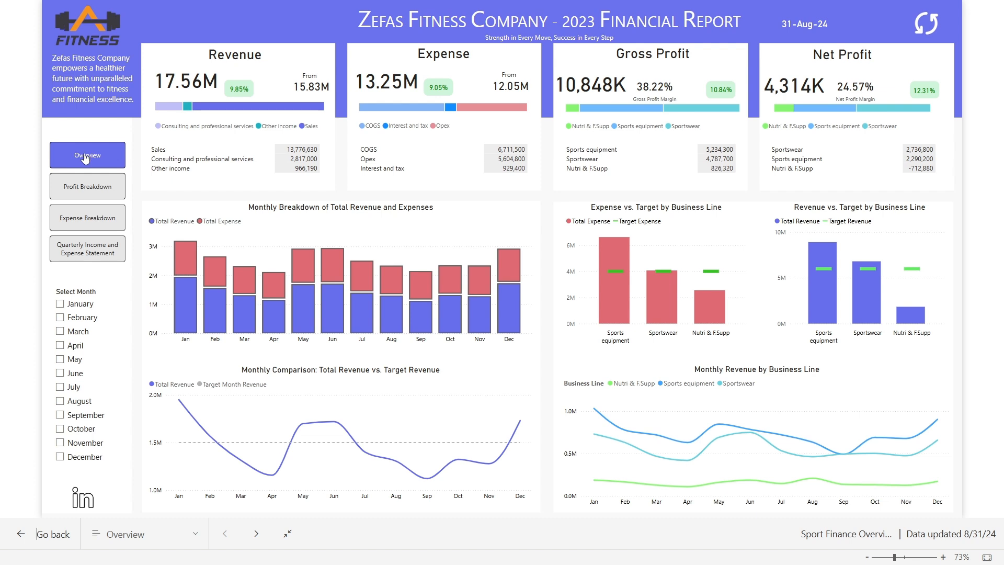
Step: View the finished report's Profit Breakdown, Expense Breakdown and Quarterly Income and Expense Statement pages, ending back on Overview
{"action": "left_click", "coordinate": [81, 196]}
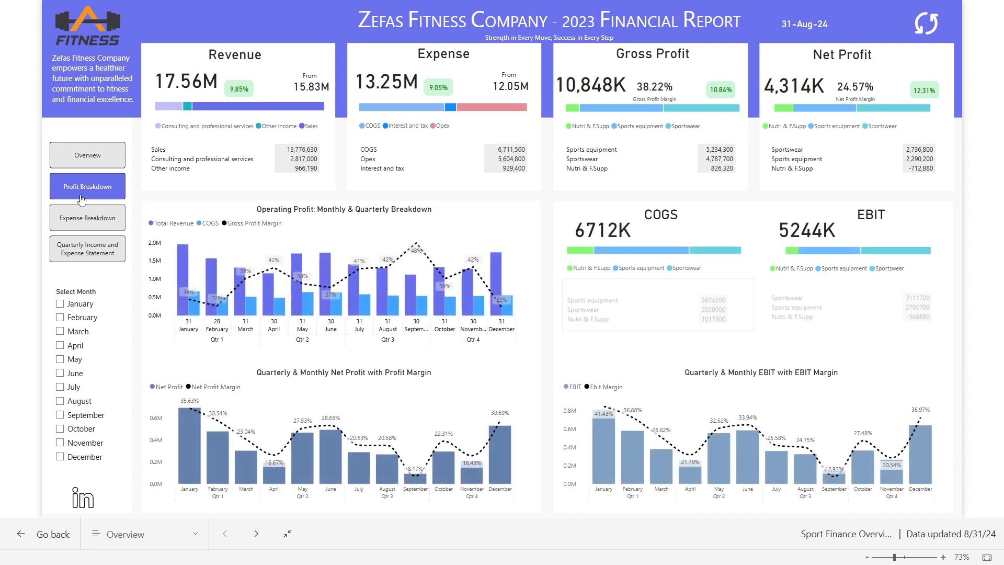
{"action": "left_click", "coordinate": [84, 225]}
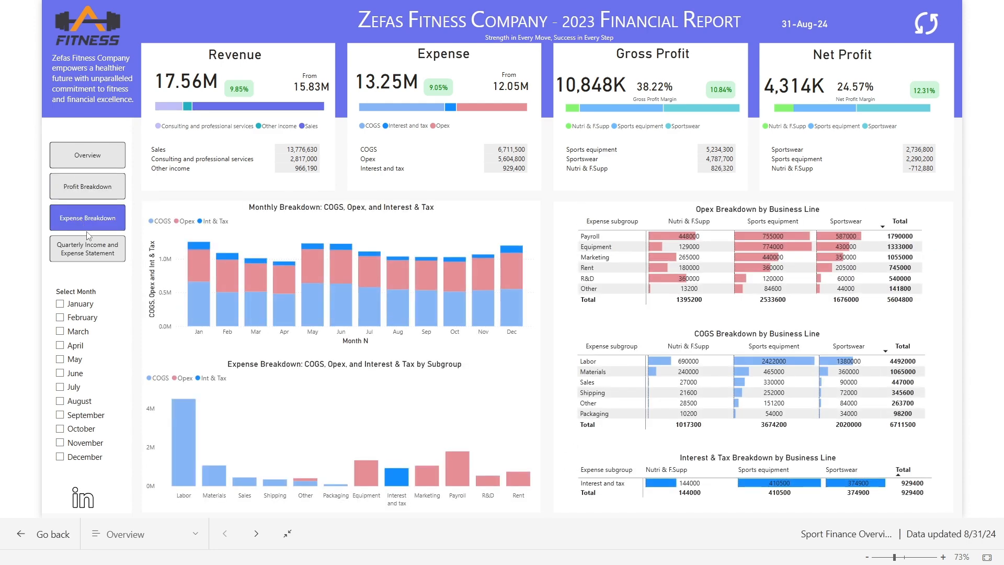
{"action": "left_click", "coordinate": [84, 253]}
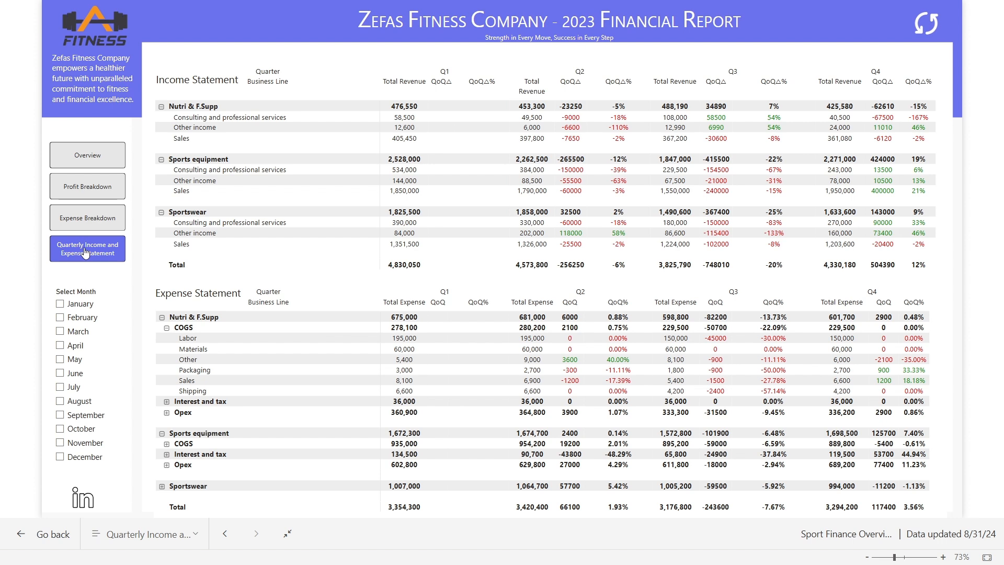
{"action": "left_click", "coordinate": [92, 162]}
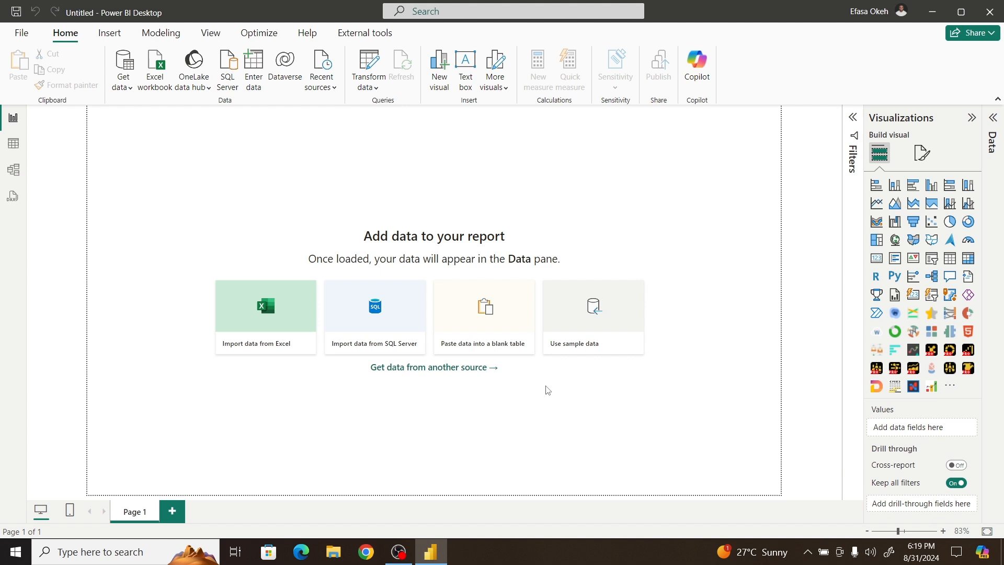
Step: Import the Onyx Data - DataDNA Dataset Challenge Excel workbook from the Downloads folder
{"action": "left_click", "coordinate": [267, 316]}
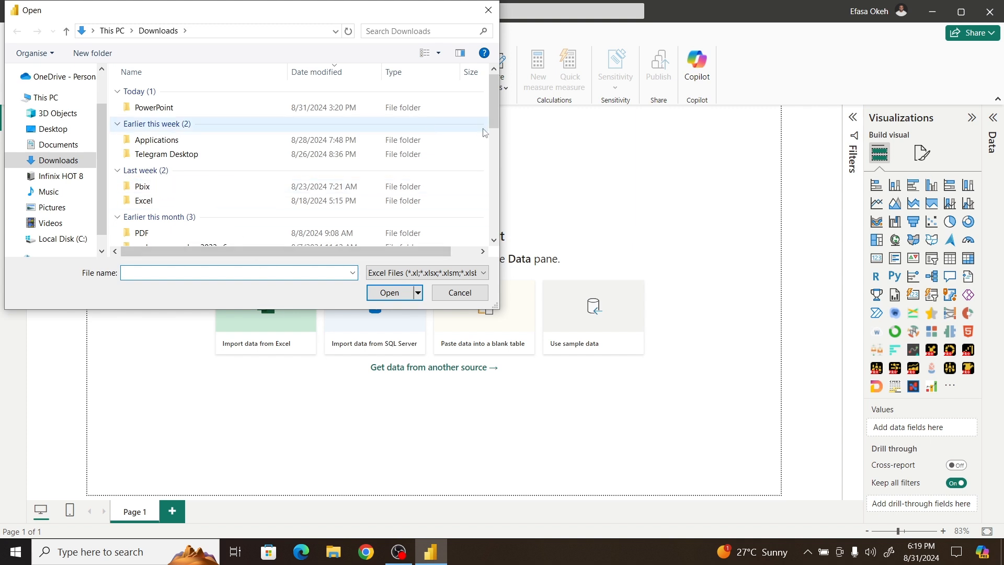
{"action": "left_click_drag", "start_coordinate": [493, 121], "coordinate": [497, 164]}
{"action": "left_click", "coordinate": [256, 144]}
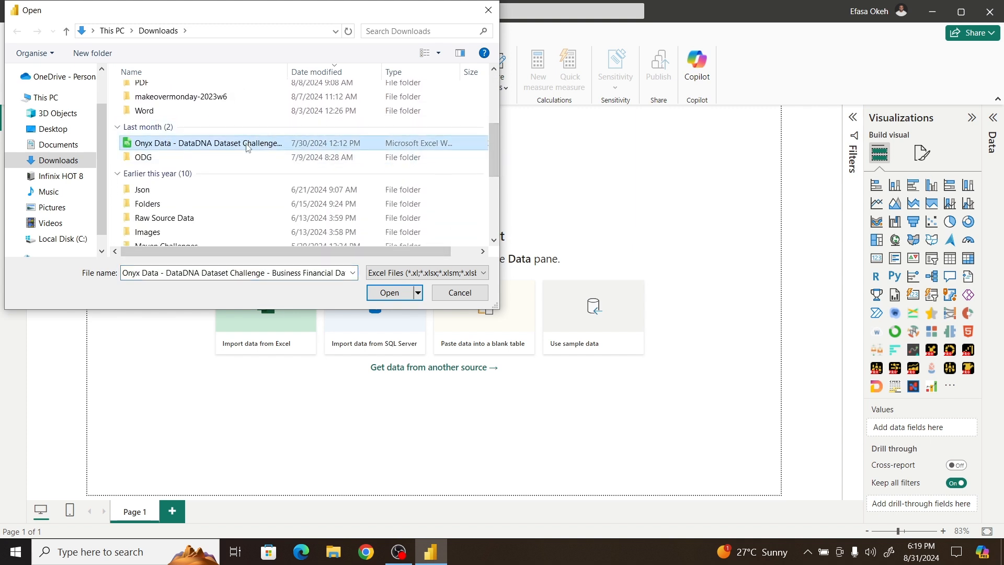
{"action": "left_click", "coordinate": [386, 298]}
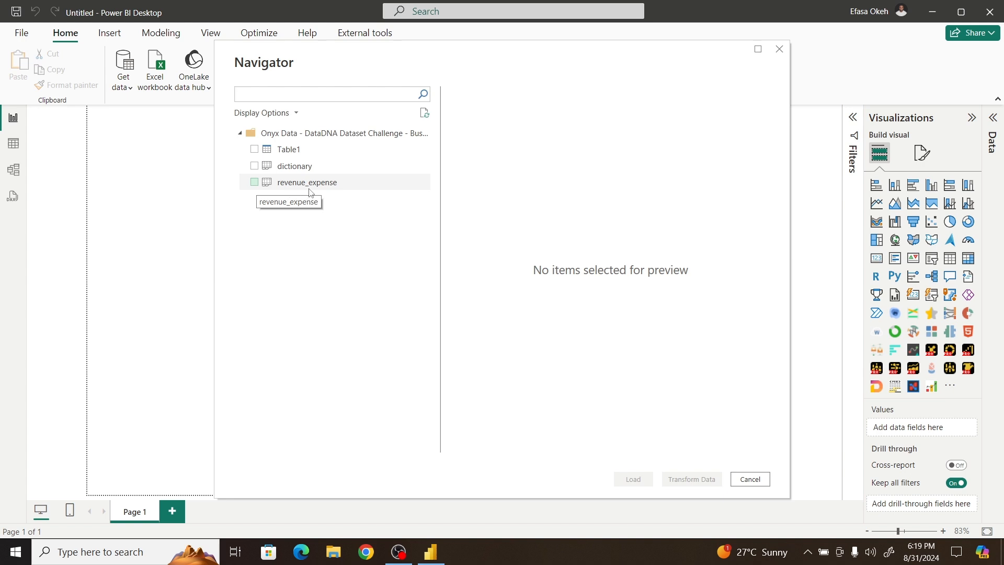
Step: Choose the revenue_expense and dictionary sheets and bring them into Power Query for transformation
{"action": "left_click", "coordinate": [255, 183]}
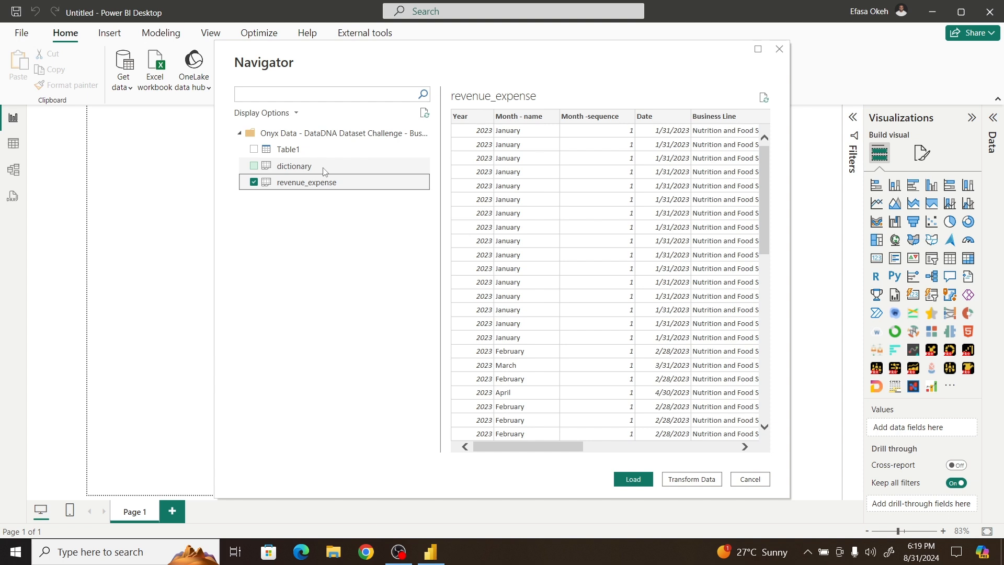
{"action": "left_click", "coordinate": [254, 165]}
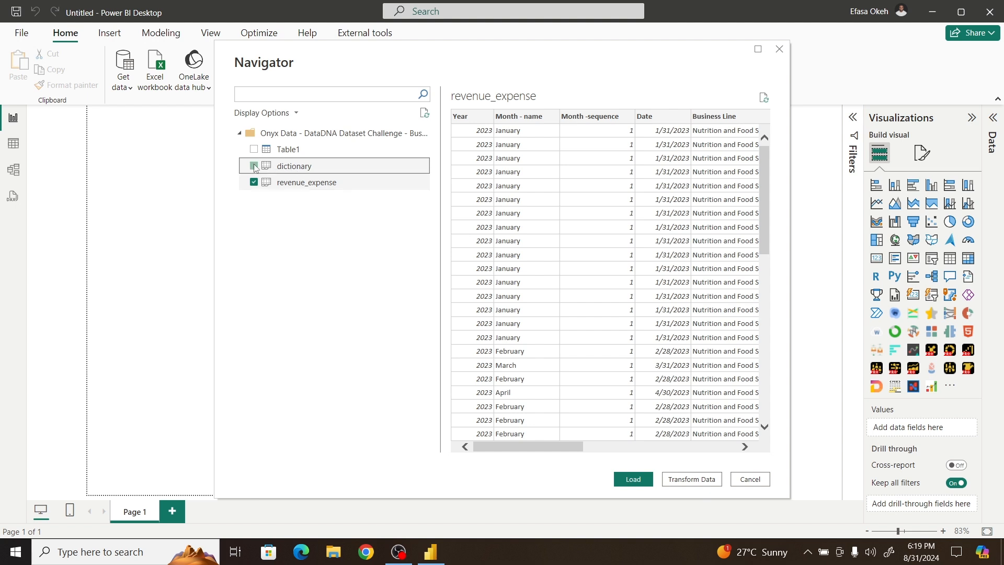
{"action": "left_click", "coordinate": [677, 479]}
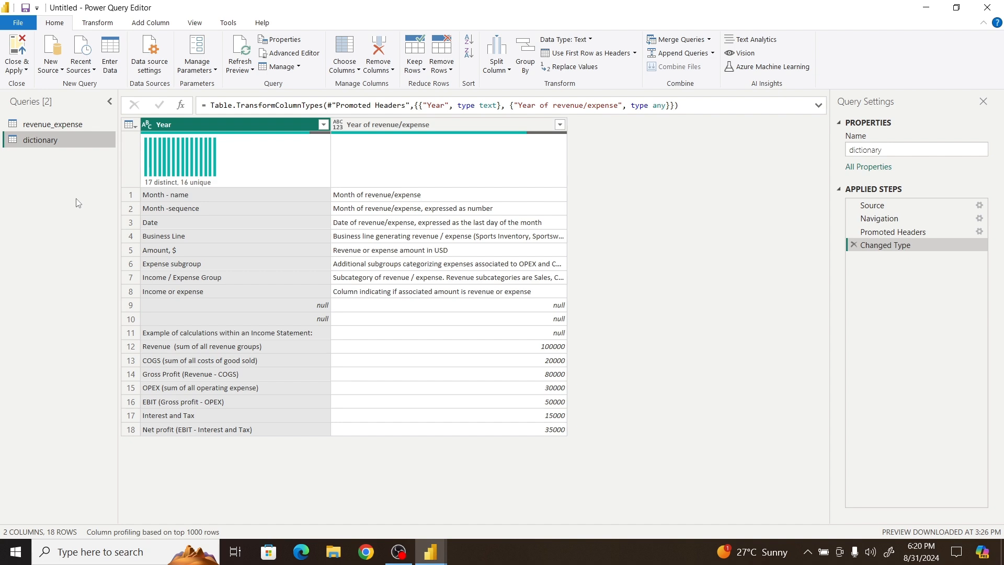
Step: Remove the Year, Month - name and Month -sequence columns from the revenue_expense query
{"action": "left_click", "coordinate": [55, 125]}
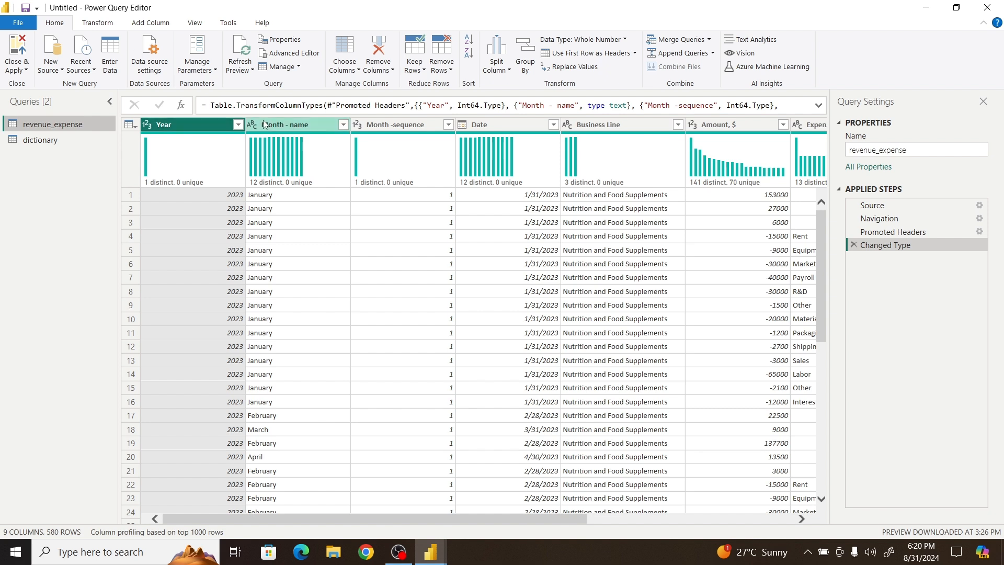
{"action": "left_click", "coordinate": [284, 125], "text": "ctrl"}
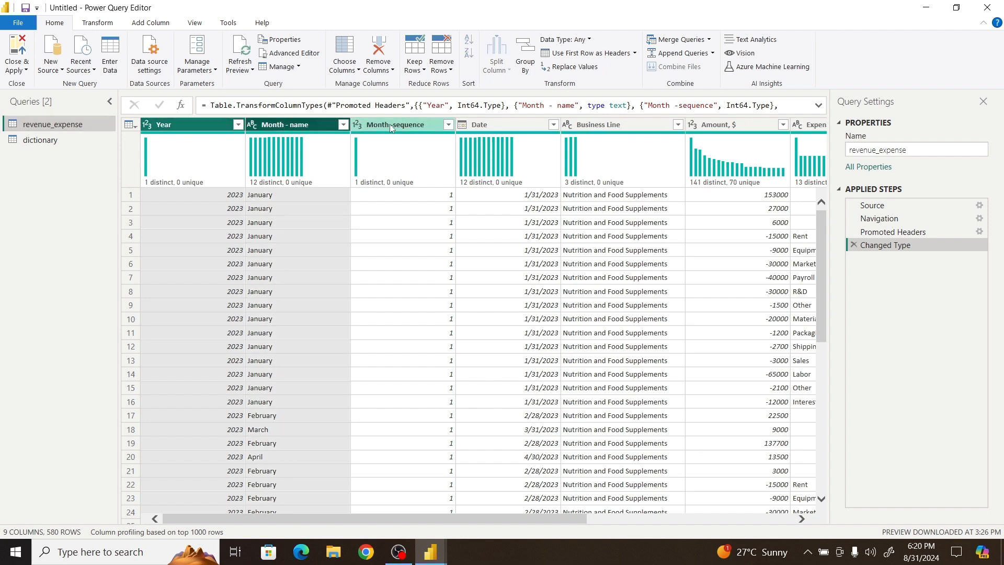
{"action": "left_click", "coordinate": [390, 124], "text": "ctrl"}
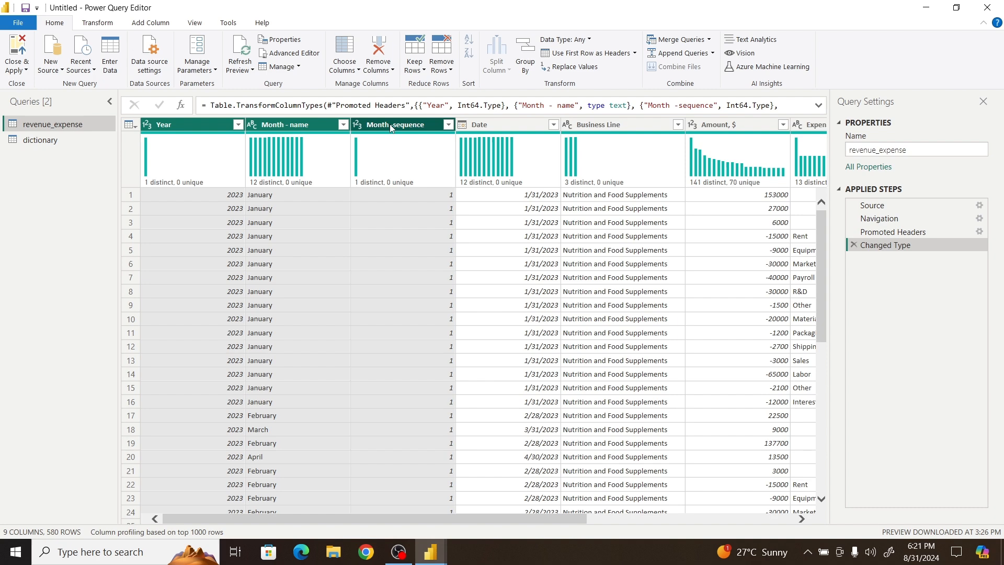
{"action": "right_click", "coordinate": [390, 125]}
{"action": "left_click", "coordinate": [439, 149]}
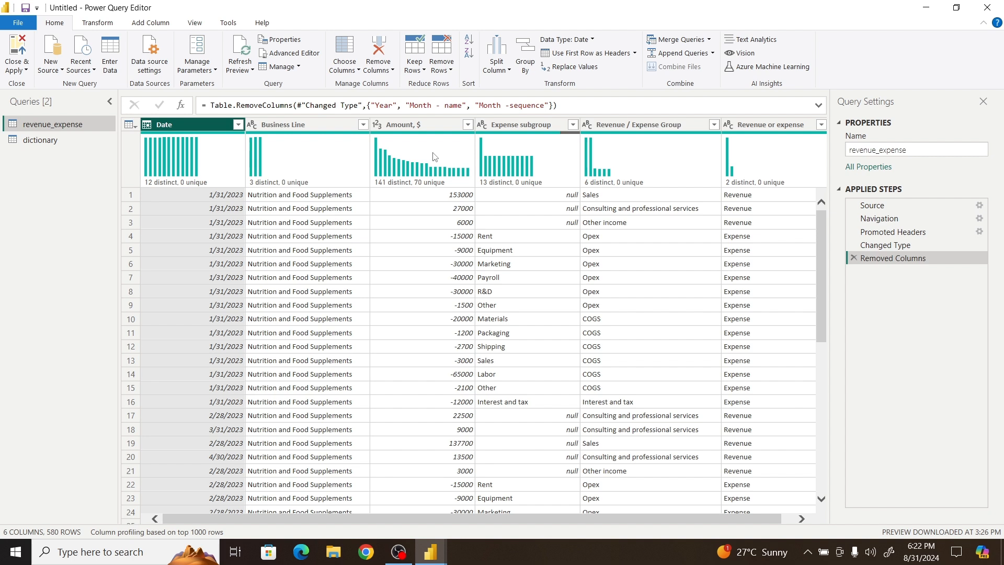
Step: Add a column from examples based on the Amount, $ column, using 15000 in row 4 as its absolute value
{"action": "left_click", "coordinate": [410, 126]}
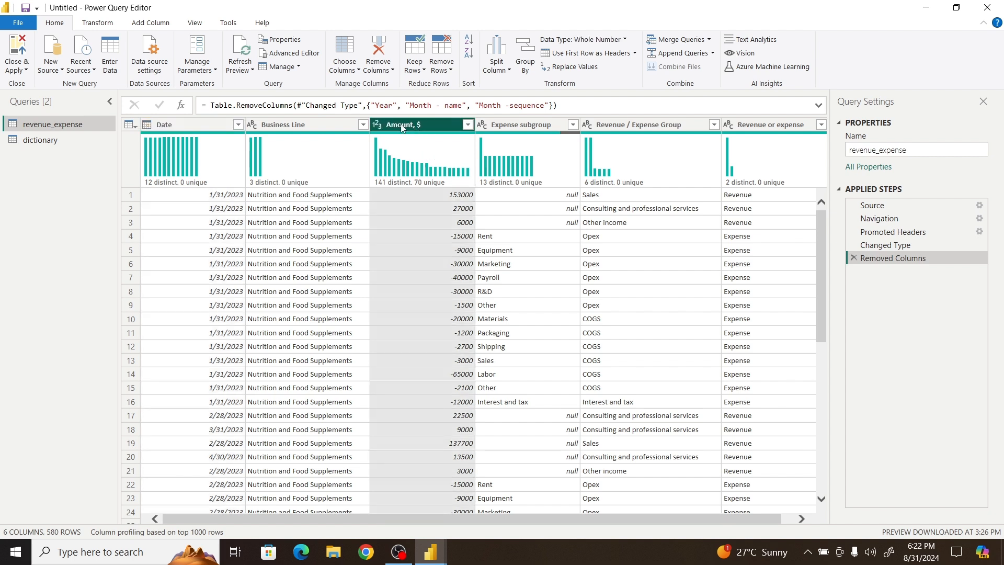
{"action": "left_click", "coordinate": [156, 23]}
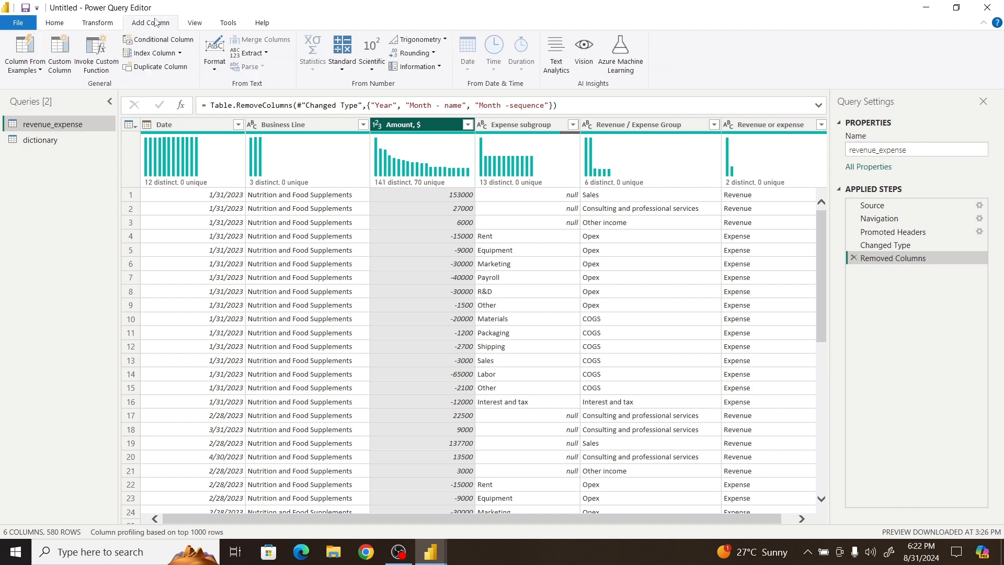
{"action": "left_click", "coordinate": [42, 73]}
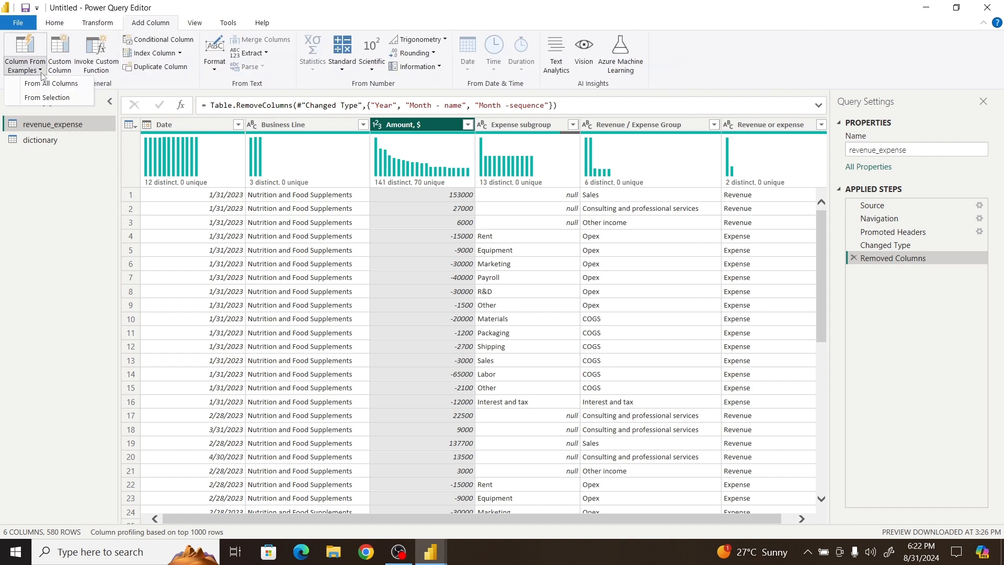
{"action": "left_click", "coordinate": [46, 98]}
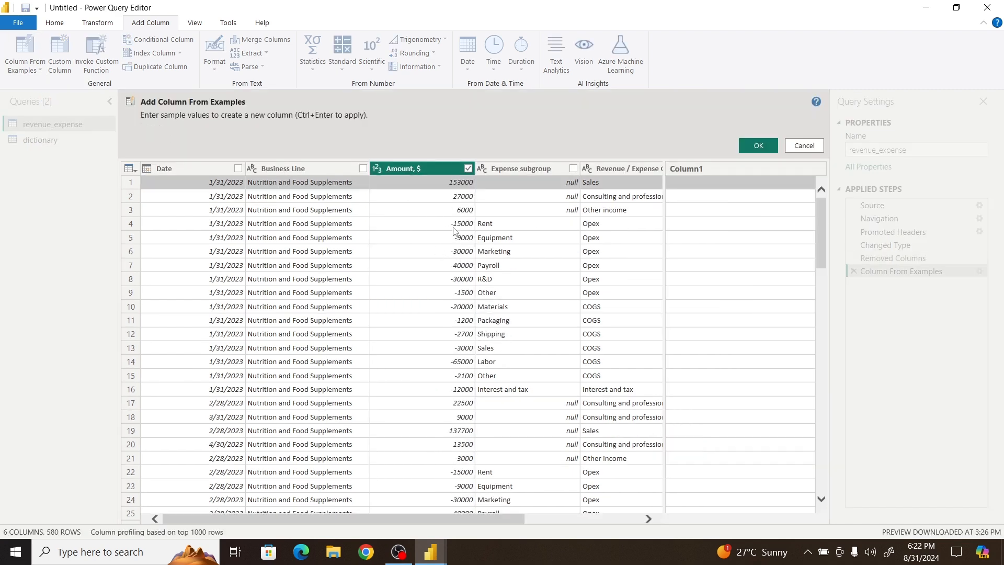
{"action": "left_click", "coordinate": [691, 223]}
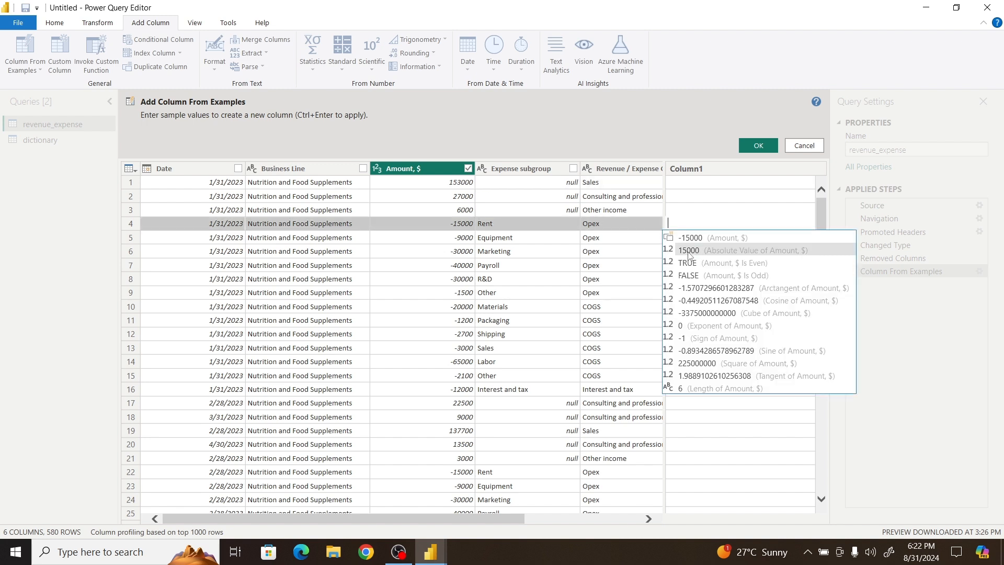
{"action": "left_click", "coordinate": [689, 252]}
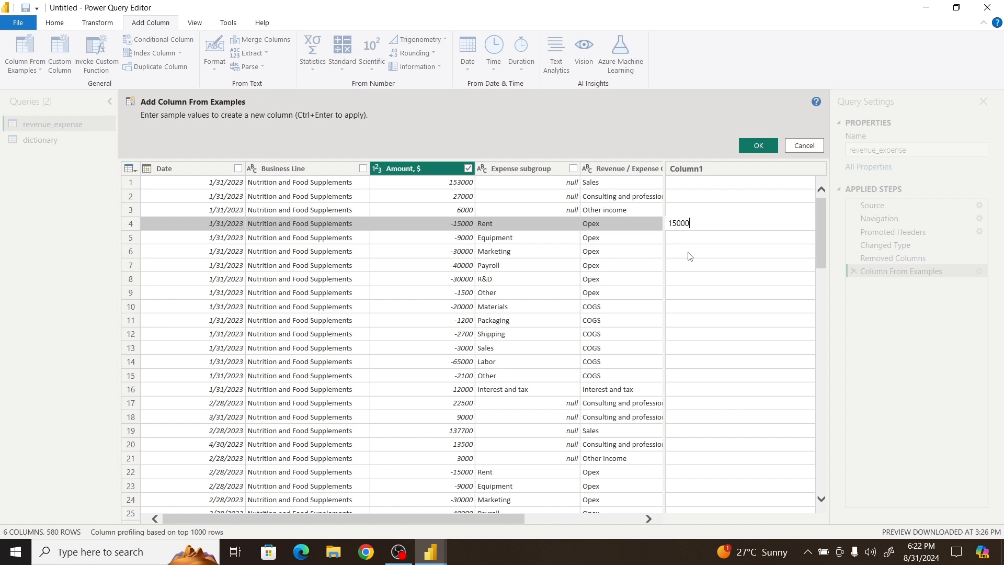
{"action": "key", "text": "Return"}
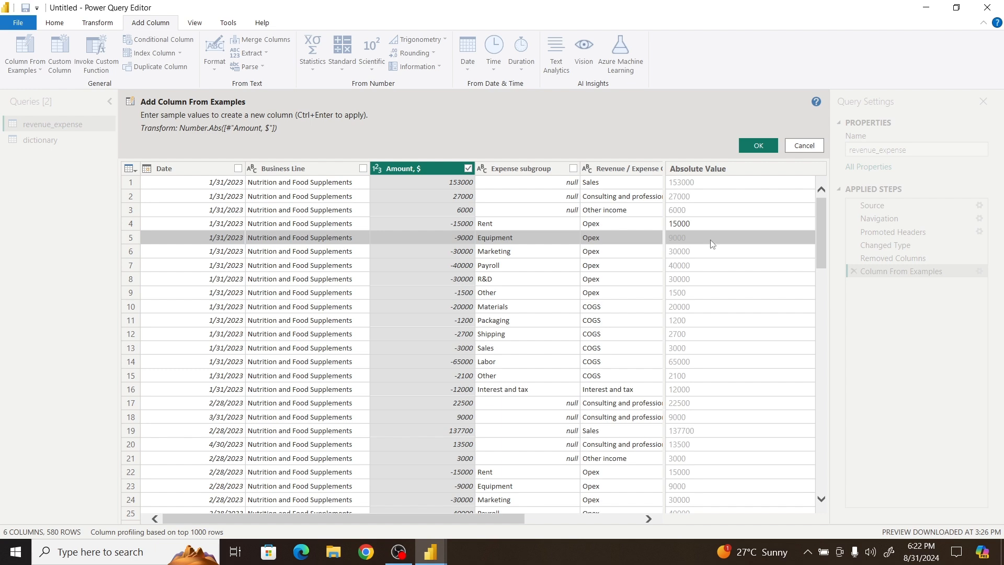
{"action": "left_click", "coordinate": [746, 149]}
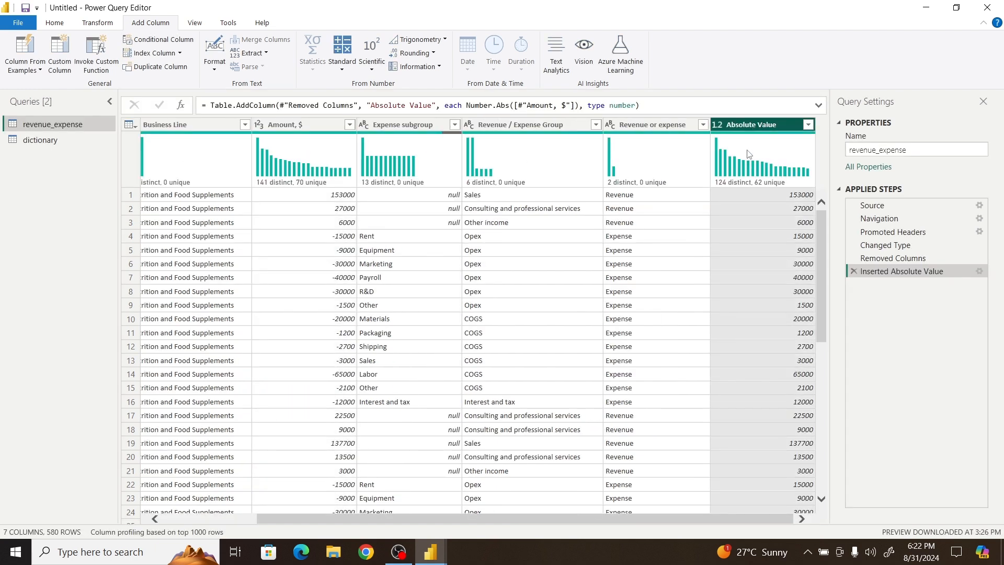
Step: Rename the Absolute Value column to Amount and set its data type to Whole Number
{"action": "double_click", "coordinate": [777, 128]}
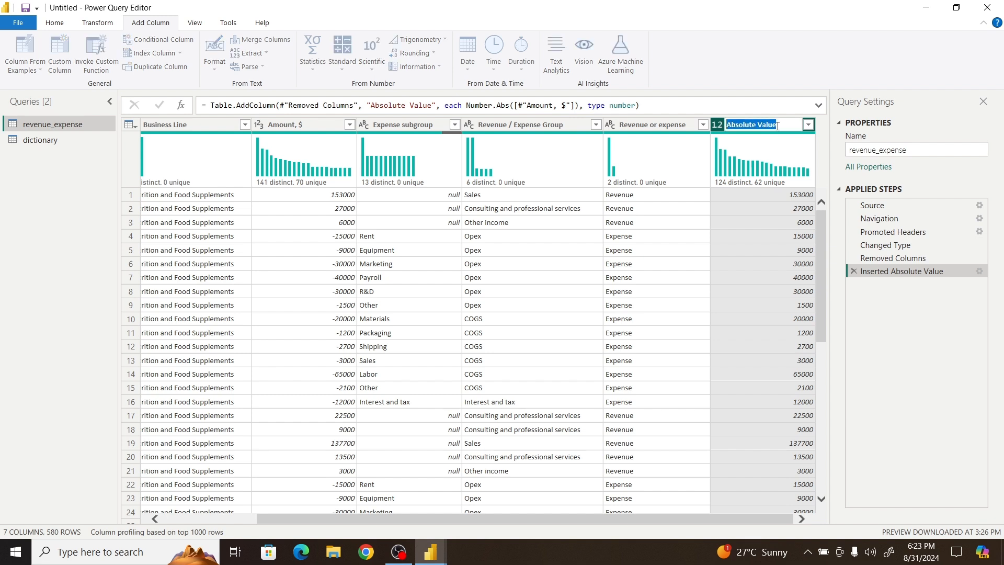
{"action": "key", "text": "BackSpace"}
{"action": "type", "text": "Amount"}
{"action": "key", "text": "Return"}
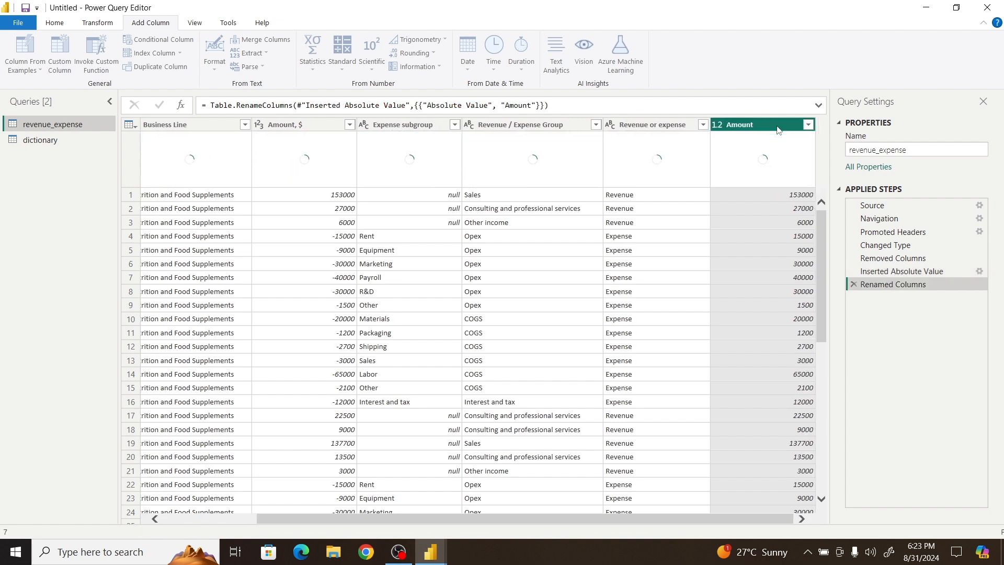
{"action": "left_click", "coordinate": [720, 125]}
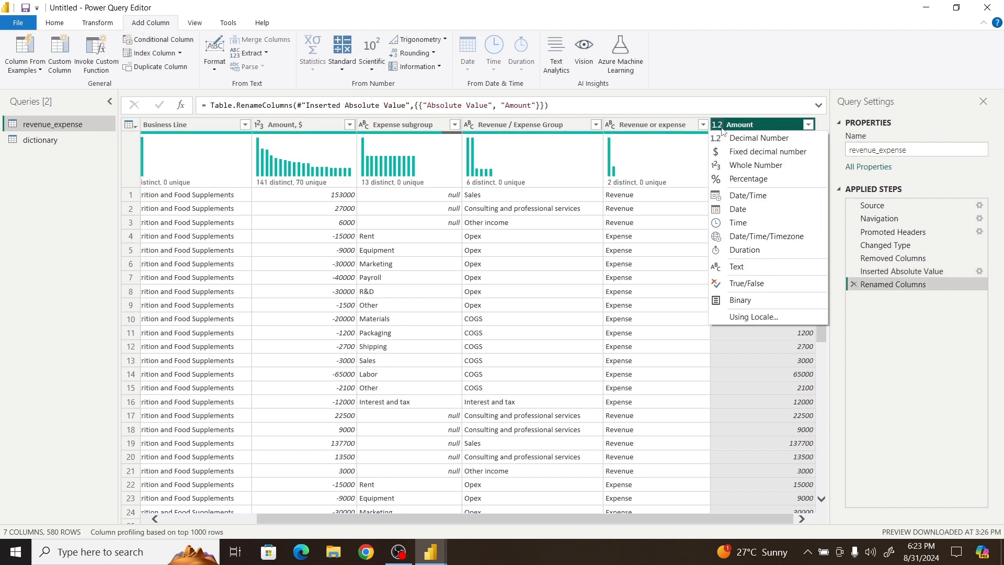
{"action": "left_click", "coordinate": [746, 165]}
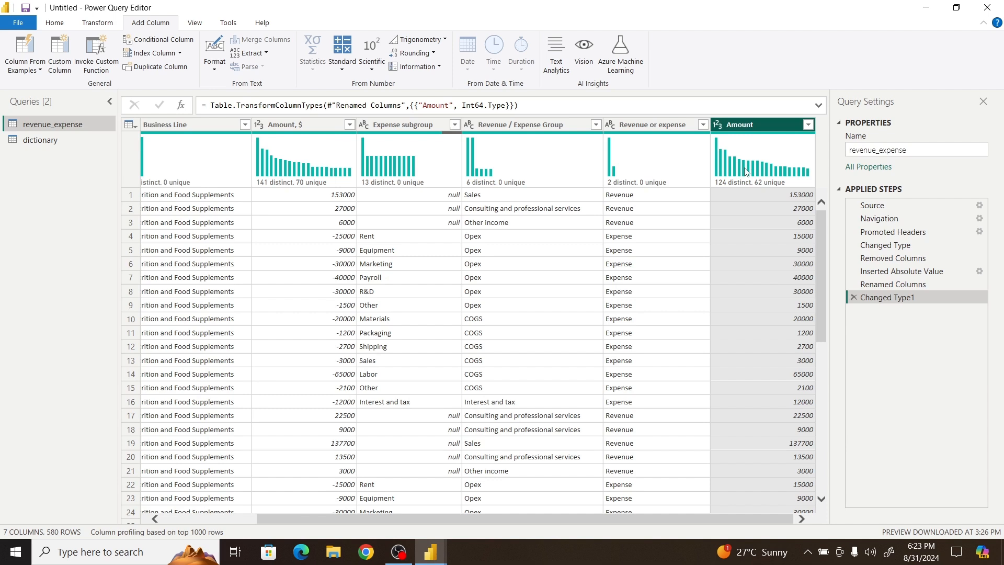
Step: Close the Power Query Editor and apply the query changes to the report
{"action": "mouse_move", "coordinate": [388, 178]}
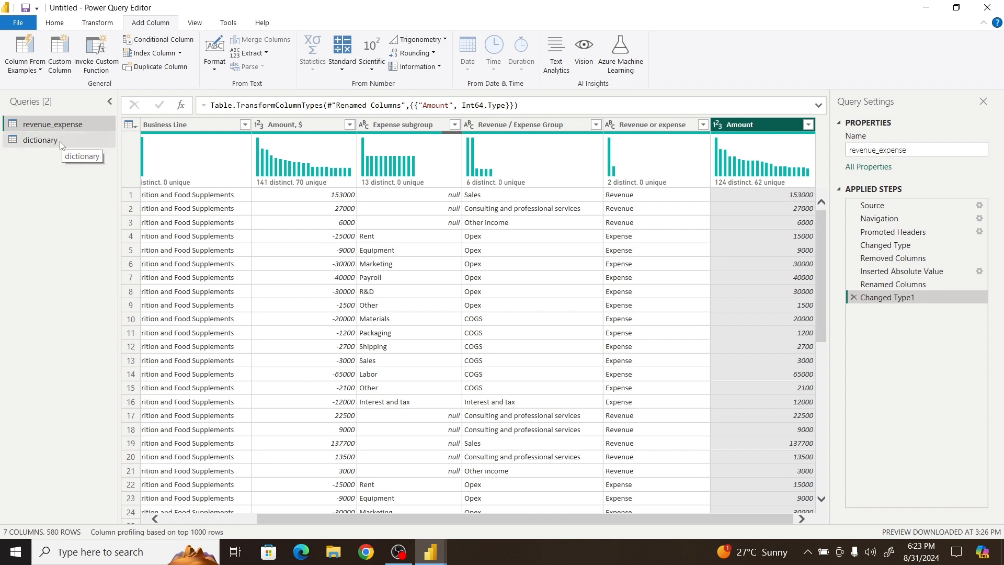
{"action": "left_click", "coordinate": [26, 25]}
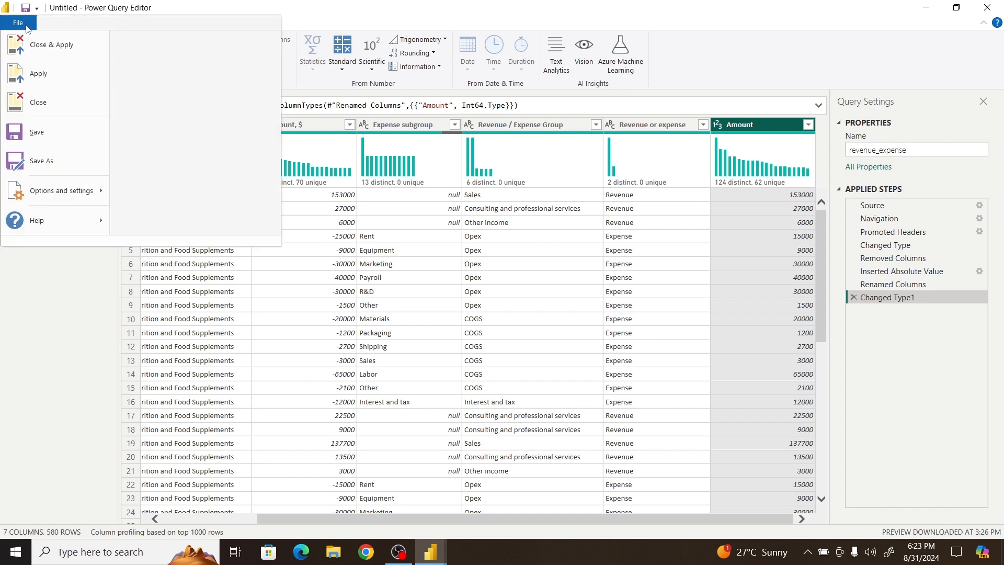
{"action": "left_click", "coordinate": [46, 50]}
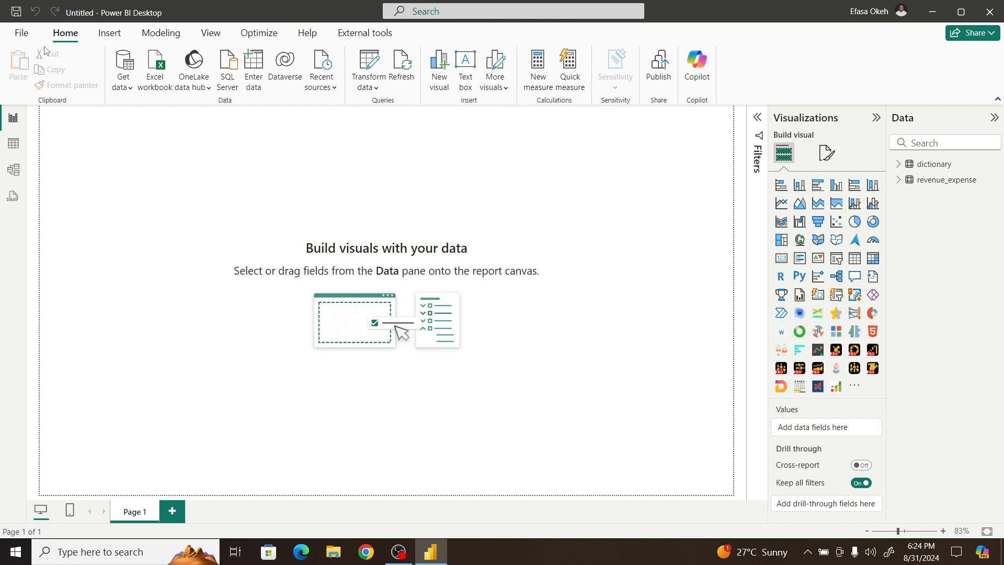
Step: Set the report page's canvas to a custom size with a height of 1080 px and a width of 1920 px
{"action": "left_click", "coordinate": [827, 155]}
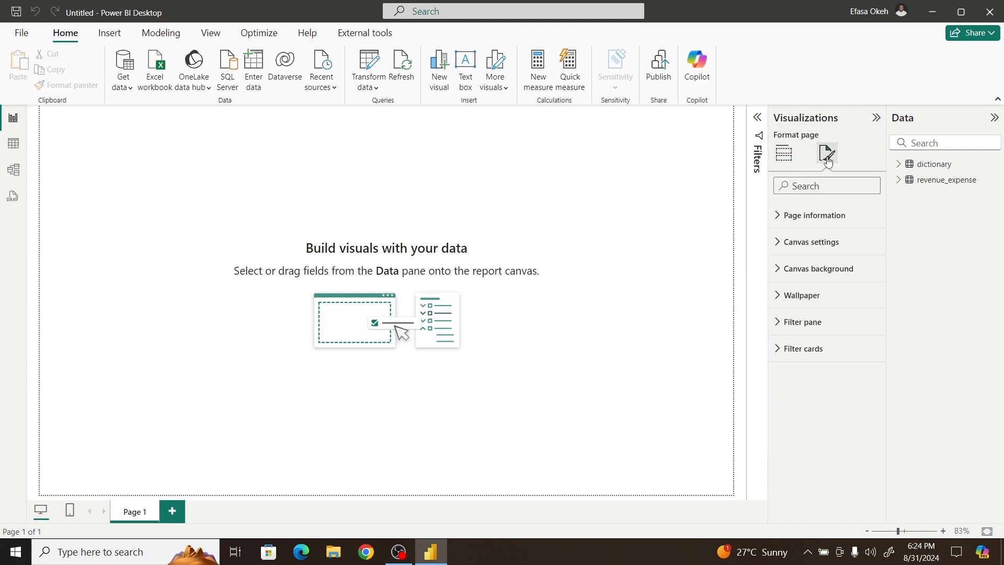
{"action": "left_click", "coordinate": [802, 246]}
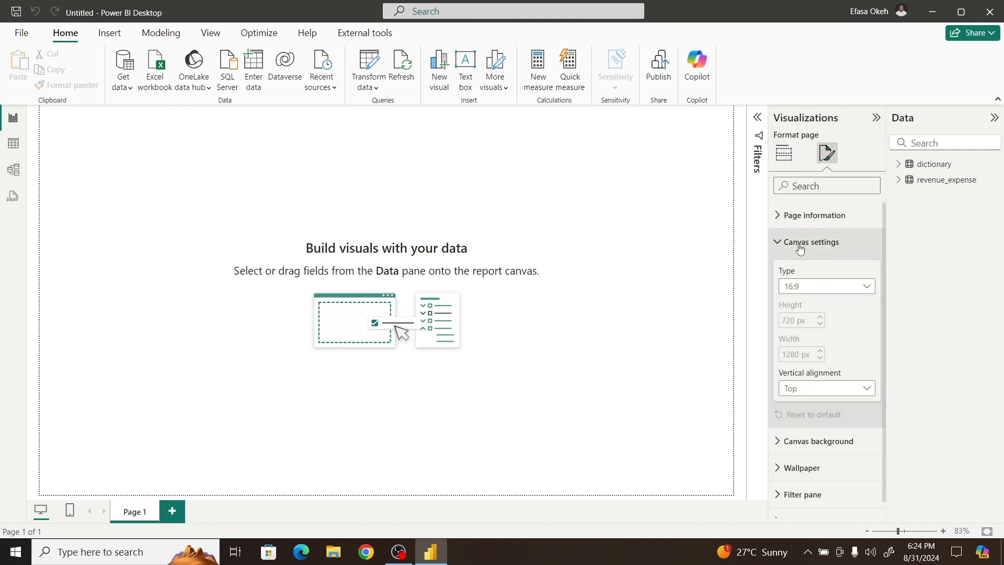
{"action": "left_click", "coordinate": [806, 292]}
{"action": "left_click", "coordinate": [798, 367]}
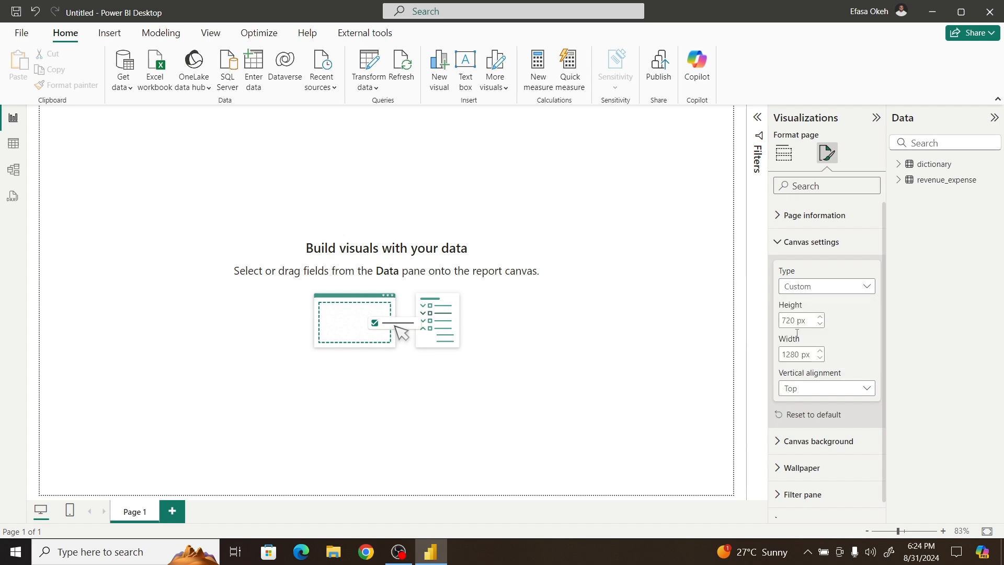
{"action": "double_click", "coordinate": [789, 320]}
{"action": "type", "text": "1080"}
{"action": "double_click", "coordinate": [788, 354]}
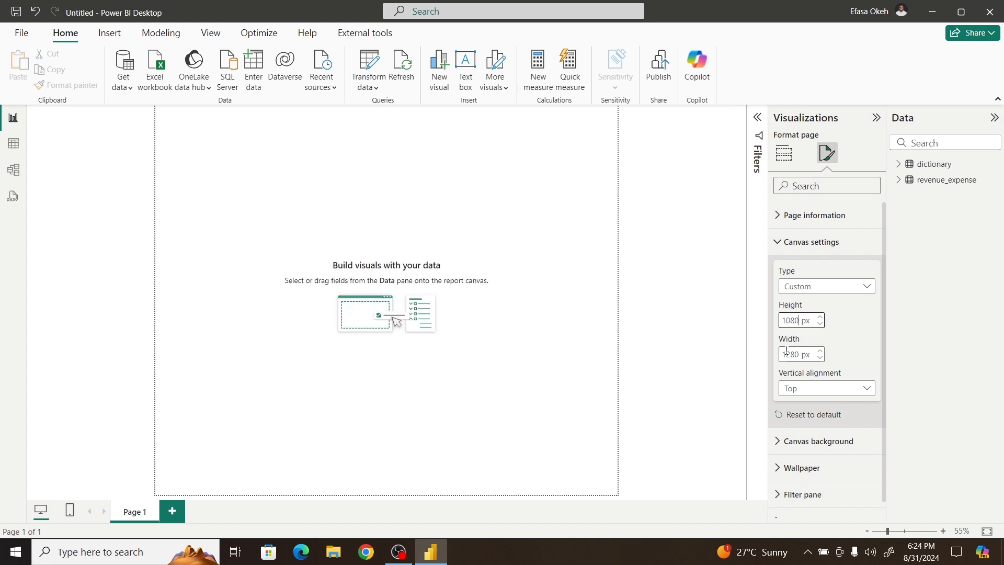
{"action": "type", "text": "1920"}
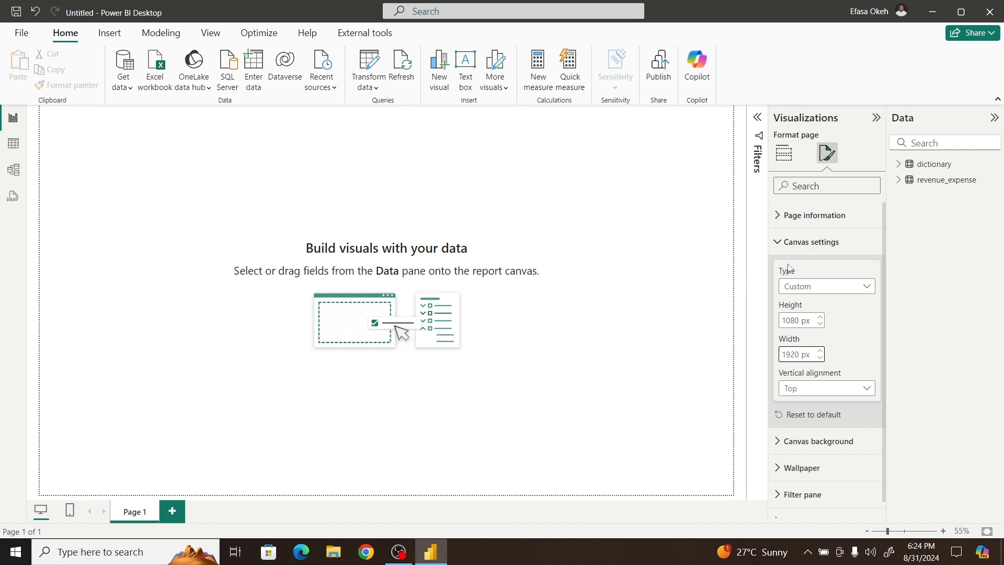
{"action": "left_click", "coordinate": [787, 248]}
{"action": "left_click", "coordinate": [684, 270]}
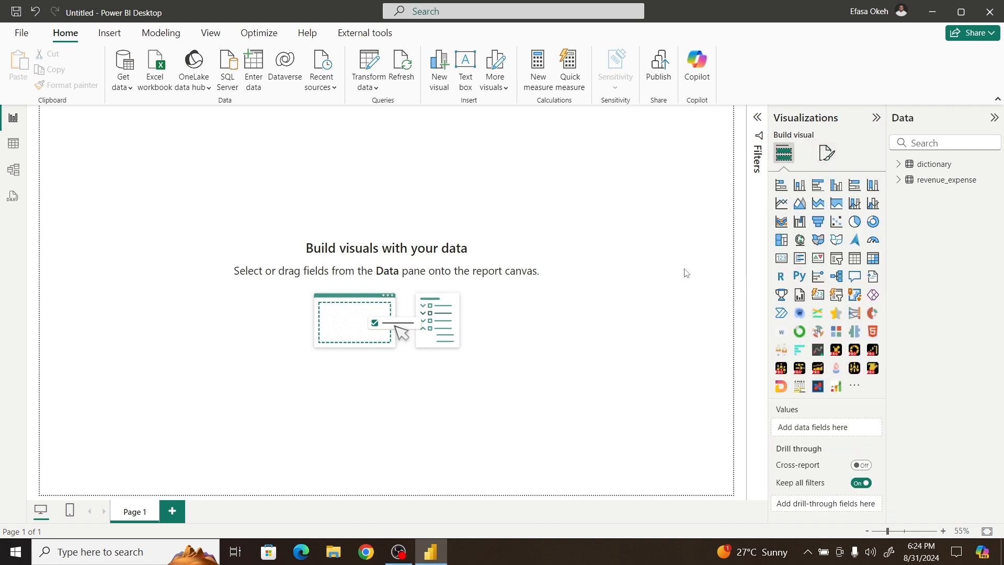
Step: In the table view, format the revenue_expense table's Date column as 14/03/2001 (dd/mm/yyyy) and check its list of distinct dates
{"action": "left_click", "coordinate": [13, 144]}
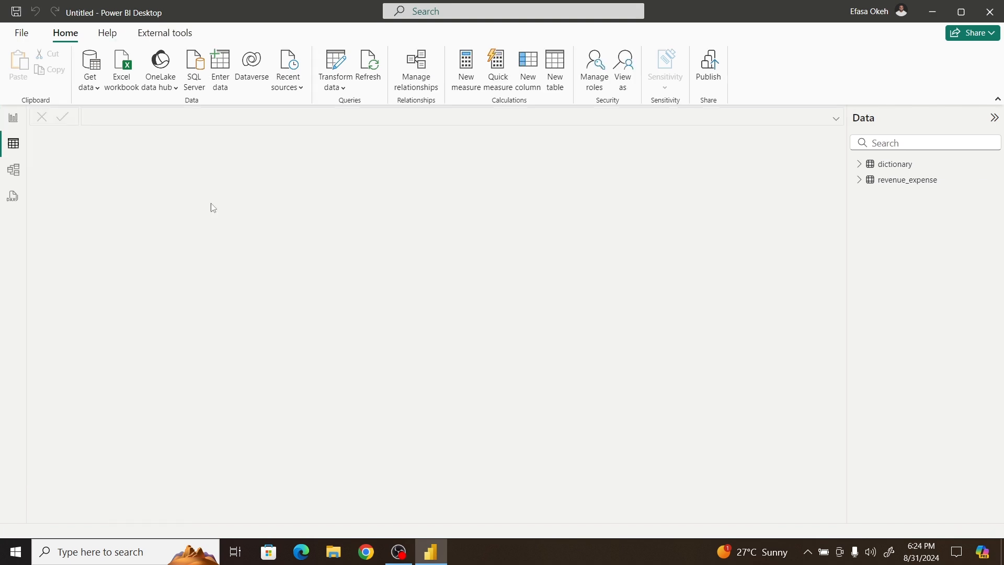
{"action": "left_click", "coordinate": [914, 189]}
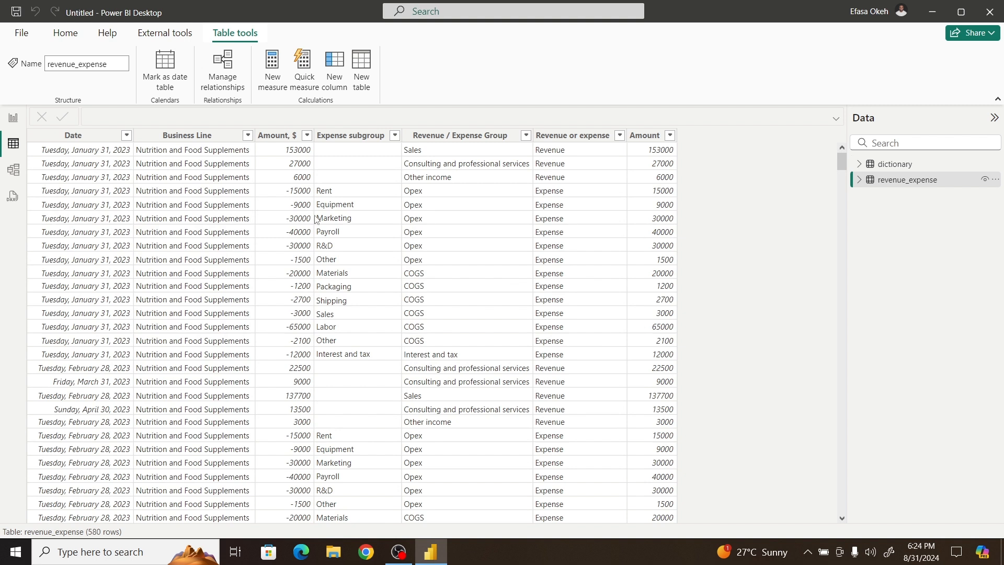
{"action": "left_click", "coordinate": [83, 137]}
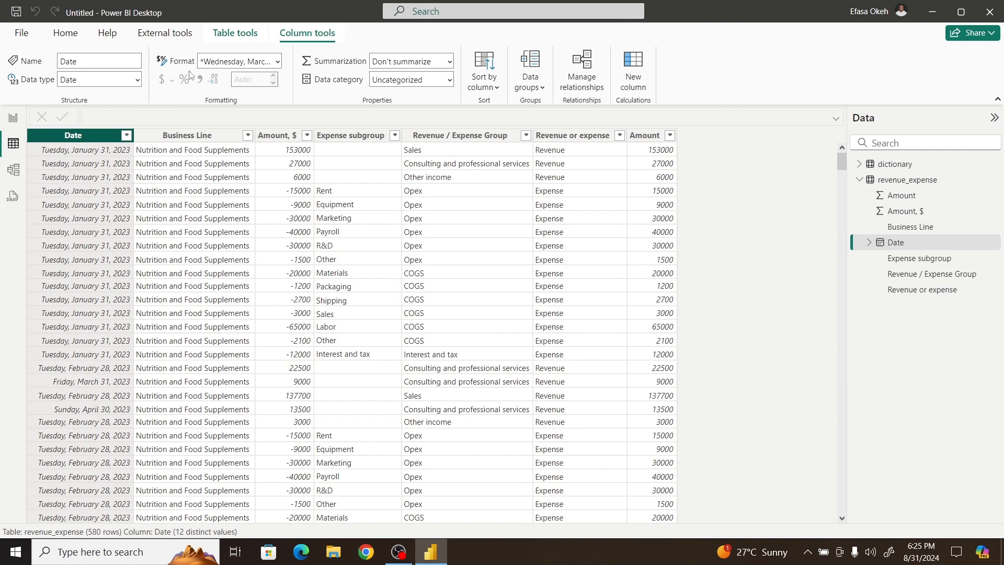
{"action": "left_click", "coordinate": [277, 62]}
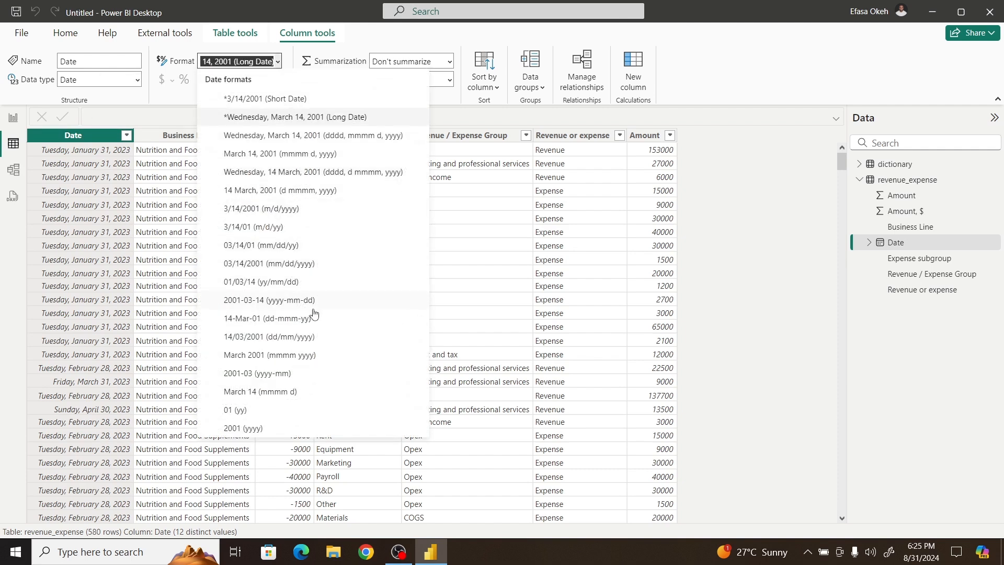
{"action": "left_click", "coordinate": [270, 337]}
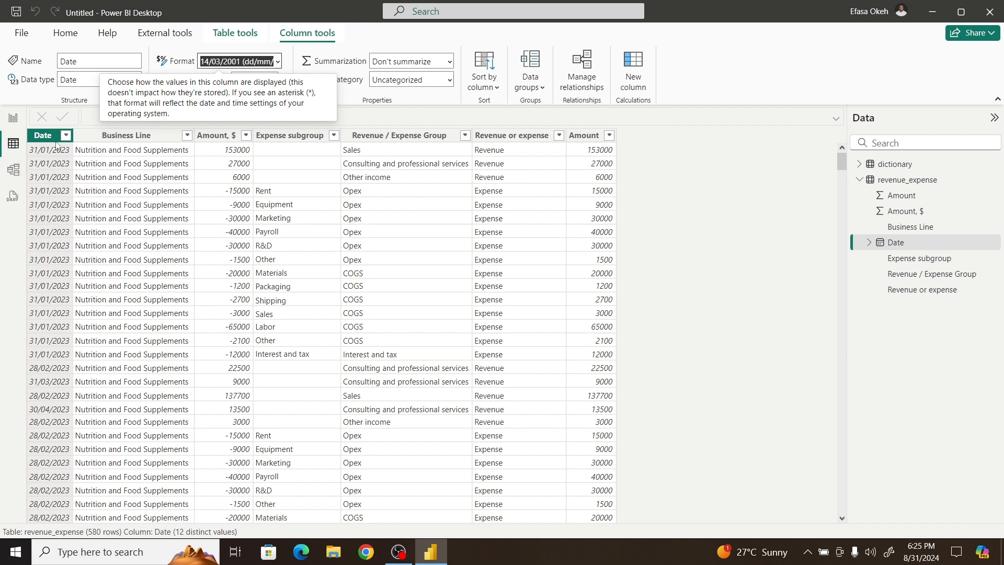
{"action": "left_click", "coordinate": [67, 137]}
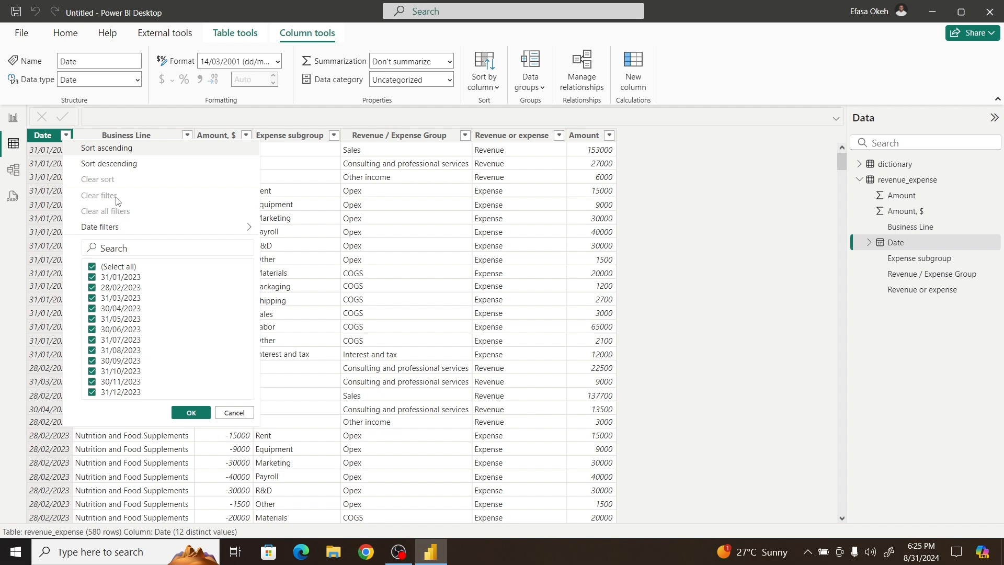
{"action": "left_click", "coordinate": [234, 414]}
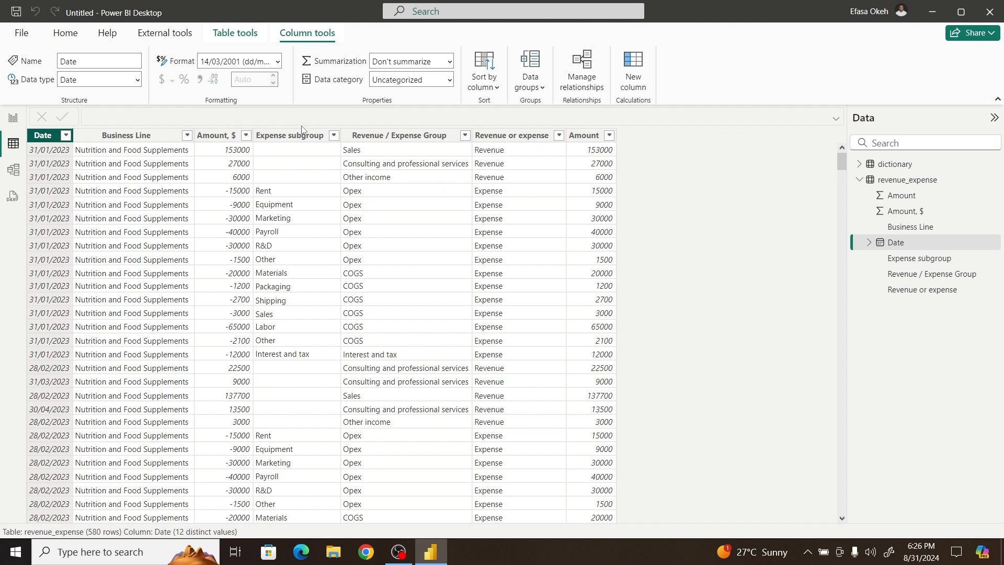
Step: Create a new calculated table named Date Table and declare a variable named BaseCalendar on the second line of its formula
{"action": "left_click", "coordinate": [235, 34]}
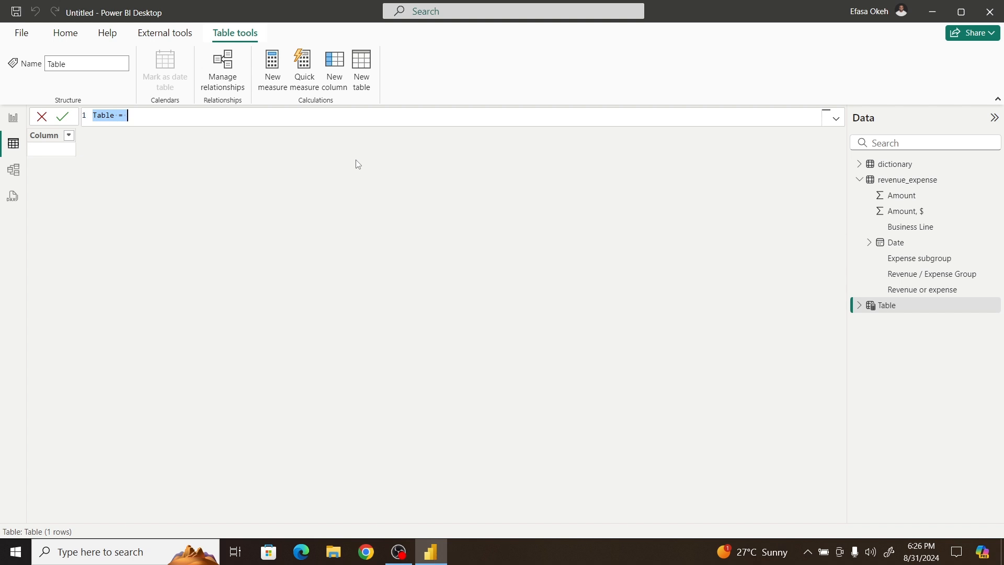
{"action": "type", "text": "Date Table ="}
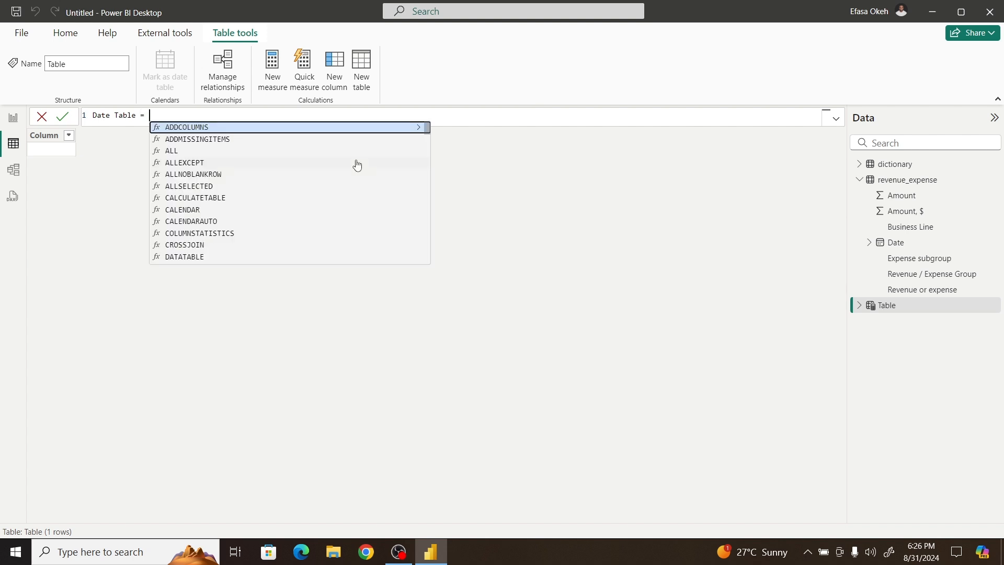
{"action": "key", "text": "shift+Return"}
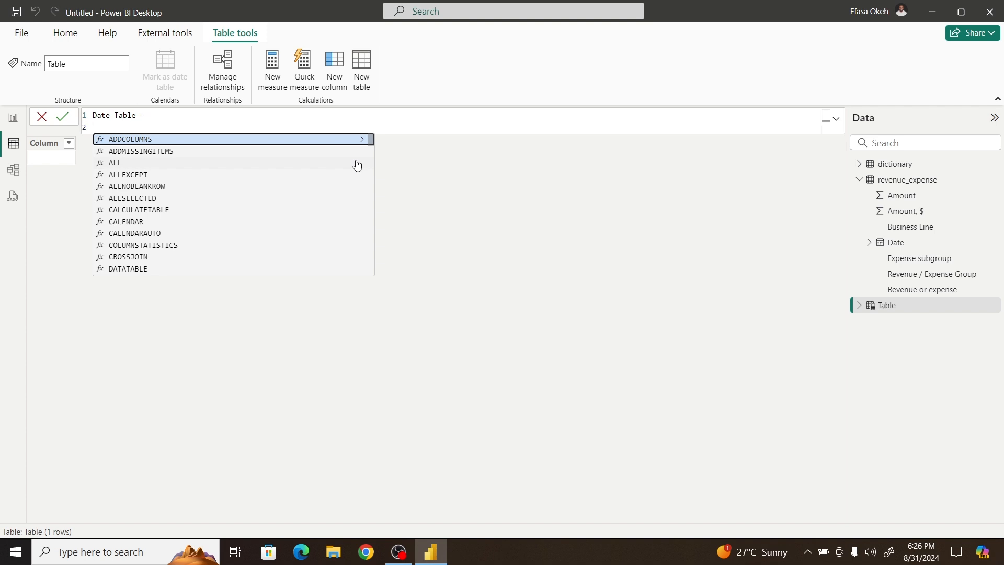
{"action": "type", "text": "VAR "}
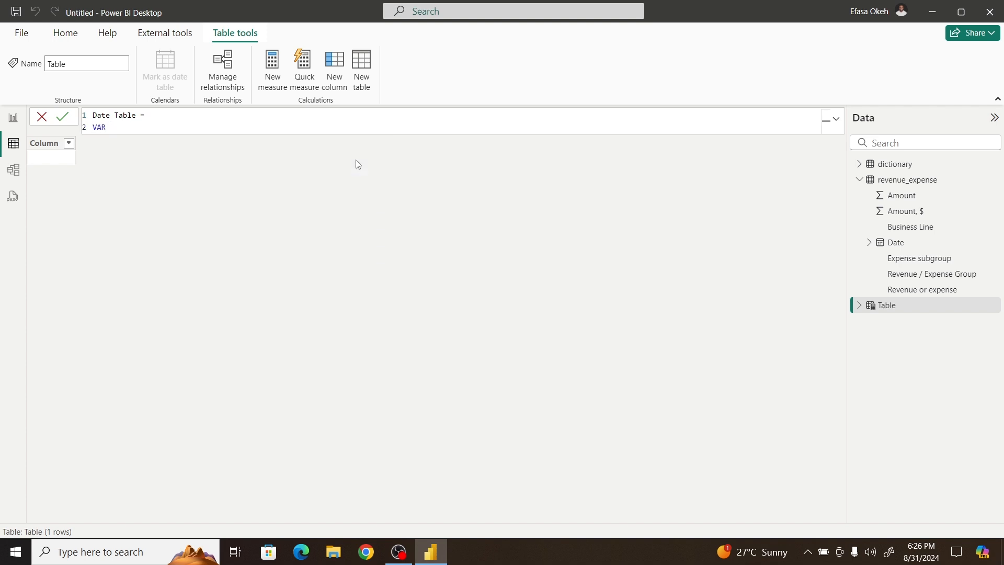
{"action": "type", "text": "BaseCalendar ="}
Step: Define the BaseCalendar variable as CALENDAR(DATE(2023,1,1),DATE(2023,12,31))
{"action": "type", "text": "Cal"}
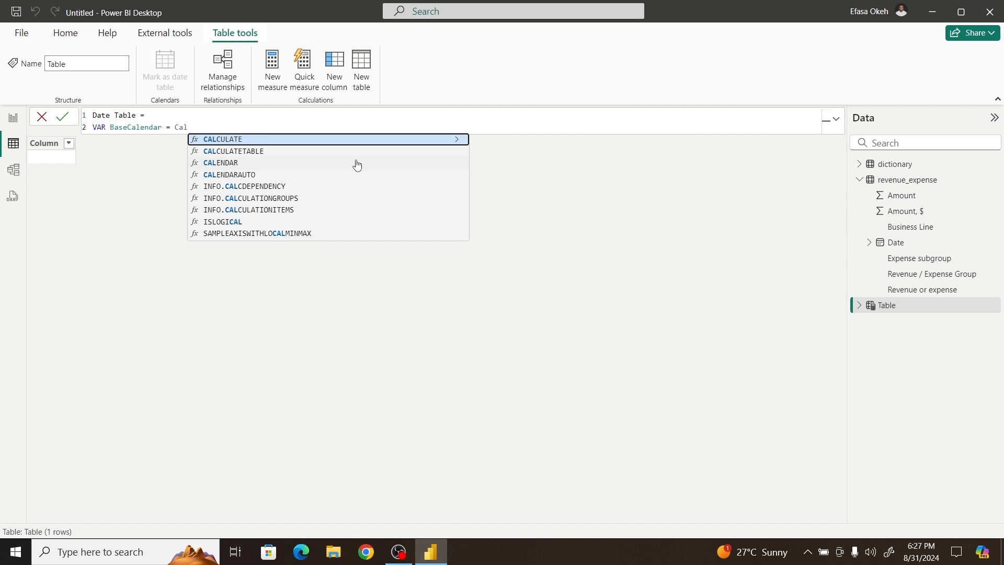
{"action": "left_click", "coordinate": [243, 166]}
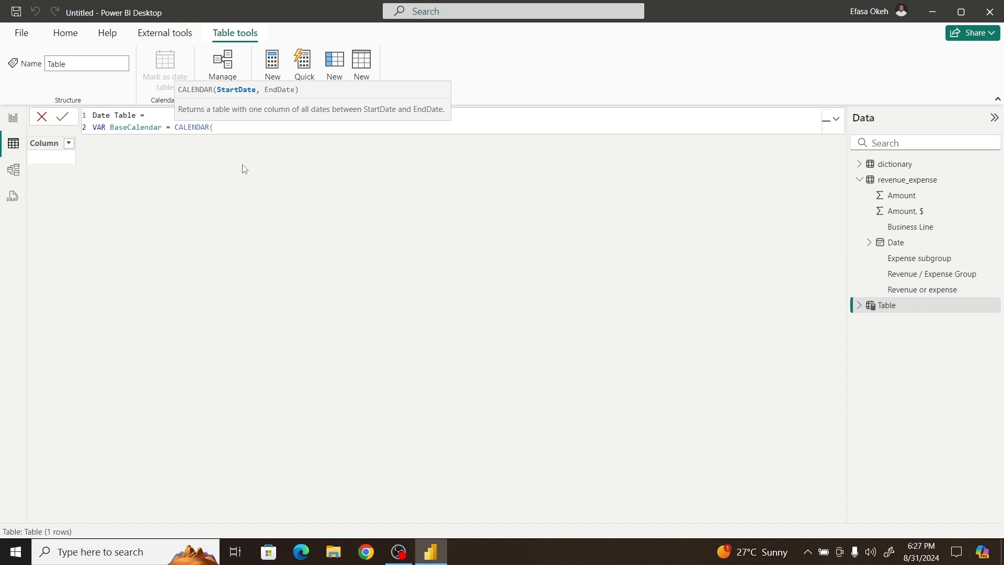
{"action": "type", "text": "Date"}
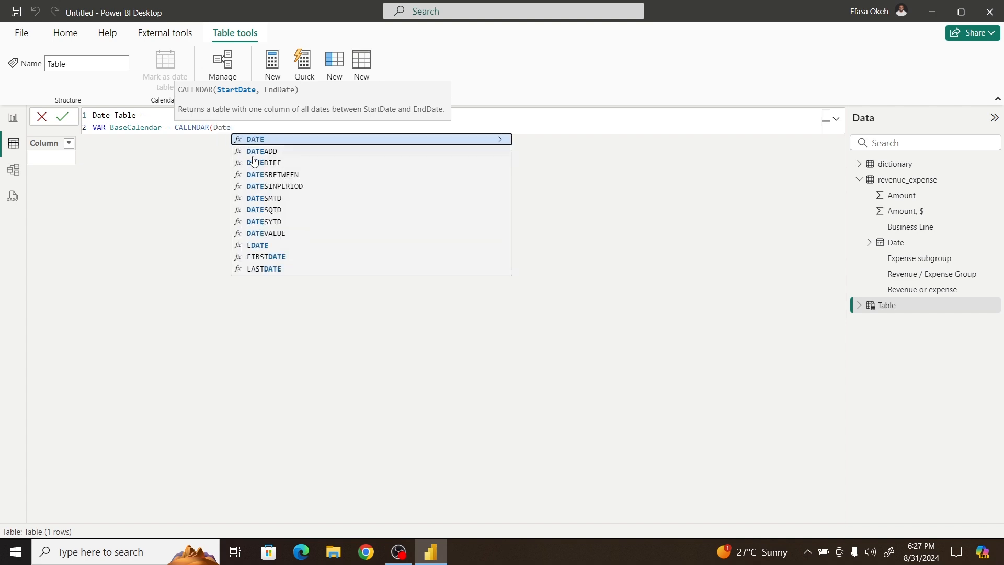
{"action": "left_click", "coordinate": [261, 140]}
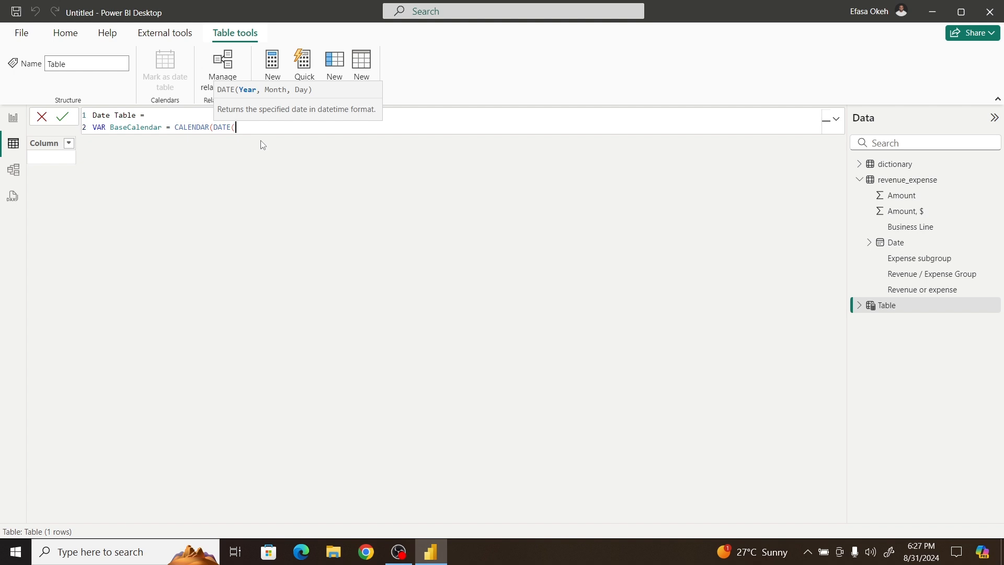
{"action": "type", "text": "2023,1,1),"}
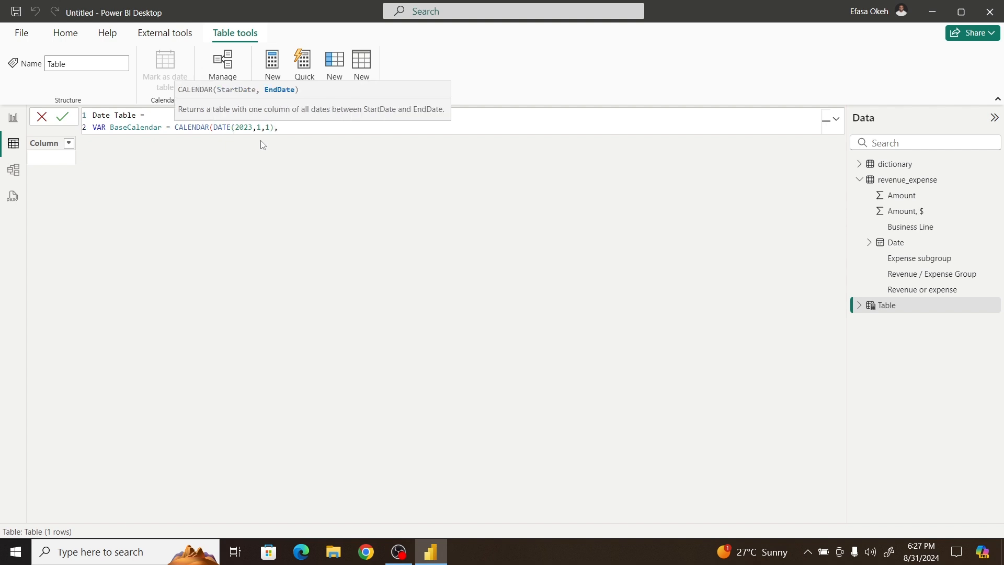
{"action": "type", "text": "Date"}
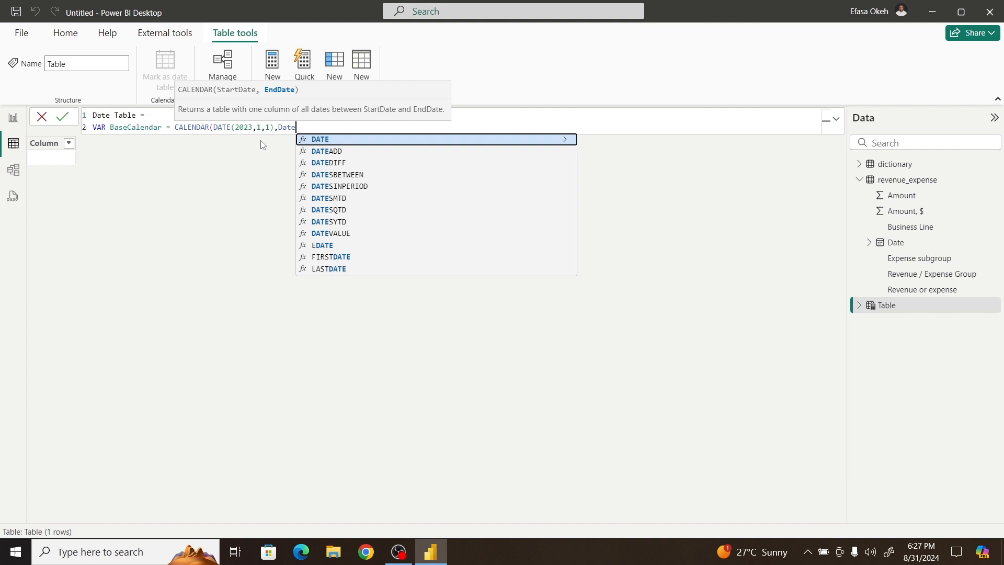
{"action": "left_click", "coordinate": [336, 141]}
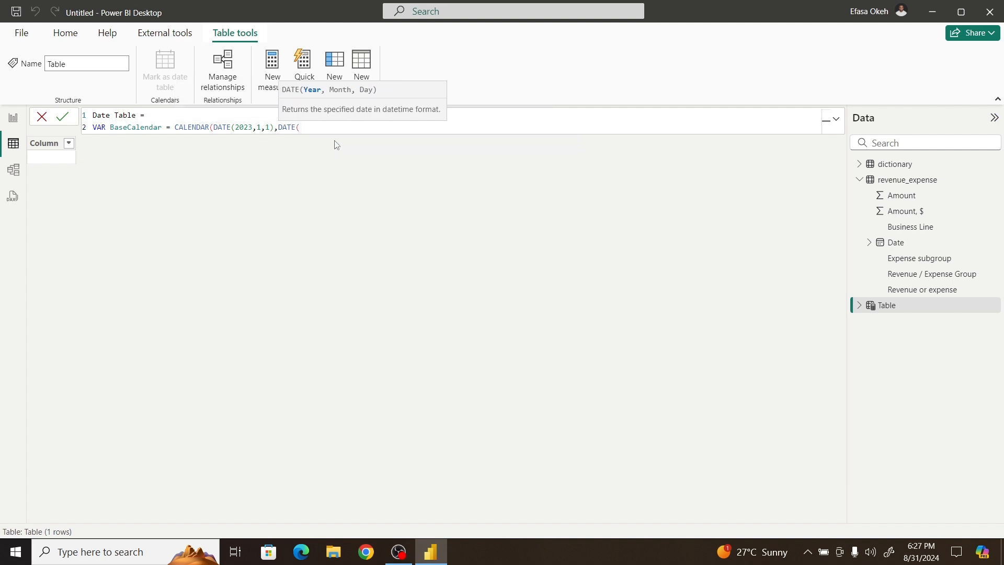
{"action": "type", "text": "2023,12,31)"}
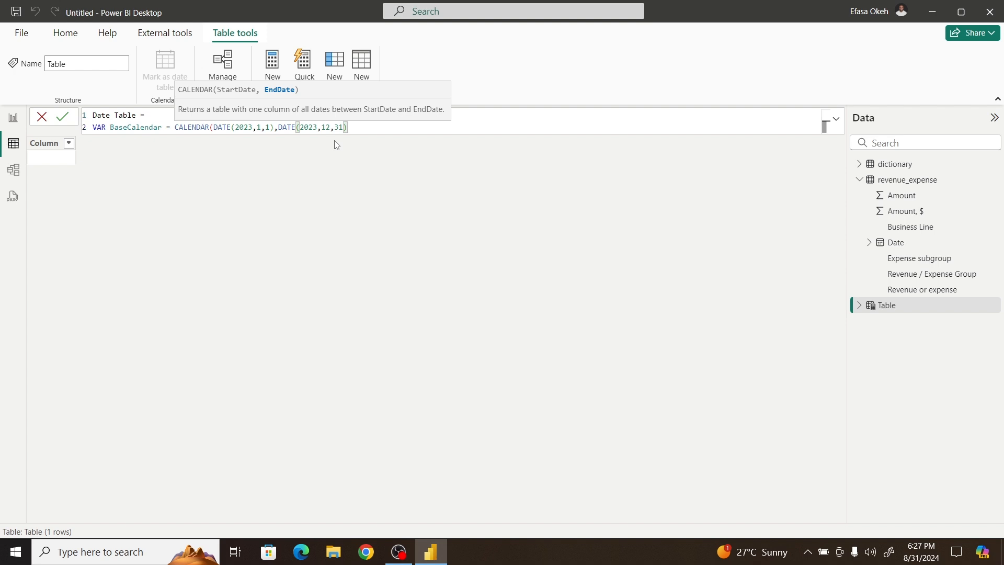
{"action": "type", "text": ")"}
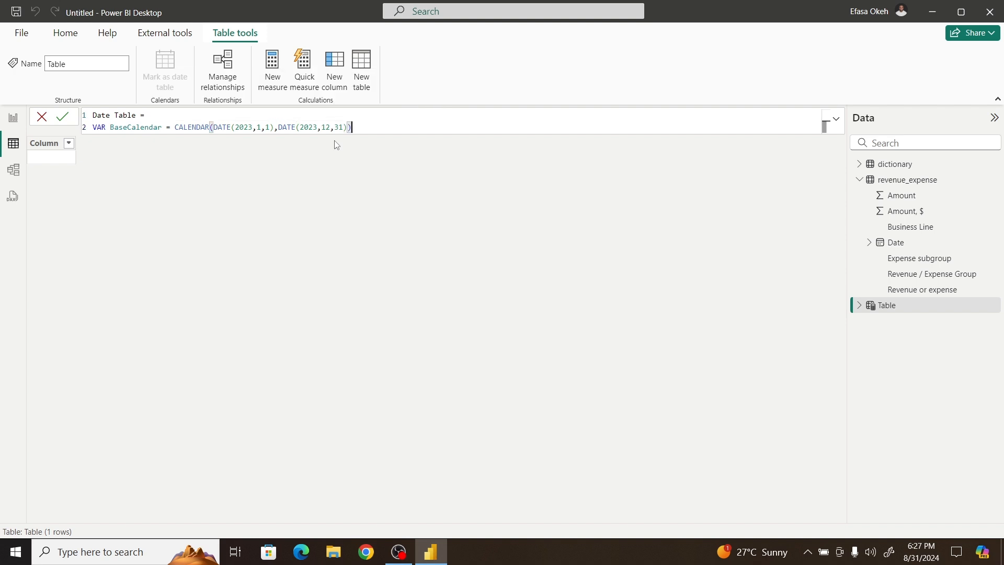
Step: Add a RETURN clause below the variable, leaving one blank line between, and begin an ADDCOLUMNS call with BaseCalendar as its table
{"action": "key", "text": "shift+Return"}
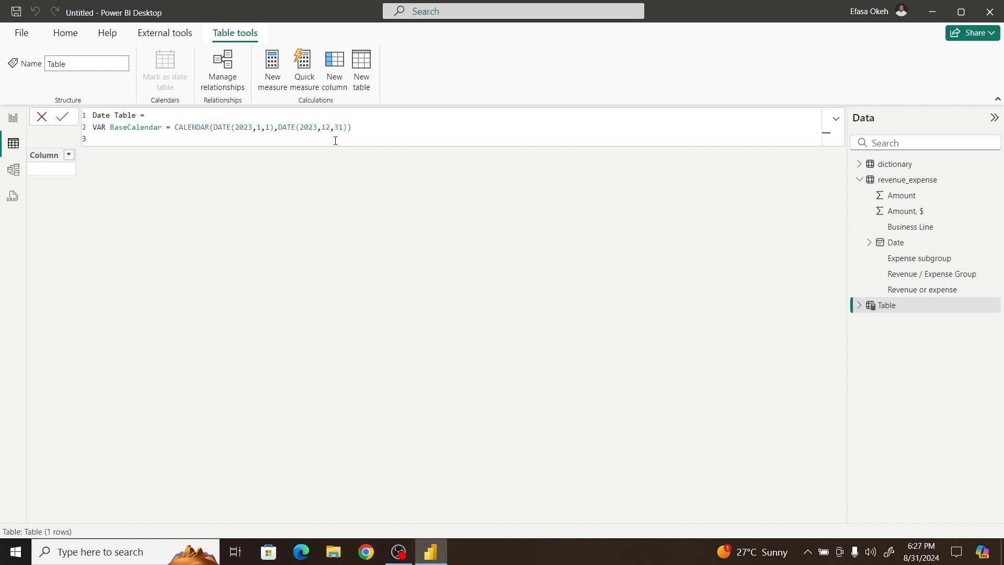
{"action": "key", "text": "shift+Return"}
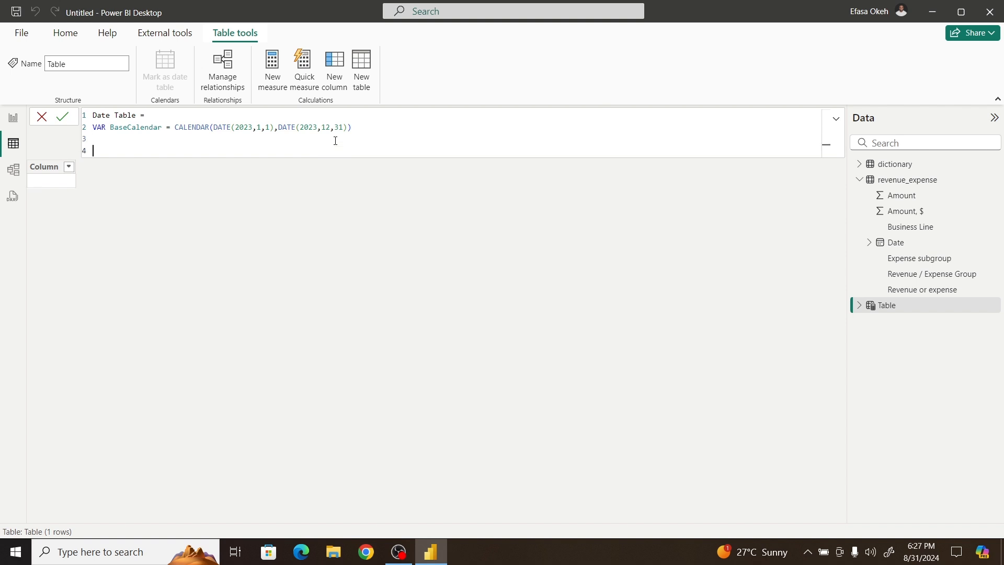
{"action": "type", "text": "RET"}
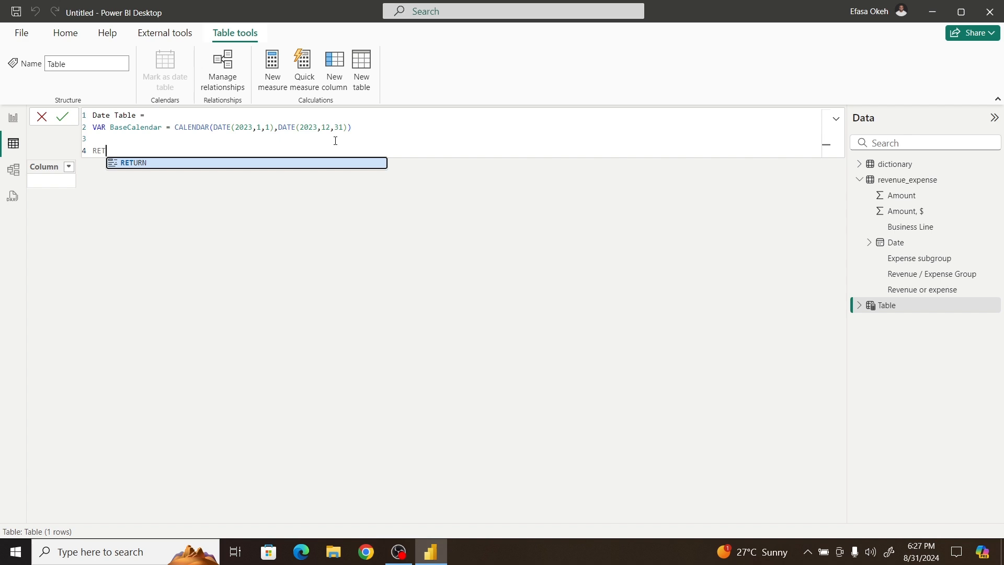
{"action": "left_click", "coordinate": [312, 165]}
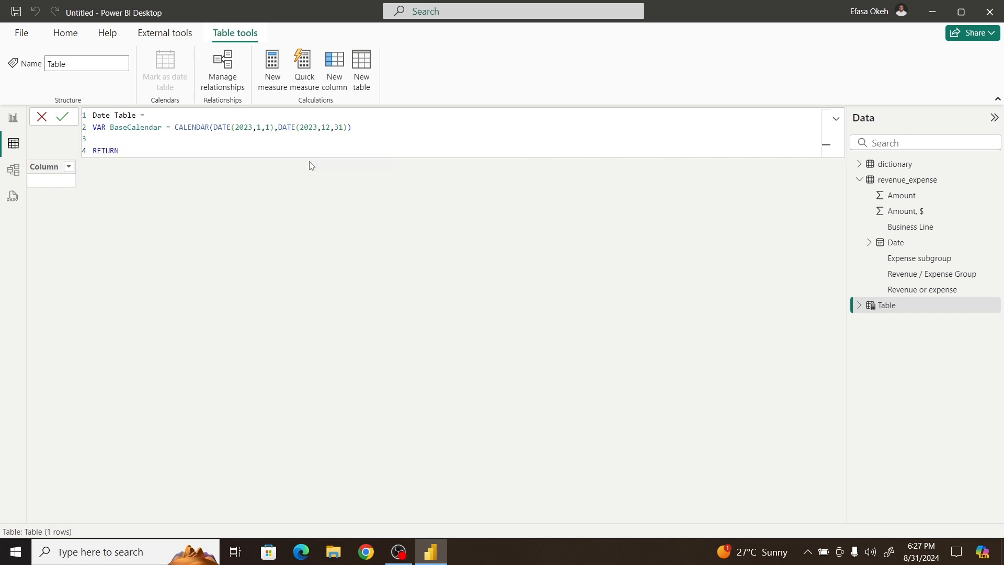
{"action": "key", "text": "shift+Return"}
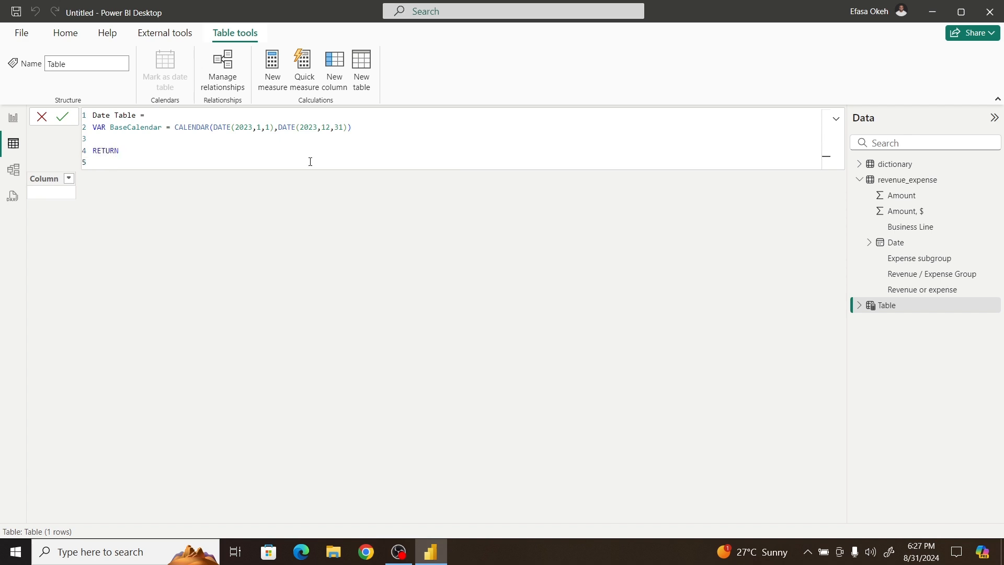
{"action": "type", "text": "ADD"}
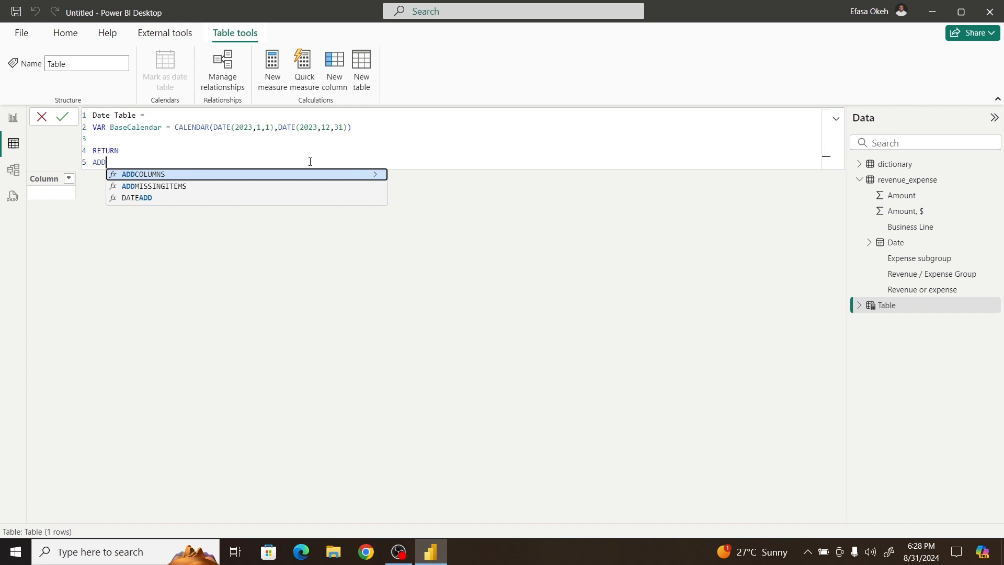
{"action": "left_click", "coordinate": [274, 180]}
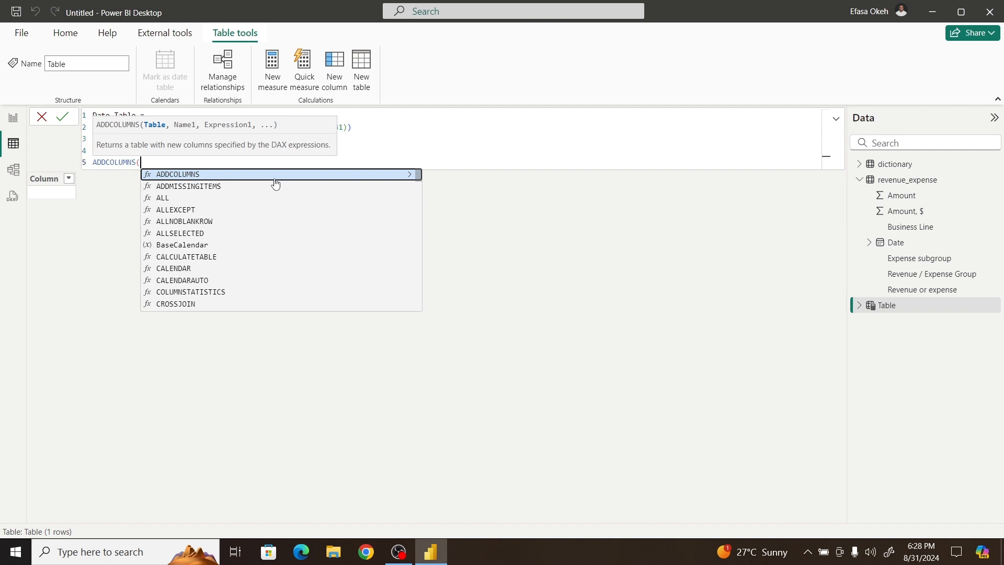
{"action": "type", "text": "Base"}
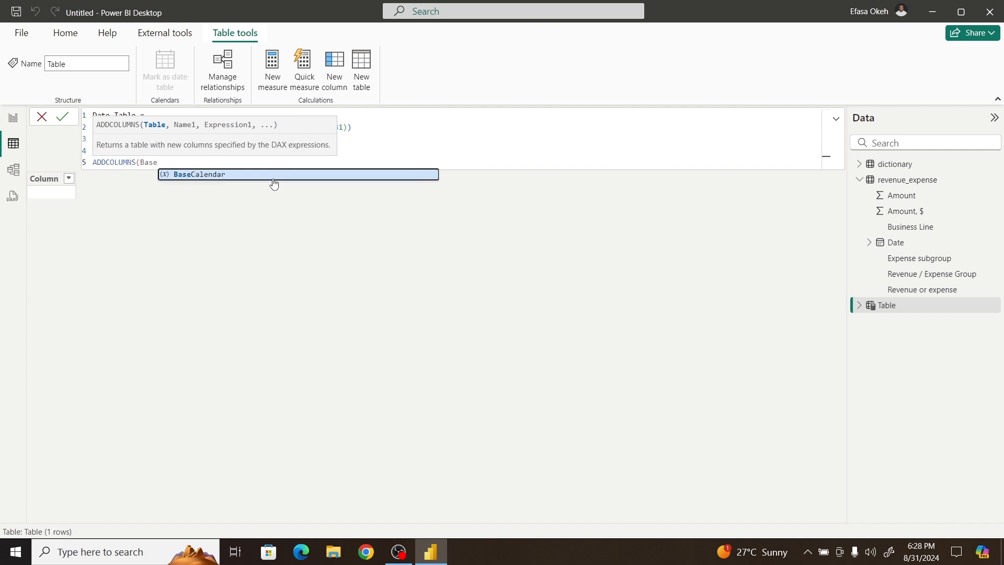
{"action": "left_click", "coordinate": [273, 178]}
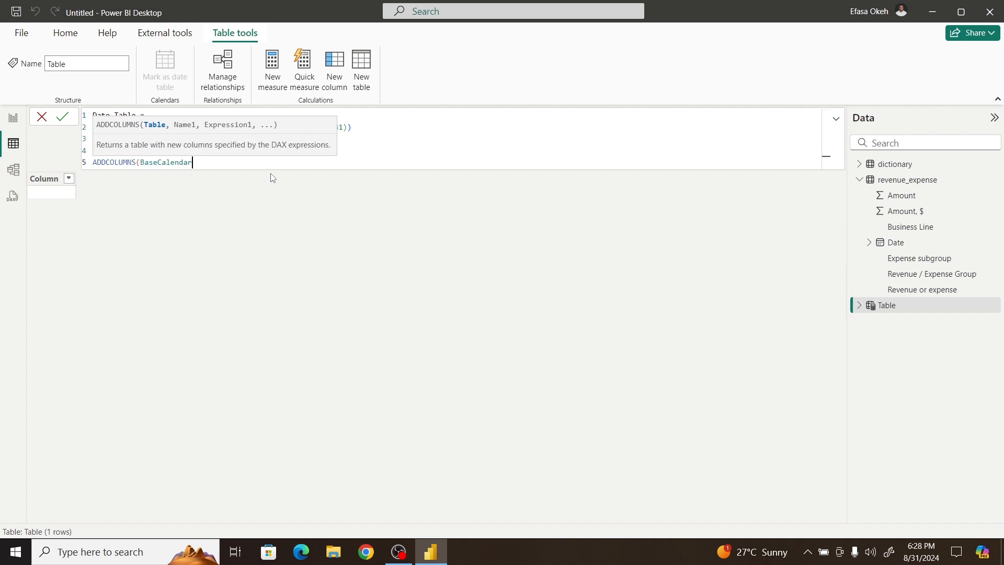
{"action": "type", "text": ","}
{"action": "key", "text": "shift+Return"}
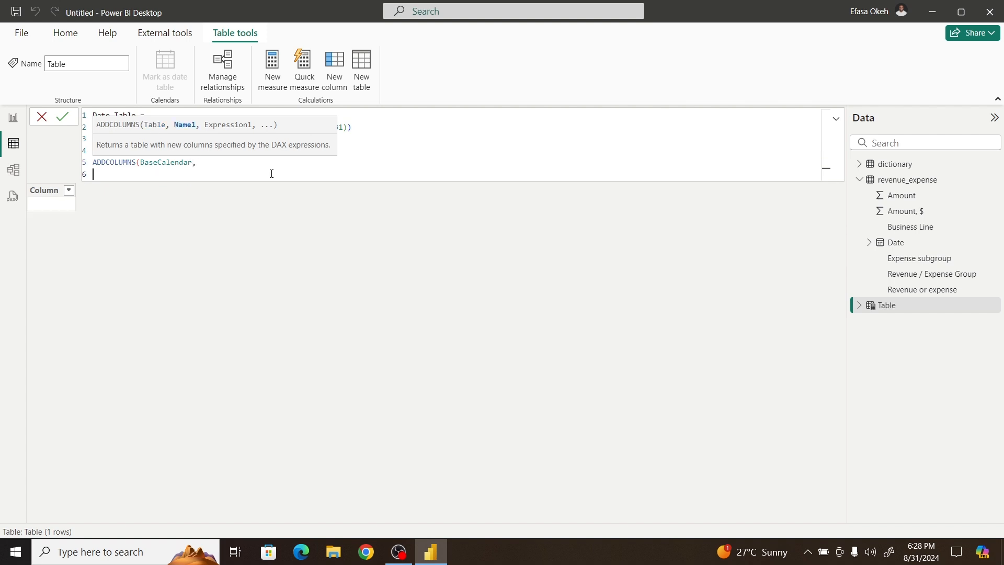
Step: Add a "Month No" column to the ADDCOLUMNS call, defined as MONTH([Date]), and begin a new line below it
{"action": "type", "text": "\"Month No\" Mon"}
{"action": "key", "text": "BackSpace"}
{"action": "key", "text": "BackSpace"}
{"action": "key", "text": "BackSpace"}
{"action": "key", "text": "BackSpace"}
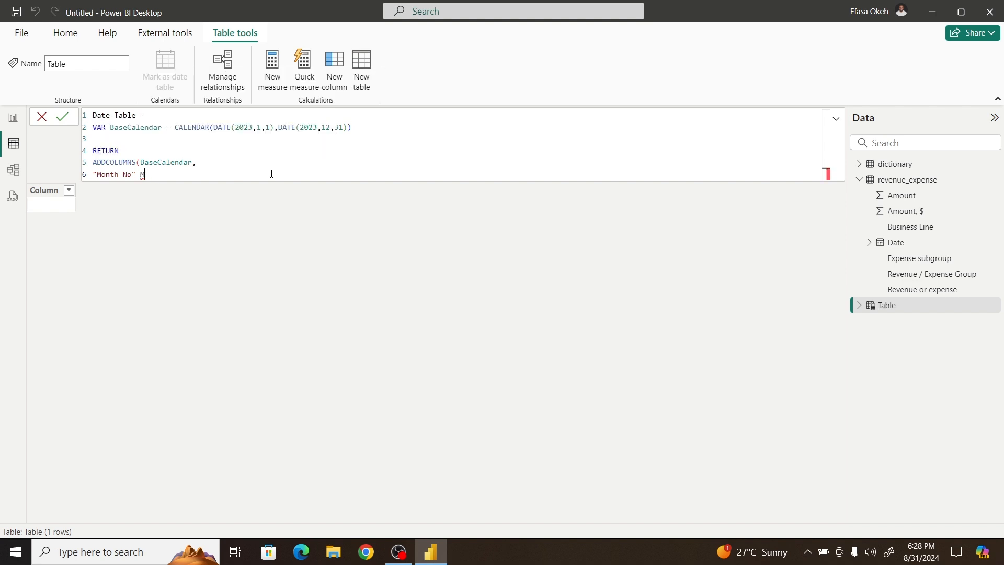
{"action": "type", "text": ", M"}
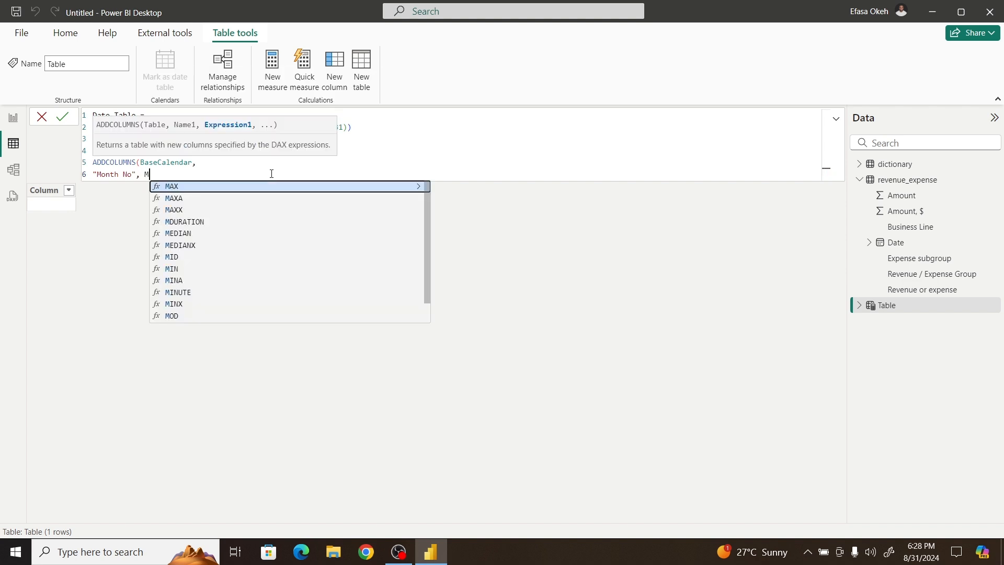
{"action": "type", "text": "onth"}
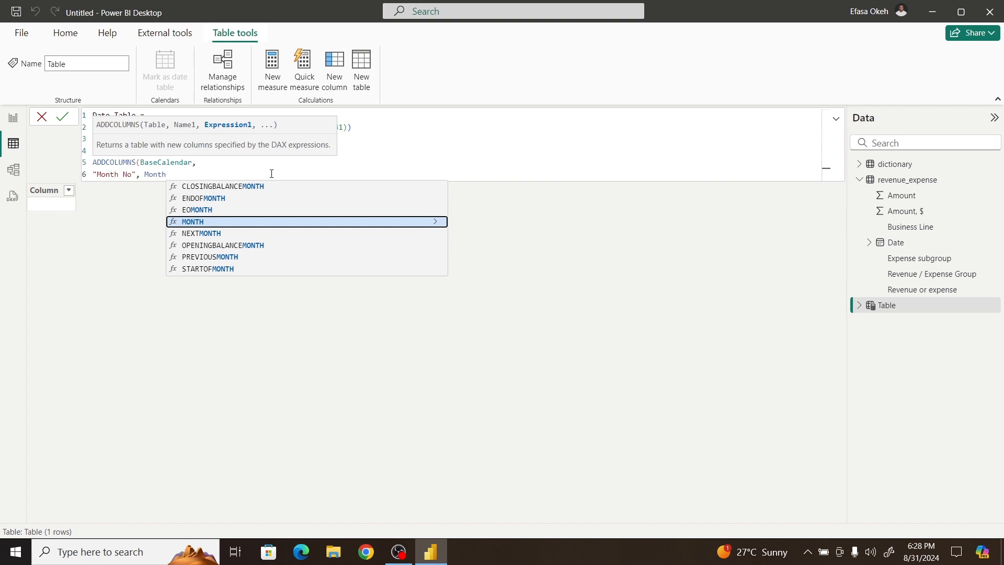
{"action": "left_click", "coordinate": [243, 222]}
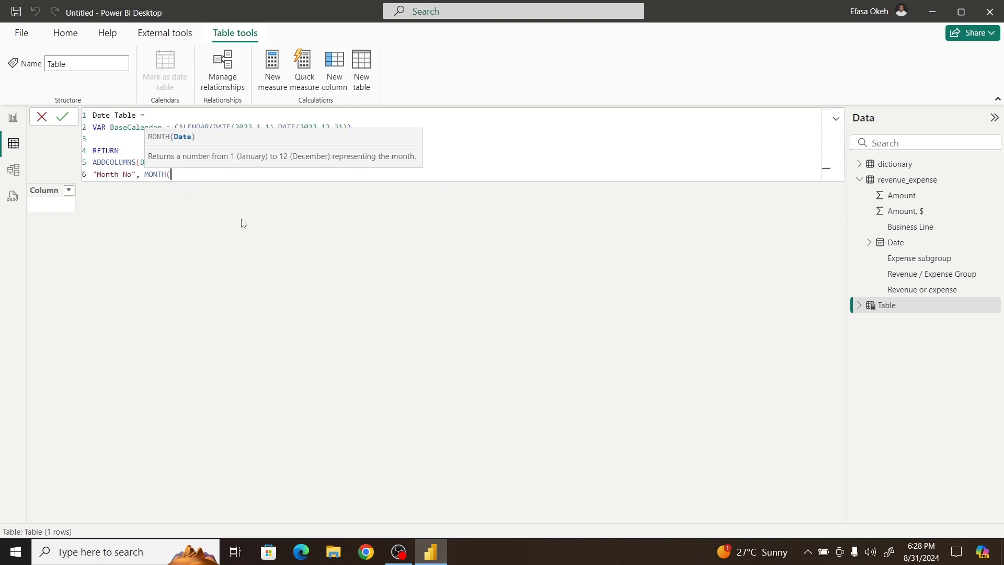
{"action": "type", "text": "["}
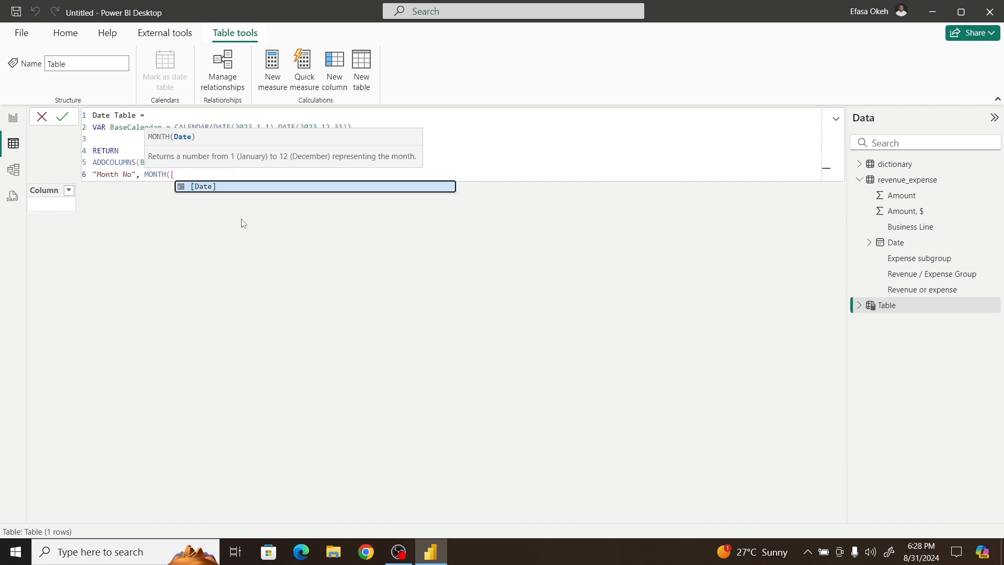
{"action": "left_click", "coordinate": [223, 190]}
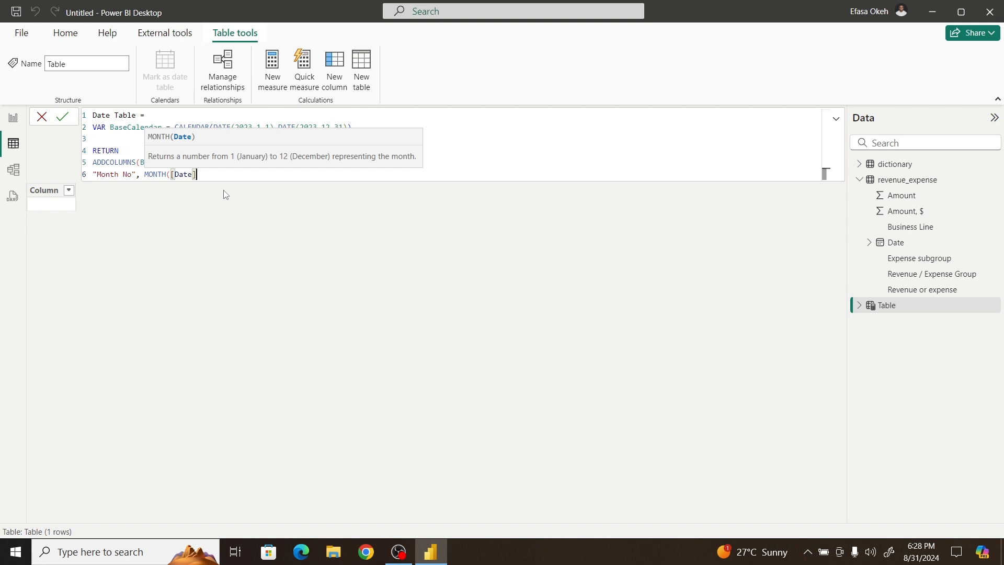
{"action": "type", "text": ")"}
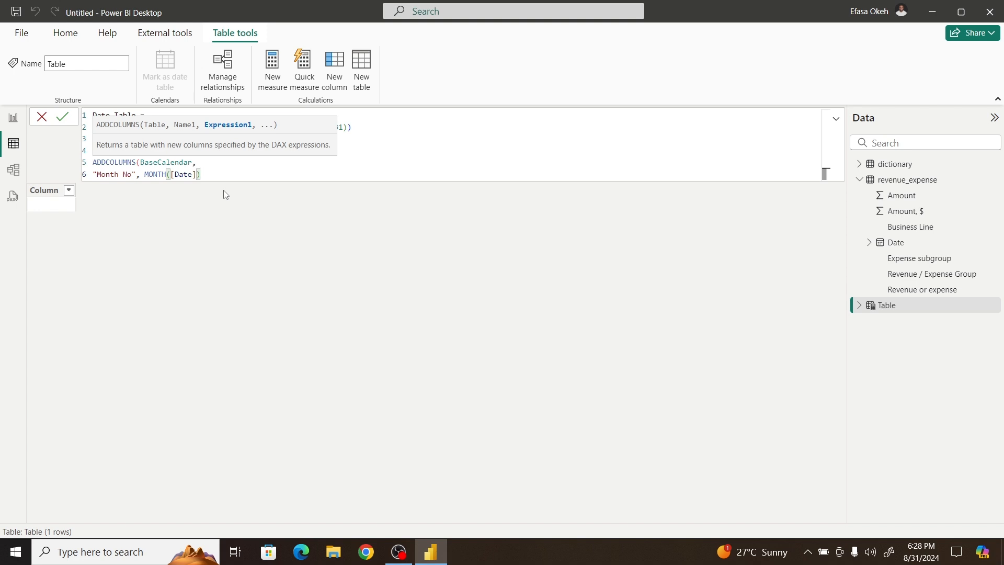
{"action": "type", "text": ","}
{"action": "key", "text": "shift+Return"}
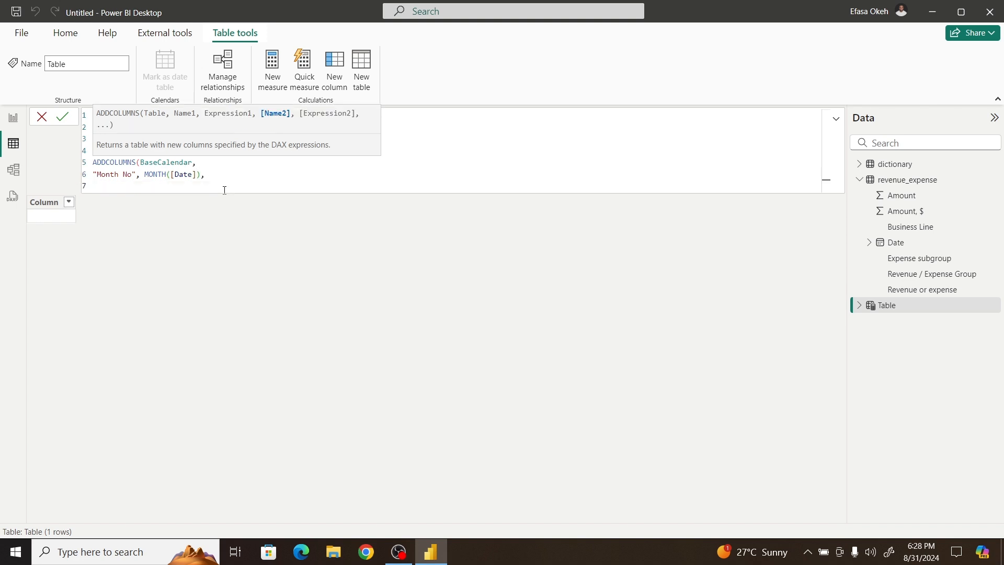
Step: Enter "Short Month" as the name of the second added column in the Date Table formula
{"action": "type", "text": "\""}
{"action": "type", "text": "Month"}
{"action": "key", "text": "BackSpace"}
{"action": "key", "text": "BackSpace"}
{"action": "key", "text": "BackSpace"}
{"action": "key", "text": "BackSpace"}
{"action": "key", "text": "BackSpace"}
{"action": "key", "text": "BackSpace"}
{"action": "type", "text": "Short Month\""}
{"action": "type", "text": "For"}
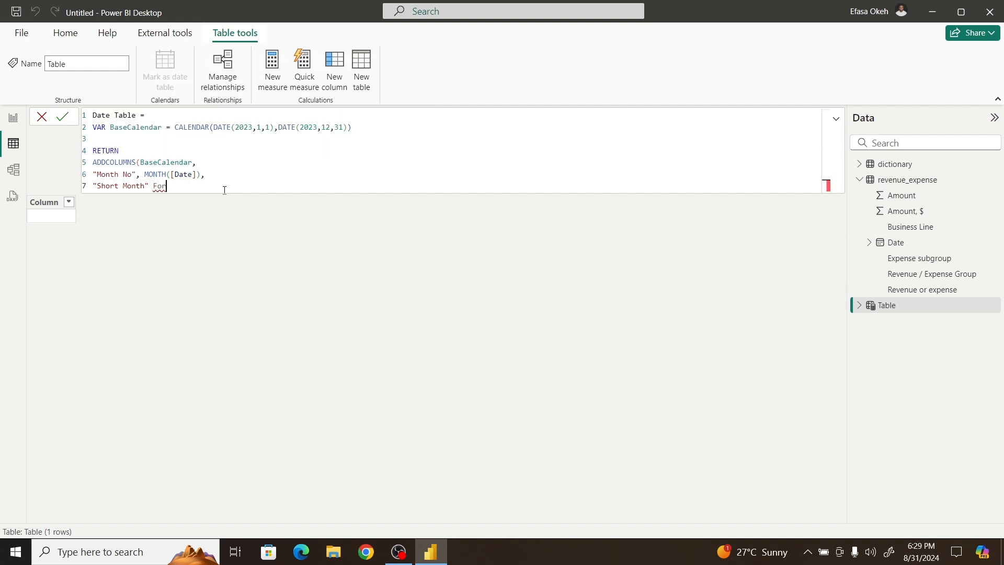
{"action": "key", "text": "BackSpace"}
{"action": "key", "text": "BackSpace"}
{"action": "key", "text": "BackSpace"}
{"action": "key", "text": "BackSpace"}
Step: Define the Short Month column as FORMAT([Date],"MMM") and begin a new line below it
{"action": "type", "text": ", F"}
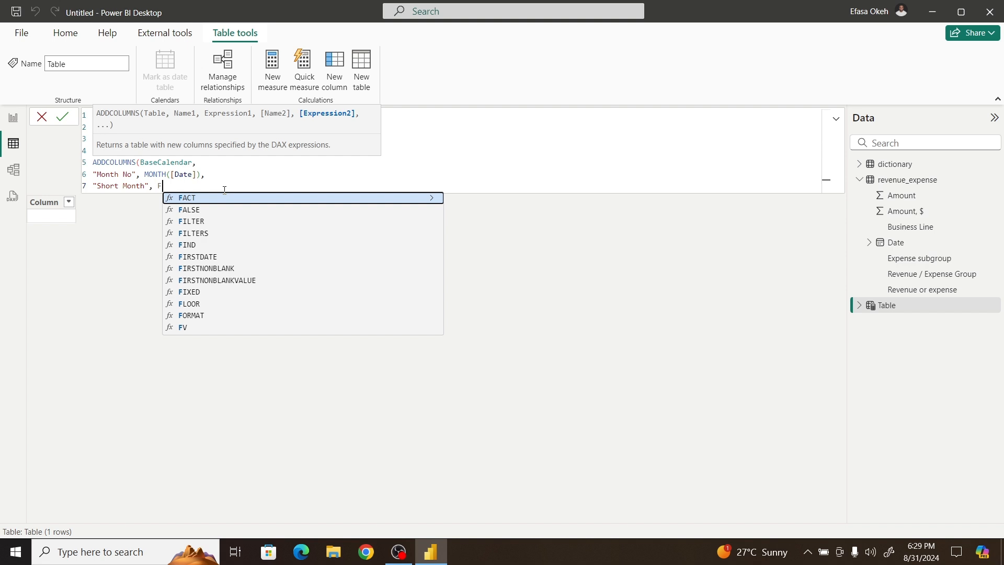
{"action": "type", "text": "ormat"}
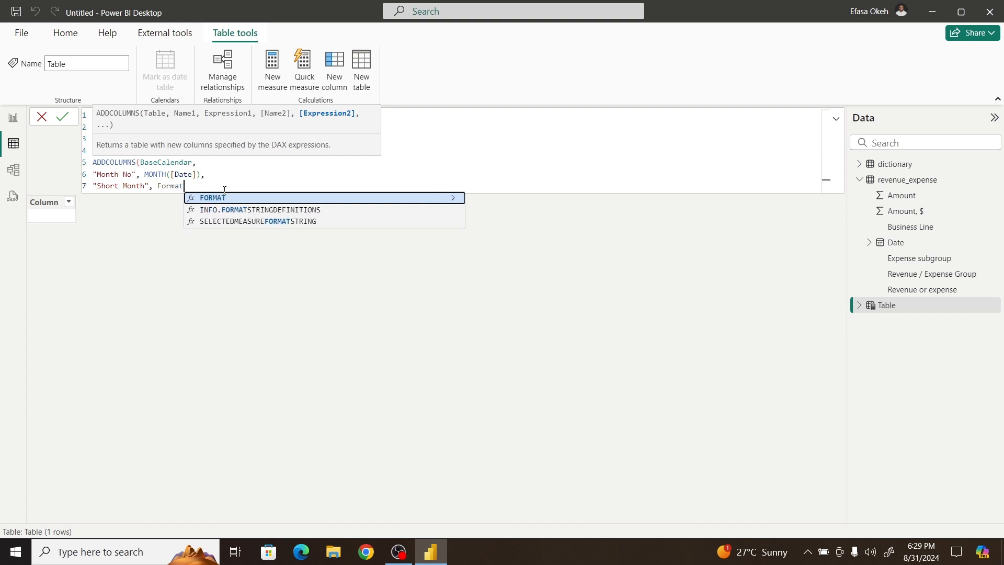
{"action": "left_click", "coordinate": [226, 199]}
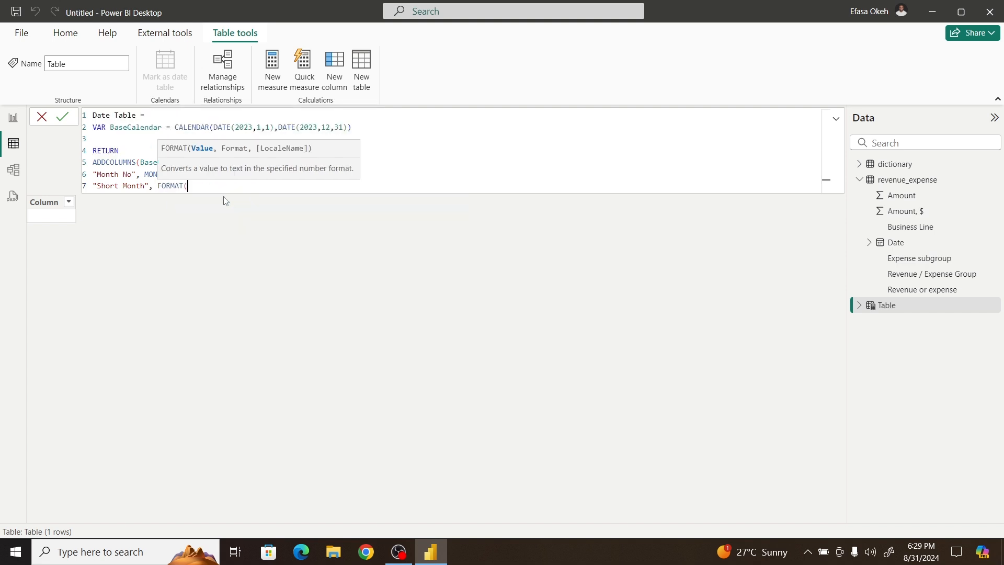
{"action": "type", "text": "["}
{"action": "left_click", "coordinate": [225, 199]}
{"action": "type", "text": ",\"MMM\")"}
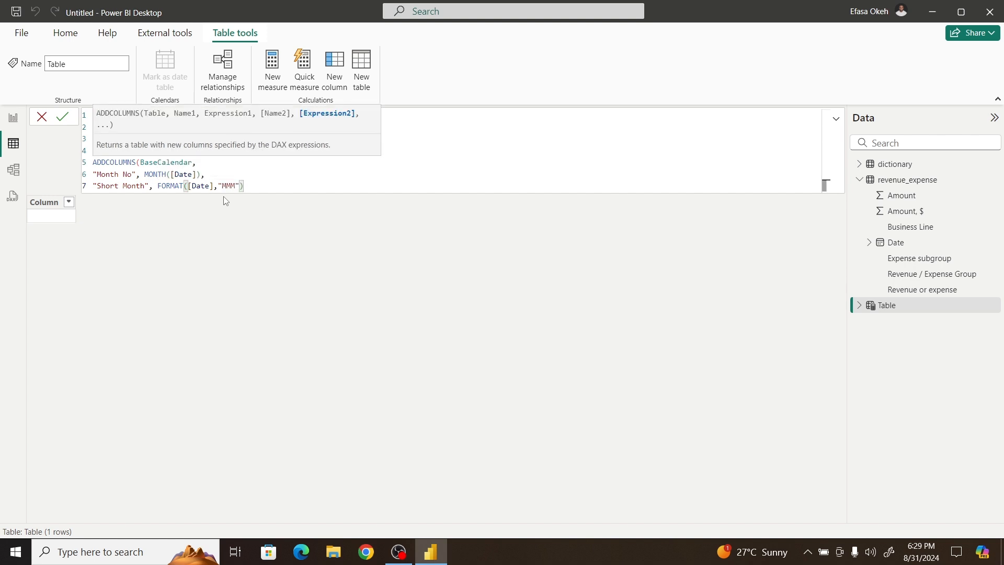
{"action": "type", "text": ","}
{"action": "key", "text": "Return"}
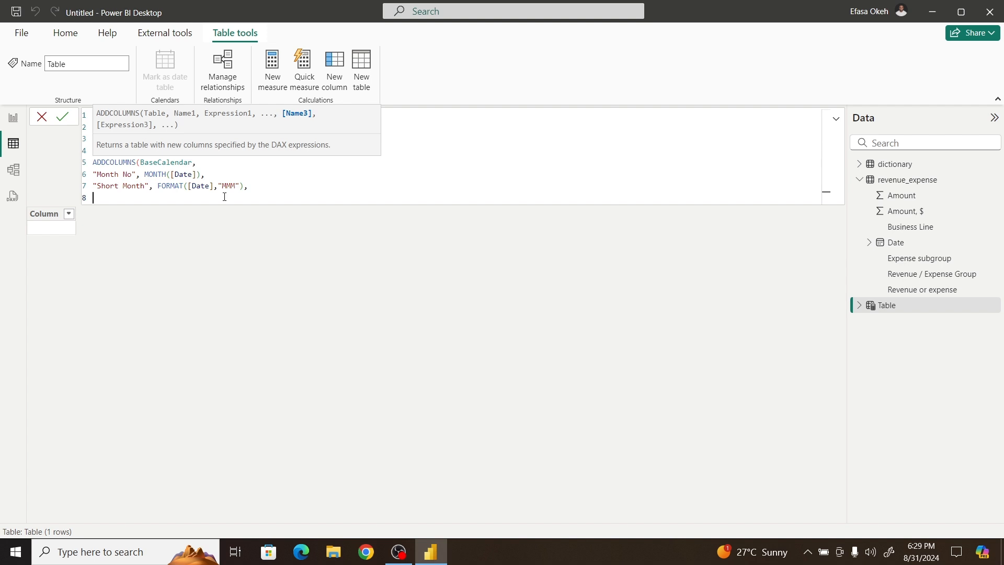
Step: Enter "Month" as the name of the third added column in the Date Table formula
{"action": "type", "text": "Mont"}
{"action": "key", "text": "BackSpace"}
{"action": "key", "text": "BackSpace"}
{"action": "key", "text": "BackSpace"}
{"action": "key", "text": "BackSpace"}
{"action": "type", "text": "\","}
{"action": "type", "text": "Month\""}
{"action": "type", "text": ", Mon"}
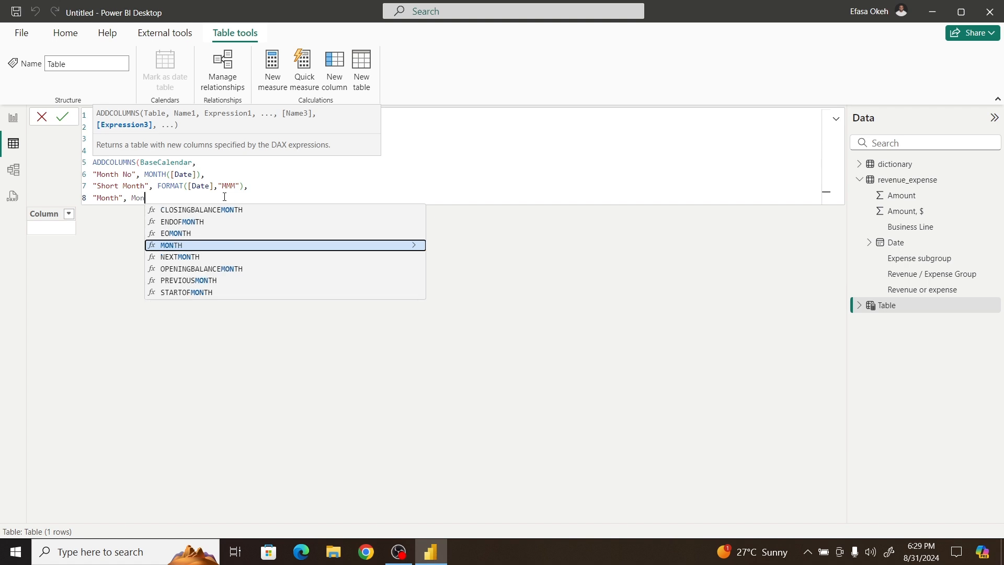
{"action": "left_click", "coordinate": [193, 246]}
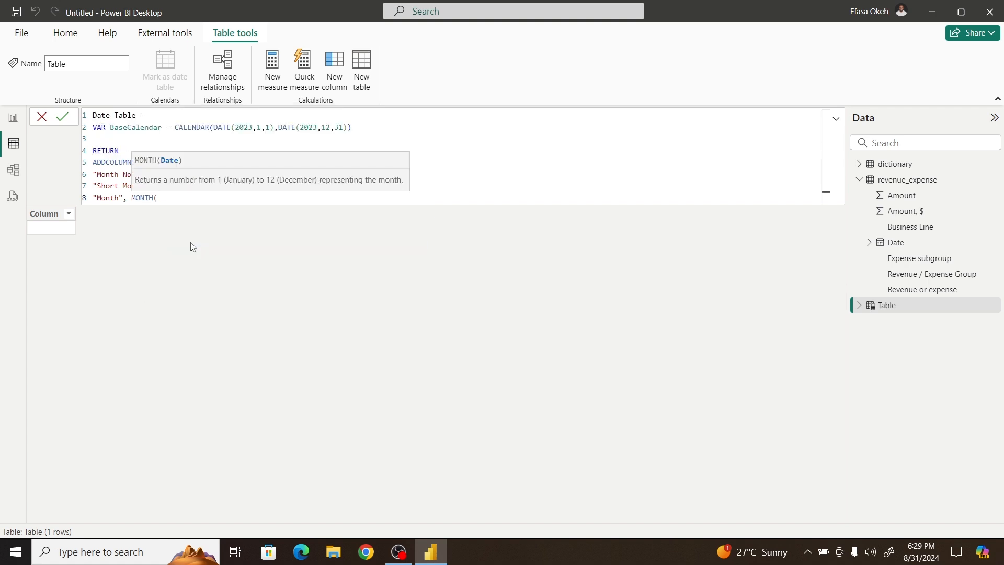
{"action": "key", "text": "BackSpace"}
{"action": "key", "text": "BackSpace"}
{"action": "key", "text": "BackSpace"}
{"action": "key", "text": "BackSpace"}
{"action": "key", "text": "BackSpace"}
{"action": "key", "text": "BackSpace"}
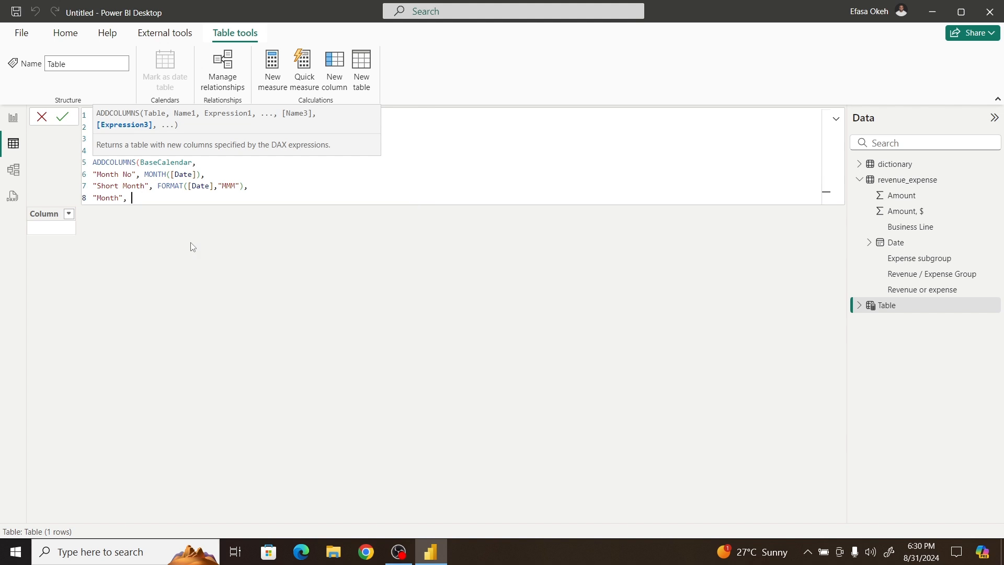
Step: Define the Month column as FORMAT([Date],"MMMM")
{"action": "type", "text": "For"}
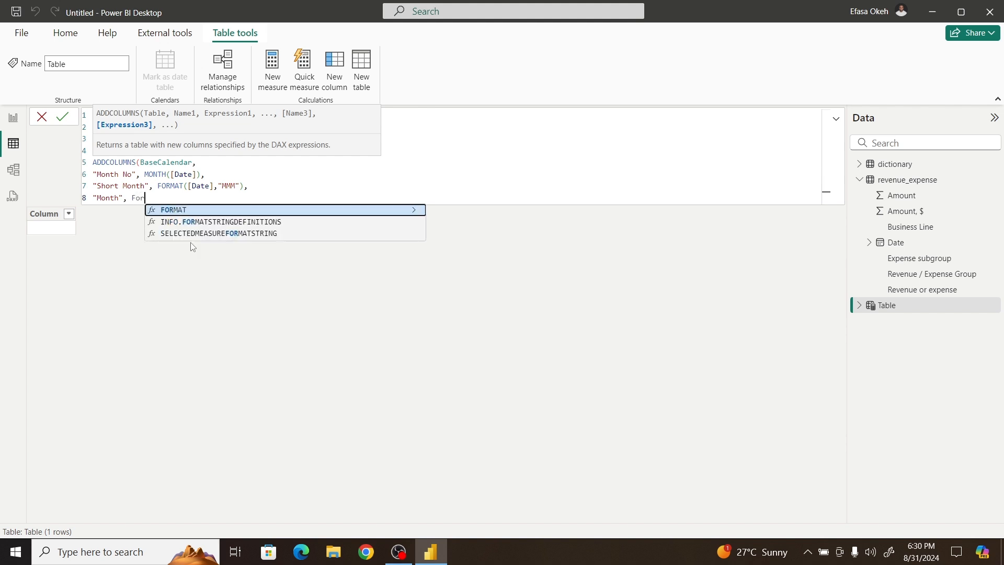
{"action": "left_click", "coordinate": [191, 211]}
{"action": "type", "text": "["}
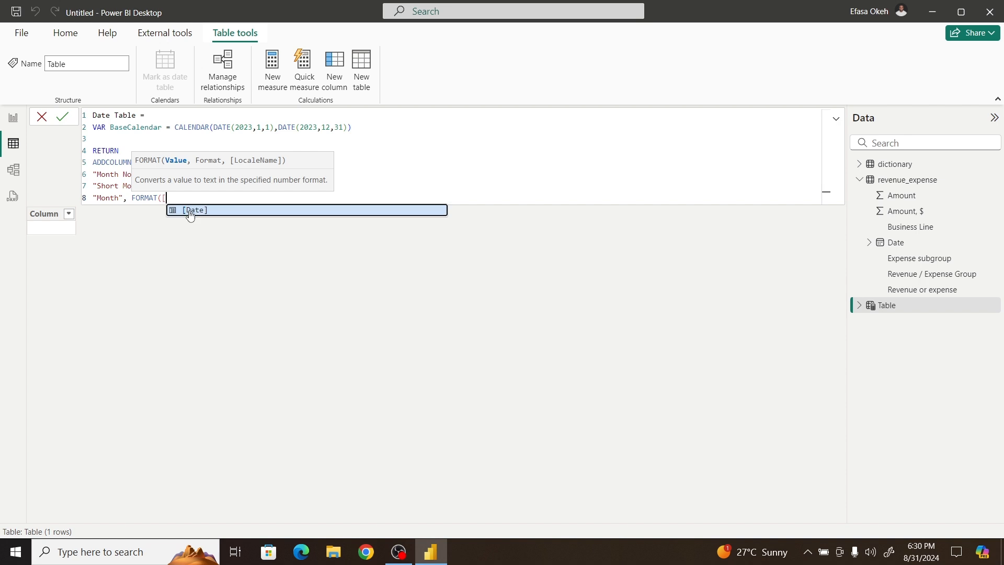
{"action": "left_click", "coordinate": [192, 214]}
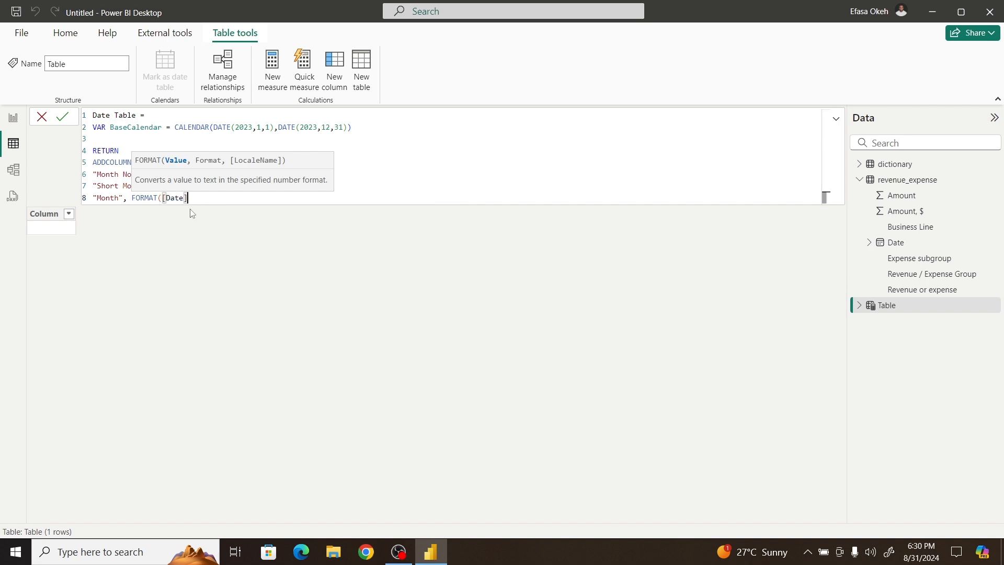
{"action": "type", "text": ",\"MMMM\")"}
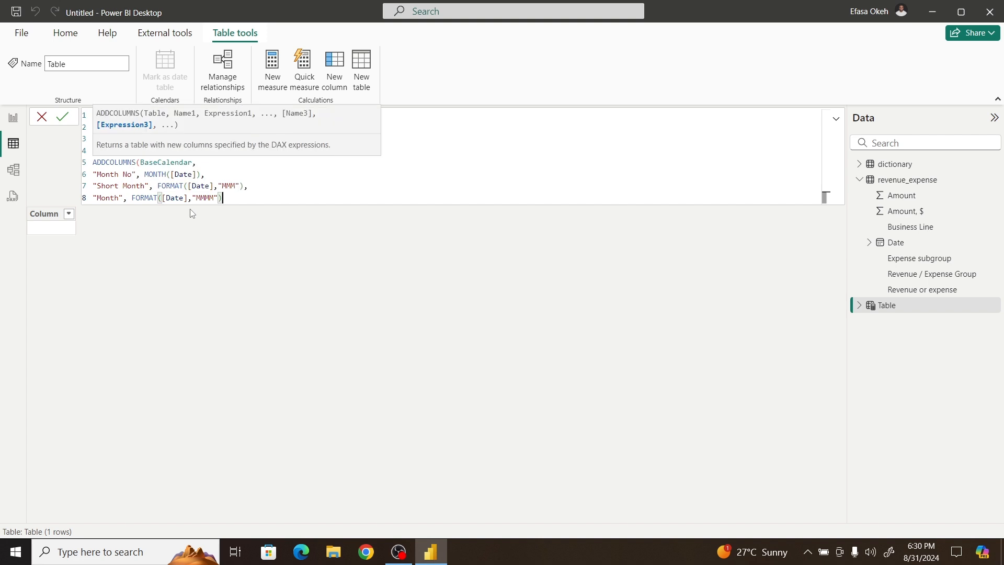
Step: Close the ADDCOLUMNS call with a parenthesis on its own line and commit the Date Table formula
{"action": "key", "text": "shift+Return"}
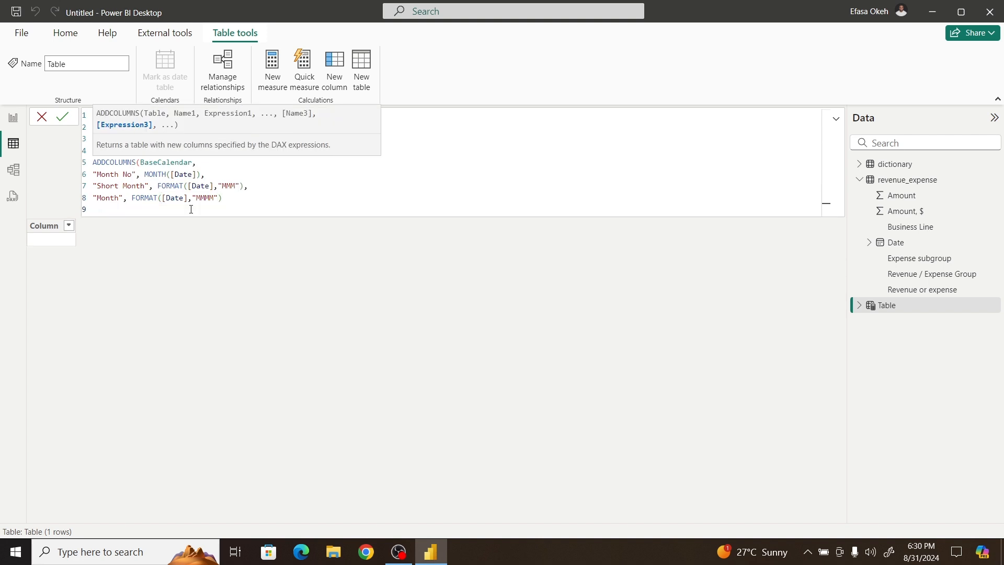
{"action": "type", "text": ")"}
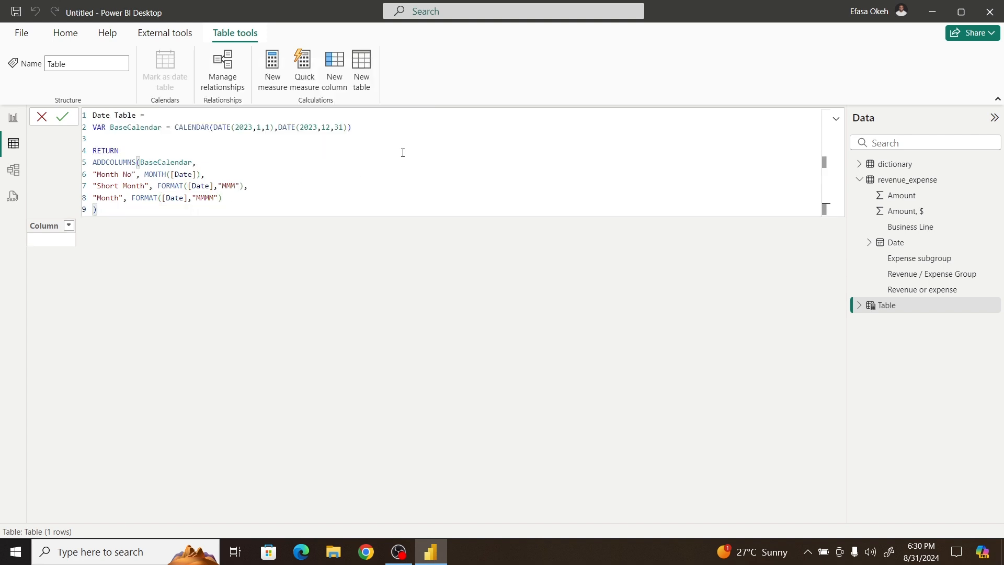
{"action": "left_click", "coordinate": [394, 130]}
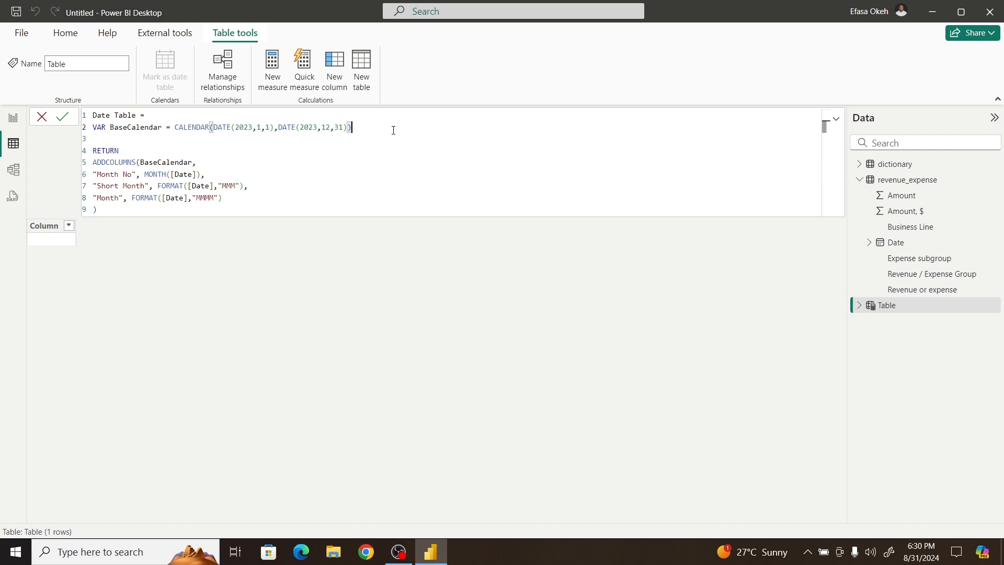
{"action": "left_click", "coordinate": [63, 120]}
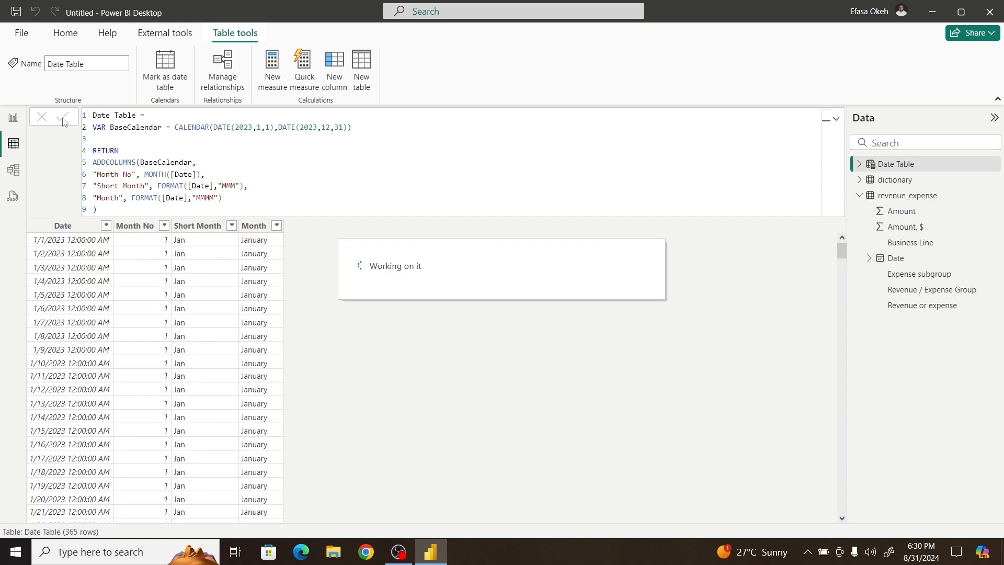
Step: Set the Date Table's Date column to the Date data type with the format 14/03/2001 (dd/mm/yyyy)
{"action": "left_click", "coordinate": [72, 230]}
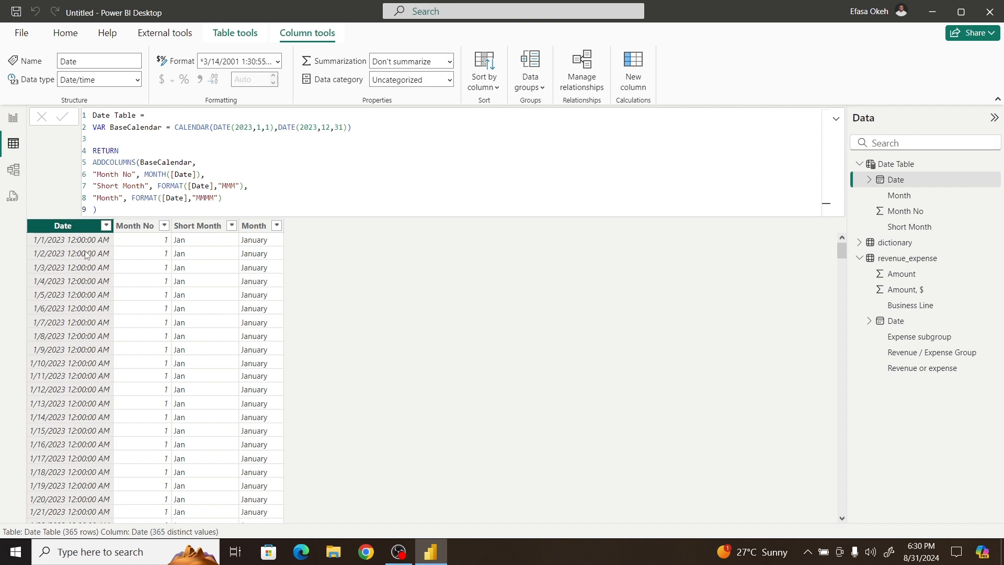
{"action": "left_click", "coordinate": [136, 84]}
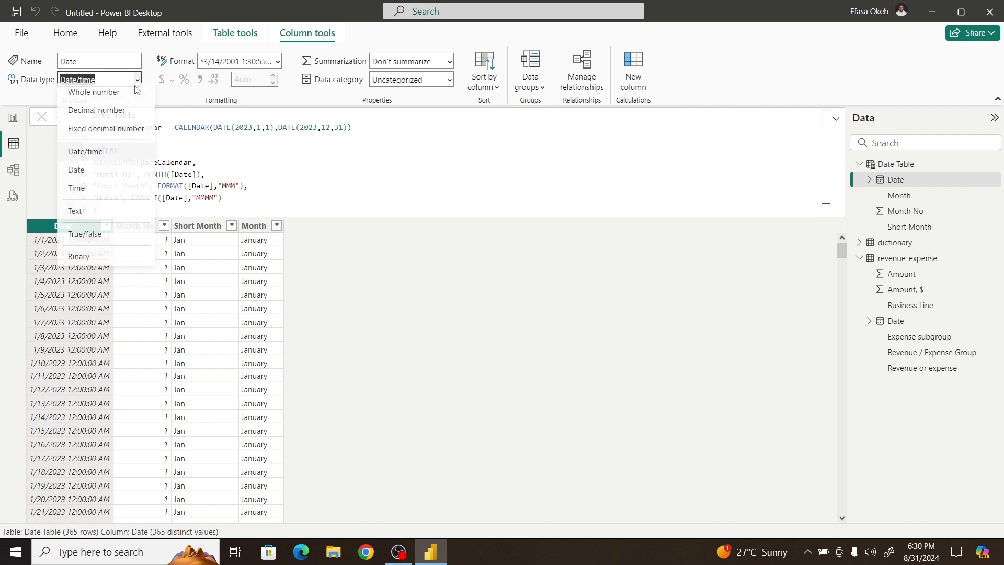
{"action": "left_click", "coordinate": [82, 177]}
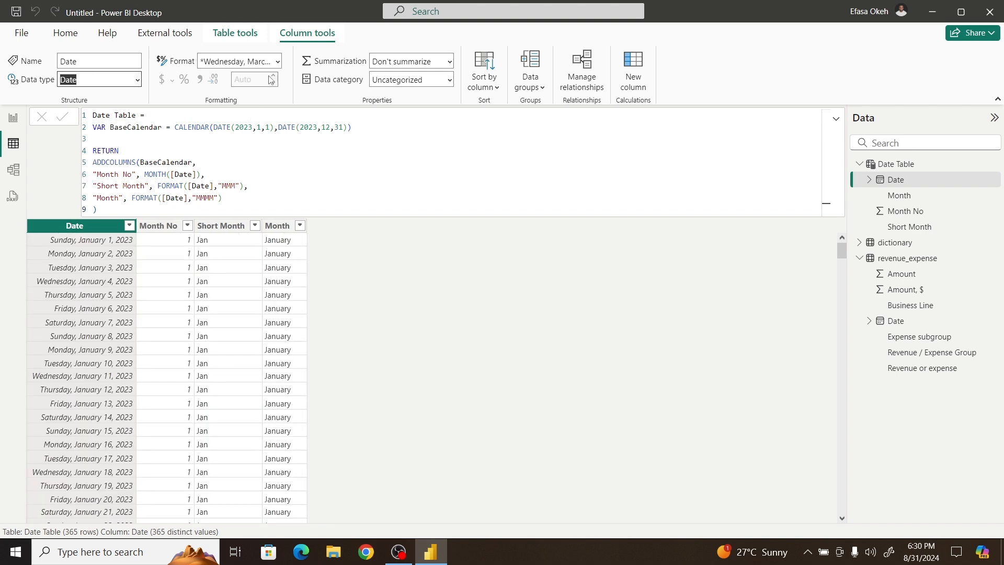
{"action": "left_click", "coordinate": [277, 61]}
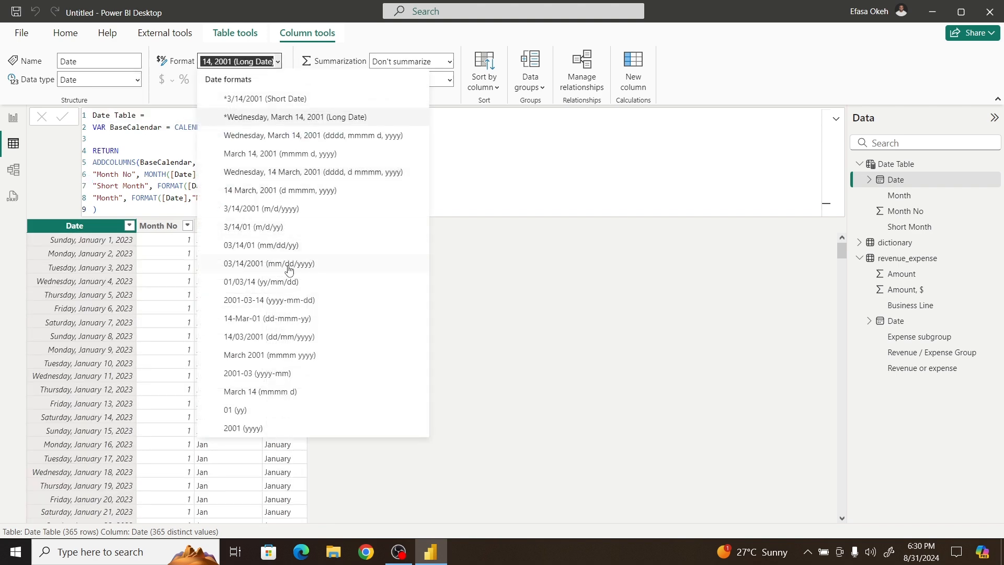
{"action": "left_click", "coordinate": [284, 342]}
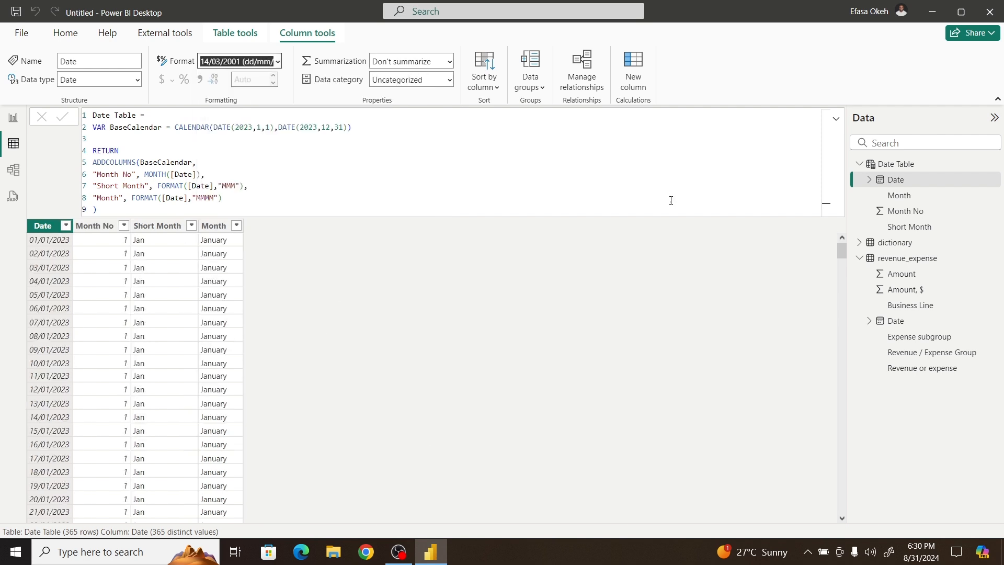
Step: Collapse the formula bar and sort the Date Table's Short Month column by Month No
{"action": "left_click", "coordinate": [837, 121]}
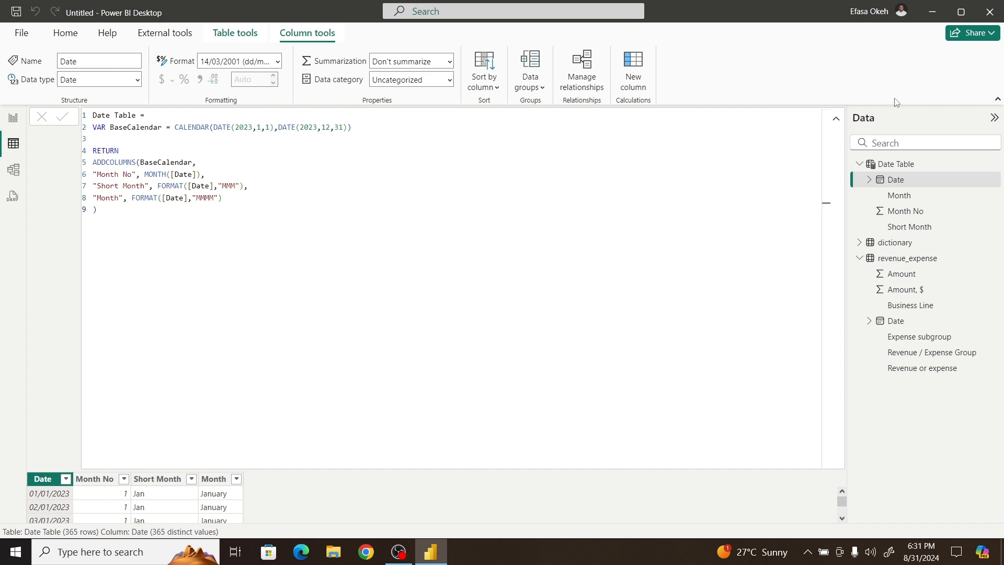
{"action": "left_click", "coordinate": [837, 118]}
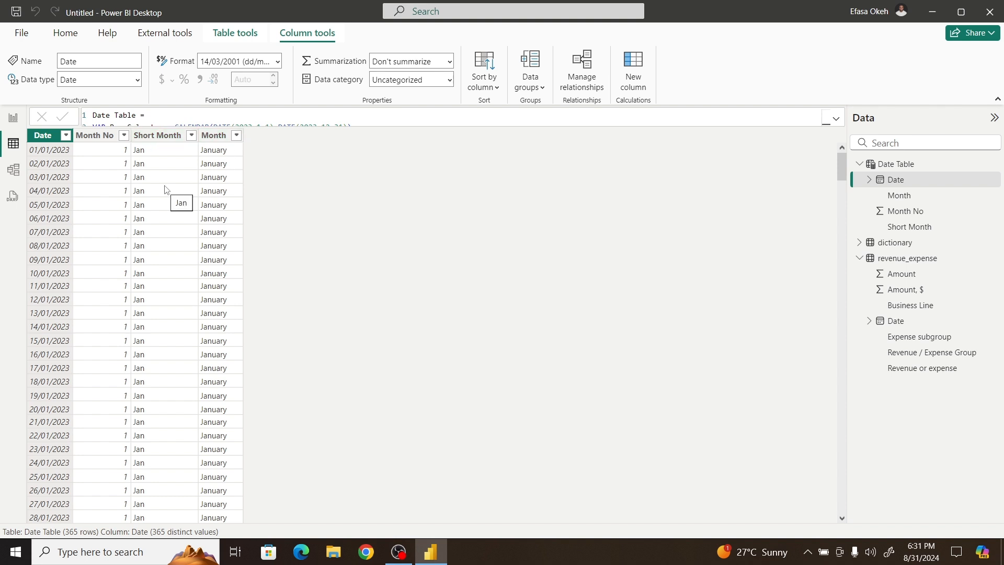
{"action": "left_click", "coordinate": [157, 137]}
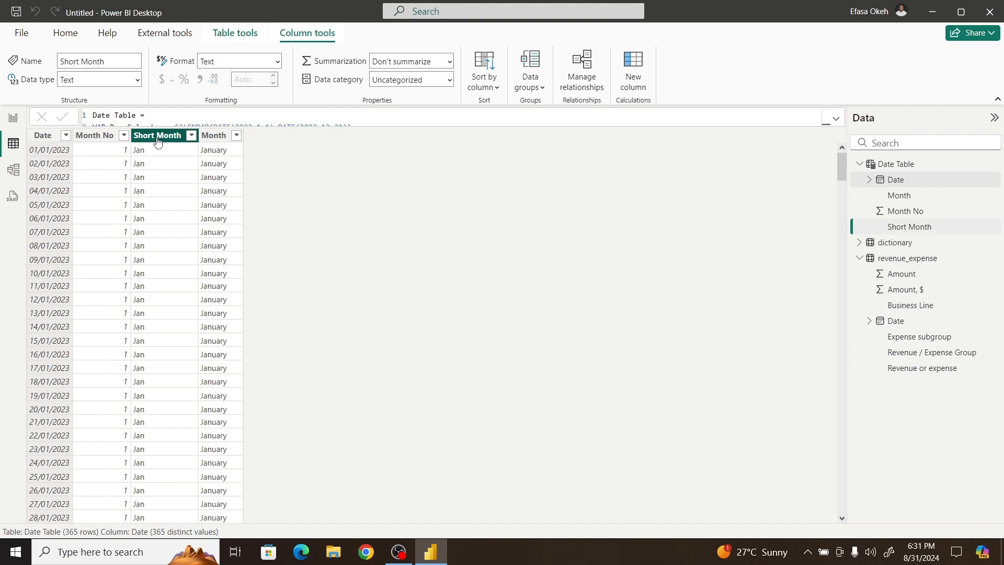
{"action": "left_click", "coordinate": [498, 88]}
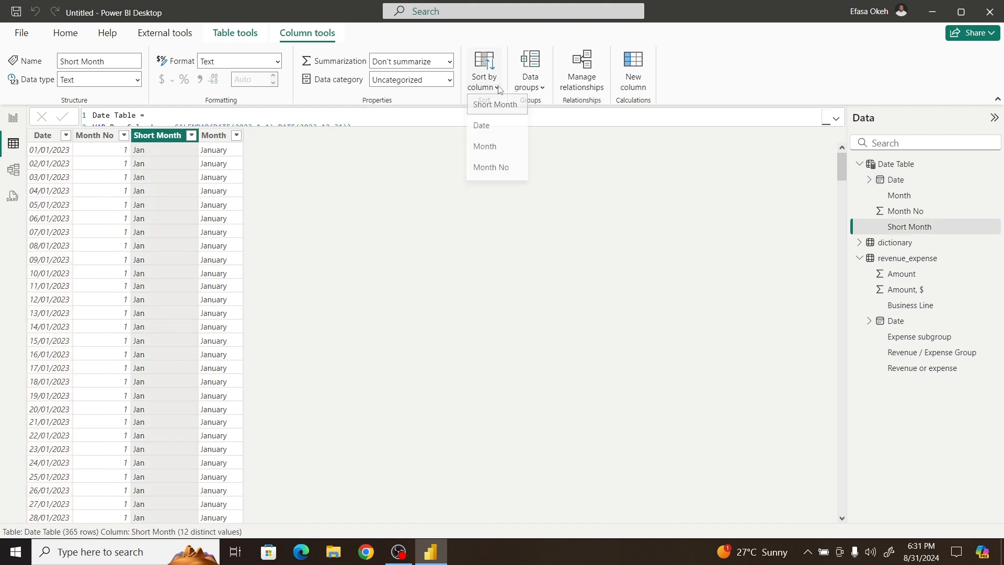
{"action": "left_click", "coordinate": [491, 174]}
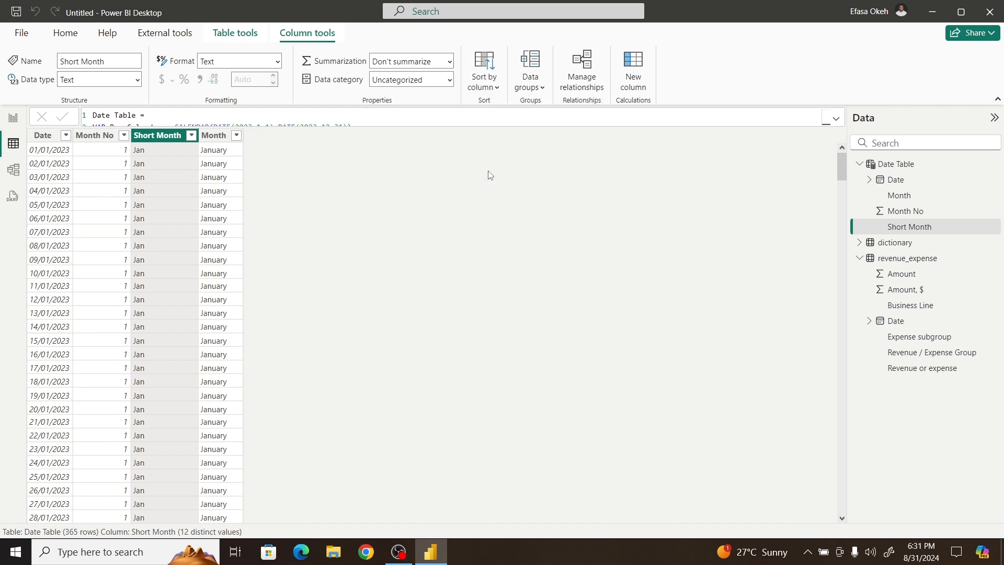
Step: Sort the Date Table's Month column by Month No
{"action": "left_click", "coordinate": [217, 143]}
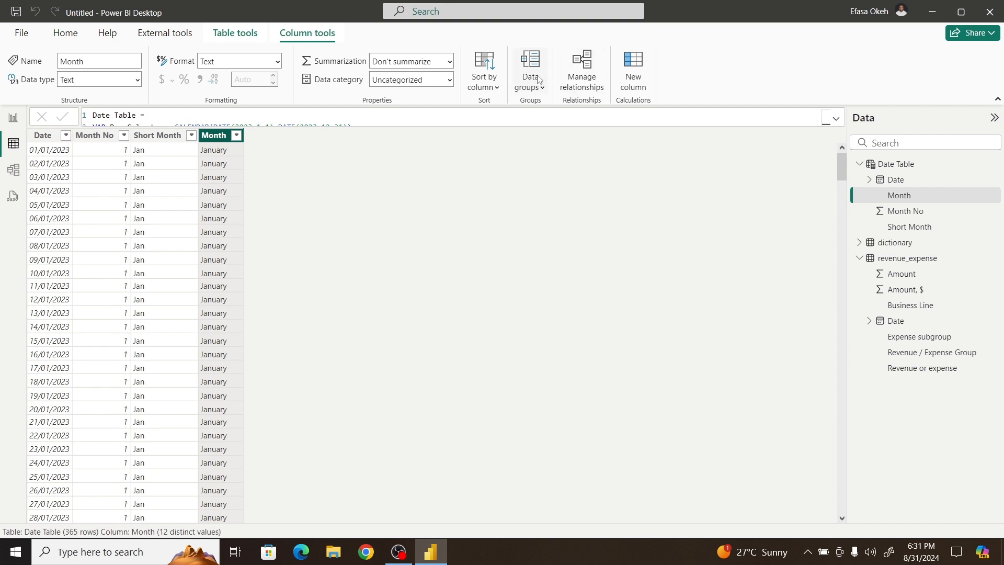
{"action": "left_click", "coordinate": [493, 85]}
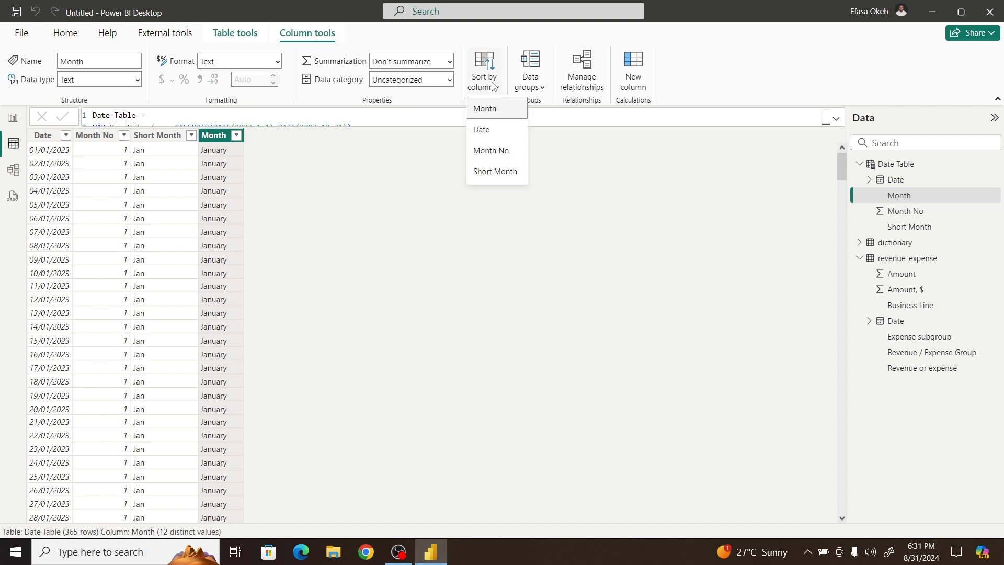
{"action": "left_click", "coordinate": [490, 151]}
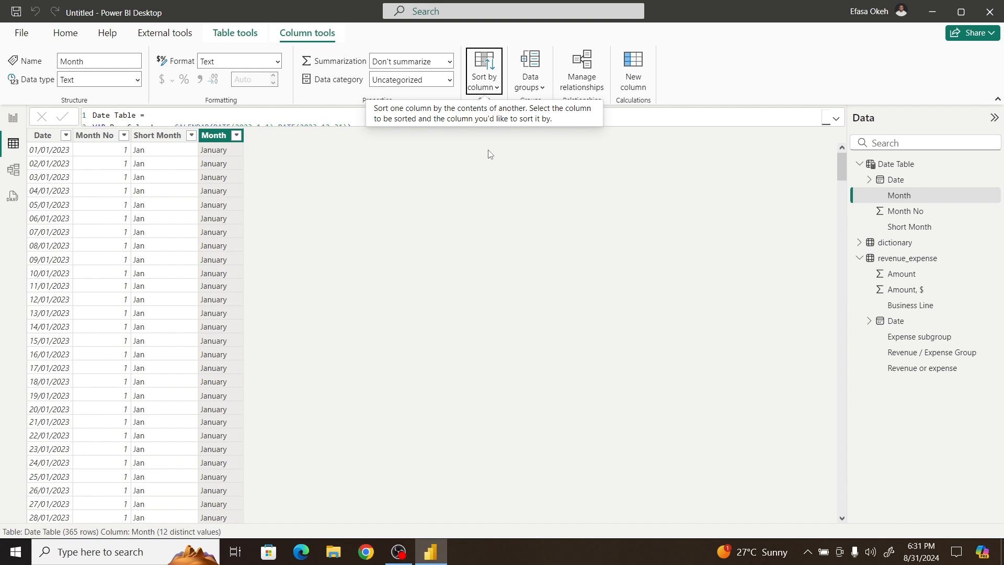
Step: Create an active one-to-many relationship from the Date Table's Date to revenue_expense's Date with single cross-filtering, and collapse the model view's properties
{"action": "left_click", "coordinate": [19, 173]}
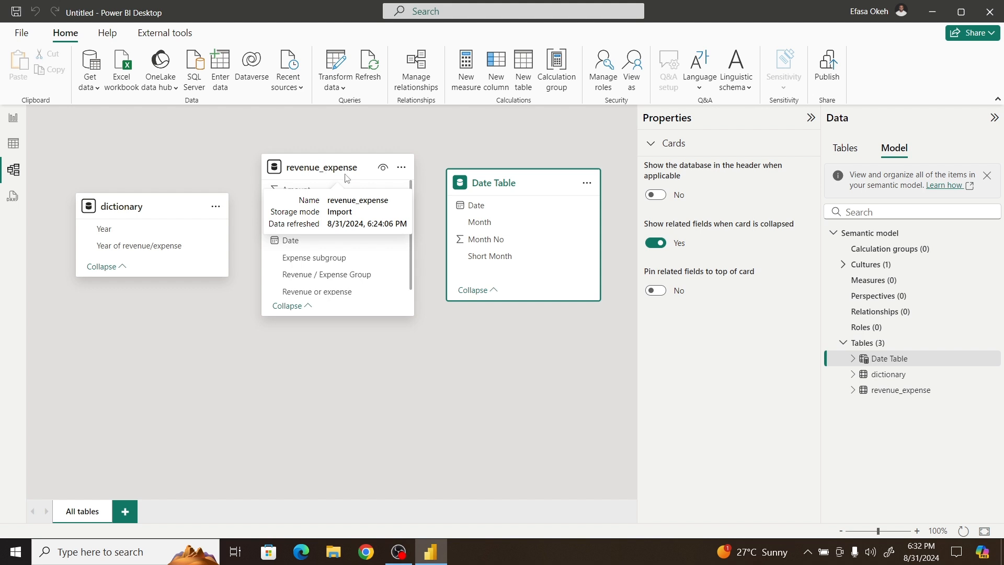
{"action": "left_click", "coordinate": [486, 209]}
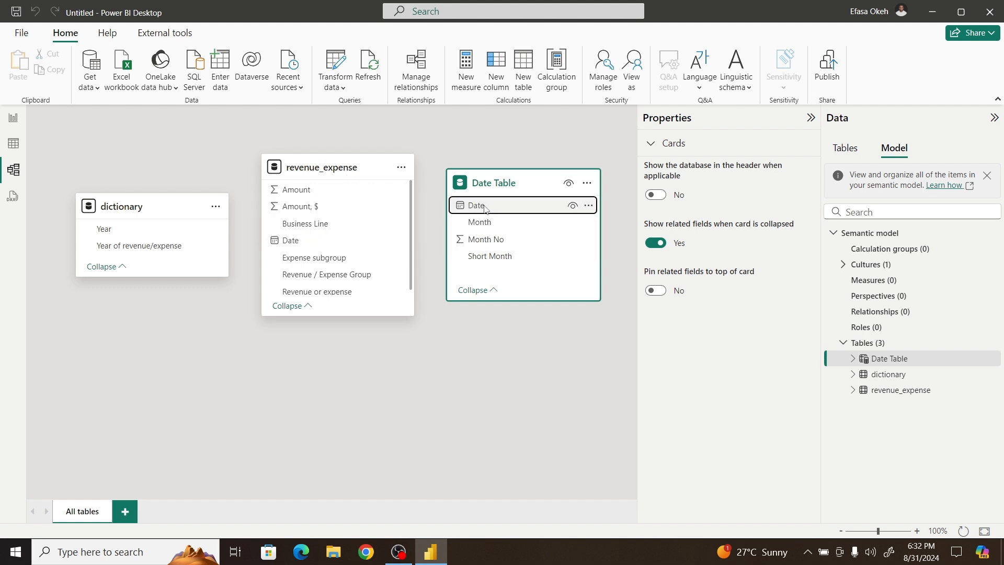
{"action": "left_click_drag", "start_coordinate": [486, 210], "coordinate": [305, 246]}
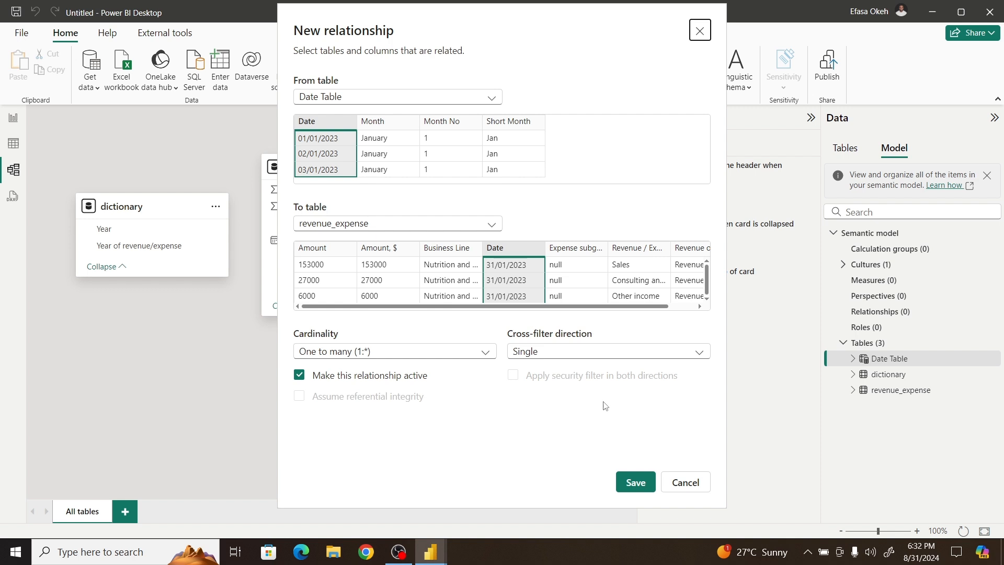
{"action": "left_click", "coordinate": [632, 481]}
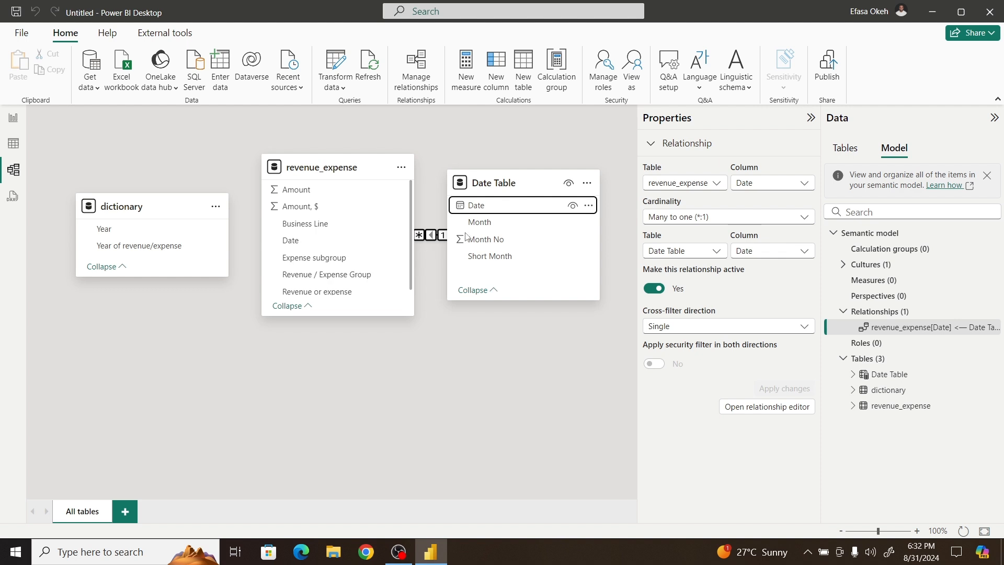
{"action": "left_click", "coordinate": [811, 119]}
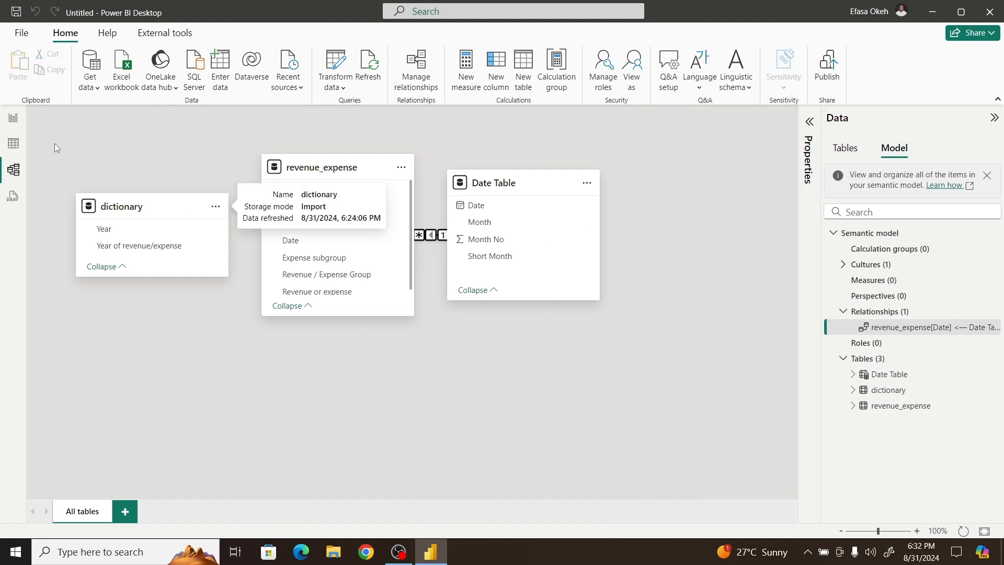
Step: From the report view, create and load a blank manually entered table named DAX
{"action": "left_click", "coordinate": [13, 124]}
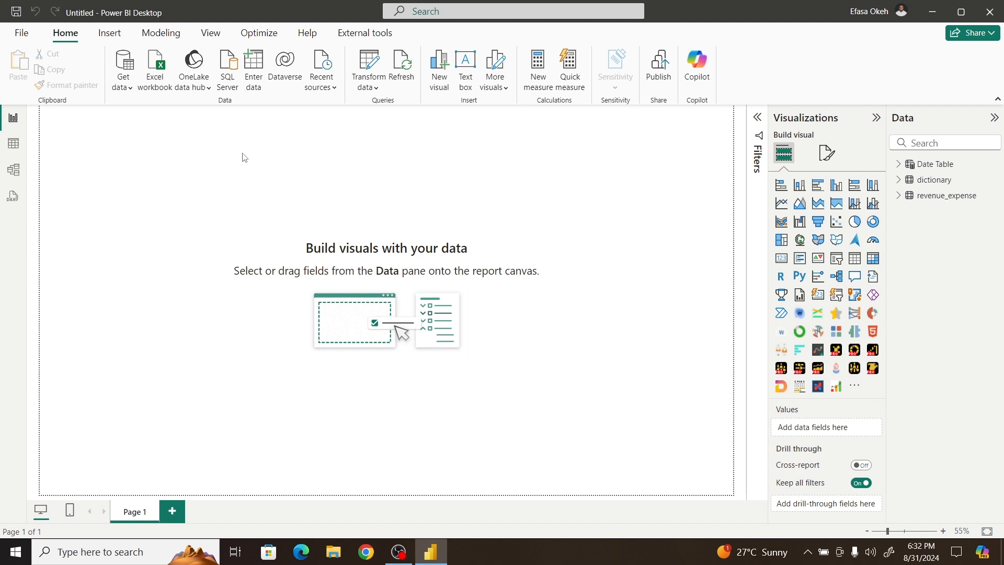
{"action": "left_click", "coordinate": [252, 66]}
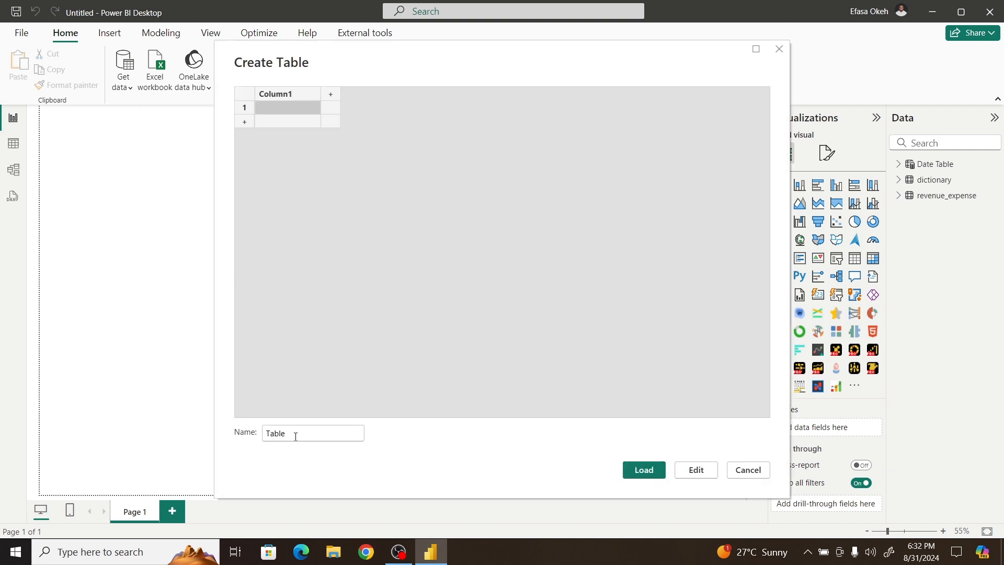
{"action": "double_click", "coordinate": [293, 433]}
{"action": "type", "text": "DAX"}
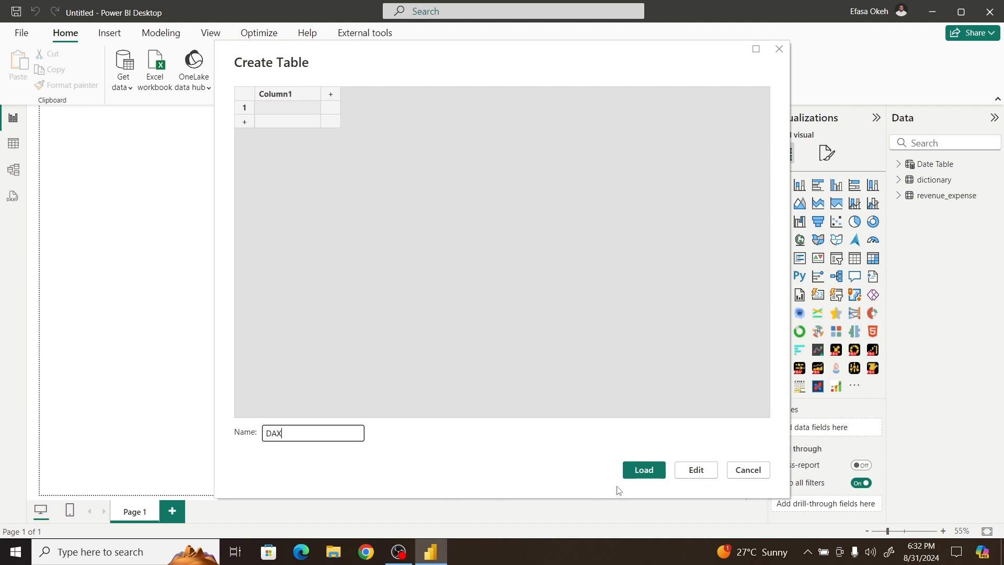
{"action": "left_click", "coordinate": [643, 471]}
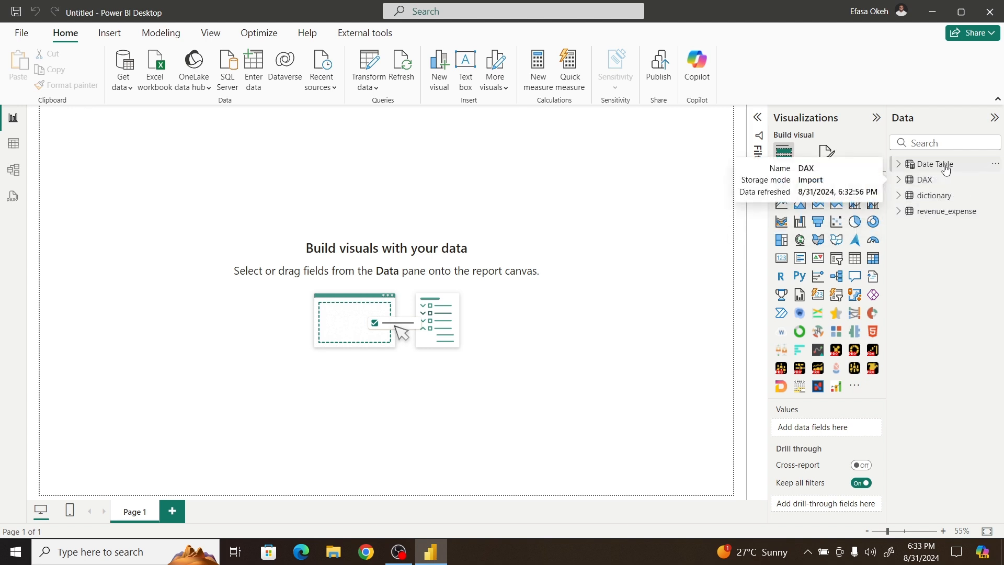
Step: Rename the Date Table to DateTable in its formula and commit it
{"action": "mouse_move", "coordinate": [957, 187]}
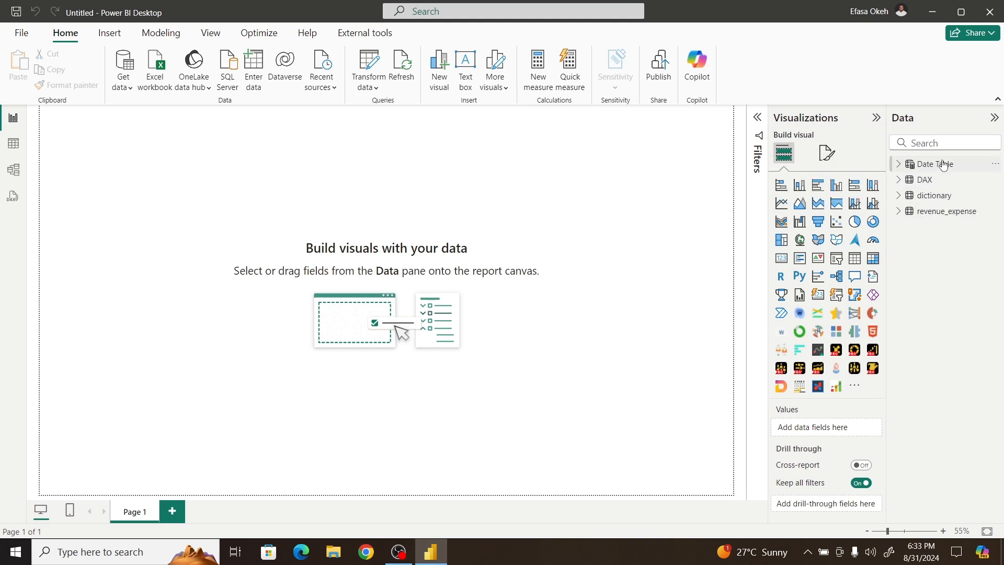
{"action": "left_click", "coordinate": [944, 165]}
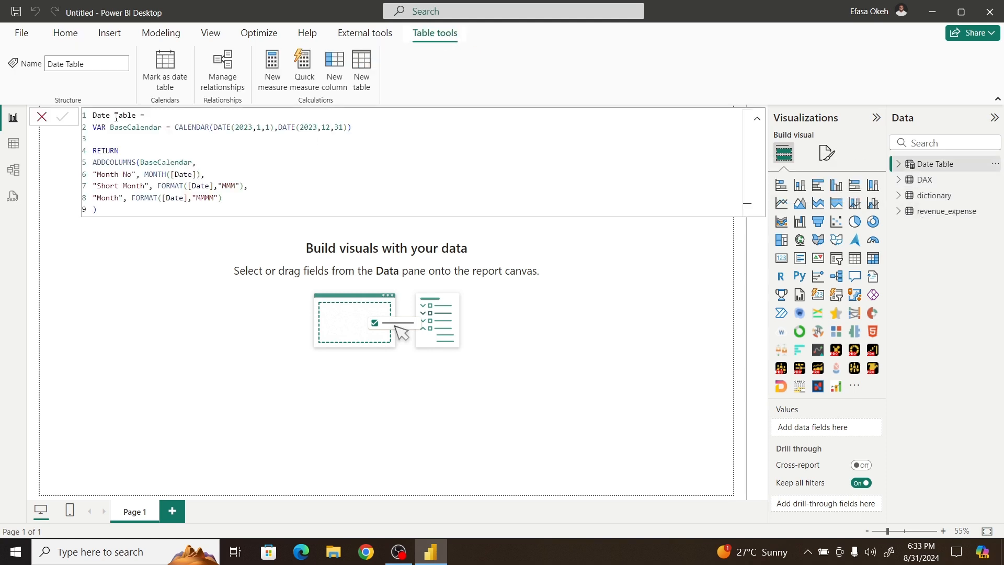
{"action": "double_click", "coordinate": [125, 115]}
{"action": "key", "text": "BackSpace"}
{"action": "key", "text": "Return"}
{"action": "left_click", "coordinate": [662, 318]}
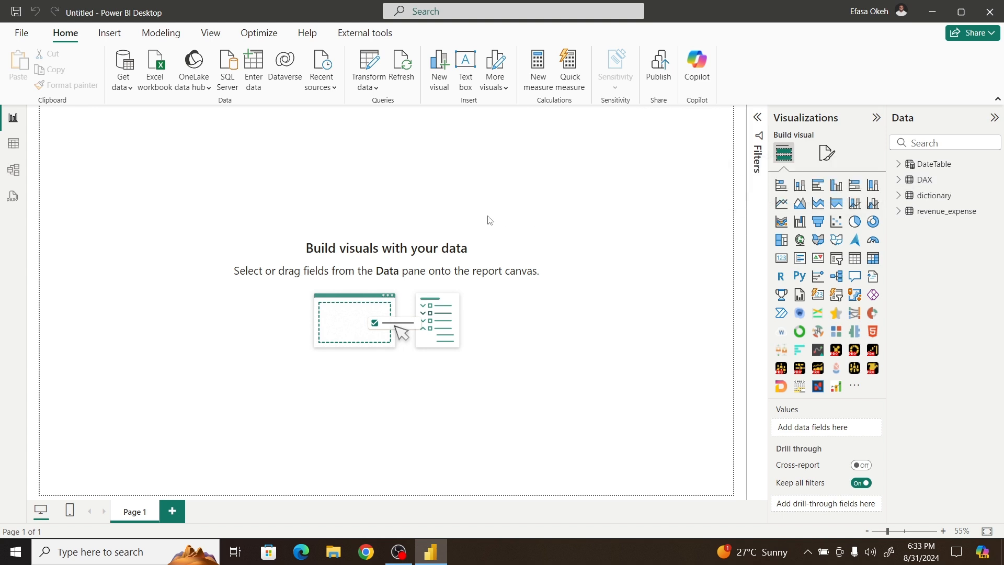
Step: Collapse DateTable's fields in the table view and examine the revenue_expense table's data
{"action": "left_click", "coordinate": [13, 149]}
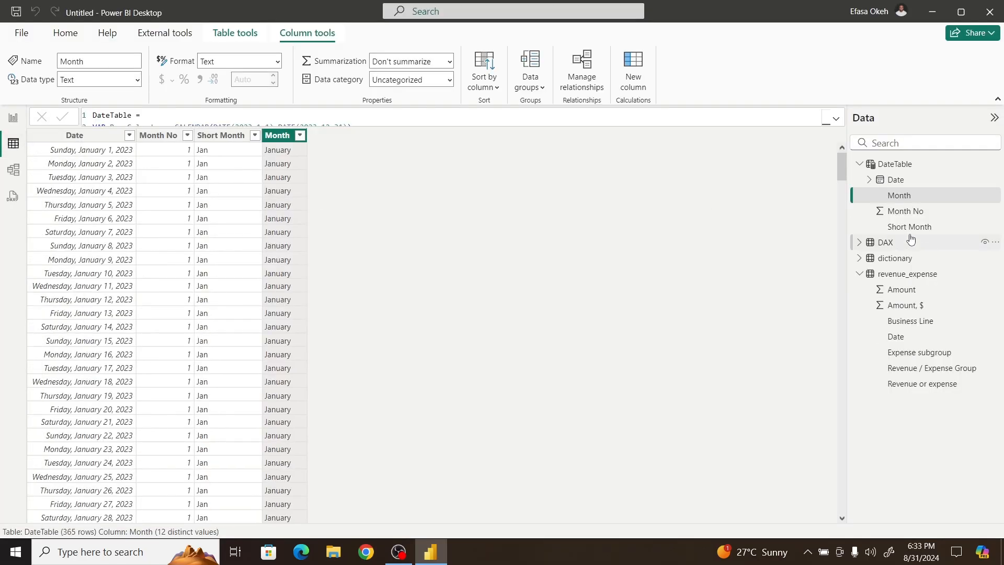
{"action": "left_click", "coordinate": [860, 165]}
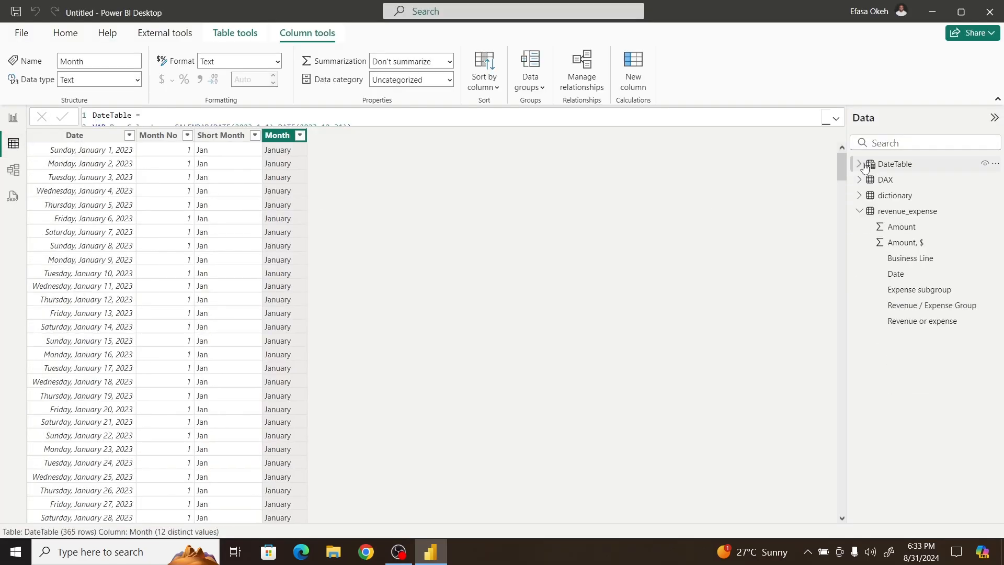
{"action": "left_click", "coordinate": [902, 215]}
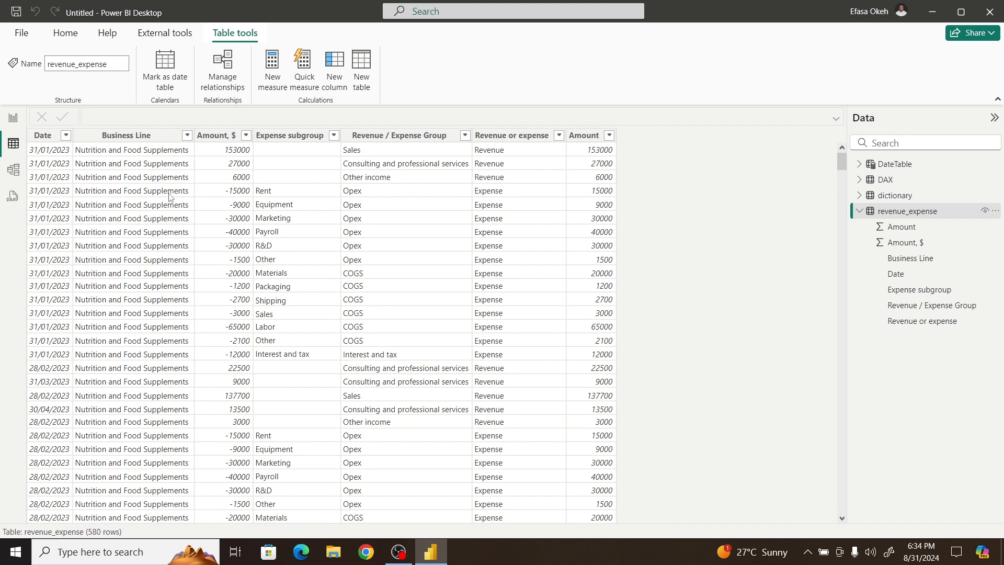
Step: Set the report page's canvas background image to Capture.PNG from the Pictures folder
{"action": "left_click", "coordinate": [14, 119]}
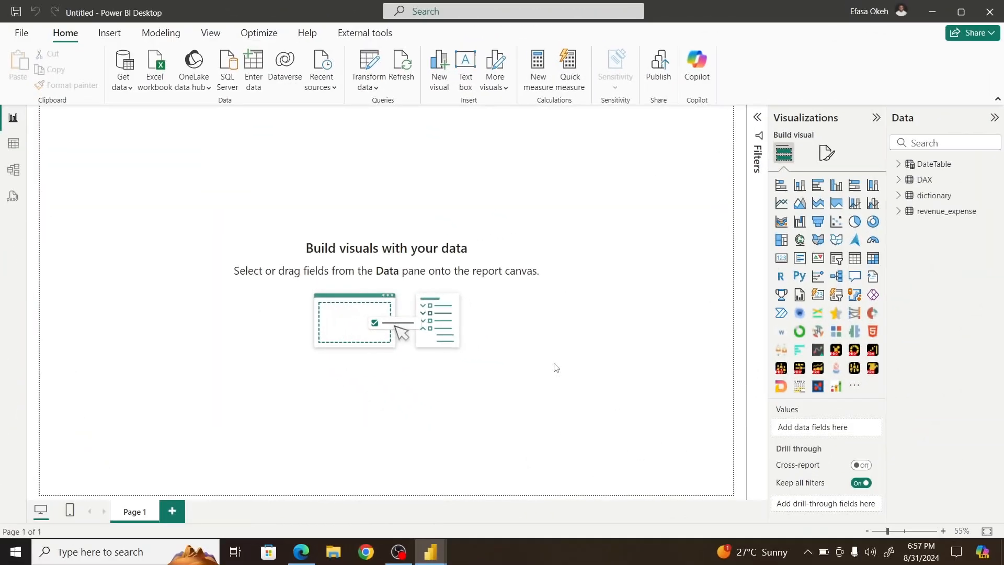
{"action": "left_click", "coordinate": [831, 163]}
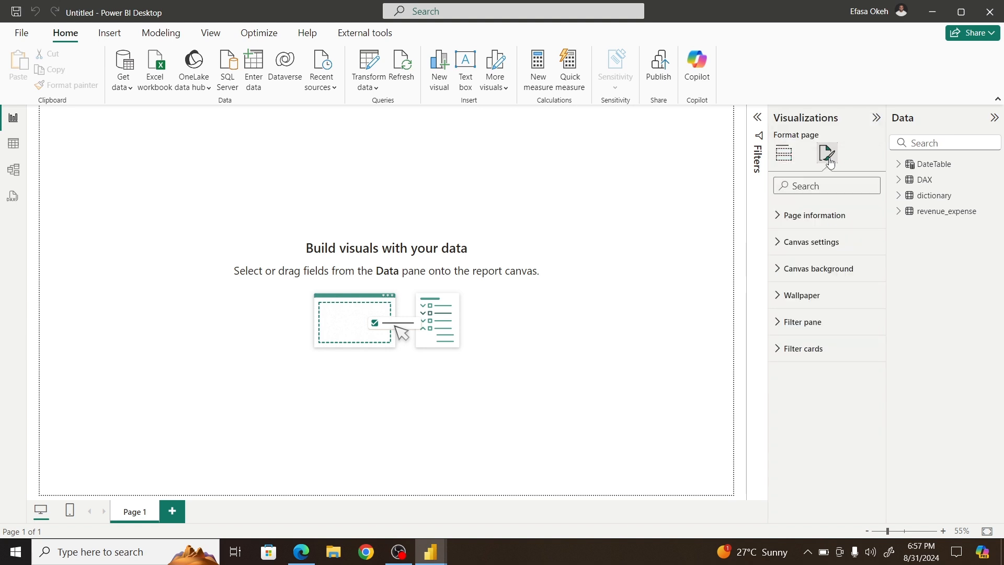
{"action": "left_click", "coordinate": [796, 273]}
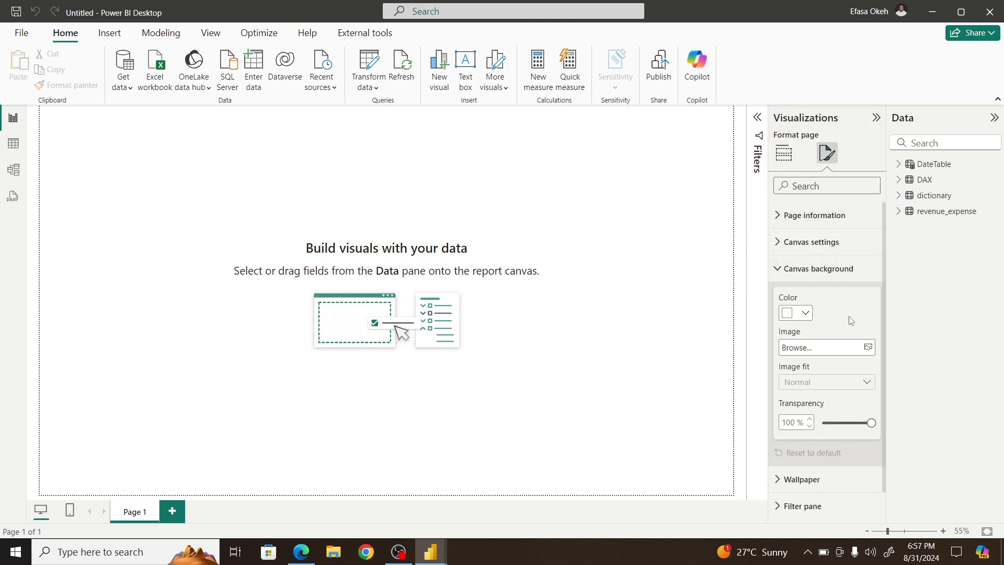
{"action": "left_click", "coordinate": [869, 349]}
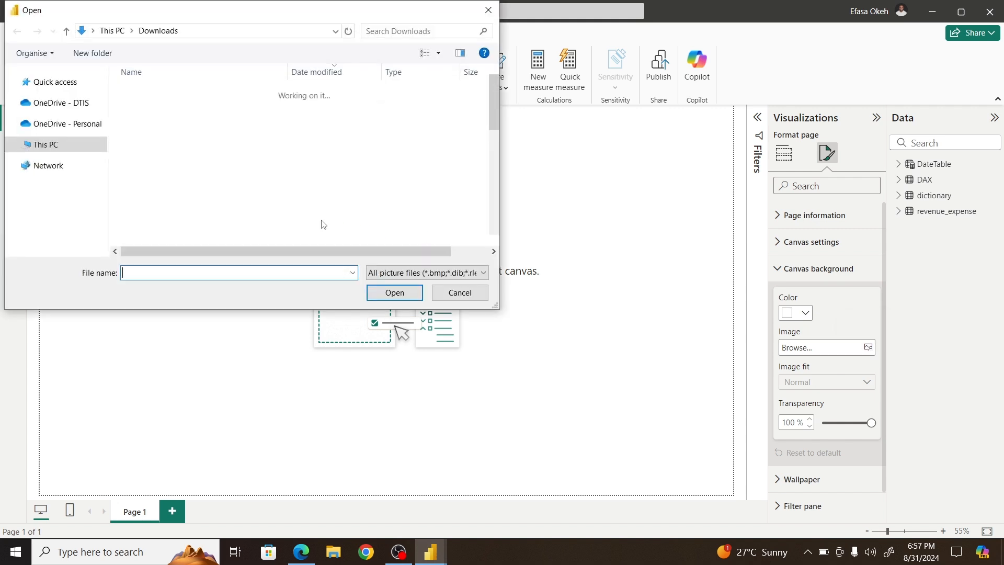
{"action": "left_click", "coordinate": [52, 212]}
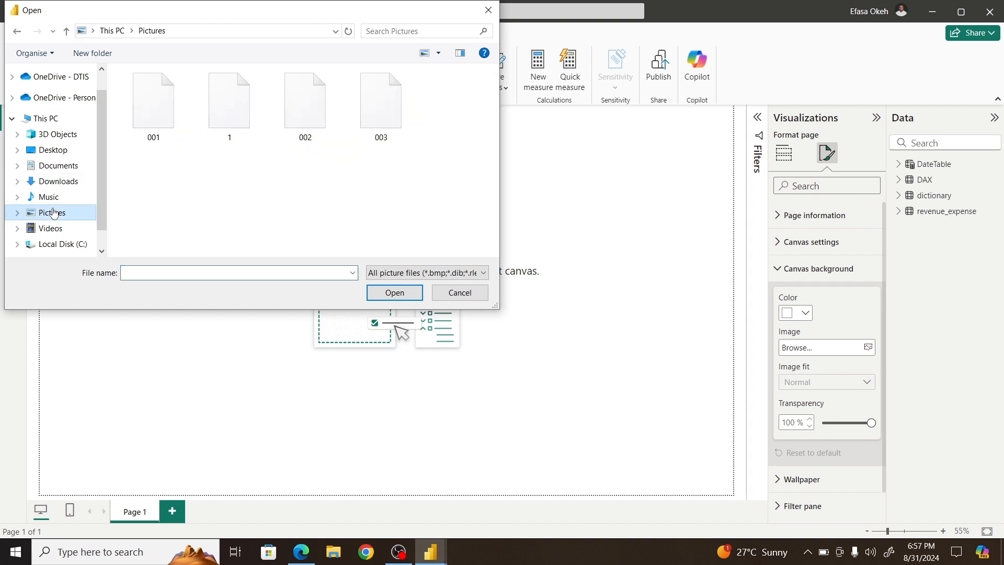
{"action": "left_click", "coordinate": [308, 141]}
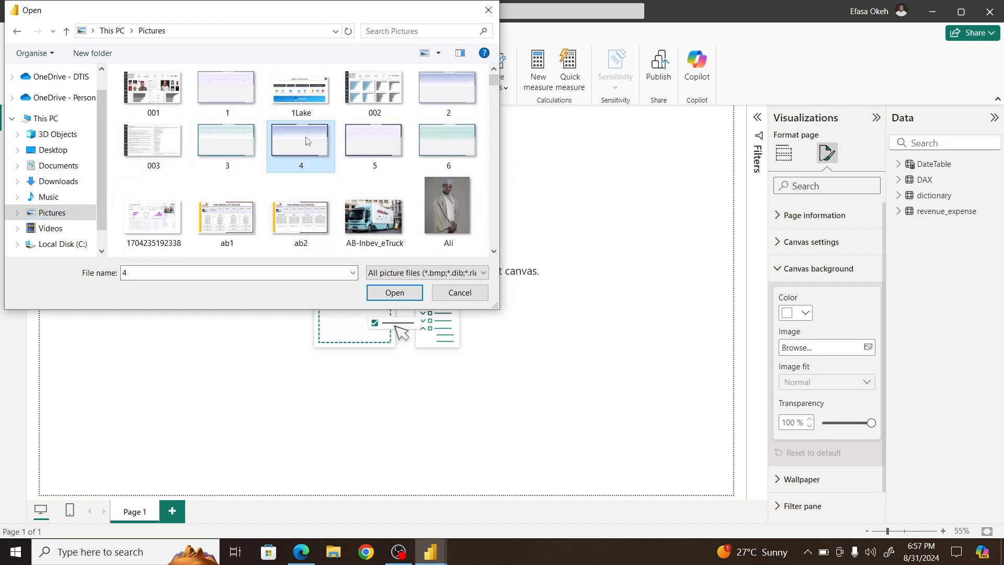
{"action": "type", "text": "camp"}
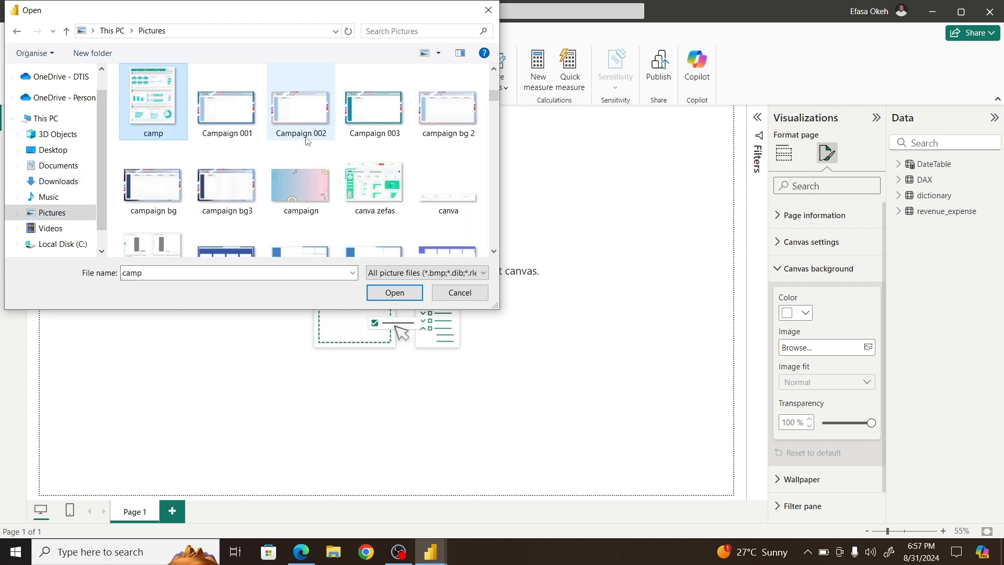
{"action": "left_click", "coordinate": [494, 251]}
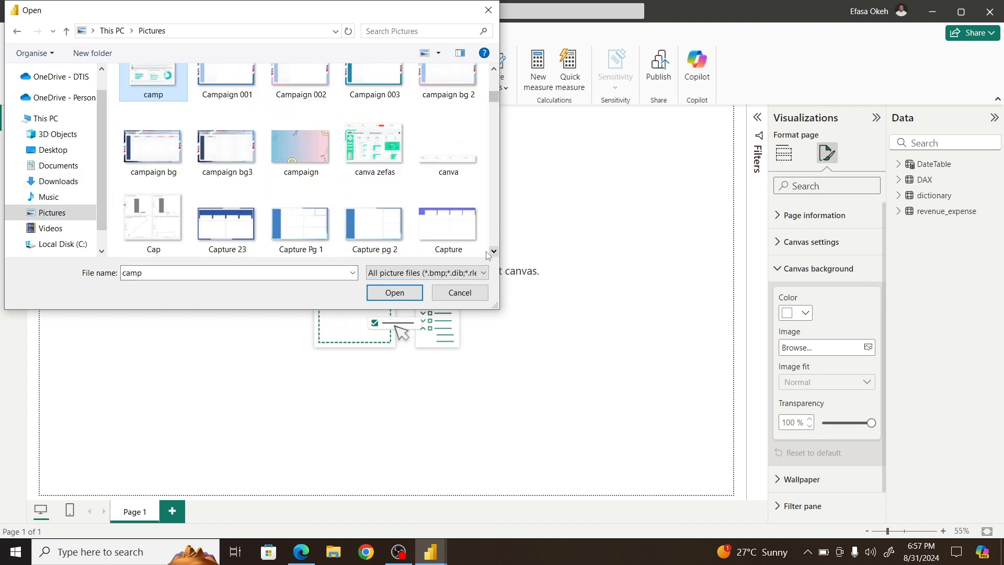
{"action": "left_click", "coordinate": [452, 229]}
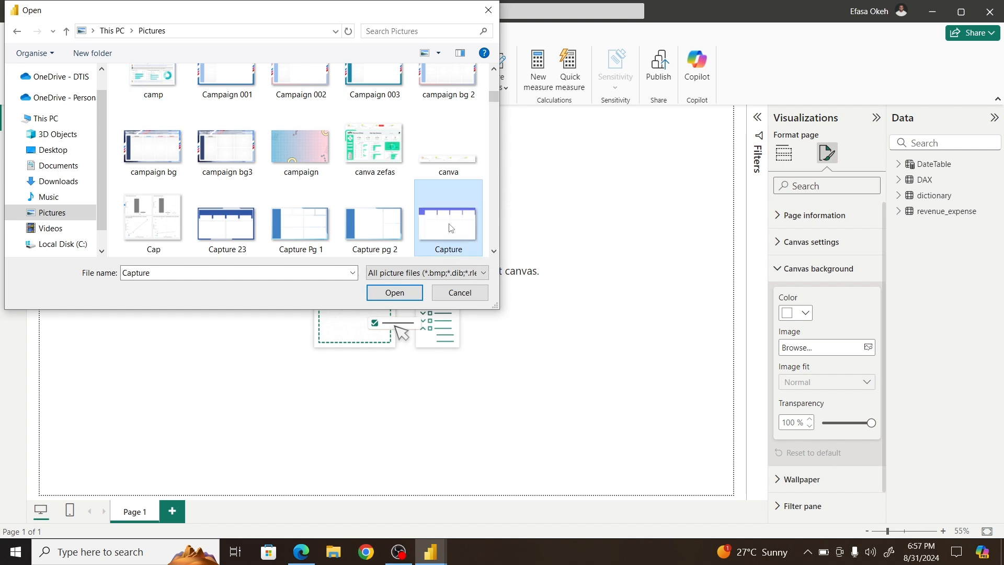
{"action": "left_click", "coordinate": [395, 293]}
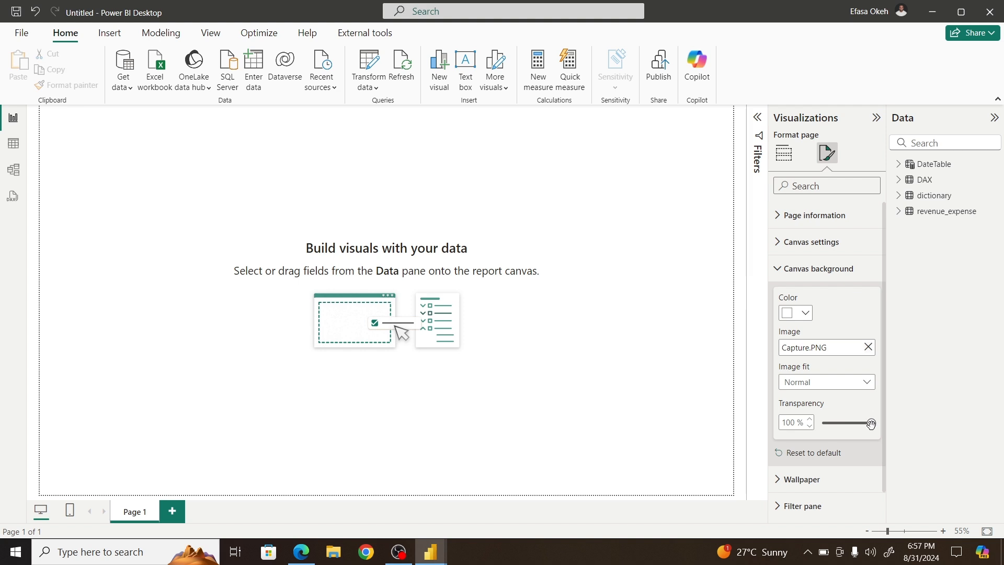
Step: Set the canvas background's transparency to 0% and its image fit to Fit, and collapse its settings
{"action": "left_click_drag", "start_coordinate": [871, 424], "coordinate": [822, 424]}
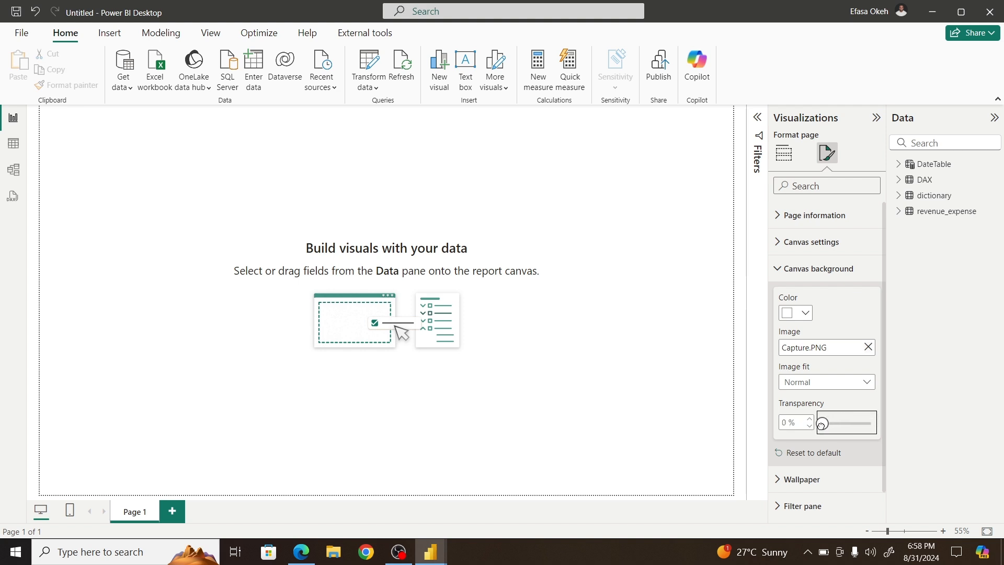
{"action": "left_click", "coordinate": [809, 384]}
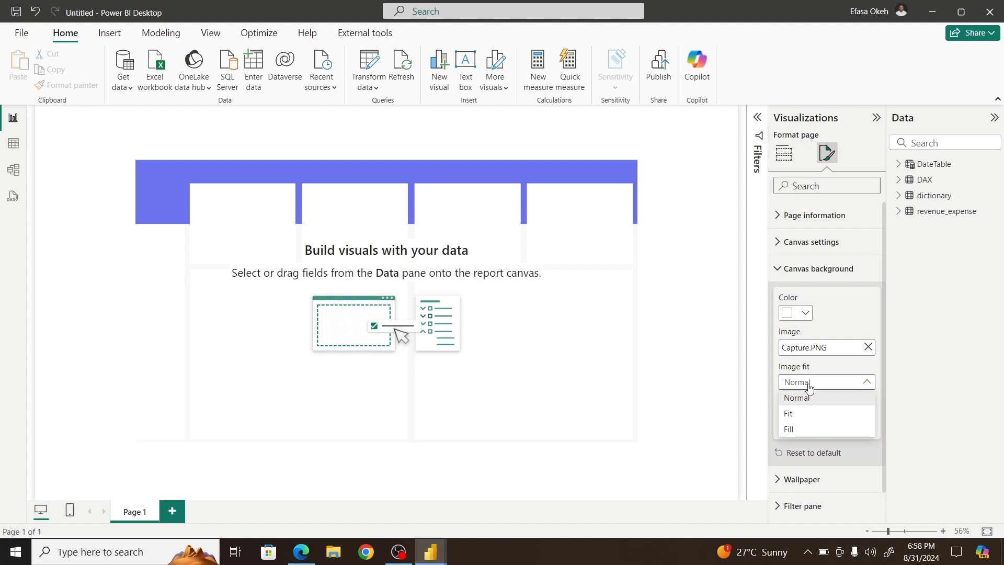
{"action": "left_click", "coordinate": [802, 415]}
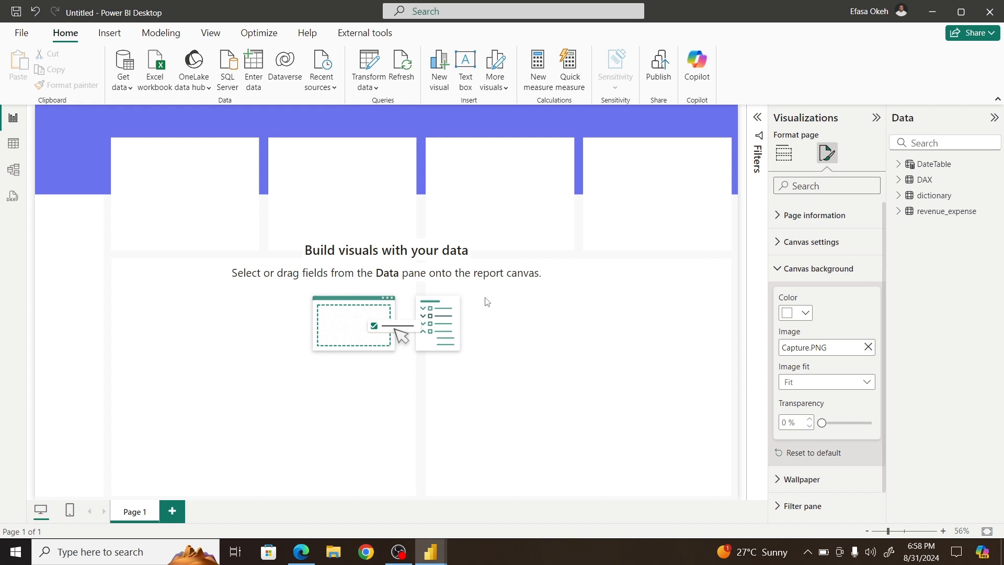
{"action": "left_click", "coordinate": [787, 273]}
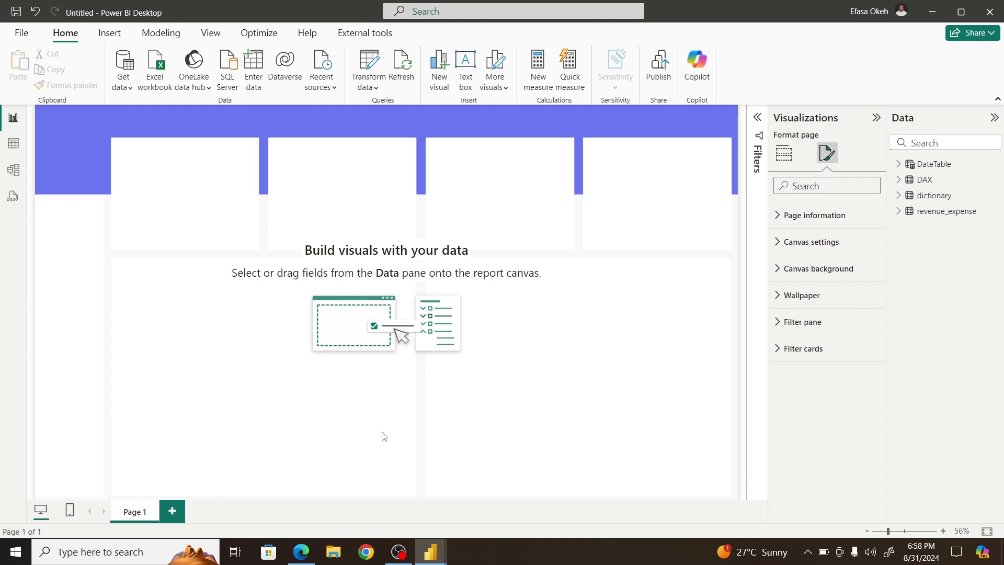
Step: Switch to the Finance Analysis PDF in Edge and review the formulas for the revenue, profitability and cost-related KPIs
{"action": "left_click", "coordinate": [301, 556]}
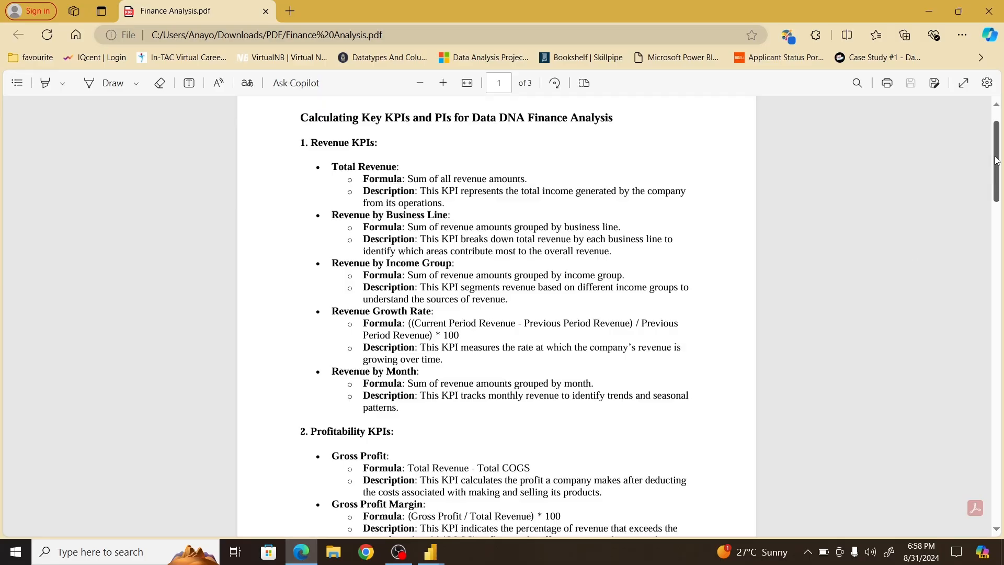
{"action": "mouse_move", "coordinate": [997, 162]}
{"action": "left_mouse_down"}
{"action": "mouse_move", "coordinate": [994, 178]}
{"action": "mouse_move", "coordinate": [993, 157]}
{"action": "mouse_move", "coordinate": [999, 167]}
{"action": "left_mouse_up"}
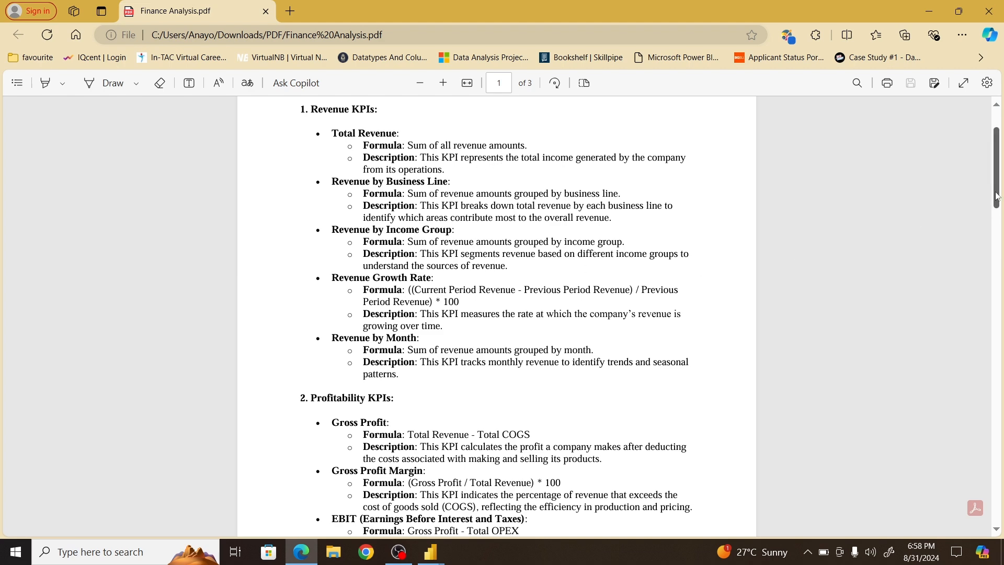
{"action": "left_click_drag", "start_coordinate": [996, 208], "coordinate": [987, 313]}
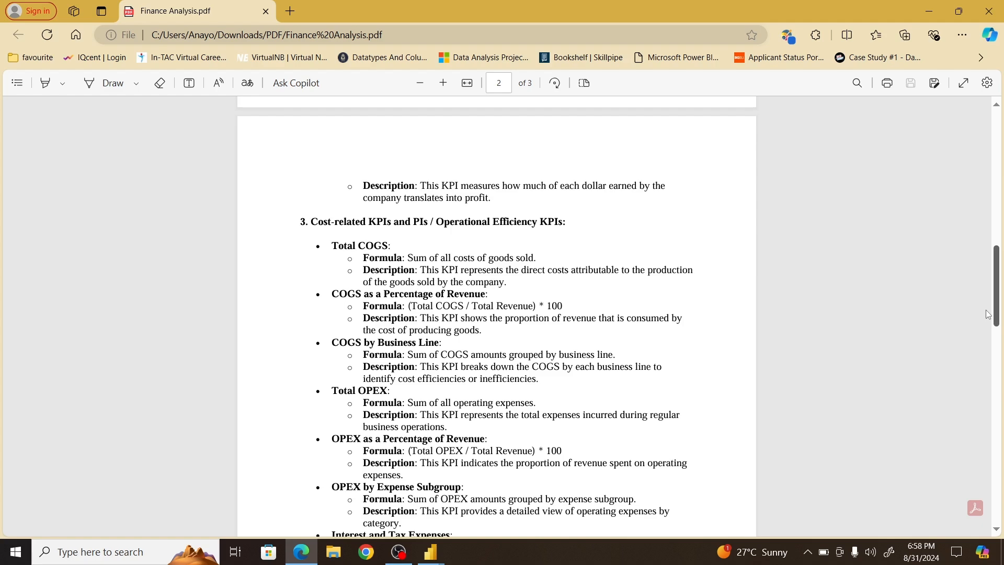
{"action": "scroll", "coordinate": [641, 292], "scroll_direction": "up", "scroll_amount": 5}
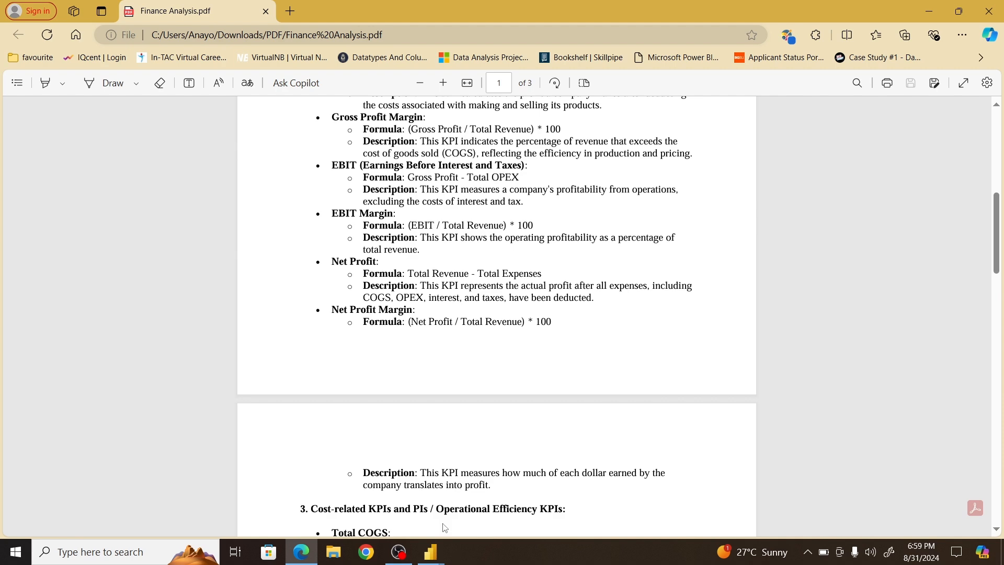
Step: Switch to the Sport Finance Overview report in Power BI and examine its KPI cards for each month from March to June
{"action": "mouse_move", "coordinate": [432, 553]}
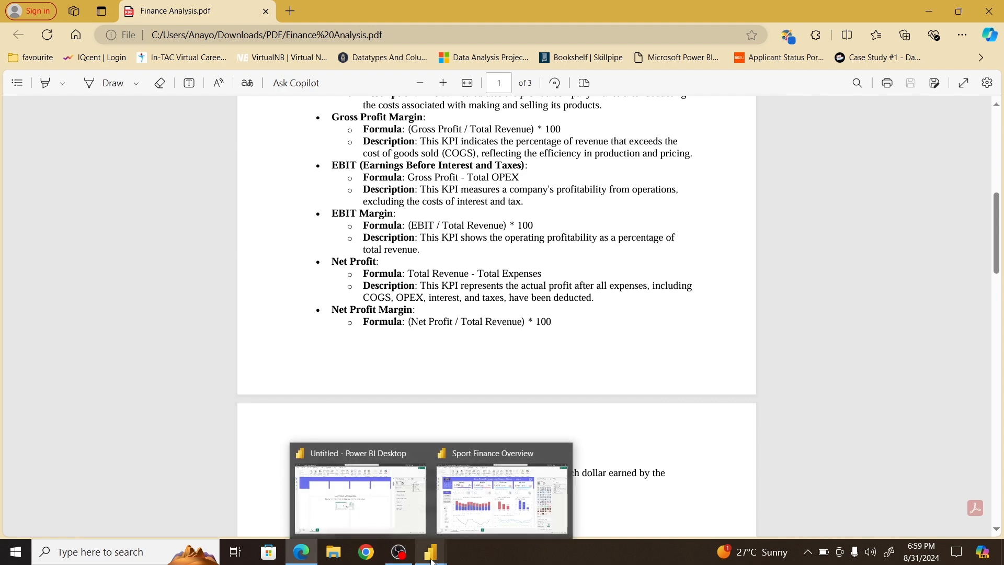
{"action": "left_click", "coordinate": [480, 523]}
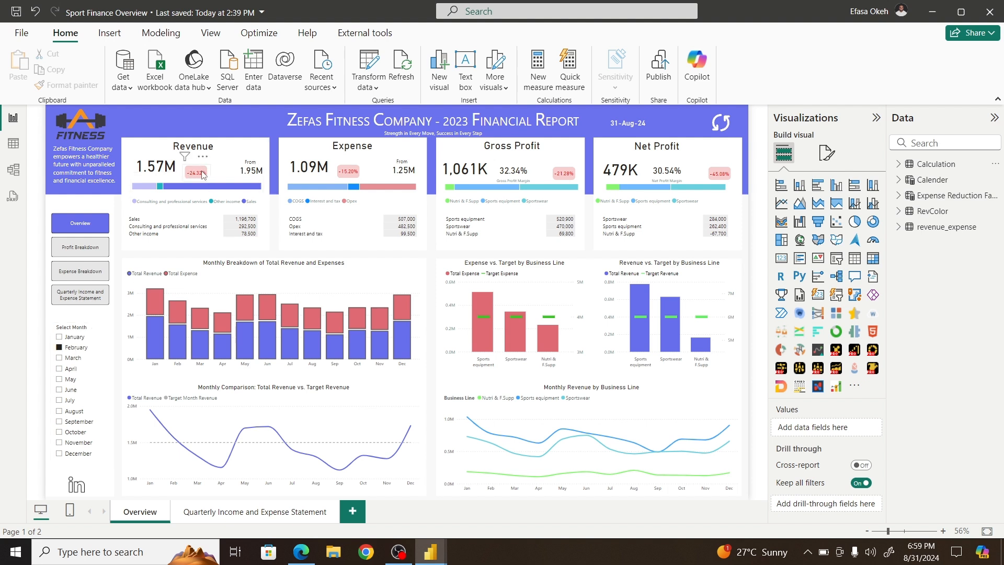
{"action": "left_click", "coordinate": [60, 359]}
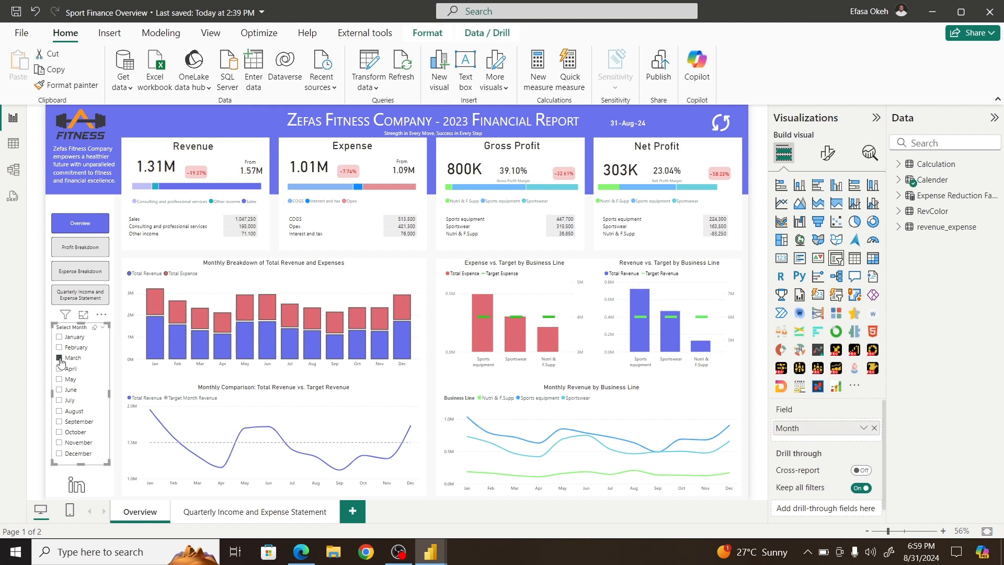
{"action": "left_click", "coordinate": [59, 369]}
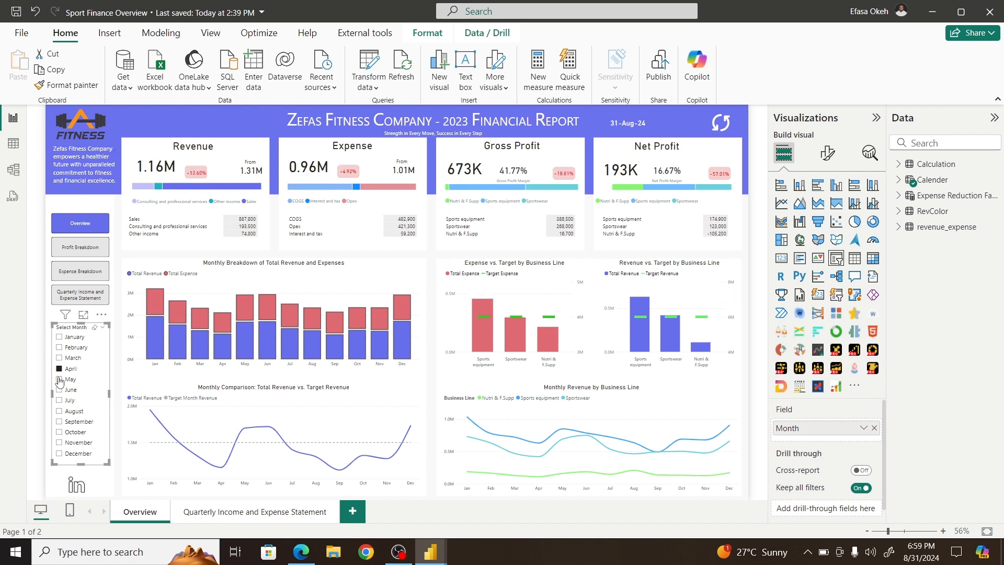
{"action": "left_click", "coordinate": [60, 381]}
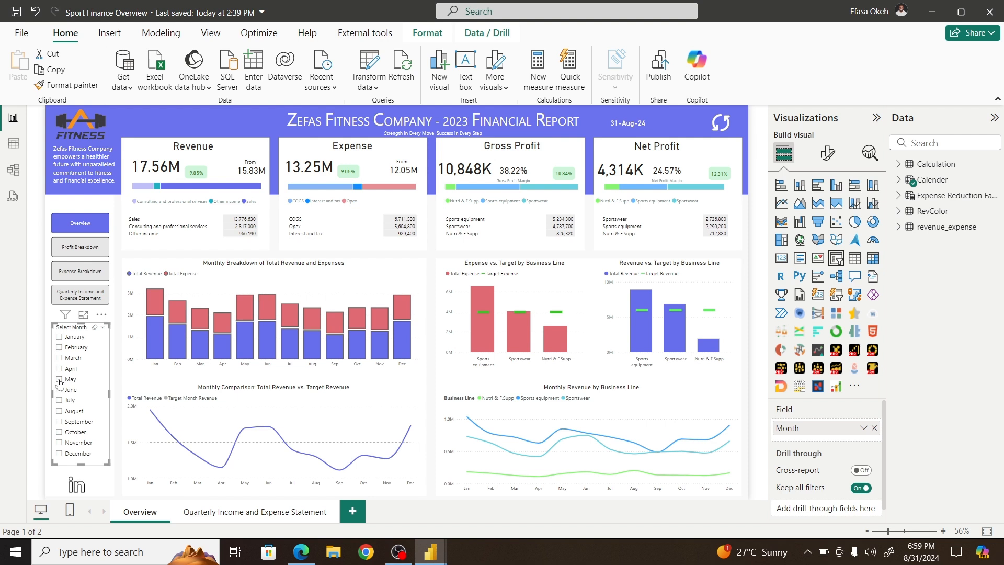
{"action": "left_click", "coordinate": [59, 380]}
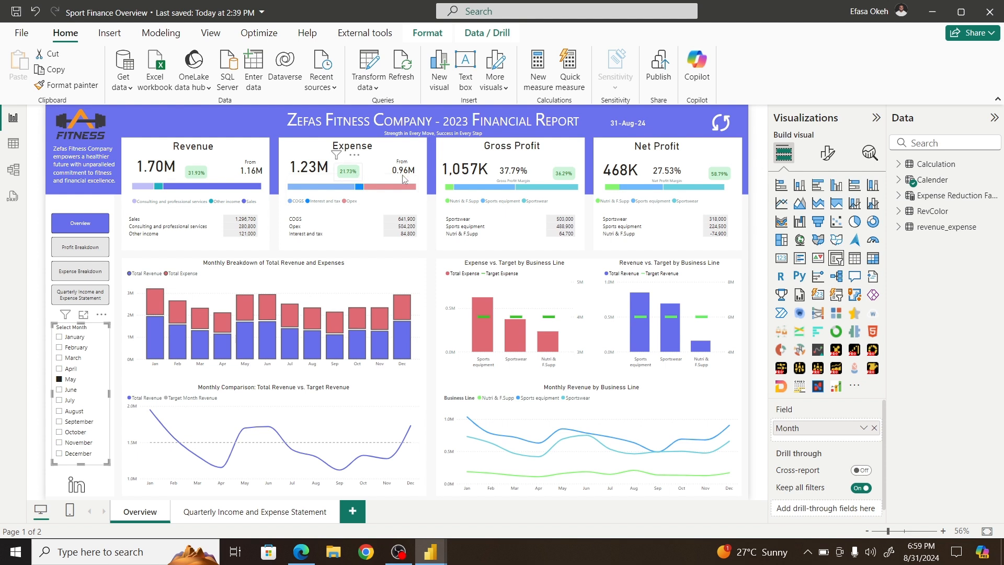
{"action": "left_click", "coordinate": [62, 391]}
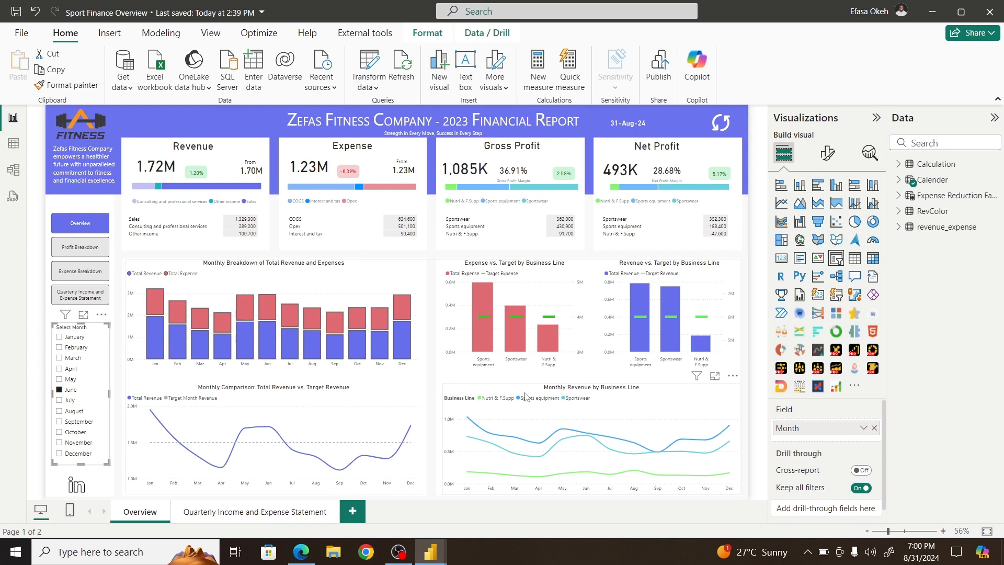
Step: Return to the untitled Power BI report and add a measure named TotalRevenue to the DAX table, opening its formula with CALCULATE
{"action": "mouse_move", "coordinate": [430, 552]}
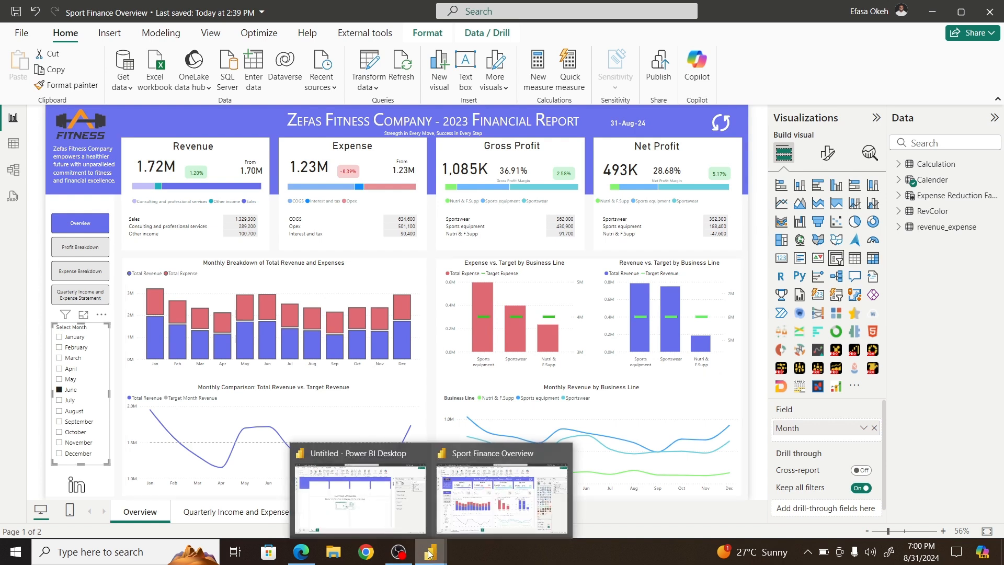
{"action": "left_click", "coordinate": [352, 507]}
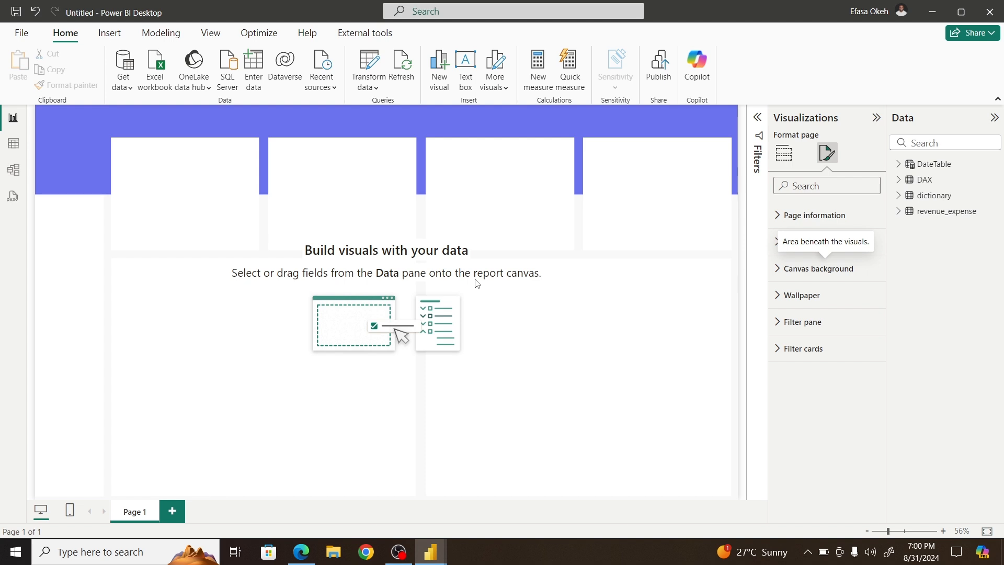
{"action": "right_click", "coordinate": [941, 187]}
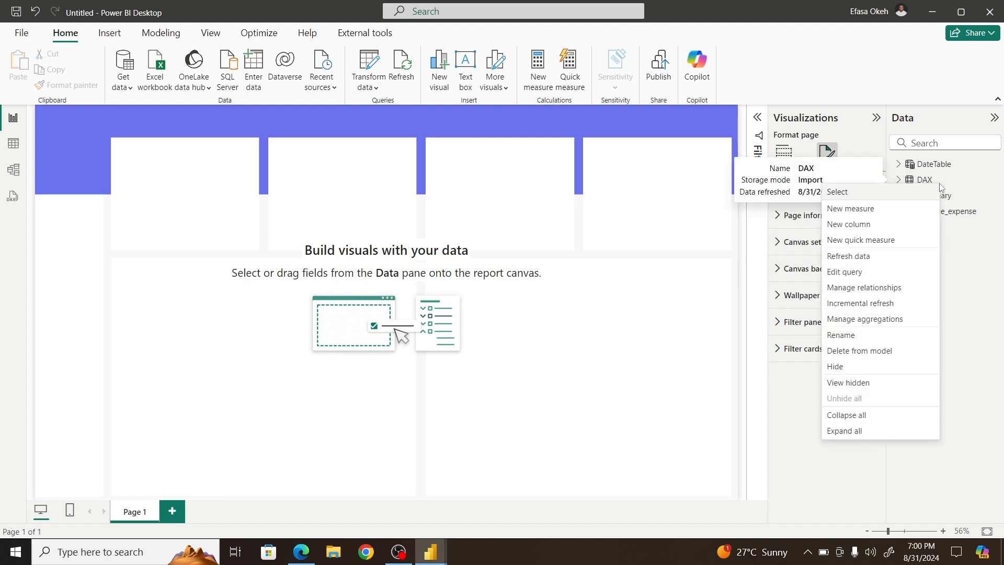
{"action": "left_click", "coordinate": [881, 209]}
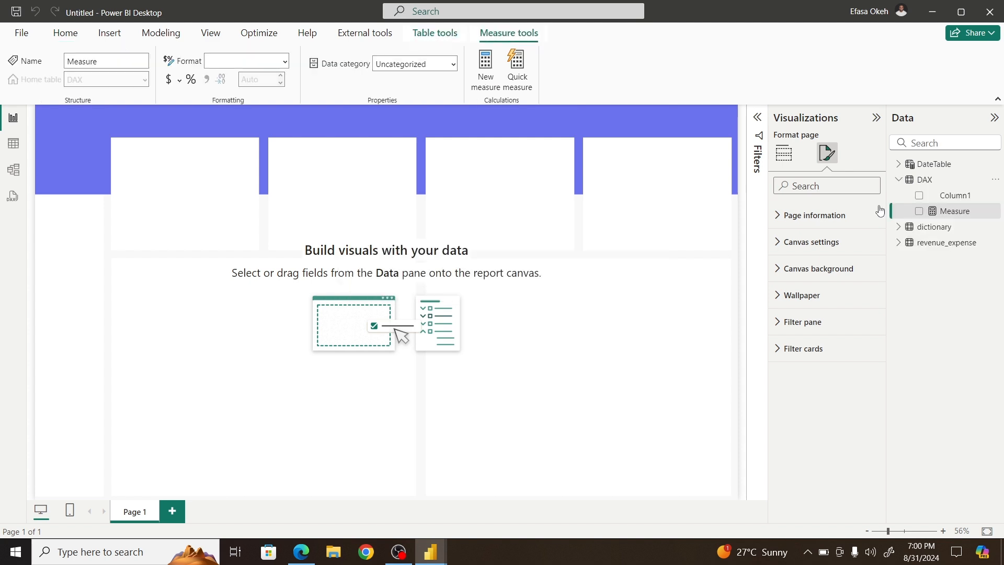
{"action": "type", "text": "T"}
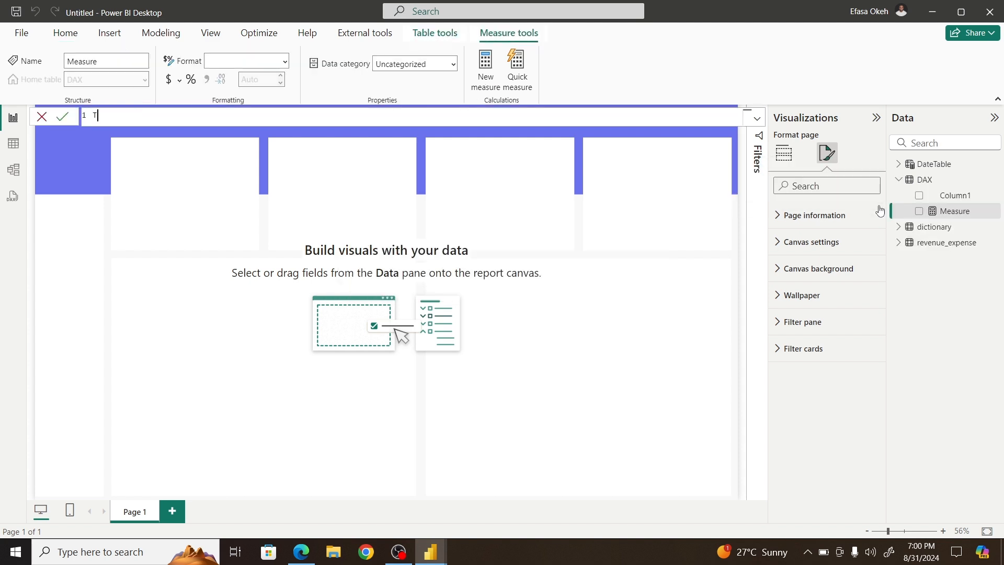
{"action": "type", "text": "otalRevenue =Cal"}
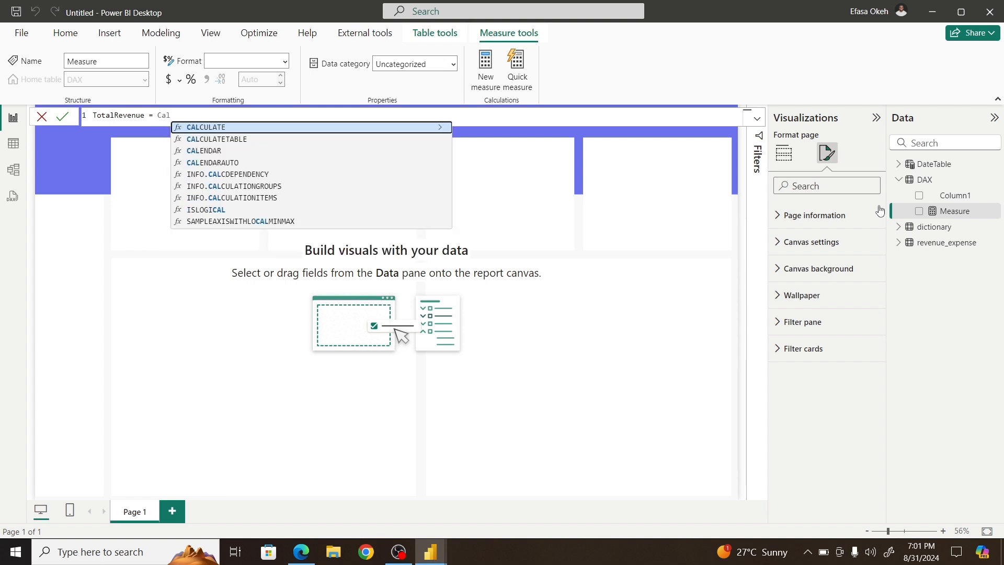
{"action": "type", "text": "culate"}
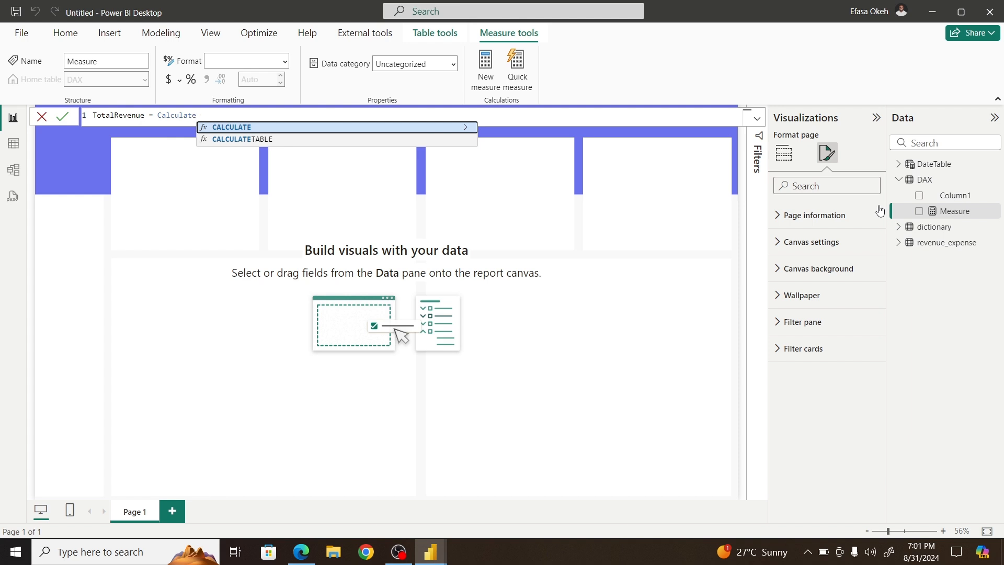
{"action": "type", "text": "("}
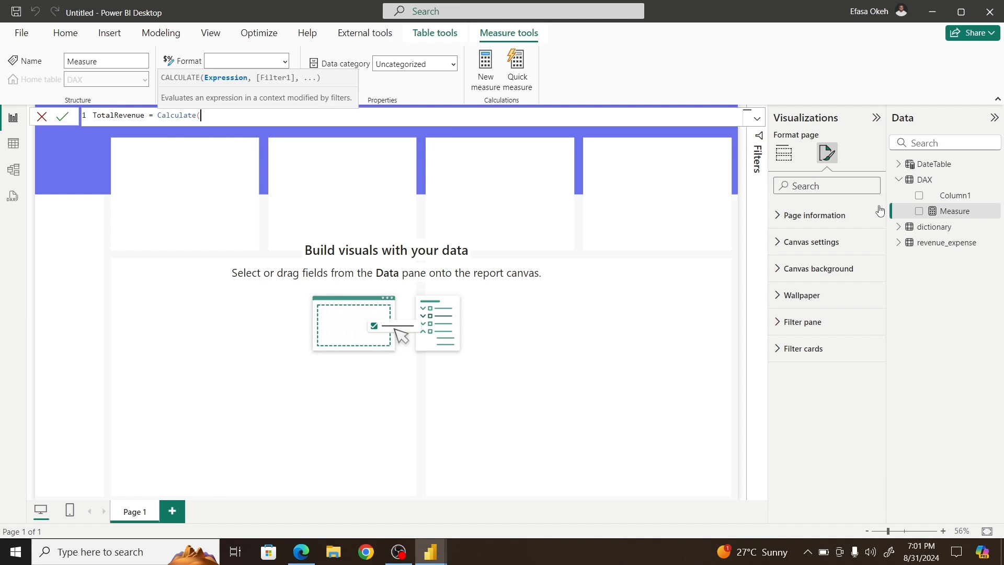
Step: Enter the sum of revenue_expense[Amount] as the expression inside TotalRevenue's CALCULATE function
{"action": "type", "text": "Sum"}
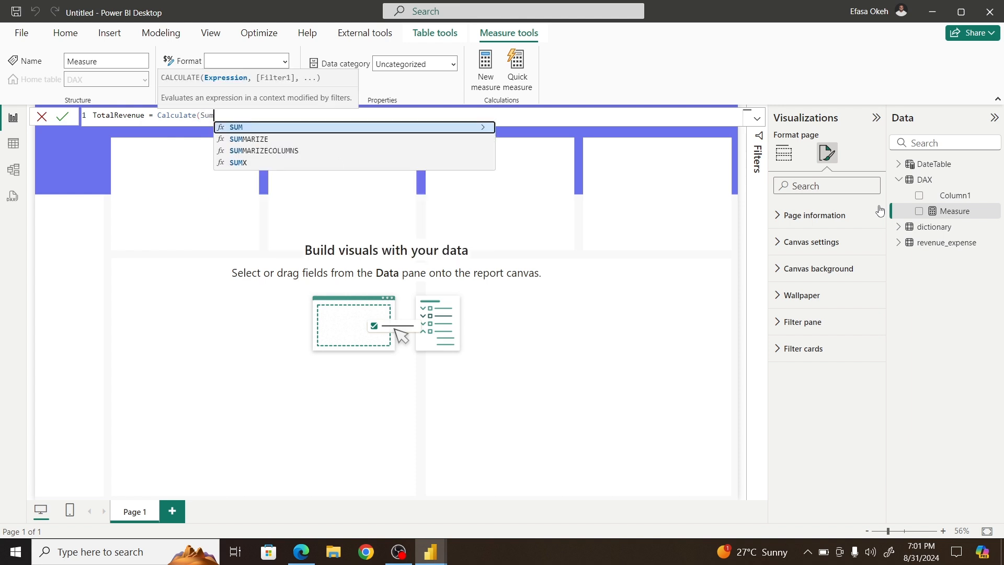
{"action": "type", "text": "("}
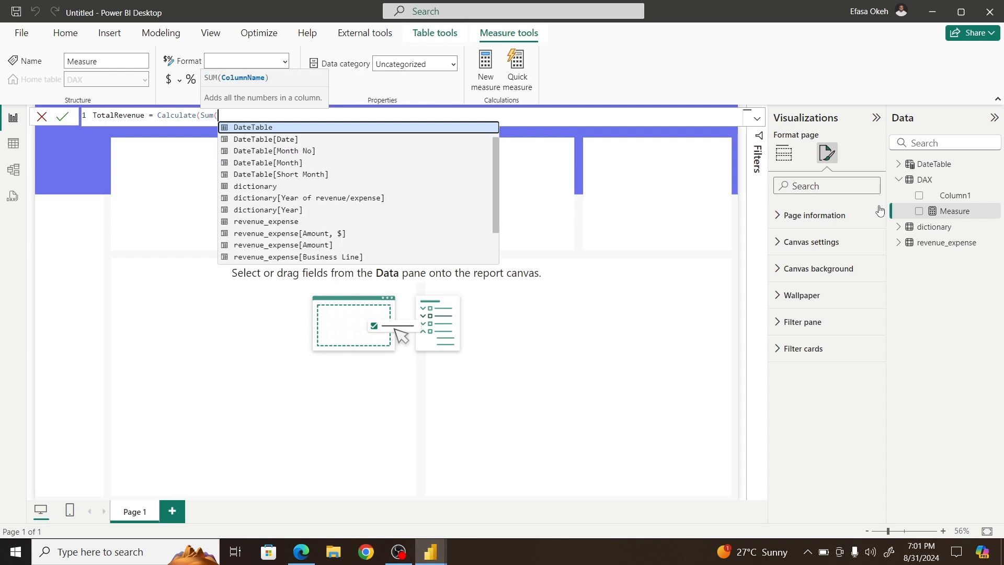
{"action": "type", "text": "re"}
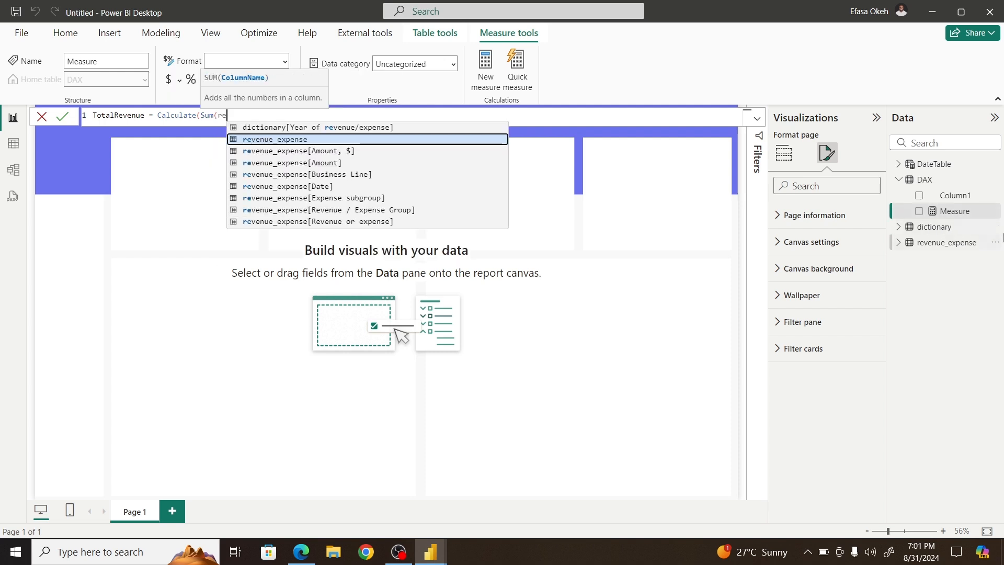
{"action": "left_click", "coordinate": [317, 162]}
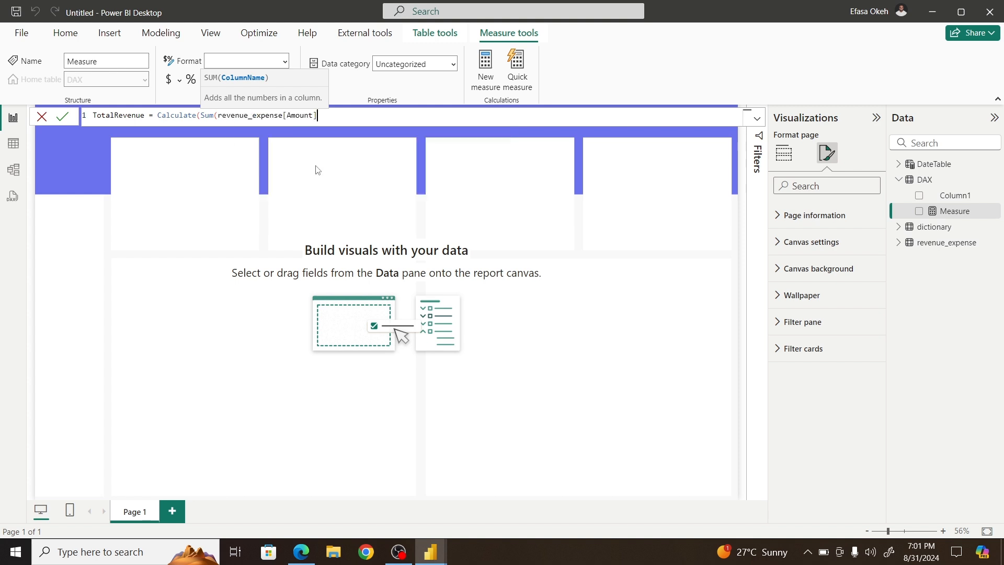
{"action": "type", "text": ")"}
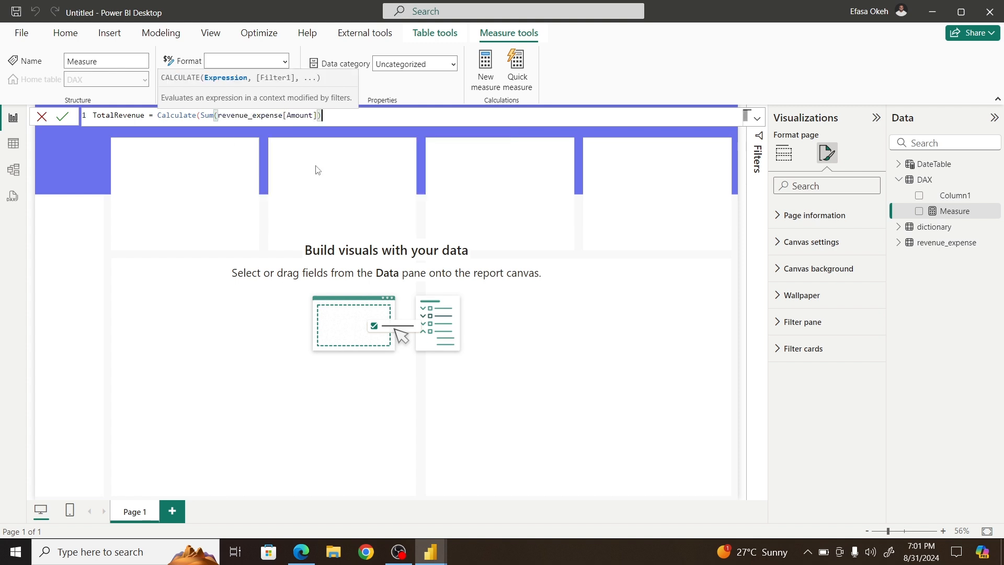
Step: Filter TotalRevenue to rows where revenue_expense[Revenue or expense] = "Revenue", close the formula and commit the measure
{"action": "type", "text": ","}
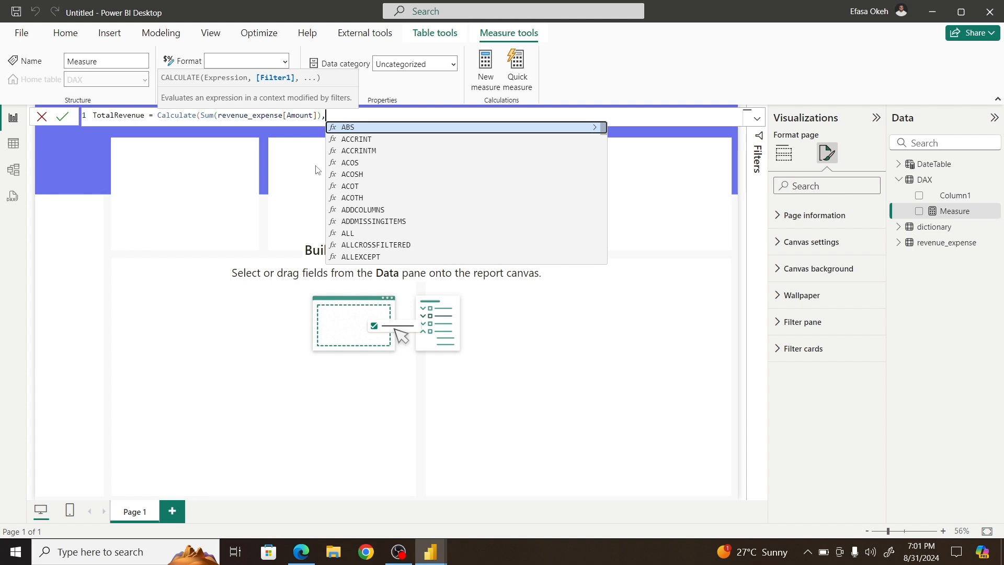
{"action": "type", "text": "reve"}
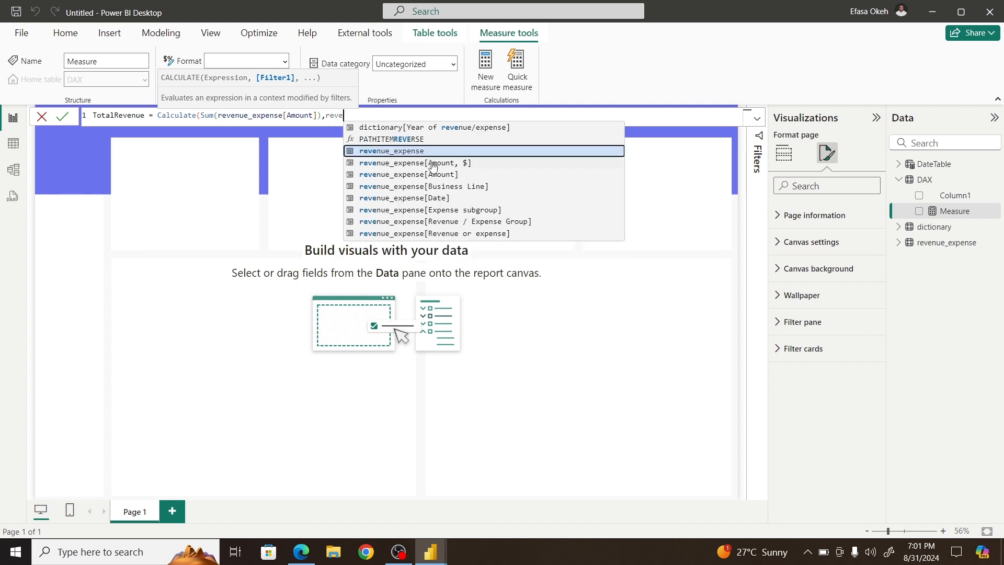
{"action": "left_click", "coordinate": [441, 233]}
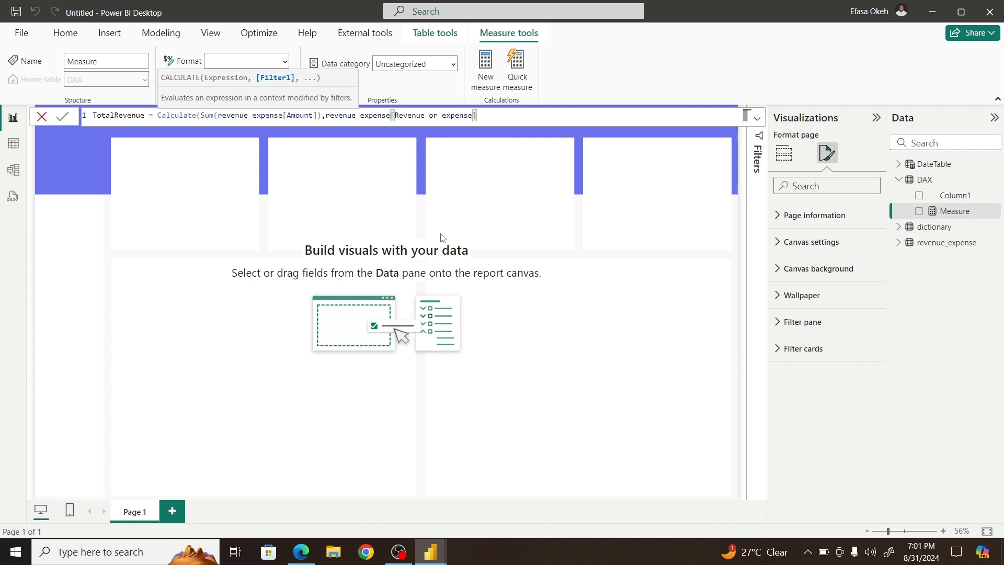
{"action": "type", "text": "="}
{"action": "type", "text": " \"re"}
{"action": "type", "text": "eve"}
{"action": "type", "text": "nue"}
{"action": "type", "text": "\""}
{"action": "type", "text": ")"}
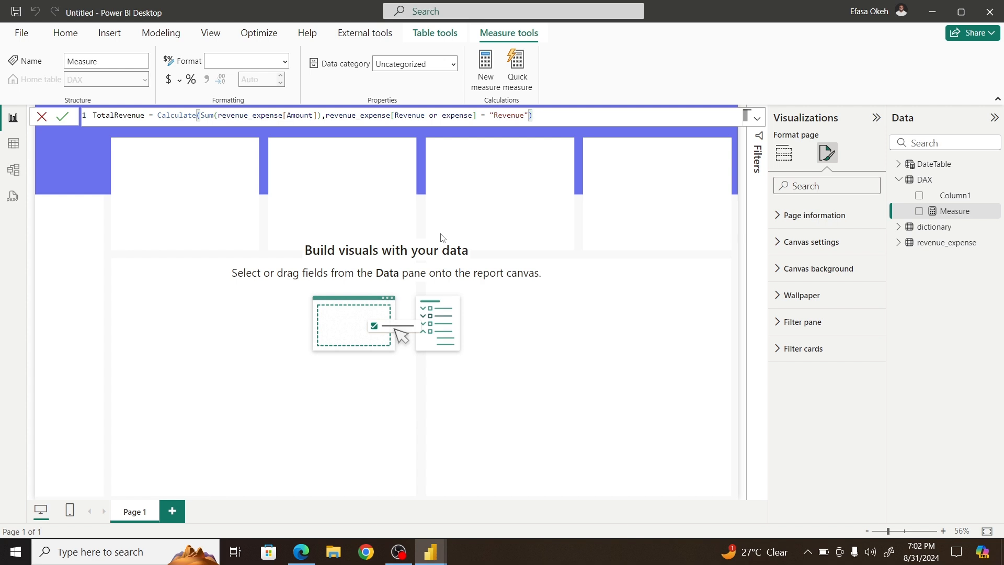
{"action": "key", "text": "Return"}
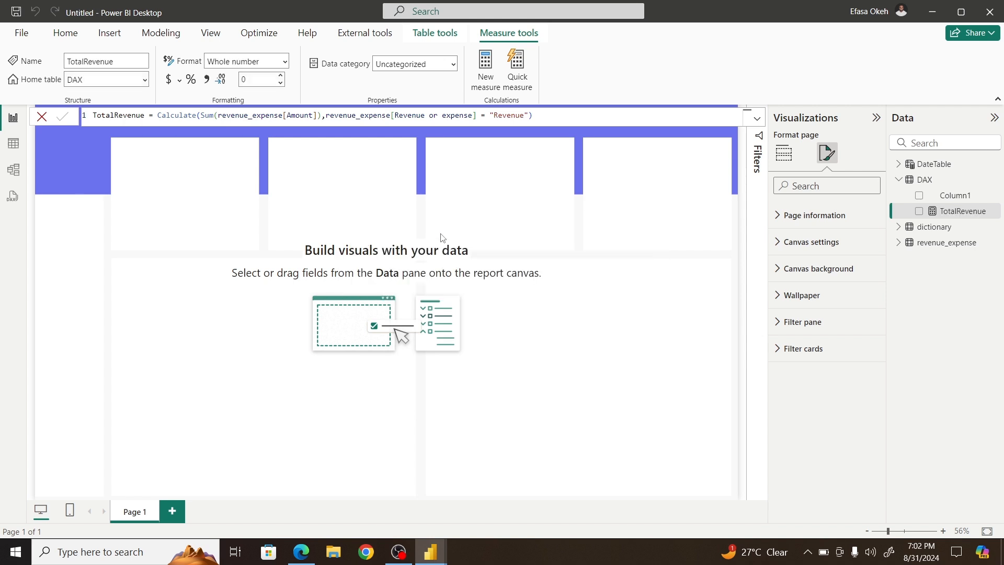
{"action": "left_click", "coordinate": [557, 282]}
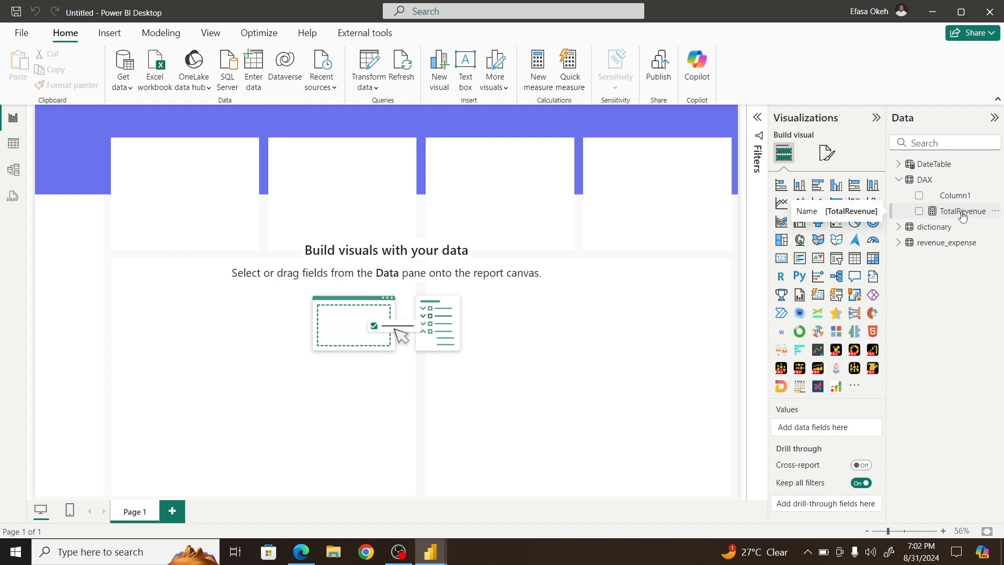
Step: Delete Column1 from the DAX table and confirm the deletion
{"action": "left_click", "coordinate": [996, 199]}
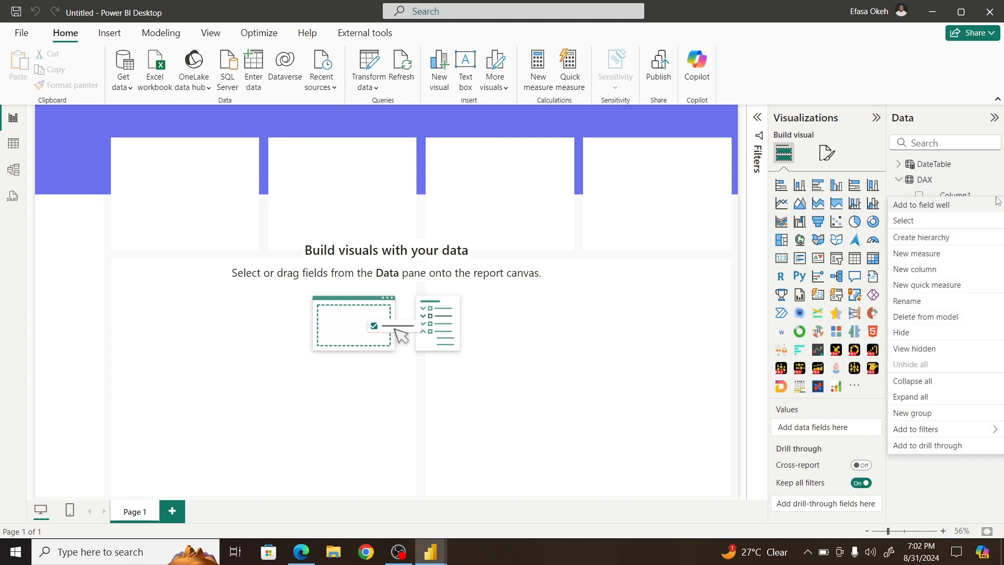
{"action": "left_click", "coordinate": [932, 325]}
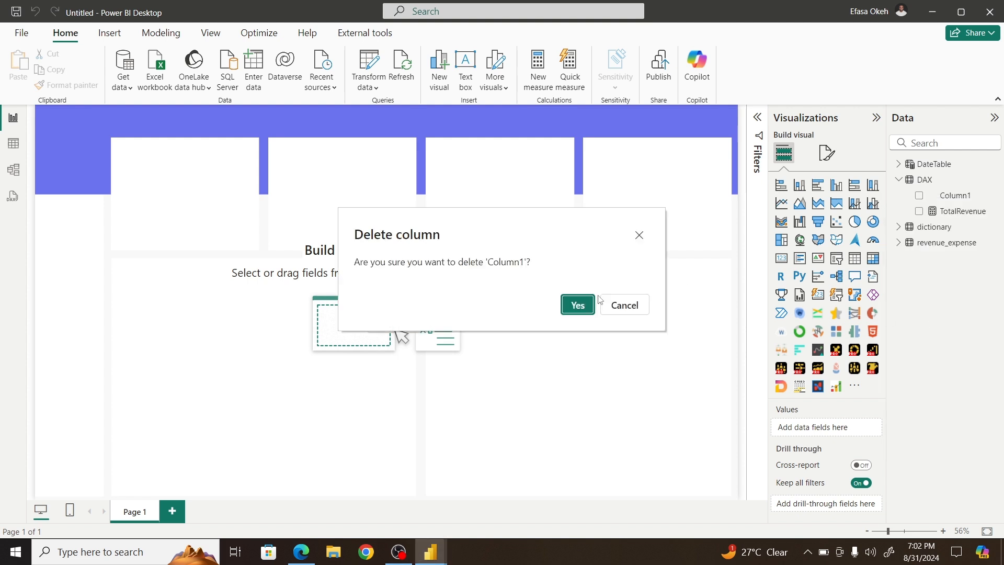
{"action": "left_click", "coordinate": [578, 304]}
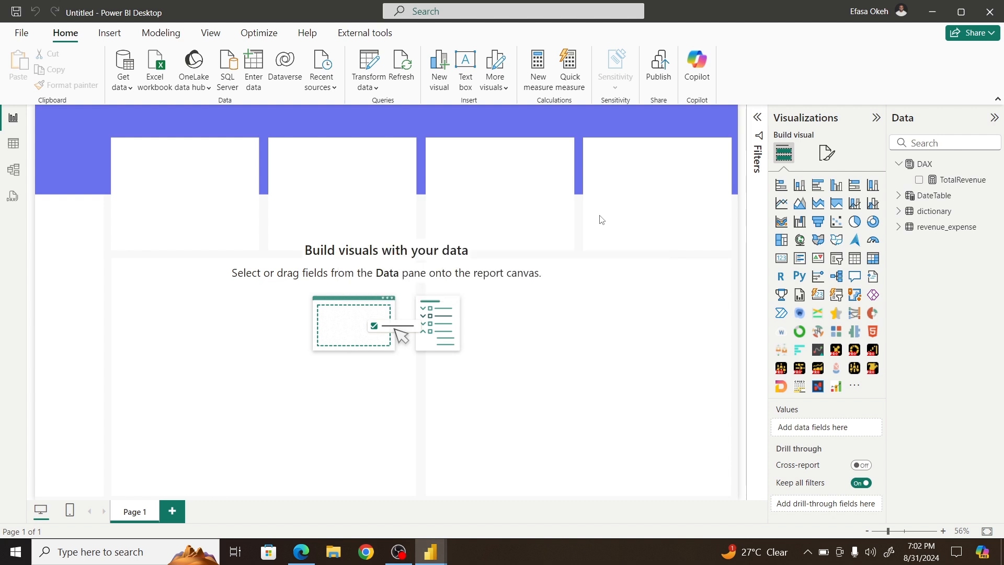
Step: Add a measure named TotalExpense to the DAX table, opening its formula with CALCULATE
{"action": "right_click", "coordinate": [932, 169]}
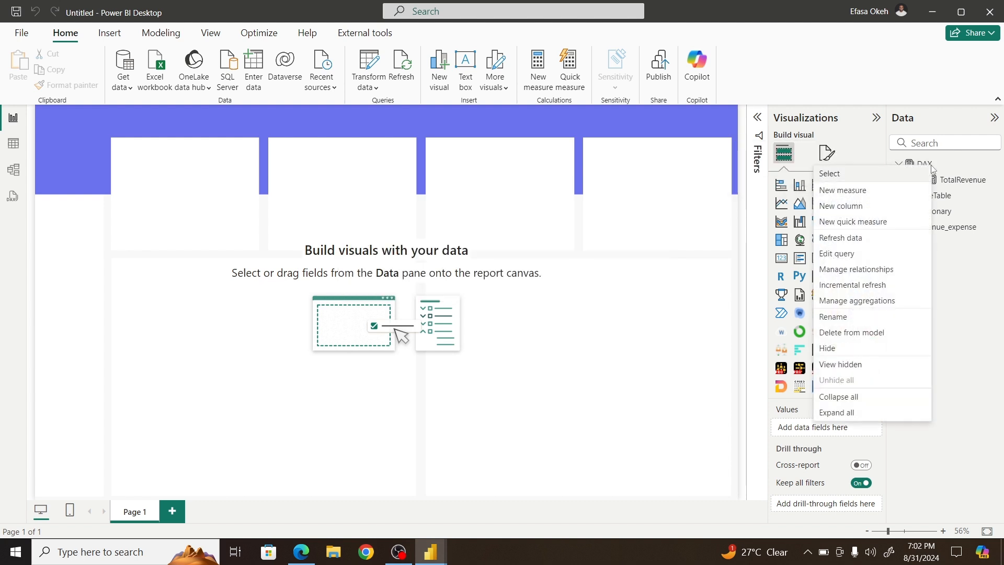
{"action": "left_click", "coordinate": [870, 194]}
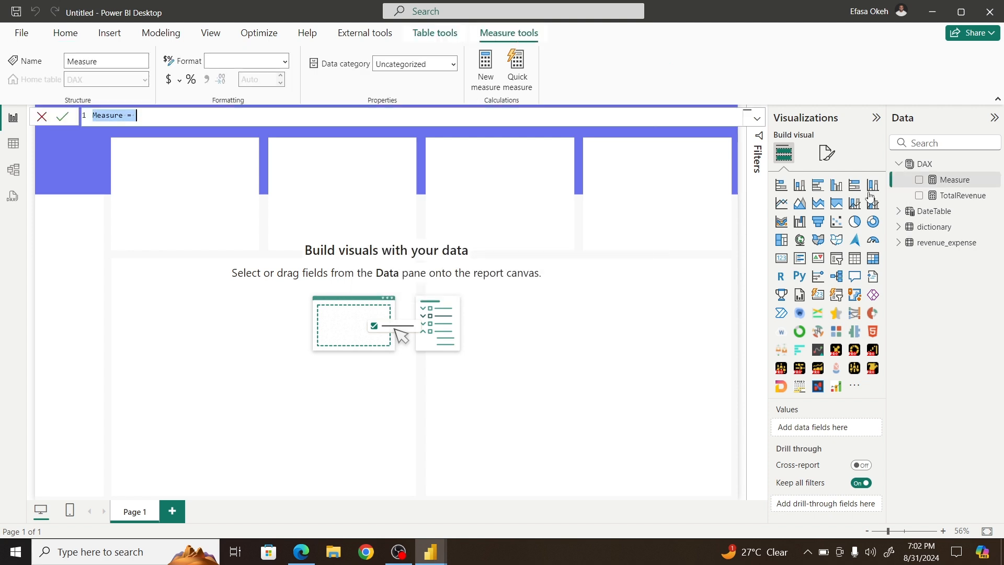
{"action": "type", "text": "To"}
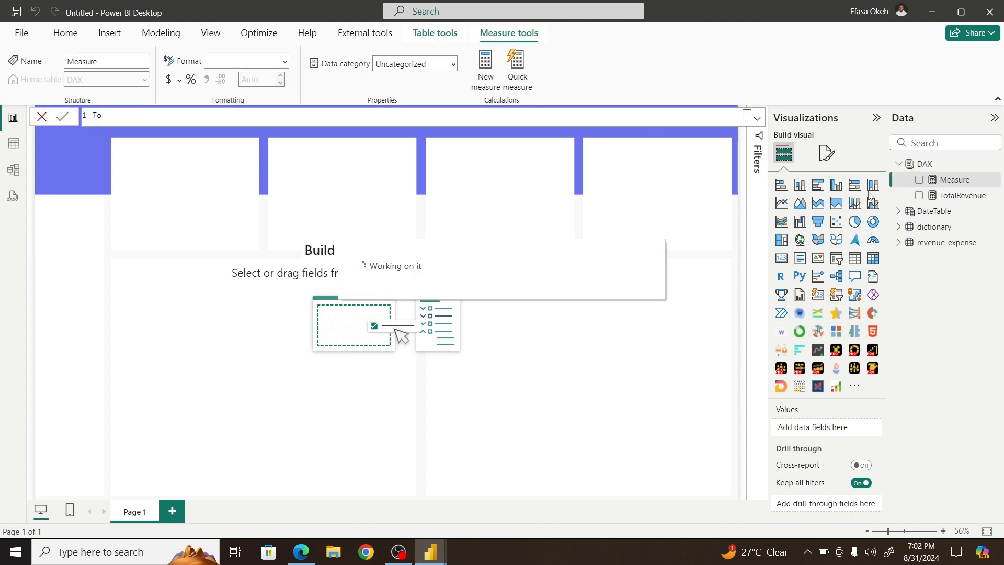
{"action": "type", "text": "t"}
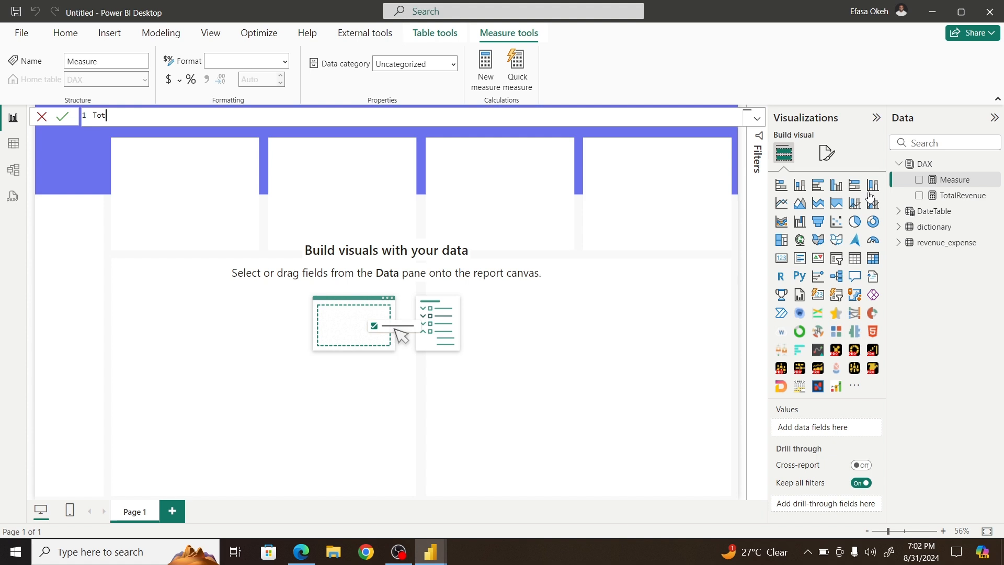
{"action": "type", "text": "alExpense = Cal"}
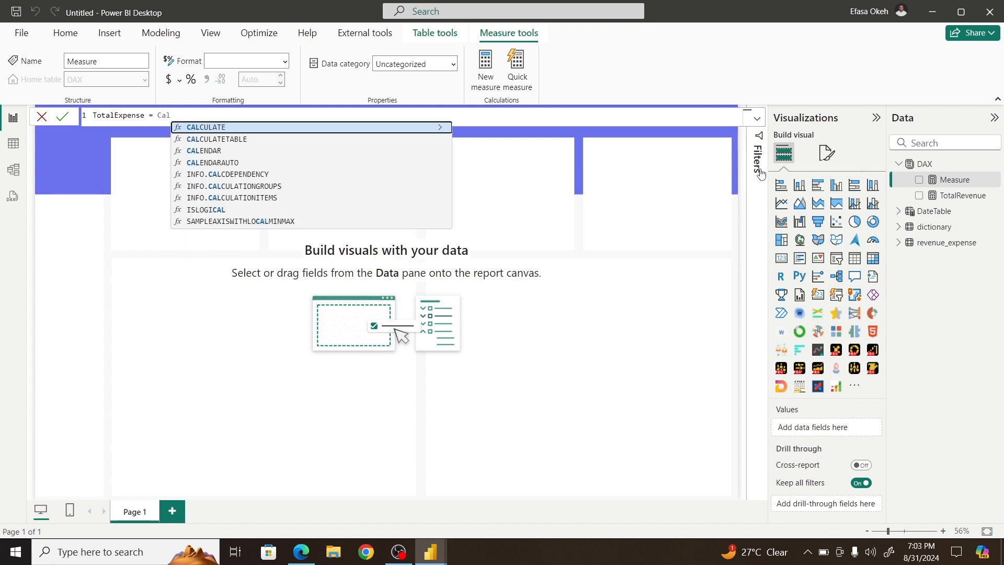
{"action": "left_click", "coordinate": [307, 130]}
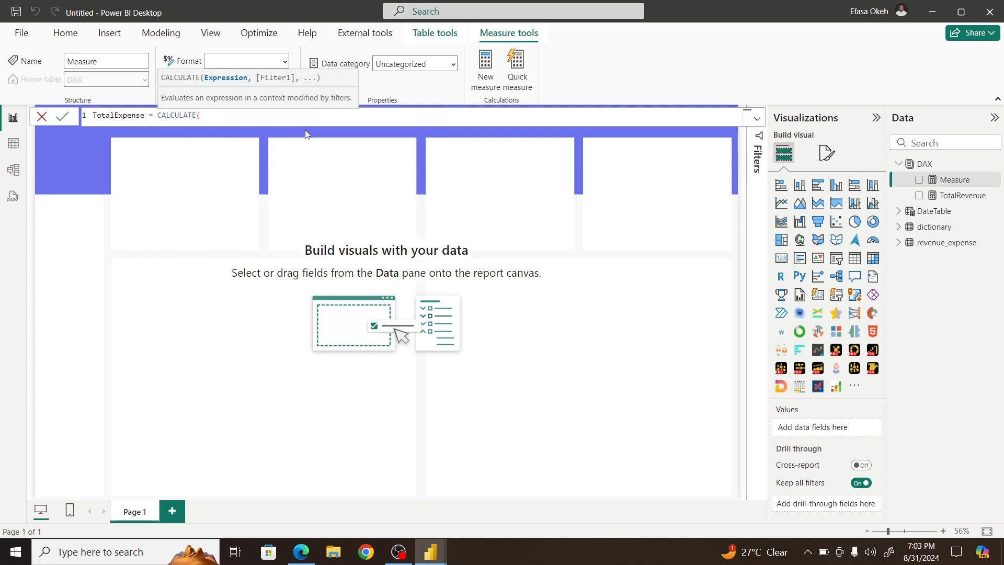
Step: Enter the sum of revenue_expense[Amount] as the expression inside TotalExpense's CALCULATE function
{"action": "type", "text": "sum"}
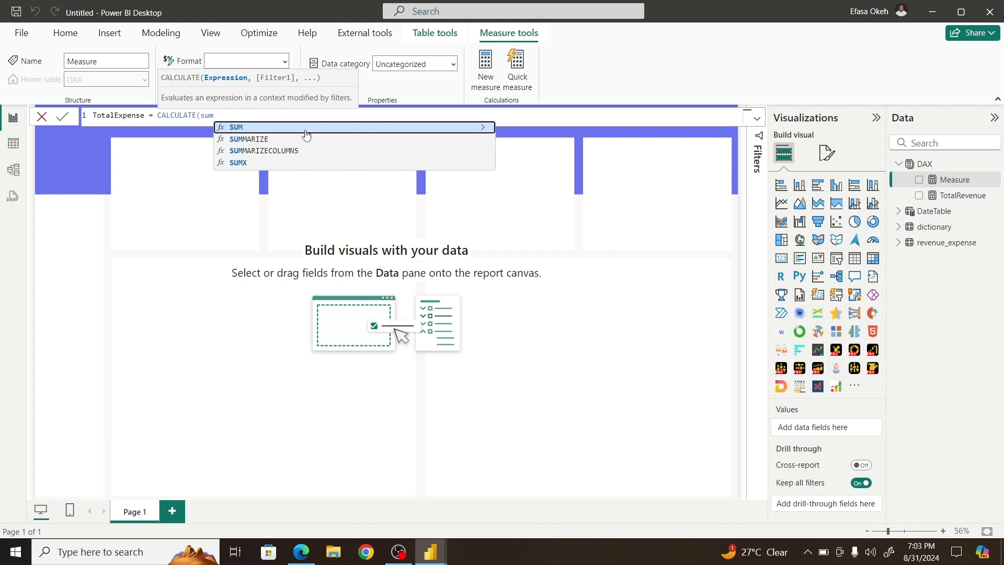
{"action": "left_click", "coordinate": [307, 130]}
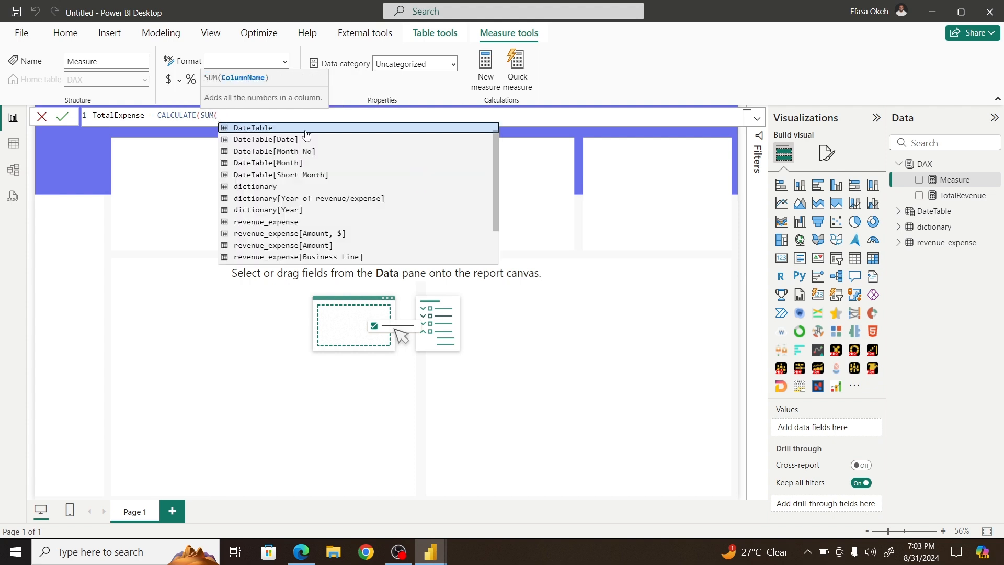
{"action": "type", "text": "am"}
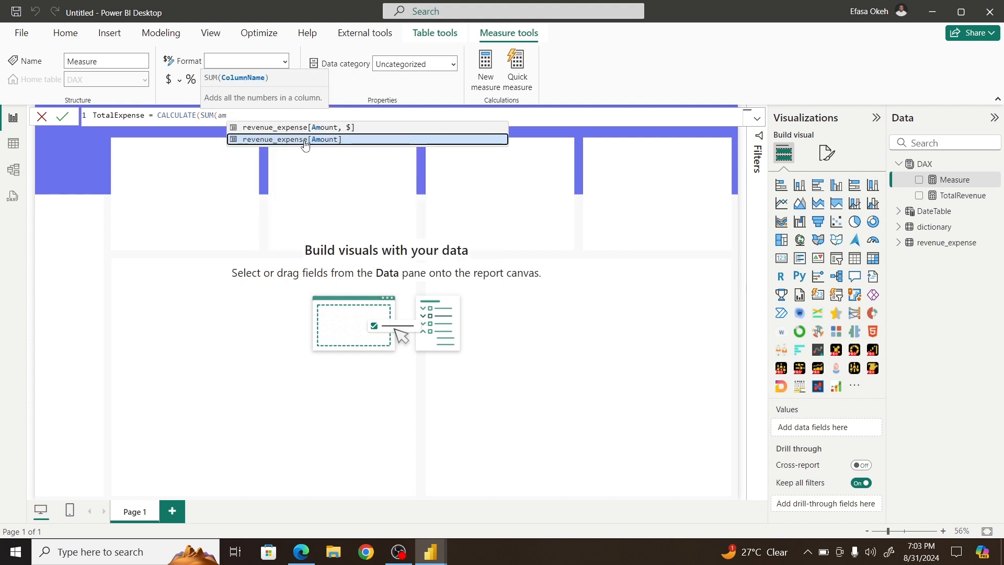
{"action": "left_click", "coordinate": [306, 140]}
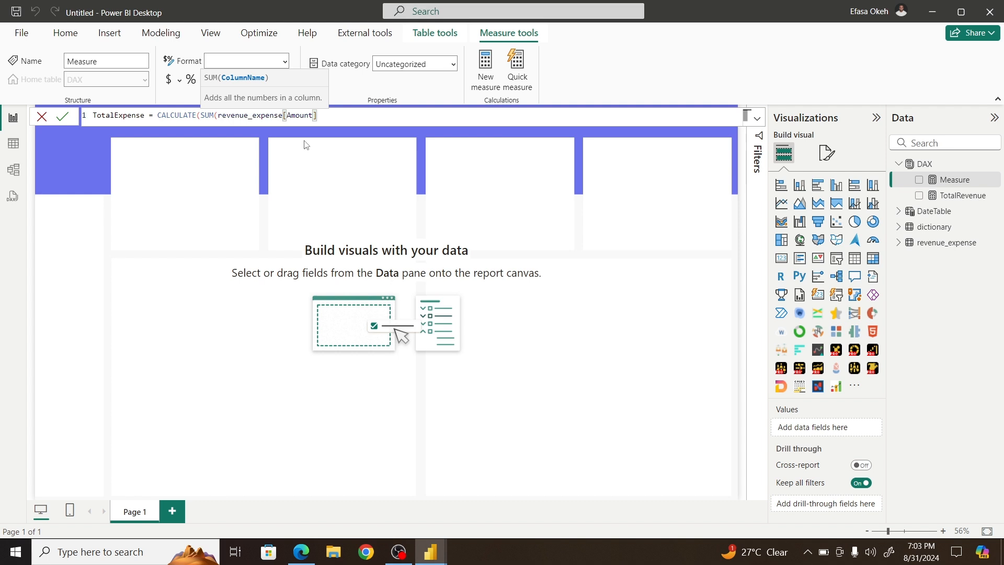
{"action": "type", "text": "),"}
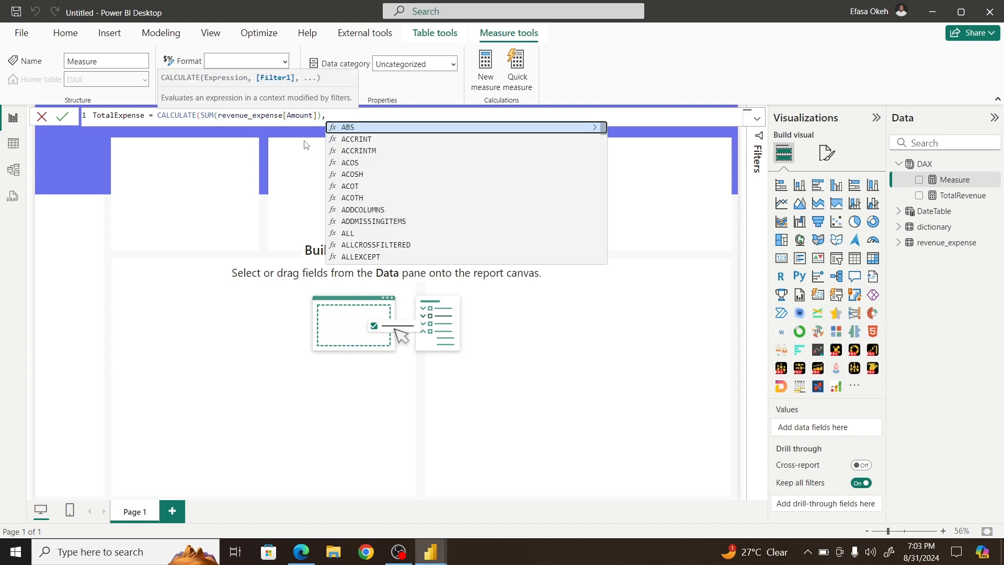
Step: Filter TotalExpense to rows where revenue_expense[Revenue or expense] = "Expense", close the formula and commit the measure
{"action": "type", "text": "reve"}
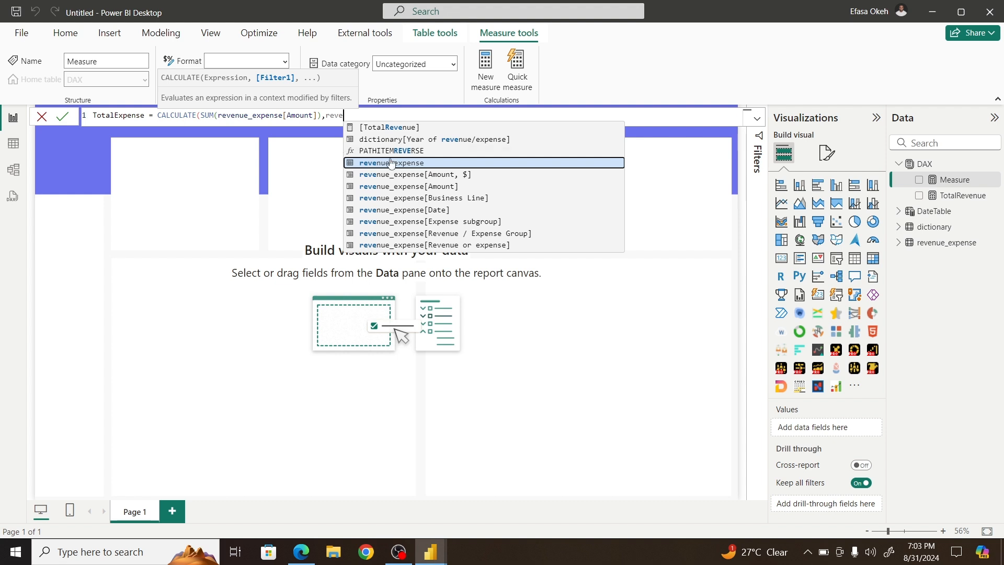
{"action": "left_click", "coordinate": [428, 246]}
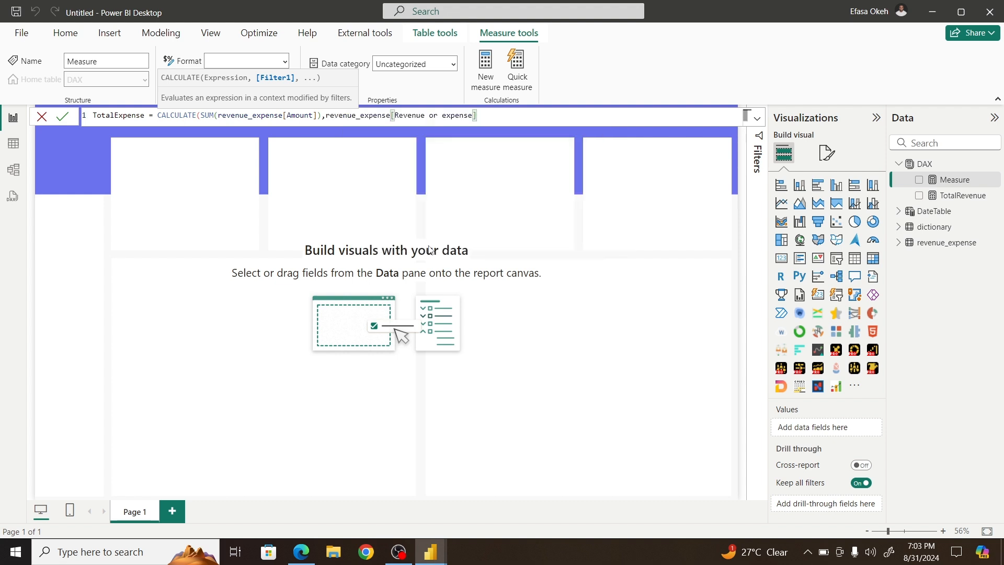
{"action": "type", "text": "= \"Expense\")"}
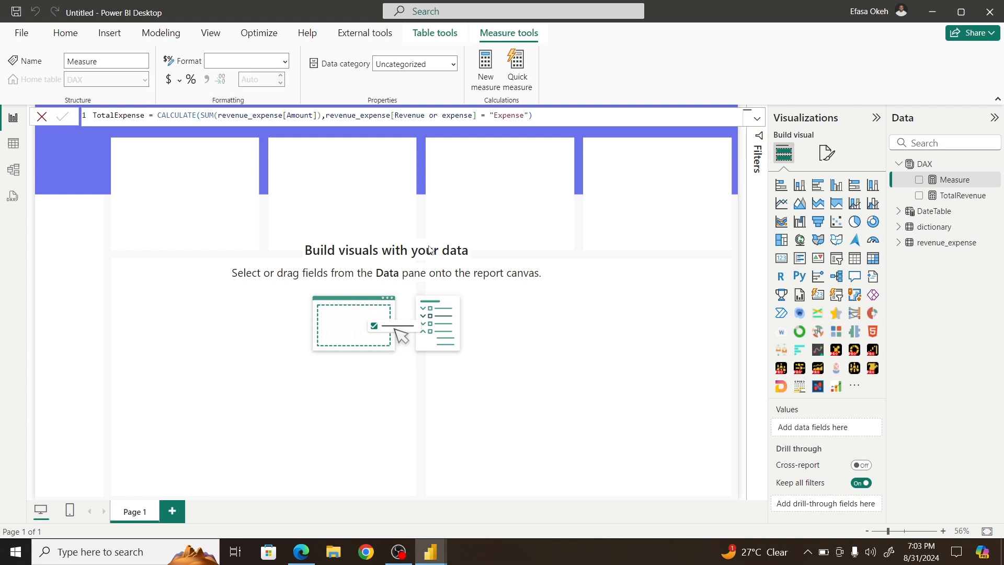
{"action": "key", "text": "Return"}
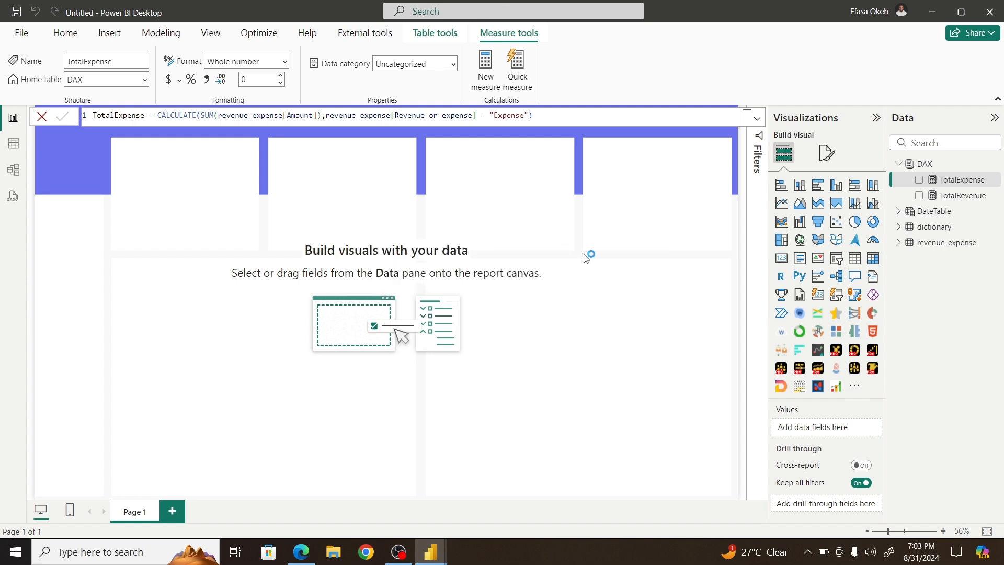
Step: Place a small card visual at the top of the first KPI box and show the TotalRevenue measure in it
{"action": "left_click", "coordinate": [782, 262]}
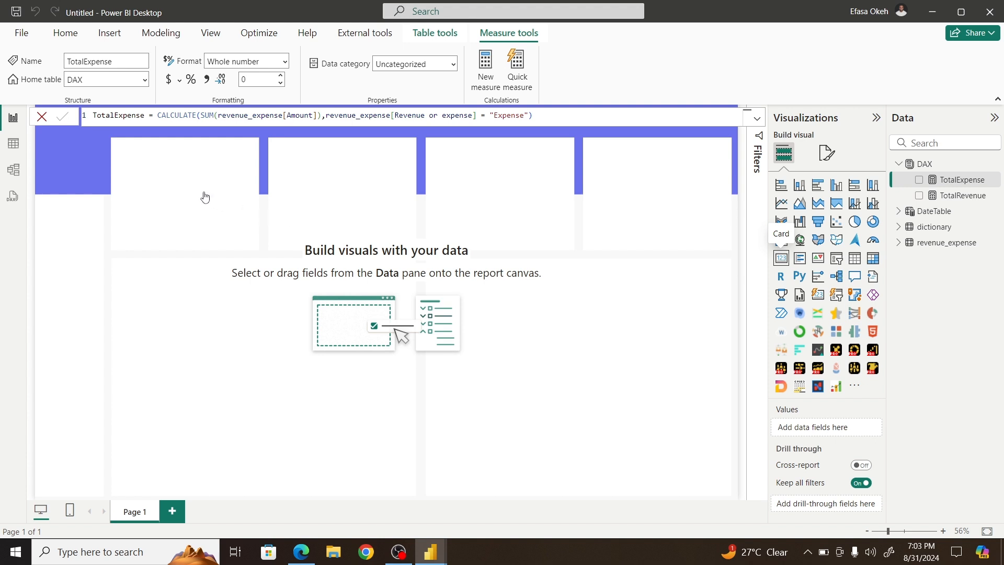
{"action": "left_click_drag", "start_coordinate": [103, 182], "coordinate": [166, 166]}
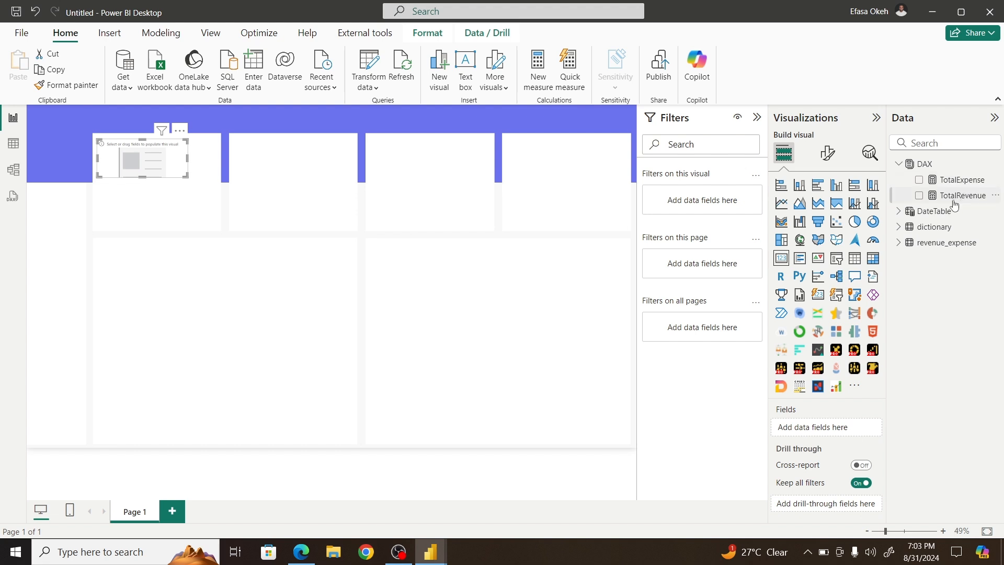
{"action": "left_click", "coordinate": [919, 196]}
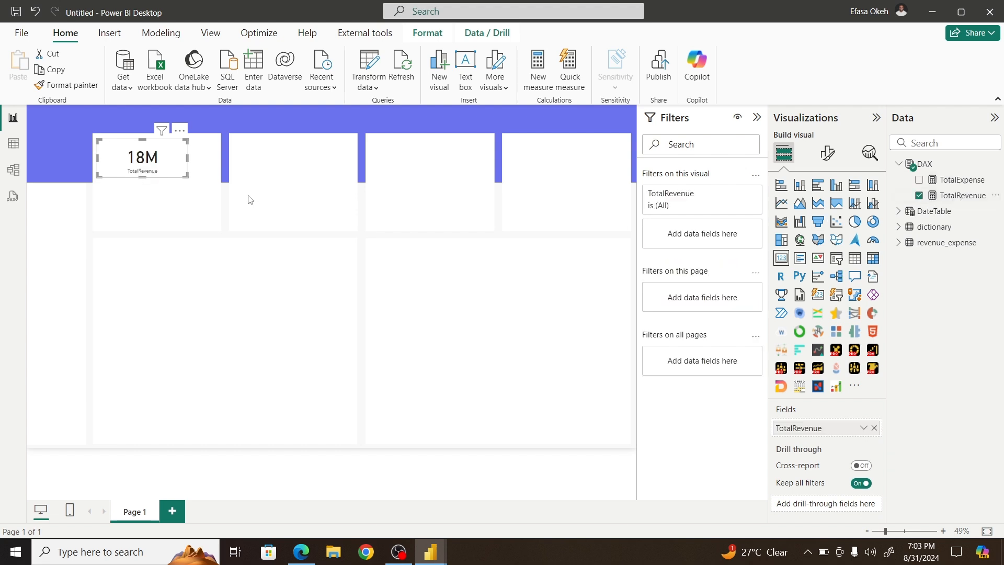
Step: Add a card to the second KPI box, shorten it to match the TotalRevenue card and show TotalExpense in it
{"action": "left_click", "coordinate": [525, 235]}
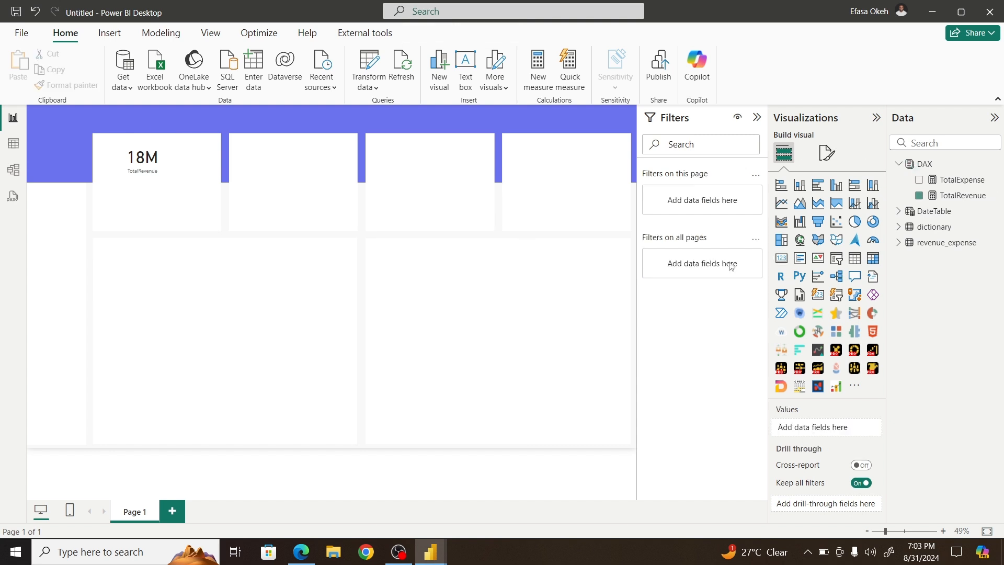
{"action": "left_click", "coordinate": [781, 259]}
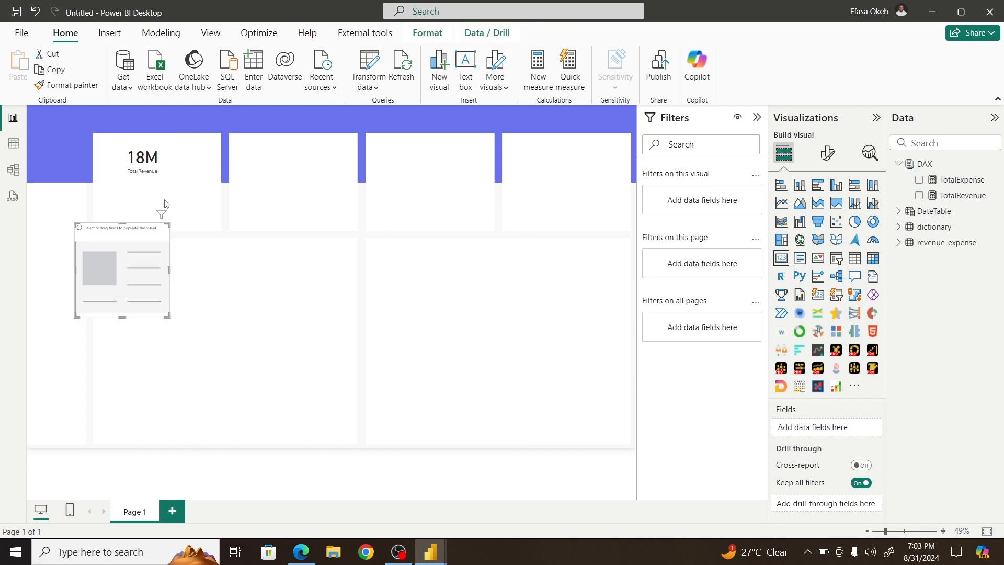
{"action": "left_click_drag", "start_coordinate": [135, 276], "coordinate": [297, 194]}
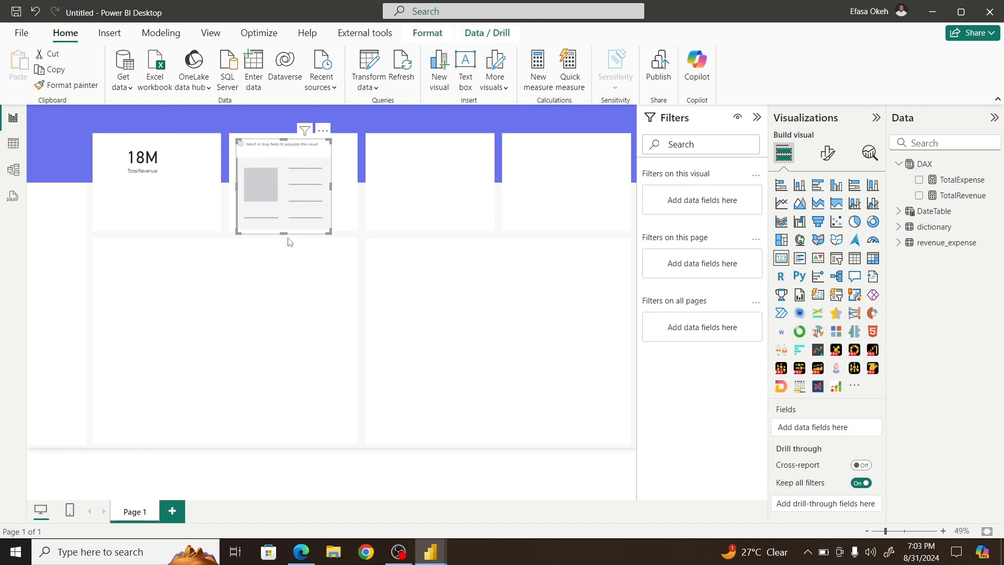
{"action": "left_click_drag", "start_coordinate": [284, 232], "coordinate": [283, 177]}
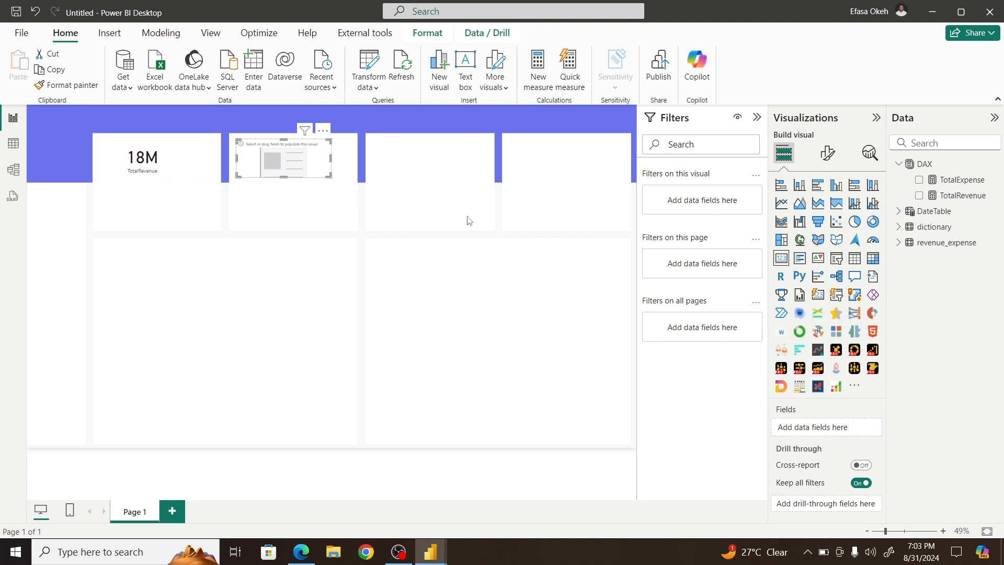
{"action": "left_click", "coordinate": [919, 179]}
{"action": "left_click", "coordinate": [165, 184]}
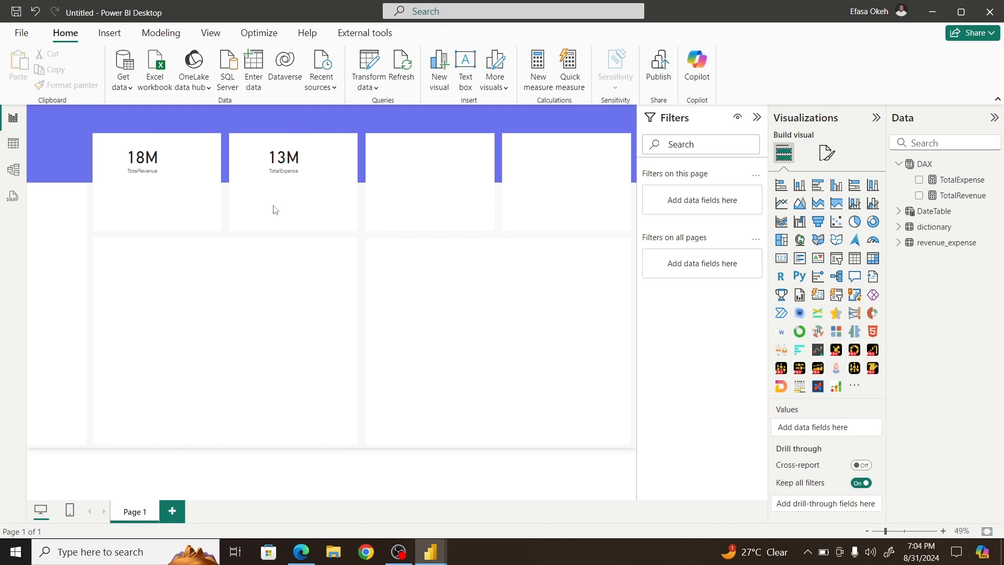
Step: Switch to the Sport Finance Overview report and examine its KPI cards and the data in its revenue_expense table
{"action": "mouse_move", "coordinate": [433, 549]}
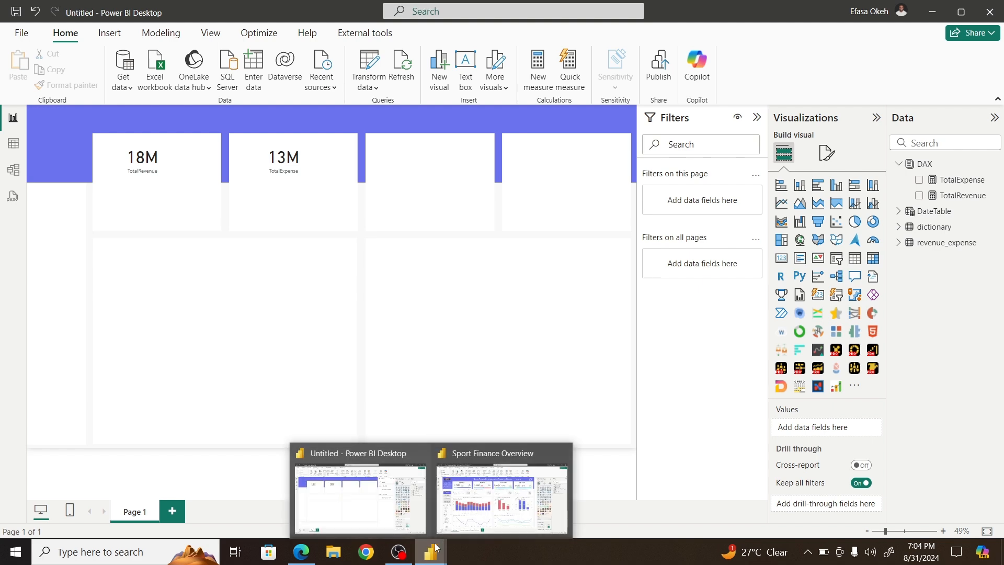
{"action": "left_click", "coordinate": [478, 516]}
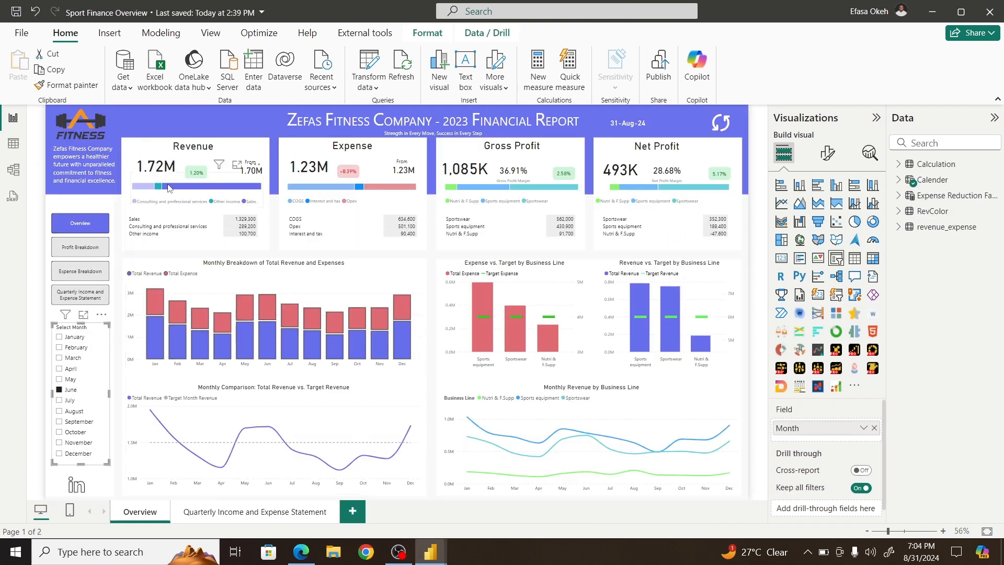
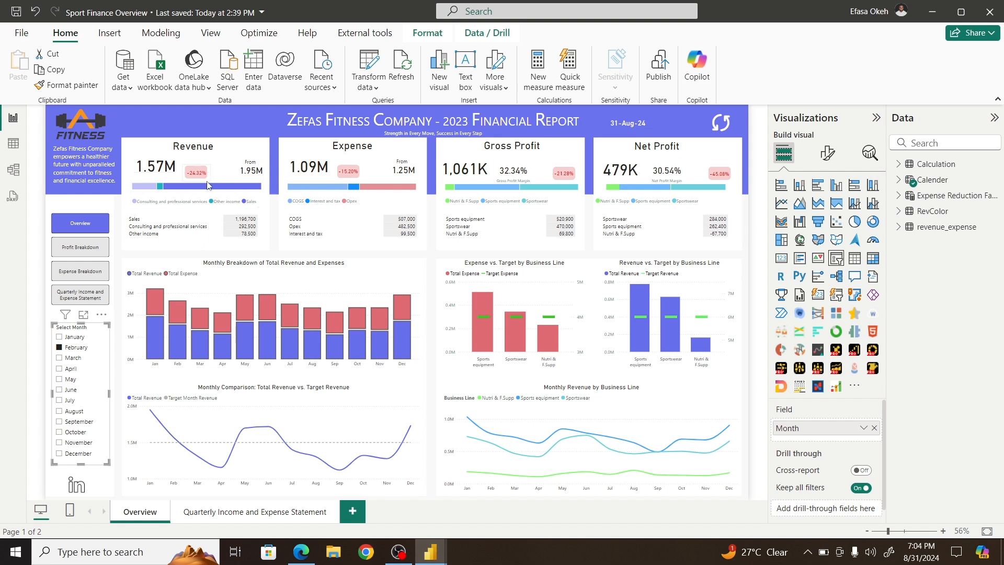
{"action": "left_click", "coordinate": [10, 152]}
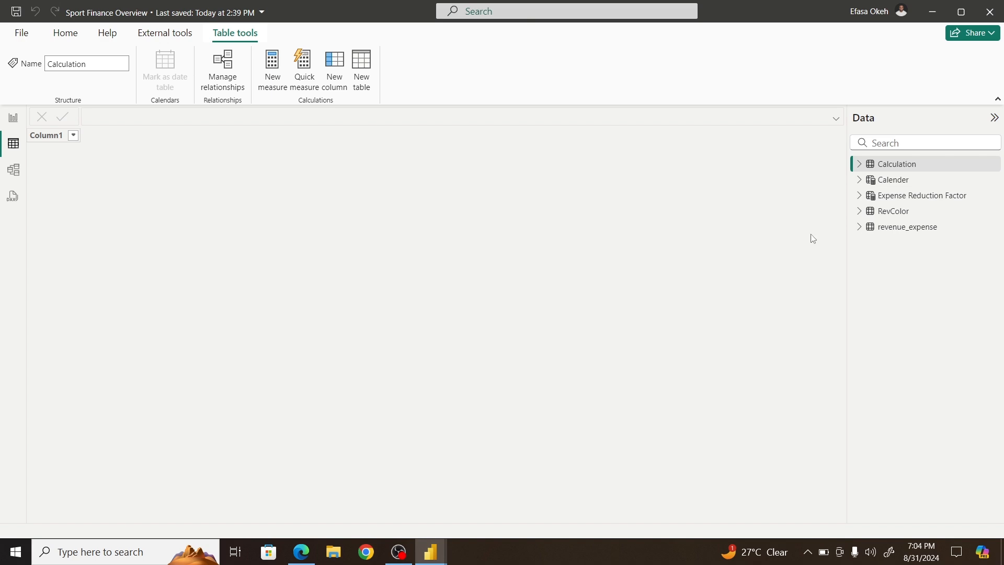
{"action": "left_click", "coordinate": [892, 235]}
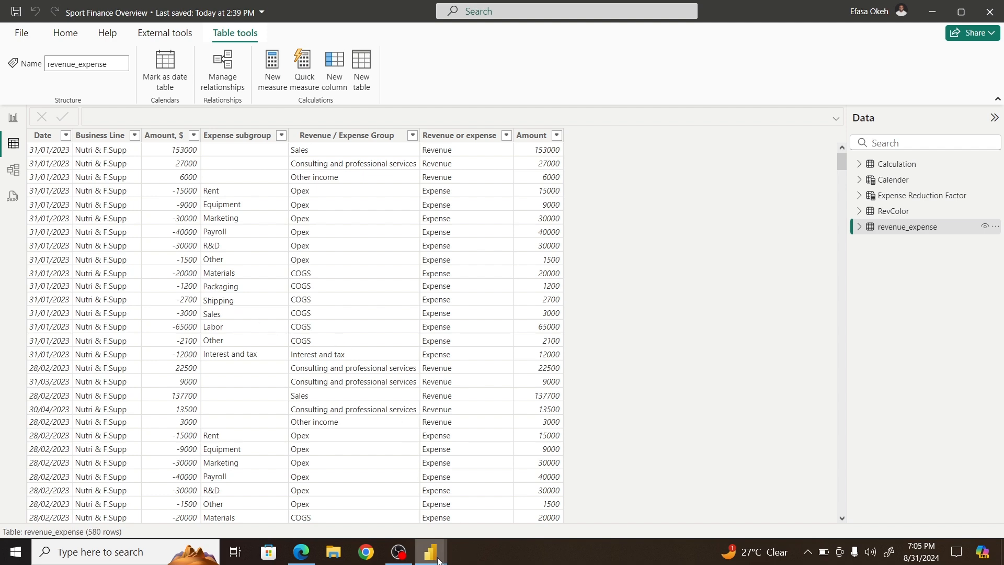
Step: Return to the untitled report and add a slicer over the narrow side strip beside the KPI boxes
{"action": "mouse_move", "coordinate": [430, 550]}
{"action": "left_click", "coordinate": [361, 505]}
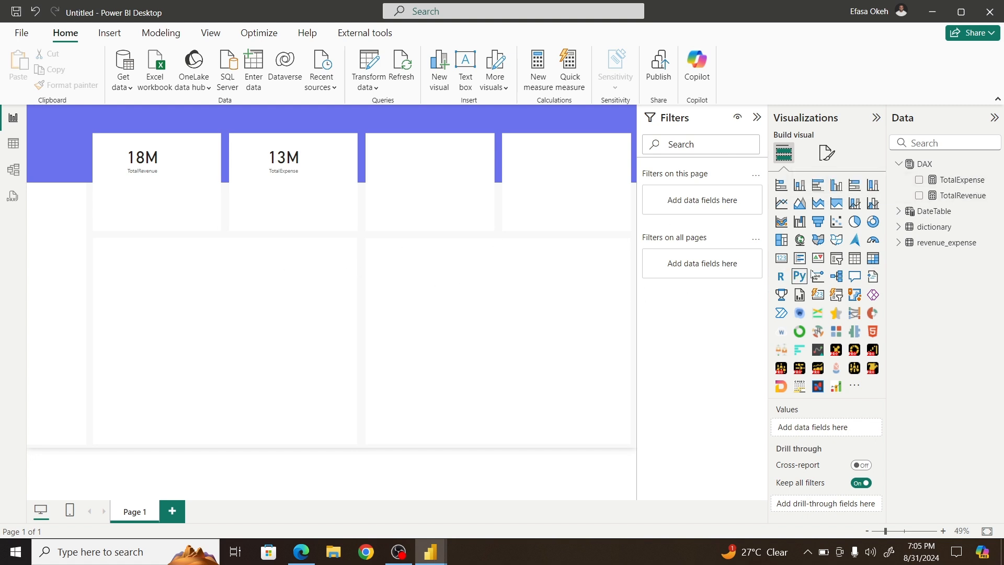
{"action": "left_click", "coordinate": [838, 263]}
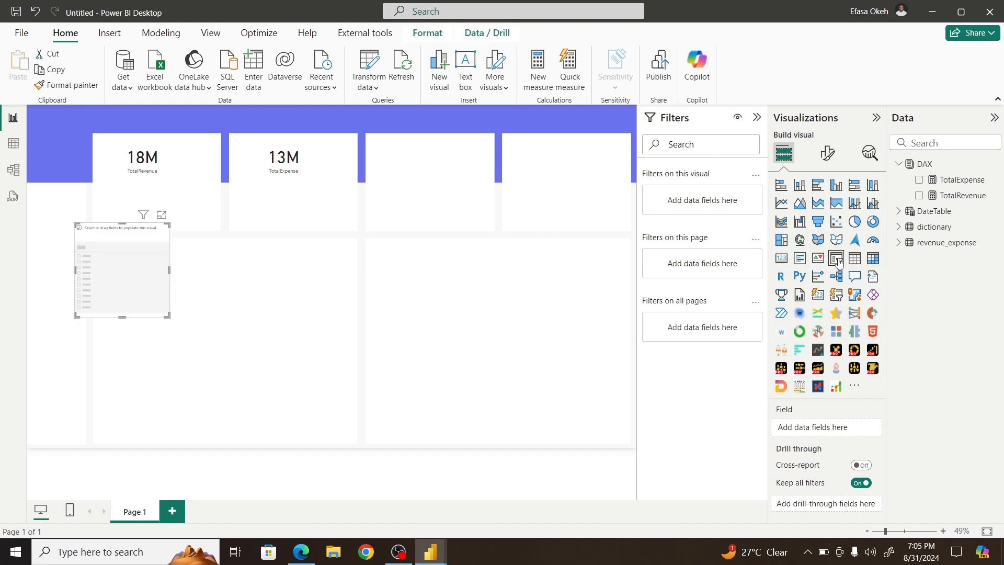
{"action": "left_click_drag", "start_coordinate": [119, 277], "coordinate": [80, 270]}
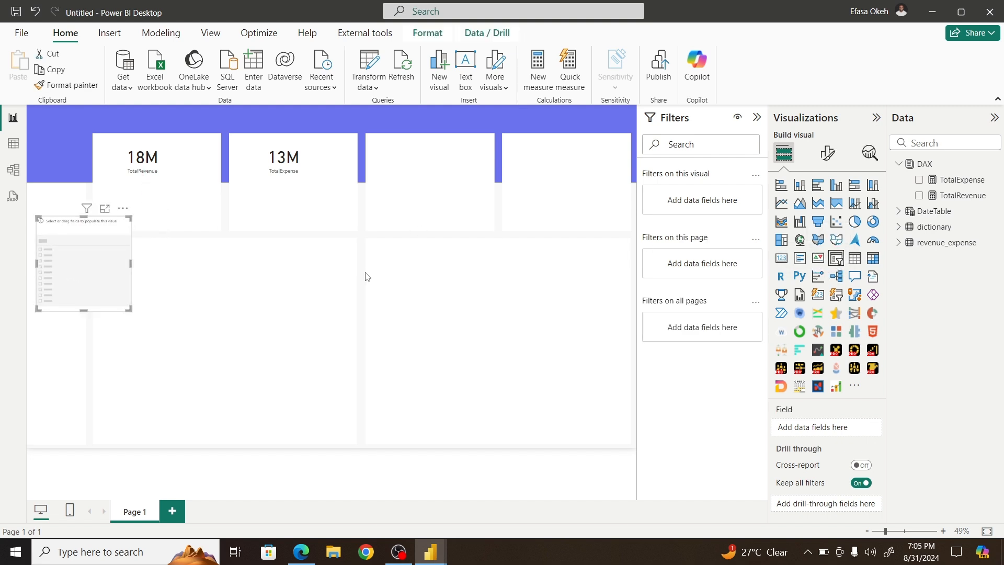
Step: Assign the DateTable Month field to the slicer, make it taller and narrower to fit the side strip, and move it lower
{"action": "left_click", "coordinate": [899, 212]}
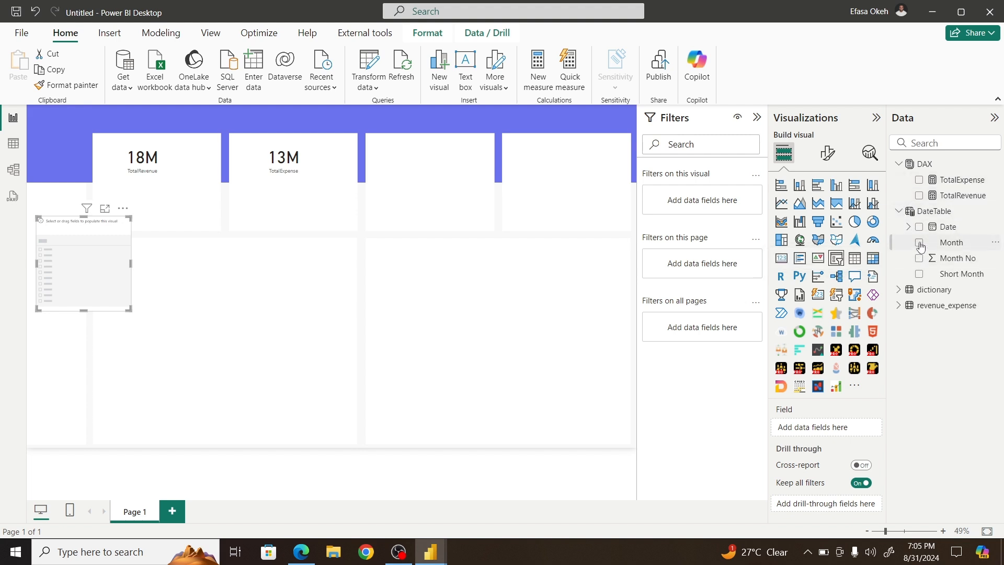
{"action": "left_click", "coordinate": [920, 242]}
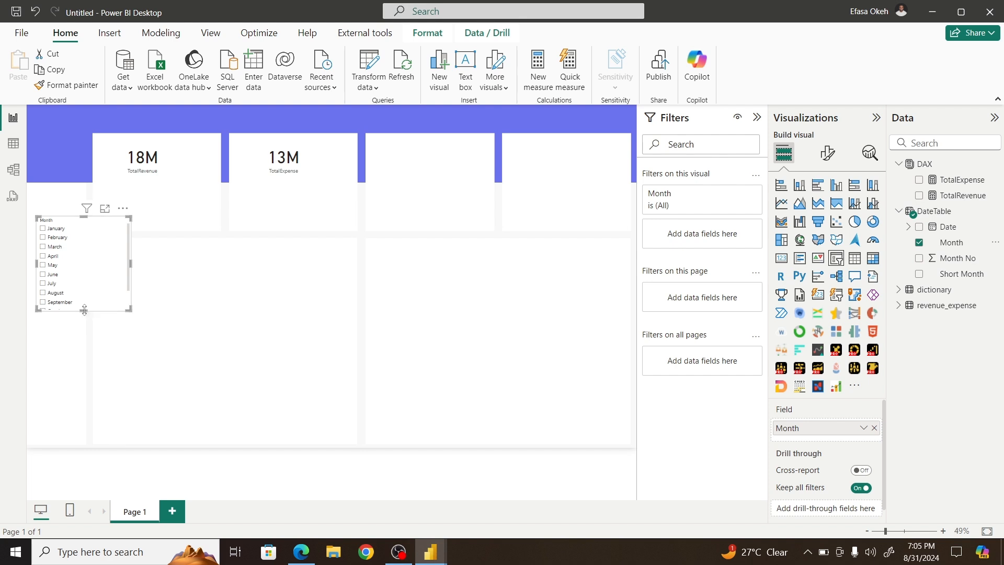
{"action": "left_click_drag", "start_coordinate": [84, 310], "coordinate": [80, 372]}
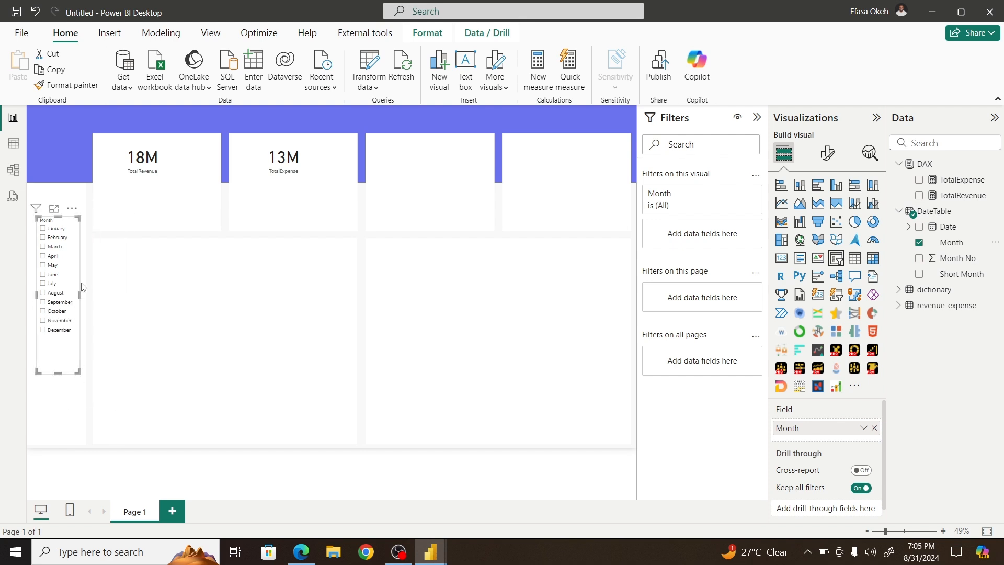
{"action": "left_click_drag", "start_coordinate": [70, 209], "coordinate": [67, 265]}
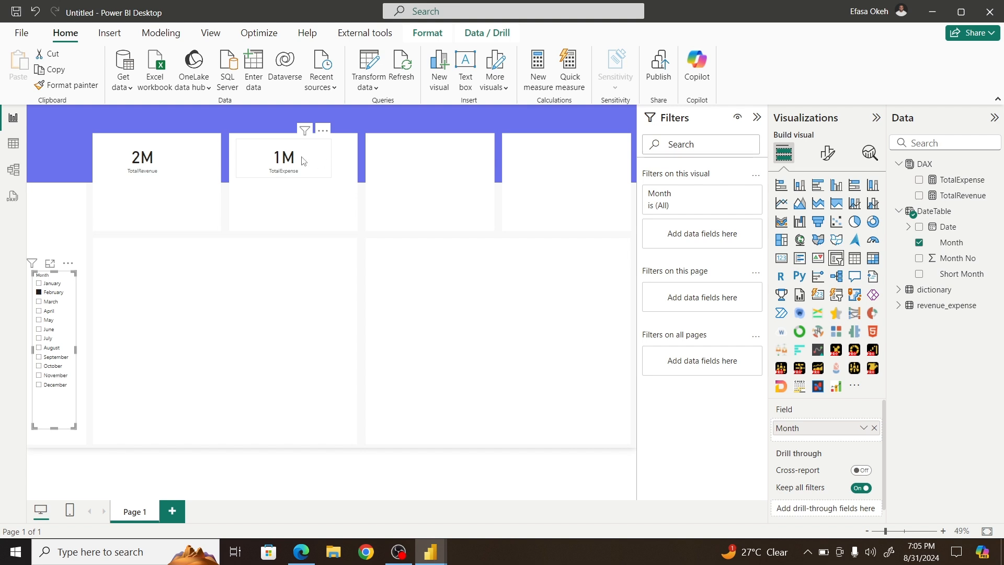
Step: Set the callout values of the TotalRevenue and TotalExpense cards to 2 decimal places
{"action": "left_click", "coordinate": [162, 165]}
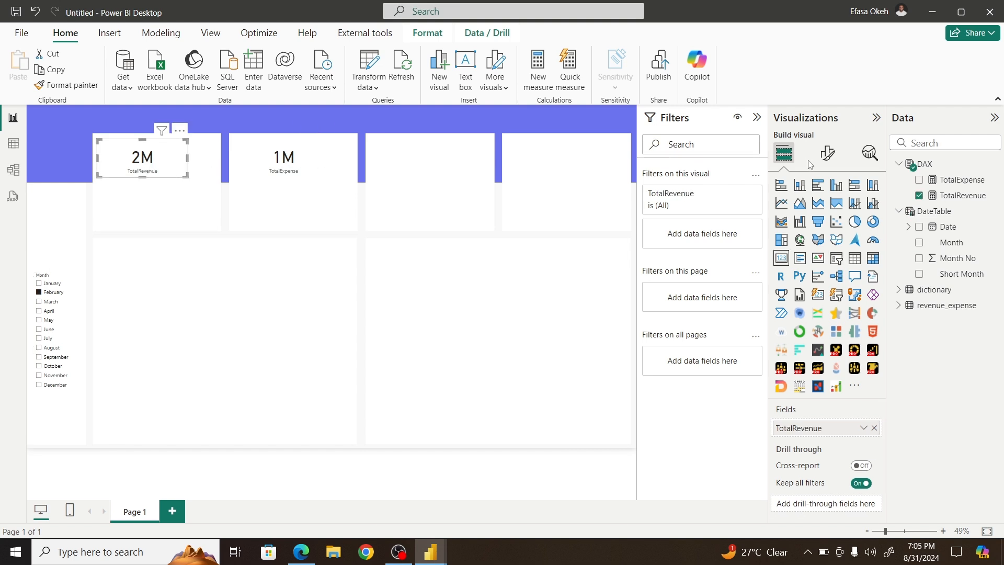
{"action": "left_click", "coordinate": [828, 155]}
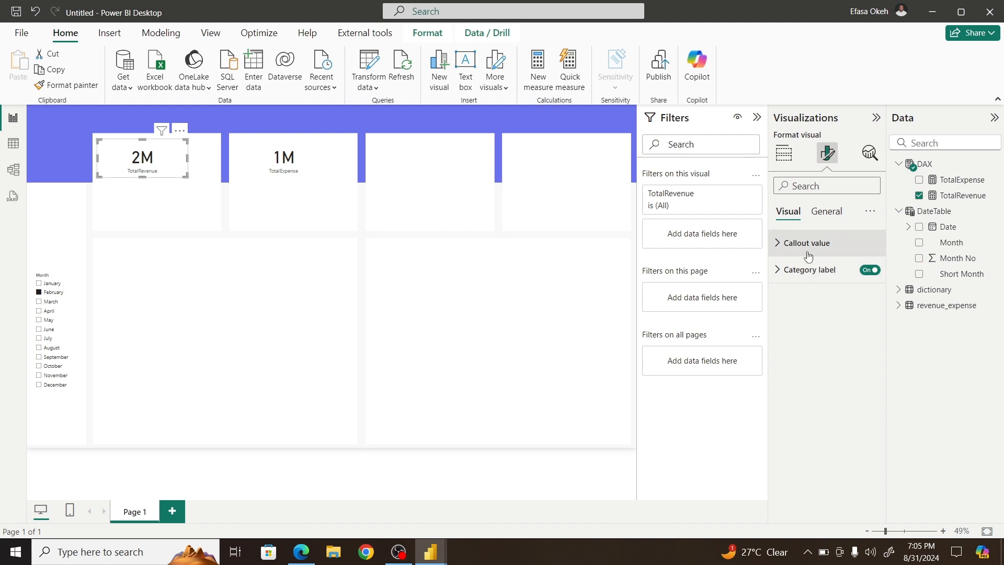
{"action": "left_click", "coordinate": [808, 252]}
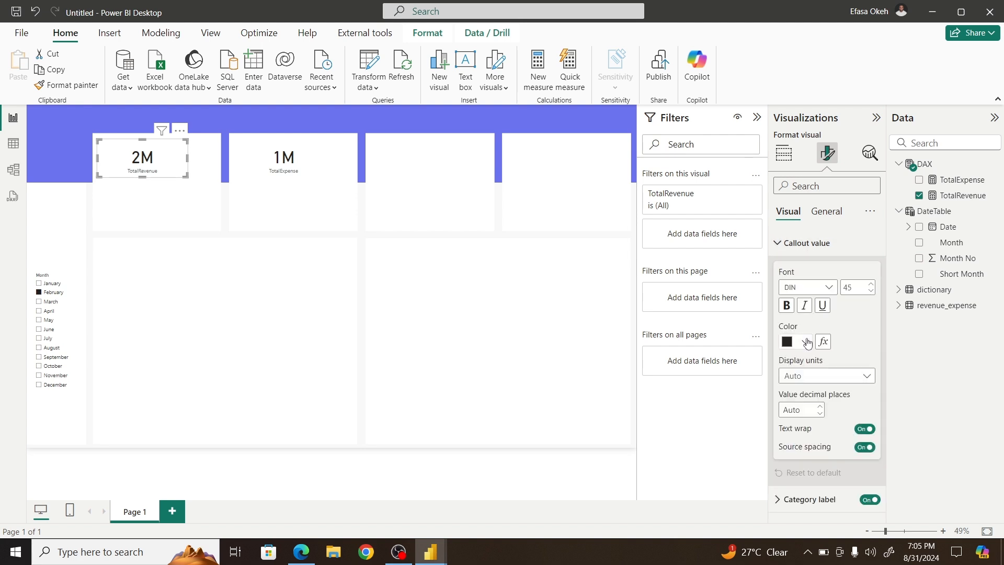
{"action": "left_click", "coordinate": [814, 380]}
{"action": "left_click", "coordinate": [814, 380]}
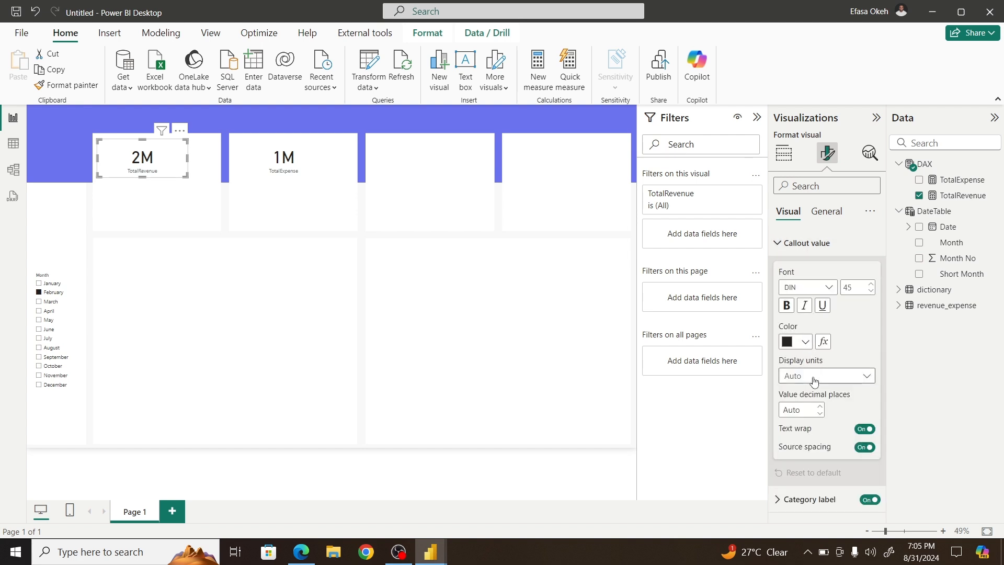
{"action": "left_click", "coordinate": [819, 414]}
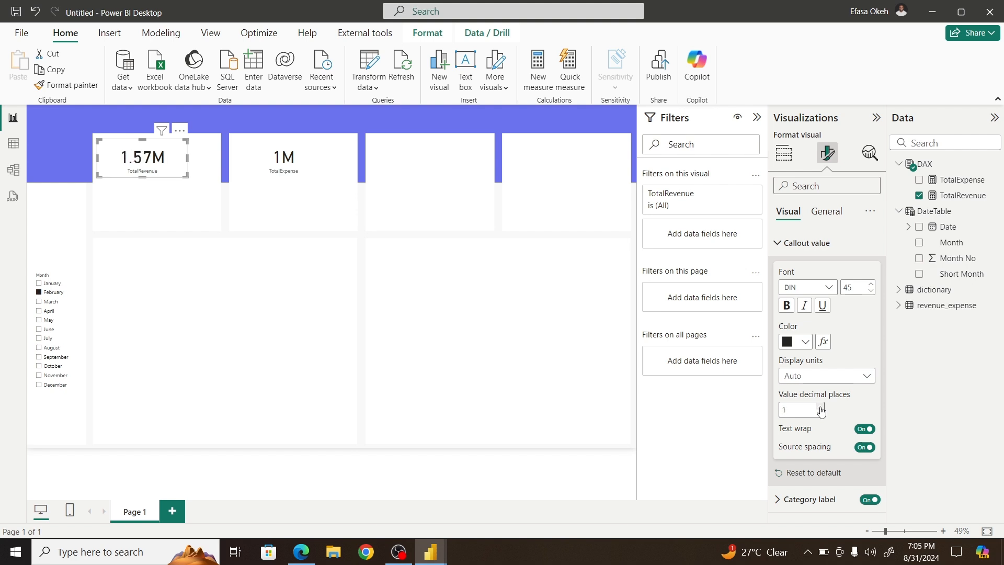
{"action": "left_click", "coordinate": [291, 161]}
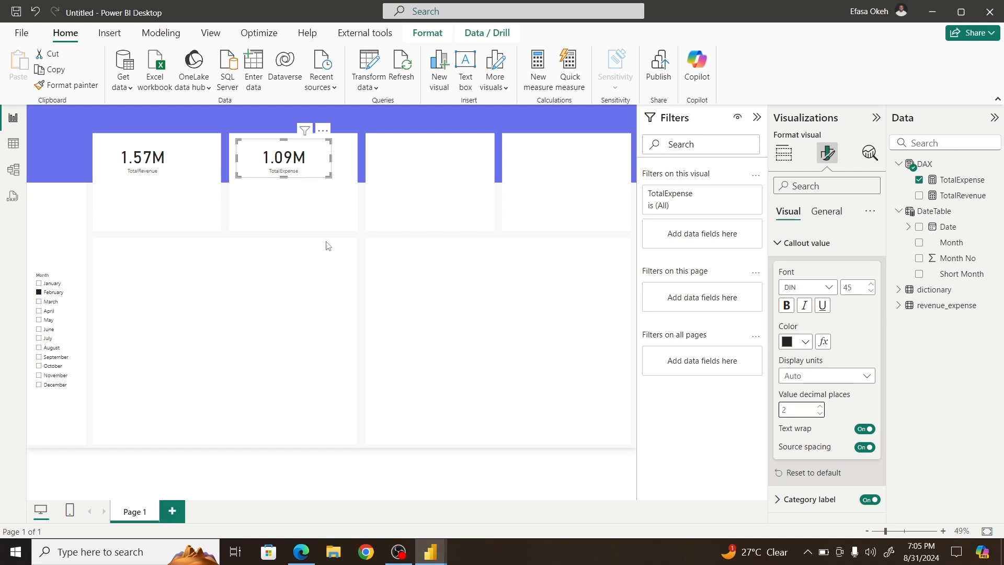
{"action": "left_click", "coordinate": [194, 209]}
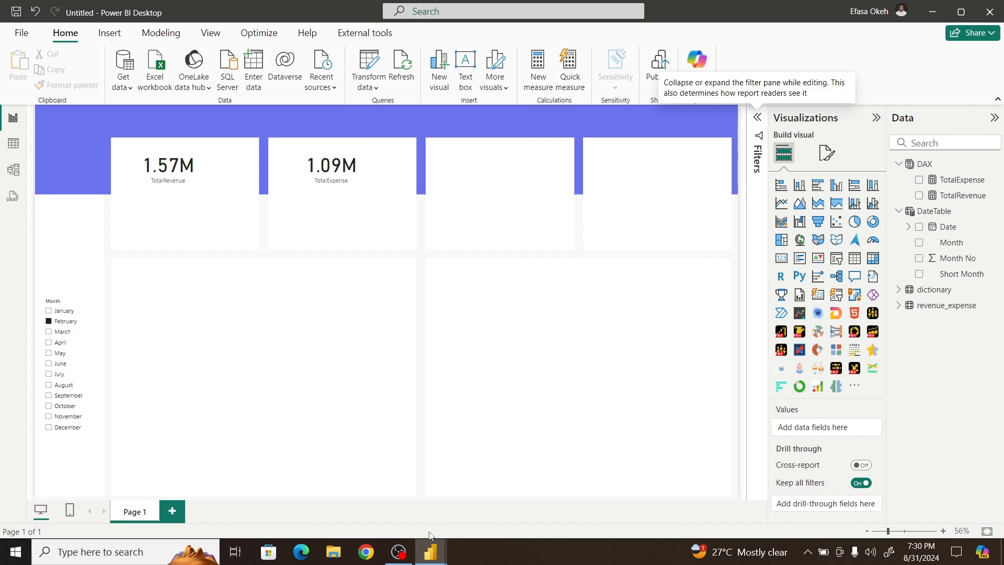
Step: Switch to the Sport Finance Overview report to examine its Revenue card layout, and return to the untitled report
{"action": "mouse_move", "coordinate": [430, 552]}
{"action": "left_click", "coordinate": [489, 497]}
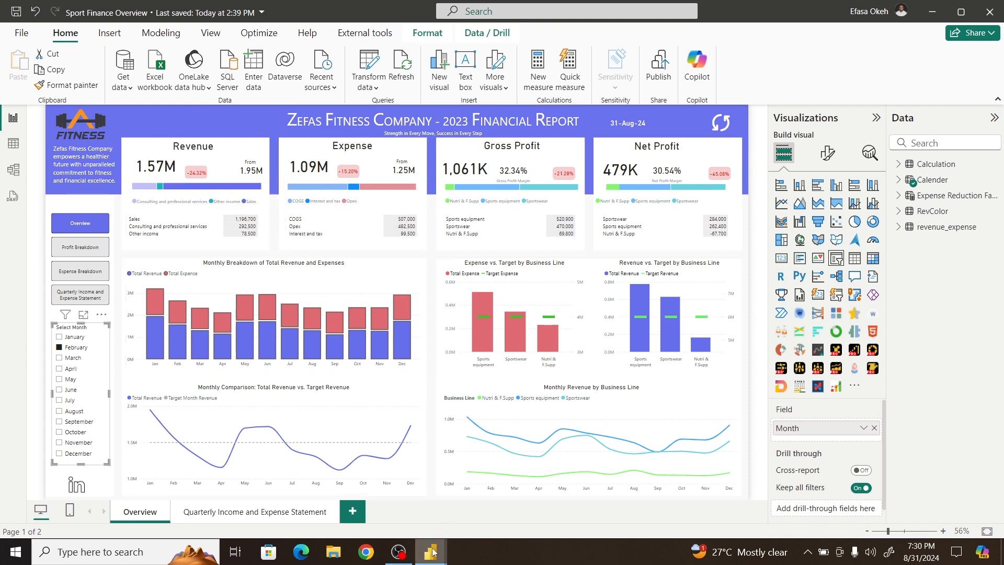
{"action": "mouse_move", "coordinate": [430, 556]}
{"action": "left_click", "coordinate": [366, 495]}
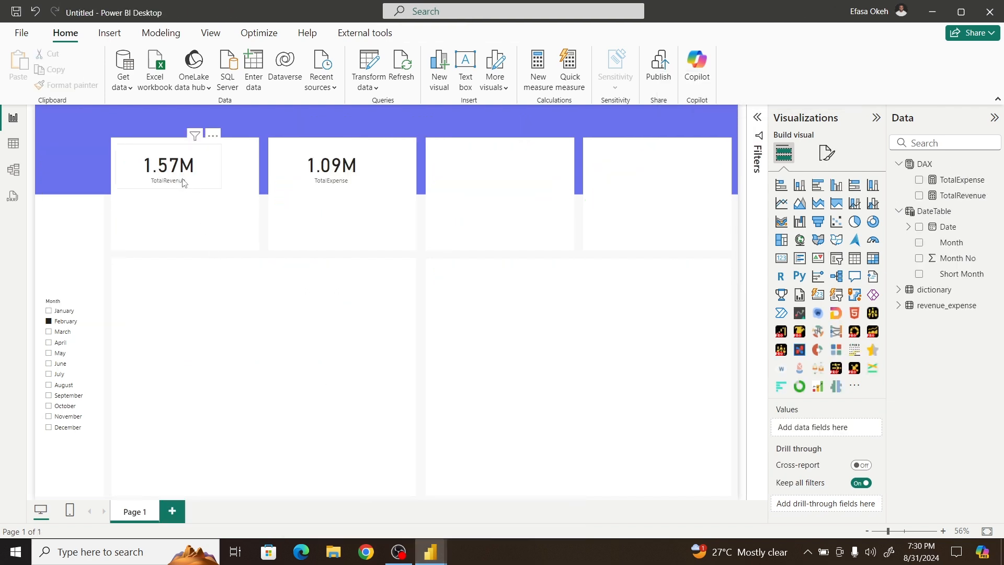
Step: Move the TotalRevenue card toward the upper-left corner of its KPI box and turn off its background
{"action": "left_click_drag", "start_coordinate": [176, 181], "coordinate": [168, 174]}
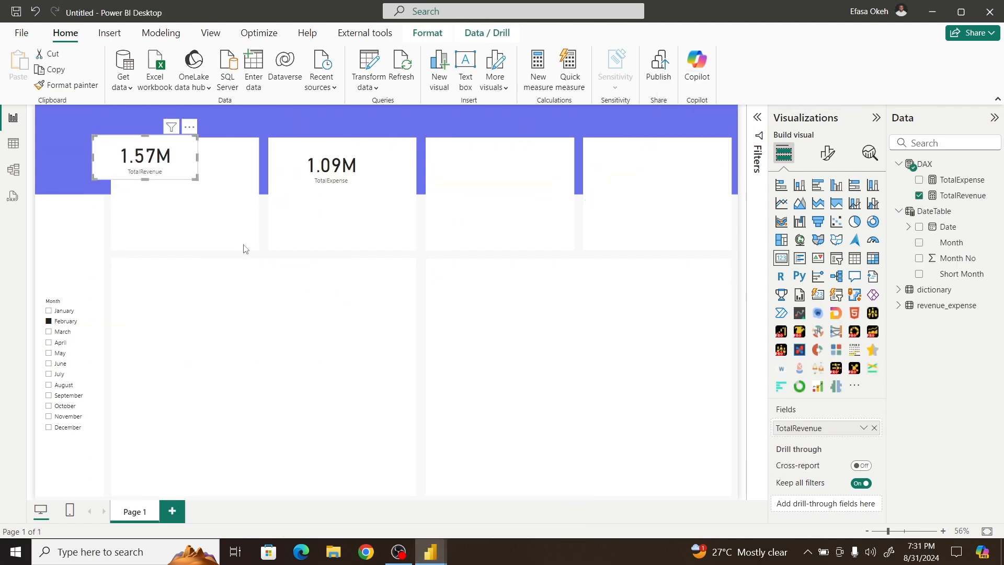
{"action": "left_click", "coordinate": [830, 157]}
{"action": "left_click", "coordinate": [828, 211]}
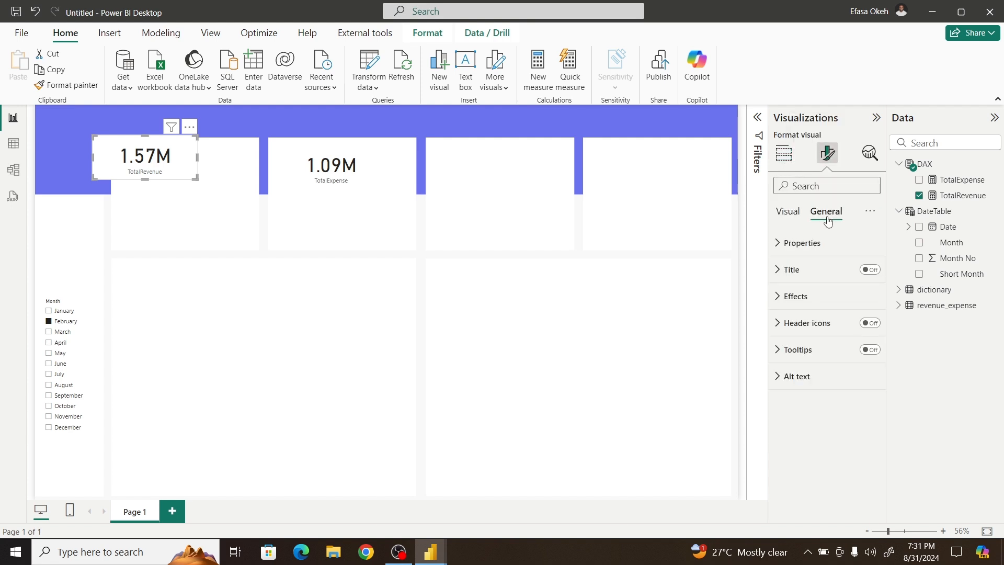
{"action": "left_click", "coordinate": [820, 296]}
{"action": "left_click", "coordinate": [864, 328]}
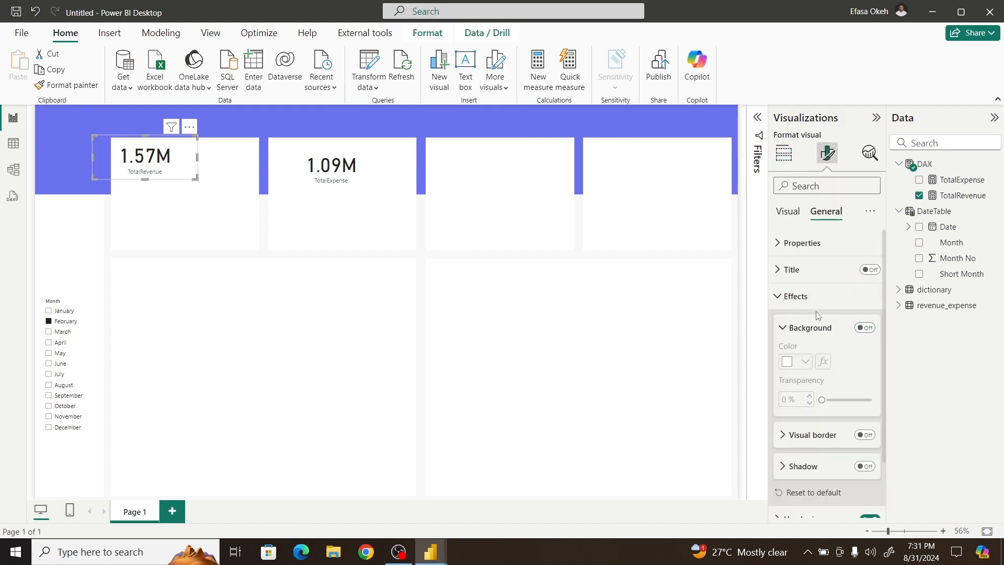
{"action": "left_click", "coordinate": [780, 297]}
Step: Turn off the TotalRevenue card's category label and set its callout value font size to 30
{"action": "left_click", "coordinate": [788, 211]}
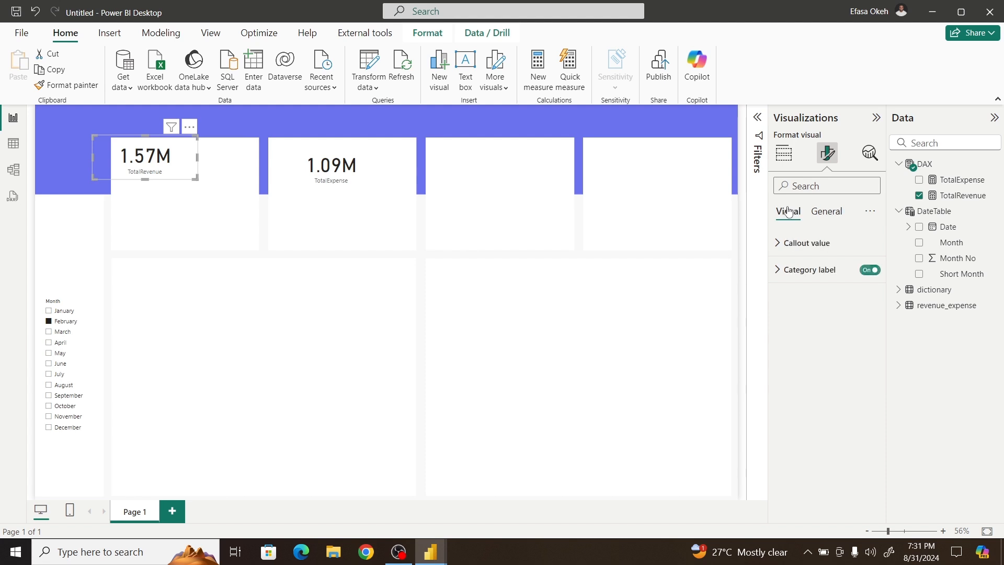
{"action": "left_click", "coordinate": [869, 269]}
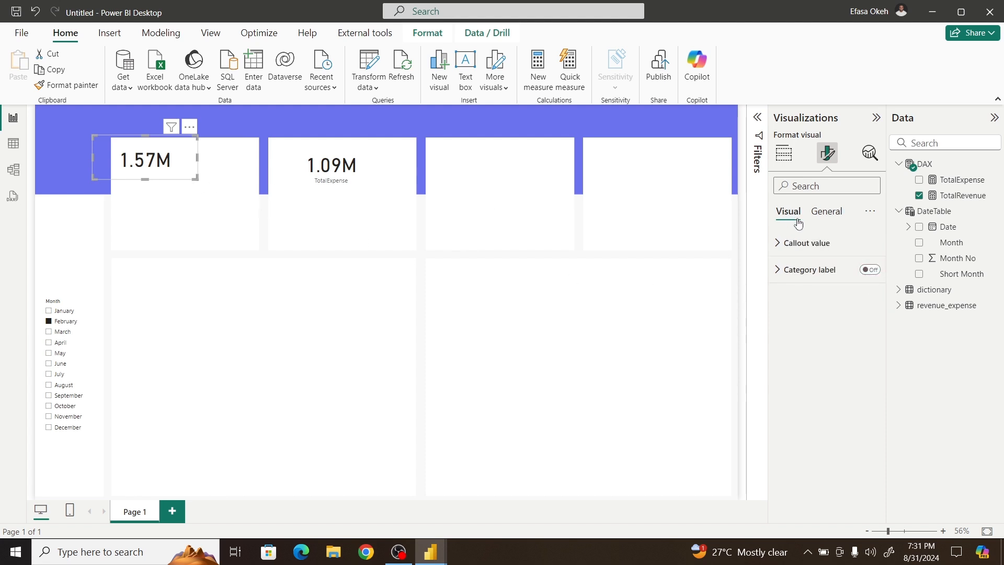
{"action": "left_click", "coordinate": [808, 243]}
{"action": "left_click", "coordinate": [853, 291]}
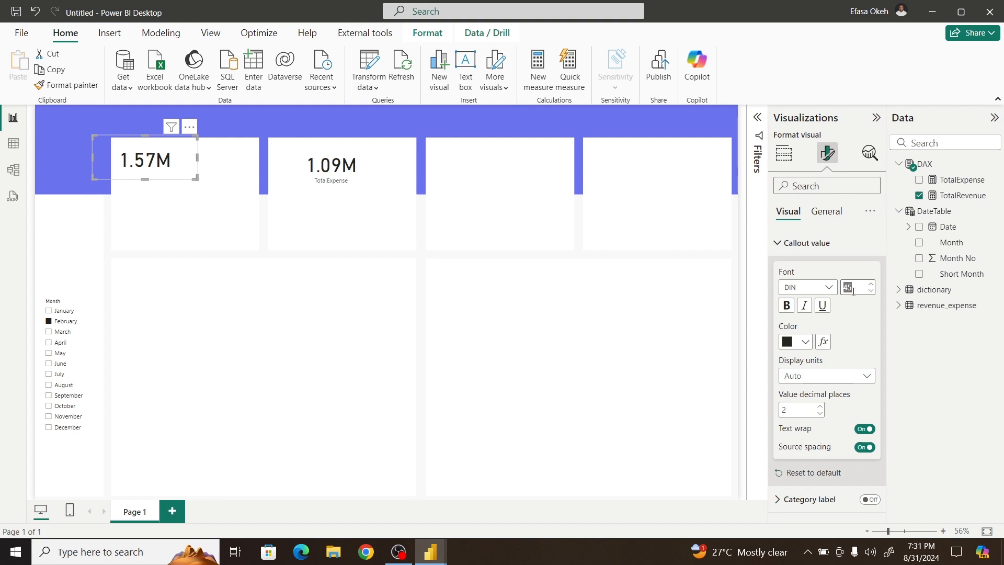
{"action": "type", "text": "30"}
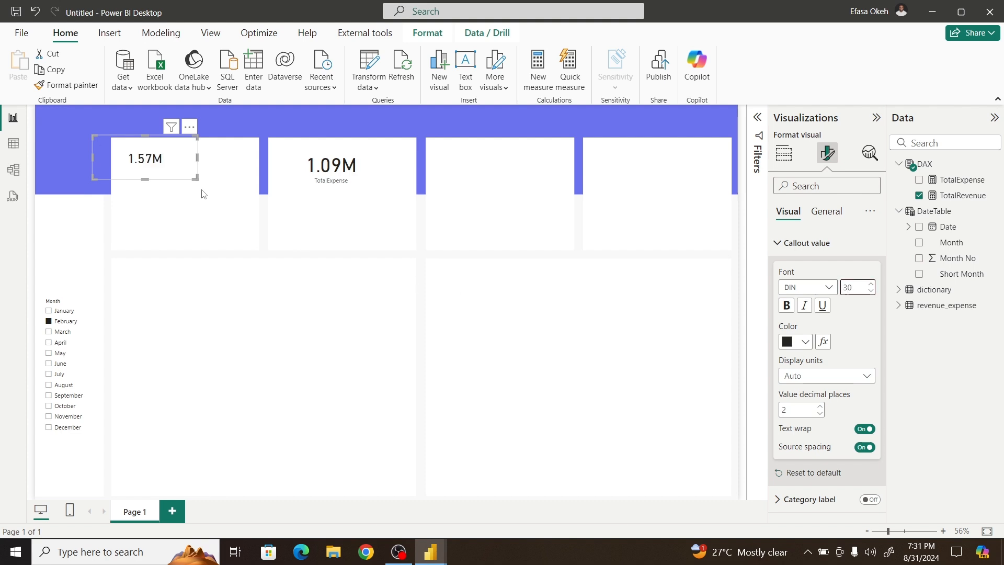
Step: Shrink the TotalRevenue card around its value and place it inside the upper-left part of the first KPI box
{"action": "left_click_drag", "start_coordinate": [196, 178], "coordinate": [166, 171]}
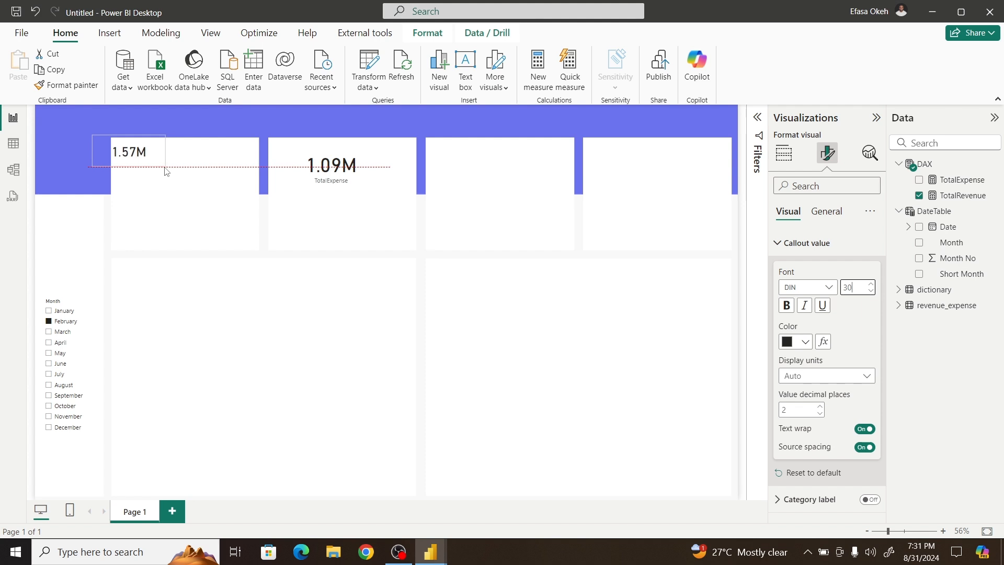
{"action": "left_click_drag", "start_coordinate": [157, 134], "coordinate": [179, 145]}
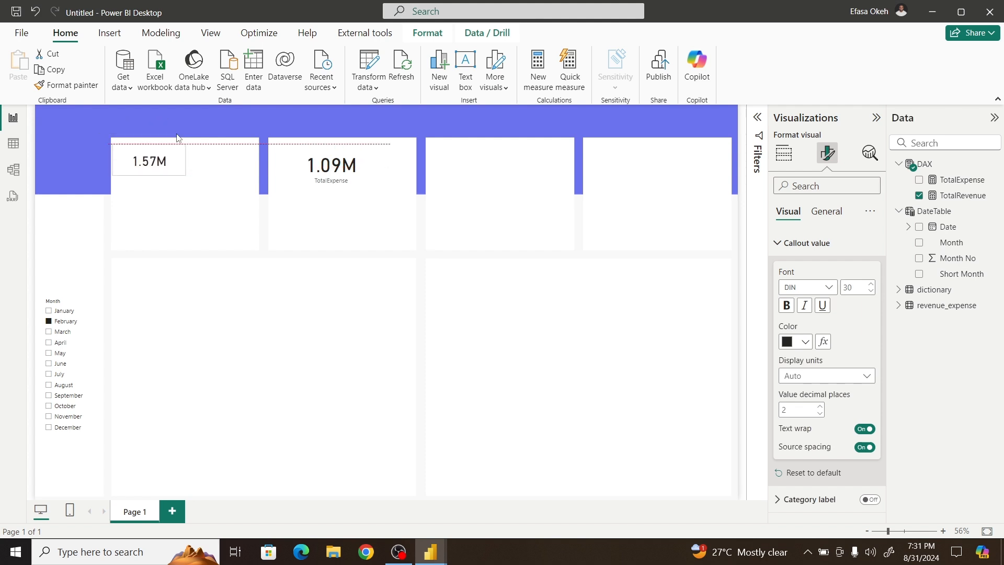
{"action": "left_click", "coordinate": [180, 213]}
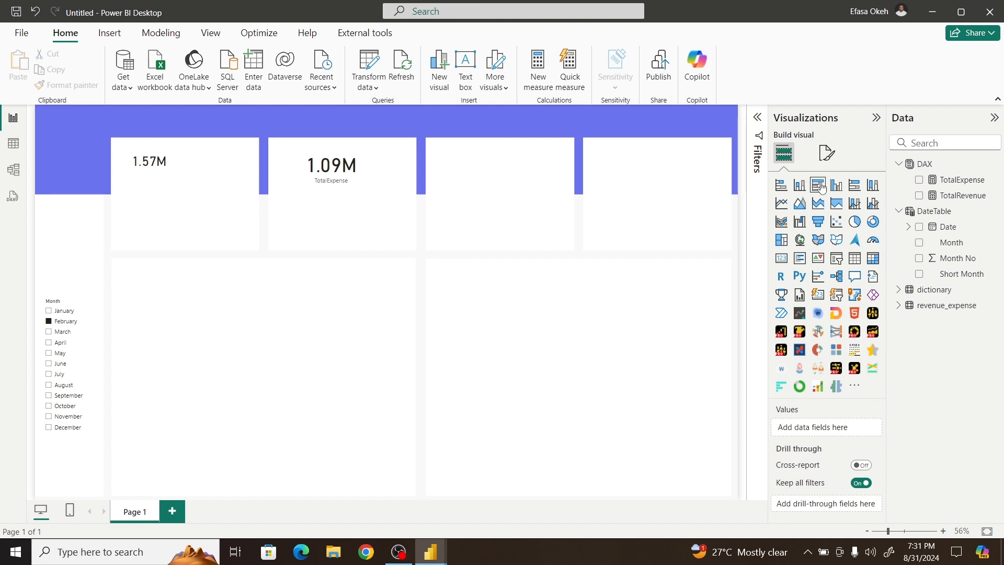
Step: Create a new measure in the DAX table and name it PrevMonthRev
{"action": "right_click", "coordinate": [936, 169]}
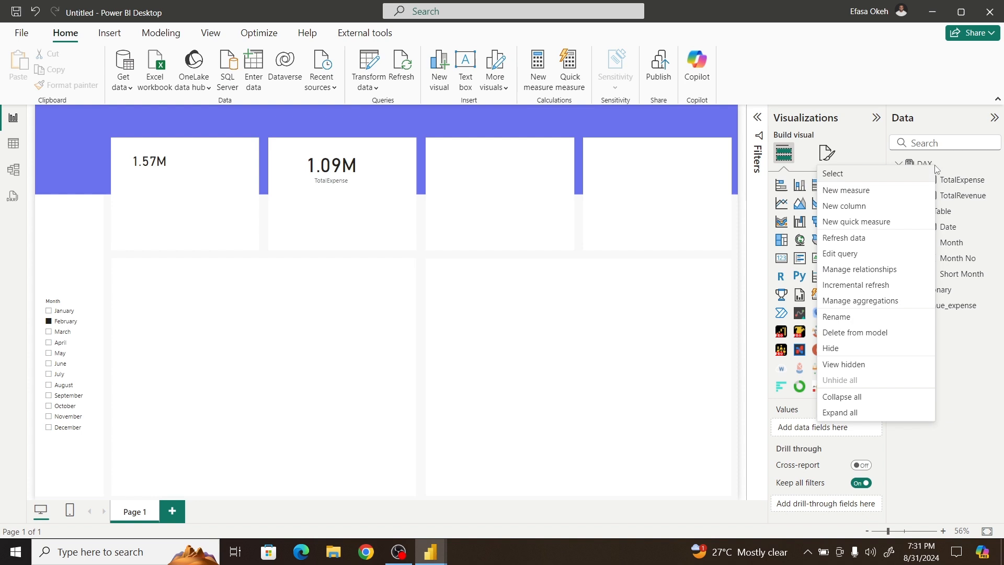
{"action": "left_click", "coordinate": [874, 198]}
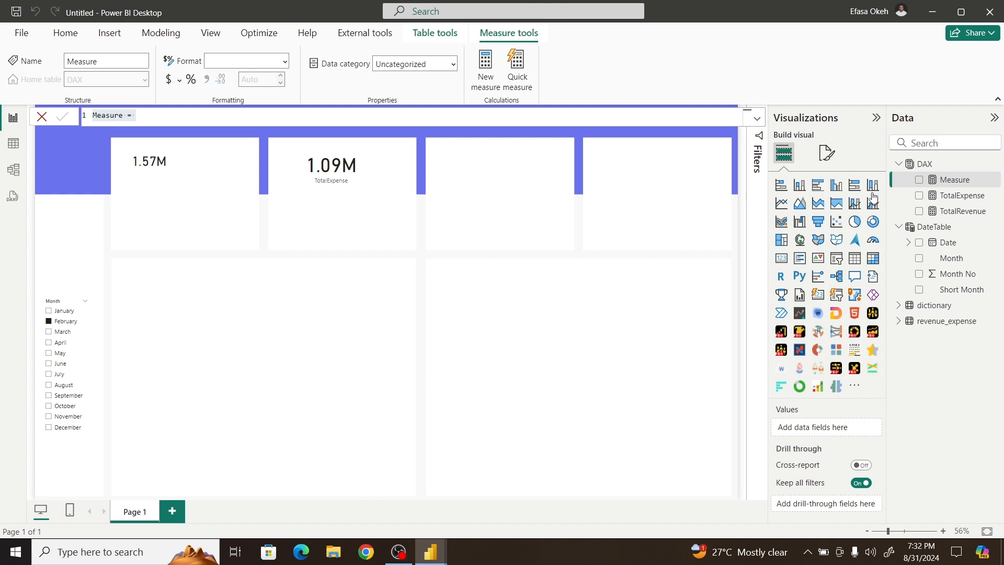
{"action": "left_click", "coordinate": [233, 117]}
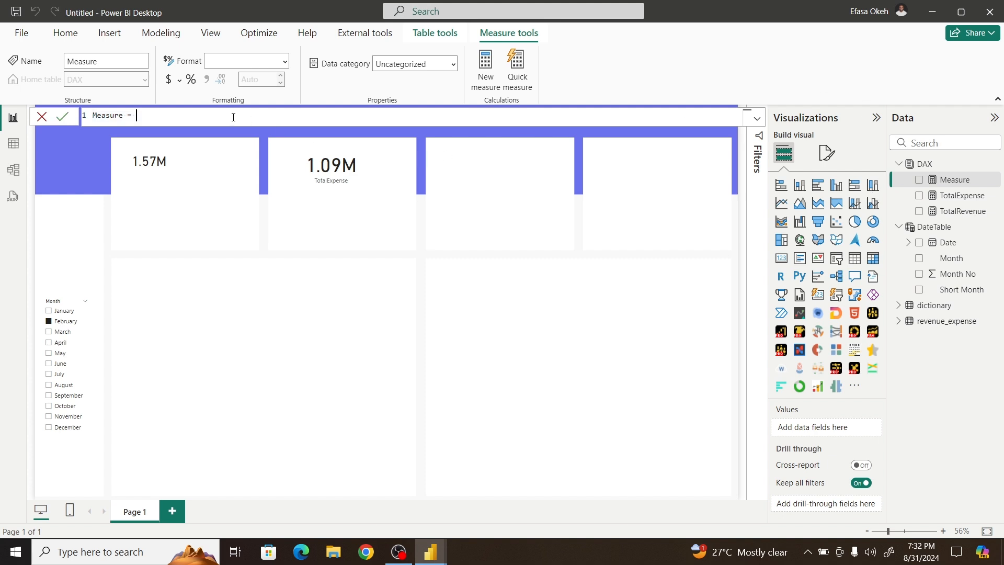
{"action": "key", "text": "BackSpace"}
{"action": "key", "text": "BackSpace"}
{"action": "key", "text": "BackSpace"}
{"action": "key", "text": "BackSpace"}
{"action": "key", "text": "BackSpace"}
{"action": "key", "text": "BackSpace"}
{"action": "key", "text": "BackSpace"}
{"action": "key", "text": "BackSpace"}
{"action": "key", "text": "BackSpace"}
{"action": "key", "text": "BackSpace"}
{"action": "type", "text": "PrevMonthRev"}
Step: Start the PrevMonthRev formula with CALCULATE, using [TotalRevenue] as its expression
{"action": "type", "text": "Cal"}
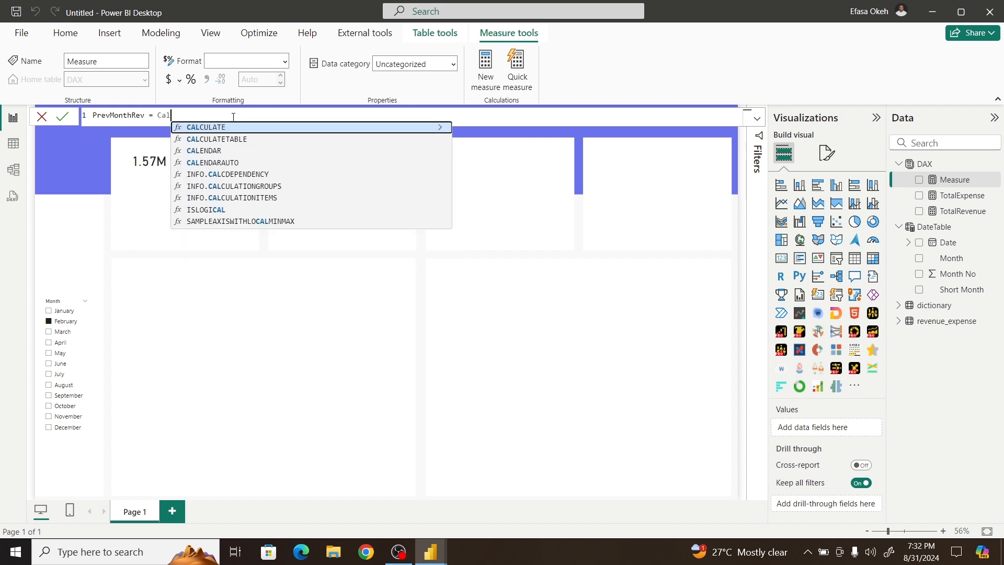
{"action": "left_click", "coordinate": [228, 128]}
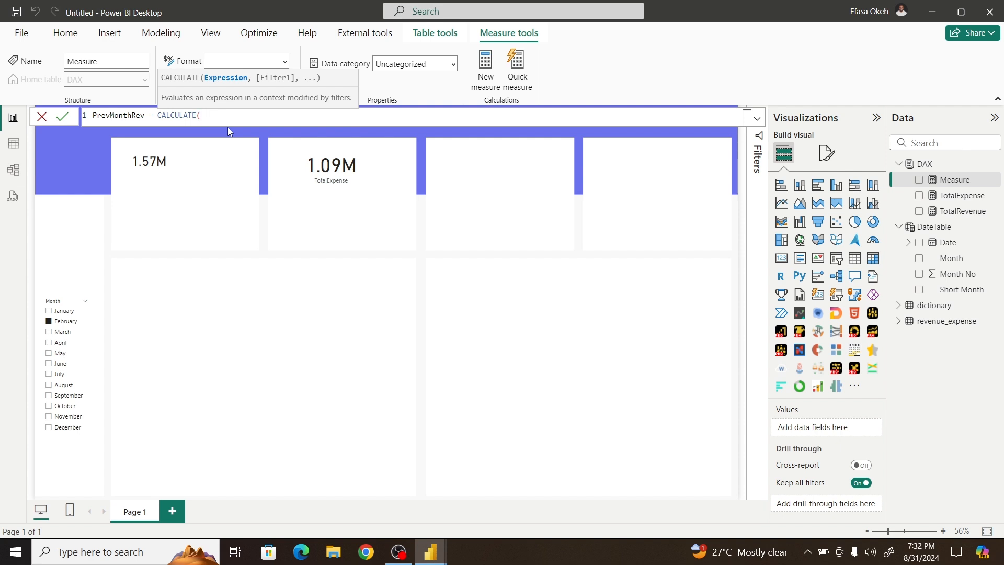
{"action": "type", "text": "Tot"}
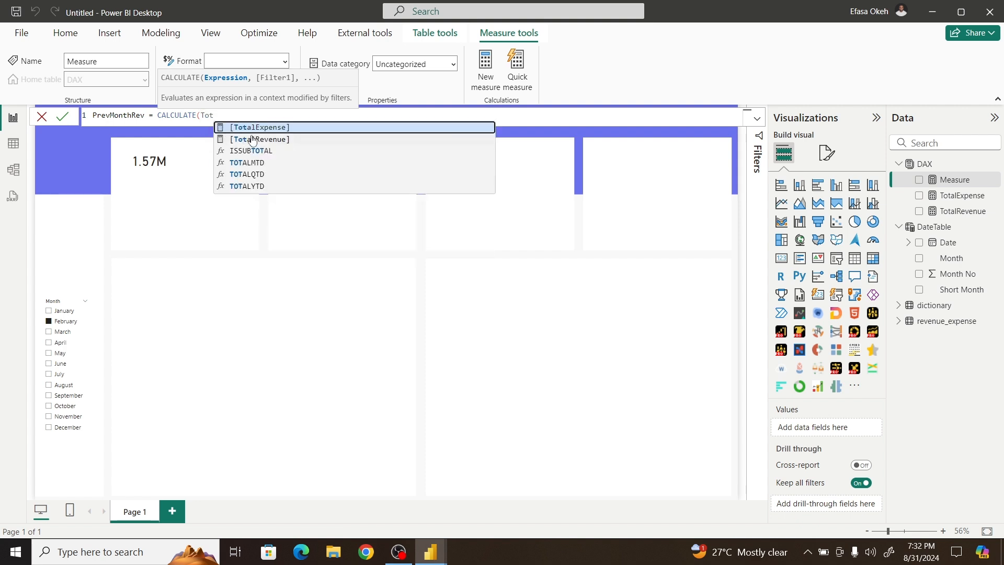
{"action": "left_click", "coordinate": [252, 139]}
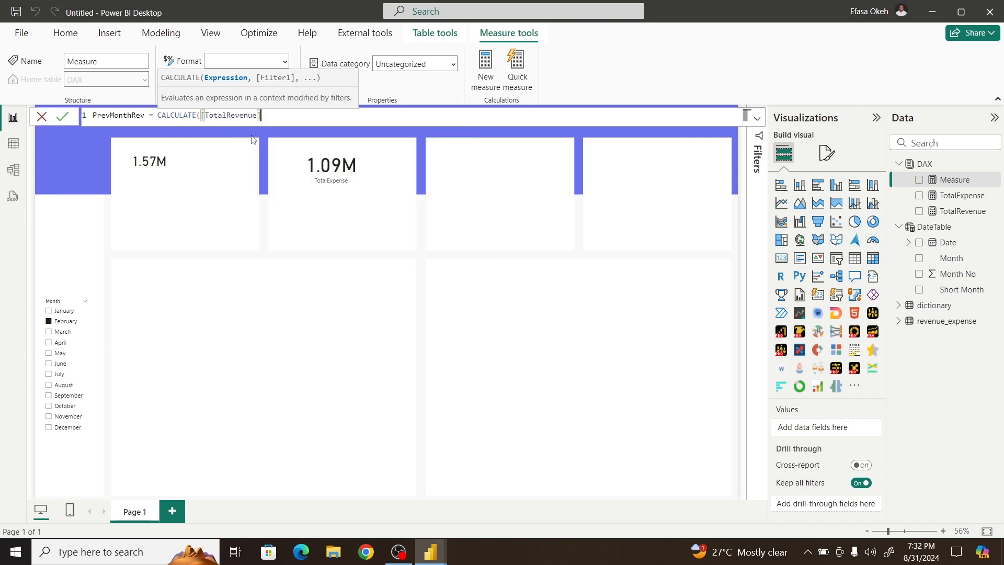
{"action": "type", "text": ","}
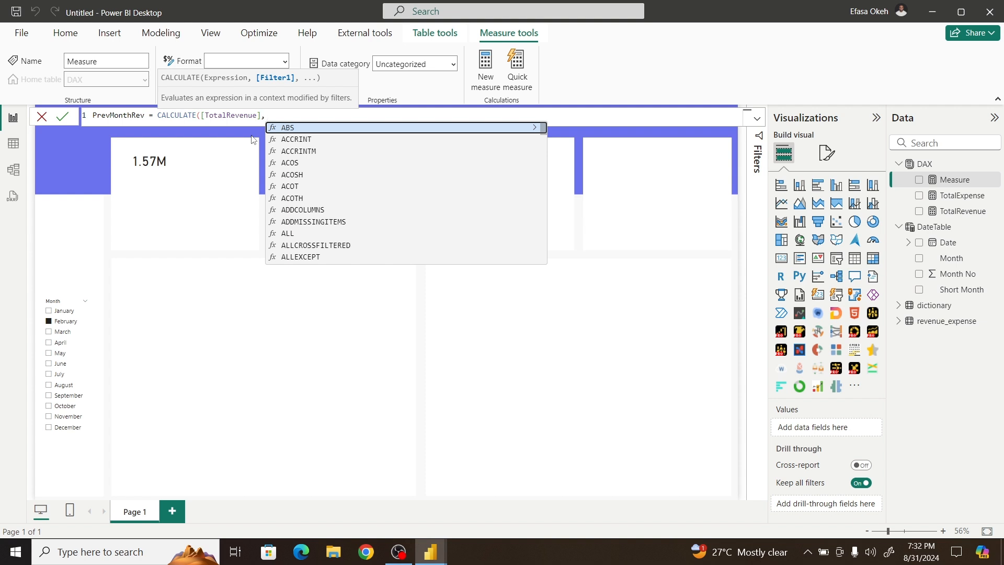
Step: Complete the PrevMonthRev formula with the filter DATEADD(DateTable[Date],-1,MONTH), close both parentheses and commit the measure
{"action": "type", "text": "date"}
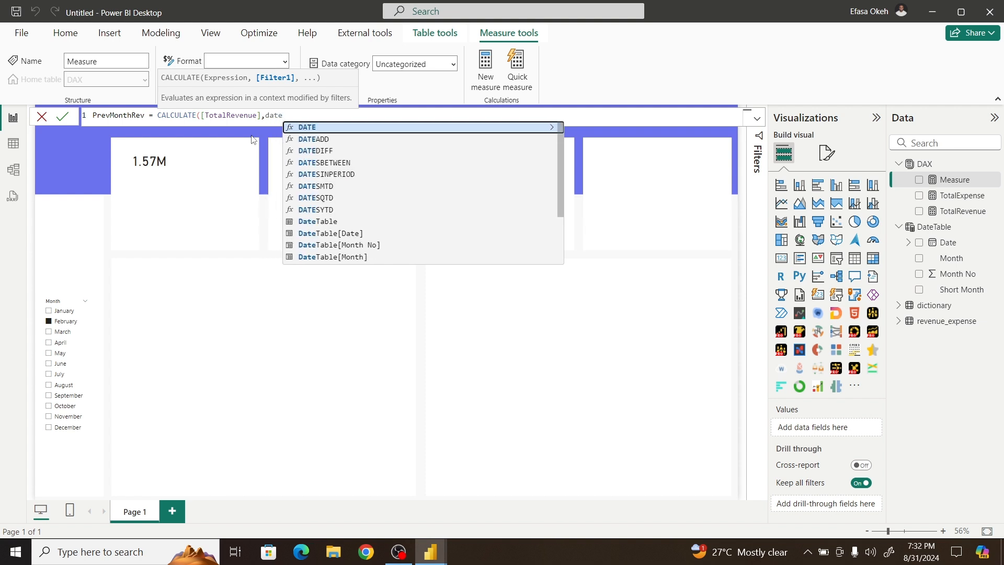
{"action": "left_click", "coordinate": [324, 141]}
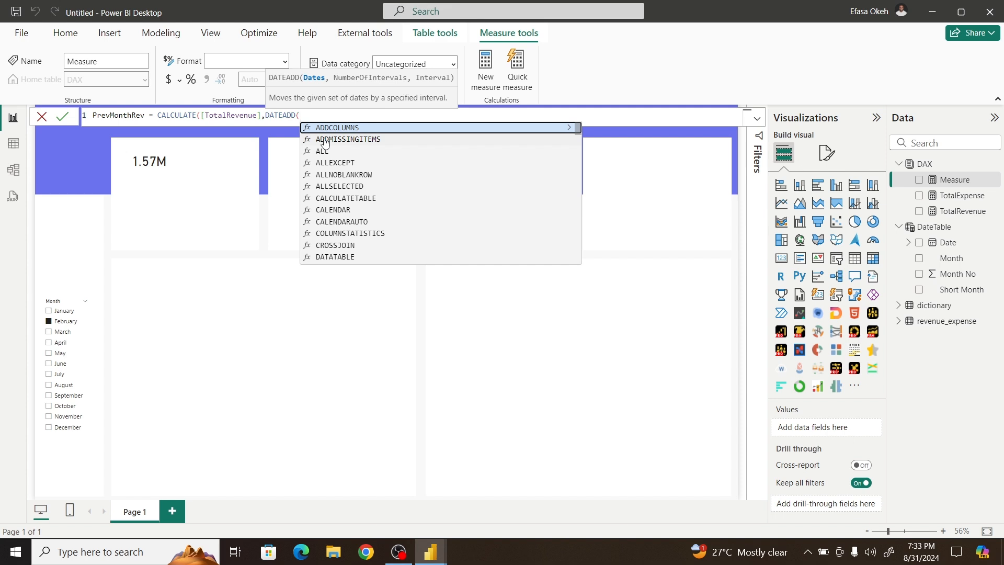
{"action": "type", "text": "date"}
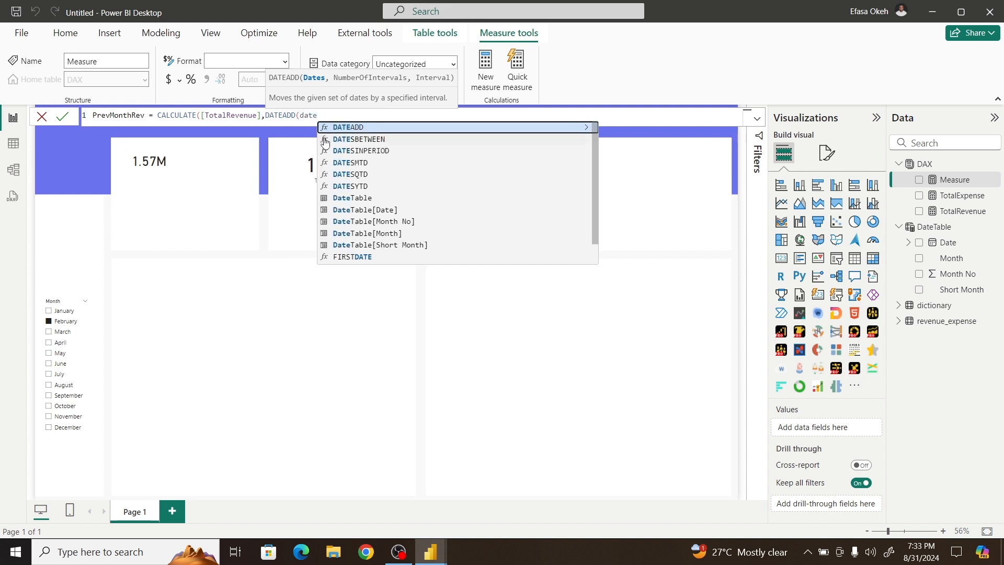
{"action": "left_click", "coordinate": [375, 212]}
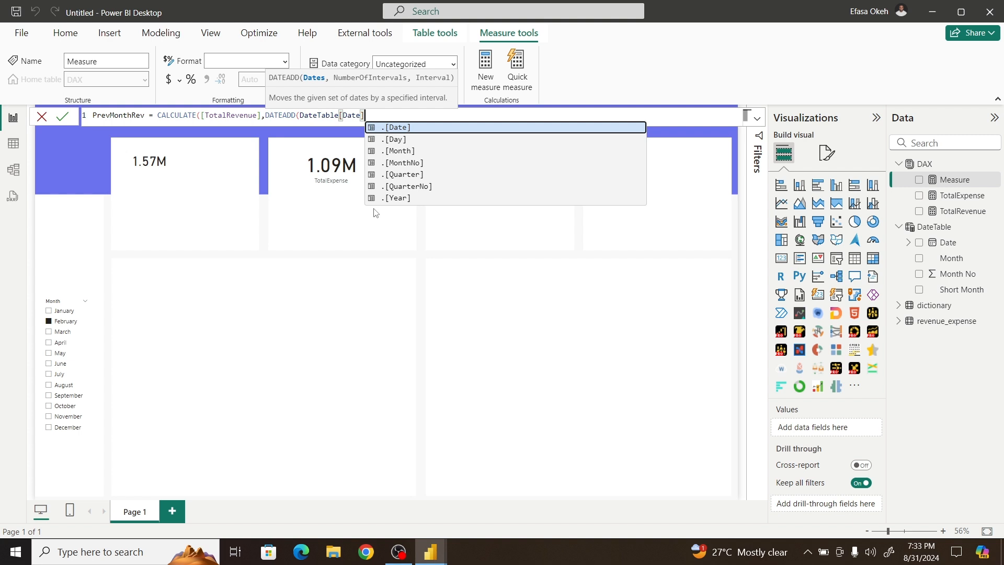
{"action": "type", "text": ","}
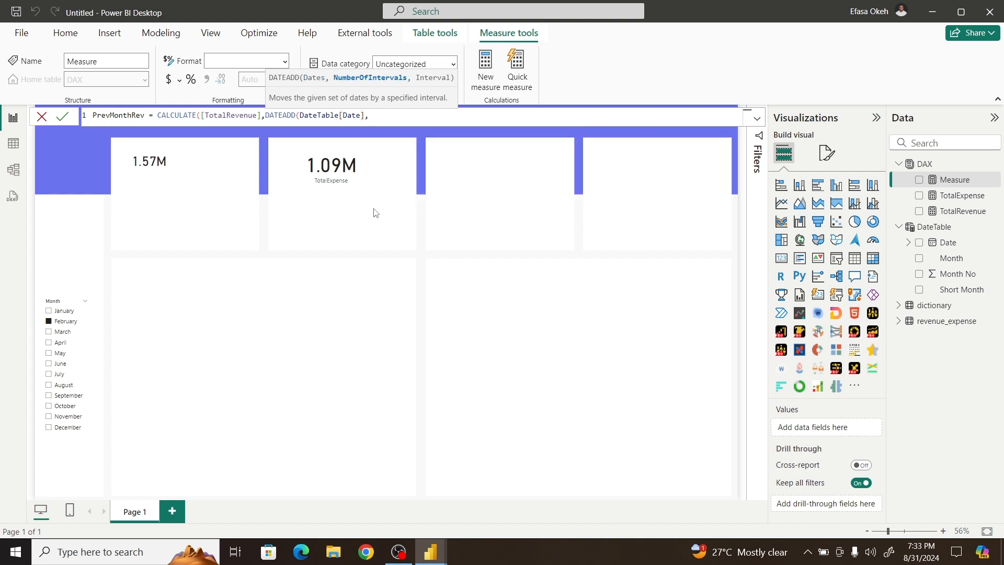
{"action": "type", "text": "-1,"}
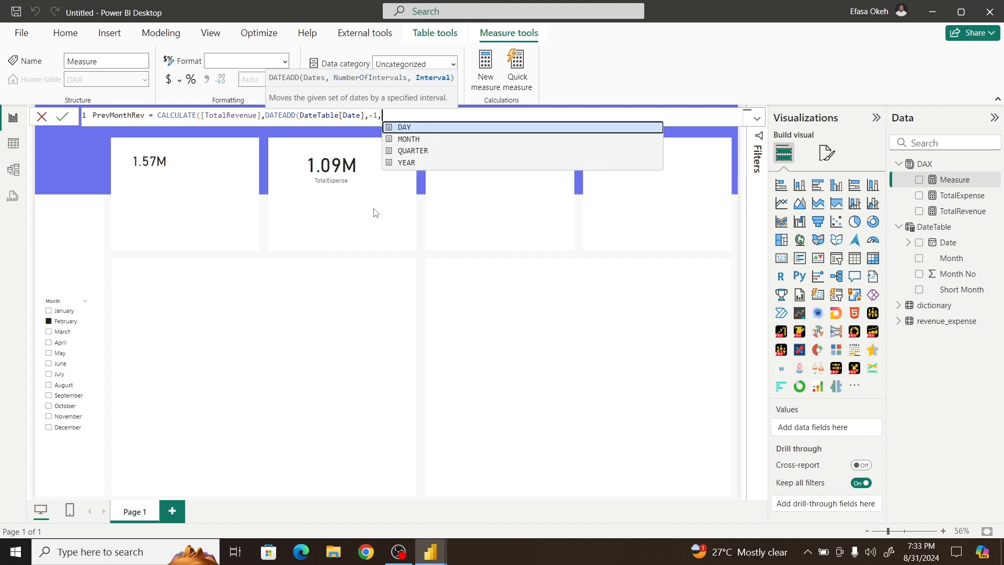
{"action": "left_click", "coordinate": [427, 141]}
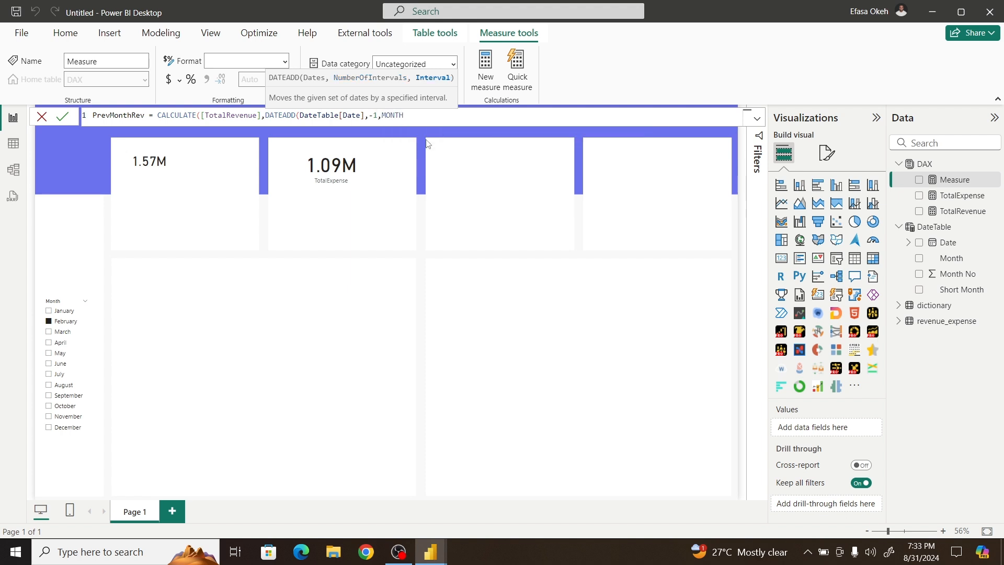
{"action": "type", "text": ")"}
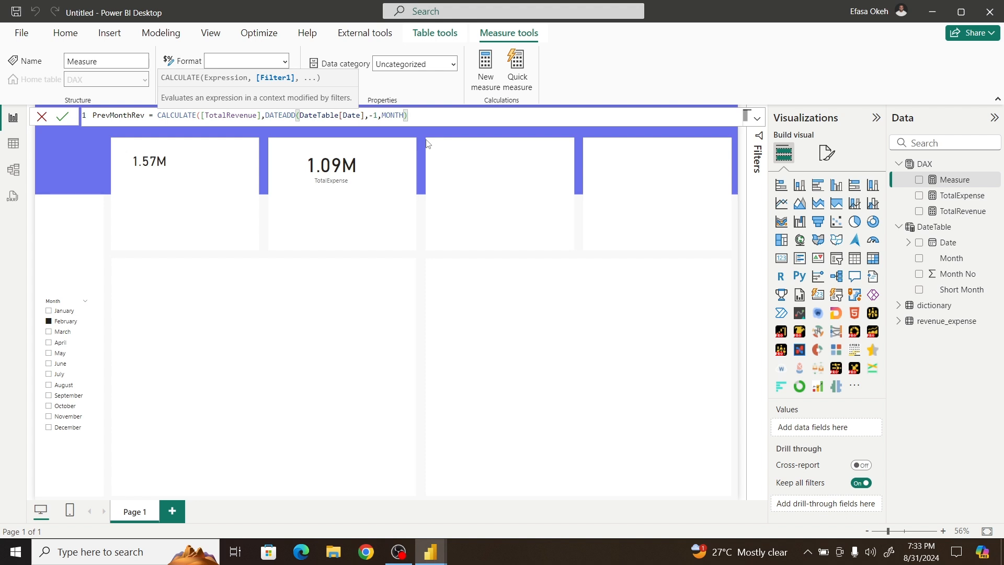
{"action": "type", "text": ")"}
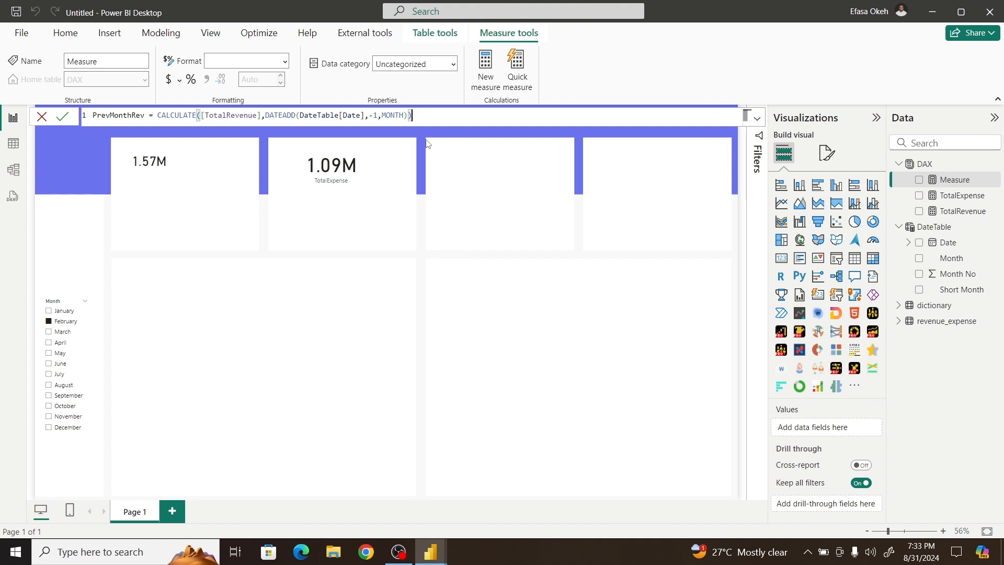
{"action": "left_click", "coordinate": [64, 118]}
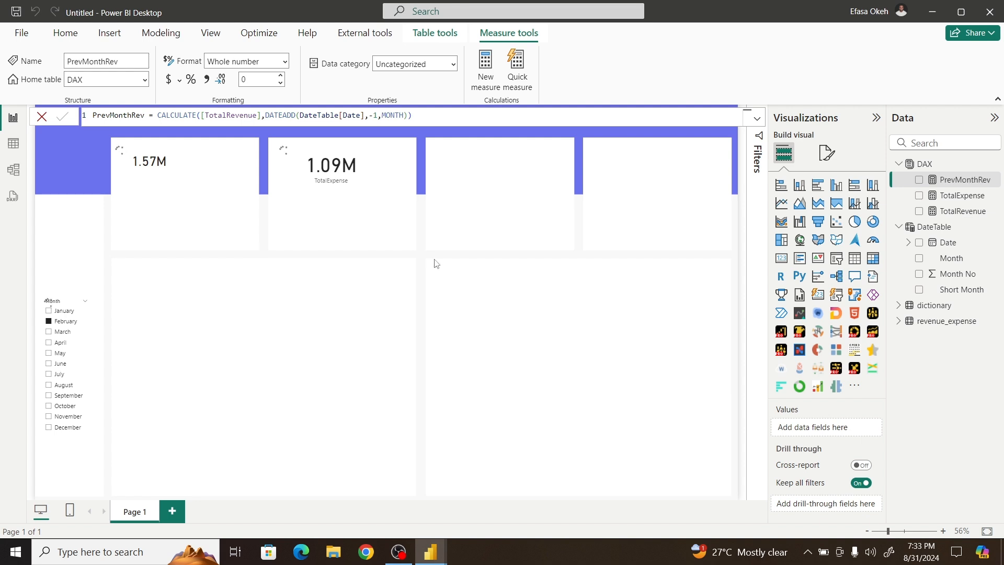
Step: Add a small card visual inside the third KPI box and show the PrevMonthRev measure in it
{"action": "left_click", "coordinate": [781, 258]}
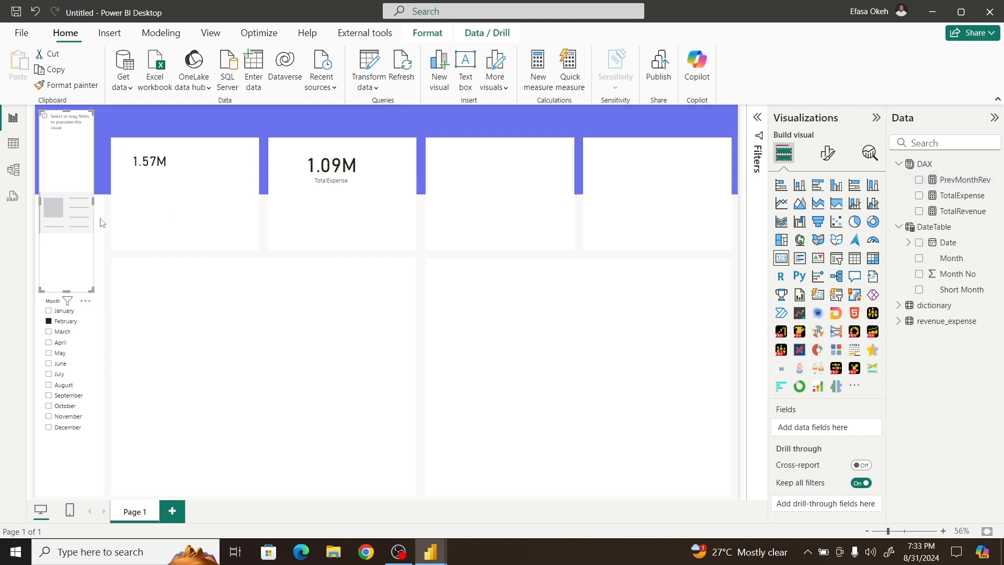
{"action": "left_click_drag", "start_coordinate": [67, 289], "coordinate": [518, 212]}
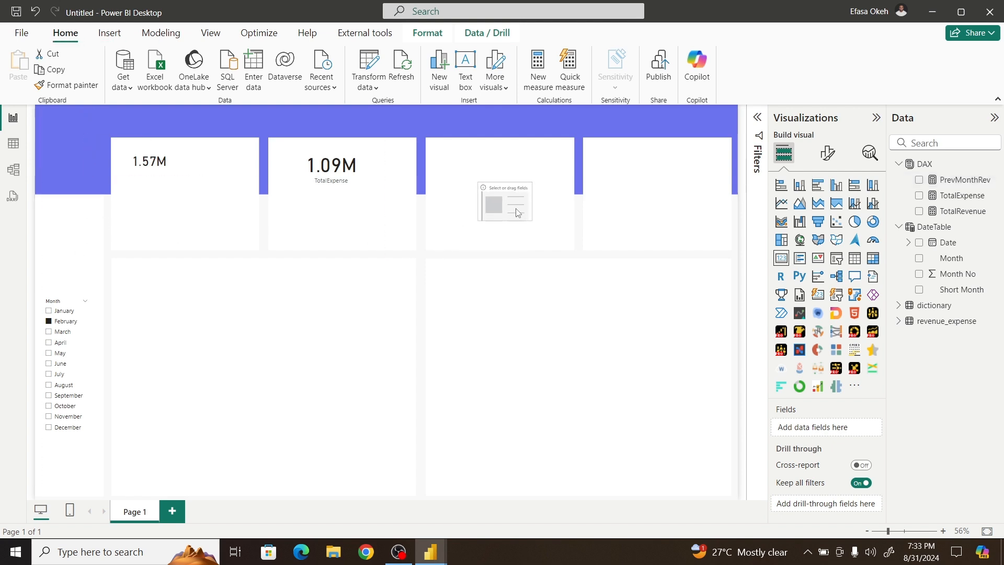
{"action": "left_click", "coordinate": [919, 181]}
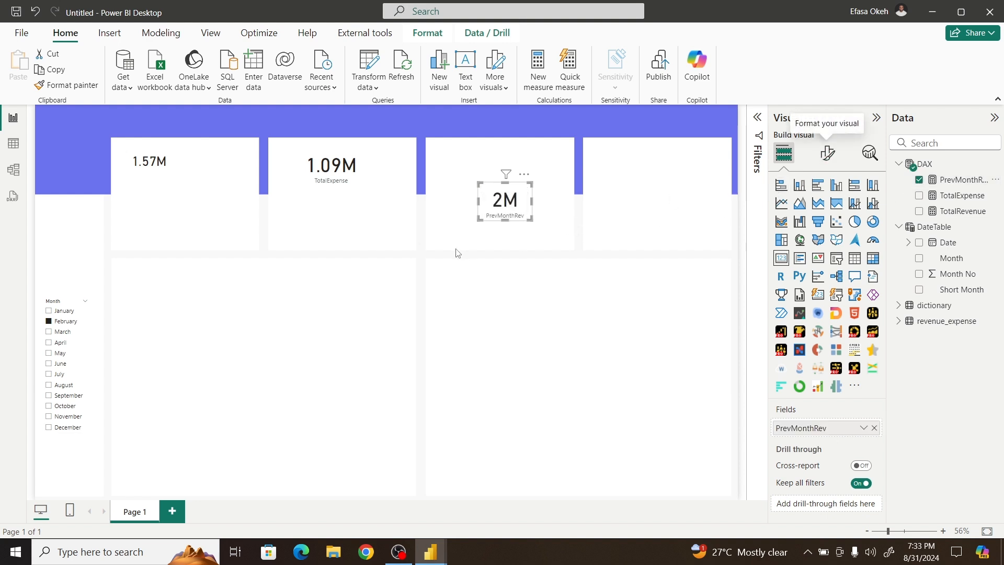
Step: Copy the TotalRevenue card's formatting onto the PrevMonthRev card with the format painter
{"action": "left_click", "coordinate": [149, 170]}
{"action": "left_click", "coordinate": [68, 84]}
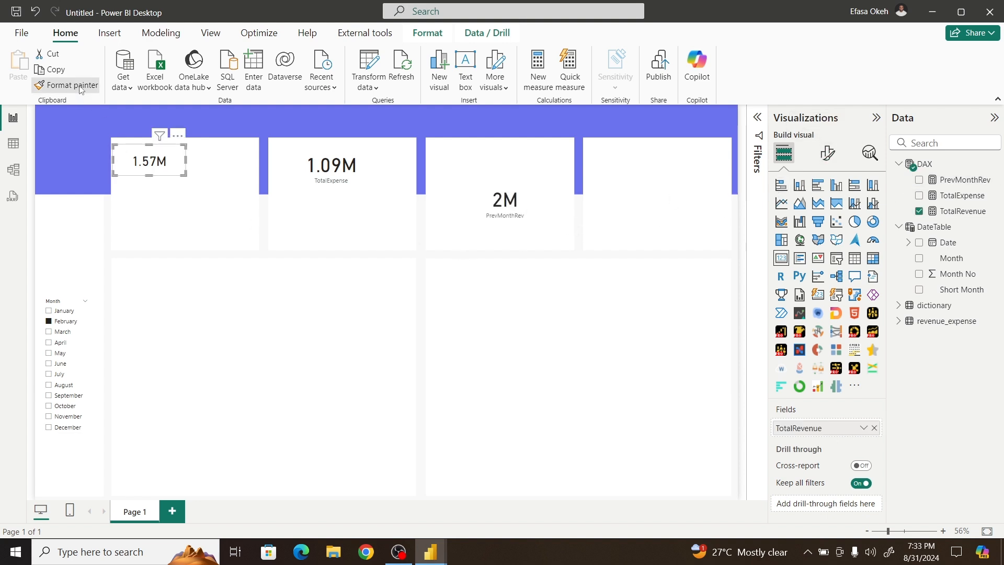
{"action": "left_click", "coordinate": [518, 198]}
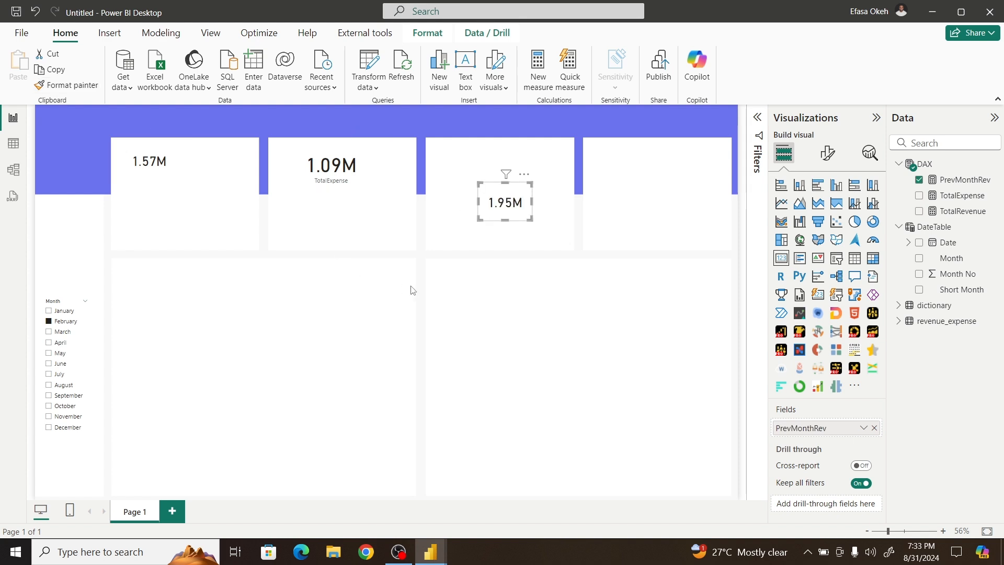
{"action": "left_click", "coordinate": [508, 214]}
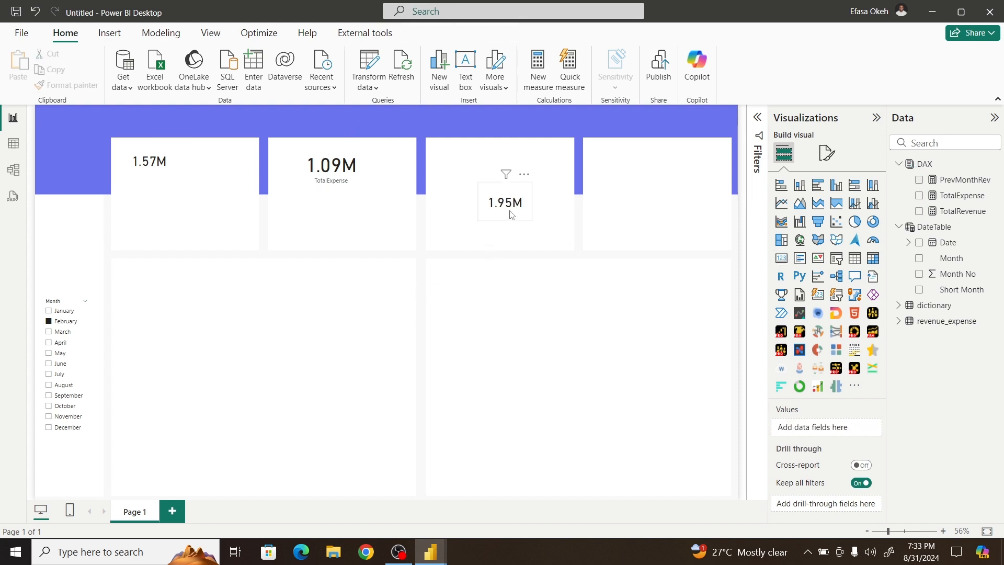
Step: Set the callout value font size of the PrevMonthRev card to 18
{"action": "left_click", "coordinate": [502, 212]}
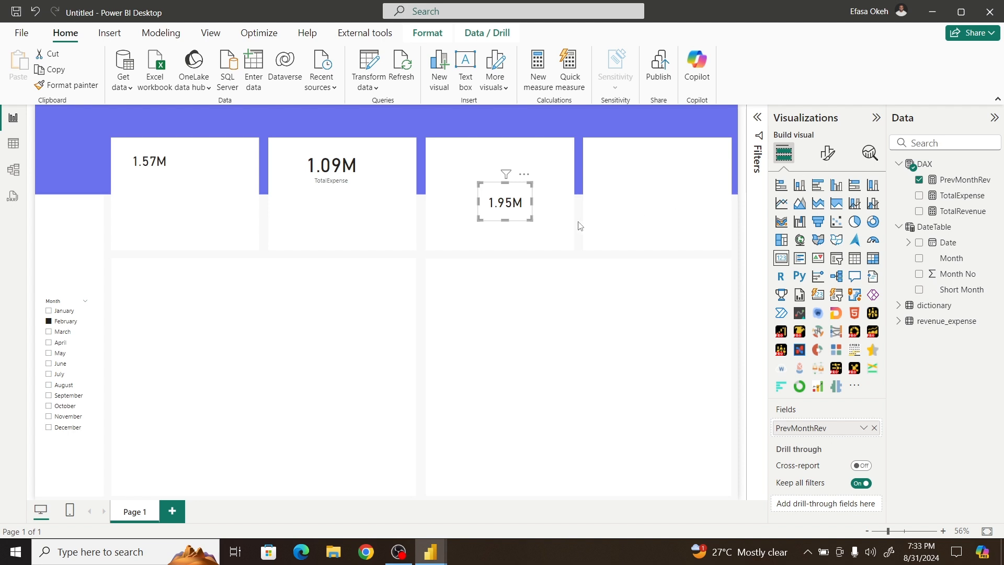
{"action": "left_click", "coordinate": [832, 160]}
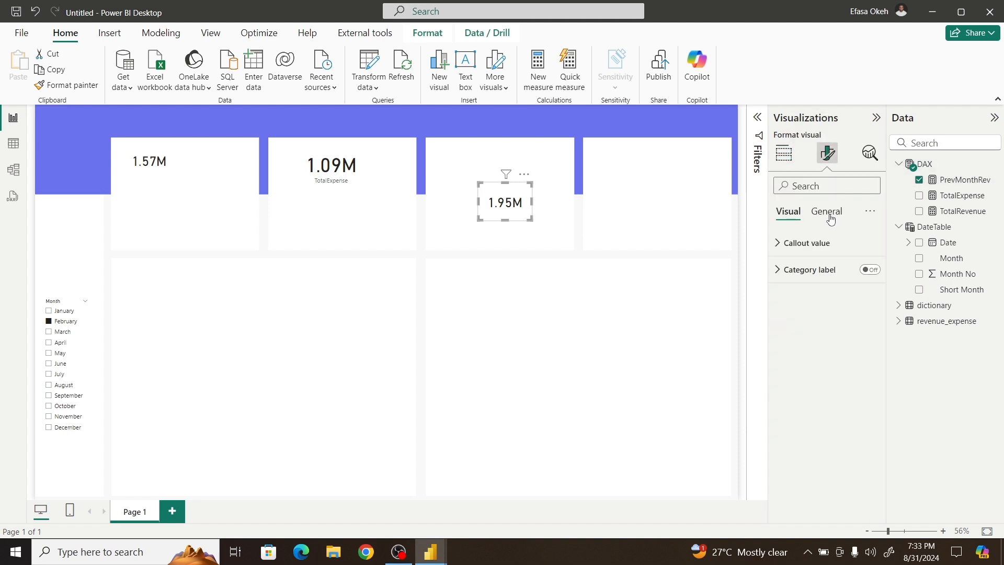
{"action": "left_click", "coordinate": [831, 243]}
{"action": "left_click", "coordinate": [851, 289]}
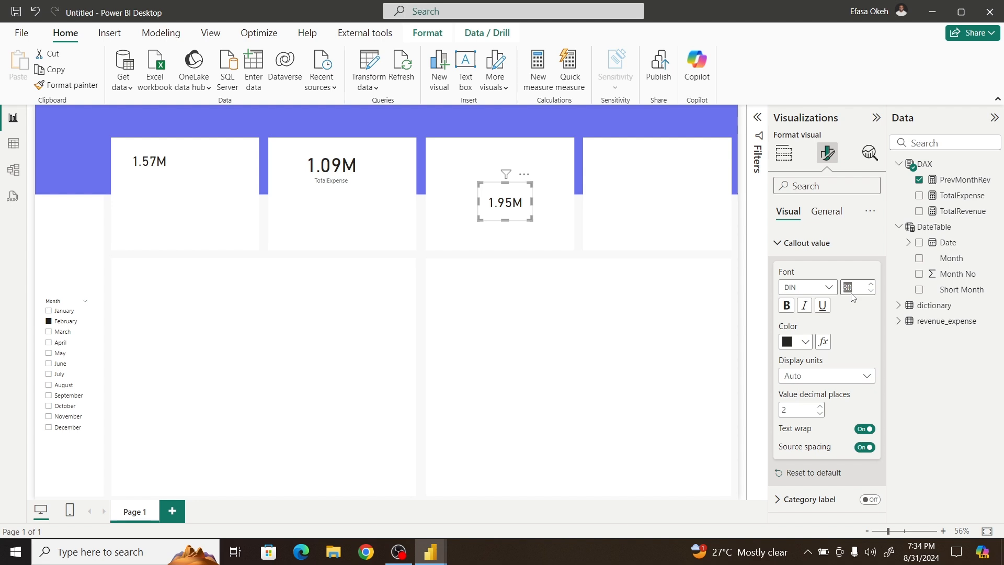
{"action": "type", "text": "18"}
Step: Shrink the PrevMonthRev card around its value and place it at the right side of the first KPI box, slightly below the TotalRevenue value
{"action": "left_click_drag", "start_coordinate": [531, 220], "coordinate": [521, 212]}
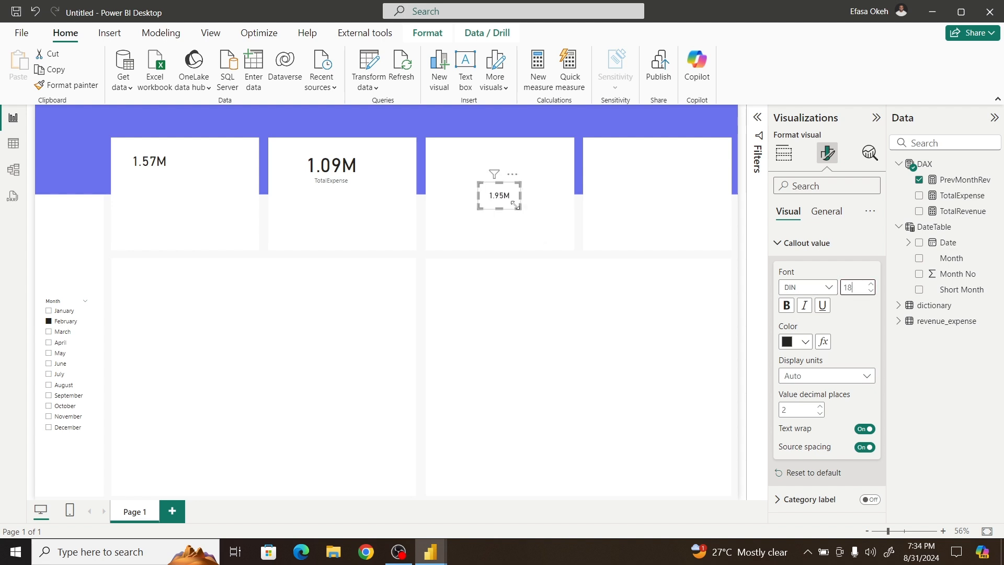
{"action": "left_click_drag", "start_coordinate": [512, 175], "coordinate": [249, 157]}
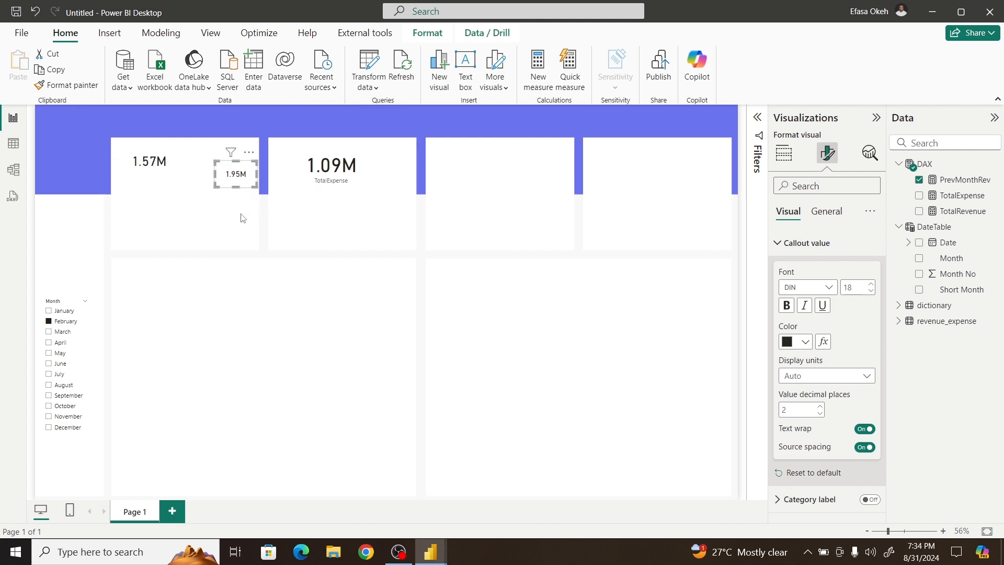
{"action": "left_click", "coordinate": [240, 217]}
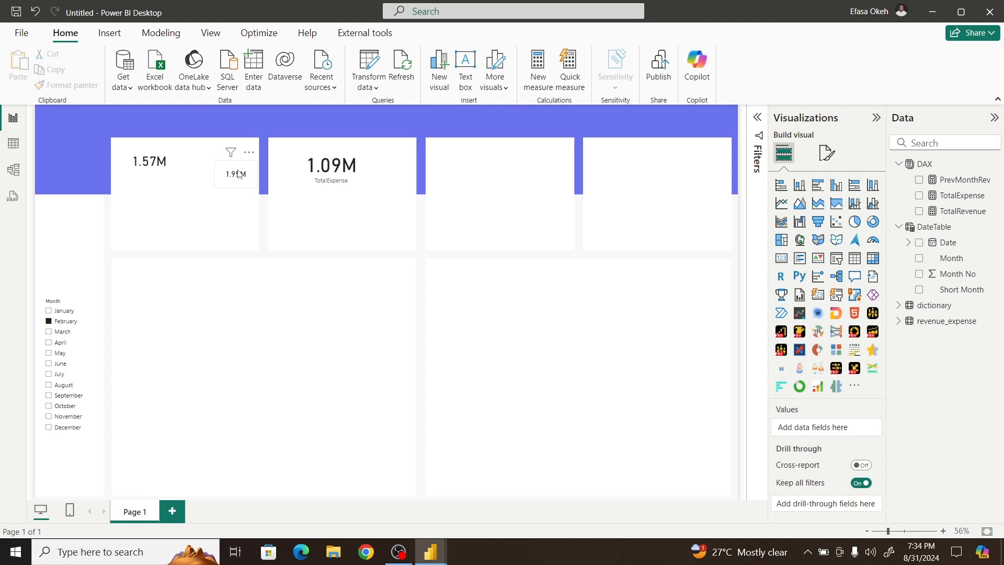
Step: Filter the page to January with the Month slicer and append + 0 to the end of the PrevMonthRev formula
{"action": "left_click", "coordinate": [63, 312]}
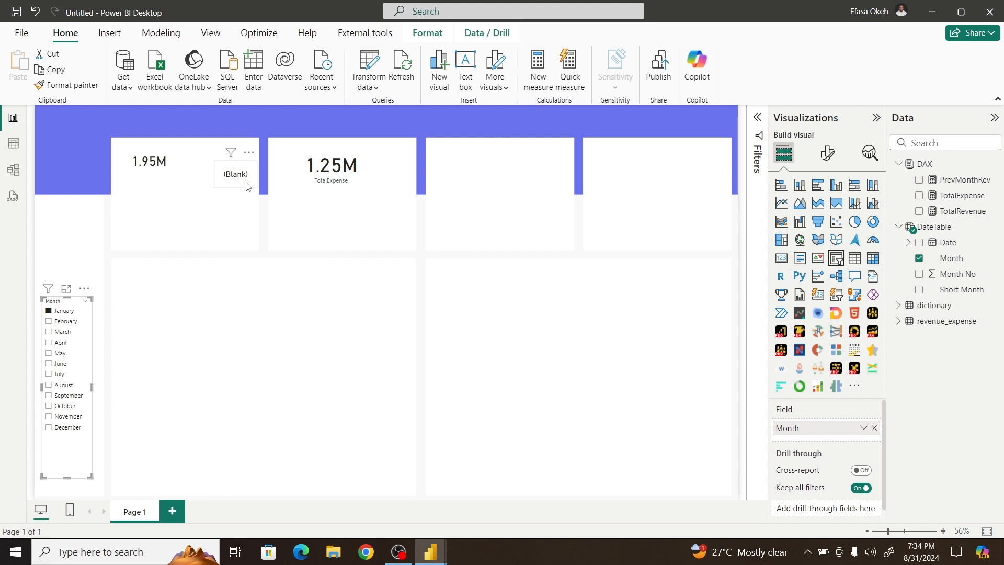
{"action": "left_click", "coordinate": [246, 186]}
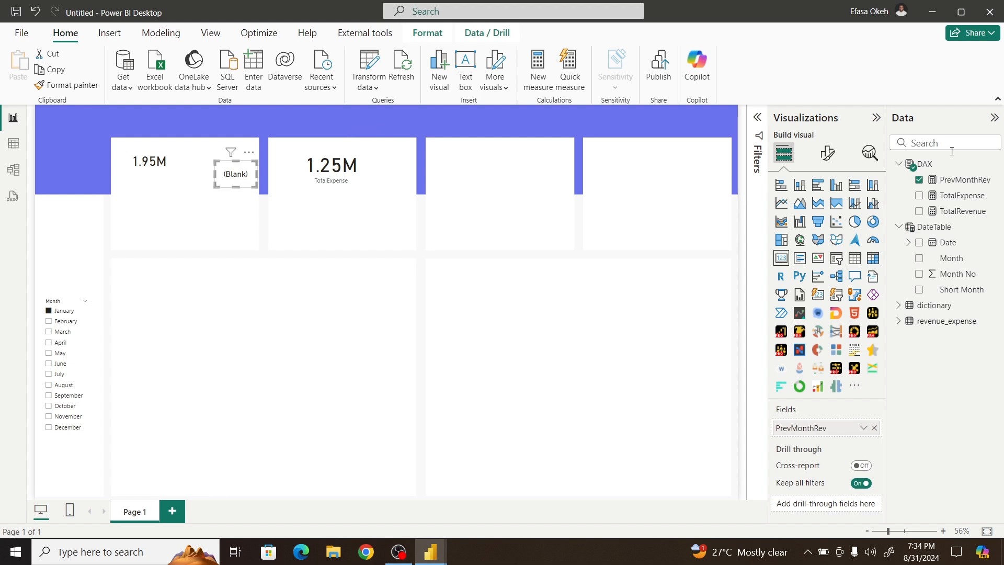
{"action": "left_click", "coordinate": [953, 180]}
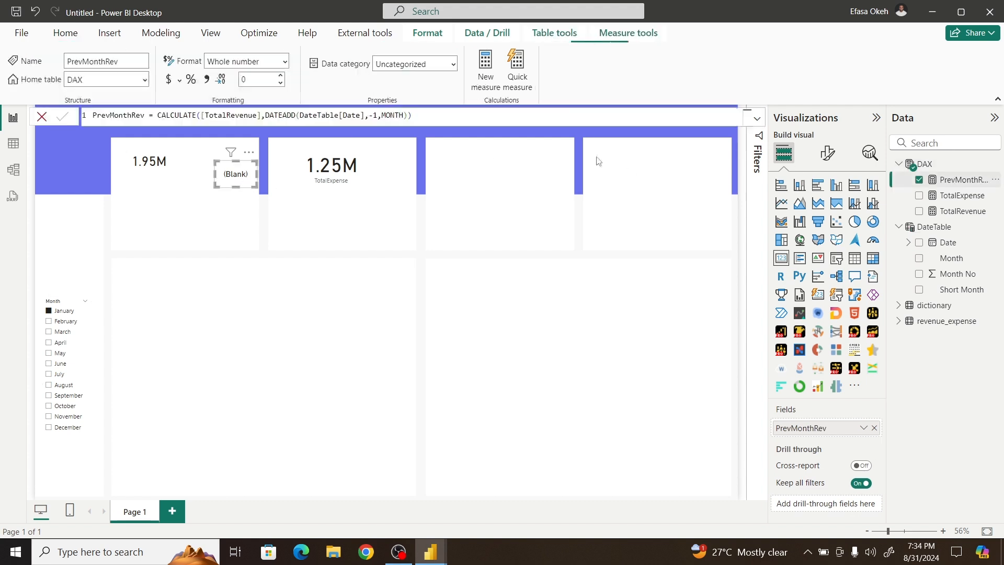
{"action": "left_click", "coordinate": [476, 113]}
{"action": "type", "text": "+ 0"}
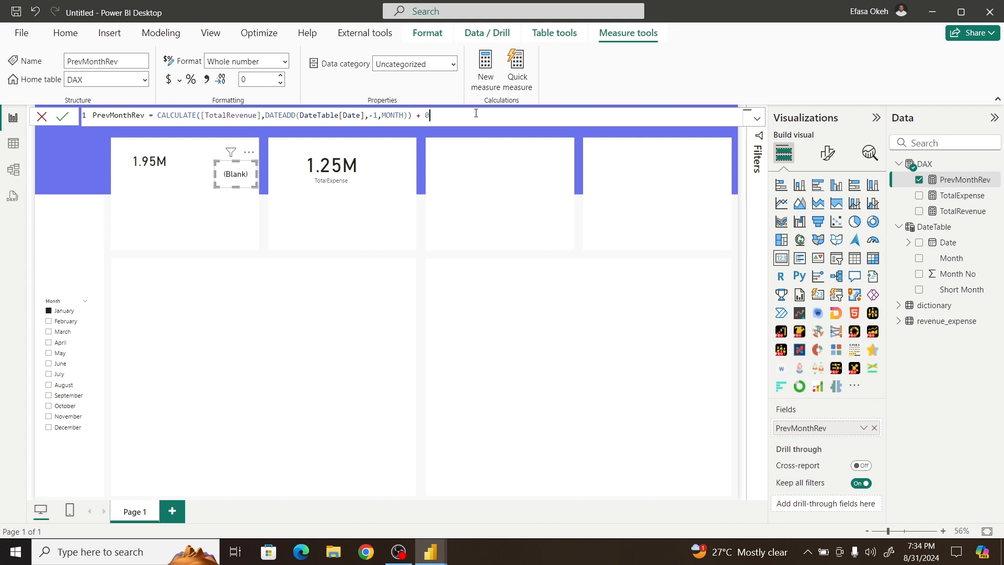
{"action": "key", "text": "Return"}
Step: Switch the Month slicer to February and deselect the slicer
{"action": "left_click", "coordinate": [49, 329]}
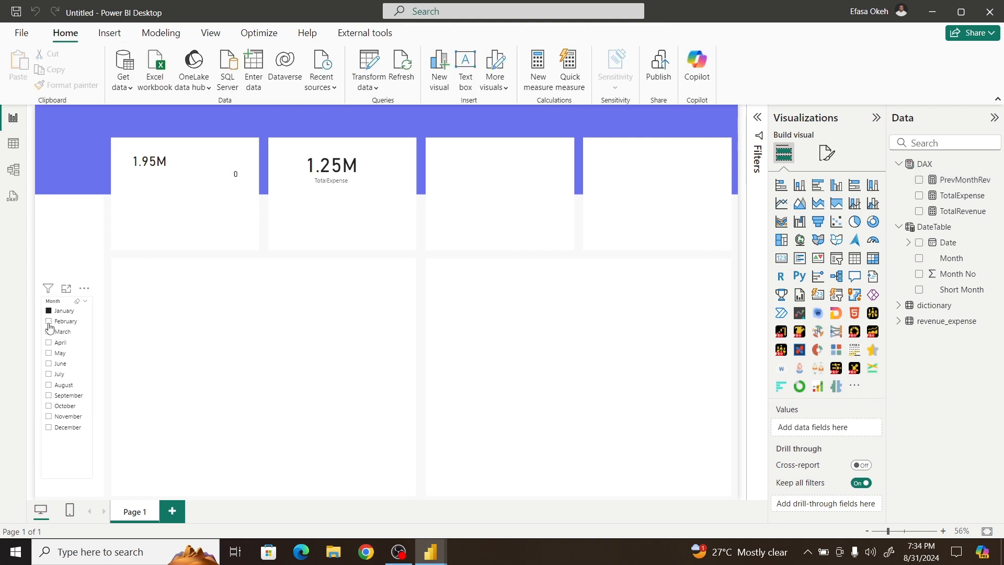
{"action": "left_click", "coordinate": [49, 325]}
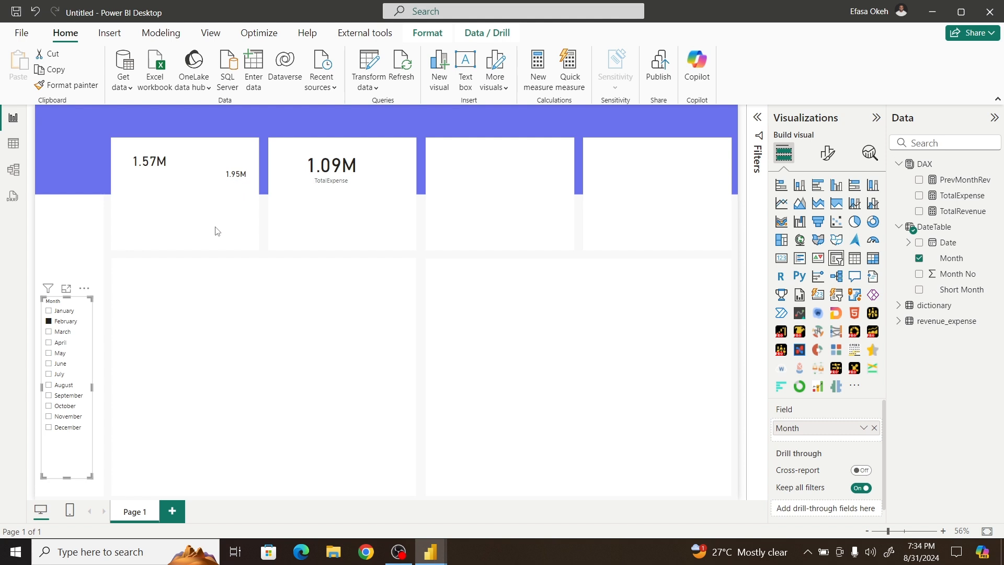
{"action": "key", "text": "Escape"}
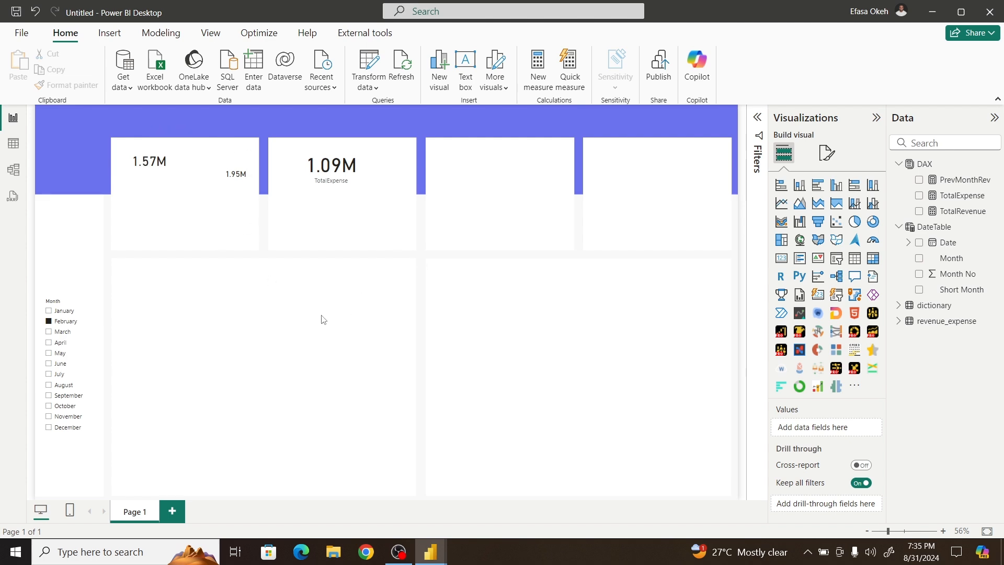
Step: Save the report to the Downloads folder on this device as a Power BI file named Finance Report
{"action": "left_click", "coordinate": [22, 33]}
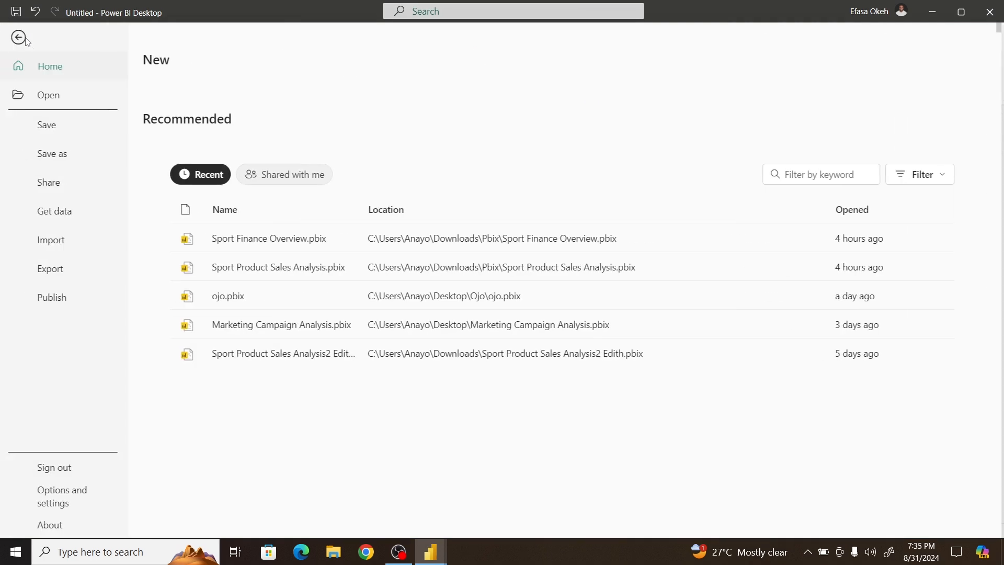
{"action": "left_click", "coordinate": [72, 158]}
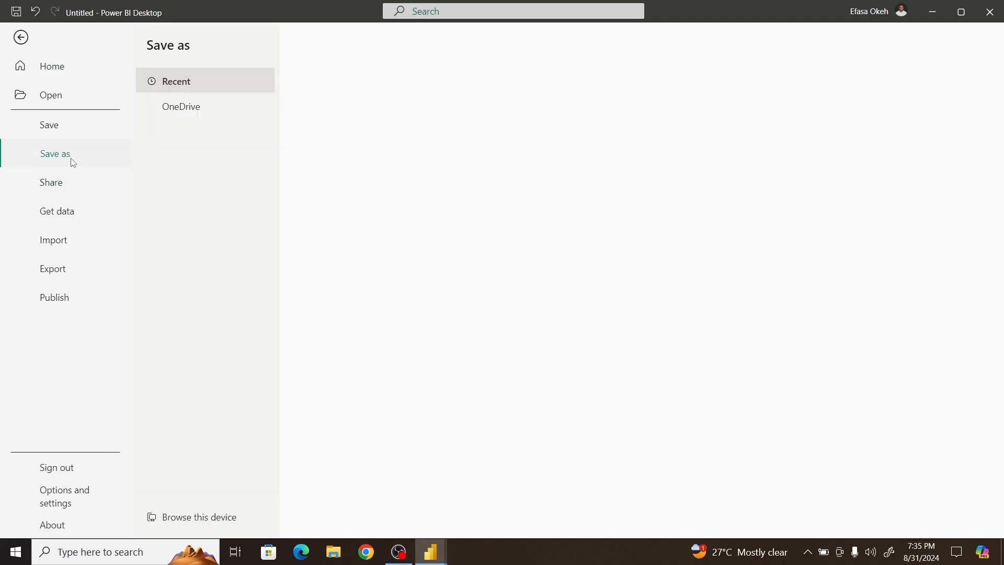
{"action": "left_click", "coordinate": [187, 522]}
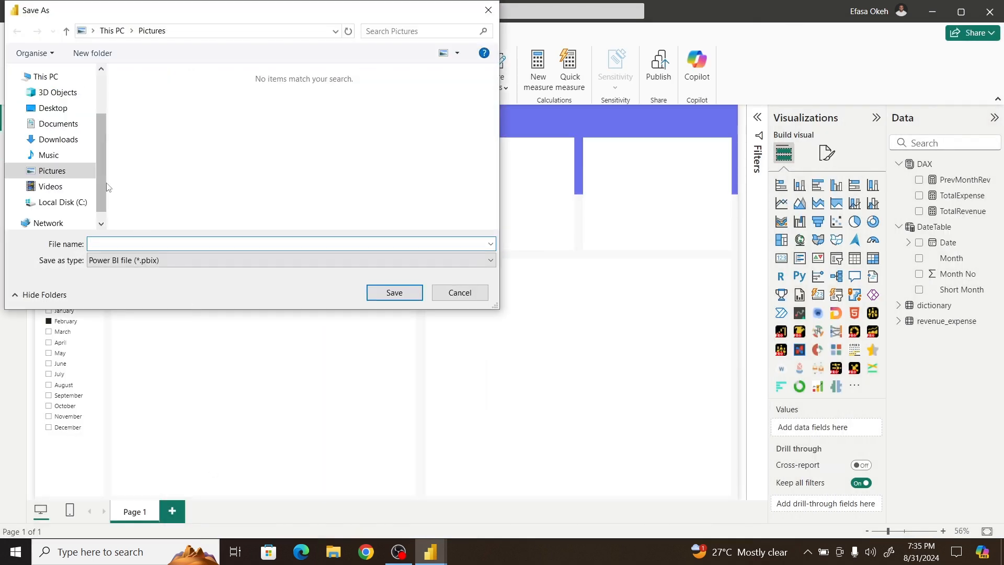
{"action": "left_click", "coordinate": [57, 139]}
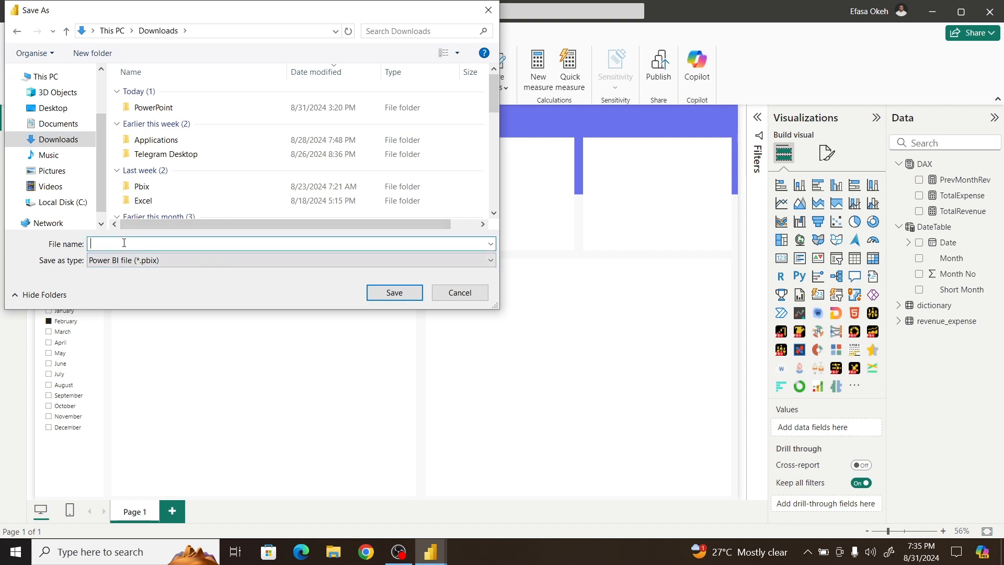
{"action": "type", "text": "/f"}
{"action": "key", "text": "BackSpace"}
{"action": "type", "text": "Finance Report"}
{"action": "left_click", "coordinate": [393, 292]}
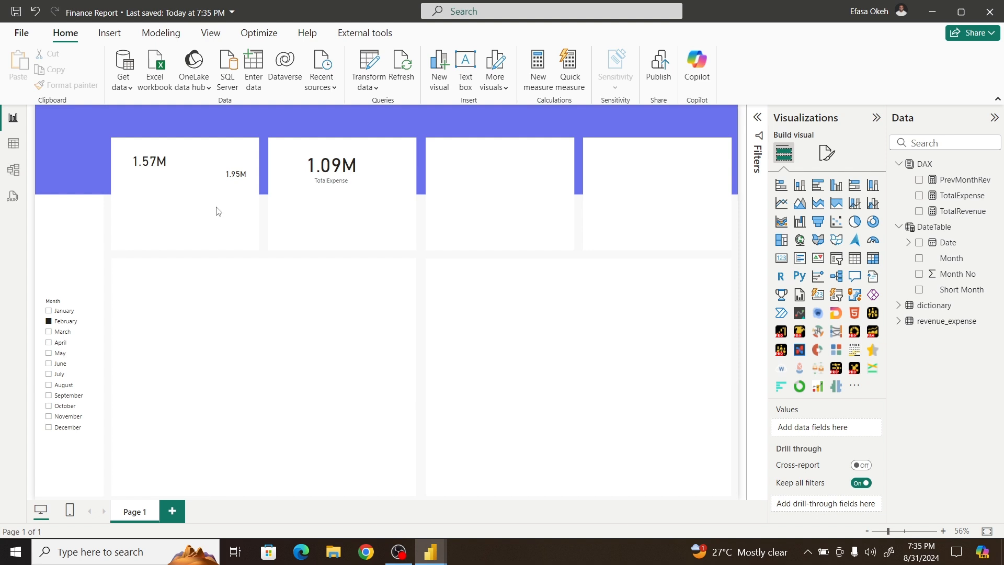
Step: Create a measure in the DAX table with the formula MoMRev = [TotalRevenue] - [PrevMonthRev]
{"action": "left_click", "coordinate": [937, 165]}
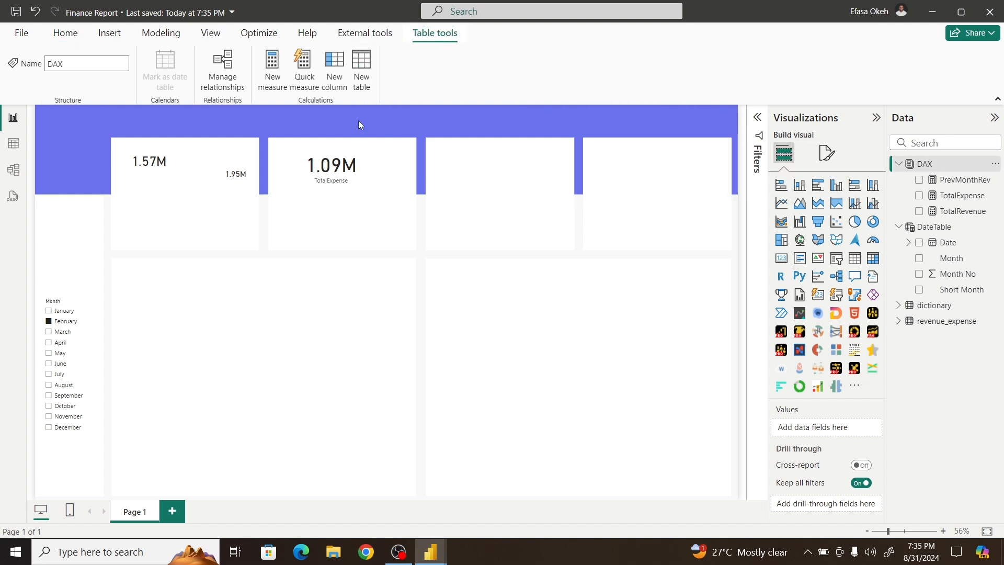
{"action": "left_click", "coordinate": [272, 59]}
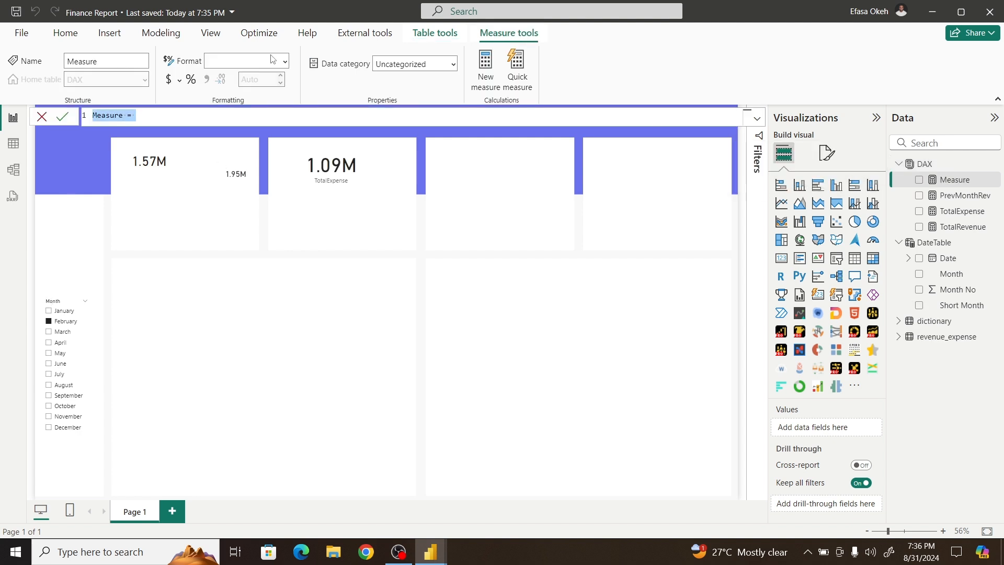
{"action": "type", "text": "Mo"}
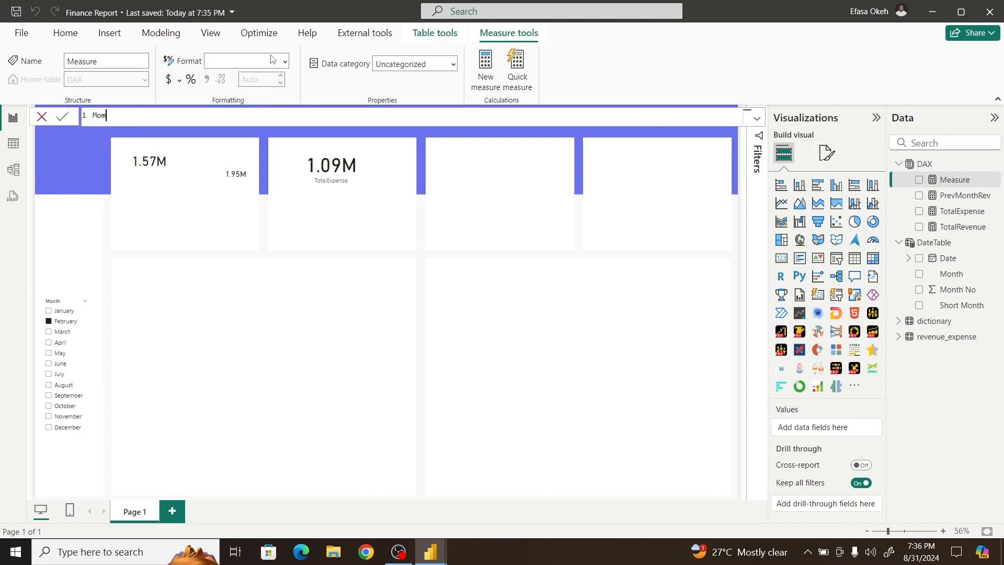
{"action": "type", "text": "MRev = Tota"}
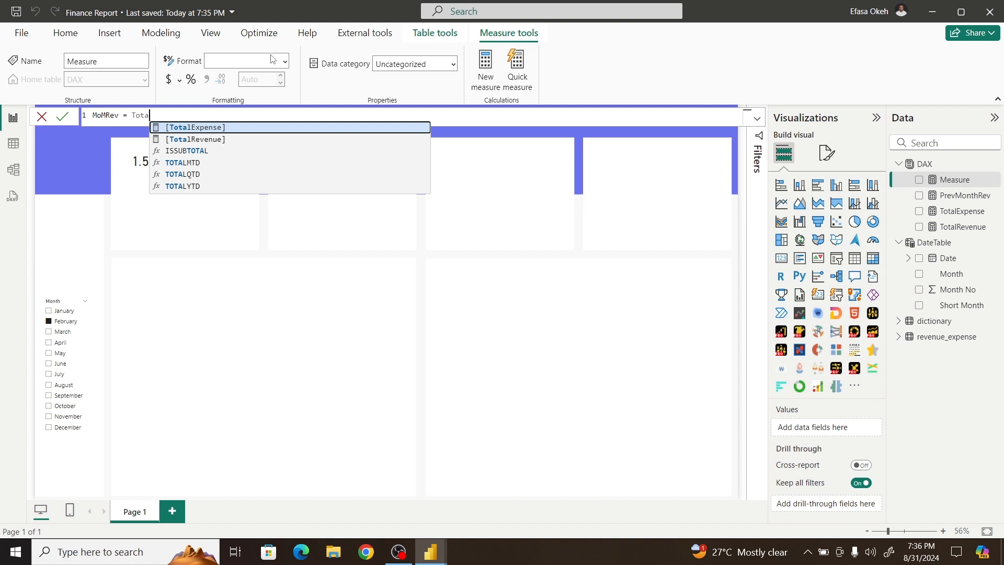
{"action": "left_click", "coordinate": [181, 139]}
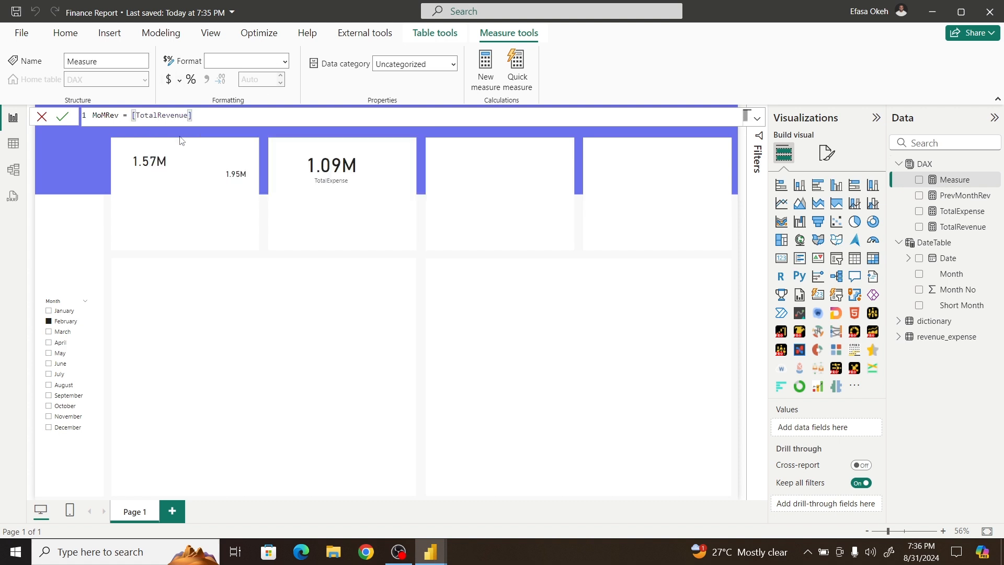
{"action": "type", "text": "- Pre"}
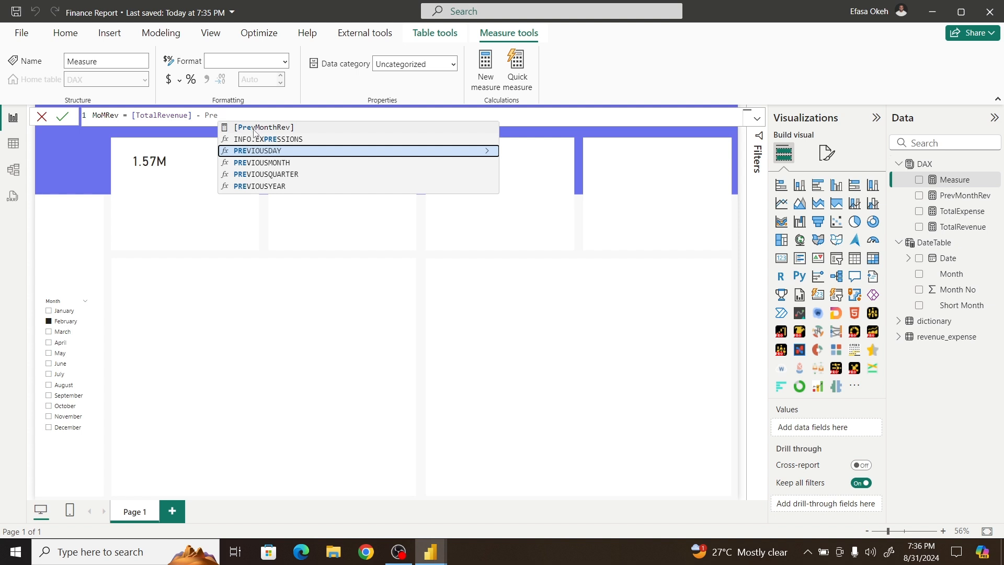
{"action": "left_click", "coordinate": [256, 128]}
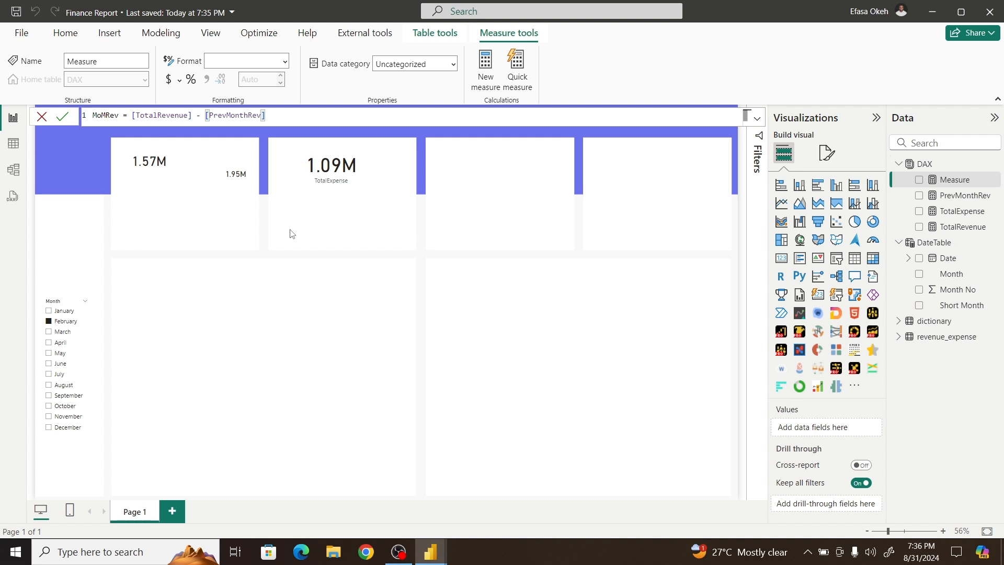
{"action": "key", "text": "Return"}
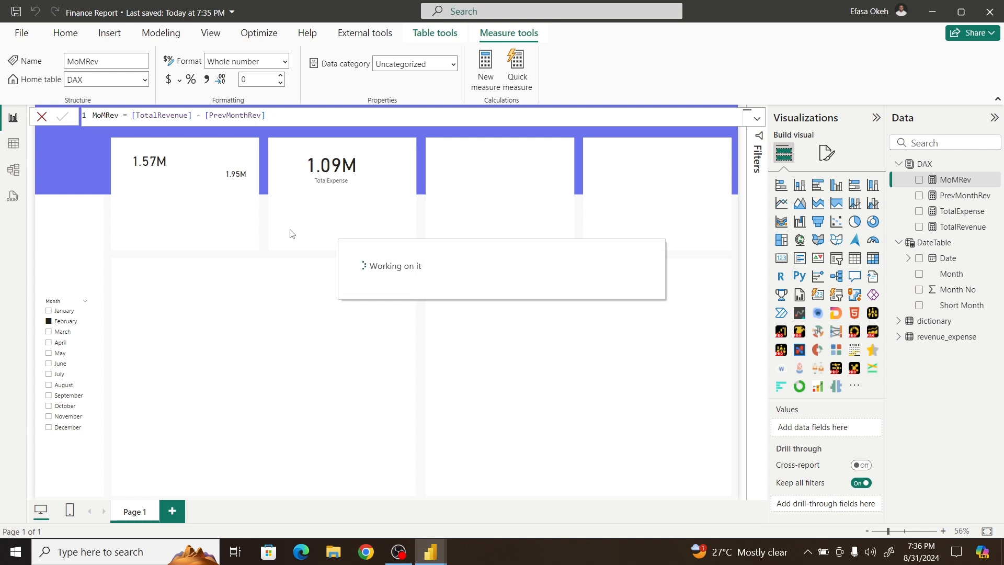
{"action": "left_click", "coordinate": [292, 234]}
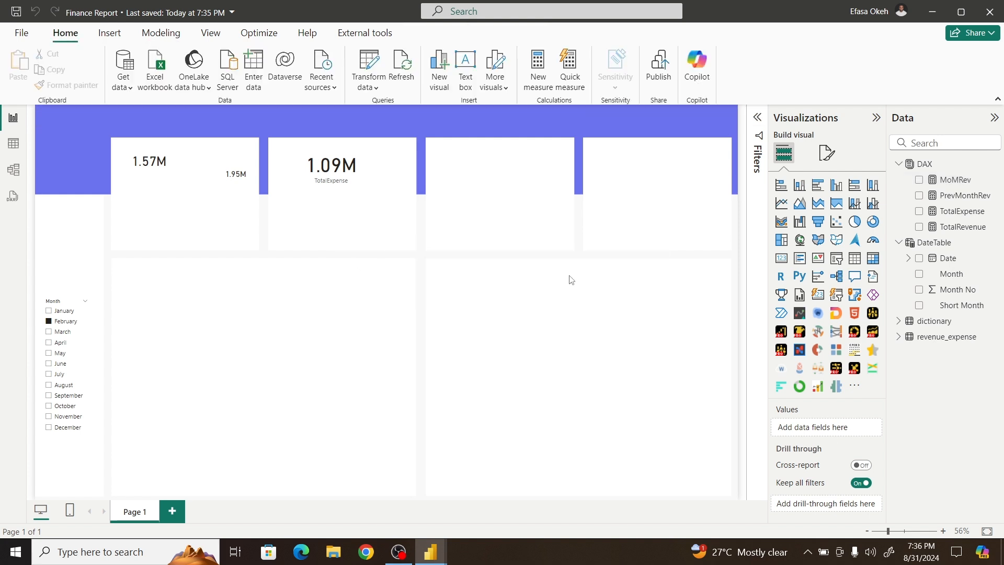
Step: Add a card showing the MoMRev measure and shrink it to a small box just below the TotalExpense value
{"action": "left_click", "coordinate": [787, 262]}
{"action": "left_click_drag", "start_coordinate": [87, 211], "coordinate": [316, 332]}
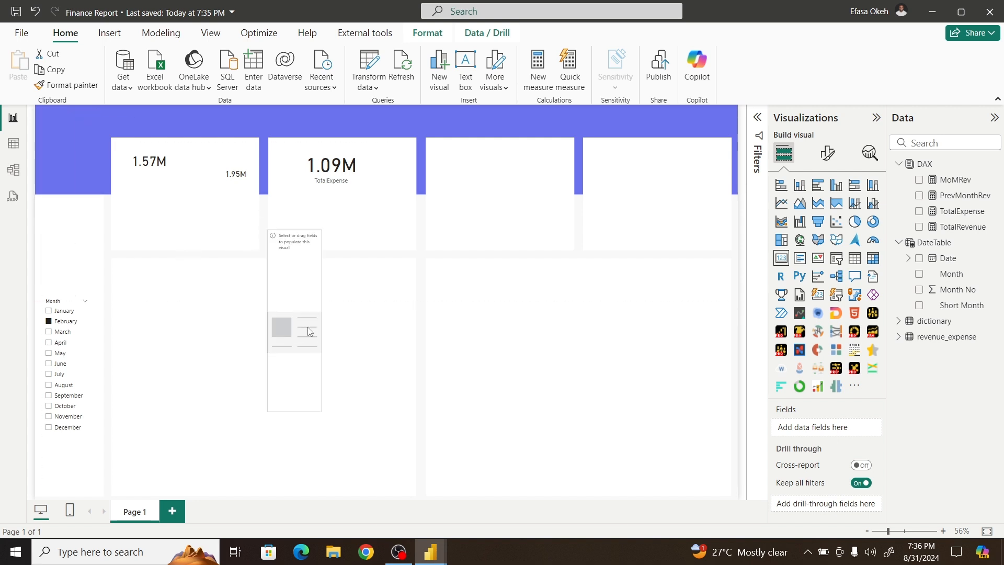
{"action": "left_click_drag", "start_coordinate": [300, 411], "coordinate": [370, 286]}
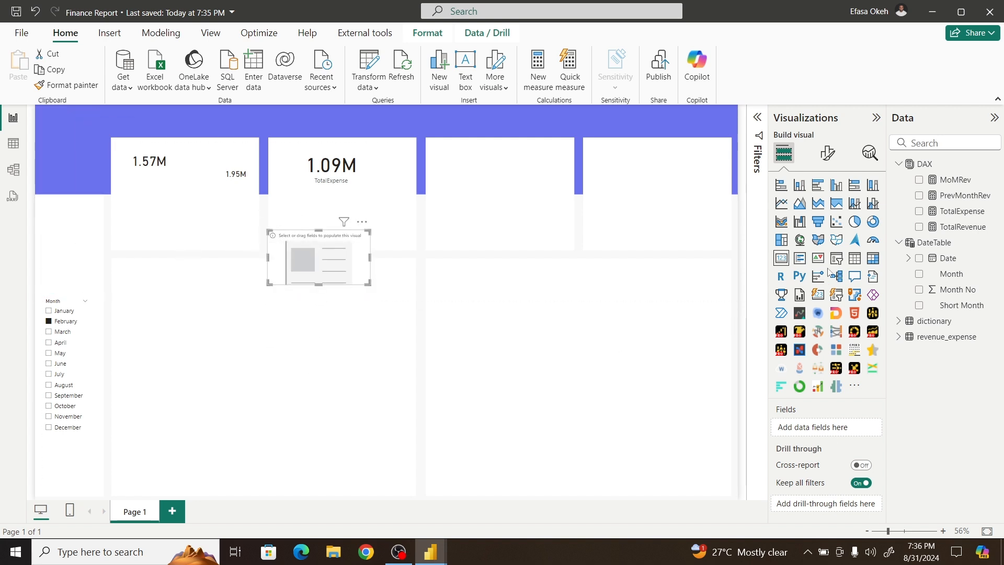
{"action": "left_click", "coordinate": [920, 180]}
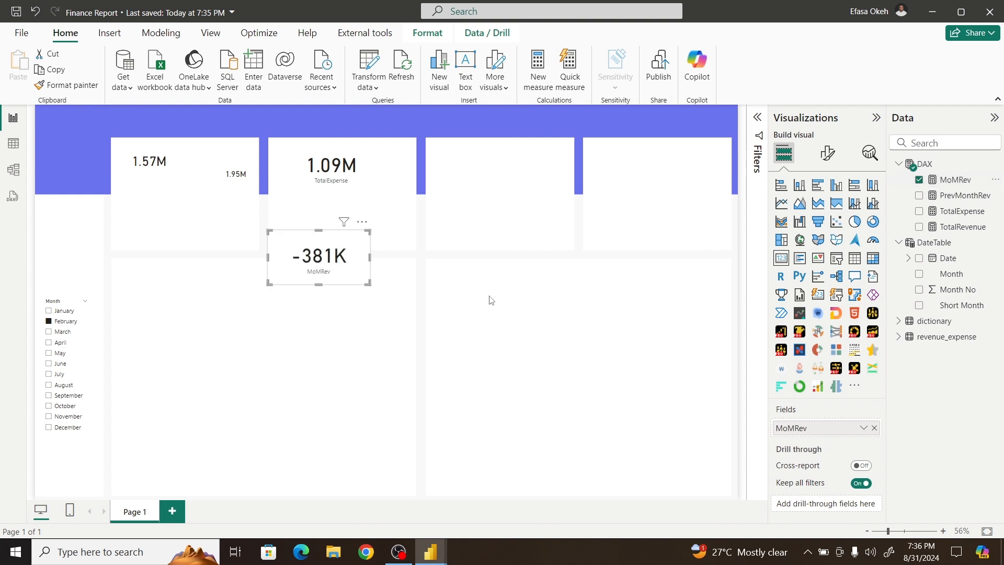
Step: Move the MoMRev card into the empty area below the first KPI box and remove it from the page
{"action": "left_click_drag", "start_coordinate": [333, 245], "coordinate": [204, 237]}
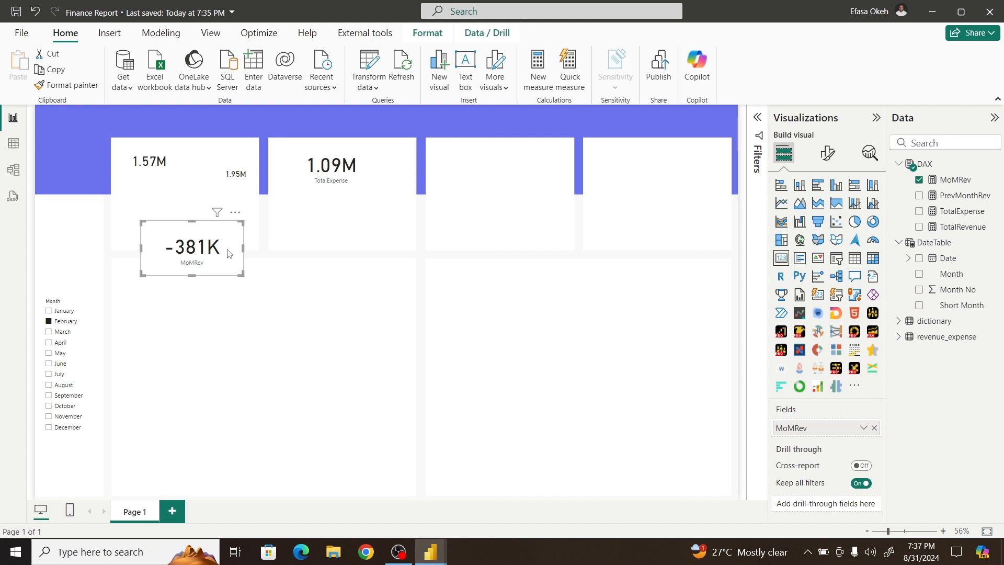
{"action": "left_click_drag", "start_coordinate": [227, 221], "coordinate": [317, 283]}
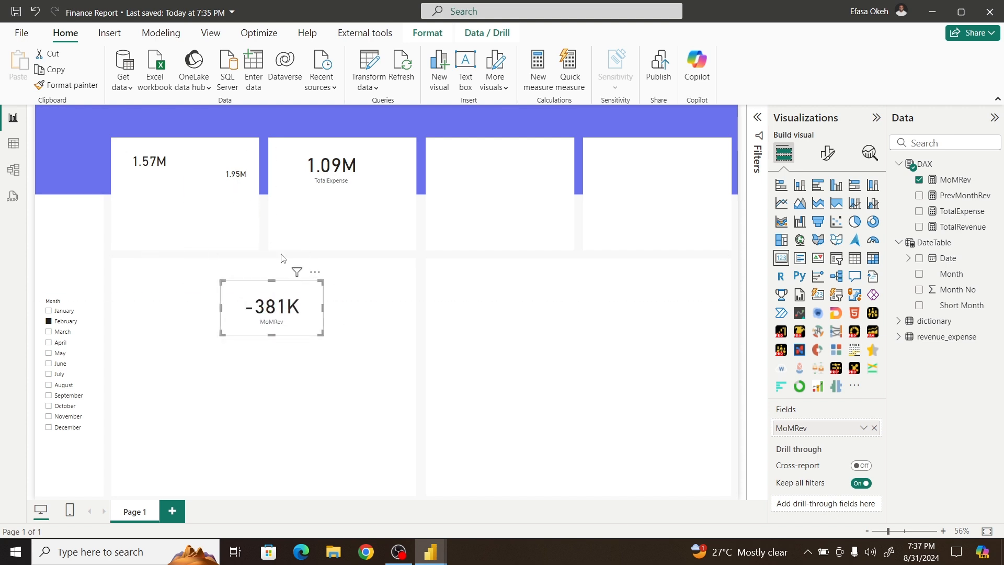
{"action": "left_click_drag", "start_coordinate": [307, 301], "coordinate": [497, 226]}
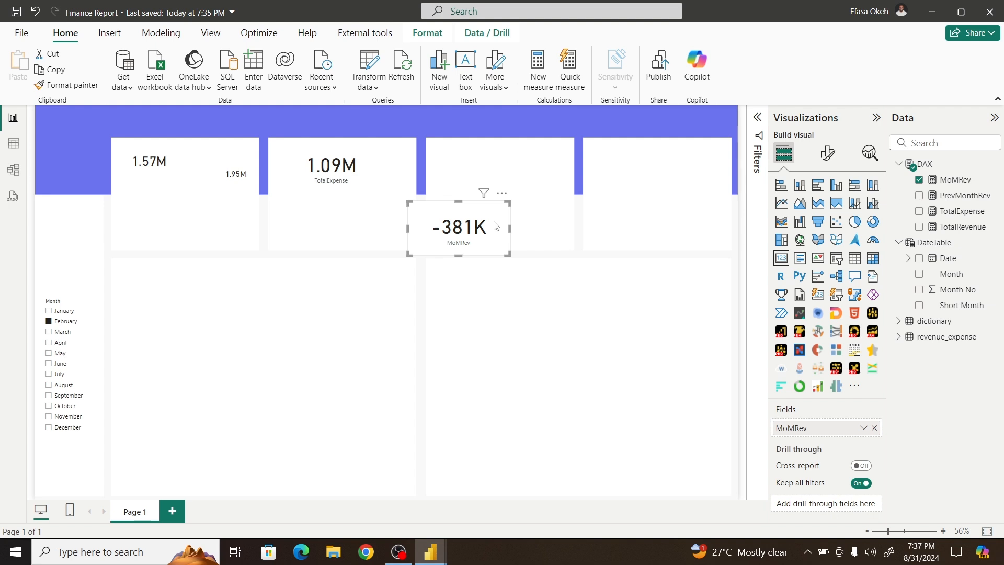
{"action": "left_click_drag", "start_coordinate": [486, 227], "coordinate": [349, 302]}
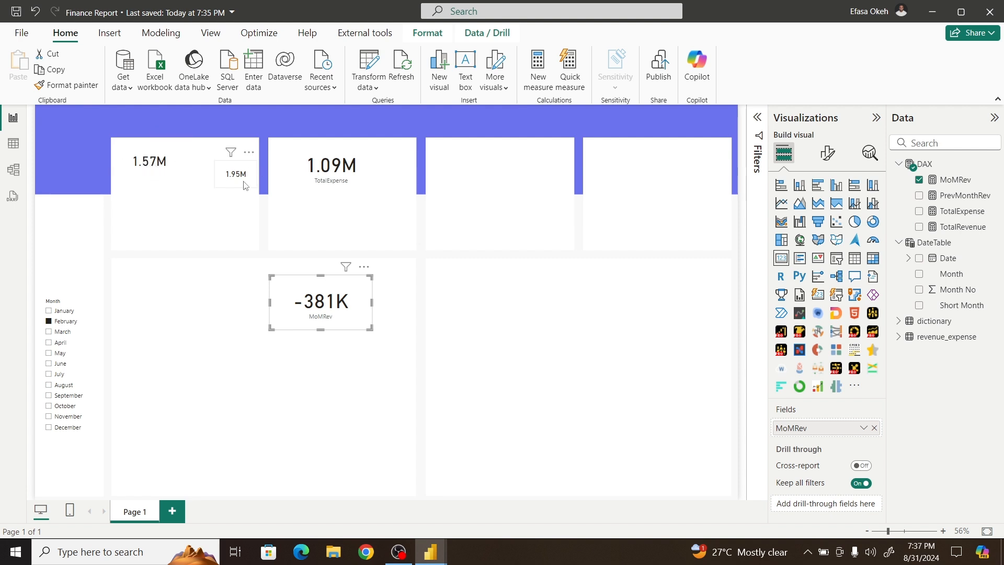
{"action": "left_click_drag", "start_coordinate": [314, 298], "coordinate": [268, 353]}
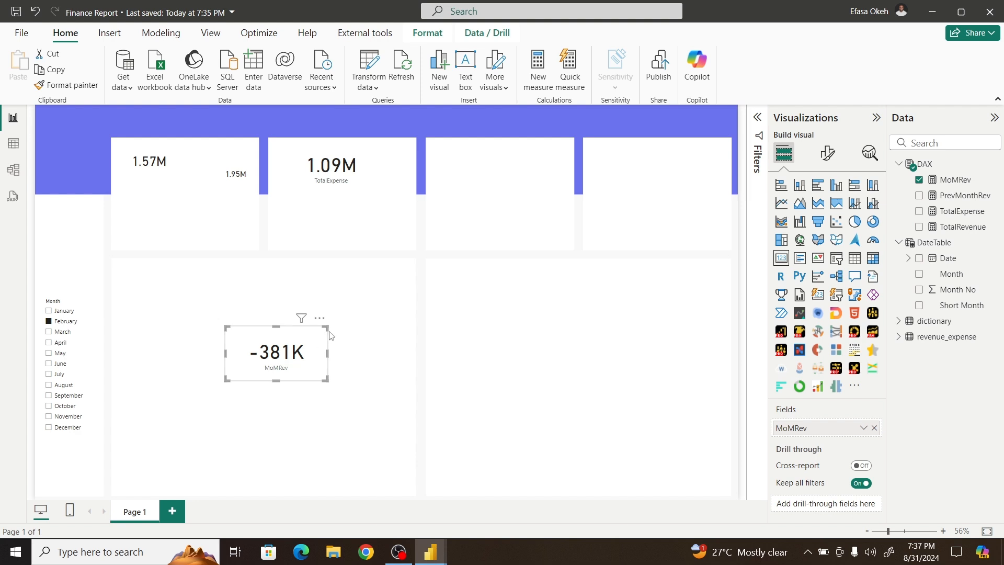
{"action": "left_click", "coordinate": [320, 318]}
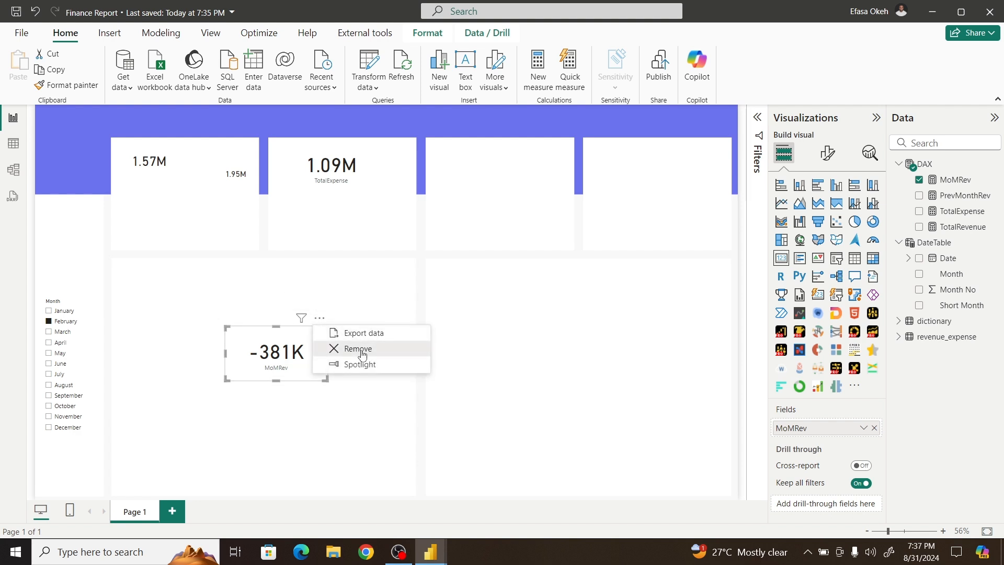
{"action": "left_click", "coordinate": [361, 351]}
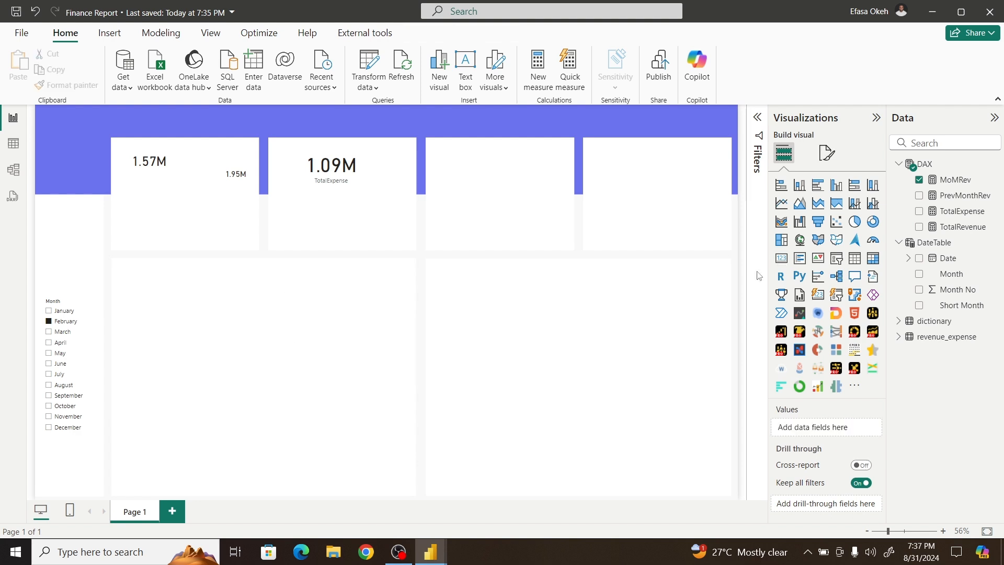
Step: Create a measure in the DAX table with the formula MoMRev% = DIVIDE([MoMRev],[PrevMonthRev],0)
{"action": "left_click", "coordinate": [934, 168]}
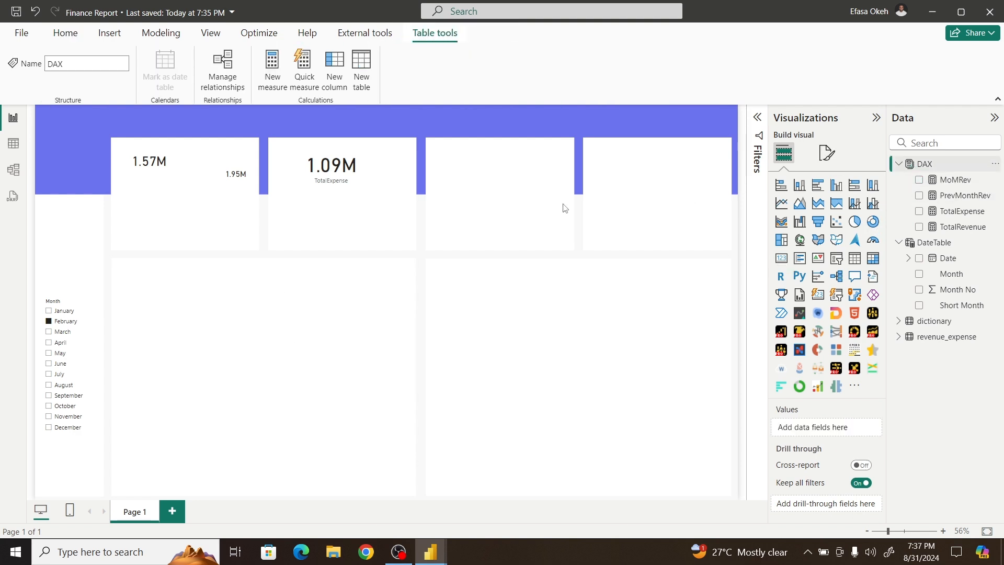
{"action": "left_click", "coordinate": [278, 63]}
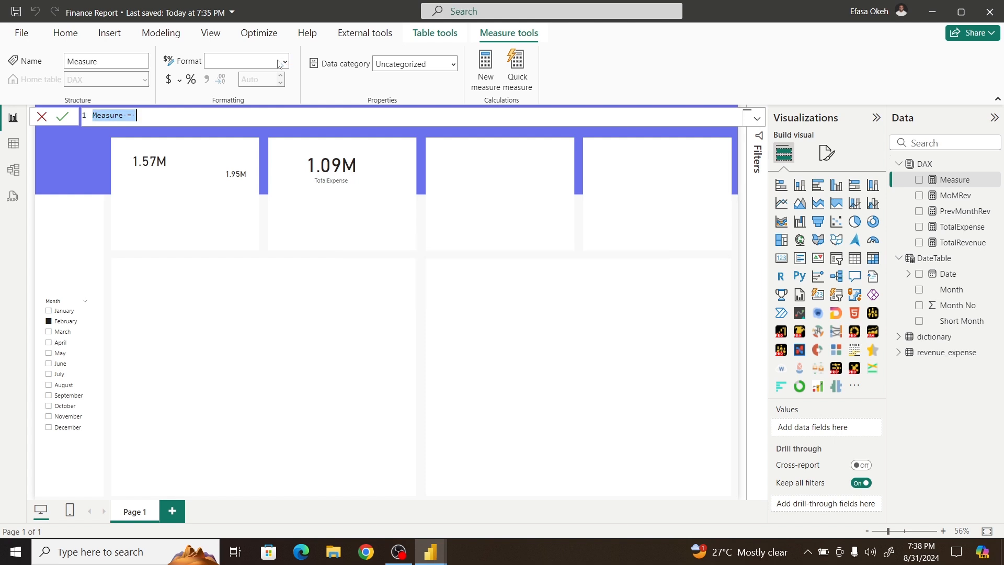
{"action": "key", "text": "BackSpace"}
{"action": "type", "text": "M"}
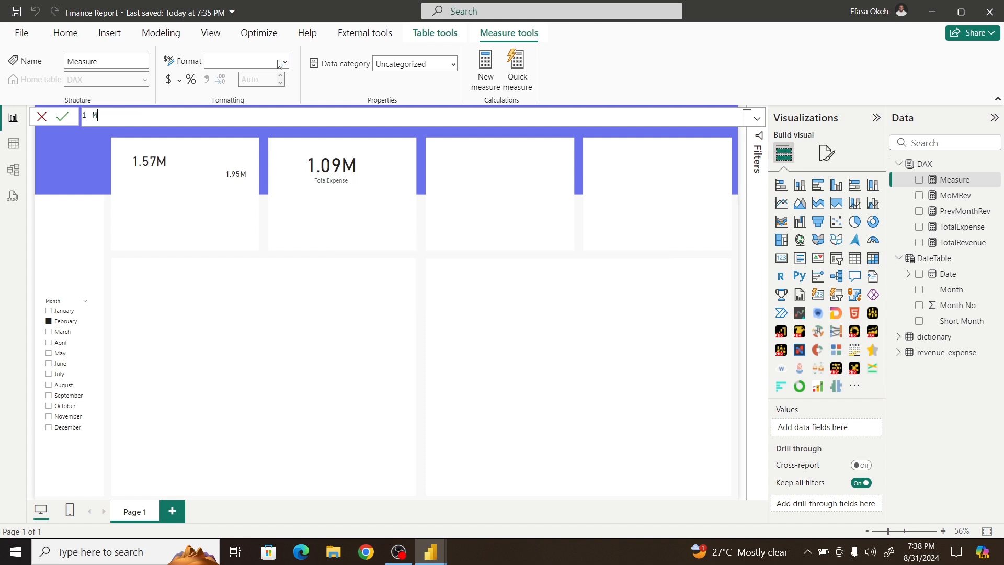
{"action": "type", "text": "oMRev% = Divi"}
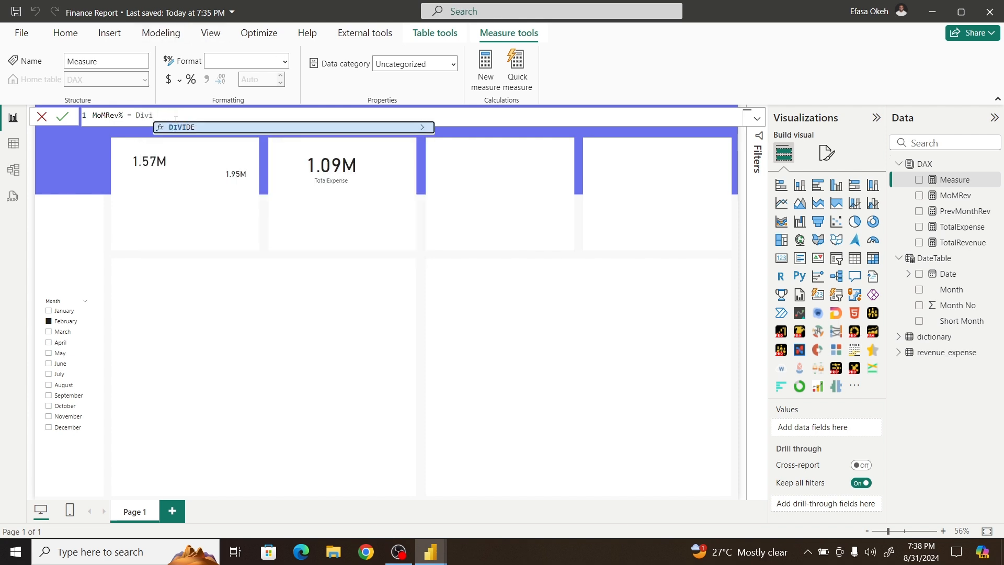
{"action": "key", "text": "Tab"}
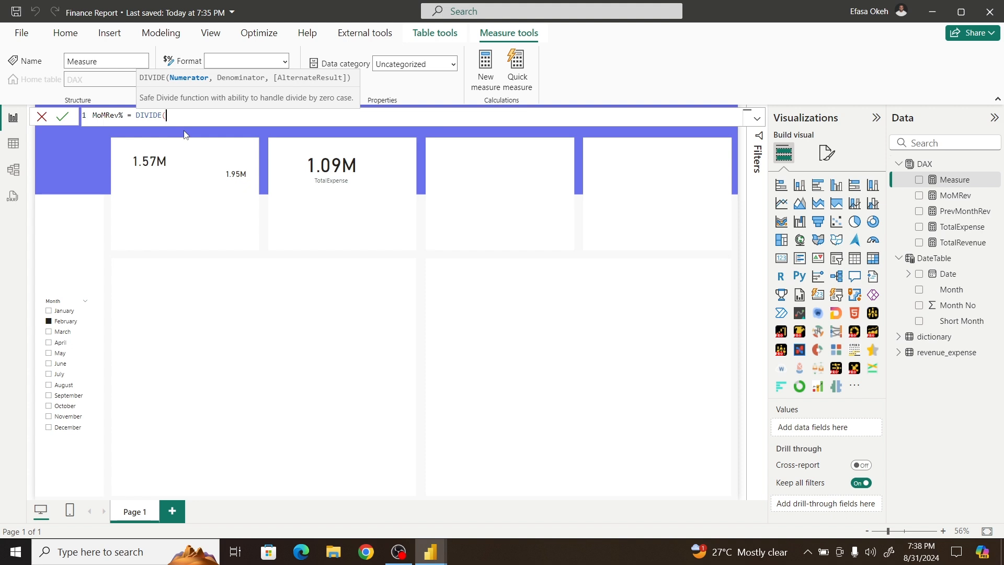
{"action": "type", "text": "Mom"}
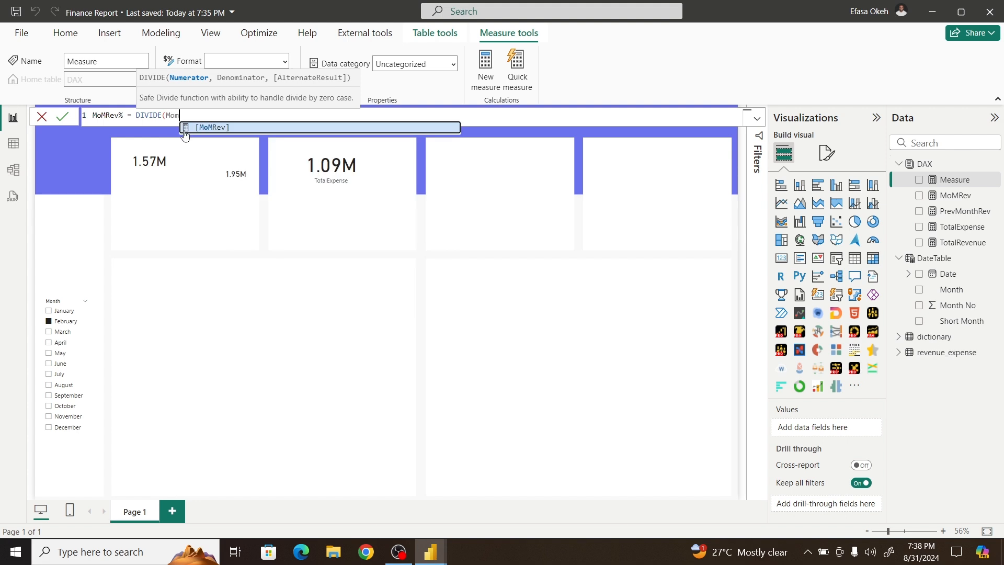
{"action": "left_click", "coordinate": [228, 130]}
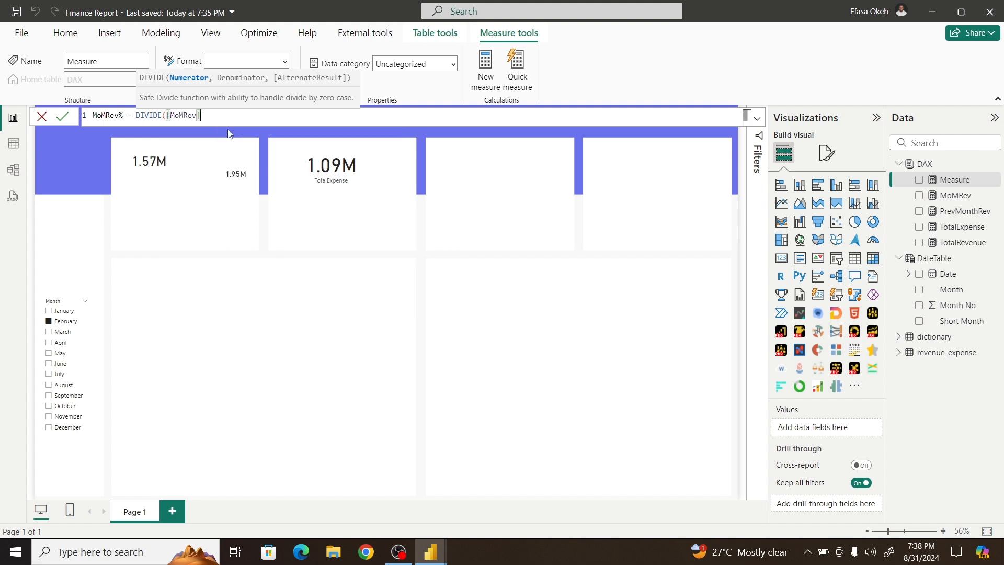
{"action": "type", "text": ","}
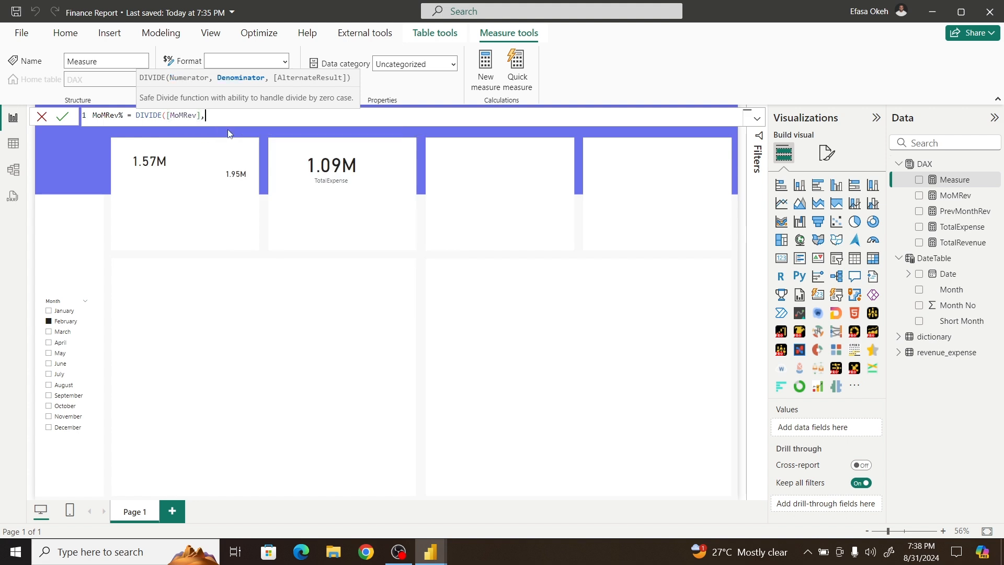
{"action": "type", "text": "Pre"}
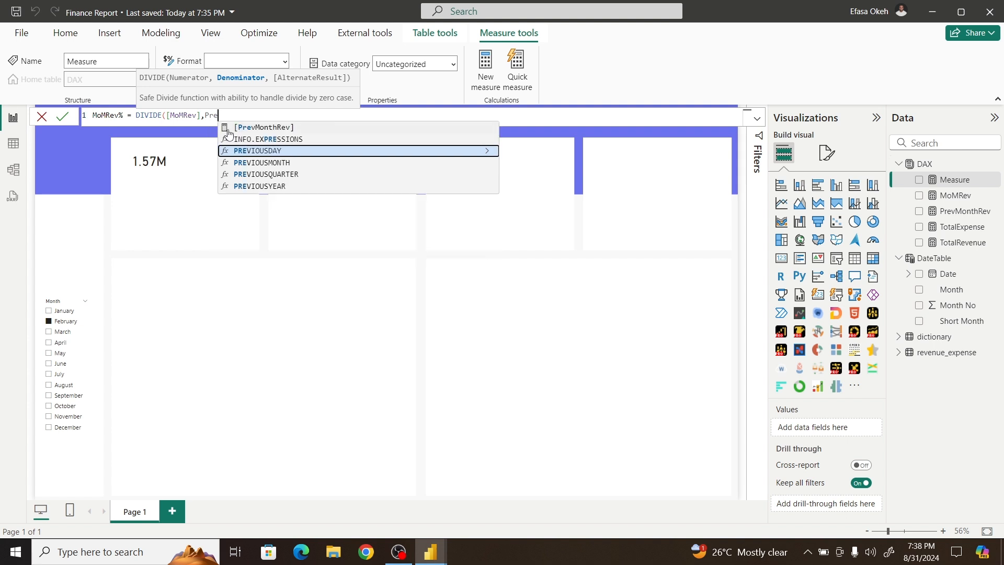
{"action": "left_click", "coordinate": [268, 129]}
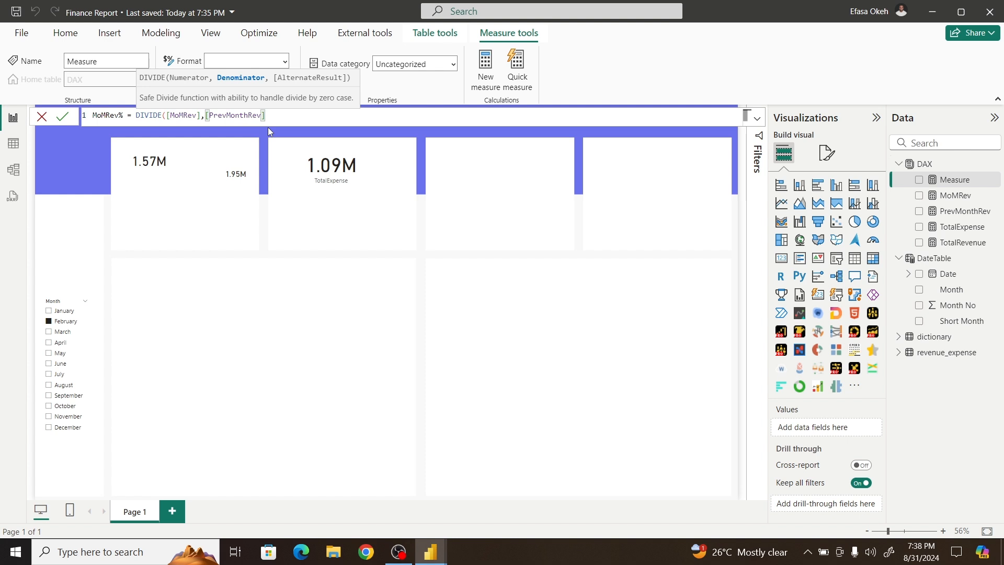
{"action": "type", "text": ",0)"}
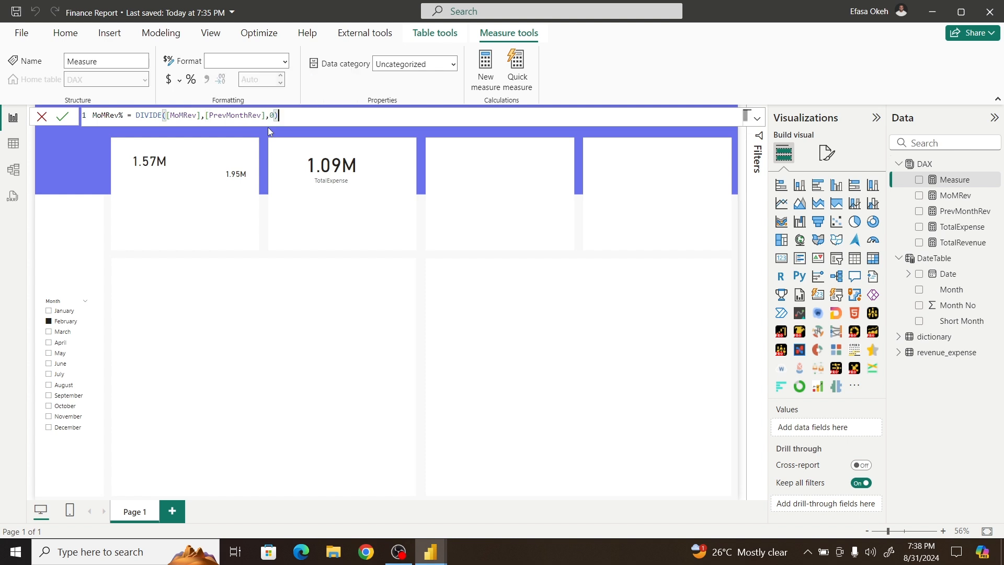
{"action": "left_click", "coordinate": [61, 117]}
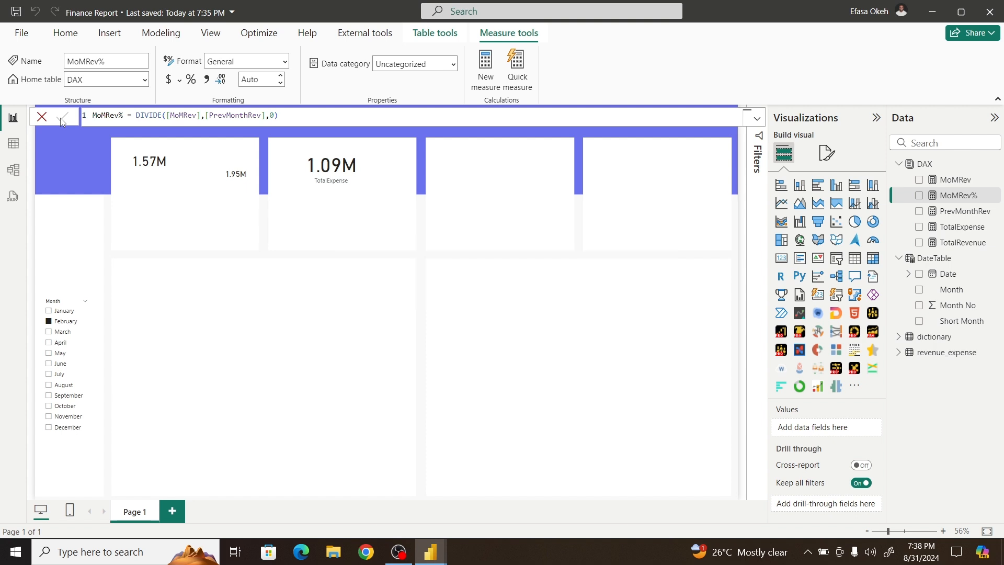
{"action": "left_click", "coordinate": [324, 295]}
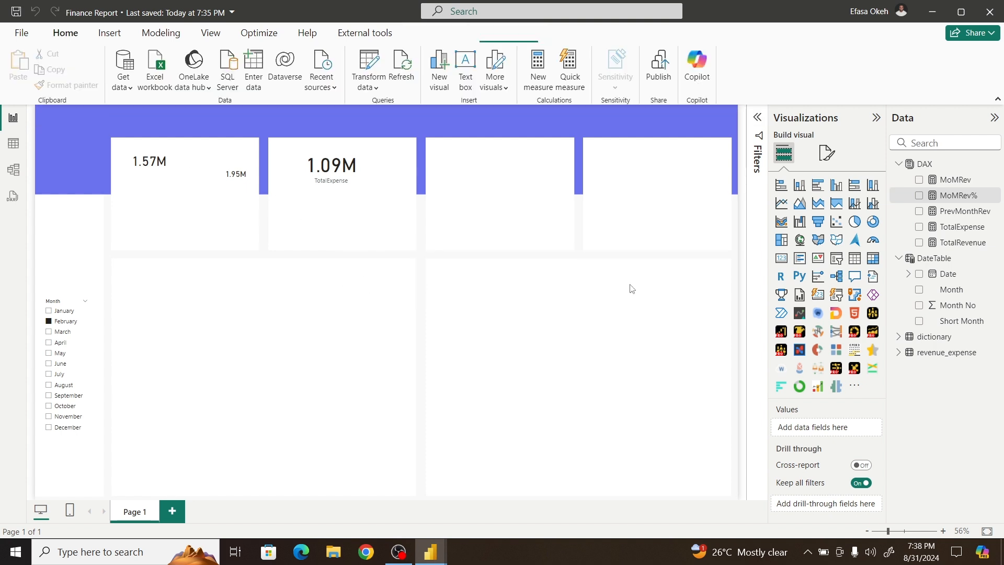
Step: Add a card showing the MoMRev% measure, shorten and widen it, and place it in the large box below the first two KPI boxes
{"action": "left_click", "coordinate": [784, 261]}
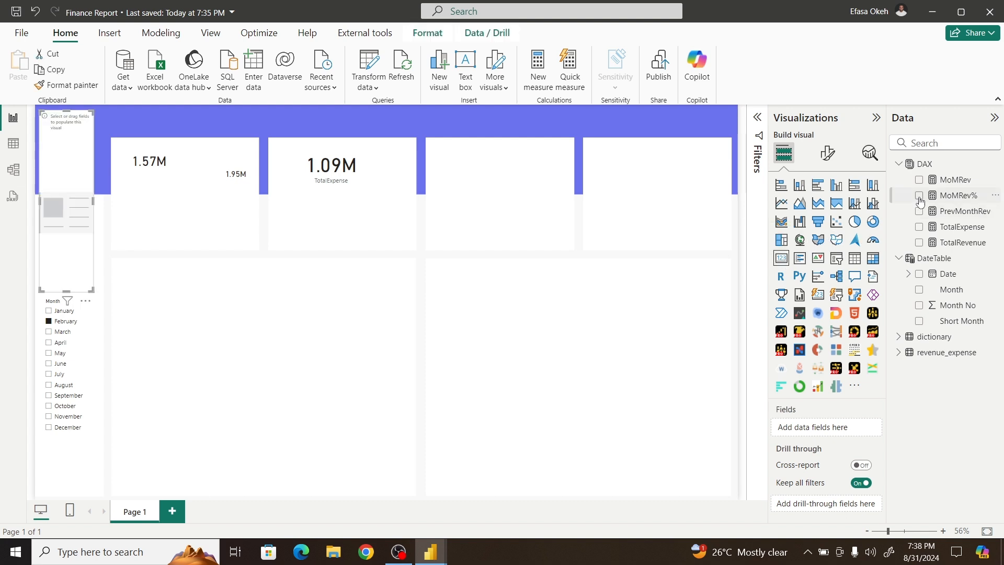
{"action": "left_click", "coordinate": [920, 196]}
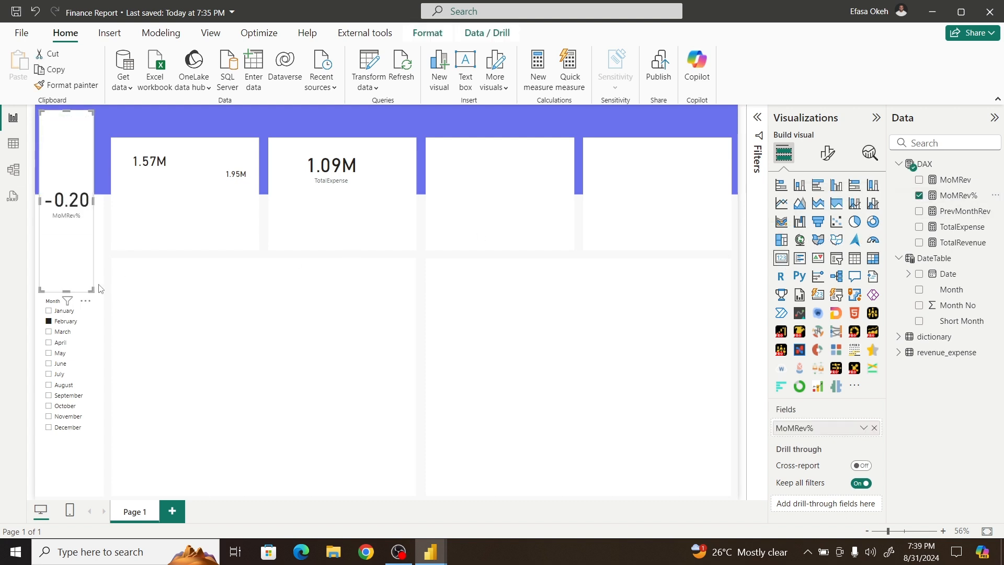
{"action": "left_click_drag", "start_coordinate": [92, 290], "coordinate": [358, 325]}
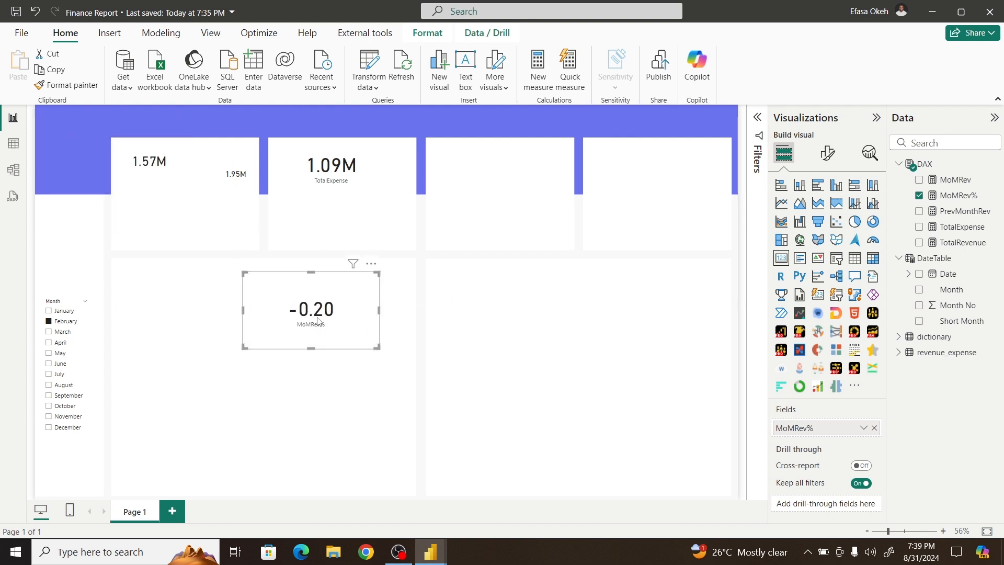
Step: Set the display format of the MoMRev% measure to Percentage
{"action": "left_click", "coordinate": [961, 203]}
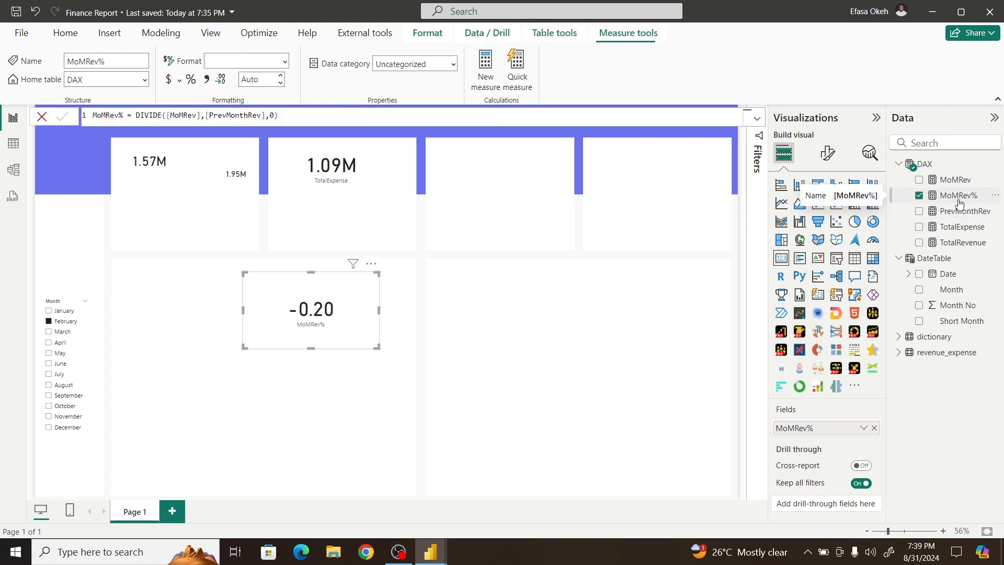
{"action": "left_click", "coordinate": [278, 61]}
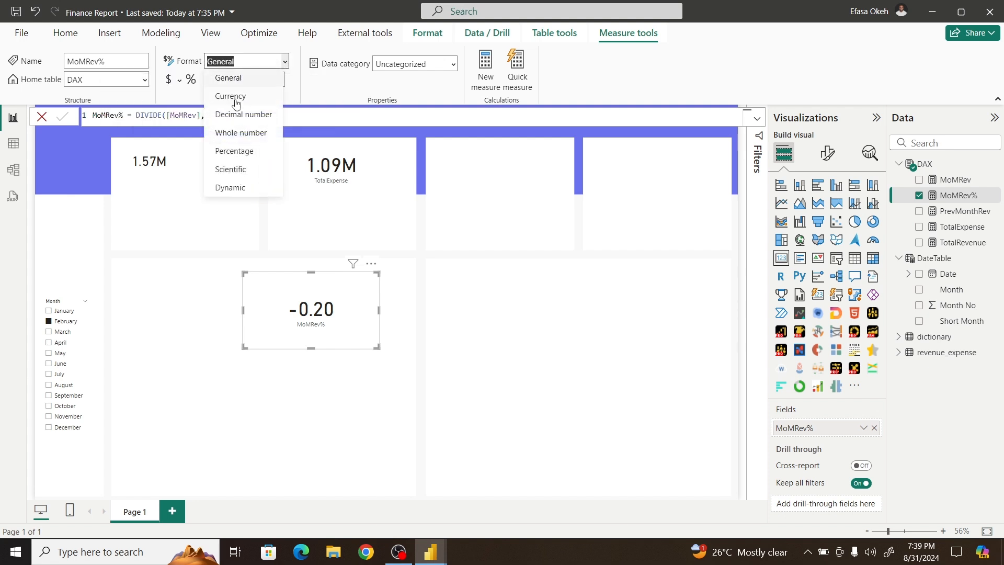
{"action": "left_click", "coordinate": [237, 152]}
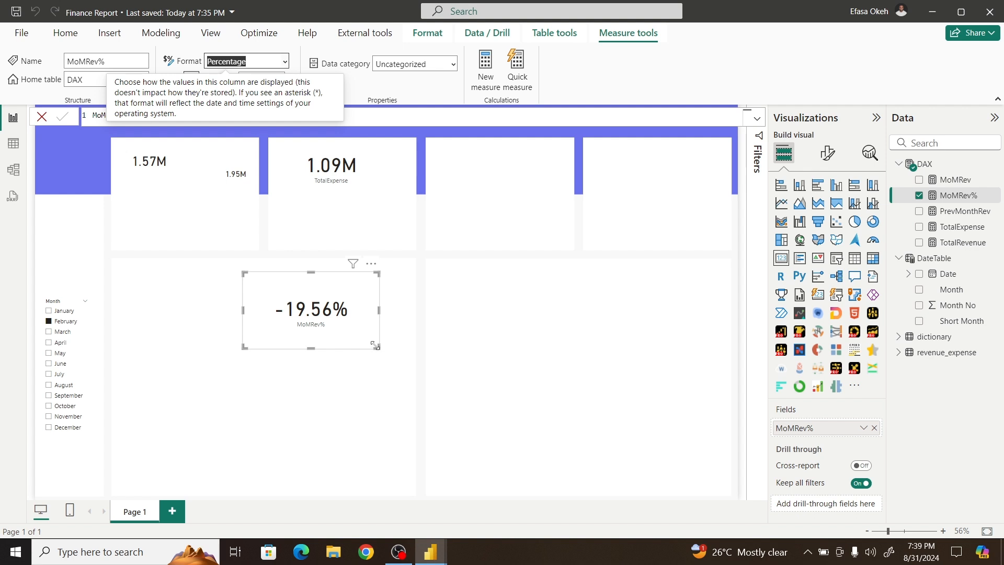
Step: Shrink the MoMRev% card, set its callout value font size to 16 and turn off its category label
{"action": "left_click_drag", "start_coordinate": [375, 345], "coordinate": [330, 324]}
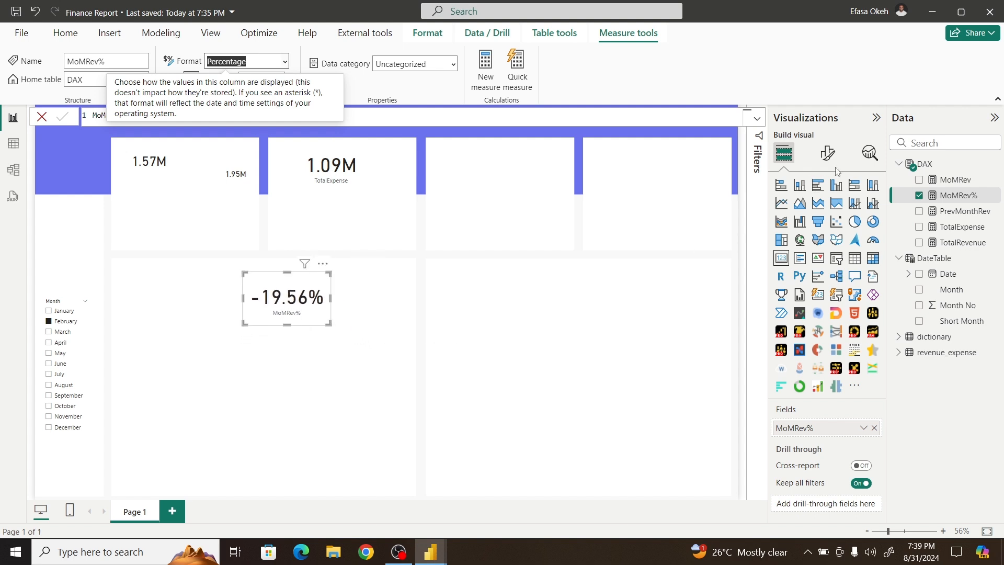
{"action": "left_click", "coordinate": [828, 153]}
{"action": "left_click", "coordinate": [804, 243]}
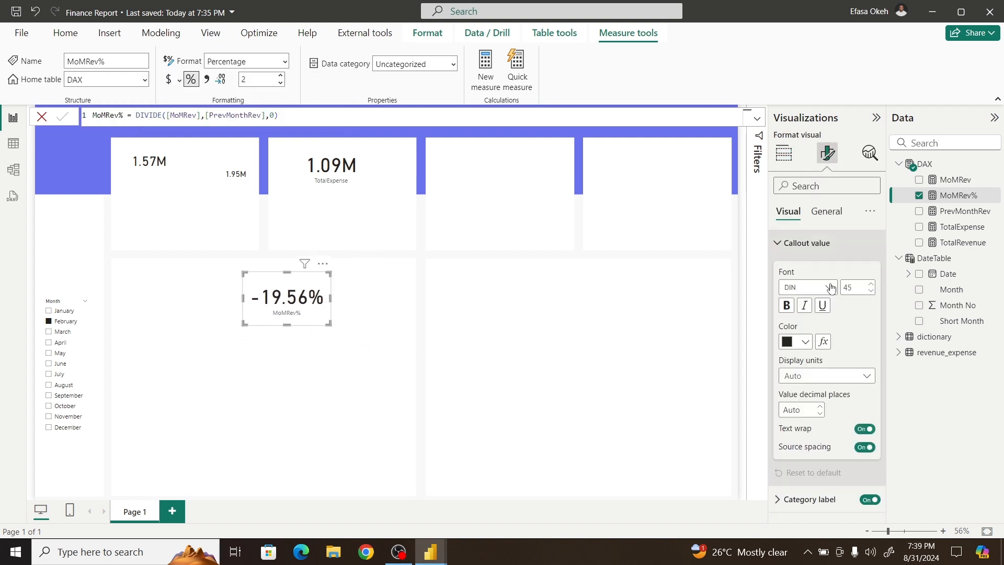
{"action": "double_click", "coordinate": [847, 288]}
{"action": "type", "text": "1"}
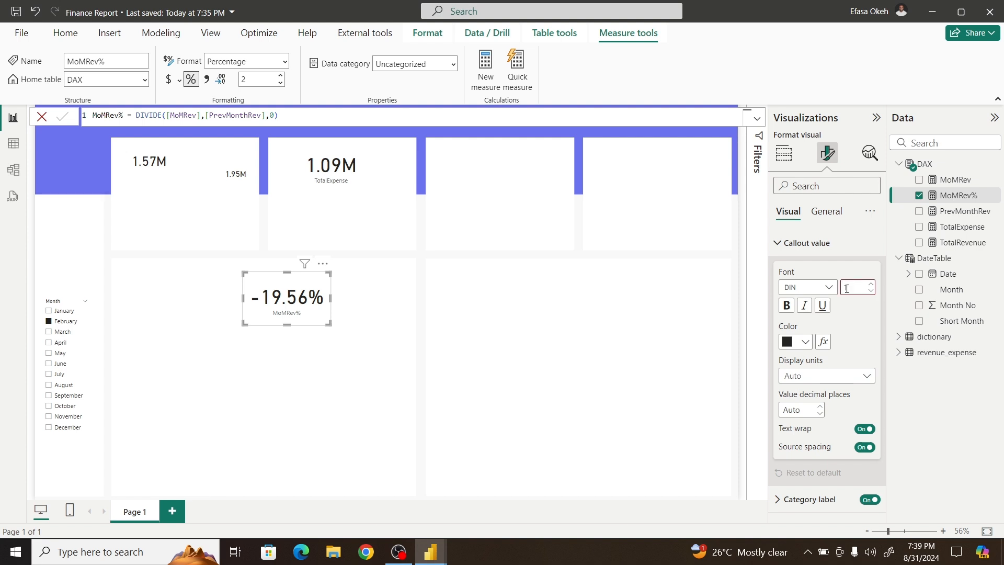
{"action": "type", "text": "2"}
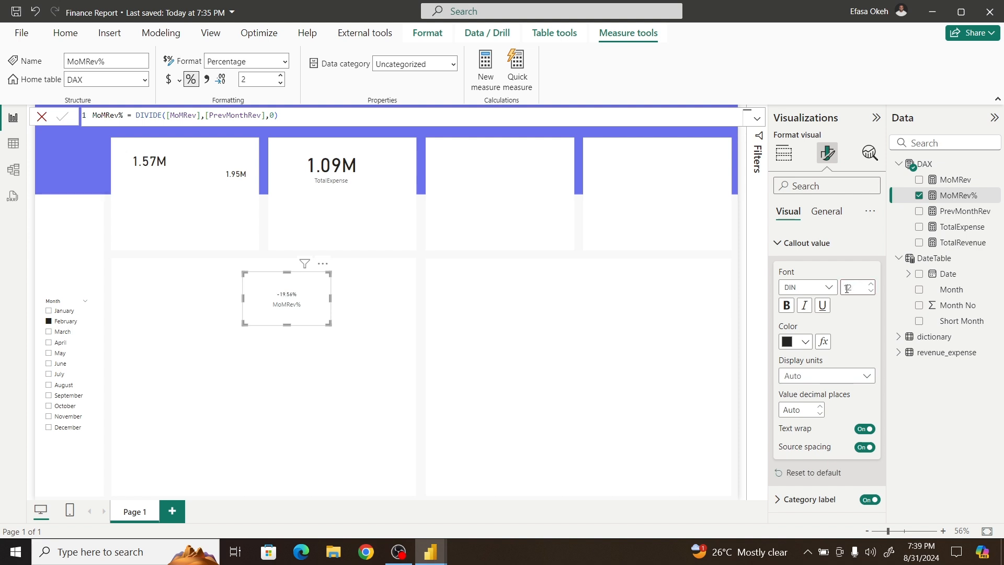
{"action": "key", "text": "BackSpace"}
{"action": "type", "text": "6"}
{"action": "left_click", "coordinate": [797, 251]}
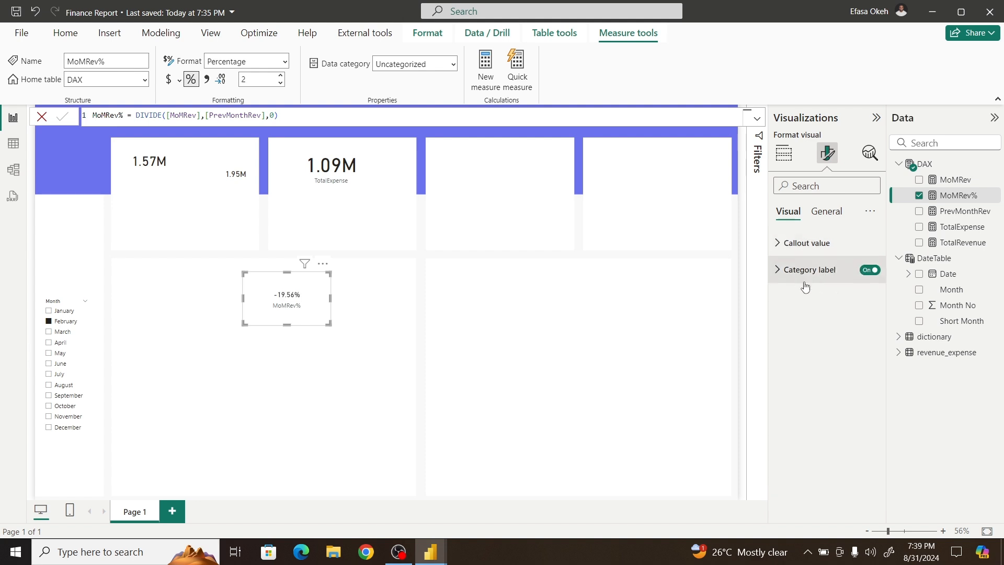
{"action": "left_click", "coordinate": [870, 269]}
Step: Shrink the MoMRev% card further, place it beside the total revenue value in the first KPI box, and make sure its background is off
{"action": "left_click_drag", "start_coordinate": [330, 324], "coordinate": [190, 158]}
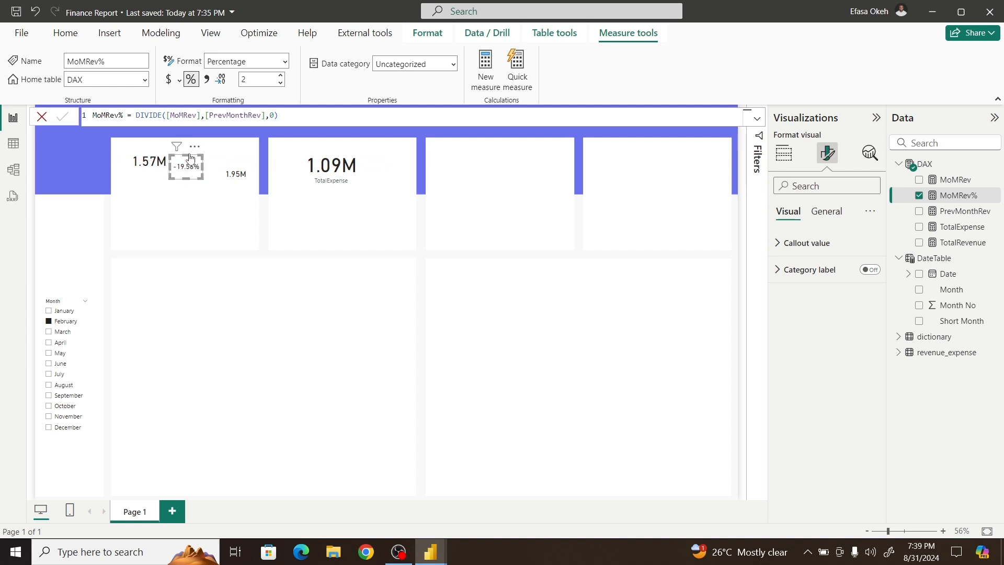
{"action": "left_click", "coordinate": [826, 212]}
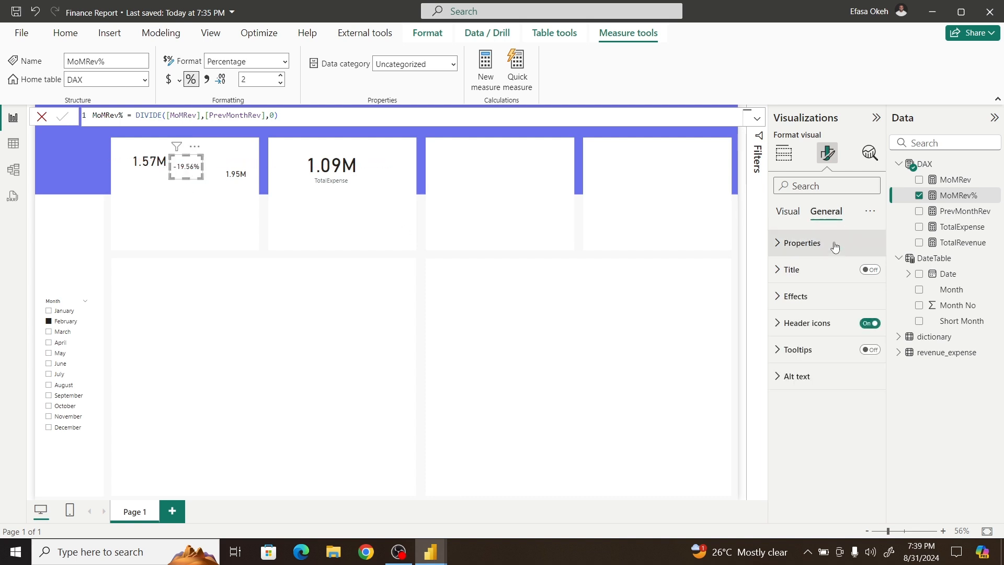
{"action": "left_click", "coordinate": [823, 294]}
{"action": "left_click", "coordinate": [864, 328]}
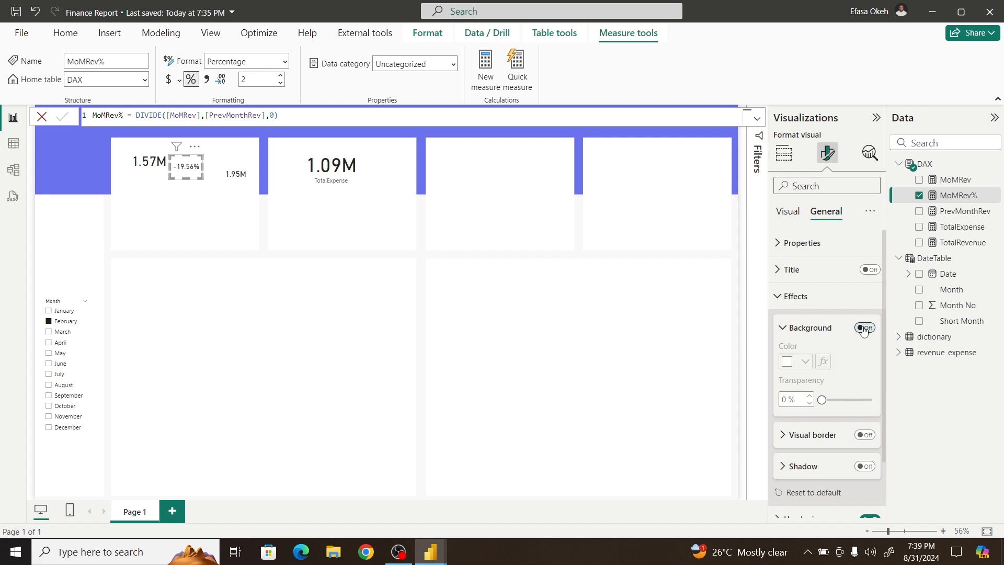
{"action": "left_click", "coordinate": [784, 299]}
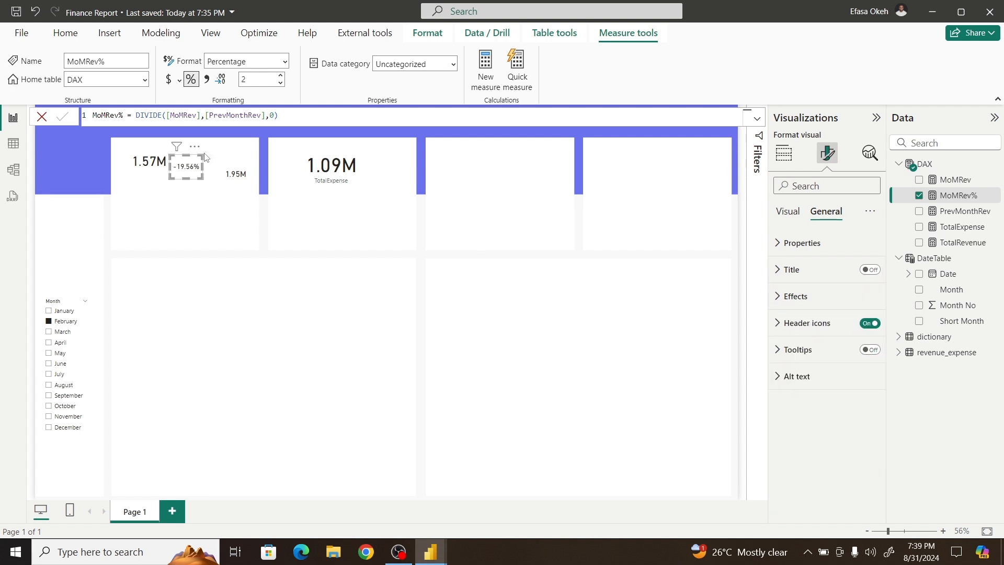
{"action": "left_click_drag", "start_coordinate": [204, 157], "coordinate": [191, 156]}
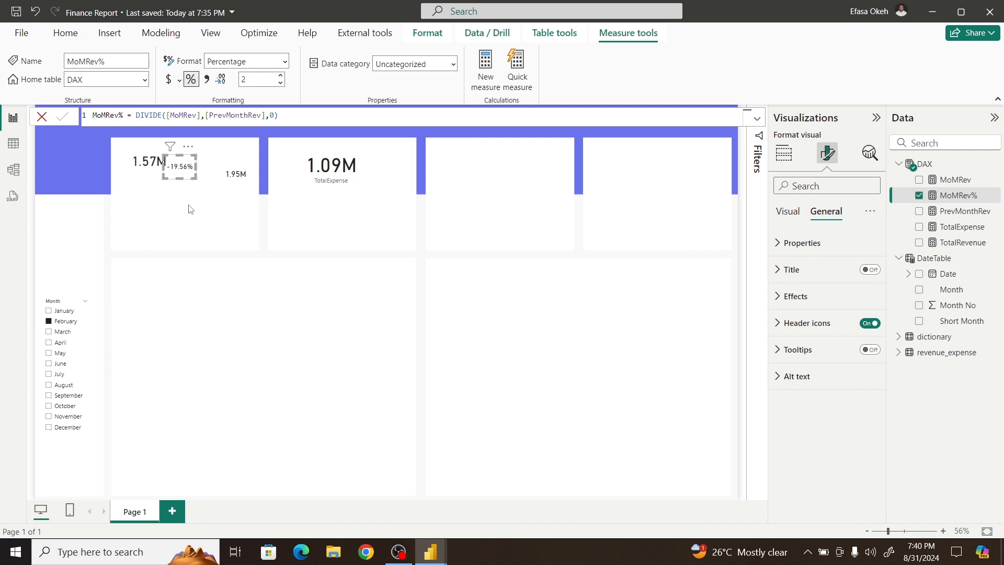
{"action": "left_click", "coordinate": [190, 209]}
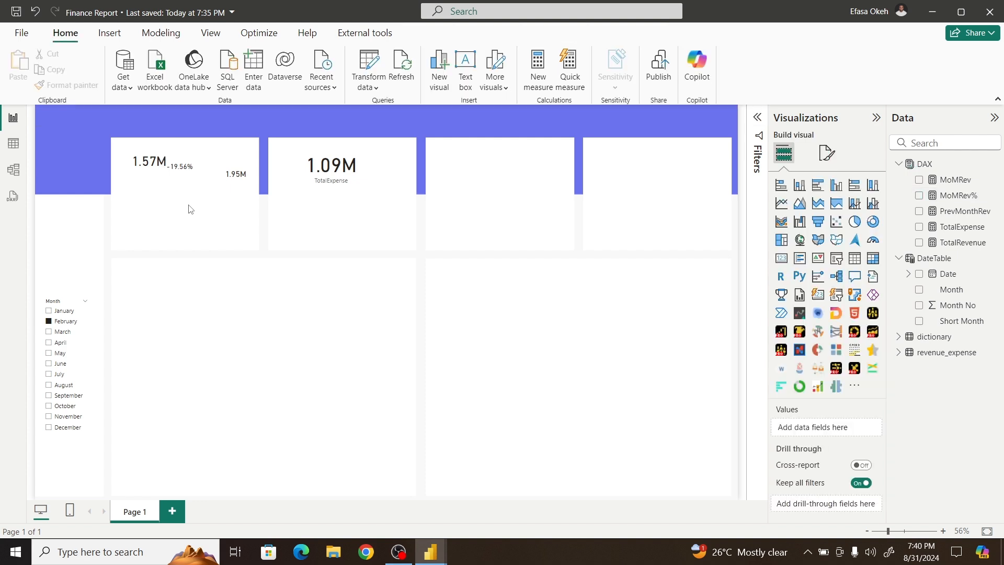
Step: Filter the page by March, April and May in turn to check the first KPI box's revenue cards, ending on May
{"action": "left_click", "coordinate": [49, 333]}
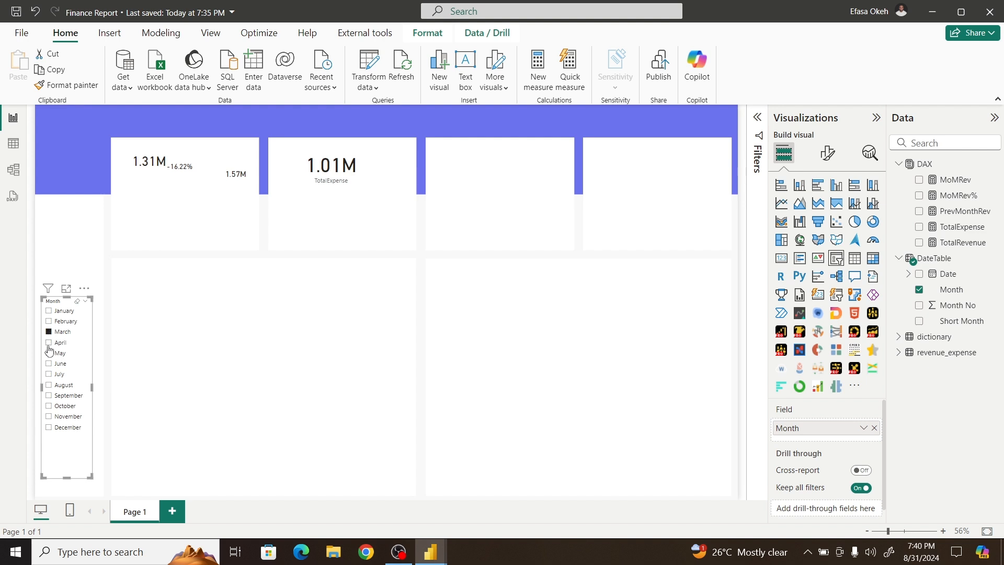
{"action": "left_click", "coordinate": [49, 342]}
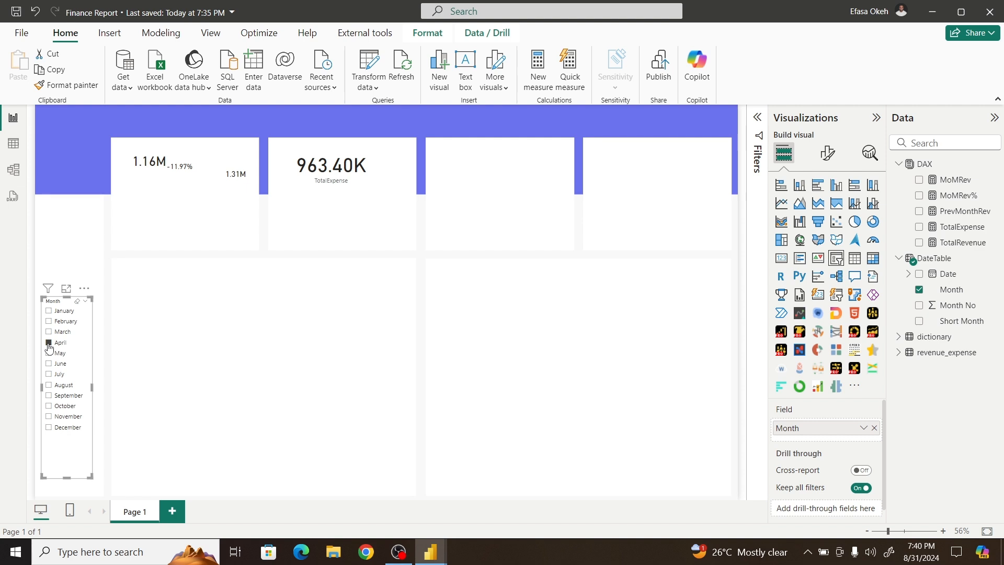
{"action": "left_click", "coordinate": [49, 354]}
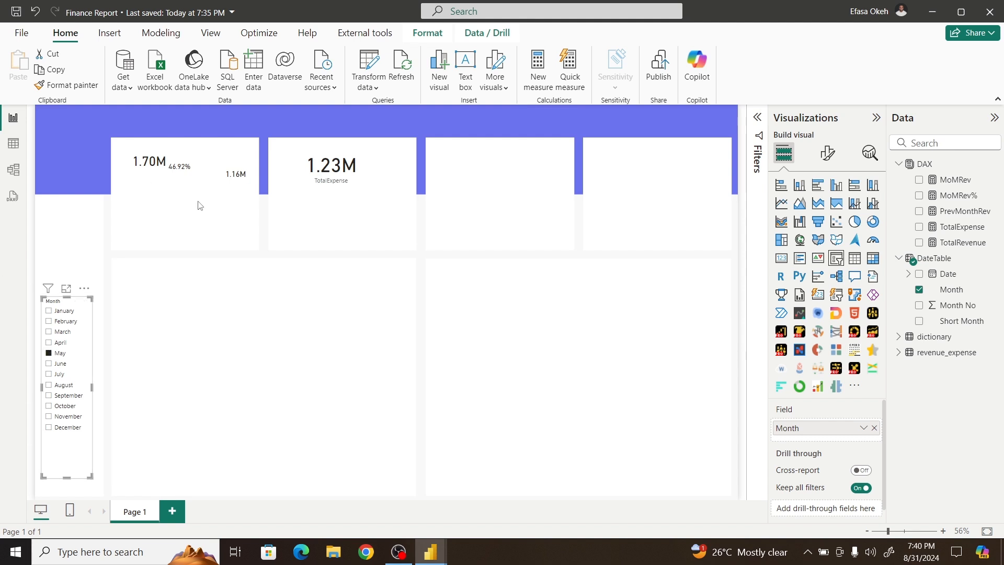
Step: Move the MoMRev% card slightly away from the total revenue value in the first KPI box, and collapse the revenue_expense table
{"action": "left_click", "coordinate": [190, 176]}
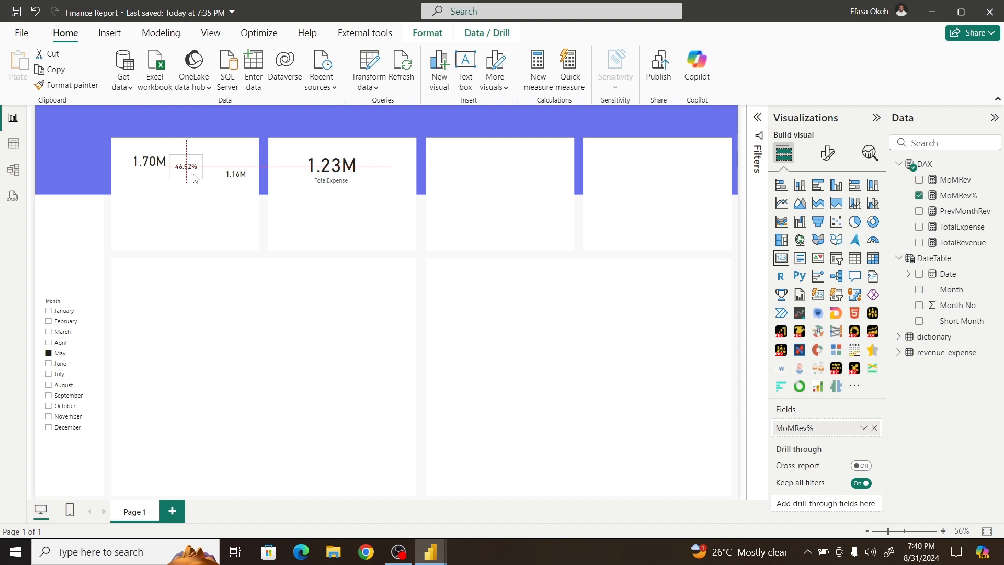
{"action": "left_click", "coordinate": [195, 218]}
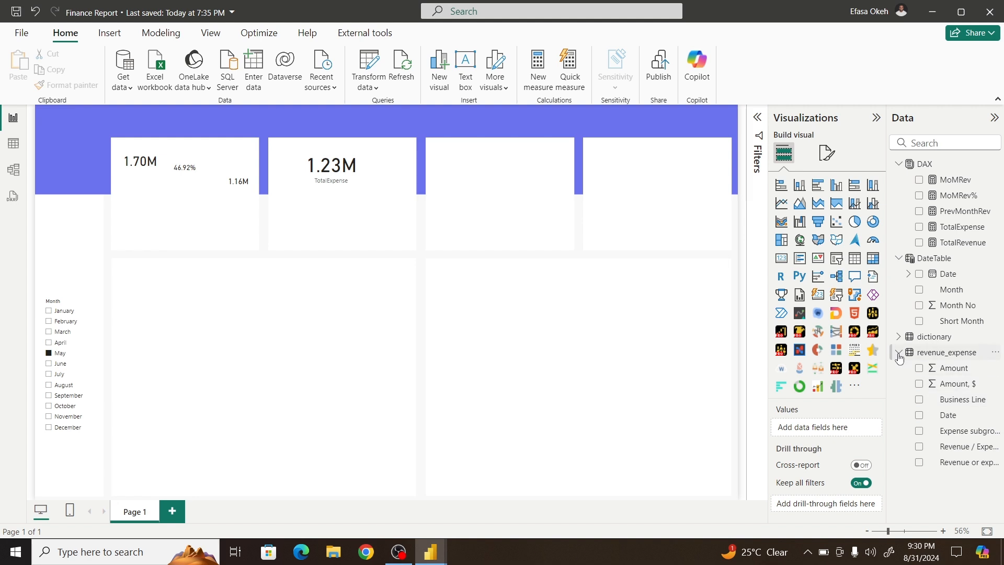
{"action": "left_click", "coordinate": [899, 353]}
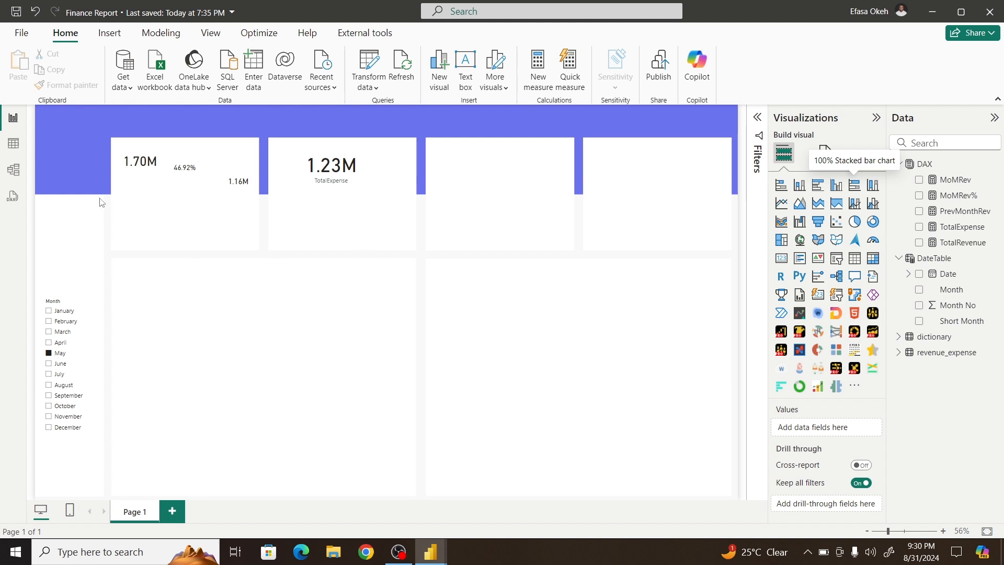
Step: Add a 100% stacked bar chart with TotalRevenue on the X-axis and Revenue / Expense Group as the legend, and make it wider and shorter
{"action": "left_click_drag", "start_coordinate": [81, 186], "coordinate": [439, 310]}
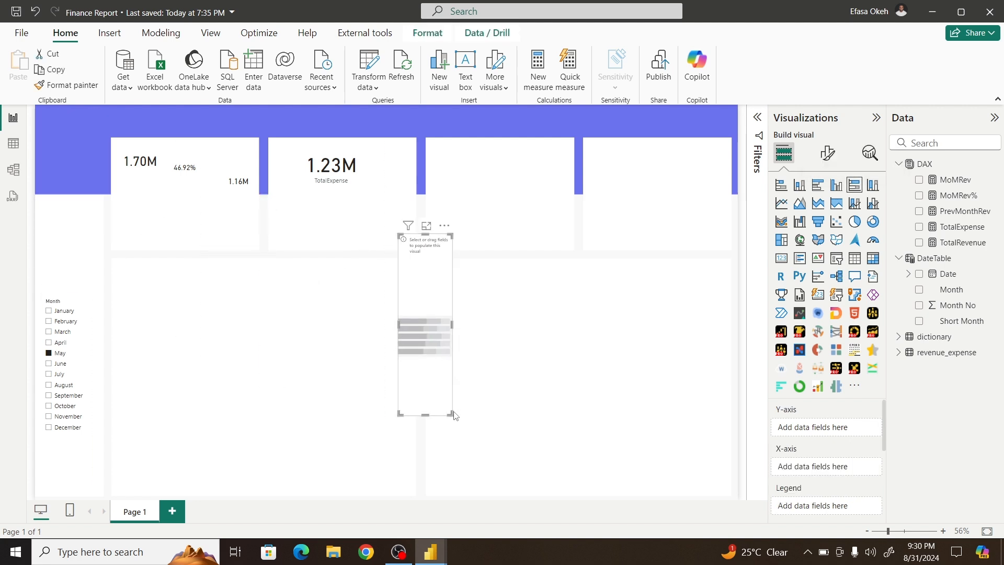
{"action": "left_click_drag", "start_coordinate": [455, 414], "coordinate": [598, 361]}
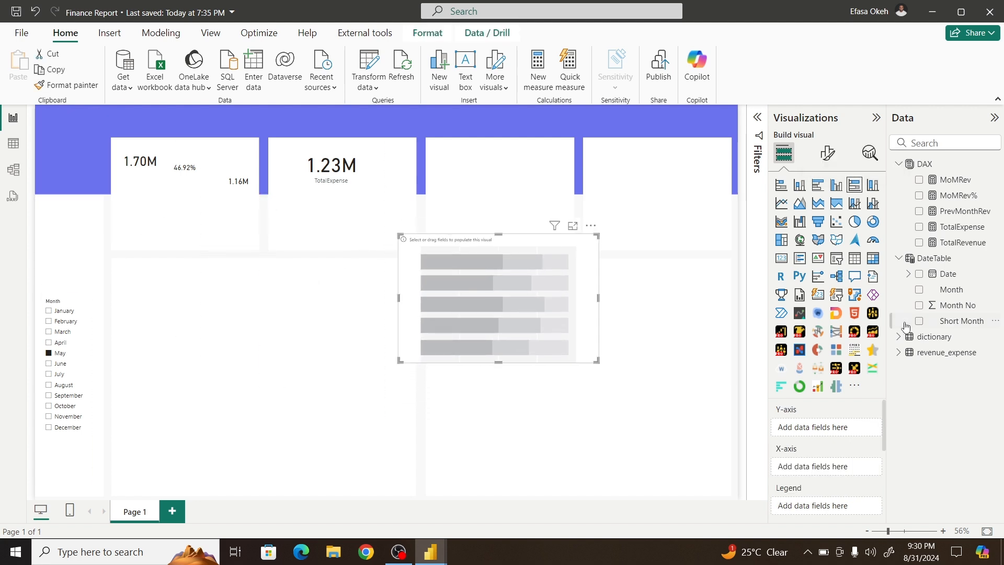
{"action": "left_click", "coordinate": [919, 243]}
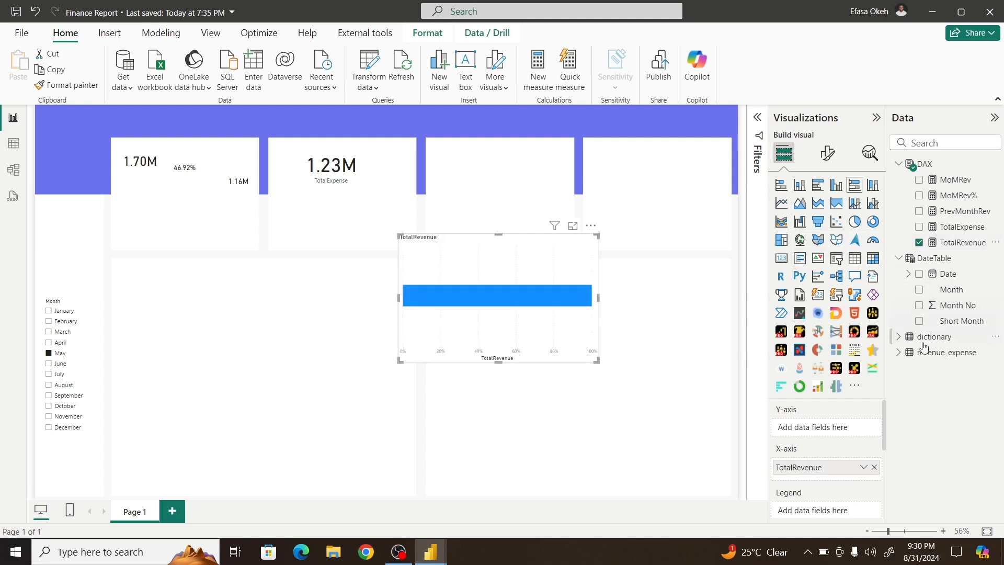
{"action": "left_click", "coordinate": [899, 353]}
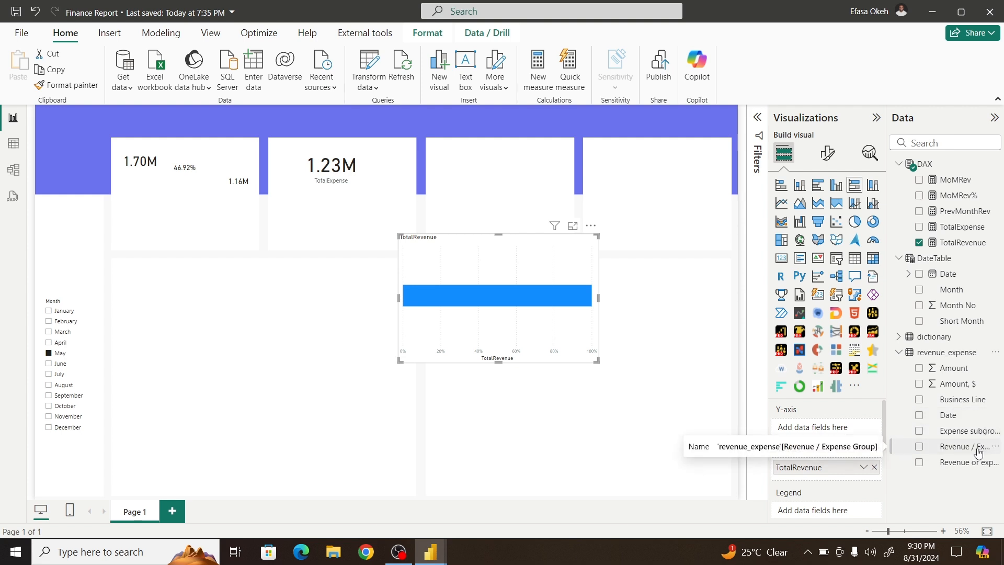
{"action": "left_click_drag", "start_coordinate": [978, 452], "coordinate": [828, 449]}
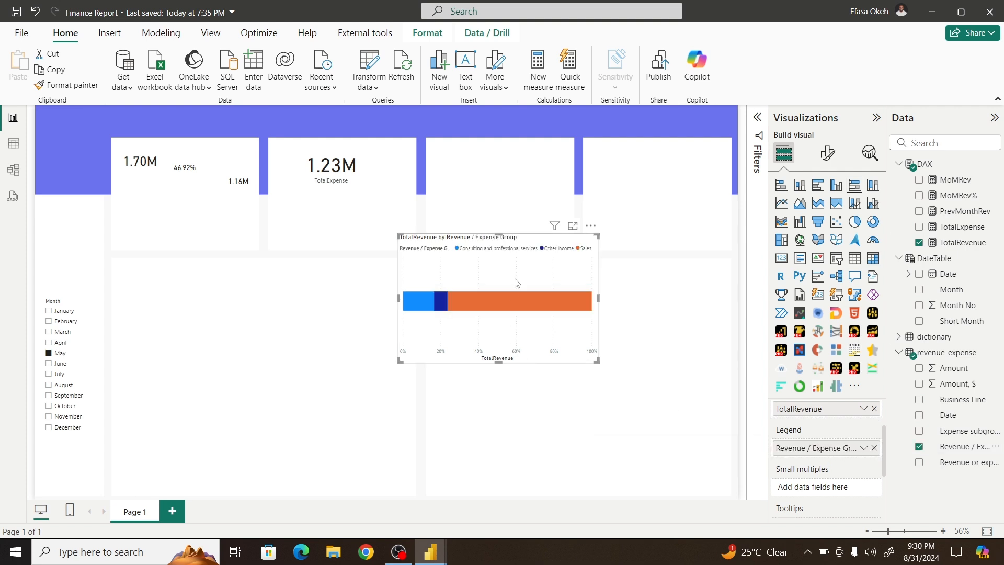
Step: Move the stacked bar chart into the first KPI box and shrink it to fit below the revenue values
{"action": "left_click_drag", "start_coordinate": [516, 268], "coordinate": [237, 200]}
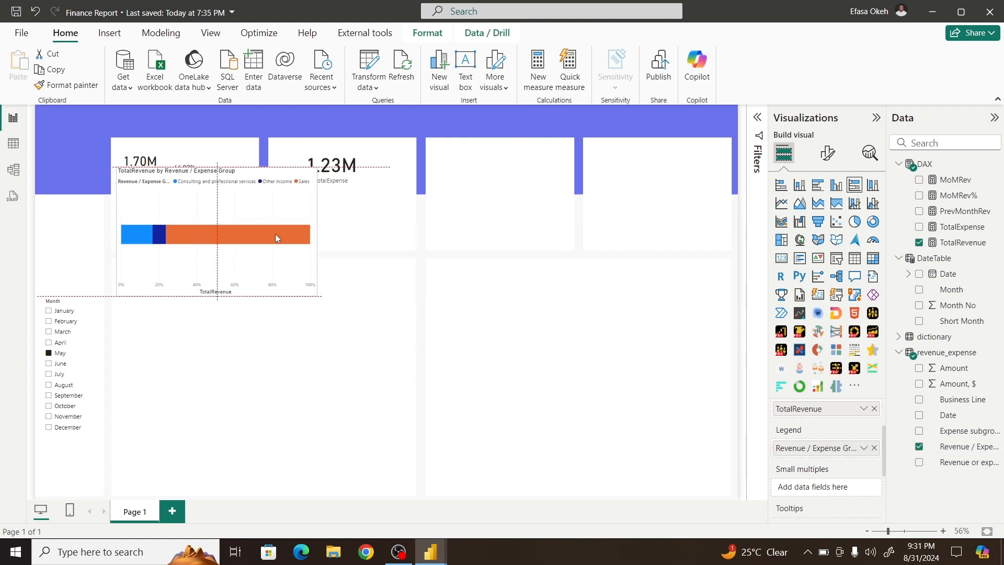
{"action": "left_click_drag", "start_coordinate": [313, 285], "coordinate": [257, 234]}
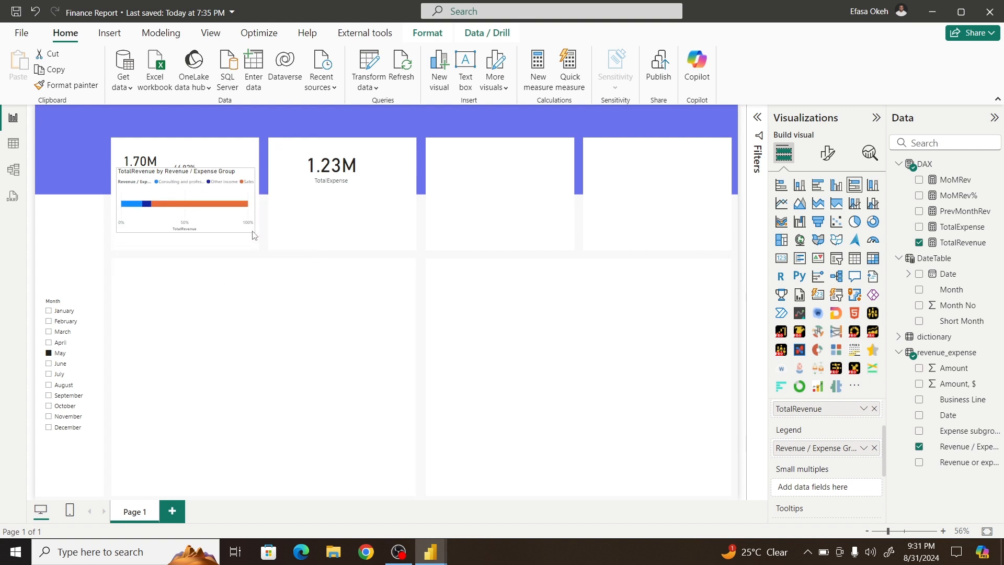
{"action": "left_click_drag", "start_coordinate": [227, 192], "coordinate": [226, 203]}
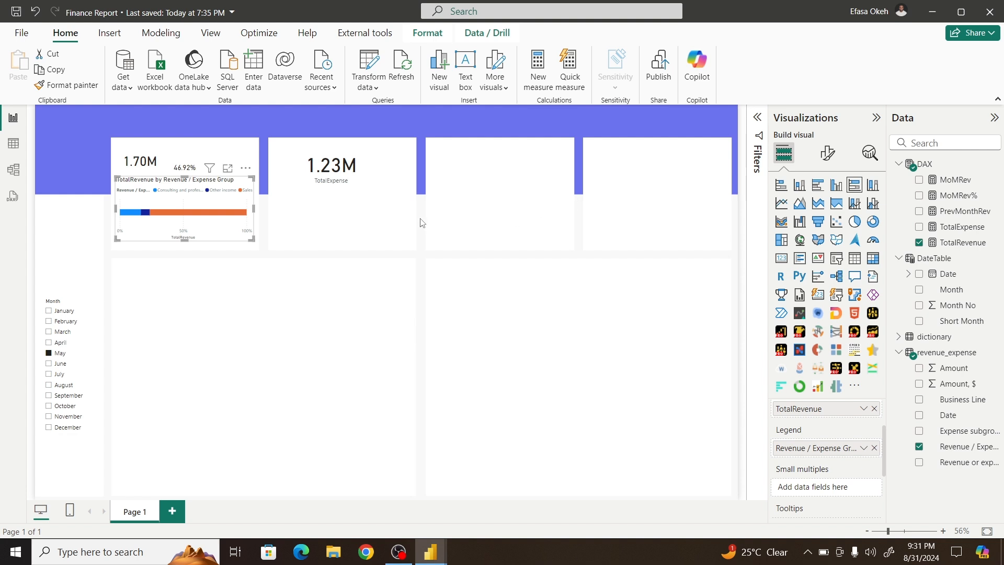
Step: Turn off the title and background of the stacked bar chart in the first KPI box
{"action": "left_click", "coordinate": [827, 156]}
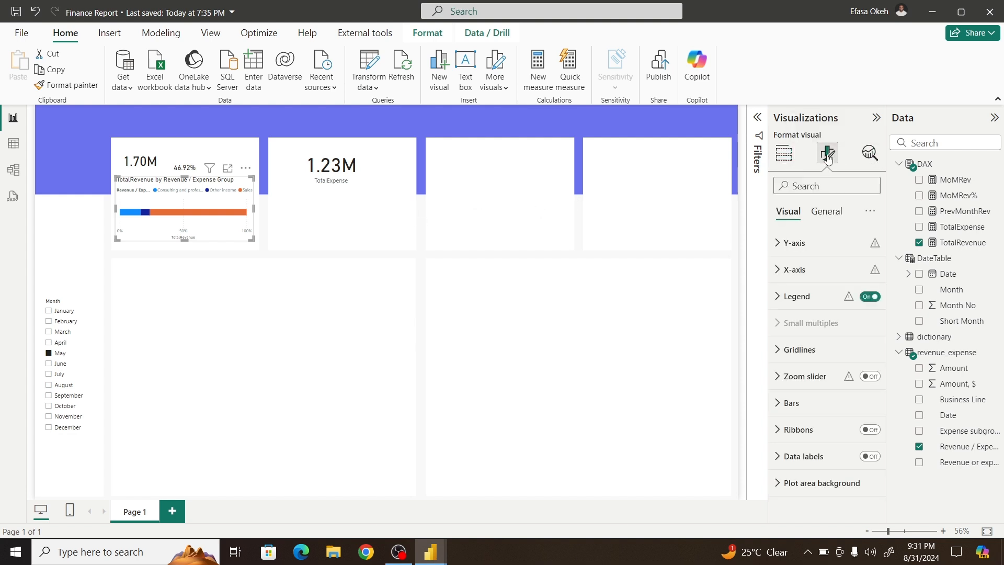
{"action": "left_click", "coordinate": [819, 215]}
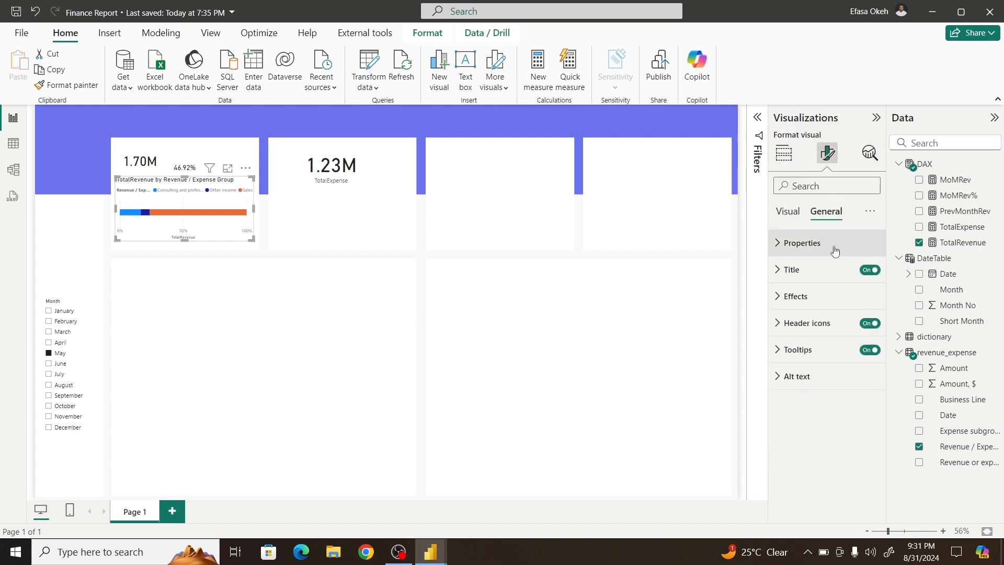
{"action": "left_click", "coordinate": [869, 272]}
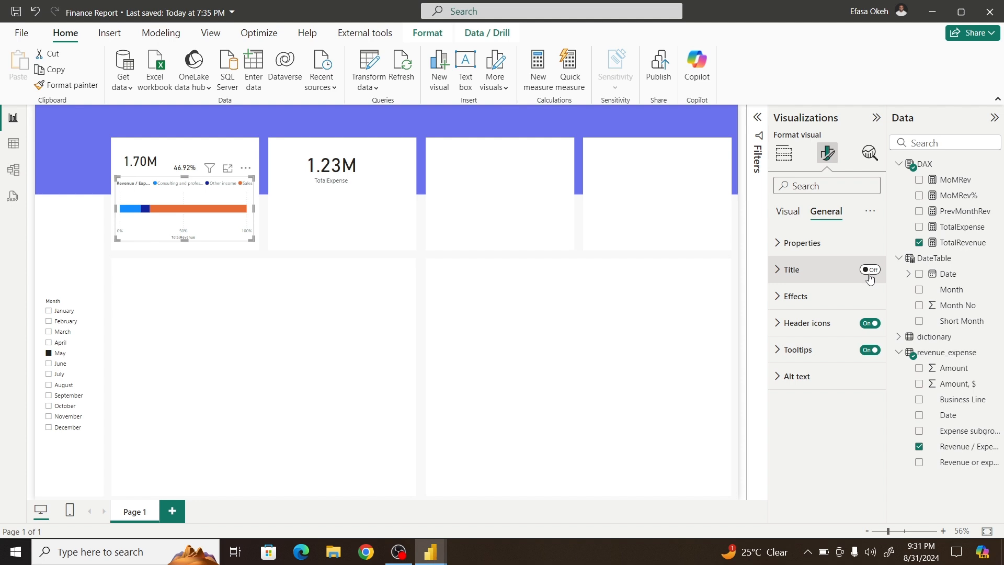
{"action": "left_click", "coordinate": [815, 298]}
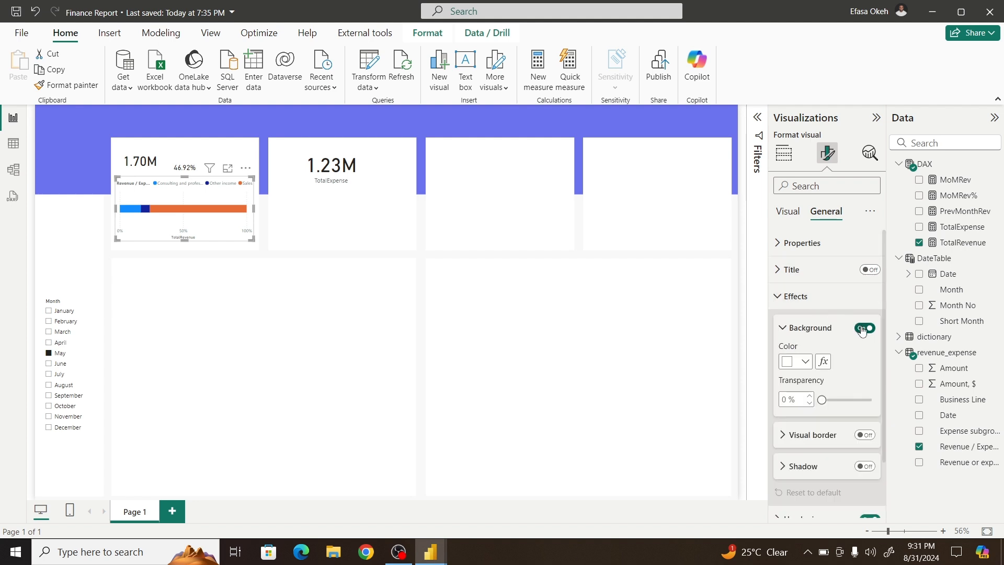
{"action": "left_click", "coordinate": [795, 296]}
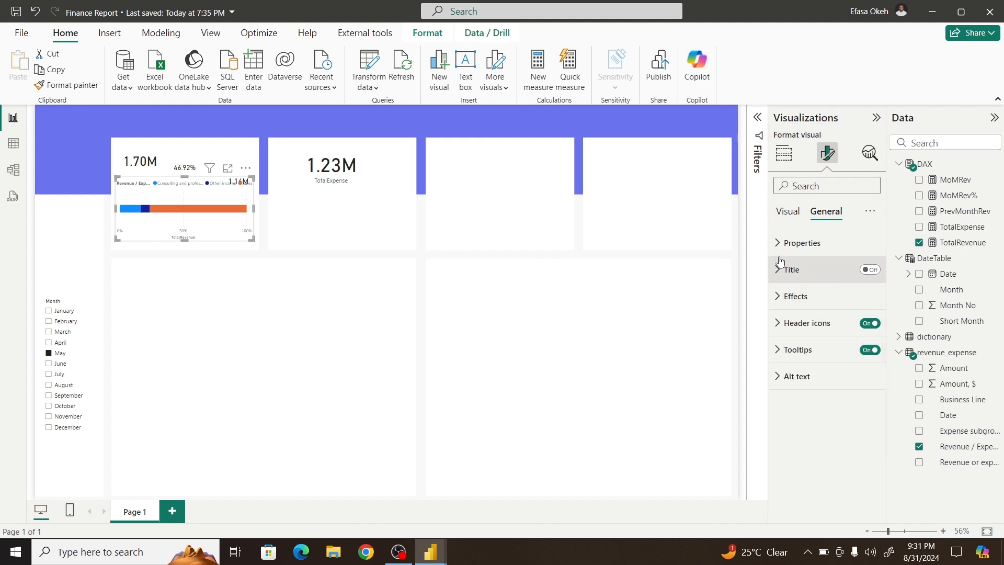
Step: Turn off the Y-axis values of the stacked bar chart
{"action": "left_click", "coordinate": [785, 220]}
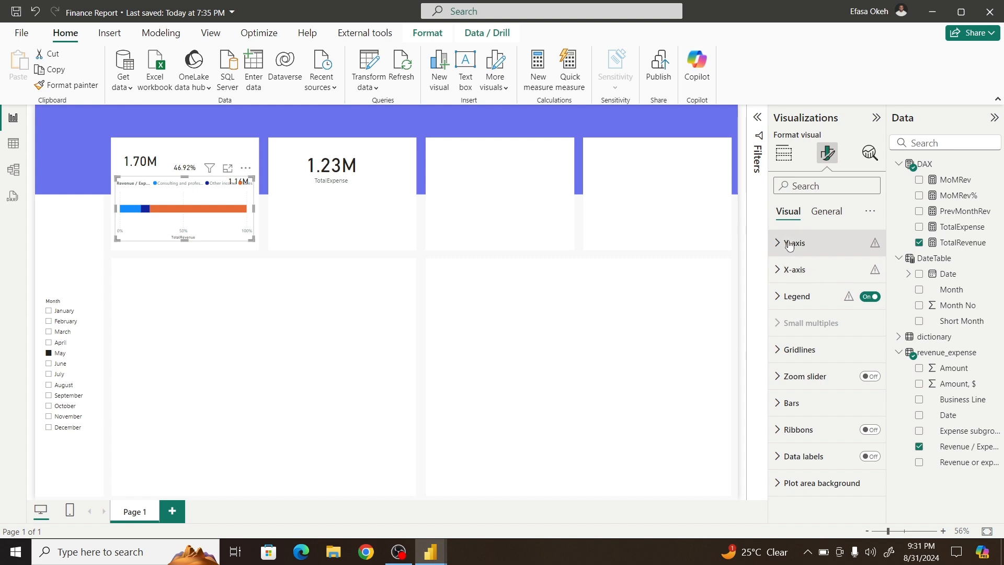
{"action": "left_click", "coordinate": [791, 243]}
{"action": "left_click", "coordinate": [864, 274]}
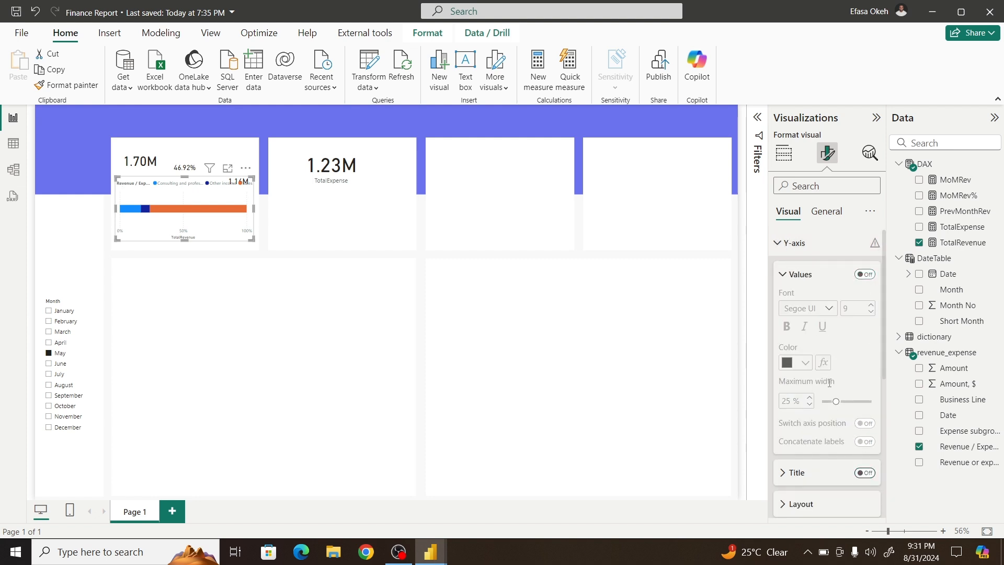
Step: Turn off the X-axis values and X-axis title of the stacked bar chart
{"action": "left_click", "coordinate": [779, 243]}
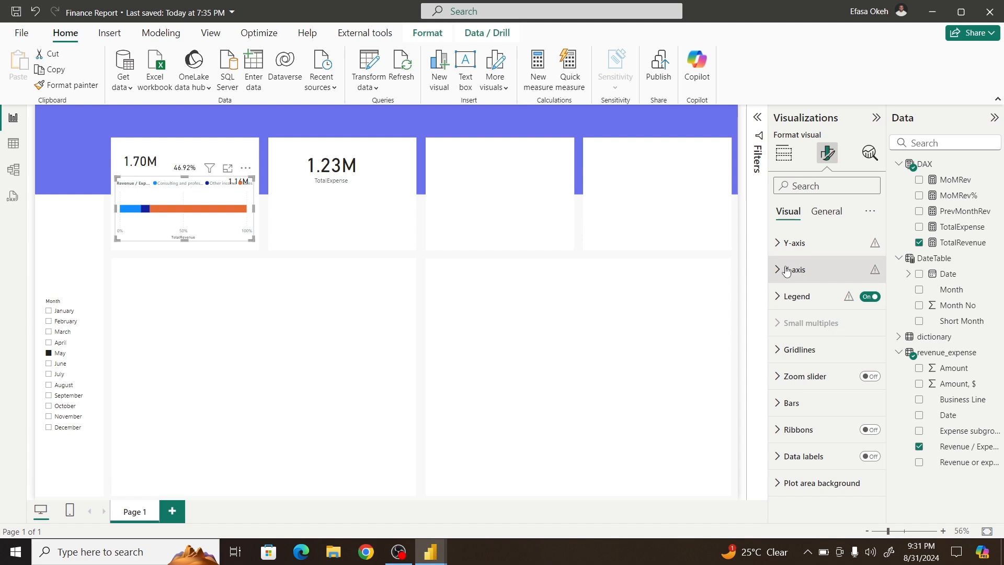
{"action": "left_click", "coordinate": [787, 270]}
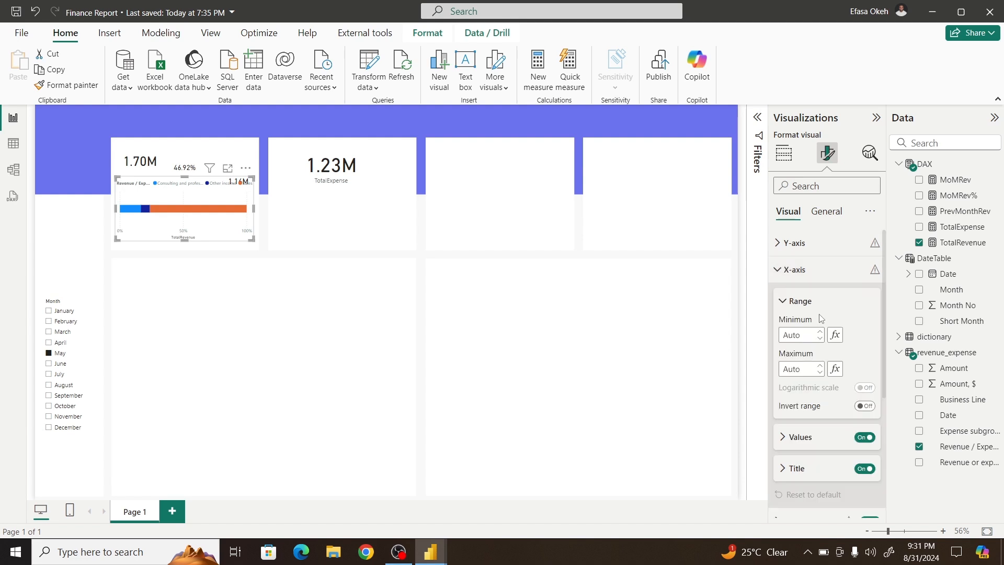
{"action": "left_click", "coordinate": [864, 437]}
{"action": "left_click", "coordinate": [864, 468]}
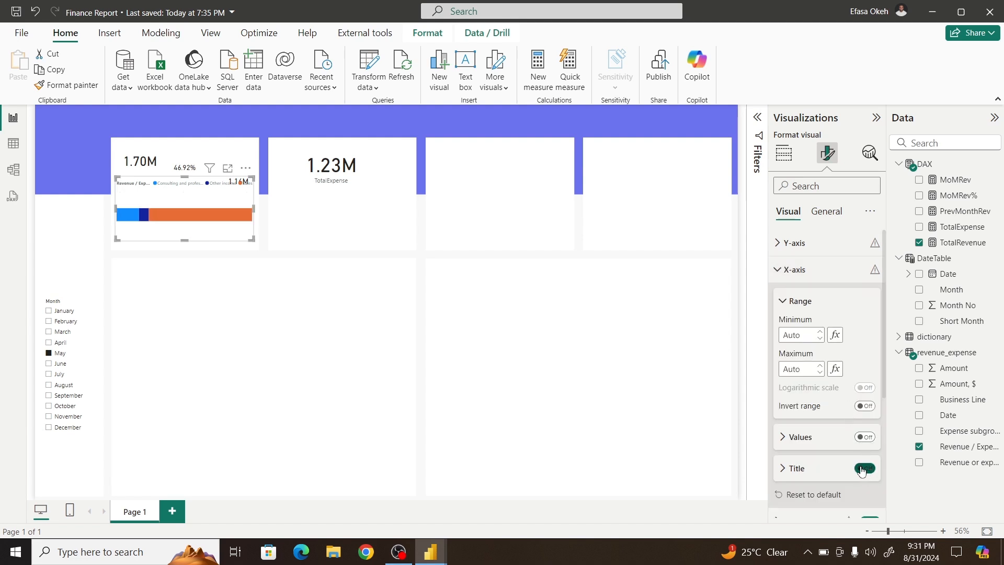
{"action": "left_click", "coordinate": [784, 270]}
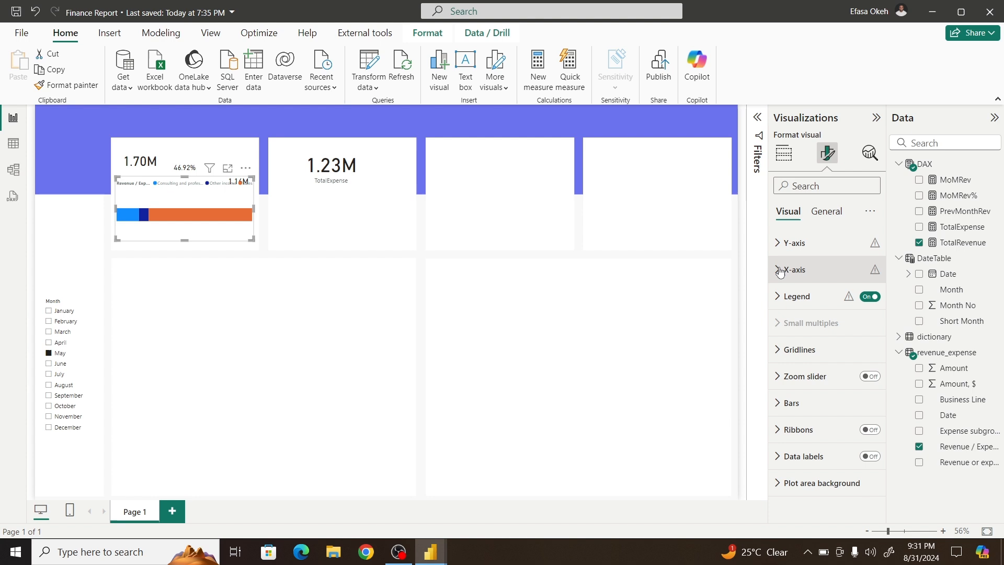
Step: Turn off the stacked bar chart's legend title and set the legend position to Bottom left
{"action": "left_click", "coordinate": [785, 296]}
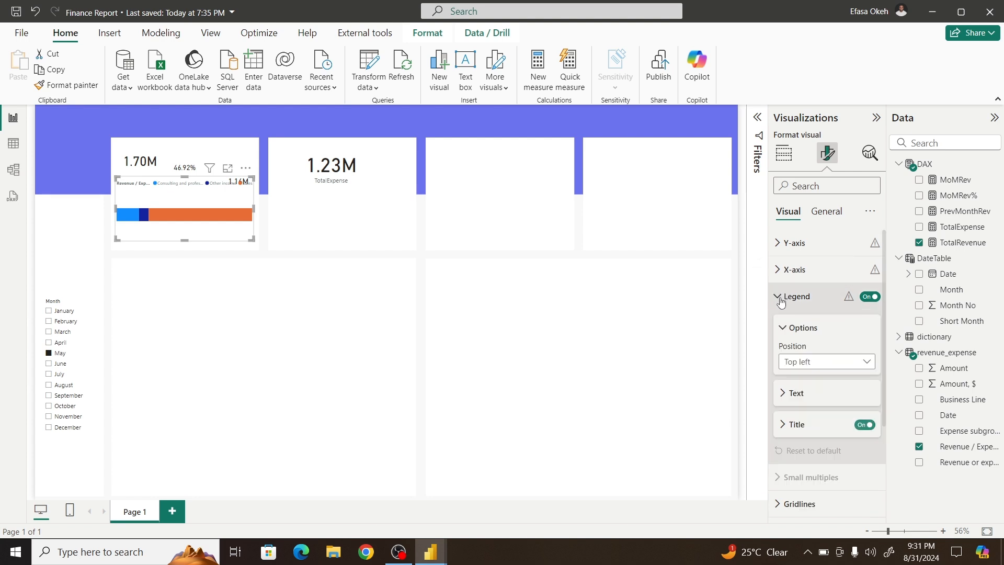
{"action": "left_click", "coordinate": [862, 427]}
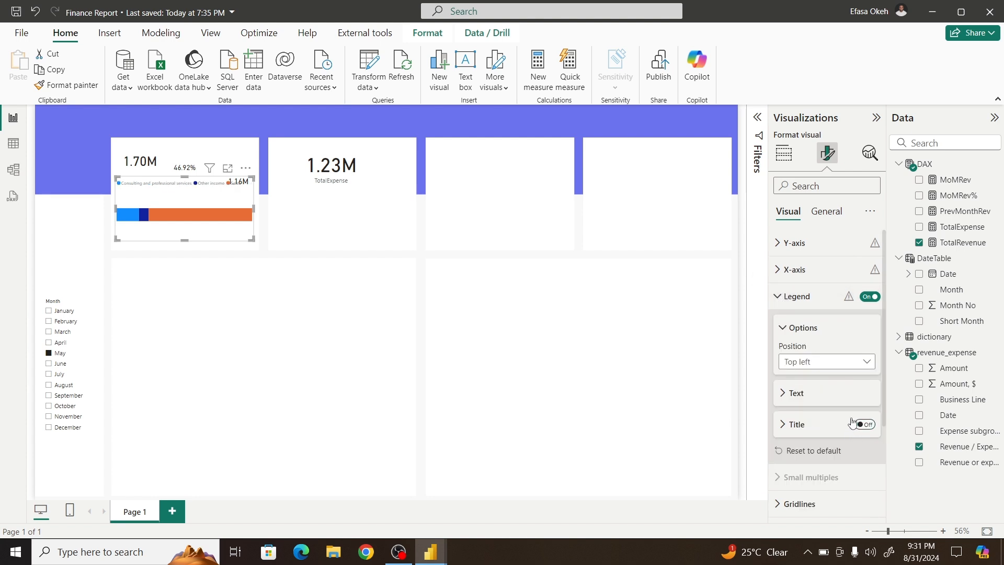
{"action": "left_click", "coordinate": [800, 368]}
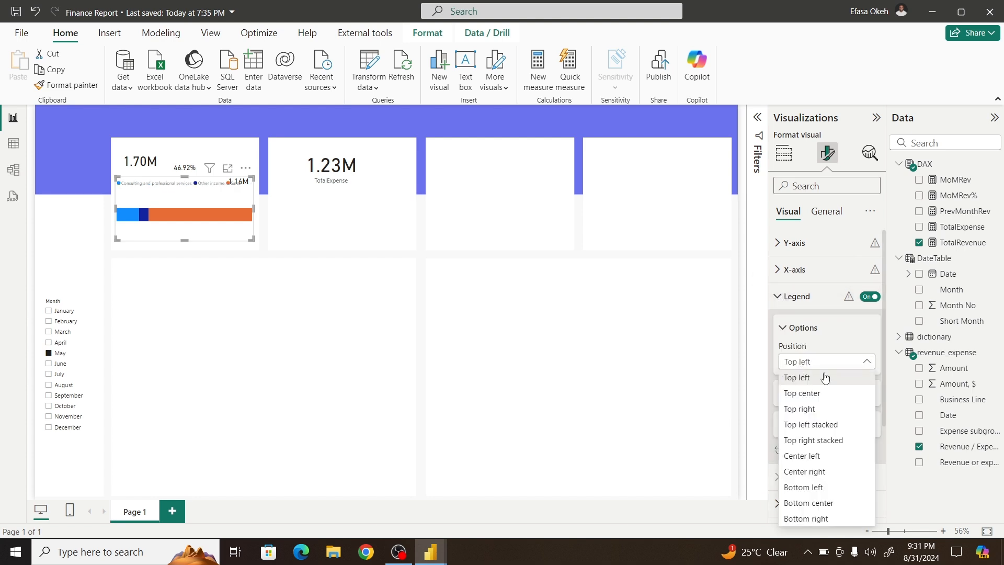
{"action": "left_click", "coordinate": [803, 487]}
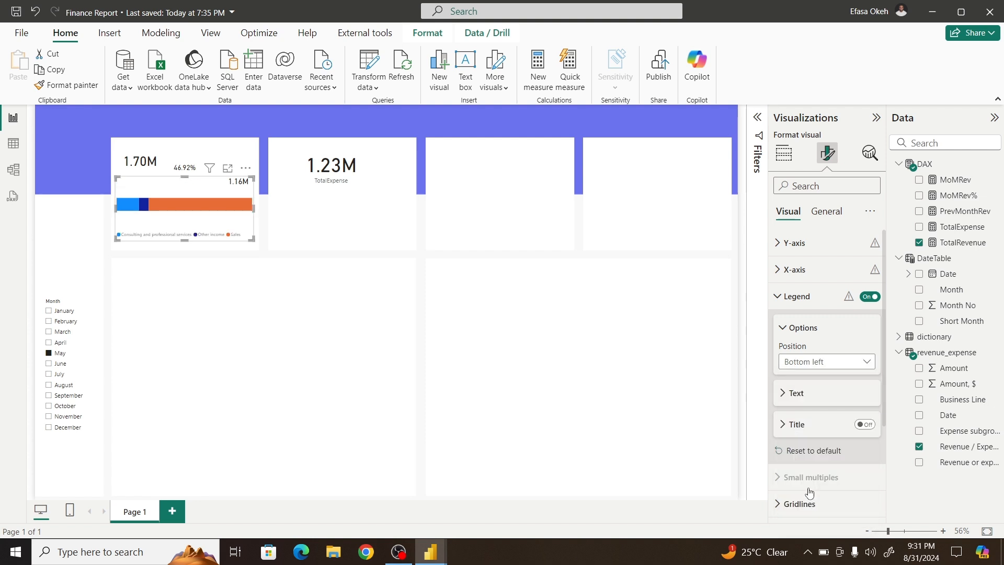
{"action": "left_click", "coordinate": [789, 297]}
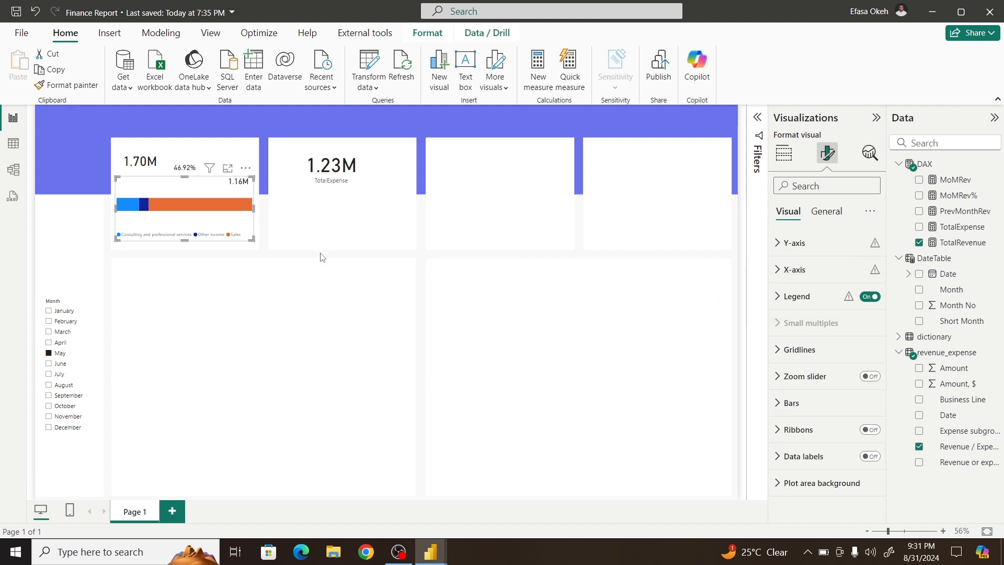
Step: Shorten the stacked bar chart and move it down clear of the PrevMonthRev card
{"action": "left_click_drag", "start_coordinate": [254, 239], "coordinate": [253, 217]}
{"action": "left_click", "coordinate": [239, 237]}
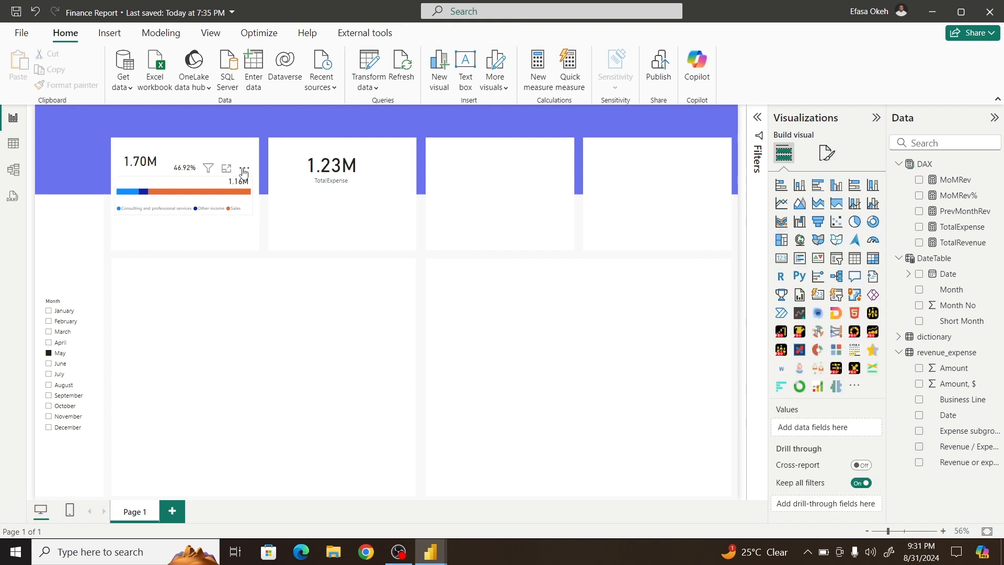
{"action": "left_click_drag", "start_coordinate": [243, 169], "coordinate": [244, 182]}
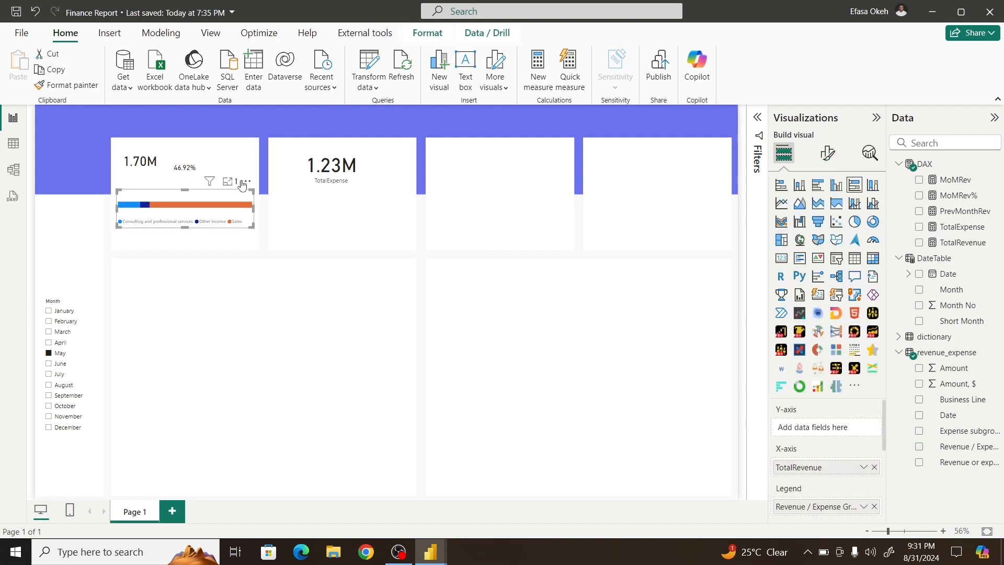
{"action": "left_click", "coordinate": [234, 235]}
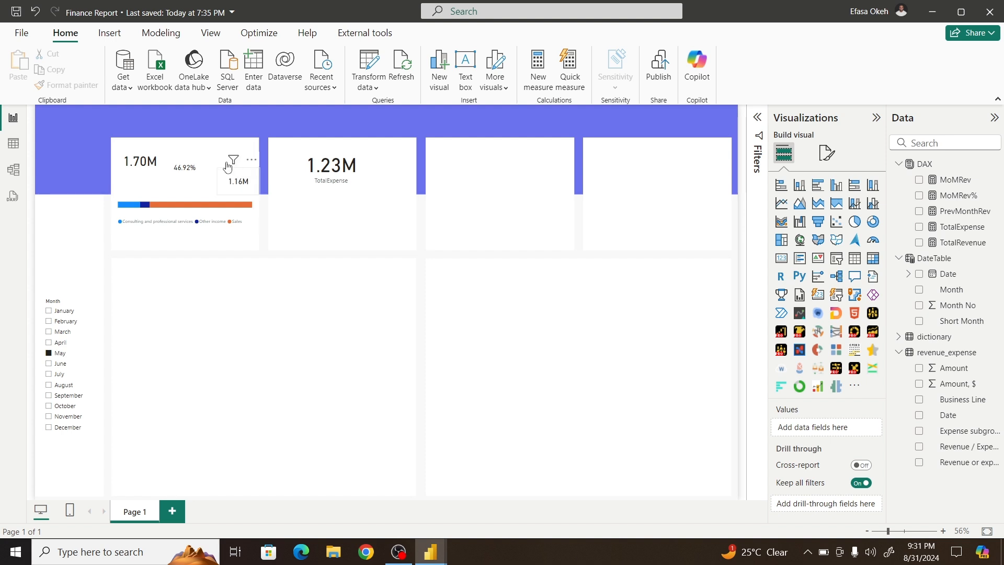
Step: Raise the PrevMonthRev card level with the total revenue value and move the stacked bar chart up just beneath the cards
{"action": "left_click_drag", "start_coordinate": [235, 162], "coordinate": [233, 157]}
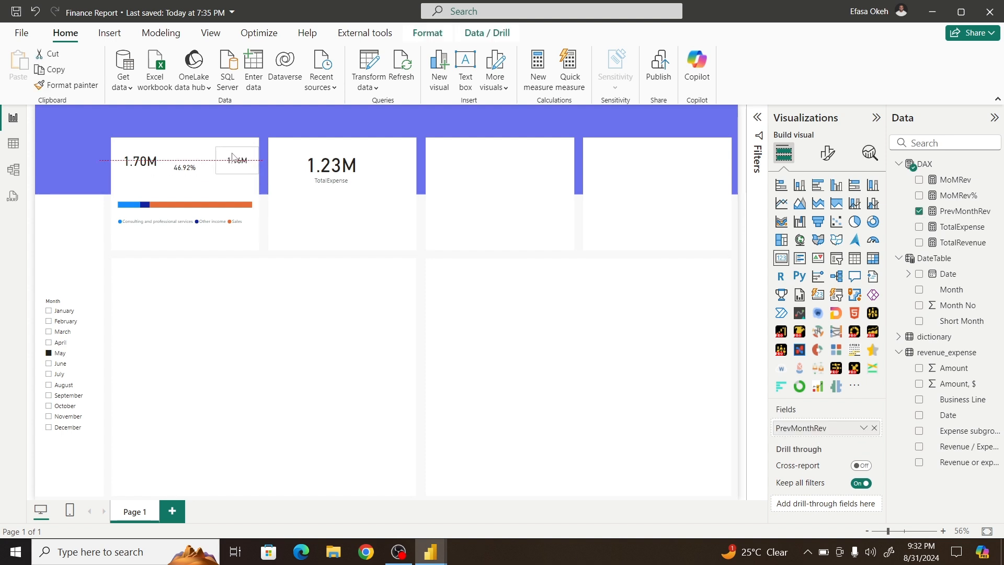
{"action": "left_click_drag", "start_coordinate": [245, 214], "coordinate": [232, 192]}
{"action": "left_click", "coordinate": [223, 227]}
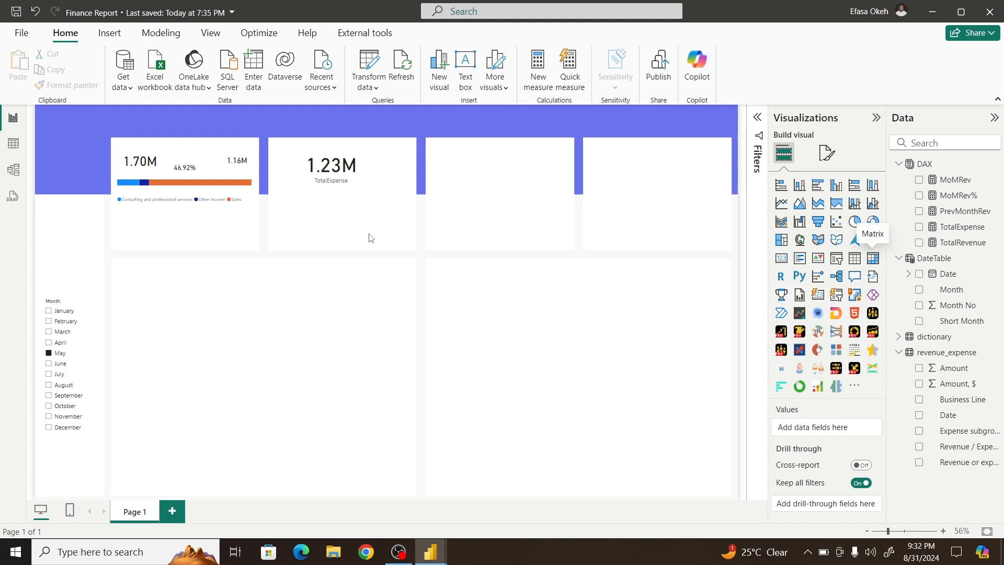
Step: Add a wide, short matrix with Revenue / Expense Group as rows and TotalRevenue as values
{"action": "left_click", "coordinate": [873, 258]}
{"action": "left_click_drag", "start_coordinate": [79, 220], "coordinate": [345, 356]}
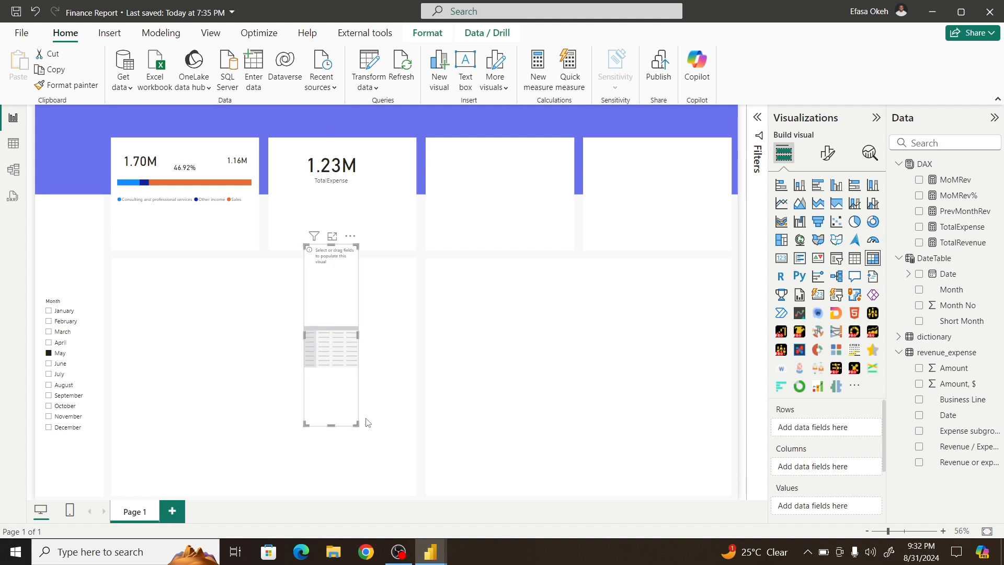
{"action": "left_click_drag", "start_coordinate": [357, 423], "coordinate": [549, 357]}
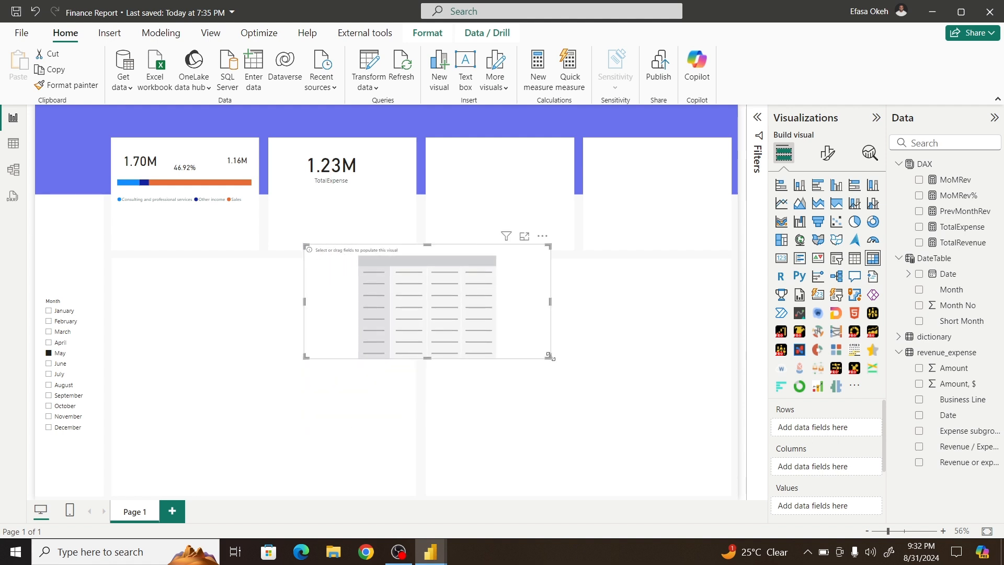
{"action": "left_click", "coordinate": [920, 448]}
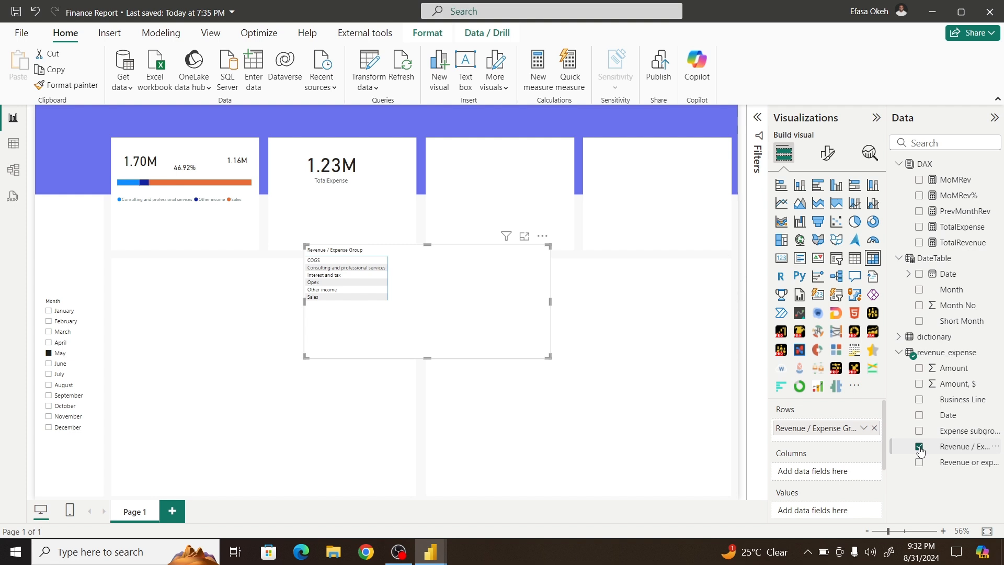
{"action": "left_click", "coordinate": [920, 243]}
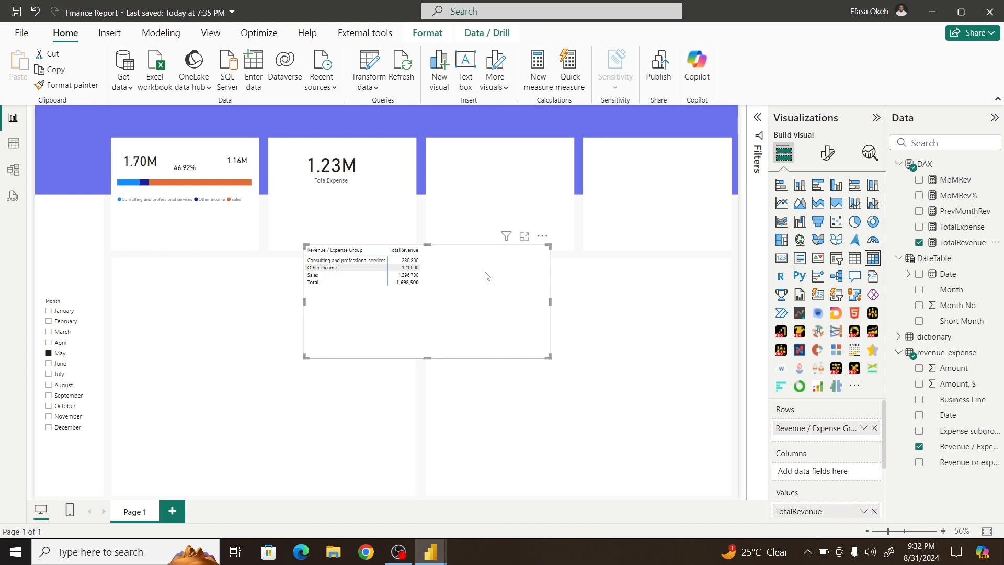
Step: Move the matrix under the first KPI box's chart, widen its Revenue / Expense Group column and shrink its frame around the data
{"action": "left_click_drag", "start_coordinate": [541, 243], "coordinate": [373, 218]}
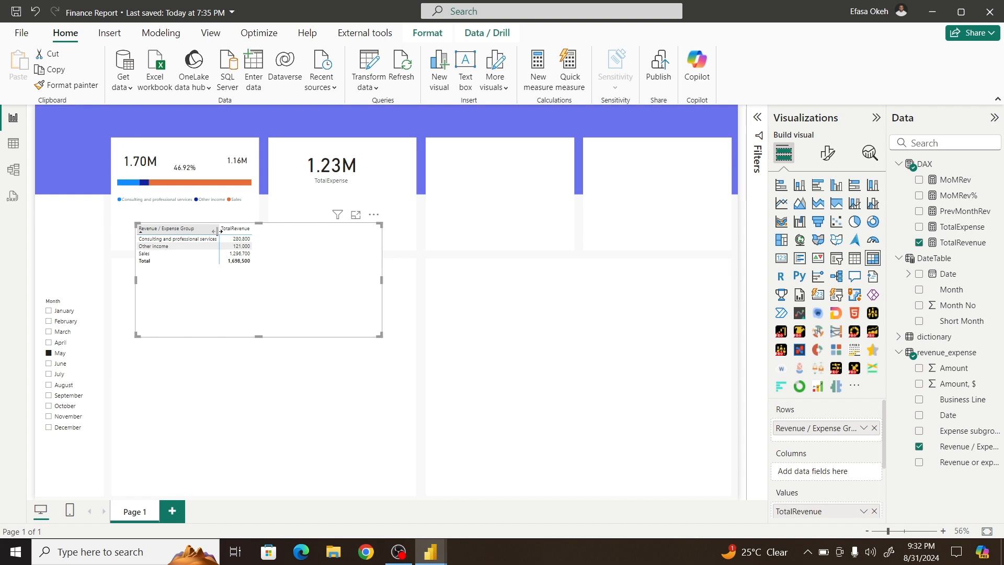
{"action": "mouse_move", "coordinate": [219, 231]}
{"action": "left_mouse_down"}
{"action": "mouse_move", "coordinate": [259, 231]}
{"action": "mouse_move", "coordinate": [237, 231]}
{"action": "left_mouse_up"}
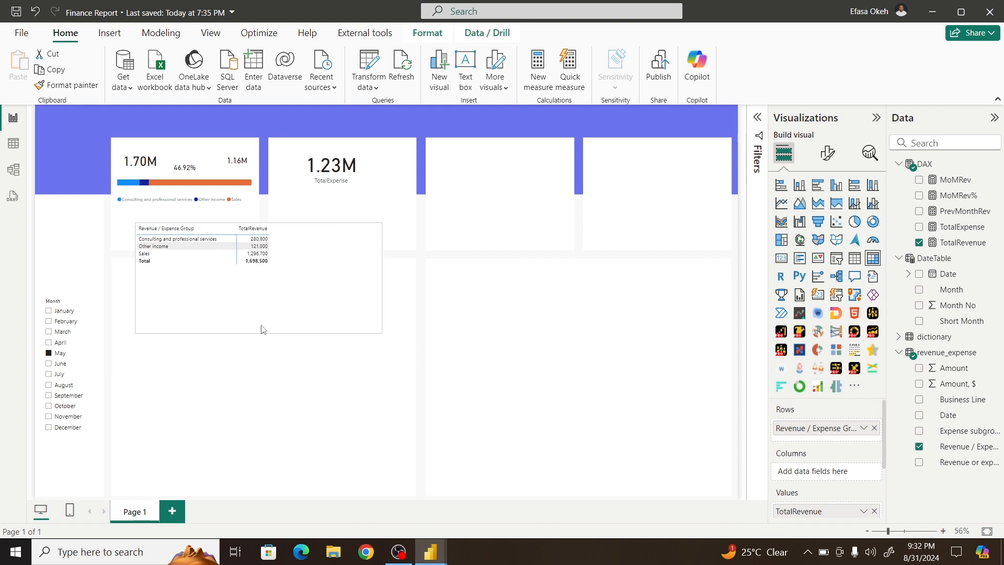
{"action": "left_click_drag", "start_coordinate": [259, 333], "coordinate": [258, 273]}
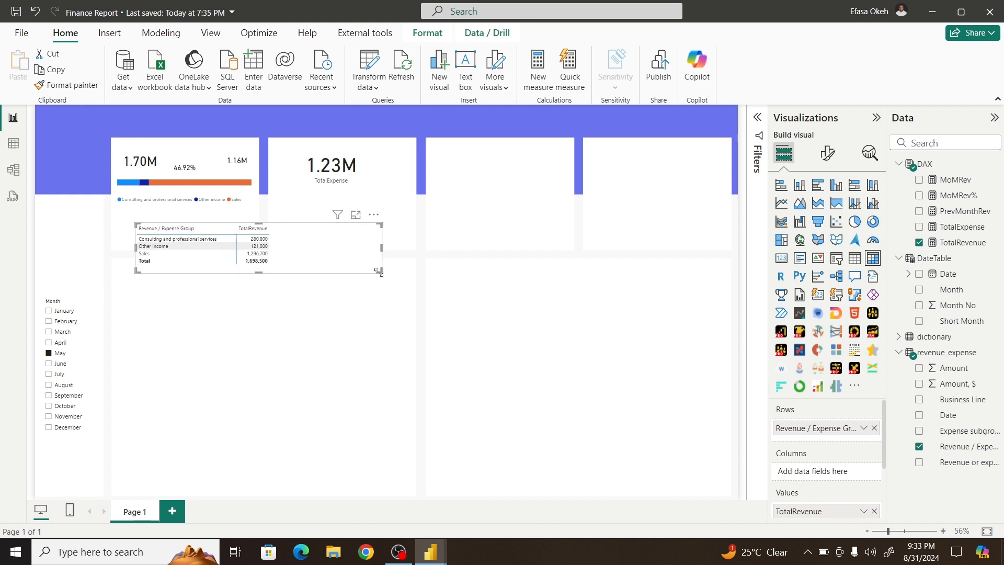
{"action": "left_click_drag", "start_coordinate": [379, 272], "coordinate": [287, 270]}
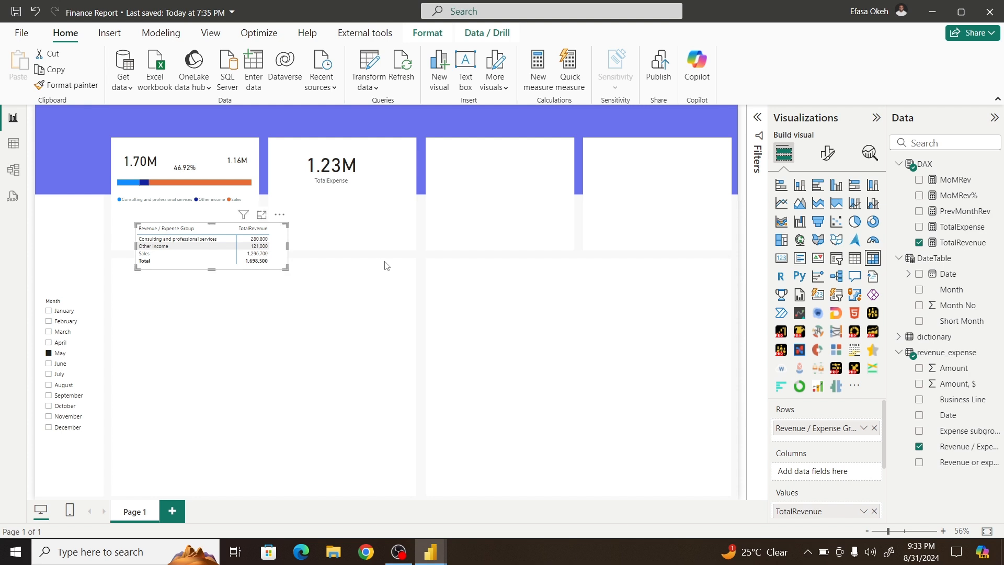
Step: Set the matrix style preset to None
{"action": "left_click", "coordinate": [827, 154]}
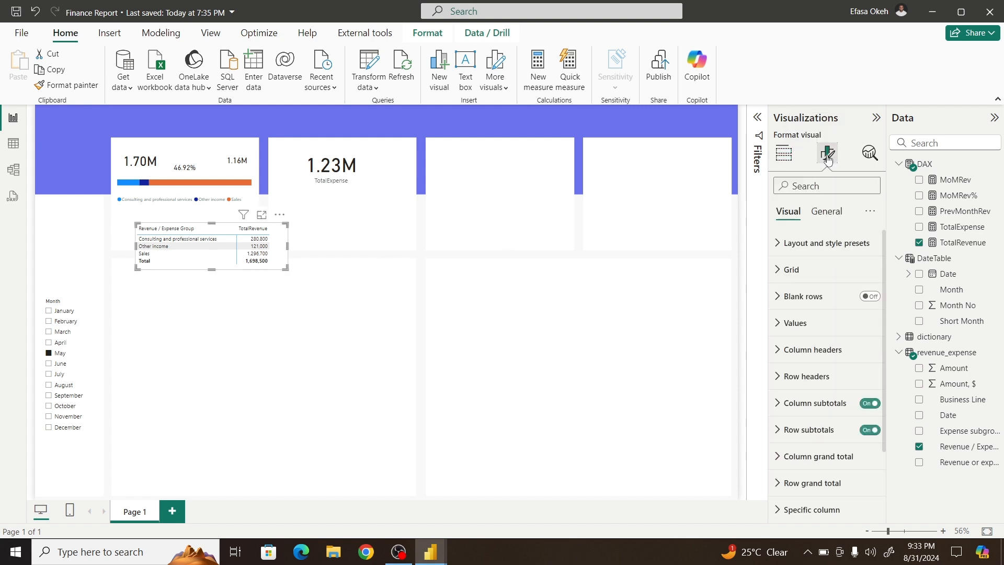
{"action": "left_click", "coordinate": [804, 244]}
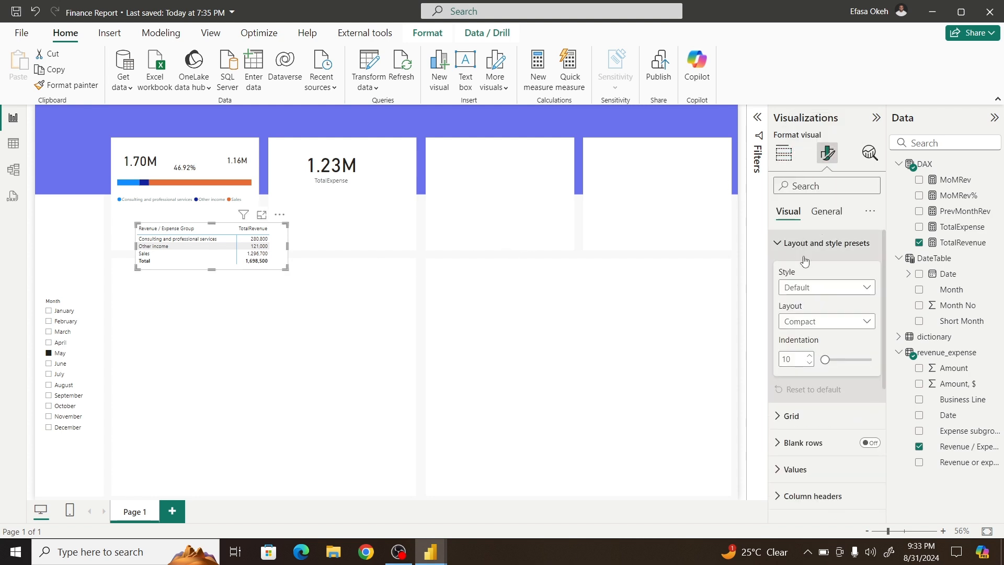
{"action": "left_click", "coordinate": [801, 290]}
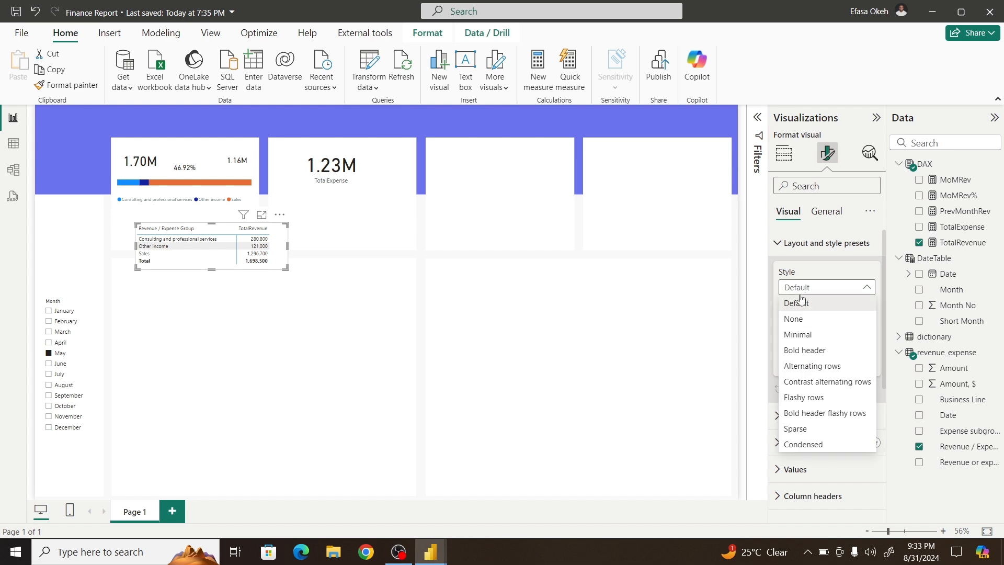
{"action": "left_click", "coordinate": [802, 321]}
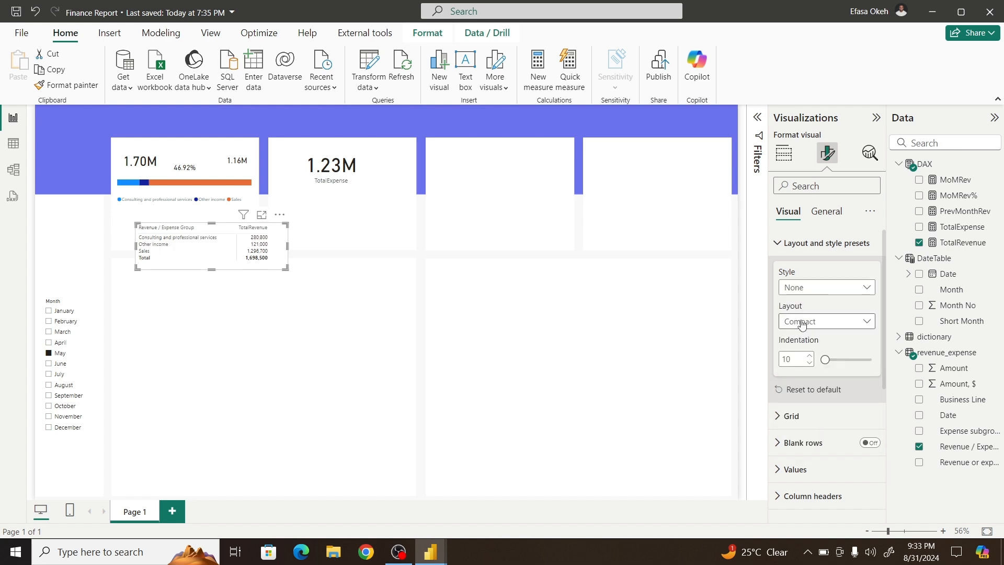
{"action": "left_click", "coordinate": [785, 243]}
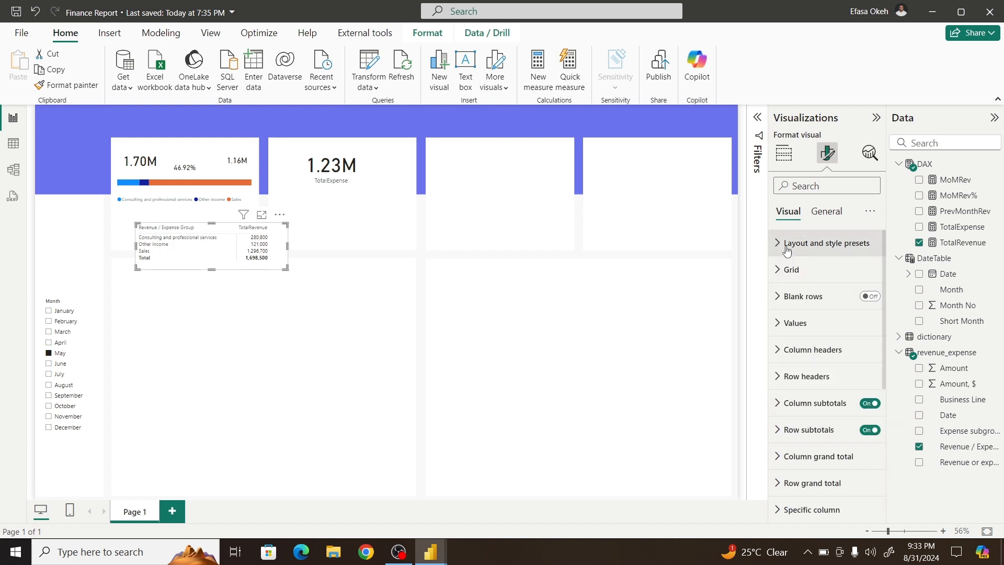
Step: Set the matrix's grid border color to white for the All section
{"action": "left_click", "coordinate": [791, 280]}
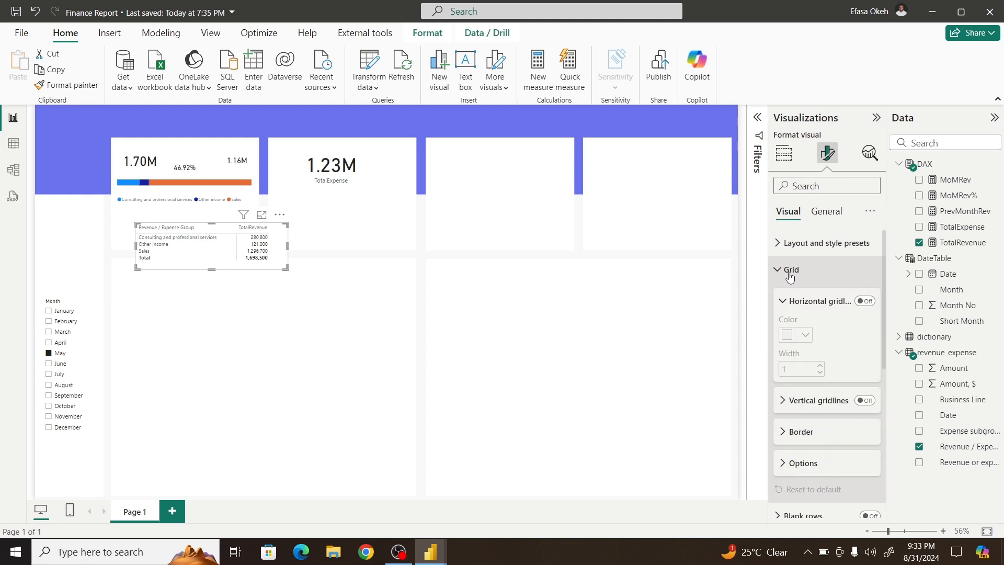
{"action": "left_click", "coordinate": [808, 432]}
{"action": "left_click_drag", "start_coordinate": [884, 335], "coordinate": [881, 401]}
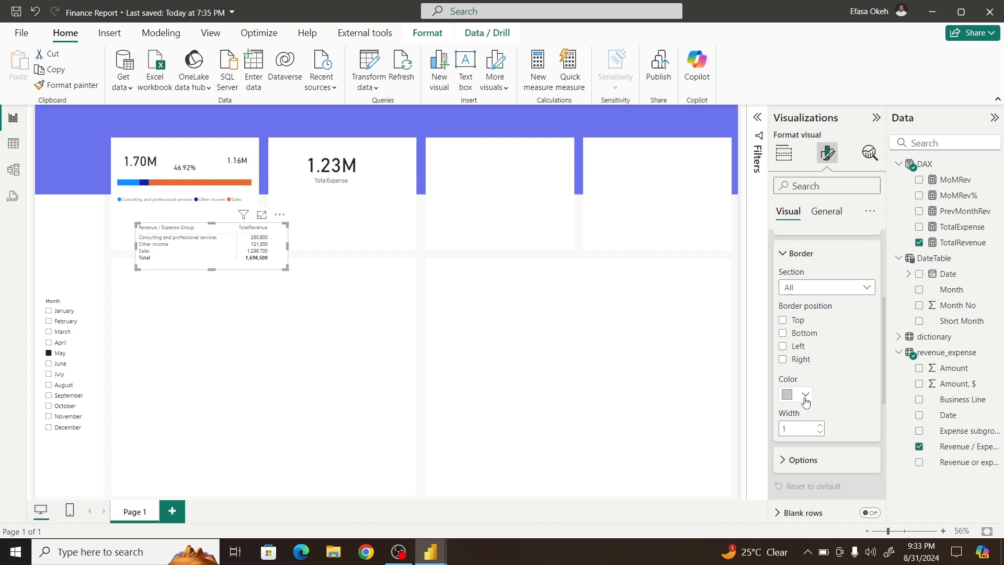
{"action": "left_click", "coordinate": [805, 397]}
{"action": "left_click", "coordinate": [813, 339]}
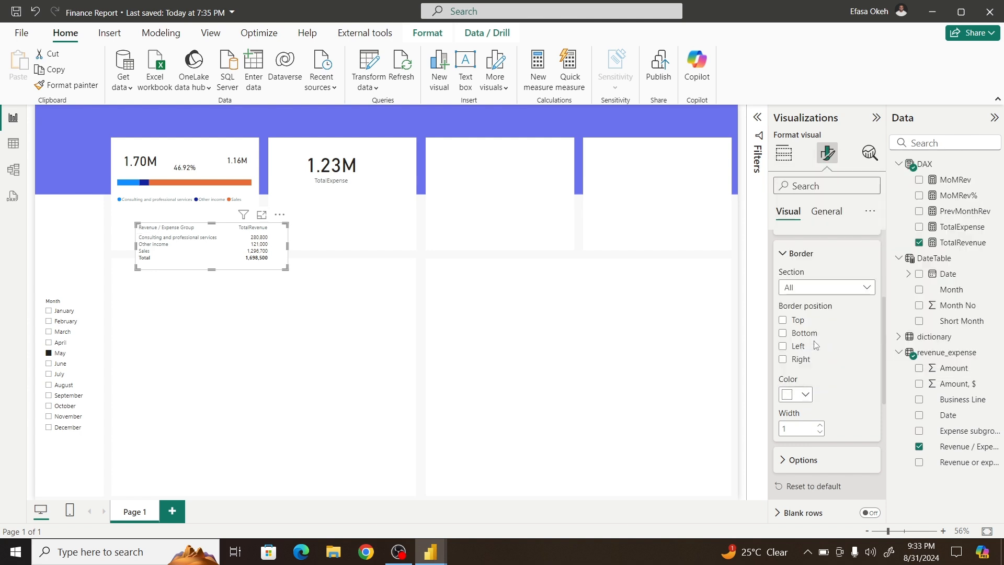
{"action": "left_click_drag", "start_coordinate": [883, 343], "coordinate": [892, 281]}
{"action": "left_click", "coordinate": [789, 261]}
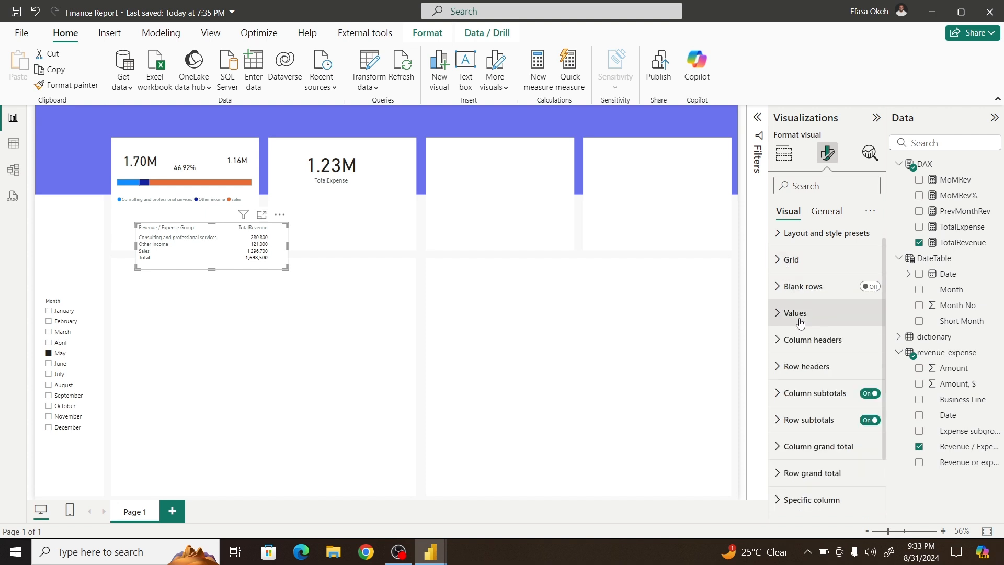
Step: Set the text color of the matrix's column headers to white
{"action": "left_click", "coordinate": [778, 339]}
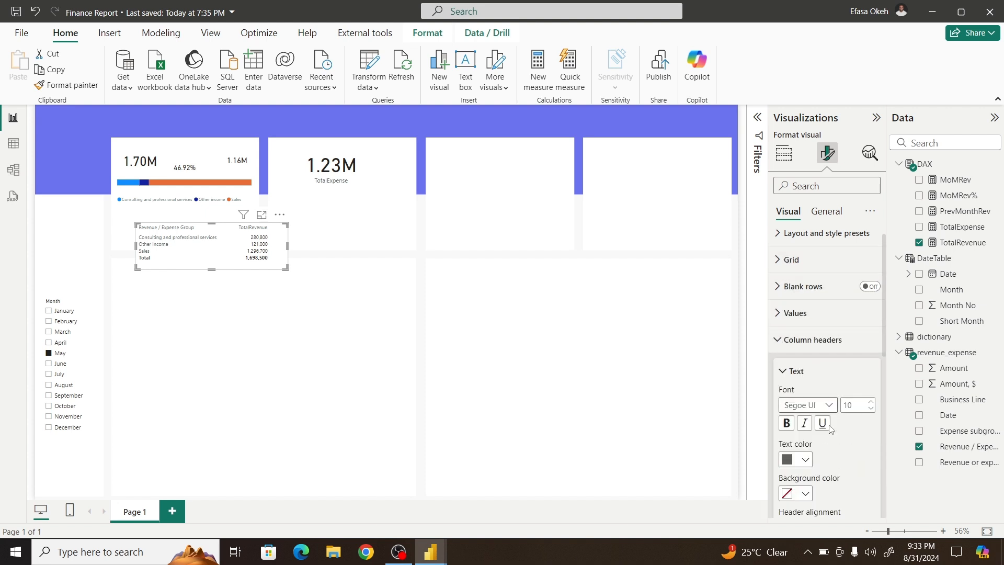
{"action": "left_click", "coordinate": [805, 461]}
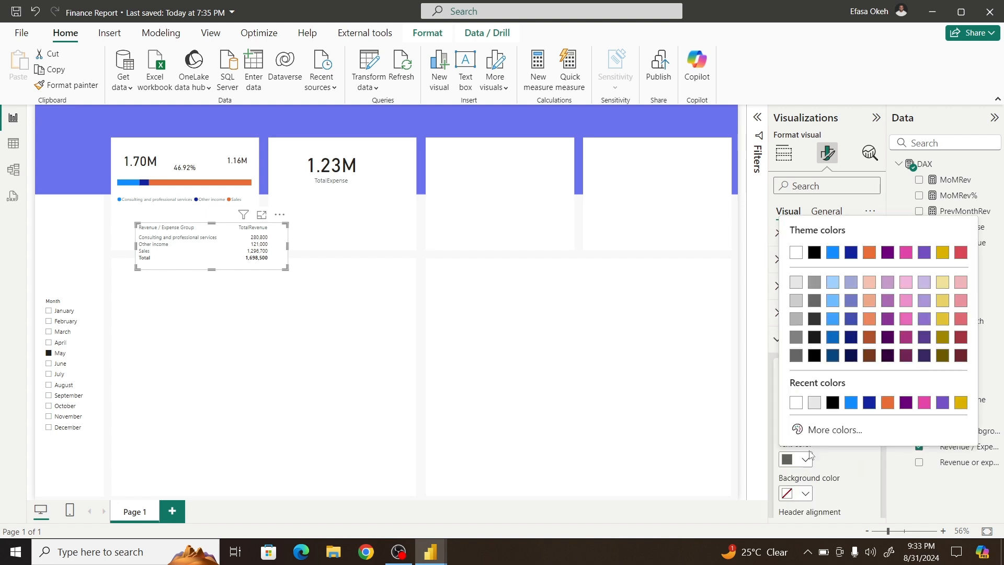
{"action": "left_click", "coordinate": [797, 408]}
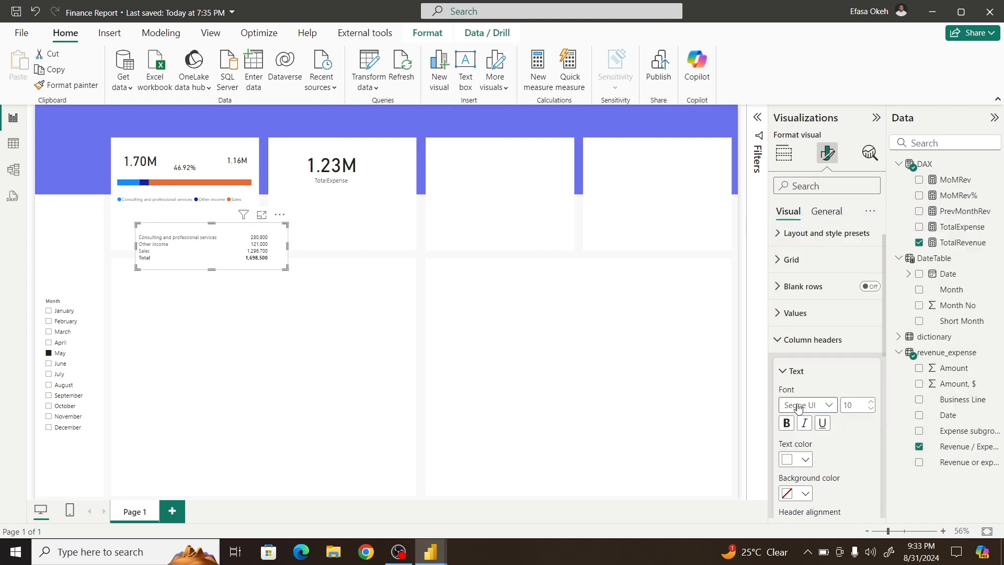
{"action": "left_click", "coordinate": [779, 340]}
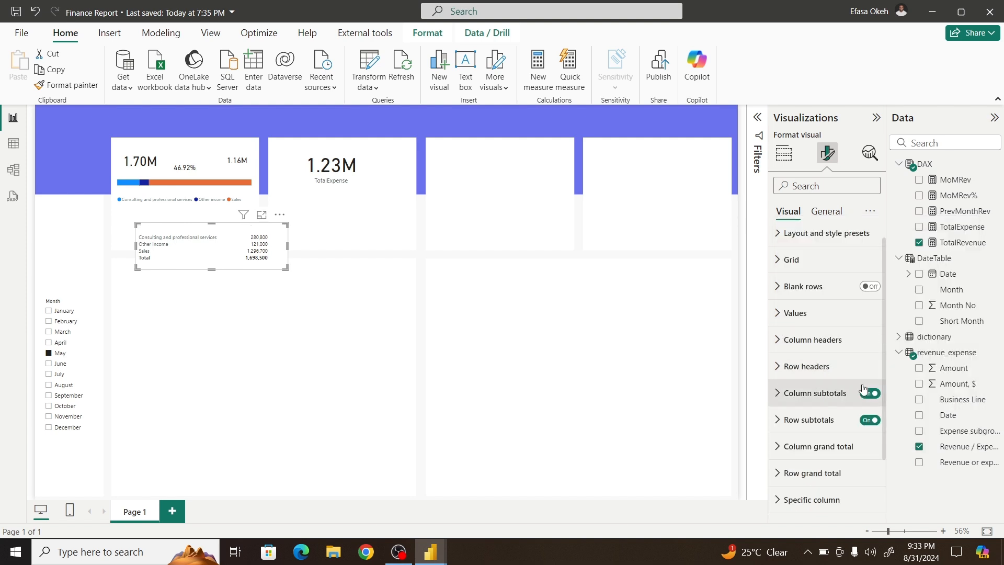
Step: Turn off the matrix's column and row subtotals and shrink its frame slightly
{"action": "left_click", "coordinate": [870, 395]}
{"action": "left_click", "coordinate": [870, 422]}
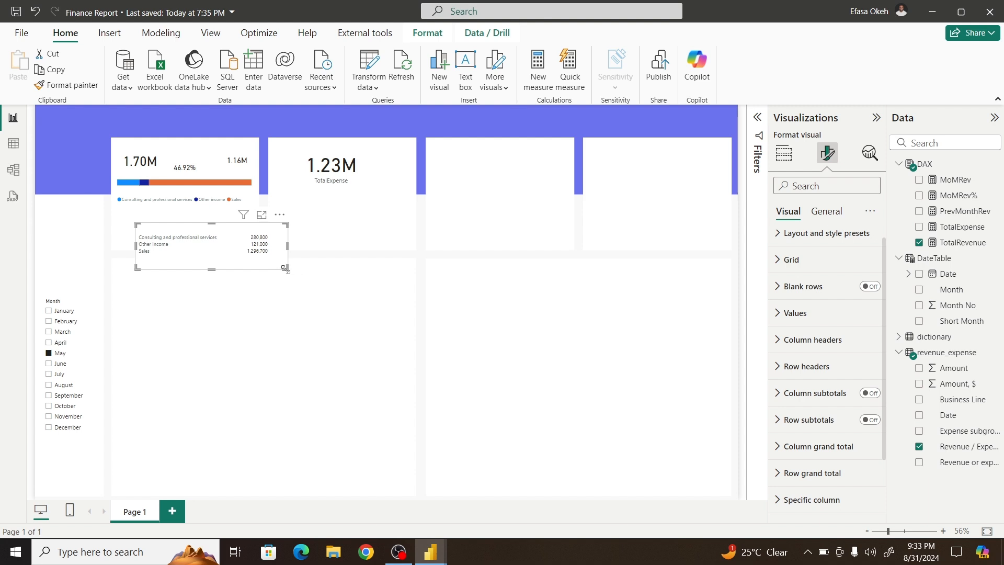
{"action": "left_click_drag", "start_coordinate": [285, 269], "coordinate": [276, 265]}
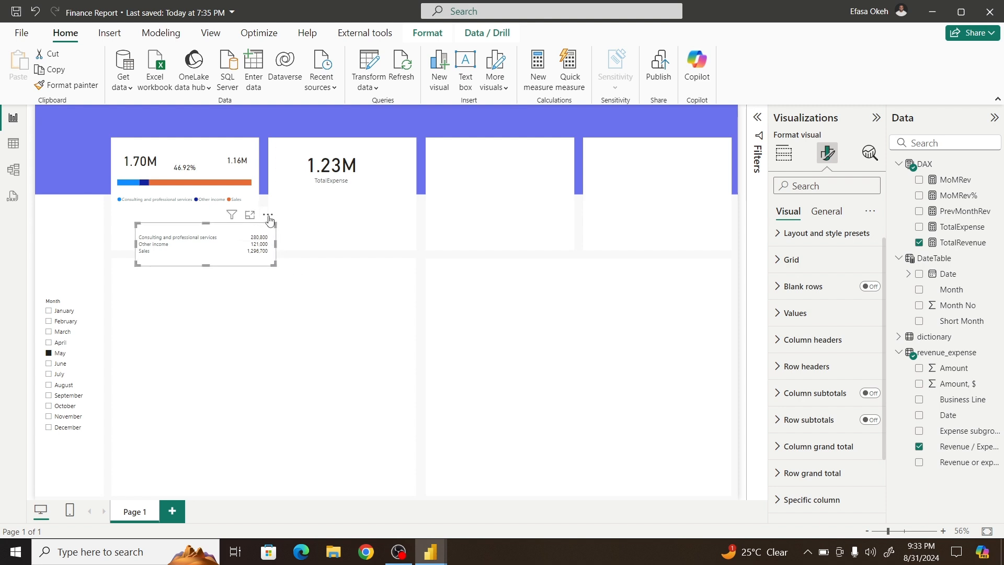
Step: Sort the matrix by TotalRevenue and place it in the first card below the stacked bar chart
{"action": "left_click", "coordinate": [269, 216]}
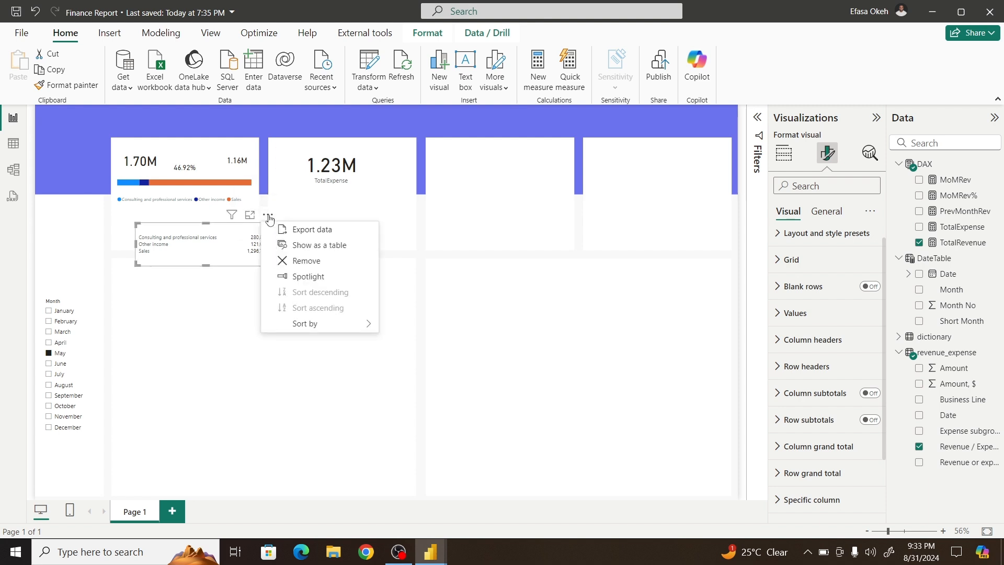
{"action": "mouse_move", "coordinate": [307, 324]}
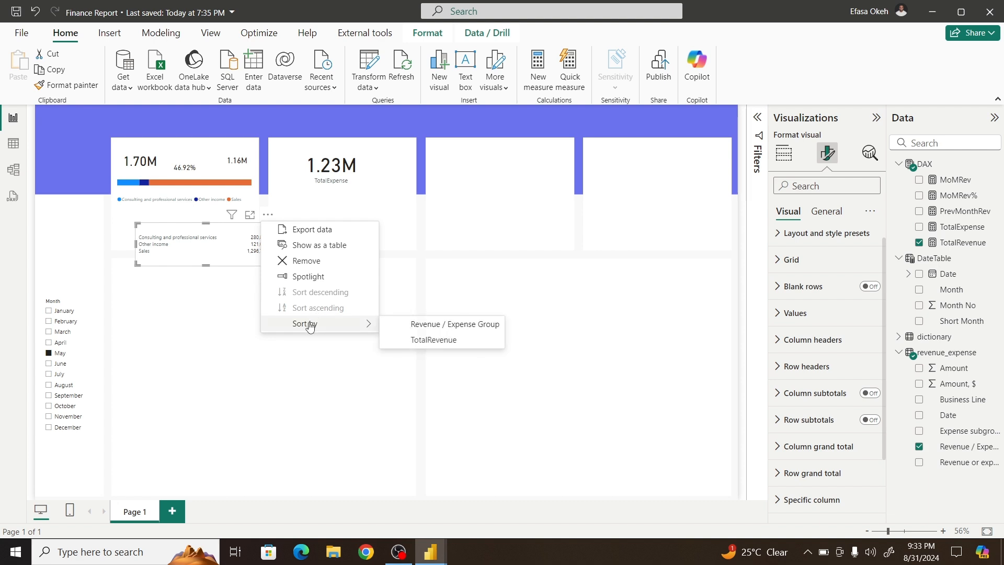
{"action": "left_click", "coordinate": [423, 341]}
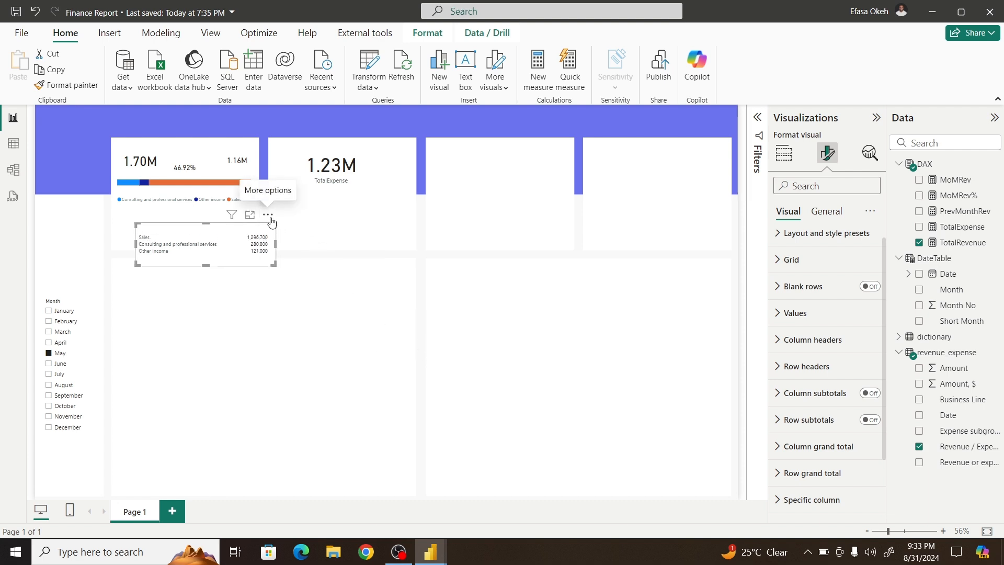
{"action": "left_click_drag", "start_coordinate": [268, 253], "coordinate": [248, 202]}
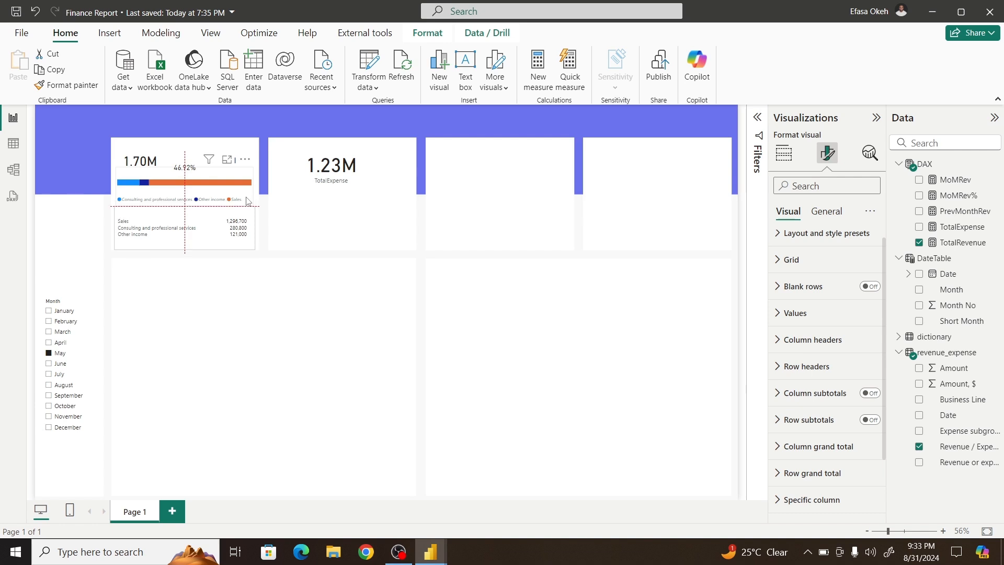
{"action": "left_click_drag", "start_coordinate": [246, 196], "coordinate": [248, 198]}
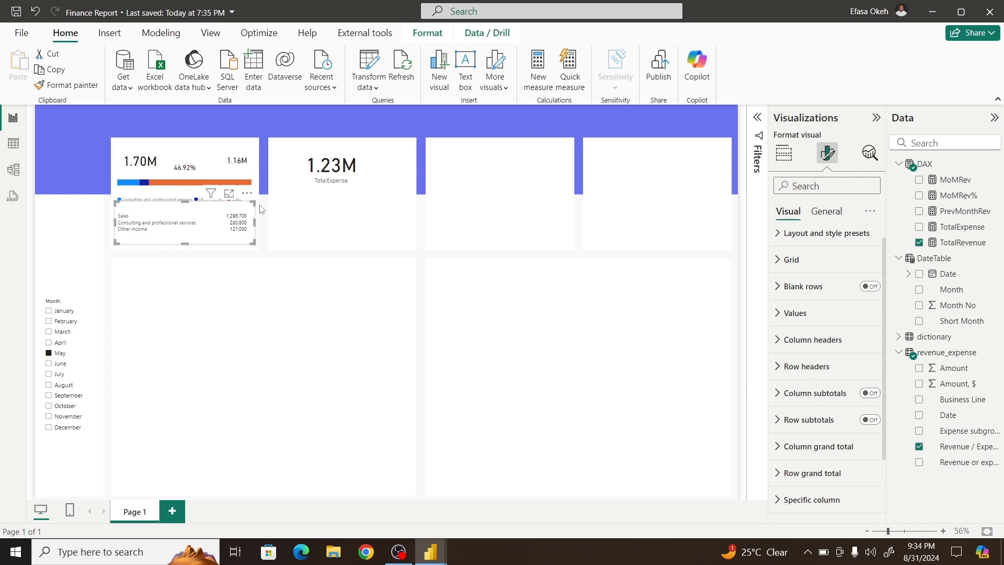
Step: Reposition the stacked bar chart in the first card so it fits between the revenue figures and the matrix
{"action": "left_click", "coordinate": [245, 176]}
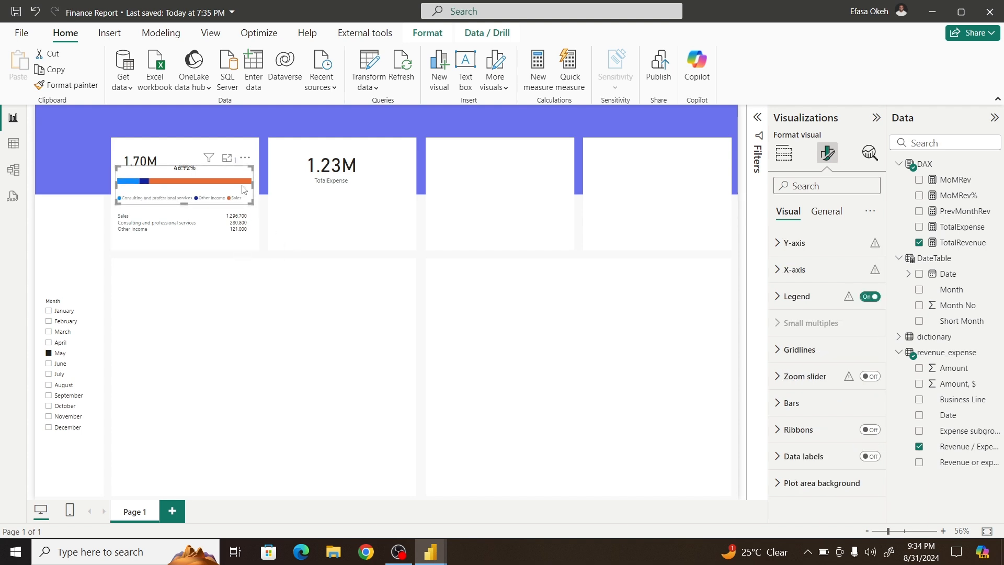
{"action": "left_click_drag", "start_coordinate": [243, 187], "coordinate": [244, 193]}
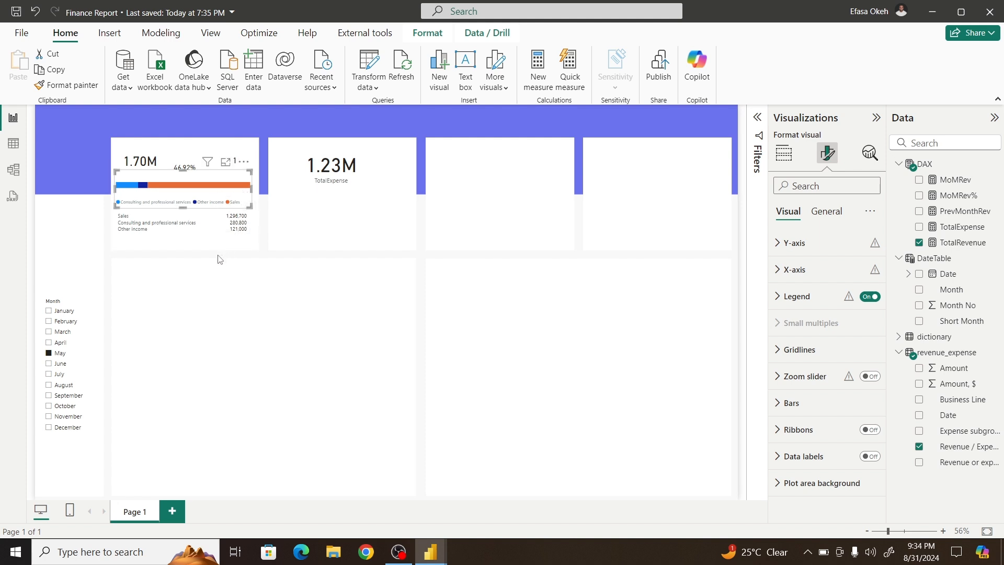
{"action": "left_click", "coordinate": [219, 259]}
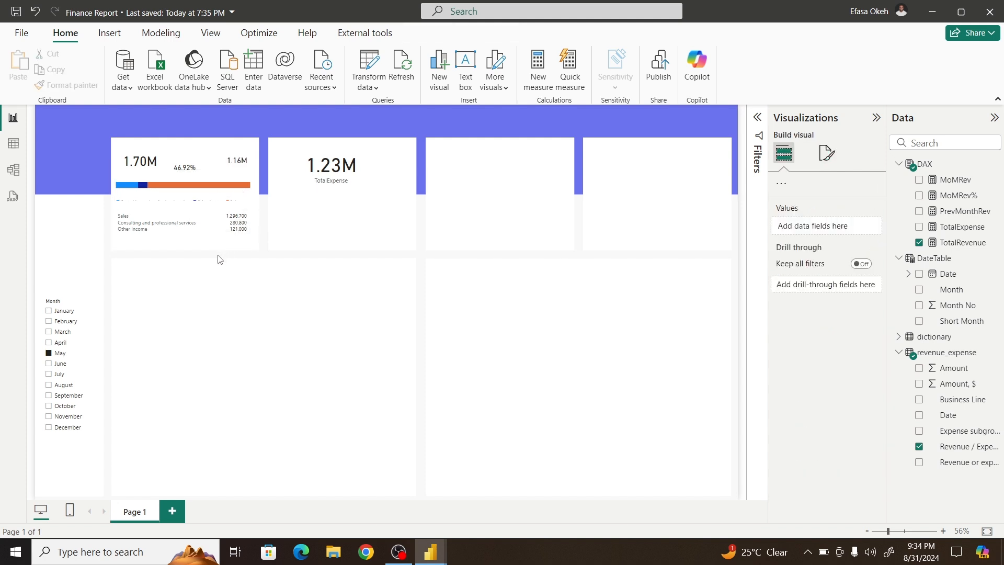
{"action": "left_click", "coordinate": [196, 196]}
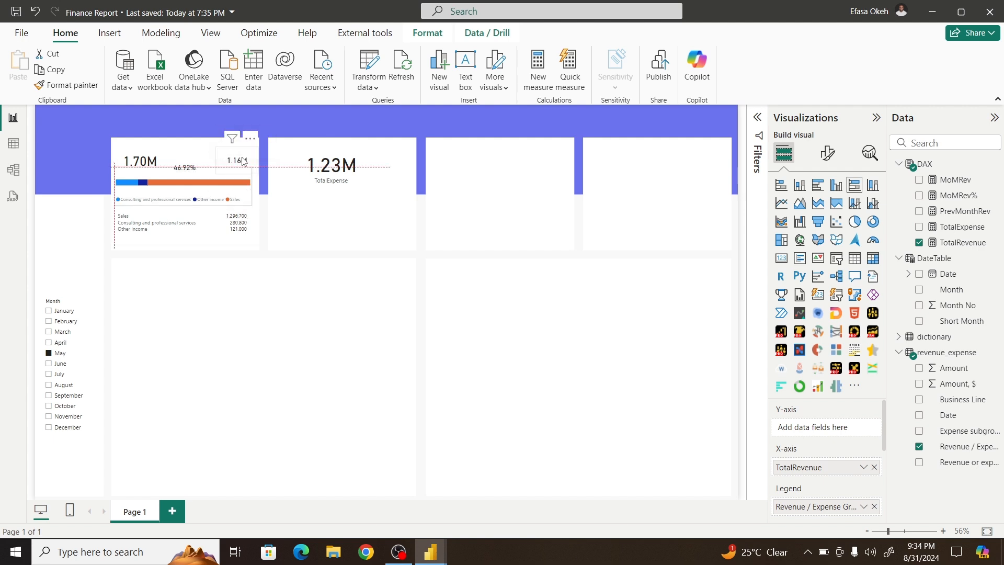
{"action": "left_click_drag", "start_coordinate": [243, 165], "coordinate": [243, 162]}
{"action": "left_click", "coordinate": [266, 225]}
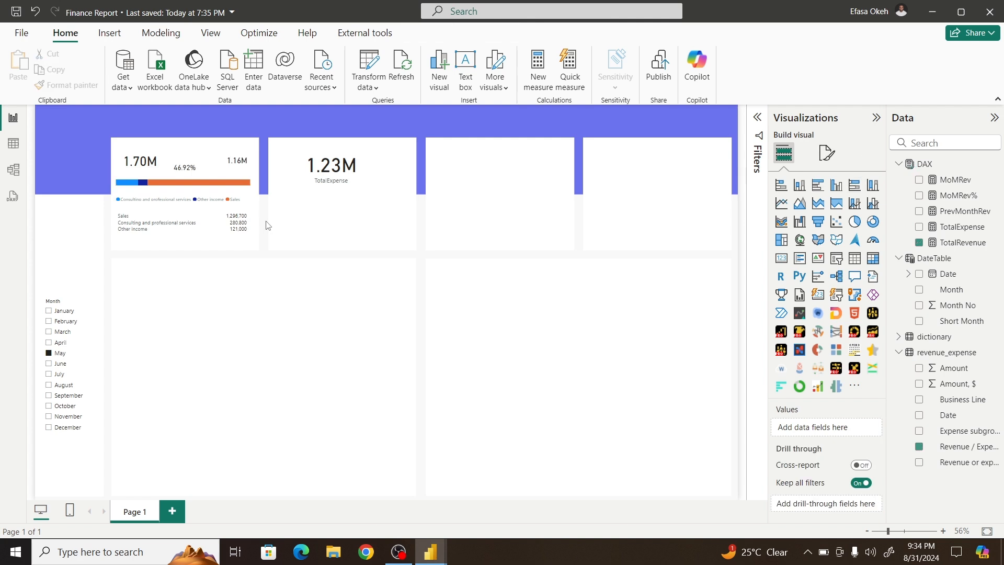
{"action": "left_click", "coordinate": [237, 192]}
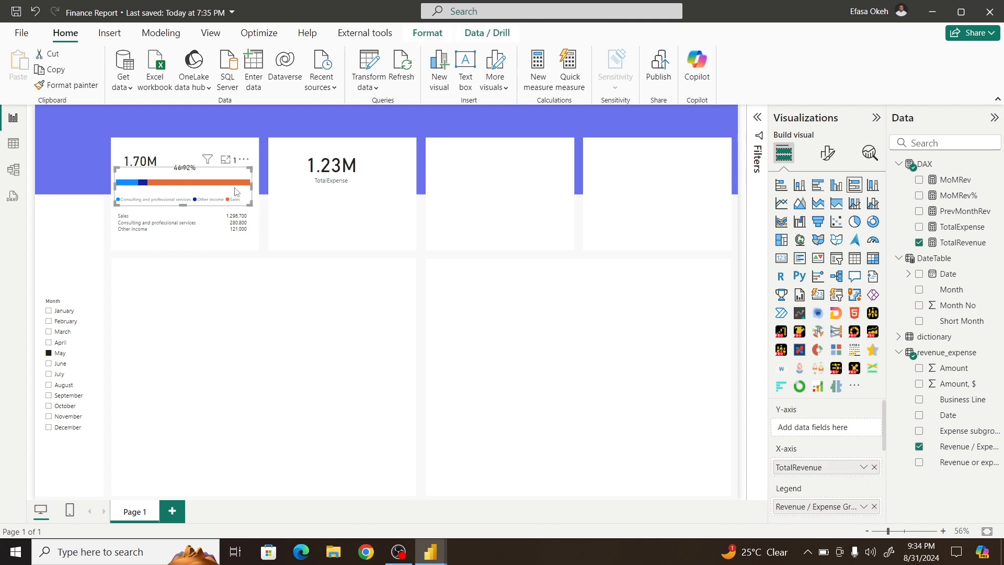
{"action": "left_click", "coordinate": [268, 200]}
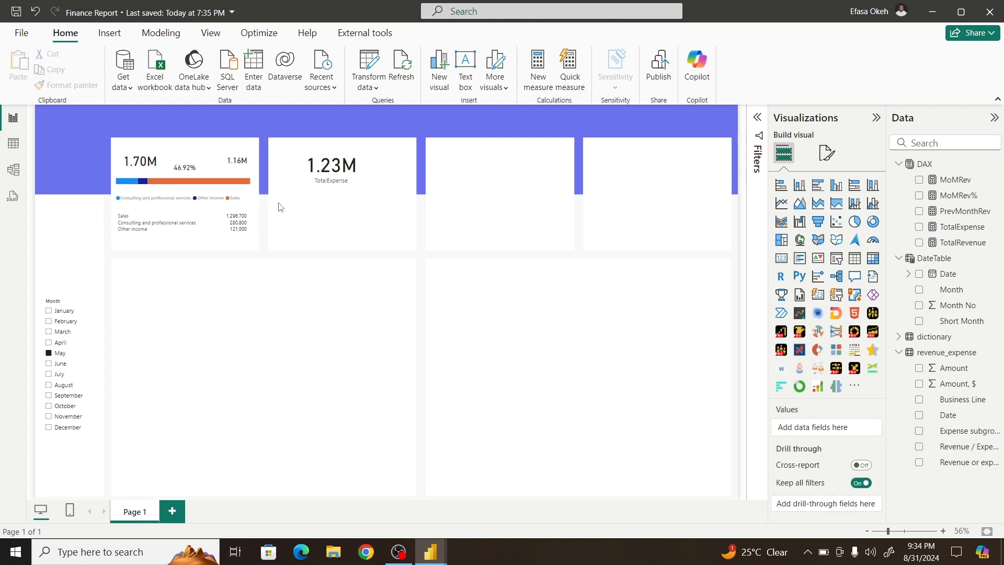
{"action": "left_click", "coordinate": [196, 192]}
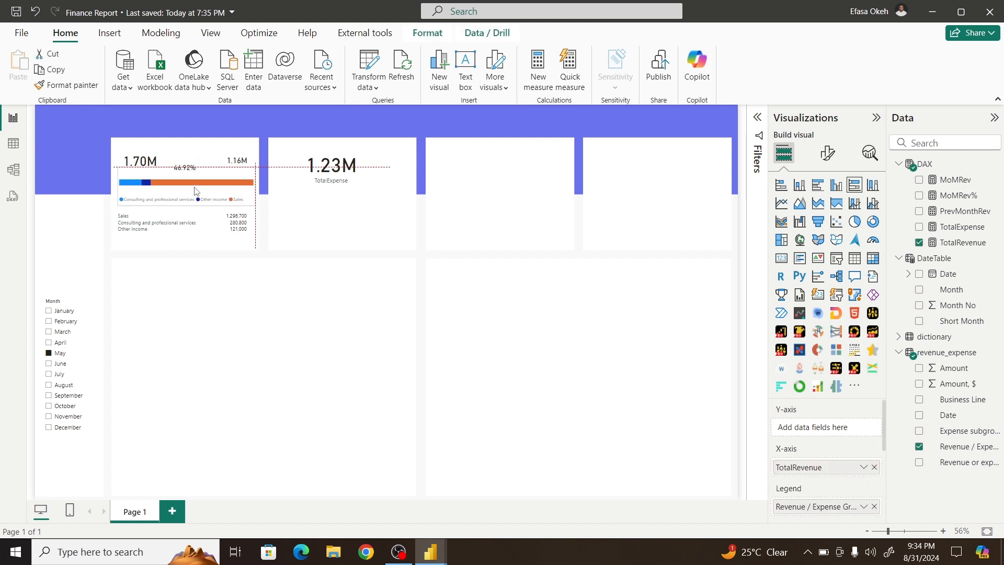
{"action": "left_click", "coordinate": [265, 219]}
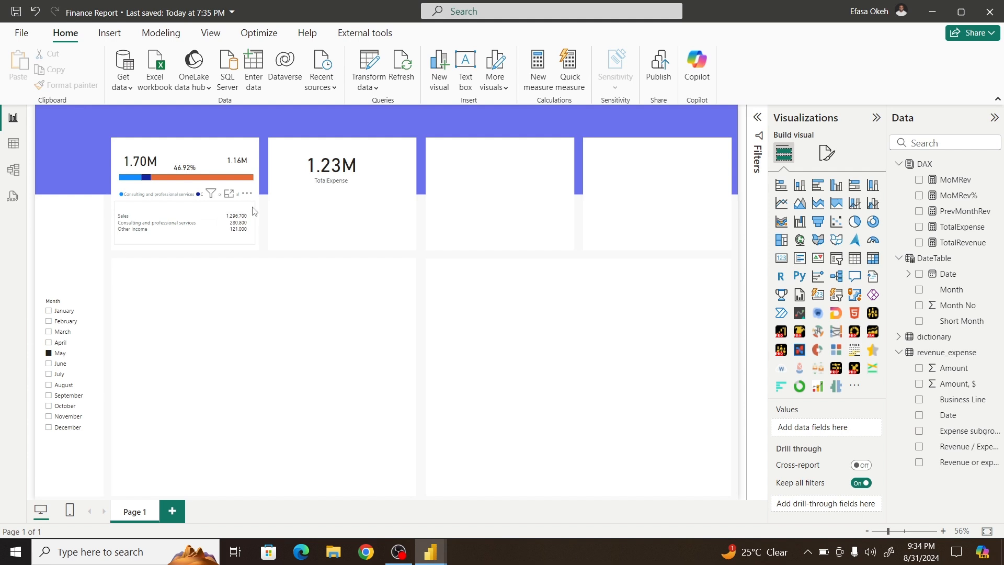
Step: Set both the background and alternate background colors of the matrix values to light gray #E6E6E6
{"action": "left_click", "coordinate": [224, 227]}
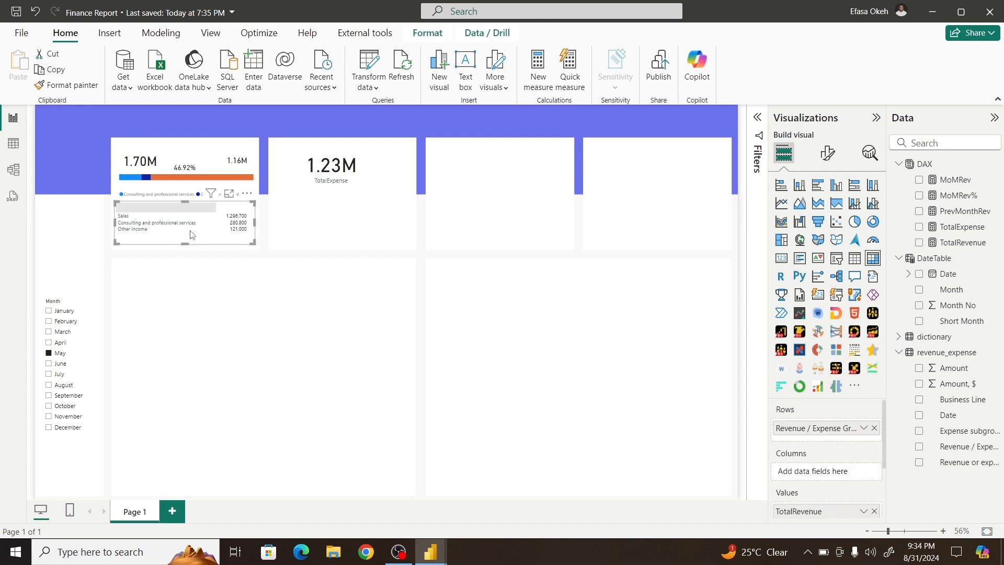
{"action": "left_click", "coordinate": [828, 153]}
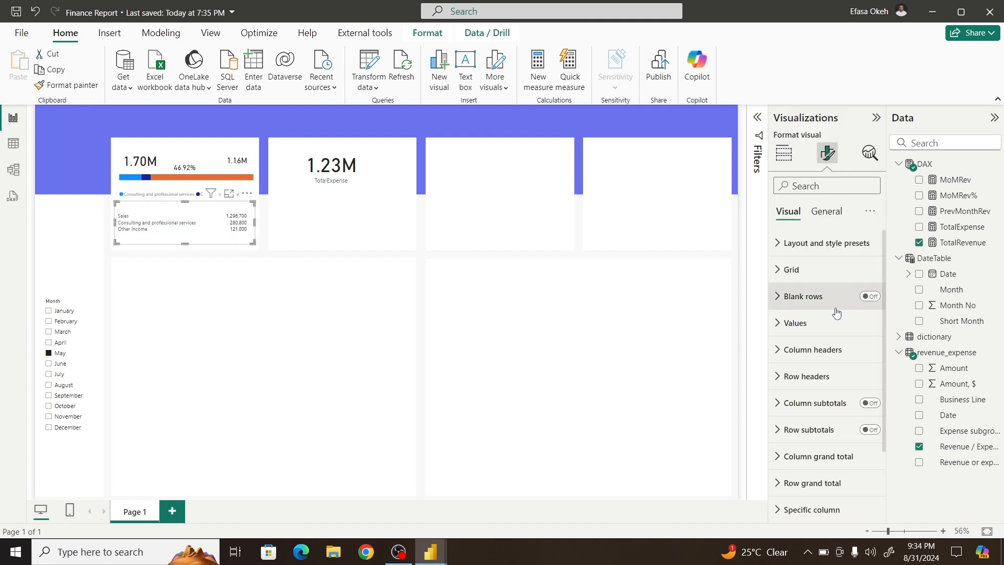
{"action": "left_click", "coordinate": [792, 323]}
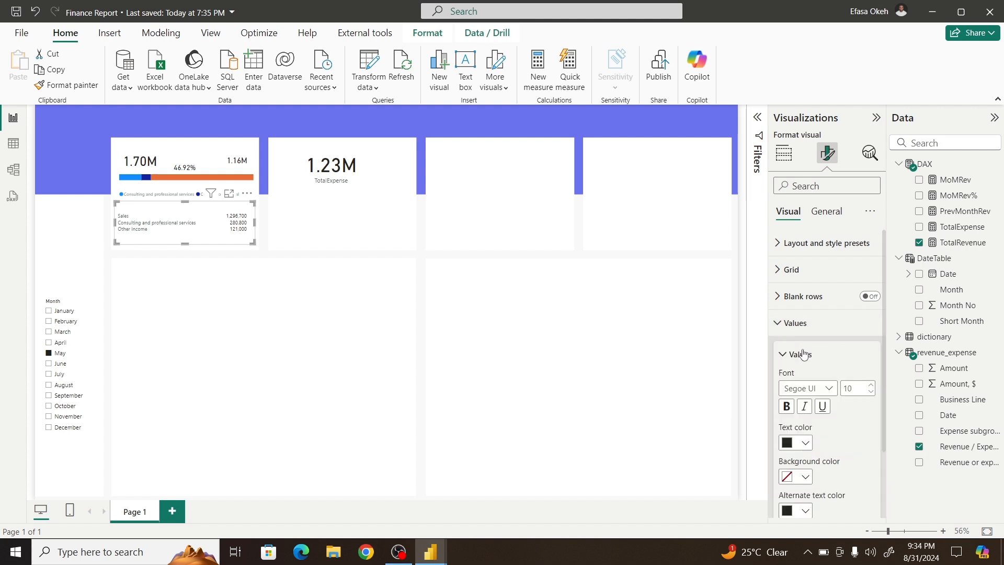
{"action": "left_click", "coordinate": [805, 477]}
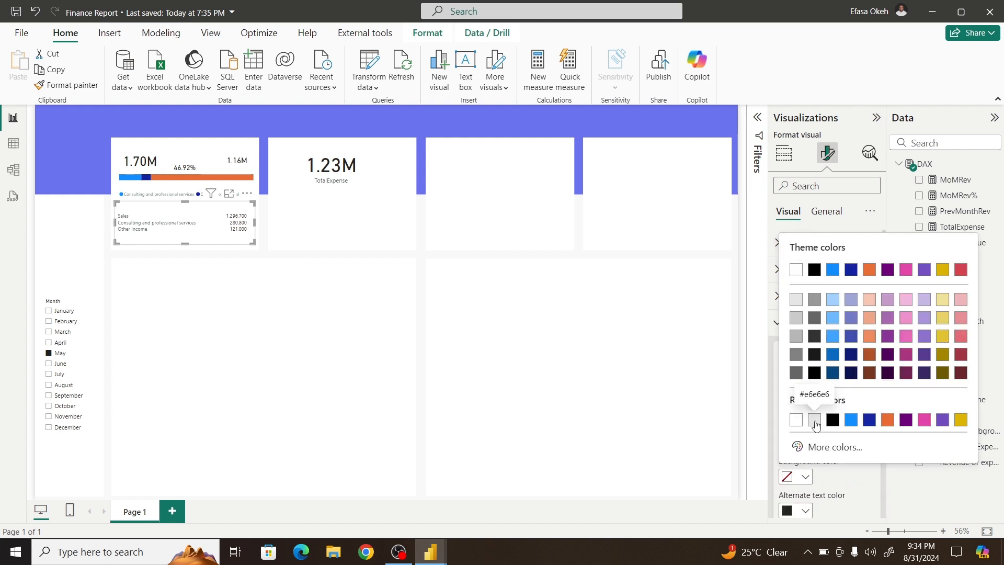
{"action": "left_click", "coordinate": [796, 306]}
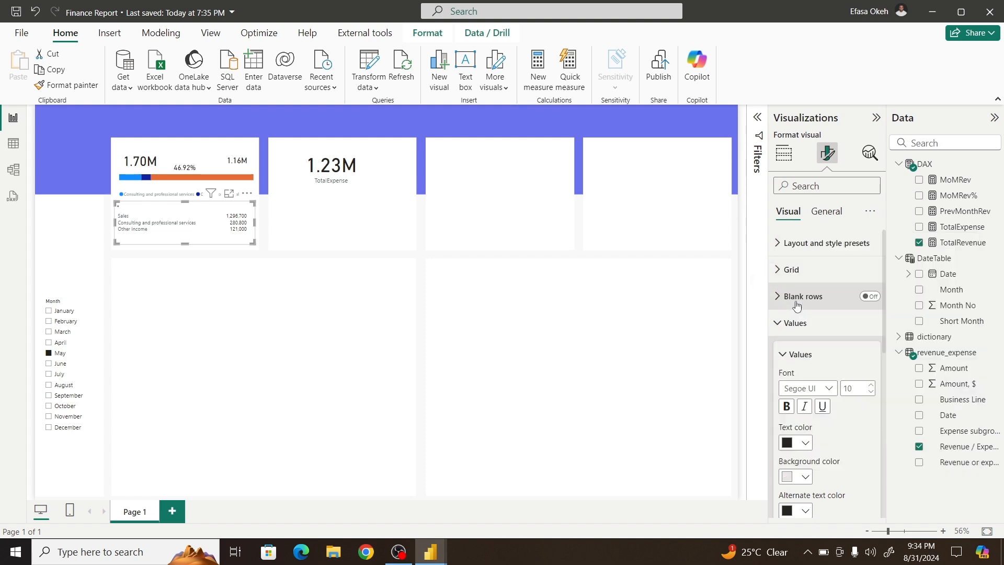
{"action": "scroll", "coordinate": [835, 405], "scroll_direction": "down", "scroll_amount": 3}
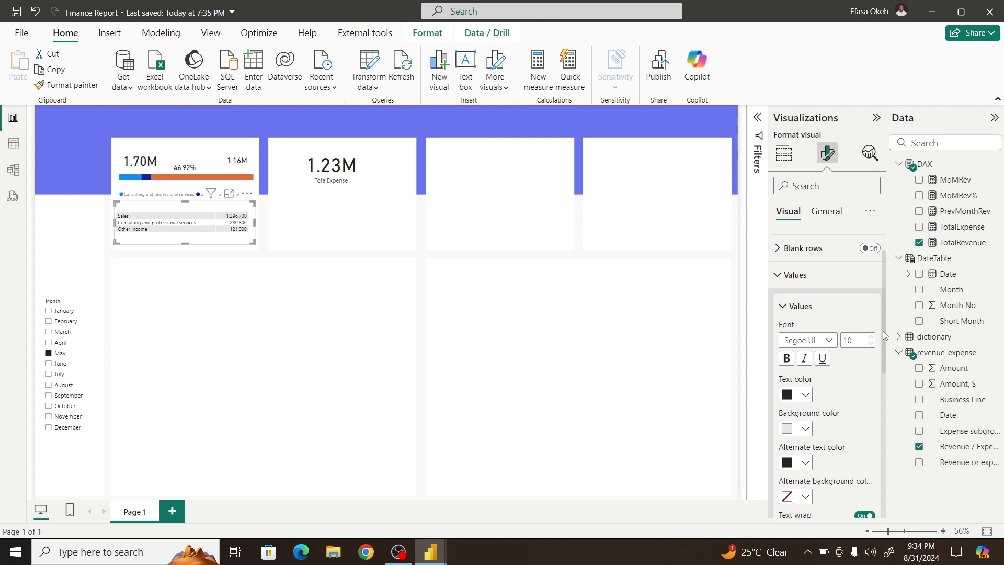
{"action": "left_click", "coordinate": [805, 458]}
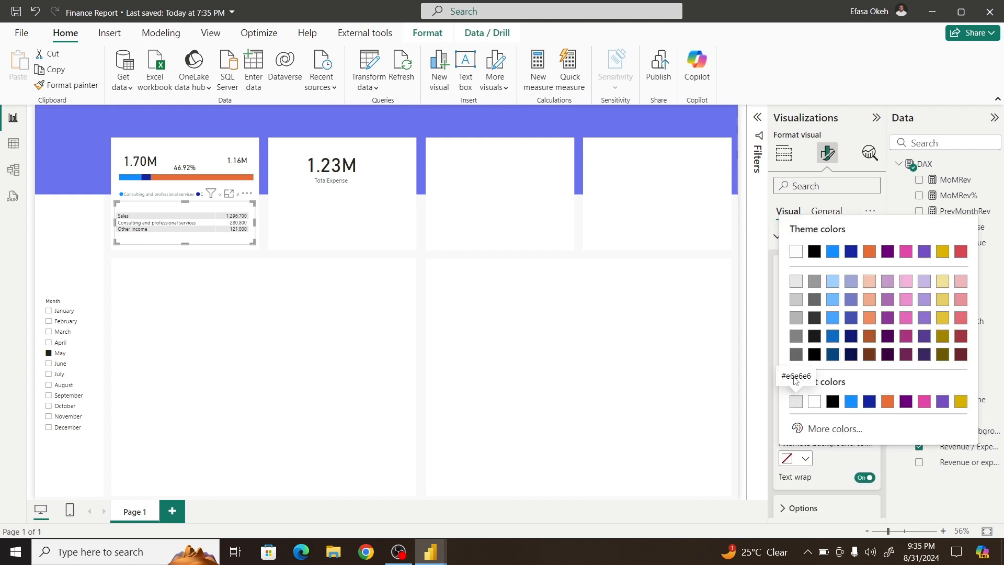
{"action": "left_click", "coordinate": [796, 285]}
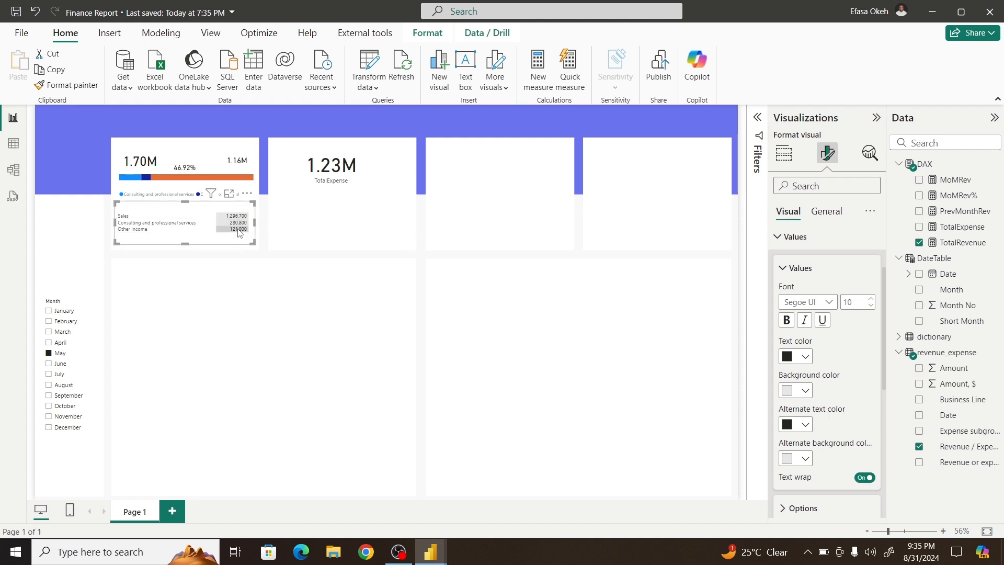
{"action": "left_click", "coordinate": [263, 245]}
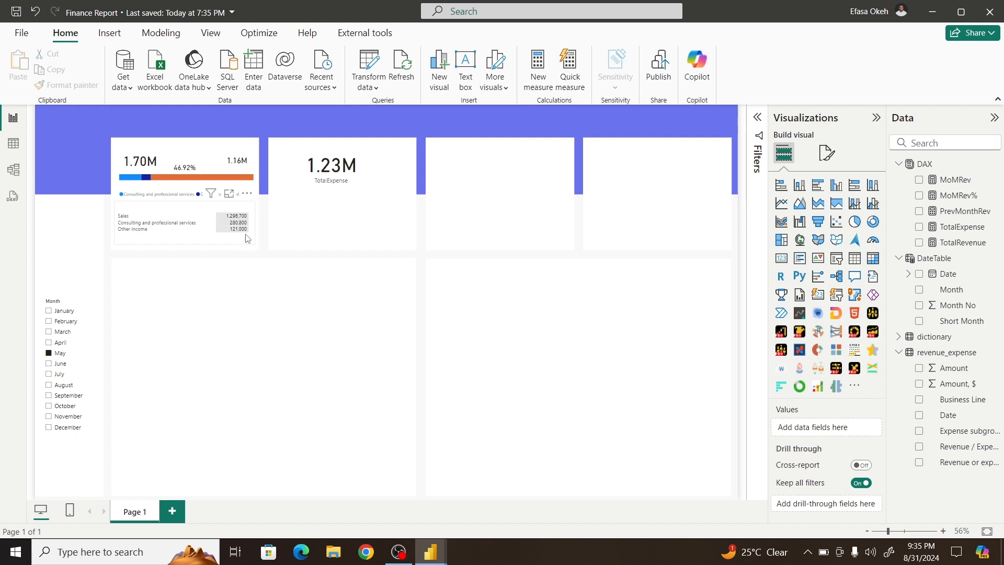
Step: Turn off the matrix visual's background effect
{"action": "left_click", "coordinate": [199, 226]}
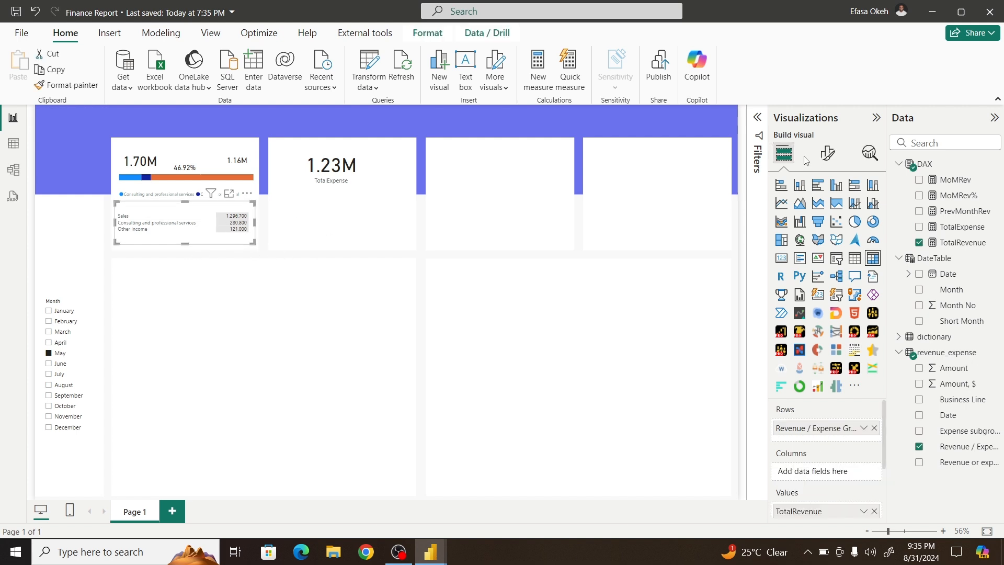
{"action": "left_click", "coordinate": [828, 153]}
{"action": "left_click", "coordinate": [834, 218]}
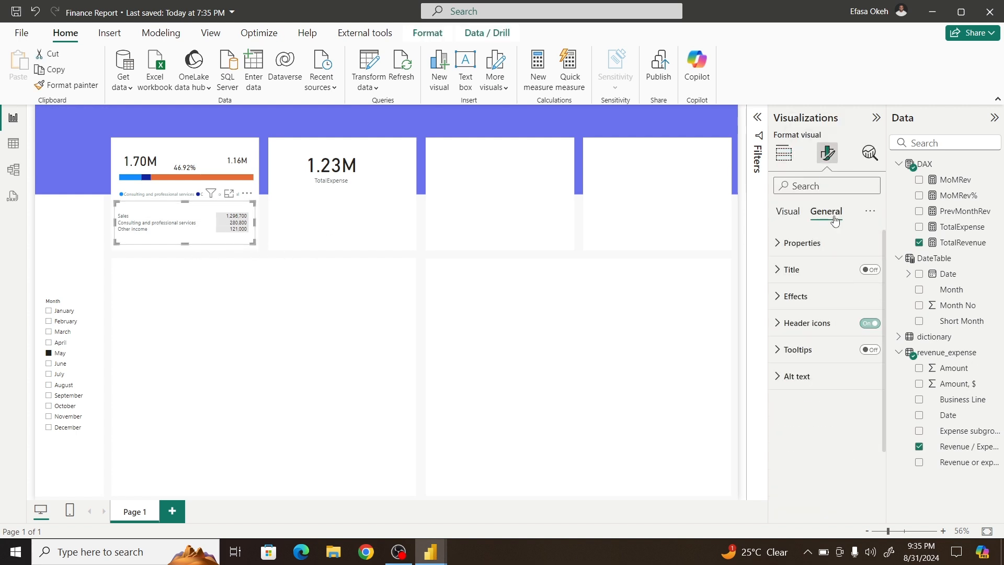
{"action": "left_click", "coordinate": [821, 297]}
{"action": "left_click", "coordinate": [861, 330]}
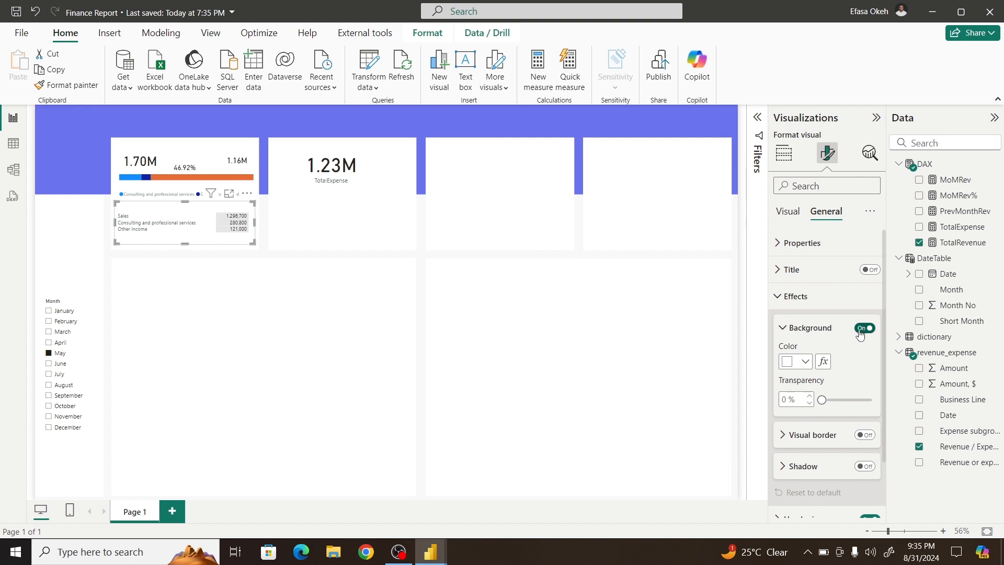
{"action": "left_click", "coordinate": [863, 328]}
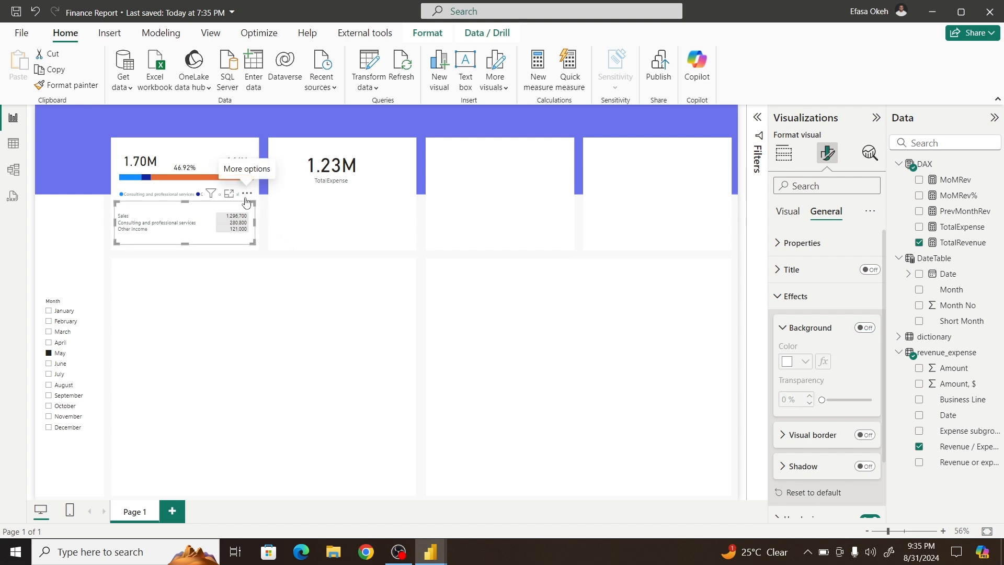
Step: Reduce the height of the matrix frame slightly within the first card
{"action": "left_click_drag", "start_coordinate": [245, 198], "coordinate": [245, 199]}
{"action": "left_click_drag", "start_coordinate": [196, 255], "coordinate": [195, 254]}
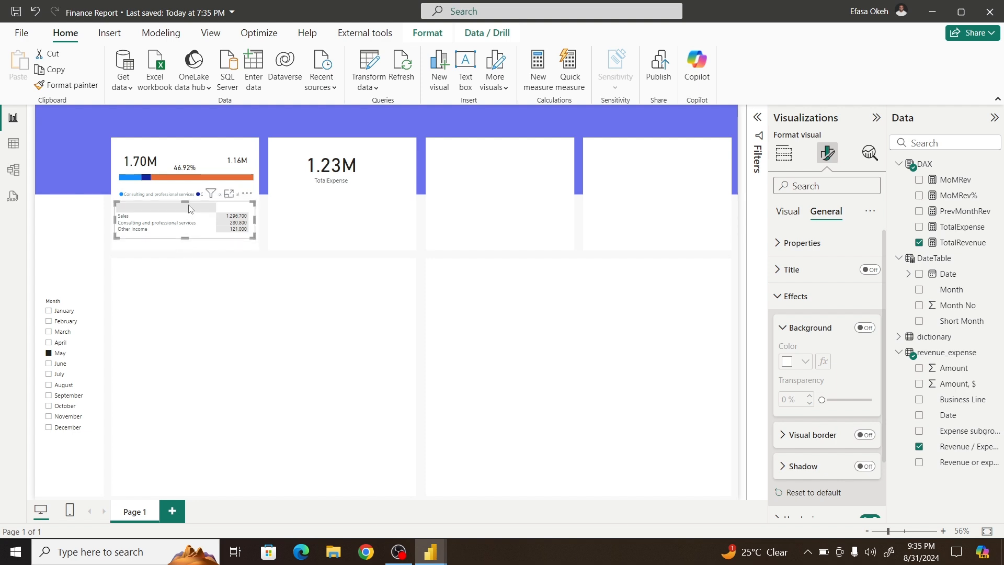
{"action": "left_click_drag", "start_coordinate": [186, 205], "coordinate": [186, 204]}
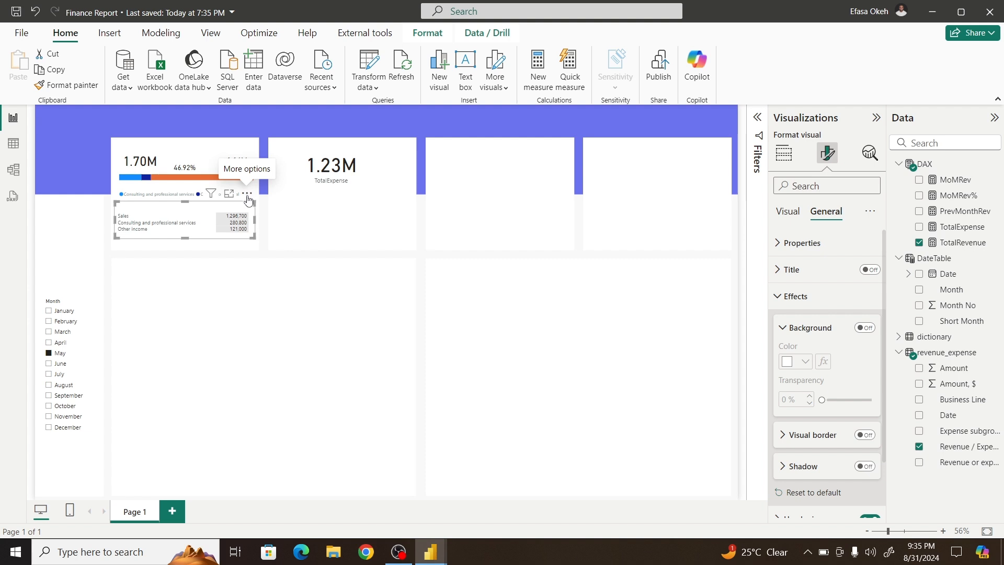
Step: Lower the matrix slightly in the first card, then make the stacked bar chart slightly taller and move it down to just above the matrix
{"action": "left_click_drag", "start_coordinate": [248, 202], "coordinate": [256, 208]}
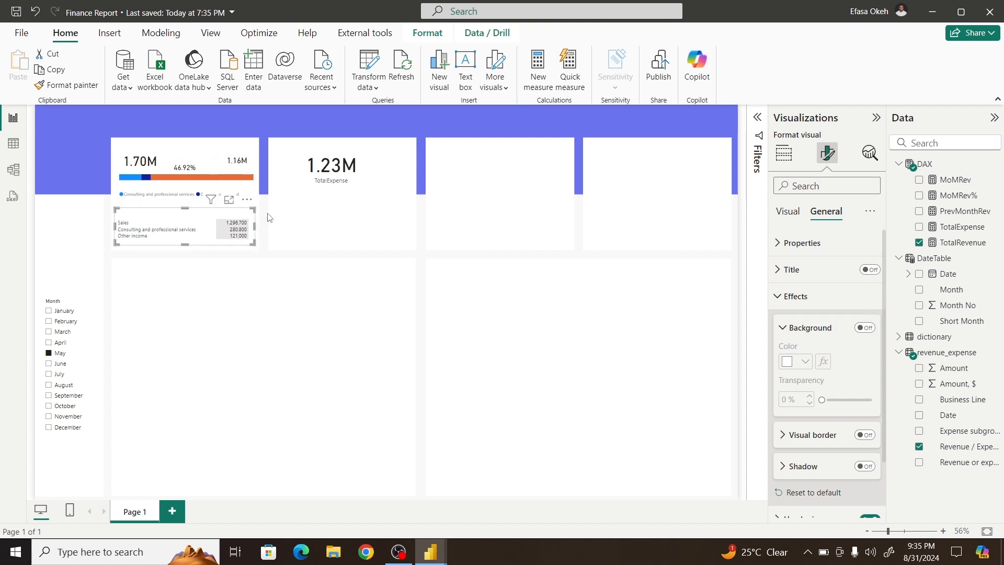
{"action": "left_click", "coordinate": [238, 202]}
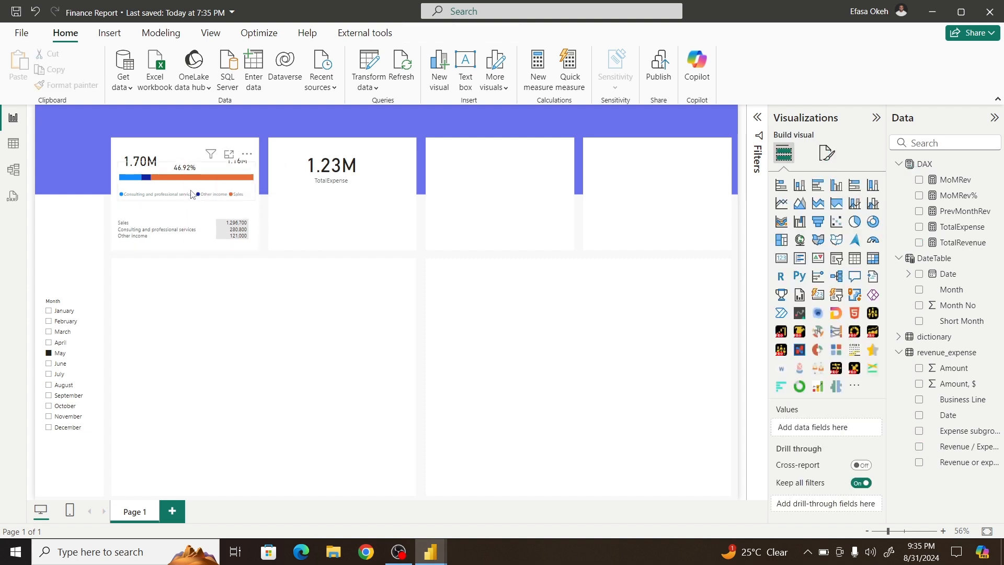
{"action": "left_click", "coordinate": [184, 206]}
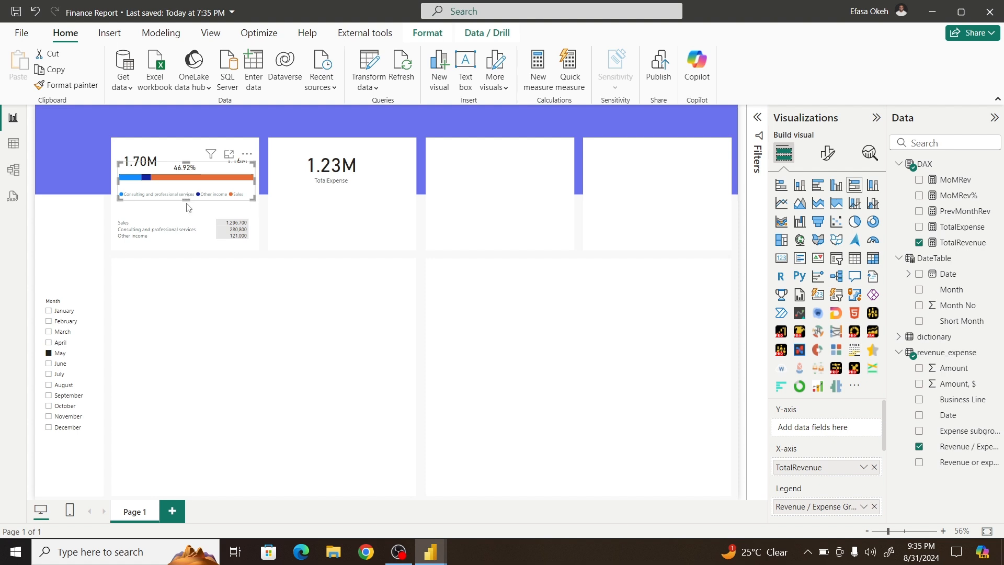
{"action": "left_click_drag", "start_coordinate": [186, 200], "coordinate": [187, 207]}
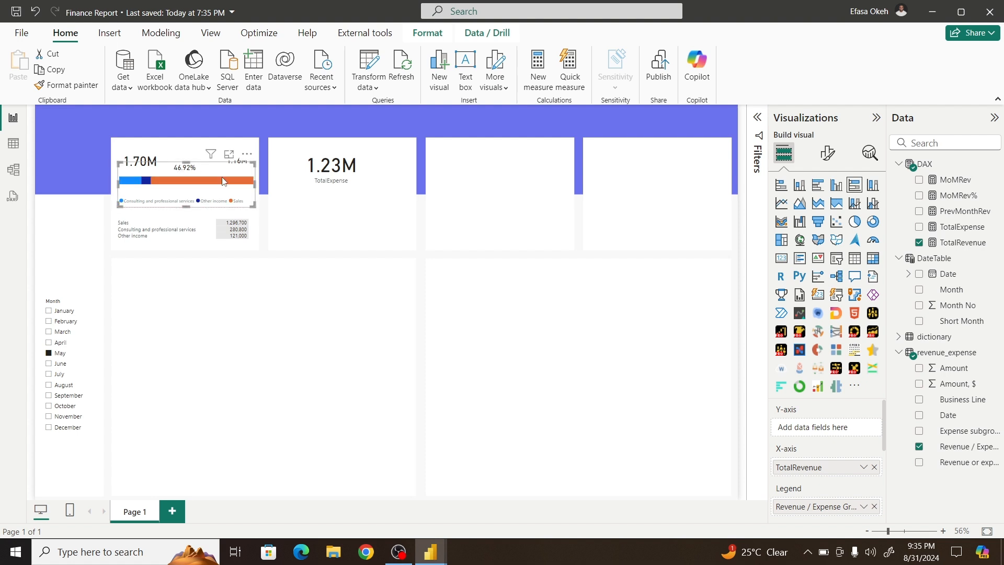
{"action": "left_click", "coordinate": [248, 167]}
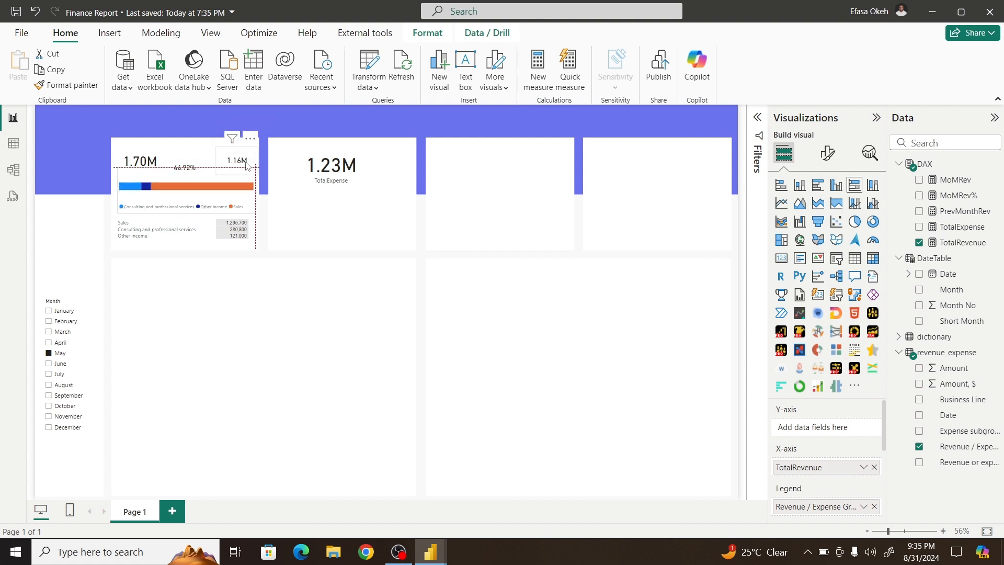
{"action": "left_click", "coordinate": [265, 204]}
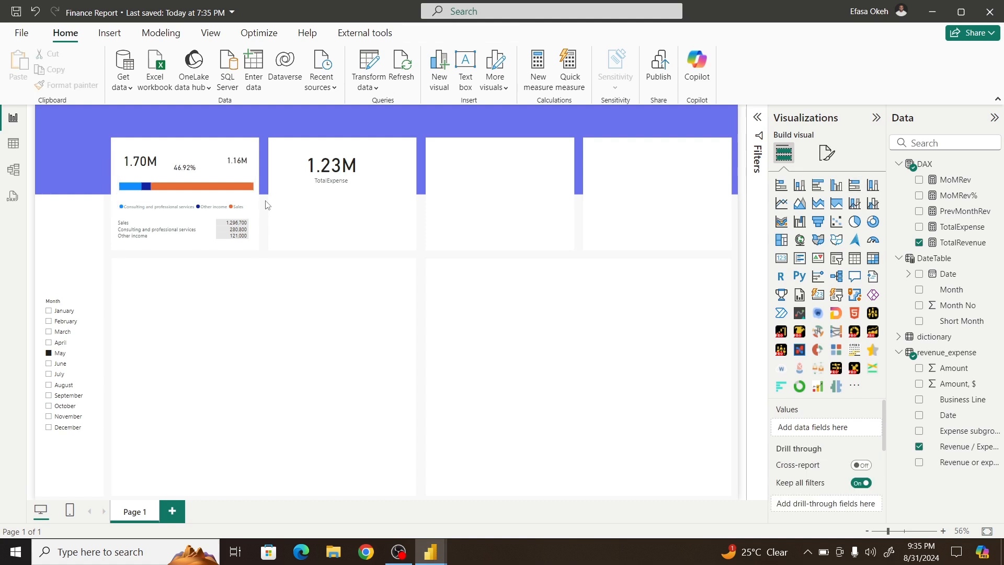
Step: Set the total revenue card's callout value font size to 35
{"action": "left_click", "coordinate": [144, 158]}
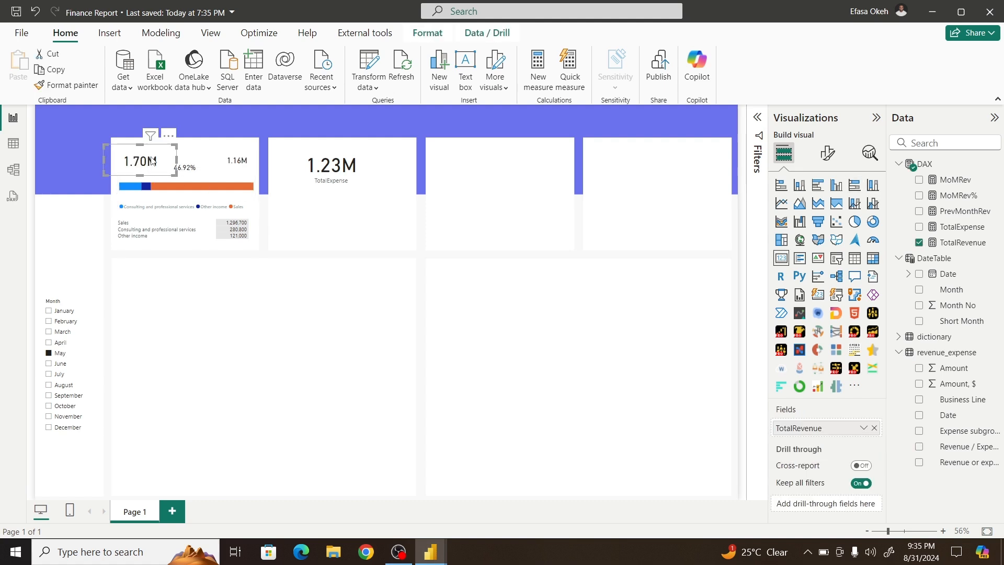
{"action": "left_click", "coordinate": [828, 154]}
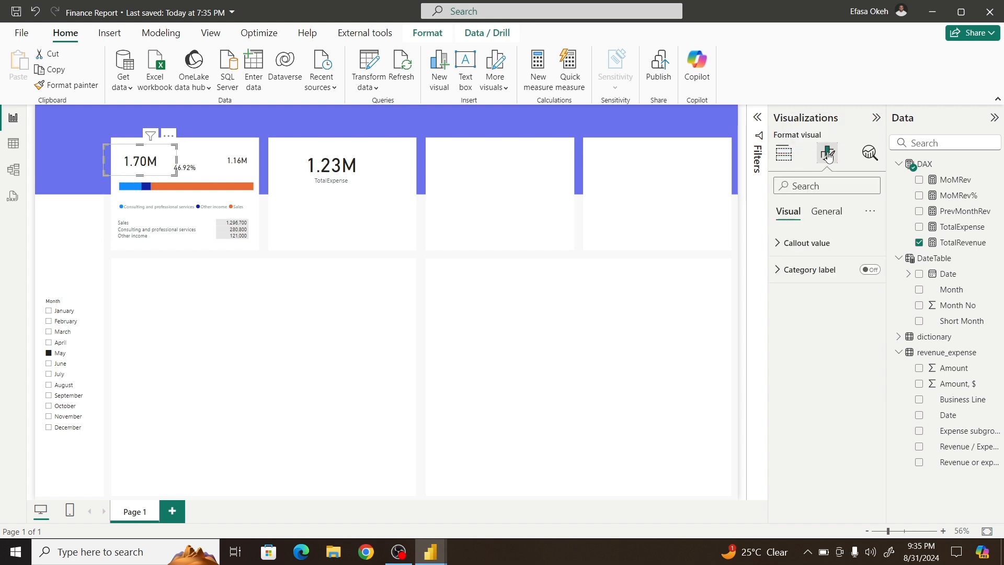
{"action": "left_click", "coordinate": [819, 243]}
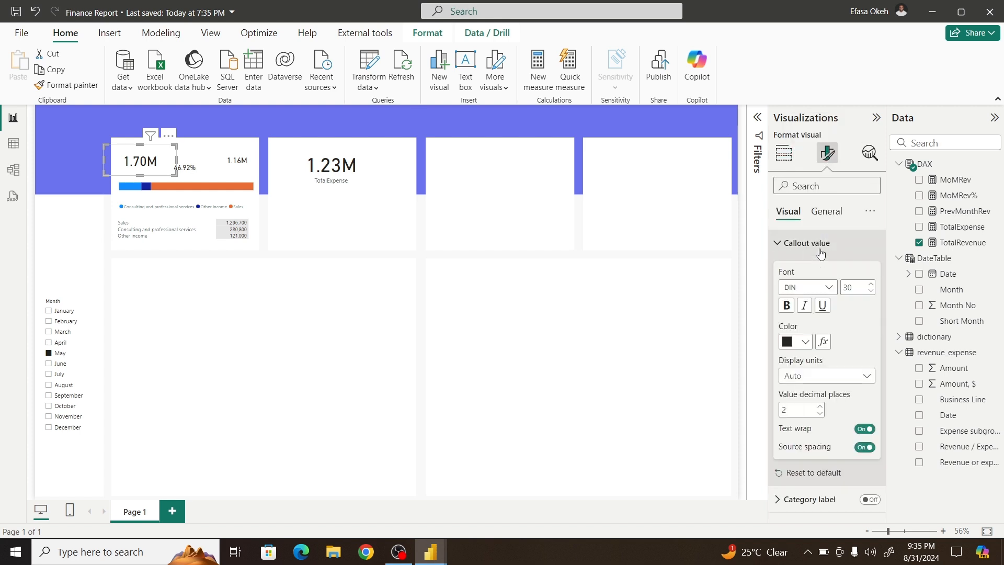
{"action": "double_click", "coordinate": [864, 289]}
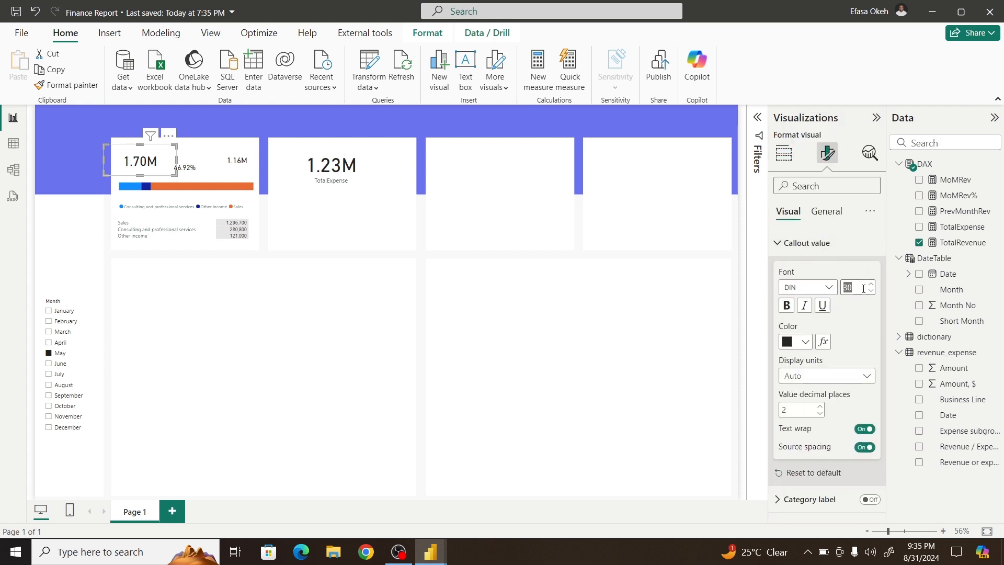
{"action": "type", "text": "35"}
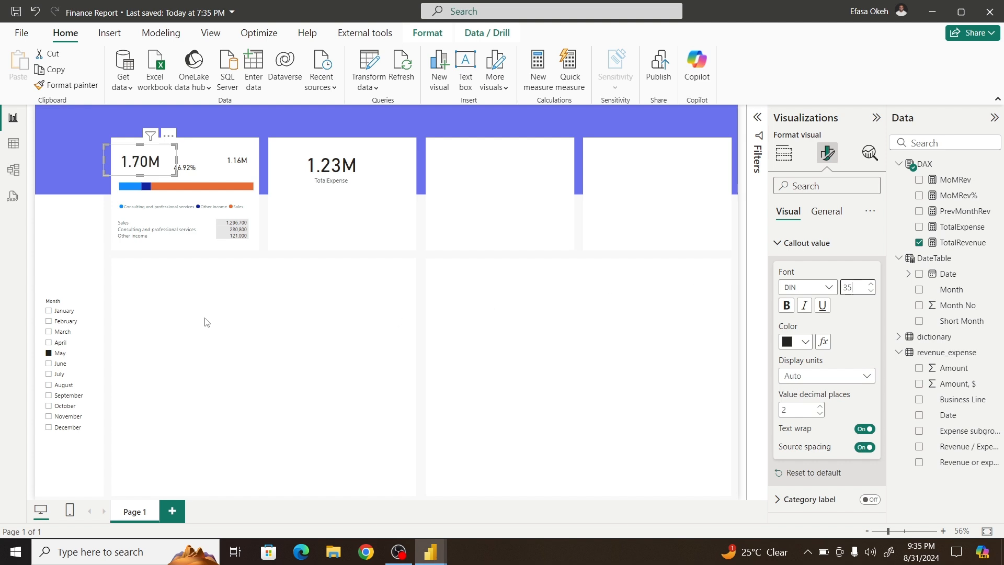
{"action": "left_click", "coordinate": [234, 261]}
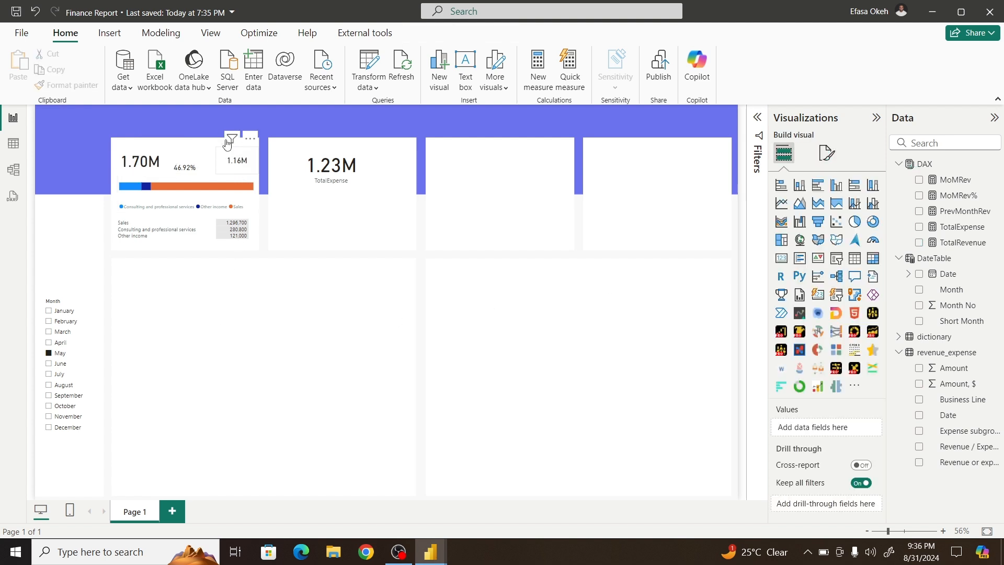
Step: Nudge the previous month revenue card inward within the first card and set its callout value font size to 20
{"action": "left_click", "coordinate": [256, 172]}
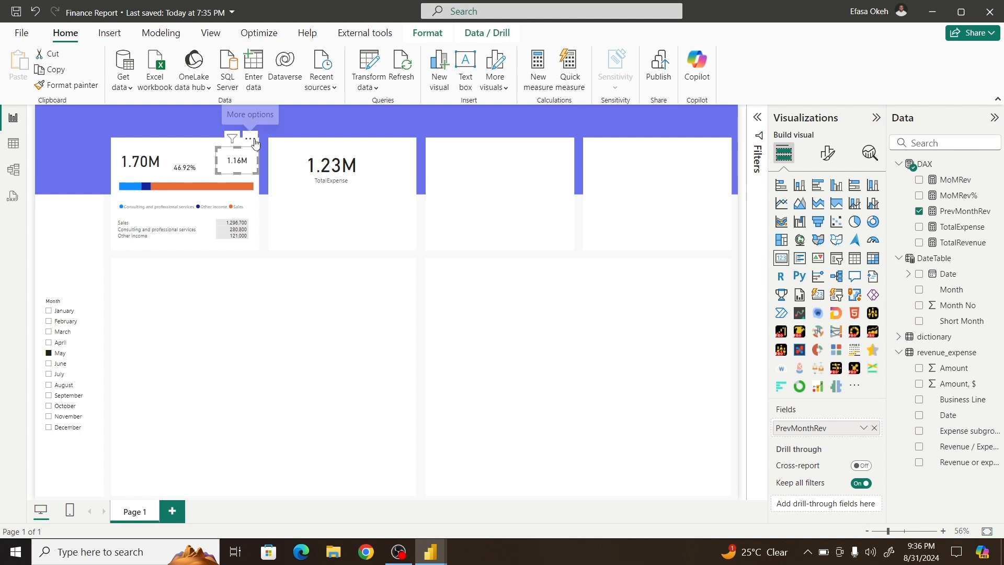
{"action": "left_click_drag", "start_coordinate": [258, 145], "coordinate": [254, 147]}
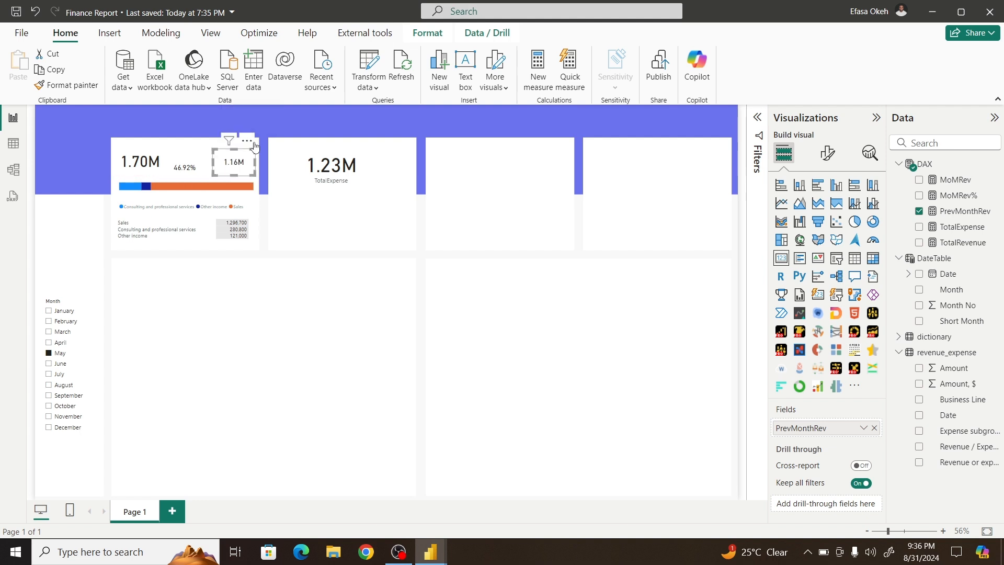
{"action": "left_click", "coordinate": [827, 153]}
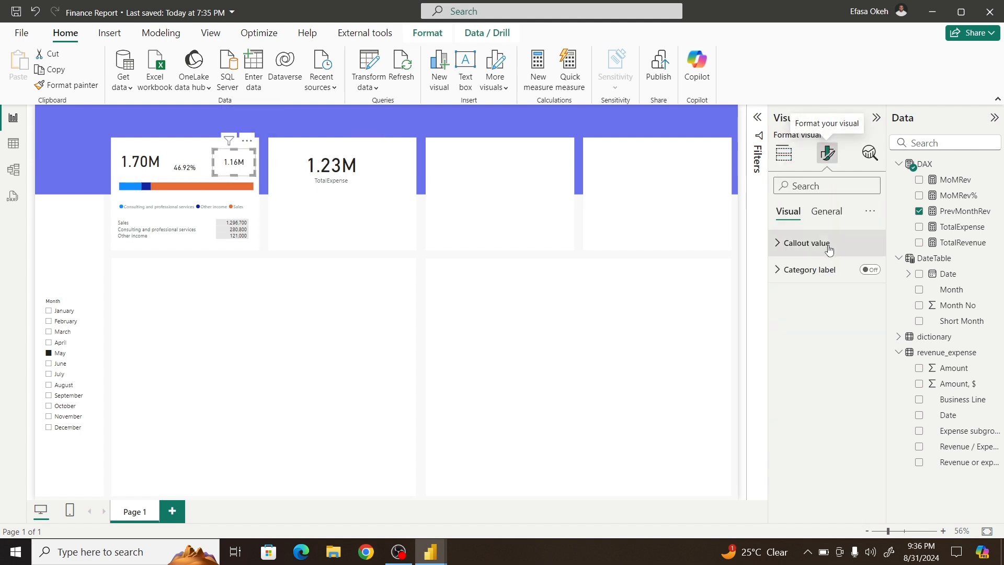
{"action": "left_click", "coordinate": [821, 245]}
{"action": "left_click", "coordinate": [856, 288]}
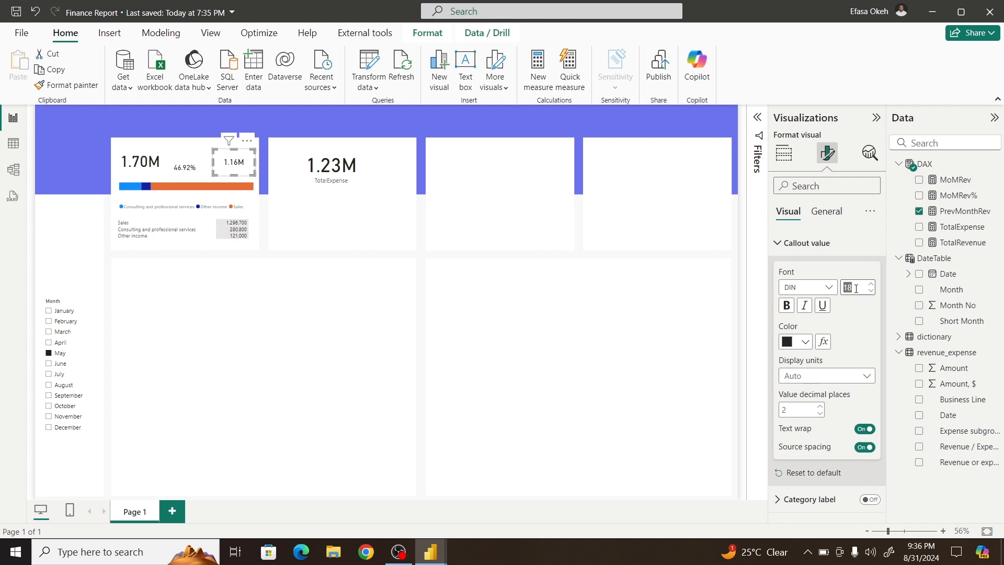
{"action": "type", "text": "20"}
{"action": "left_click", "coordinate": [200, 216]}
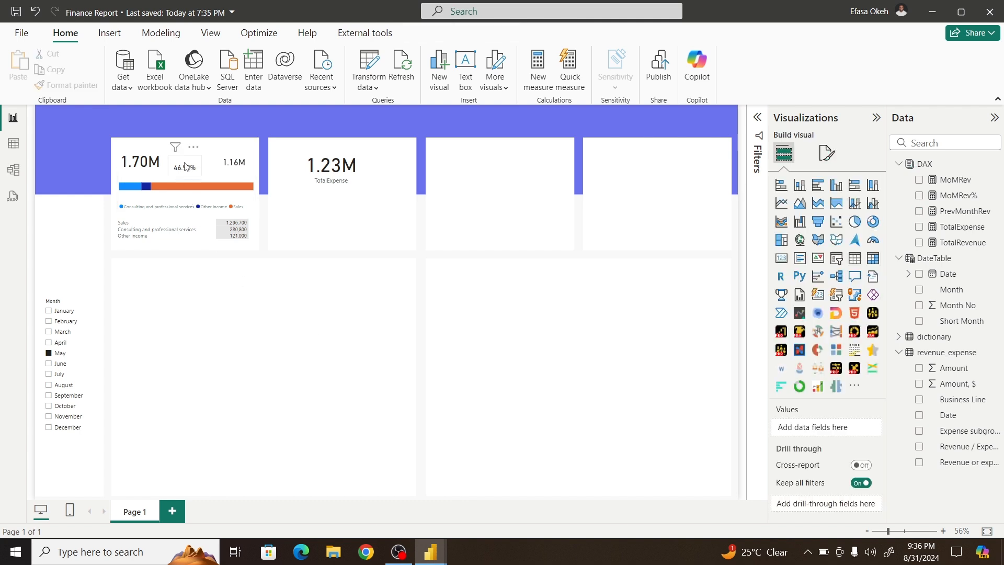
Step: Move the month-over-month percentage card up so it lines up with the two revenue figures
{"action": "left_click", "coordinate": [186, 166]}
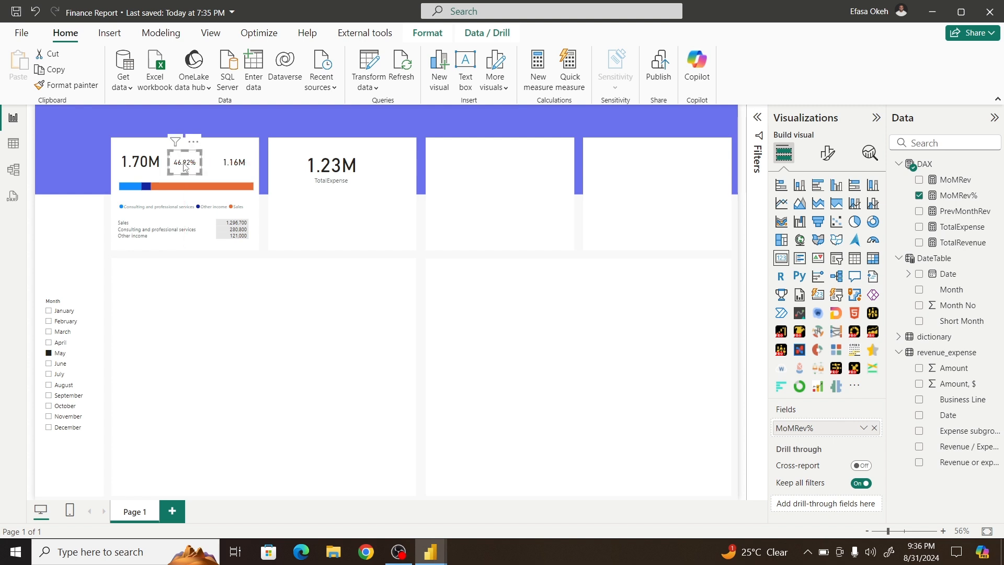
{"action": "left_click", "coordinate": [184, 320]}
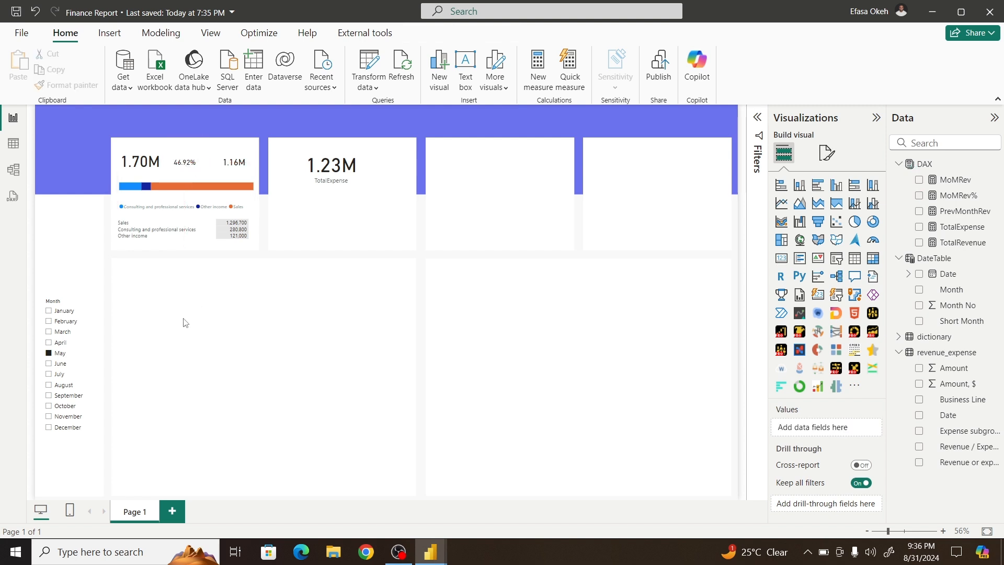
Step: Open the stacked bar chart's bar color settings for the Consulting and professional services series
{"action": "left_click", "coordinate": [254, 181]}
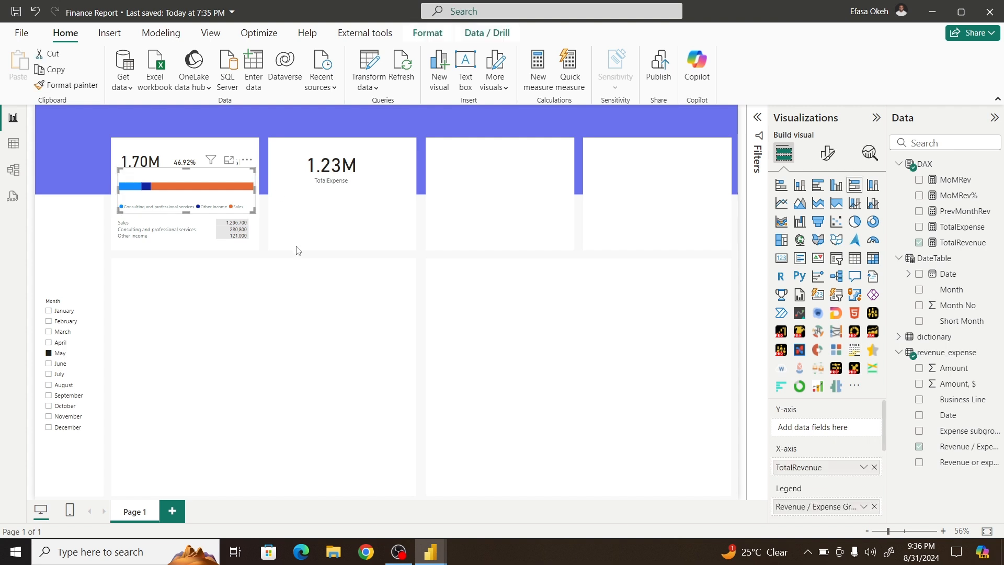
{"action": "left_click", "coordinate": [827, 153]}
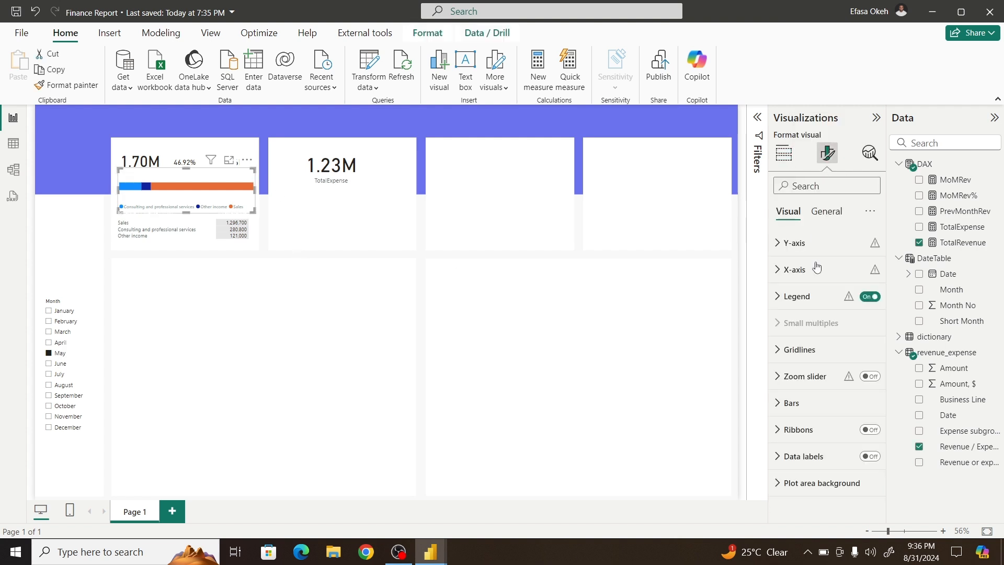
{"action": "left_click", "coordinate": [804, 407]}
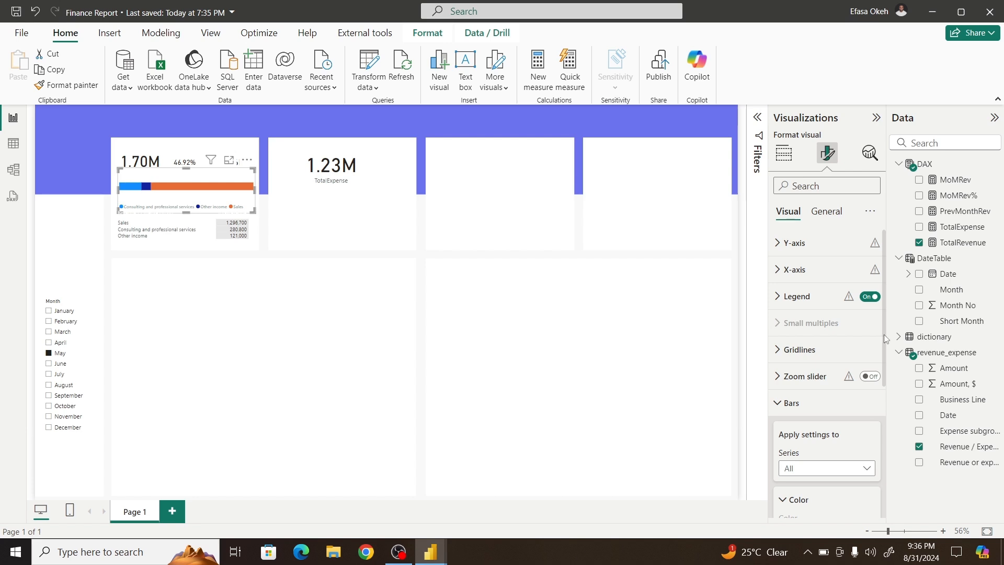
{"action": "left_click_drag", "start_coordinate": [884, 337], "coordinate": [882, 439]}
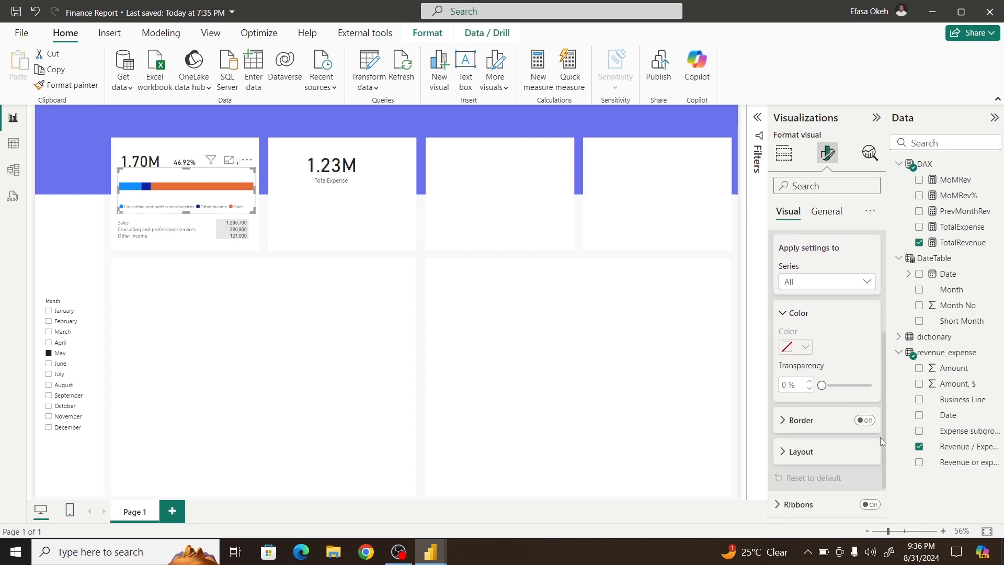
{"action": "left_click", "coordinate": [802, 284]}
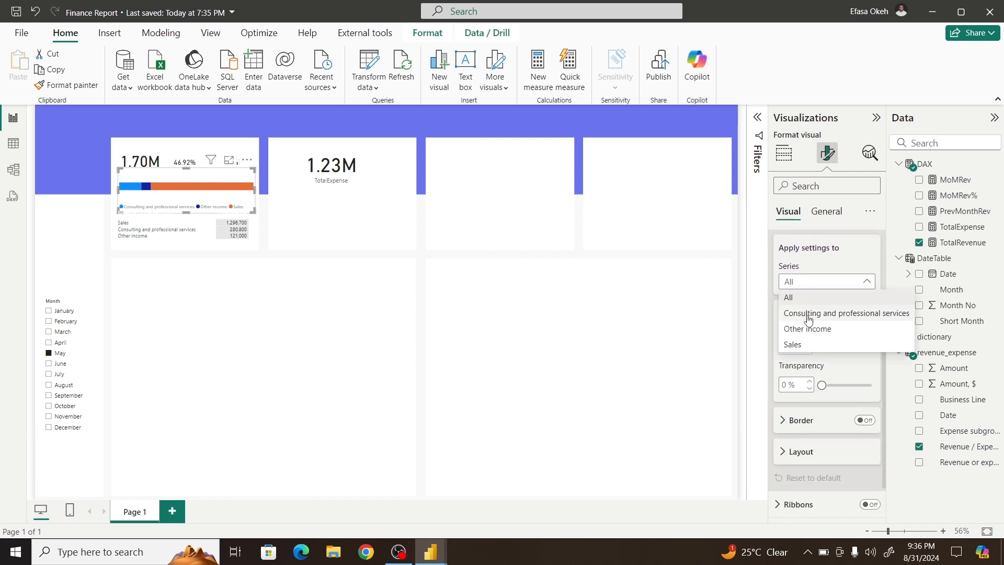
{"action": "left_click", "coordinate": [808, 314]}
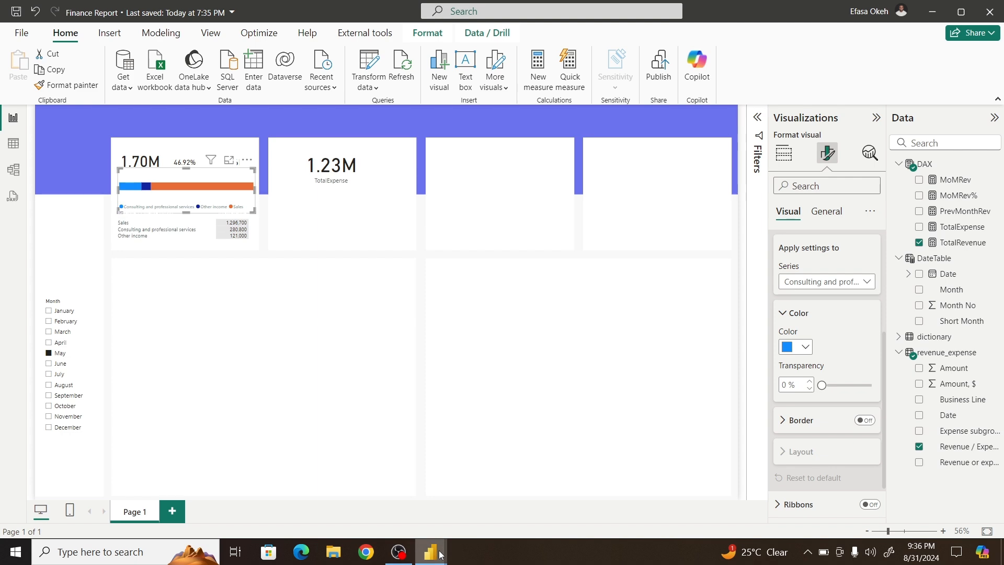
Step: Switch to the Sport Finance Overview report and check the custom bar color of the Revenue chart's Consulting and professional services series
{"action": "mouse_move", "coordinate": [441, 555]}
{"action": "left_click", "coordinate": [493, 512]}
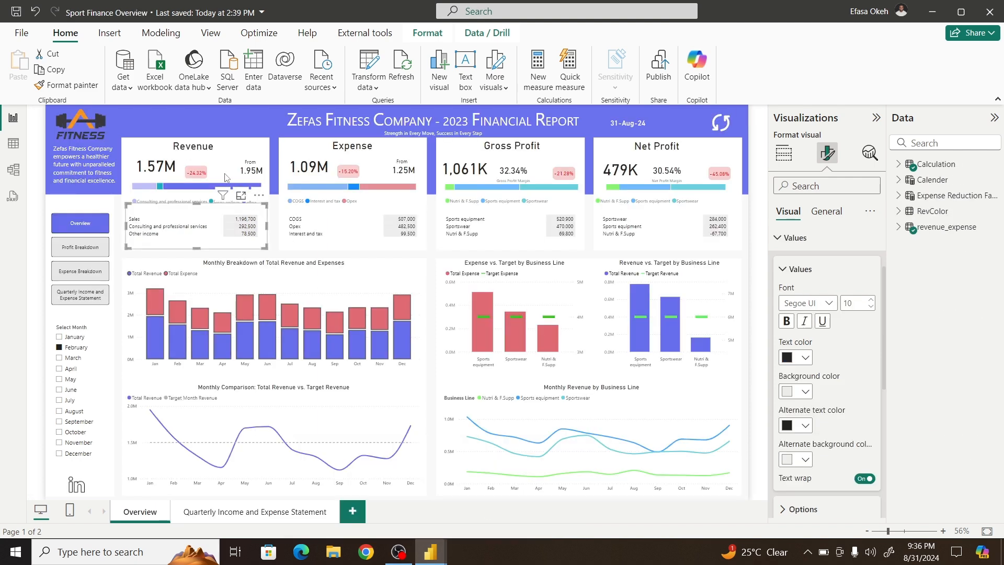
{"action": "left_click", "coordinate": [245, 179]}
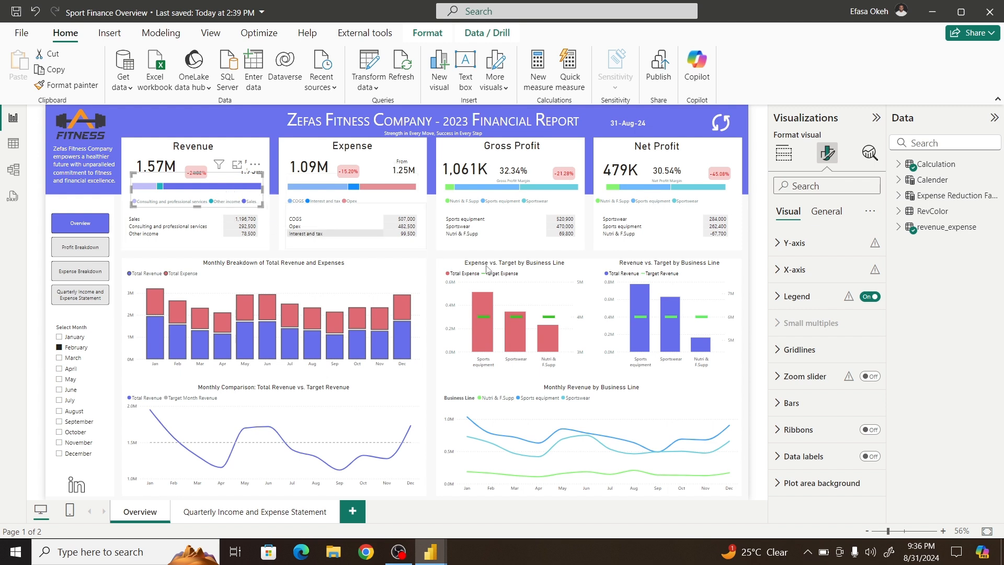
{"action": "left_click", "coordinate": [791, 403]}
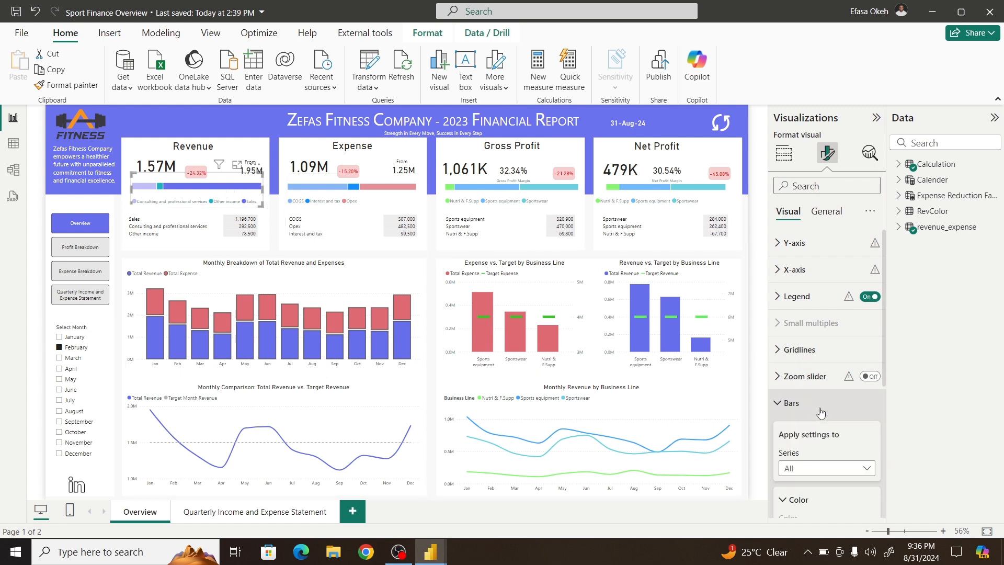
{"action": "left_click_drag", "start_coordinate": [886, 337], "coordinate": [885, 448]}
{"action": "left_click", "coordinate": [806, 270]}
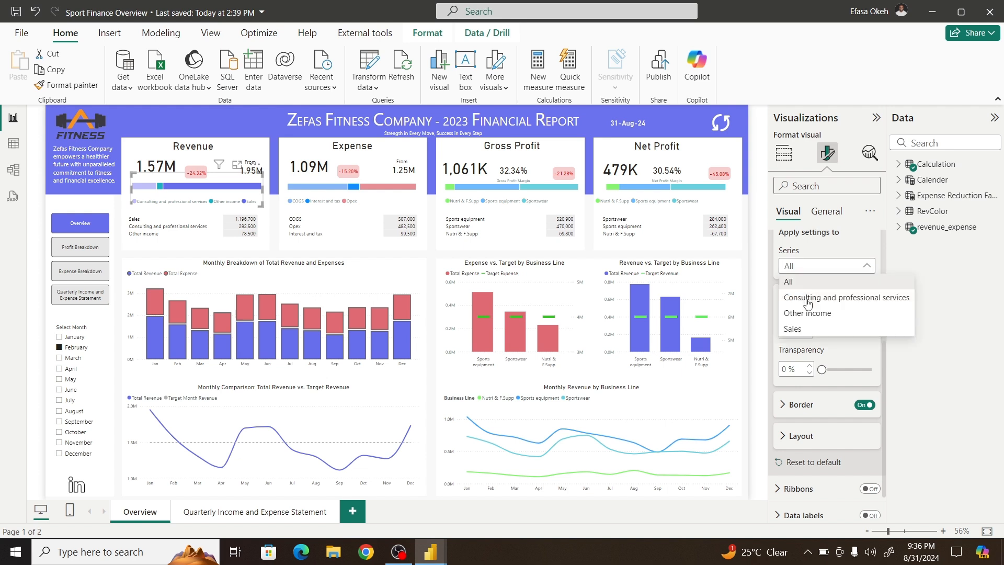
{"action": "left_click", "coordinate": [806, 299]}
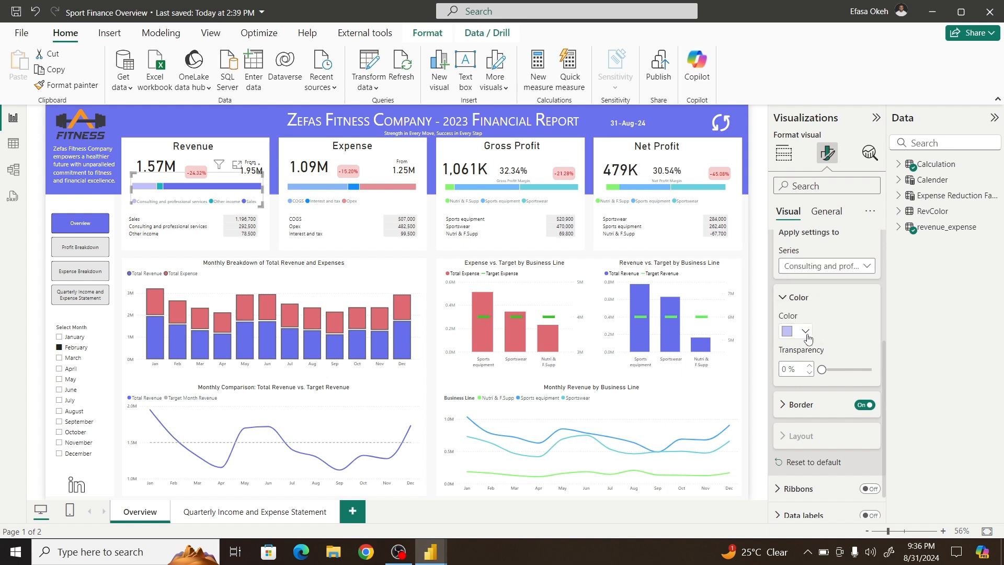
{"action": "left_click", "coordinate": [808, 338]}
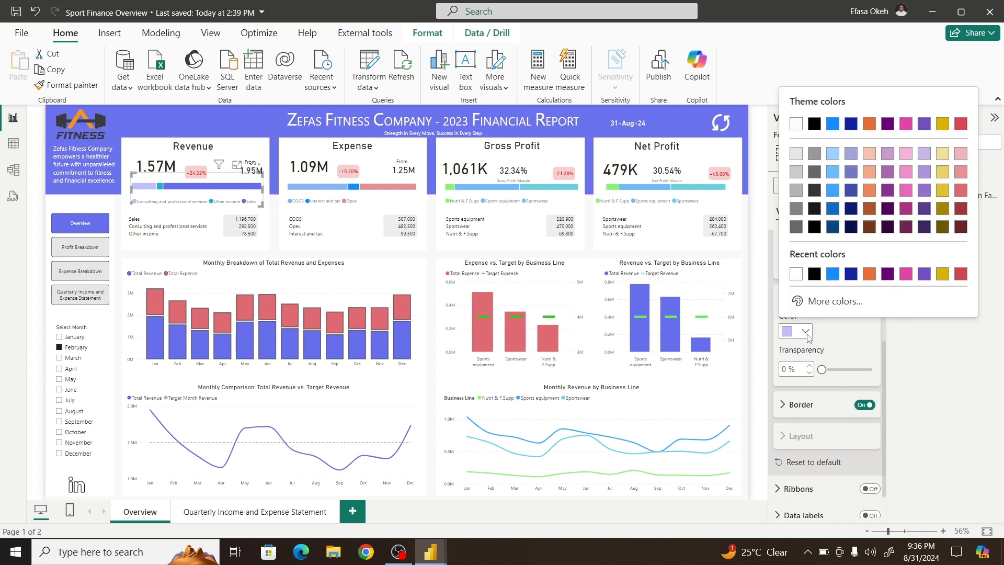
{"action": "left_click", "coordinate": [831, 299]}
{"action": "left_click", "coordinate": [826, 324]}
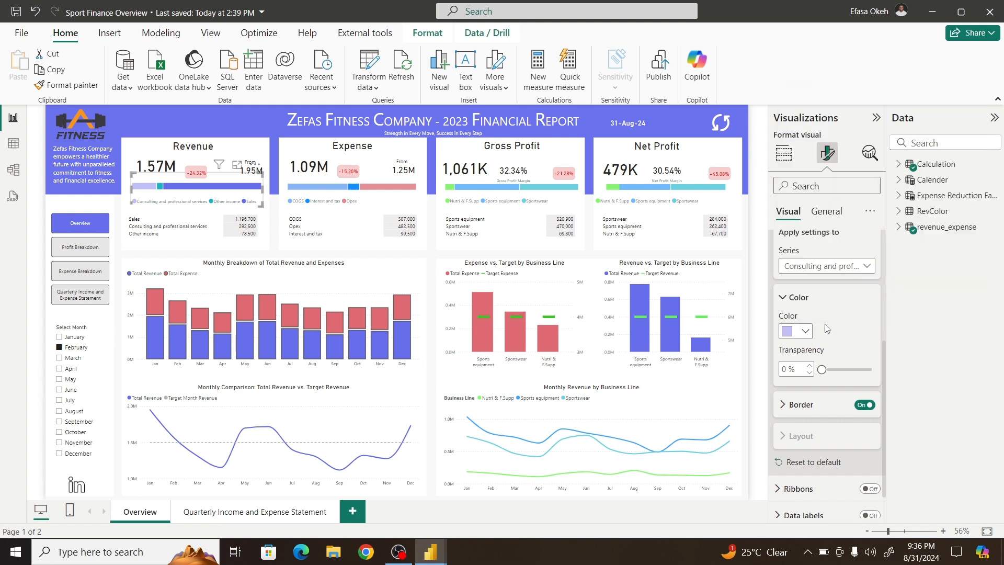
Step: Check the custom bar color of the Revenue chart's Other income series in the reference report
{"action": "left_click", "coordinate": [810, 268]}
{"action": "left_click", "coordinate": [804, 314]}
{"action": "left_click", "coordinate": [805, 334]}
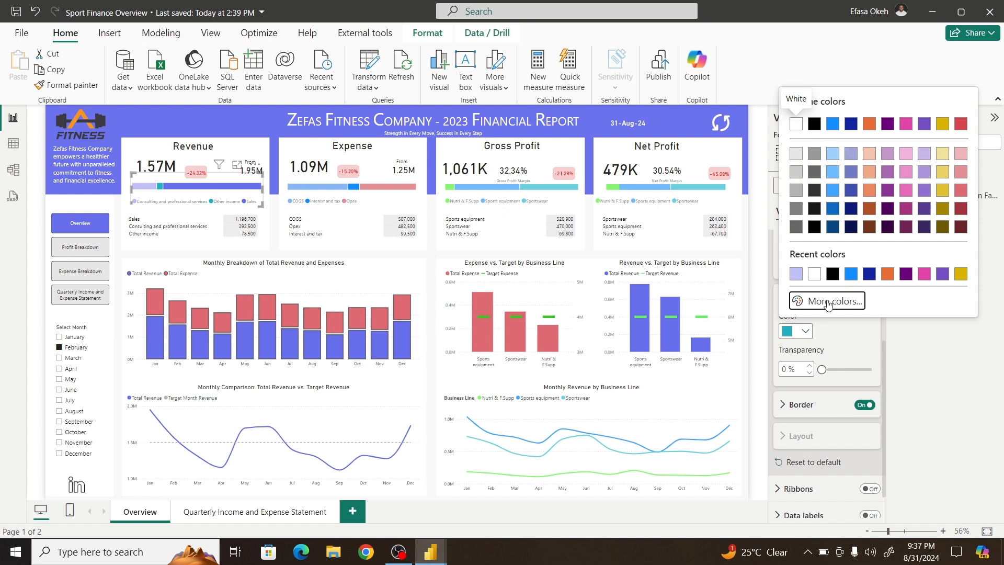
{"action": "left_click", "coordinate": [834, 300]}
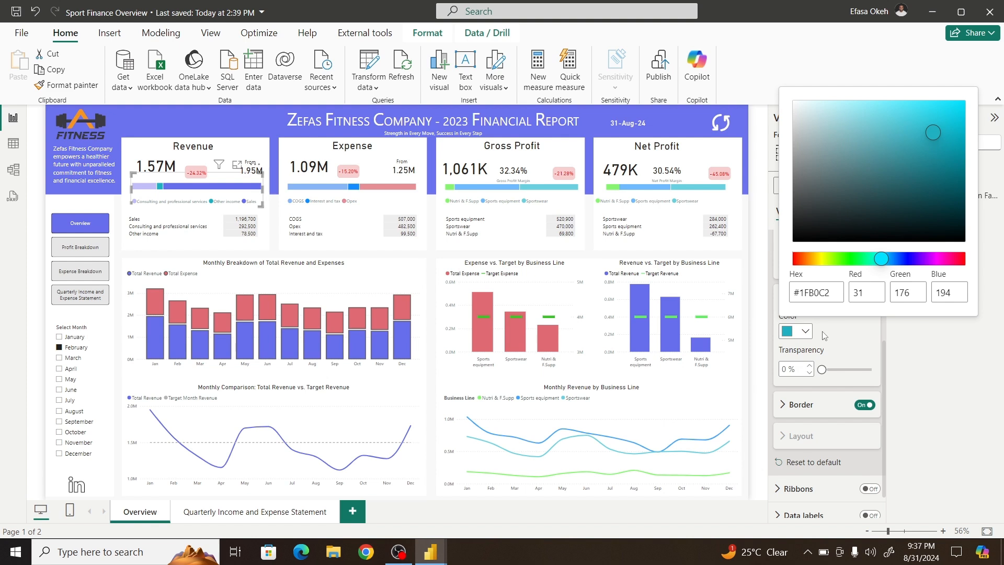
{"action": "left_click", "coordinate": [824, 335]}
{"action": "left_click", "coordinate": [805, 331]}
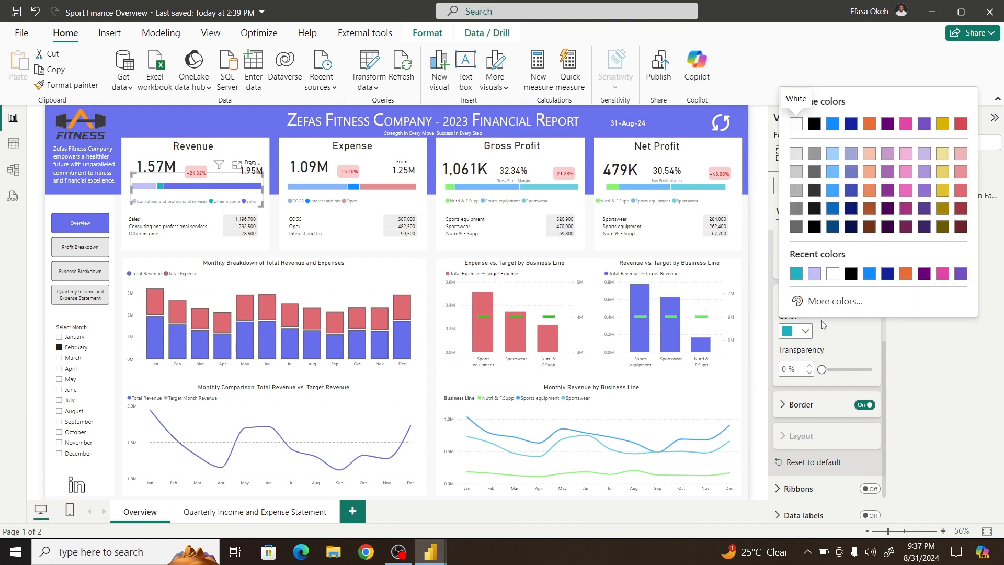
{"action": "left_click", "coordinate": [826, 331]}
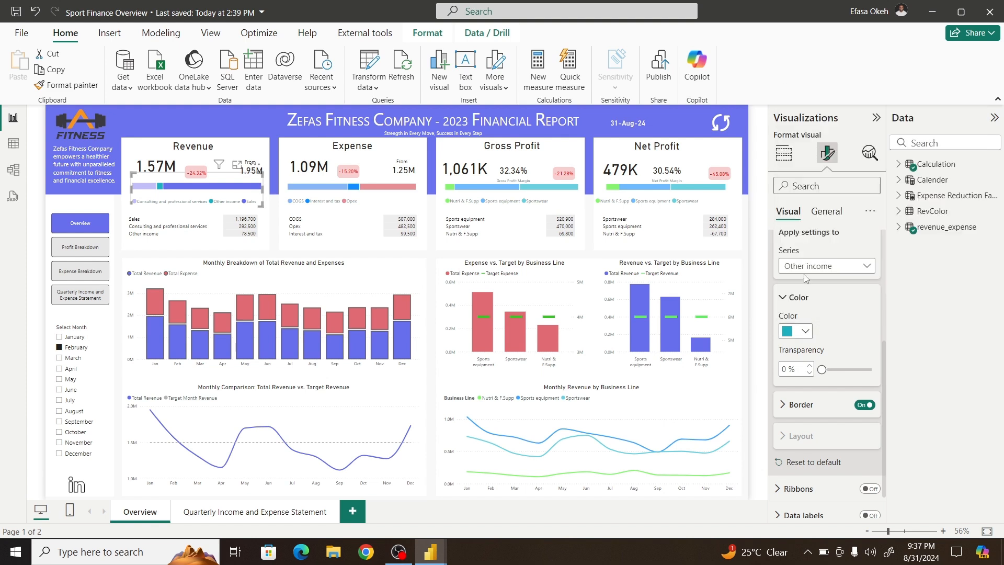
{"action": "left_click", "coordinate": [806, 331]}
{"action": "left_click", "coordinate": [825, 329]}
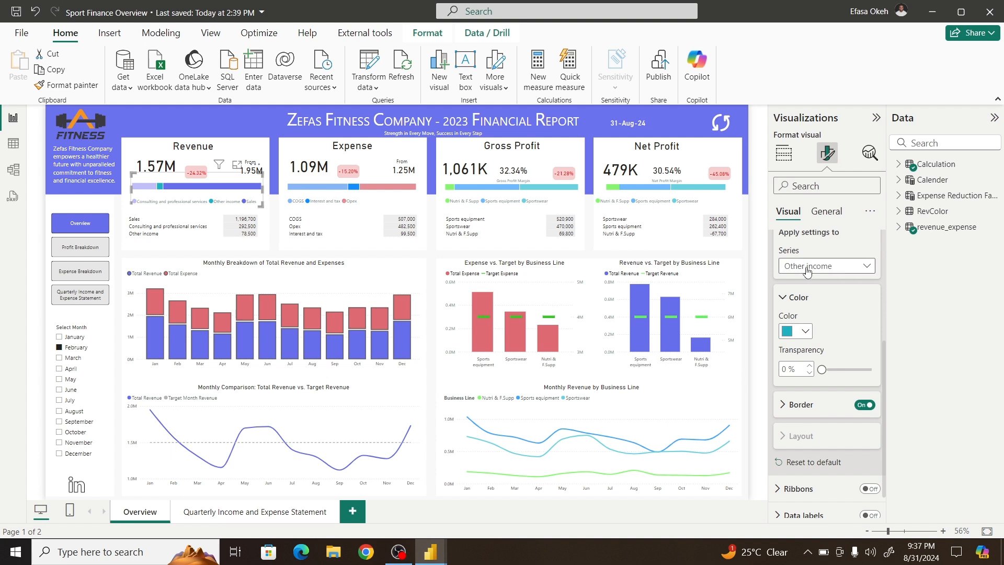
Step: Copy the hex color #C0BFF8 from the reference Revenue chart's Consulting and professional services series
{"action": "left_click", "coordinate": [810, 270]}
{"action": "left_click", "coordinate": [812, 297]}
{"action": "left_click", "coordinate": [807, 331]}
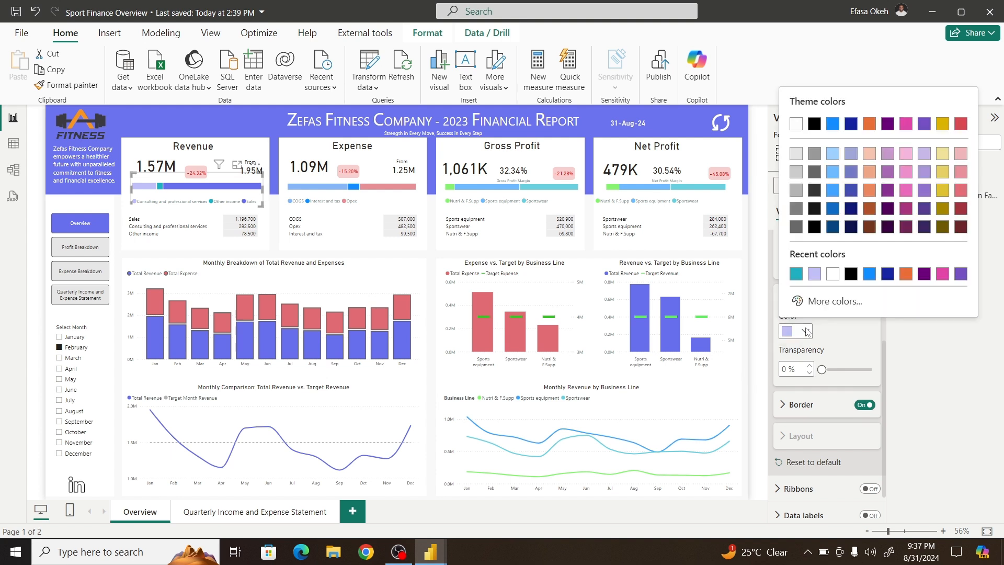
{"action": "left_click", "coordinate": [818, 299]}
{"action": "key", "text": "ctrl+c"}
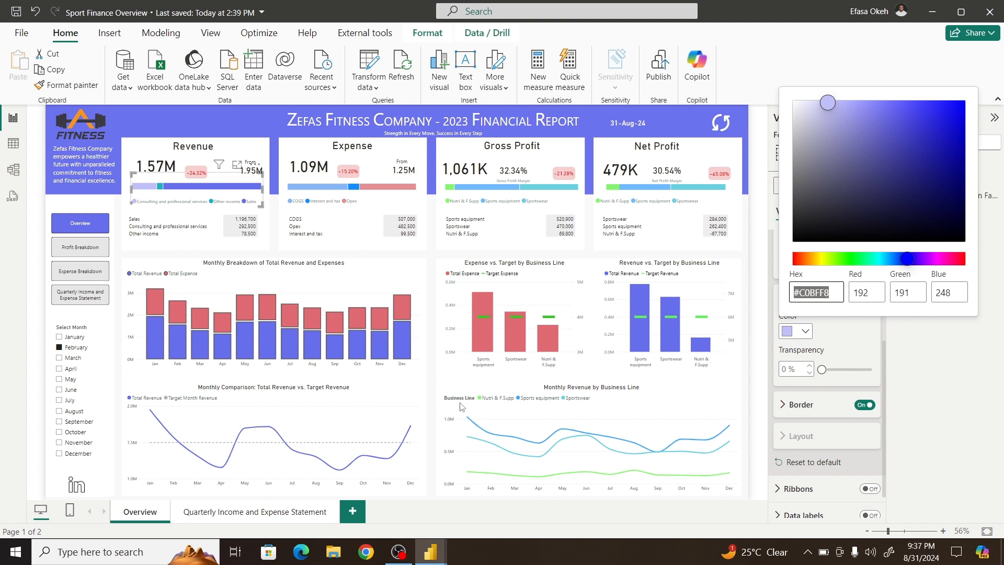
Step: Switch to the Finance Report and set the Consulting and professional services bar color to the copied hex value #C0BFF8
{"action": "mouse_move", "coordinate": [432, 549]}
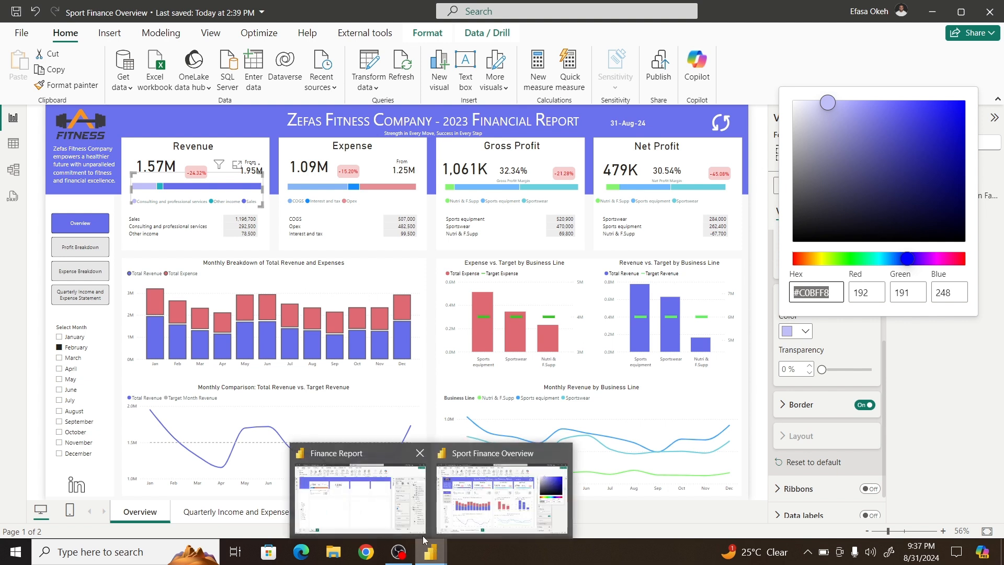
{"action": "left_click", "coordinate": [368, 501]}
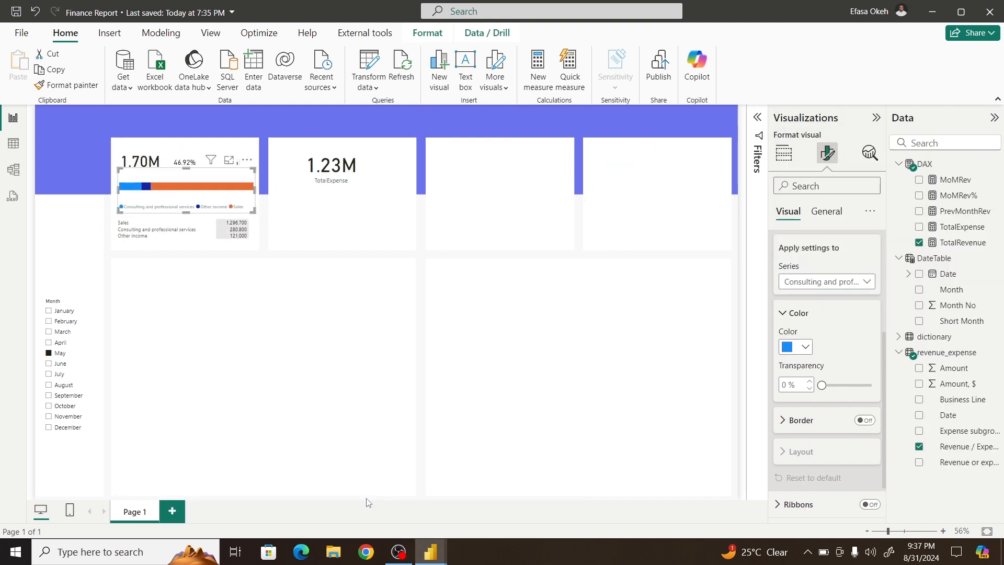
{"action": "left_click", "coordinate": [806, 347]}
{"action": "left_click", "coordinate": [825, 317]}
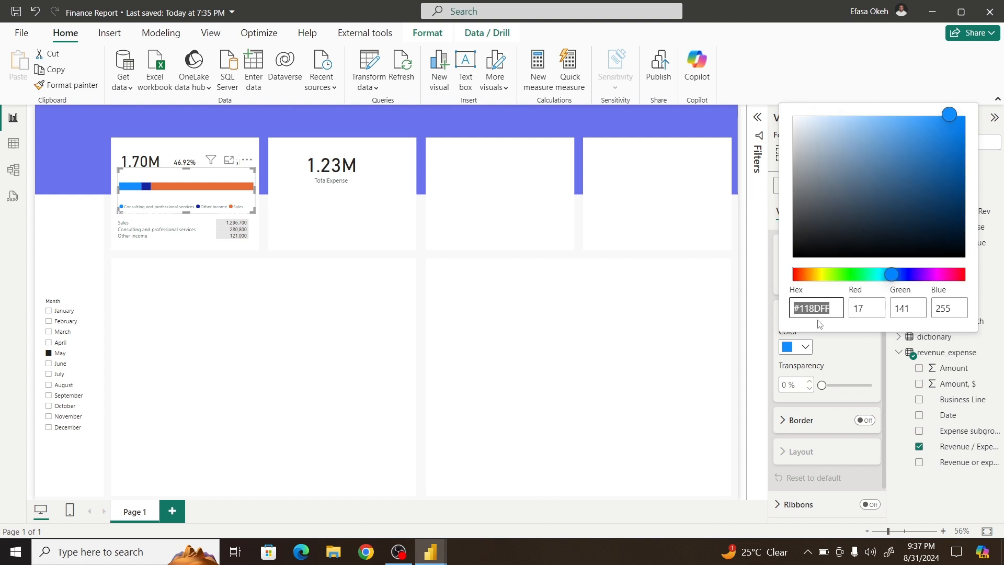
{"action": "key", "text": "ctrl+v"}
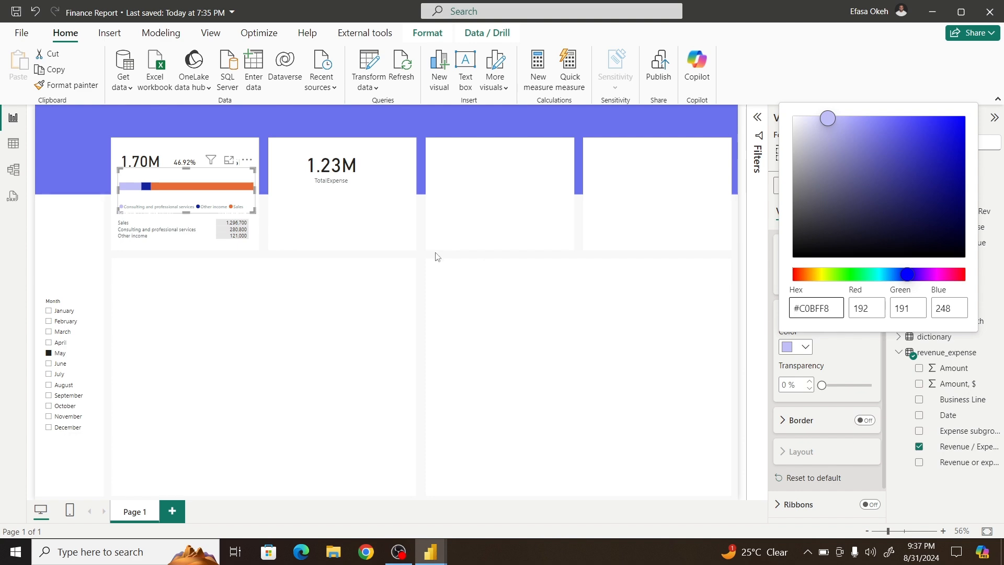
{"action": "left_click", "coordinate": [283, 293]}
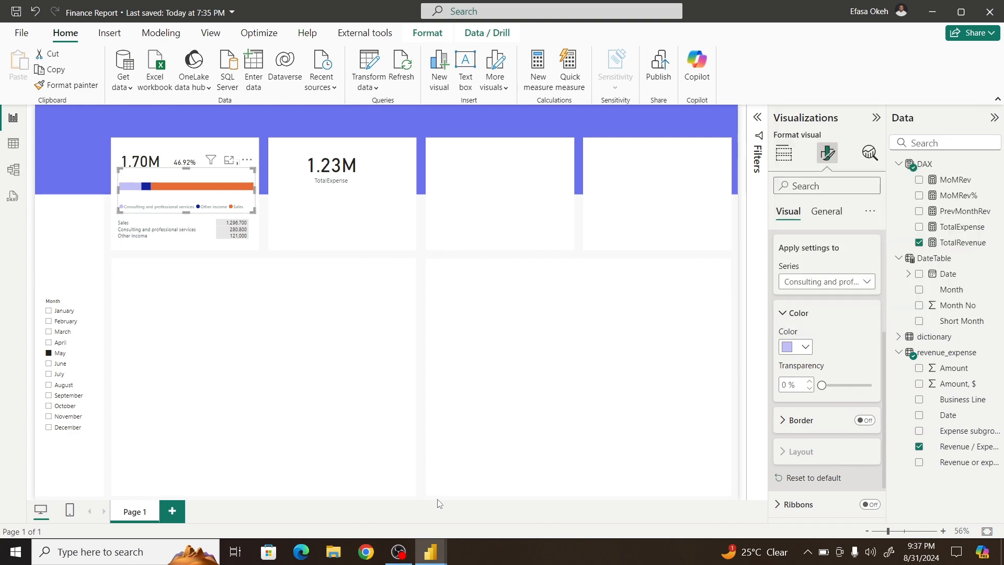
Step: Switch to the Sport Finance Overview report and copy the hex color #1FB0C2 of the Revenue chart's Other income series
{"action": "mouse_move", "coordinate": [441, 544]}
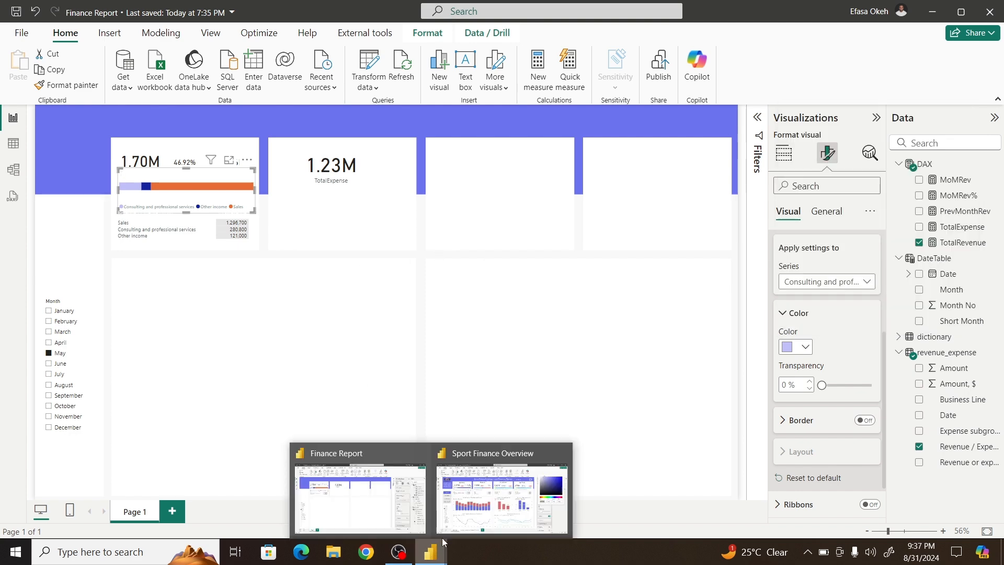
{"action": "left_click", "coordinate": [473, 495]}
{"action": "left_click", "coordinate": [833, 347]}
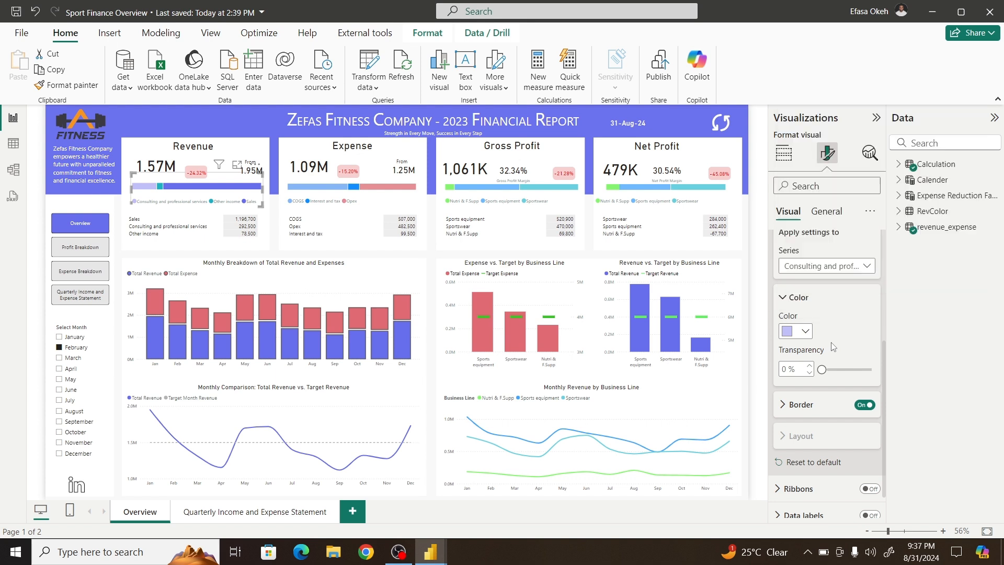
{"action": "left_click", "coordinate": [810, 268]}
{"action": "left_click", "coordinate": [808, 313]}
{"action": "left_click", "coordinate": [808, 333]}
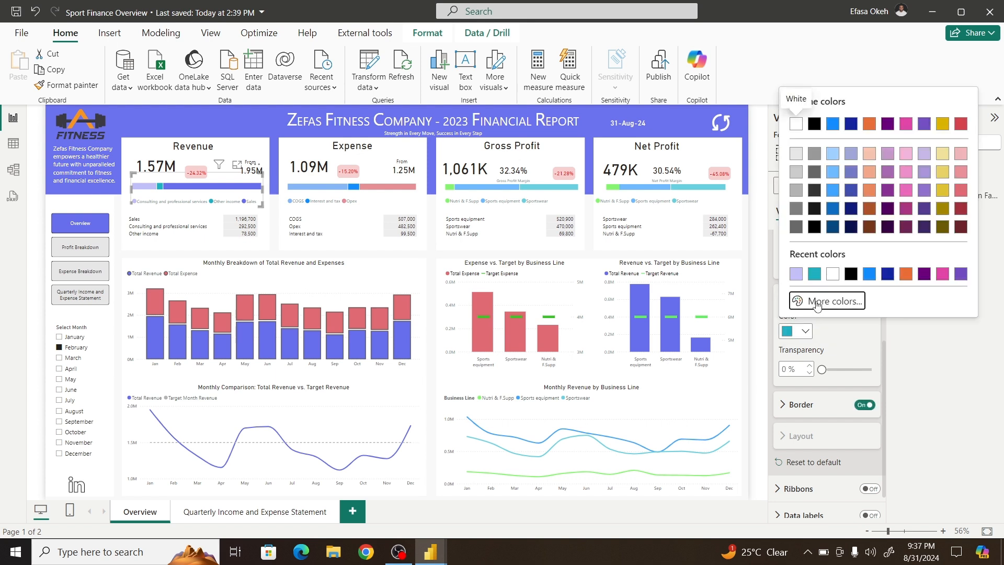
{"action": "left_click", "coordinate": [817, 300]}
{"action": "key", "text": "ctrl+c"}
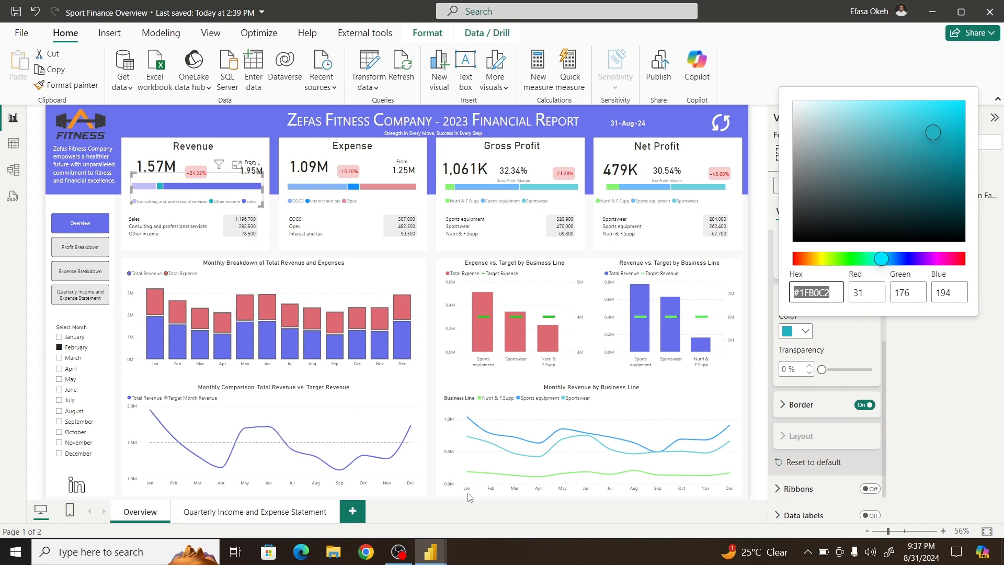
Step: Switch to the Finance Report and set the stacked bar chart's Other income color to the copied hex value #1FB0C2
{"action": "mouse_move", "coordinate": [430, 552]}
{"action": "left_click", "coordinate": [377, 516]}
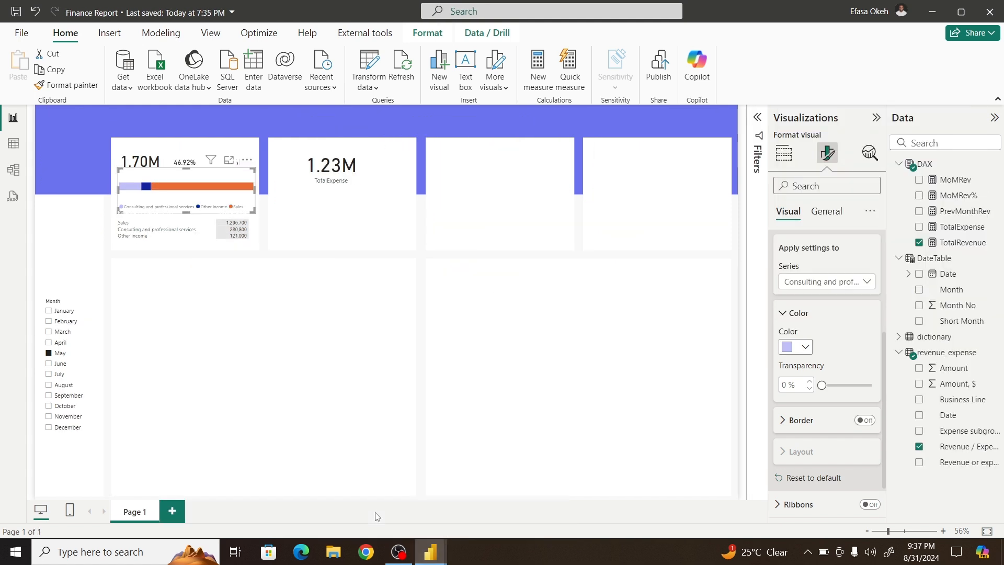
{"action": "left_click", "coordinate": [803, 282]}
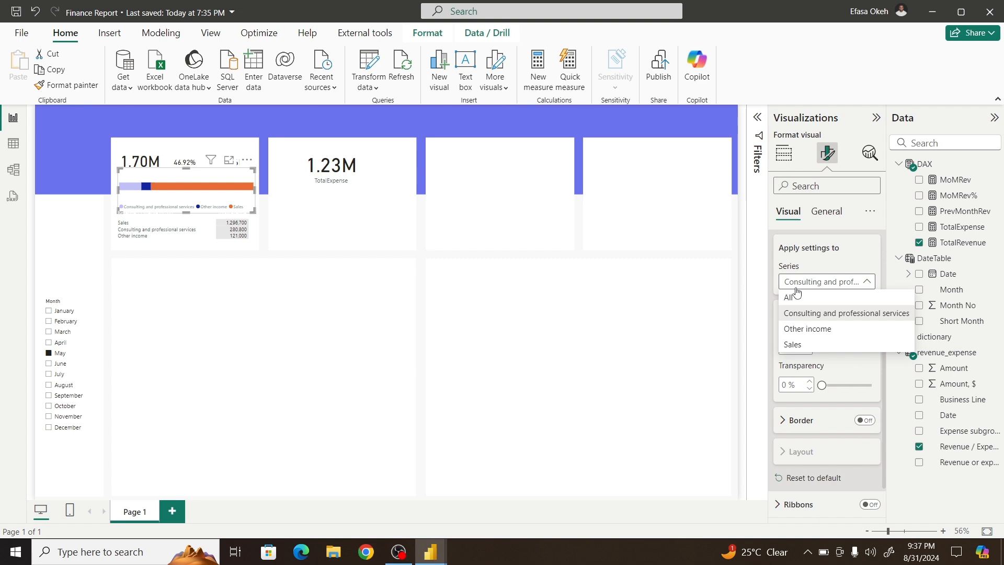
{"action": "left_click", "coordinate": [805, 326]}
{"action": "left_click", "coordinate": [803, 353]}
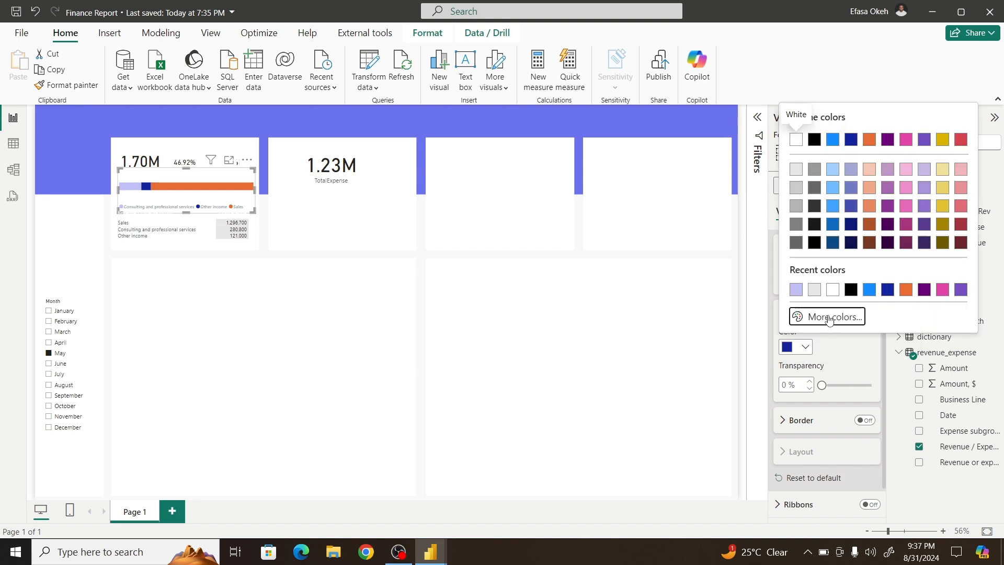
{"action": "left_click", "coordinate": [826, 316]}
{"action": "key", "text": "ctrl+v"}
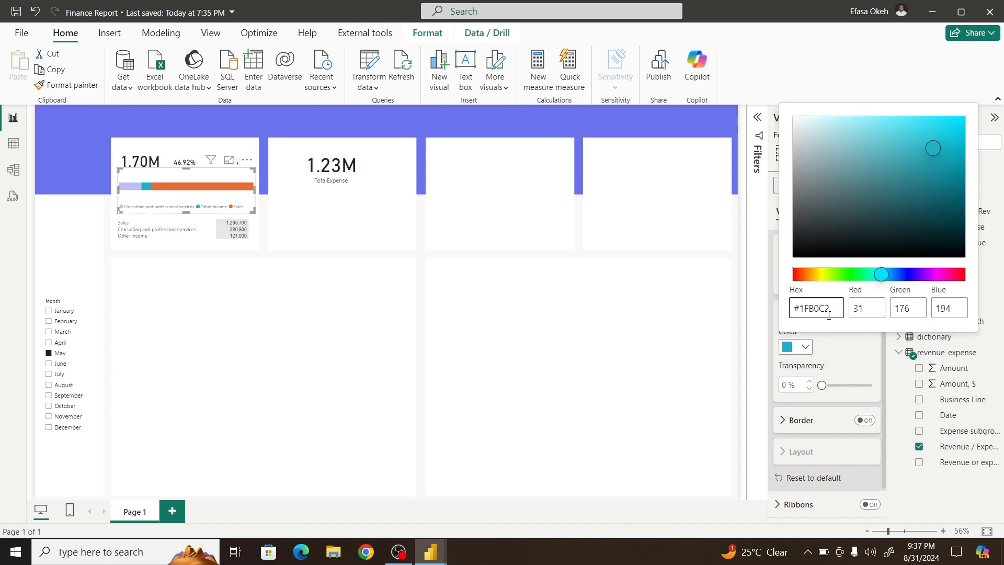
{"action": "left_click", "coordinate": [835, 340]}
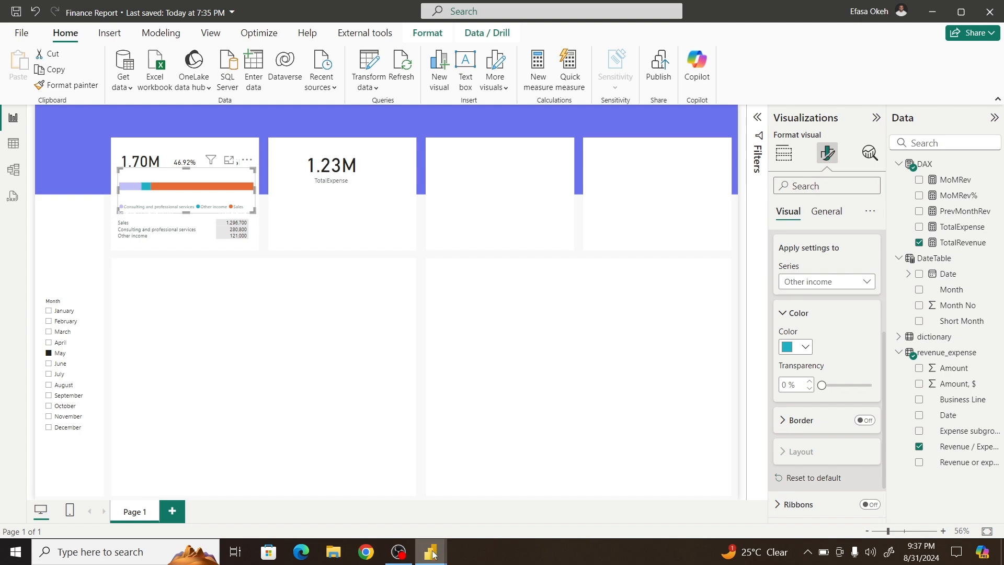
Step: Switch to the Sport Finance Overview report and copy the custom hex color of the Revenue chart's Sales series
{"action": "mouse_move", "coordinate": [431, 551]}
{"action": "left_click", "coordinate": [484, 506]}
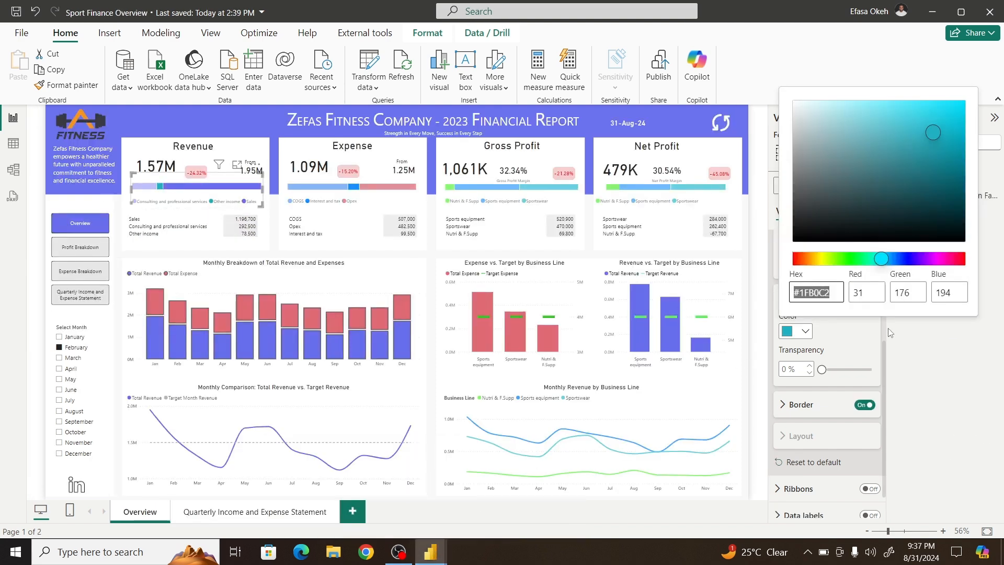
{"action": "left_click", "coordinate": [852, 354]}
{"action": "left_click", "coordinate": [820, 266]}
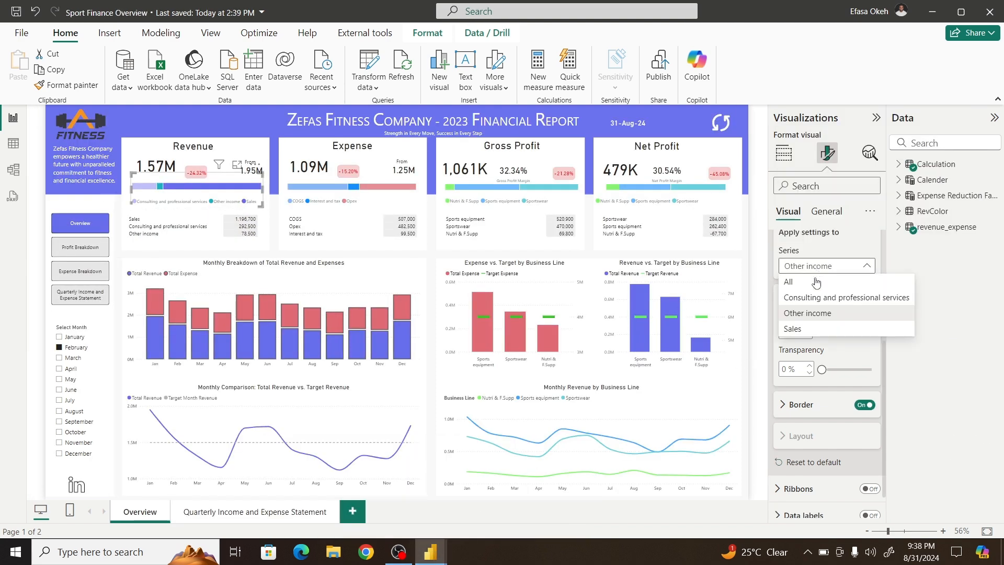
{"action": "left_click", "coordinate": [807, 327]}
{"action": "left_click", "coordinate": [798, 330]}
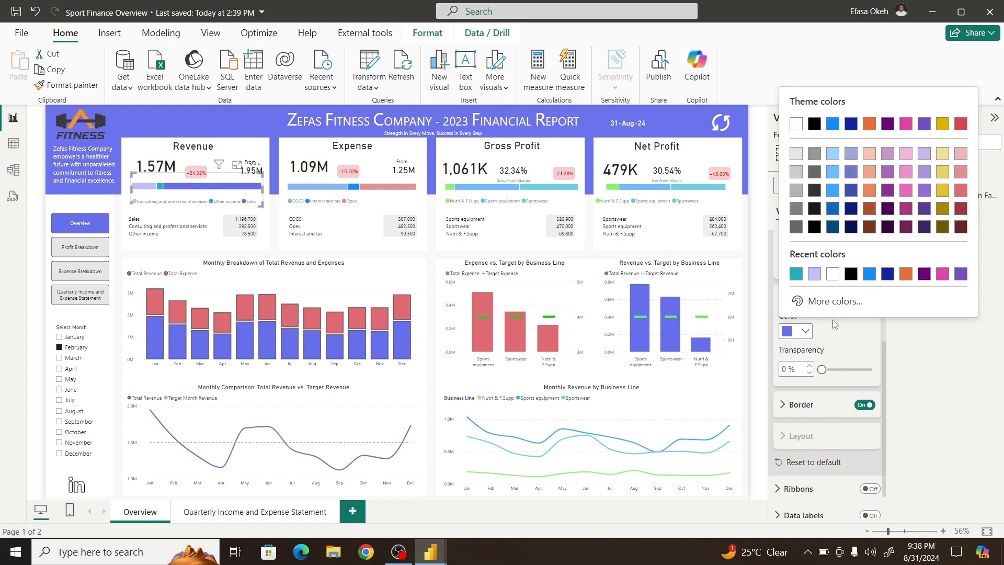
{"action": "left_click", "coordinate": [847, 347]}
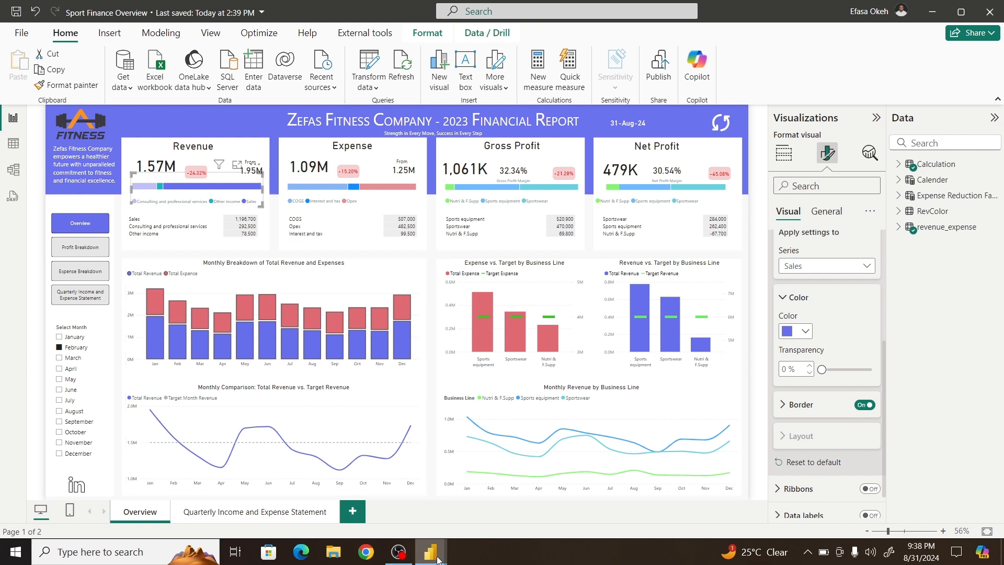
Step: Switch to the Finance Report, set the stacked bar chart's Sales color to the copied hex value #676EED, and deselect the chart
{"action": "mouse_move", "coordinate": [432, 554]}
{"action": "left_click", "coordinate": [356, 499]}
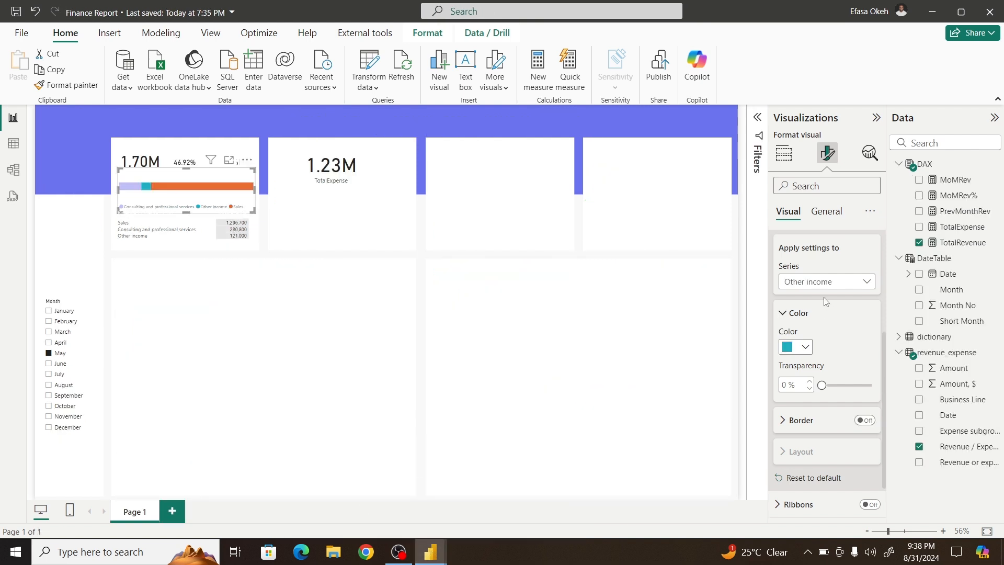
{"action": "left_click", "coordinate": [809, 285]}
{"action": "left_click", "coordinate": [809, 345]}
{"action": "left_click", "coordinate": [808, 348]}
{"action": "left_click", "coordinate": [819, 323]}
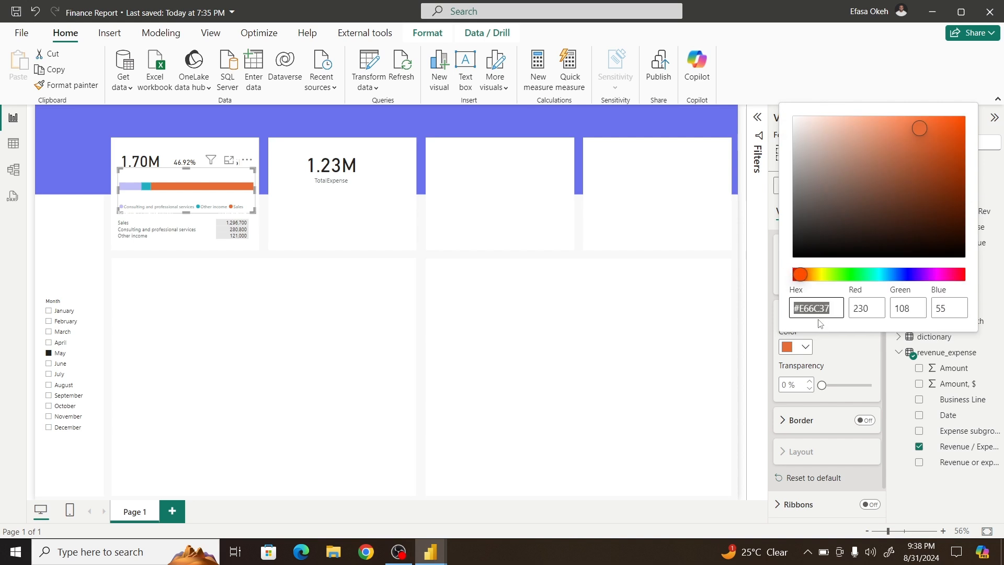
{"action": "key", "text": "ctrl+v"}
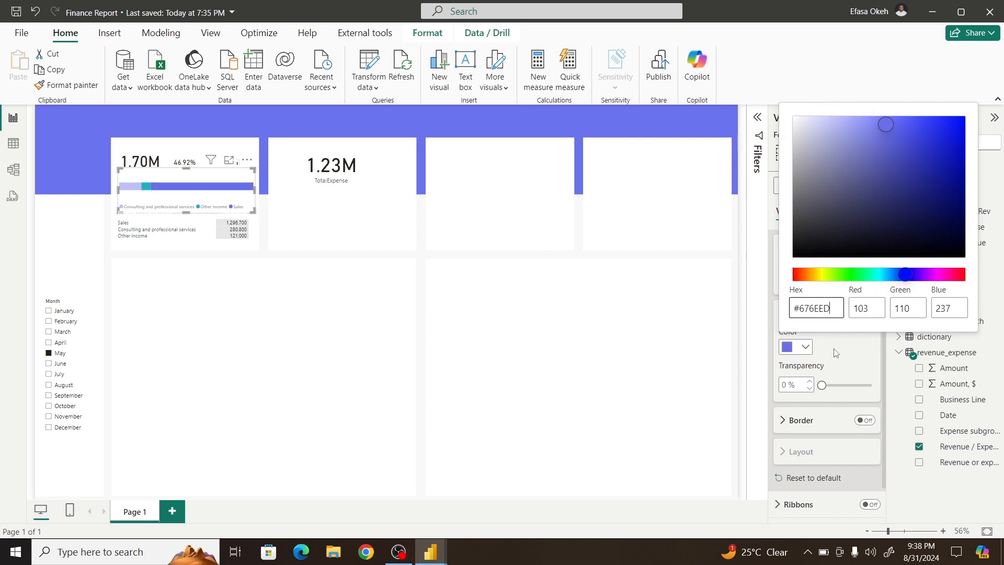
{"action": "left_click", "coordinate": [836, 353]}
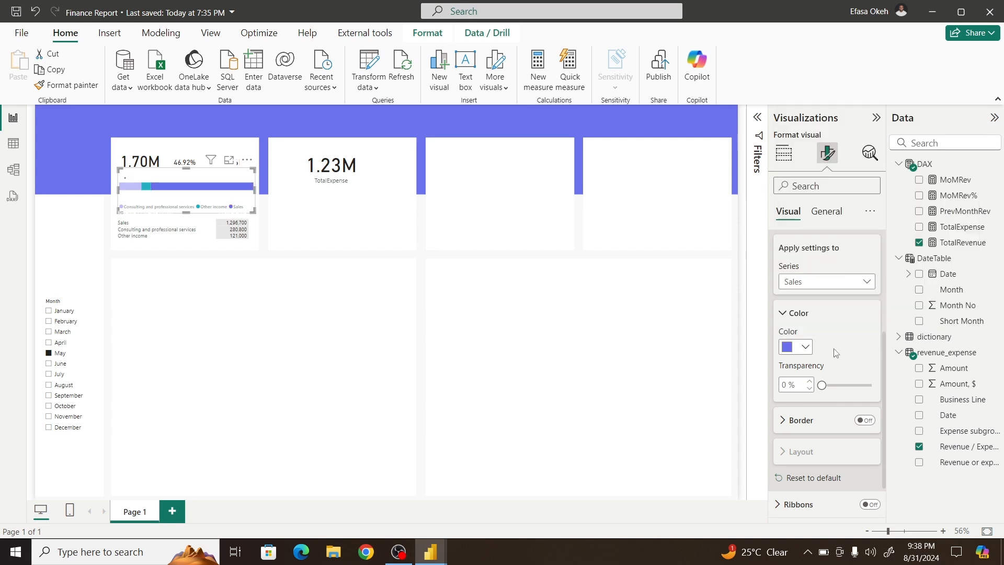
{"action": "left_click", "coordinate": [247, 270]}
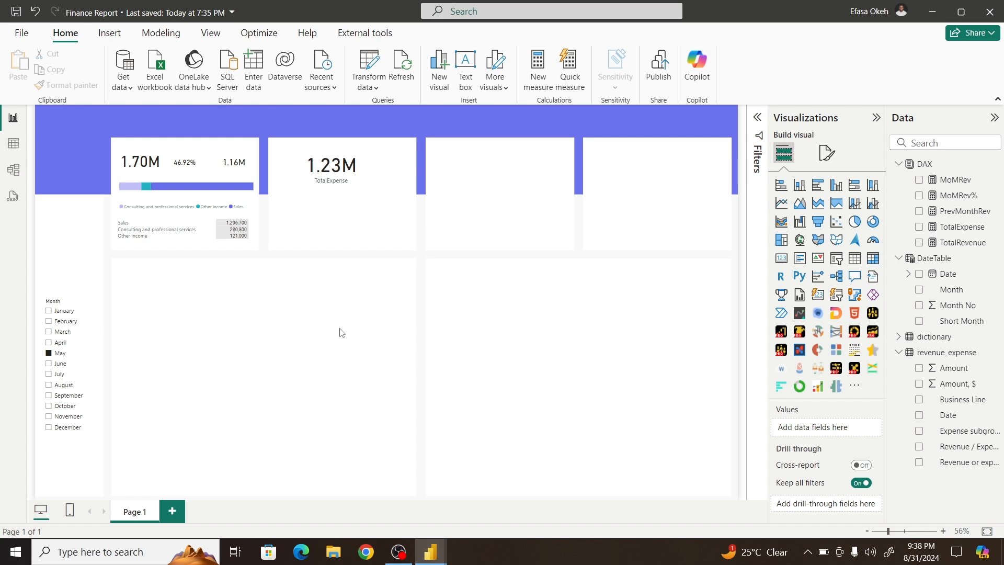
Step: Review the Revenue card's layout in the Sport Finance Overview report, and return to the Finance Report
{"action": "mouse_move", "coordinate": [442, 559]}
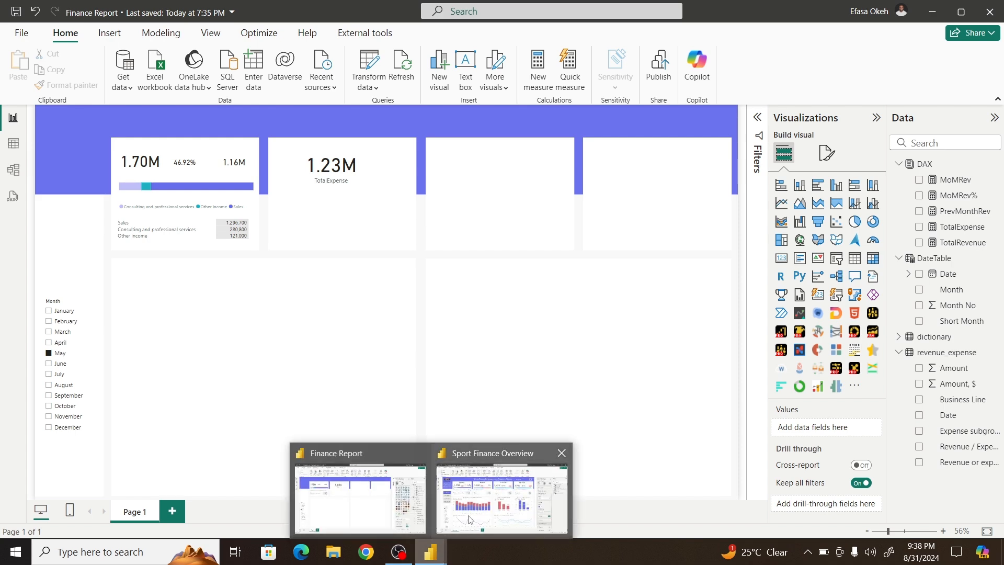
{"action": "left_click", "coordinate": [481, 509]}
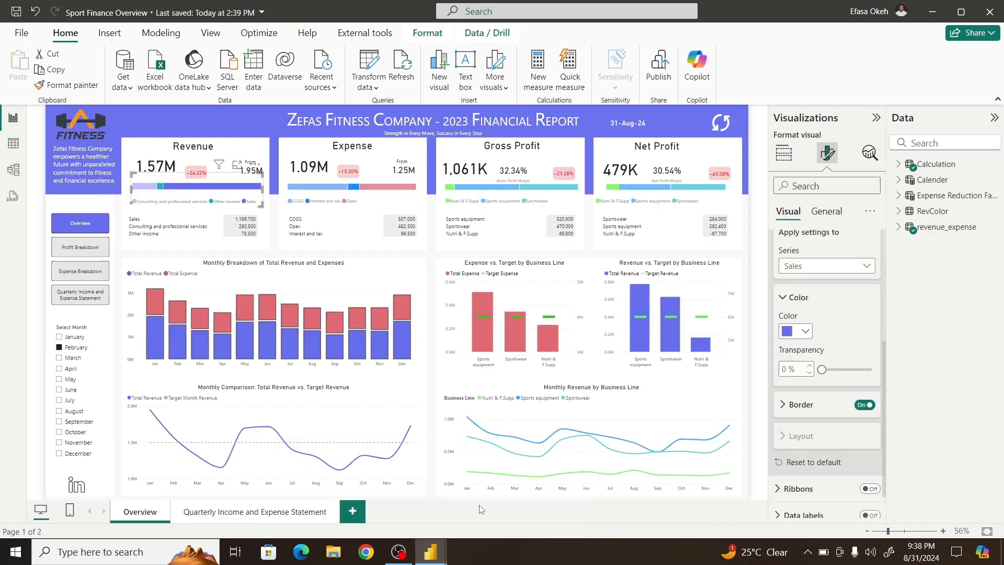
{"action": "left_click", "coordinate": [241, 132]}
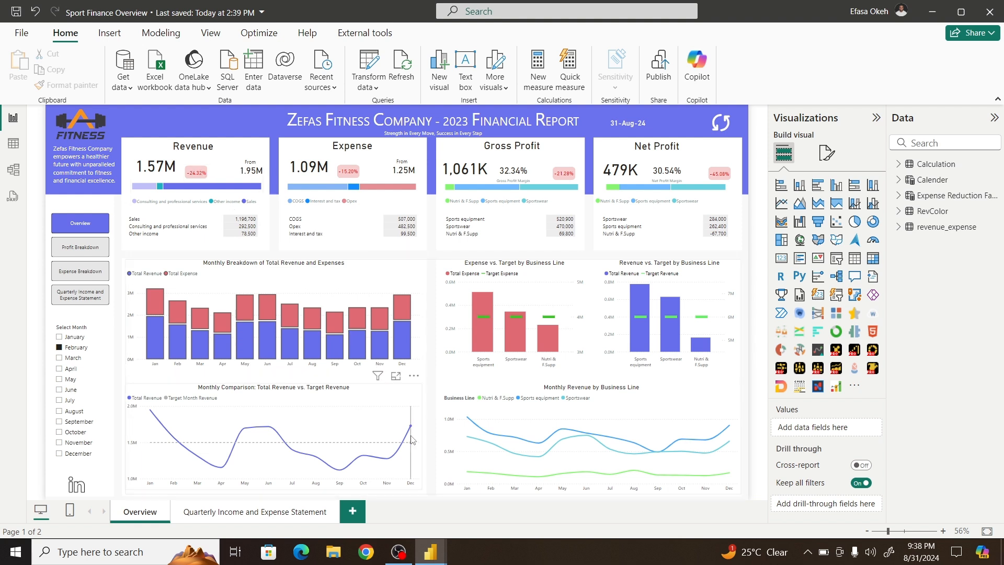
{"action": "mouse_move", "coordinate": [430, 552]}
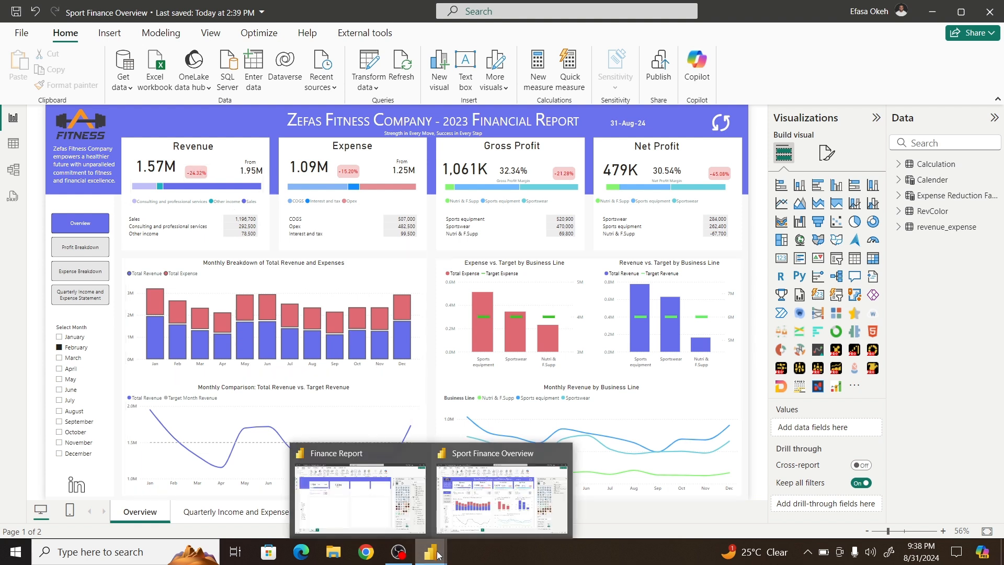
{"action": "left_click", "coordinate": [369, 509]}
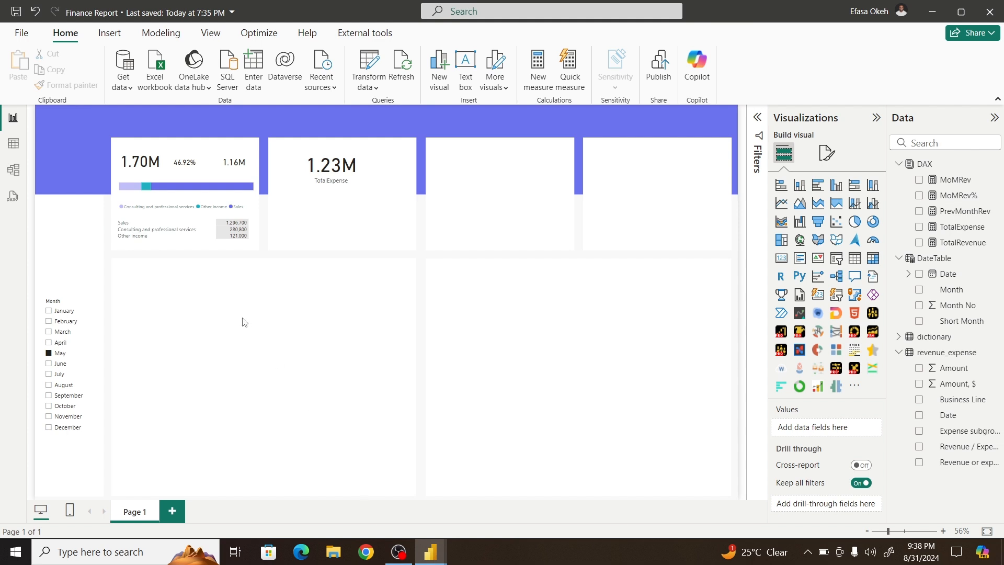
Step: Move the MoMRev% card out of the Revenue card onto the empty area below and turn on its background
{"action": "left_click_drag", "start_coordinate": [191, 161], "coordinate": [293, 321]}
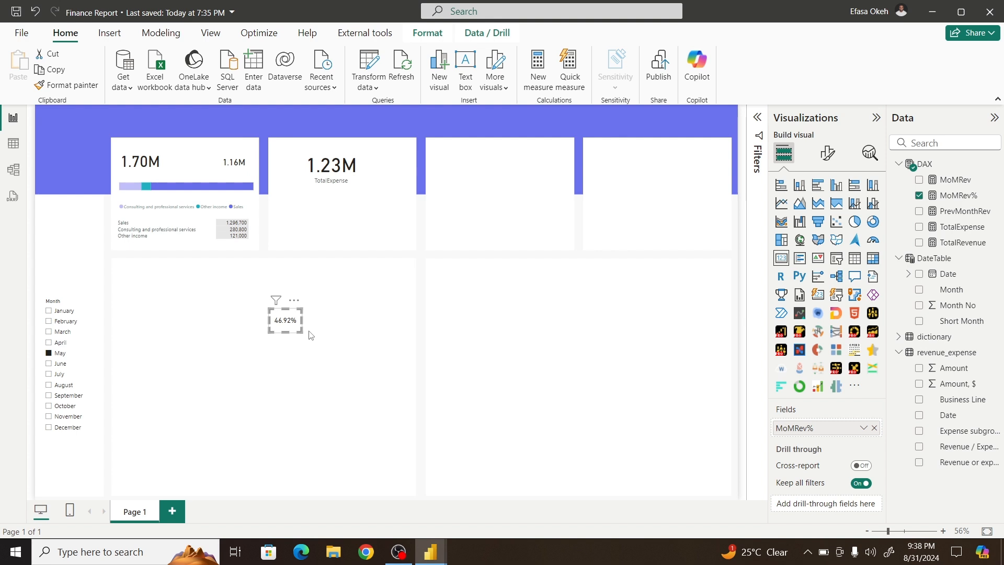
{"action": "left_click", "coordinate": [311, 335]}
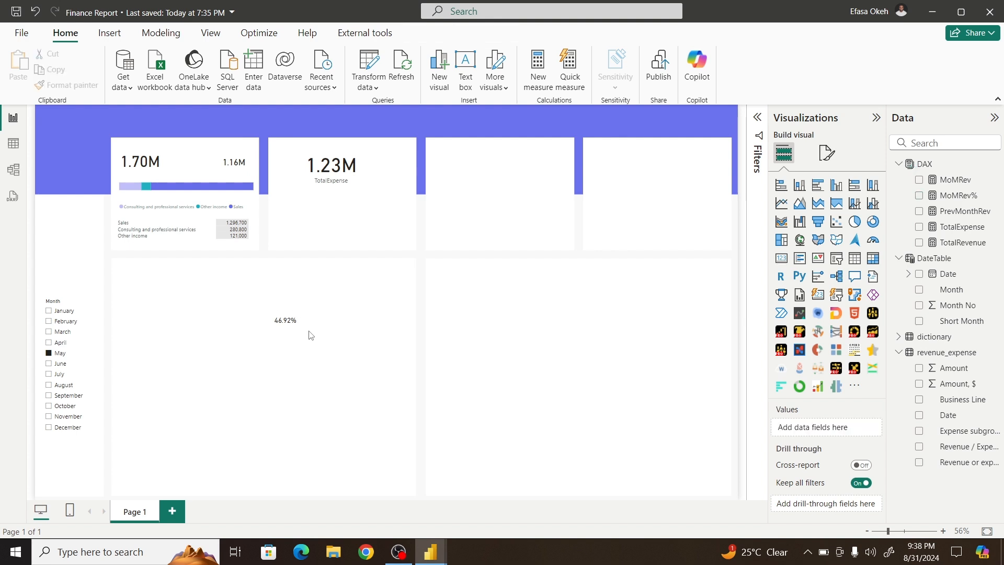
{"action": "left_click", "coordinate": [294, 322]}
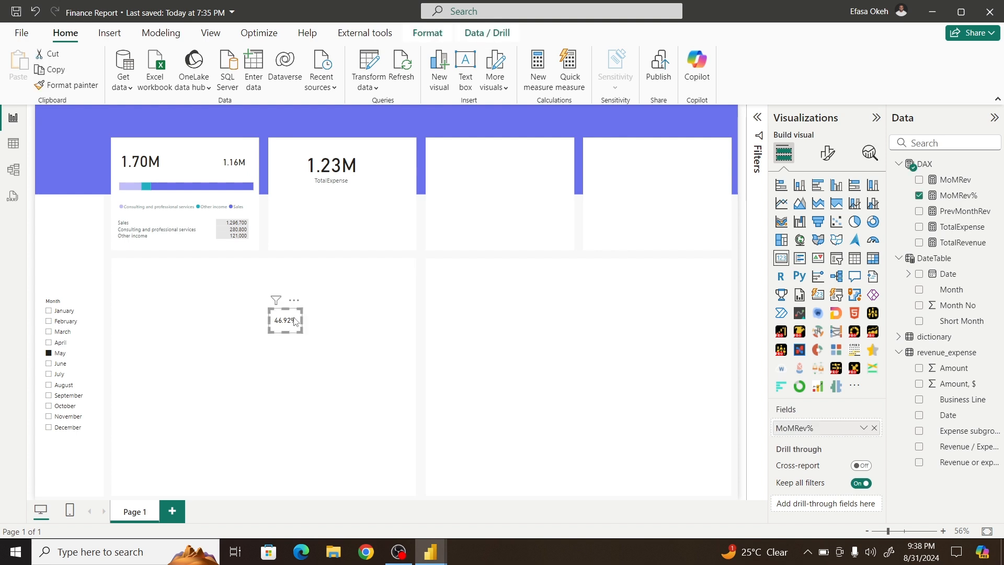
{"action": "left_click", "coordinate": [829, 162]}
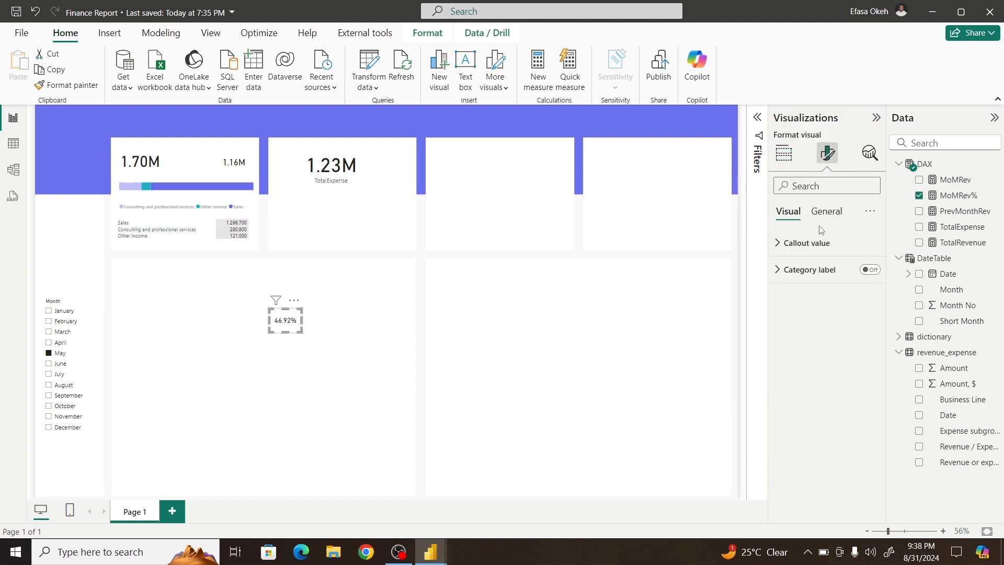
{"action": "left_click", "coordinate": [826, 212]}
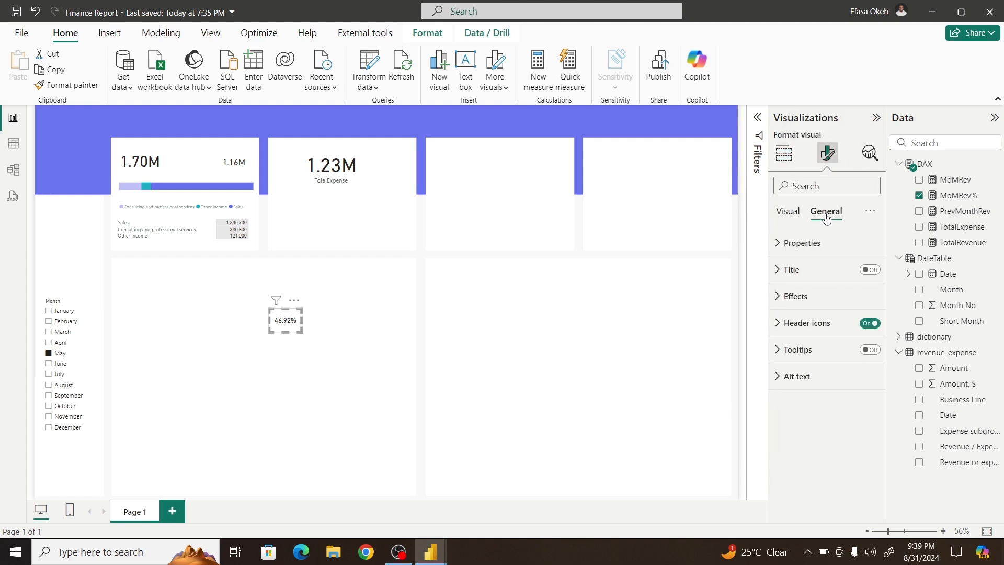
{"action": "left_click", "coordinate": [808, 299]}
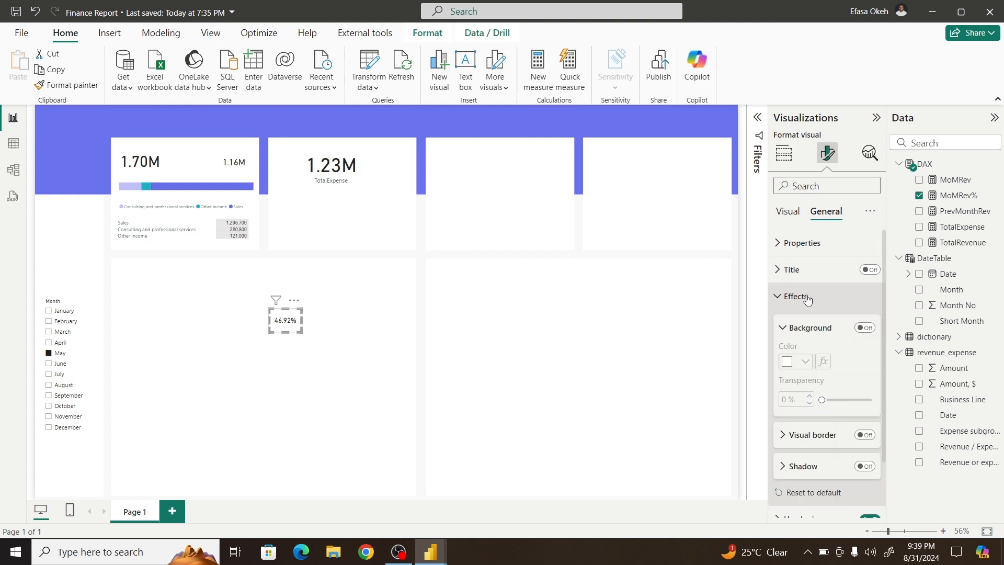
{"action": "left_click", "coordinate": [868, 328]}
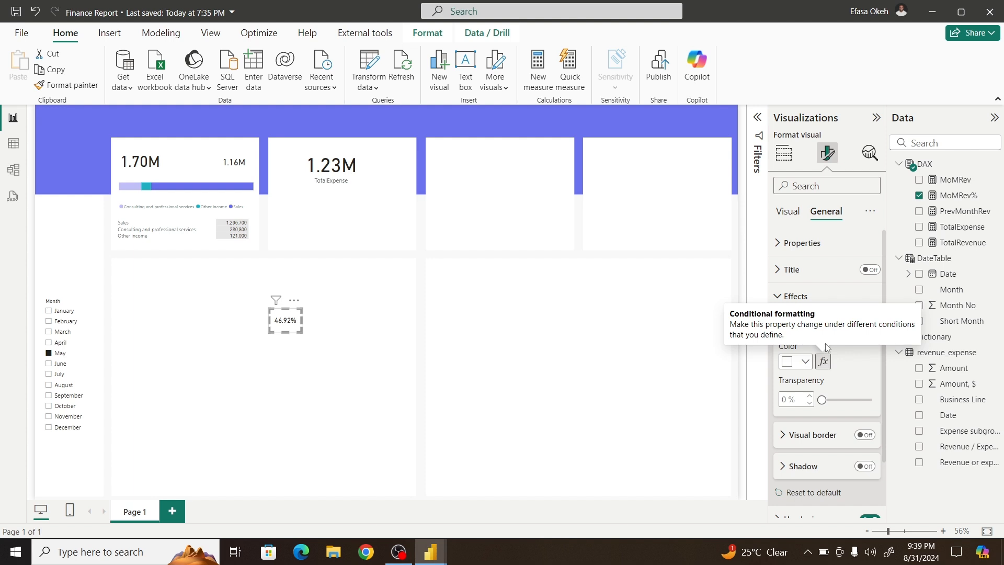
{"action": "left_click", "coordinate": [796, 297]}
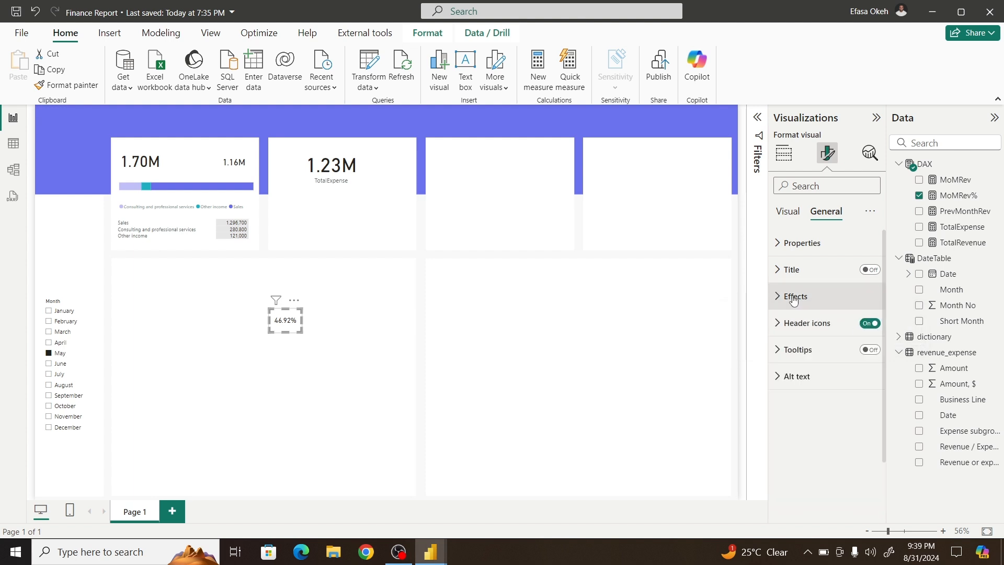
Step: Create the measure RevValueColor = IF([MoMRev]>0,"Green","Red") in the DAX table
{"action": "left_click", "coordinate": [933, 167]}
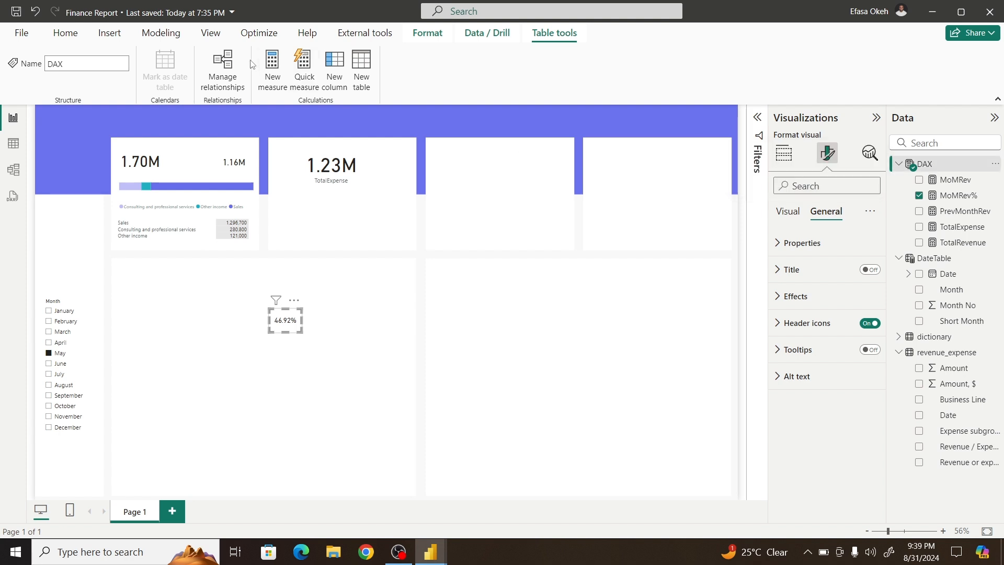
{"action": "left_click", "coordinate": [272, 64]}
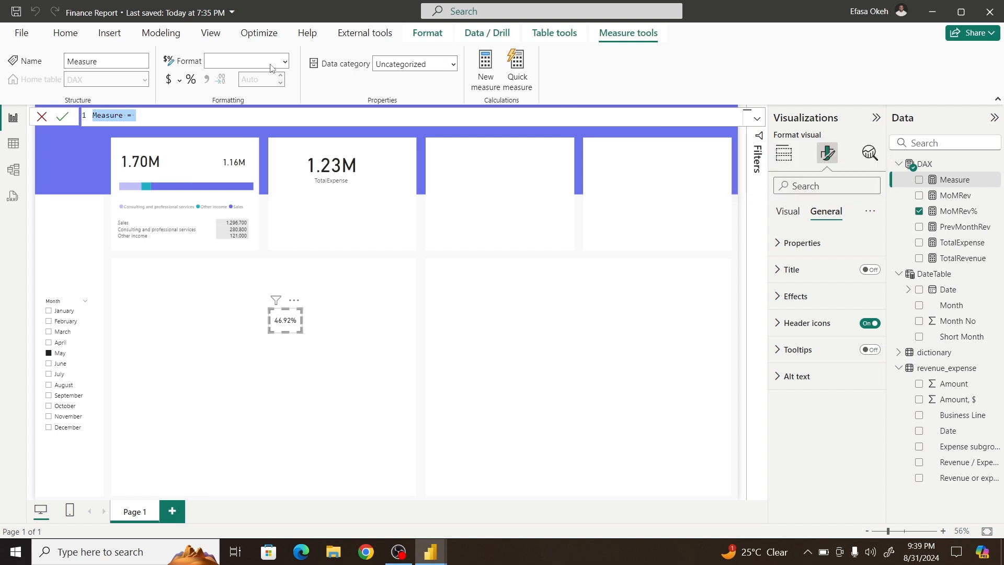
{"action": "type", "text": "Re"}
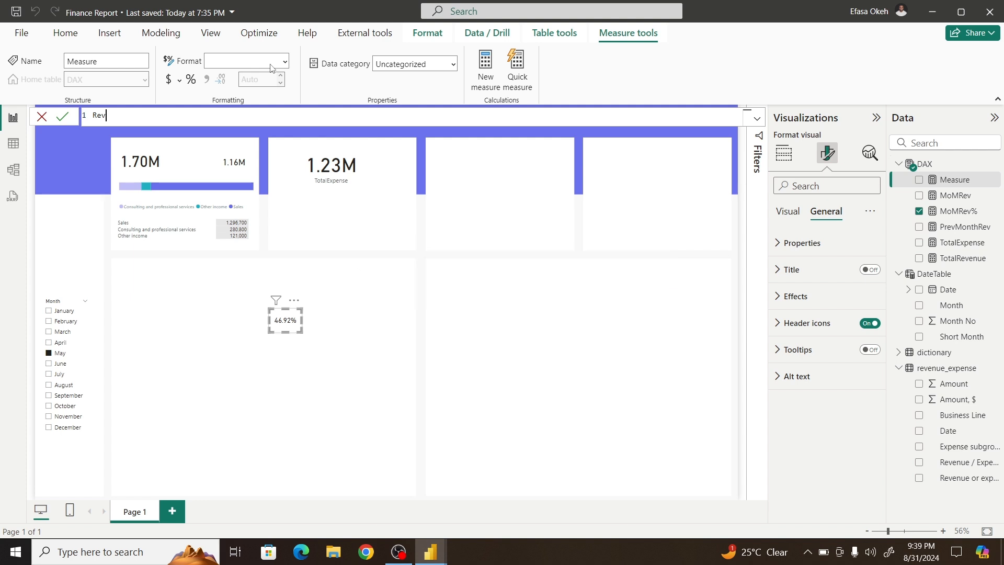
{"action": "type", "text": "ValueColor"}
{"action": "type", "text": "= If"}
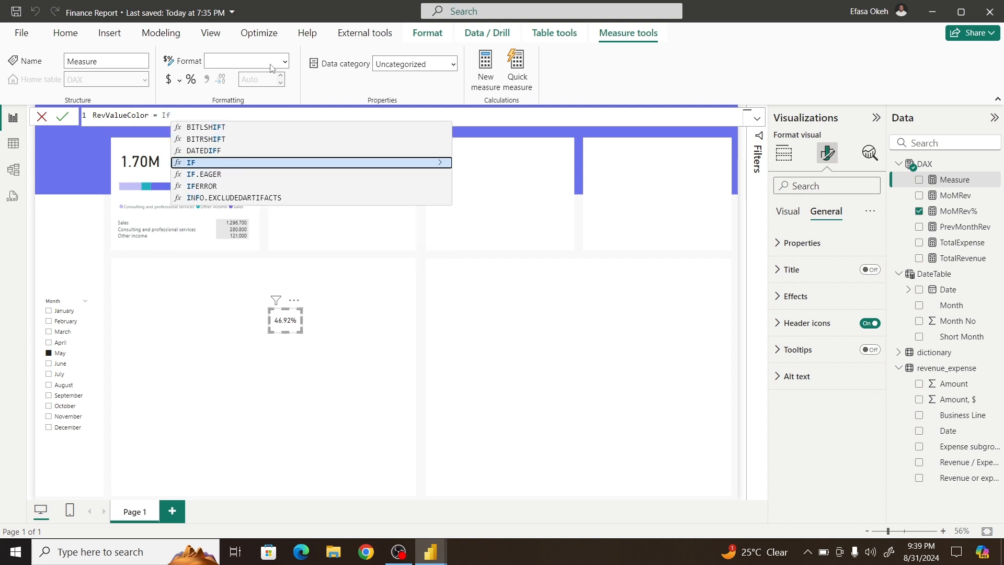
{"action": "left_click", "coordinate": [232, 166]}
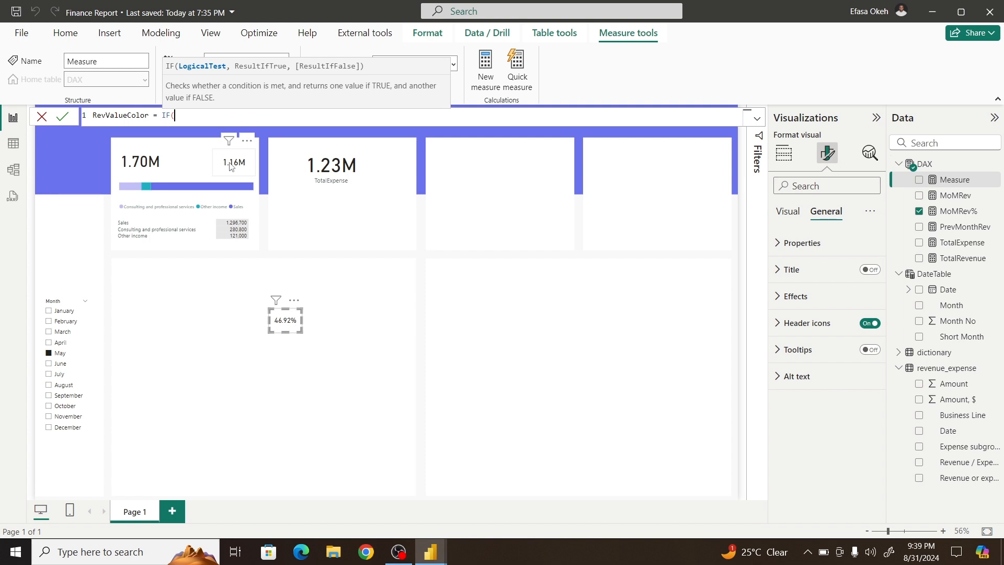
{"action": "type", "text": "MoM"}
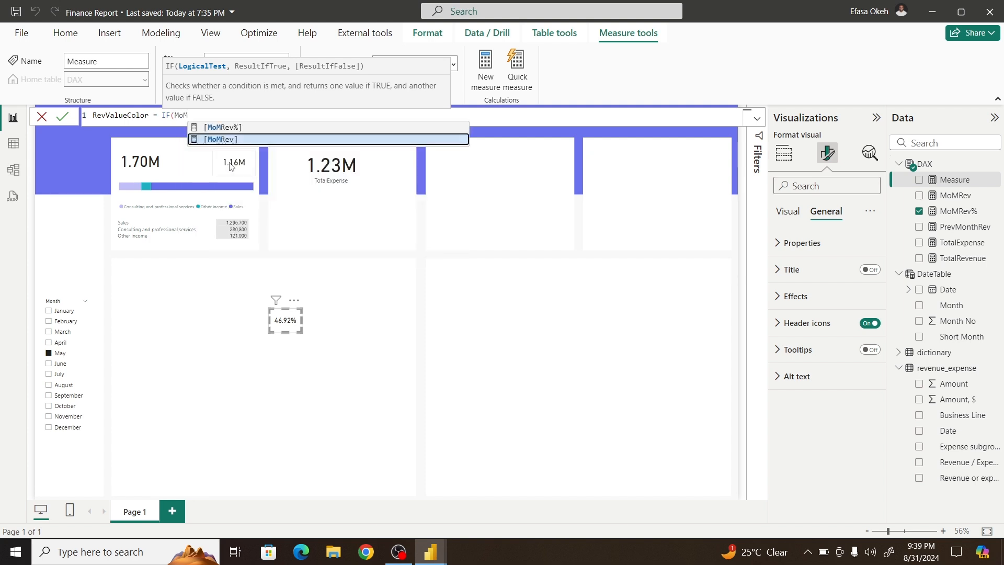
{"action": "left_click", "coordinate": [244, 140]}
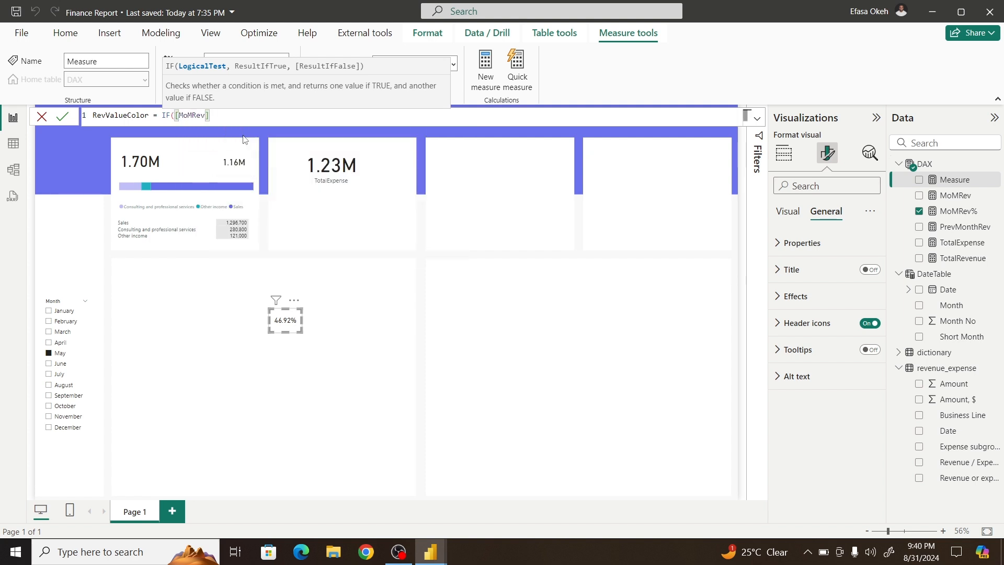
{"action": "type", "text": ">0,"}
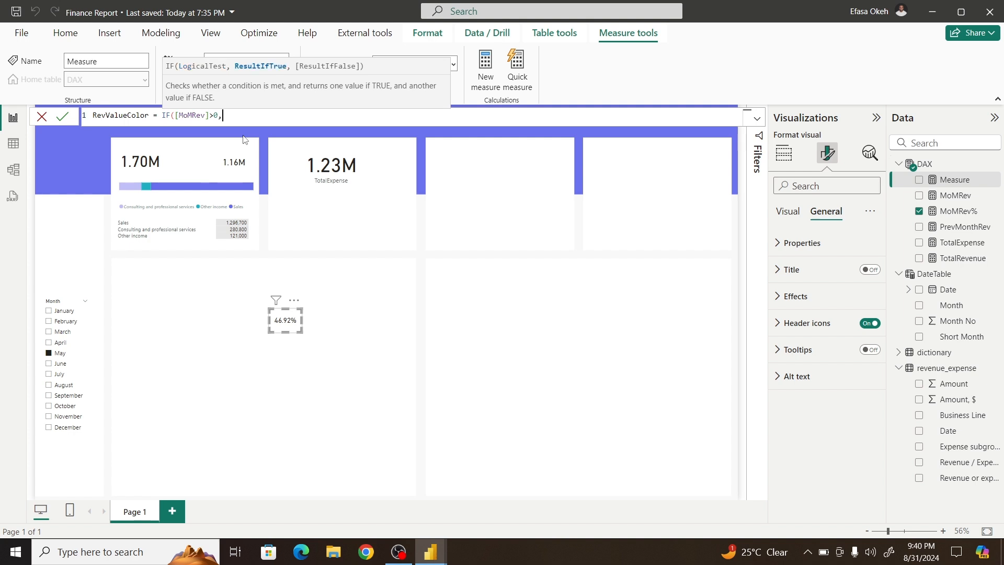
{"action": "type", "text": "\"Green\","}
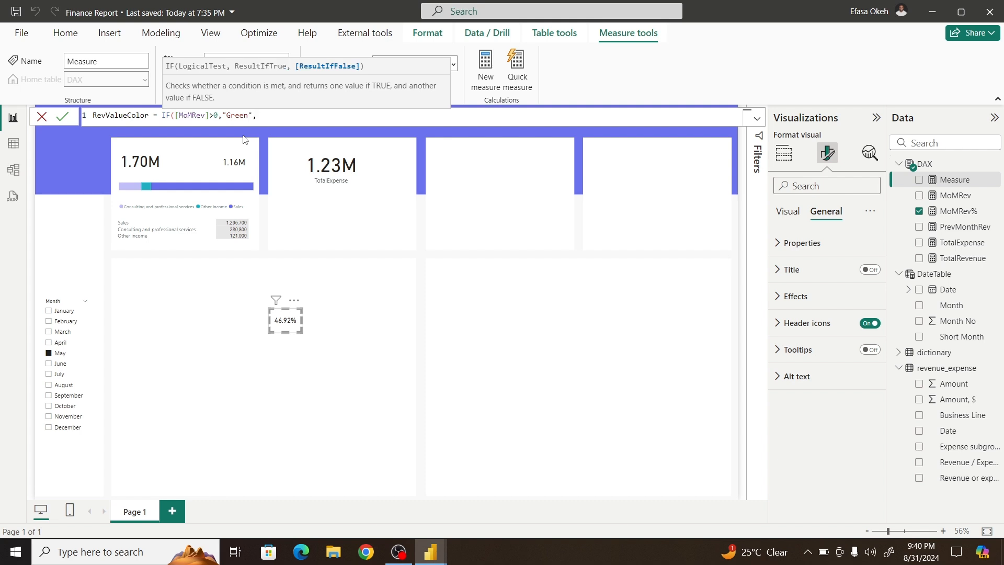
{"action": "type", "text": "\"Red\")"}
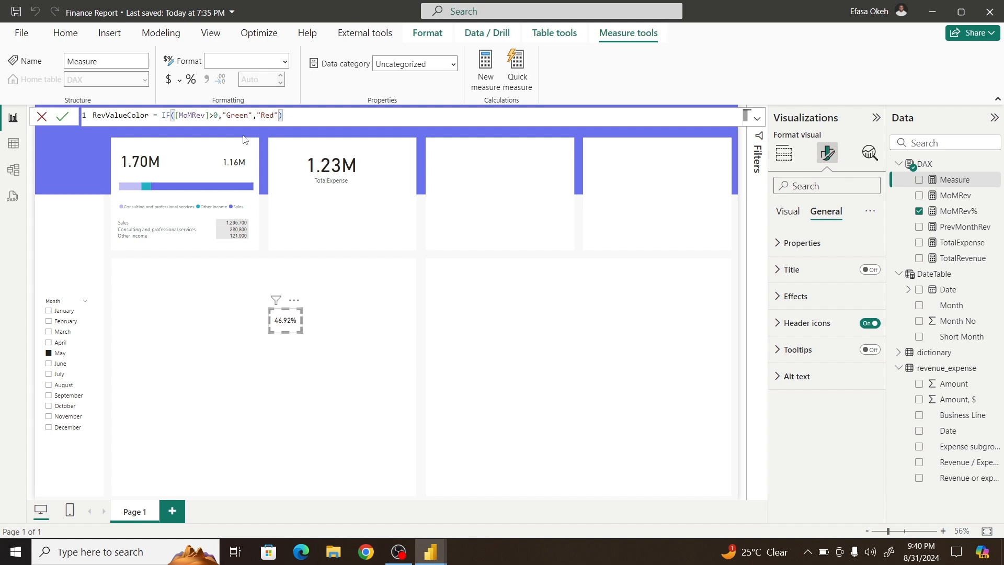
{"action": "left_click", "coordinate": [303, 371]}
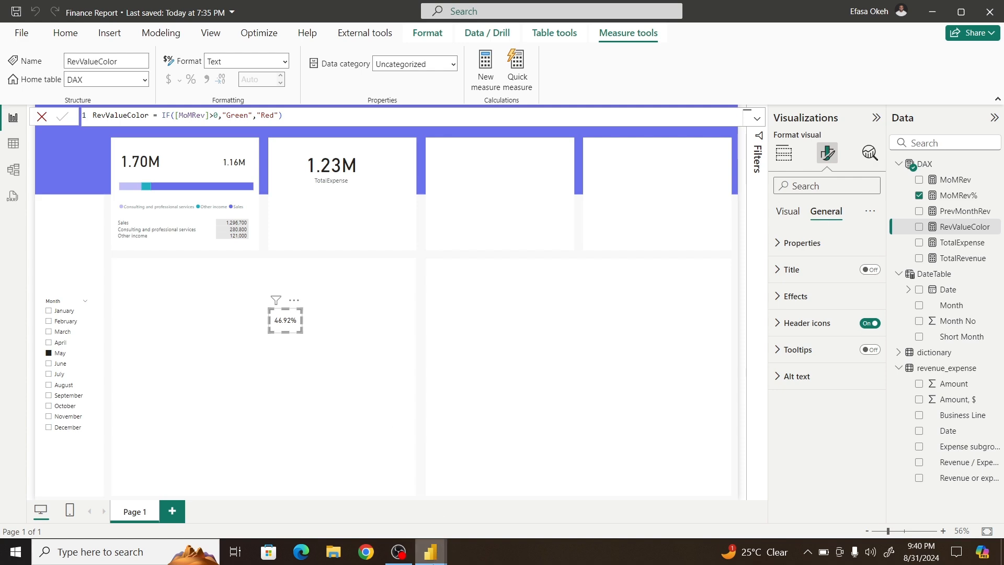
Step: Switch to the Sport Finance Overview report and copy the full formula of the Calculation table's Revbg measure
{"action": "mouse_move", "coordinate": [430, 552]}
{"action": "left_click", "coordinate": [462, 515]}
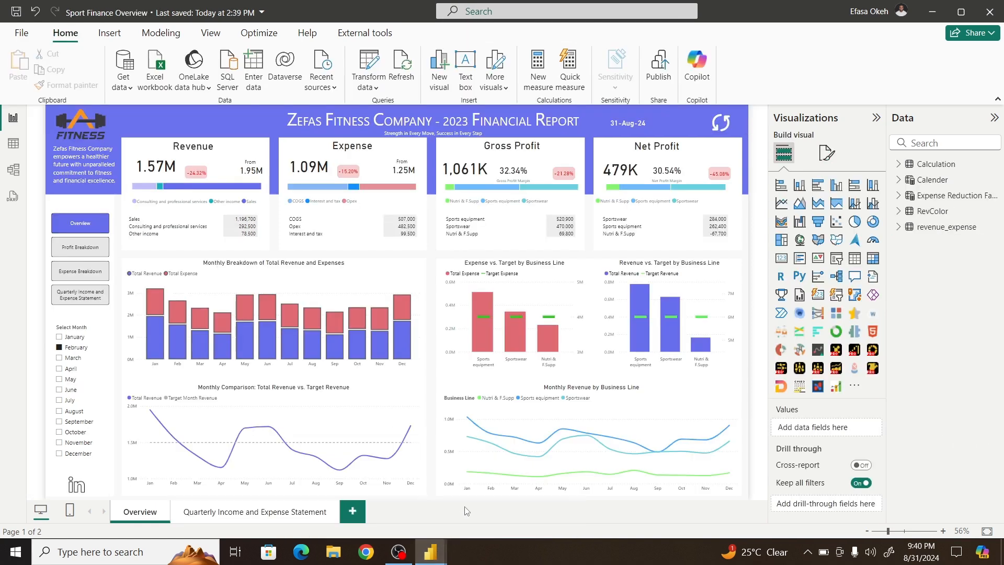
{"action": "left_click", "coordinate": [200, 172]}
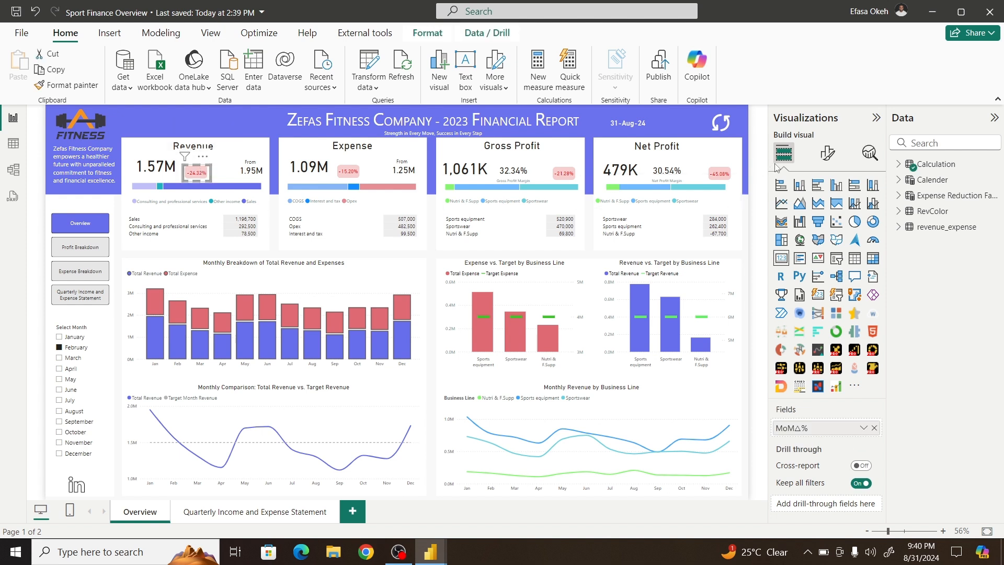
{"action": "left_click", "coordinate": [899, 165]}
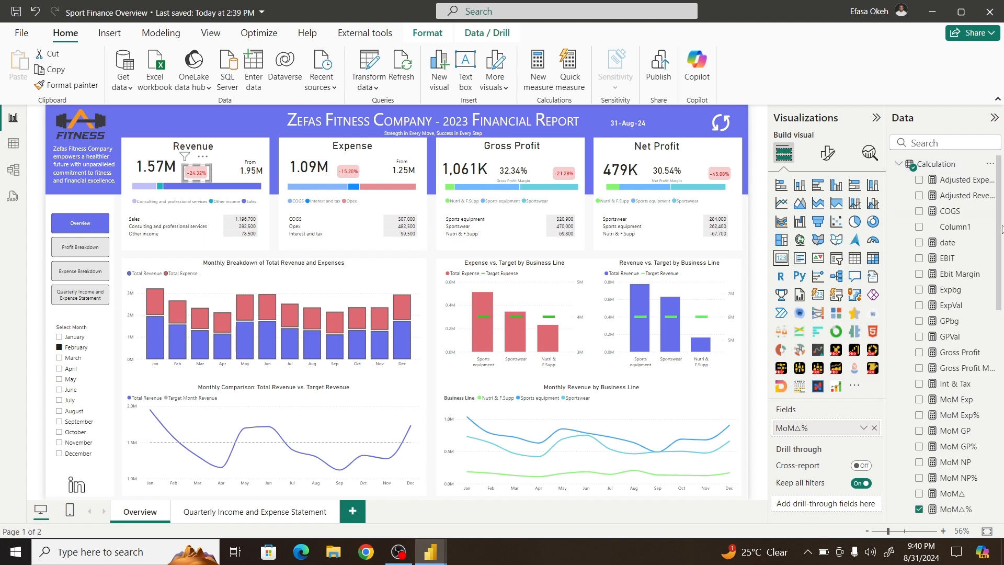
{"action": "left_click_drag", "start_coordinate": [1000, 214], "coordinate": [991, 414]}
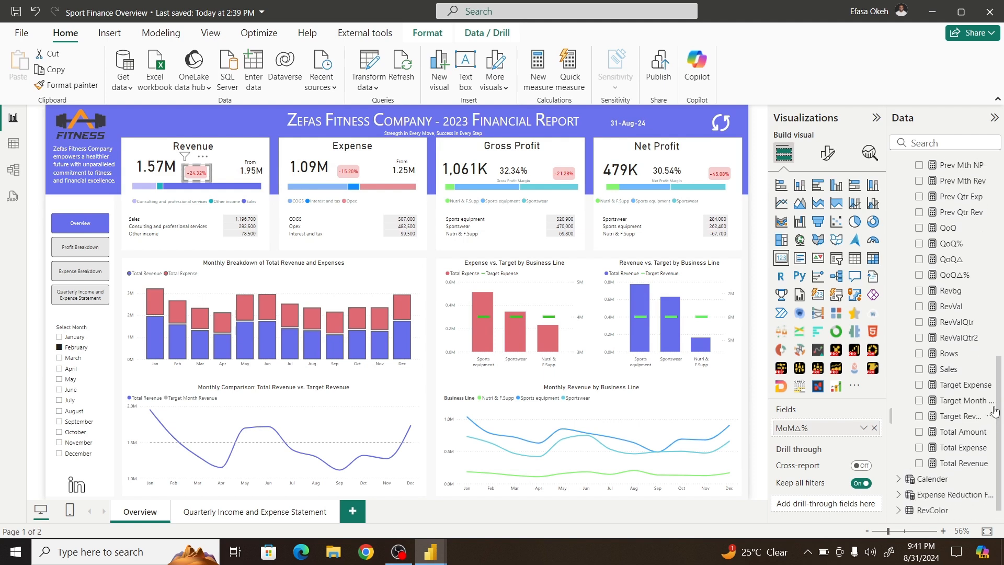
{"action": "left_click", "coordinate": [964, 296]}
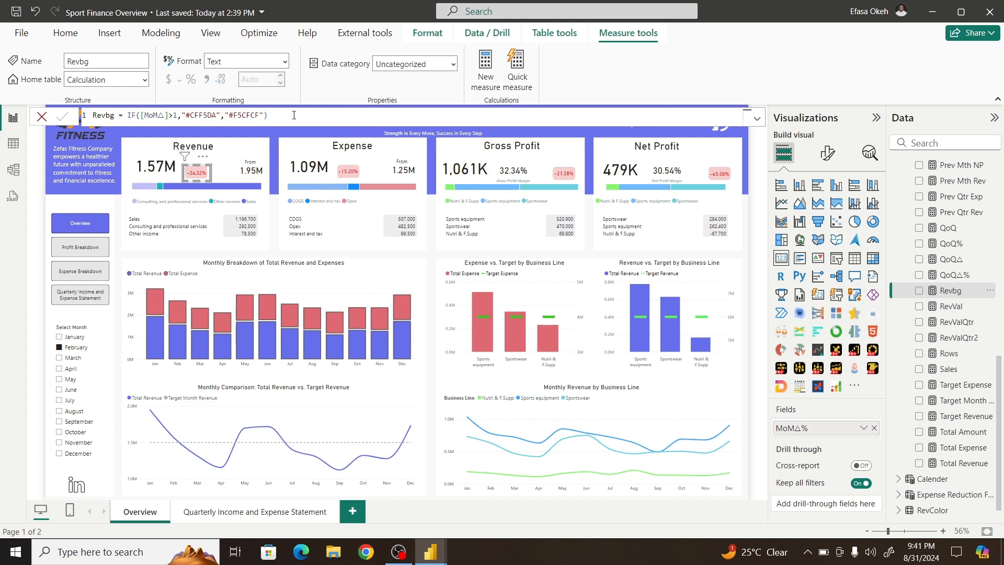
{"action": "left_click_drag", "start_coordinate": [294, 115], "coordinate": [141, 115]}
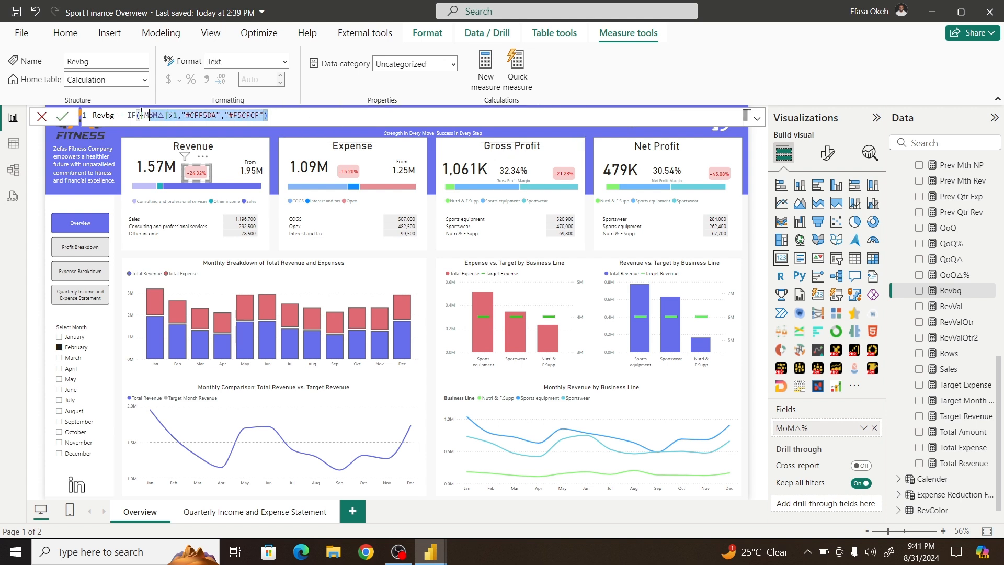
{"action": "triple_click", "coordinate": [90, 116]}
{"action": "key", "text": "ctrl+c"}
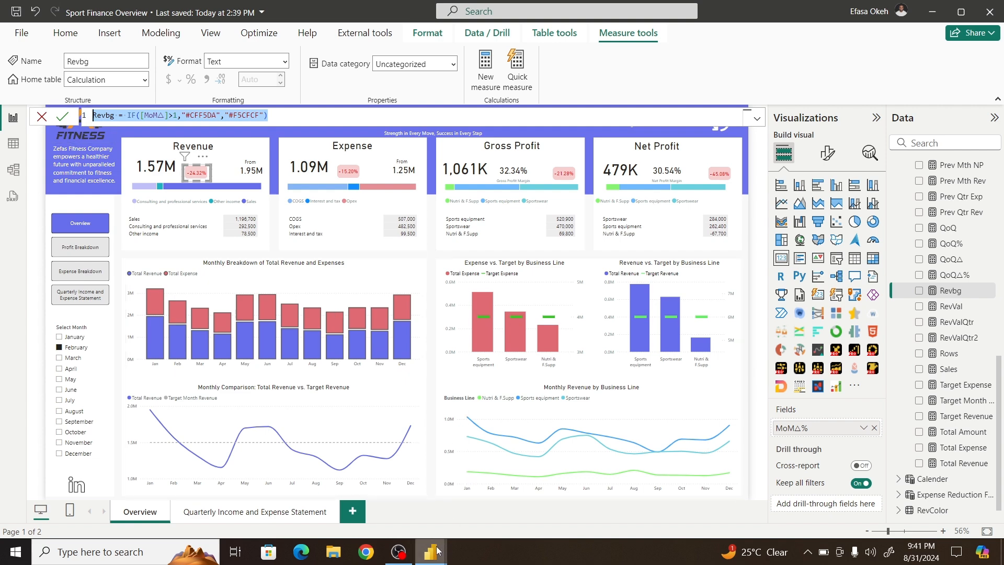
Step: Switch to the Finance Report and paste Revbg = IF([MoM△]>1,"#CFF5DA","#F5CFCF") as a new measure in the DAX table
{"action": "mouse_move", "coordinate": [437, 550]}
{"action": "left_click", "coordinate": [375, 510]}
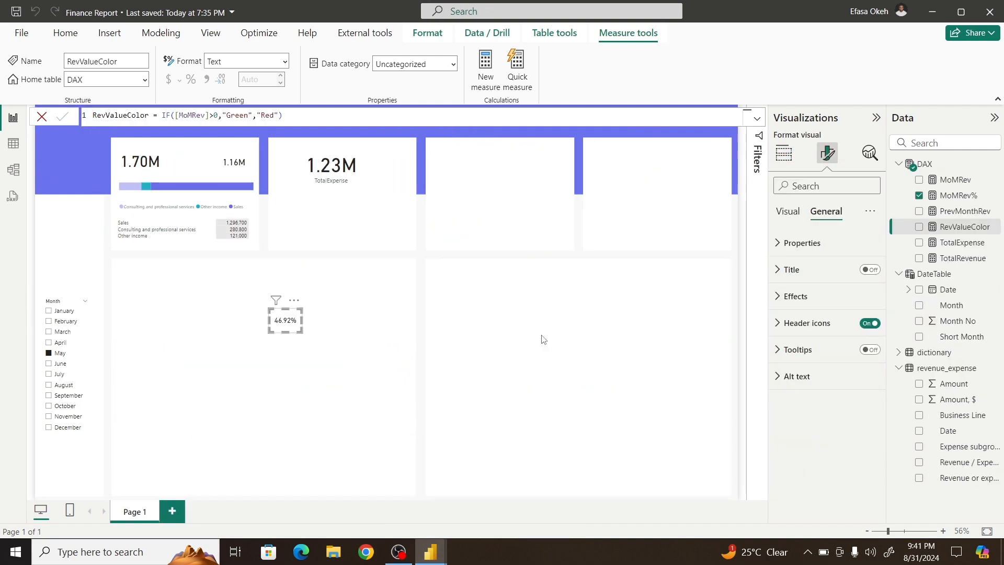
{"action": "left_click", "coordinate": [927, 164]}
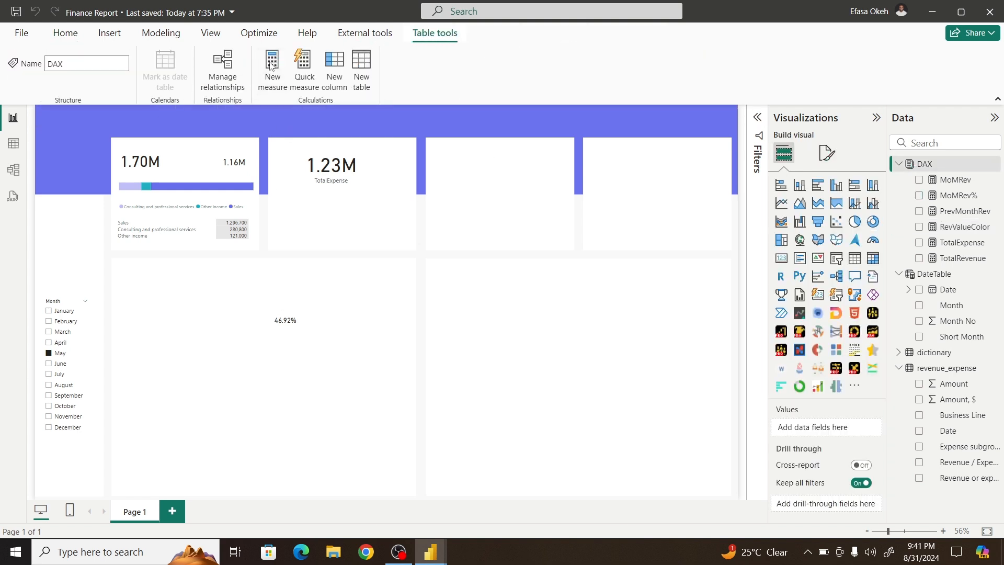
{"action": "left_click", "coordinate": [271, 65]}
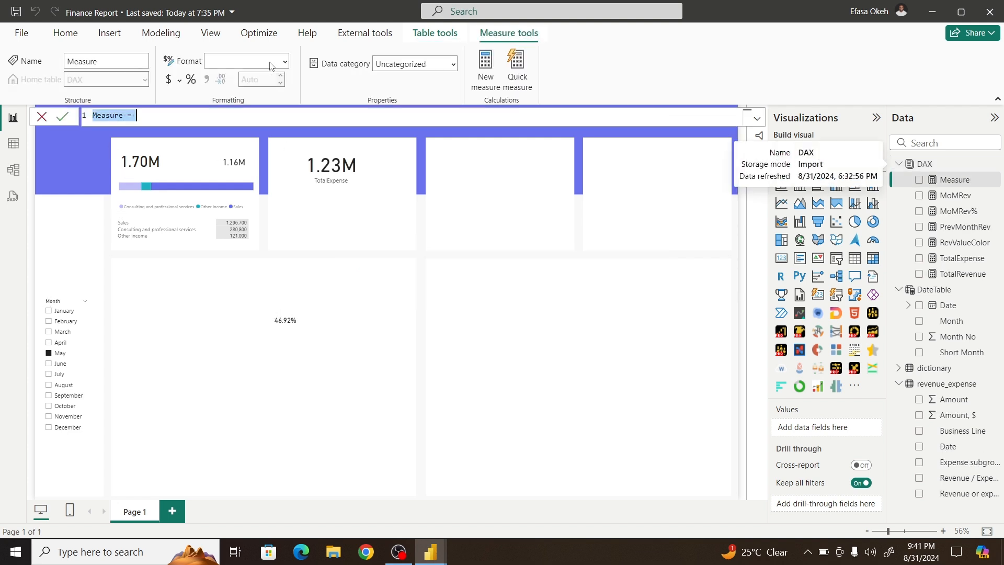
{"action": "key", "text": "ctrl+v"}
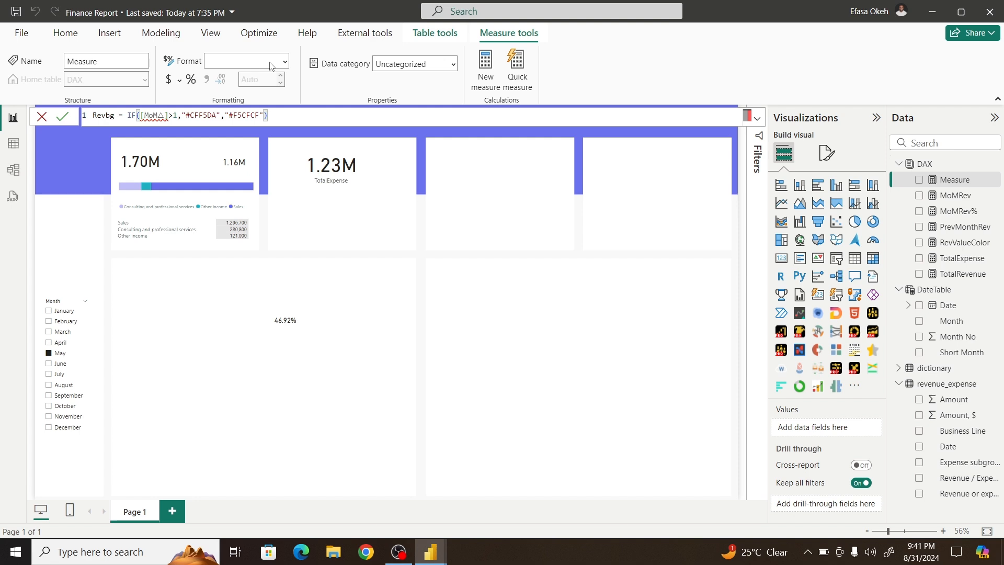
{"action": "key", "text": "Return"}
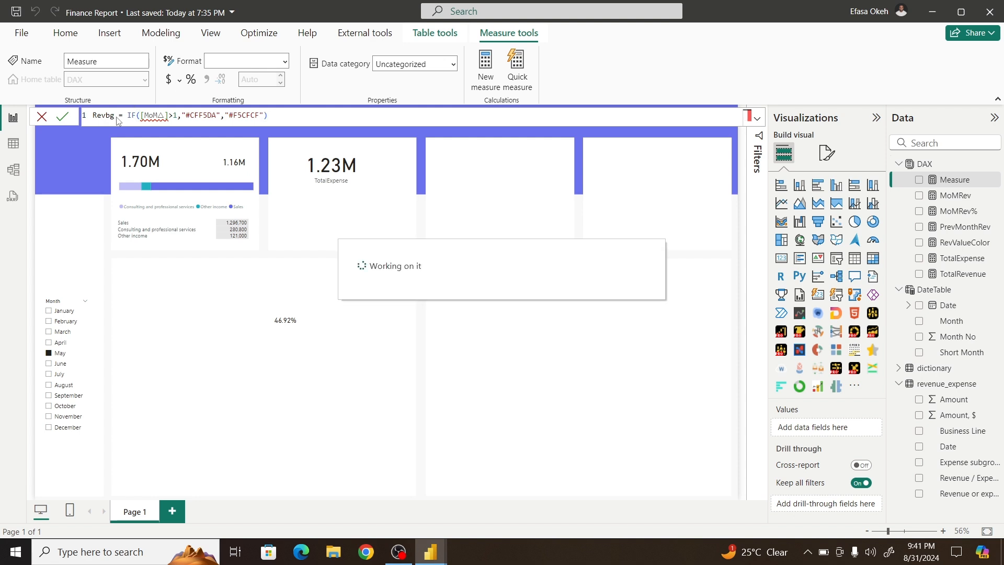
Step: Change the measure's name in the pasted formula to Revbgcolor
{"action": "double_click", "coordinate": [117, 115]}
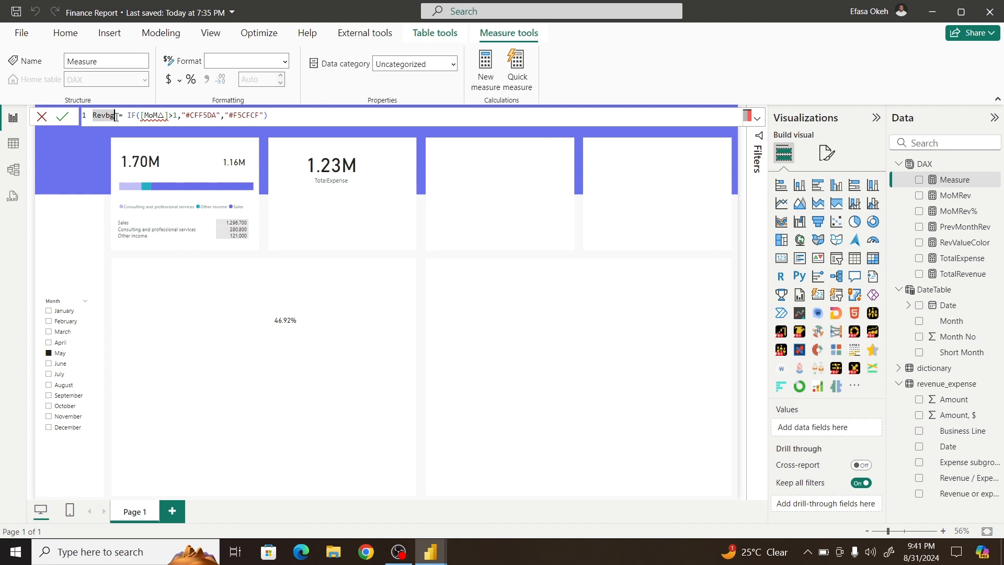
{"action": "left_click", "coordinate": [116, 115]}
{"action": "type", "text": "colo"}
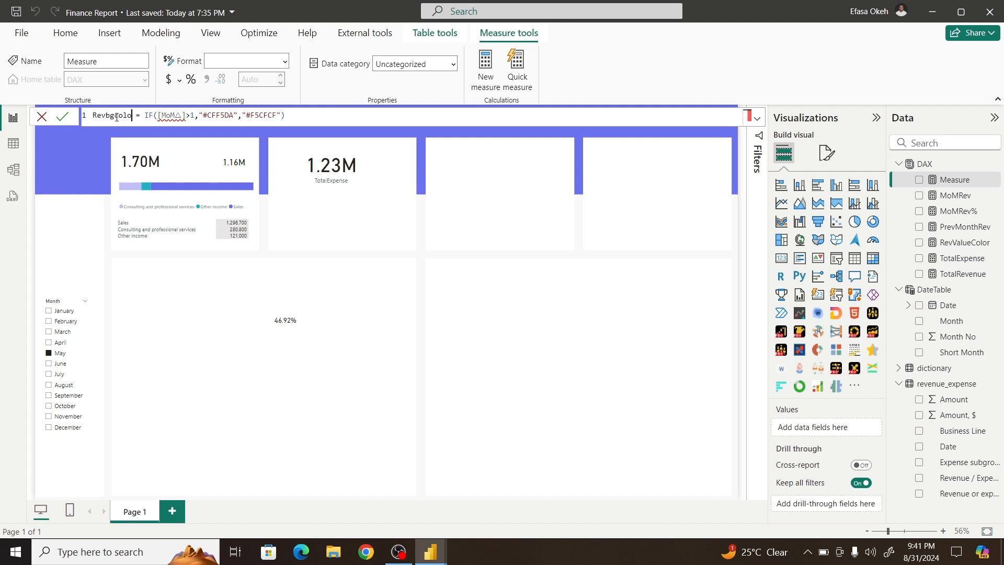
{"action": "type", "text": "t"}
{"action": "key", "text": "BackSpace"}
{"action": "type", "text": "r"}
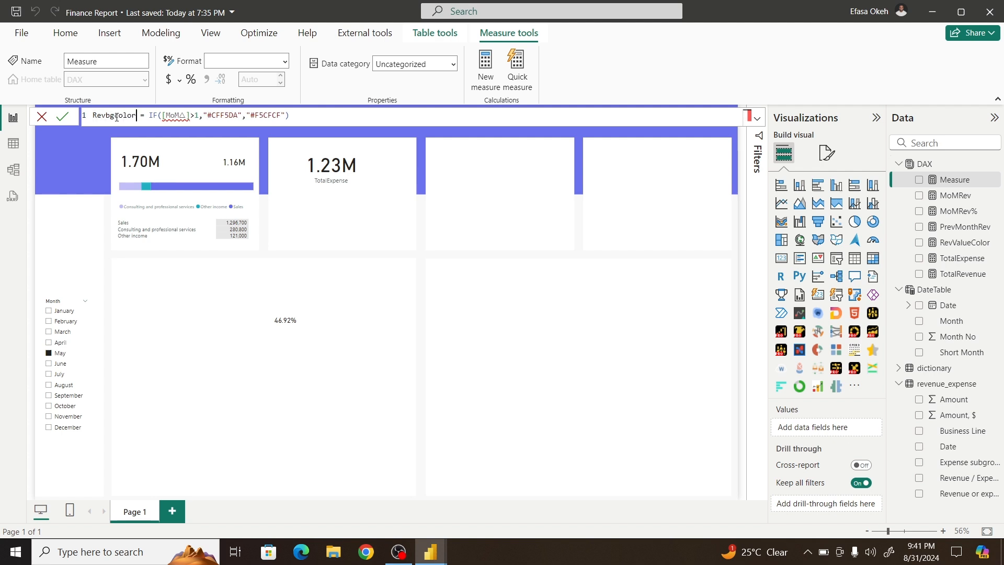
Step: Change the Revbgcolor measure's condition to [MoMRev]>0 and commit the formula
{"action": "left_click", "coordinate": [189, 115]}
{"action": "key", "text": "BackSpace"}
{"action": "key", "text": "BackSpace"}
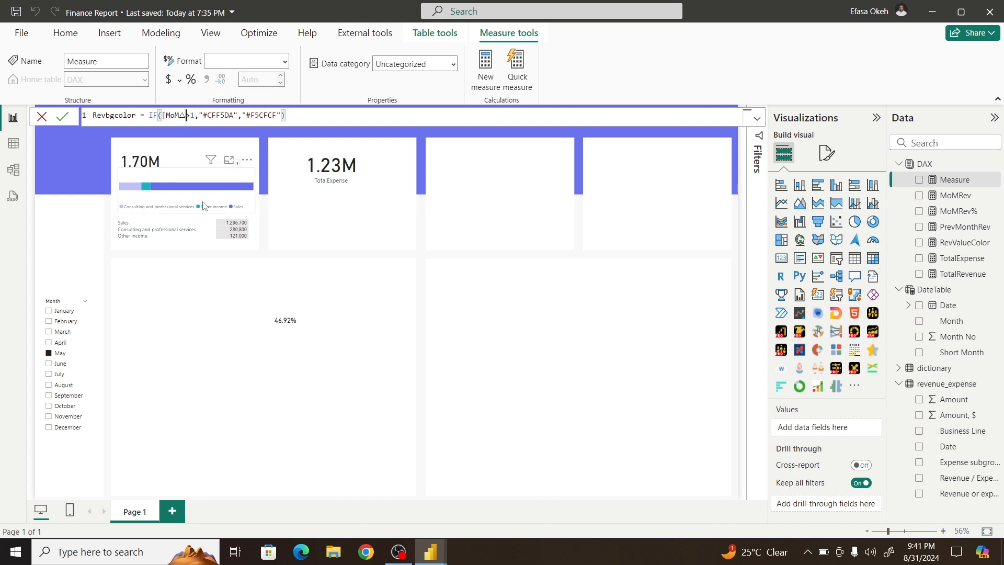
{"action": "left_click", "coordinate": [227, 139]}
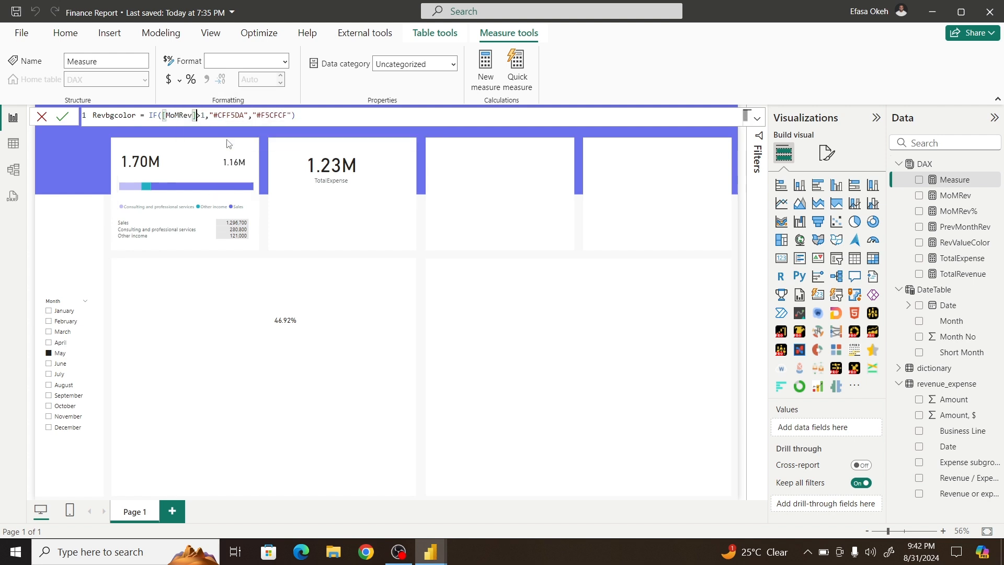
{"action": "double_click", "coordinate": [204, 116]}
{"action": "type", "text": "0"}
{"action": "left_click", "coordinate": [322, 120]}
{"action": "key", "text": "Return"}
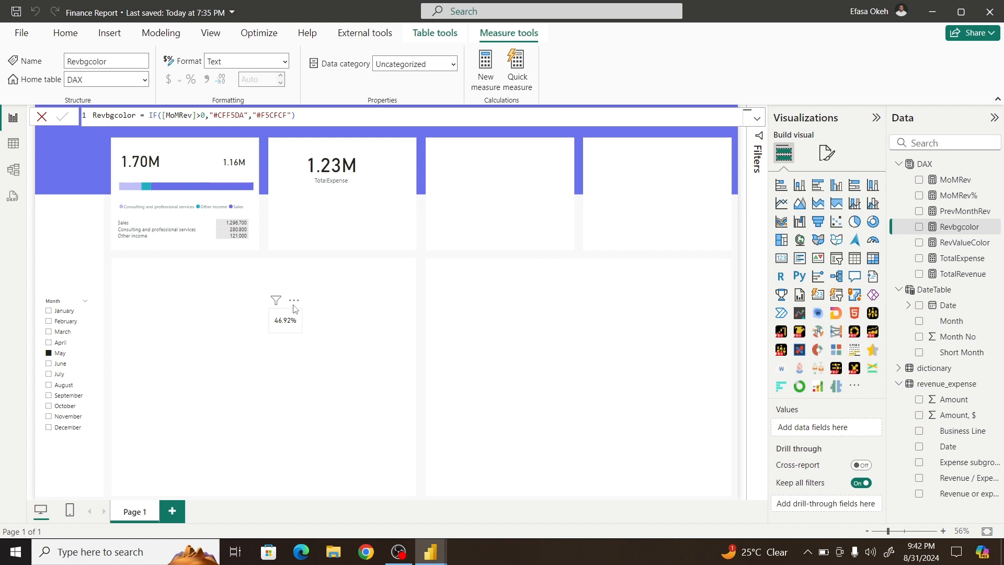
Step: Shrink the MoMRev% card slightly and base its callout value color on the field value of the RevValueColor measure
{"action": "left_click", "coordinate": [293, 310]}
{"action": "mouse_move", "coordinate": [295, 306]}
{"action": "left_mouse_down"}
{"action": "mouse_move", "coordinate": [370, 310]}
{"action": "mouse_move", "coordinate": [334, 299]}
{"action": "mouse_move", "coordinate": [292, 306]}
{"action": "mouse_move", "coordinate": [291, 325]}
{"action": "left_mouse_up"}
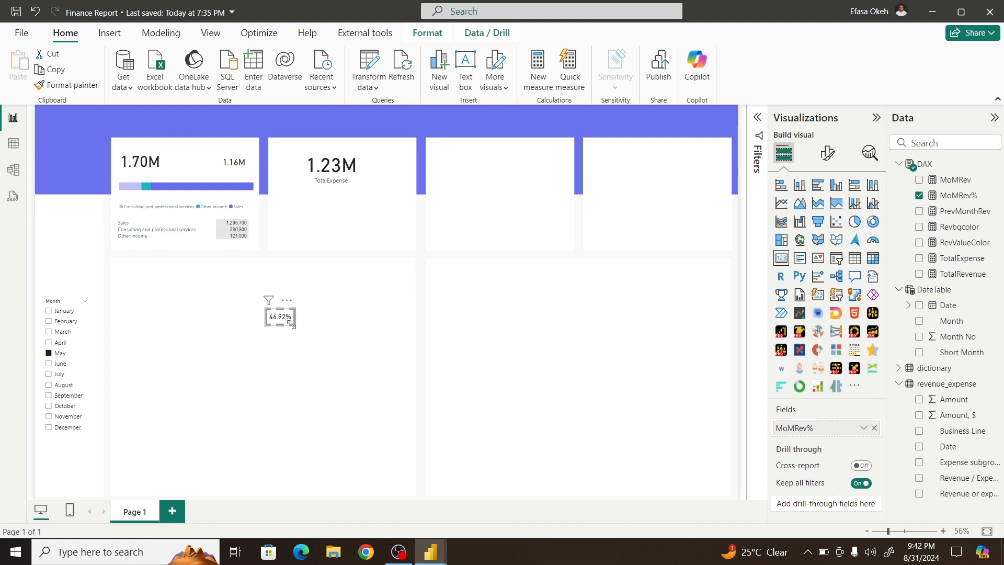
{"action": "left_click", "coordinate": [828, 153]}
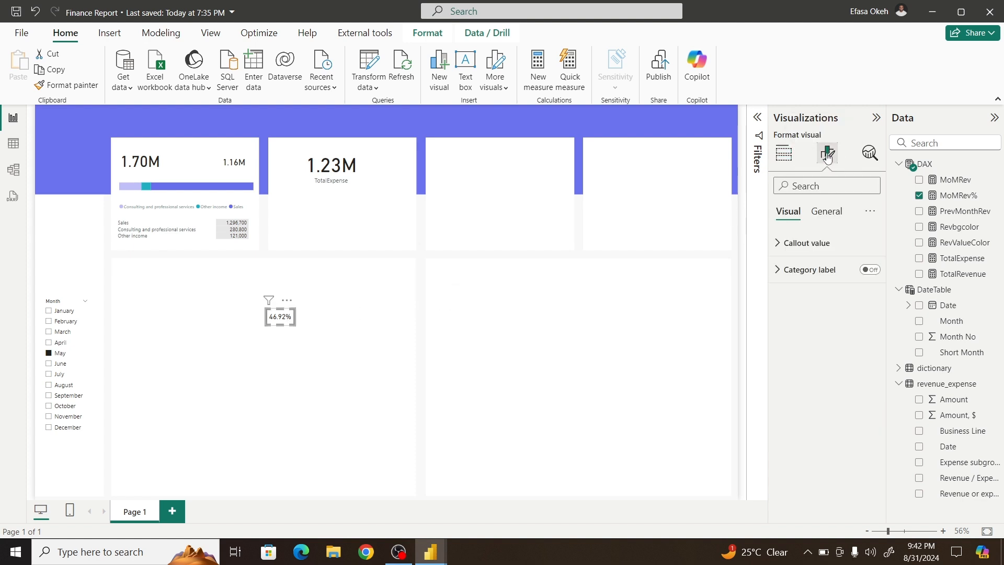
{"action": "left_click", "coordinate": [795, 243]}
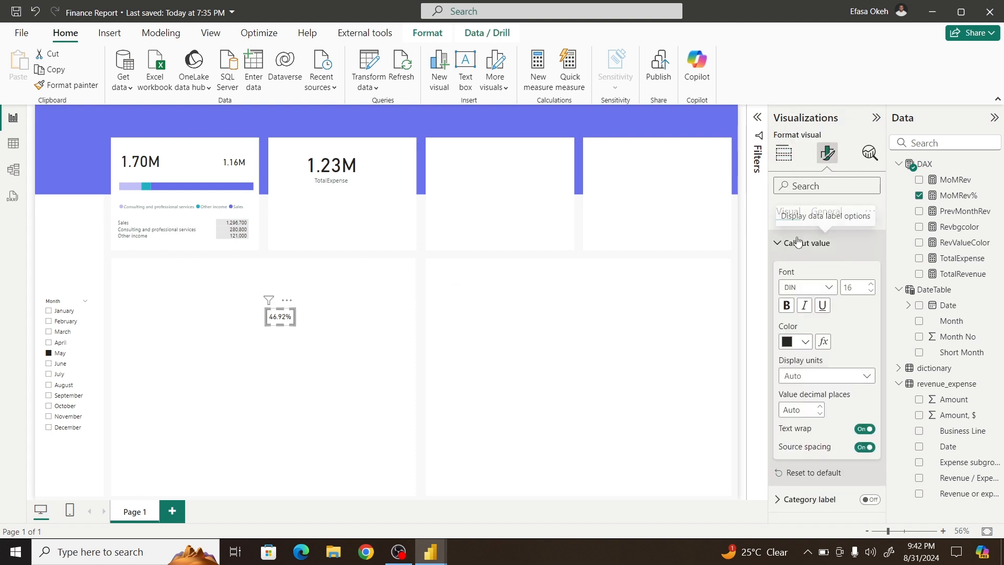
{"action": "left_click", "coordinate": [824, 343]}
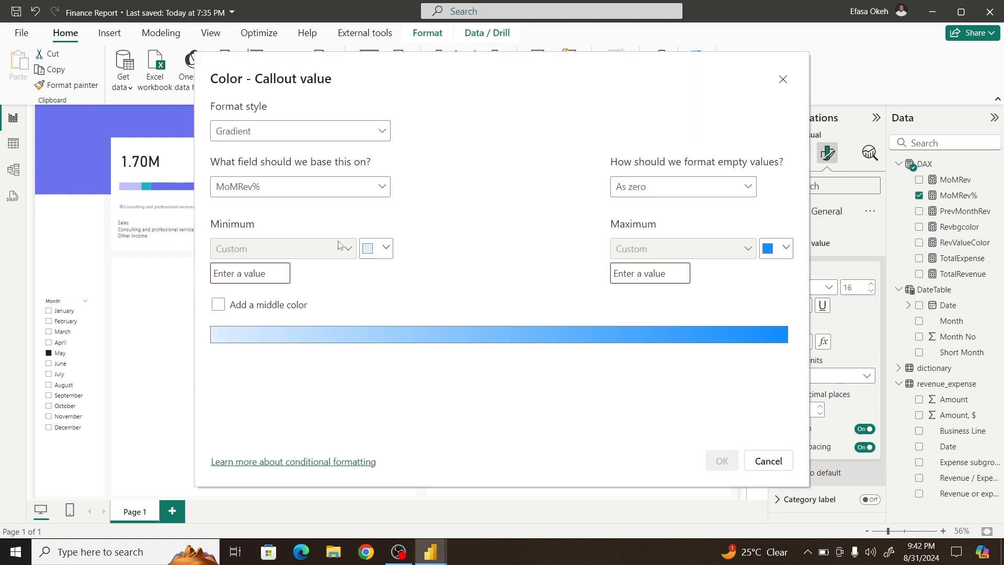
{"action": "left_click", "coordinate": [233, 133]}
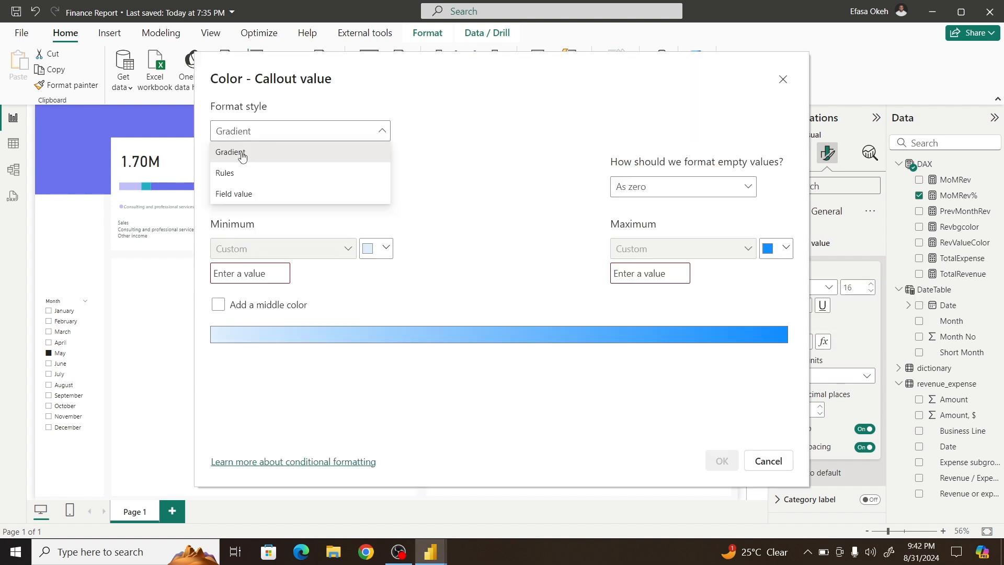
{"action": "left_click", "coordinate": [242, 195]}
{"action": "left_click", "coordinate": [234, 190]}
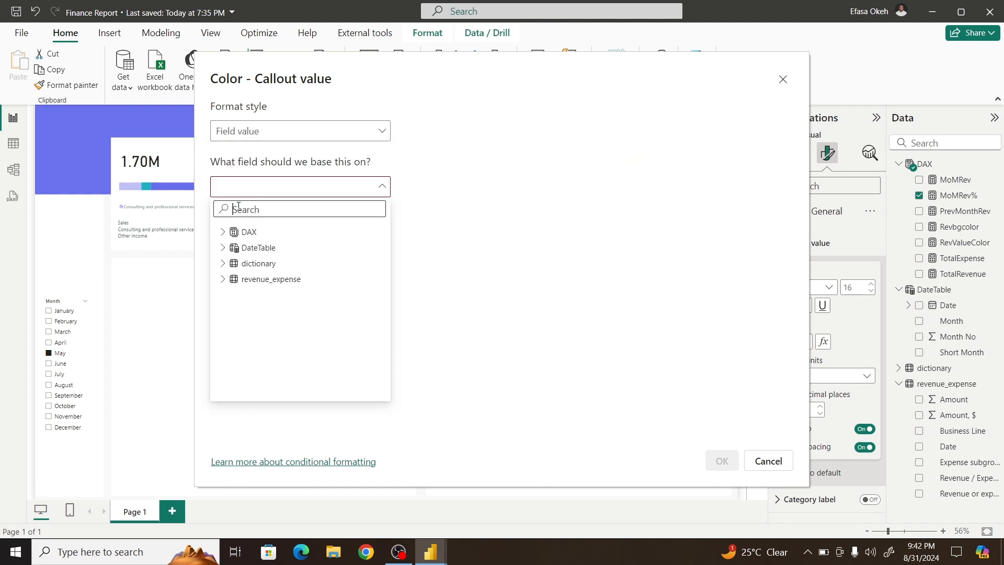
{"action": "left_click", "coordinate": [223, 232]}
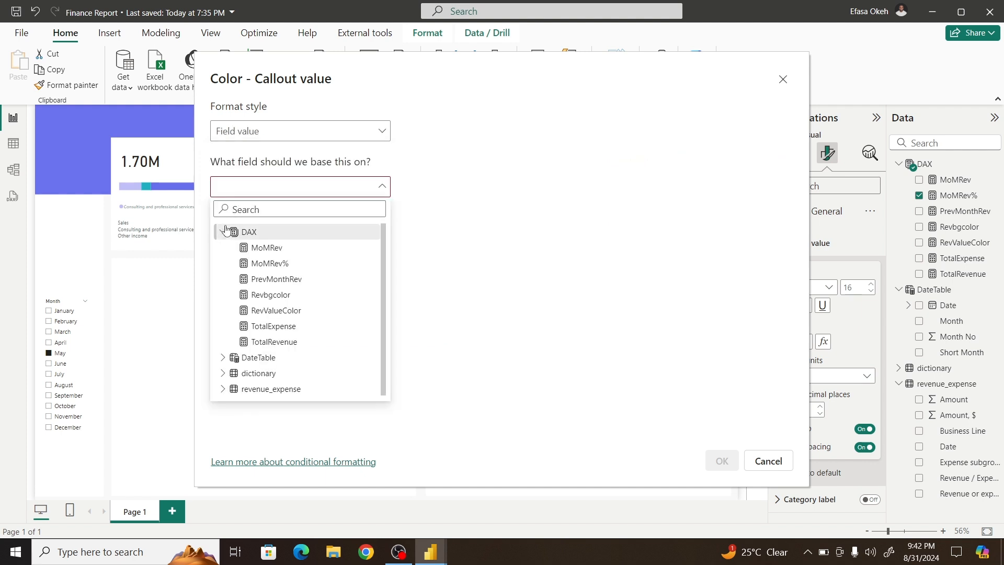
{"action": "left_click", "coordinate": [282, 311]}
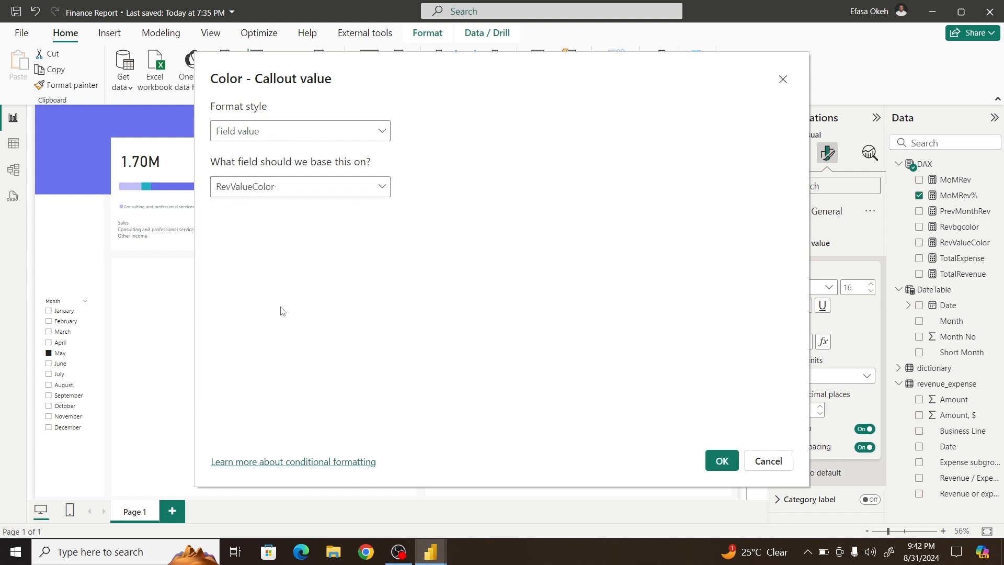
{"action": "left_click", "coordinate": [722, 461]}
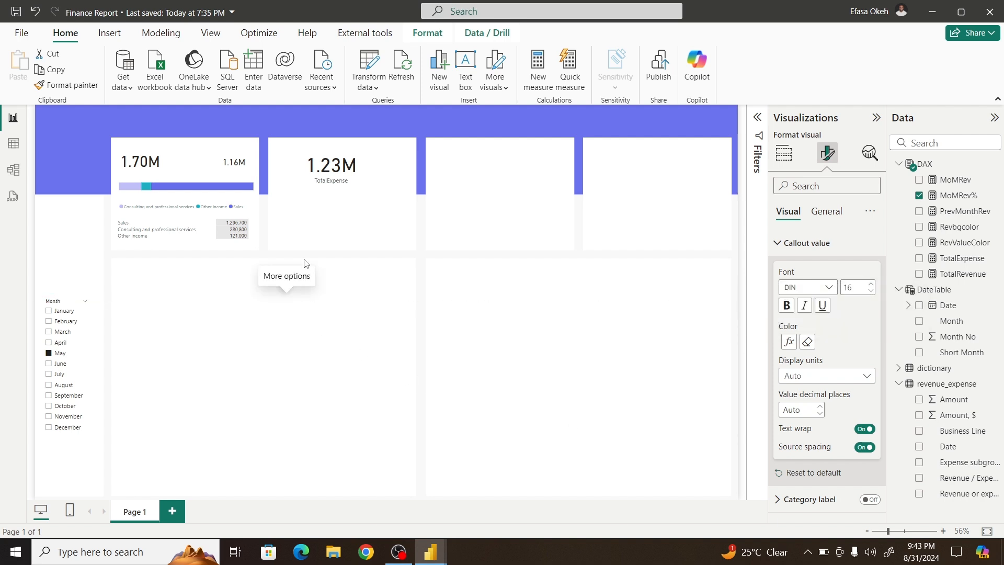
Step: Move the MoMRev% card beneath the total expense value and check its text color for April and May
{"action": "left_click_drag", "start_coordinate": [306, 263], "coordinate": [308, 210]}
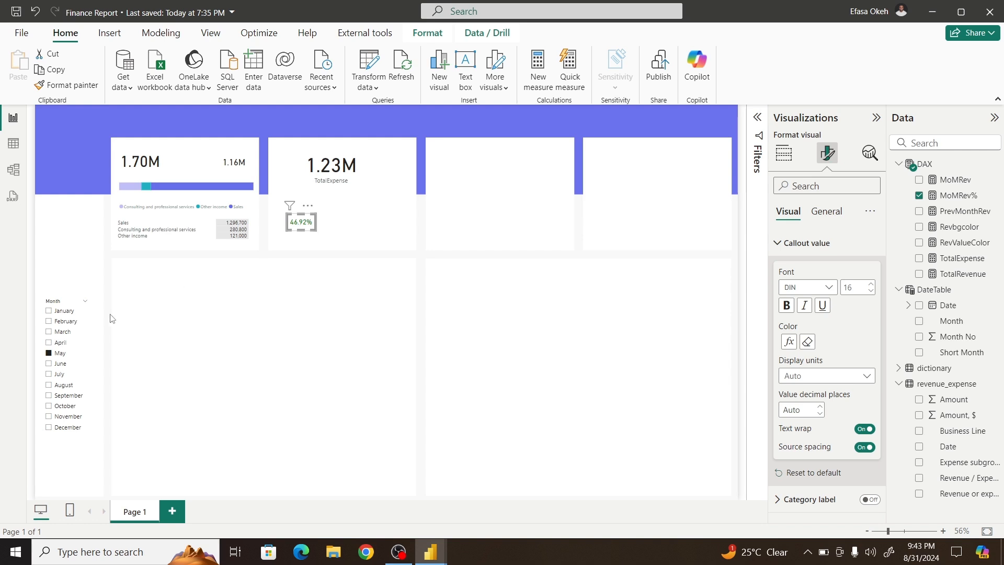
{"action": "left_click", "coordinate": [49, 343]}
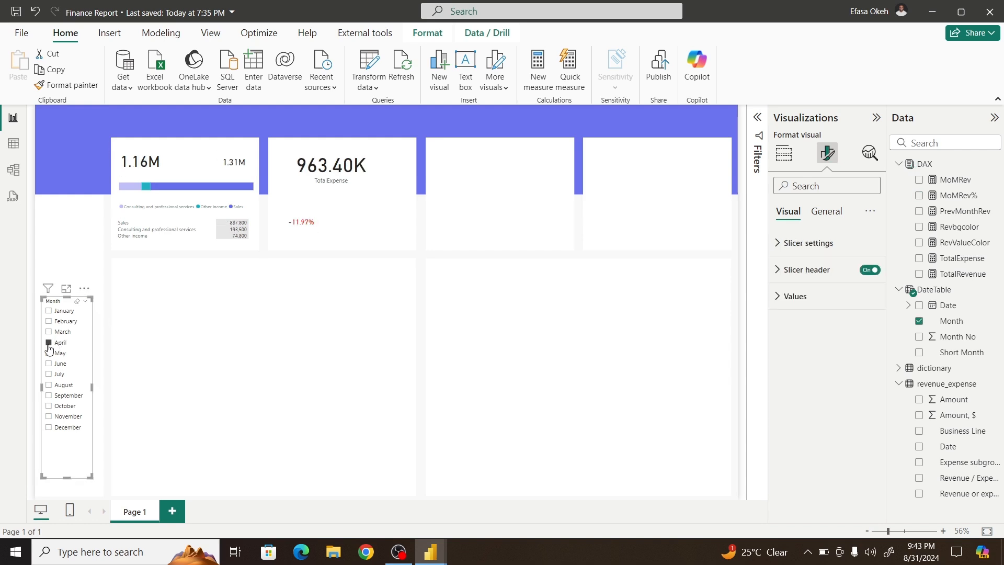
{"action": "left_click", "coordinate": [48, 354]}
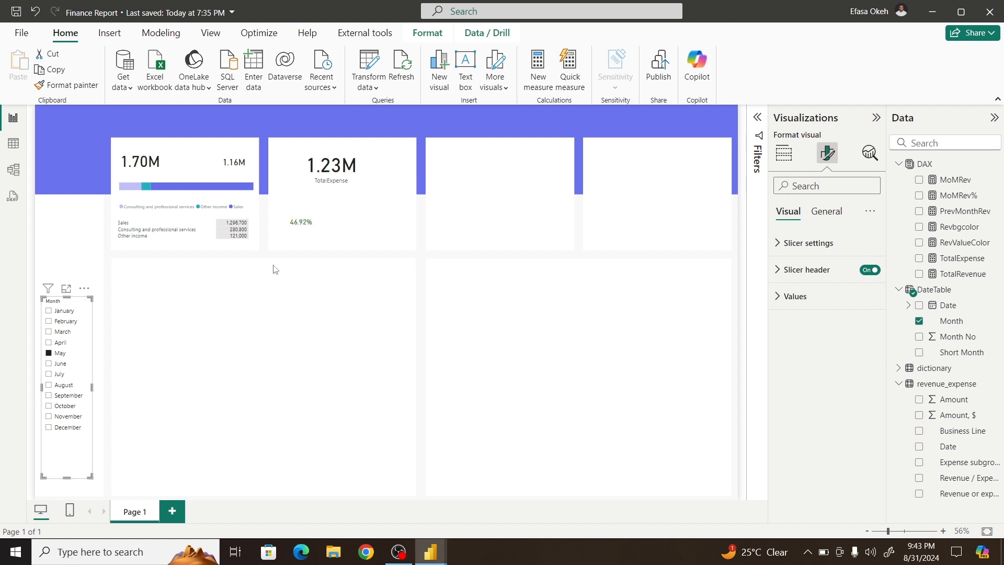
Step: Base the MoMRev% card's background color on the field value of the Revbgcolor measure
{"action": "left_click", "coordinate": [312, 222]}
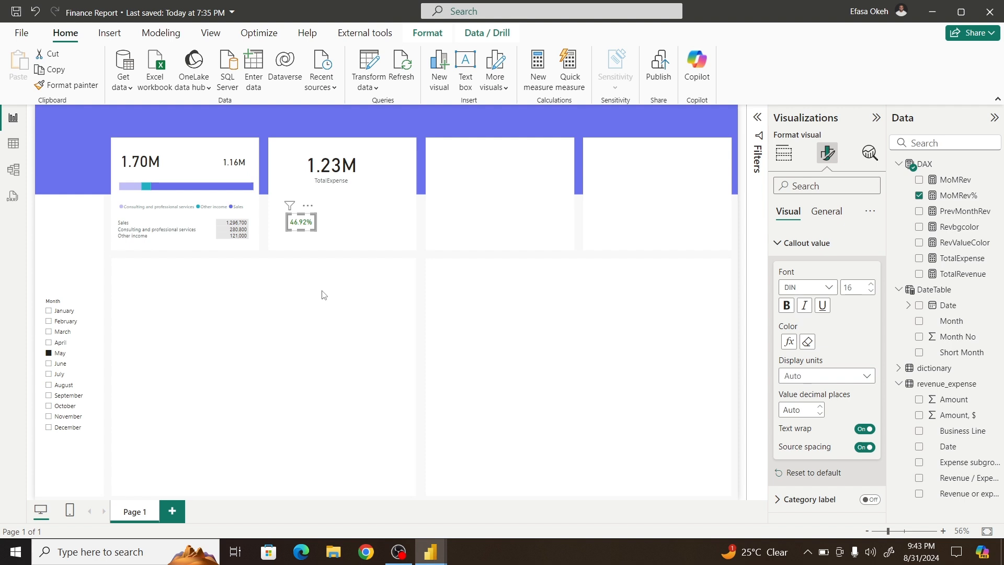
{"action": "left_click", "coordinate": [820, 222]}
{"action": "left_click", "coordinate": [794, 296]}
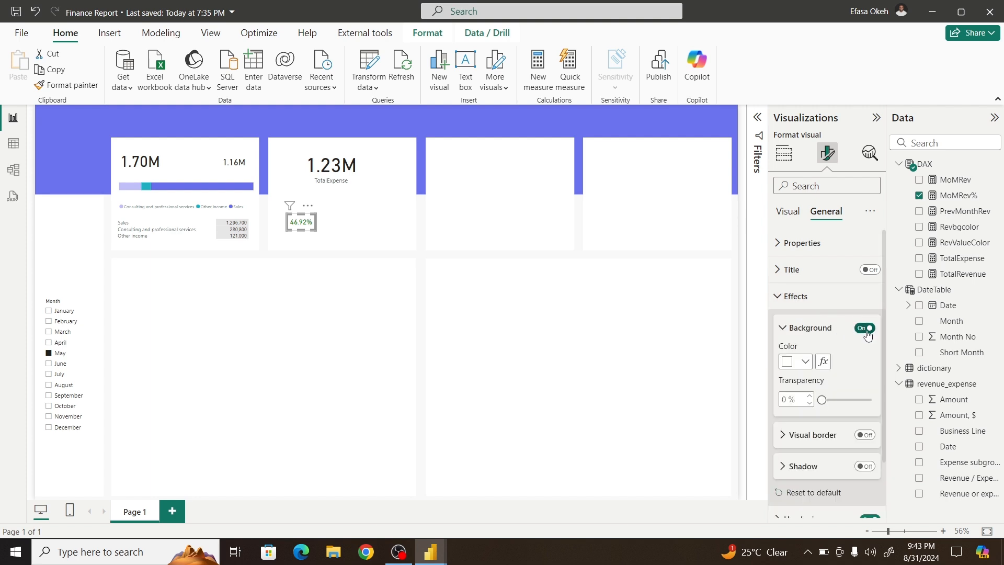
{"action": "left_click", "coordinate": [824, 362]}
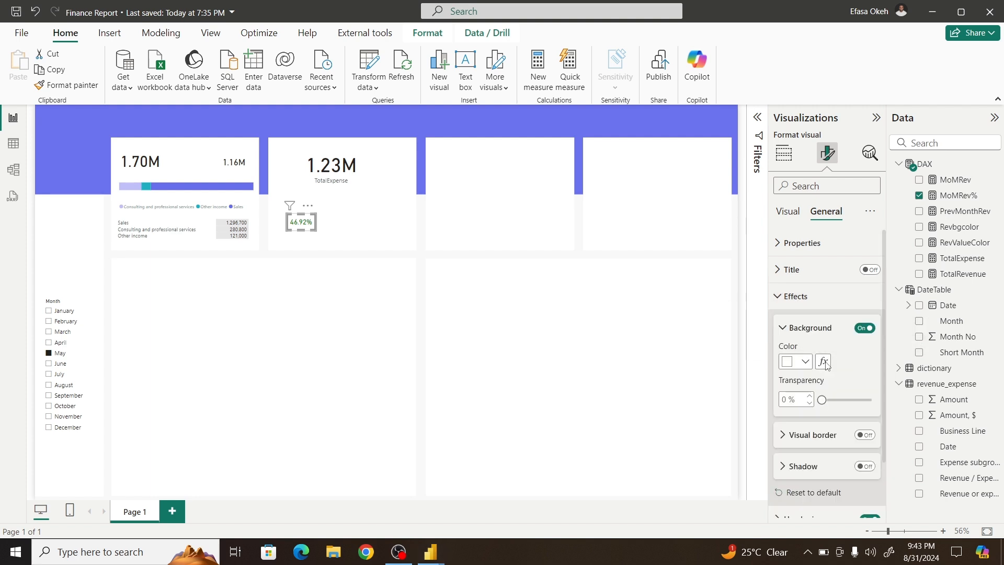
{"action": "left_click", "coordinate": [277, 138]}
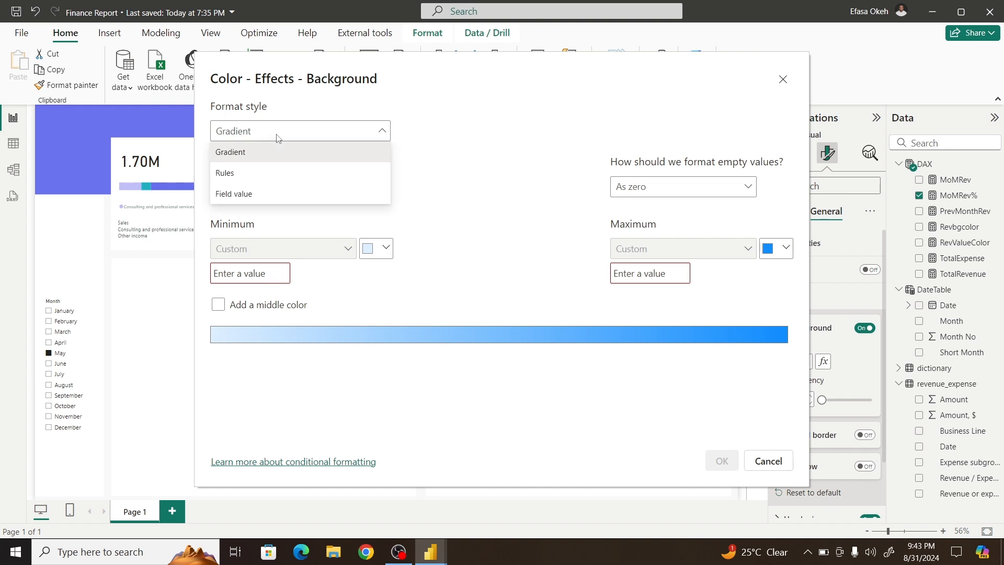
{"action": "left_click", "coordinate": [254, 196]}
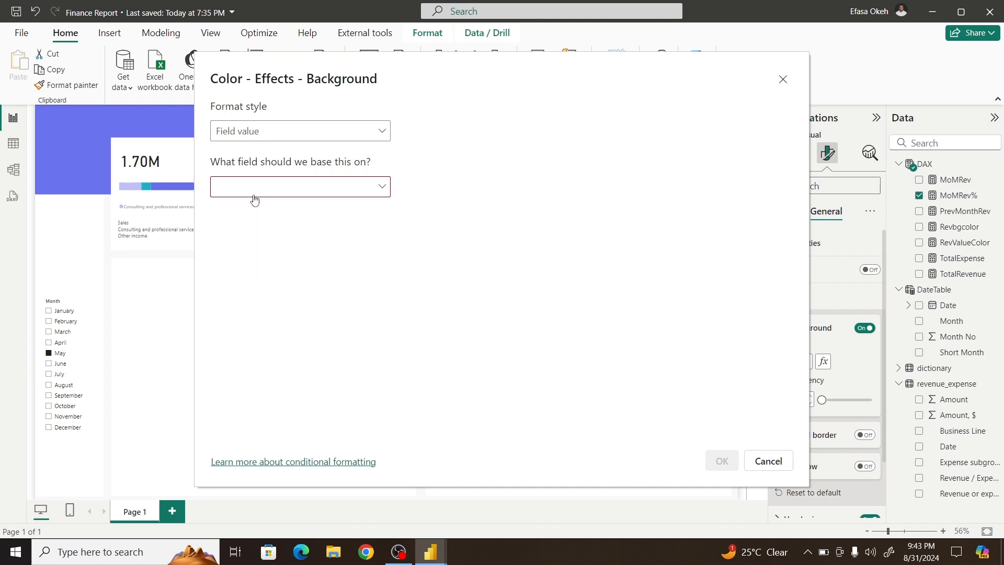
{"action": "left_click", "coordinate": [229, 192]}
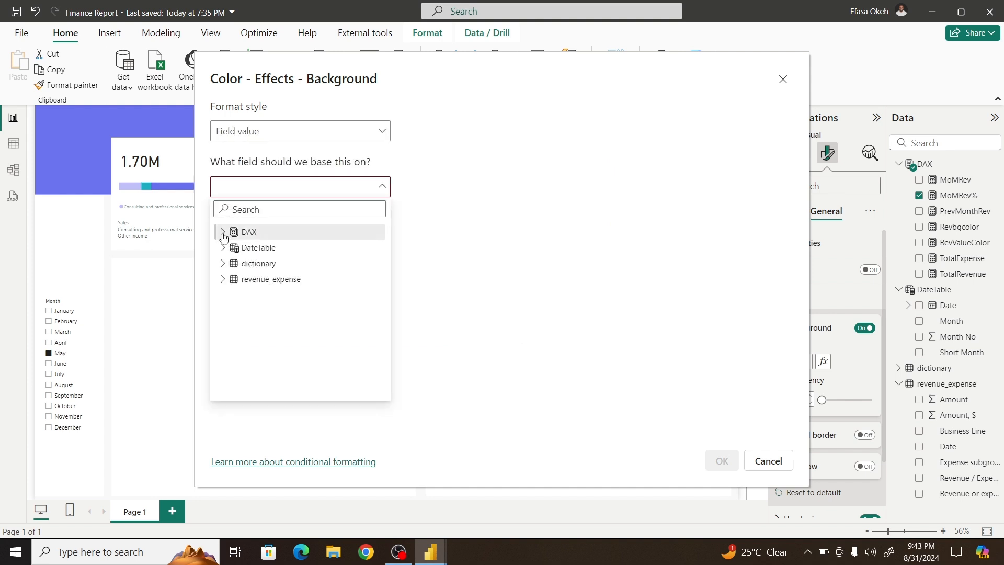
{"action": "left_click", "coordinate": [224, 233]}
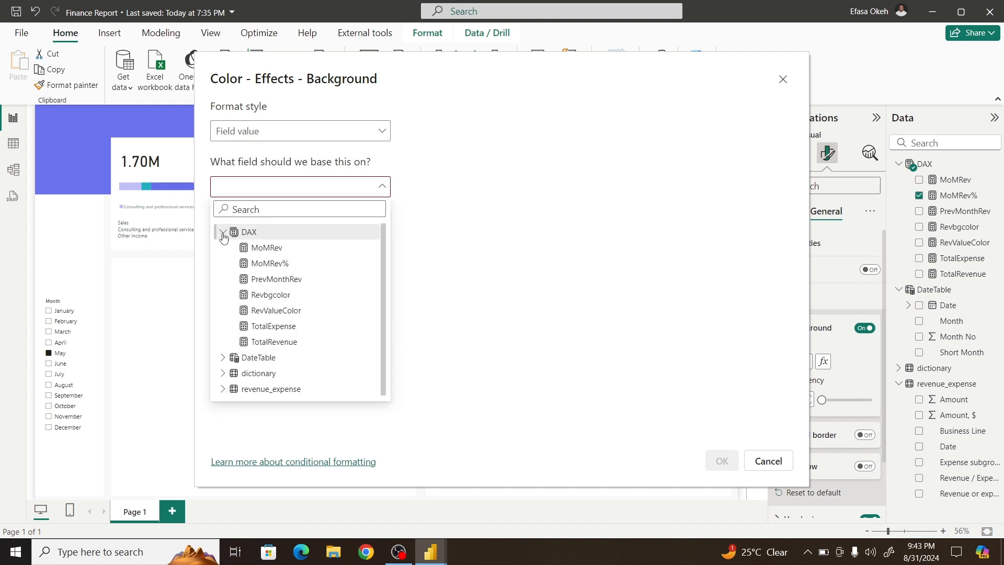
{"action": "left_click", "coordinate": [282, 296]}
{"action": "left_click", "coordinate": [720, 461]}
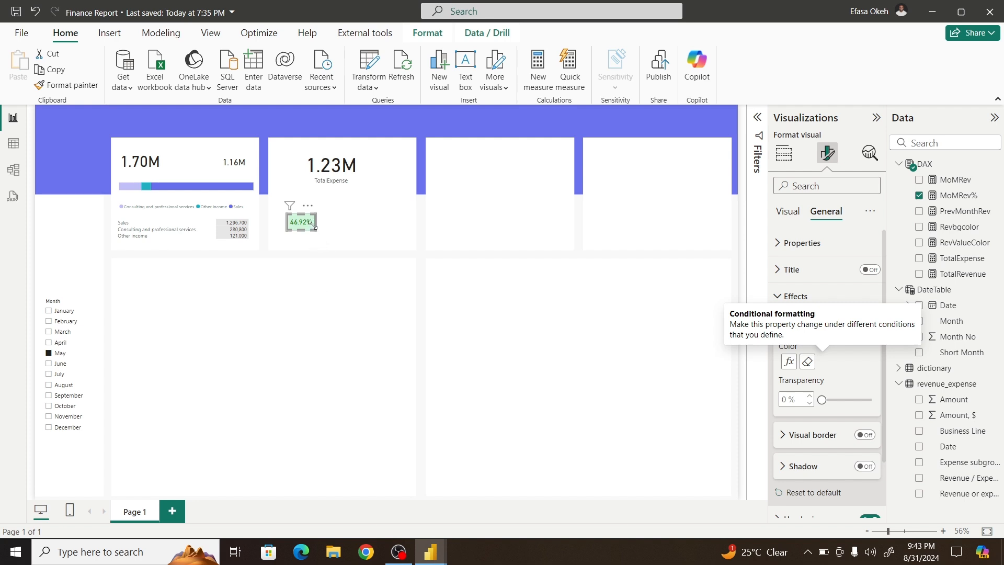
Step: Move the MoMRev% card to the blank panel below, filter the report to April and widen the card to fit its percentage
{"action": "left_click_drag", "start_coordinate": [314, 226], "coordinate": [288, 306]}
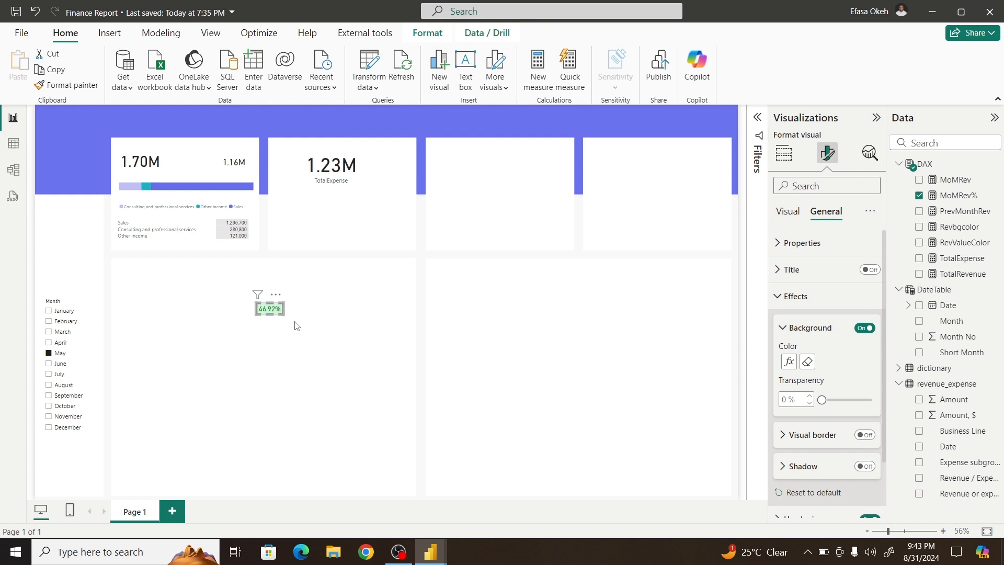
{"action": "left_click", "coordinate": [297, 326]}
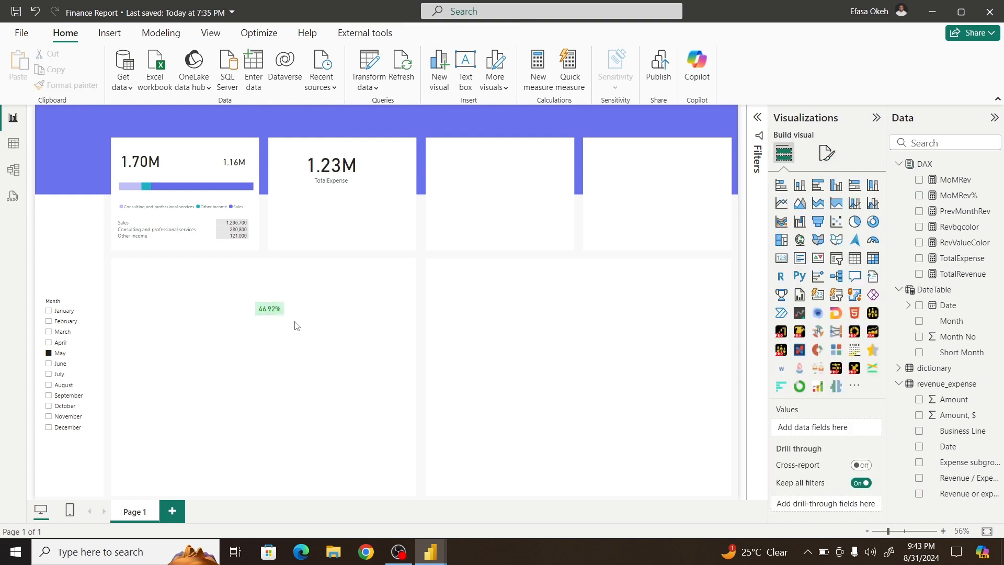
{"action": "left_click", "coordinate": [49, 343]}
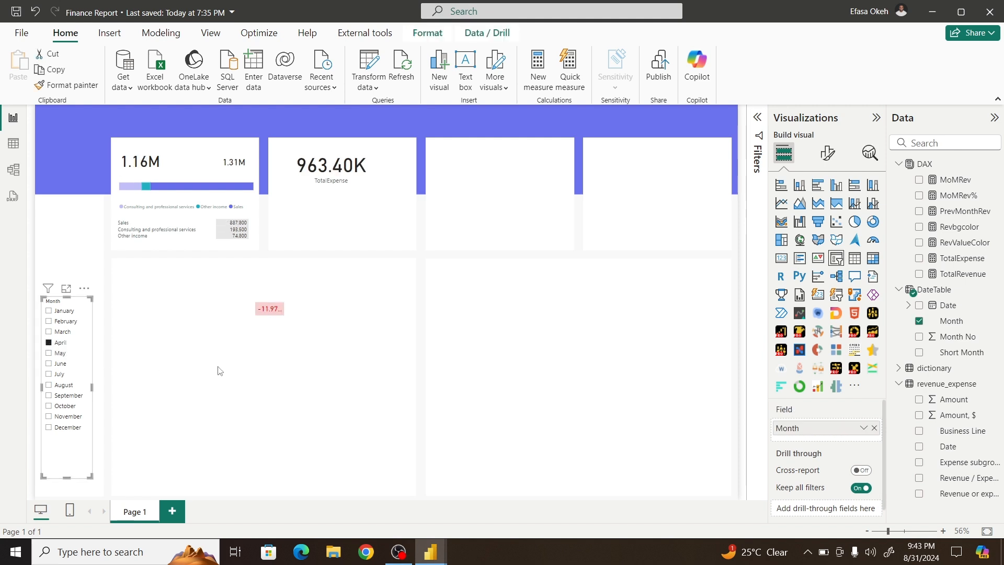
{"action": "left_click", "coordinate": [282, 312]}
{"action": "left_click_drag", "start_coordinate": [284, 313], "coordinate": [294, 314]}
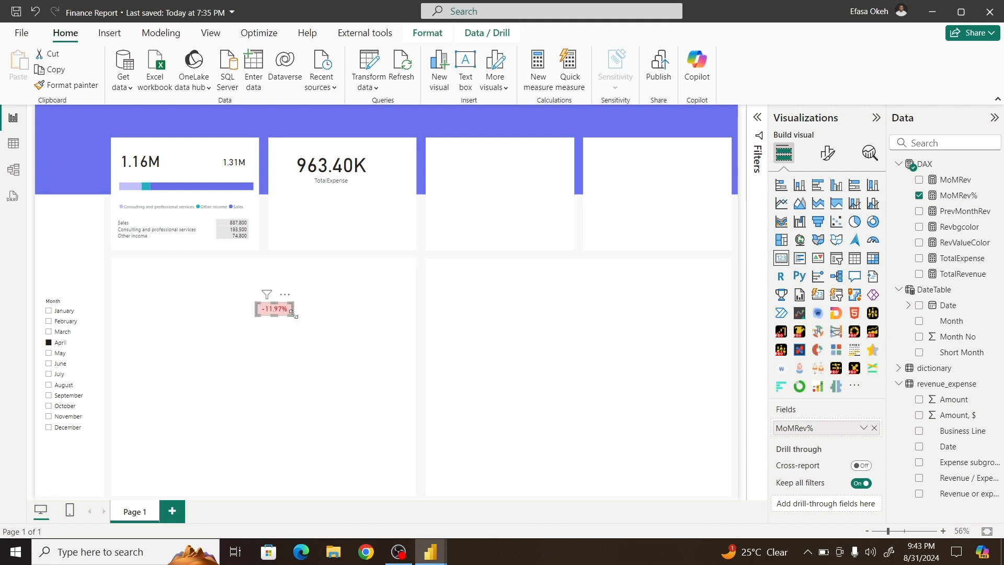
Step: Set the MoMRev% card's callout font size to 12 and place it, compacted, between the current and previous month's revenue values
{"action": "left_click", "coordinate": [832, 158]}
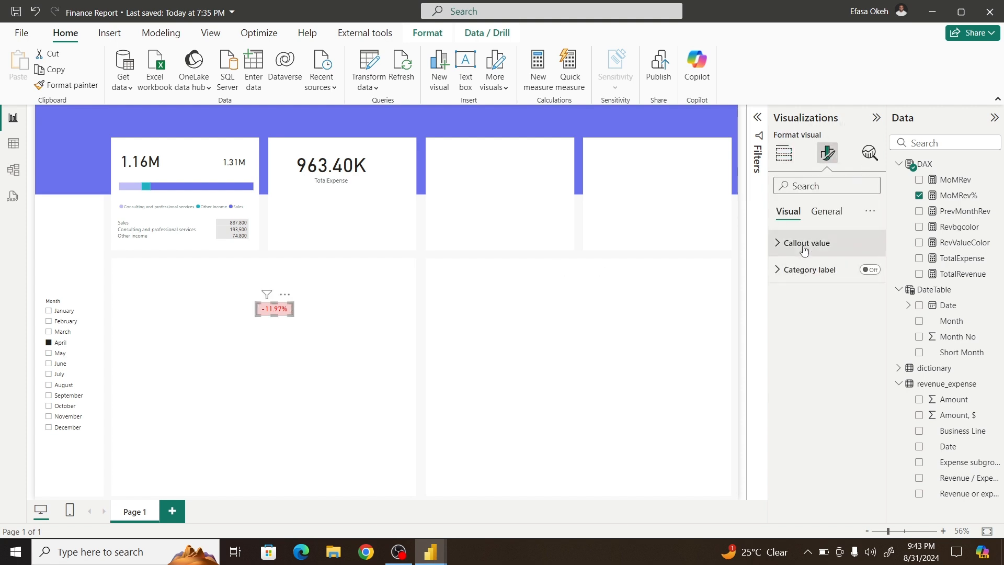
{"action": "left_click", "coordinate": [804, 245]}
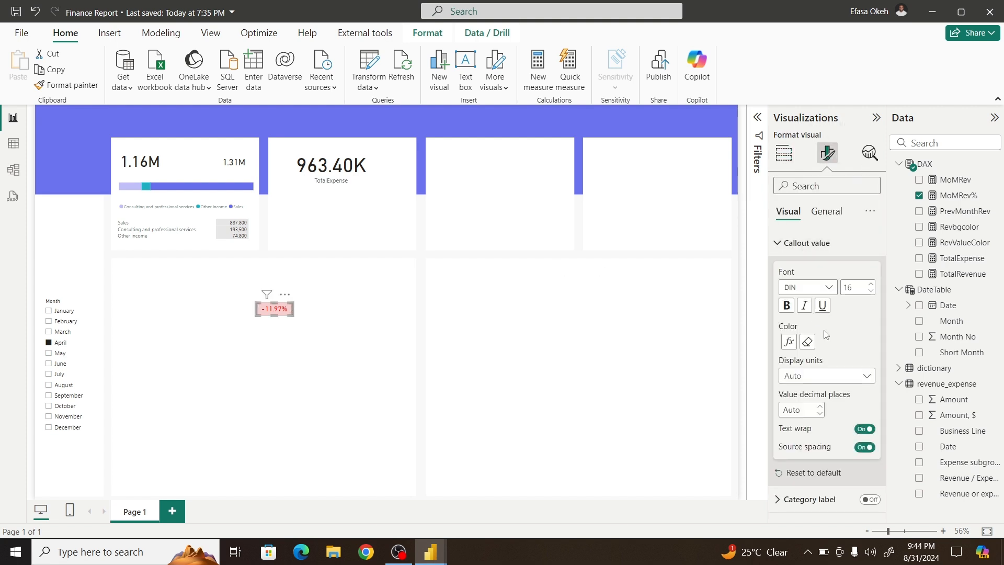
{"action": "left_click", "coordinate": [871, 292]}
{"action": "left_click", "coordinate": [871, 293]}
{"action": "left_click_drag", "start_coordinate": [286, 314], "coordinate": [194, 176]}
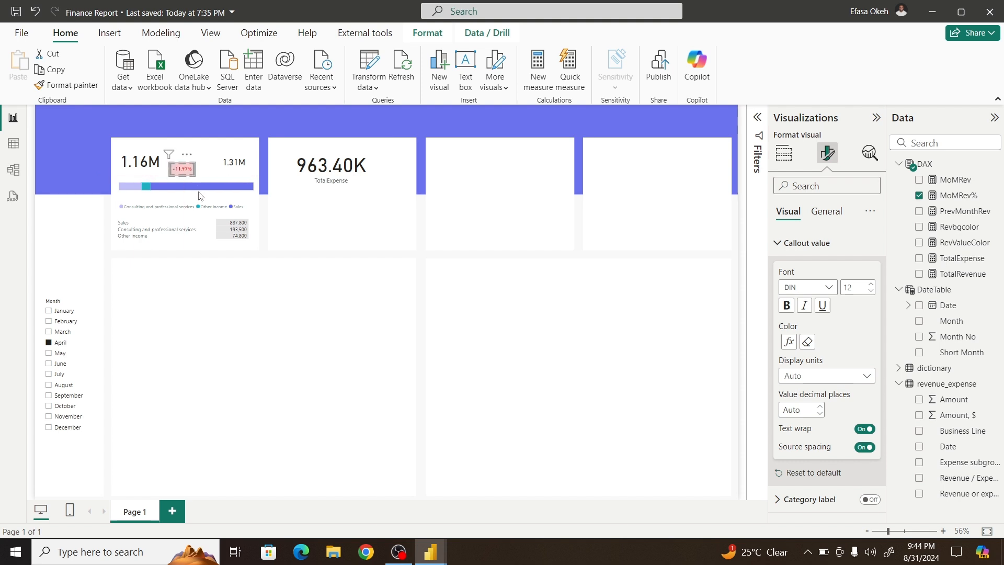
Step: Check the percentage card's conditional colors by filtering the report to May, June, July, August and February
{"action": "left_click", "coordinate": [199, 309]}
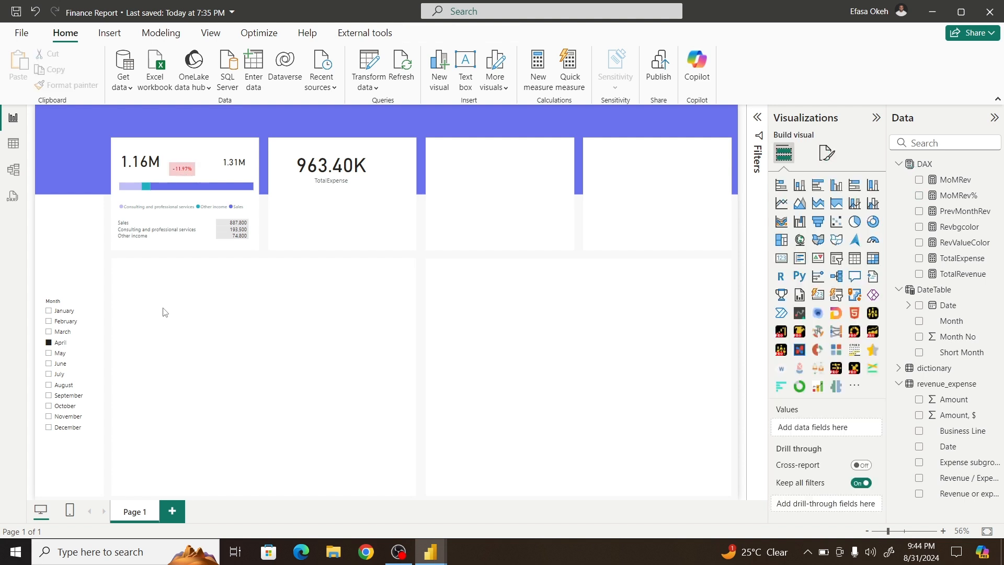
{"action": "left_click", "coordinate": [60, 355]}
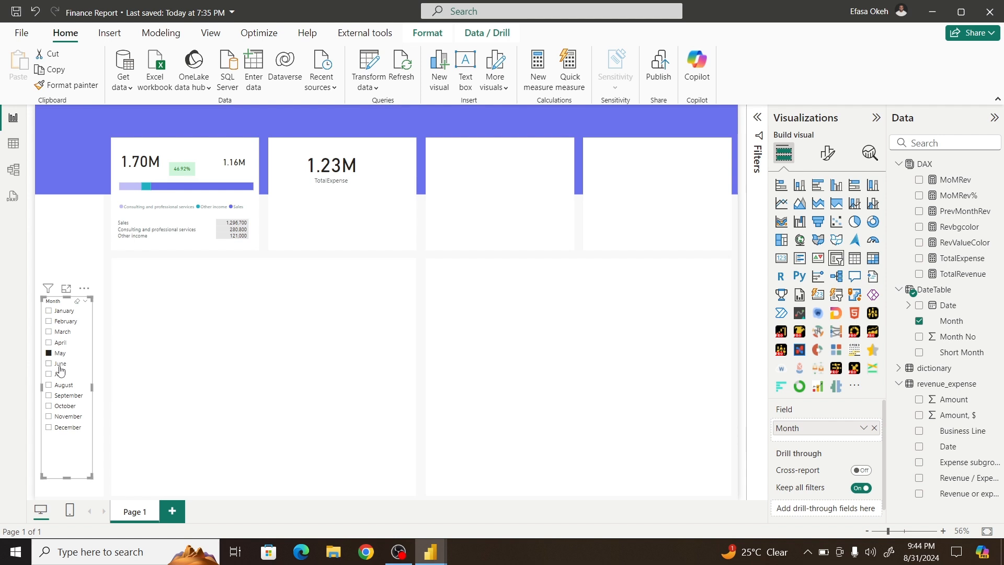
{"action": "left_click", "coordinate": [60, 365]}
{"action": "left_click", "coordinate": [59, 375]}
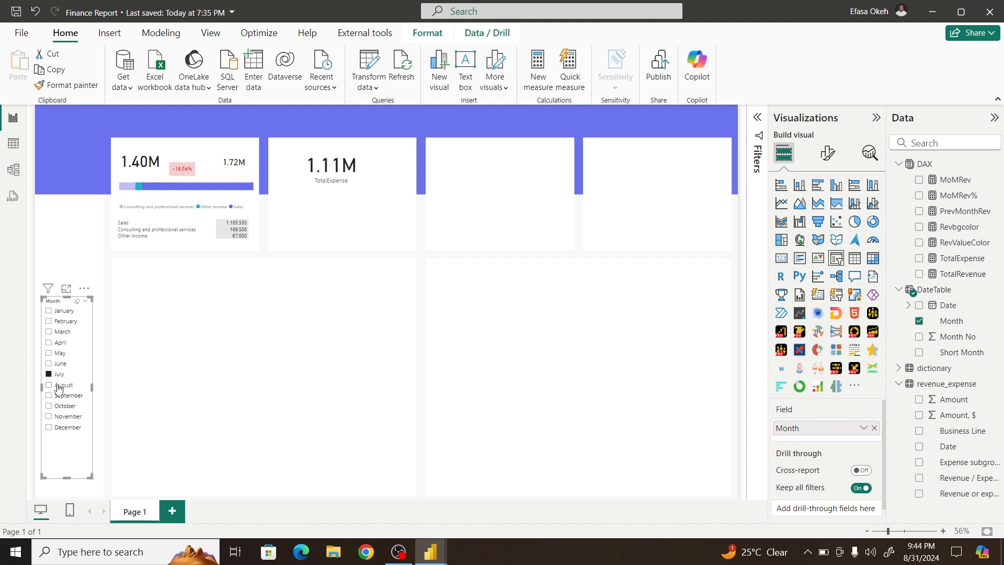
{"action": "left_click", "coordinate": [59, 387]}
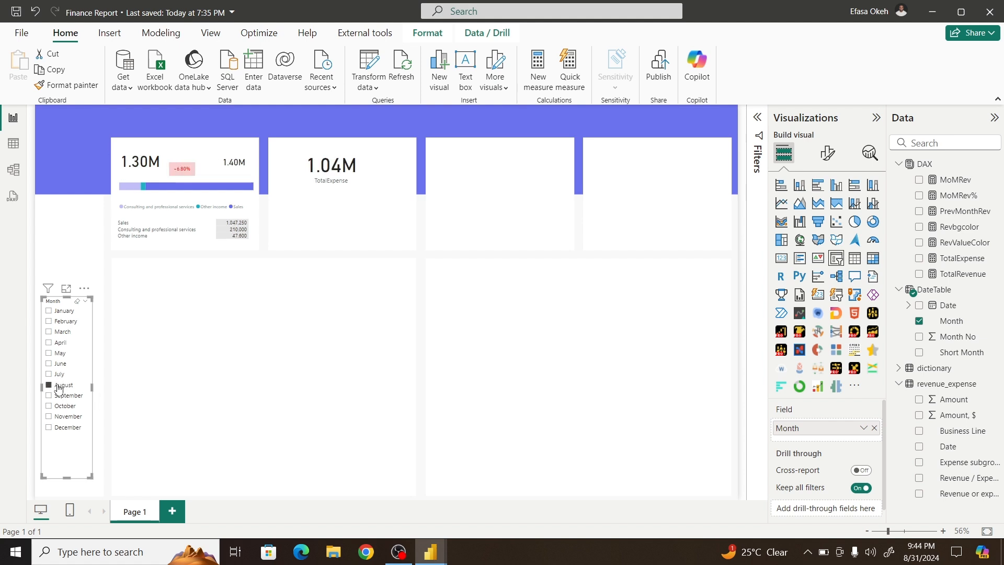
{"action": "left_click", "coordinate": [60, 323]}
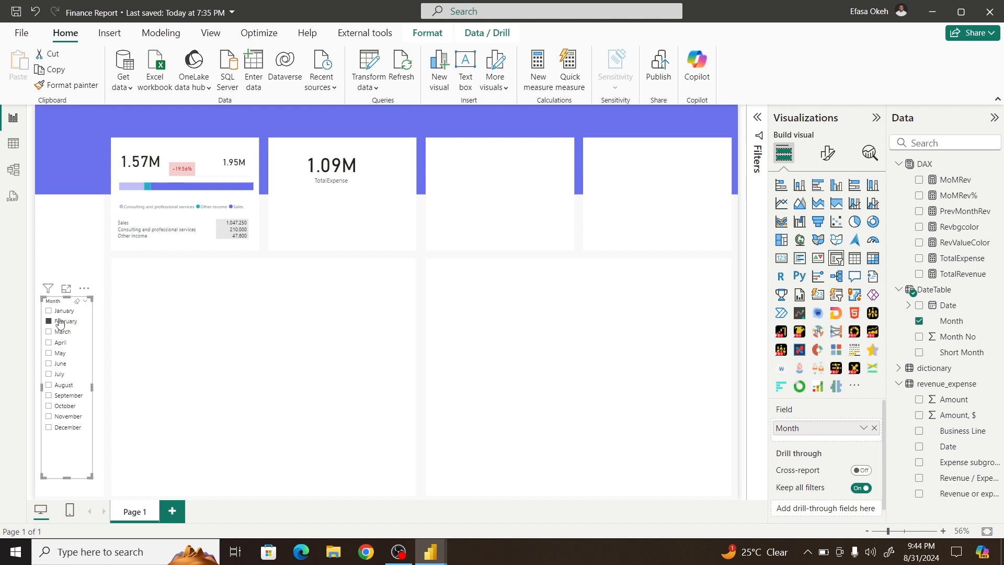
Step: Add a text box to the report page containing the text "Revenue"
{"action": "left_click", "coordinate": [181, 343]}
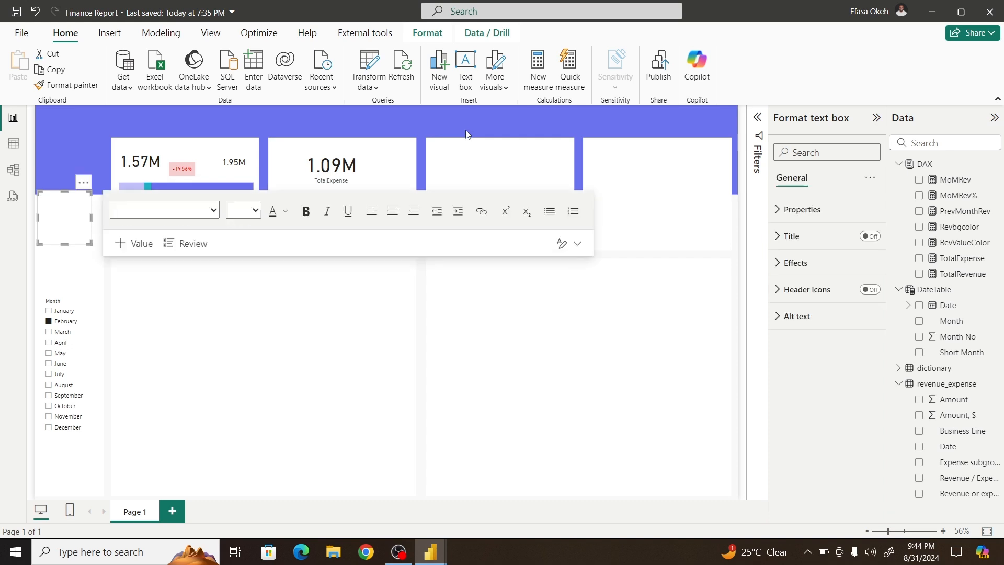
{"action": "type", "text": "Tot"}
{"action": "type", "text": "evenue"}
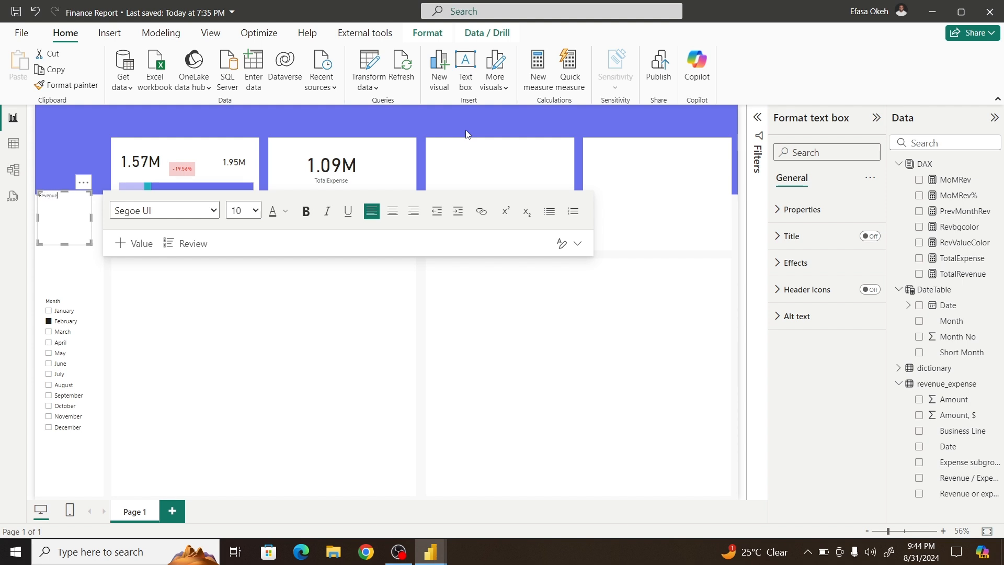
Step: Format the "Revenue" text in the DIN font at size 20
{"action": "key", "text": "ctrl+a"}
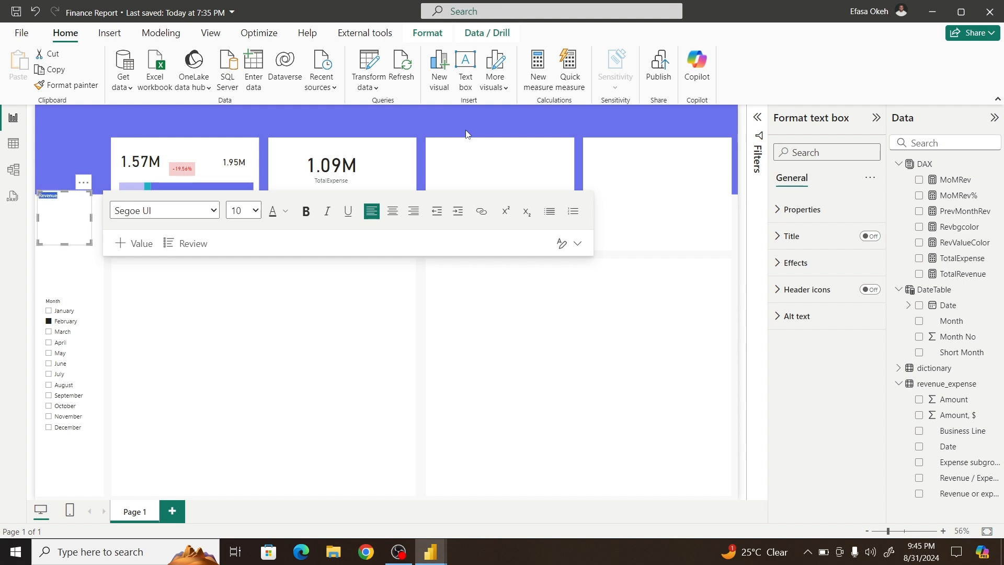
{"action": "left_click", "coordinate": [208, 211]}
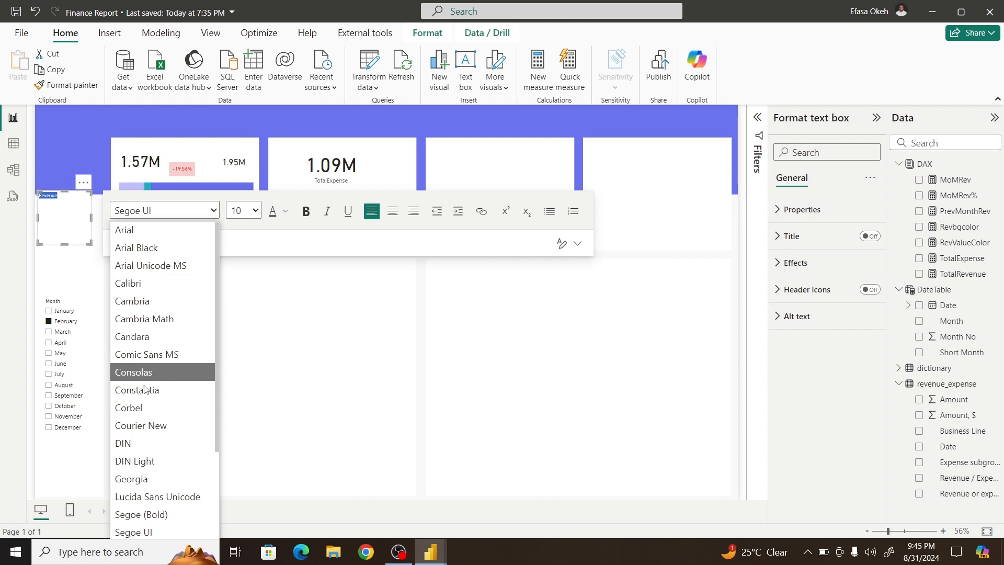
{"action": "left_click", "coordinate": [139, 445]}
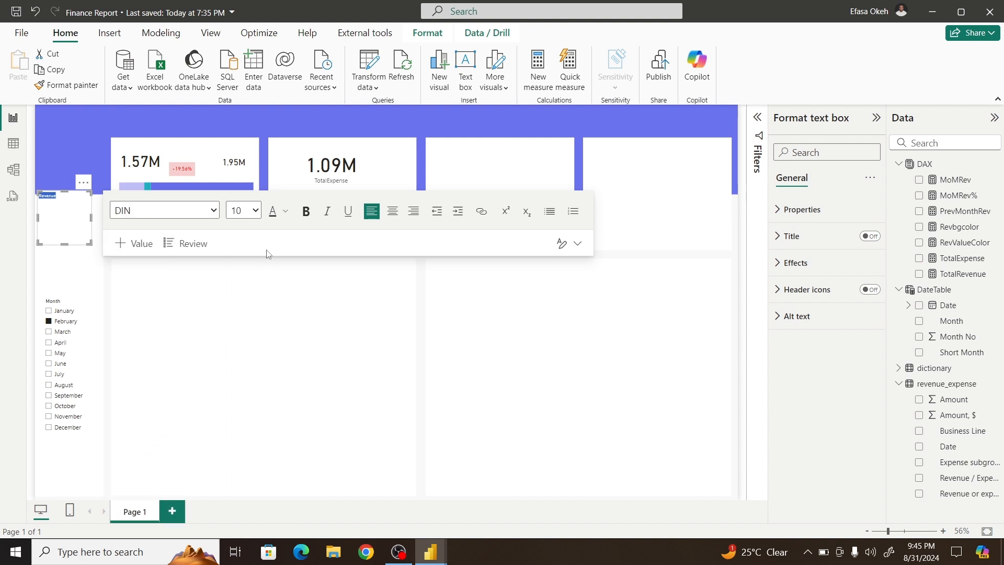
{"action": "left_click", "coordinate": [256, 211]}
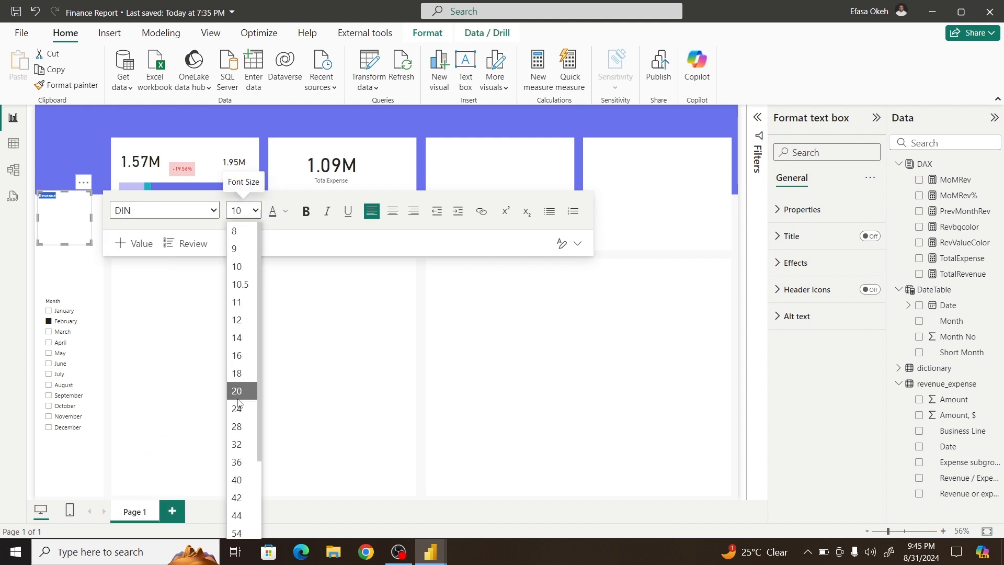
{"action": "left_click", "coordinate": [238, 373]}
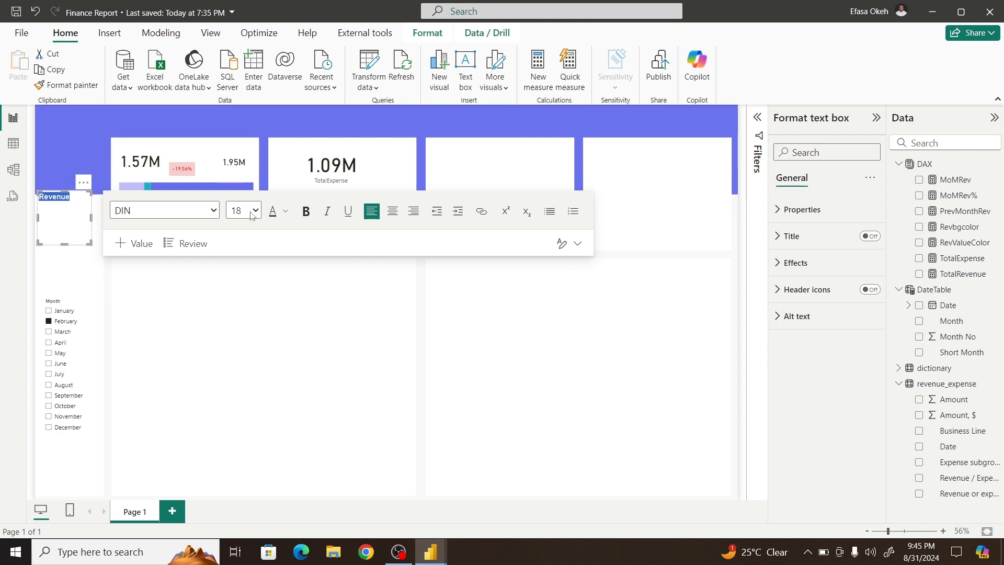
{"action": "left_click", "coordinate": [253, 212]}
{"action": "left_click", "coordinate": [238, 390]}
Step: Shrink the "Revenue" text box and place it as a heading at the top center of the revenue panel
{"action": "left_click_drag", "start_coordinate": [88, 242], "coordinate": [206, 129]}
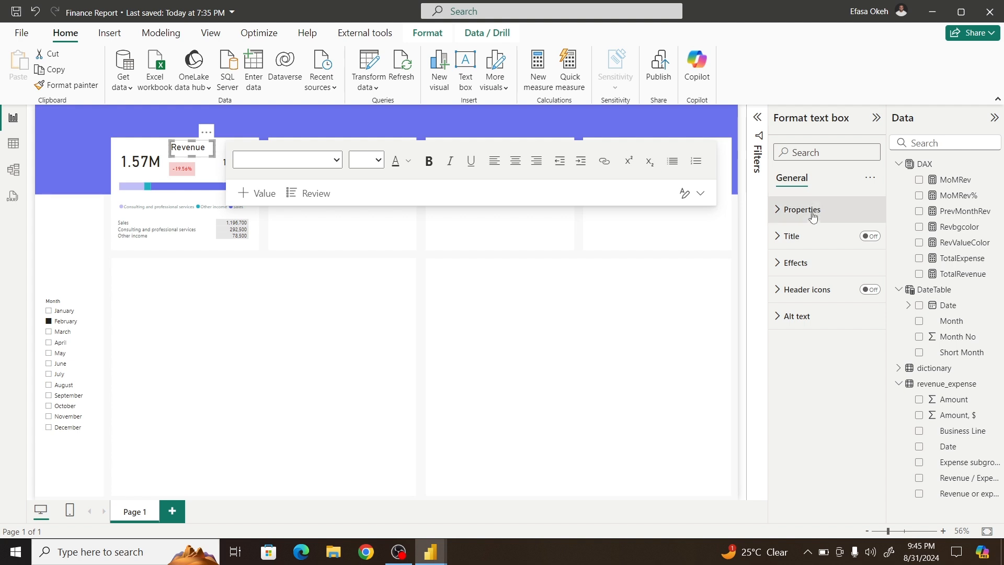
{"action": "left_click", "coordinate": [796, 265]}
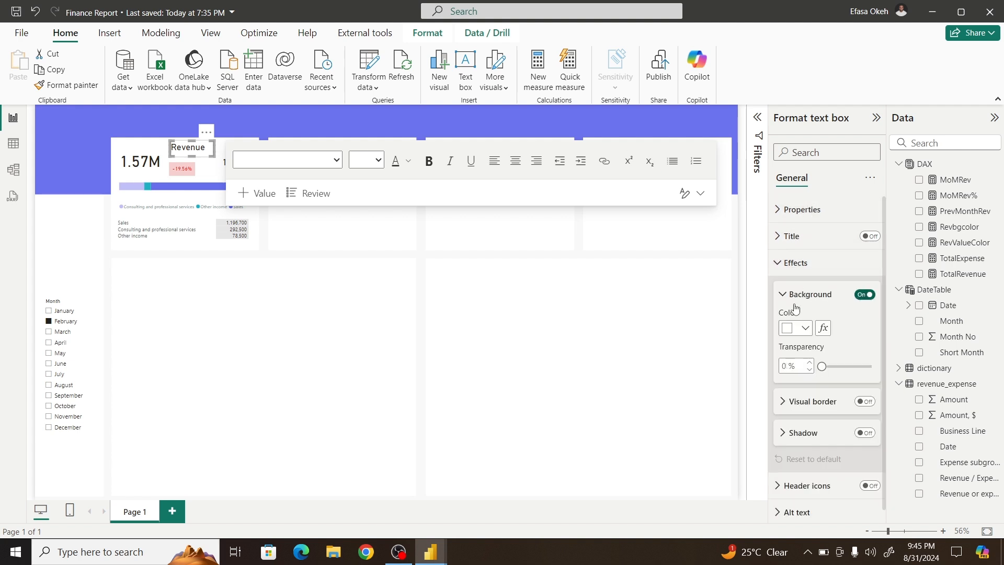
{"action": "left_click", "coordinate": [776, 267]}
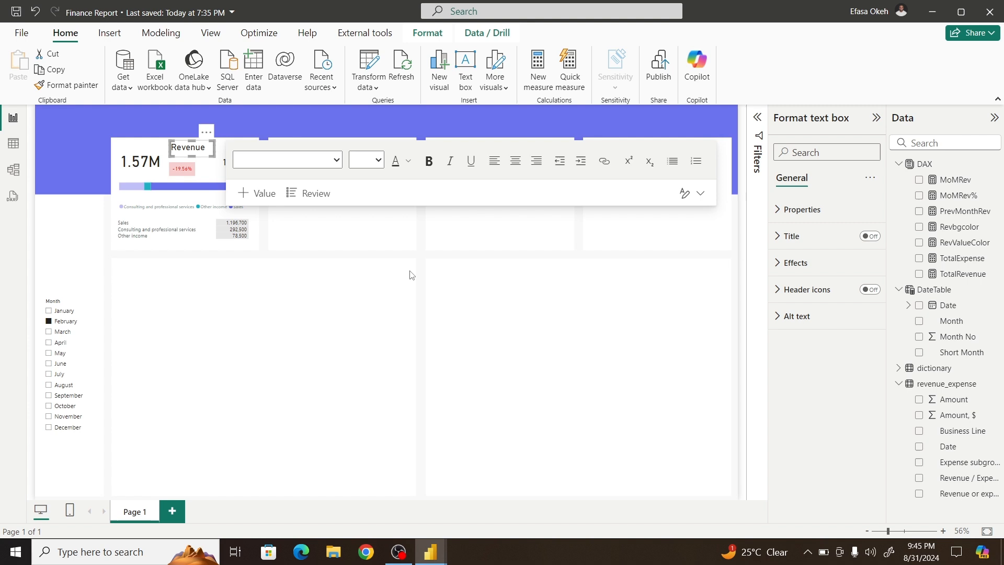
{"action": "left_click", "coordinate": [256, 272]}
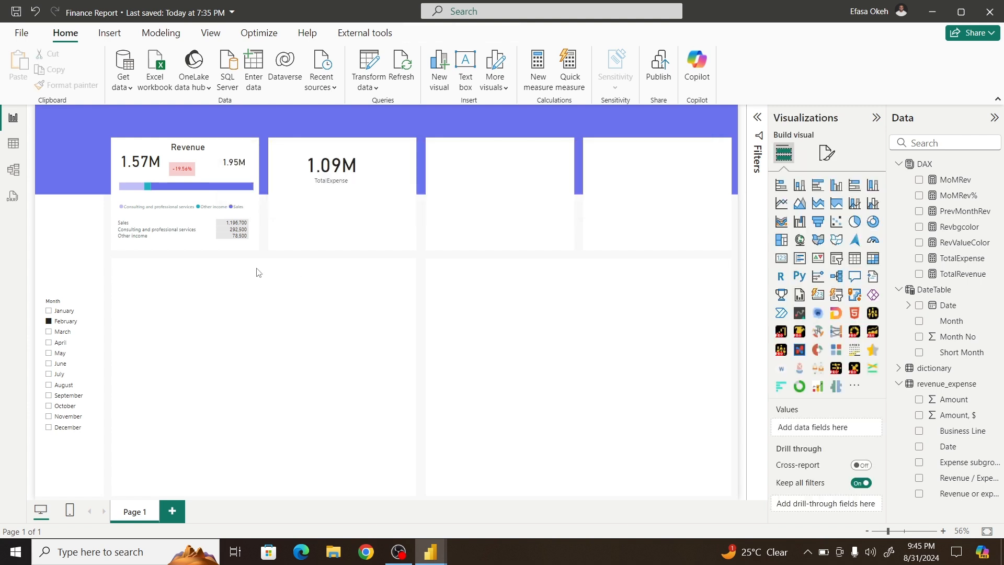
Step: Enable the title on the previous month's revenue card and set its text to "From"
{"action": "left_click", "coordinate": [249, 158]}
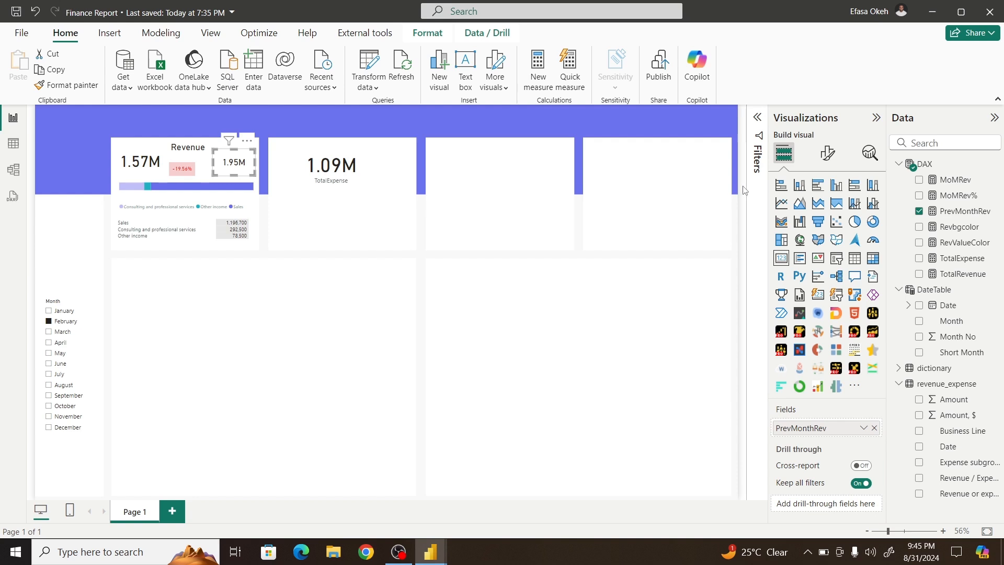
{"action": "left_click", "coordinate": [828, 154]}
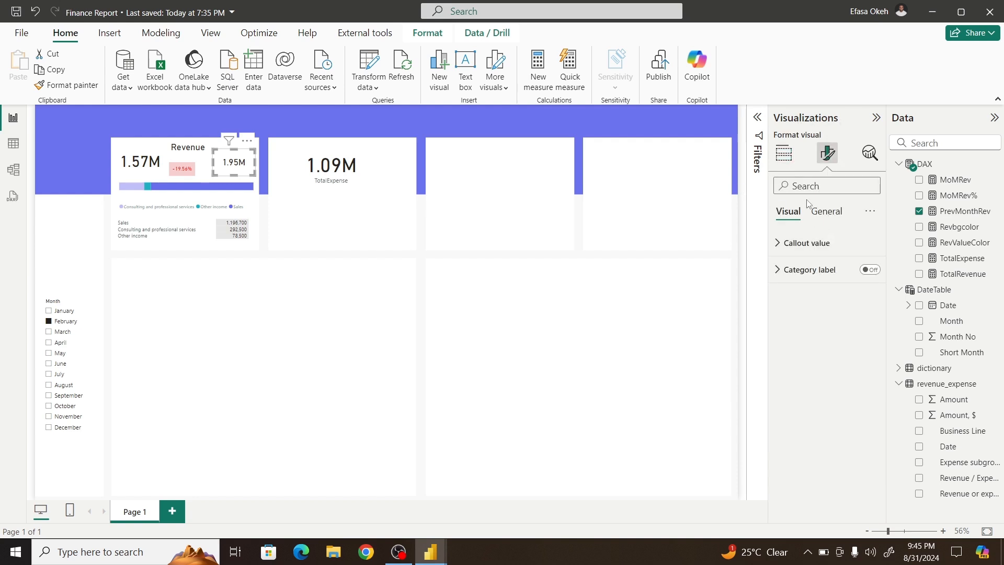
{"action": "left_click", "coordinate": [826, 212]}
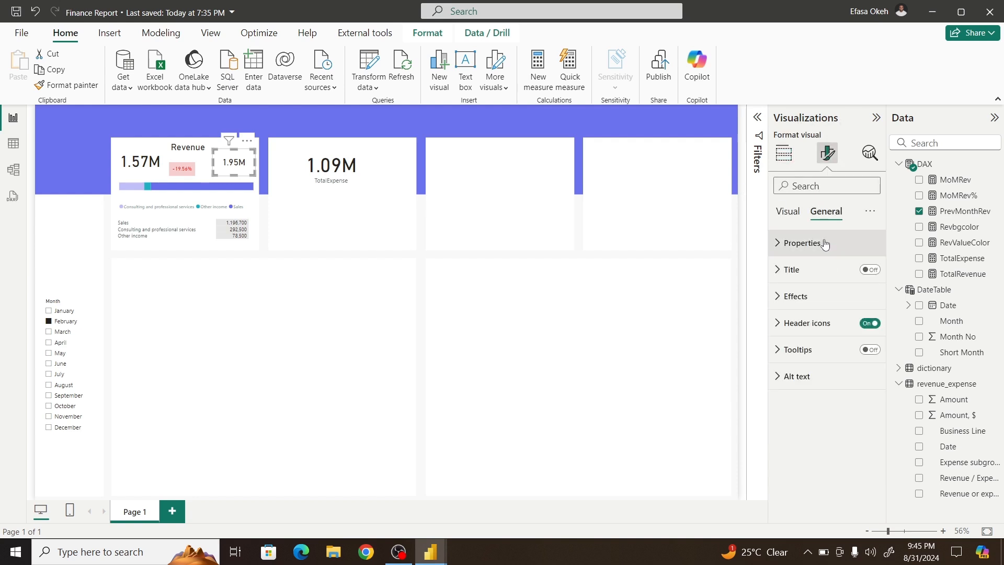
{"action": "left_click", "coordinate": [871, 271]}
{"action": "left_click", "coordinate": [794, 269]}
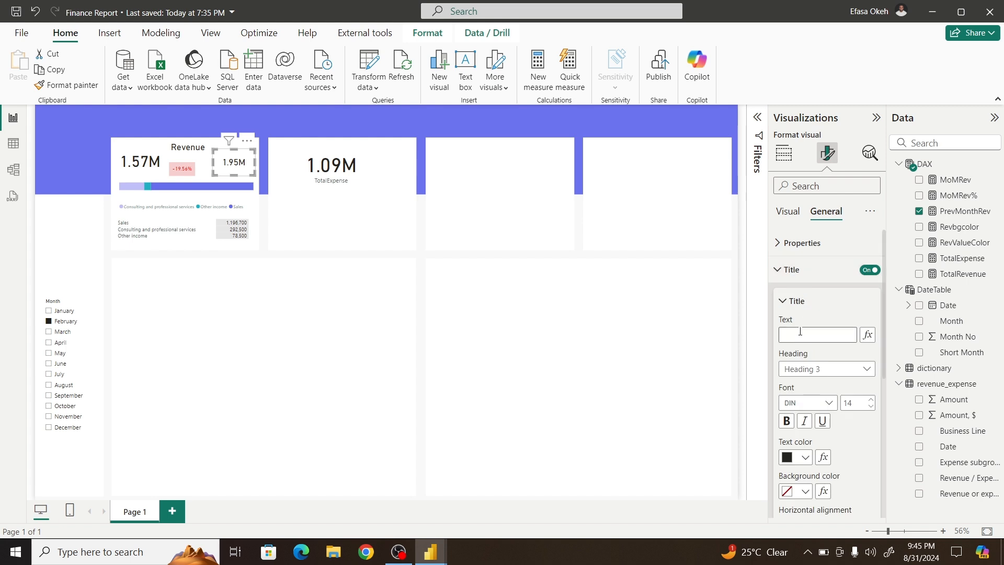
{"action": "left_click", "coordinate": [800, 332]}
{"action": "type", "text": "From"}
{"action": "left_click", "coordinate": [779, 269]}
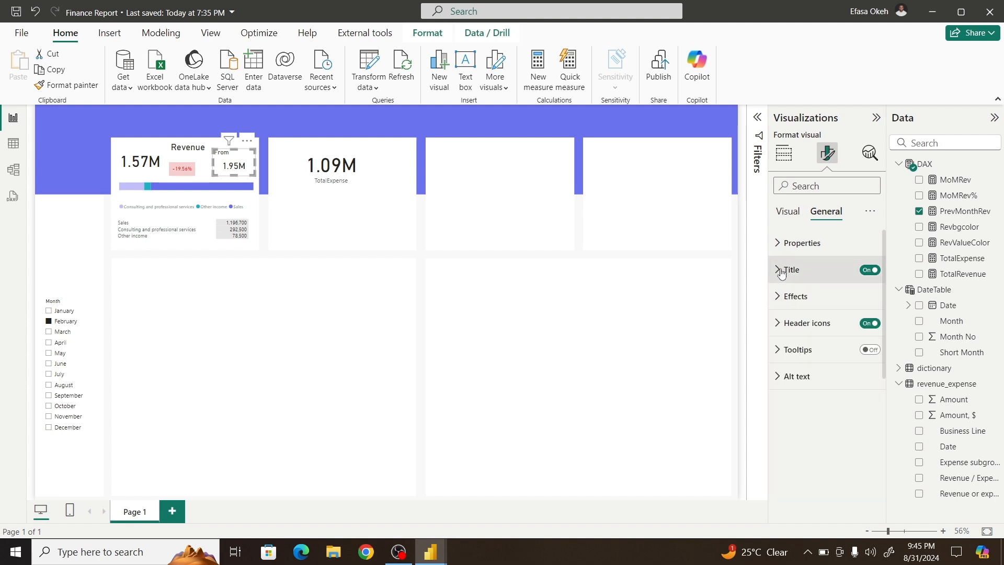
{"action": "left_click", "coordinate": [266, 292]}
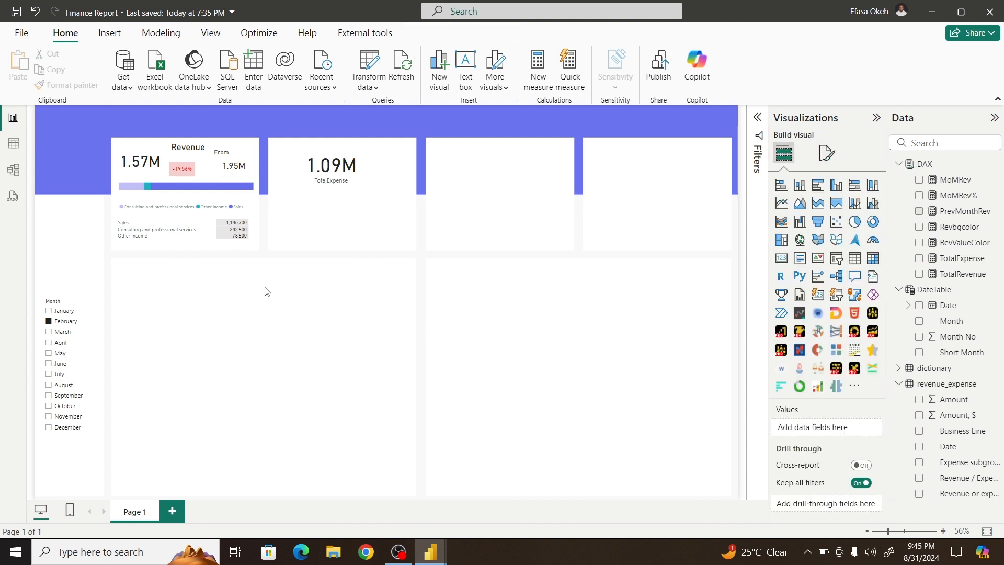
Step: Compact the previous month's revenue card and place it slightly lower, just above the stacked bar, and filter the report to March
{"action": "left_click", "coordinate": [248, 152]}
{"action": "left_click_drag", "start_coordinate": [251, 175], "coordinate": [221, 173]}
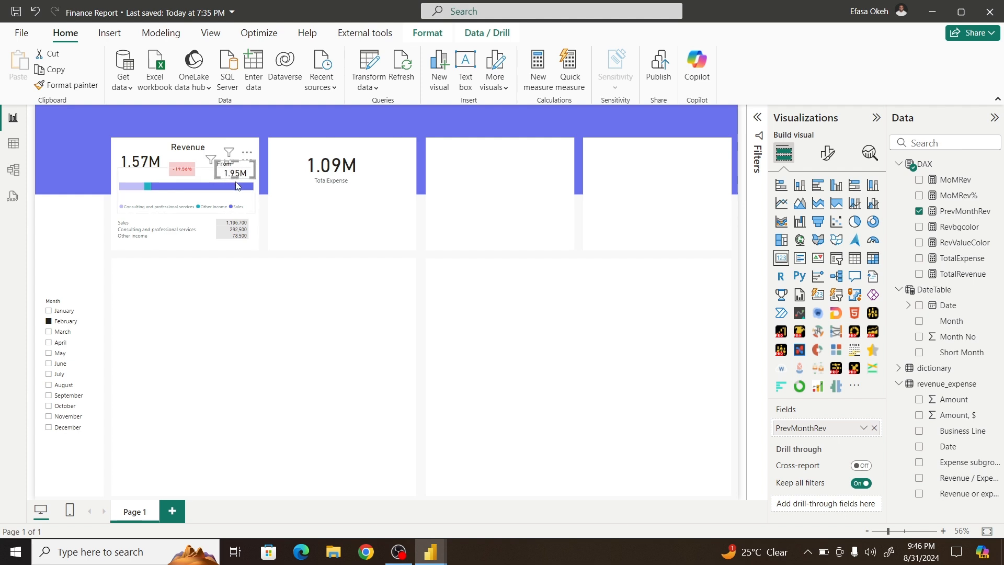
{"action": "left_click", "coordinate": [277, 301]}
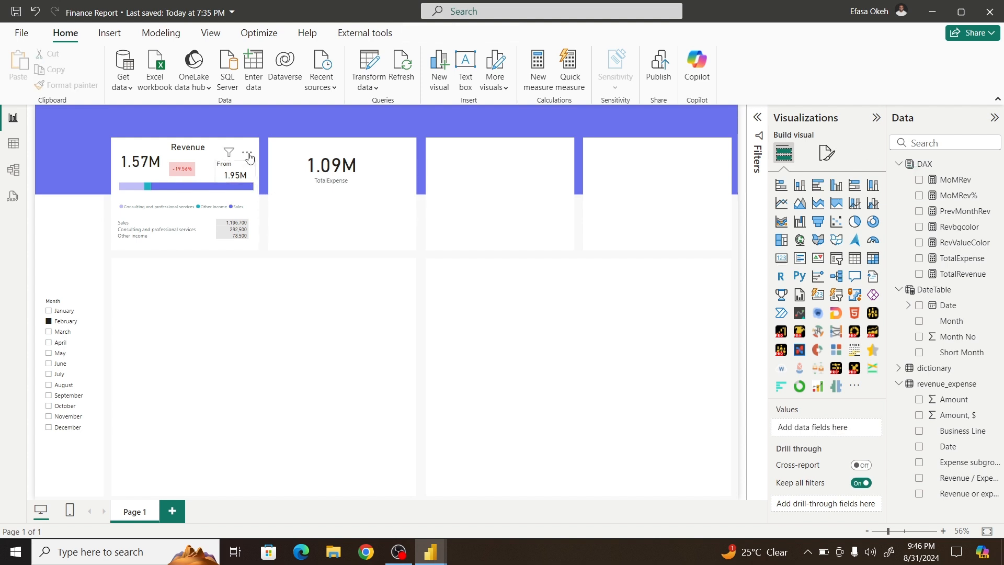
{"action": "left_click_drag", "start_coordinate": [247, 153], "coordinate": [249, 153]}
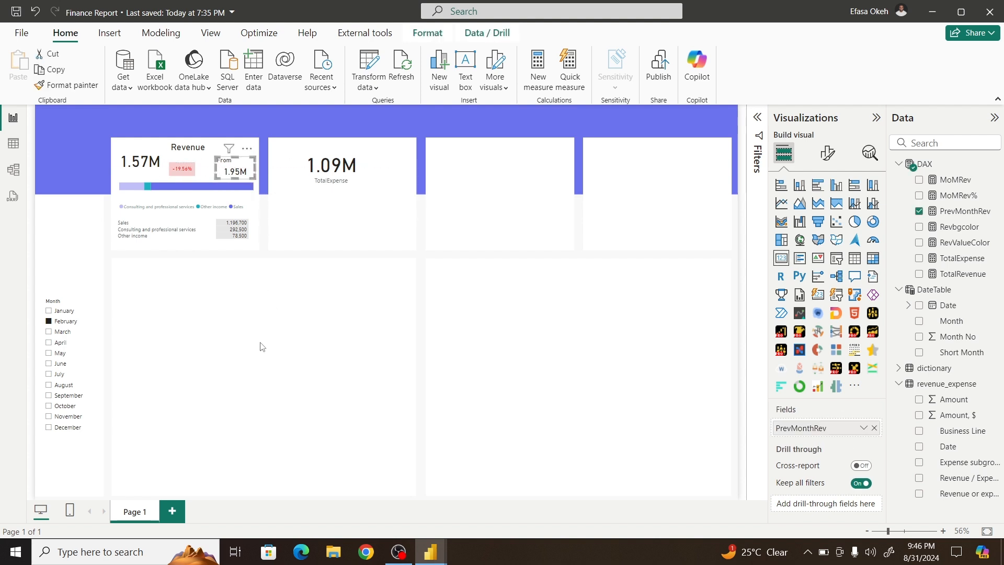
{"action": "left_click", "coordinate": [262, 347]}
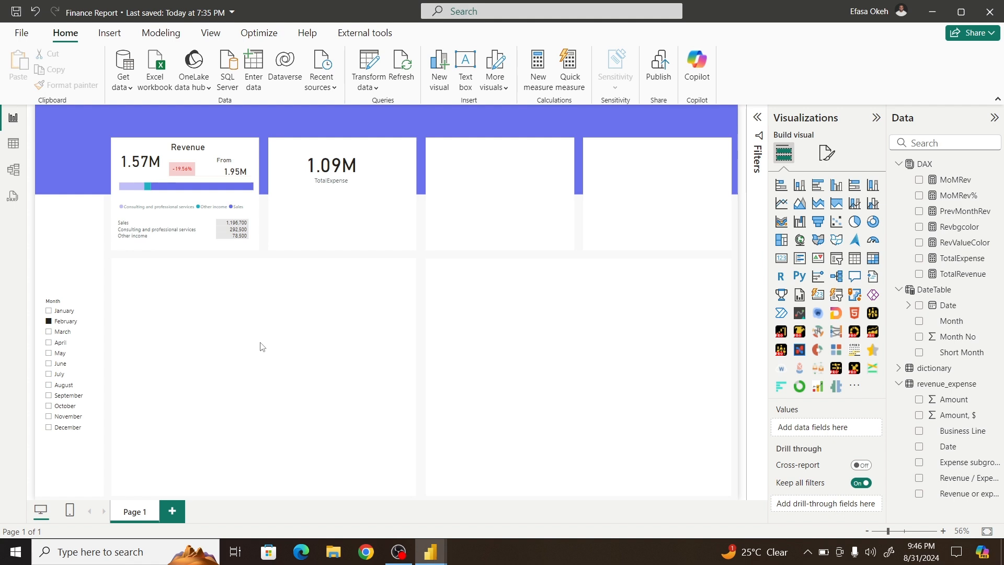
{"action": "left_click", "coordinate": [60, 333]}
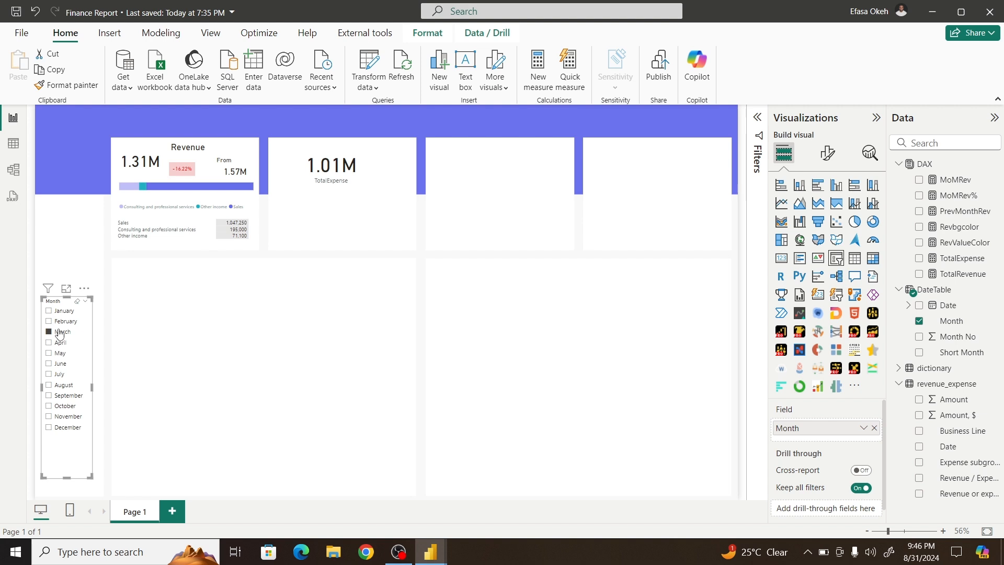
Step: Copy the TotalRevenue card's formatting onto the TotalExpense card, and shrink and place that card at the upper left of the second panel
{"action": "left_click", "coordinate": [322, 173]}
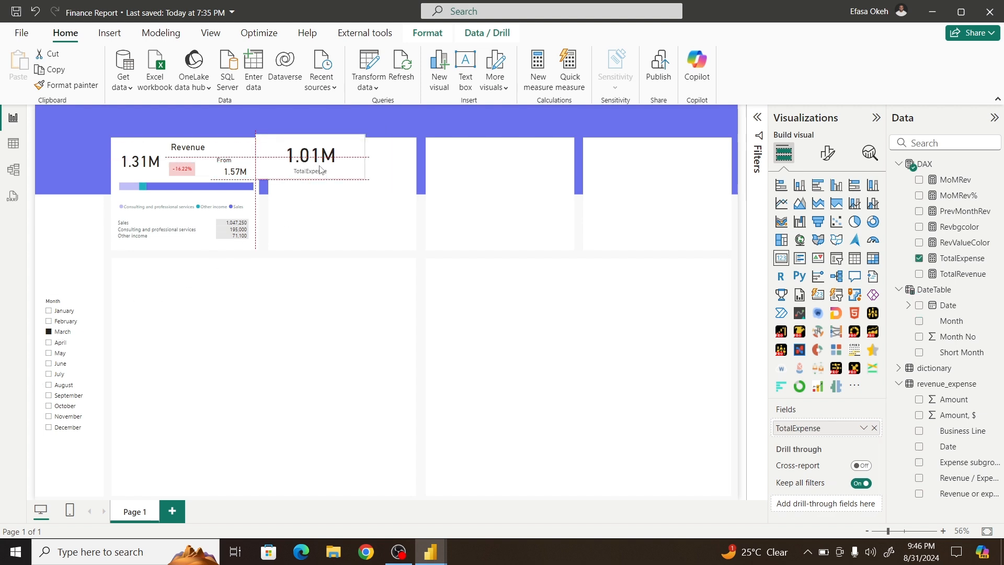
{"action": "left_click", "coordinate": [148, 155]}
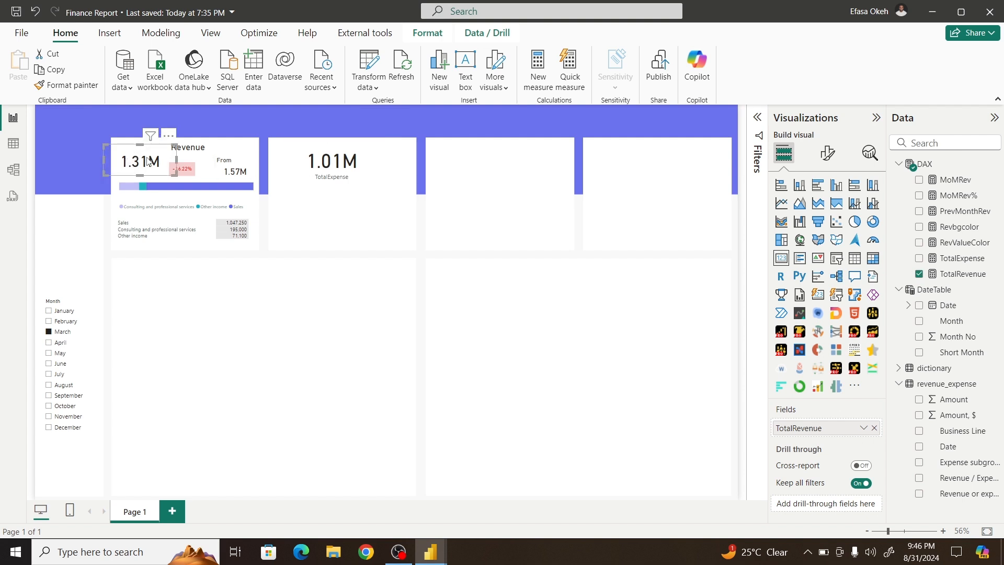
{"action": "left_click", "coordinate": [84, 88]}
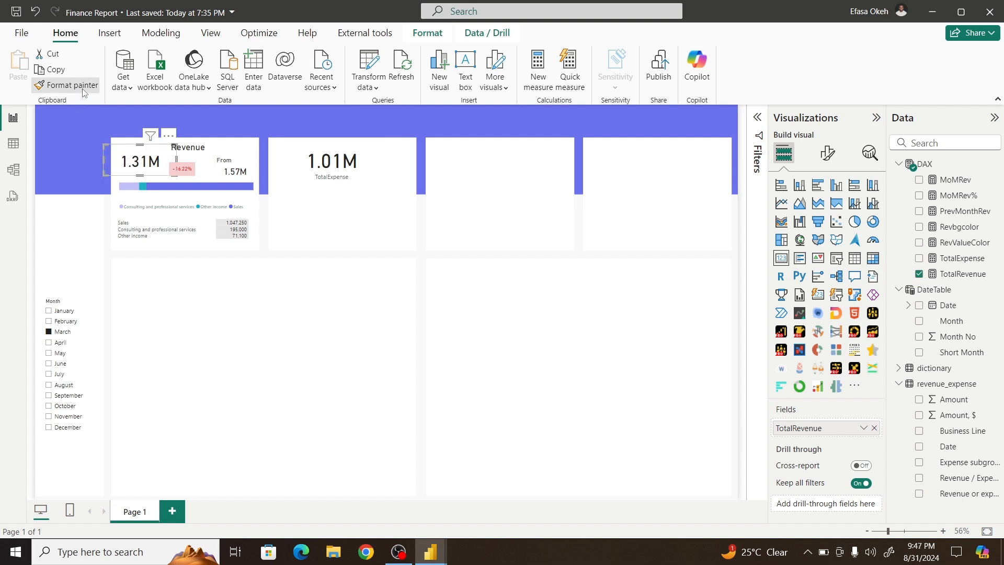
{"action": "left_click", "coordinate": [344, 162]}
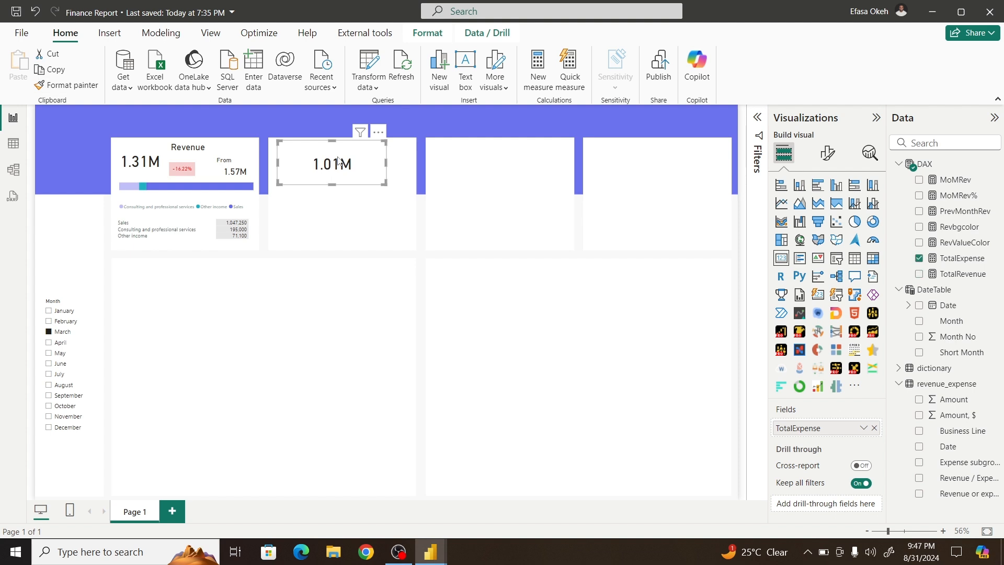
{"action": "left_click_drag", "start_coordinate": [382, 182], "coordinate": [317, 175]}
{"action": "left_click", "coordinate": [338, 191]}
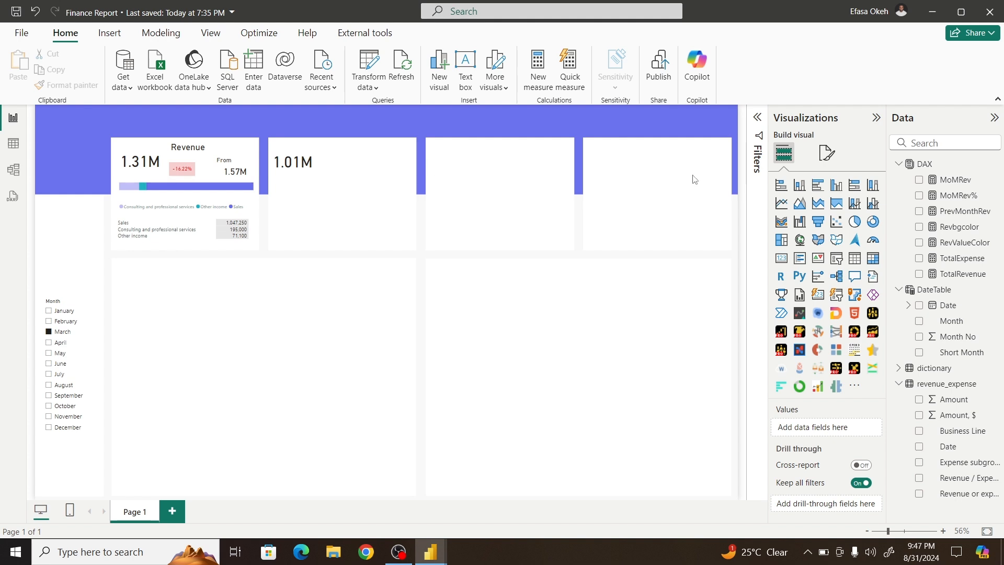
Step: Add a new measure named PrevMonthexp to the DAX table
{"action": "left_click", "coordinate": [931, 171]}
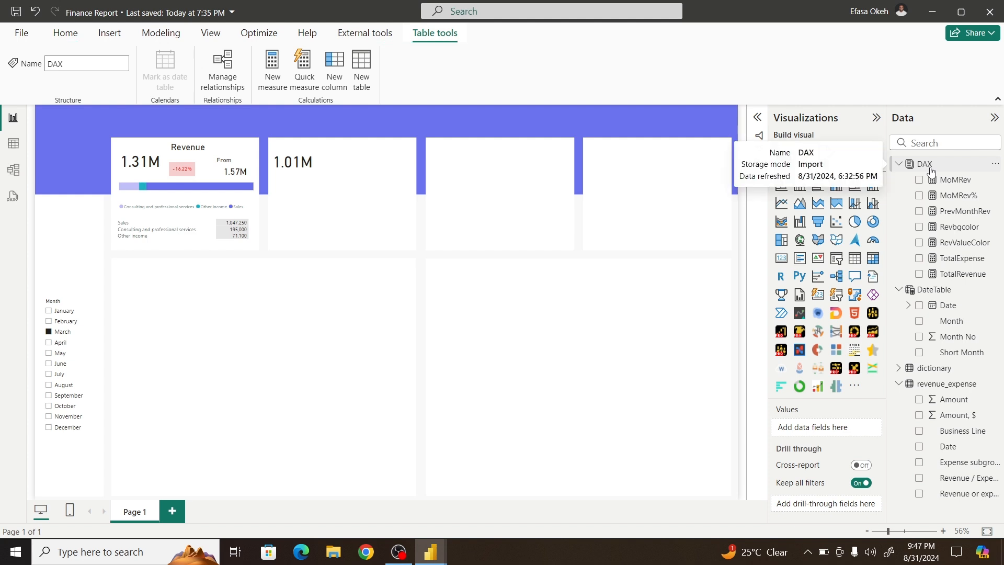
{"action": "left_click", "coordinate": [272, 58]}
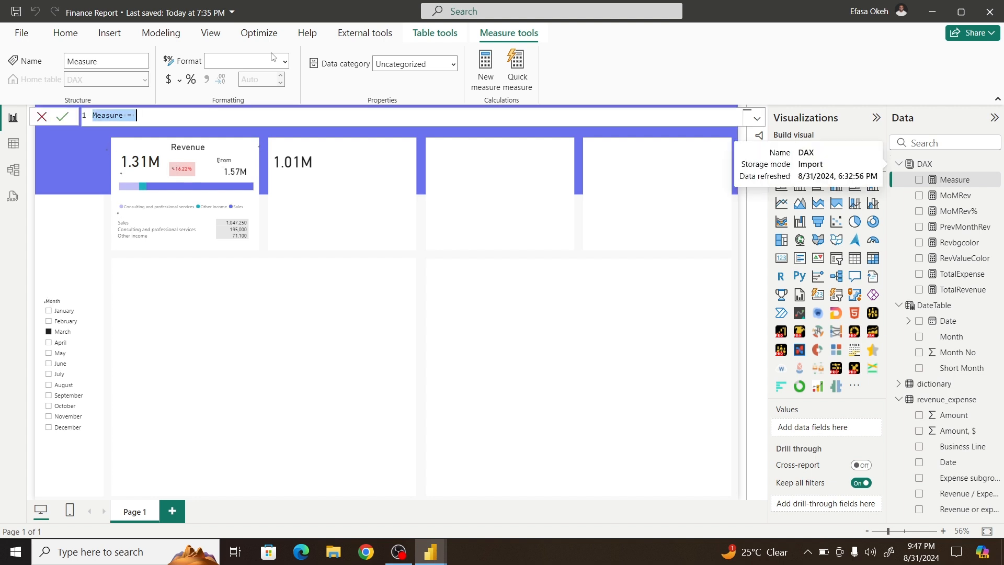
{"action": "type", "text": "P"}
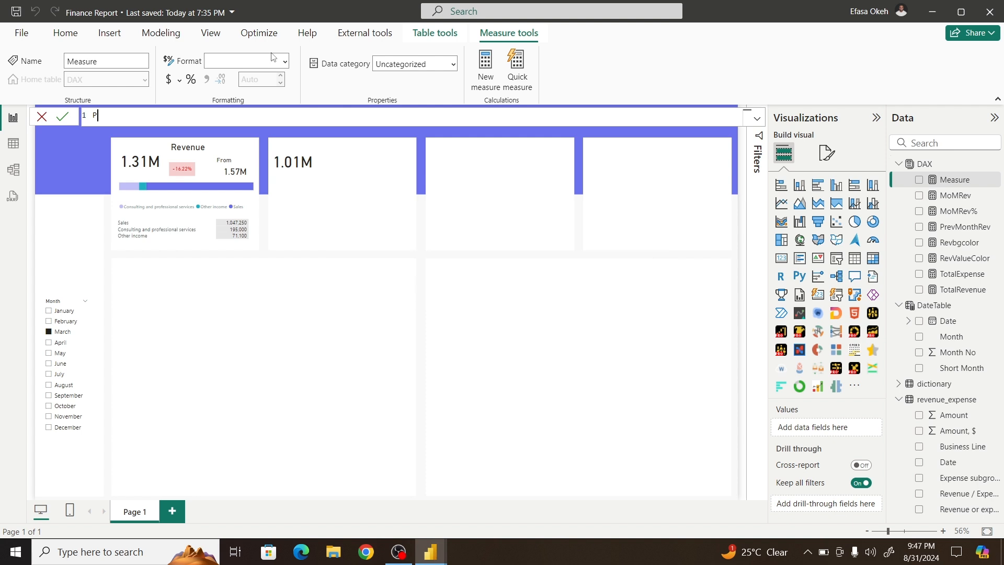
{"action": "type", "text": "Month"}
{"action": "key", "text": "BackSpace"}
{"action": "key", "text": "BackSpace"}
{"action": "key", "text": "BackSpace"}
{"action": "key", "text": "BackSpace"}
{"action": "key", "text": "BackSpace"}
{"action": "key", "text": "BackSpace"}
{"action": "type", "text": "revMonthexp = Cal"}
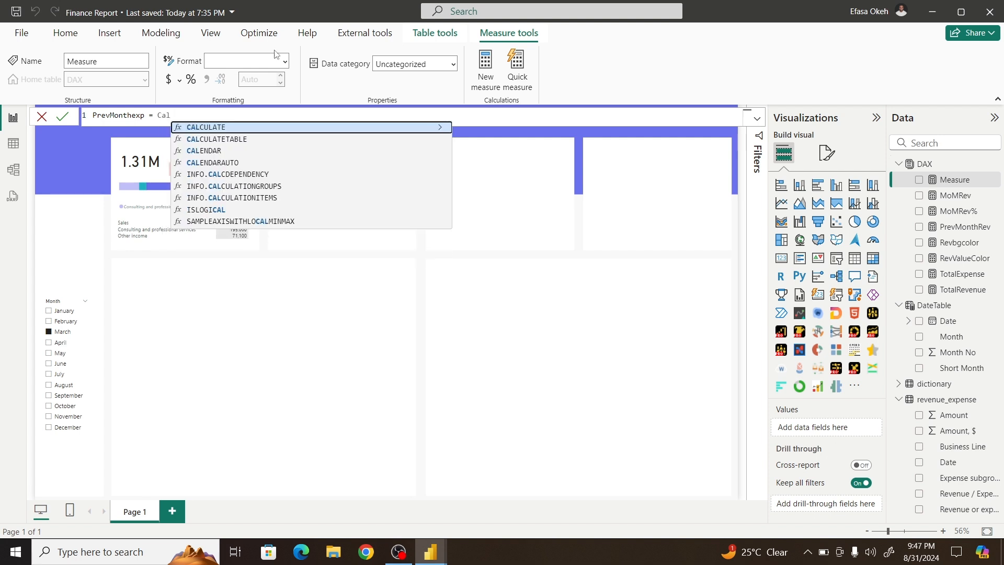
Step: Define PrevMonthexp as CALCULATE([TotalExpense],DATEADD(DateTable[Date],-1,MONTH)) and commit the measure
{"action": "left_click", "coordinate": [222, 128]}
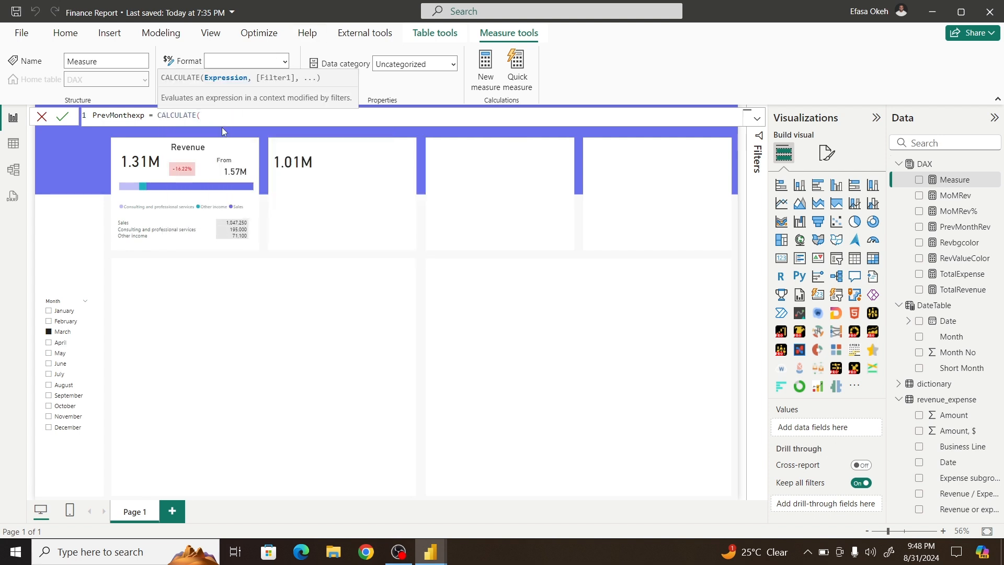
{"action": "type", "text": "Tota"}
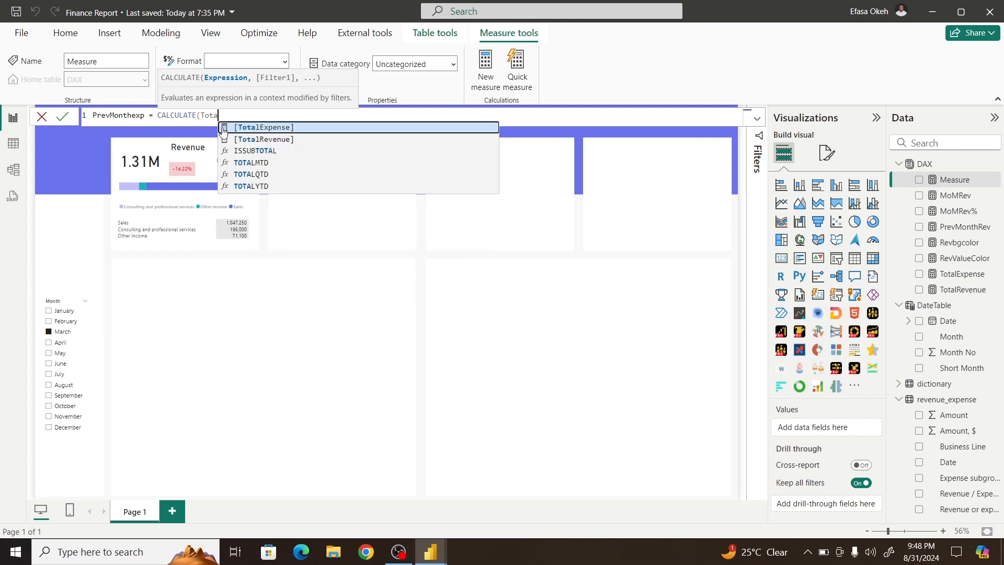
{"action": "left_click", "coordinate": [268, 128]}
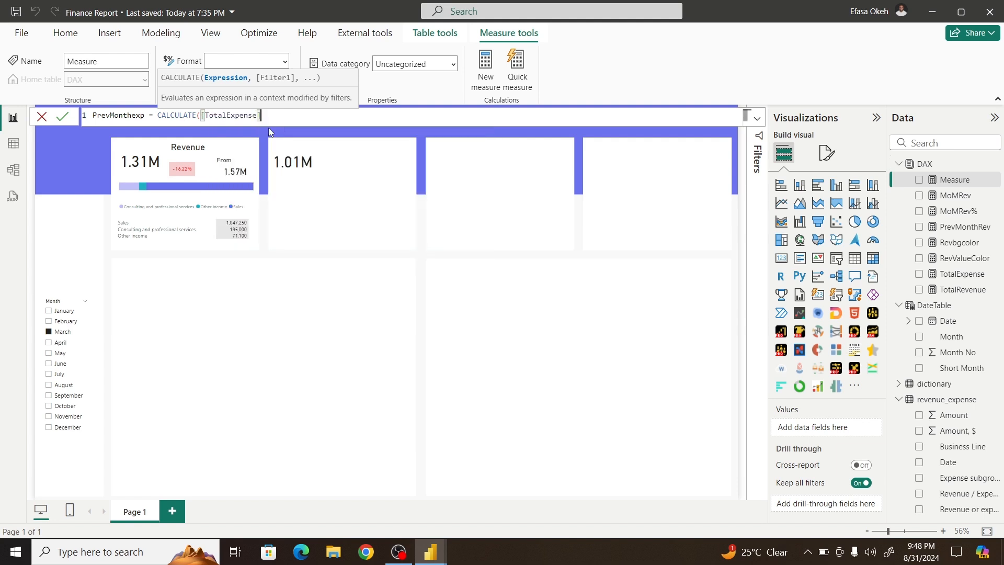
{"action": "type", "text": ",Dat"}
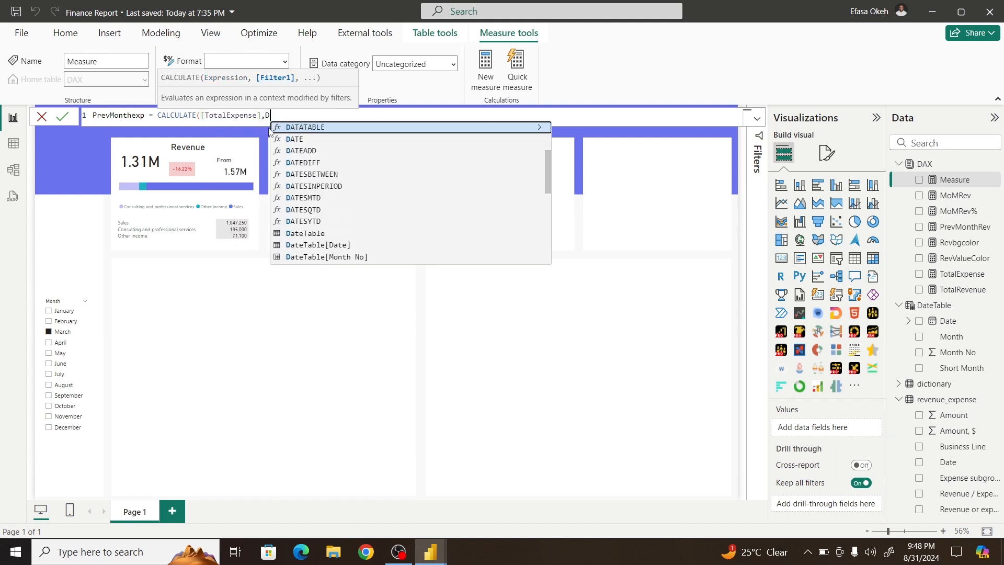
{"action": "left_click", "coordinate": [334, 151]}
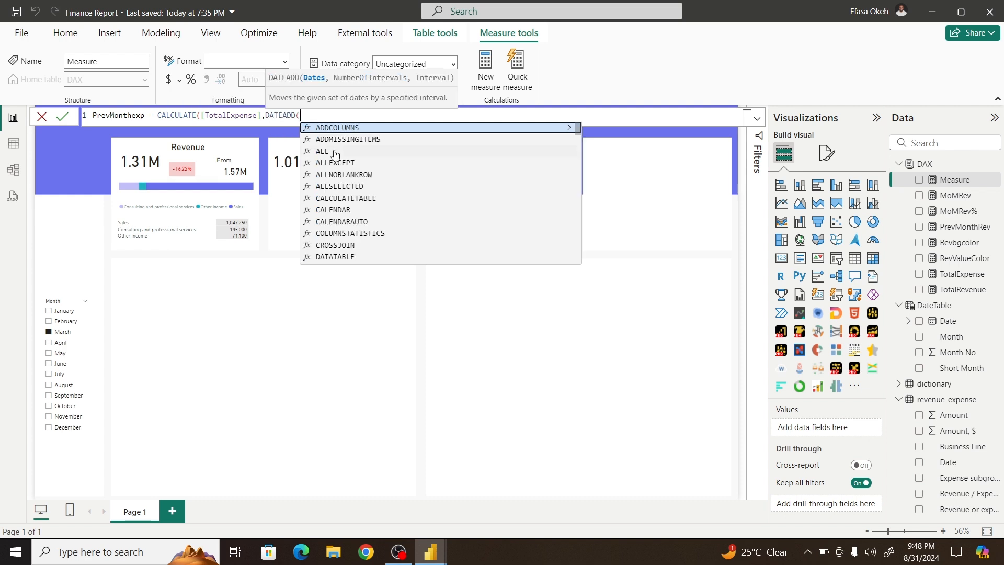
{"action": "type", "text": "dat"}
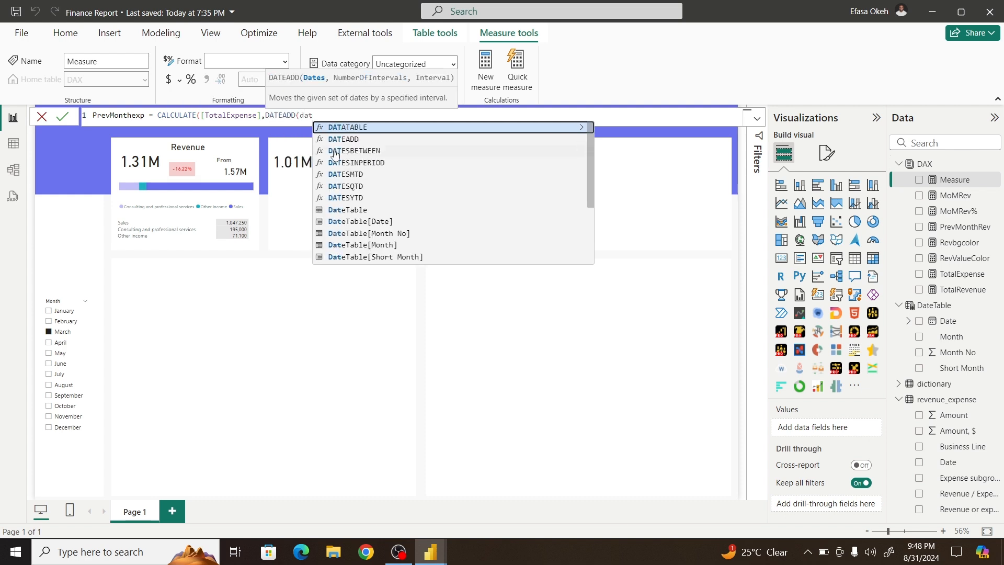
{"action": "left_click", "coordinate": [347, 223]}
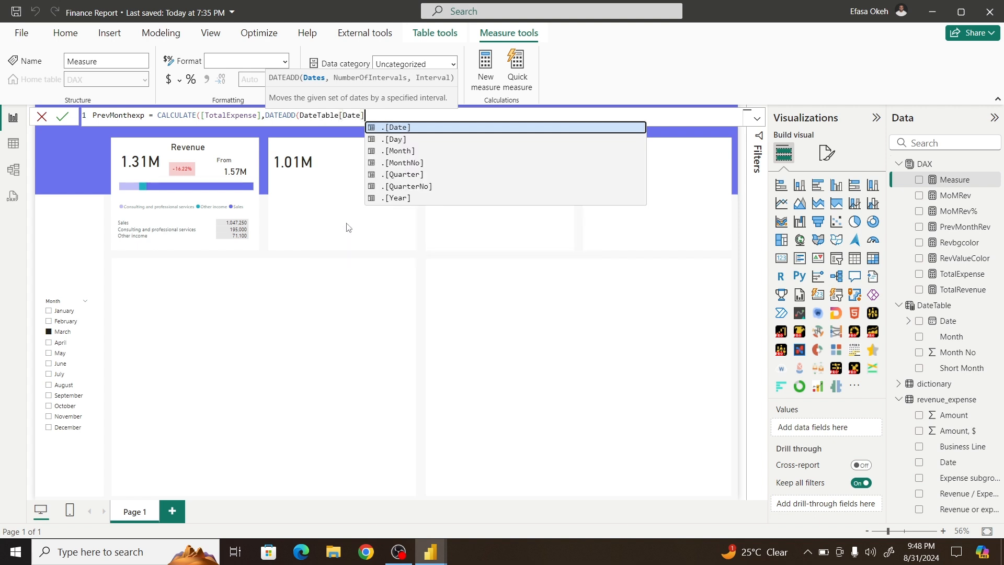
{"action": "type", "text": ",-"}
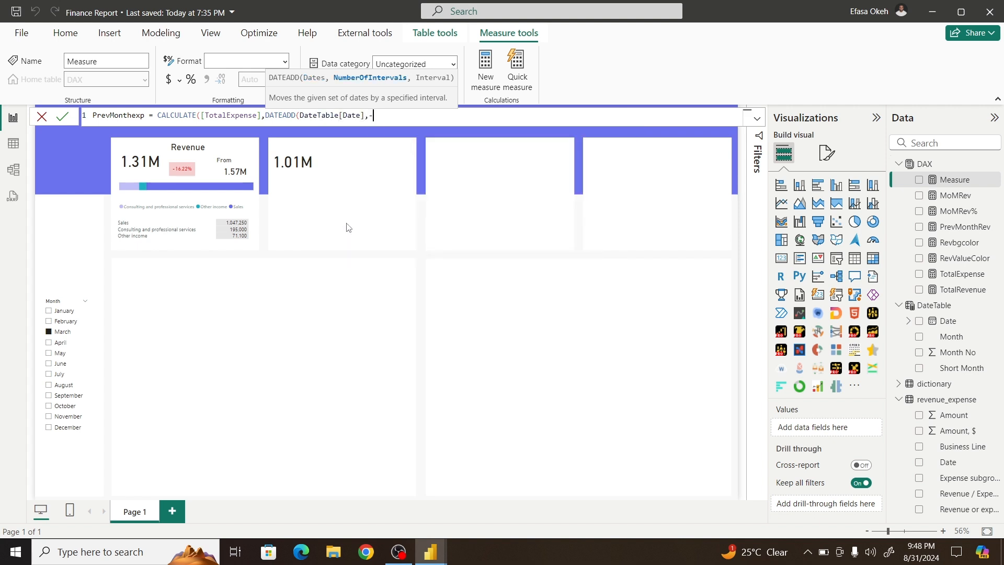
{"action": "type", "text": "1,"}
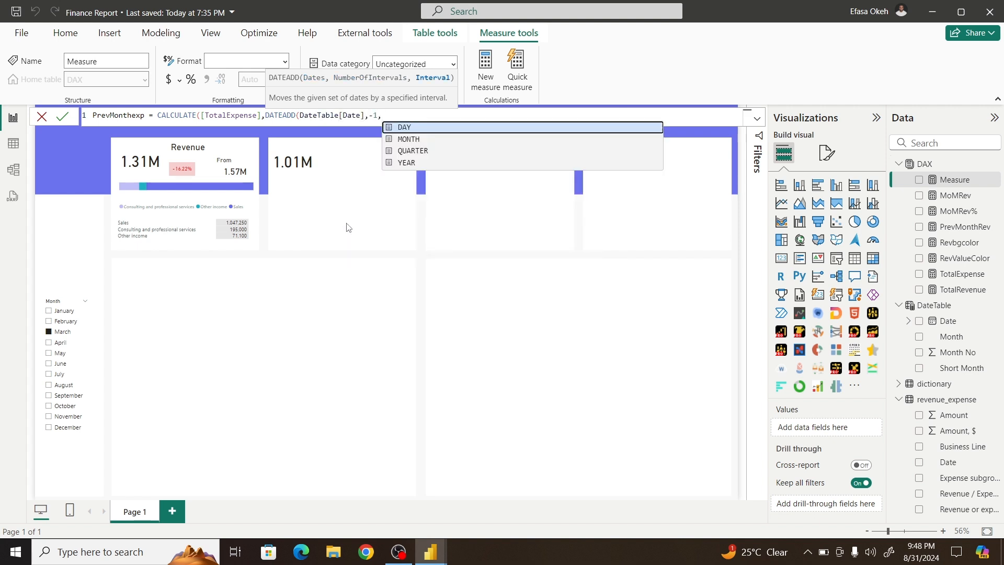
{"action": "left_click", "coordinate": [412, 140]}
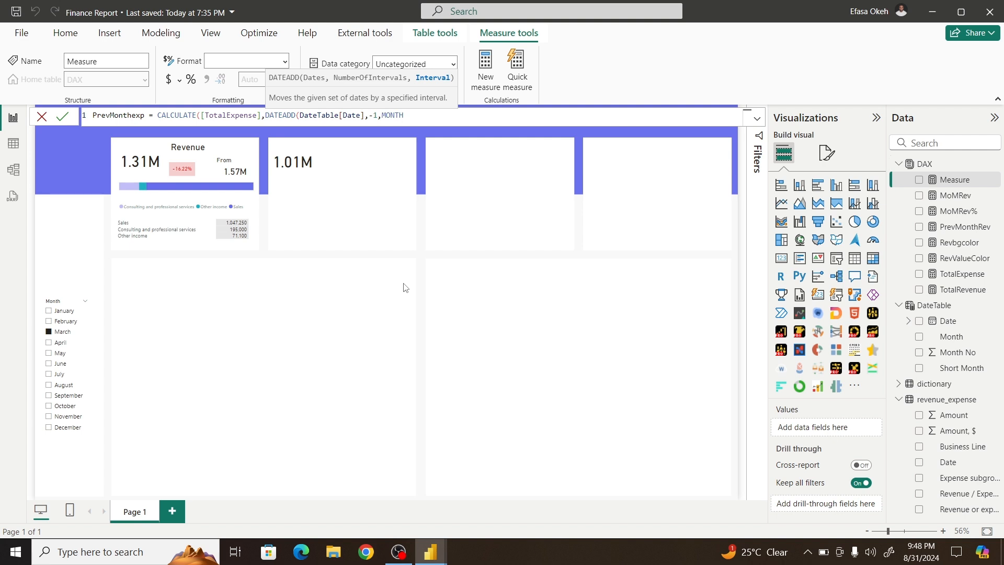
{"action": "type", "text": ")"}
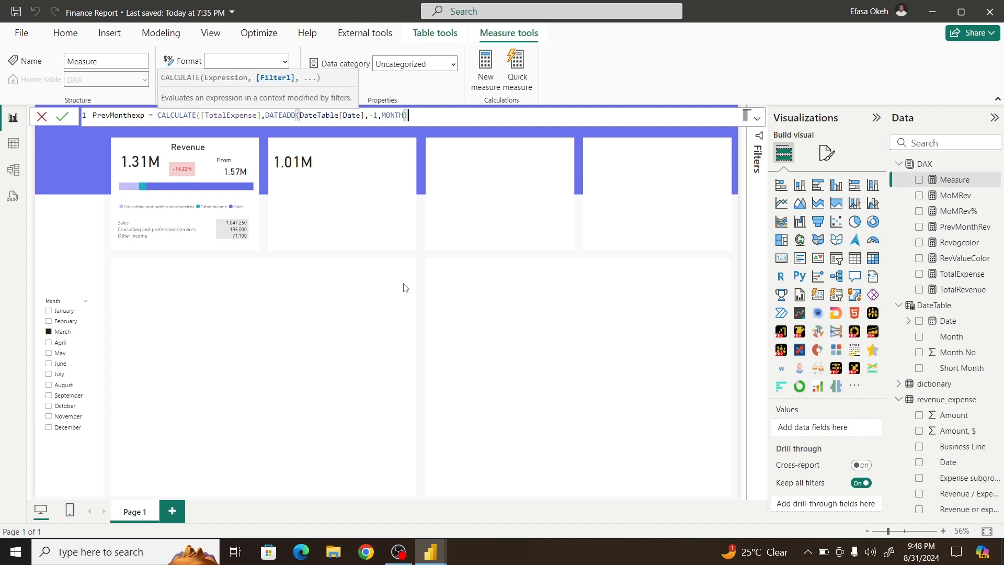
{"action": "type", "text": ")"}
{"action": "key", "text": "Return"}
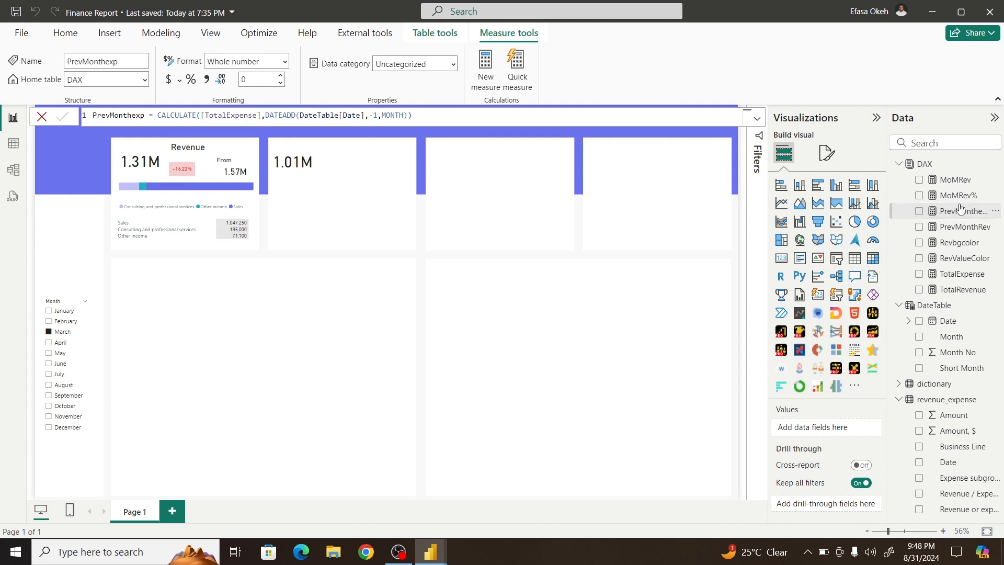
Step: Add a measure to the DAX table defined as MoMExp = [TotalExpense] - [PrevMonthexp]
{"action": "left_click", "coordinate": [943, 167]}
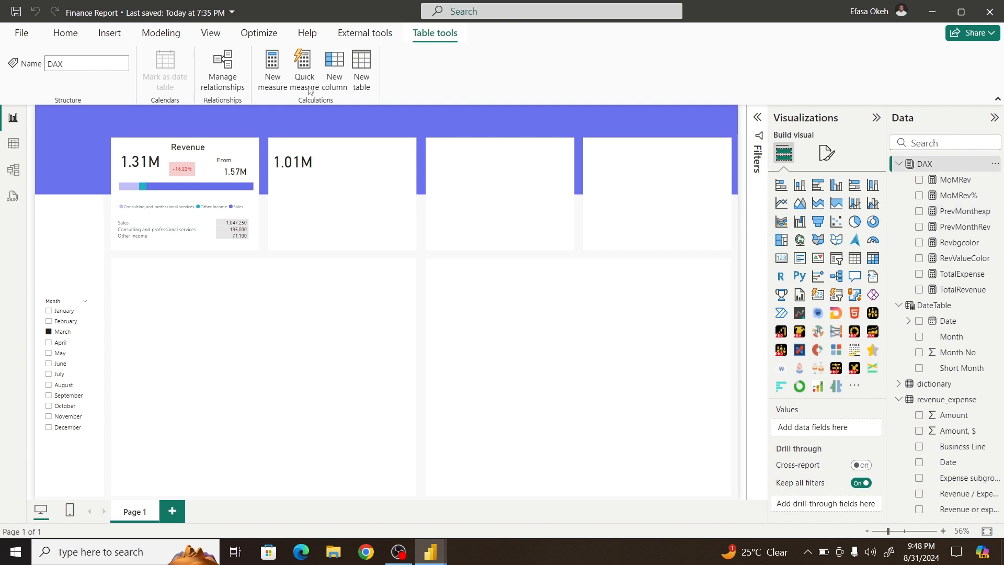
{"action": "left_click", "coordinate": [271, 68]}
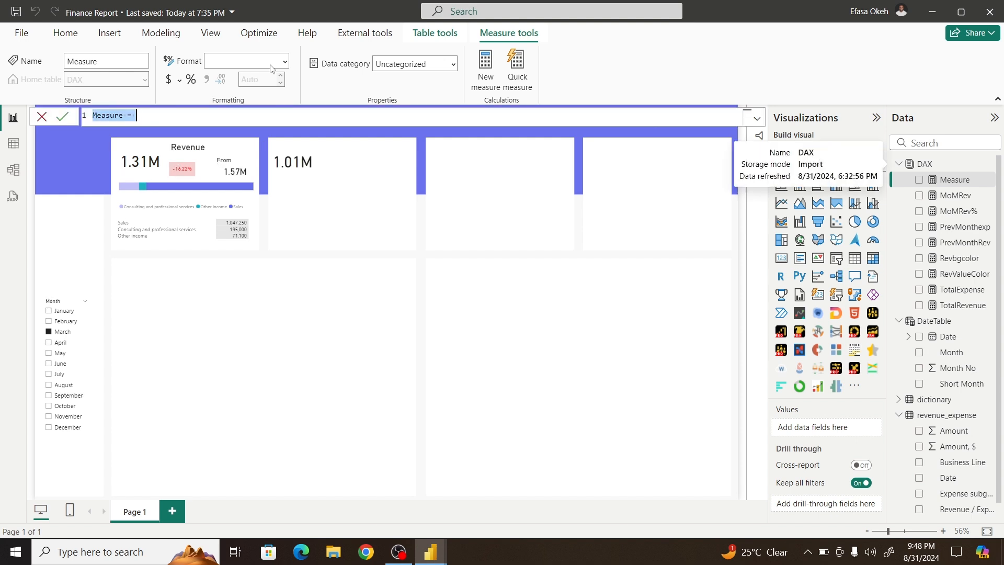
{"action": "type", "text": "M"}
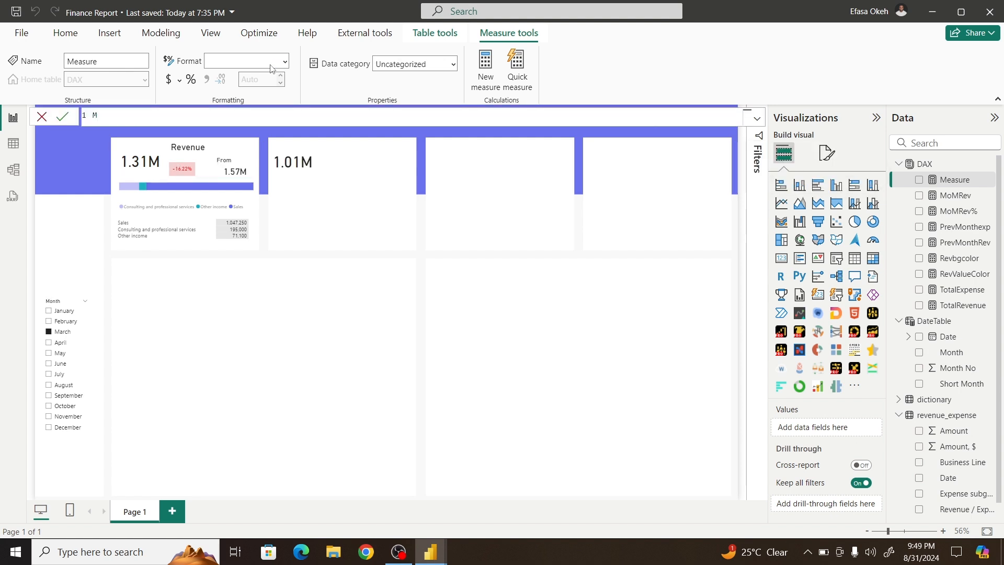
{"action": "type", "text": "oMExp = Tota"}
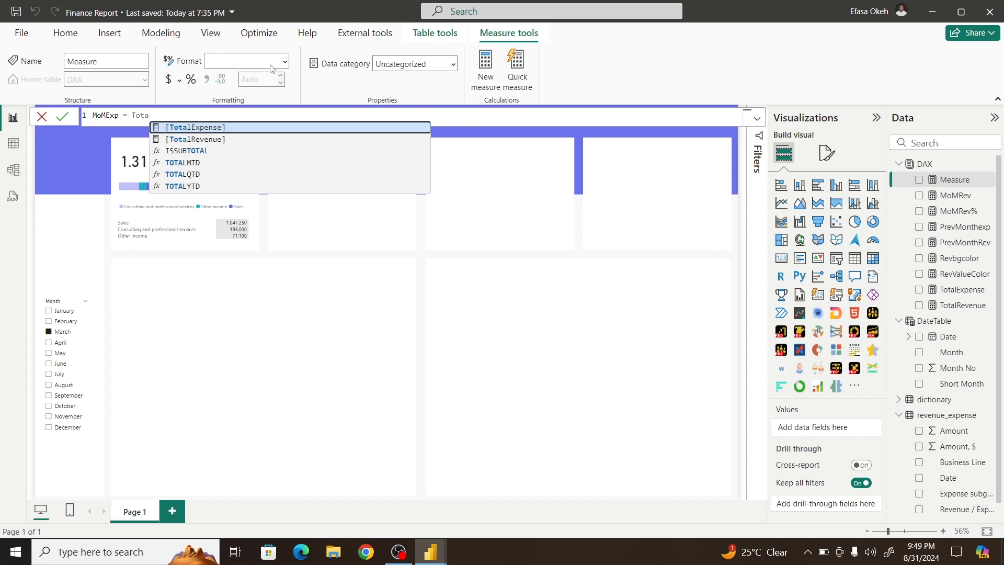
{"action": "left_click", "coordinate": [243, 128]}
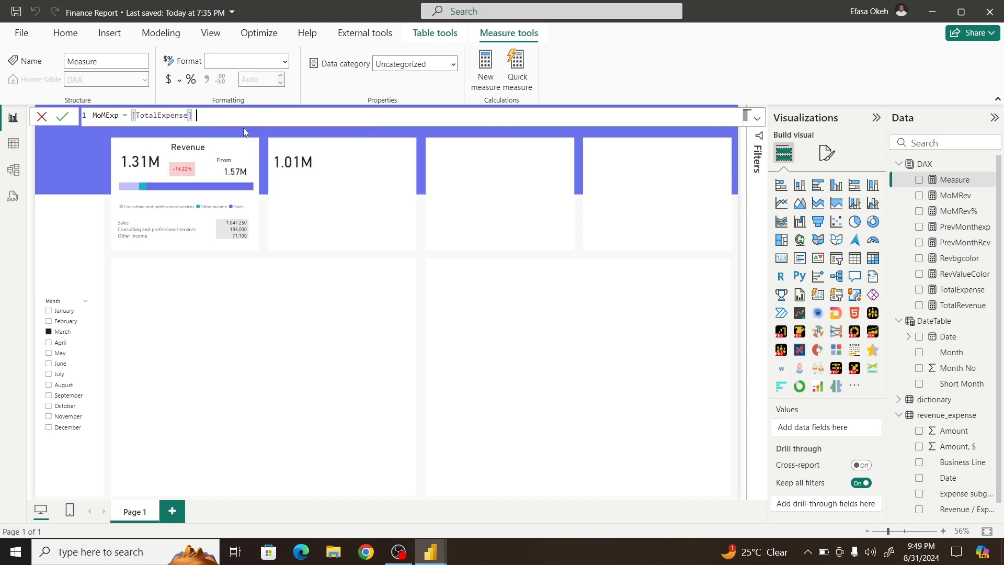
{"action": "type", "text": "- prev"}
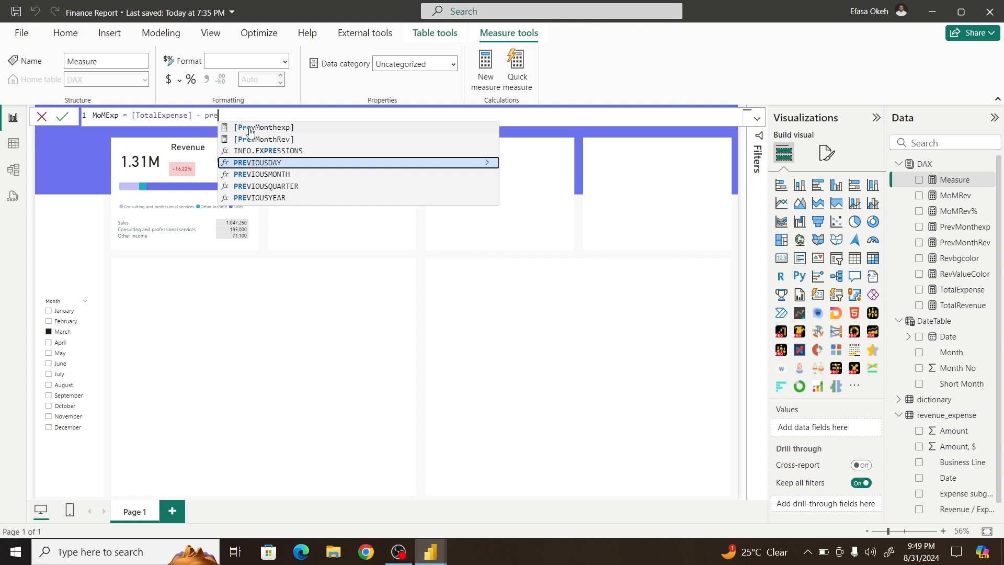
{"action": "left_click", "coordinate": [252, 128]}
{"action": "key", "text": "Return"}
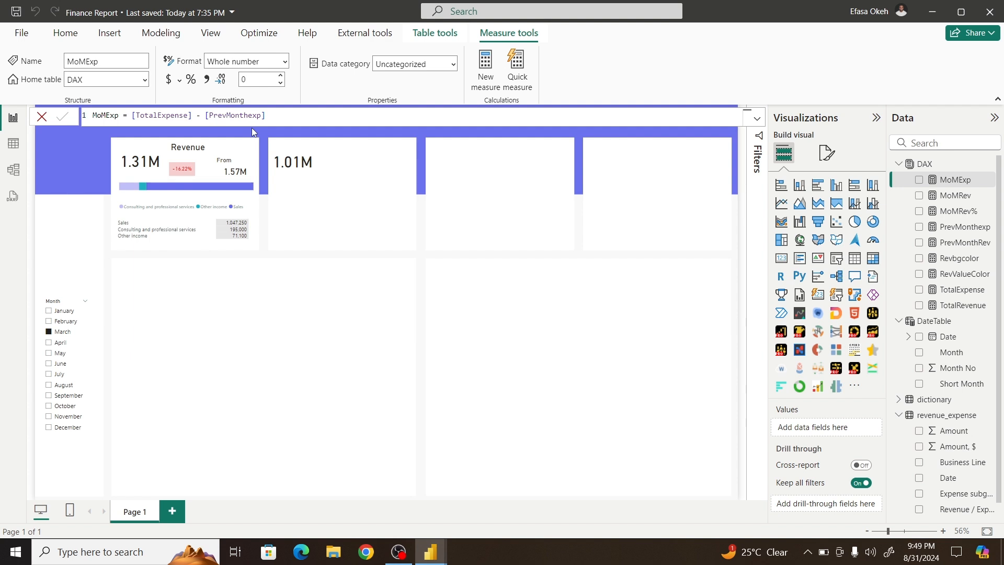
Step: Add a measure to the DAX table defined as MoMExp% = DIVIDE([MoMExp],[PrevMonthexp],0)
{"action": "left_click", "coordinate": [940, 169]}
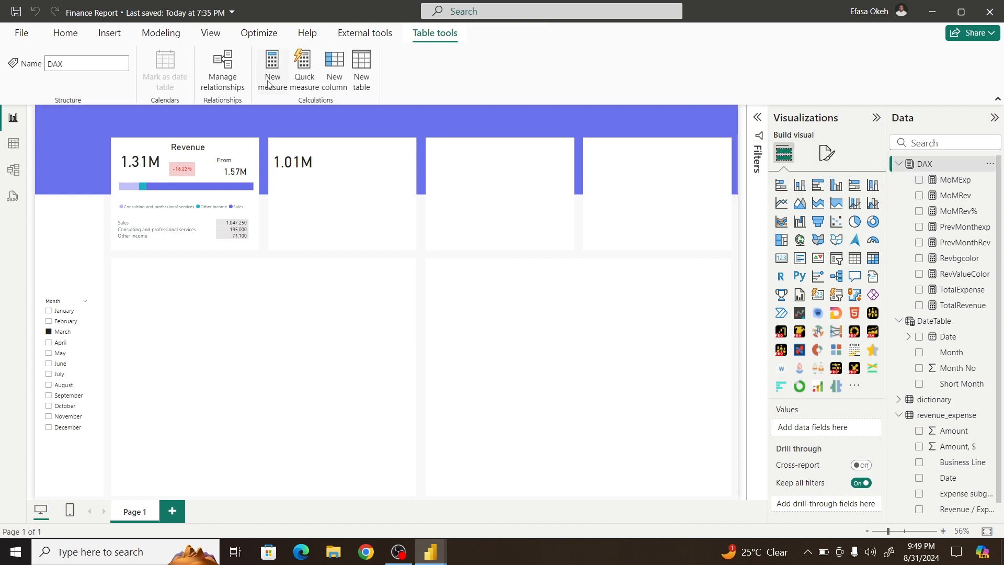
{"action": "left_click", "coordinate": [274, 62]}
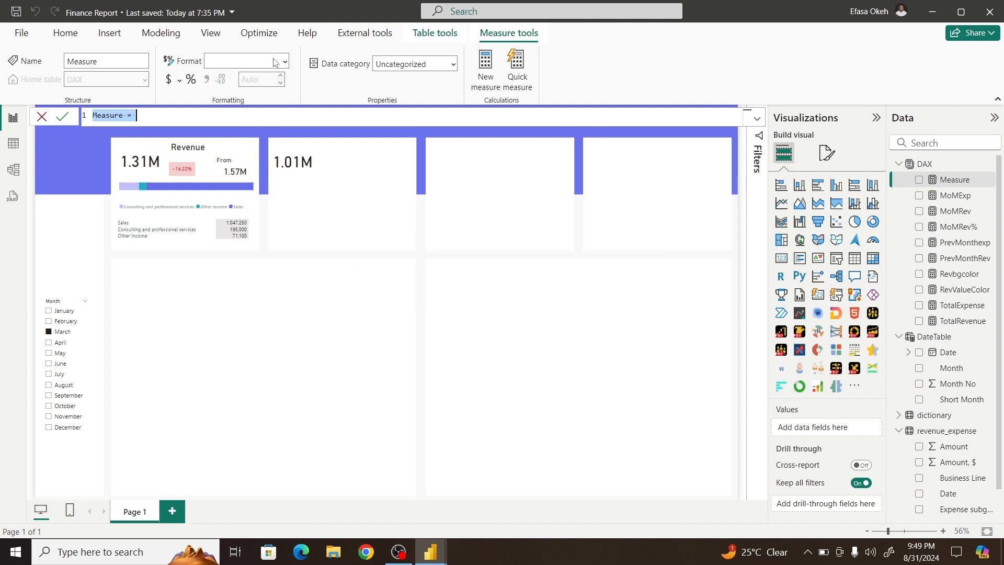
{"action": "type", "text": "MoM"}
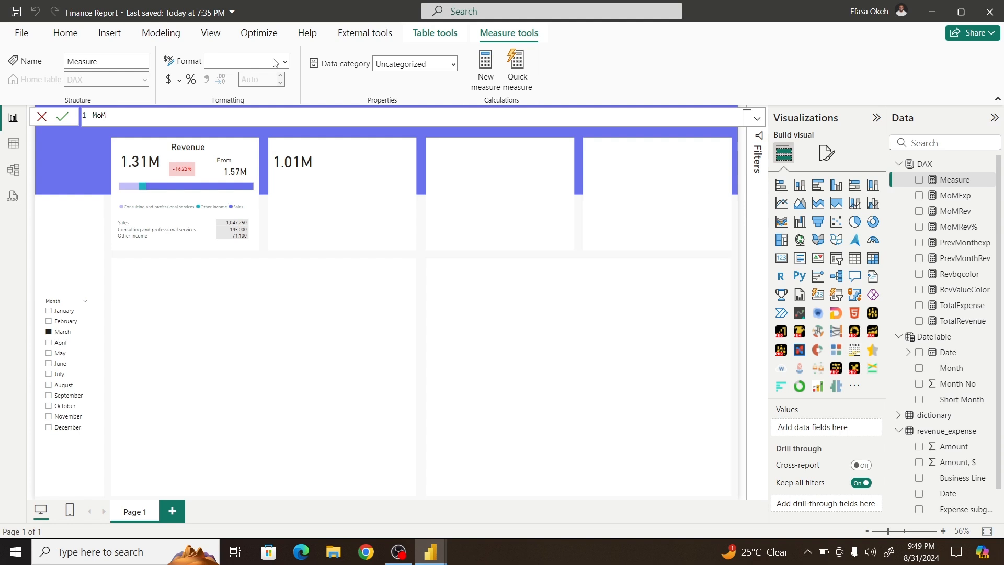
{"action": "type", "text": "Exp% = D"}
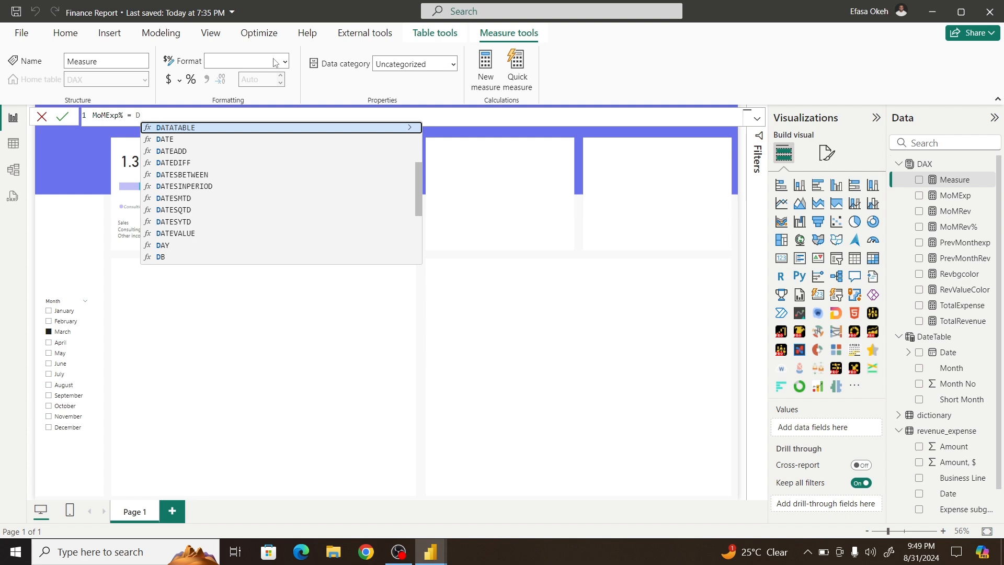
{"action": "type", "text": "ivi"}
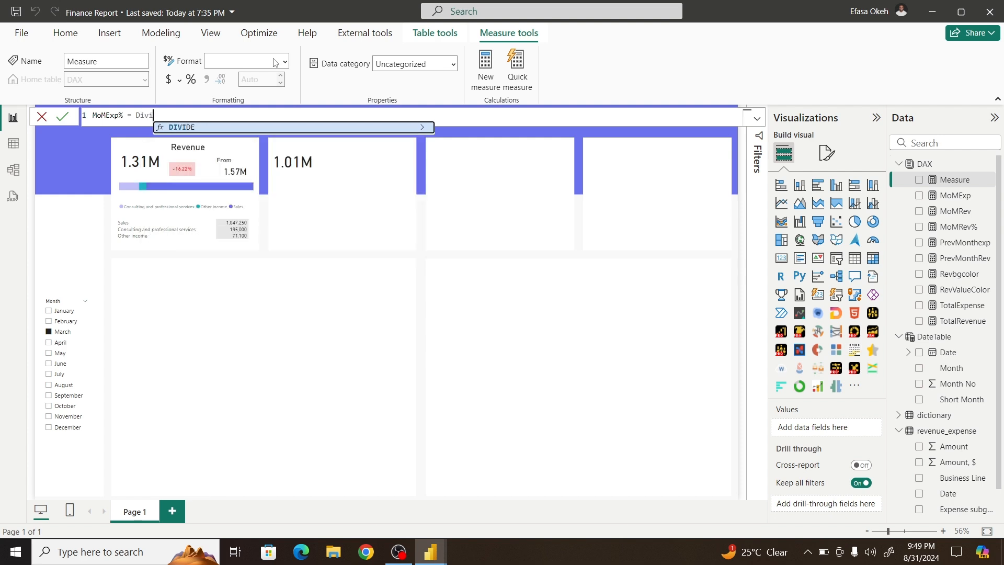
{"action": "key", "text": "Tab"}
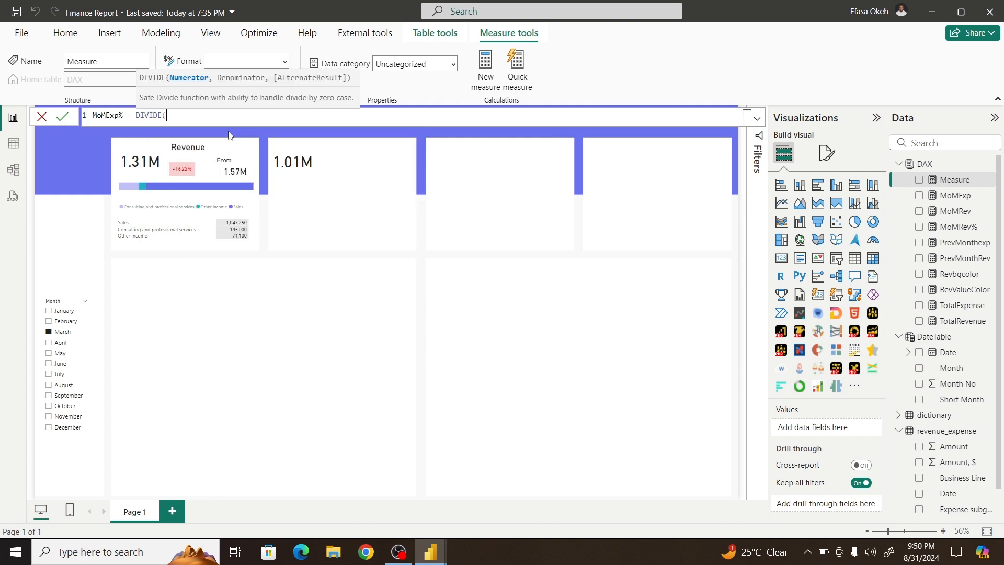
{"action": "type", "text": "Mom"}
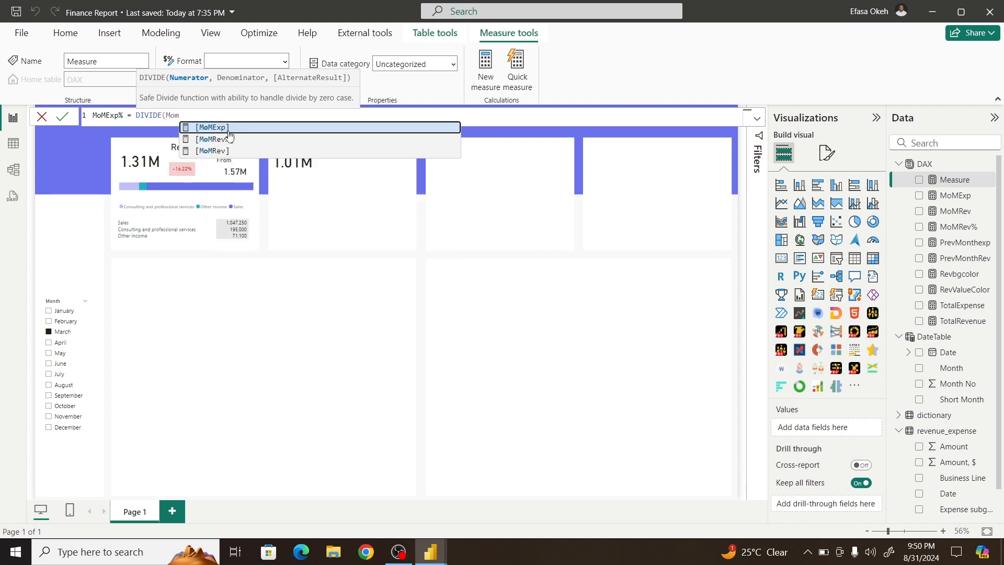
{"action": "key", "text": "Tab"}
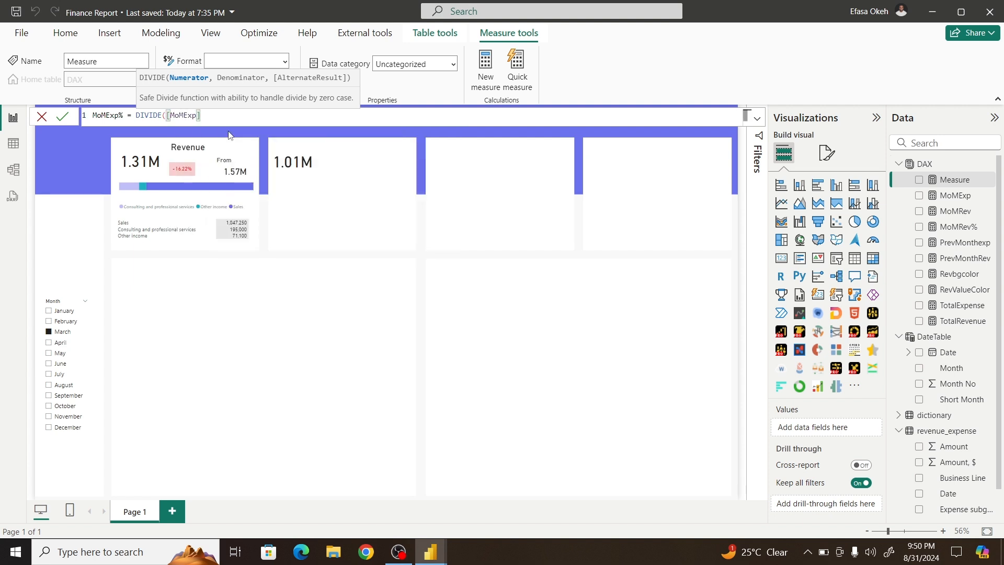
{"action": "type", "text": ",Prev"}
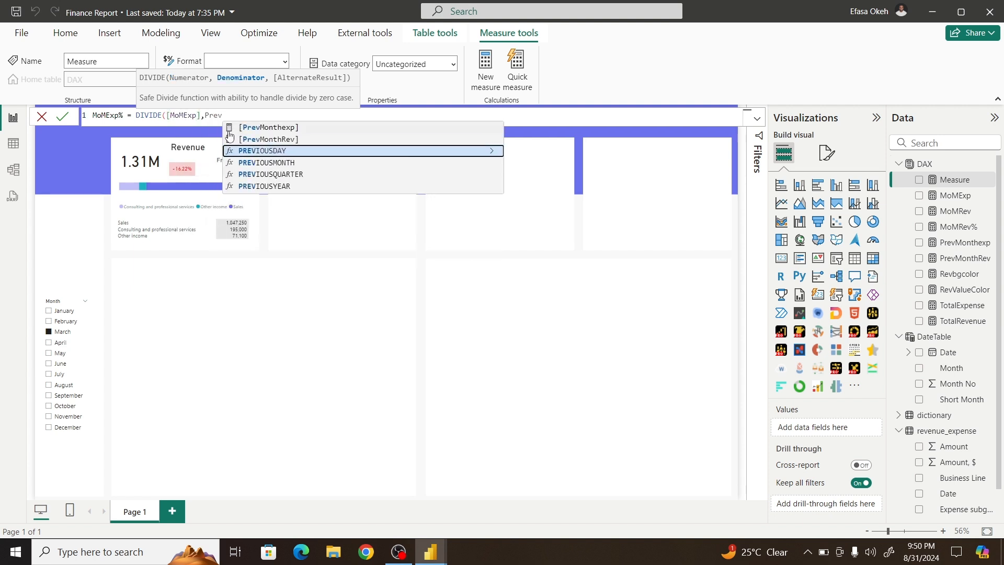
{"action": "left_click", "coordinate": [270, 129]}
{"action": "type", "text": ","}
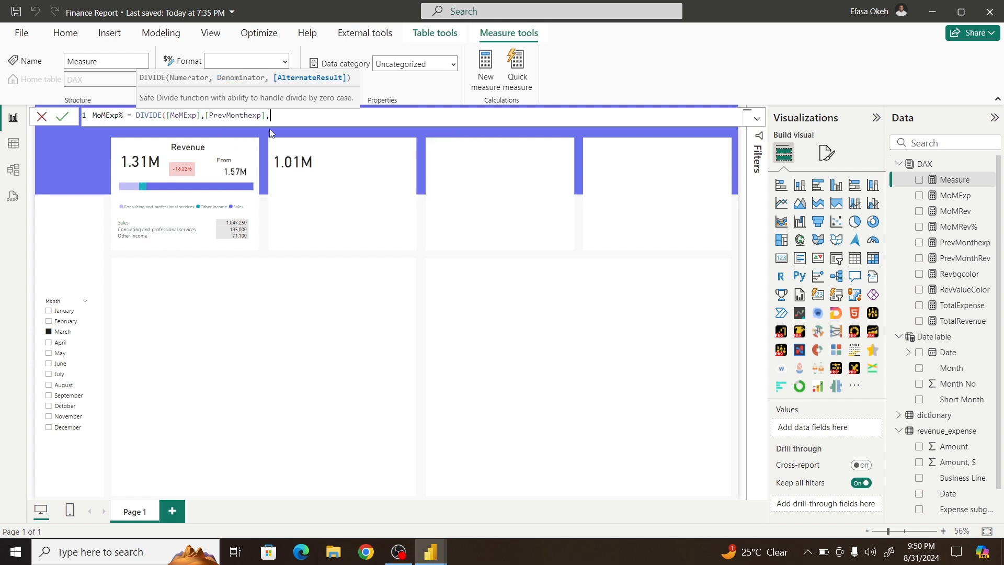
{"action": "type", "text": "0)"}
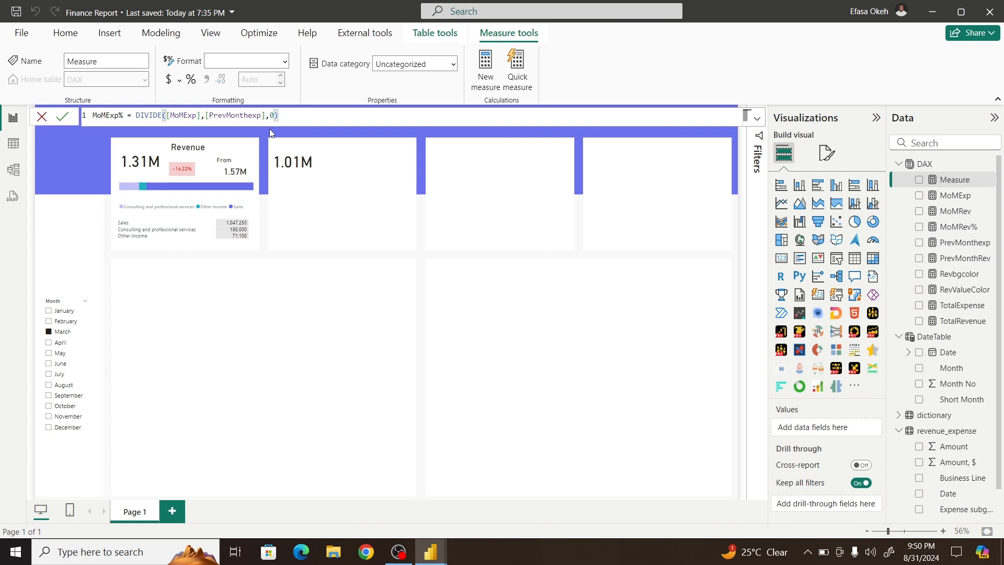
{"action": "key", "text": "Return"}
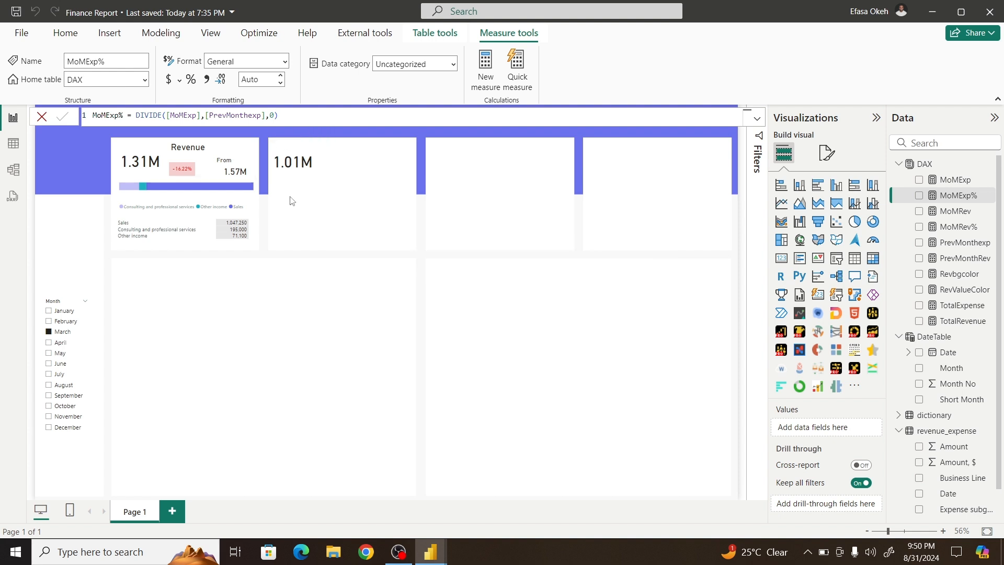
Step: Duplicate the previous month's revenue card into the upper right of the second panel and remove PrevMonthRev from the copy
{"action": "left_click", "coordinate": [239, 171]}
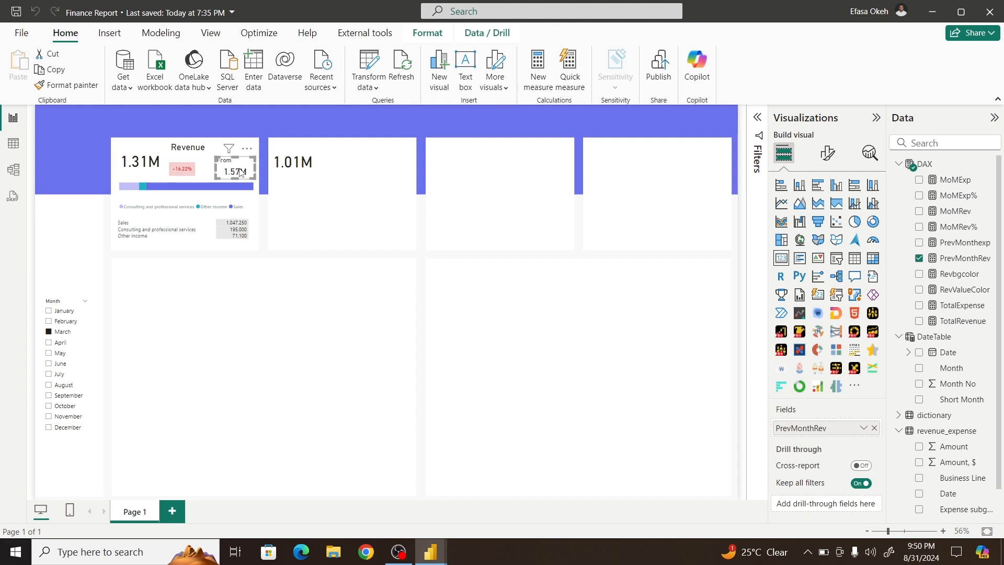
{"action": "key", "text": "ctrl+c"}
{"action": "key", "text": "ctrl+v"}
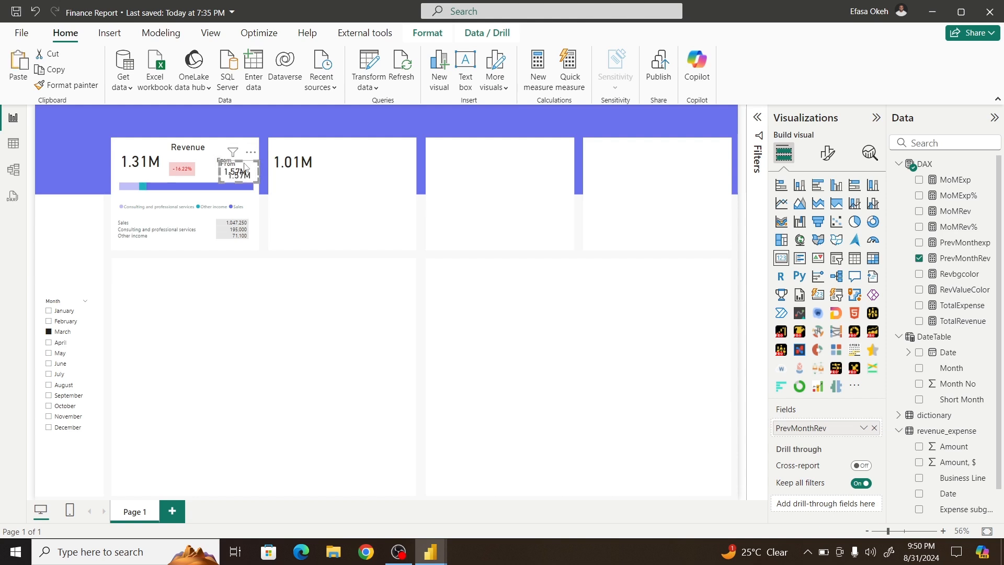
{"action": "left_click_drag", "start_coordinate": [251, 161], "coordinate": [409, 157]}
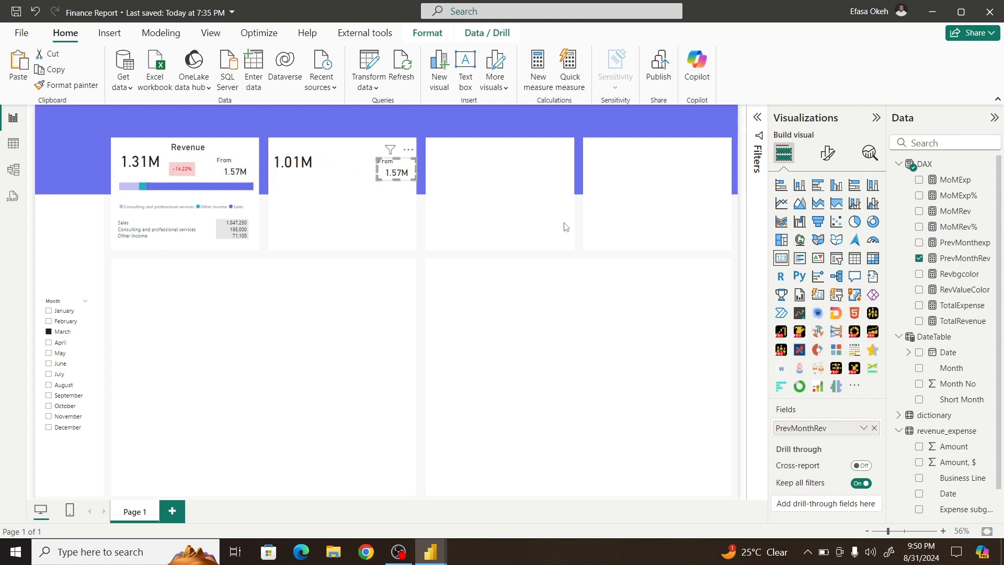
{"action": "left_click", "coordinate": [874, 428]}
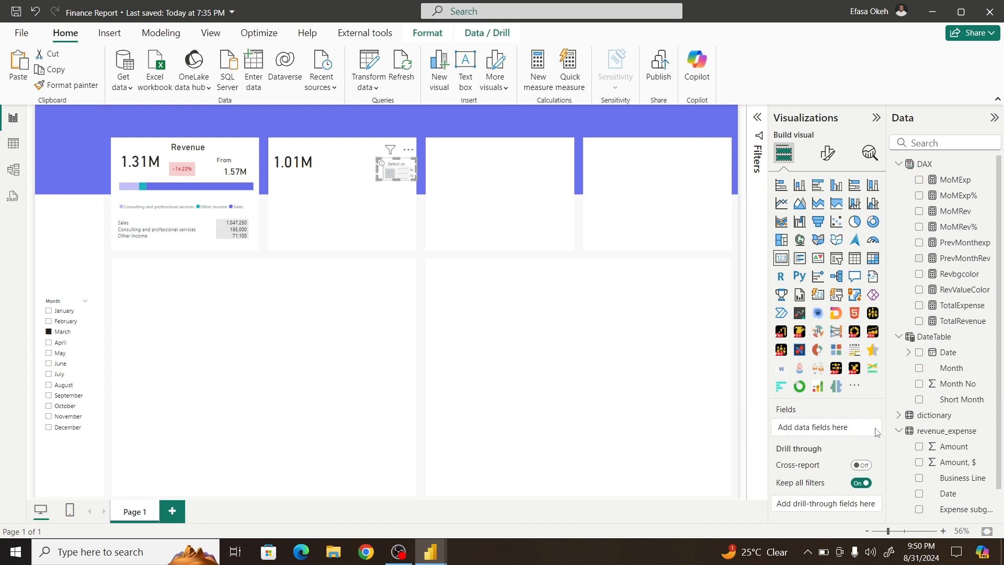
Step: Show the PrevMonthexp measure in the empty comparison card in the second panel
{"action": "left_click", "coordinate": [919, 242]}
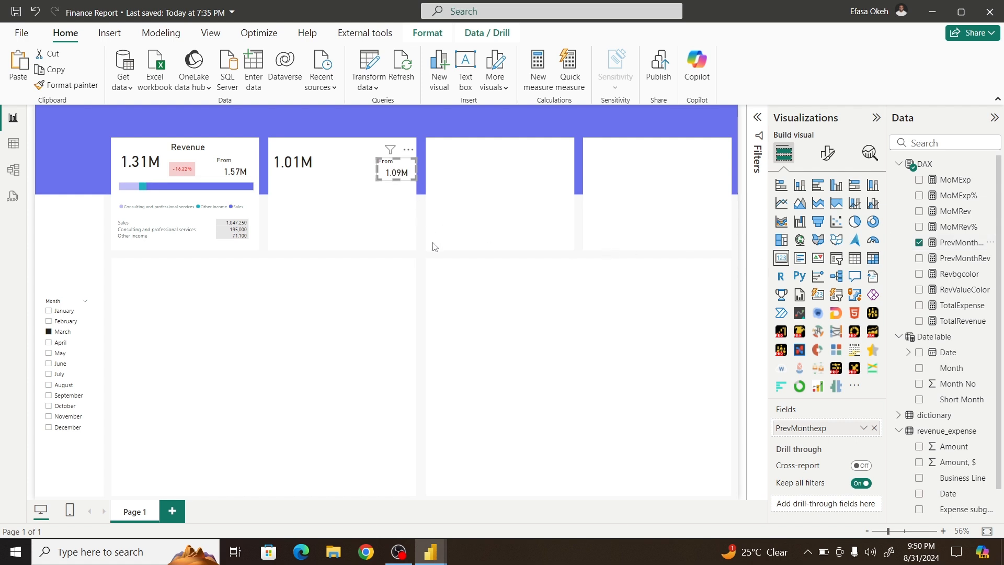
{"action": "left_click", "coordinate": [316, 299]}
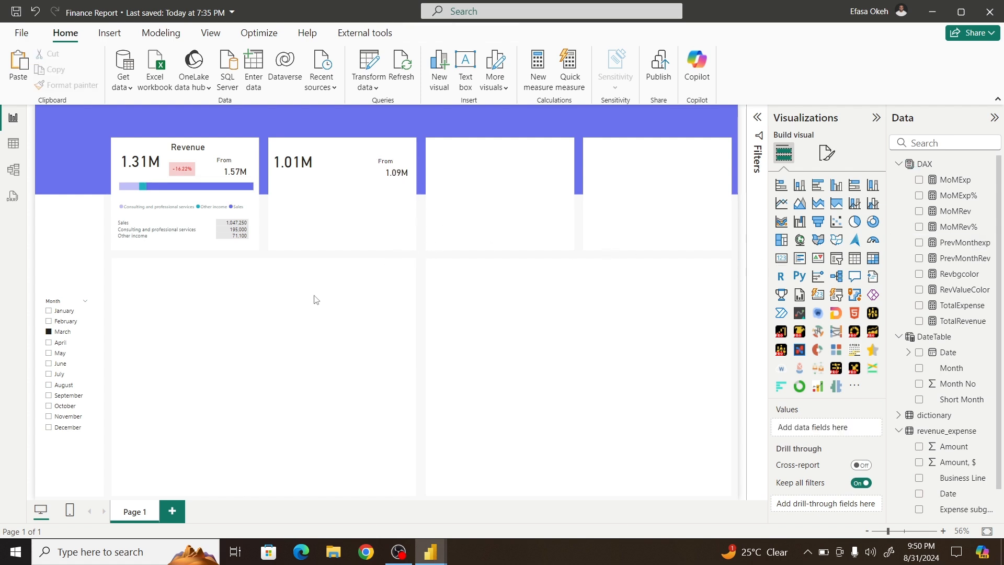
Step: Duplicate the revenue percentage-change card into the second panel and replace its MoMRev% field with MoMExp%
{"action": "left_click", "coordinate": [187, 168]}
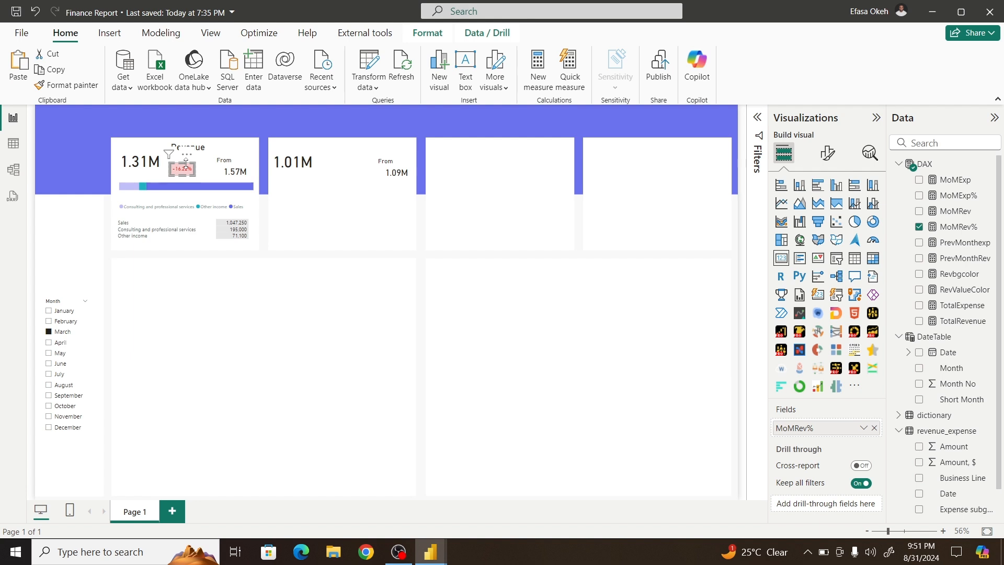
{"action": "left_click_drag", "start_coordinate": [186, 159], "coordinate": [345, 161]}
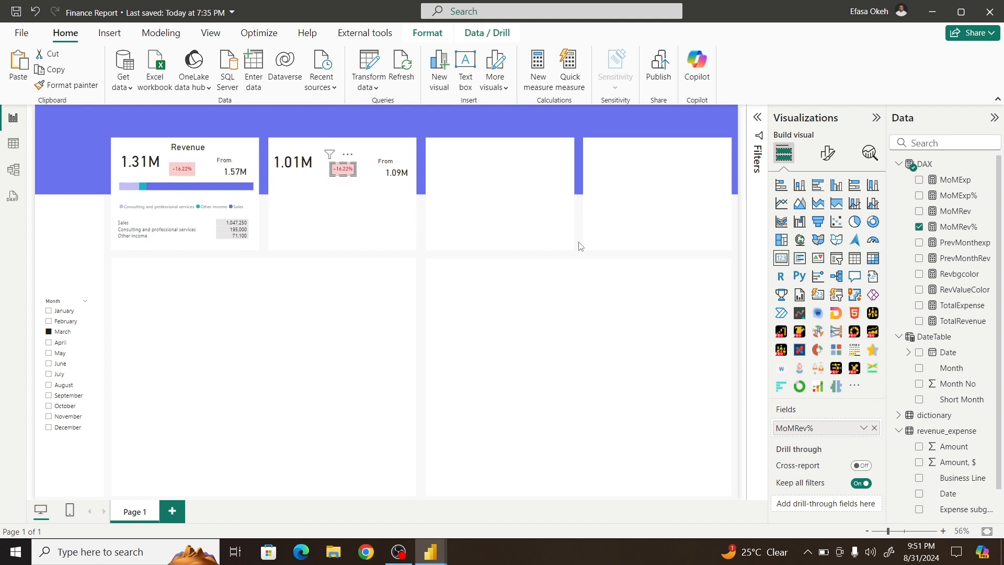
{"action": "left_click", "coordinate": [874, 428]}
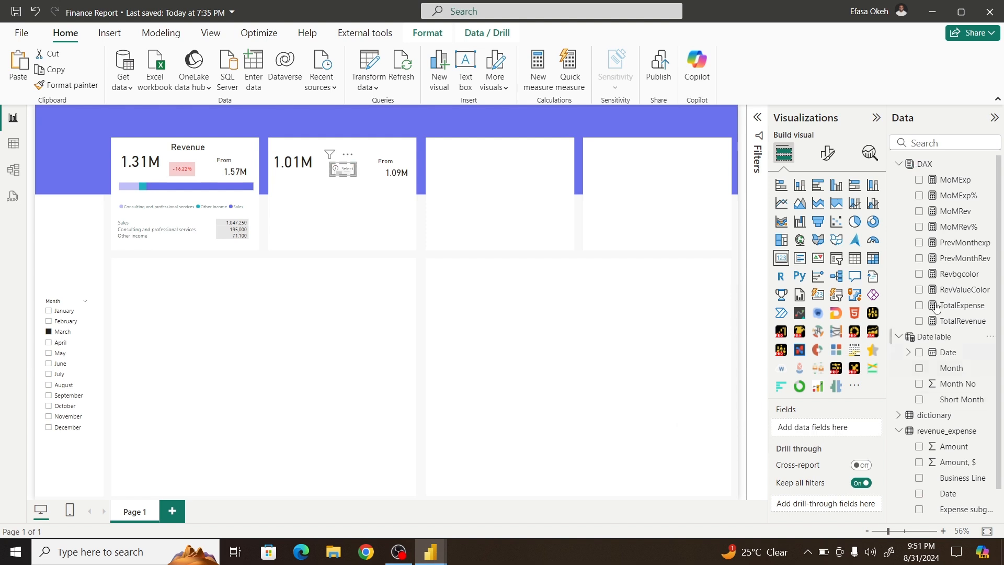
{"action": "left_click", "coordinate": [919, 196]}
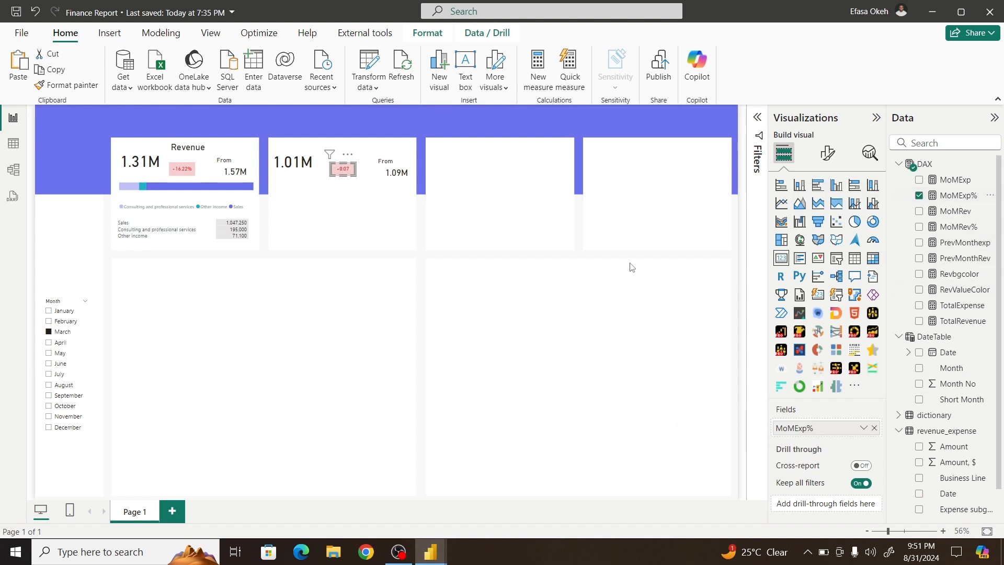
Step: Format the MoMExp% measure as Percentage
{"action": "left_click", "coordinate": [958, 196]}
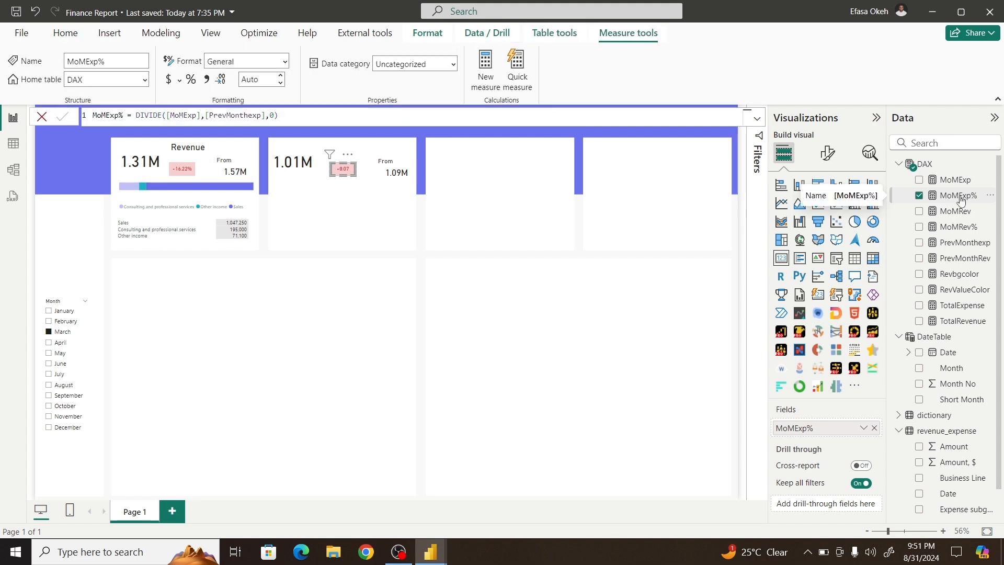
{"action": "left_click", "coordinate": [285, 62]}
{"action": "left_click", "coordinate": [242, 152]}
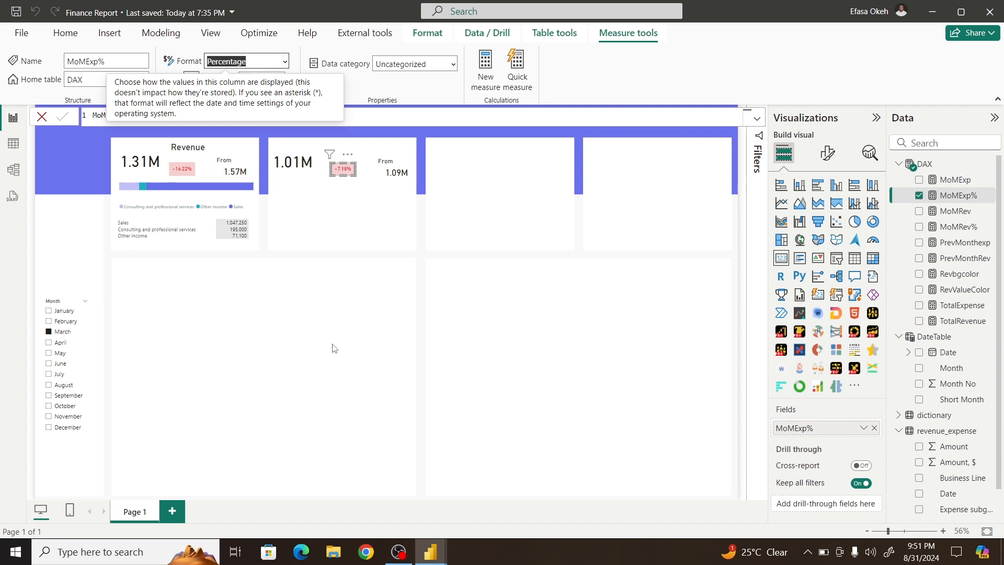
{"action": "left_click", "coordinate": [354, 247]}
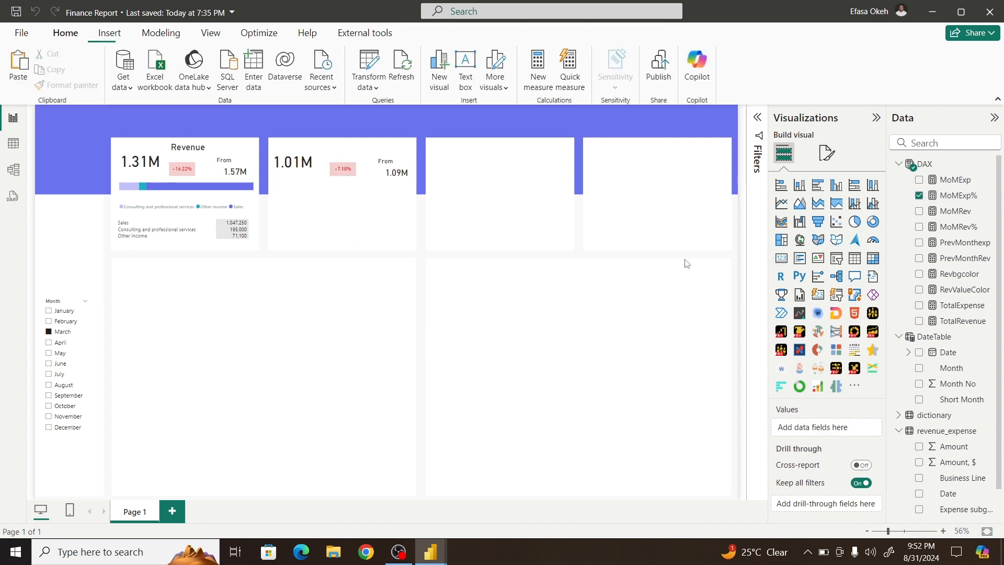
Step: Add a measure to the DAX table defined as ExpValueColor = IF([MoMExp]>0,"Red","Green")
{"action": "left_click", "coordinate": [941, 166]}
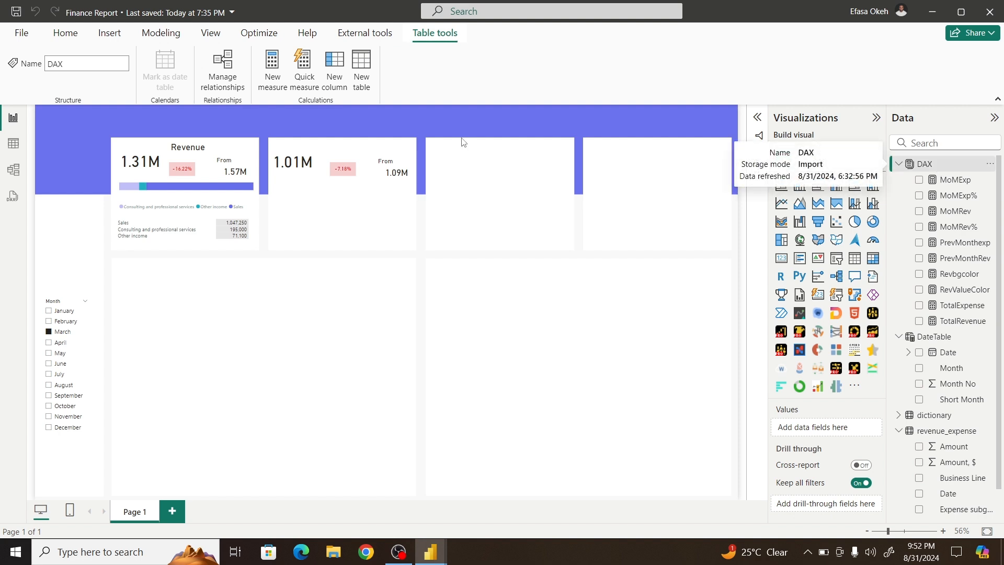
{"action": "left_click", "coordinate": [273, 63]}
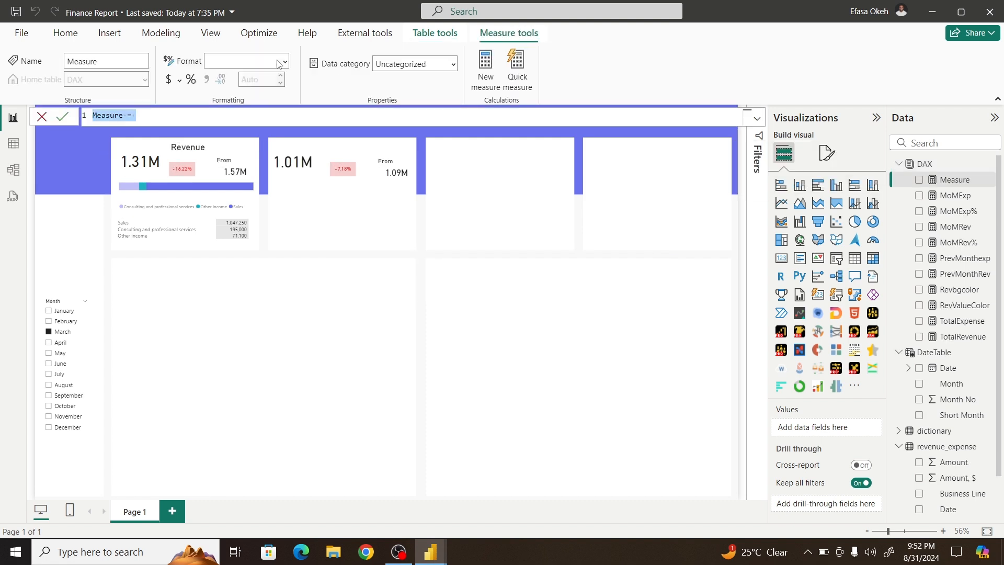
{"action": "type", "text": "Ex"}
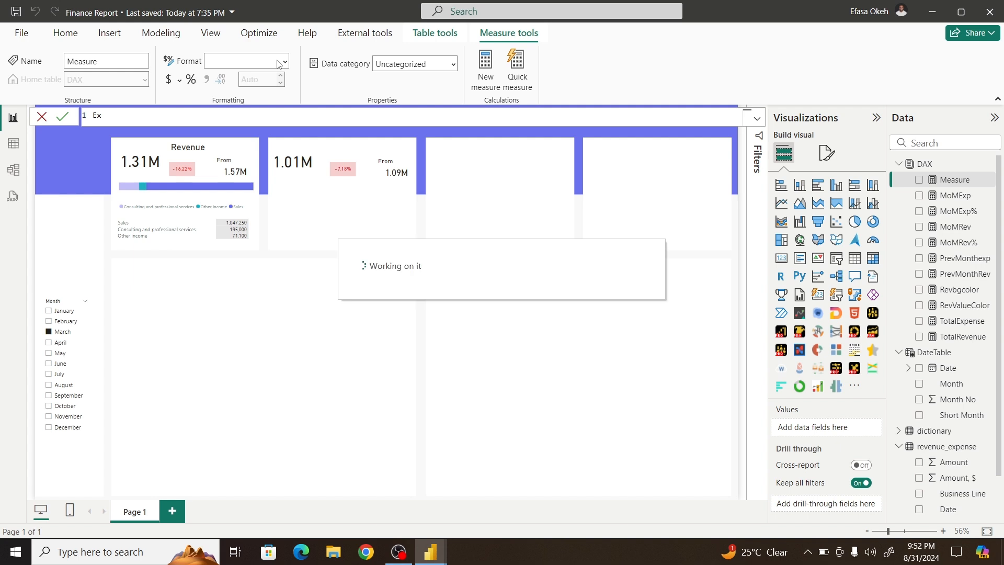
{"action": "type", "text": "pVa"}
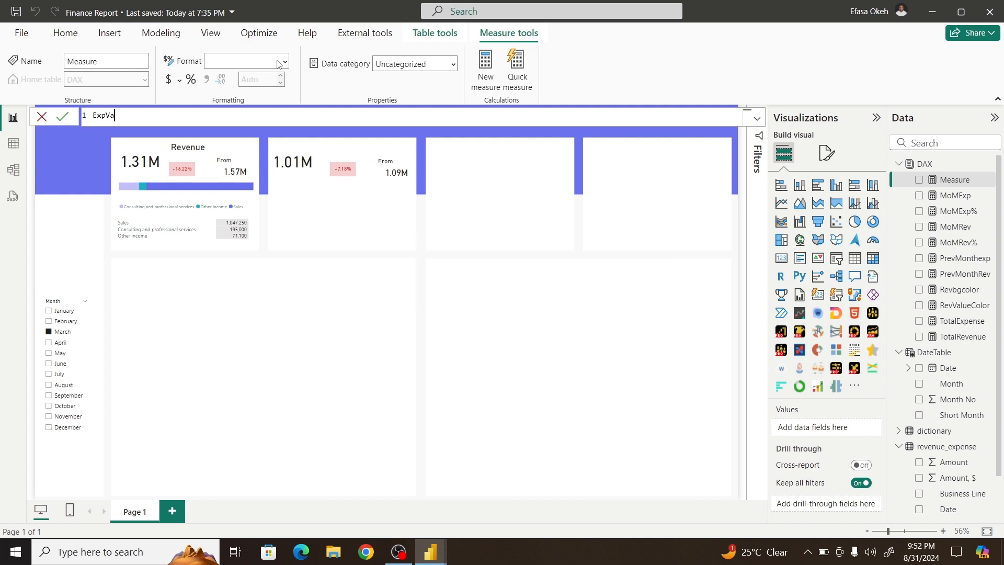
{"action": "type", "text": "lueColor = If"}
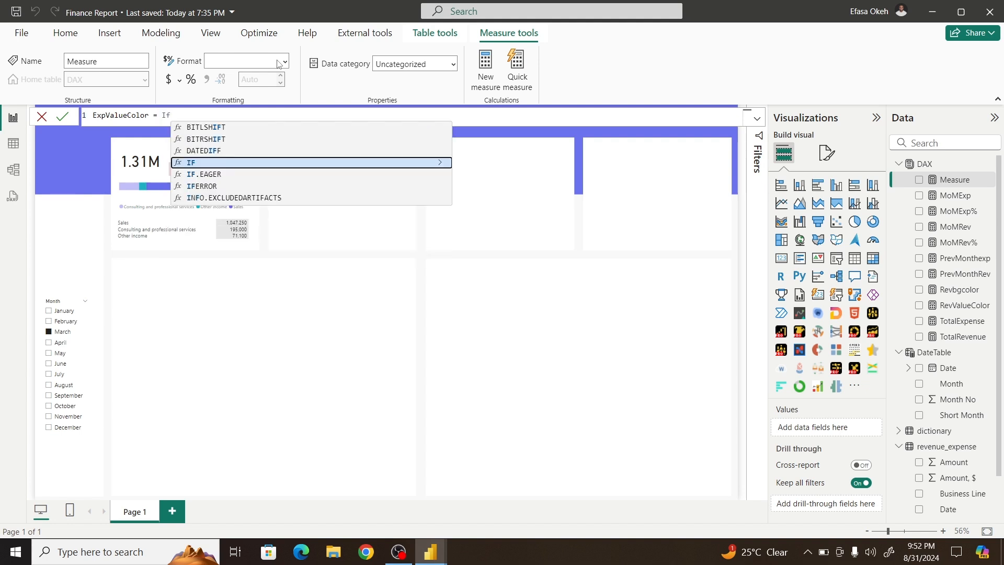
{"action": "left_click", "coordinate": [259, 166]}
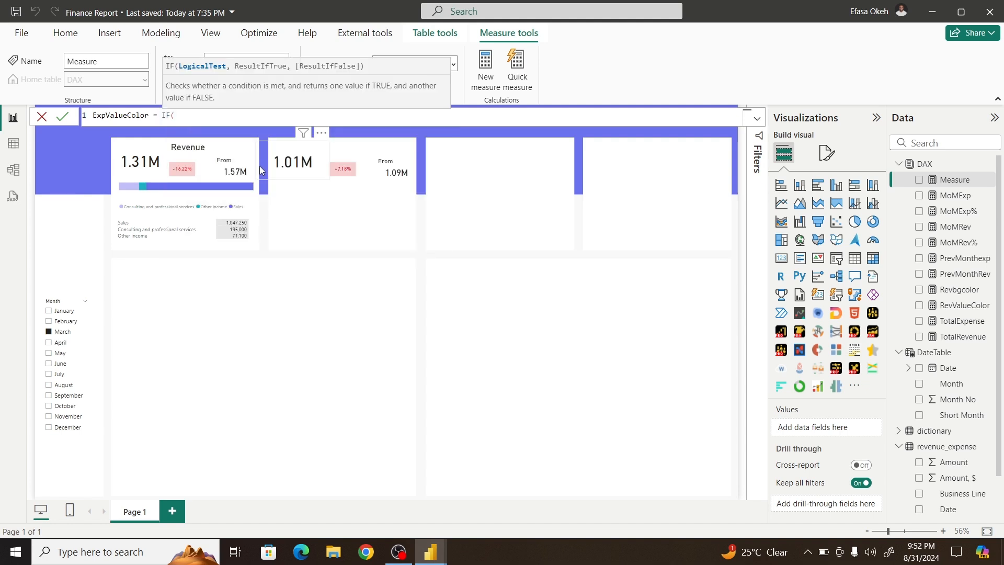
{"action": "type", "text": "Mom"}
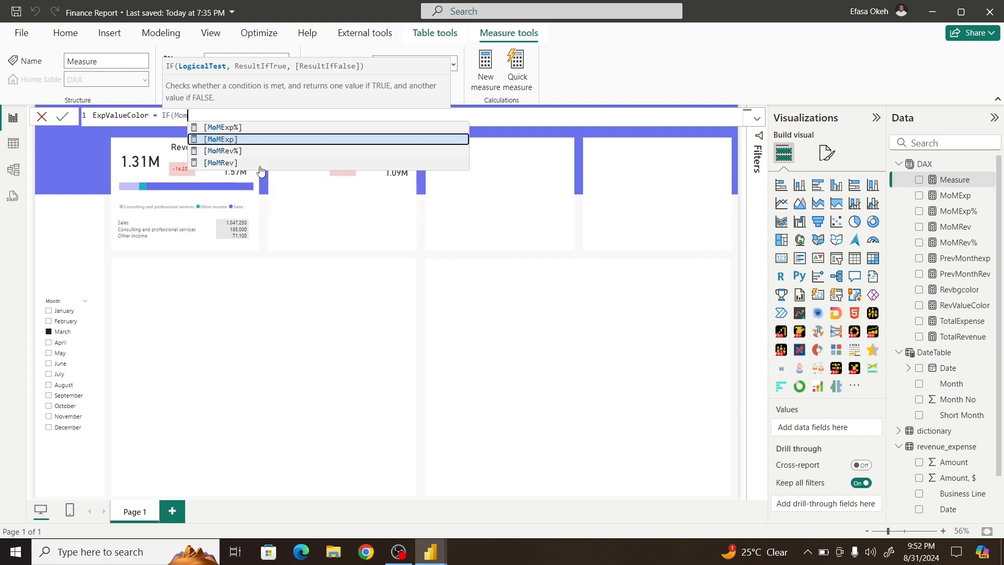
{"action": "left_click", "coordinate": [238, 141]}
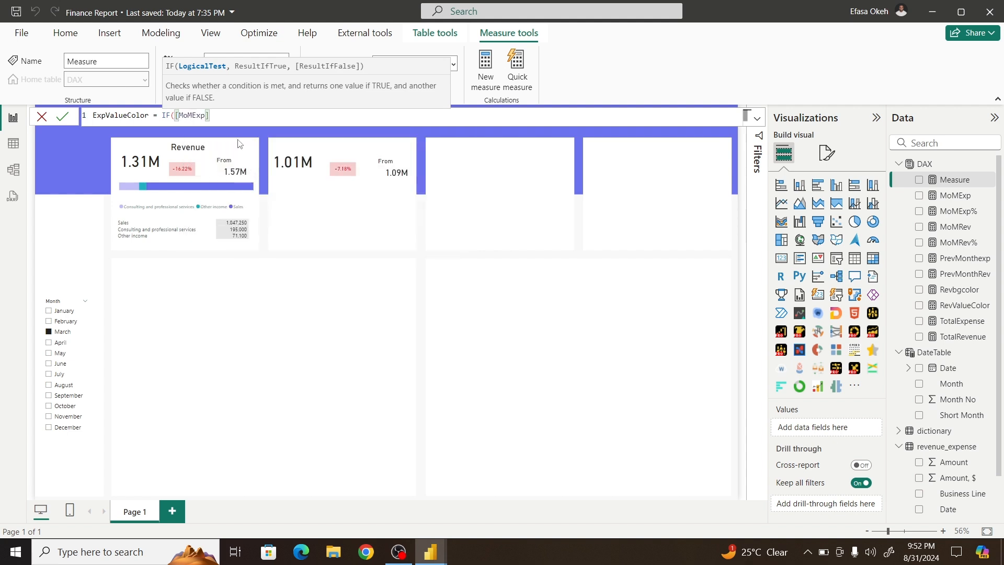
{"action": "type", "text": ">0,"}
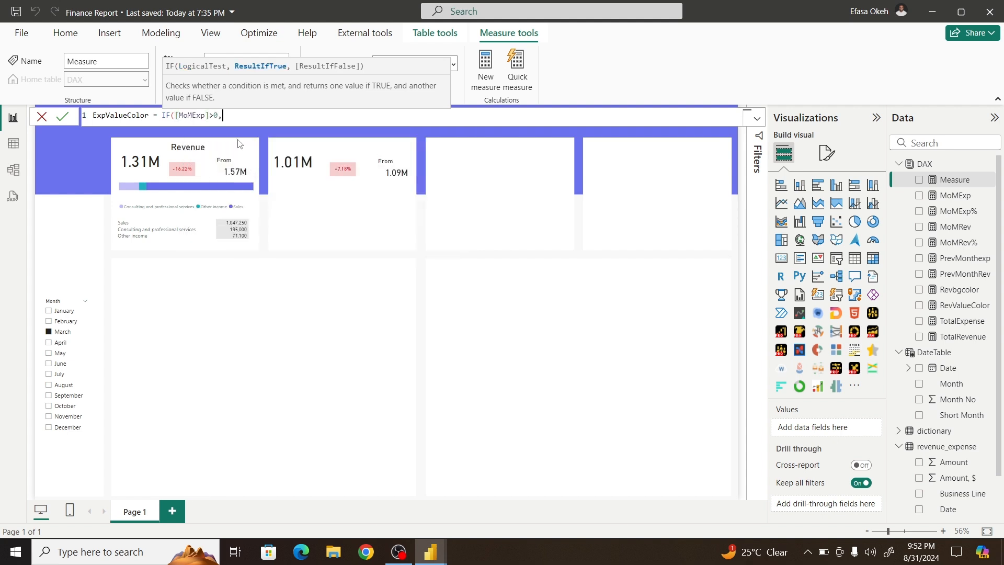
{"action": "type", "text": "\""}
{"action": "type", "text": "Red\","}
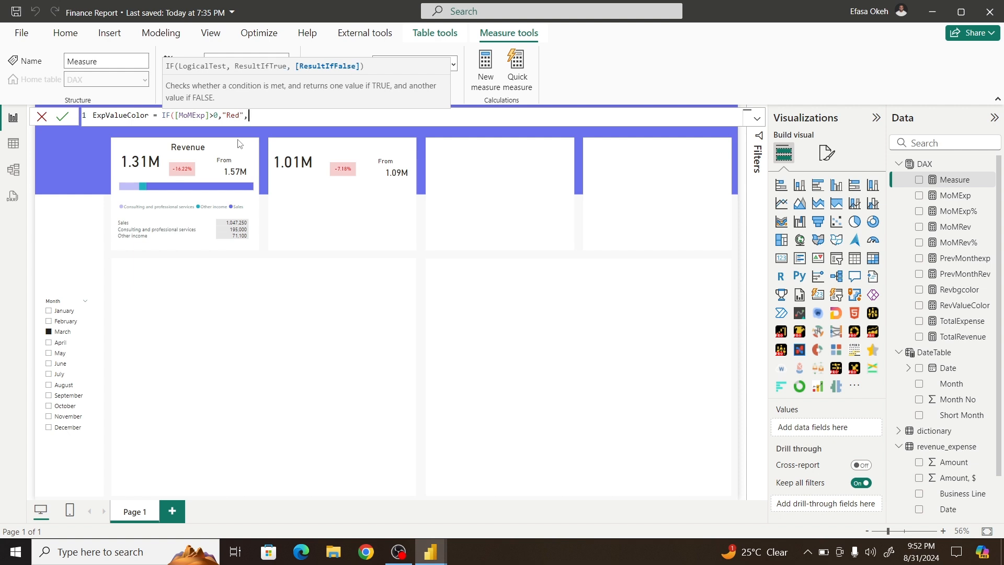
{"action": "type", "text": "\"Green\")"}
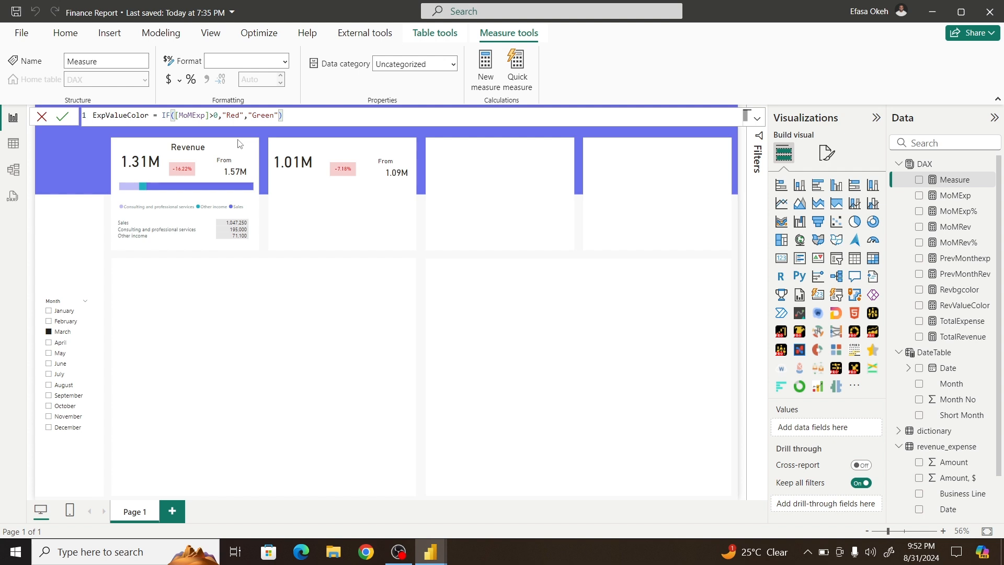
{"action": "key", "text": "Return"}
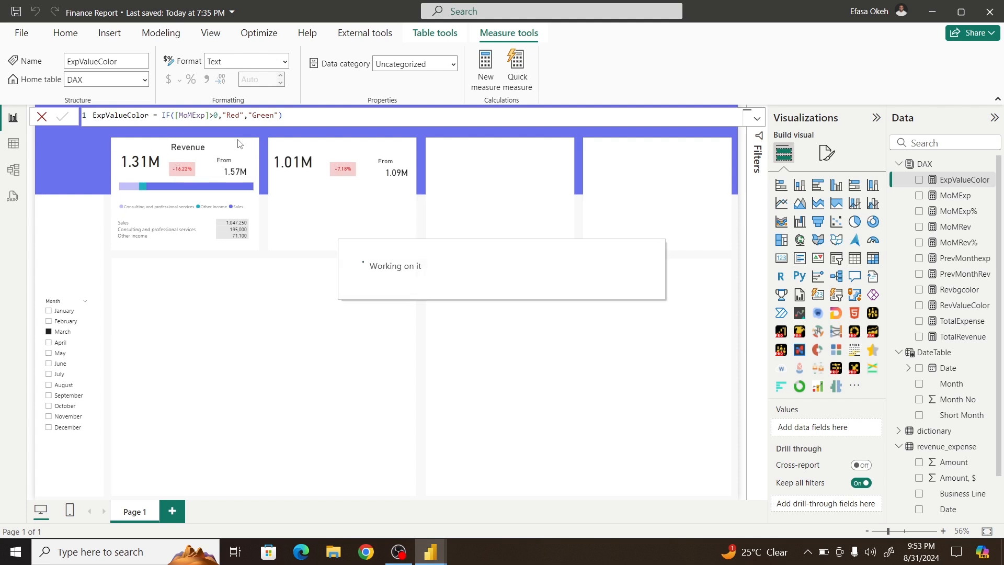
Step: Base the callout value color of the MoMExp% card on the ExpValueColor field
{"action": "left_click", "coordinate": [350, 179]}
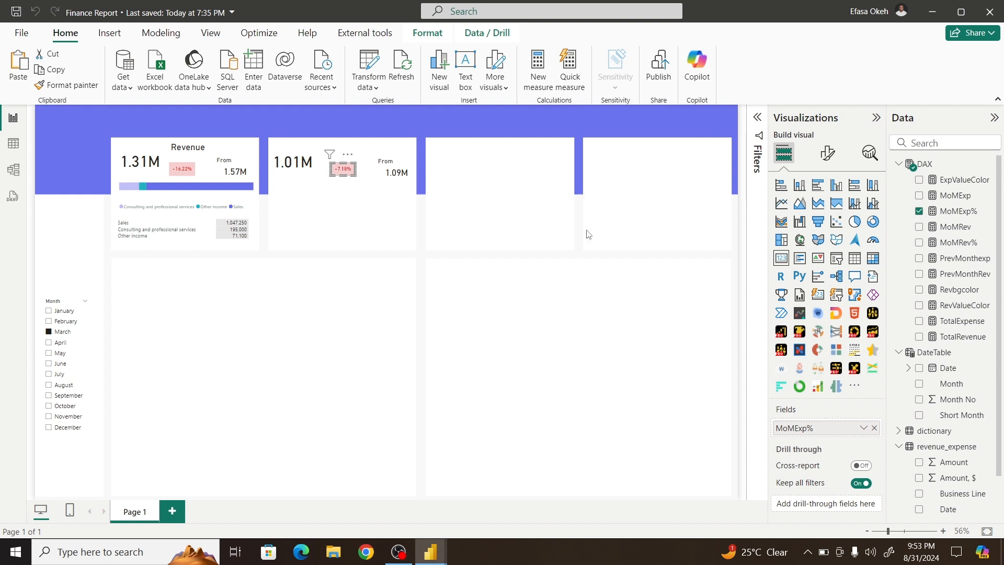
{"action": "left_click", "coordinate": [828, 154]}
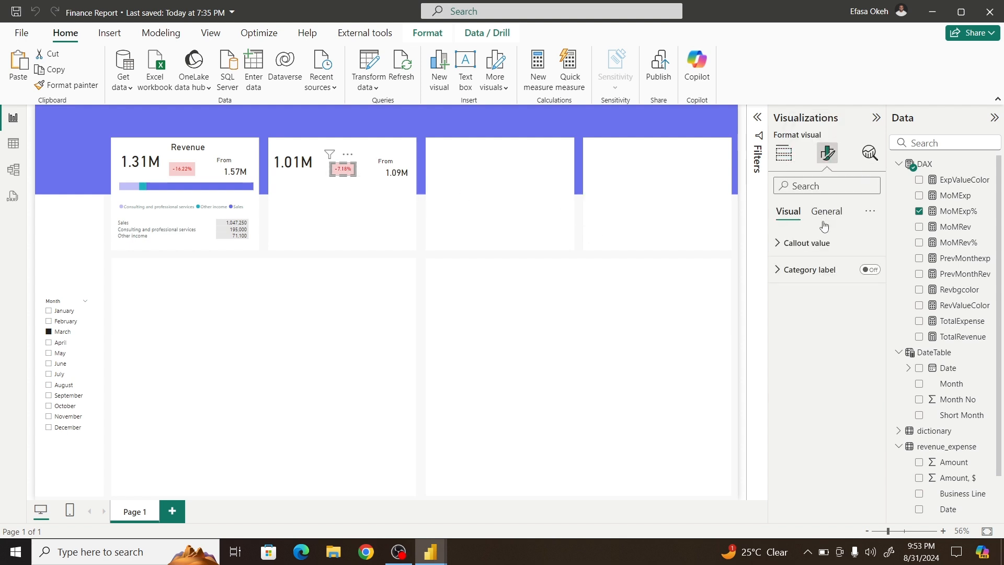
{"action": "left_click", "coordinate": [808, 245]}
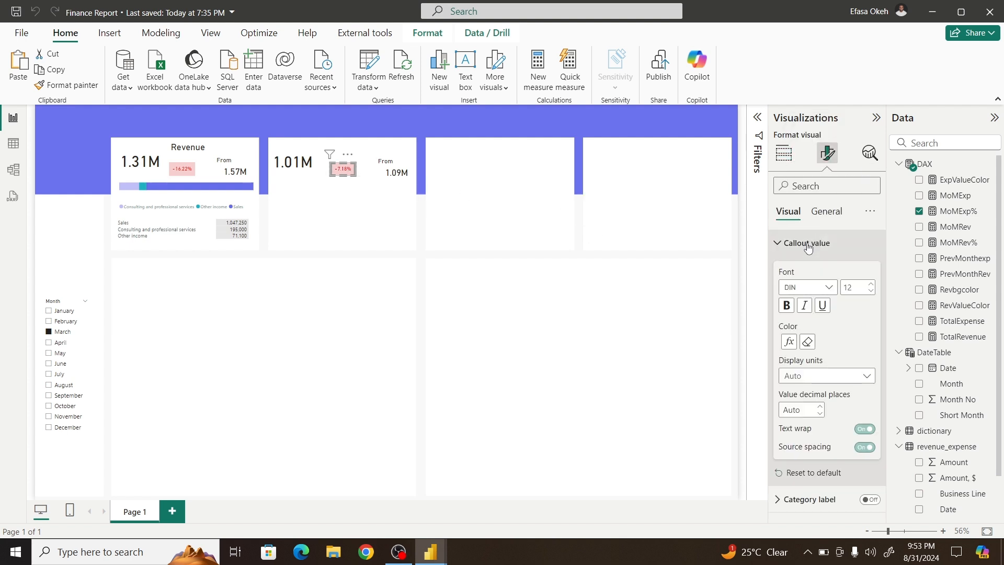
{"action": "left_click", "coordinate": [789, 342]}
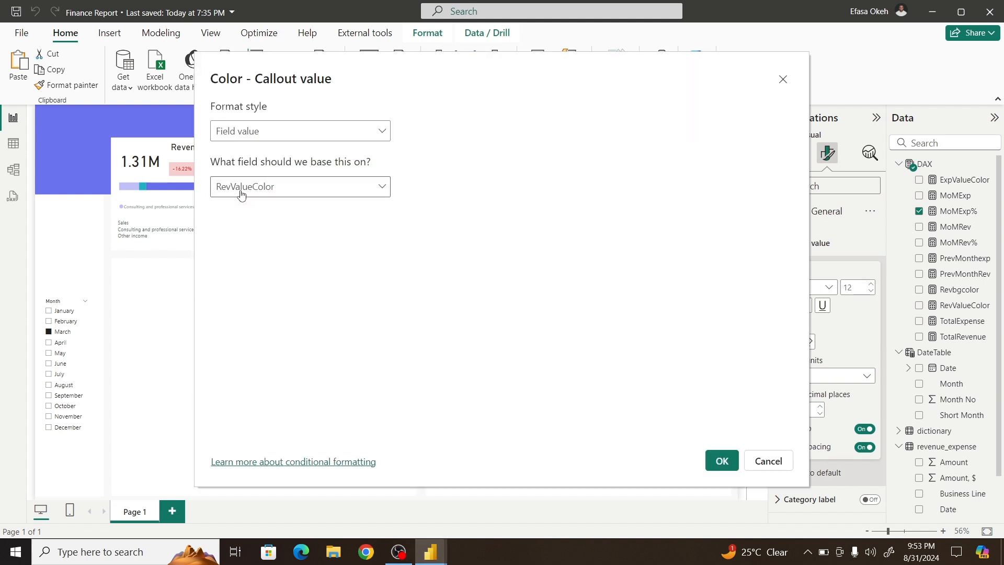
{"action": "left_click", "coordinate": [241, 195]}
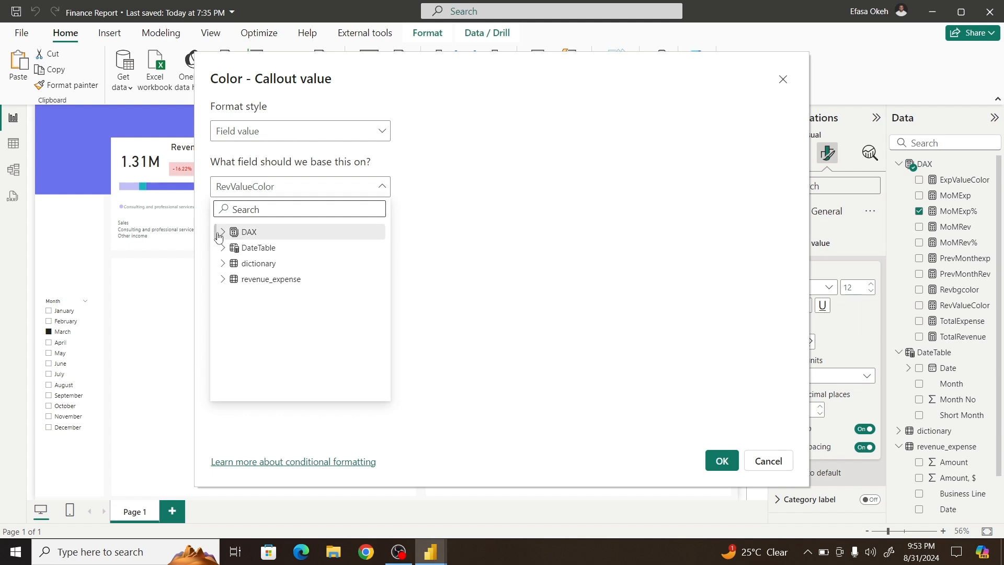
{"action": "left_click", "coordinate": [222, 232]}
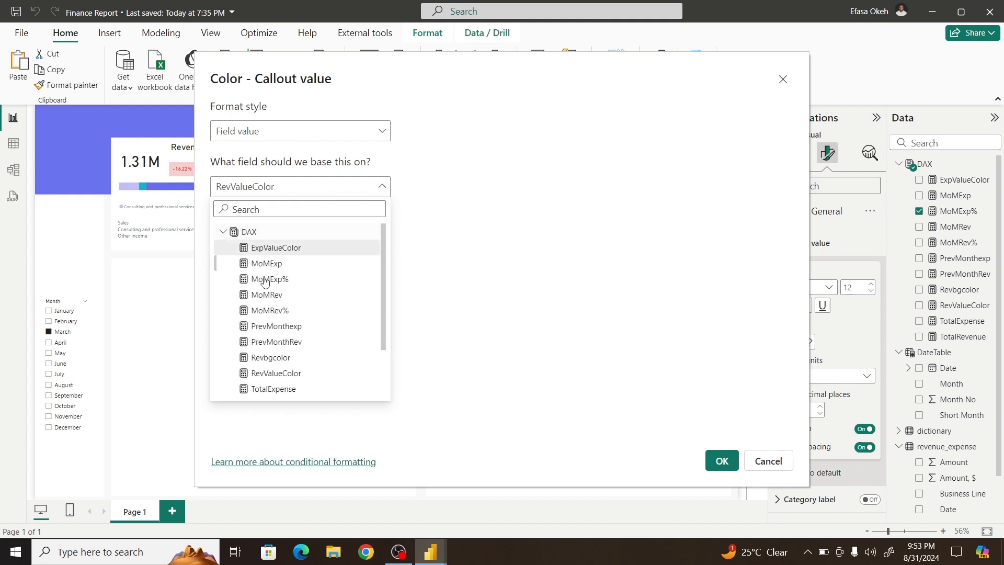
{"action": "left_click", "coordinate": [282, 248]}
{"action": "left_click", "coordinate": [722, 461]}
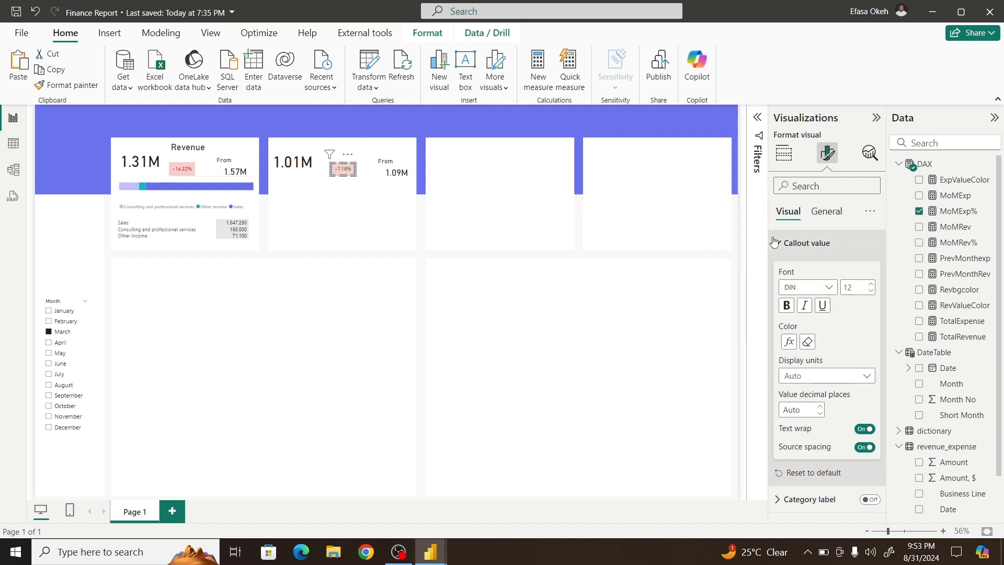
{"action": "left_click", "coordinate": [800, 243]}
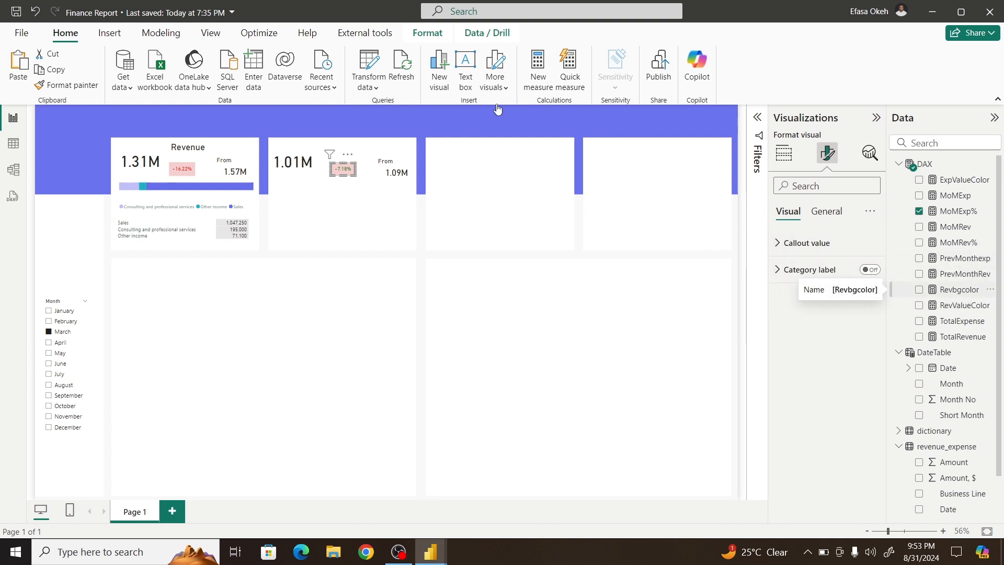
Step: Copy the full Revbgcolor definition into a new measure in the DAX table
{"action": "left_click", "coordinate": [965, 295]}
{"action": "left_click_drag", "start_coordinate": [313, 119], "coordinate": [73, 124]}
{"action": "key", "text": "ctrl+c"}
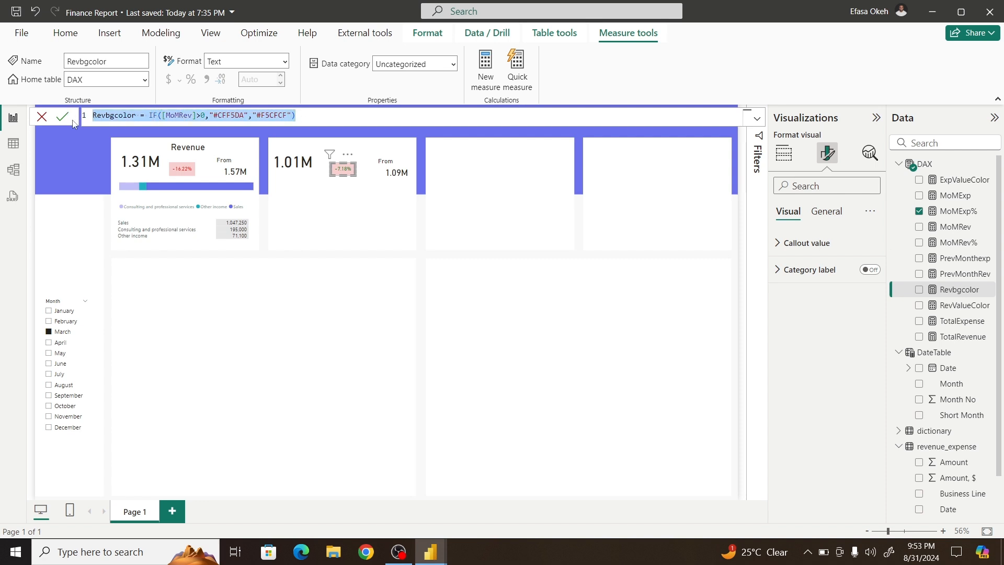
{"action": "left_click", "coordinate": [714, 257]}
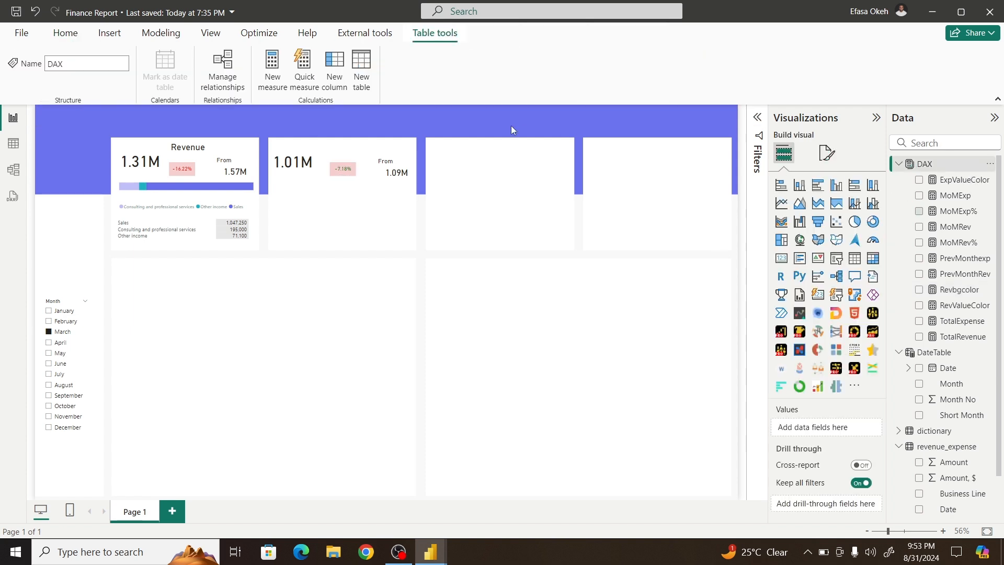
{"action": "left_click", "coordinate": [271, 61]}
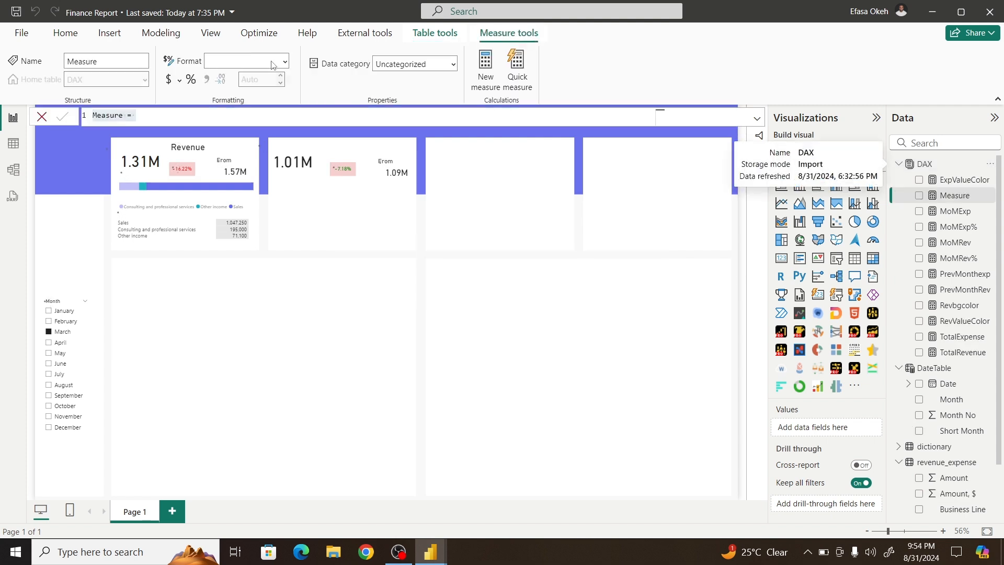
{"action": "key", "text": "ctrl+v"}
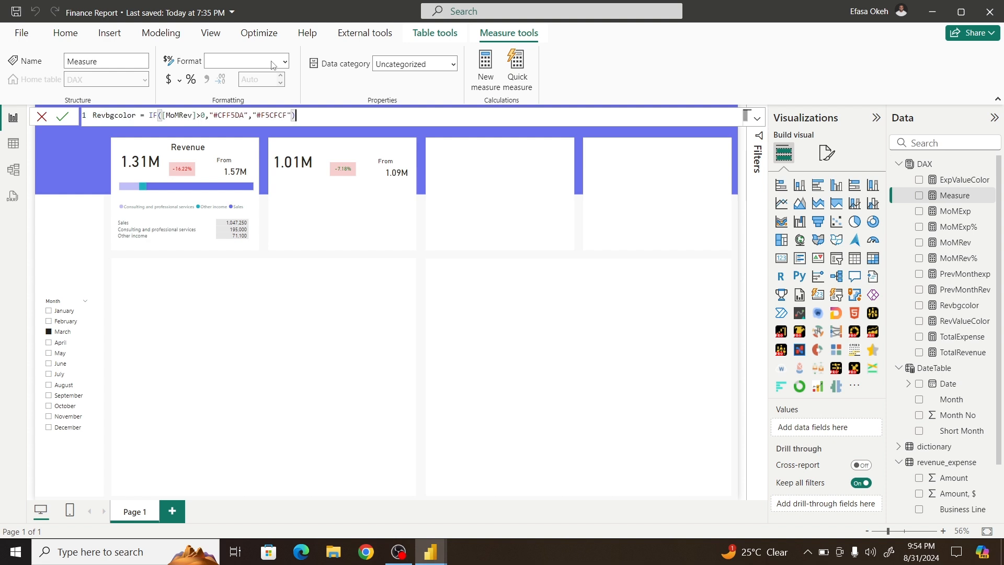
Step: Rename the copied measure definition from Revbgcolor to Expbgcolor
{"action": "double_click", "coordinate": [106, 115]}
{"action": "key", "text": "Home"}
{"action": "key", "text": "Delete"}
{"action": "key", "text": "Delete"}
{"action": "key", "text": "Delete"}
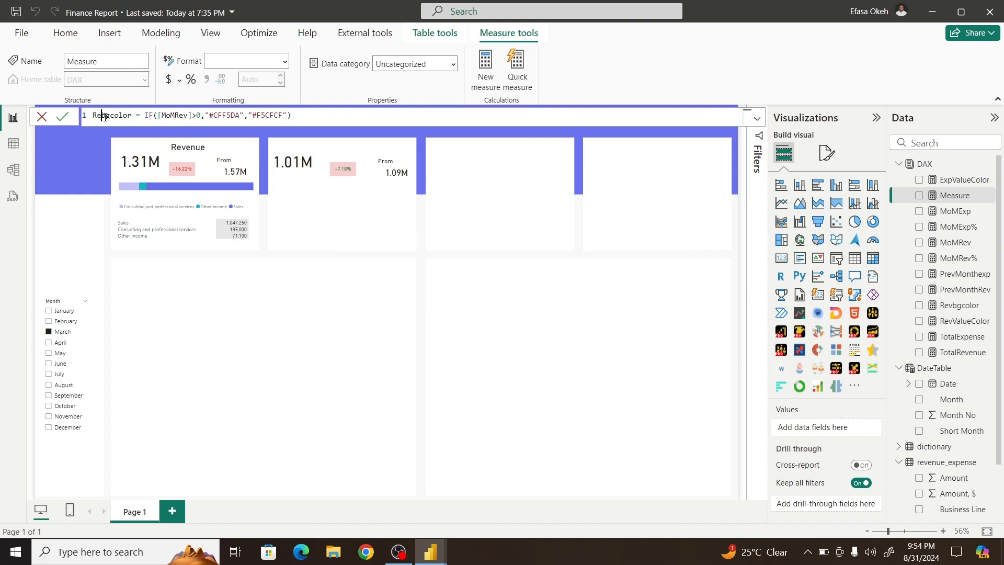
{"action": "type", "text": "Exp"}
Step: Make the Expbgcolor condition test [MoMExp] instead of [MoMRev]
{"action": "left_click", "coordinate": [197, 116]}
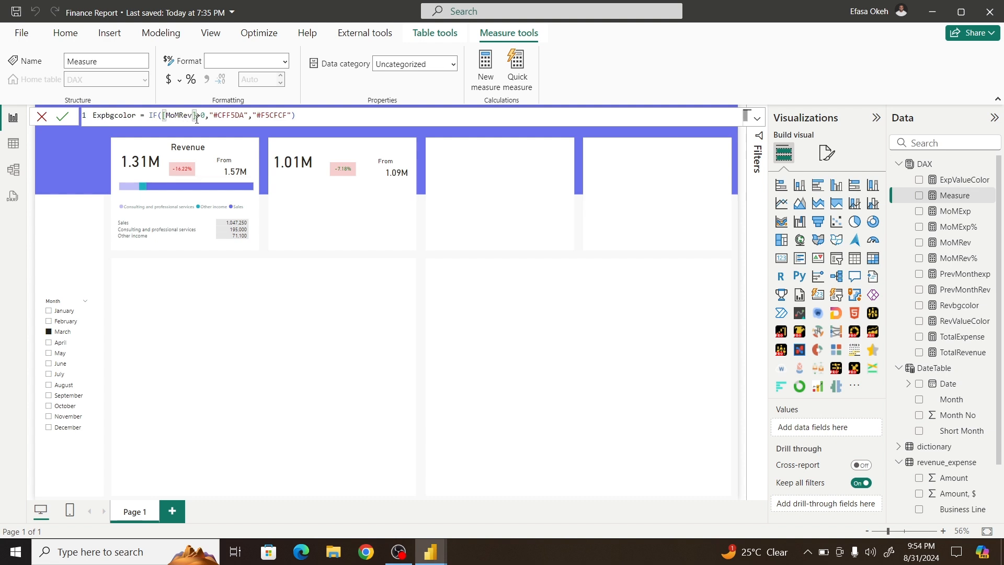
{"action": "key", "text": "BackSpace"}
{"action": "key", "text": "BackSpace"}
{"action": "key", "text": "BackSpace"}
{"action": "key", "text": "BackSpace"}
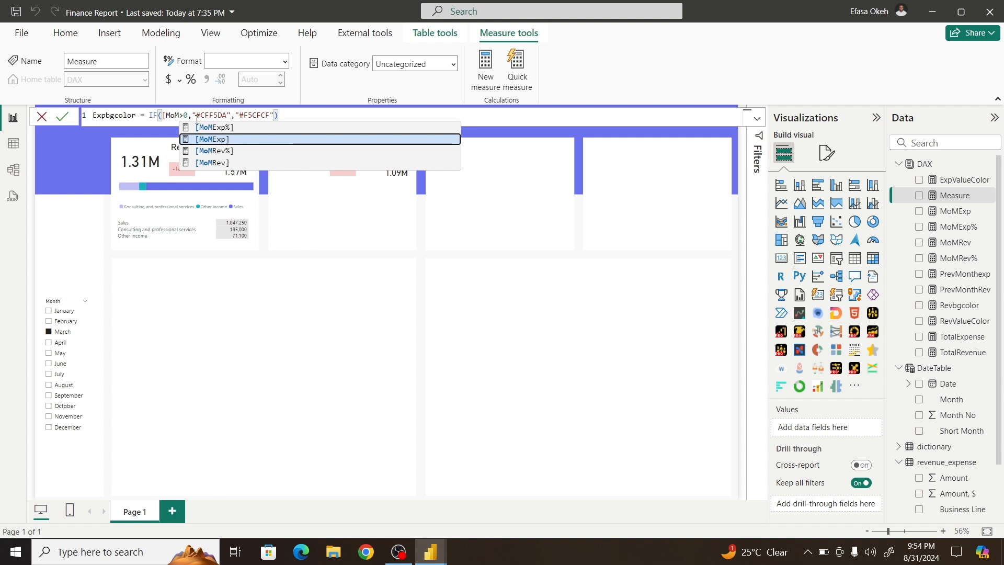
{"action": "left_click", "coordinate": [220, 139]}
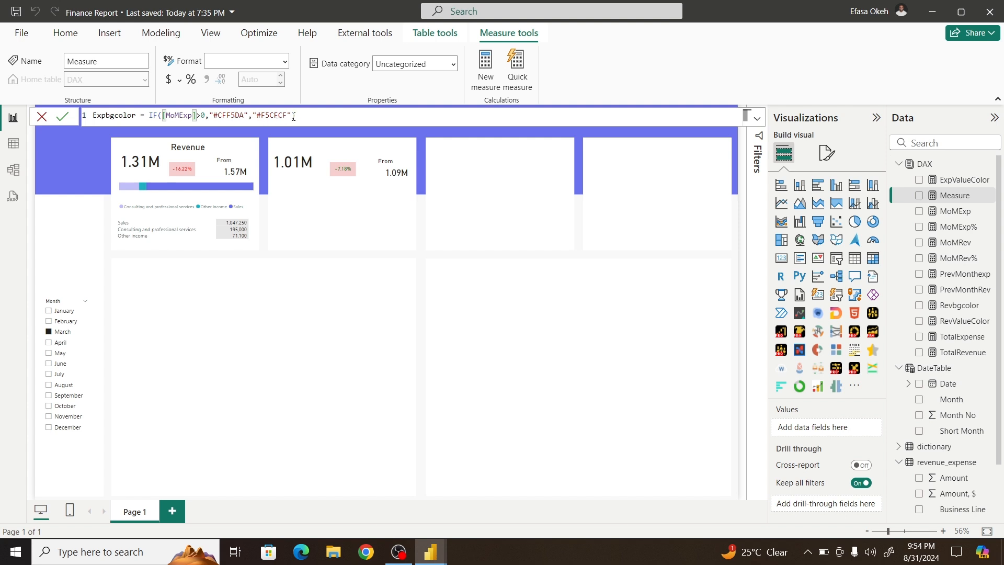
Step: Swap the two result colors so the measure reads Expbgcolor = IF([MoMExp]>0,"#F5CFCF","#CFF5DA"), and commit it
{"action": "left_click_drag", "start_coordinate": [293, 116], "coordinate": [252, 116]}
{"action": "key", "text": "ctrl+c"}
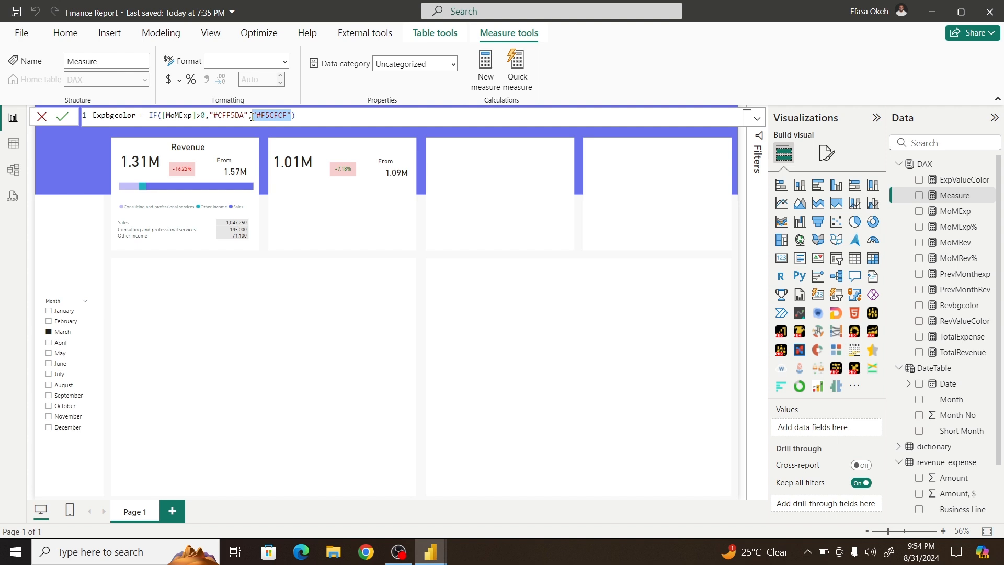
{"action": "key", "text": "BackSpace"}
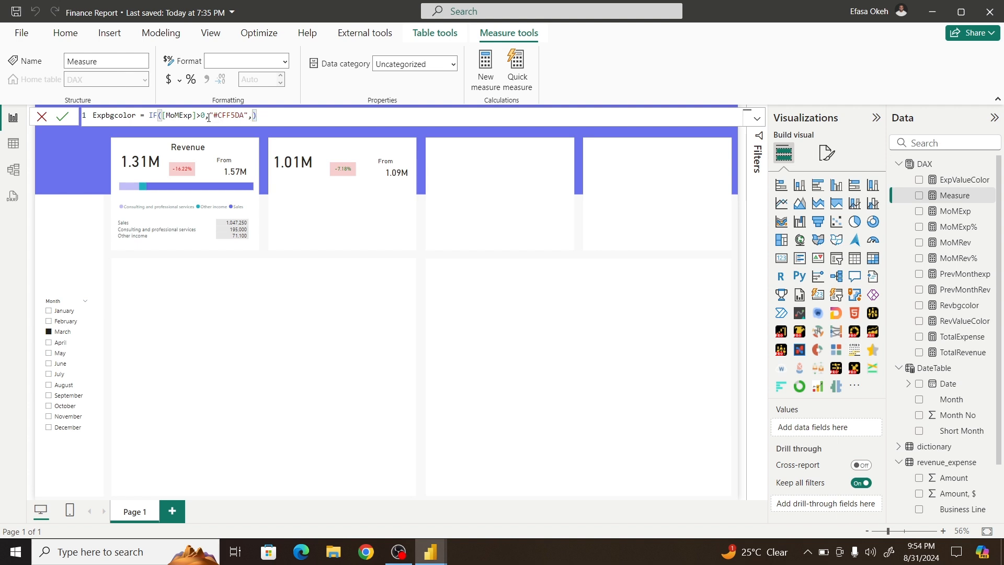
{"action": "key", "text": "ctrl+v"}
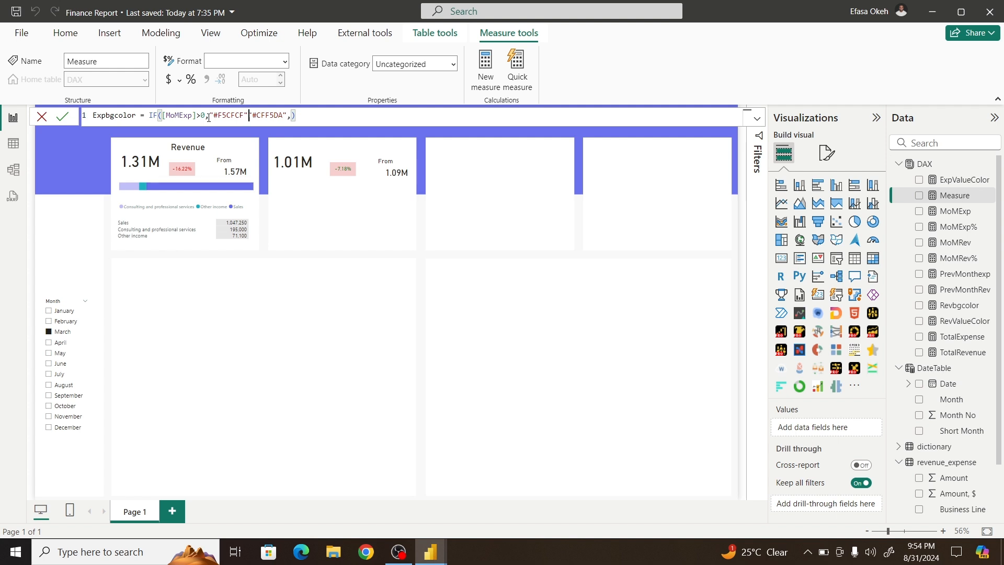
{"action": "type", "text": ","}
{"action": "key", "text": "Right"}
{"action": "key", "text": "Right"}
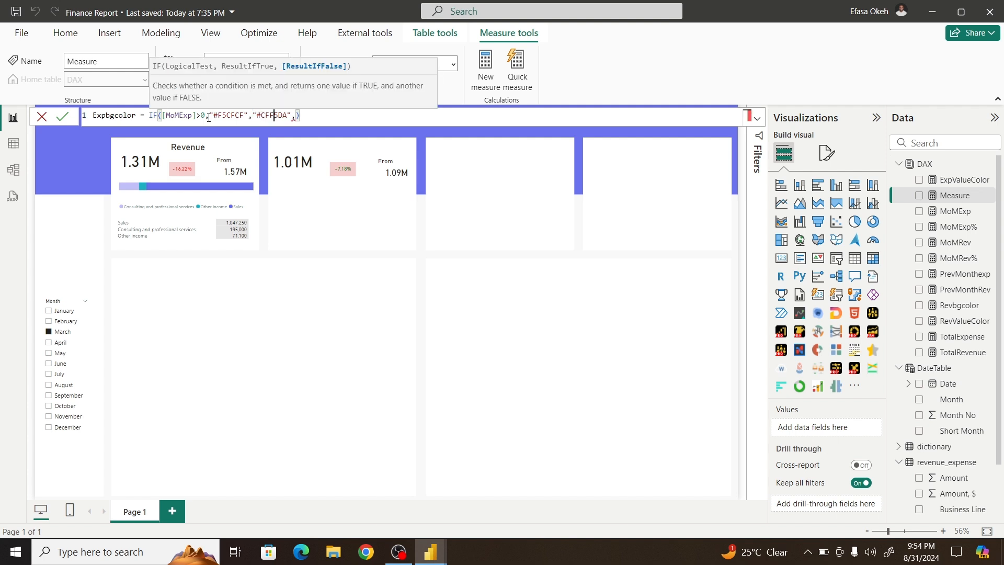
{"action": "key", "text": "Right"}
{"action": "key", "text": "Right"}
{"action": "key", "text": "Right"}
{"action": "key", "text": "Right"}
{"action": "key", "text": "Right"}
{"action": "key", "text": "BackSpace"}
{"action": "key", "text": "Return"}
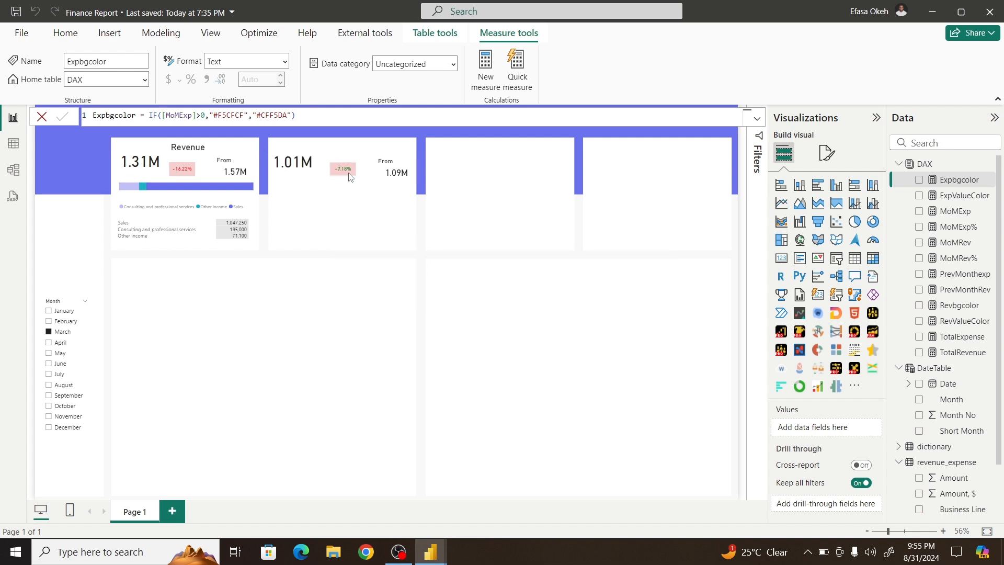
Step: Base the background color of the MoMExp% card on the Expbgcolor field
{"action": "left_click", "coordinate": [349, 177]}
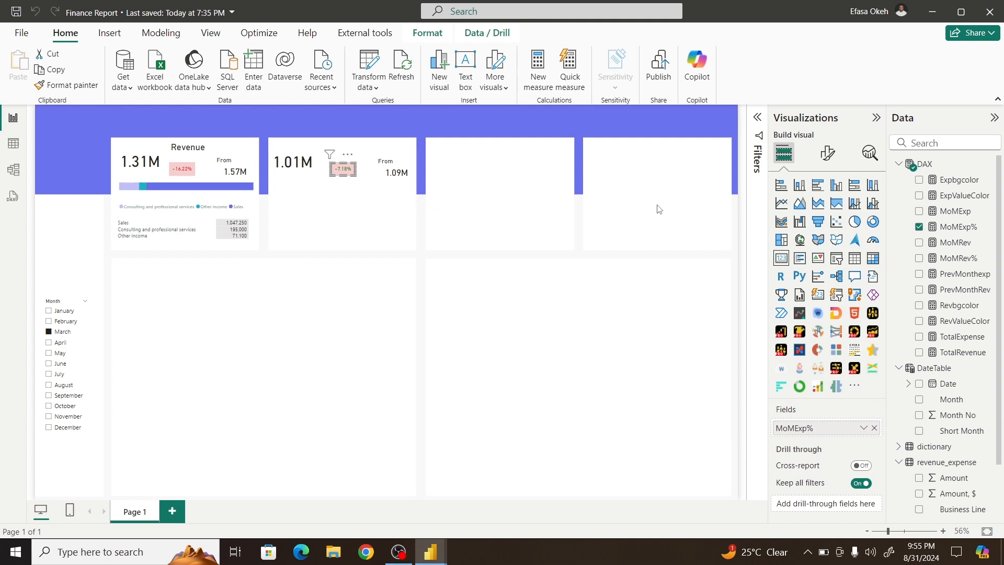
{"action": "left_click", "coordinate": [827, 153]}
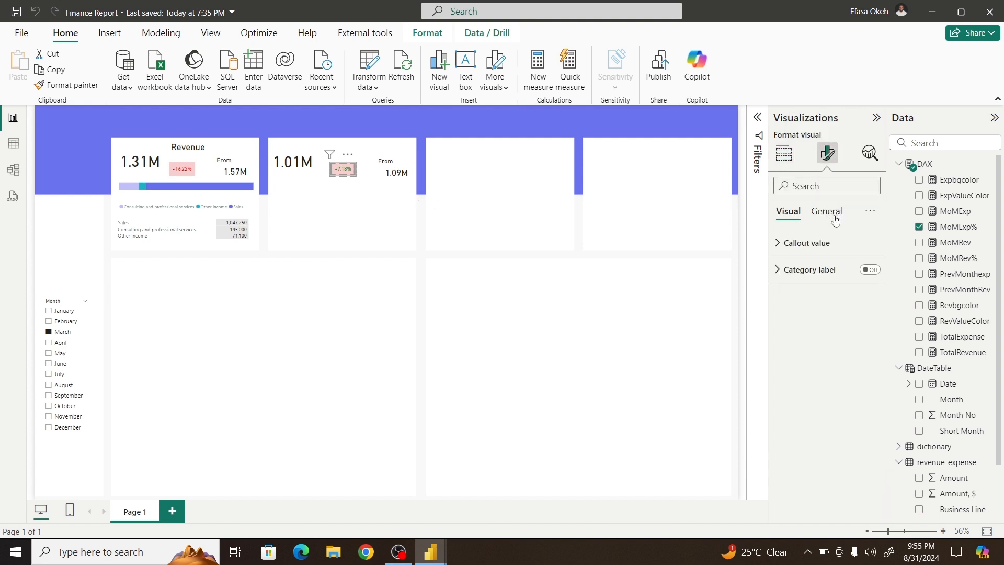
{"action": "left_click", "coordinate": [826, 212]}
{"action": "left_click", "coordinate": [816, 297]}
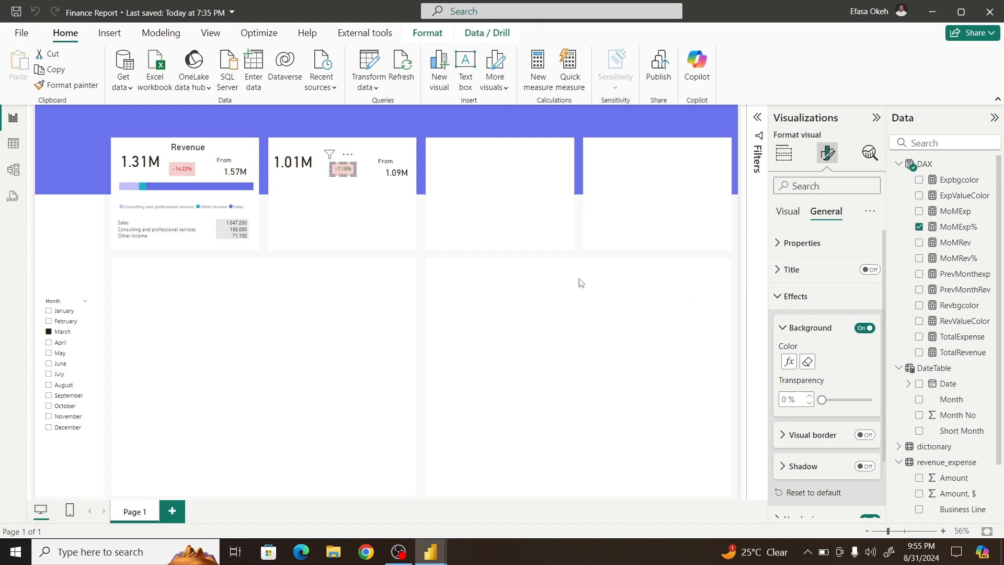
{"action": "left_click", "coordinate": [273, 189]}
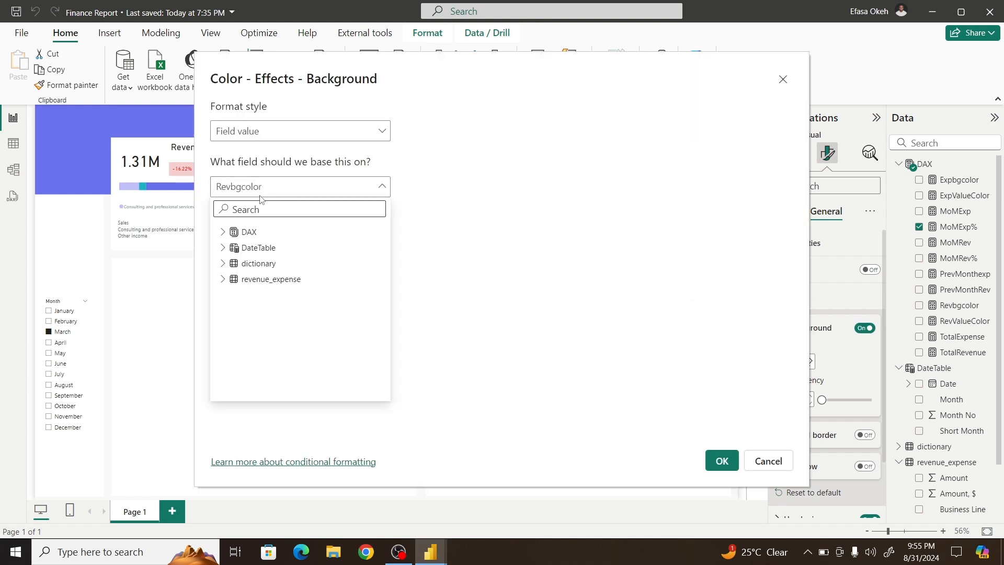
{"action": "left_click", "coordinate": [223, 232]}
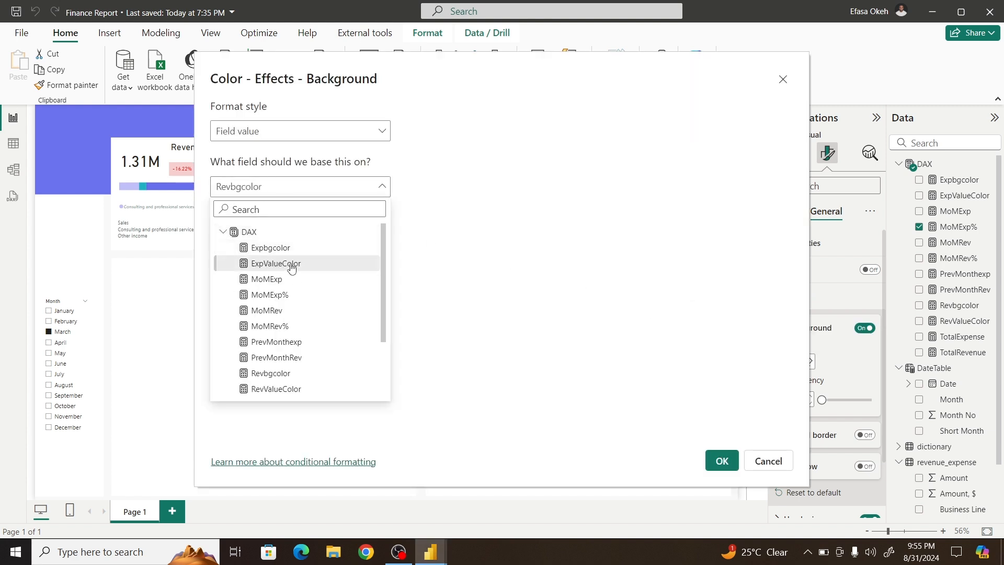
{"action": "left_click", "coordinate": [287, 248]}
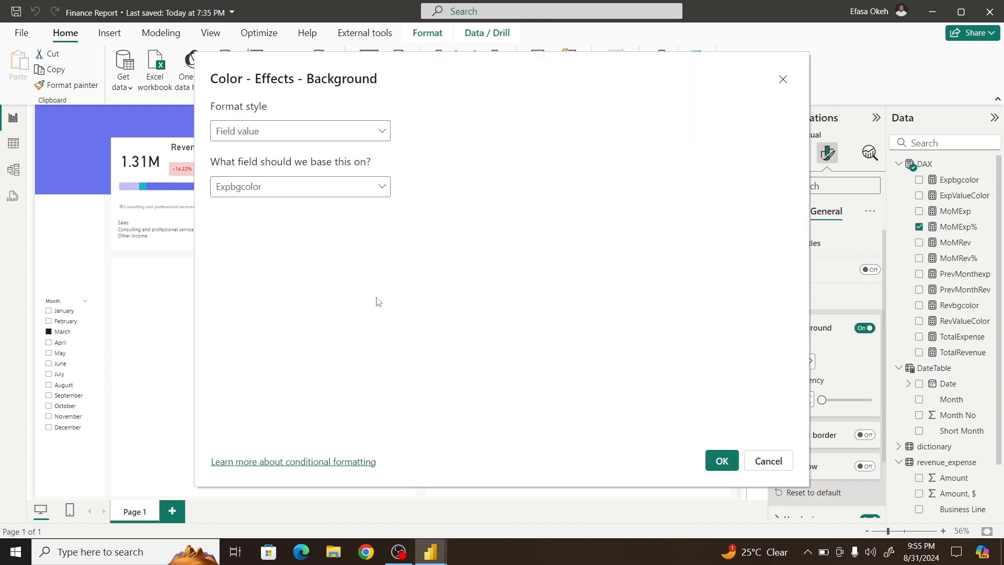
{"action": "left_click", "coordinate": [716, 460]}
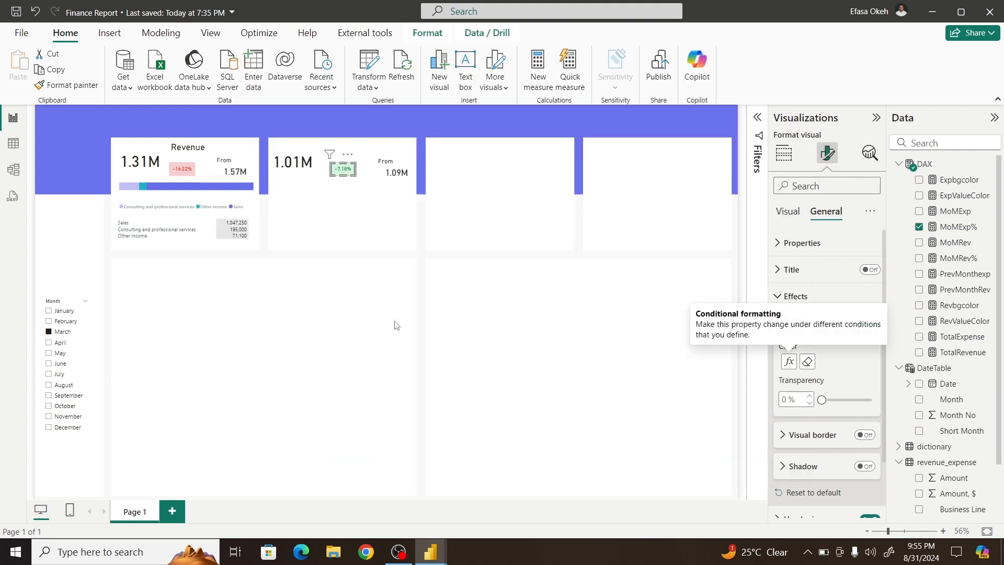
{"action": "left_click", "coordinate": [333, 319]}
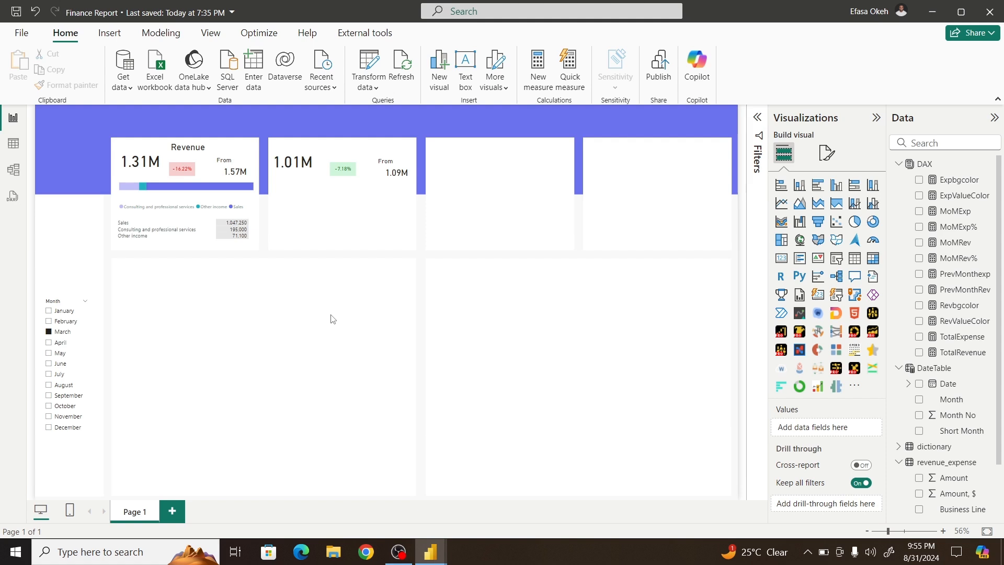
{"action": "left_click", "coordinate": [783, 191]}
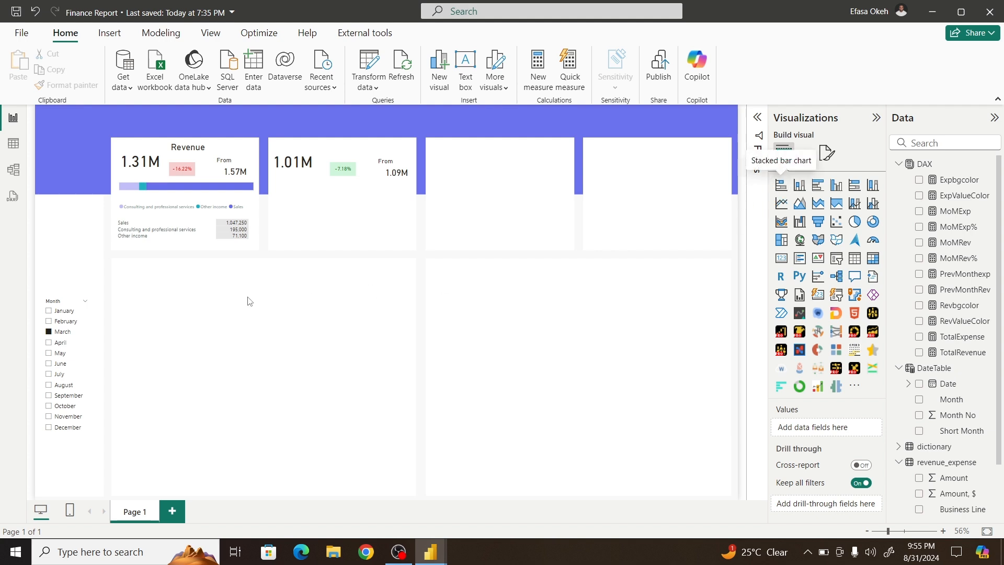
{"action": "left_click_drag", "start_coordinate": [61, 222], "coordinate": [327, 328]}
{"action": "left_click", "coordinate": [349, 288]}
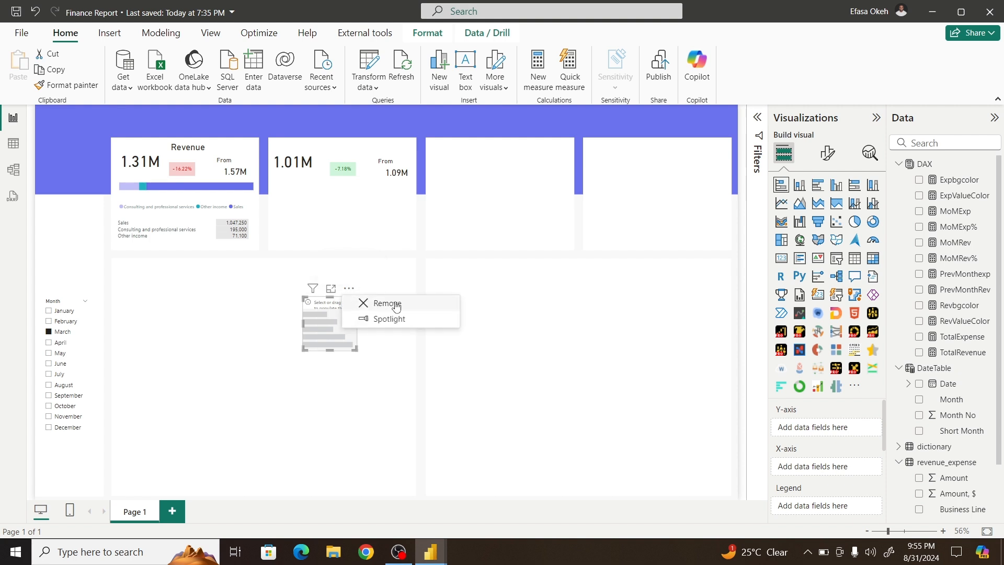
{"action": "key", "text": "Delete"}
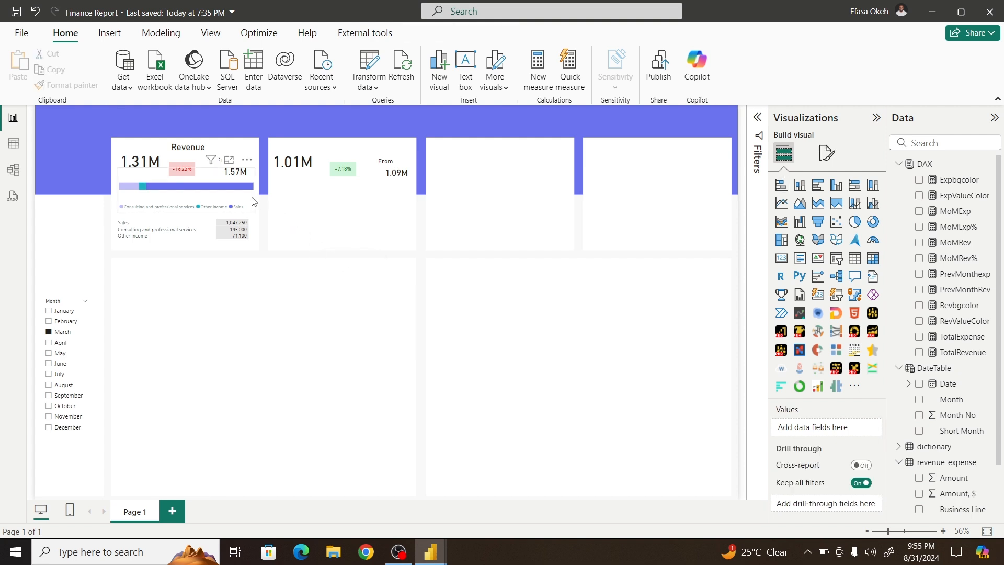
Step: Duplicate the revenue card's stacked bar chart and place the copy at the matching position in the expense card
{"action": "left_click", "coordinate": [253, 201]}
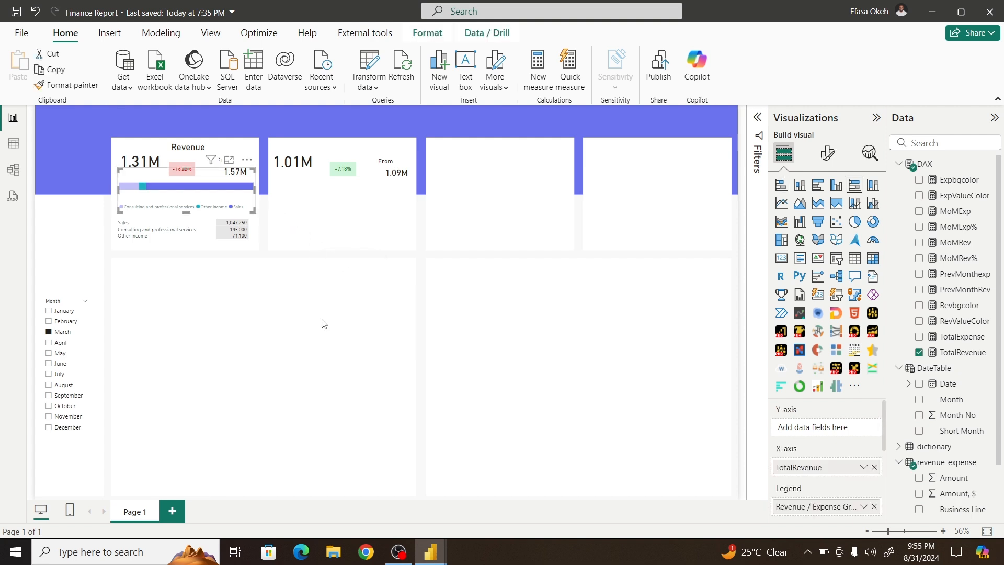
{"action": "key", "text": "ctrl+c"}
{"action": "key", "text": "ctrl+v"}
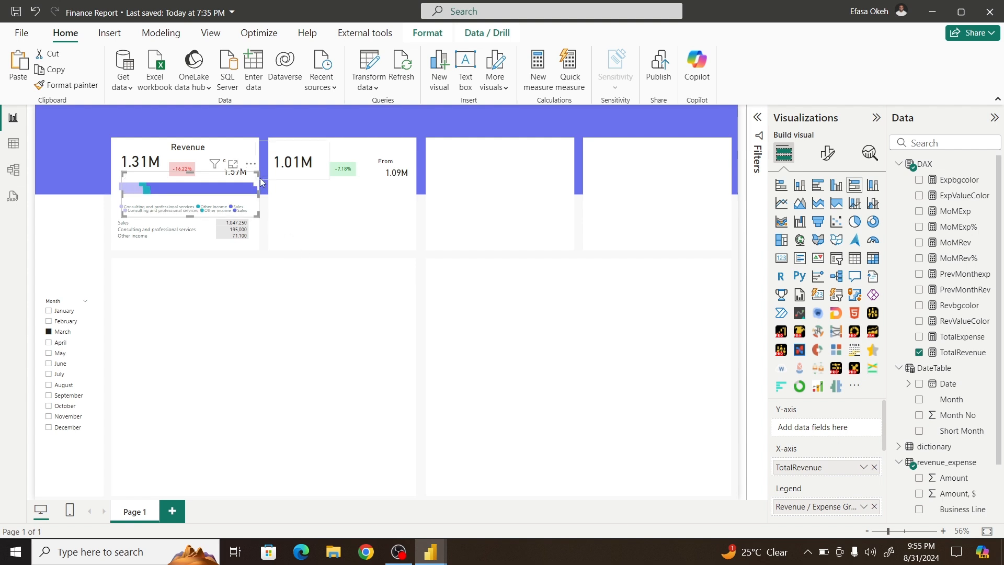
{"action": "left_click_drag", "start_coordinate": [252, 170], "coordinate": [403, 161]}
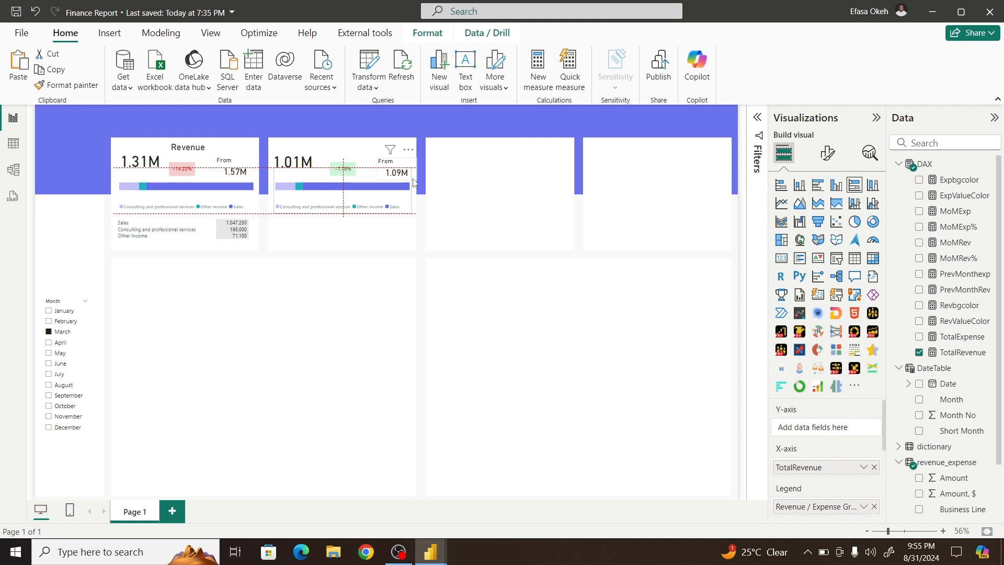
Step: Replace TotalRevenue with TotalExpense on the X-axis of the expense card's bar chart
{"action": "left_click", "coordinate": [874, 468]}
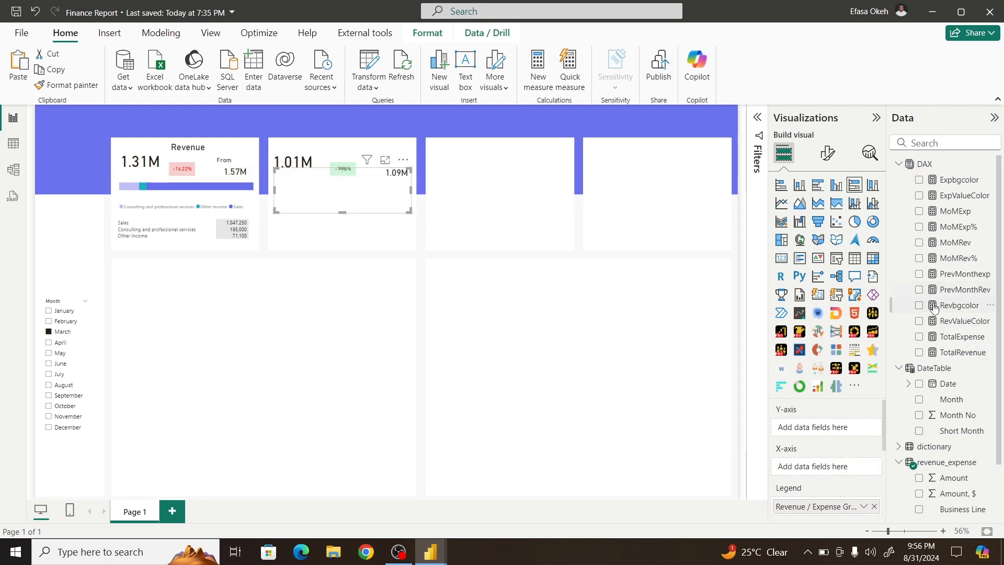
{"action": "left_click", "coordinate": [920, 340]}
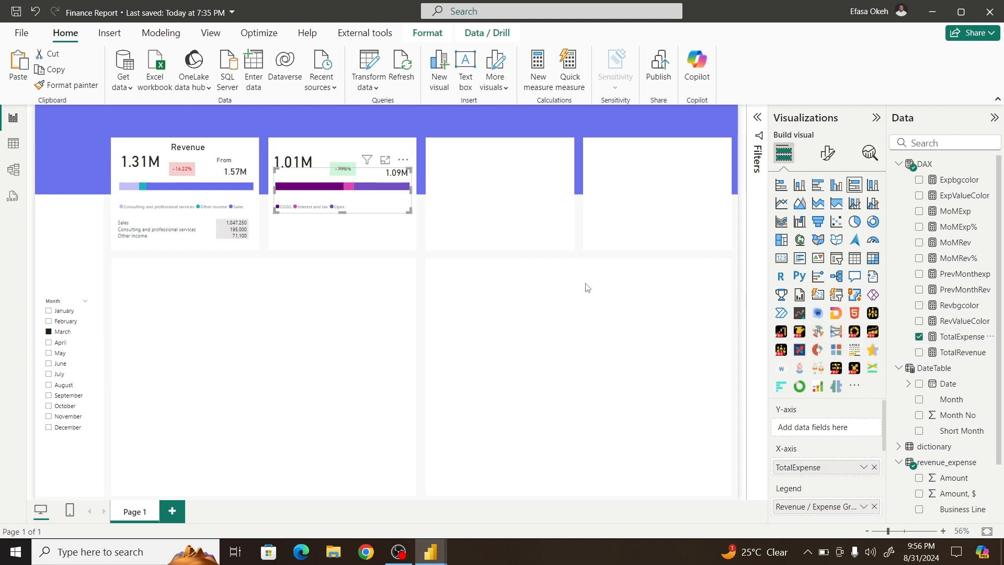
{"action": "left_click", "coordinate": [358, 244]}
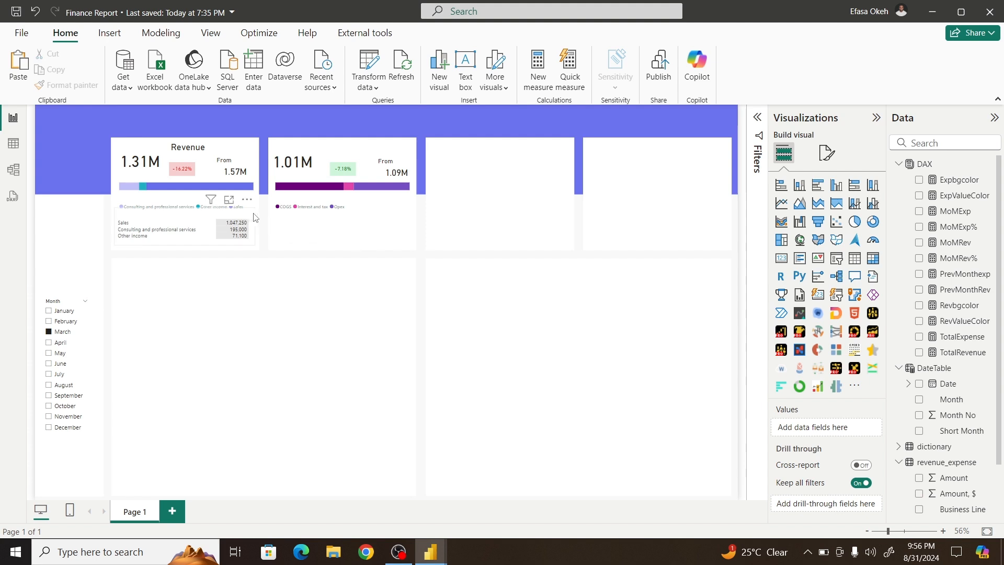
Step: Duplicate the revenue breakdown matrix and place the copy below the bar chart in the expense card
{"action": "left_click", "coordinate": [255, 230]}
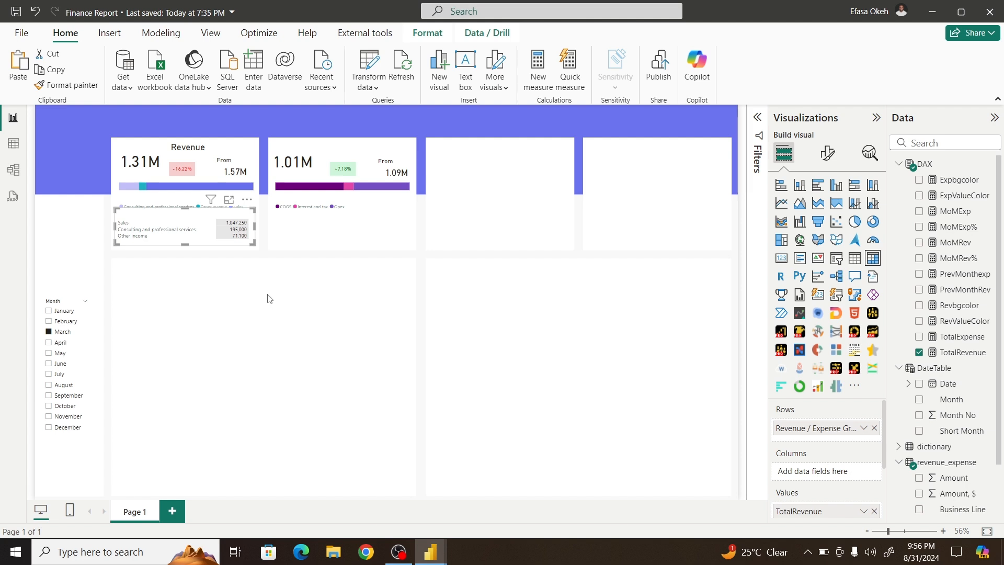
{"action": "key", "text": "ctrl+v"}
{"action": "left_click_drag", "start_coordinate": [256, 202], "coordinate": [407, 201]}
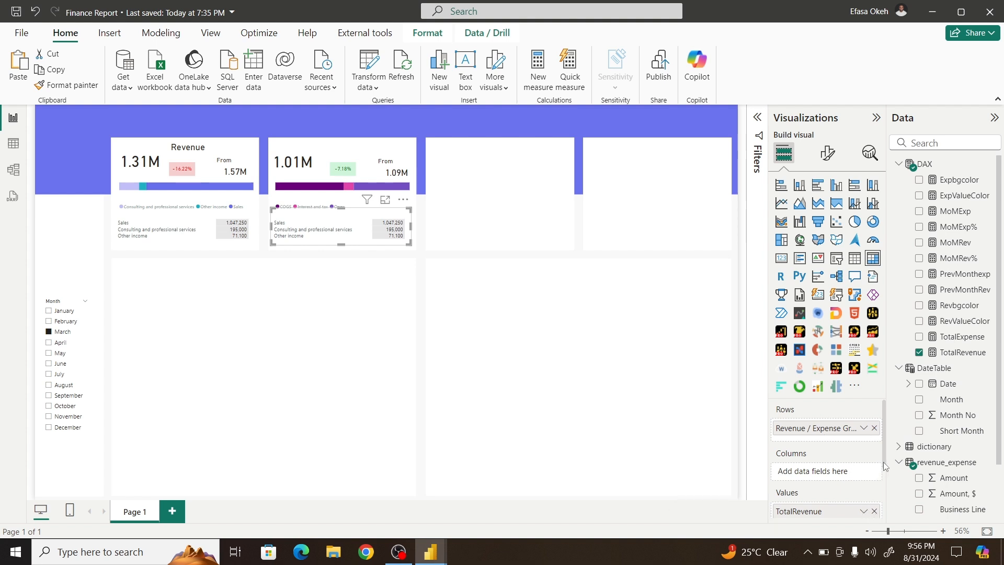
Step: Replace TotalRevenue with TotalExpense in the values of the expense card's matrix
{"action": "scroll", "coordinate": [884, 471], "scroll_direction": "down", "scroll_amount": 2}
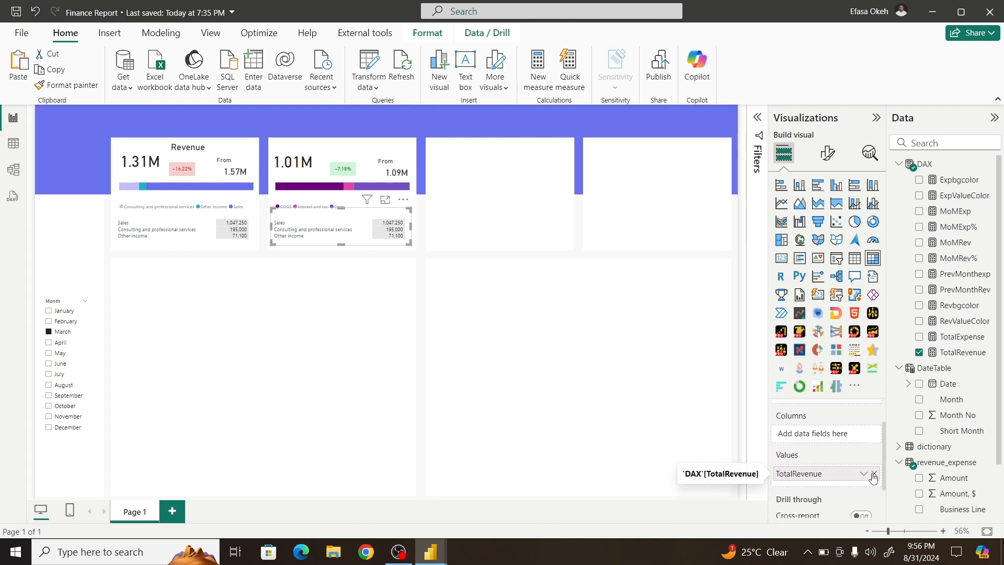
{"action": "left_click", "coordinate": [873, 474]}
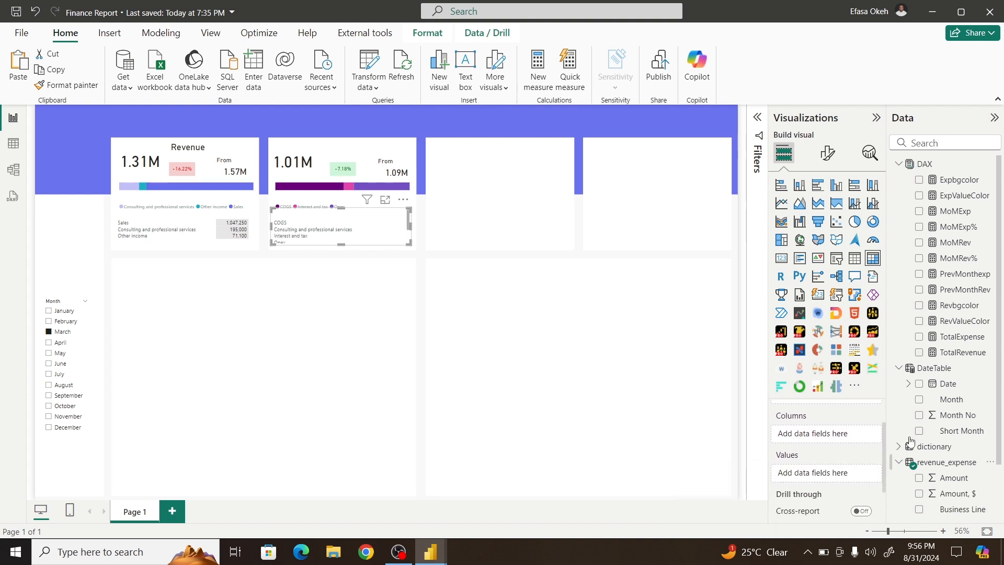
{"action": "left_click", "coordinate": [919, 336]}
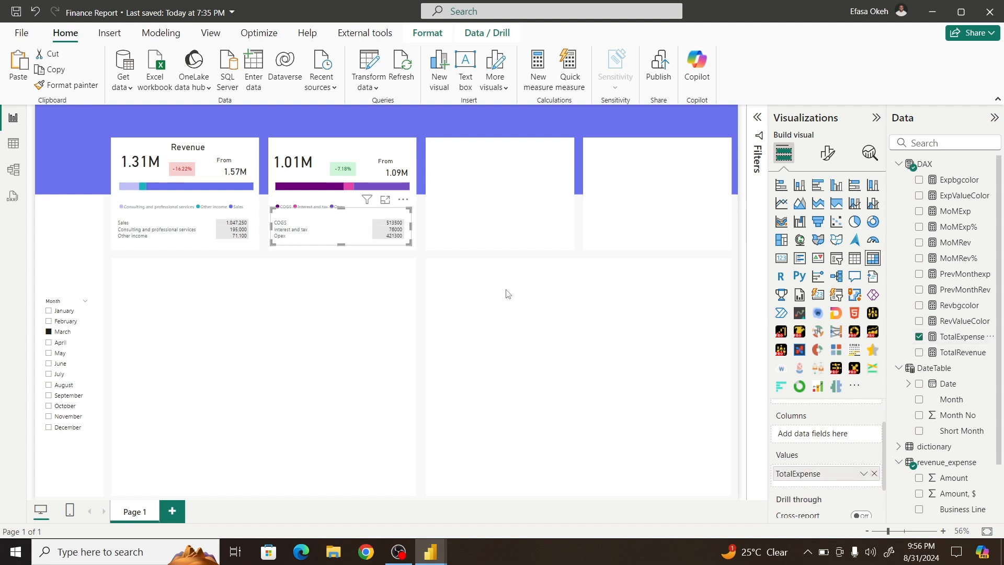
{"action": "left_click", "coordinate": [333, 263]}
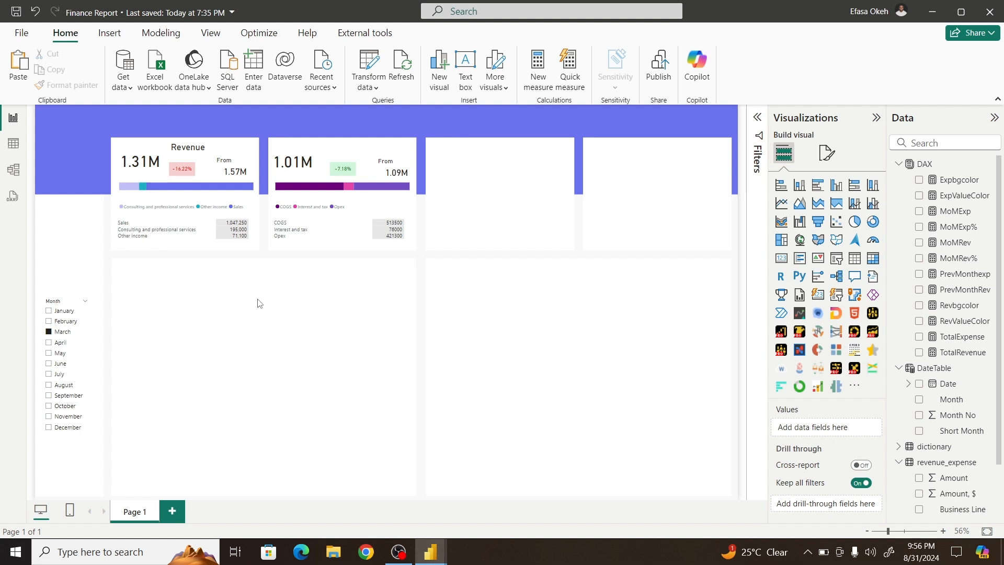
Step: Inspect the custom colour code of the COGS series in the expense card's bar chart
{"action": "left_click", "coordinate": [411, 207]}
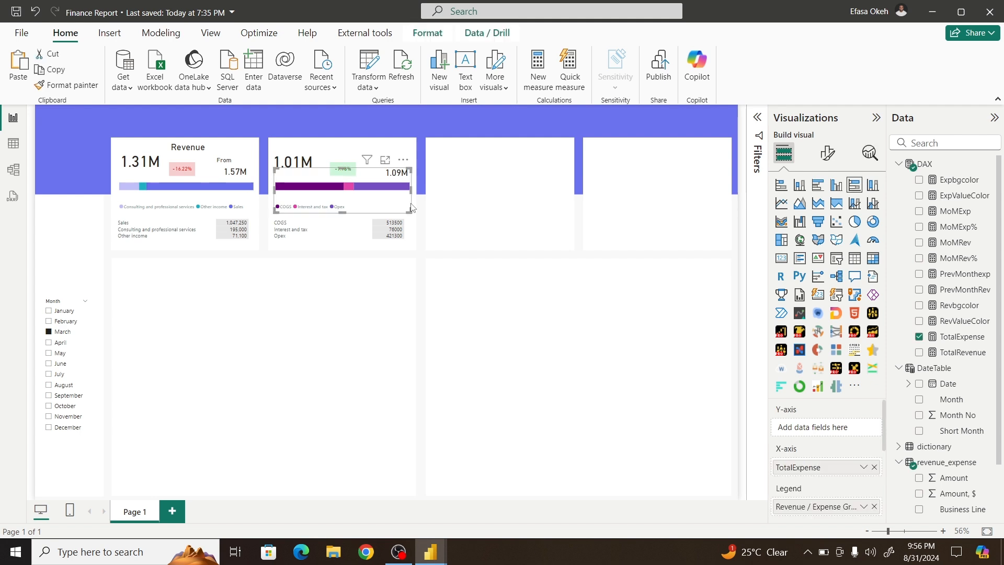
{"action": "left_click", "coordinate": [831, 155]}
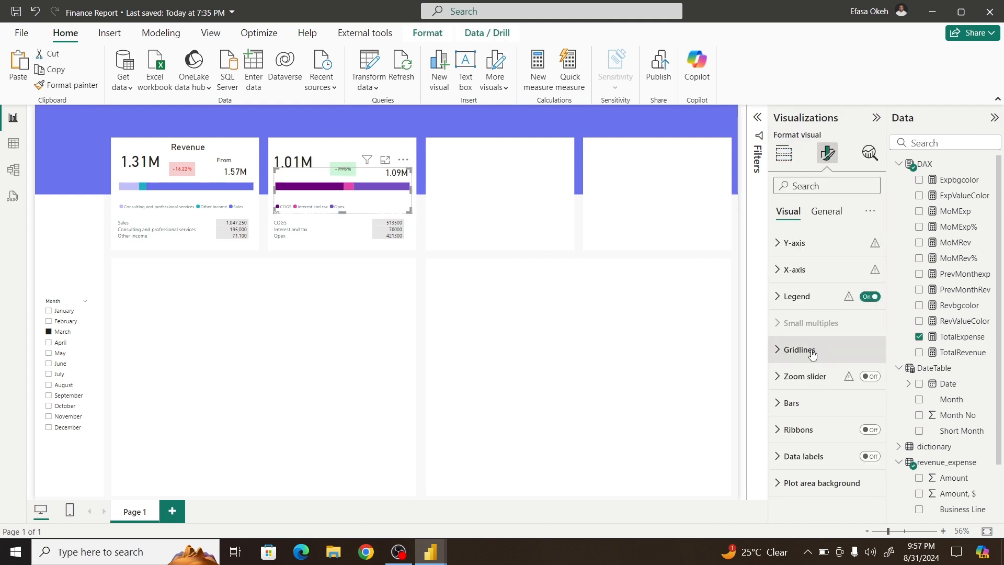
{"action": "left_click", "coordinate": [794, 400]}
{"action": "left_click_drag", "start_coordinate": [883, 320], "coordinate": [888, 442]}
{"action": "left_click", "coordinate": [814, 248]}
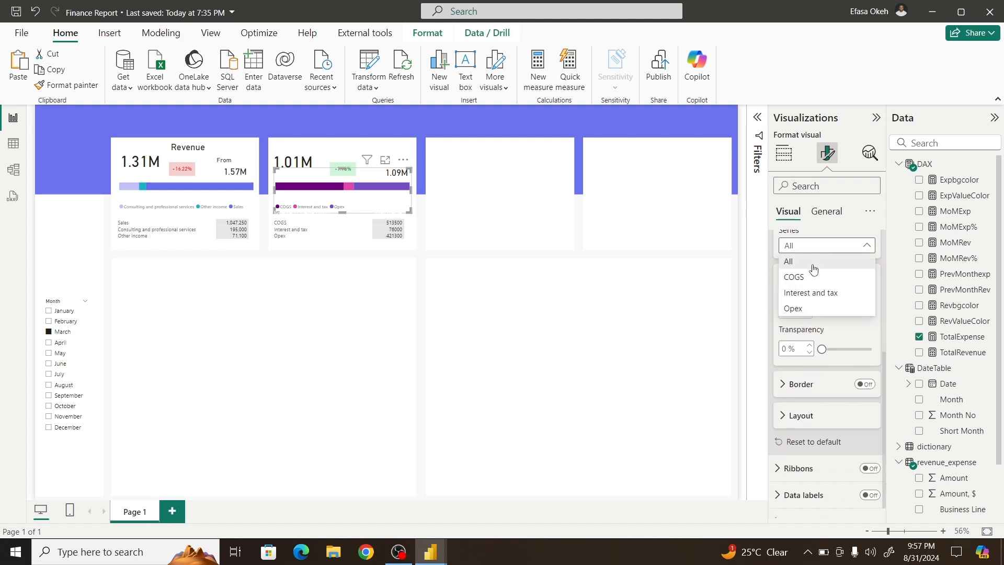
{"action": "left_click", "coordinate": [810, 278]}
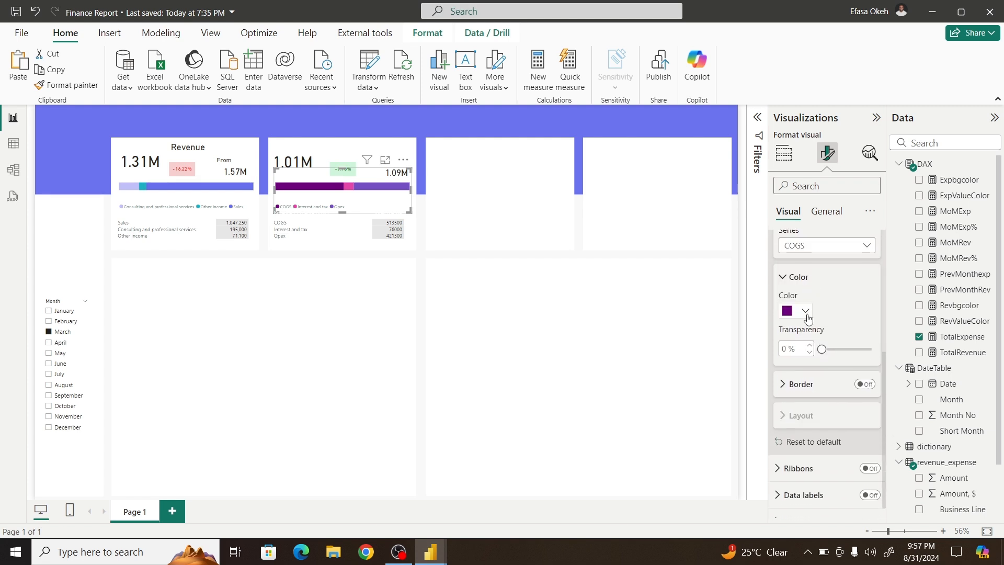
{"action": "left_click", "coordinate": [805, 310]}
{"action": "left_click", "coordinate": [817, 281]}
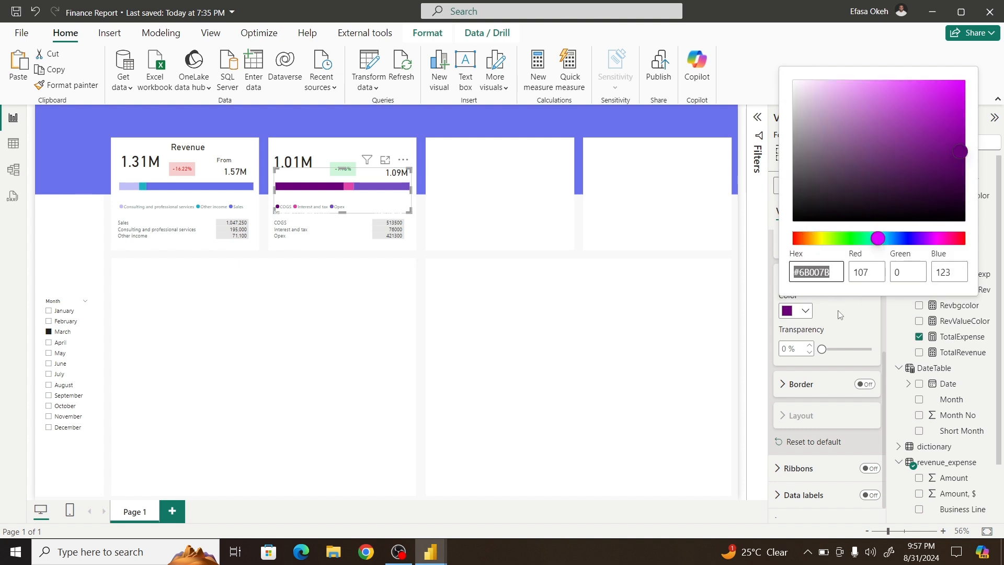
{"action": "left_click", "coordinate": [840, 290]}
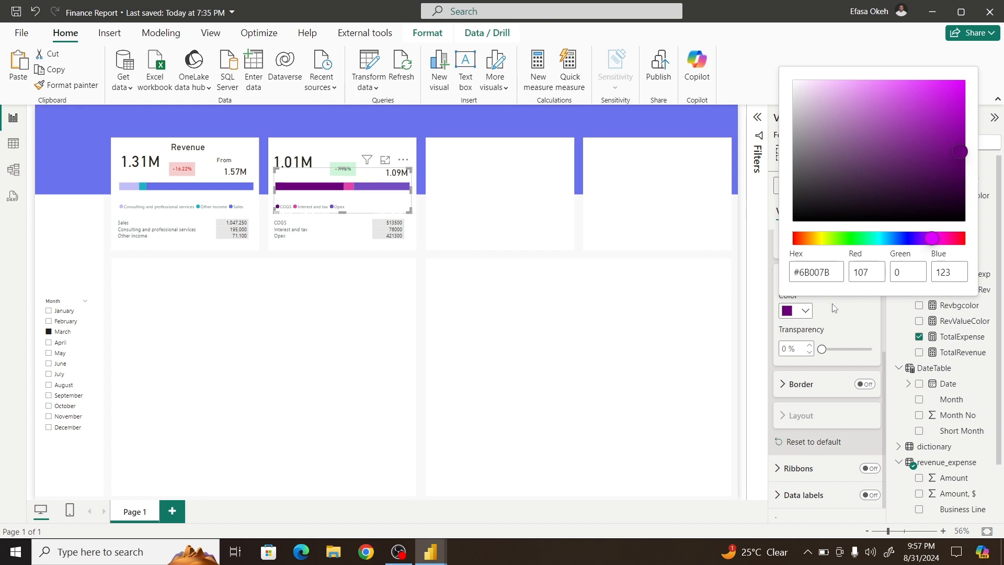
{"action": "left_click", "coordinate": [835, 309]}
Step: Inspect the custom colour code of the Interest and tax series in the expense card's bar chart
{"action": "left_click", "coordinate": [801, 250]}
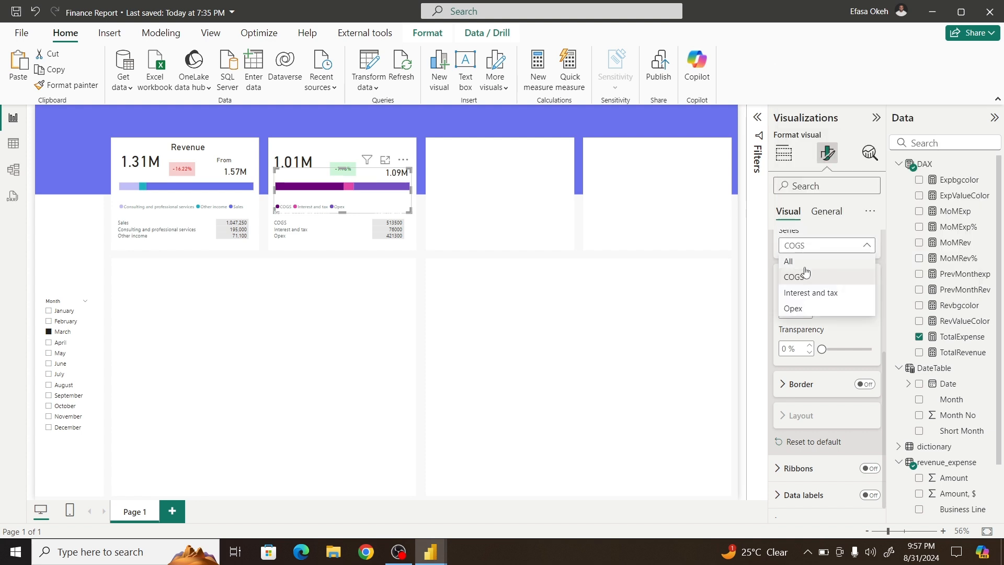
{"action": "left_click", "coordinate": [804, 294]}
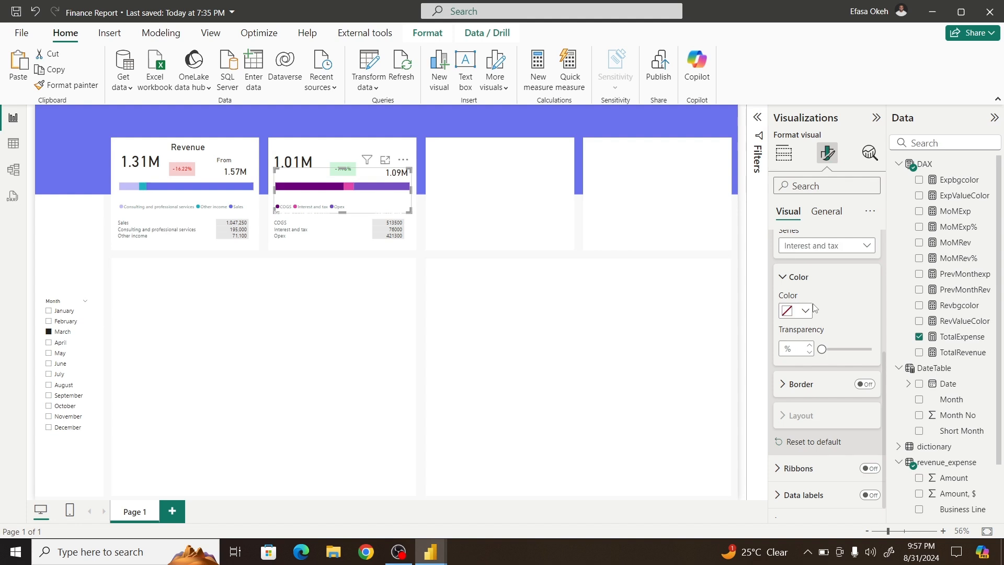
{"action": "left_click", "coordinate": [805, 311]}
{"action": "left_click", "coordinate": [835, 281]}
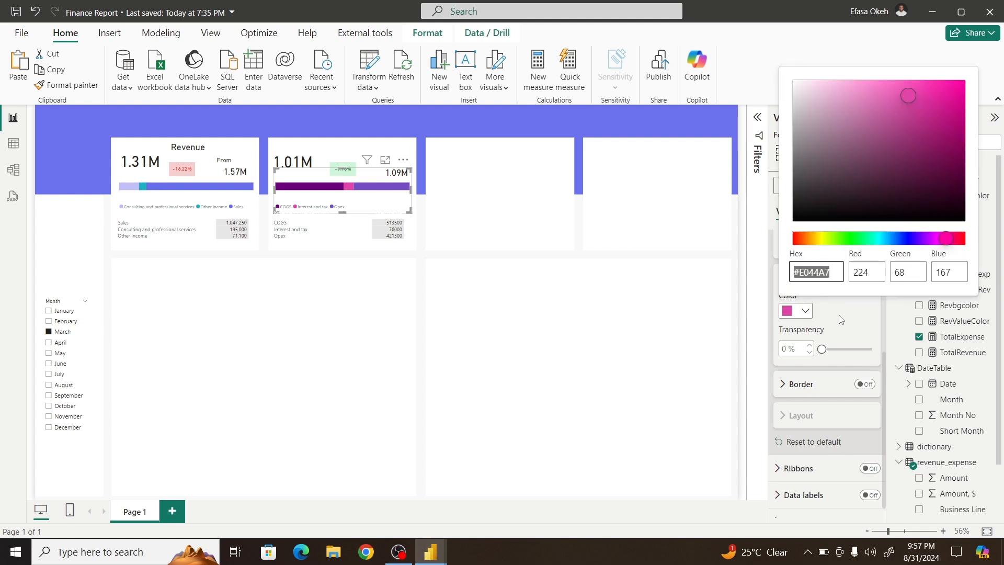
{"action": "left_click", "coordinate": [838, 288]}
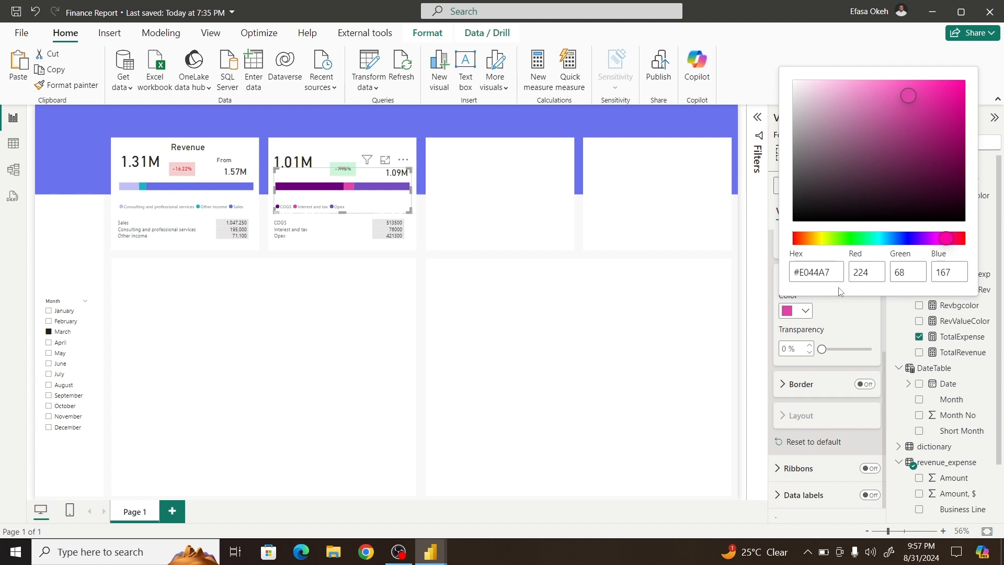
{"action": "left_click", "coordinate": [833, 318]}
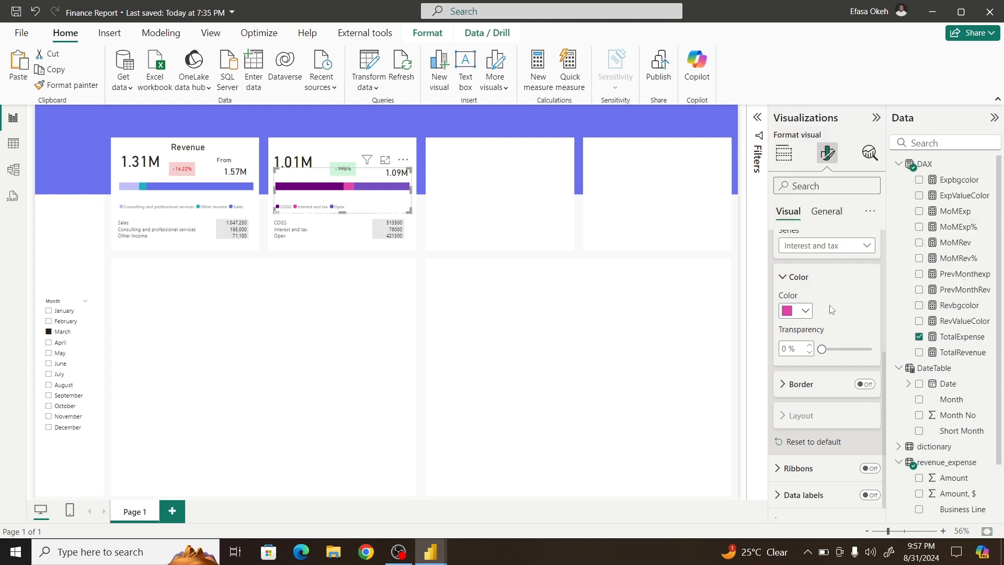
Step: Inspect the custom colour code of the Opex series in the expense card's bar chart
{"action": "left_click", "coordinate": [811, 248]}
{"action": "left_click", "coordinate": [809, 310]}
{"action": "left_click", "coordinate": [807, 312]}
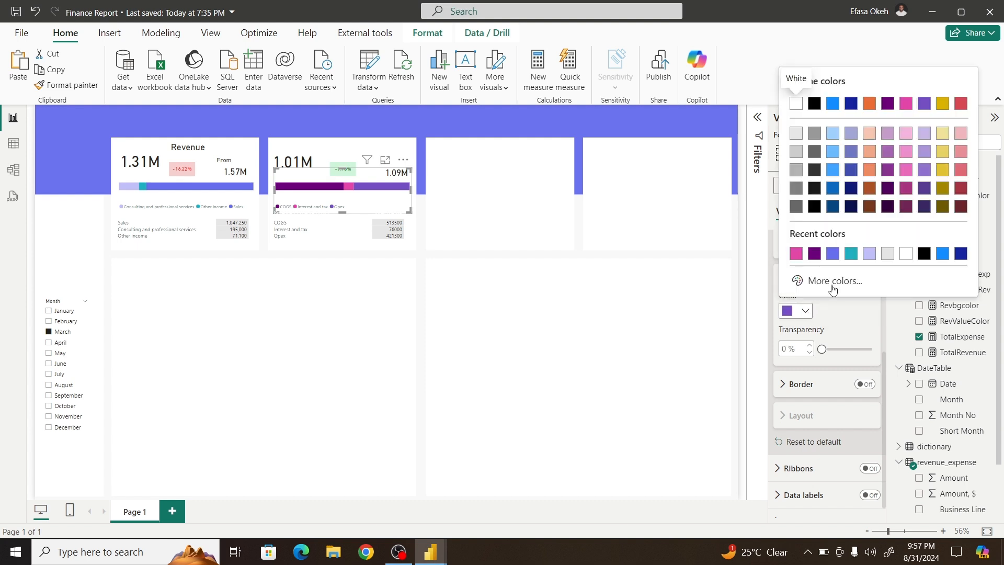
{"action": "left_click", "coordinate": [833, 283]}
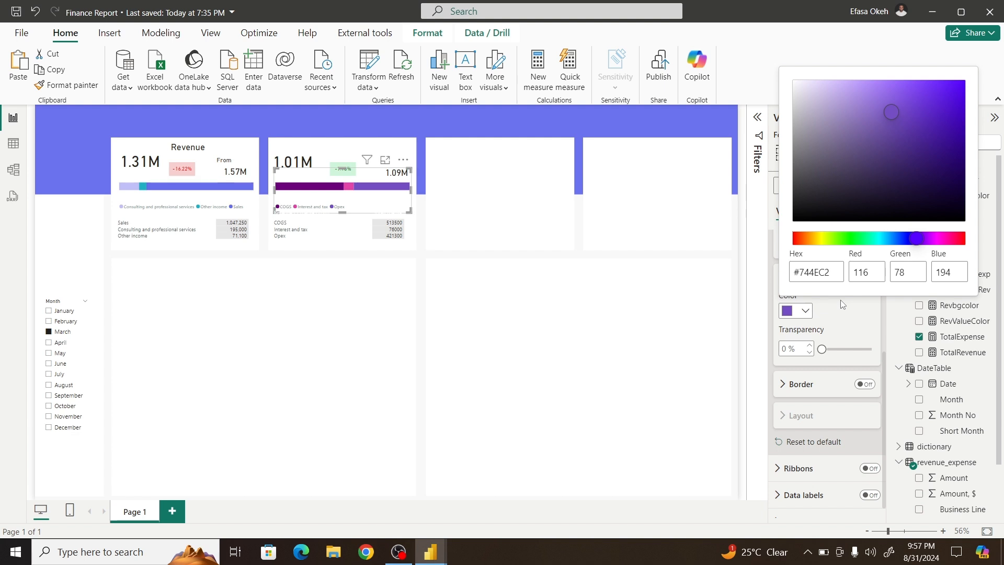
{"action": "left_click", "coordinate": [831, 311]}
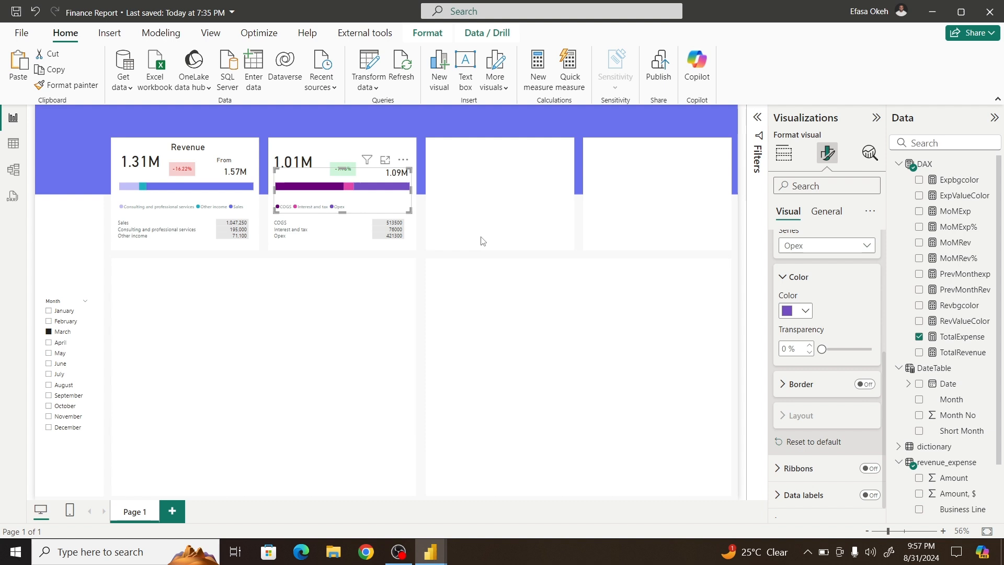
{"action": "left_click", "coordinate": [433, 232]}
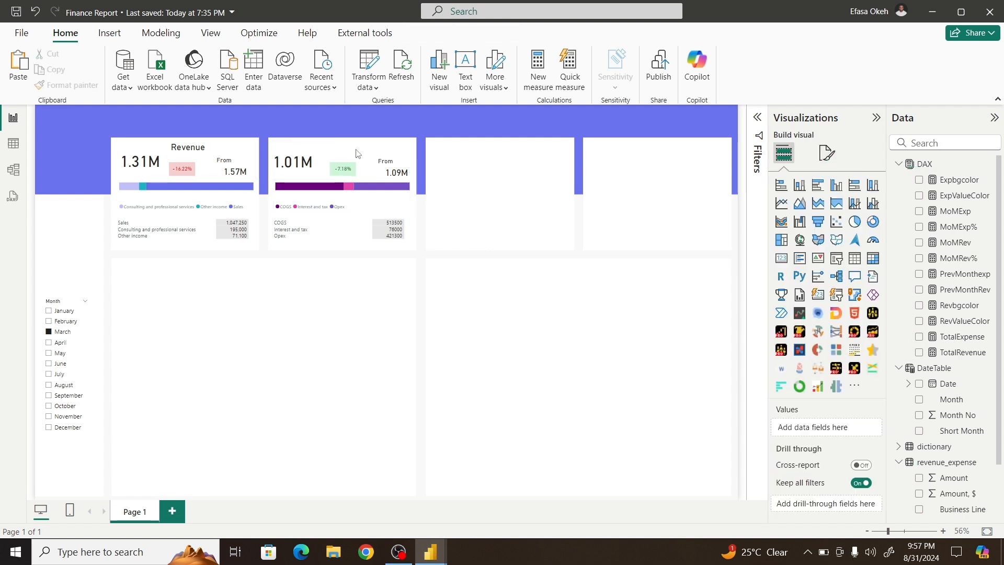
Step: Duplicate the Revenue title text box and place the copy at the top of the expense card
{"action": "left_click", "coordinate": [199, 148]}
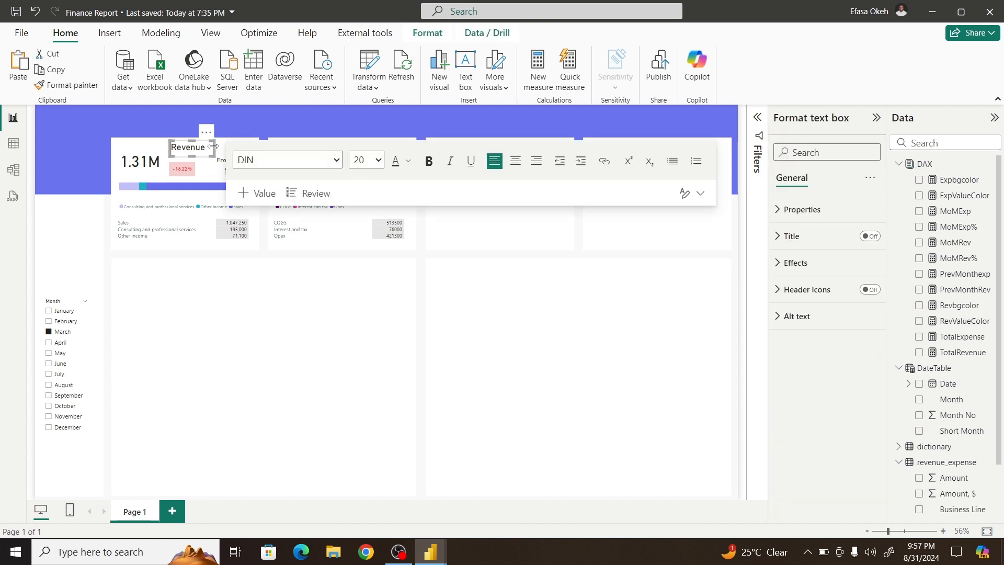
{"action": "left_click", "coordinate": [197, 140]}
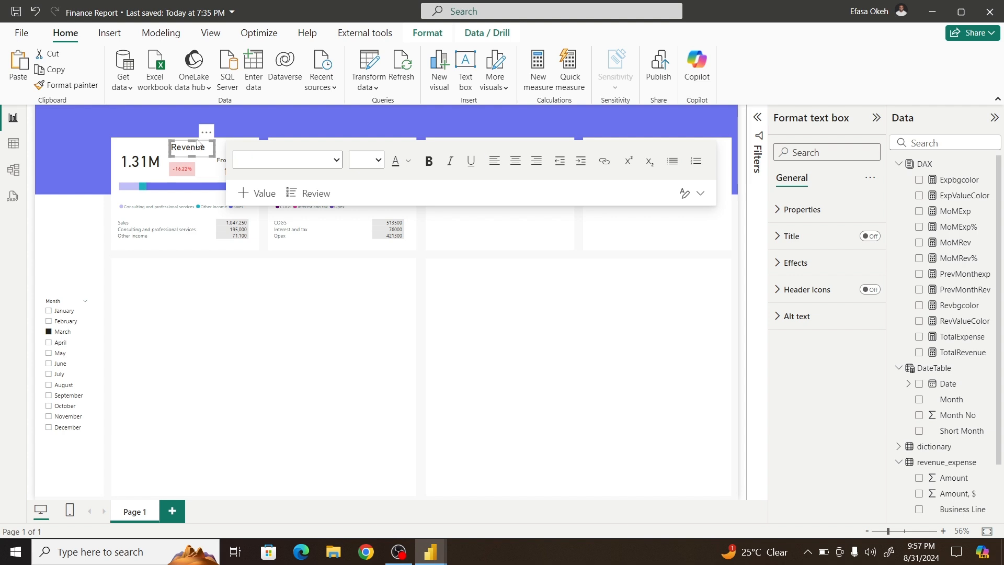
{"action": "key", "text": "ctrl+v"}
{"action": "left_click_drag", "start_coordinate": [206, 143], "coordinate": [358, 133]}
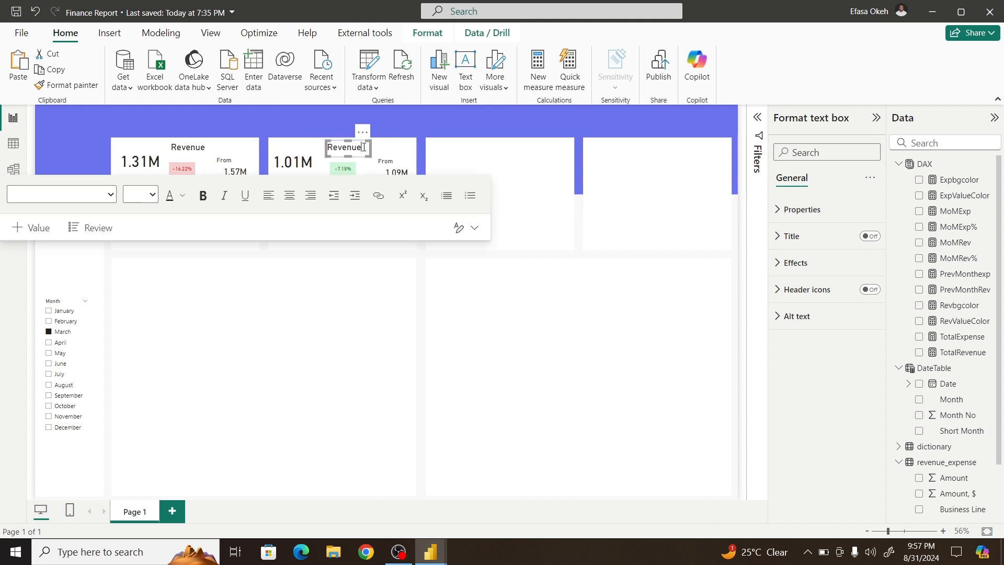
Step: Change the text of the copied title in the expense card to "Expense"
{"action": "left_click", "coordinate": [364, 146]}
{"action": "key", "text": "BackSpace"}
{"action": "key", "text": "BackSpace"}
{"action": "key", "text": "BackSpace"}
{"action": "key", "text": "BackSpace"}
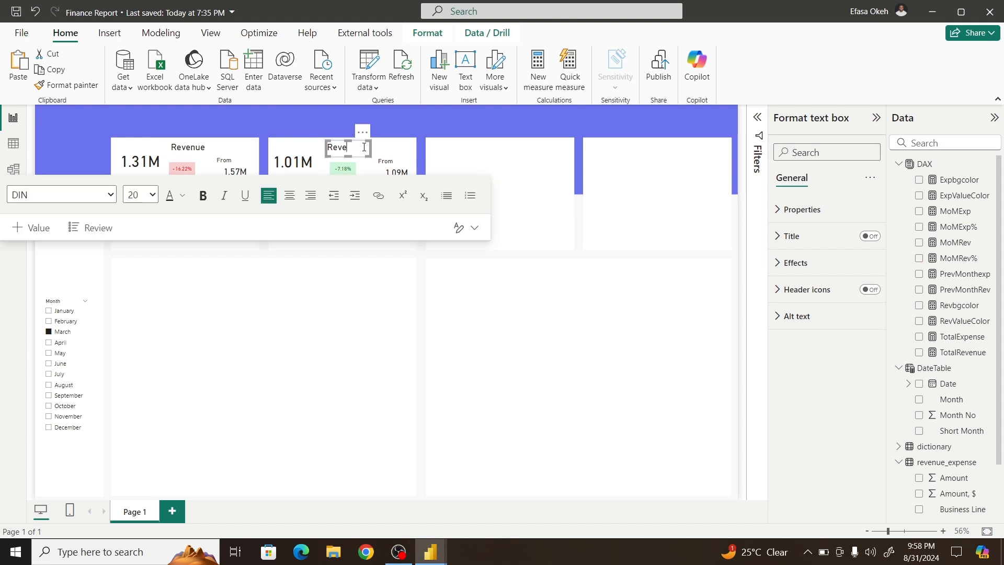
{"action": "type", "text": "Expen"}
{"action": "key", "text": "BackSpace"}
{"action": "left_click", "coordinate": [308, 293]}
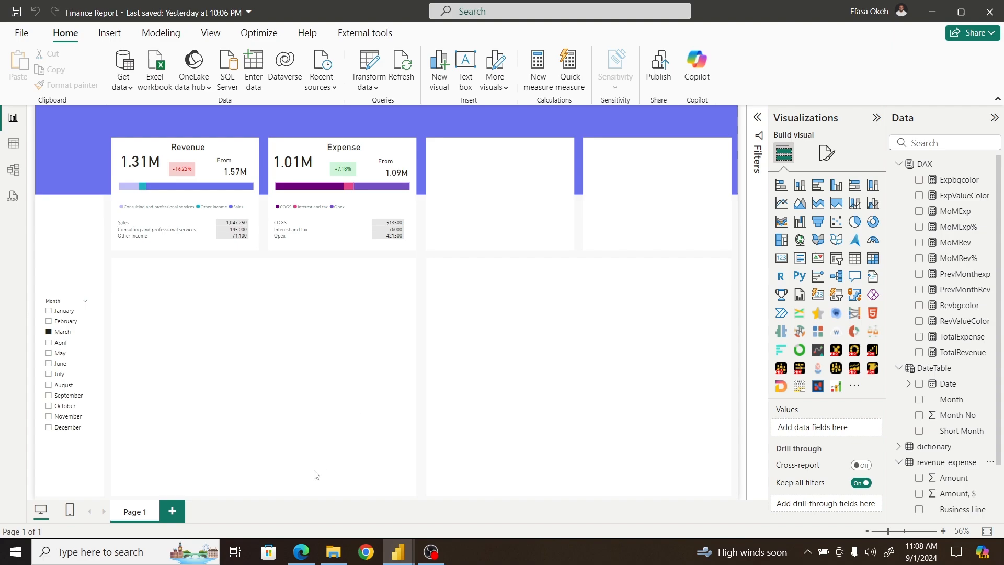
Step: Switch to Finance Analysis.pdf in Edge and read the Gross Profit and Gross Profit Margin formulas under Profitability KPIs
{"action": "left_click", "coordinate": [300, 560]}
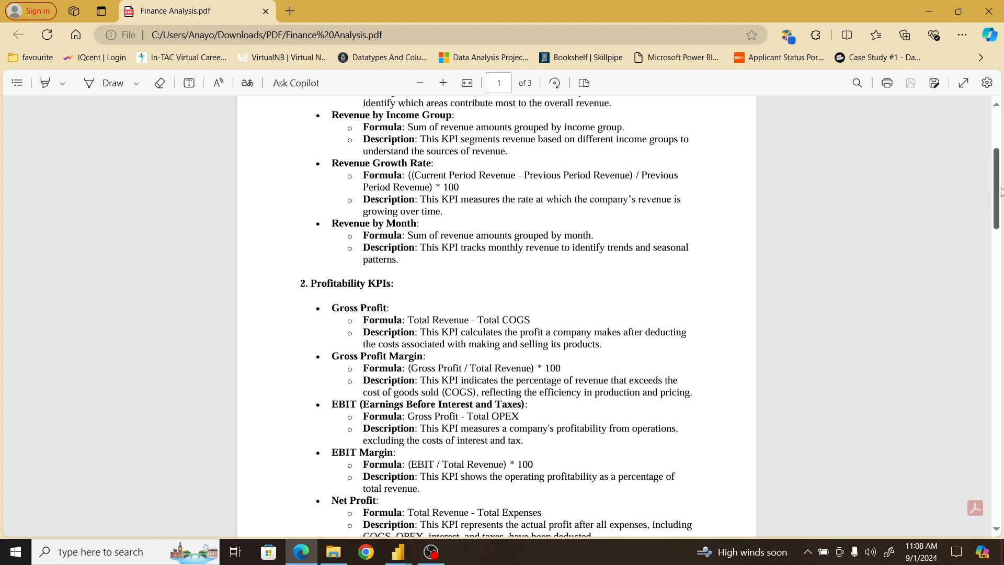
{"action": "scroll", "coordinate": [1000, 191], "scroll_direction": "down", "scroll_amount": 3}
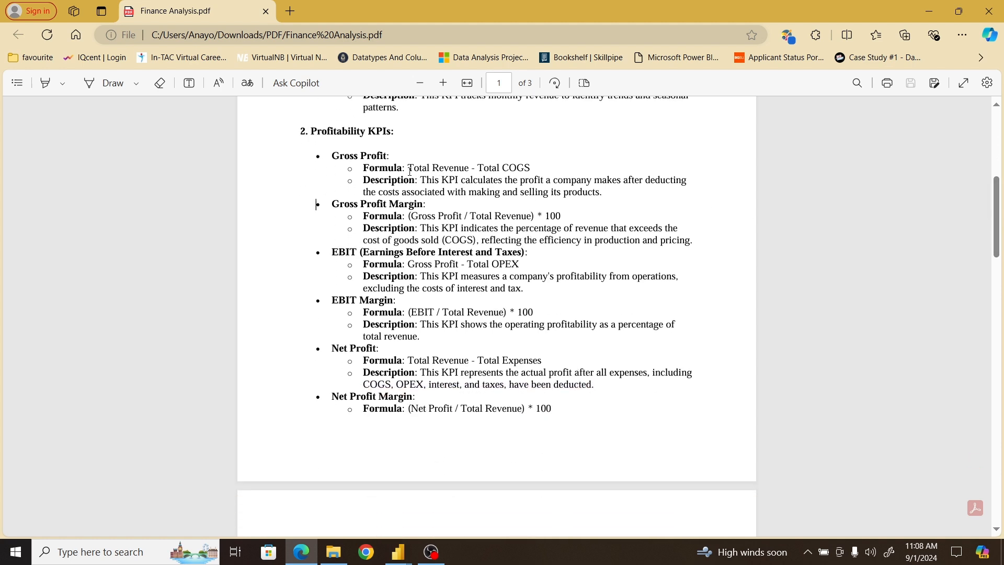
{"action": "left_click_drag", "start_coordinate": [408, 168], "coordinate": [533, 168]}
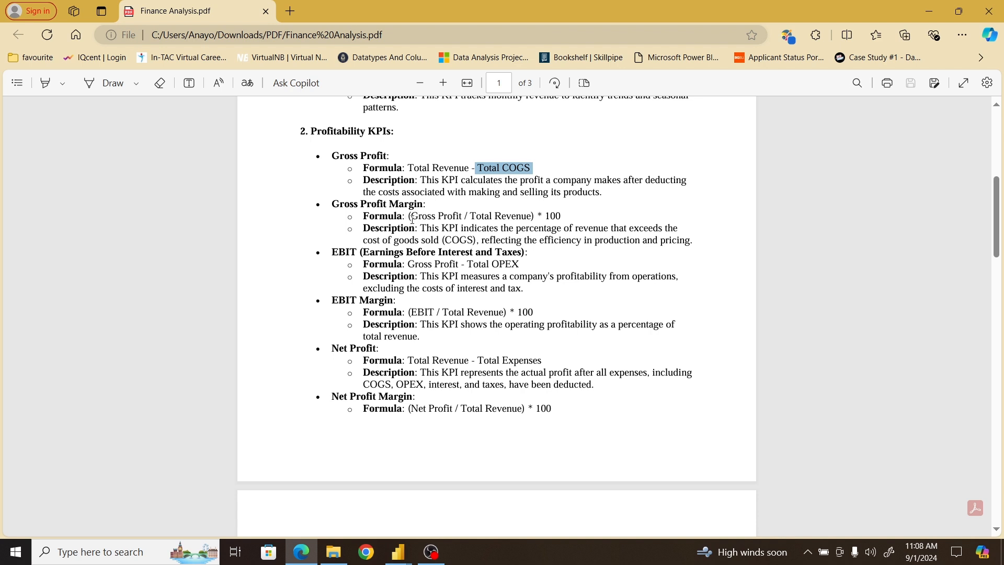
{"action": "left_click_drag", "start_coordinate": [413, 219], "coordinate": [436, 218]}
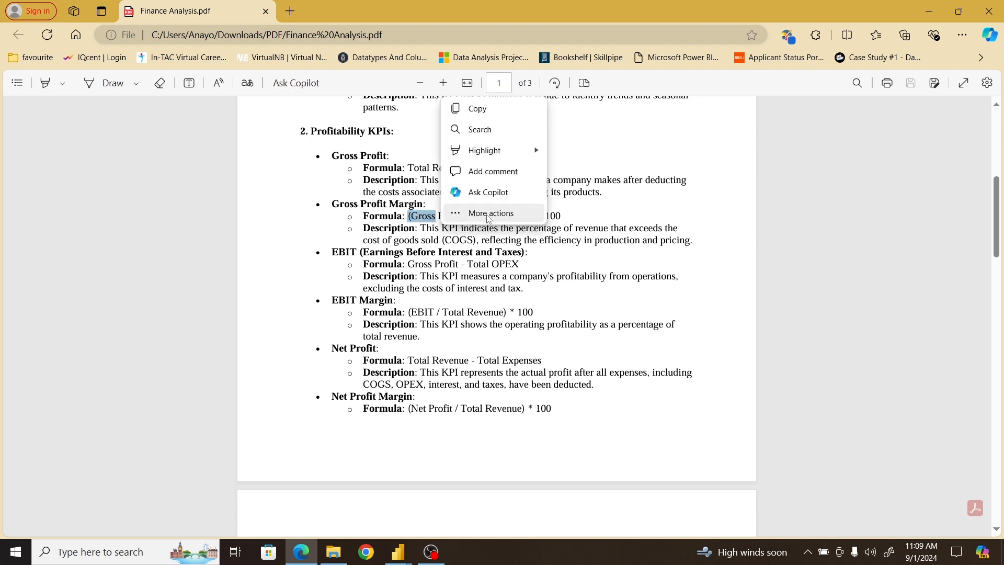
{"action": "left_click", "coordinate": [418, 252]}
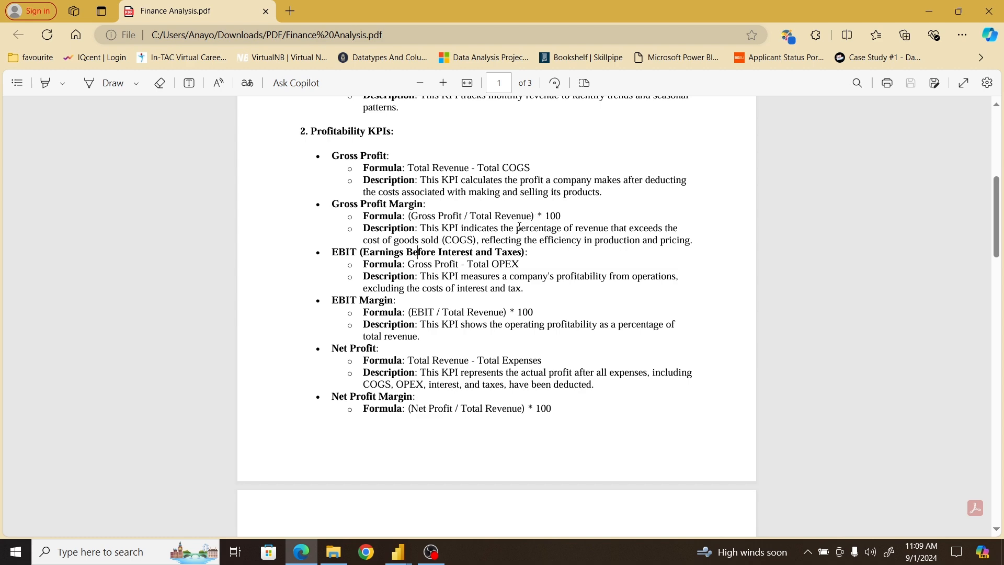
Step: Return to the Finance Report in Power BI and examine the Revenue / Expense Group column in the revenue_expense table data
{"action": "left_click", "coordinate": [397, 550]}
{"action": "left_click", "coordinate": [466, 497]}
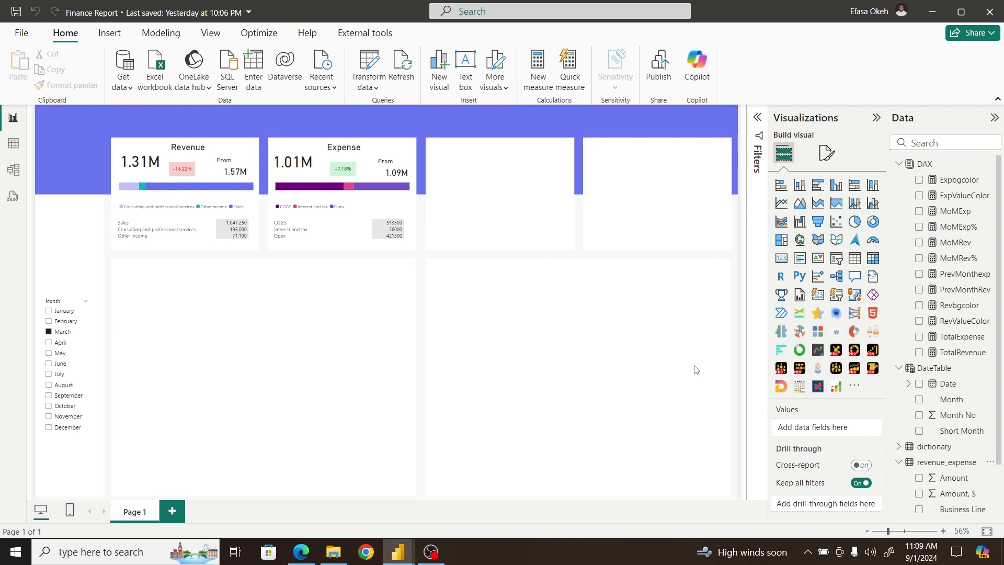
{"action": "left_click", "coordinate": [17, 146]}
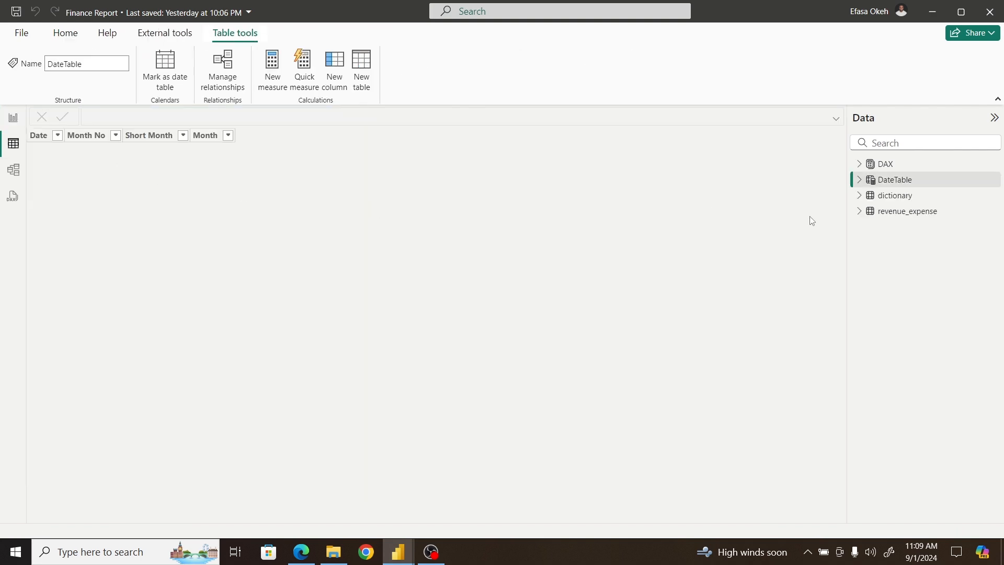
{"action": "left_click", "coordinate": [912, 214]}
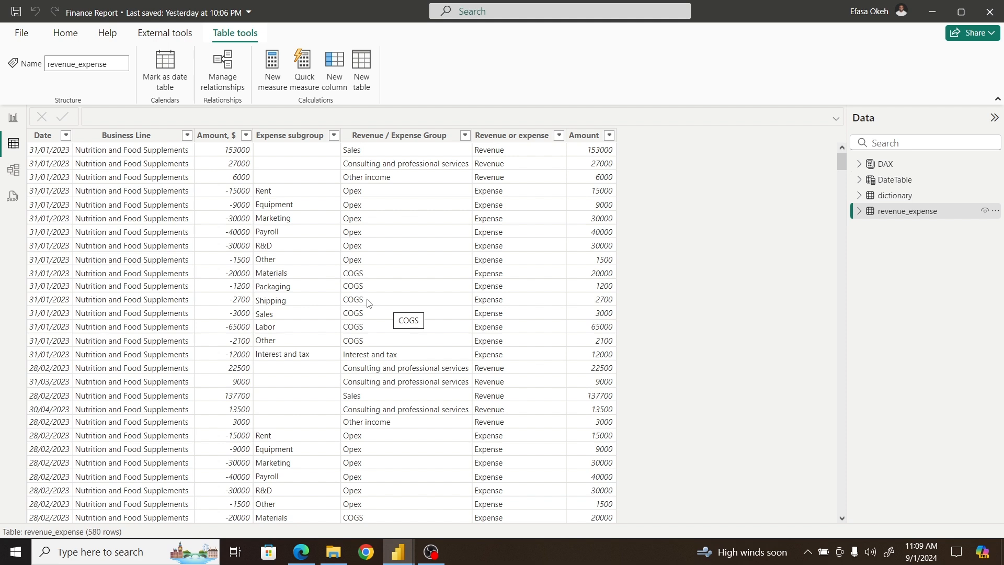
{"action": "left_click", "coordinate": [11, 119]}
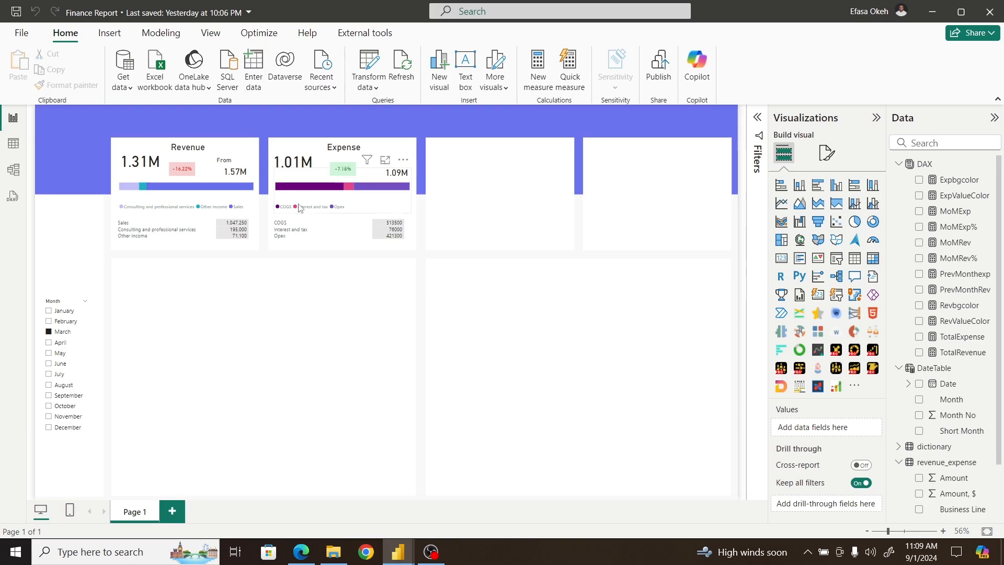
Step: Create a COGS measure in the DAX table that starts with CALCULATE(SUM(revenue_expense[Amount])
{"action": "left_click", "coordinate": [945, 168]}
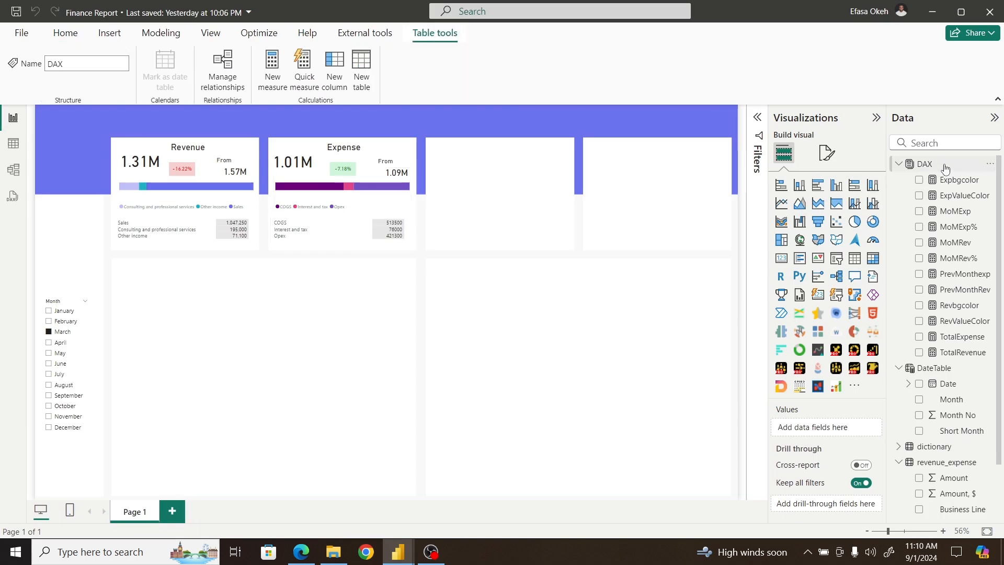
{"action": "left_click", "coordinate": [272, 62]}
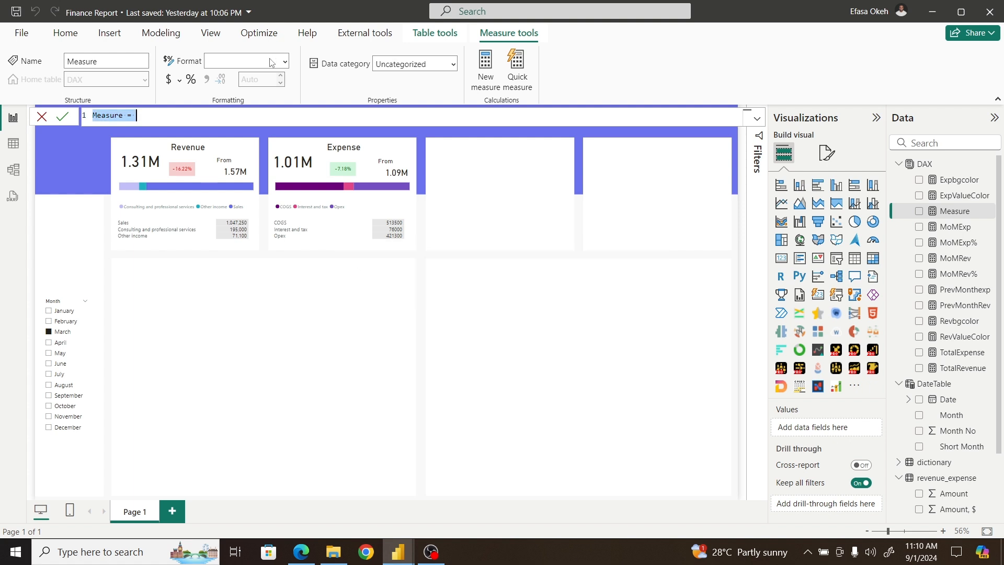
{"action": "key", "text": "BackSpace"}
{"action": "type", "text": "CO"}
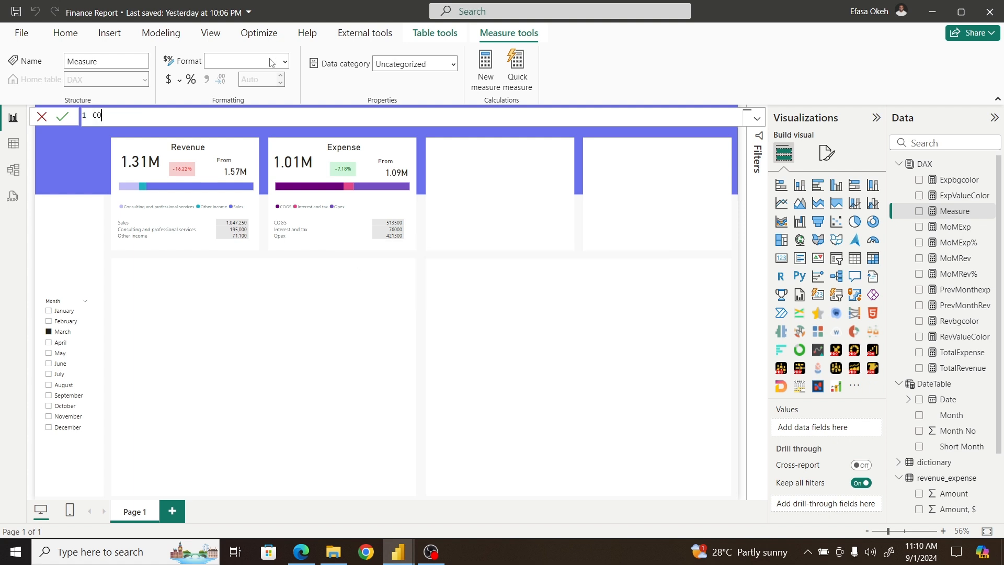
{"action": "type", "text": "GS = Cal"}
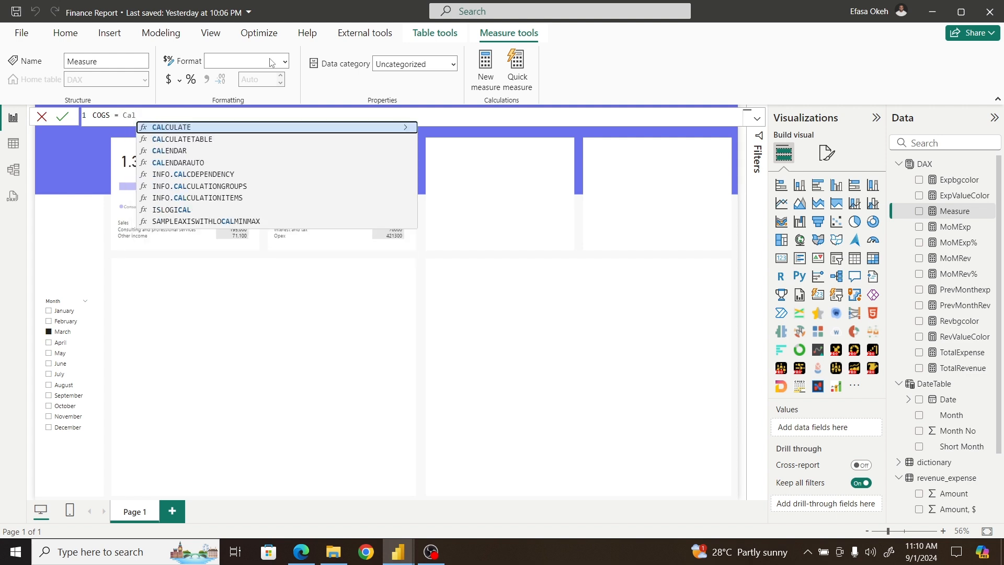
{"action": "left_click", "coordinate": [218, 131]}
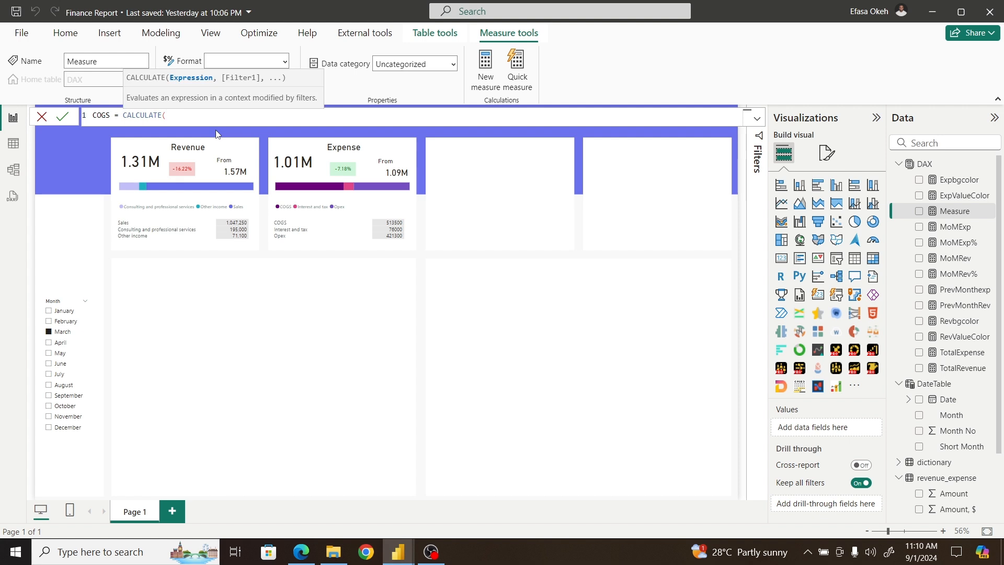
{"action": "type", "text": "sum"}
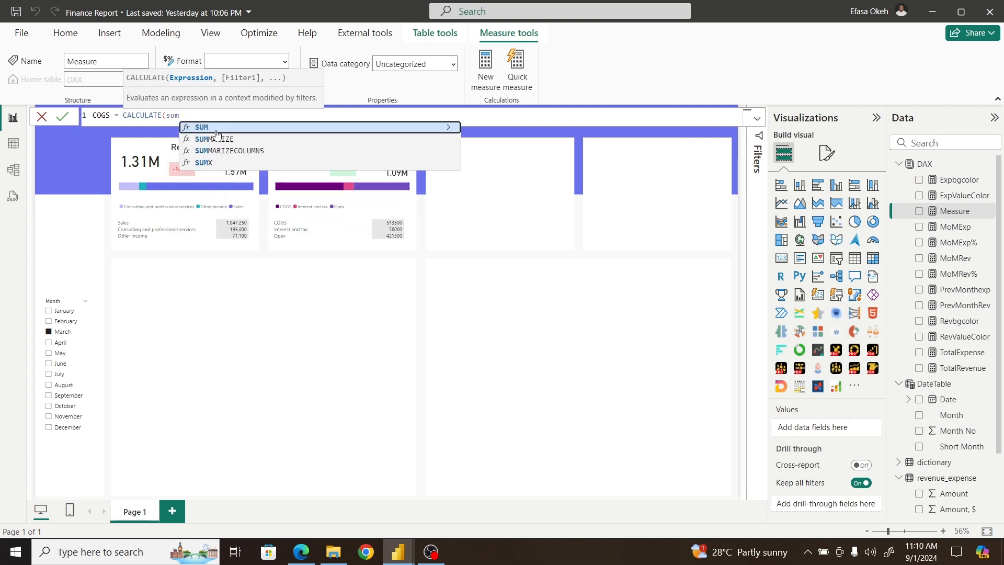
{"action": "left_click", "coordinate": [217, 130]}
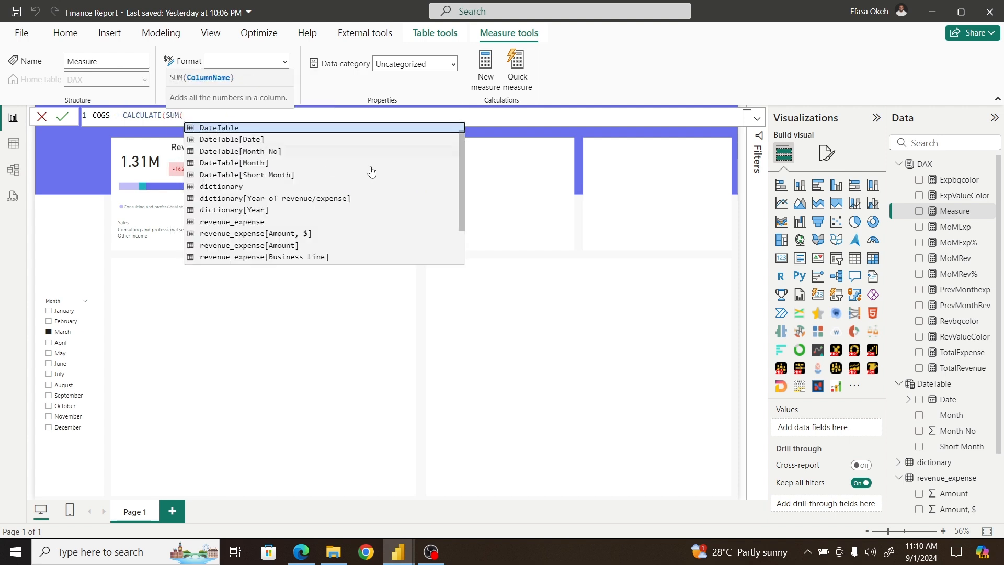
{"action": "scroll", "coordinate": [466, 174], "scroll_direction": "down", "scroll_amount": 1}
{"action": "scroll", "coordinate": [465, 175], "scroll_direction": "down", "scroll_amount": 1}
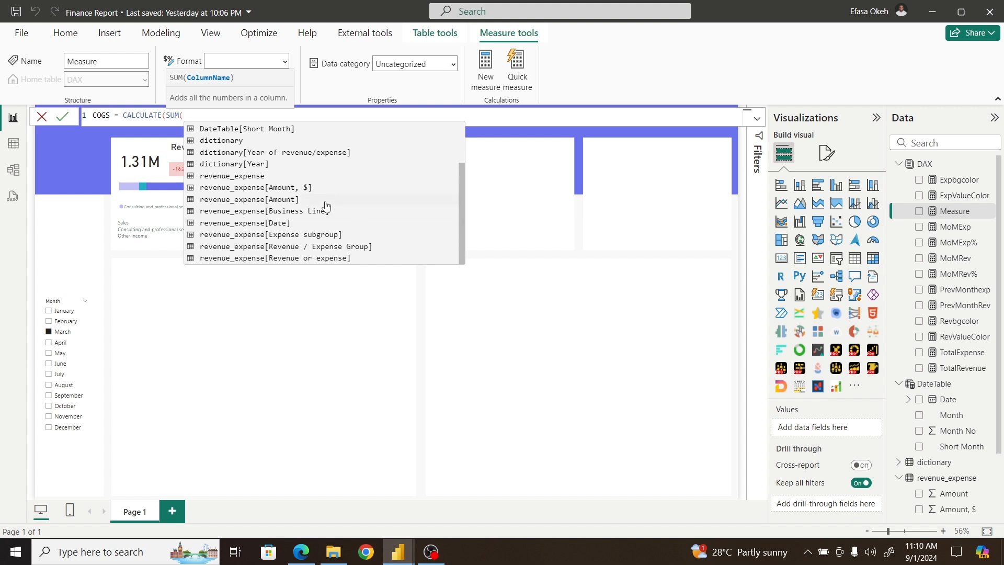
{"action": "left_click", "coordinate": [293, 206]}
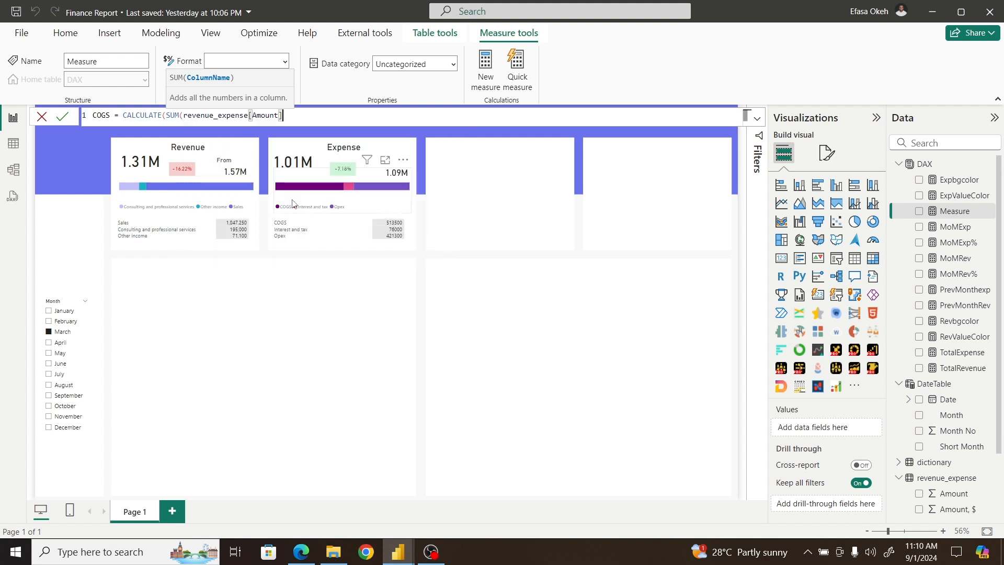
Step: Filter the COGS measure to revenue_expense[Revenue / Expense Group] = "COGS" and commit the formula
{"action": "type", "text": "),"}
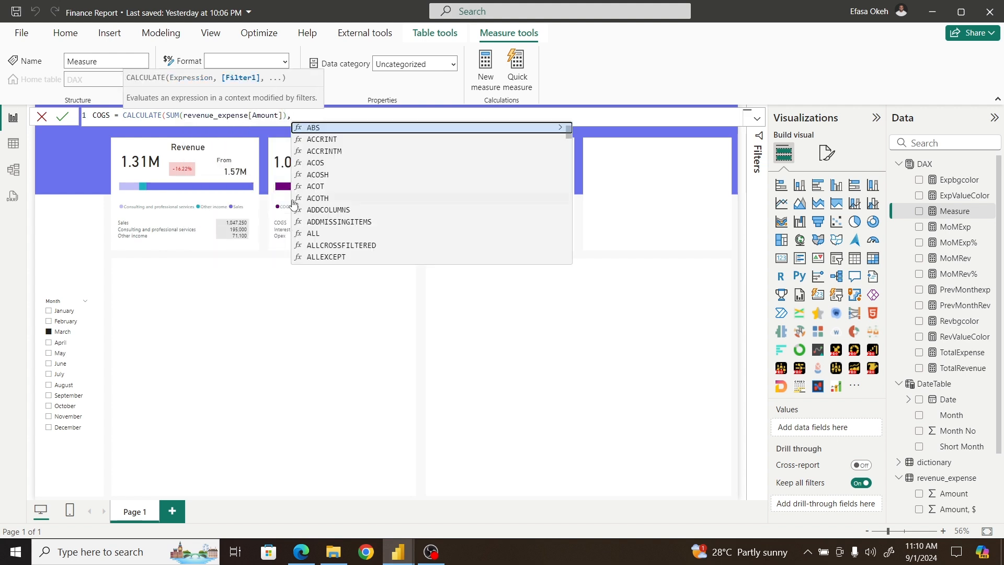
{"action": "type", "text": "reve"}
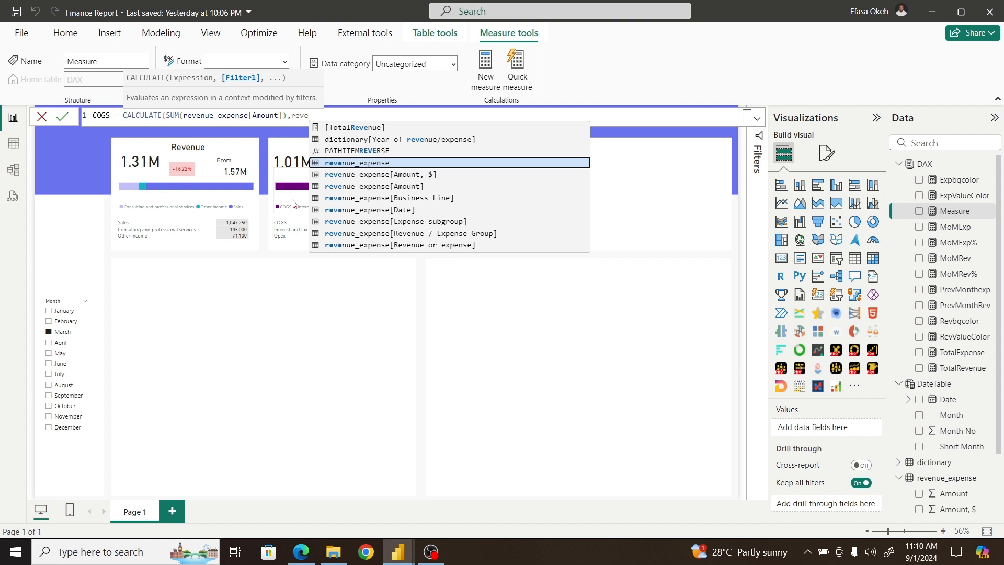
{"action": "left_click", "coordinate": [404, 238]}
{"action": "type", "text": "= \""}
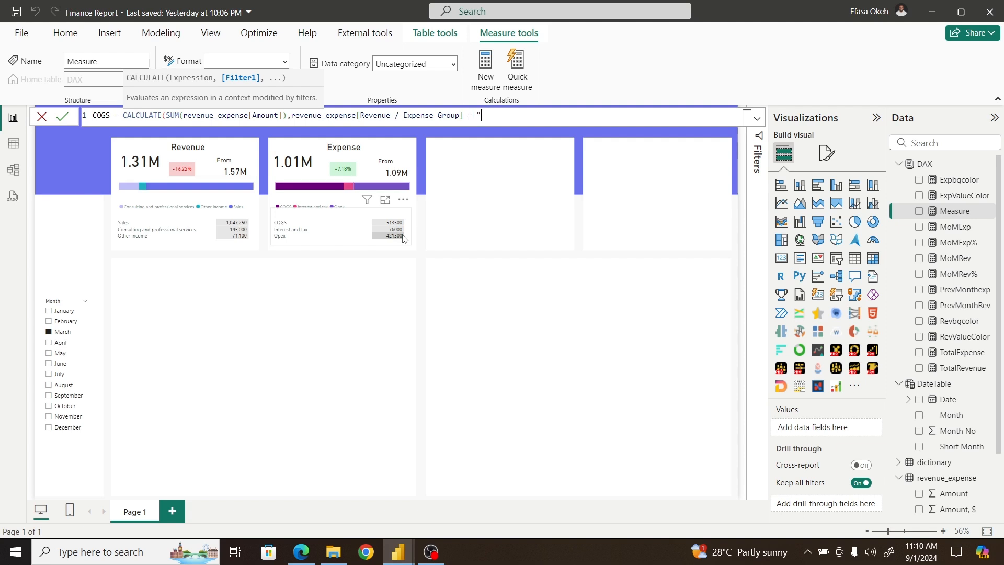
{"action": "type", "text": "COGS\")"}
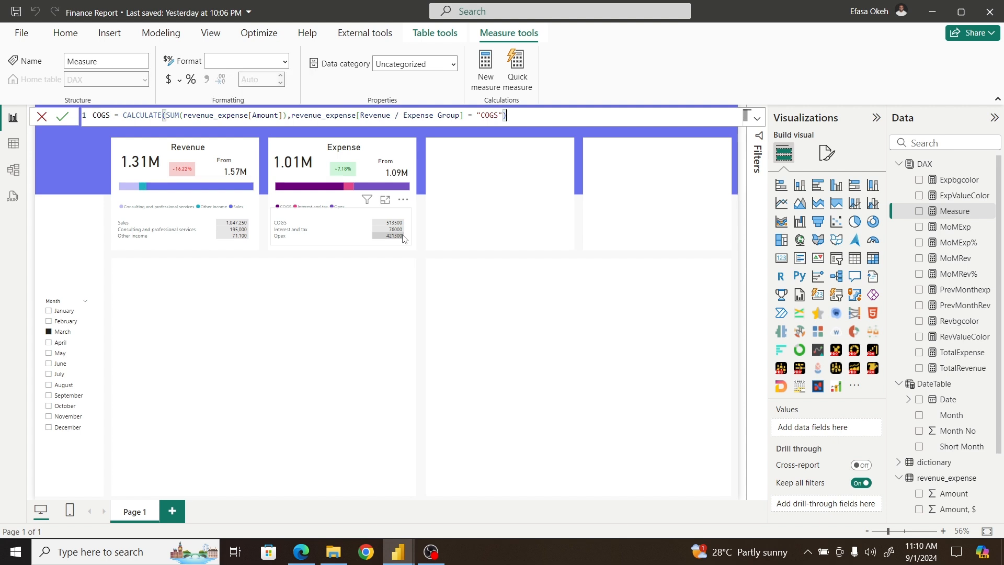
{"action": "left_click", "coordinate": [63, 116]}
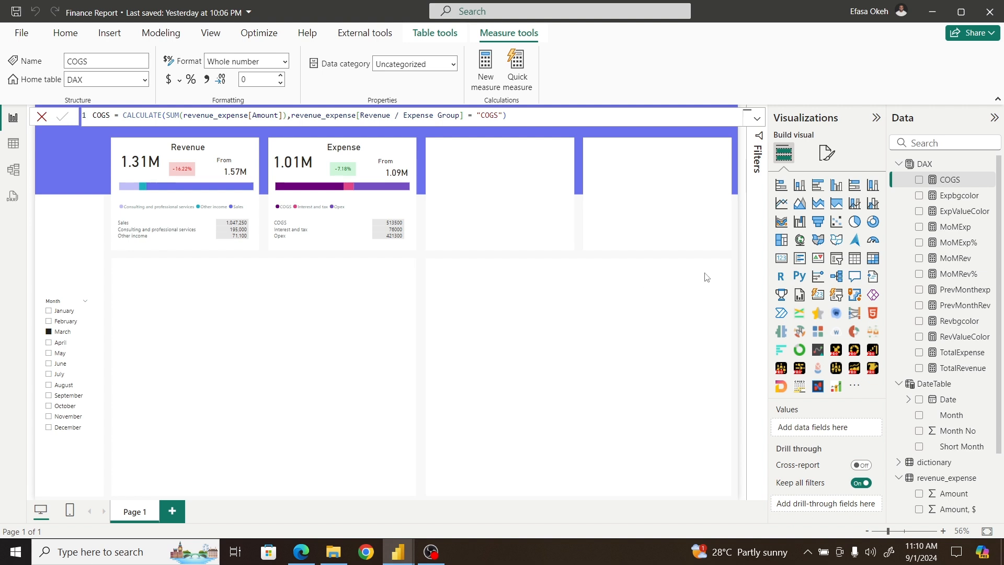
Step: Create a Gross Profit measure in the DAX table as [TotalRevenue] - [COGS]
{"action": "right_click", "coordinate": [930, 168]}
{"action": "left_click", "coordinate": [859, 194]}
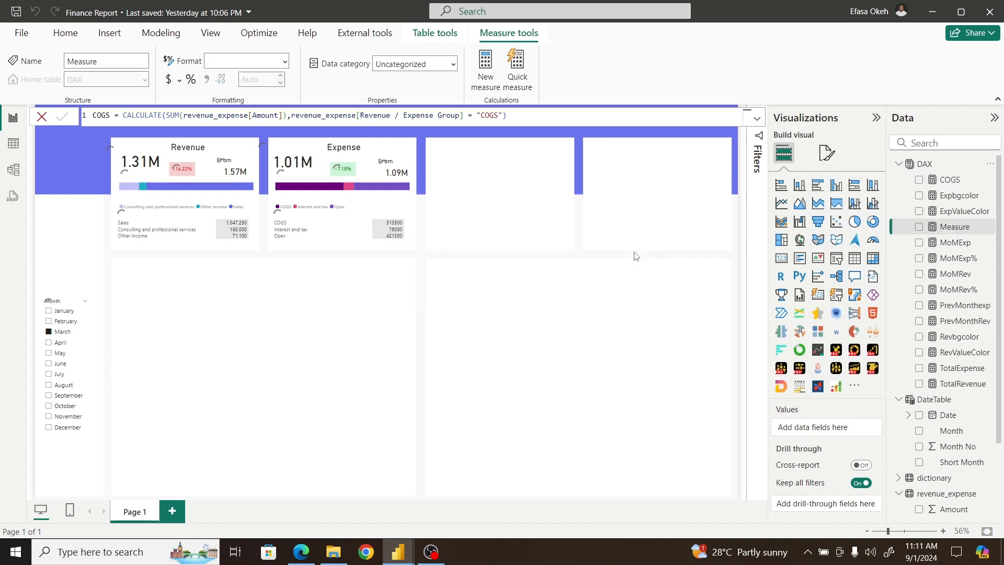
{"action": "key", "text": "BackSpace"}
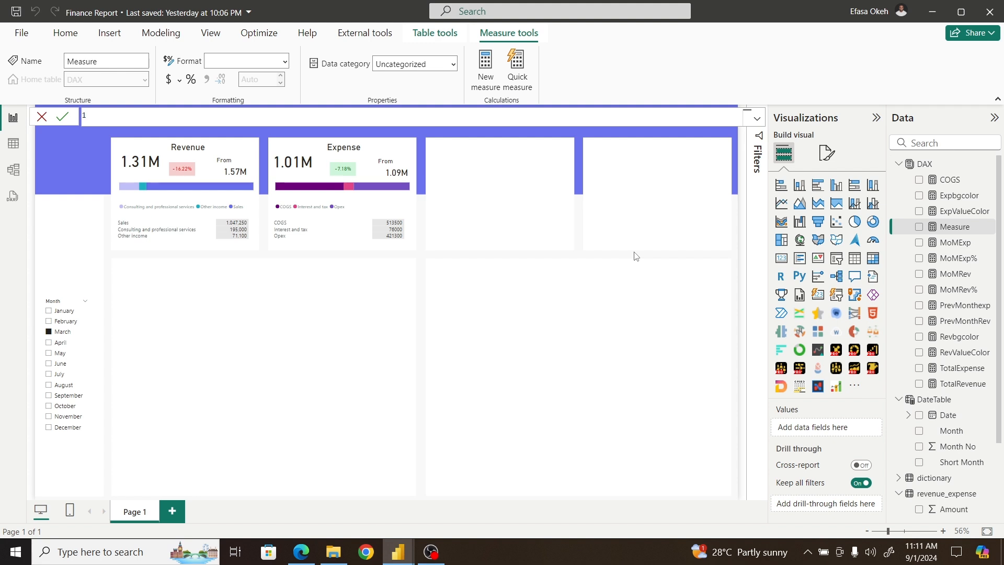
{"action": "type", "text": "Gross Profit = Tot"}
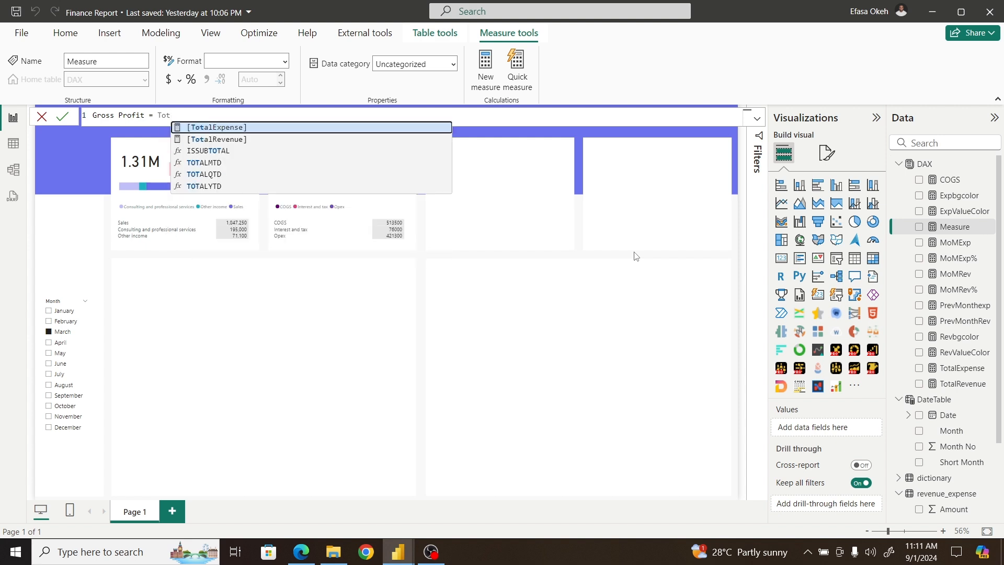
{"action": "left_click", "coordinate": [251, 139]}
{"action": "type", "text": "- "}
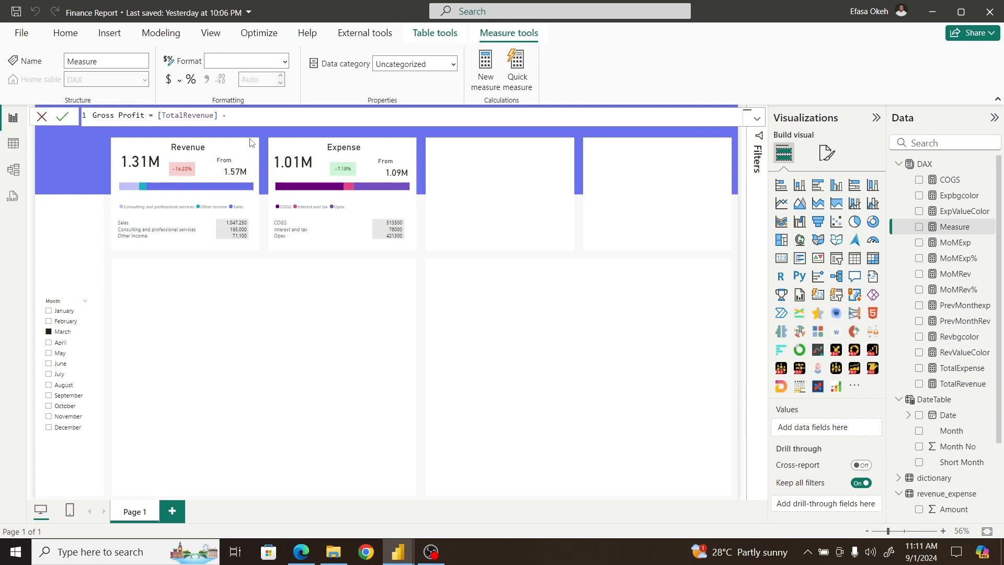
{"action": "type", "text": "co"}
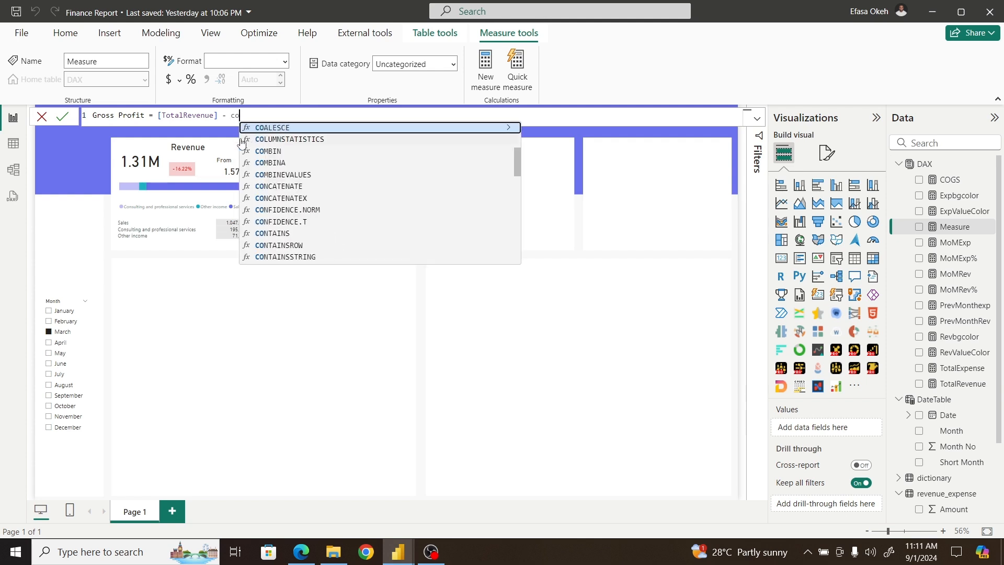
{"action": "type", "text": "g"}
{"action": "left_click", "coordinate": [282, 128]}
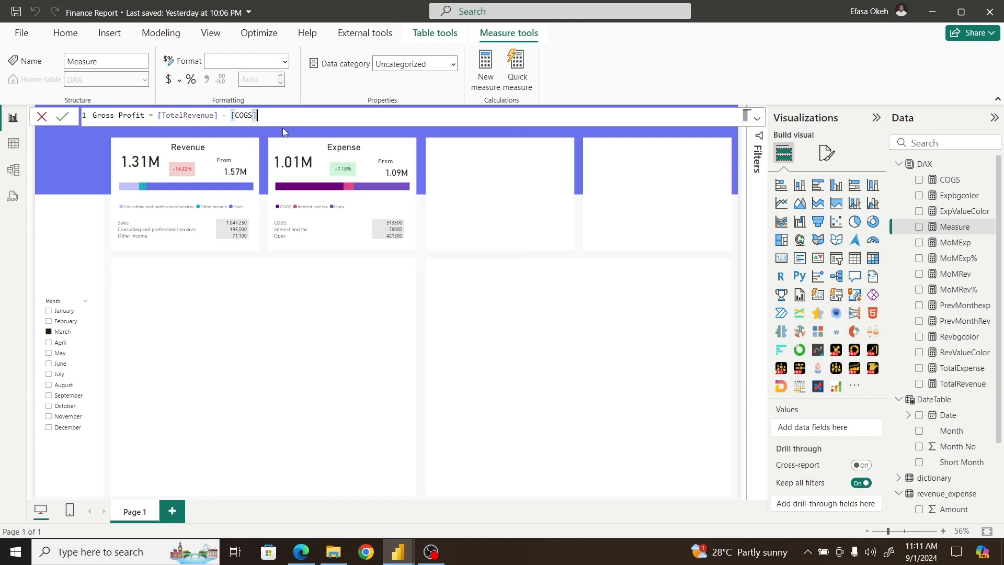
{"action": "left_click", "coordinate": [61, 118]}
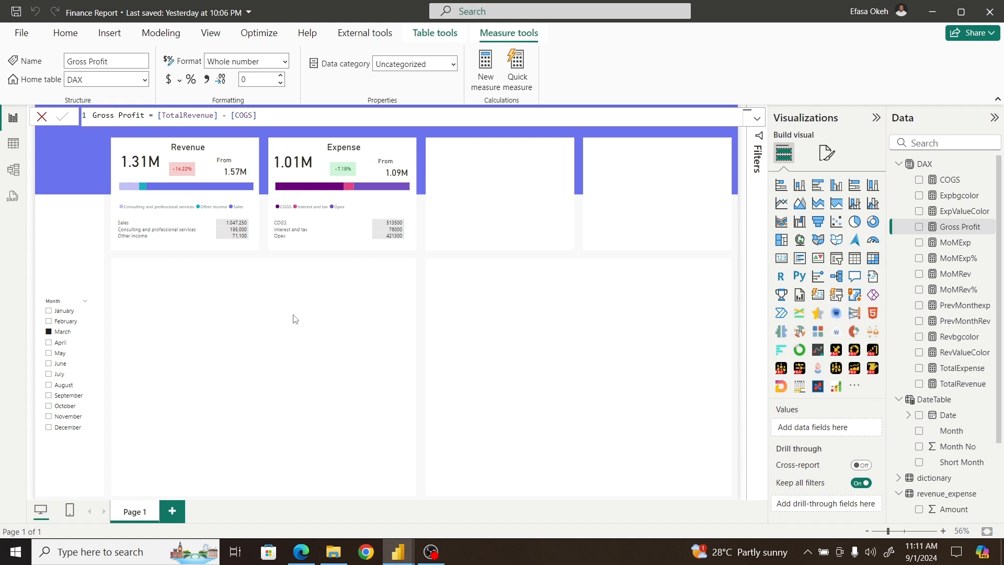
Step: Begin a Gross Profit Margin measure in the DAX table and check its formula in Finance Analysis.pdf in Edge, returning to Power BI
{"action": "right_click", "coordinate": [932, 171]}
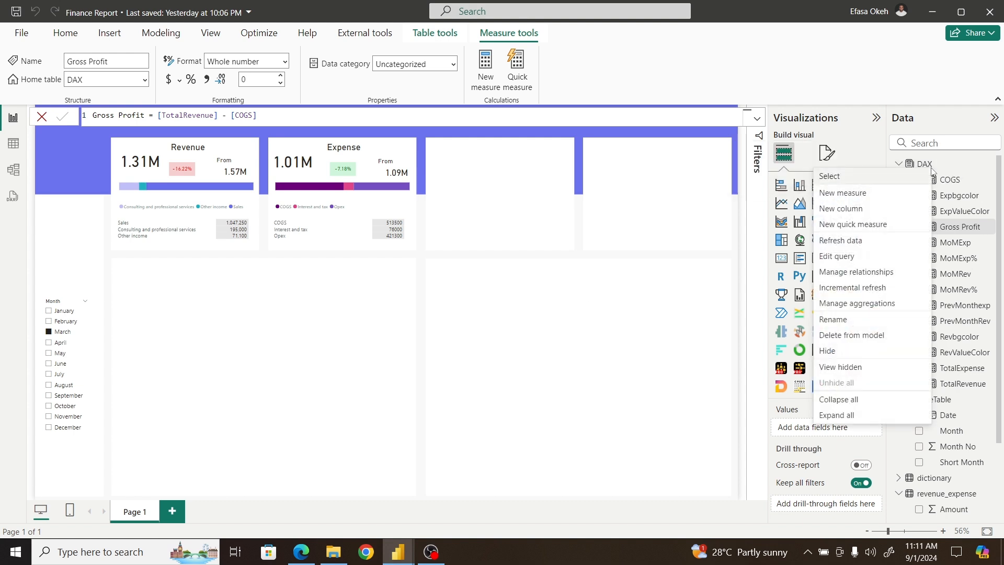
{"action": "left_click", "coordinate": [861, 196]}
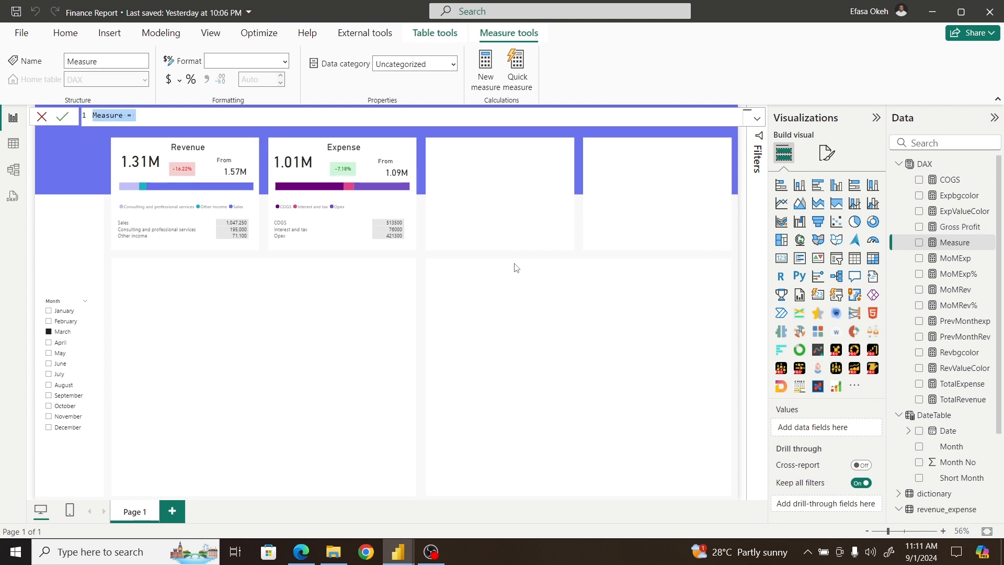
{"action": "type", "text": "Gross "}
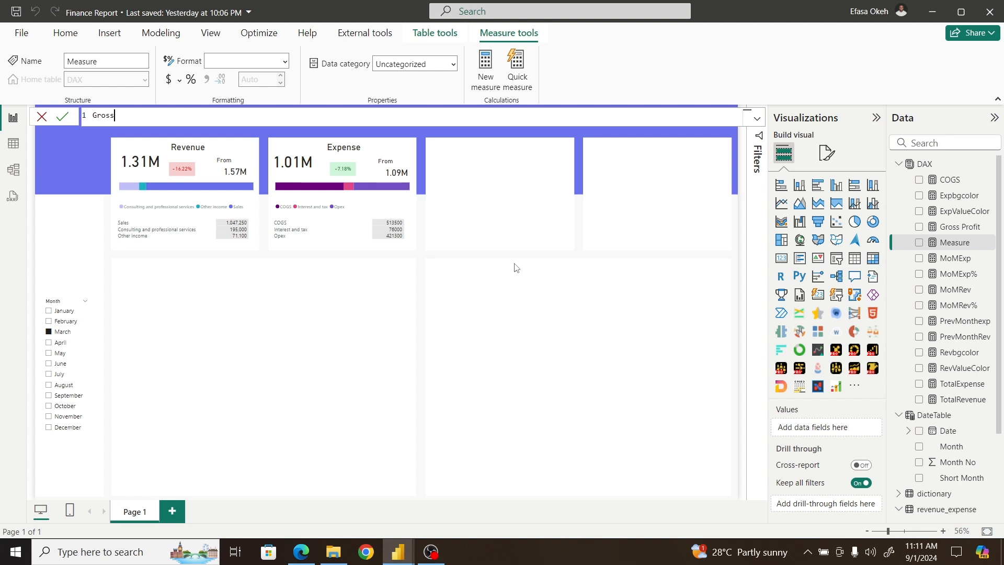
{"action": "type", "text": "Profit Margin ="}
{"action": "left_click", "coordinate": [304, 554]}
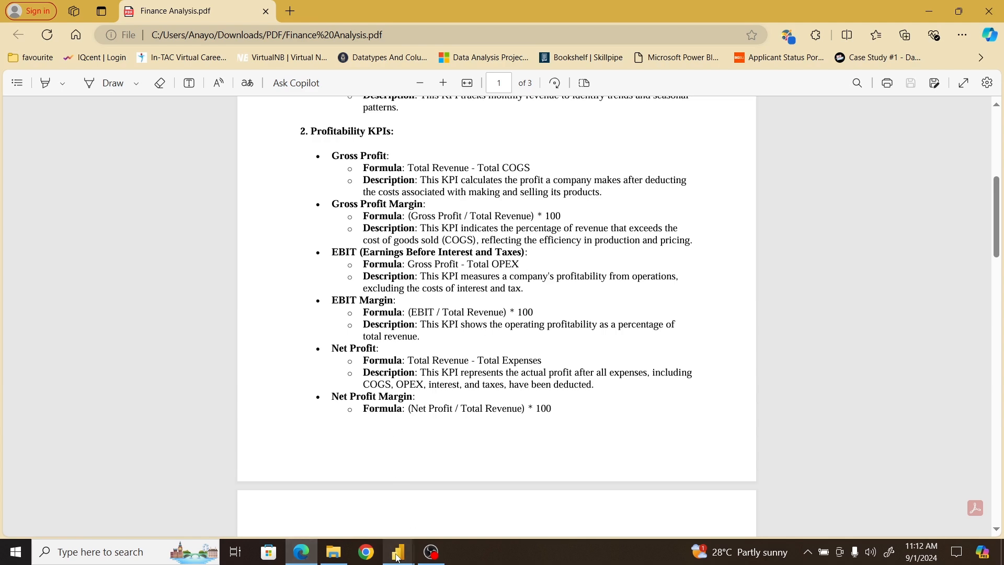
{"action": "mouse_move", "coordinate": [398, 551]}
{"action": "left_click", "coordinate": [429, 516]}
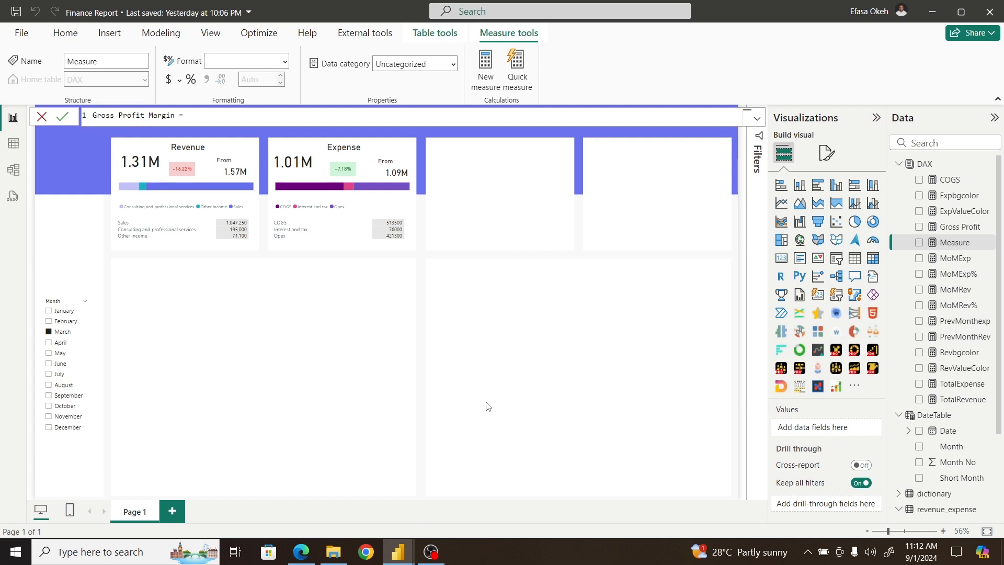
Step: Define Gross Profit Margin with DIVIDE, using [Gross Profit] as numerator and [TotalRevenue] as denominator
{"action": "type", "text": "Divi"}
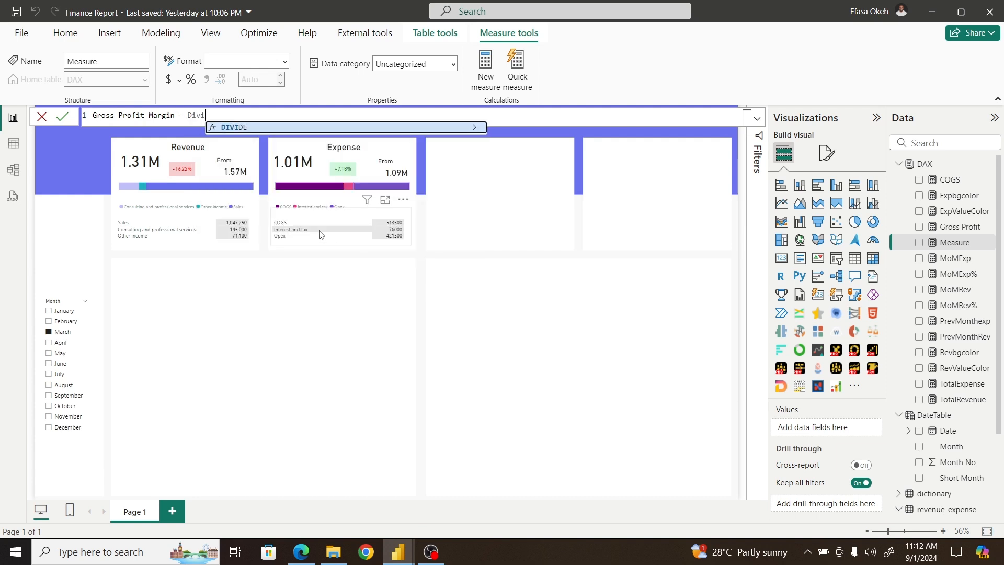
{"action": "left_click", "coordinate": [248, 127]}
{"action": "type", "text": "Gros"}
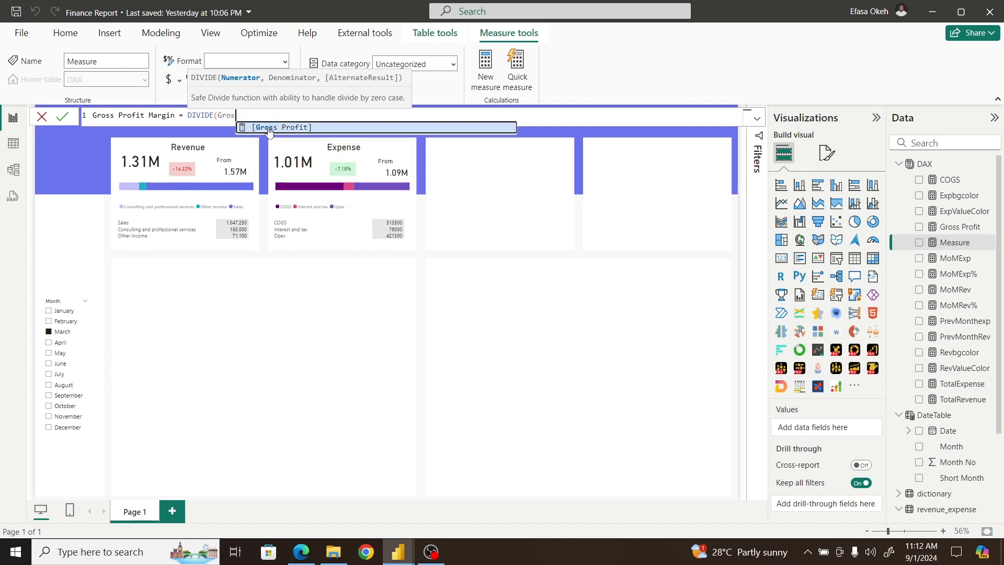
{"action": "left_click", "coordinate": [267, 127]}
{"action": "type", "text": ",T"}
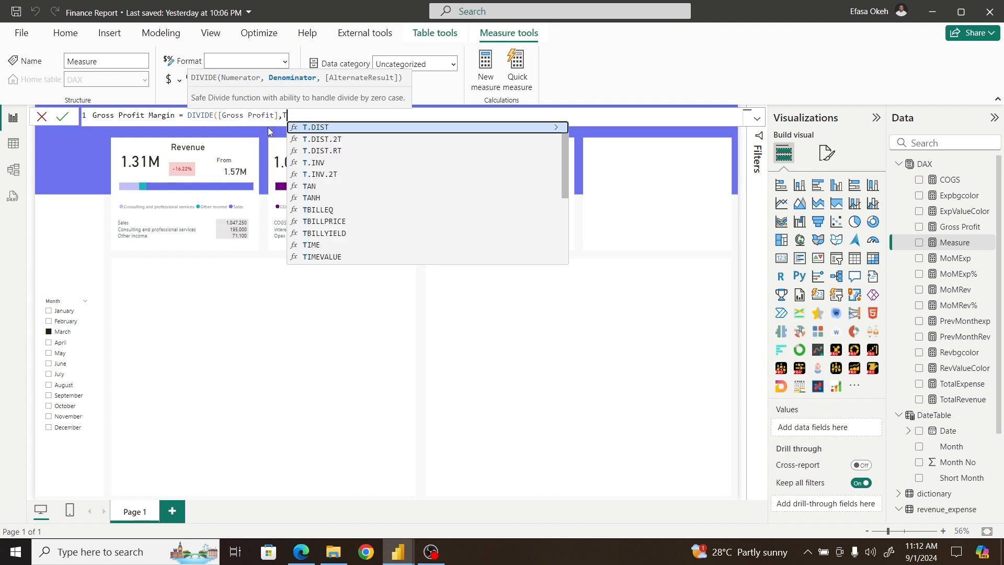
{"action": "type", "text": "otal"}
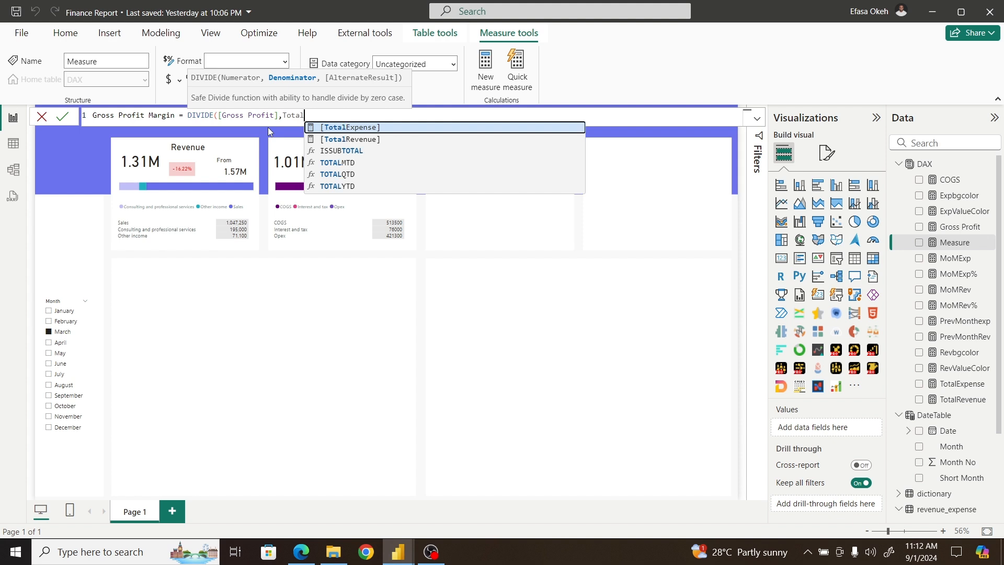
{"action": "left_click", "coordinate": [341, 141]}
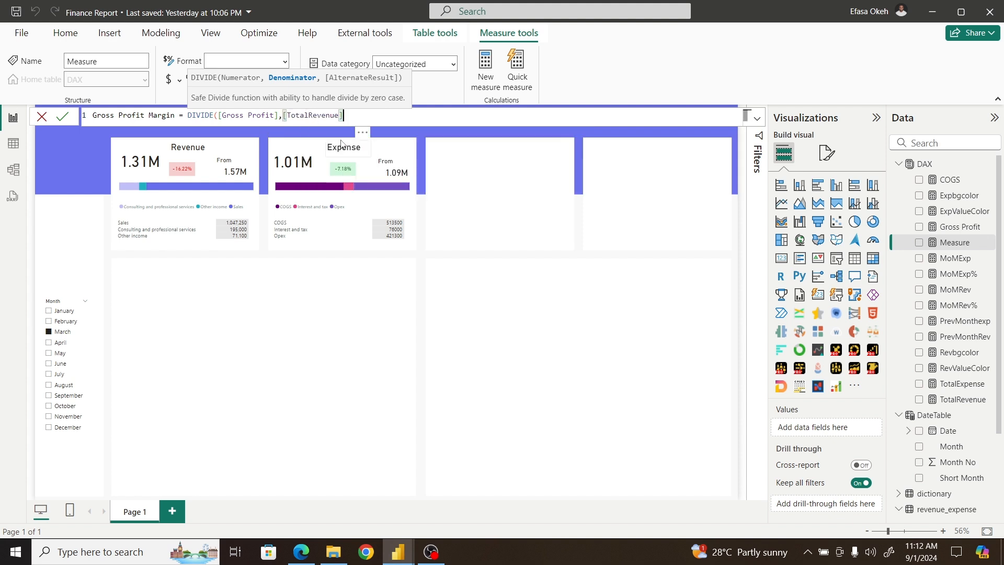
Step: Complete the Gross Profit Margin measure by giving its DIVIDE function an alternate result of 0, and commit it
{"action": "type", "text": ","}
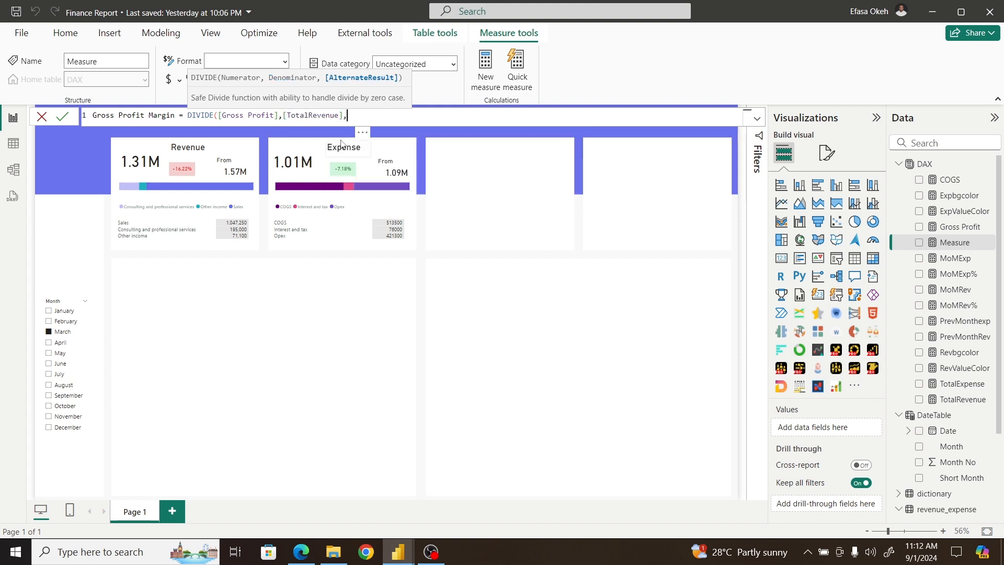
{"action": "type", "text": "0)"}
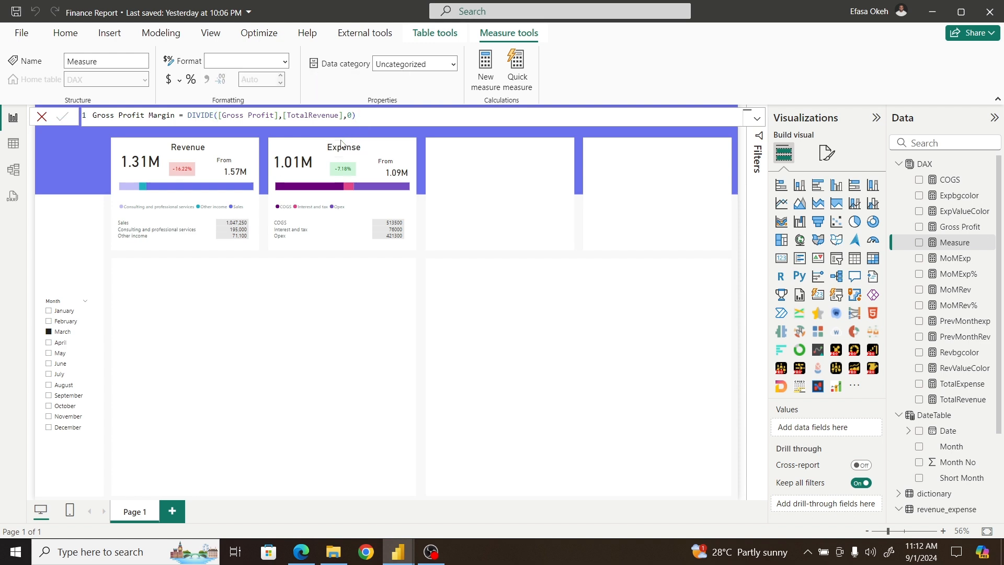
{"action": "key", "text": "Return"}
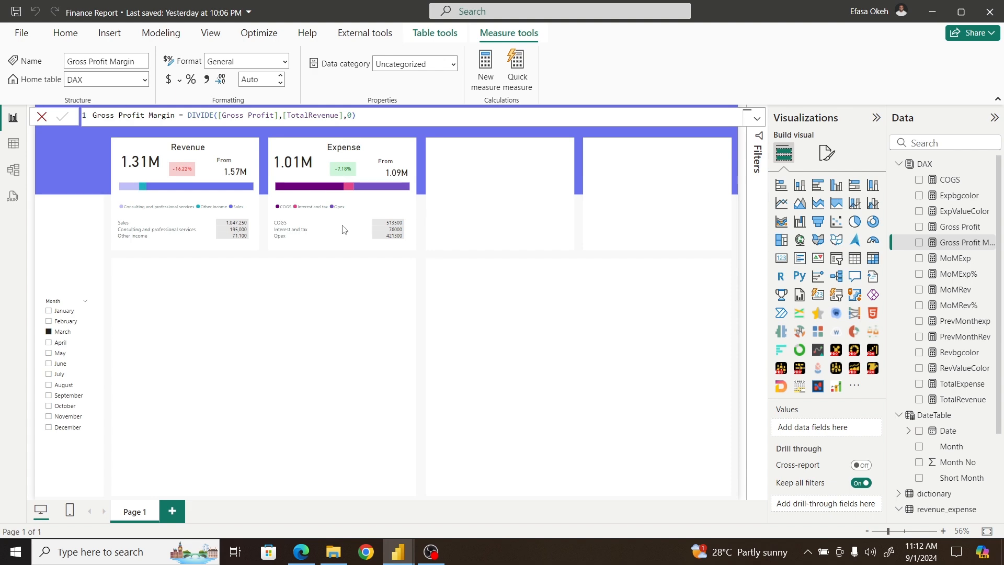
Step: Switch to the Sport Finance Overview report and inspect which measures feed the two percentage cards in its Gross Profit section
{"action": "mouse_move", "coordinate": [398, 552]}
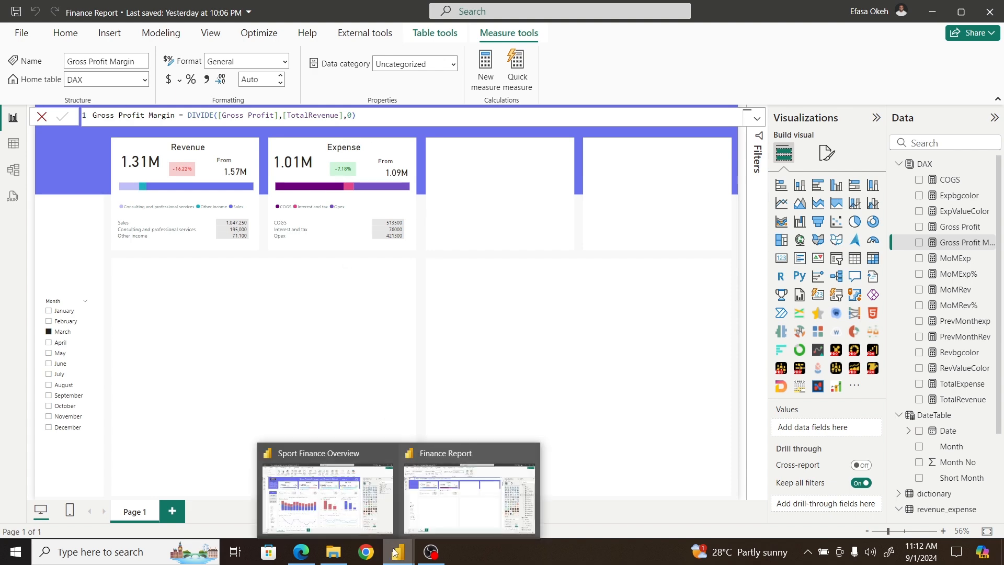
{"action": "left_click", "coordinate": [329, 507]}
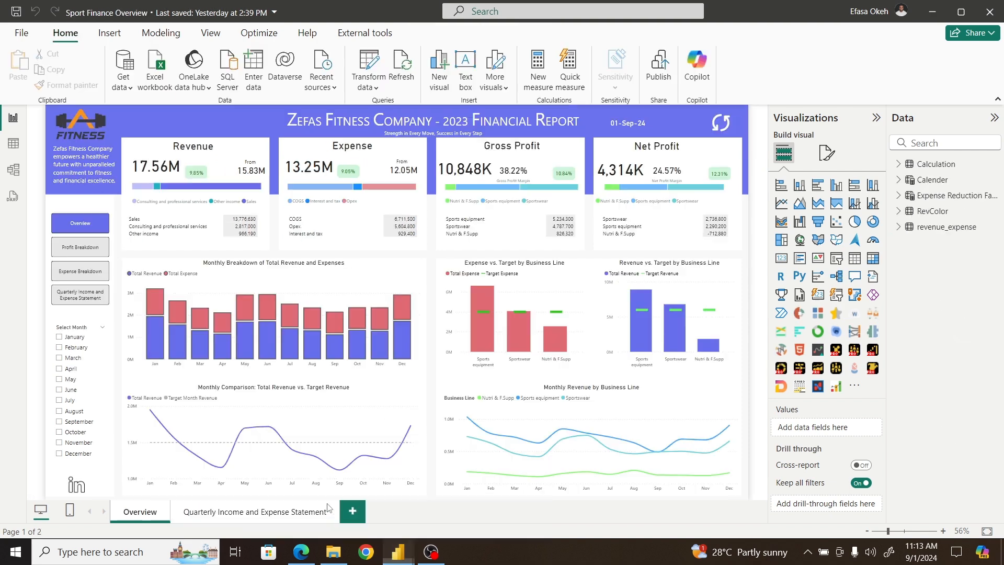
{"action": "left_click", "coordinate": [510, 182]}
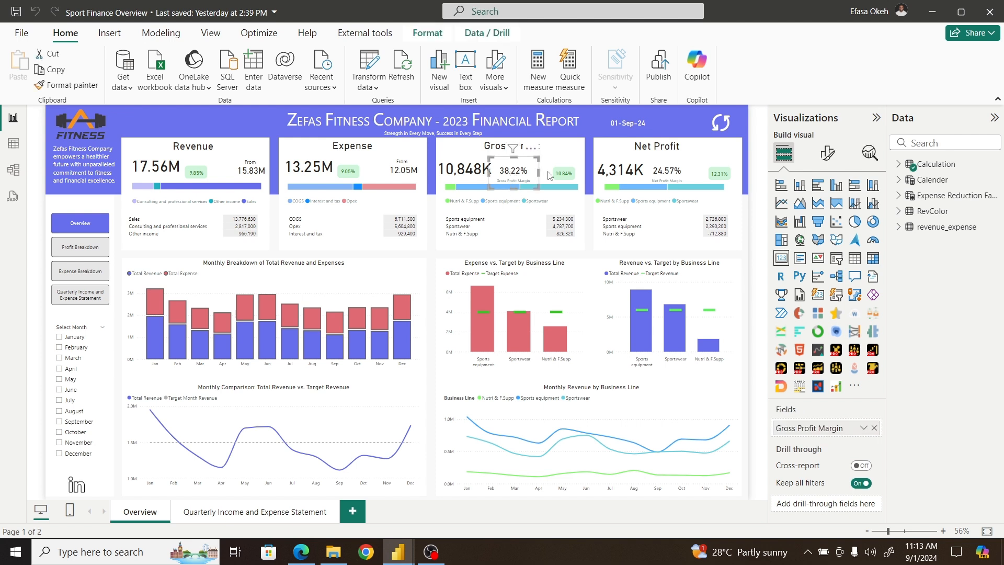
{"action": "left_click", "coordinate": [567, 177]}
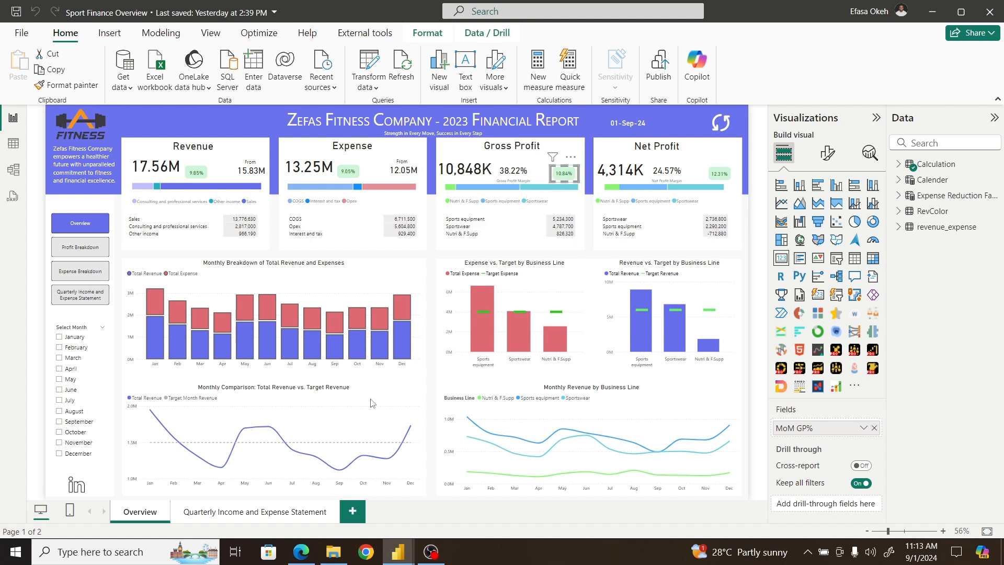
Step: In the Finance Report, add a card showing Gross Profit in the upper part of the empty panel beside Expense
{"action": "mouse_move", "coordinate": [395, 555]}
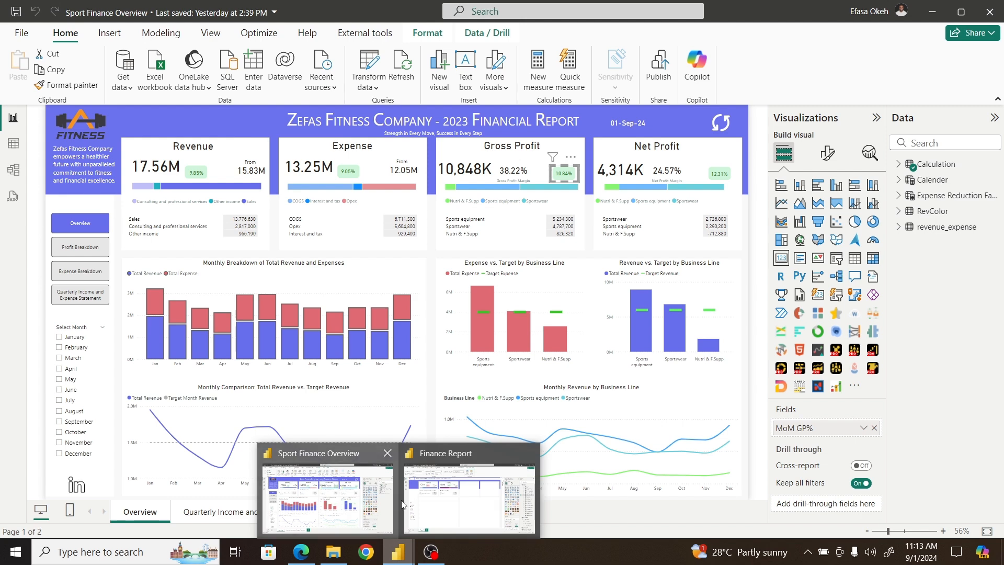
{"action": "left_click", "coordinate": [438, 500]}
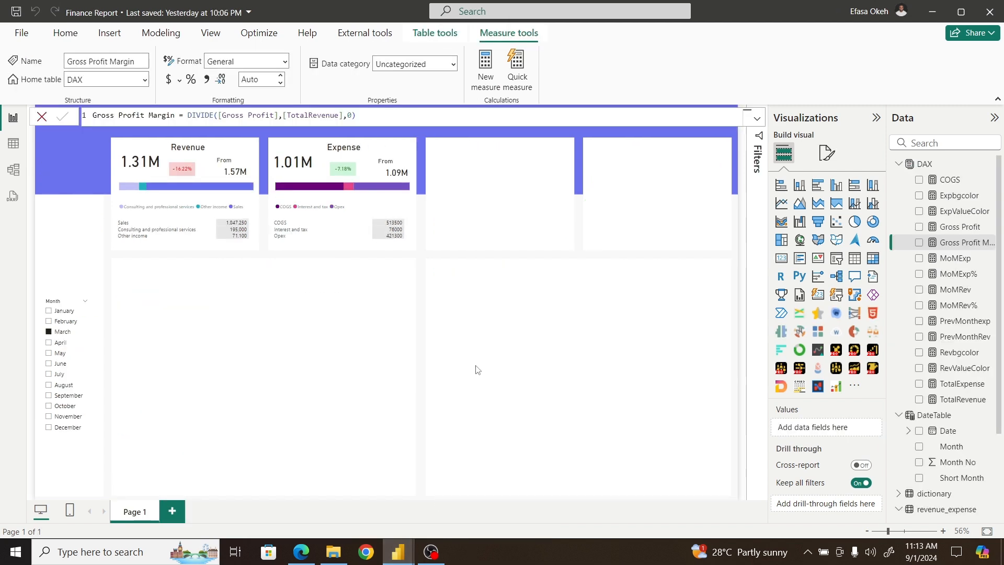
{"action": "left_click", "coordinate": [480, 246]}
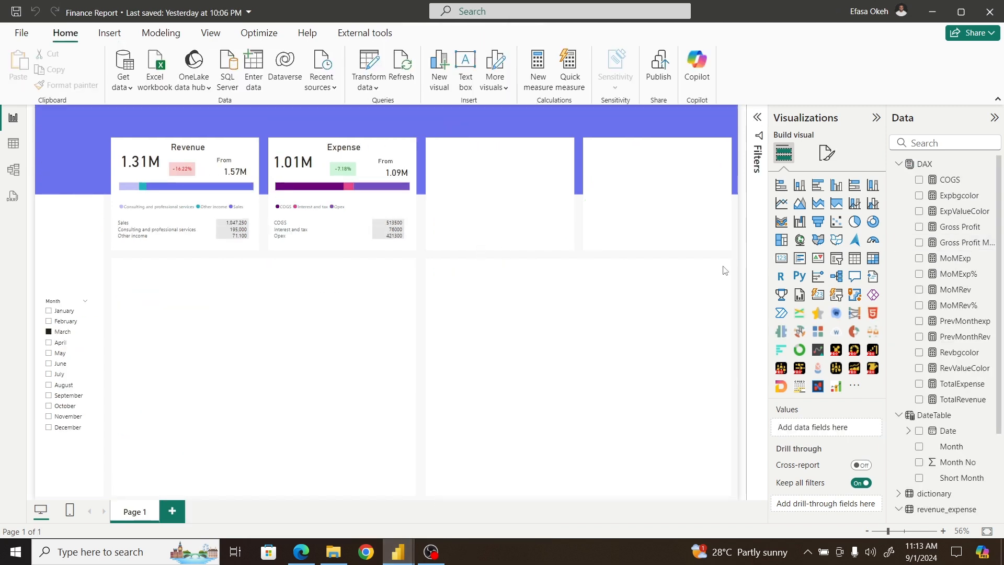
{"action": "left_click", "coordinate": [781, 258]}
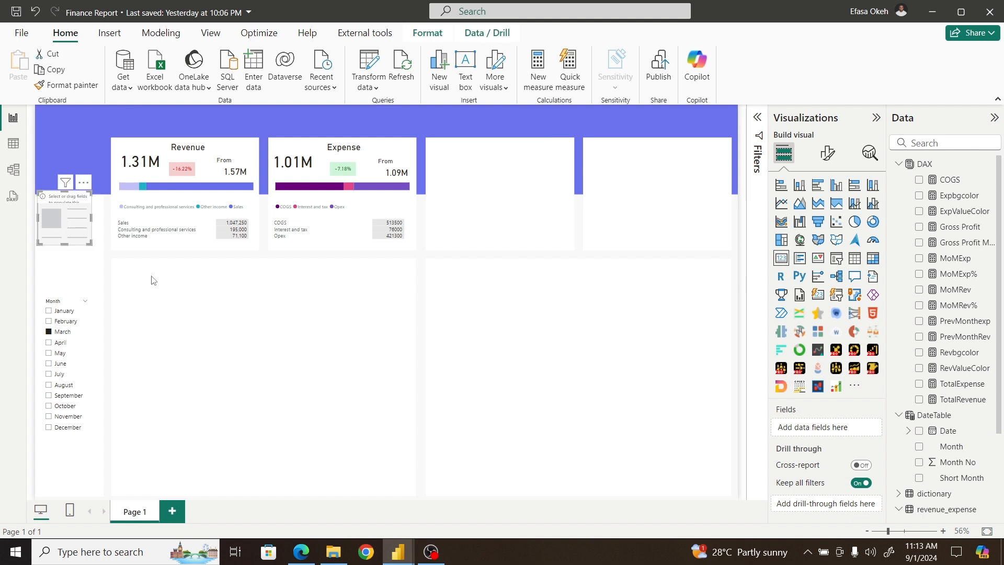
{"action": "left_click_drag", "start_coordinate": [84, 234], "coordinate": [511, 203]}
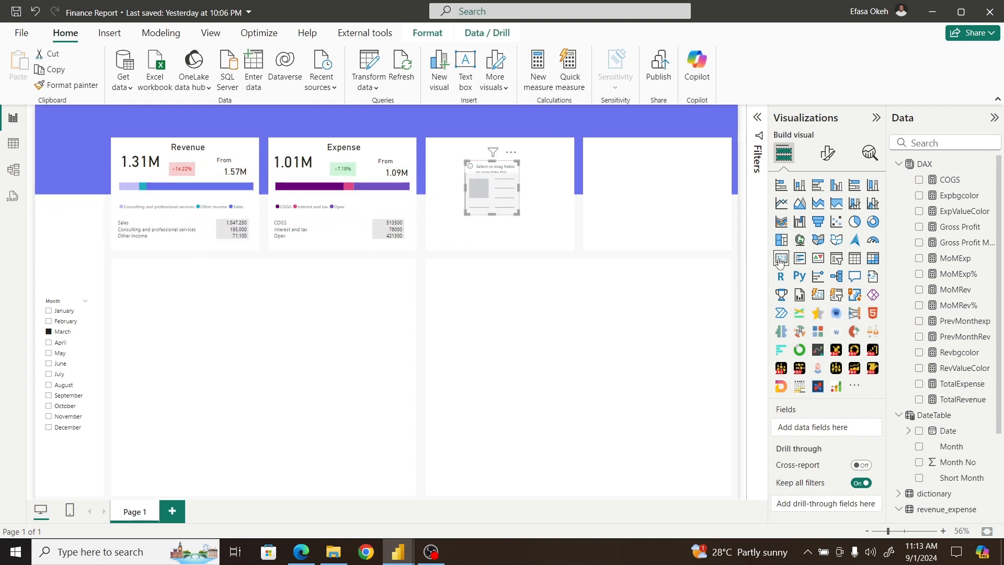
{"action": "left_click", "coordinate": [919, 226]}
{"action": "left_click_drag", "start_coordinate": [484, 199], "coordinate": [526, 189]}
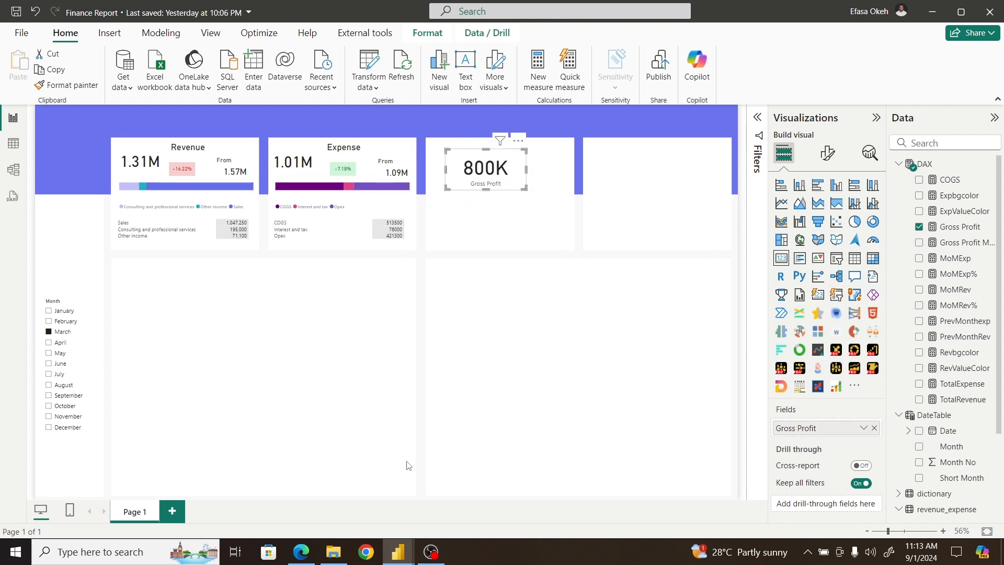
Step: Filter the Sport Finance Overview report to March to compare its gross profit figures
{"action": "mouse_move", "coordinate": [394, 552]}
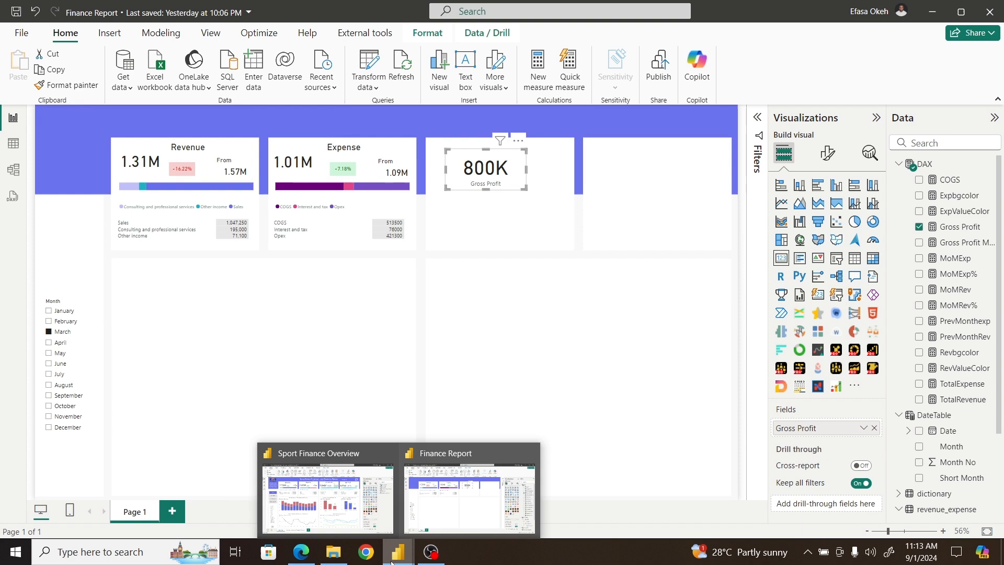
{"action": "left_click", "coordinate": [346, 487]}
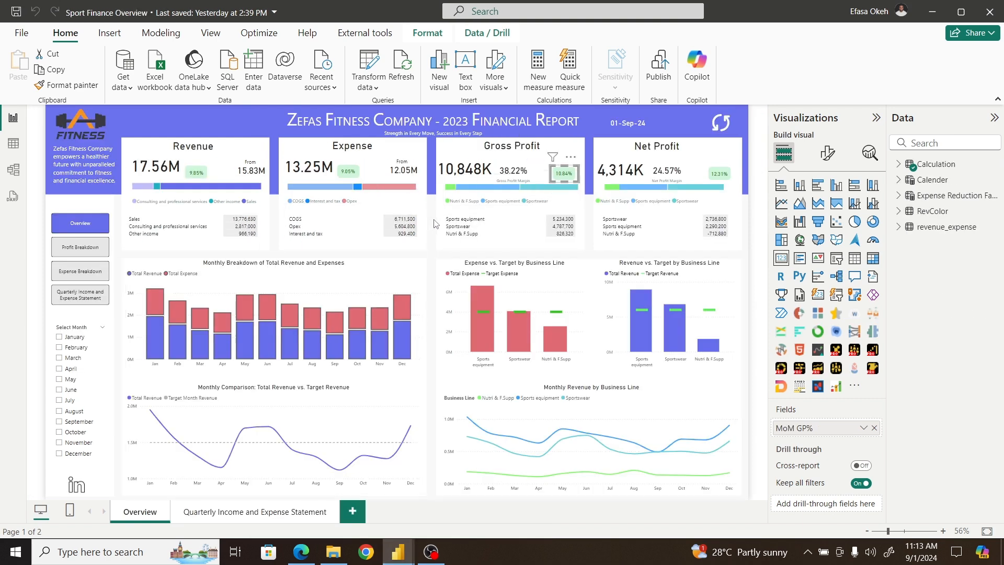
{"action": "left_click", "coordinate": [60, 359]}
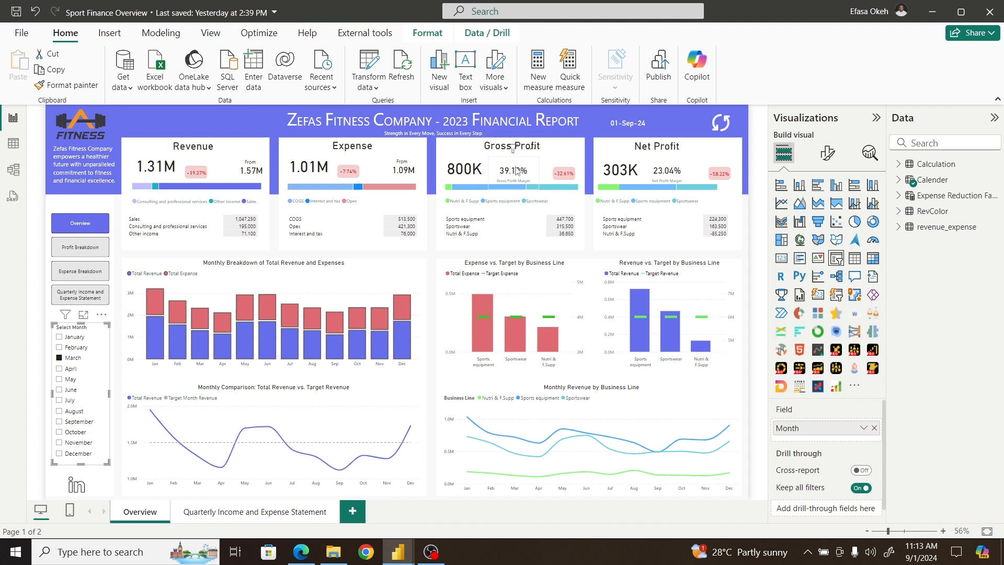
Step: In the Finance Report, add a Gross Profit Margin card below the Gross Profit card and format the measure as a percentage
{"action": "mouse_move", "coordinate": [399, 560]}
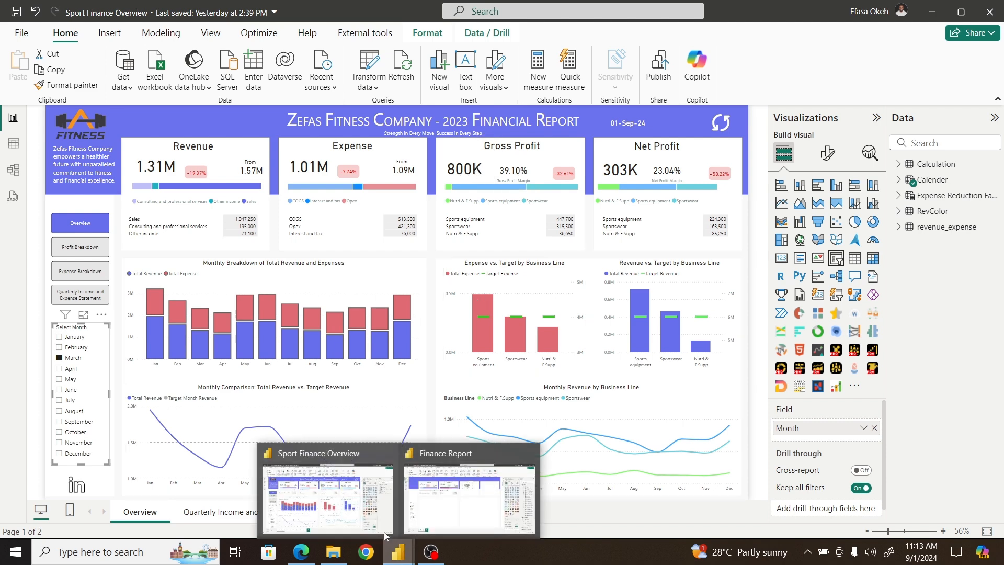
{"action": "left_click", "coordinate": [461, 495]}
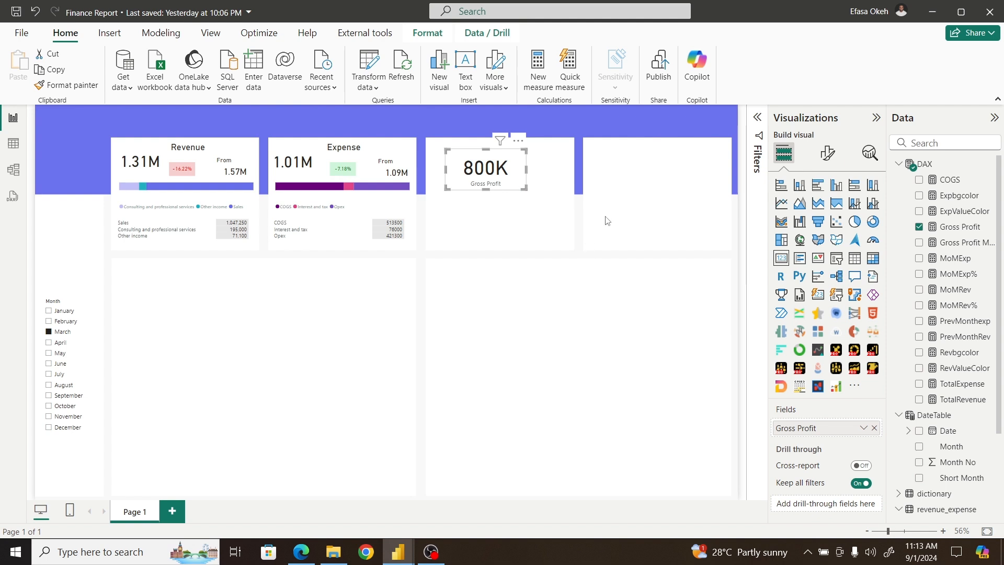
{"action": "left_click", "coordinate": [630, 218]}
{"action": "left_click", "coordinate": [781, 257]}
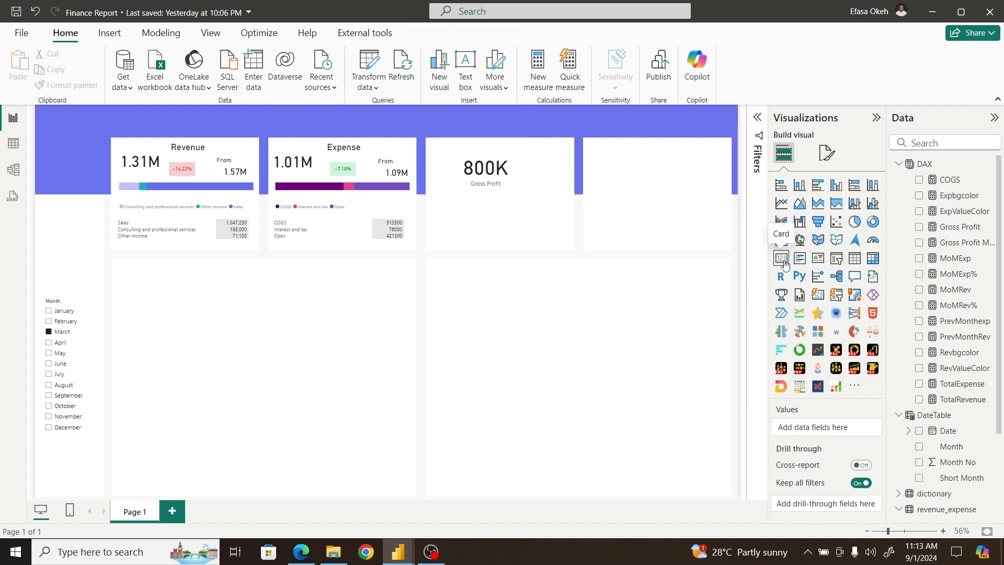
{"action": "left_click_drag", "start_coordinate": [74, 214], "coordinate": [570, 211]}
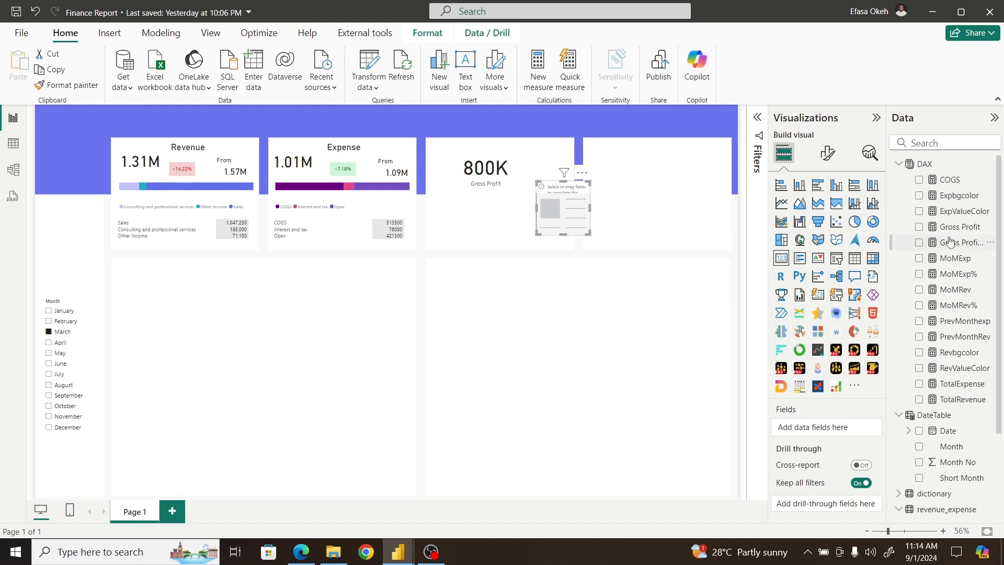
{"action": "left_click", "coordinate": [919, 242]}
{"action": "left_click_drag", "start_coordinate": [573, 233], "coordinate": [584, 293]}
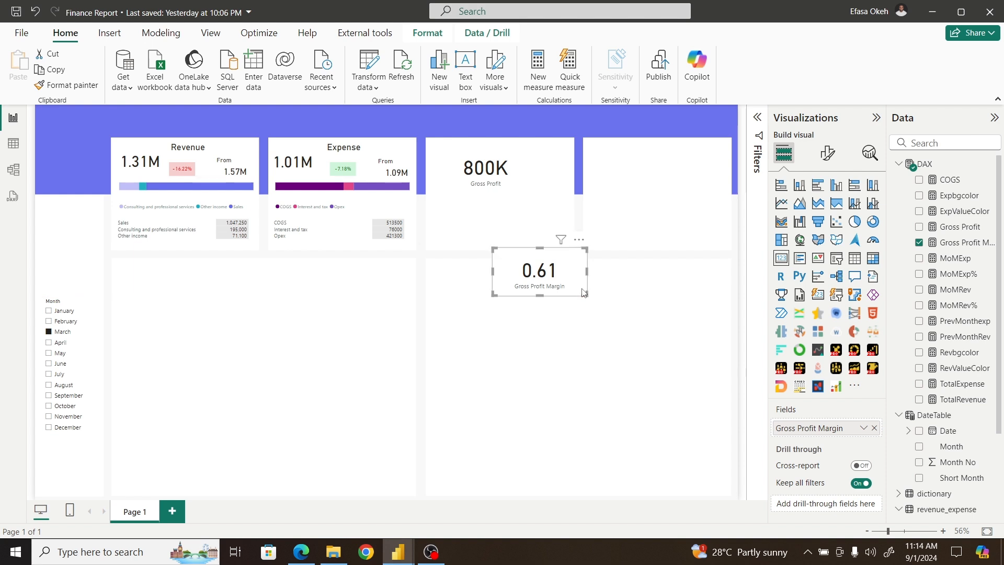
{"action": "left_click", "coordinate": [961, 242]}
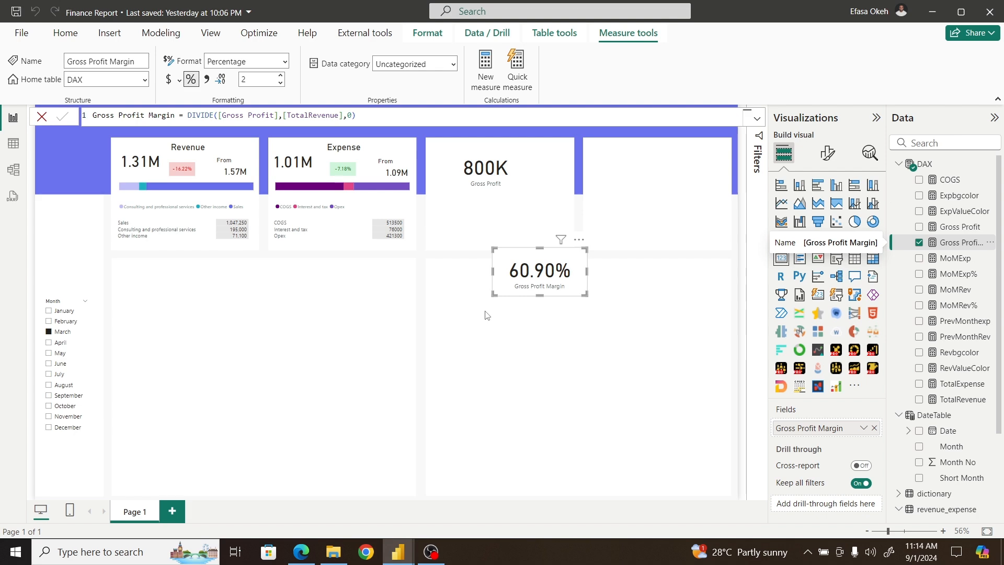
{"action": "left_click", "coordinate": [430, 445]}
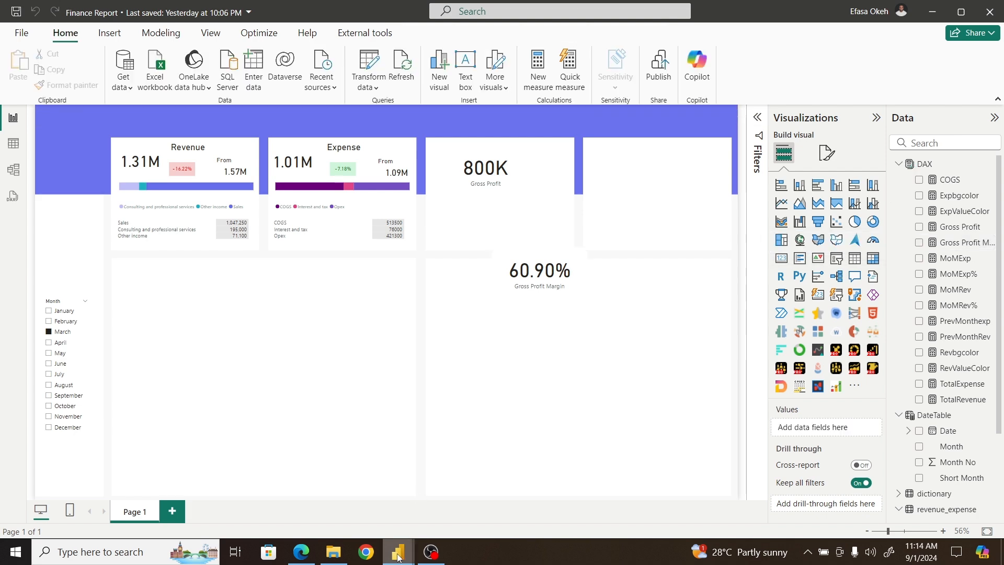
Step: In the Sport Finance Overview report, expand the Calculation table and view the formula of the Gross Profit Margin measure
{"action": "mouse_move", "coordinate": [398, 555]}
{"action": "left_click", "coordinate": [334, 486]}
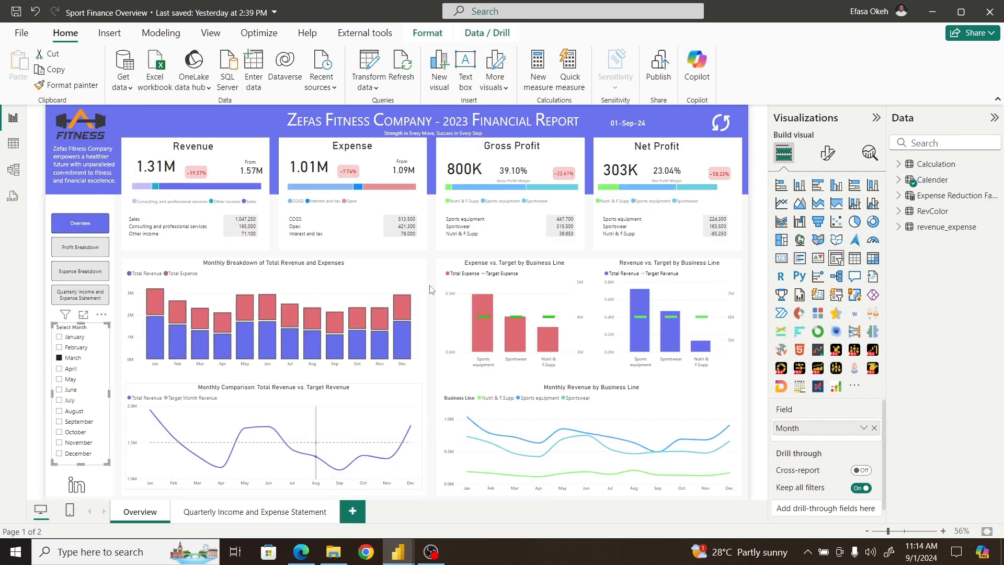
{"action": "left_click", "coordinate": [513, 177]}
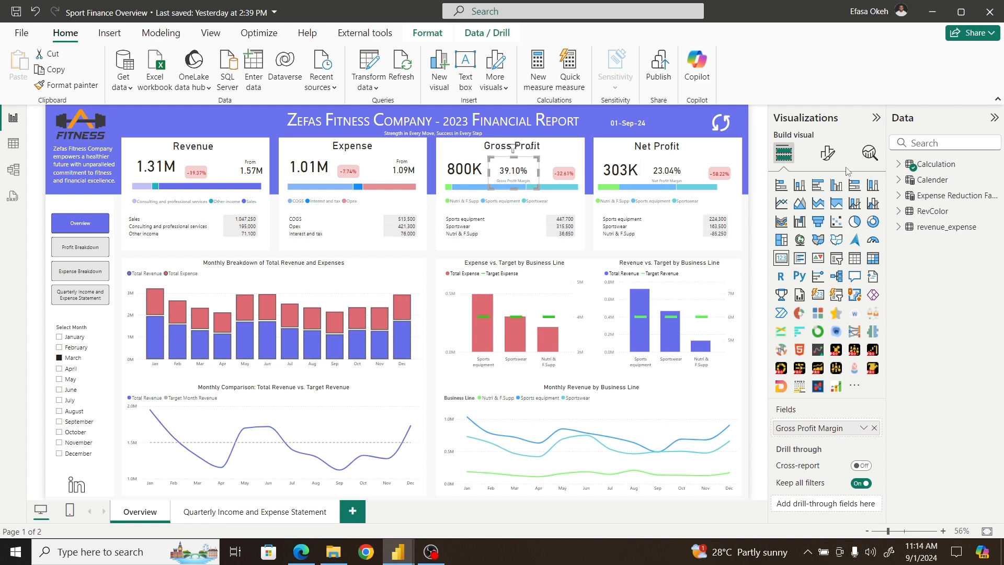
{"action": "left_click", "coordinate": [901, 165]}
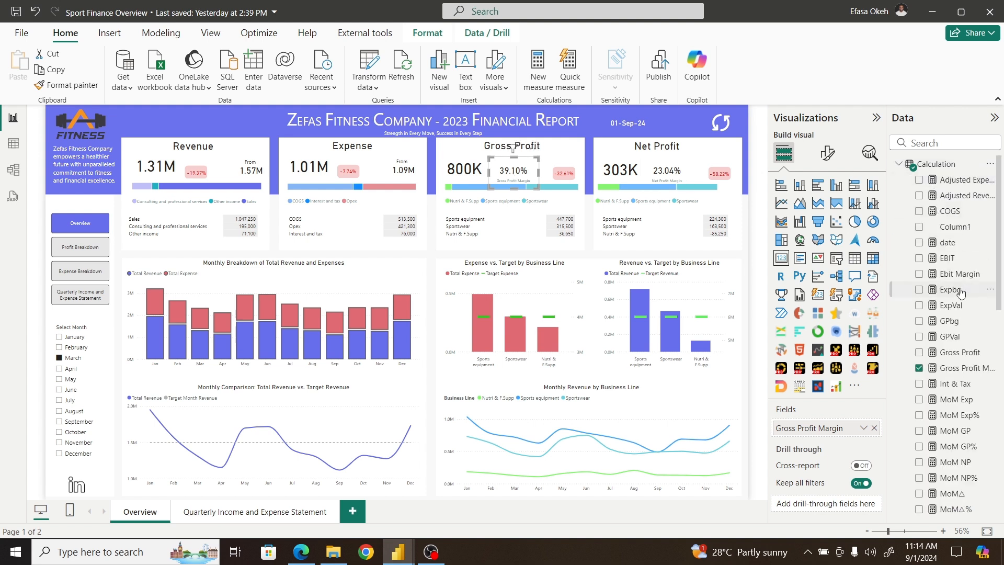
{"action": "left_click", "coordinate": [965, 372]}
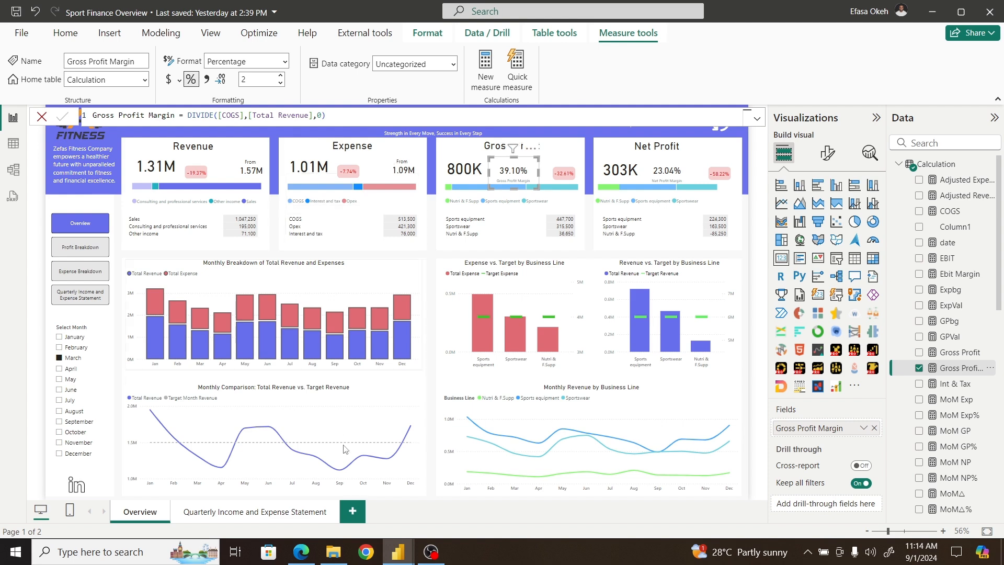
Step: Check the Gross Profit Margin formula under Profitability KPIs in Finance Analysis.pdf in Edge
{"action": "left_click", "coordinate": [301, 552]}
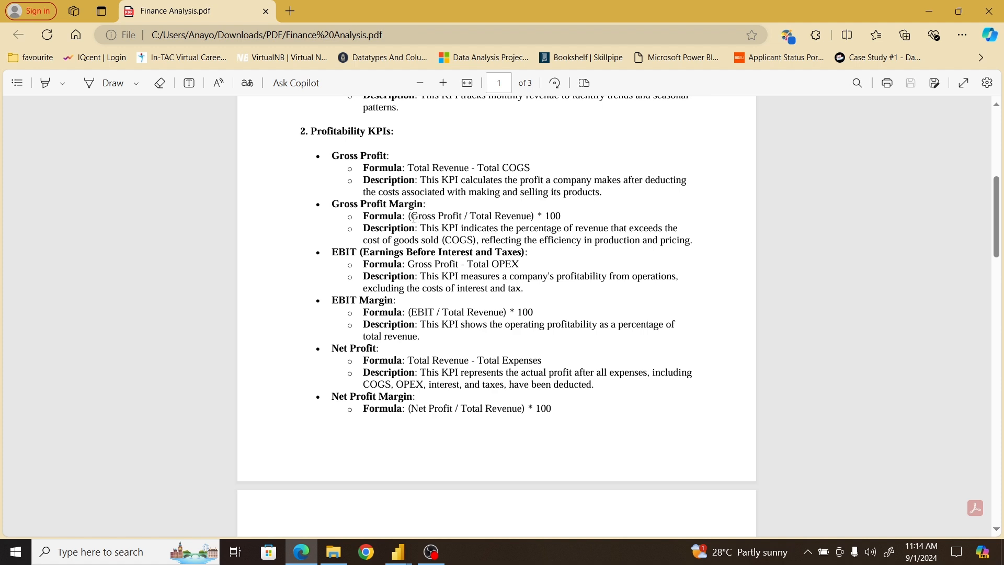
{"action": "left_click_drag", "start_coordinate": [413, 218], "coordinate": [463, 218]}
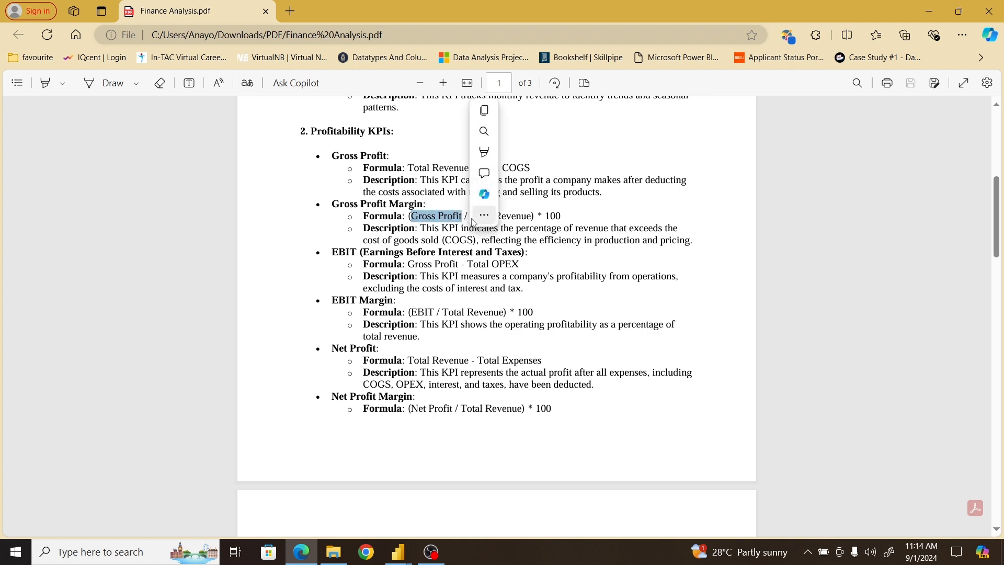
{"action": "left_click", "coordinate": [482, 253]}
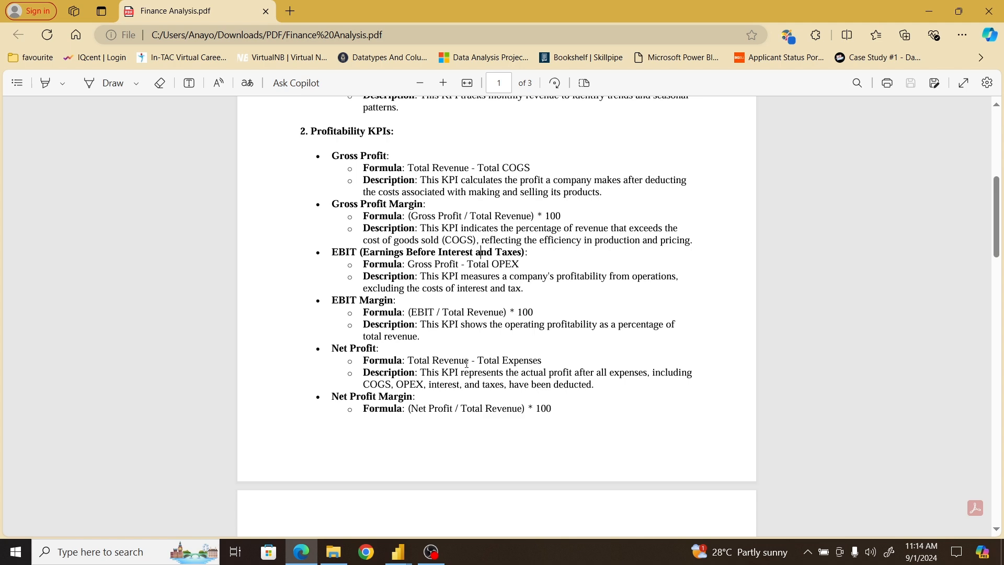
Step: In the Sport Finance Overview report, correct the Gross Profit Margin measure to DIVIDE([Gross Profit],[Total Revenue],0)
{"action": "left_click", "coordinate": [398, 550]}
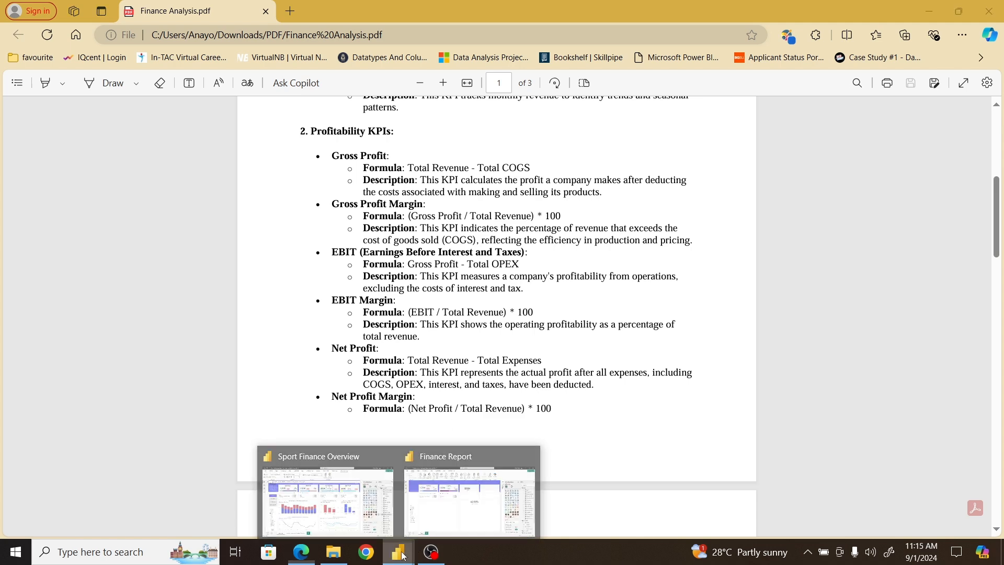
{"action": "left_click", "coordinate": [338, 484]}
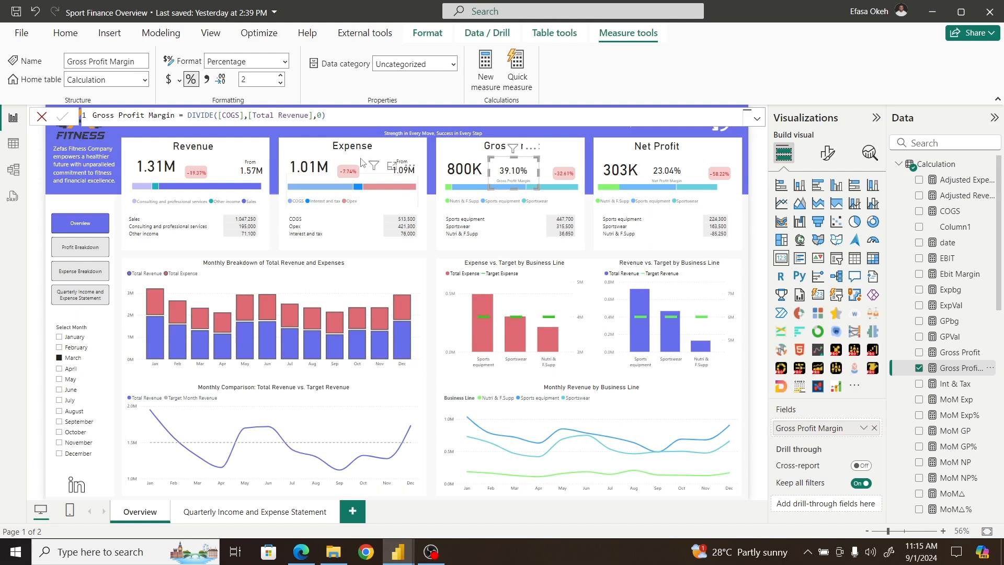
{"action": "left_click", "coordinate": [244, 118]}
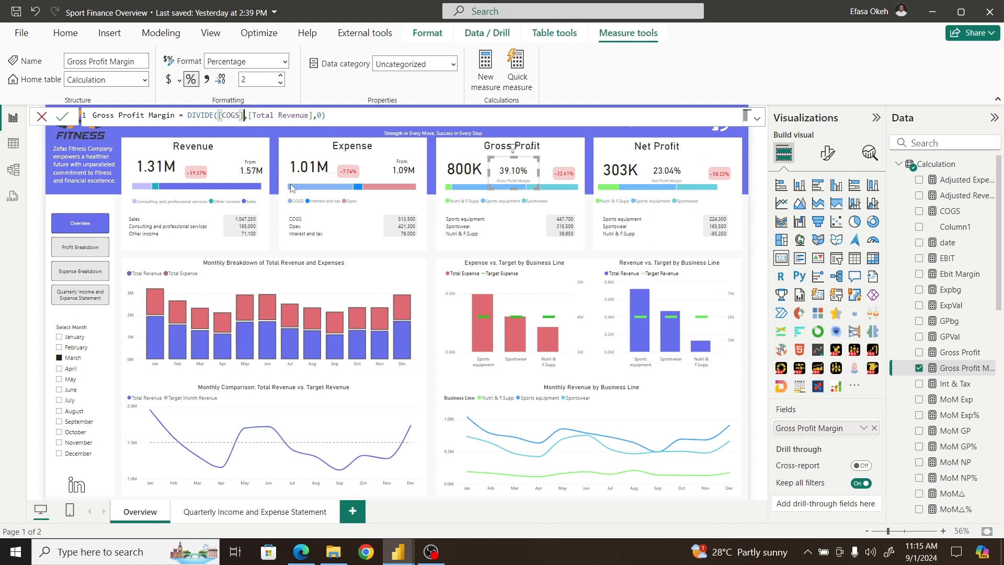
{"action": "key", "text": "BackSpace"}
{"action": "key", "text": "BackSpace"}
{"action": "key", "text": "BackSpace"}
{"action": "key", "text": "BackSpace"}
{"action": "key", "text": "BackSpace"}
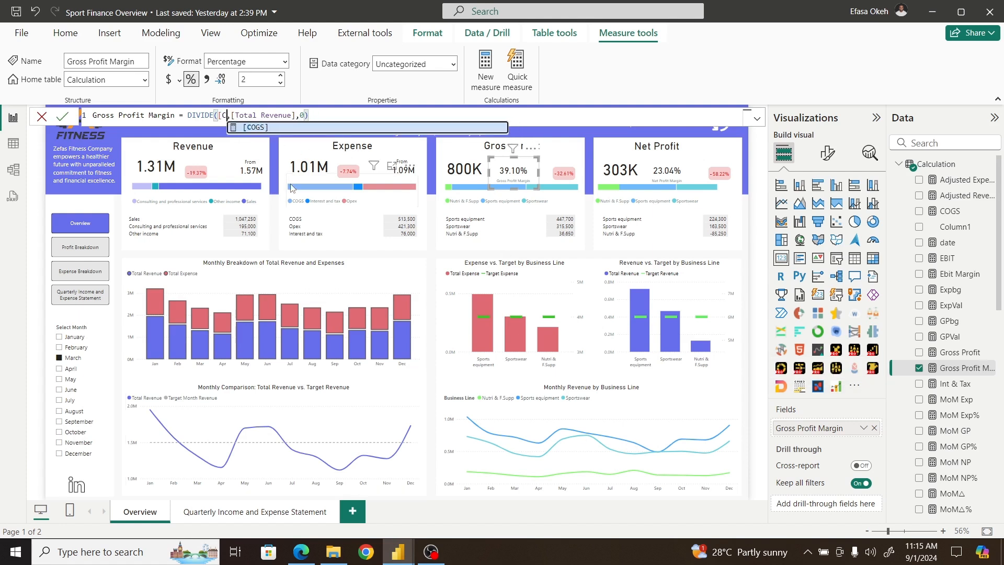
{"action": "type", "text": "gr"}
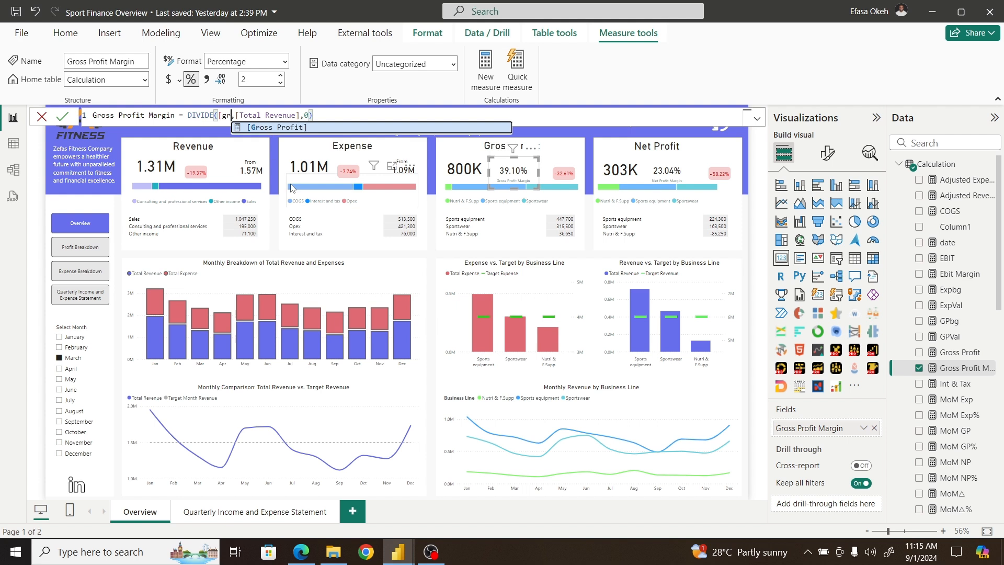
{"action": "left_click", "coordinate": [296, 128]}
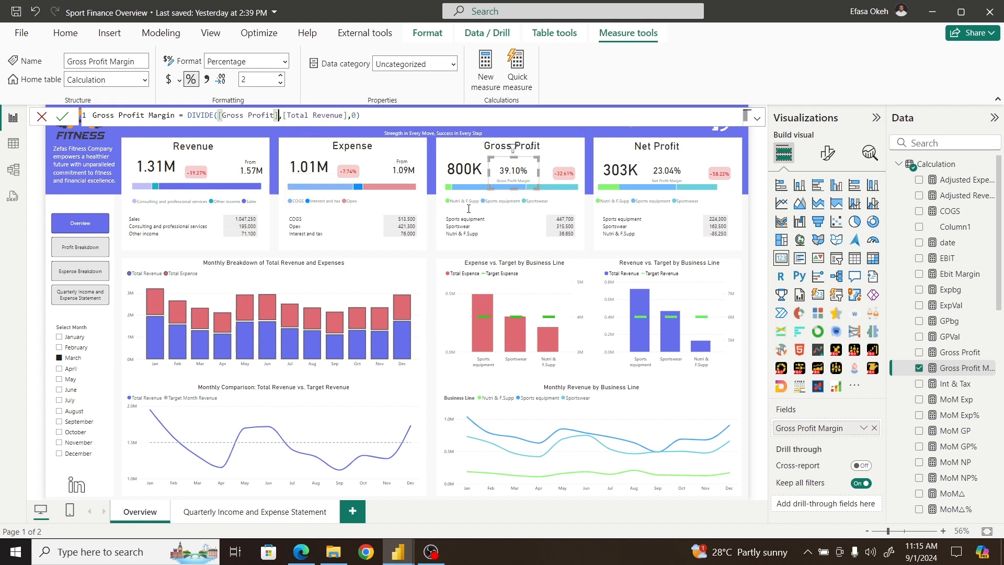
{"action": "key", "text": "Return"}
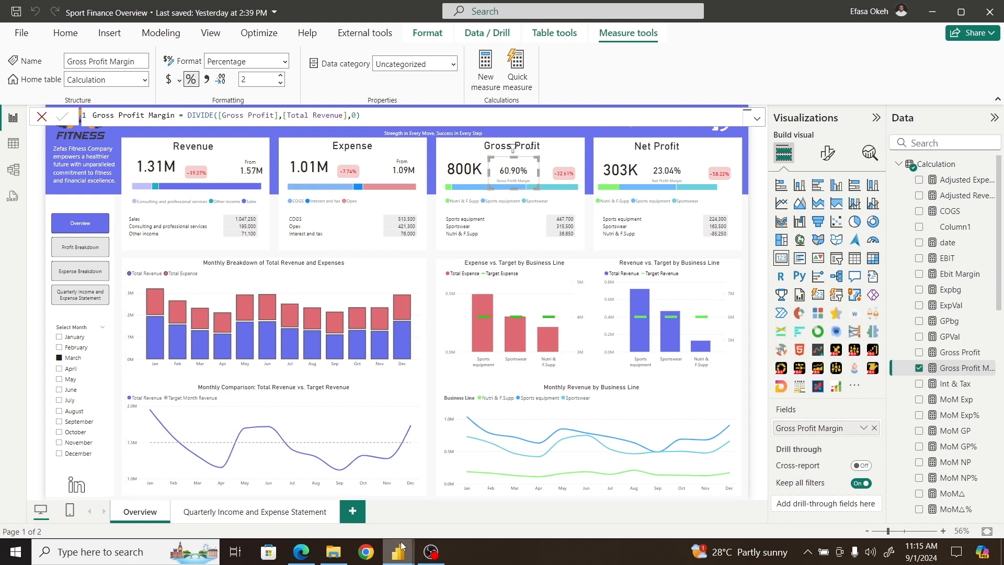
Step: In the Finance Report, move the Gross Profit Margin card into the empty fourth KPI panel and select the Gross Profit card
{"action": "mouse_move", "coordinate": [401, 546]}
{"action": "left_click", "coordinate": [465, 486]}
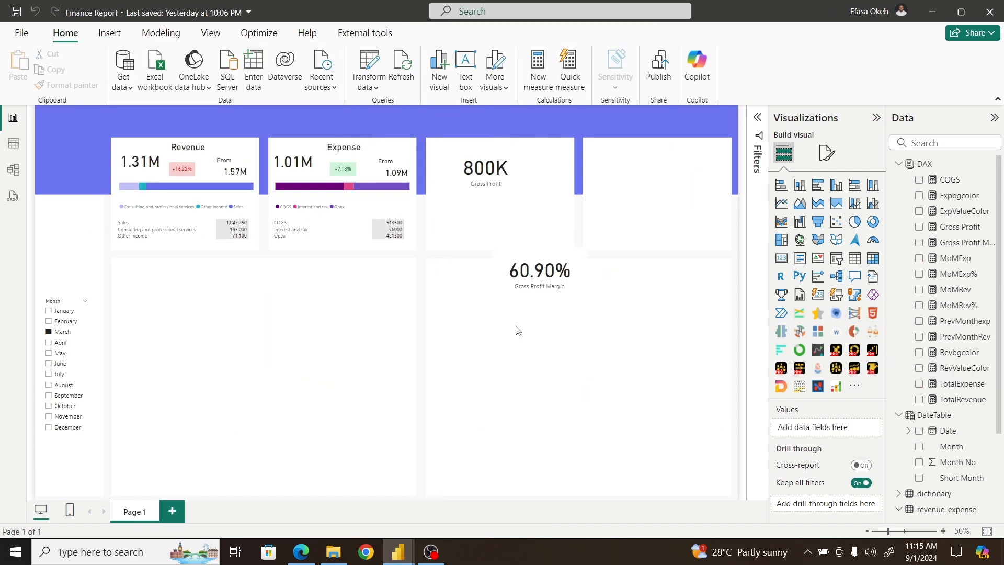
{"action": "left_click_drag", "start_coordinate": [548, 275], "coordinate": [578, 302]}
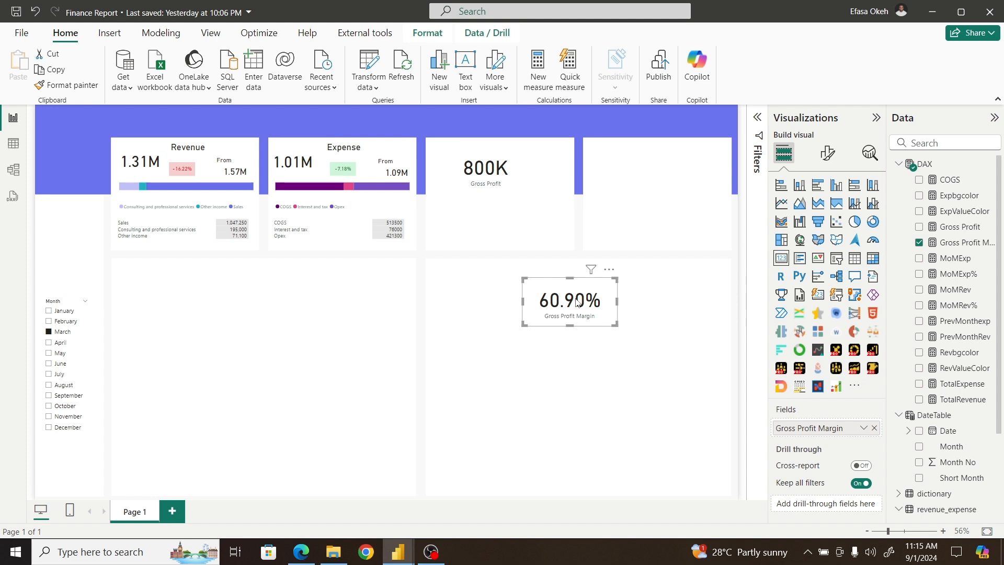
{"action": "left_click", "coordinate": [565, 353]}
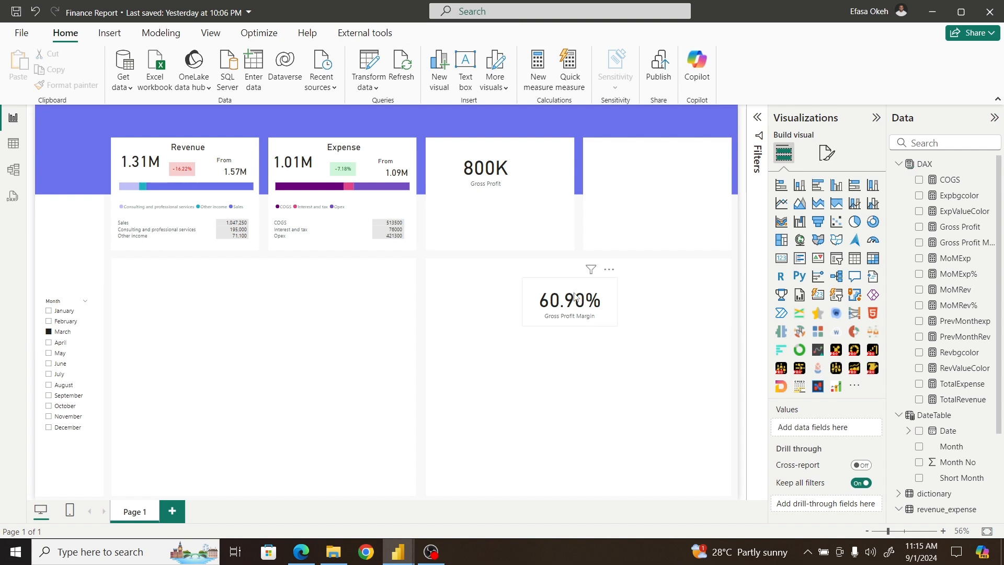
{"action": "left_click_drag", "start_coordinate": [574, 296], "coordinate": [638, 171]}
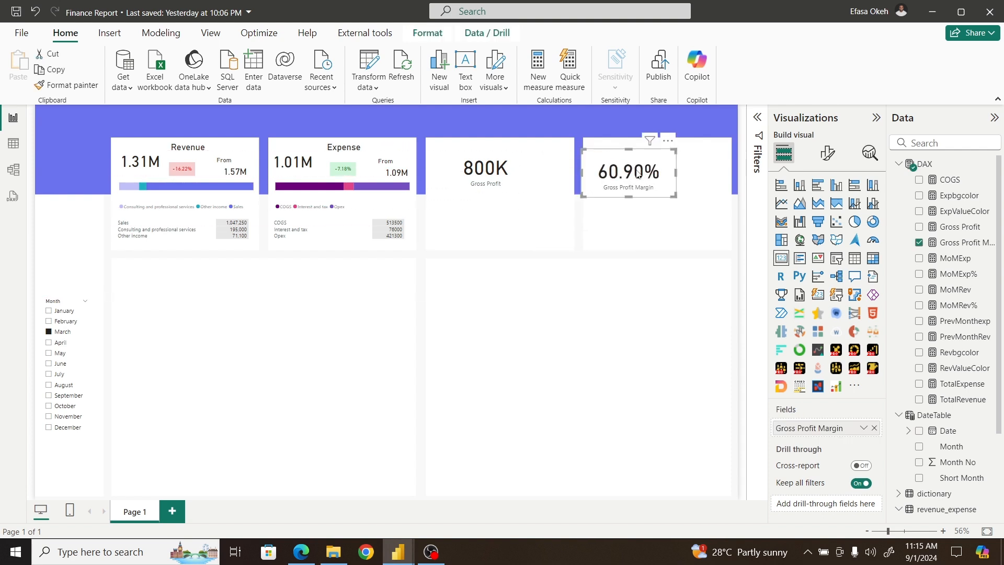
{"action": "left_click", "coordinate": [492, 181]}
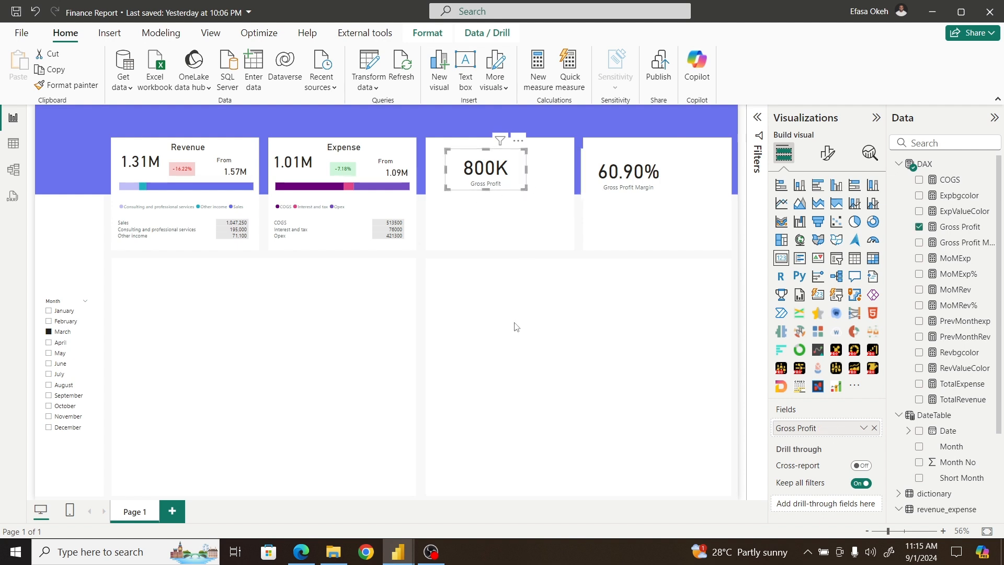
Step: Create a new measure PrevMonthGP in the DAX table, starting its formula with CALCULATE over [Gross Profit]
{"action": "right_click", "coordinate": [935, 169]}
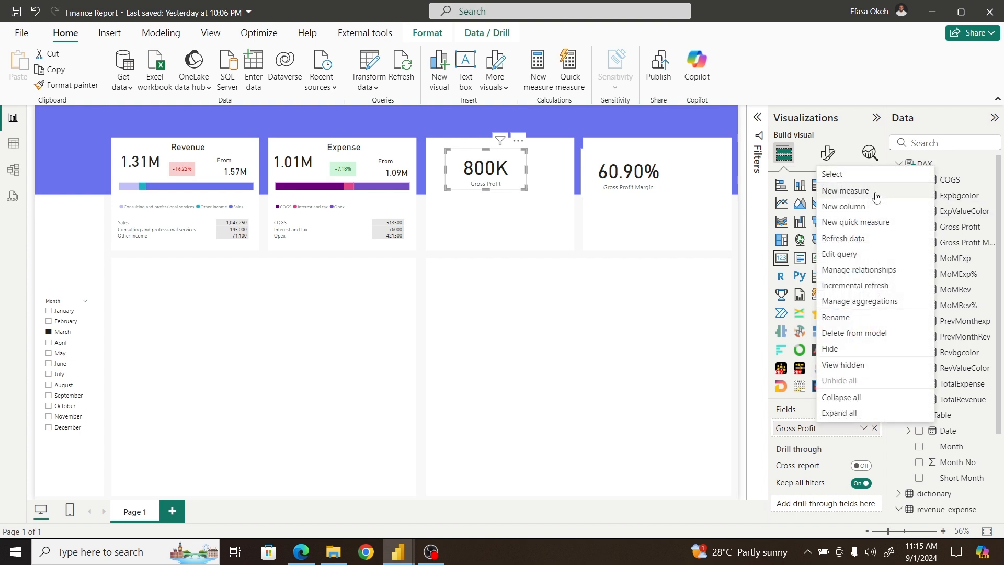
{"action": "key", "text": "Escape"}
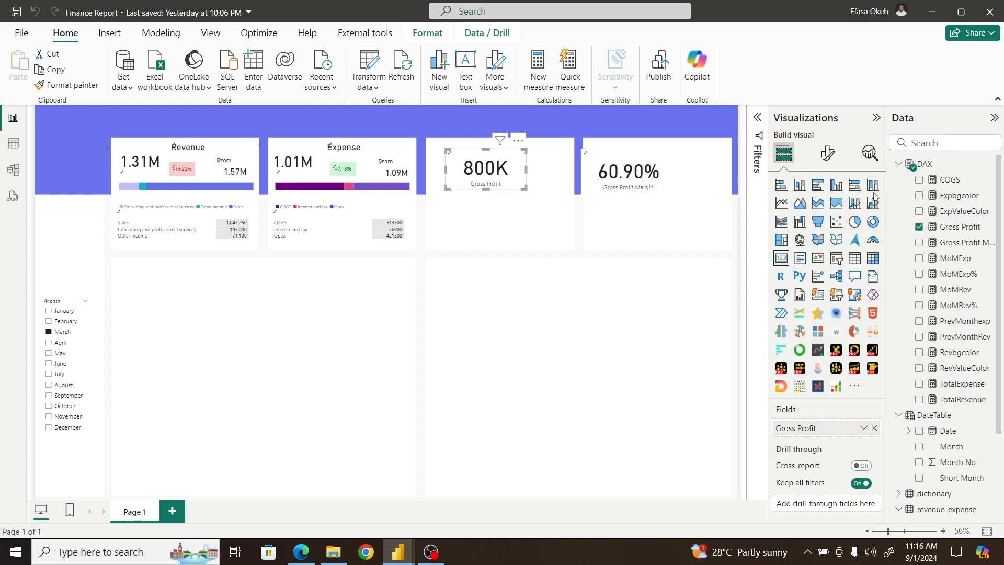
{"action": "key", "text": "ctrl+z"}
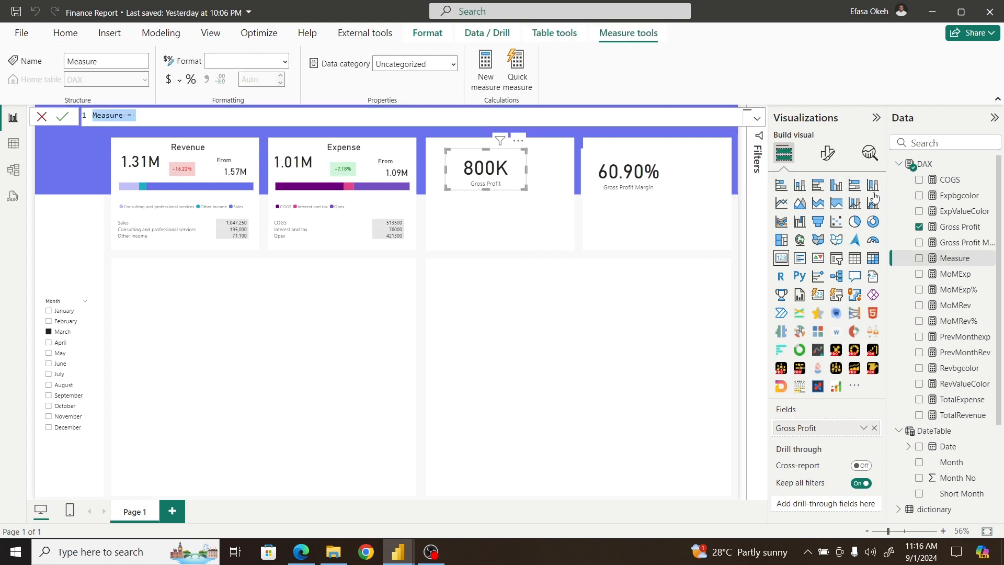
{"action": "type", "text": "Pr"}
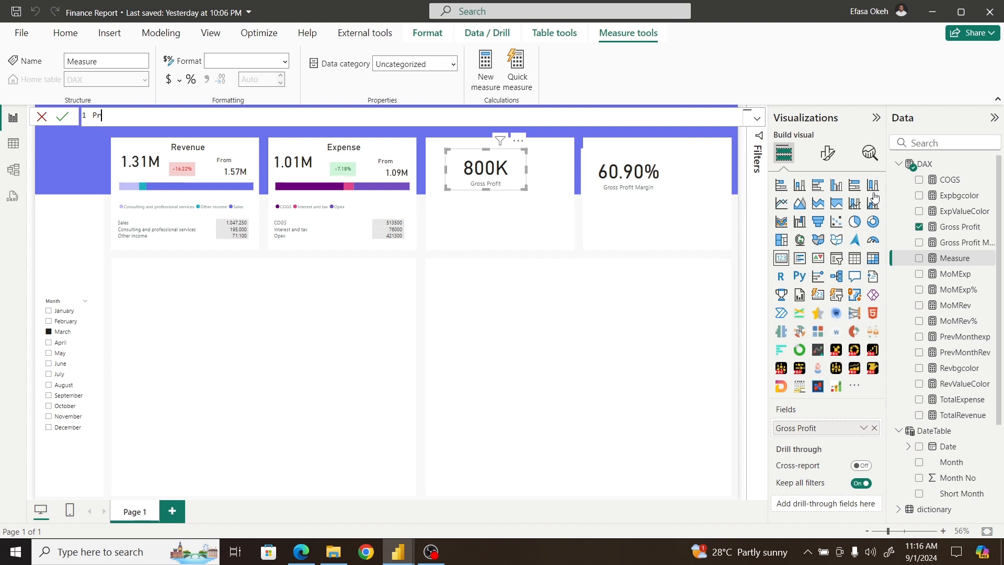
{"action": "type", "text": "evMonthGP = Cal"}
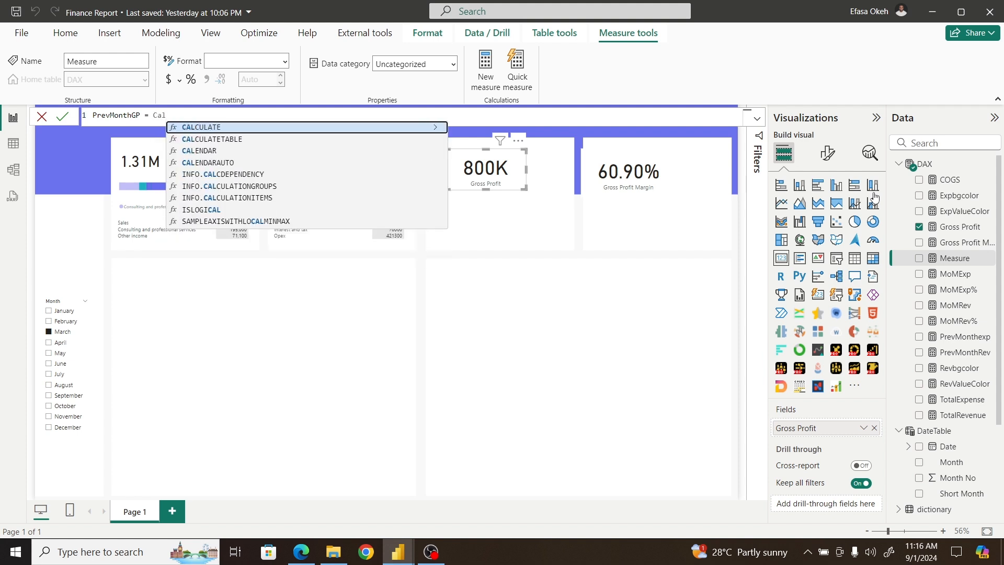
{"action": "left_click", "coordinate": [384, 127]}
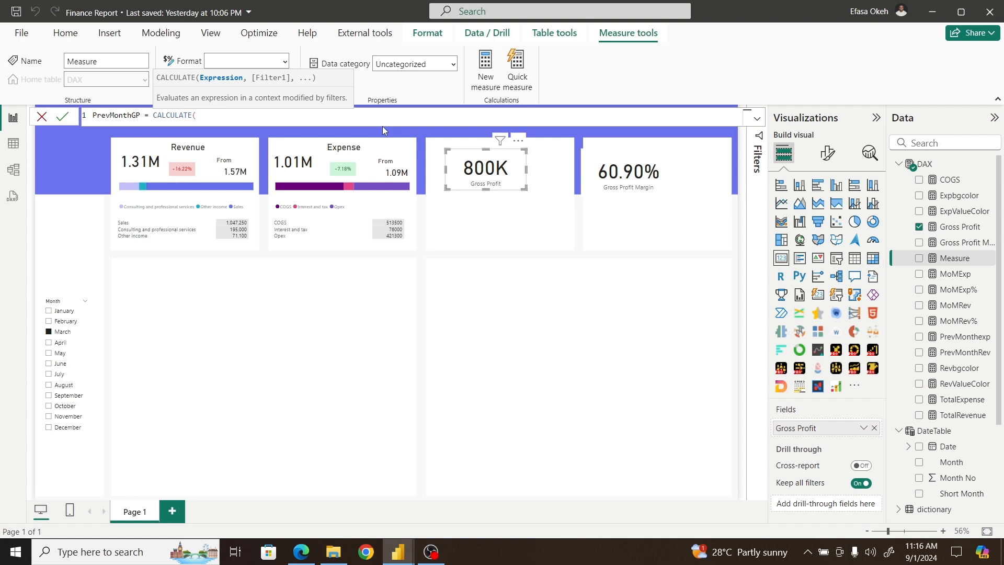
{"action": "type", "text": "Gr"}
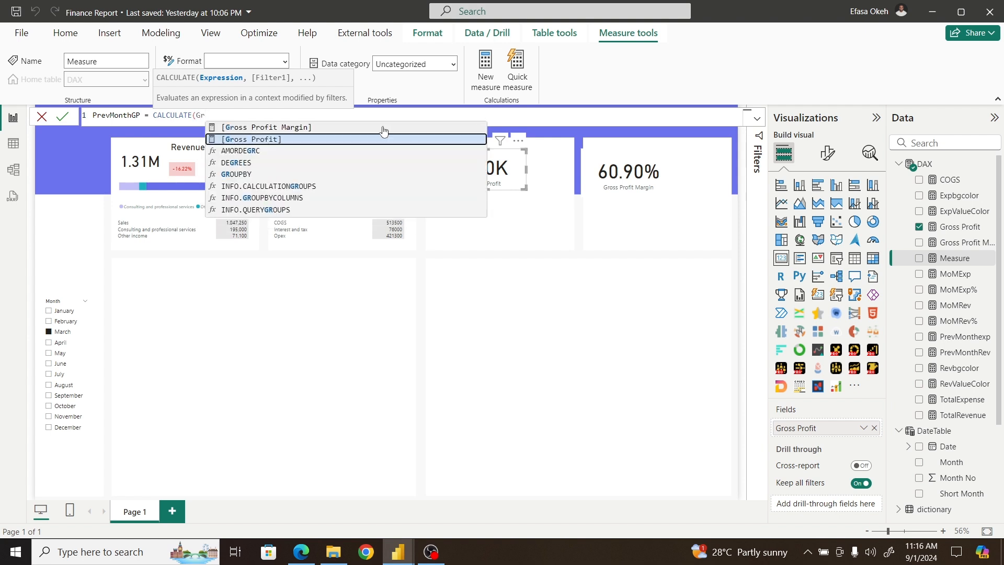
{"action": "left_click", "coordinate": [320, 141]}
{"action": "type", "text": ","}
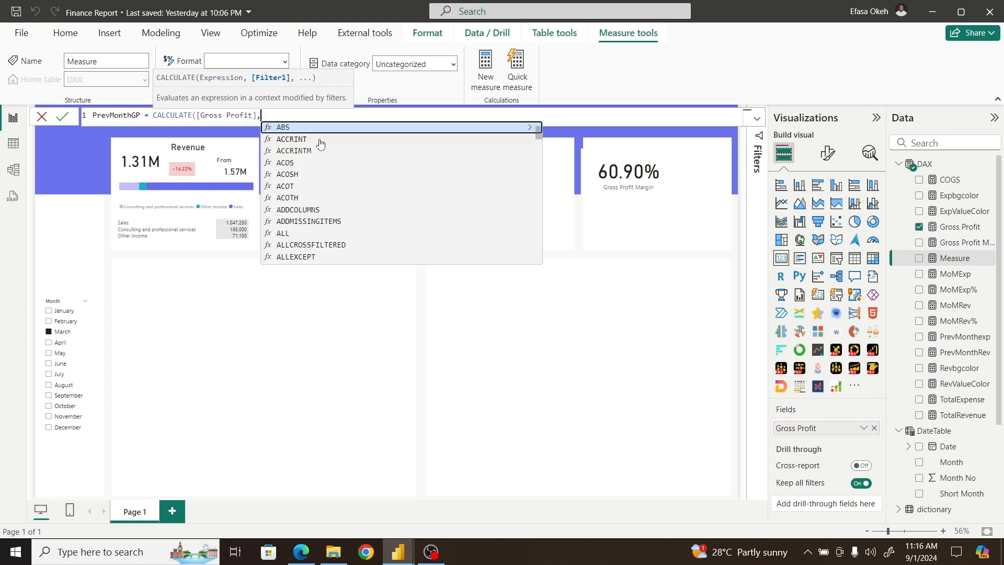
Step: Complete the PrevMonthGP formula with the filter DATEADD(DateTable[Date],-1,MONTH) and commit the measure
{"action": "type", "text": "date"}
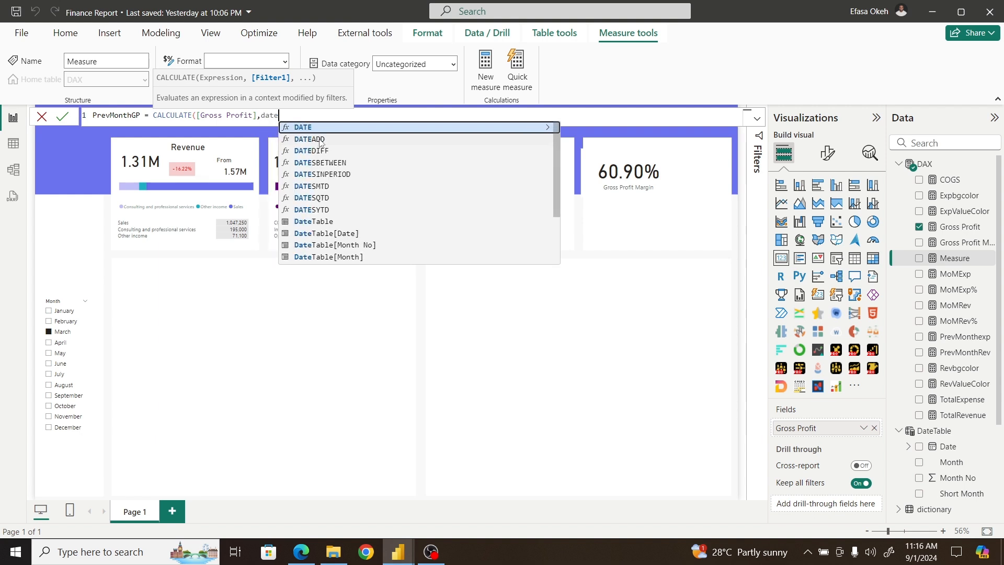
{"action": "left_click", "coordinate": [320, 139]}
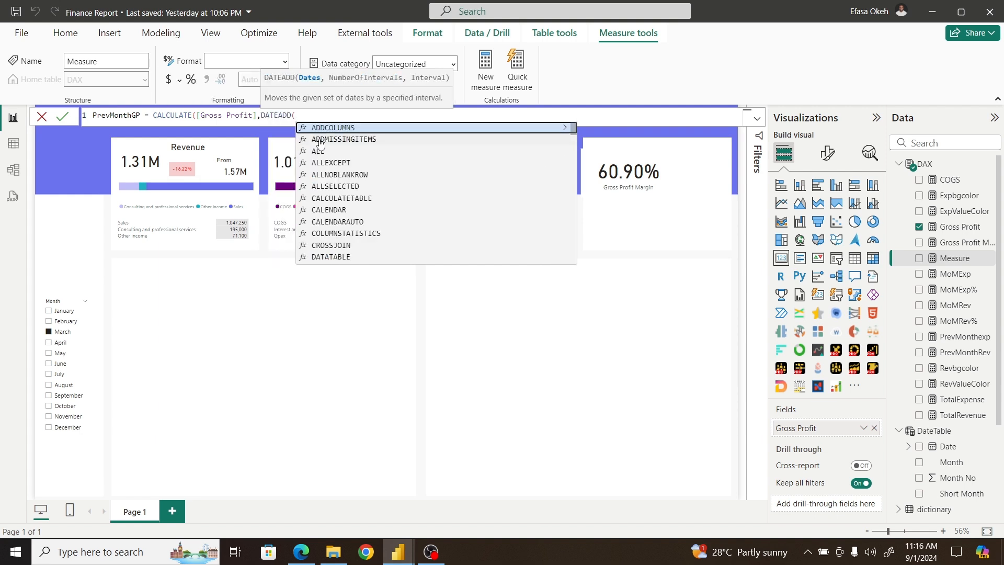
{"action": "type", "text": "dat"}
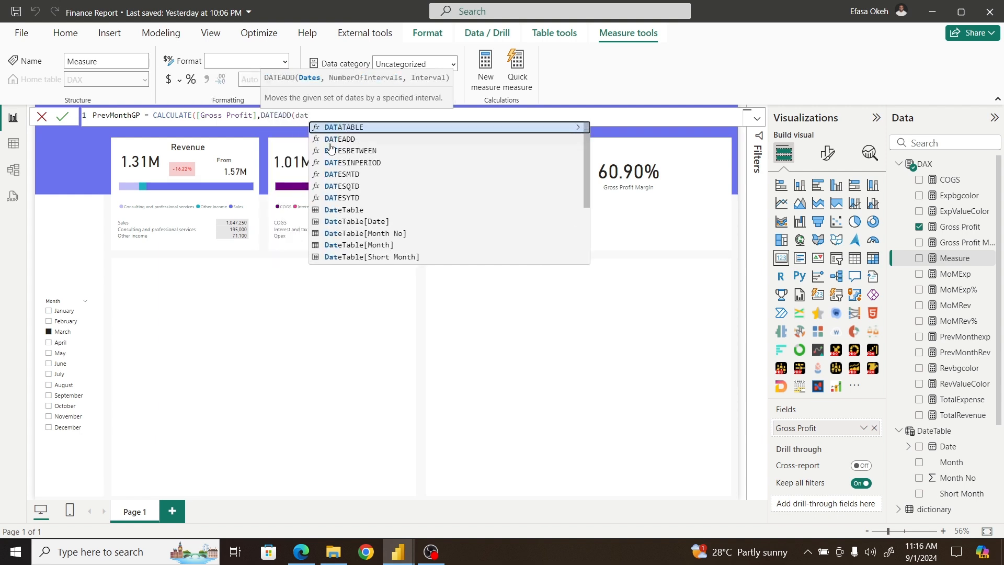
{"action": "left_click", "coordinate": [348, 224]}
{"action": "type", "text": ","}
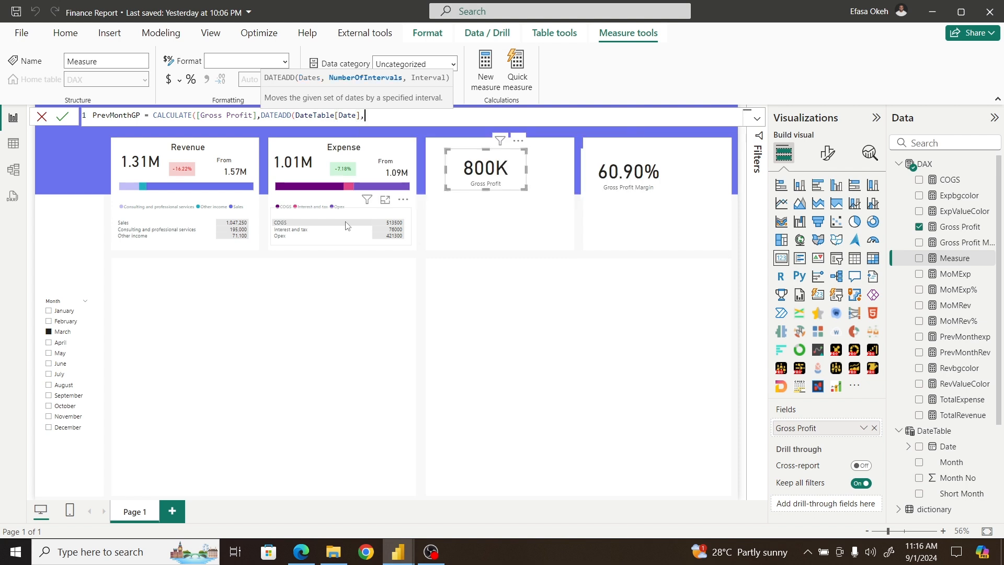
{"action": "type", "text": "-1,"}
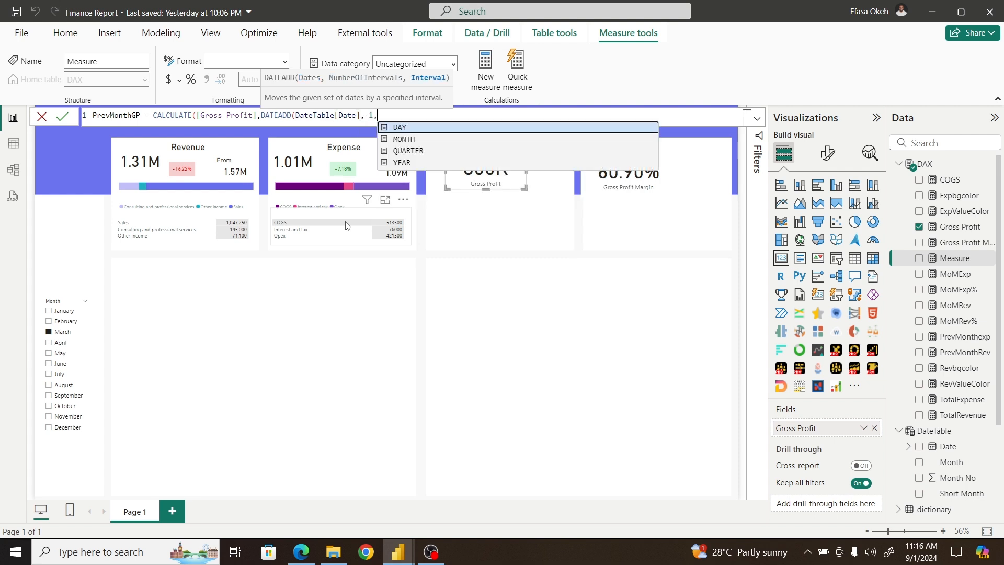
{"action": "left_click", "coordinate": [413, 140]}
{"action": "type", "text": "))"}
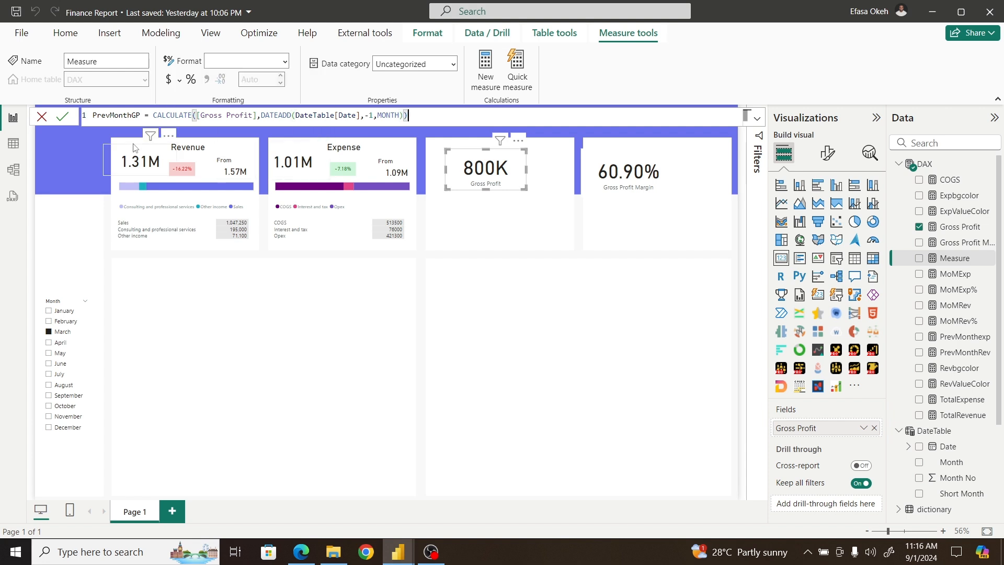
{"action": "left_click", "coordinate": [63, 119]}
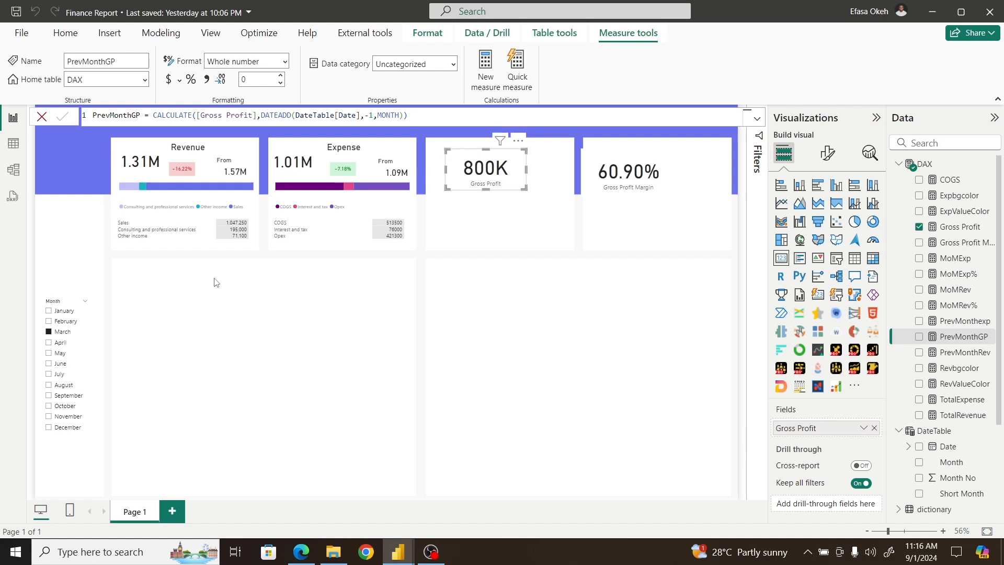
Step: Create a measure in the DAX table with the formula MoMGP = [Gross Profit] - [PrevMonthGP]
{"action": "right_click", "coordinate": [943, 170]}
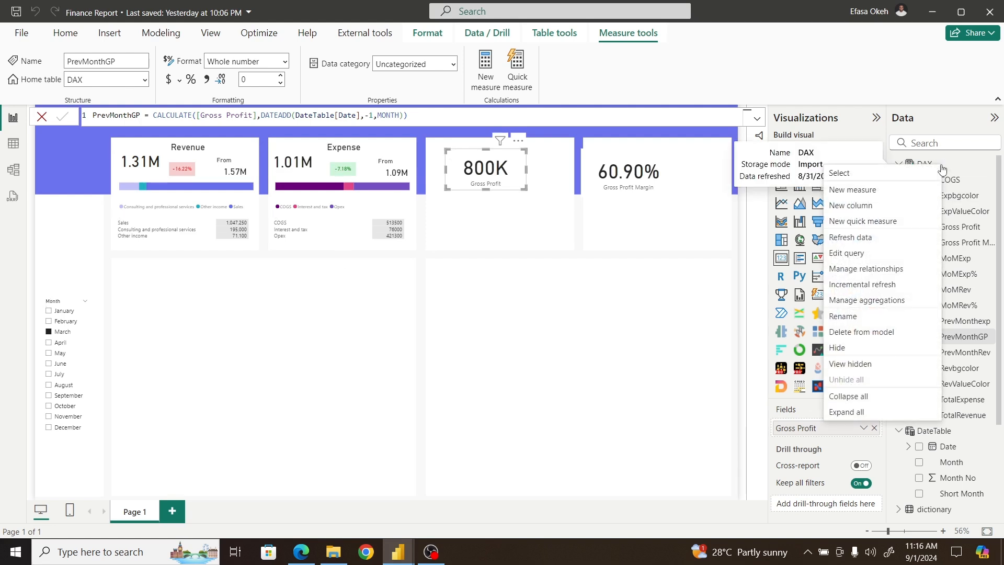
{"action": "left_click", "coordinate": [855, 195]}
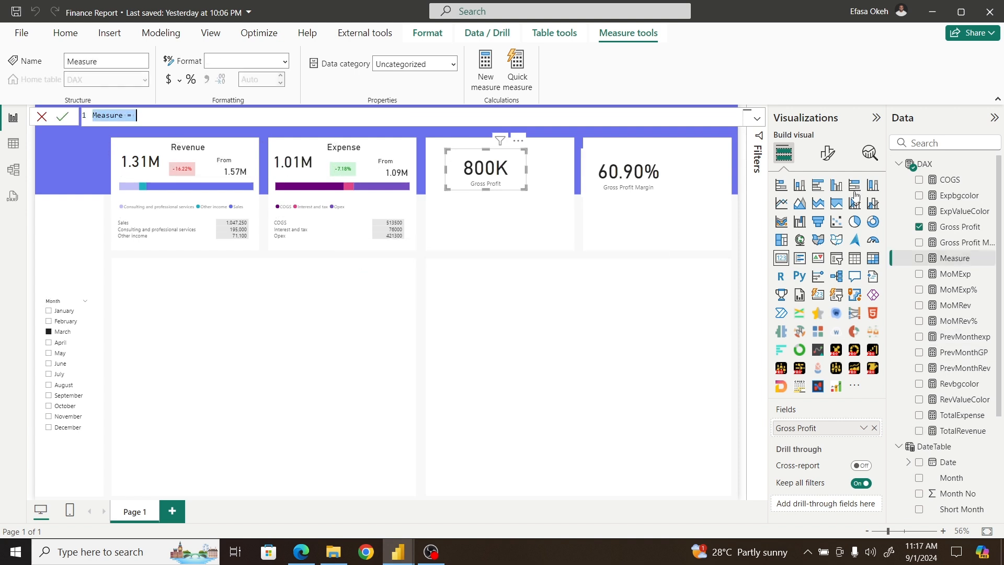
{"action": "type", "text": "Mom"}
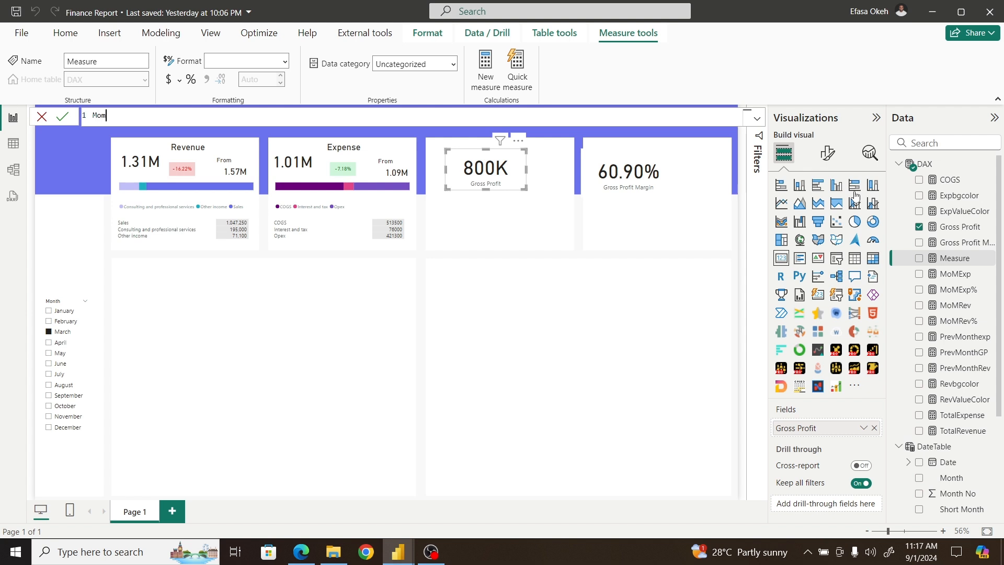
{"action": "type", "text": "GP = Gros"}
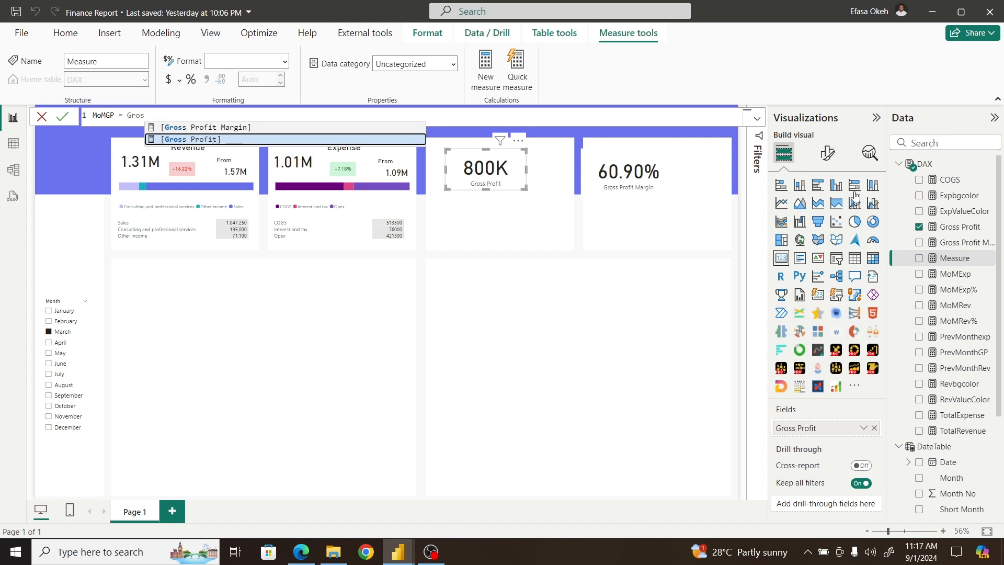
{"action": "left_click", "coordinate": [228, 140]}
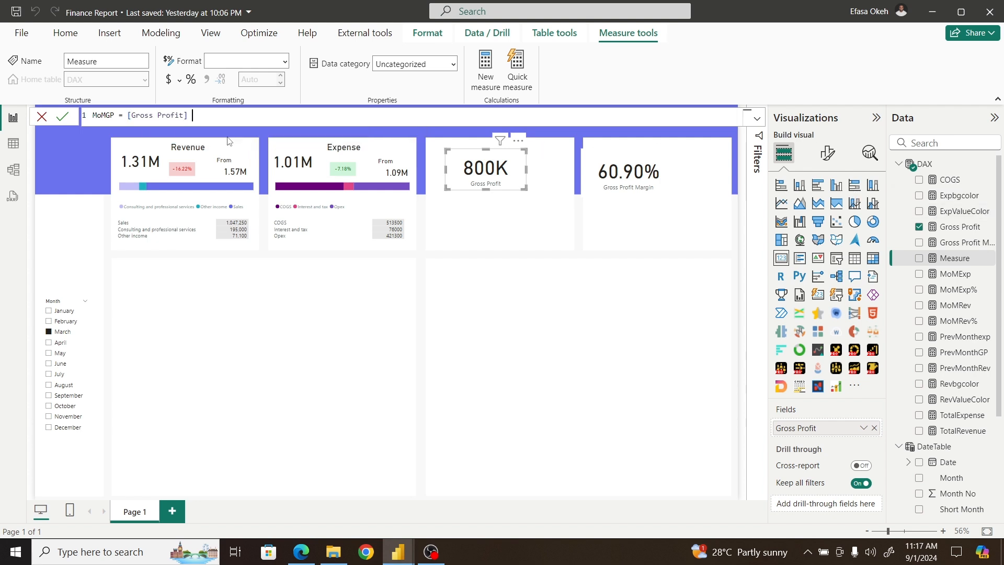
{"action": "type", "text": "- prev"}
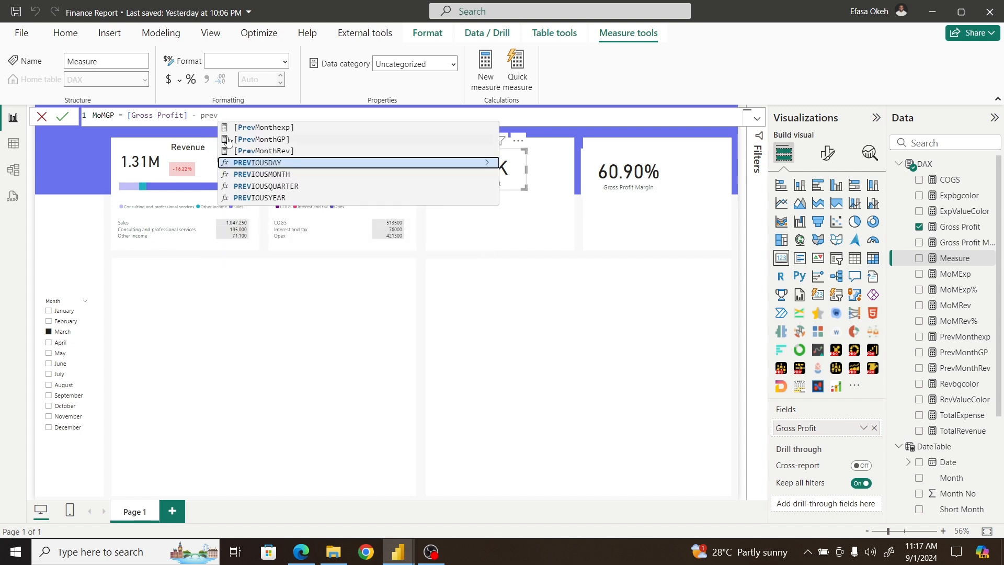
{"action": "left_click", "coordinate": [266, 140]}
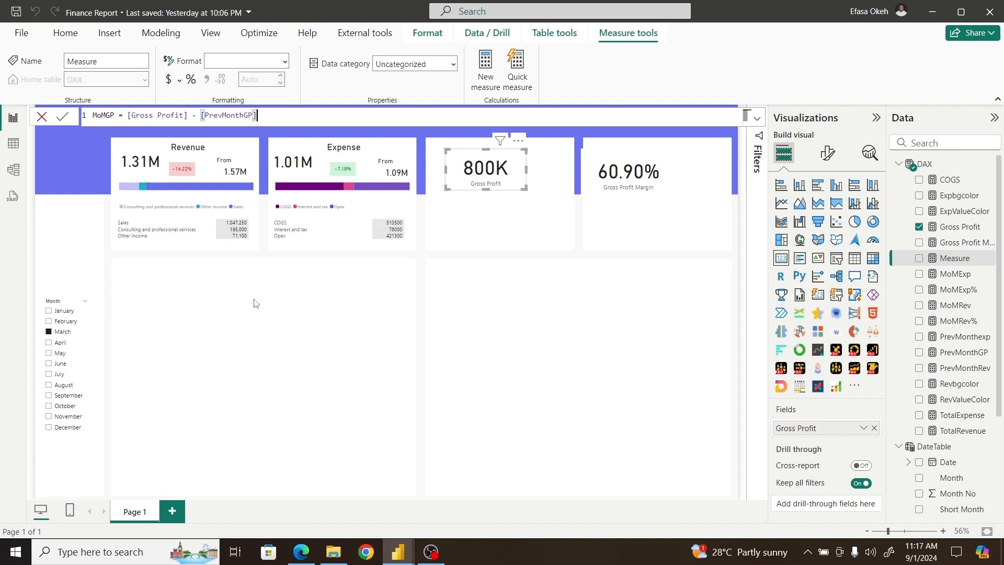
{"action": "key", "text": "Return"}
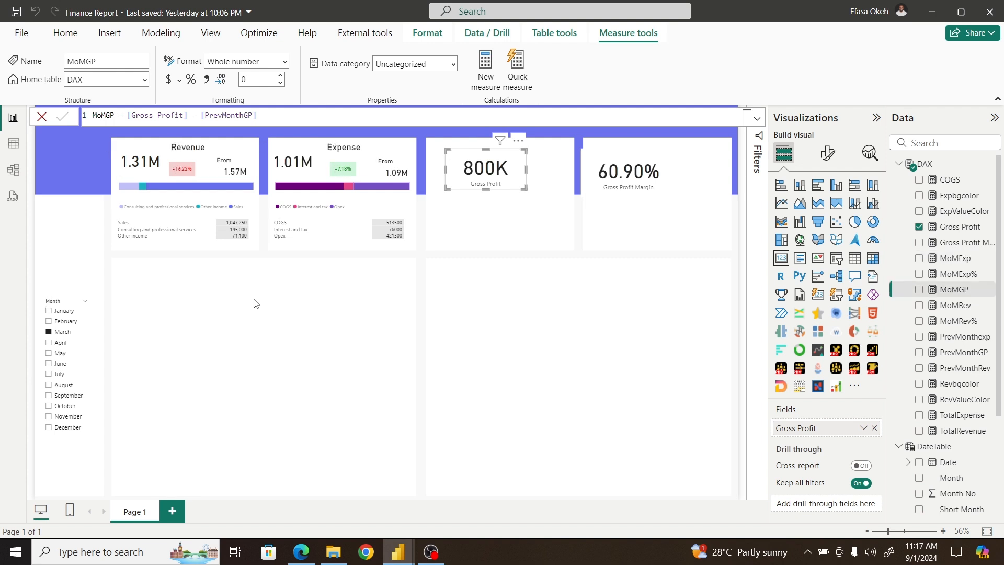
Step: Create a new measure MoMGP% in the DAX table, starting its formula with the DIVIDE function
{"action": "right_click", "coordinate": [929, 166]}
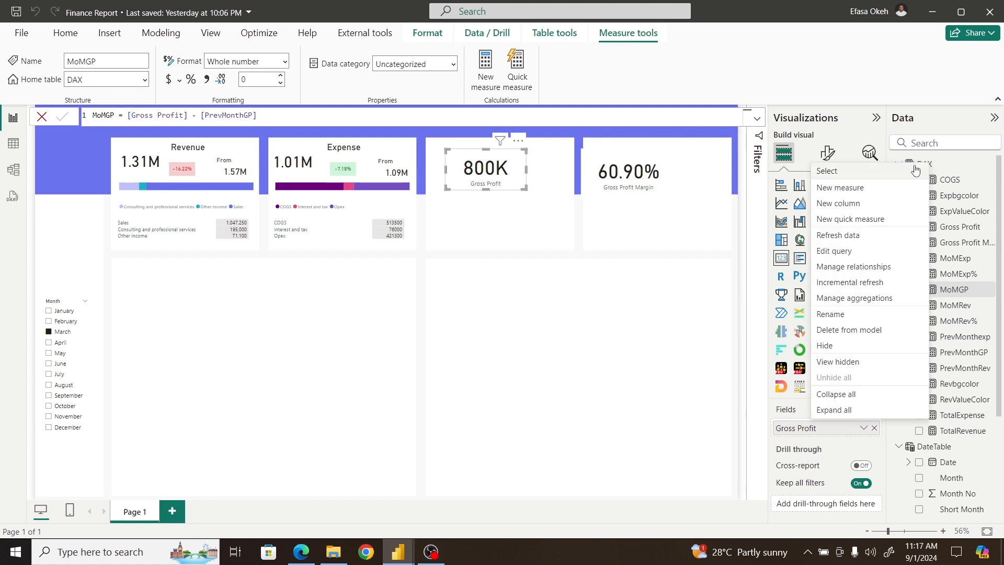
{"action": "left_click", "coordinate": [838, 194]}
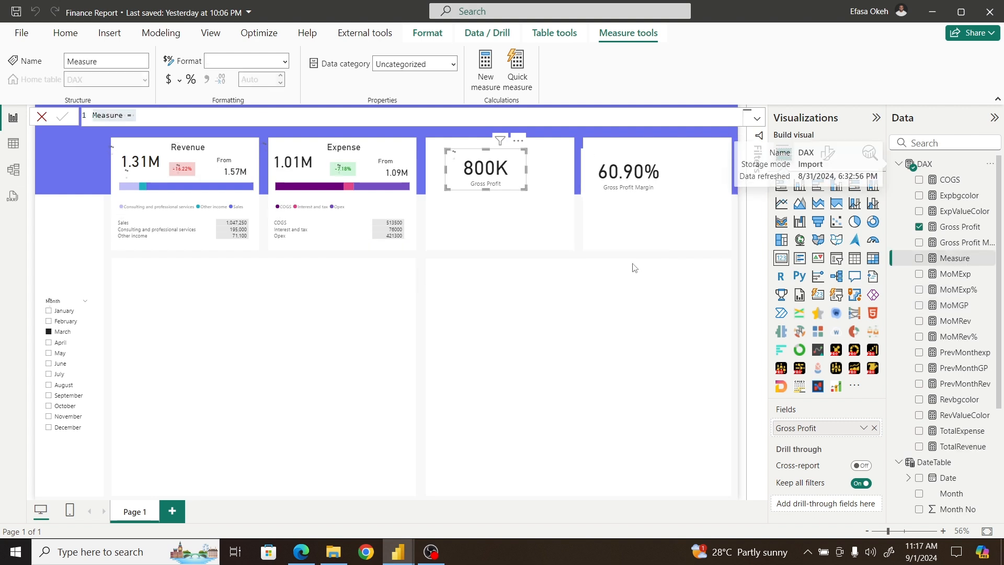
{"action": "type", "text": "Mo"}
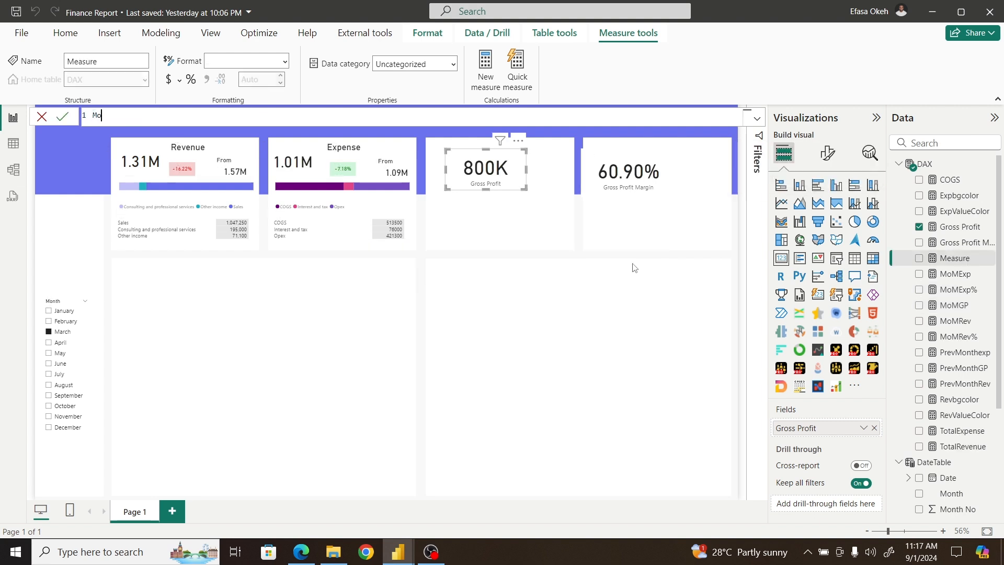
{"action": "type", "text": "MGP% = Dvi"}
{"action": "key", "text": "BackSpace"}
{"action": "key", "text": "BackSpace"}
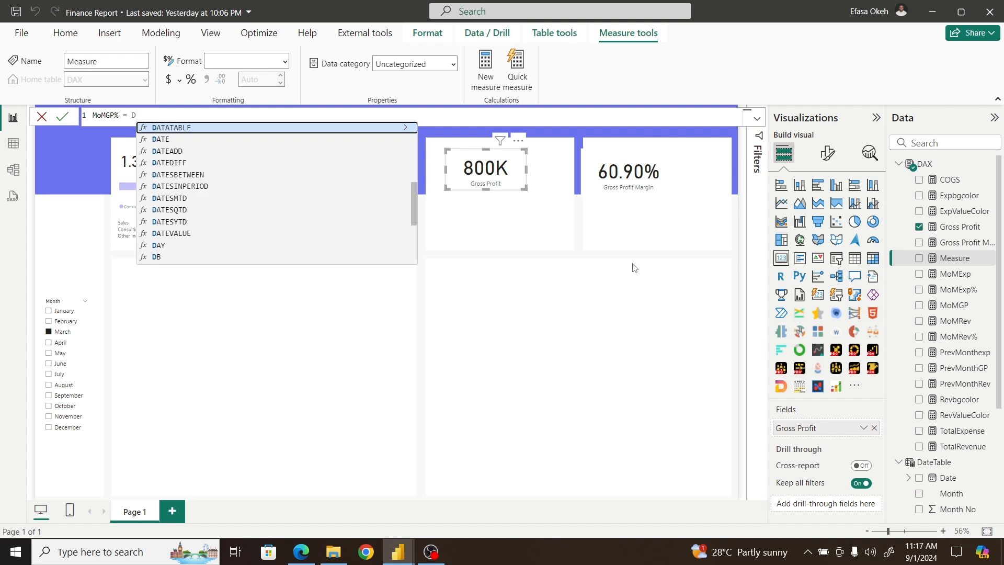
{"action": "type", "text": "ivi"}
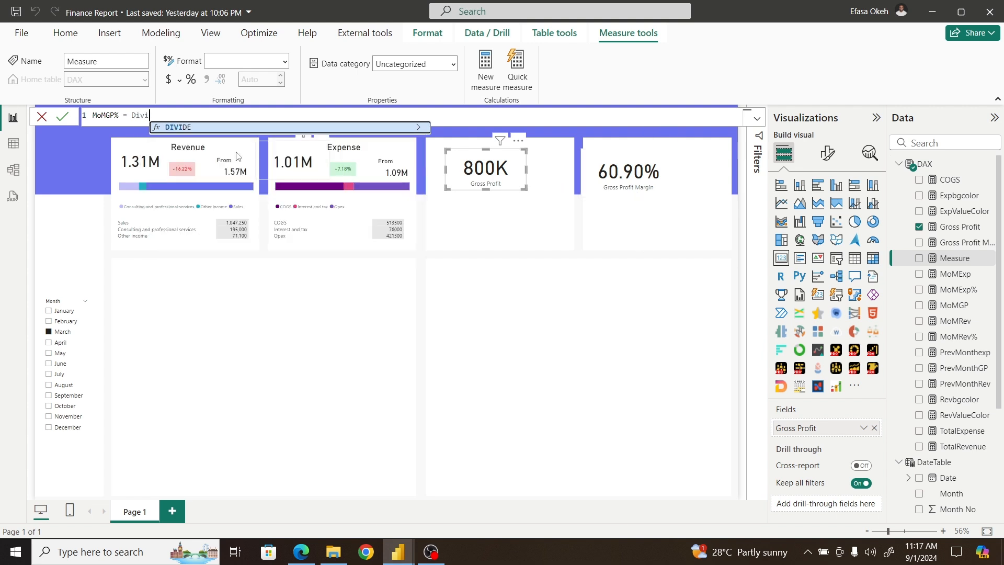
{"action": "left_click", "coordinate": [212, 127]}
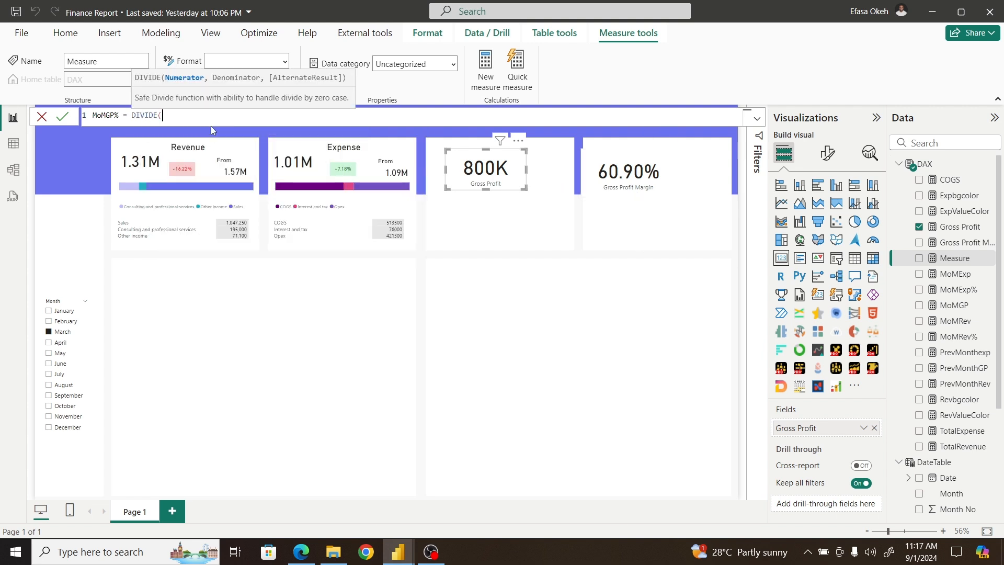
Step: Complete the MoMGP% formula with [MoMGP] as numerator, [PrevMonthGP] as denominator and 0 as alternate result, and commit the measure
{"action": "type", "text": "Mom"}
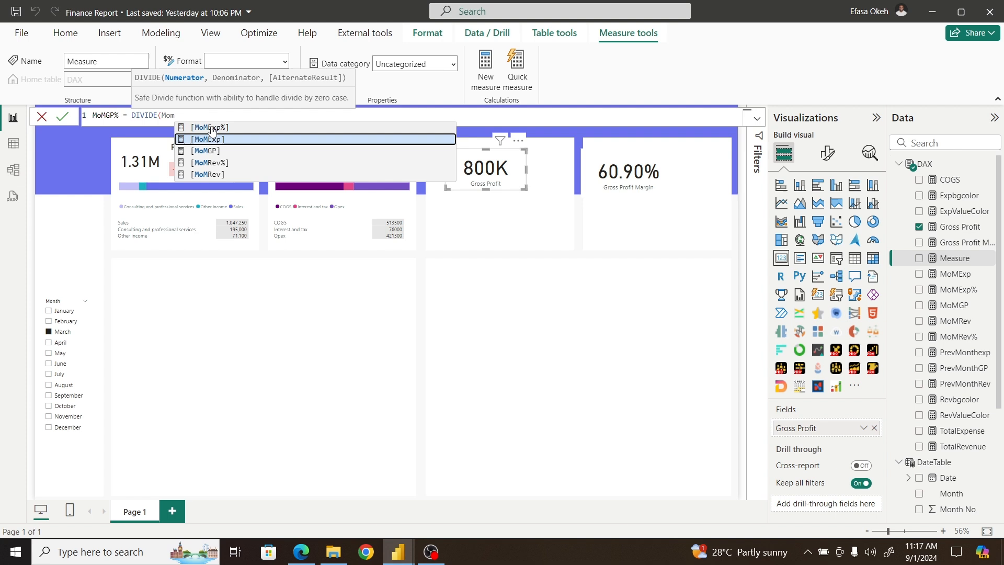
{"action": "left_click", "coordinate": [213, 152]}
{"action": "type", "text": ","}
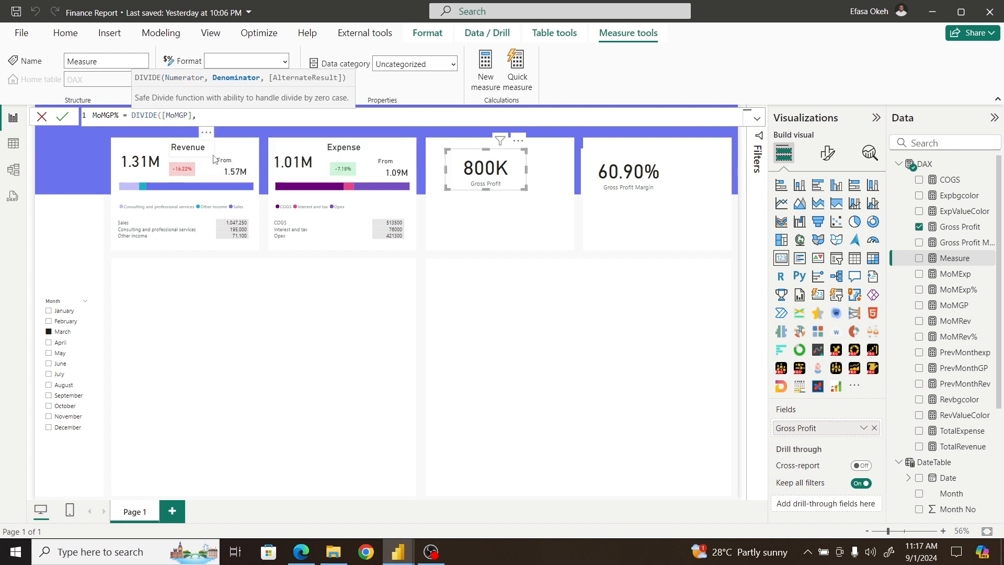
{"action": "type", "text": "Pre"}
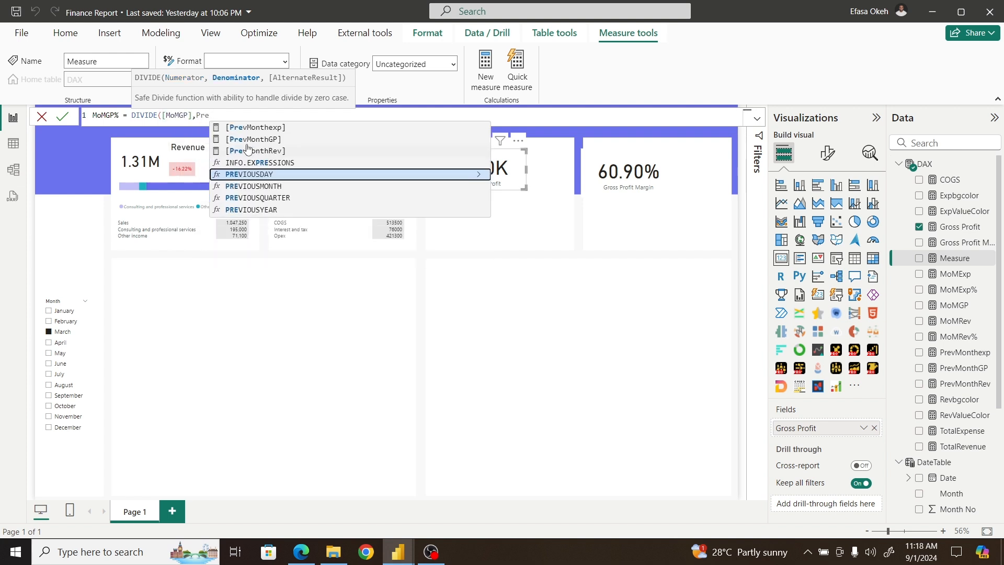
{"action": "left_click", "coordinate": [267, 140]}
{"action": "type", "text": ",0"}
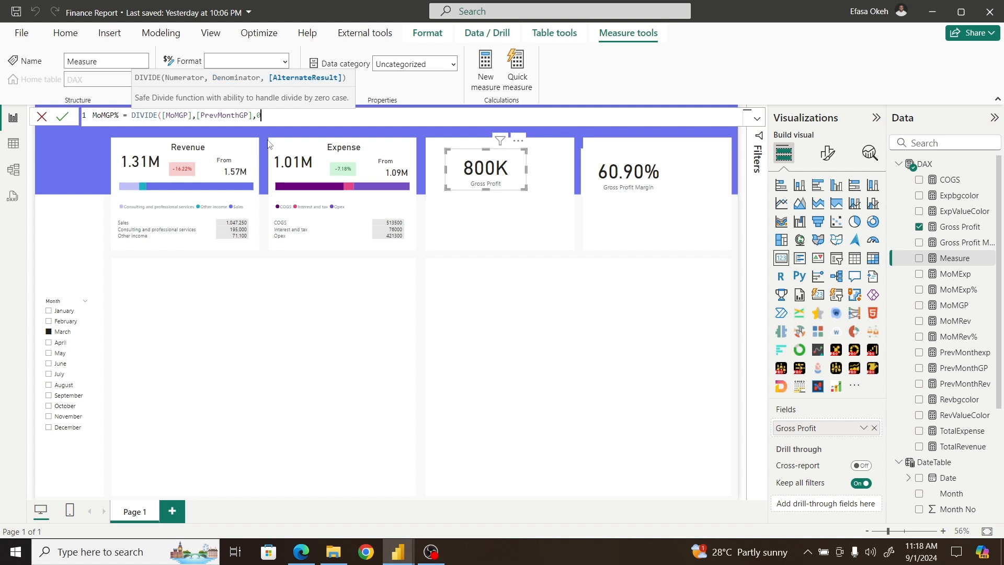
{"action": "type", "text": ")"}
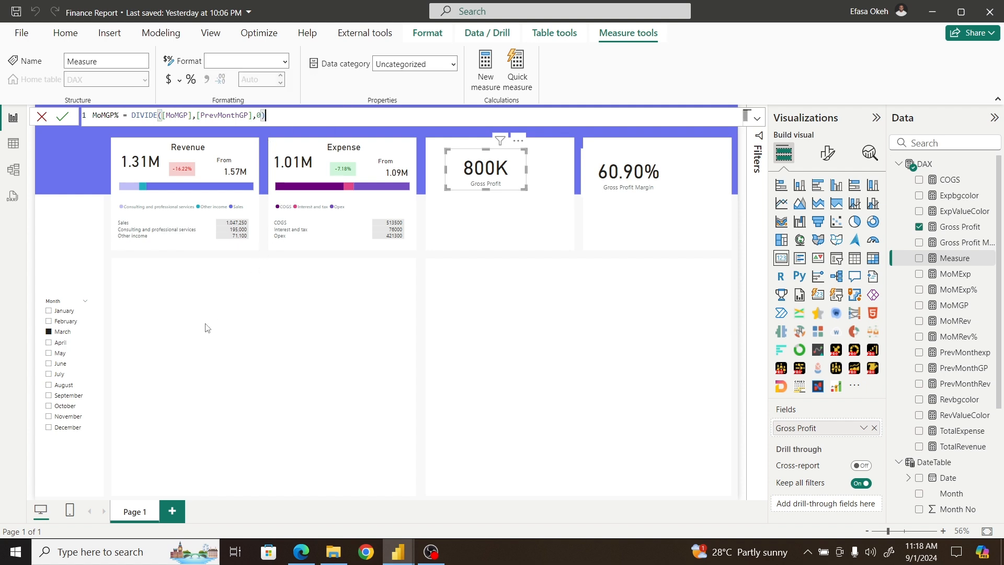
{"action": "key", "text": "Return"}
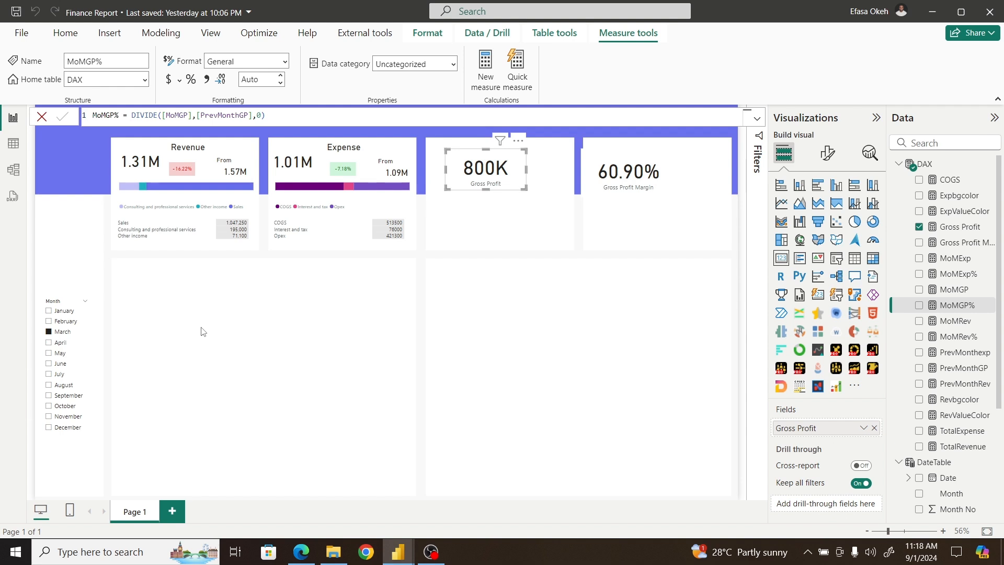
Step: Remove the Gross Profit card and the Gross Profit Margin card from the third and fourth KPI panels
{"action": "left_click", "coordinate": [203, 332]}
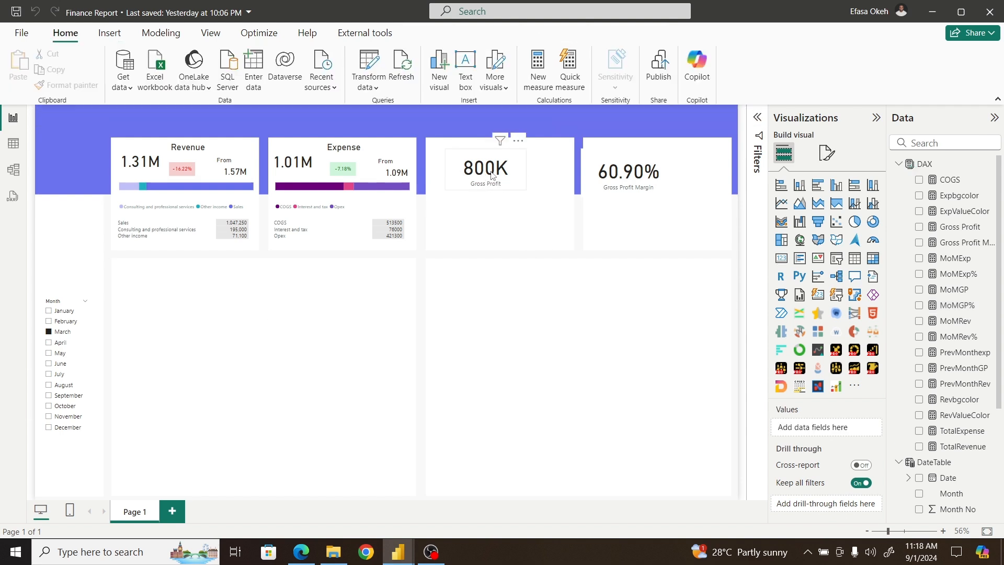
{"action": "left_click", "coordinate": [517, 140]}
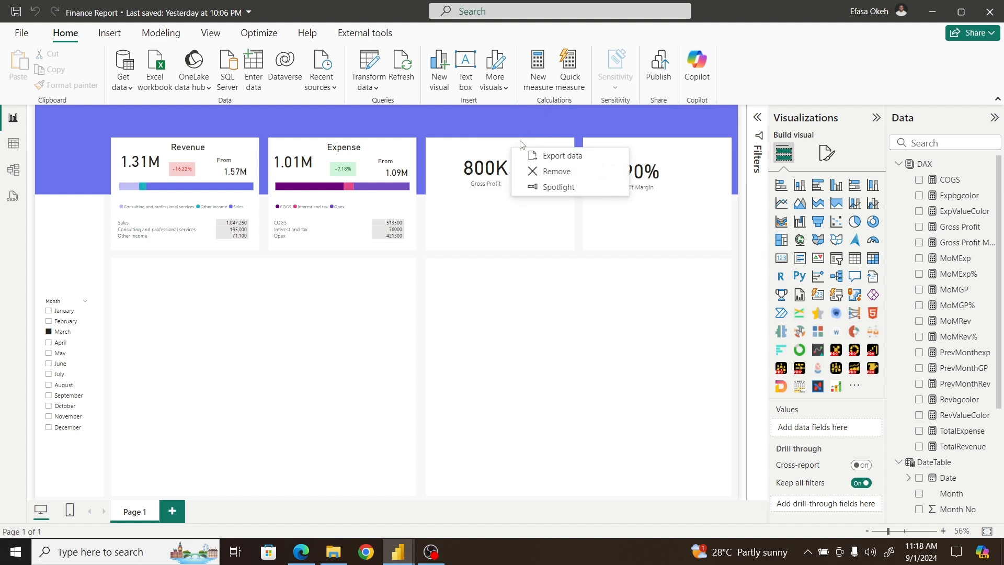
{"action": "left_click", "coordinate": [568, 173]}
{"action": "left_click", "coordinate": [641, 183]}
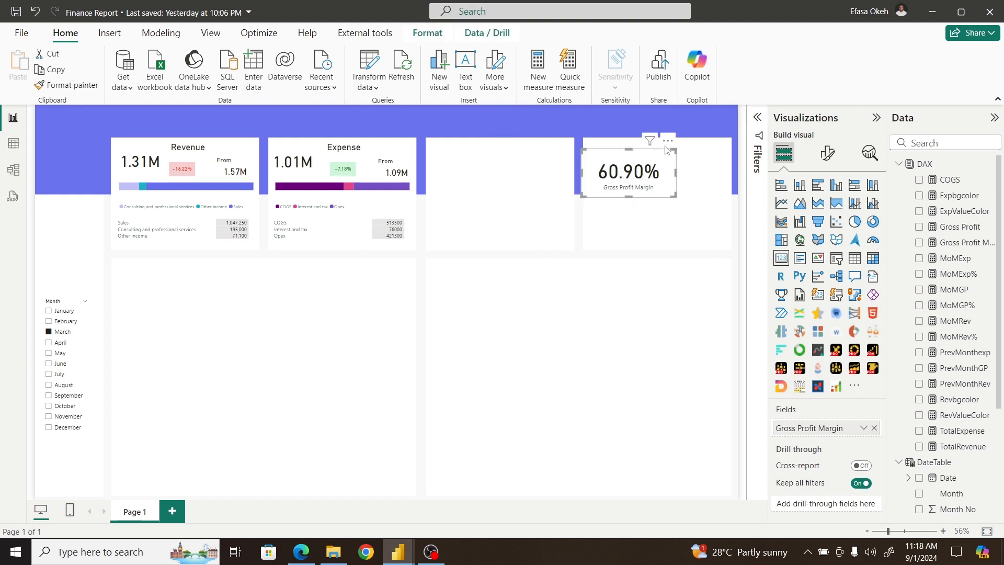
{"action": "left_click", "coordinate": [668, 141]}
{"action": "left_click", "coordinate": [693, 174]}
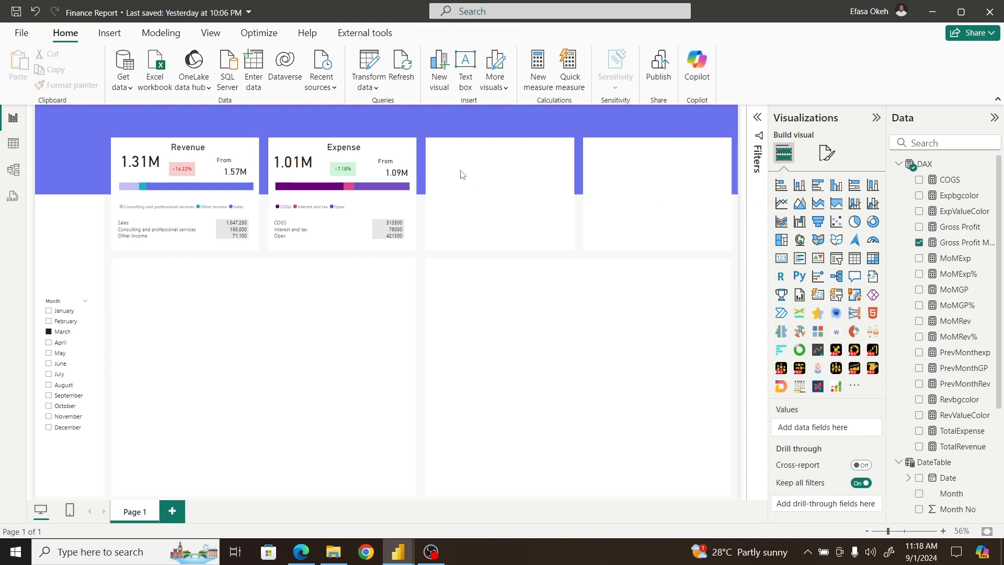
Step: Duplicate the total expense card into the third KPI panel and replace its TotalExpense field with Gross Profit
{"action": "left_click", "coordinate": [291, 162]}
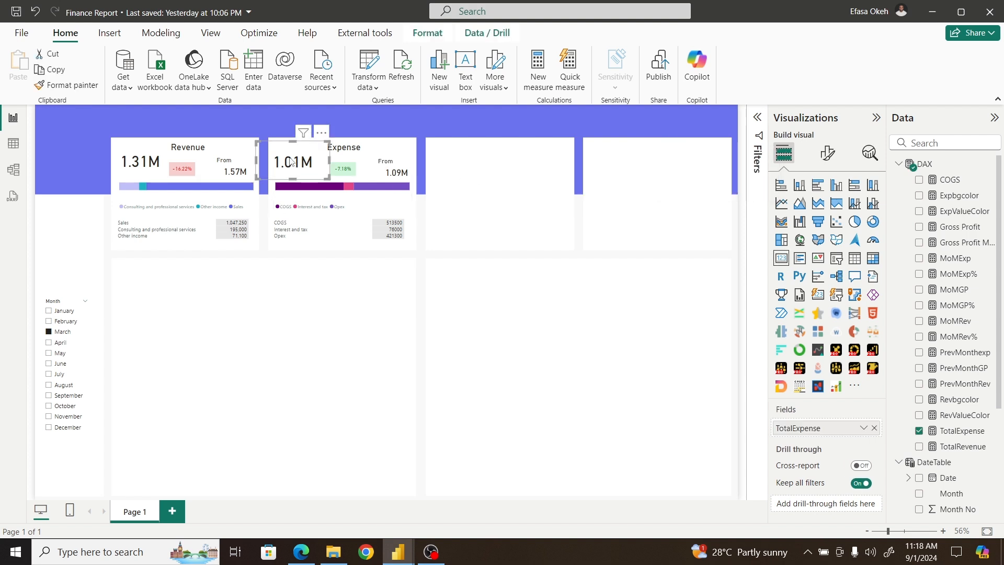
{"action": "key", "text": "ctrl+c"}
{"action": "key", "text": "ctrl+v"}
{"action": "left_click_drag", "start_coordinate": [325, 142], "coordinate": [481, 137]}
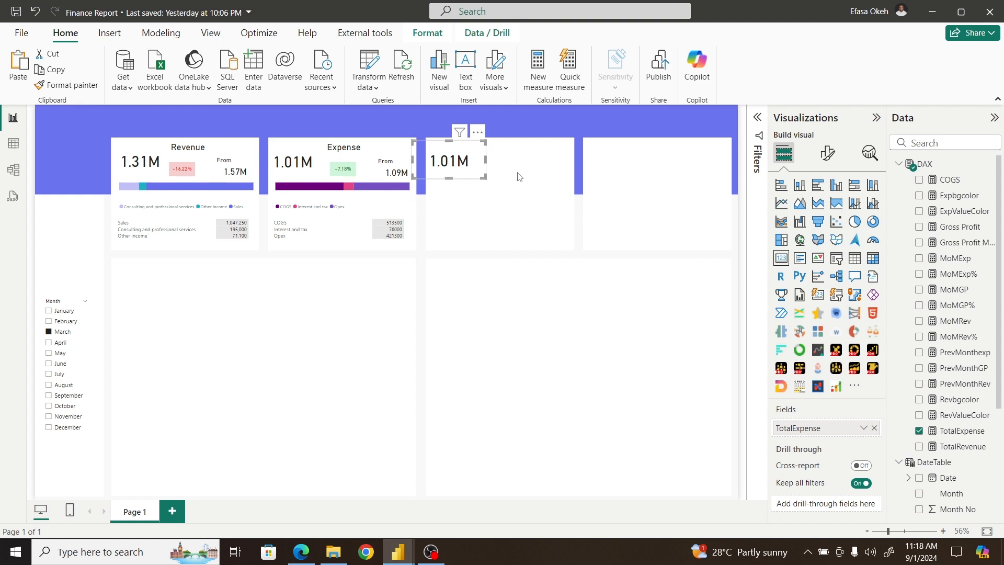
{"action": "left_click", "coordinate": [874, 429]}
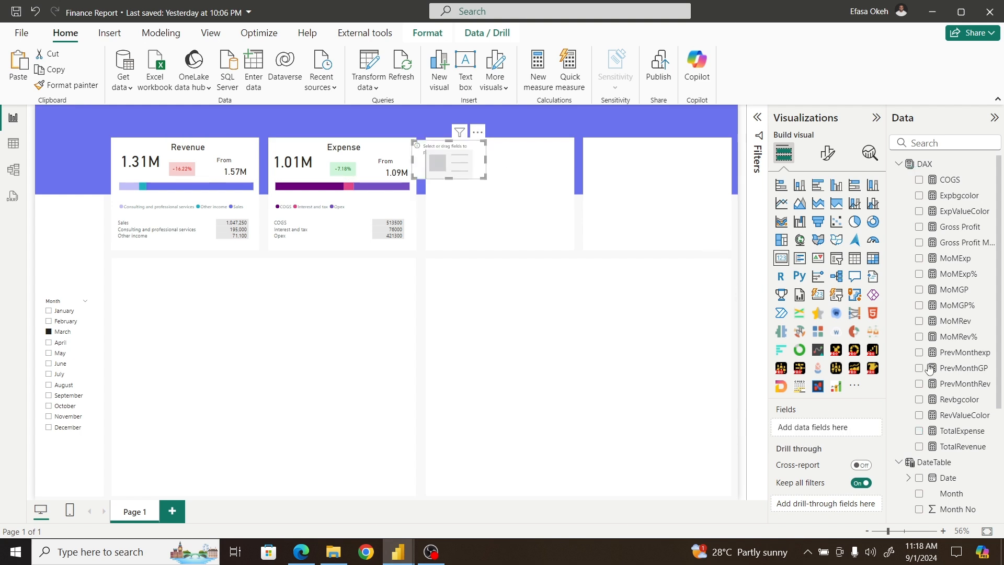
{"action": "left_click", "coordinate": [919, 227]}
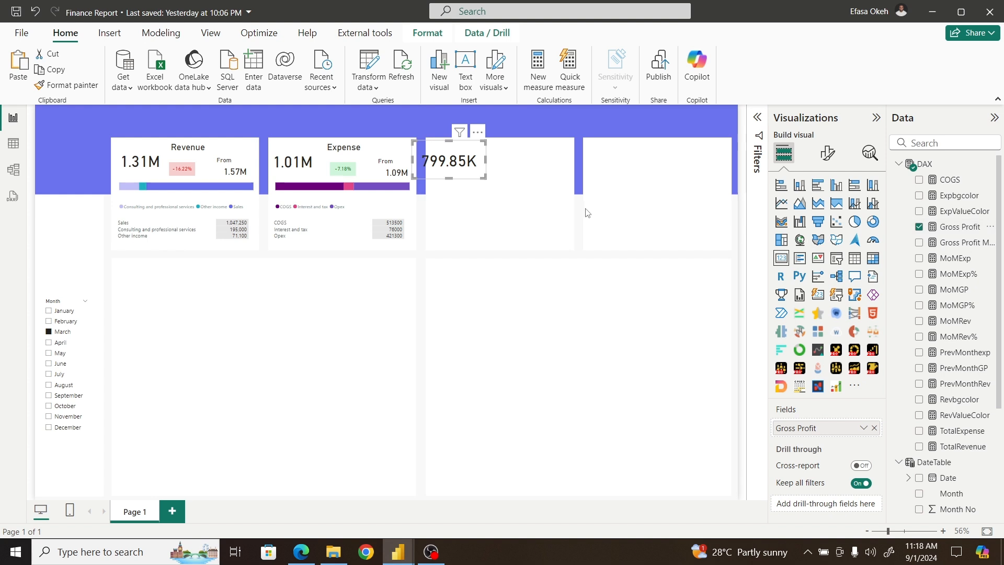
Step: Set the callout value of the new Gross Profit card to 0 decimal places
{"action": "left_click", "coordinate": [828, 161]}
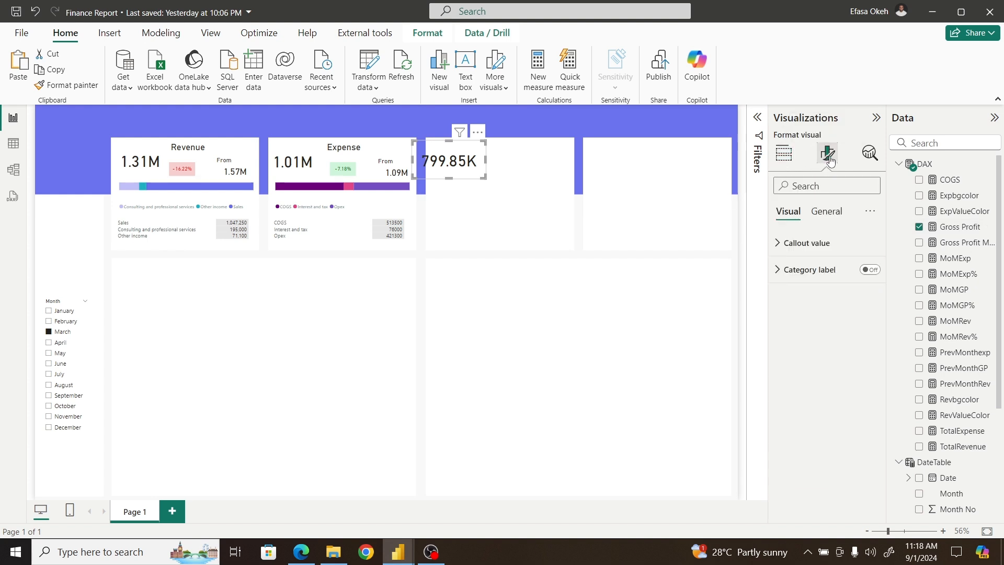
{"action": "left_click", "coordinate": [809, 245]}
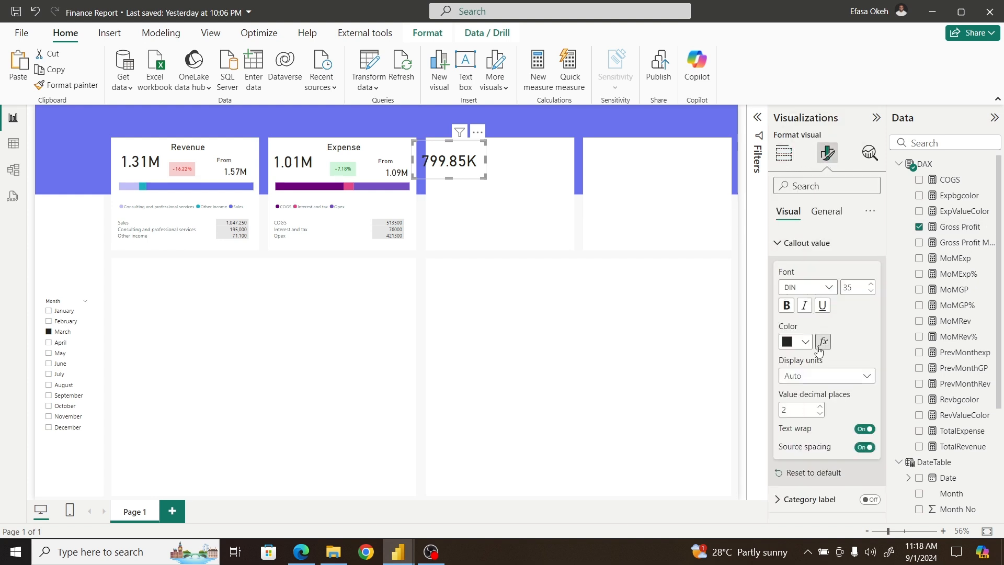
{"action": "left_click", "coordinate": [820, 414]}
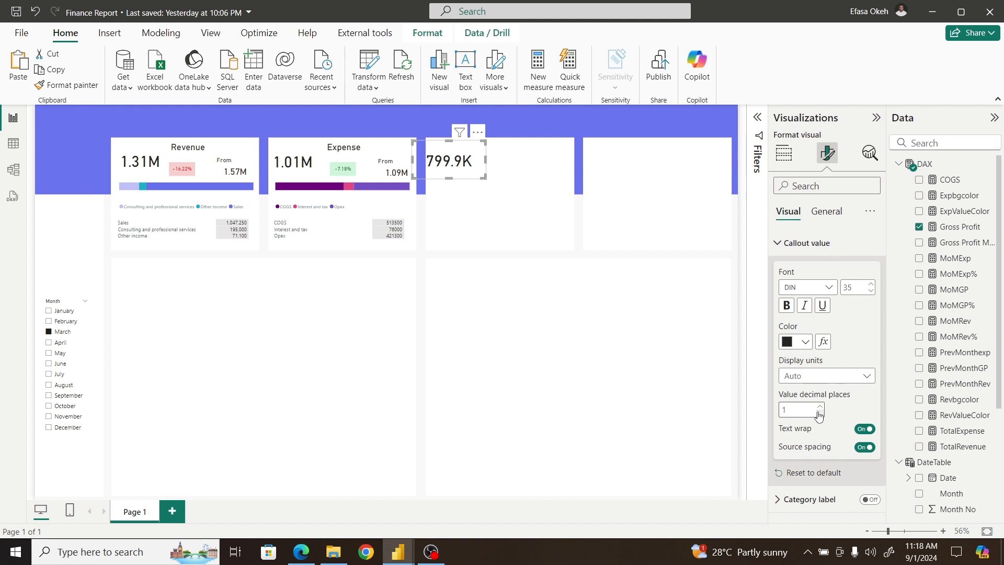
{"action": "left_click", "coordinate": [820, 414]}
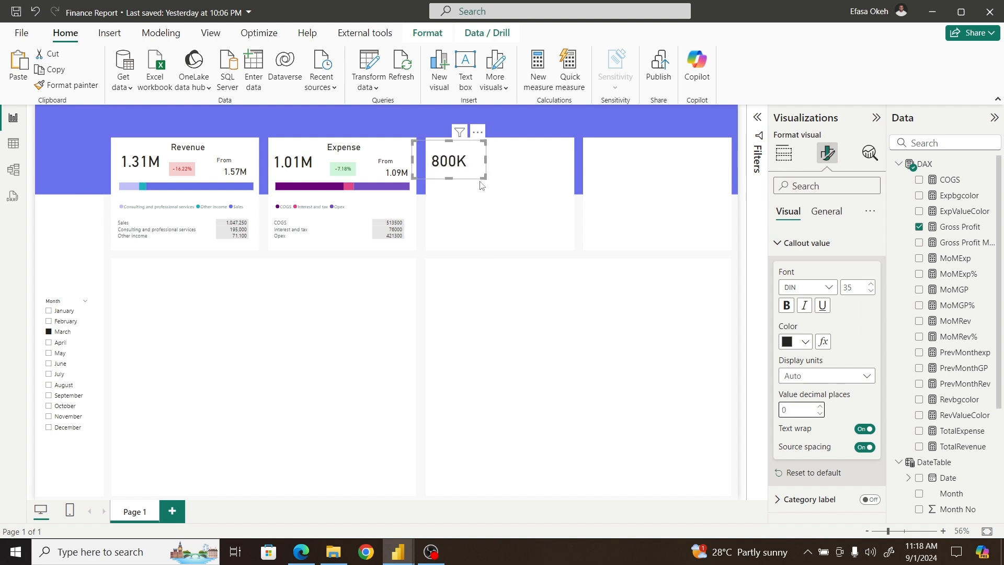
{"action": "left_click", "coordinate": [477, 223]}
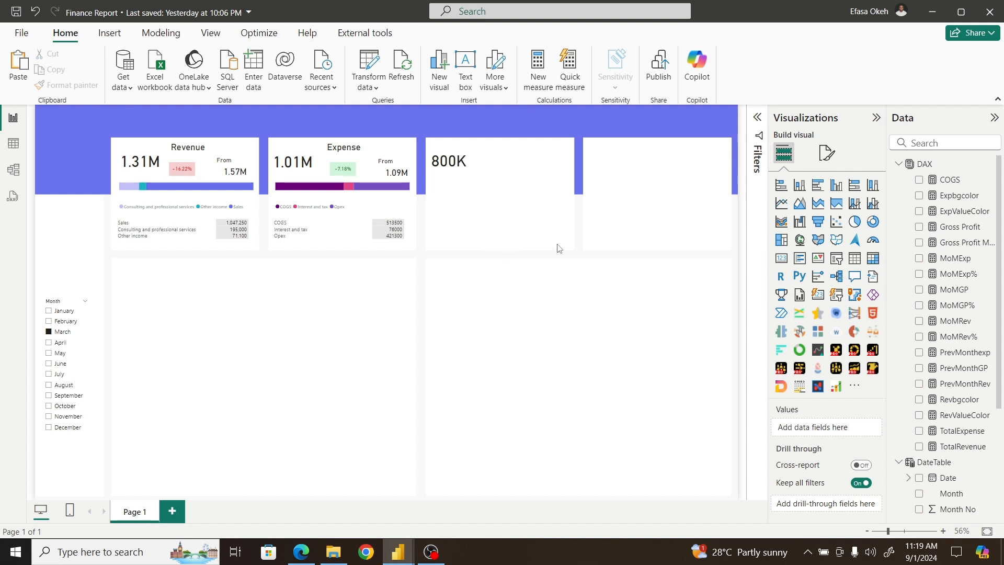
Step: Add a new card showing Gross Profit Margin and place it below the Gross Profit value in the third KPI panel
{"action": "right_click", "coordinate": [785, 259]}
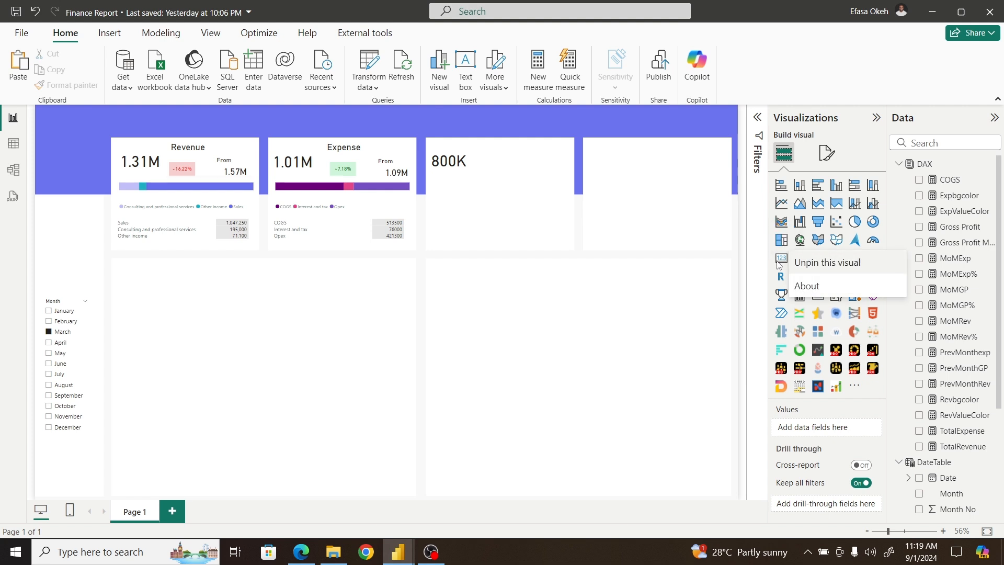
{"action": "left_click", "coordinate": [783, 258]}
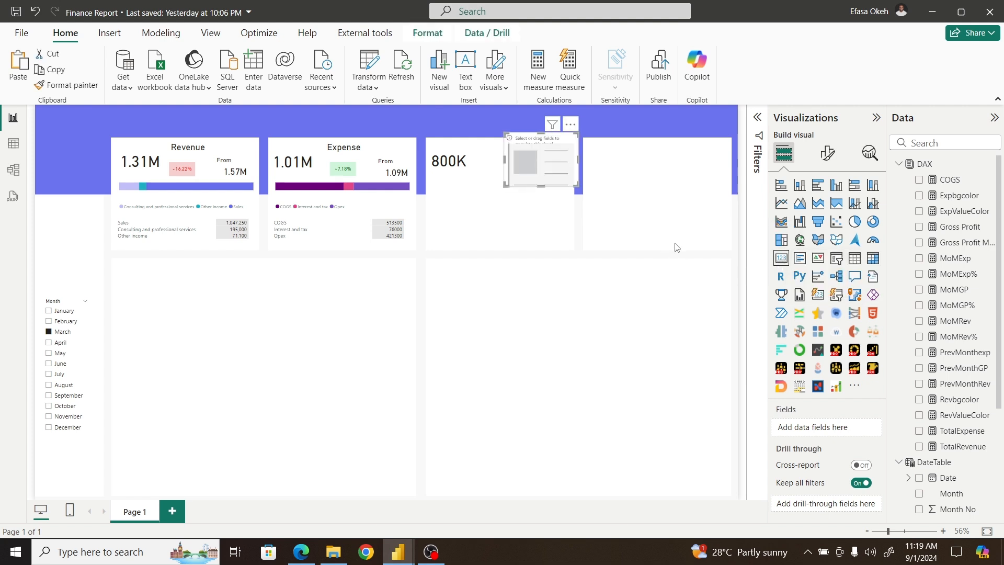
{"action": "left_click", "coordinate": [919, 242]}
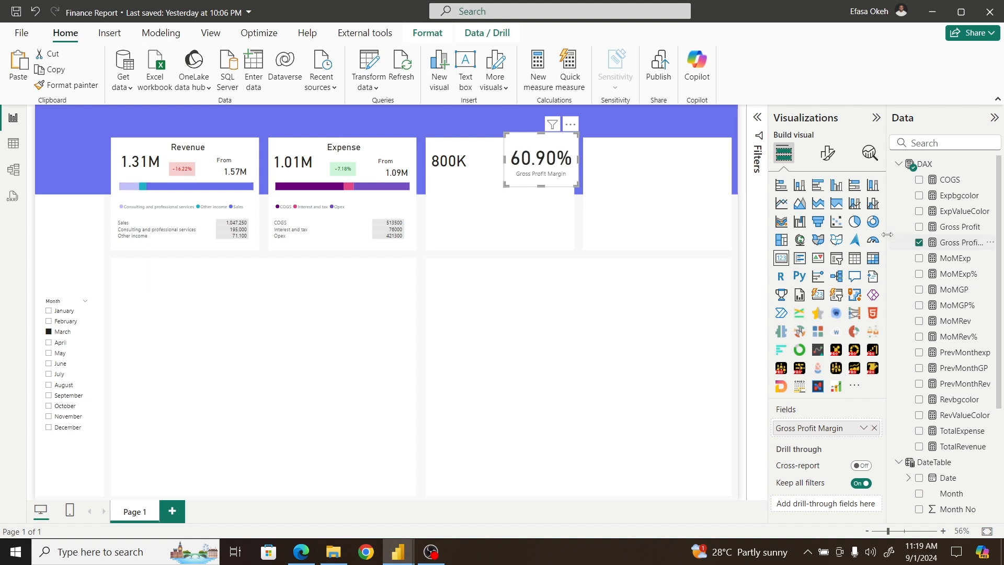
{"action": "left_click_drag", "start_coordinate": [890, 240], "coordinate": [849, 240]}
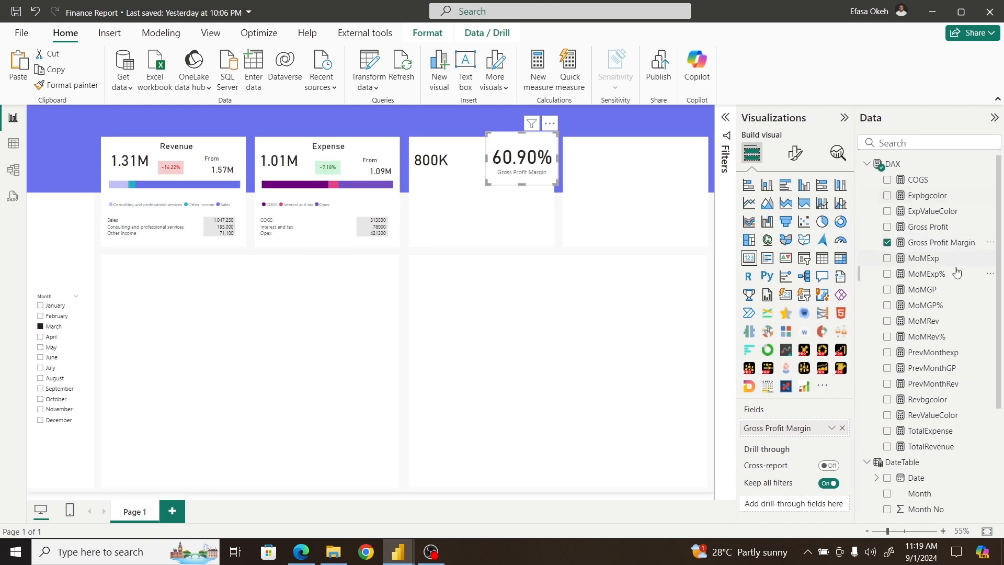
{"action": "left_click_drag", "start_coordinate": [541, 160], "coordinate": [514, 207]}
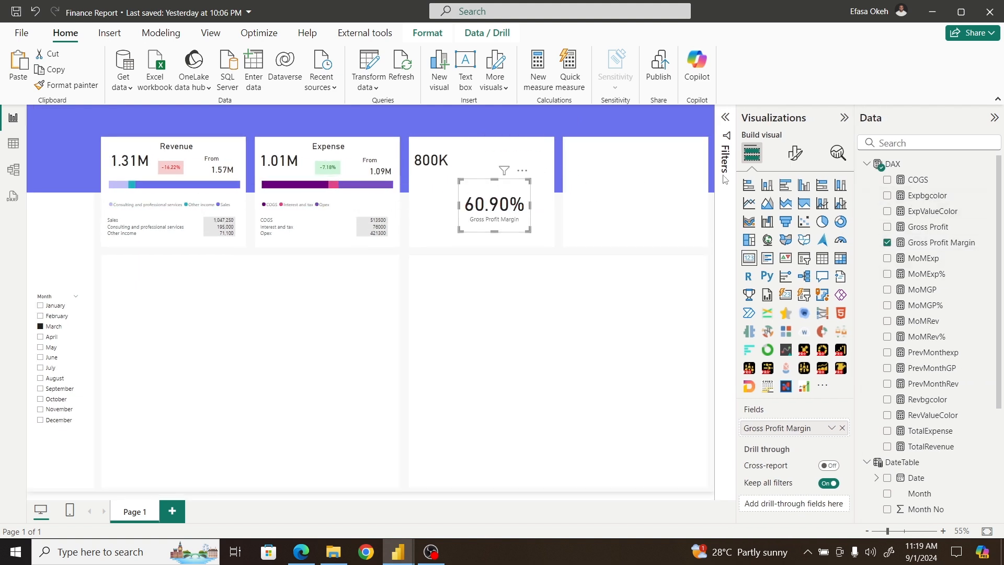
Step: Set the callout value font size of the Gross Profit Margin card to 16
{"action": "left_click", "coordinate": [796, 156]}
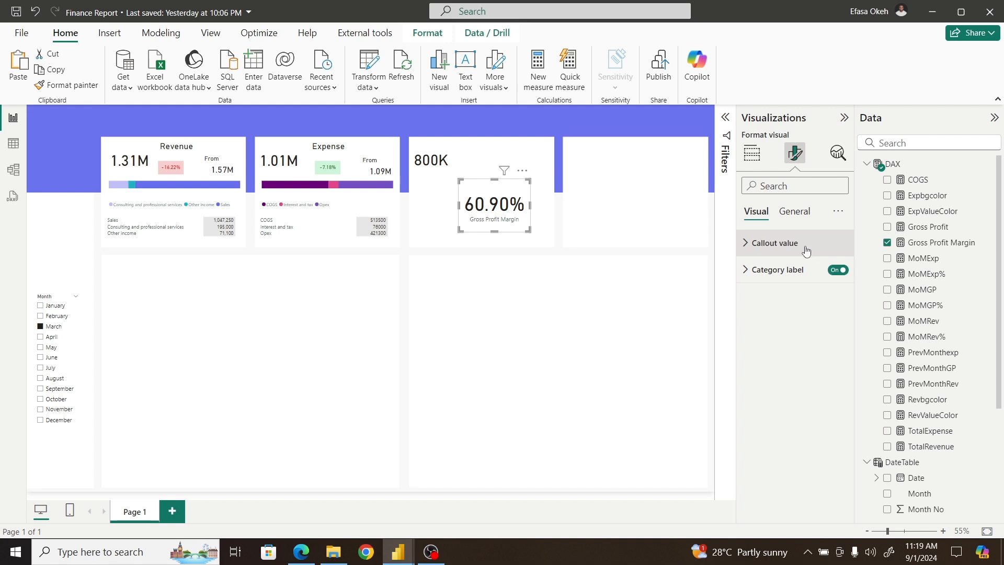
{"action": "left_click", "coordinate": [808, 242]}
{"action": "double_click", "coordinate": [821, 286]}
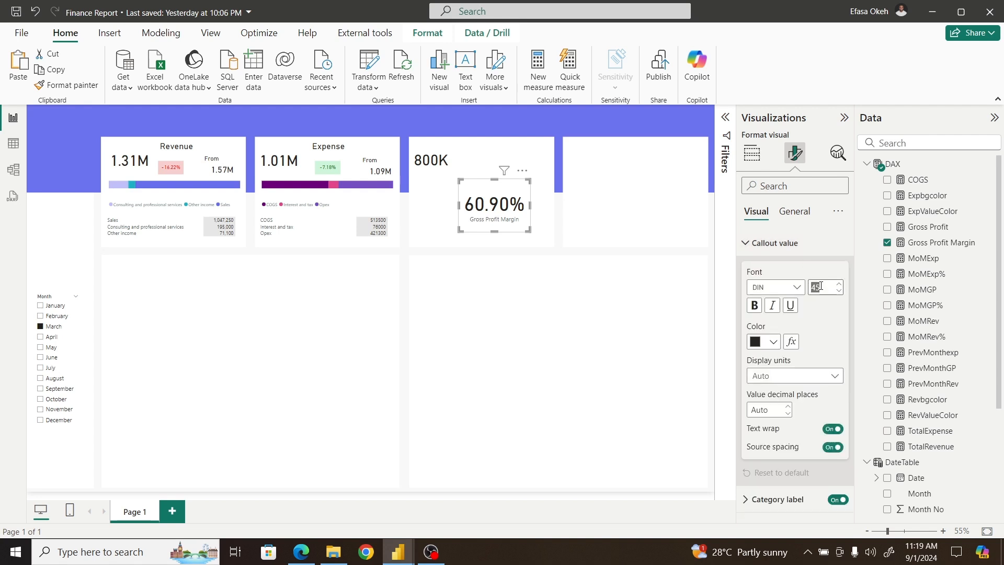
{"action": "type", "text": "14"}
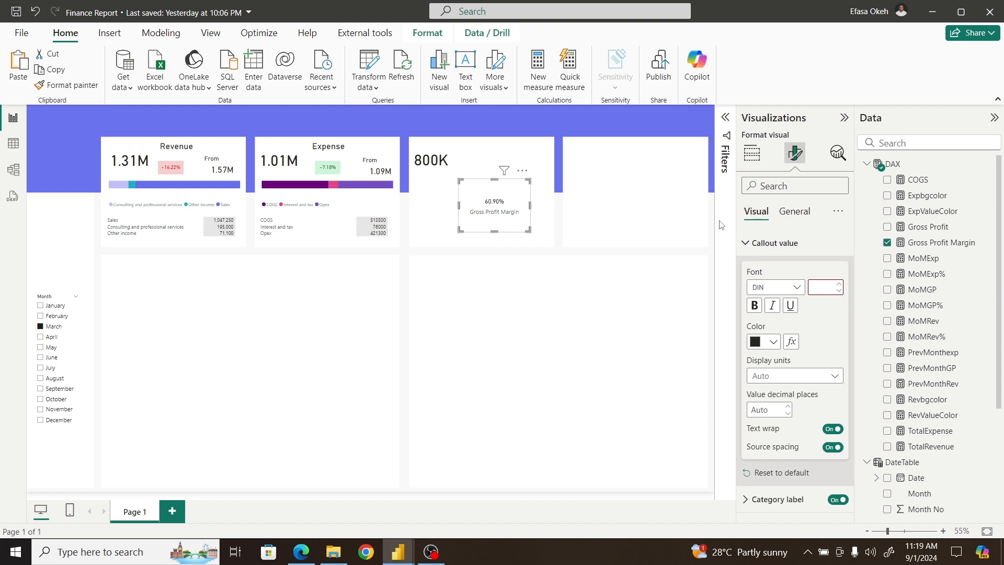
{"action": "type", "text": "16"}
Step: Shrink the Gross Profit Margin card and move it up beside the Gross Profit value in the third KPI panel
{"action": "left_click_drag", "start_coordinate": [528, 230], "coordinate": [511, 210]}
{"action": "left_click_drag", "start_coordinate": [495, 169], "coordinate": [493, 140]}
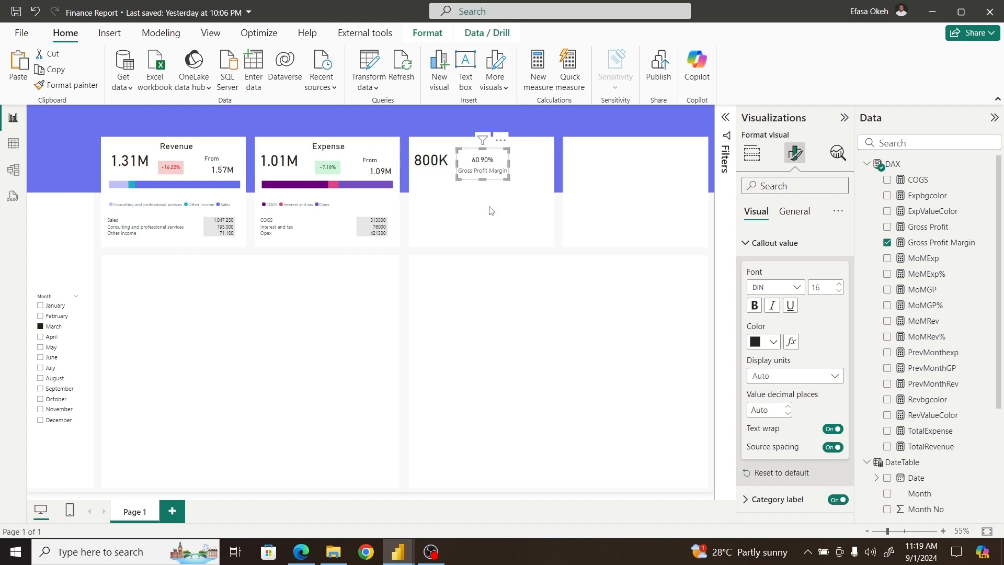
{"action": "left_click", "coordinate": [488, 214]}
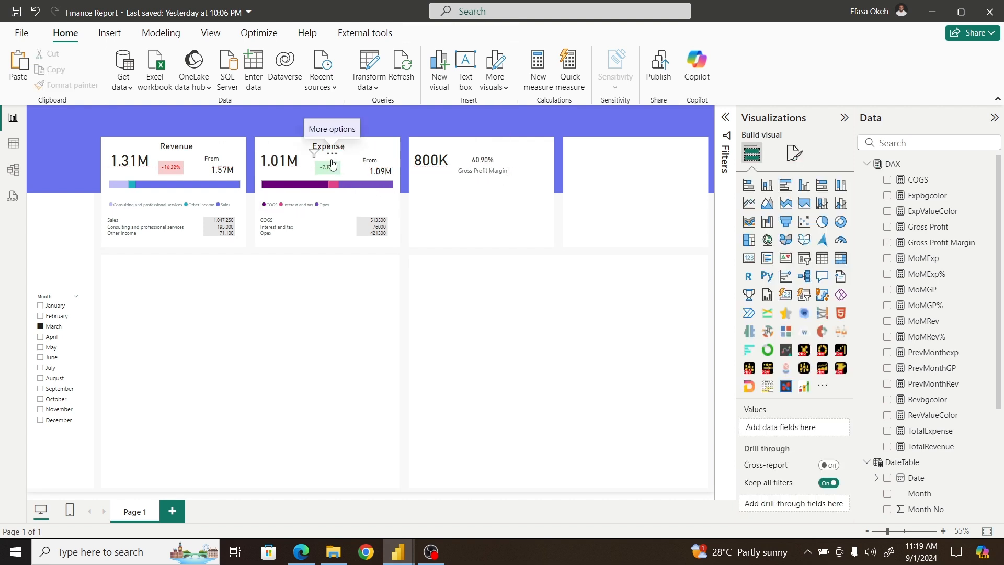
Step: Copy the Expense panel's MoMExp% card beside the Gross Profit Margin card in the third KPI panel and replace its field with MoMGP%
{"action": "left_click", "coordinate": [325, 166]}
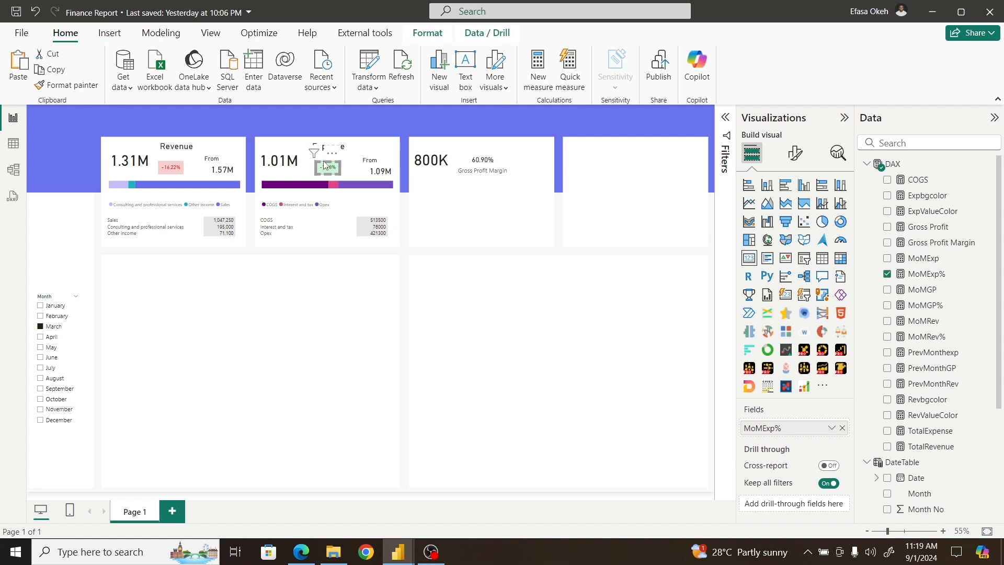
{"action": "left_click_drag", "start_coordinate": [327, 164], "coordinate": [541, 159]}
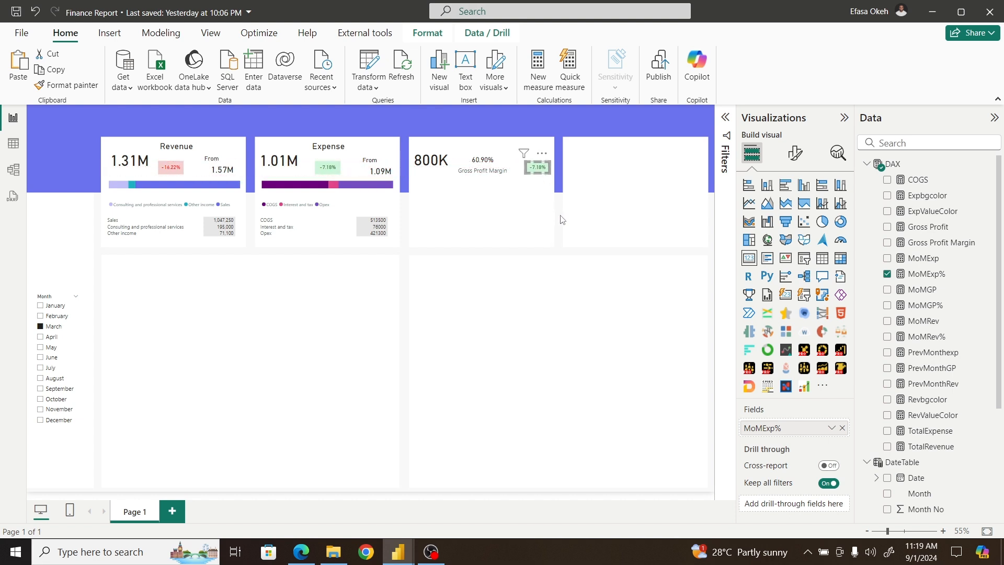
{"action": "left_click", "coordinate": [842, 428]}
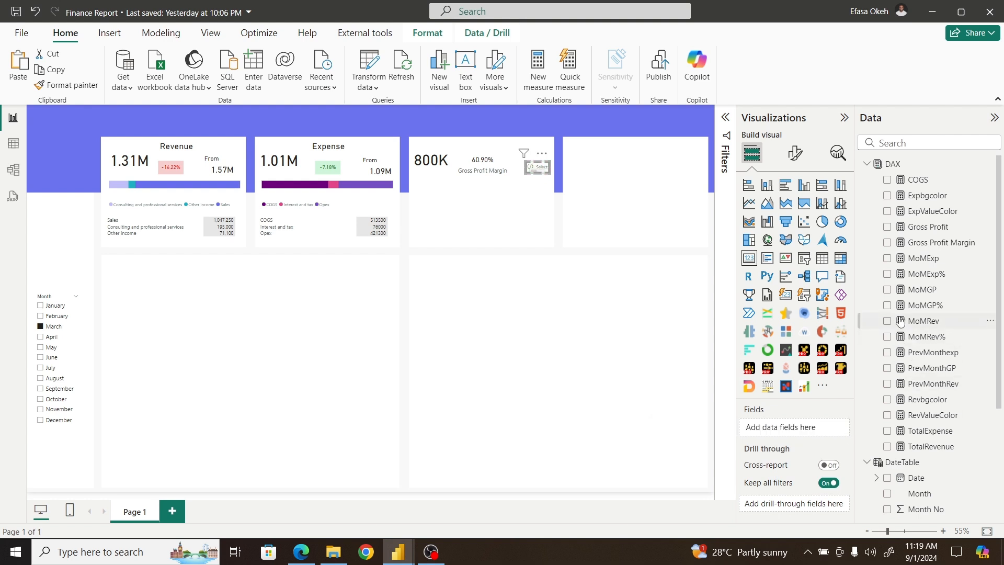
{"action": "left_click", "coordinate": [888, 306]}
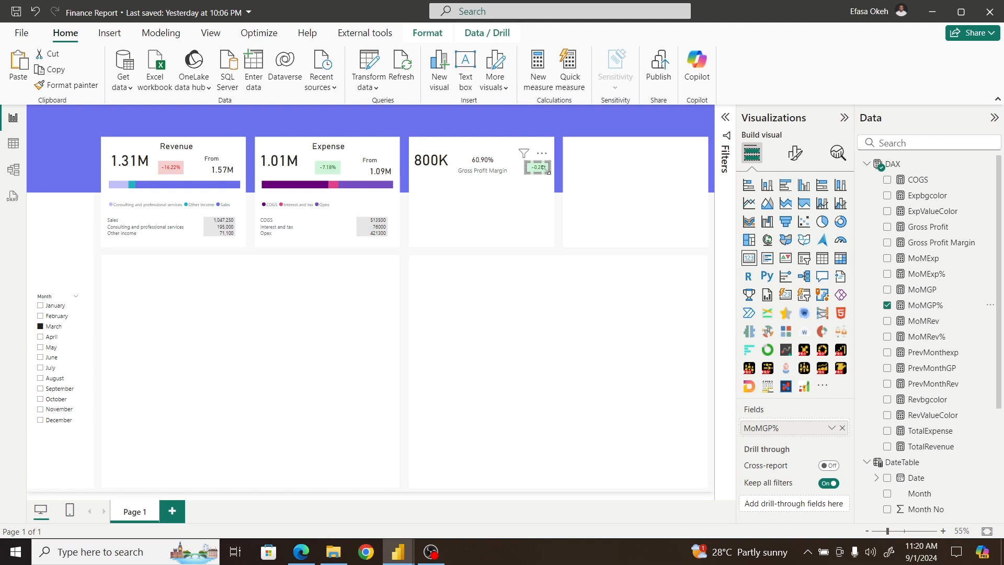
Step: Set the format of the MoMGP% measure to Percentage
{"action": "left_click", "coordinate": [928, 306]}
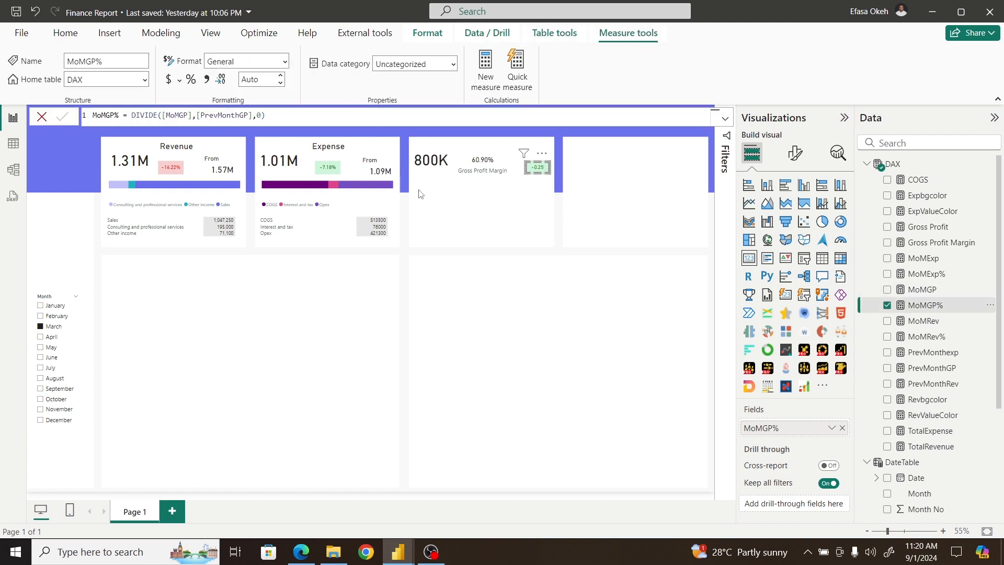
{"action": "left_click", "coordinate": [282, 61]}
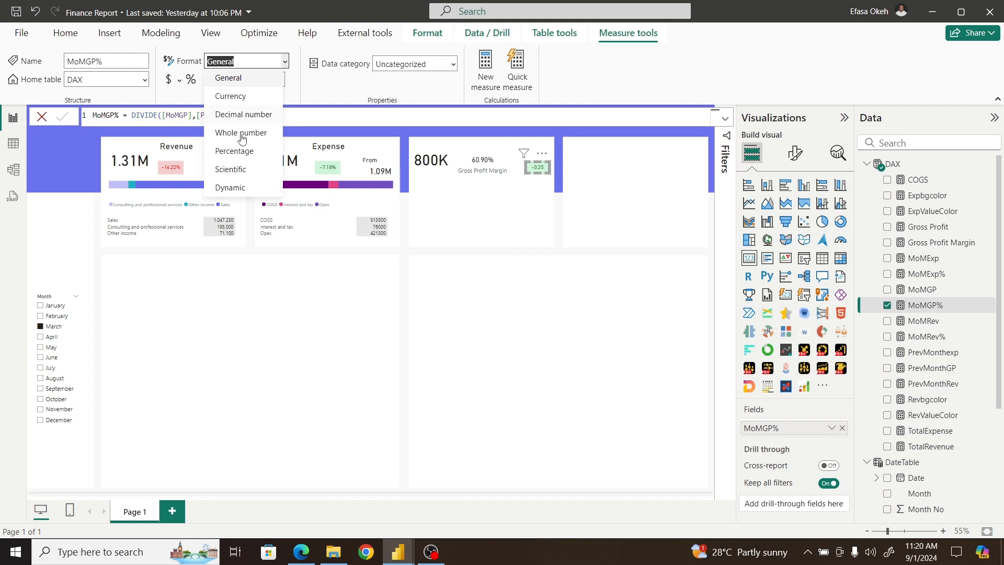
{"action": "left_click", "coordinate": [235, 152]}
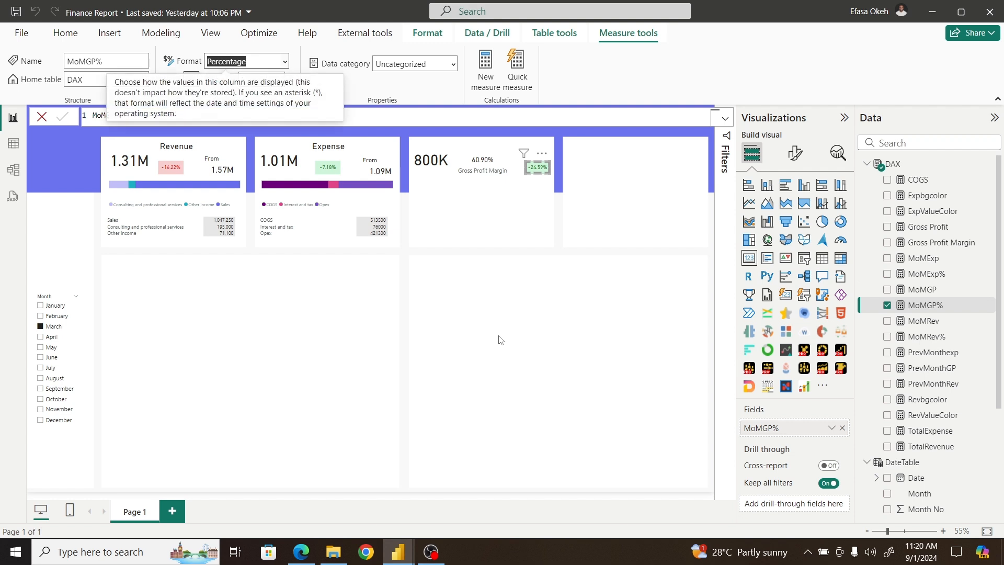
{"action": "left_click", "coordinate": [497, 339]}
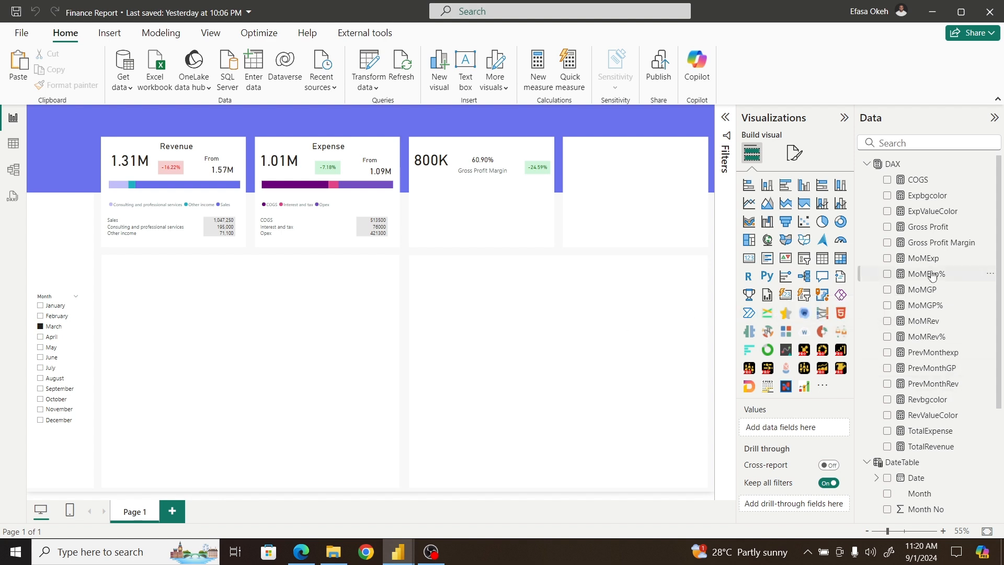
Step: Create a measure in the DAX table defined as GPValueColor = IF([MoMGP]>0,"Green""Red")
{"action": "right_click", "coordinate": [905, 164]}
{"action": "left_click", "coordinate": [833, 194]}
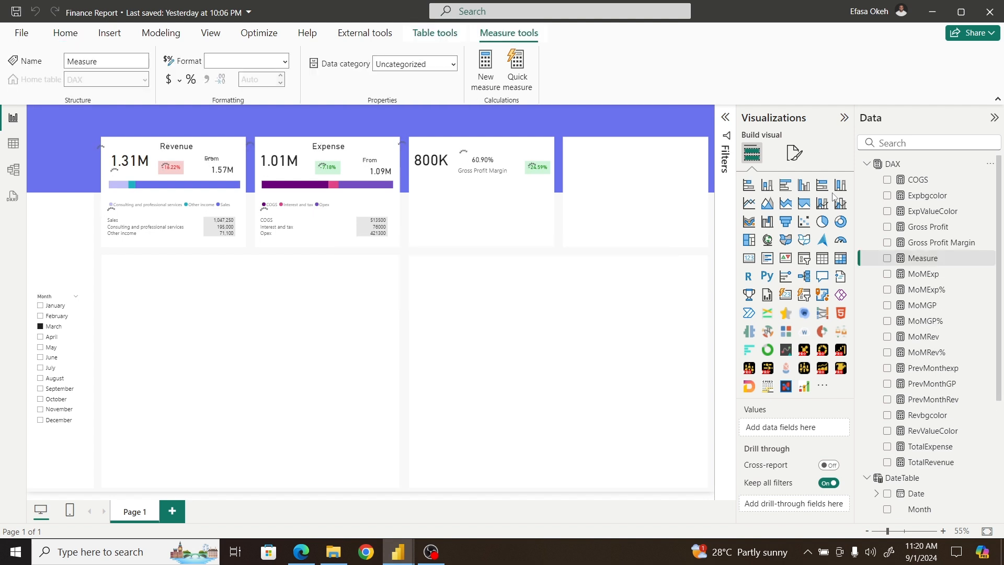
{"action": "type", "text": "G"}
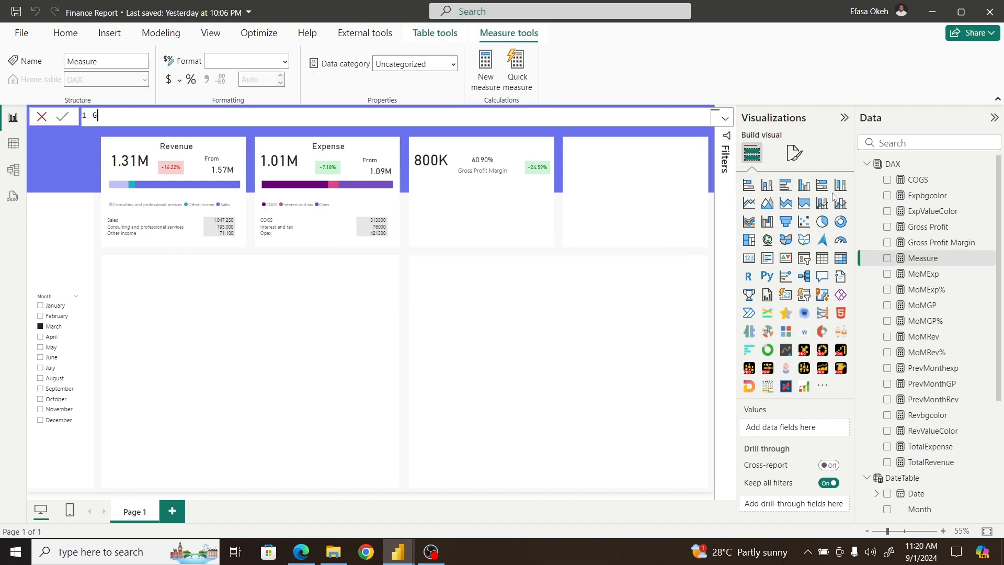
{"action": "type", "text": "PValueColo = If"}
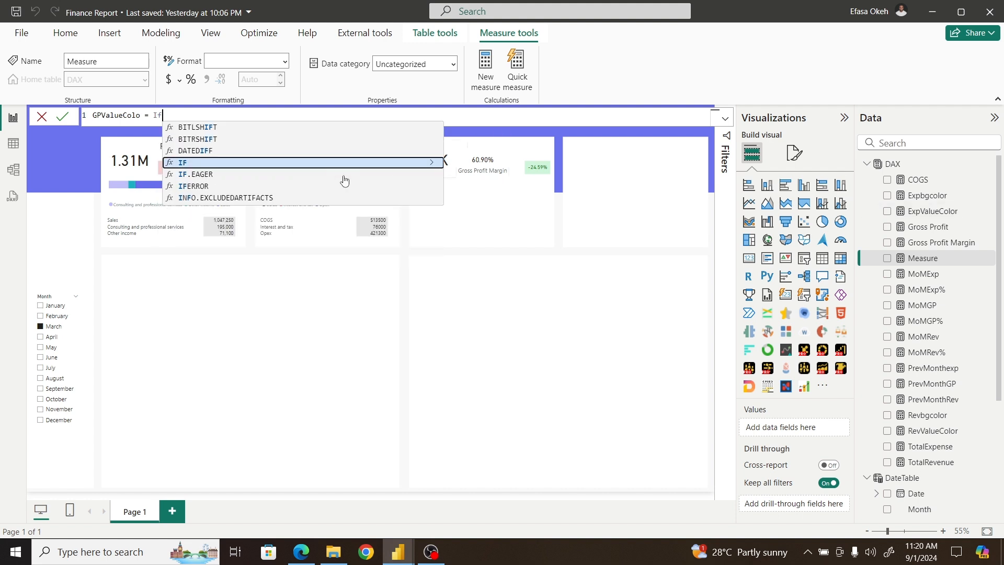
{"action": "left_click", "coordinate": [329, 164]}
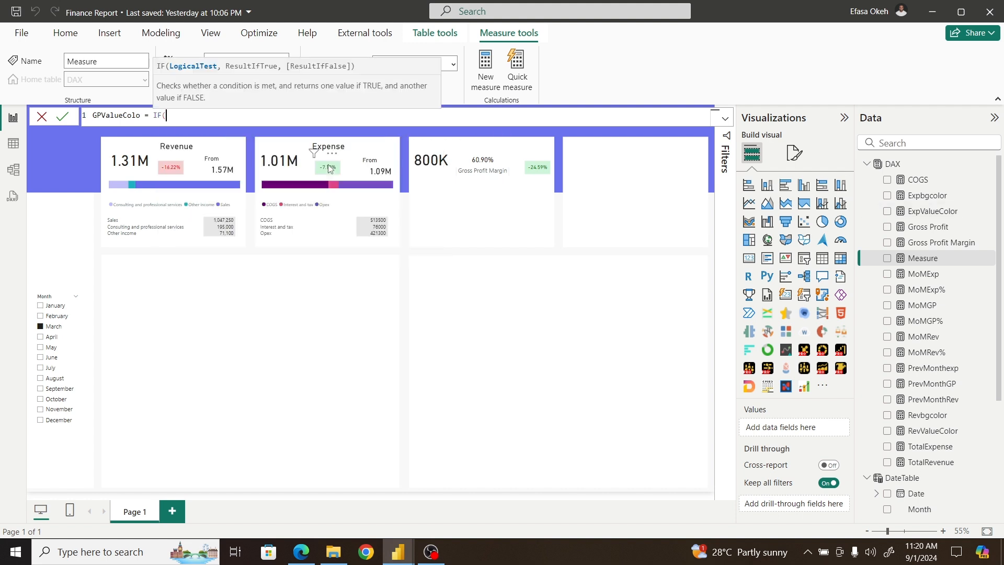
{"action": "type", "text": "Mom"}
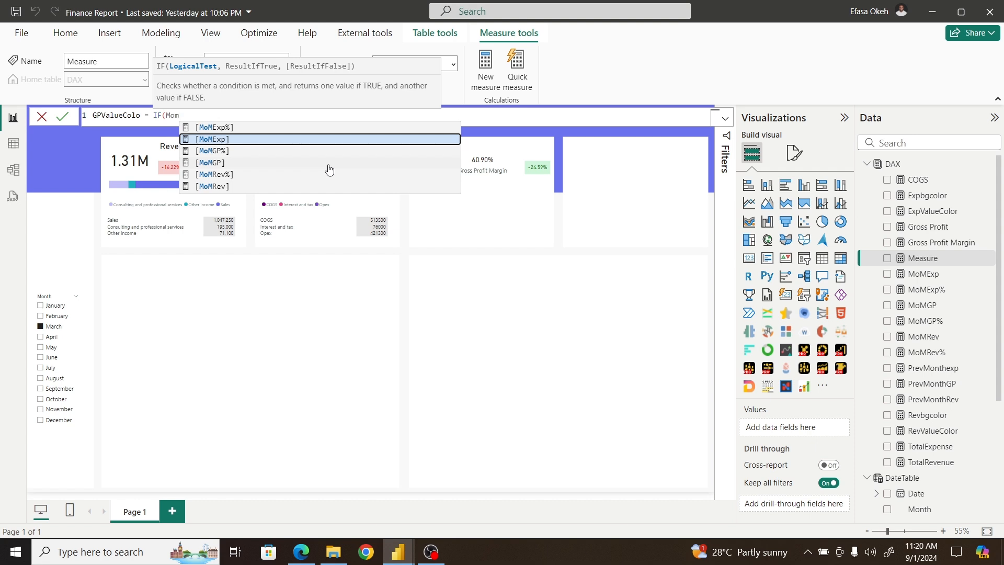
{"action": "left_click", "coordinate": [219, 163]}
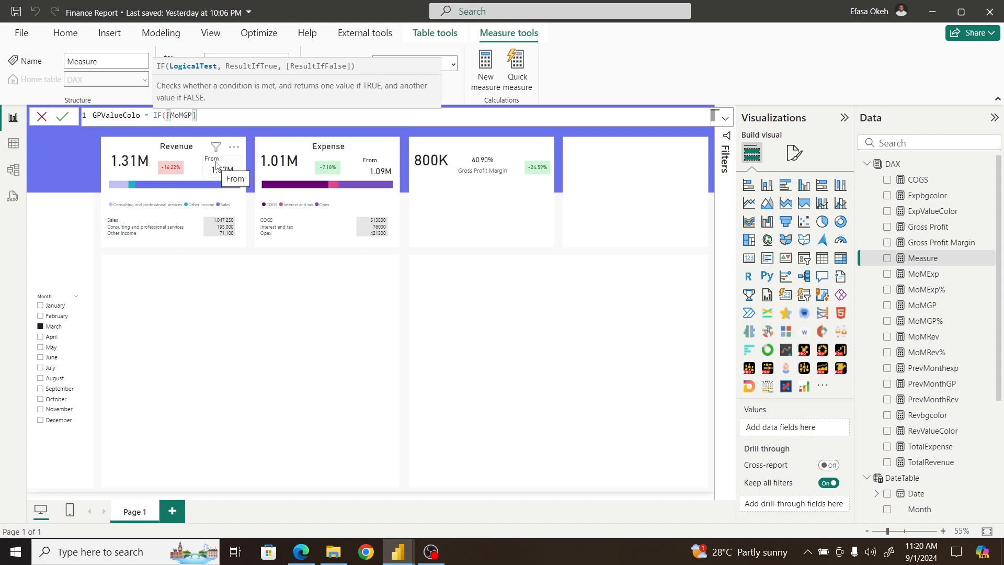
{"action": "type", "text": ">0"}
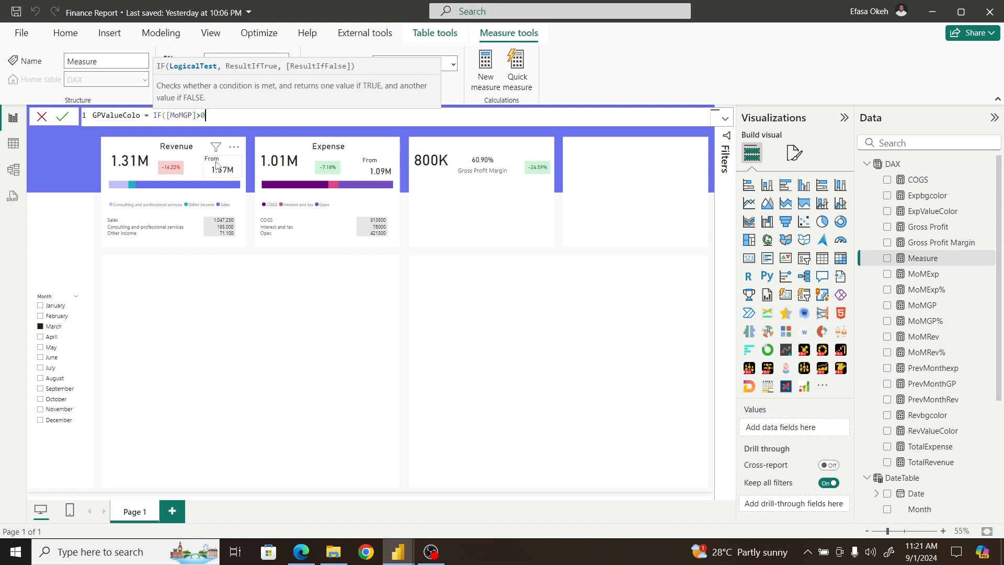
{"action": "type", "text": ",\"Green"}
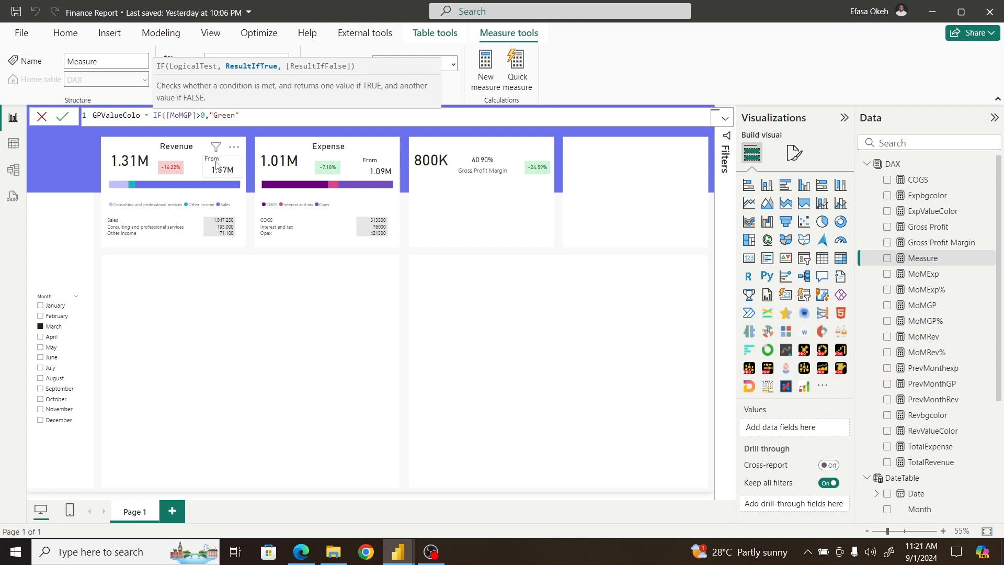
{"action": "type", "text": "\"\"Red\")"}
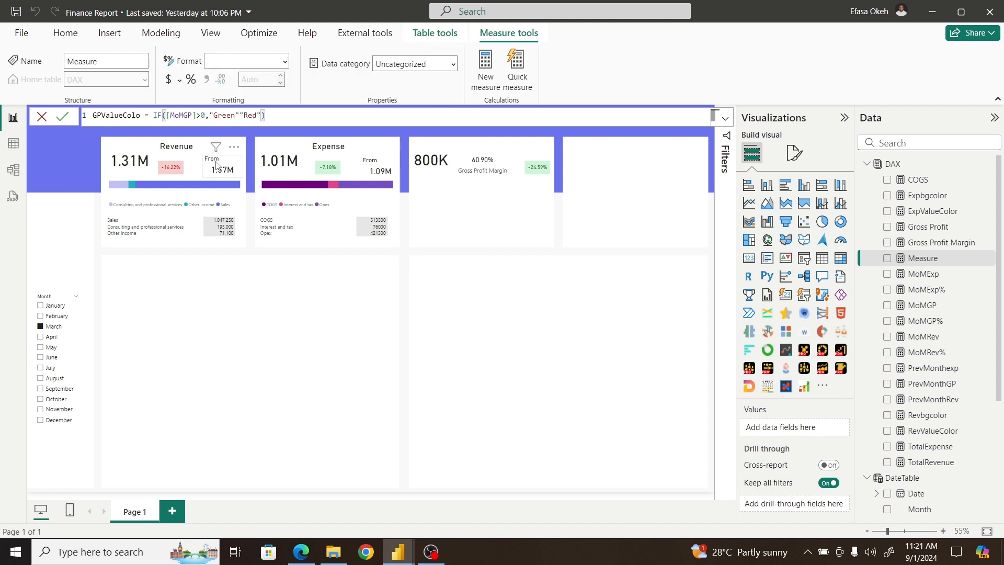
{"action": "double_click", "coordinate": [140, 116]}
{"action": "left_click", "coordinate": [141, 116]}
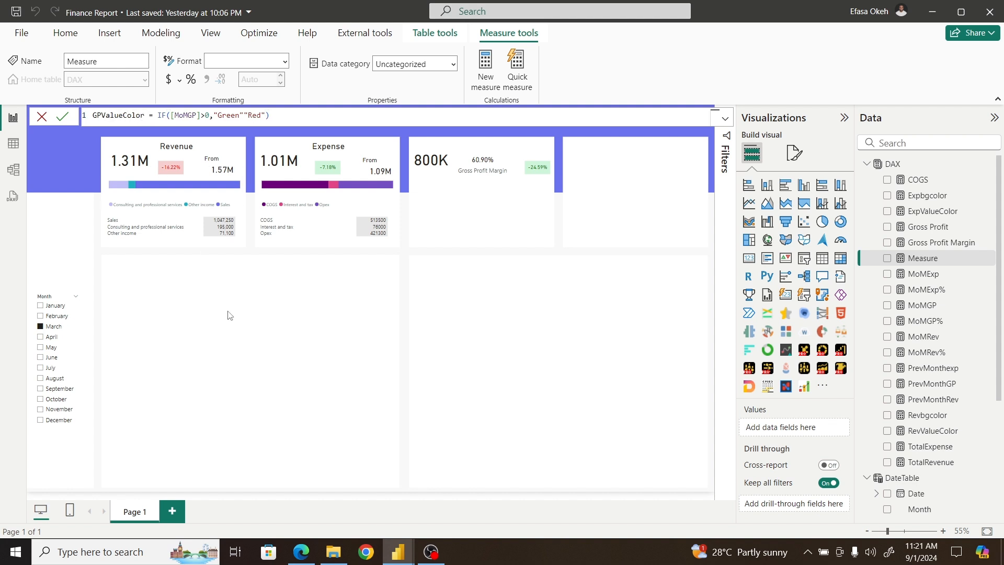
{"action": "key", "text": "Return"}
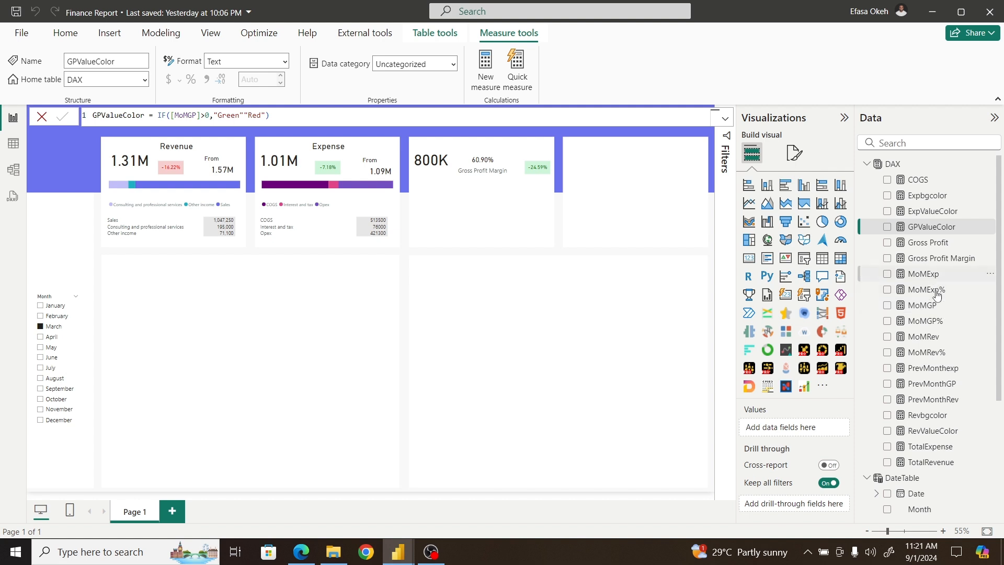
Step: Copy the full Revbgcolor formula into a new measure in the DAX table
{"action": "left_click", "coordinate": [929, 416]}
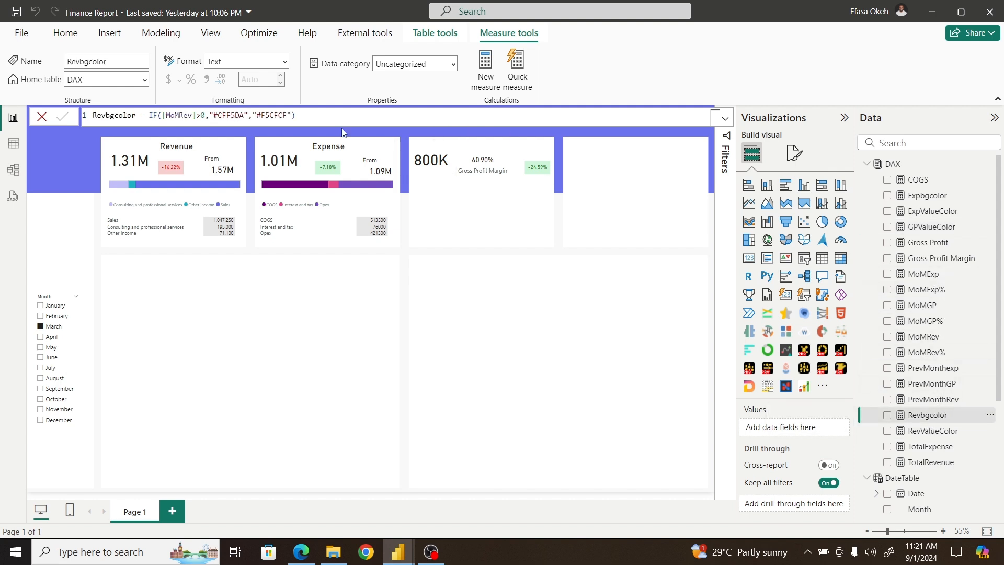
{"action": "left_click_drag", "start_coordinate": [314, 116], "coordinate": [81, 117]}
{"action": "key", "text": "ctrl+c"}
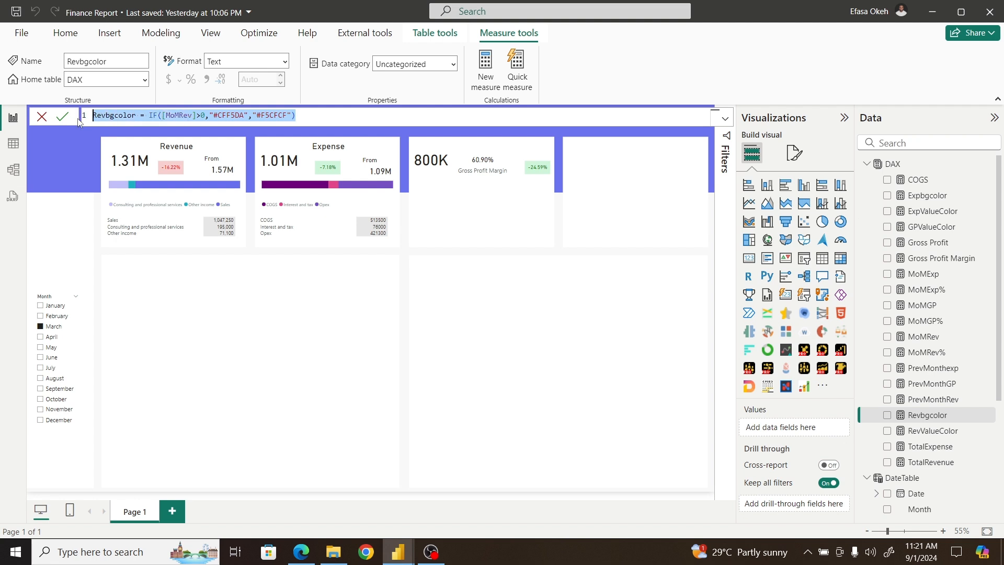
{"action": "right_click", "coordinate": [899, 169]}
{"action": "left_click", "coordinate": [810, 191]}
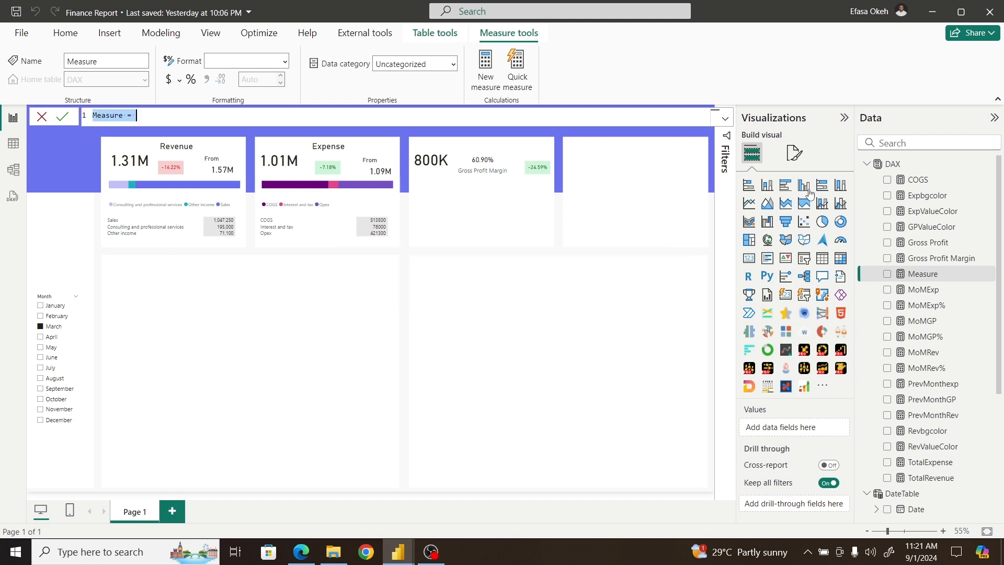
{"action": "key", "text": "ctrl+v"}
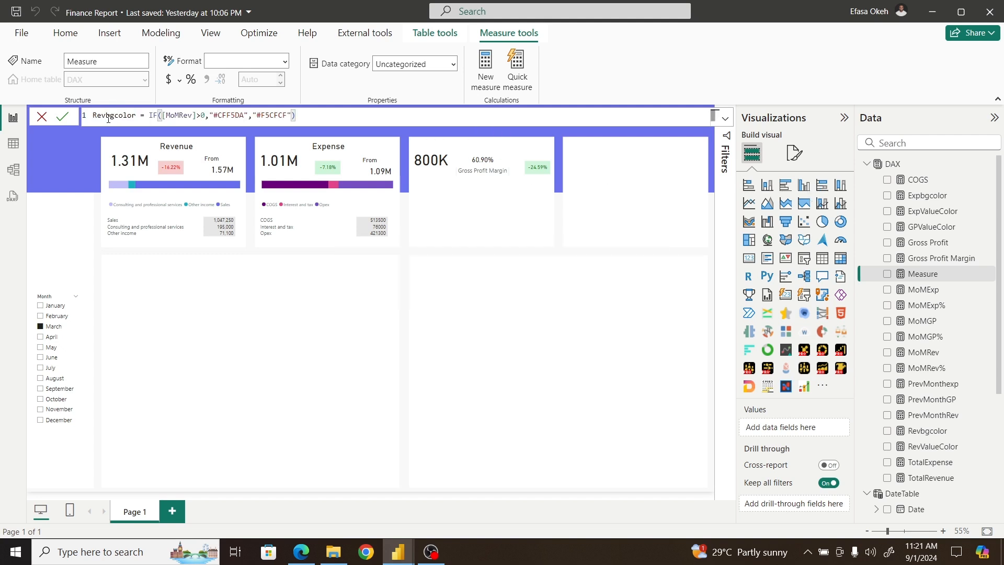
Step: Rename the pasted measure to GPbgcolor, change its condition to [MoMGP]>0 and commit the formula
{"action": "left_click", "coordinate": [105, 118]}
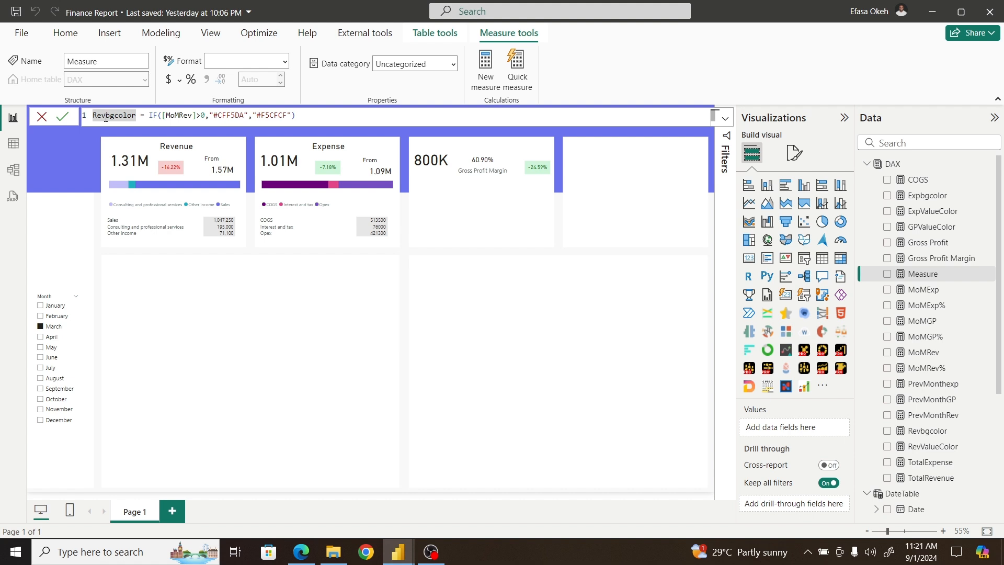
{"action": "key", "text": "BackSpace"}
{"action": "key", "text": "BackSpace"}
{"action": "key", "text": "BackSpace"}
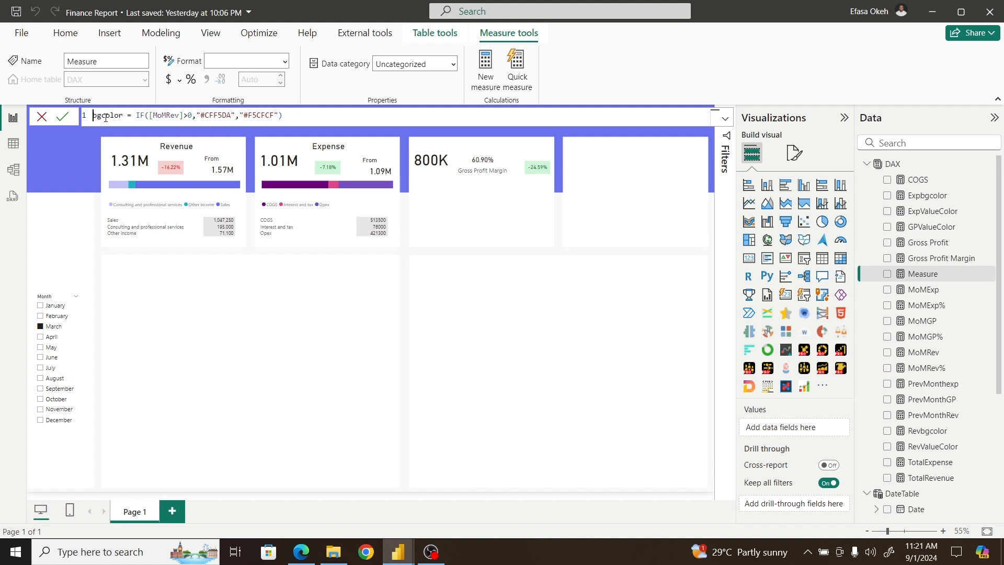
{"action": "type", "text": "GP"}
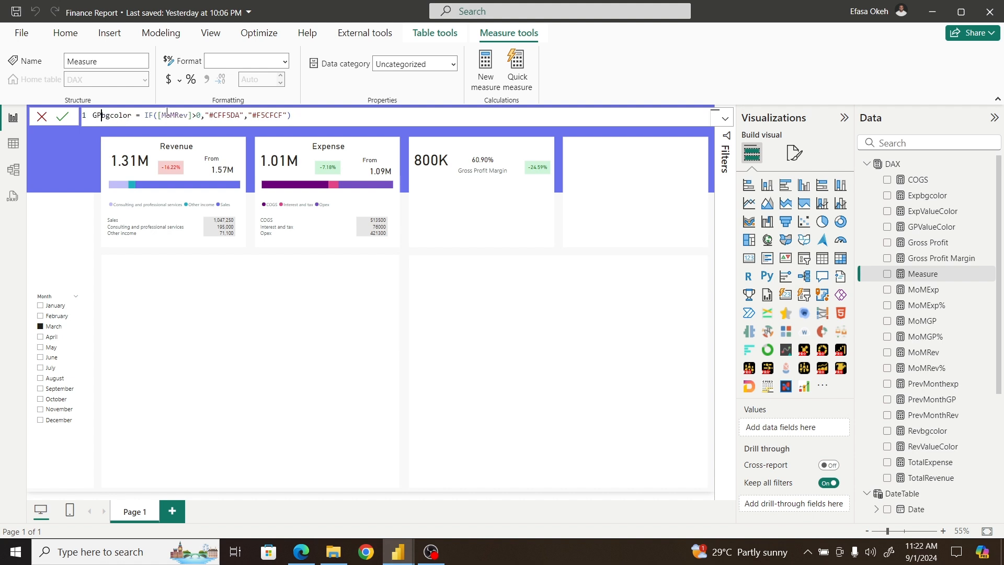
{"action": "left_click", "coordinate": [192, 115]}
{"action": "key", "text": "BackSpace"}
{"action": "key", "text": "BackSpace"}
{"action": "key", "text": "BackSpace"}
{"action": "key", "text": "BackSpace"}
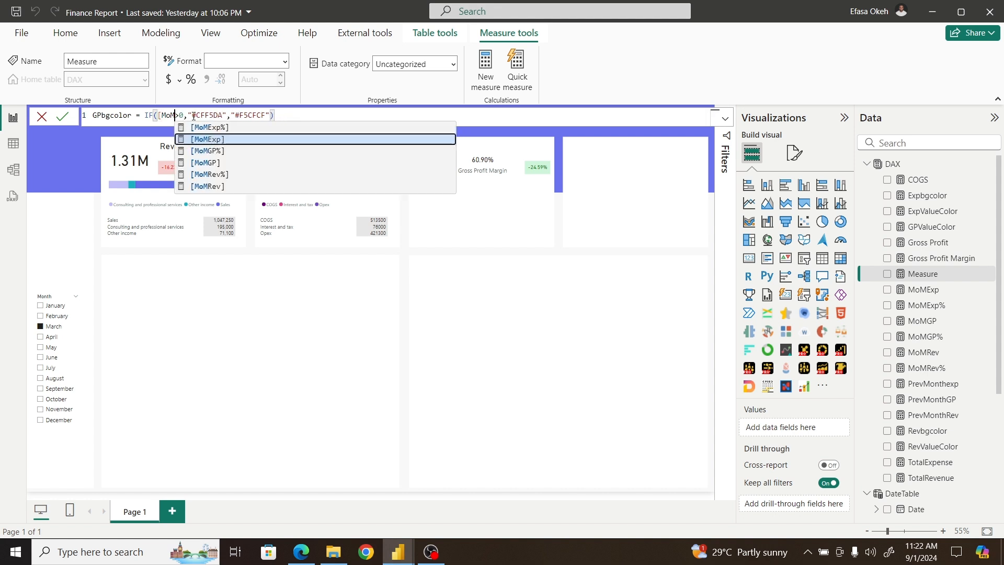
{"action": "left_click", "coordinate": [207, 163]}
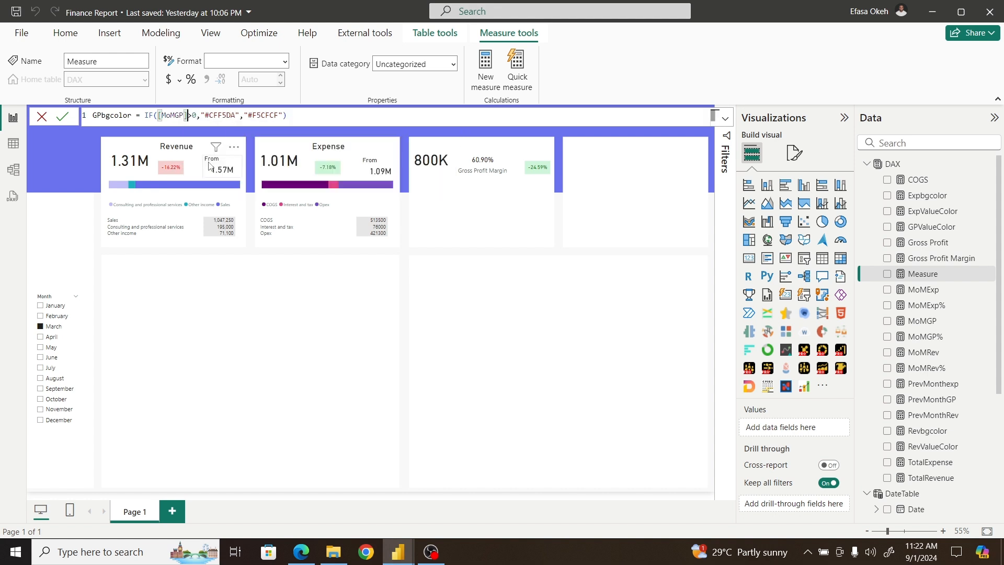
{"action": "left_click", "coordinate": [321, 304]}
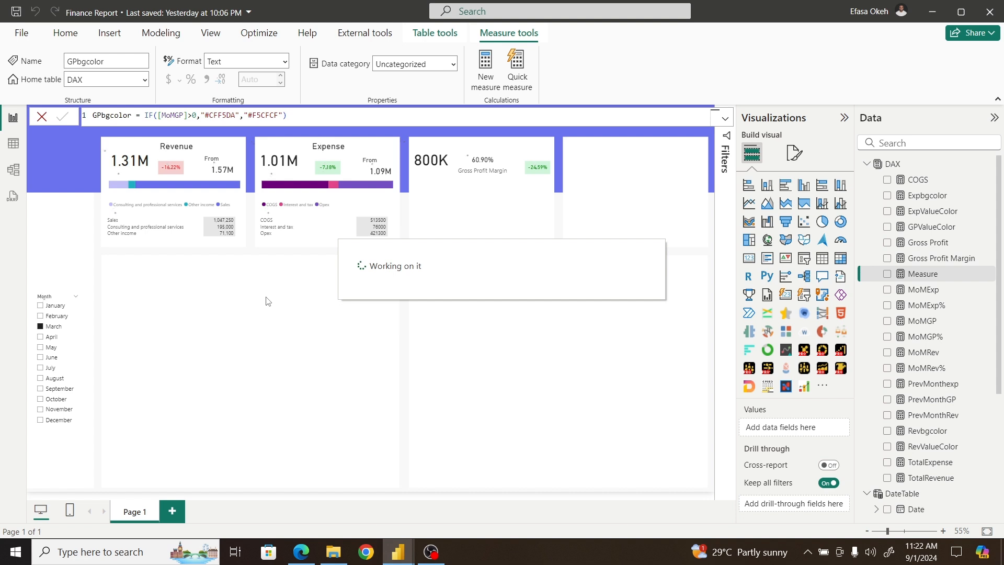
Step: Base the callout value color of the MoMGP% card in the third KPI panel on the GPValueColor field
{"action": "left_click", "coordinate": [549, 175]}
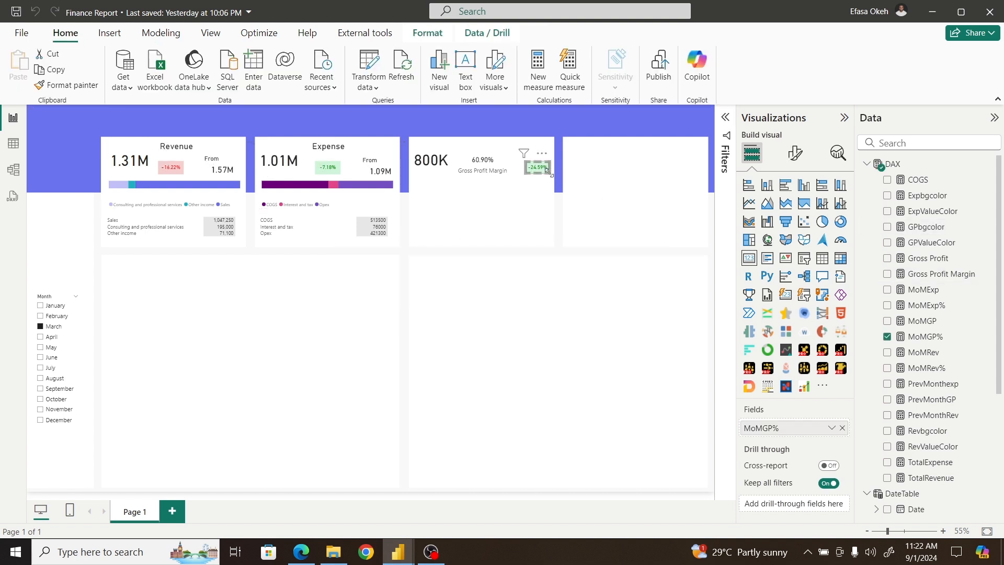
{"action": "left_click", "coordinate": [796, 153]}
{"action": "left_click", "coordinate": [765, 243]}
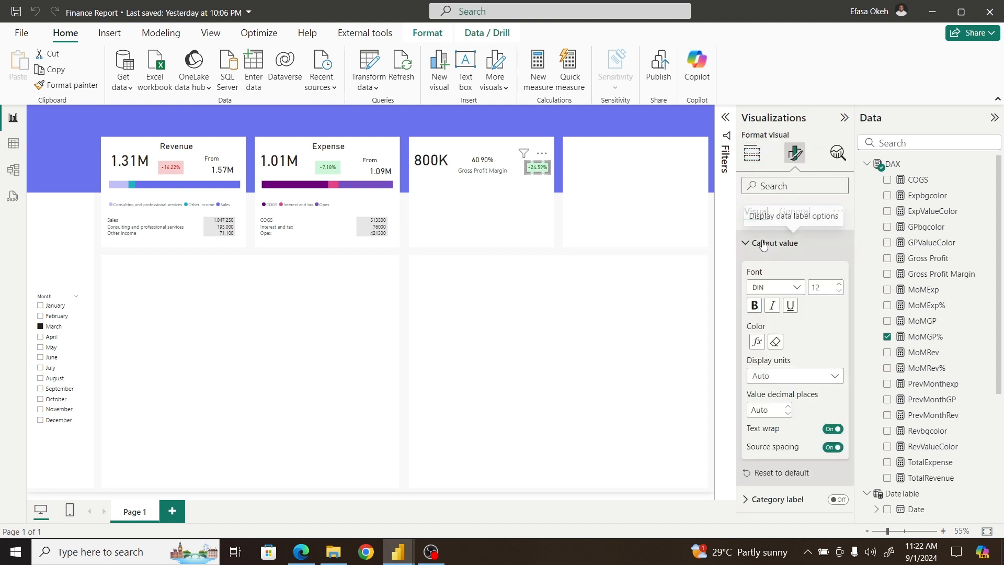
{"action": "left_click", "coordinate": [758, 342]}
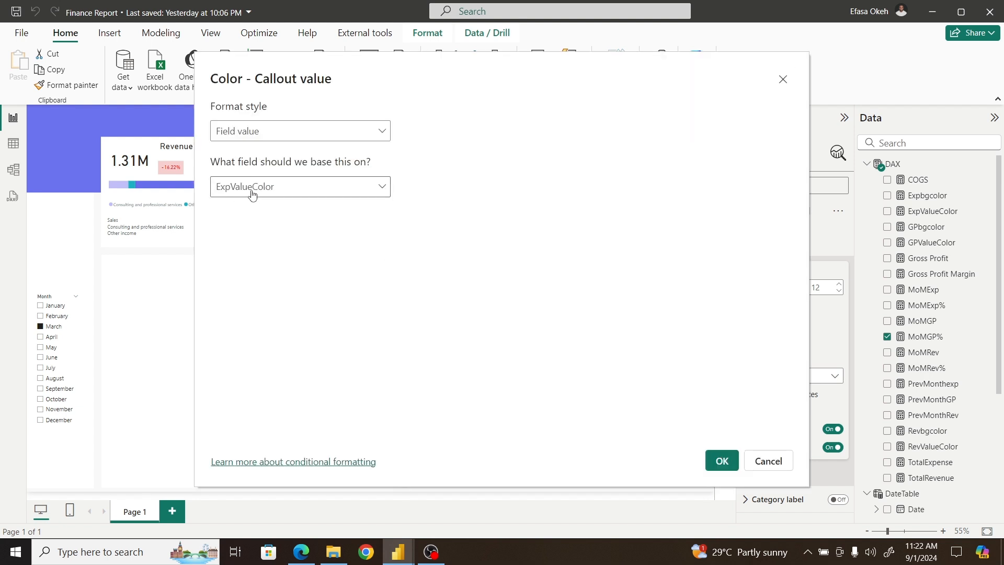
{"action": "left_click", "coordinate": [250, 193]}
{"action": "left_click", "coordinate": [224, 233]}
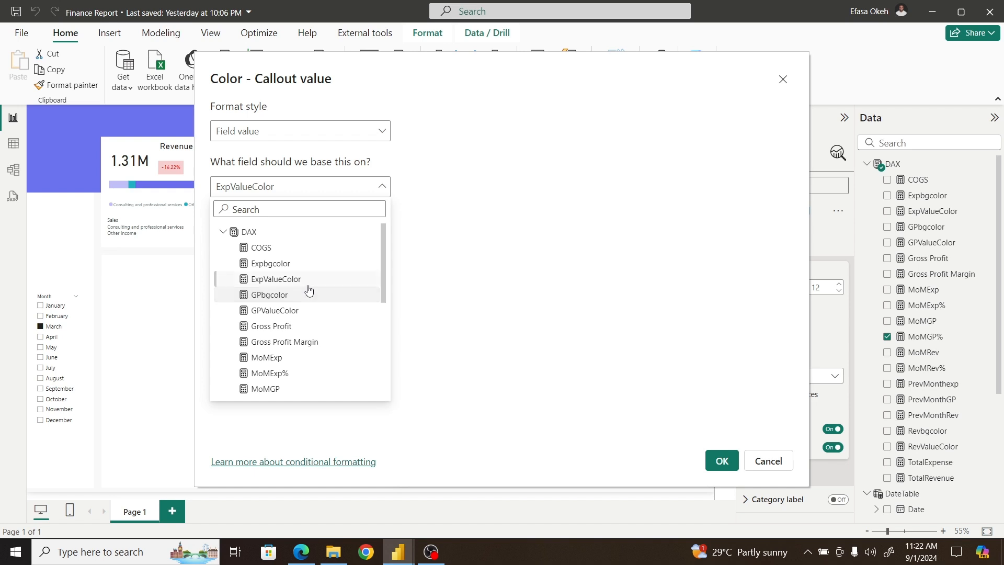
{"action": "left_click", "coordinate": [276, 311]}
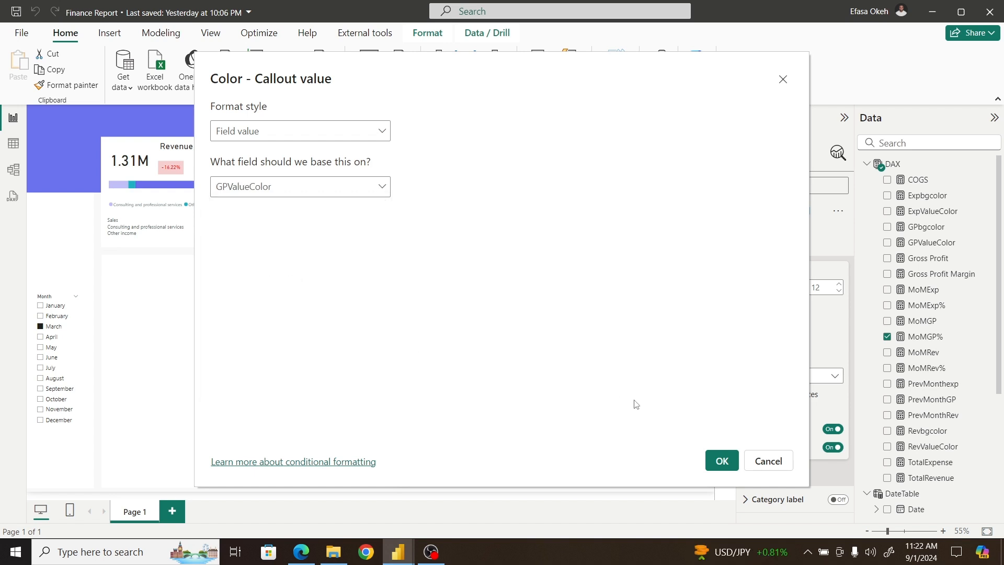
{"action": "left_click", "coordinate": [723, 463]}
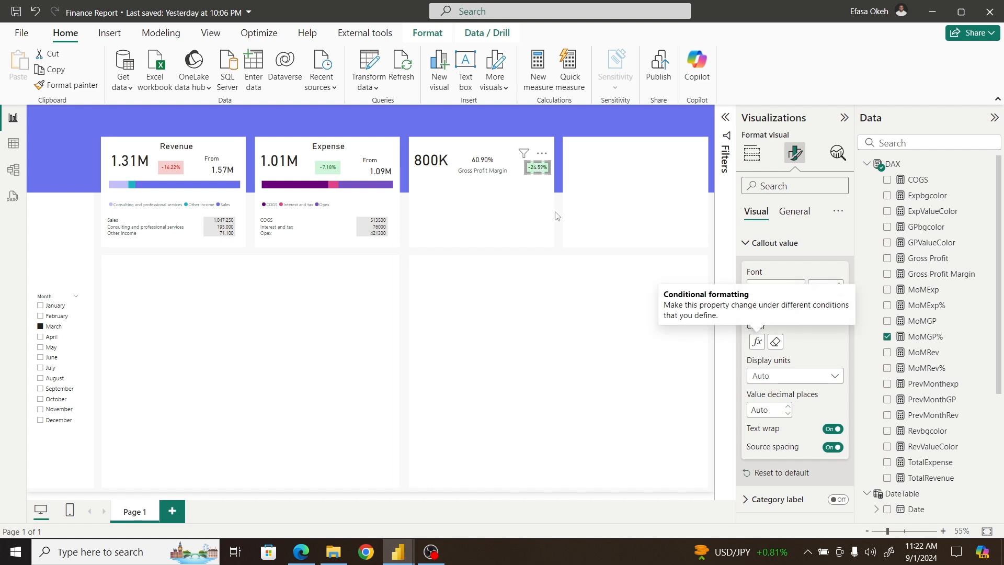
Step: Correct the GPValueColor measure by adding the missing comma between "Green" and "Red", and commit the formula
{"action": "left_click", "coordinate": [758, 342]}
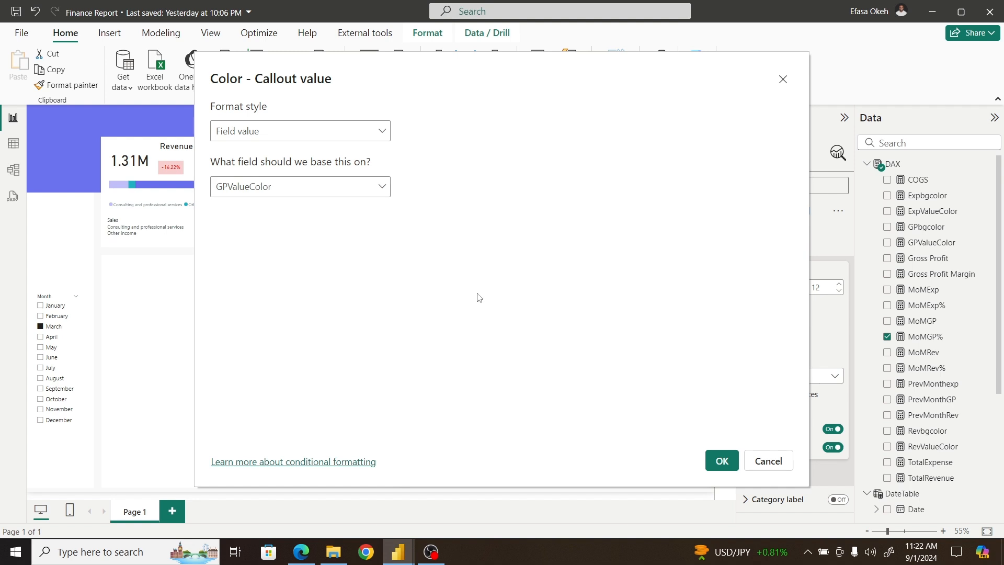
{"action": "left_click", "coordinate": [722, 461]}
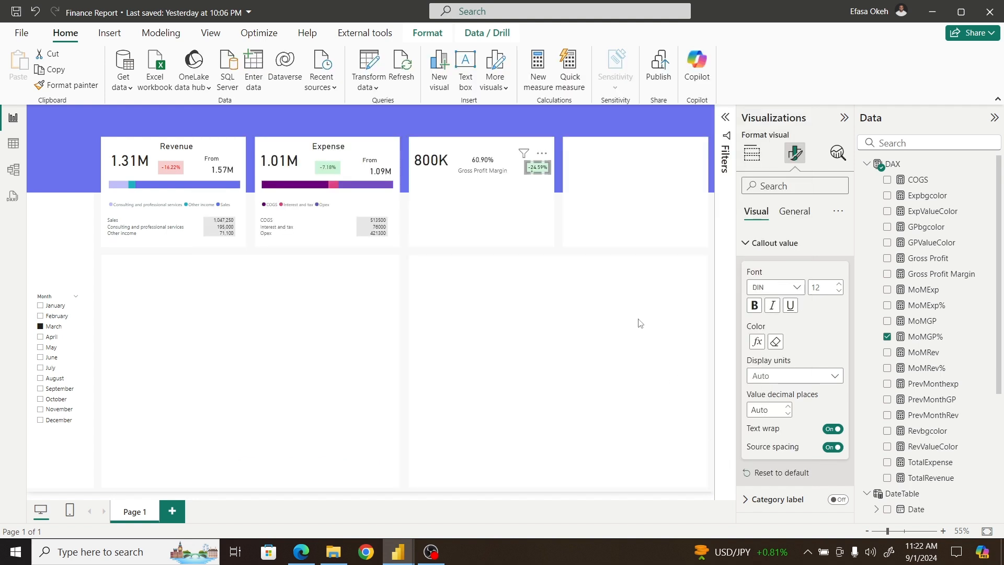
{"action": "left_click", "coordinate": [931, 243]}
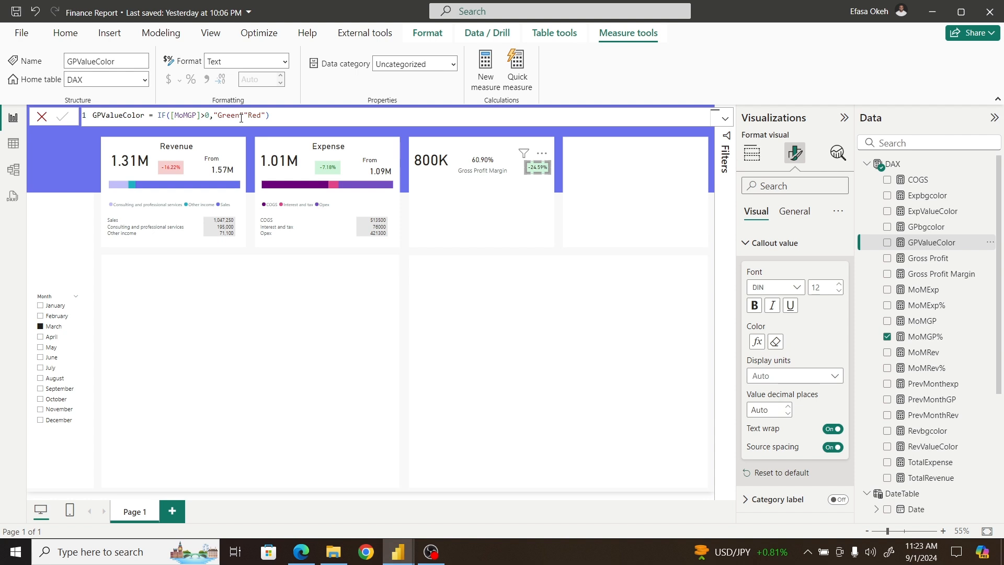
{"action": "left_click", "coordinate": [243, 115]}
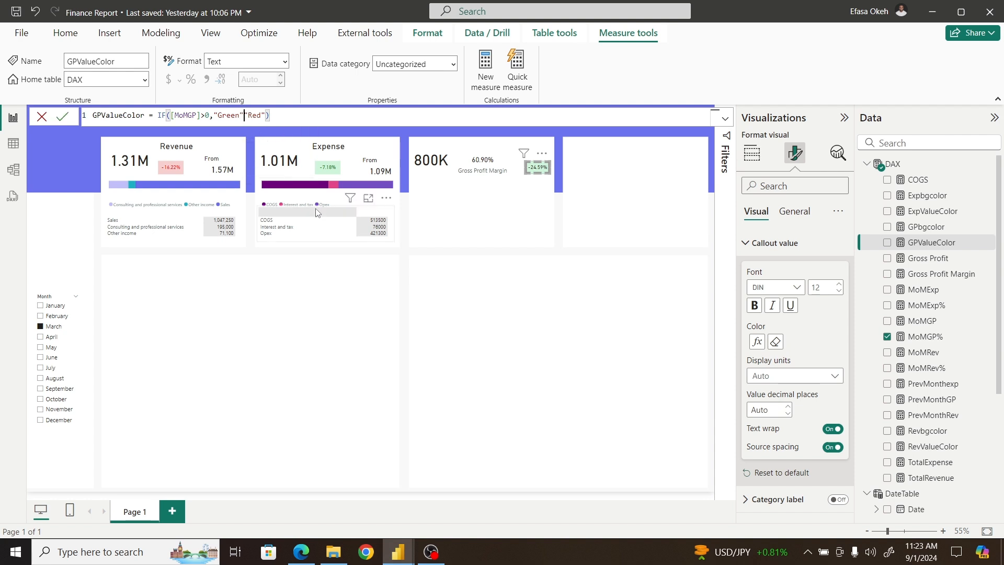
{"action": "type", "text": ","}
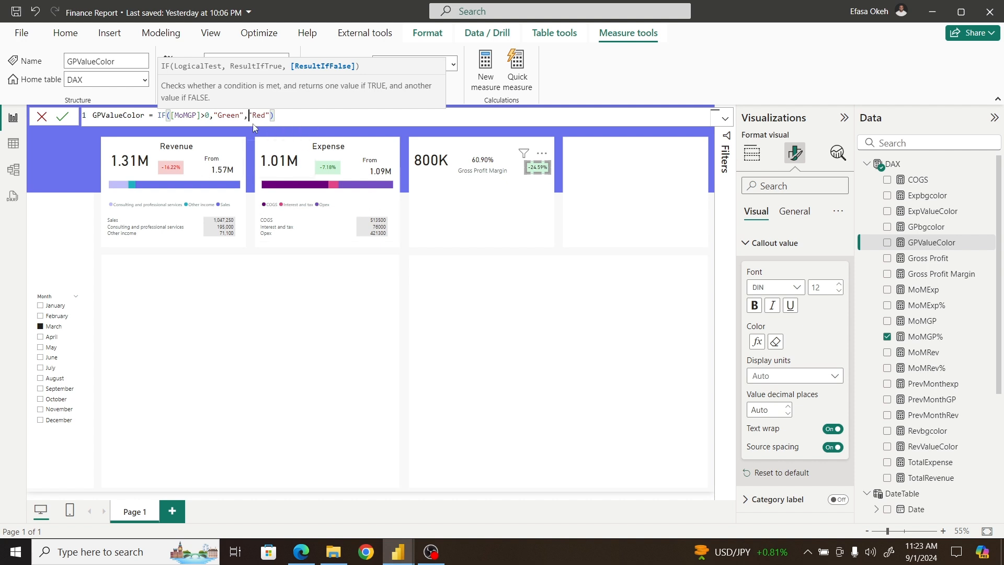
{"action": "key", "text": "Return"}
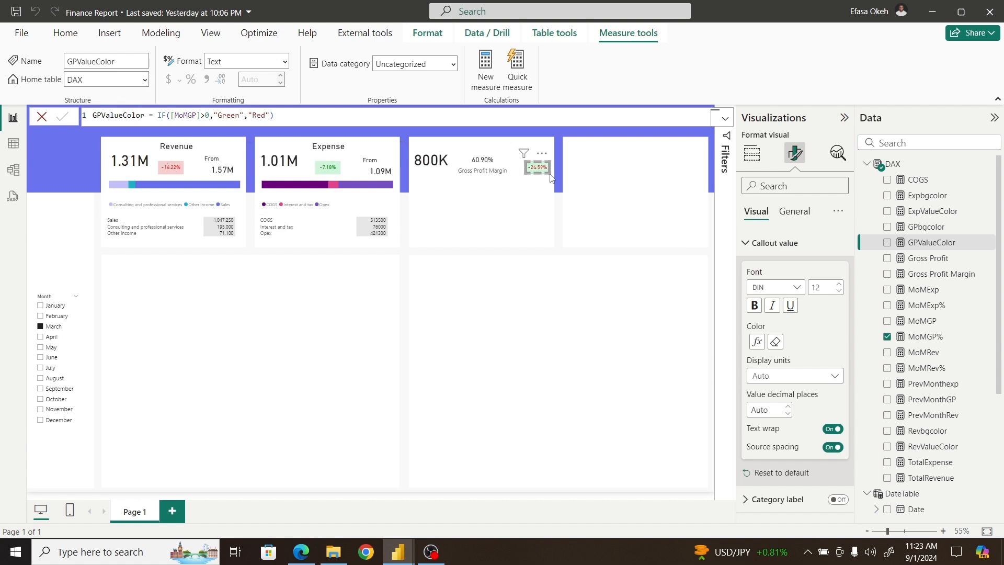
Step: Base the background color of the MoMGP% card in the third KPI panel on the GPbgcolor field
{"action": "left_click", "coordinate": [750, 247]}
{"action": "left_click", "coordinate": [796, 212]}
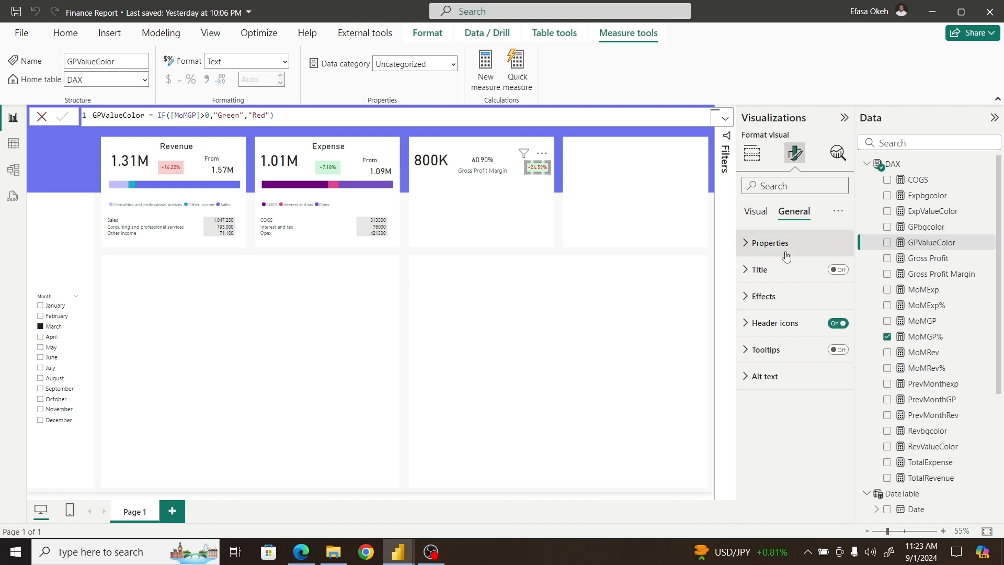
{"action": "left_click", "coordinate": [758, 297]}
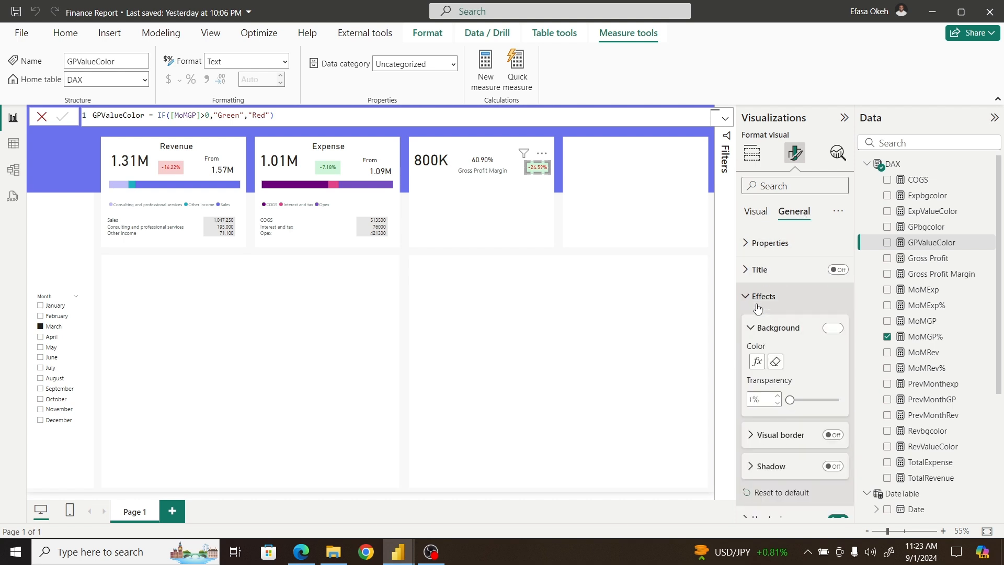
{"action": "left_click", "coordinate": [757, 361]}
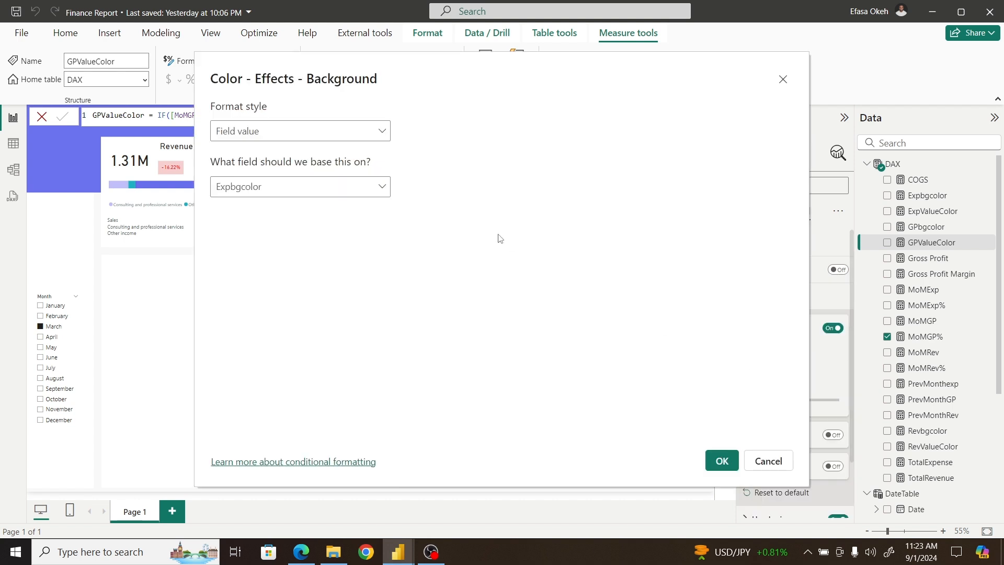
{"action": "left_click", "coordinate": [254, 187]}
{"action": "left_click", "coordinate": [224, 233]}
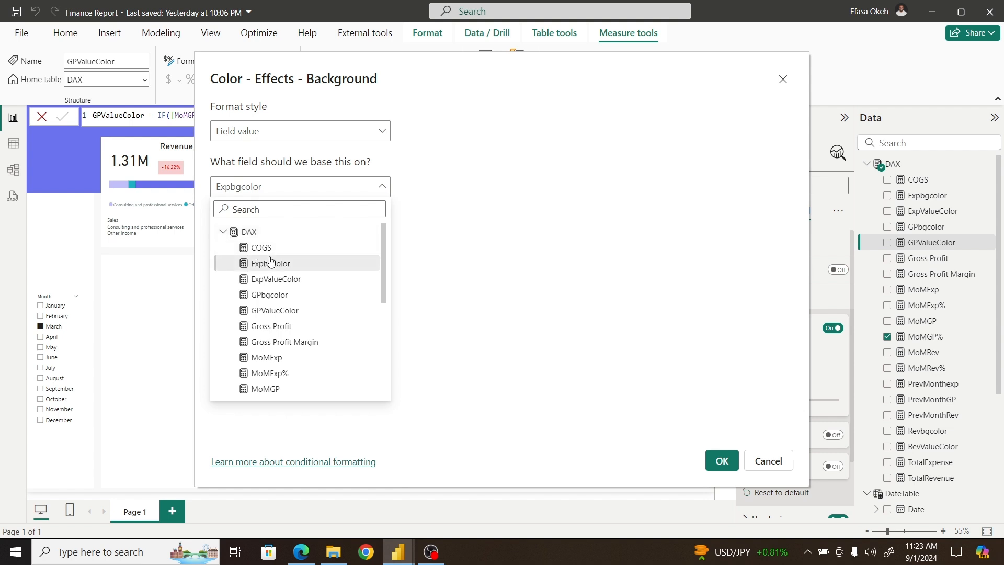
{"action": "left_click", "coordinate": [283, 296]}
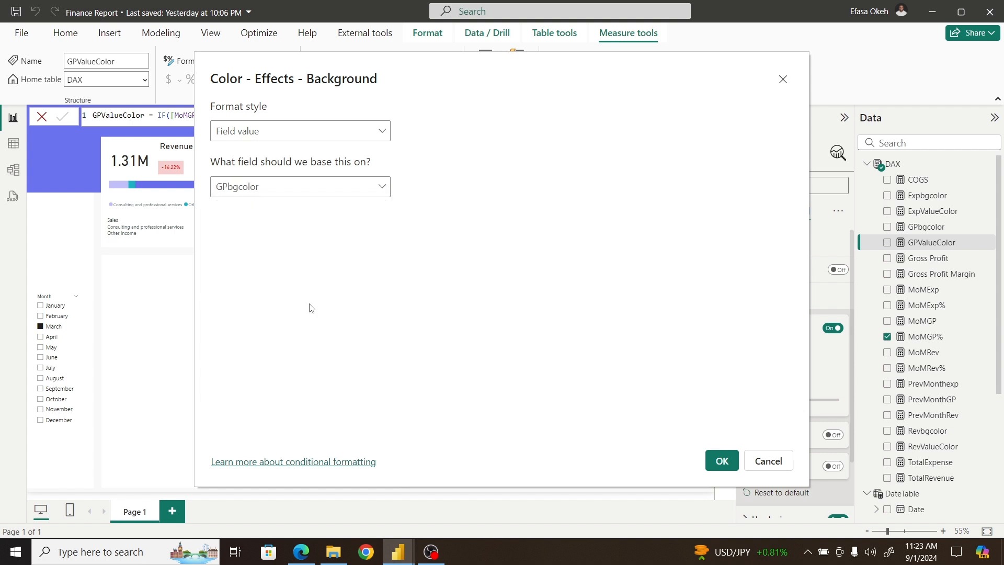
{"action": "left_click", "coordinate": [721, 460]}
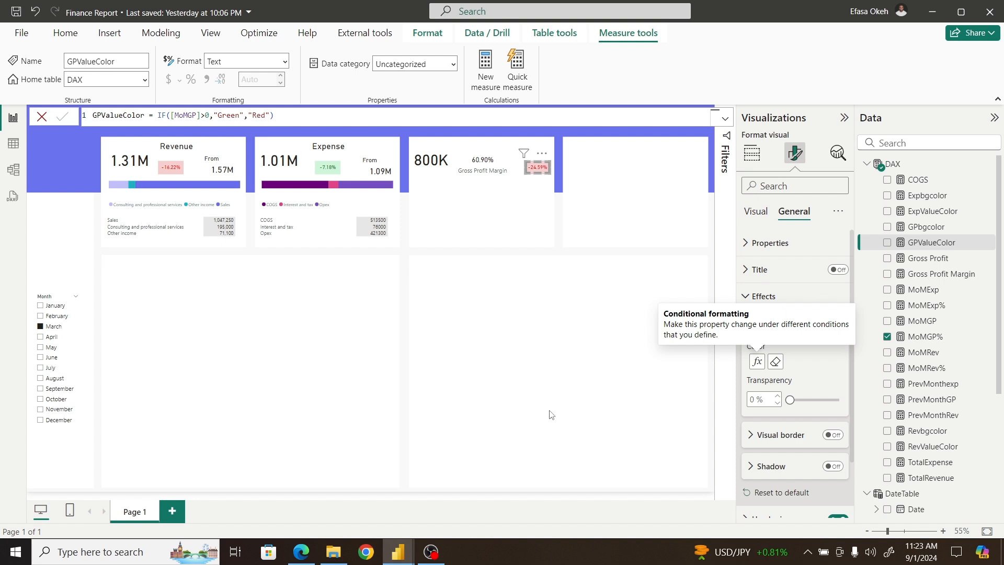
{"action": "left_click", "coordinate": [460, 321]}
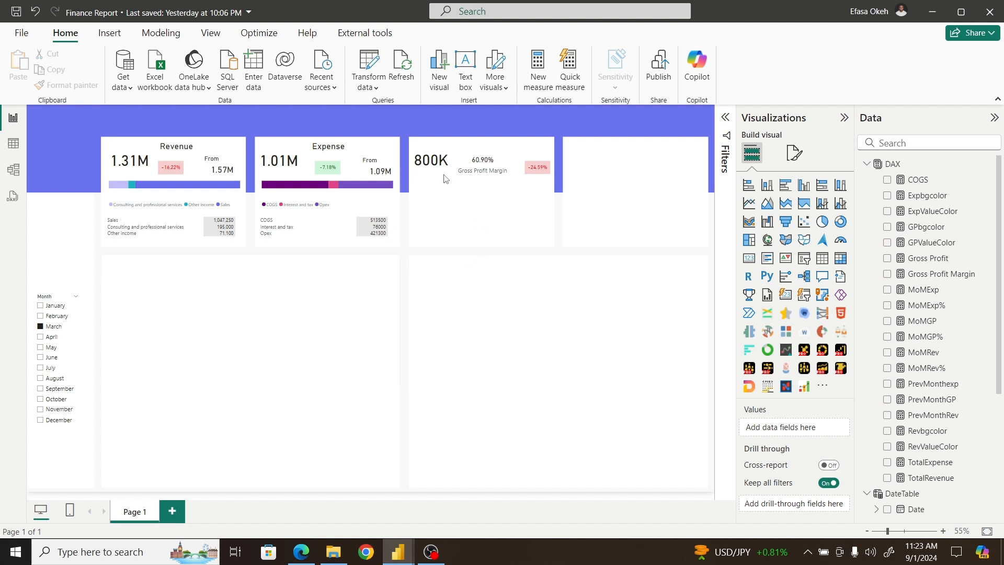
Step: Duplicate the Expense panel's stacked bar chart and align the copy beneath the cards in the third KPI panel
{"action": "mouse_move", "coordinate": [393, 204]}
{"action": "left_click", "coordinate": [394, 204]}
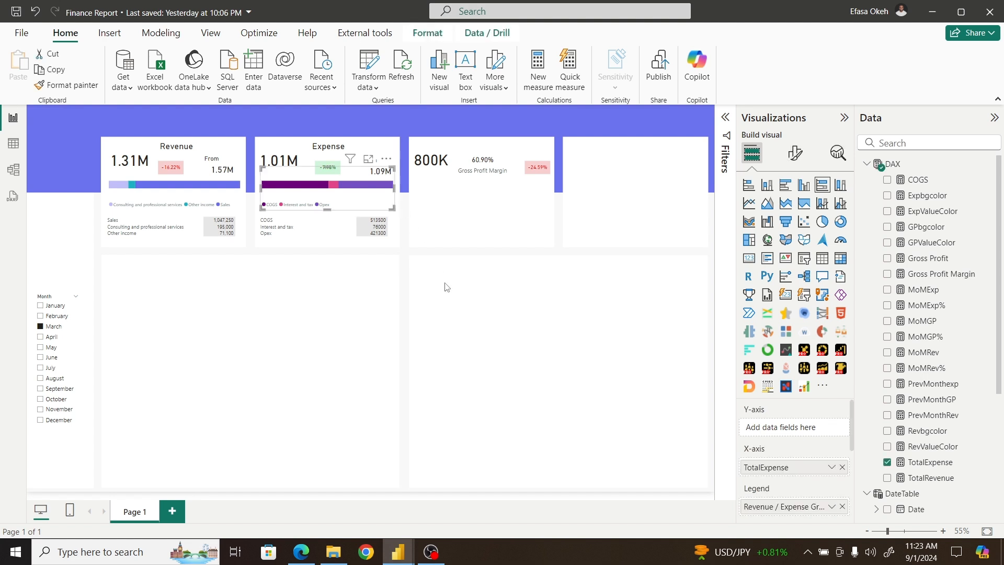
{"action": "key", "text": "ctrl+c"}
{"action": "key", "text": "ctrl+v"}
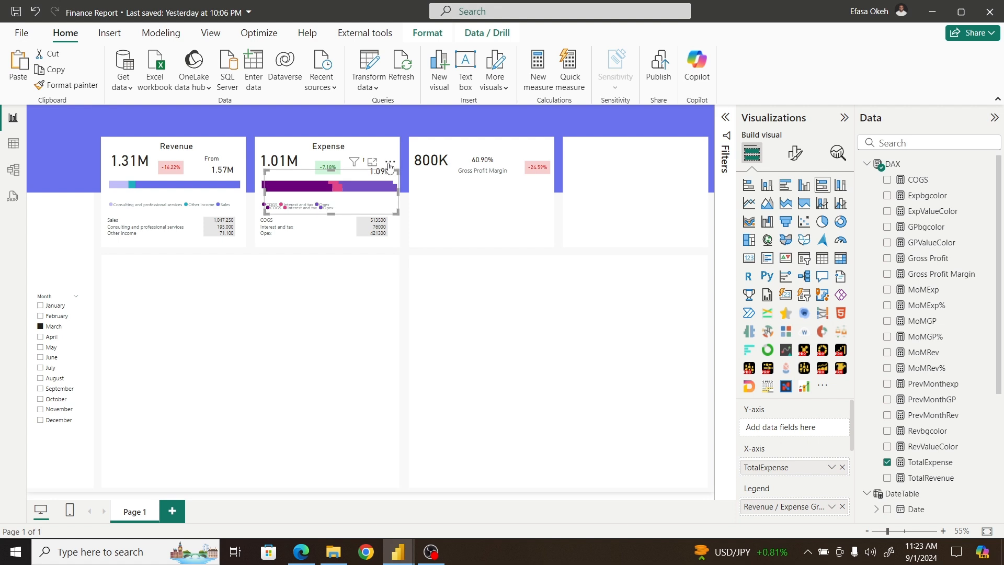
{"action": "left_click_drag", "start_coordinate": [390, 166], "coordinate": [540, 164]}
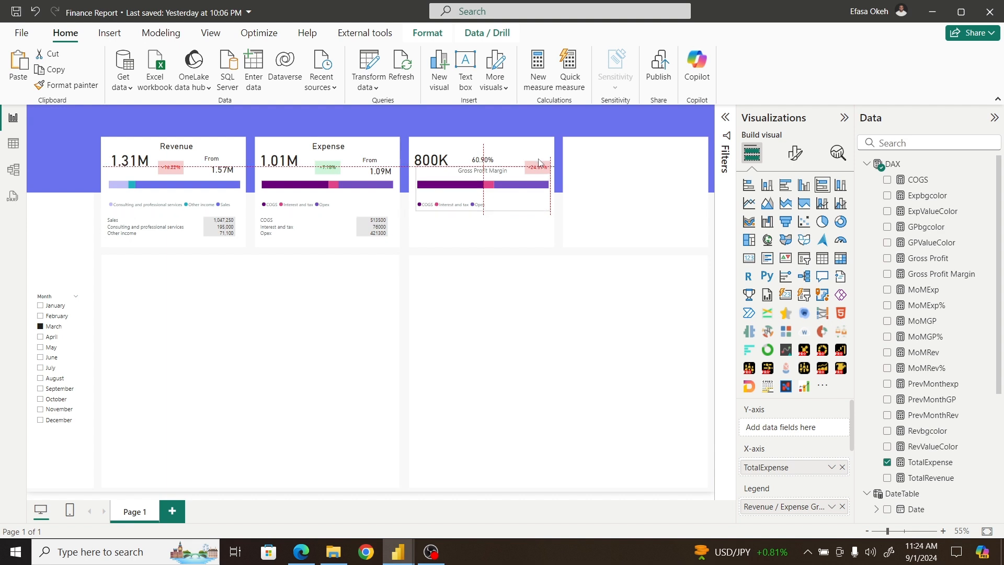
{"action": "left_click_drag", "start_coordinate": [539, 163], "coordinate": [540, 163]}
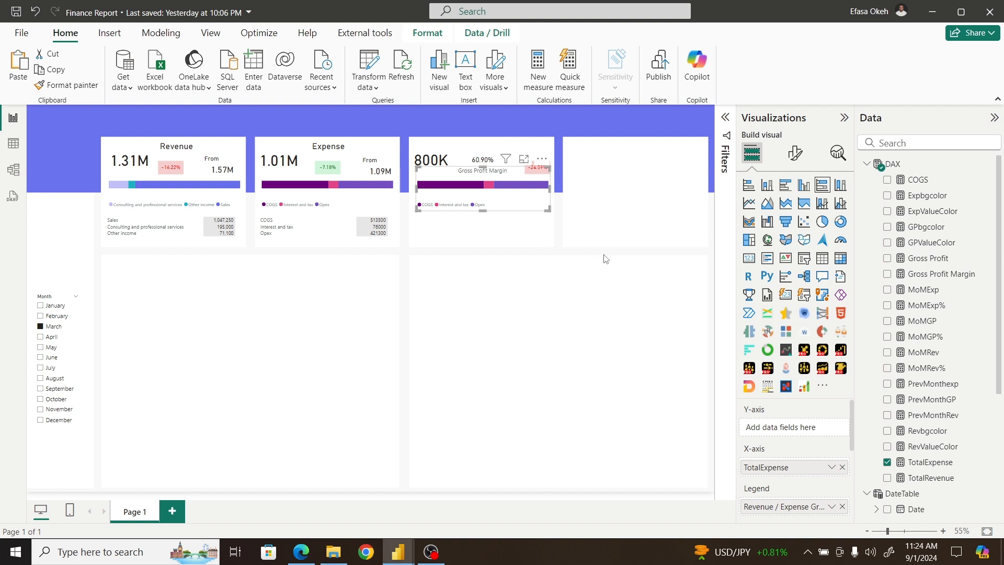
Step: Replace TotalExpense with Gross Profit on the X-axis of the copied bar chart
{"action": "left_click", "coordinate": [842, 467]}
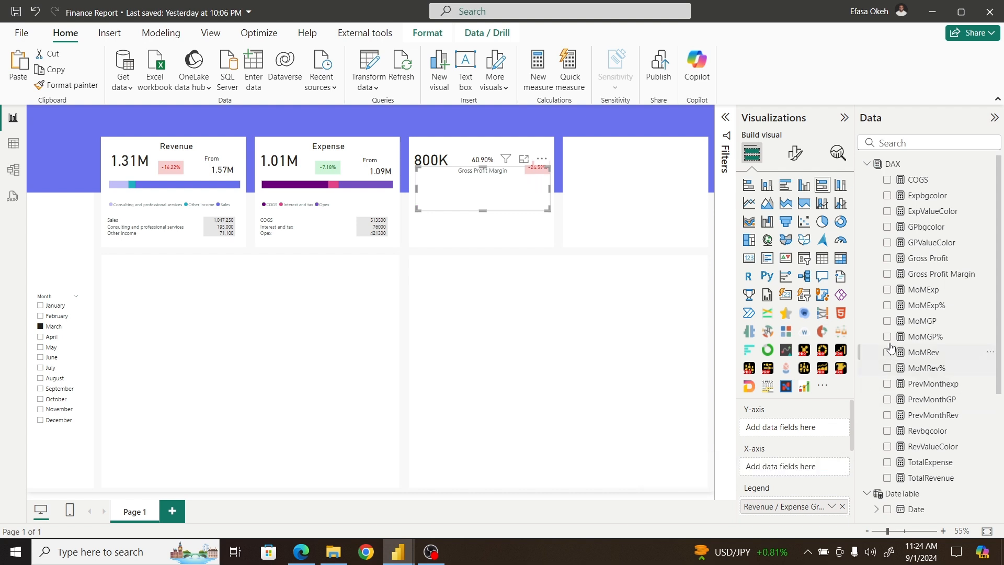
{"action": "left_click", "coordinate": [887, 258]}
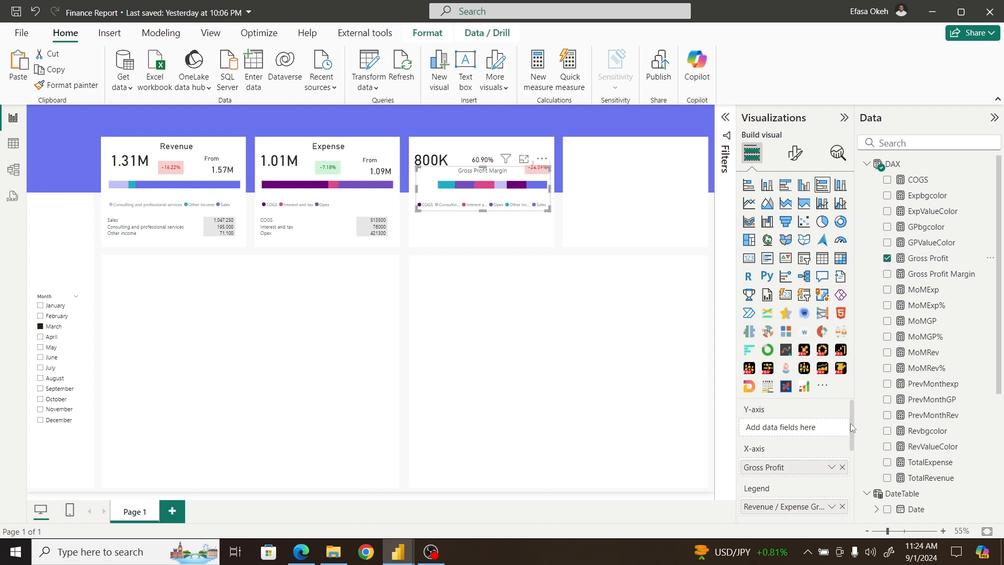
{"action": "left_click_drag", "start_coordinate": [851, 427], "coordinate": [852, 441]}
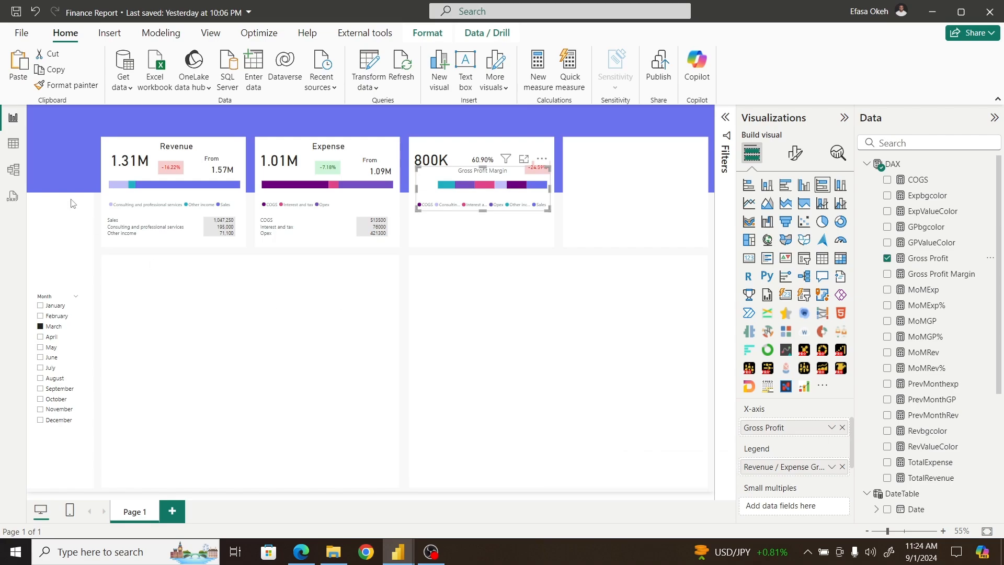
Step: Examine the revenue_expense table's columns and the Gross Profit panel in the Sport Finance Overview report to find a suitable legend field
{"action": "left_click", "coordinate": [13, 152]}
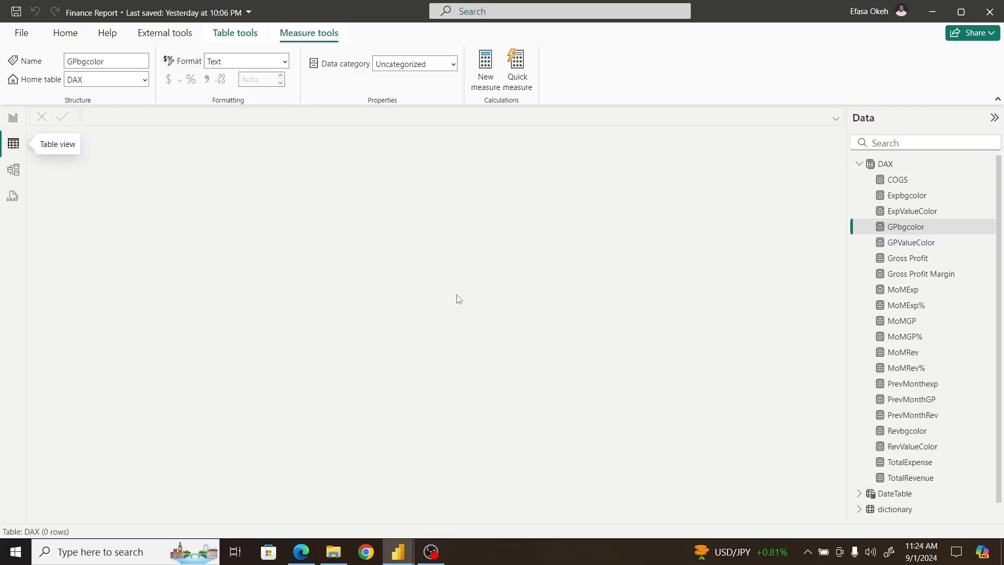
{"action": "left_click", "coordinate": [859, 164]}
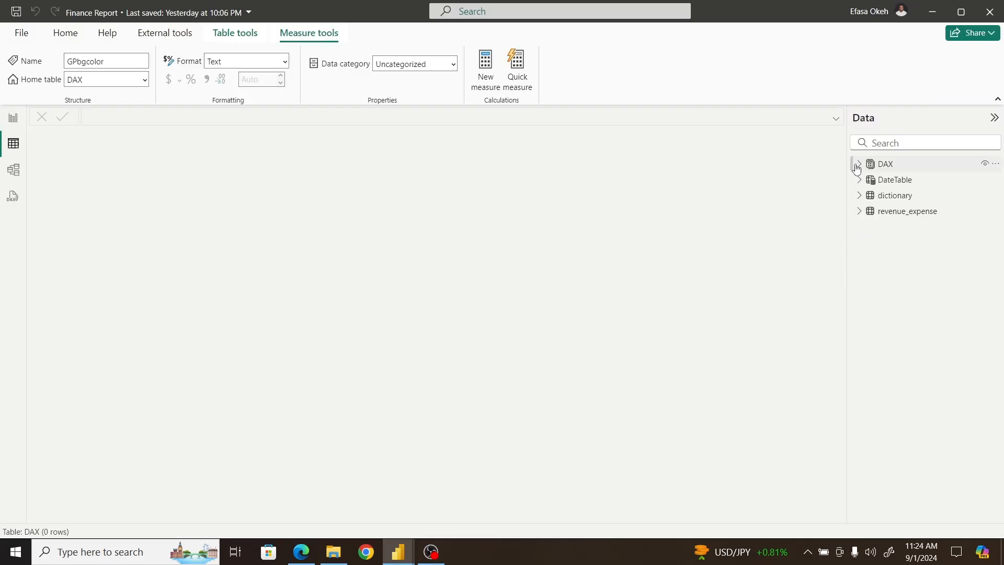
{"action": "left_click", "coordinate": [889, 215]}
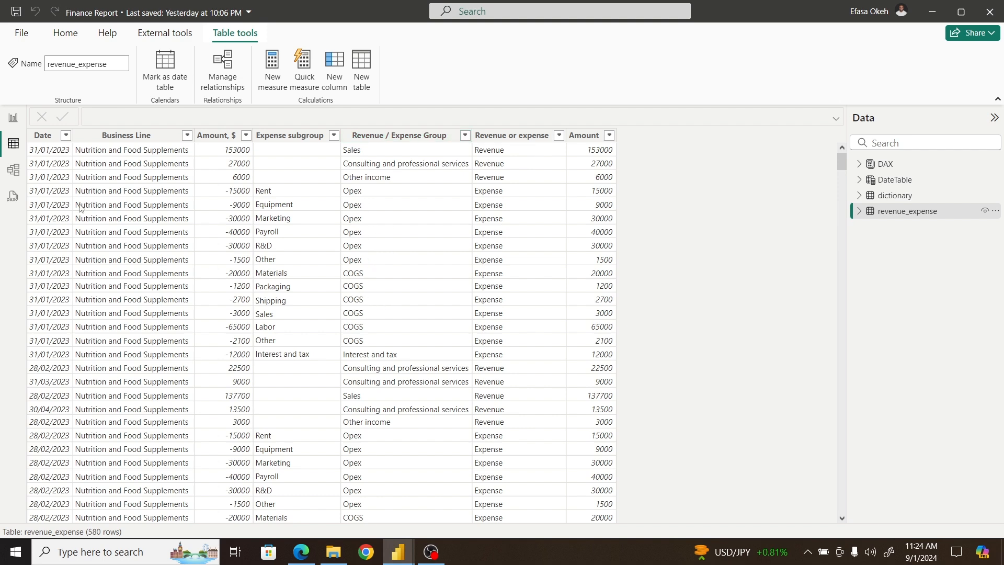
{"action": "left_click", "coordinate": [14, 118]}
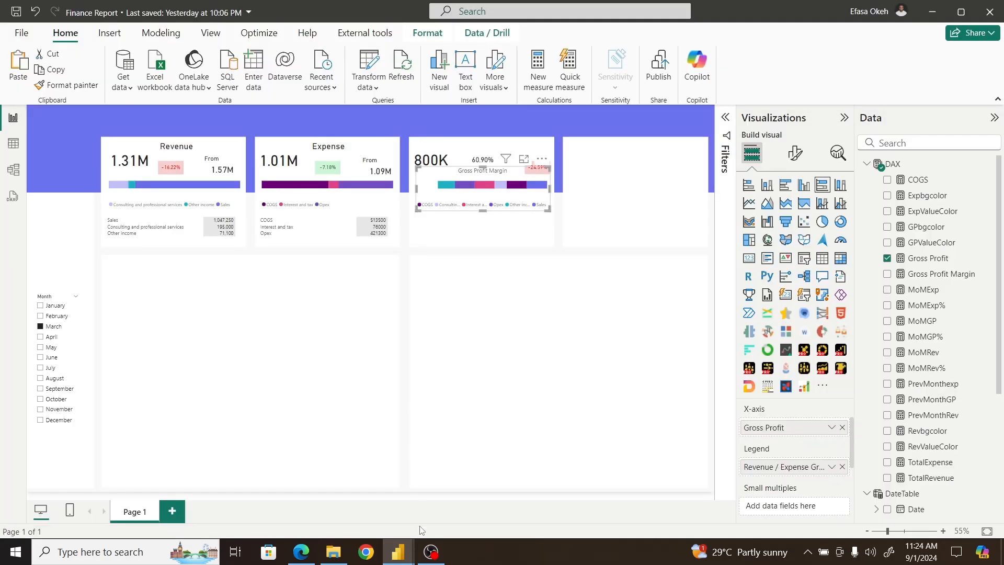
{"action": "mouse_move", "coordinate": [404, 551]}
{"action": "left_click", "coordinate": [351, 506]}
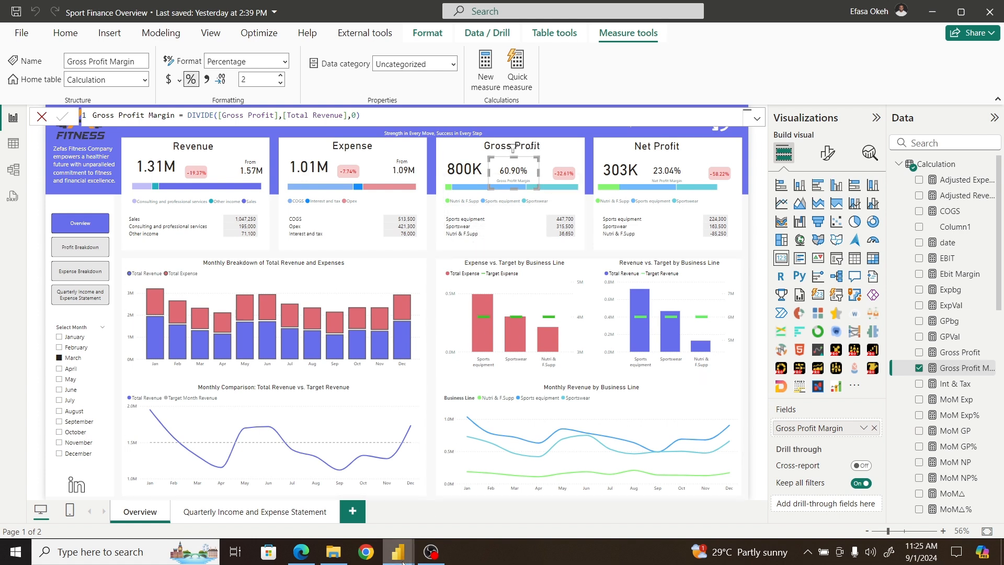
{"action": "mouse_move", "coordinate": [402, 559]}
{"action": "left_click", "coordinate": [447, 497]}
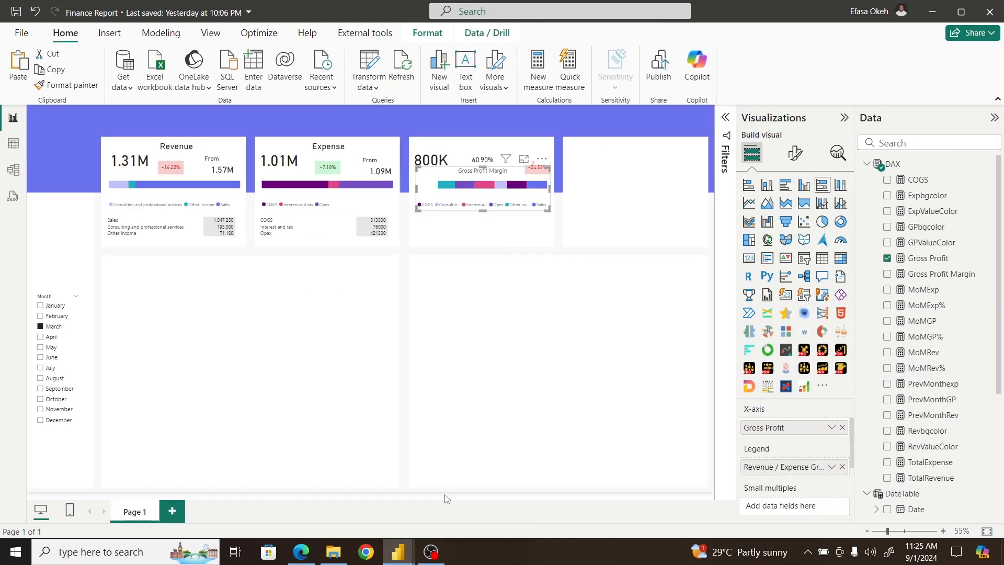
{"action": "left_click", "coordinate": [15, 147]}
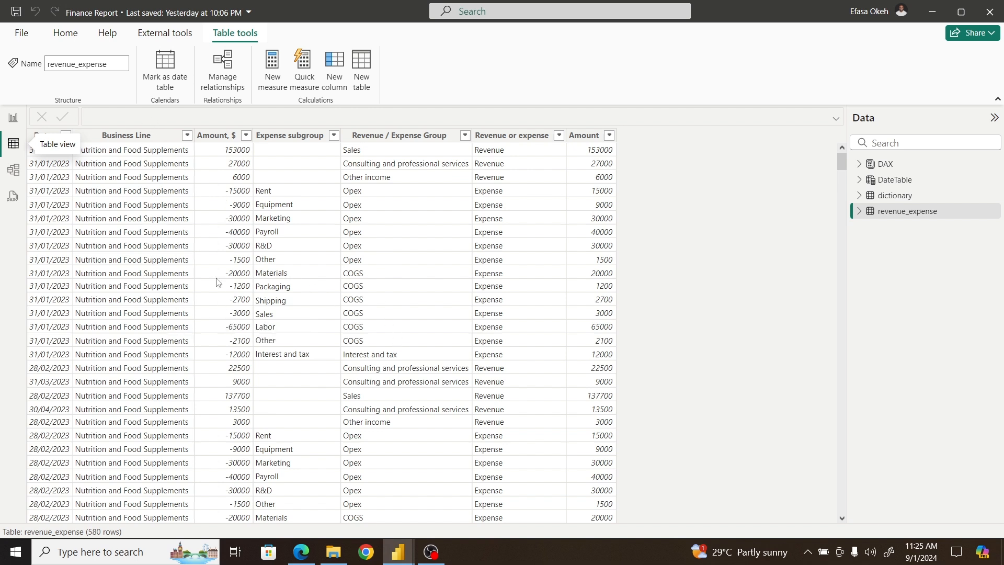
{"action": "left_click", "coordinate": [13, 117]}
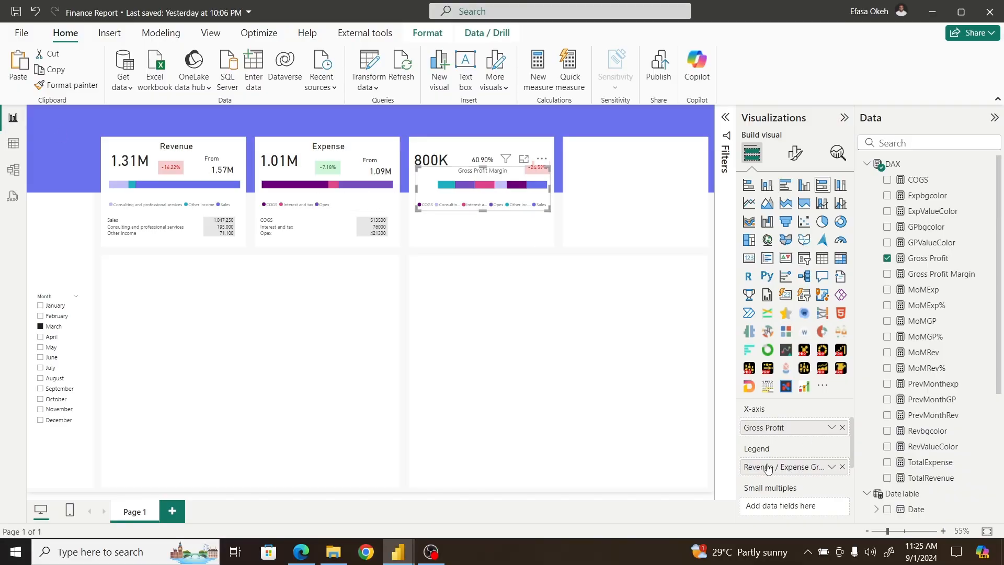
Step: Replace the Gross Profit bar chart's Revenue / Expense Group legend with Business Line from the revenue_expense table
{"action": "left_click", "coordinate": [843, 467]}
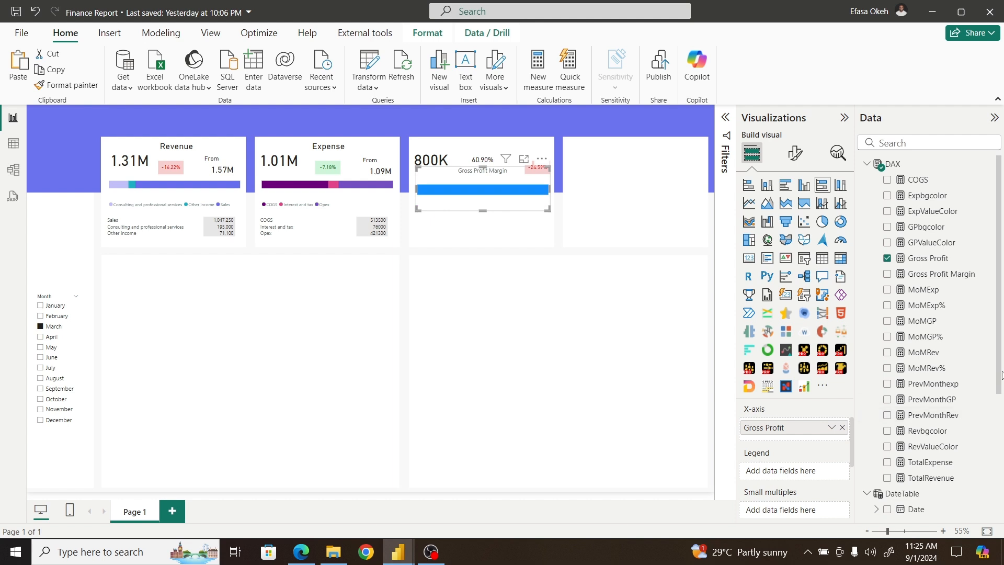
{"action": "scroll", "coordinate": [931, 398], "scroll_direction": "down", "scroll_amount": 5}
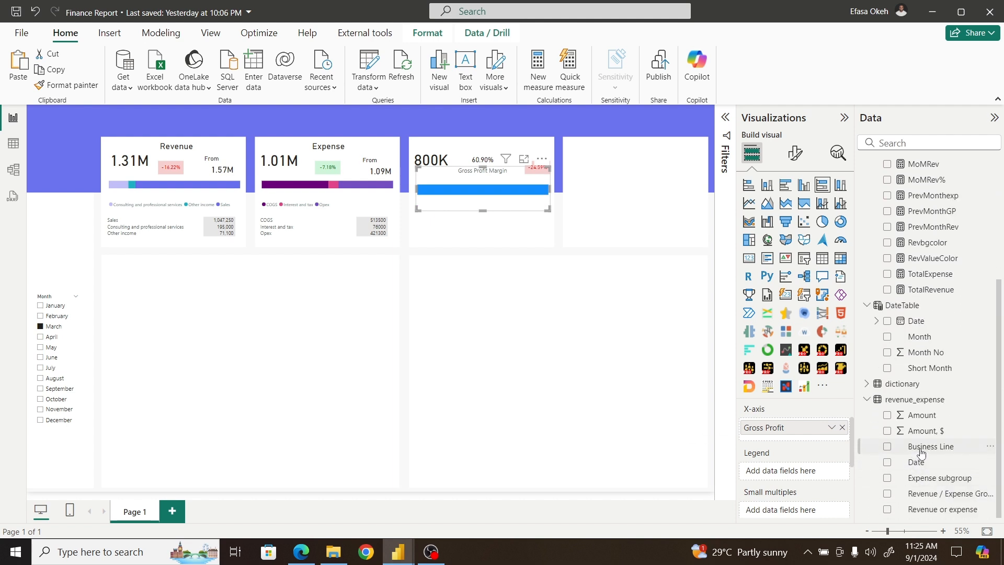
{"action": "left_click_drag", "start_coordinate": [911, 454], "coordinate": [796, 475]}
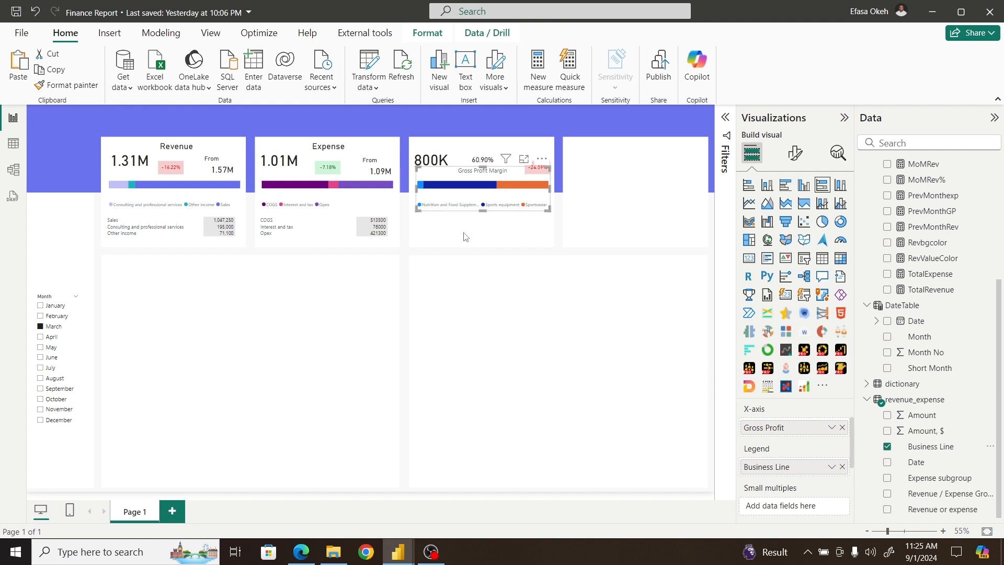
{"action": "left_click", "coordinate": [475, 224]}
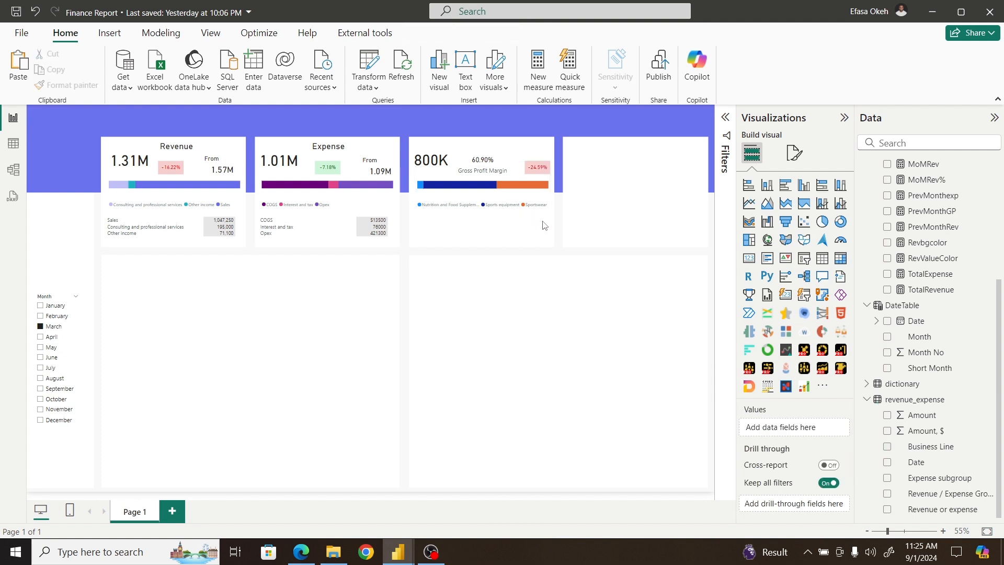
Step: Duplicate the Expense panel's breakdown matrix and place the copy below the bar chart in the third KPI panel
{"action": "left_click", "coordinate": [392, 211]}
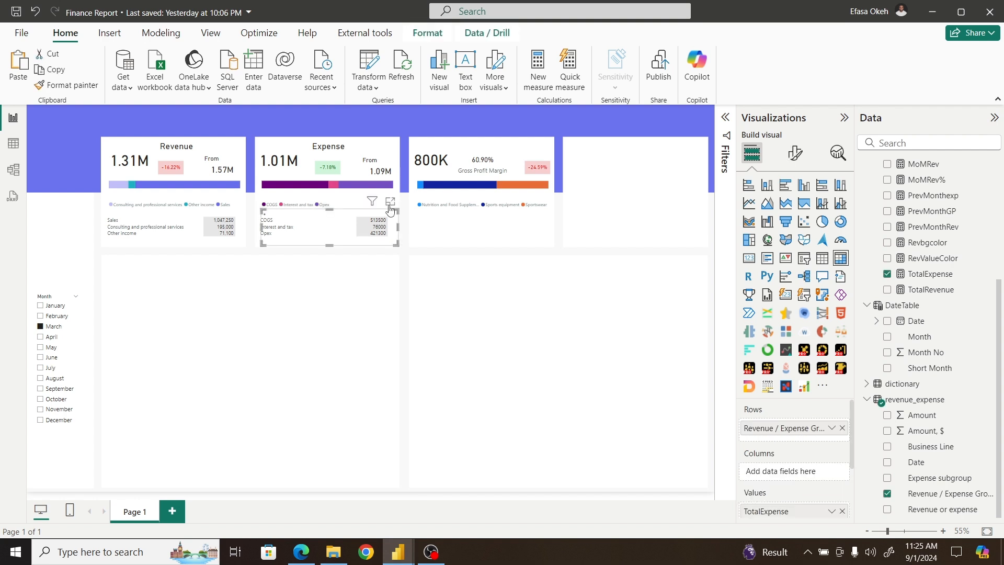
{"action": "left_click_drag", "start_coordinate": [389, 199], "coordinate": [543, 204]}
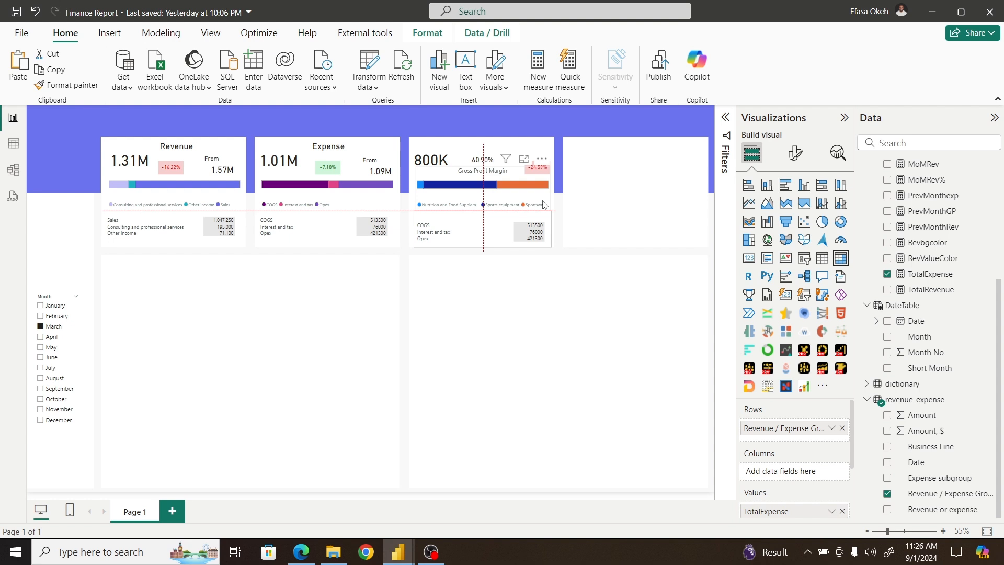
{"action": "left_click_drag", "start_coordinate": [544, 205], "coordinate": [546, 200]}
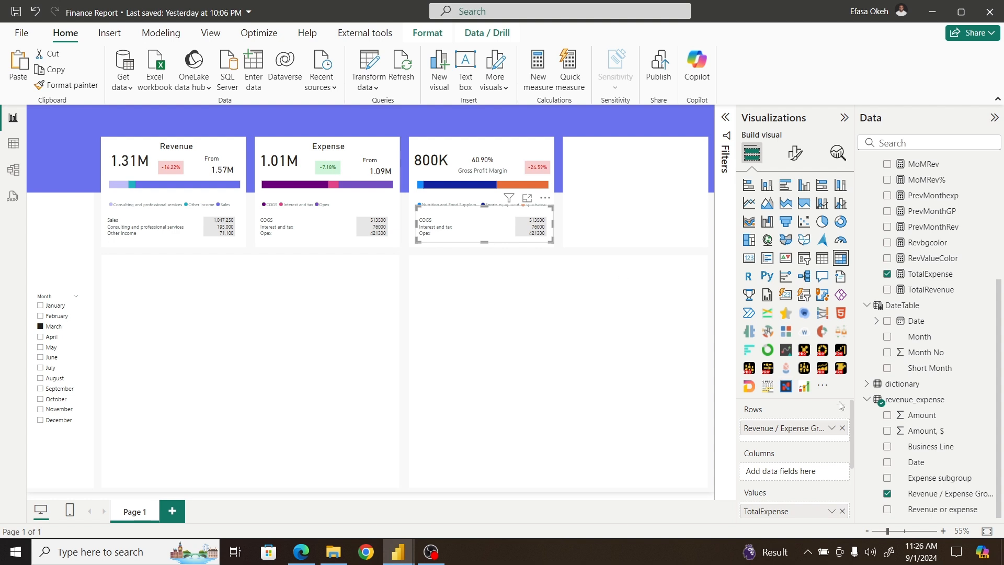
Step: Replace TotalExpense with the Gross Profit measure in the values of the copied breakdown matrix
{"action": "left_click", "coordinate": [842, 511]}
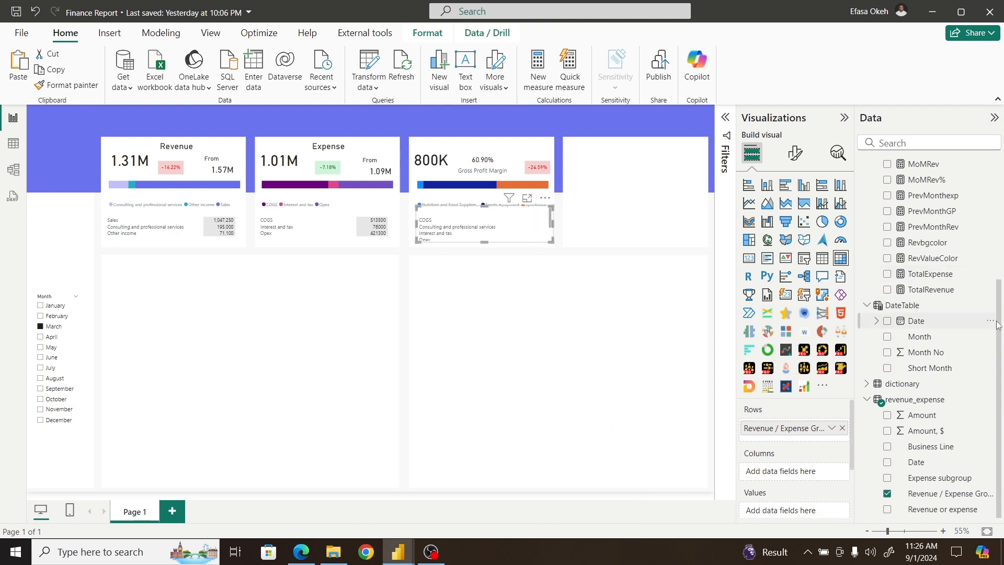
{"action": "scroll", "coordinate": [995, 280], "scroll_direction": "up", "scroll_amount": 3}
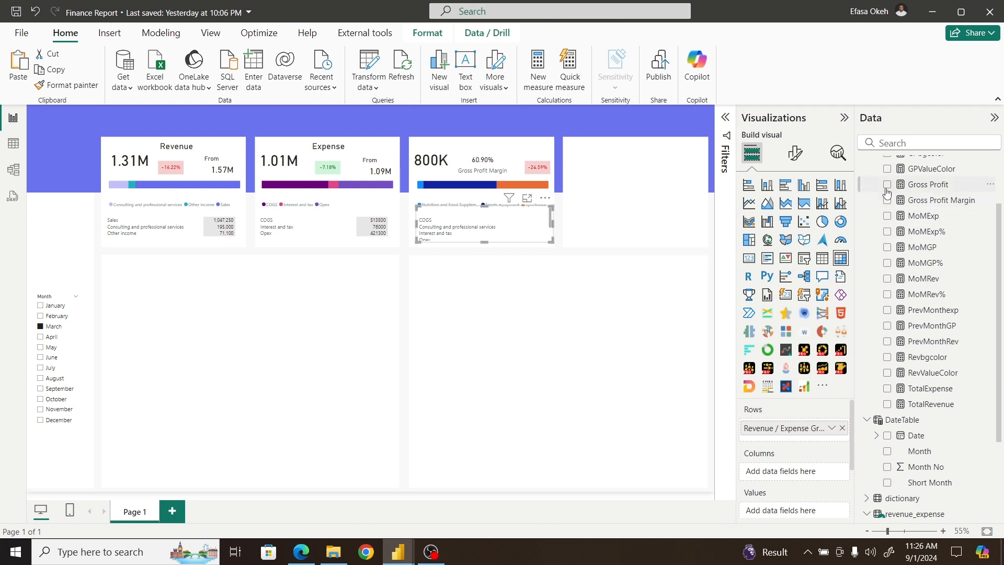
{"action": "left_click", "coordinate": [887, 185]}
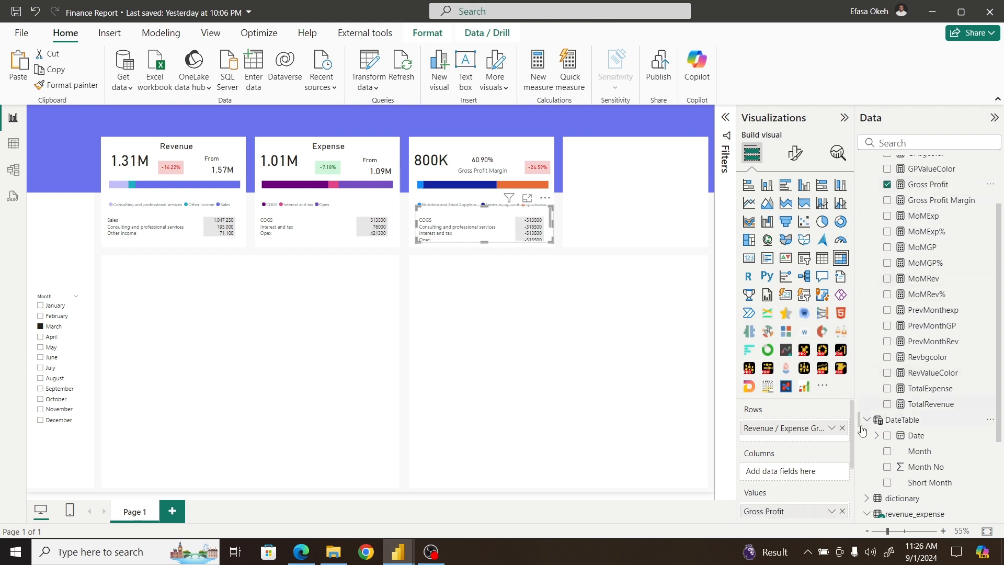
Step: Replace Revenue / Expense Group with Business Line in the Gross Profit matrix rows and widen its row label column
{"action": "left_click", "coordinate": [842, 428]}
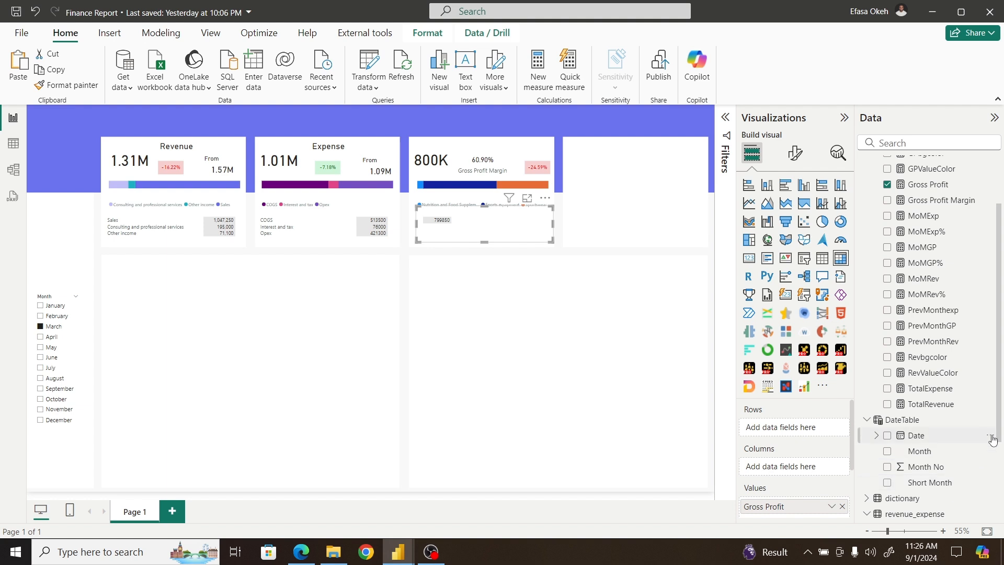
{"action": "scroll", "coordinate": [994, 489], "scroll_direction": "down", "scroll_amount": 3}
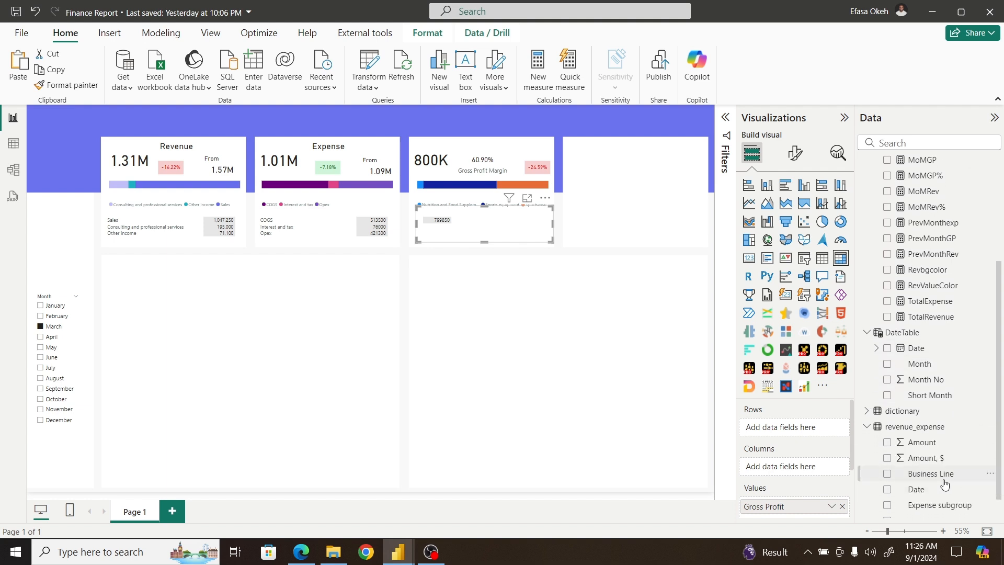
{"action": "left_click_drag", "start_coordinate": [936, 474], "coordinate": [815, 432]}
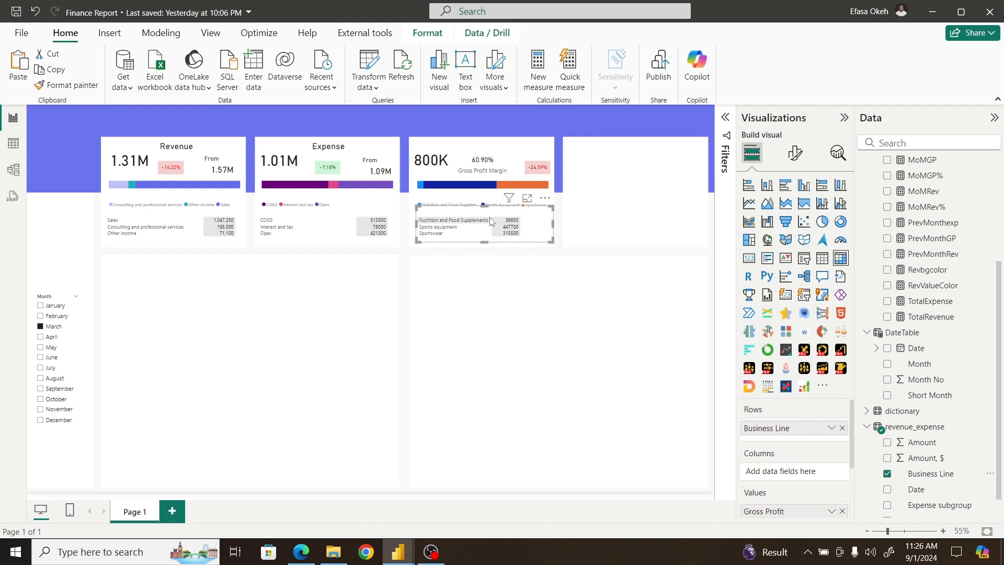
{"action": "left_click_drag", "start_coordinate": [492, 216], "coordinate": [515, 216]}
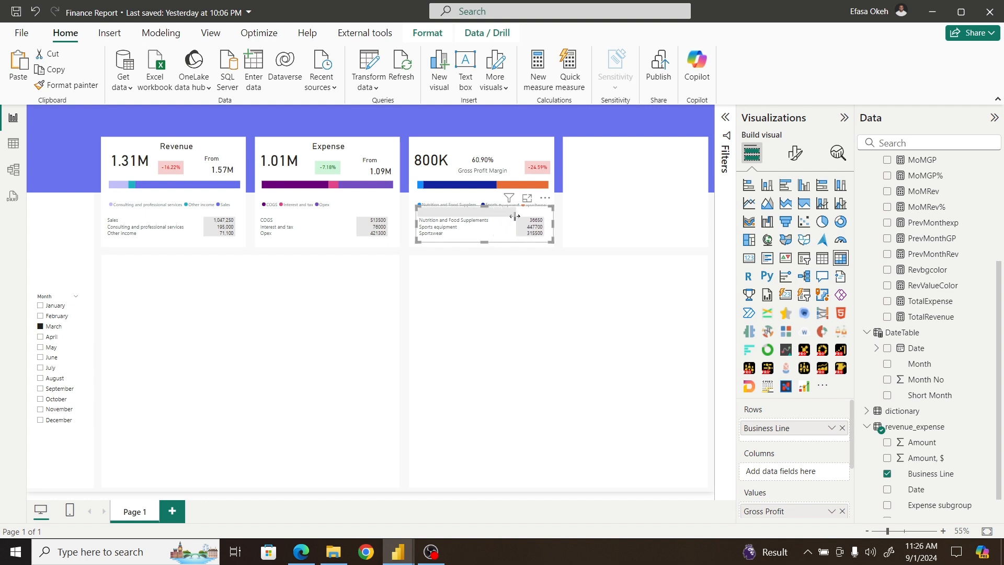
{"action": "left_click", "coordinate": [489, 282]}
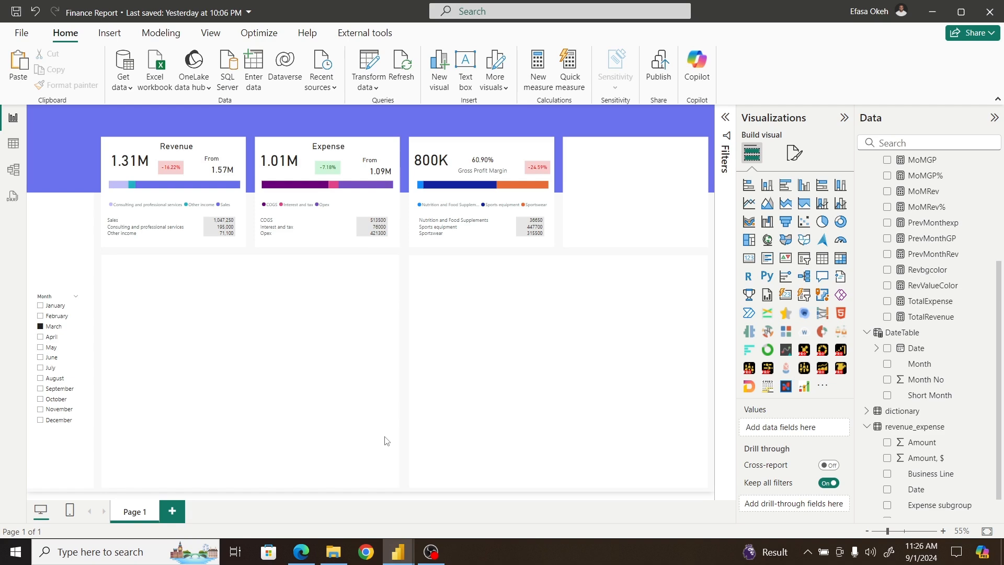
Step: In Power Query, replace "Nutrition and Food Supplements" with "N & F Supp" in the revenue_expense Business Line column and apply the changes
{"action": "left_click", "coordinate": [366, 89]}
{"action": "left_click", "coordinate": [388, 114]}
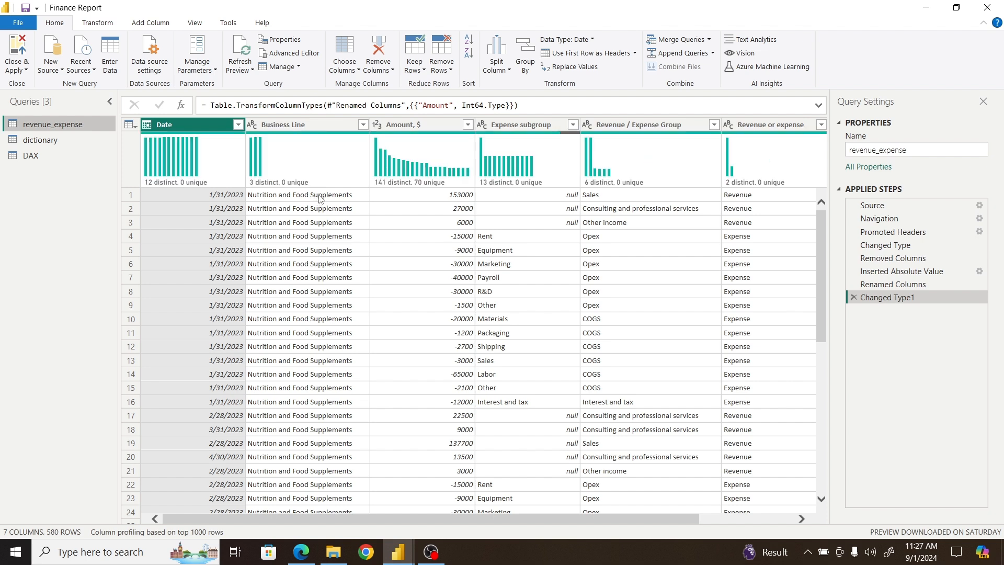
{"action": "right_click", "coordinate": [321, 199]}
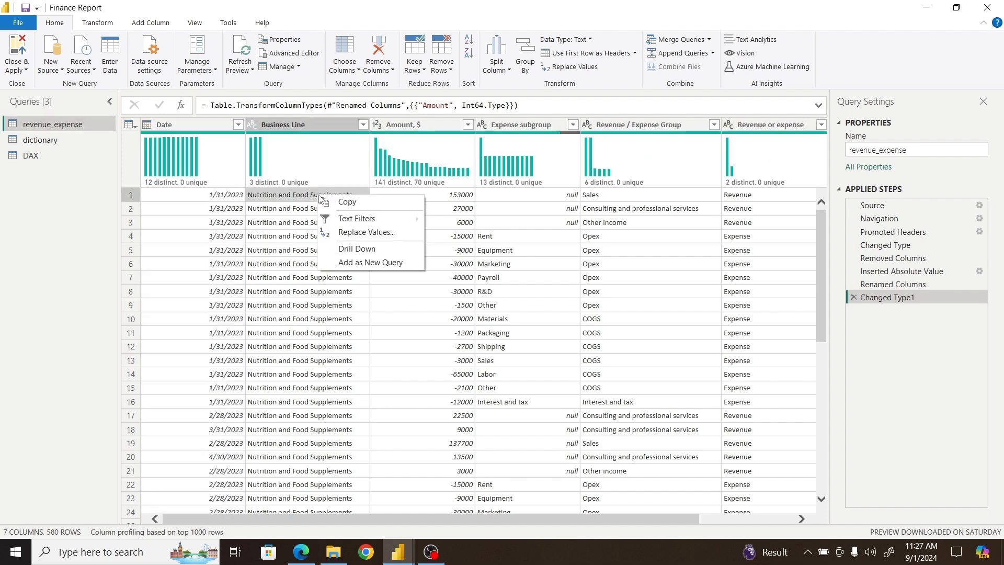
{"action": "left_click", "coordinate": [350, 233]}
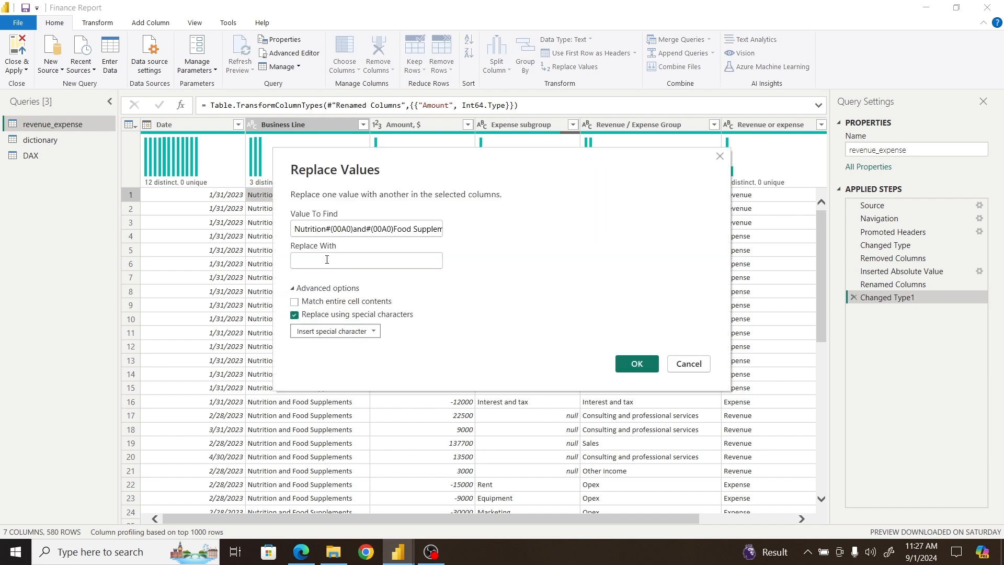
{"action": "left_click", "coordinate": [327, 260]}
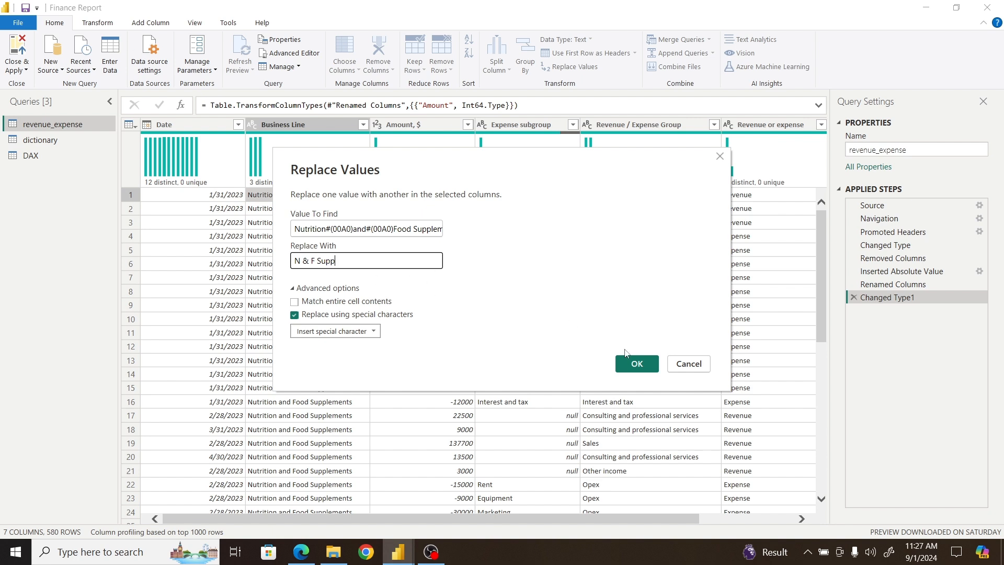
{"action": "left_click", "coordinate": [634, 365]}
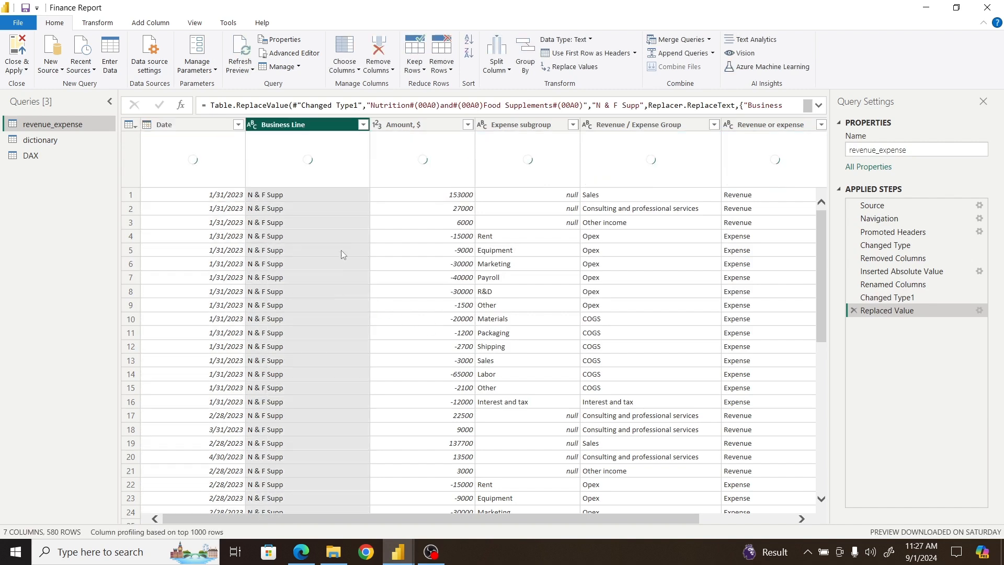
{"action": "left_click", "coordinate": [19, 70]}
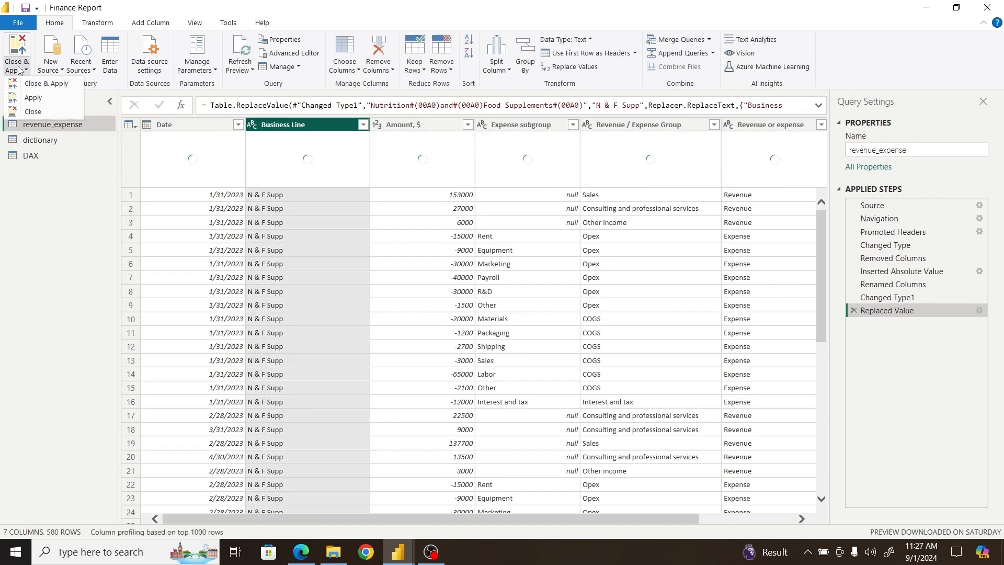
{"action": "left_click", "coordinate": [42, 84]}
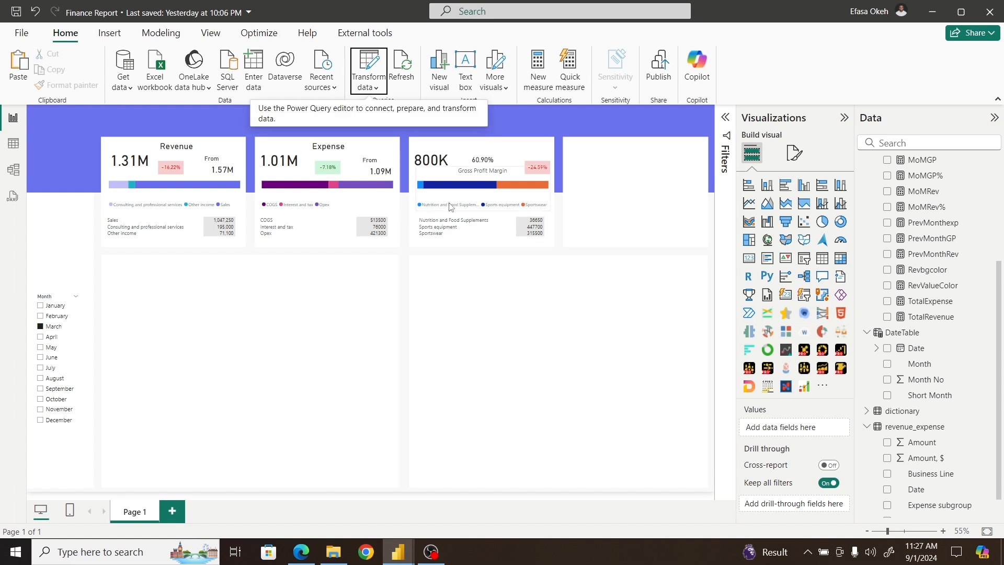
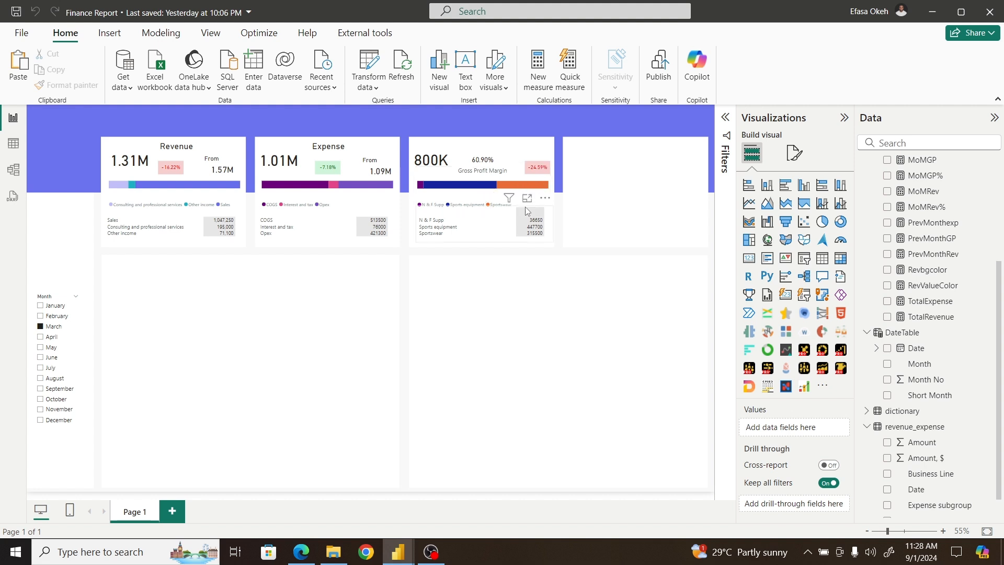
Step: Switch to the Sport Finance Overview report and copy the hex color code of the Nutri & F.Supp series in its Gross Profit bar chart
{"action": "mouse_move", "coordinate": [401, 554]}
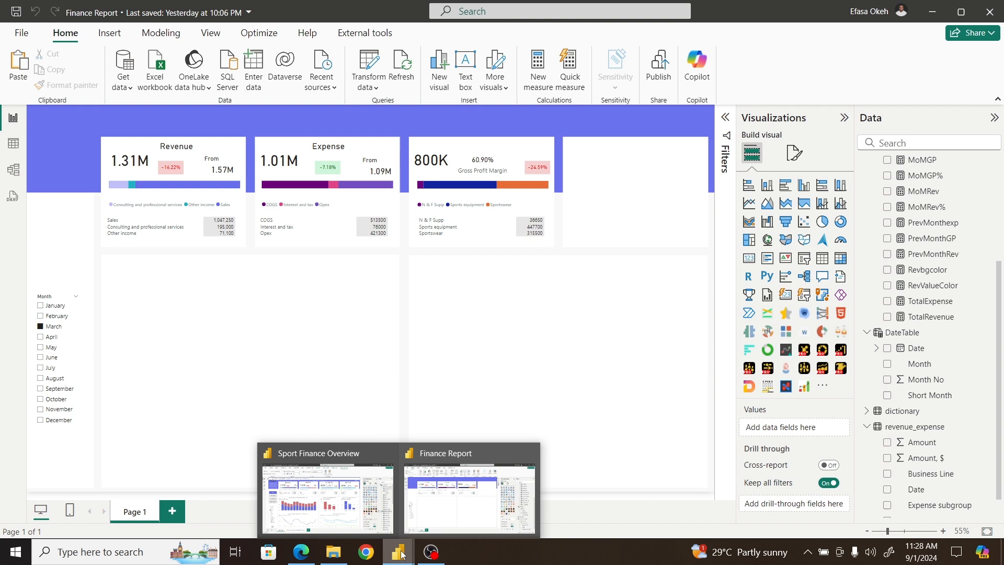
{"action": "left_click", "coordinate": [356, 489]}
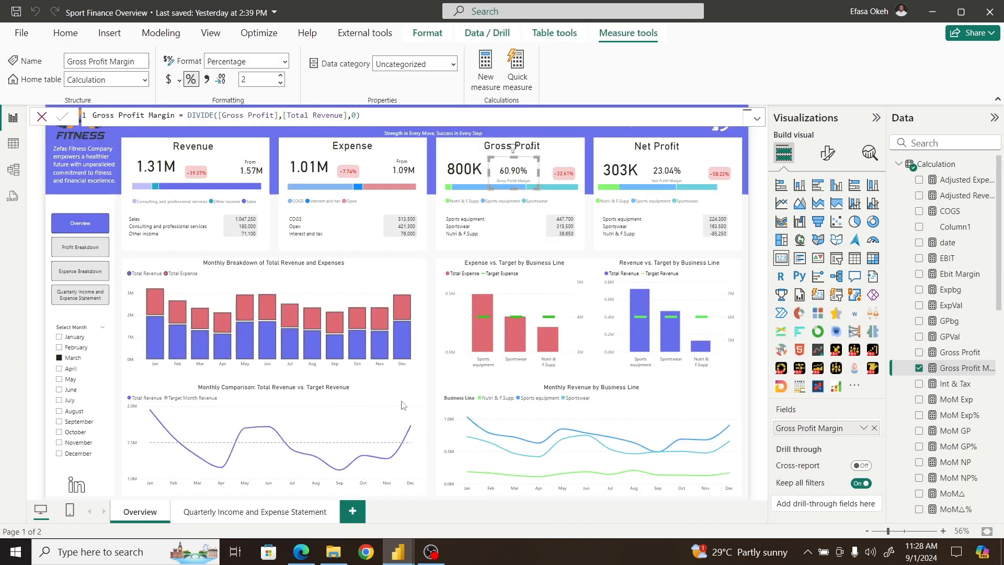
{"action": "left_click", "coordinate": [580, 196]}
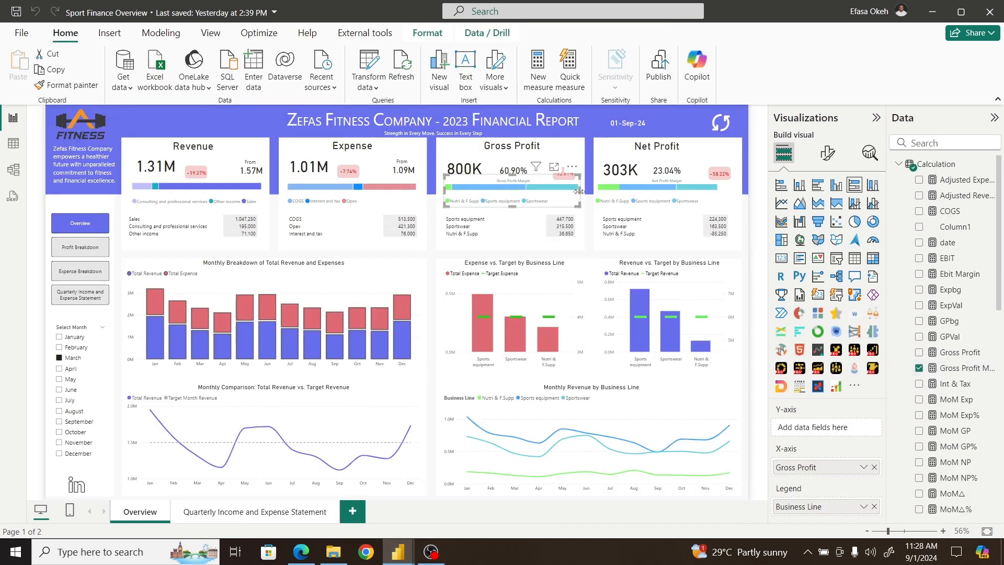
{"action": "left_click", "coordinate": [828, 157]}
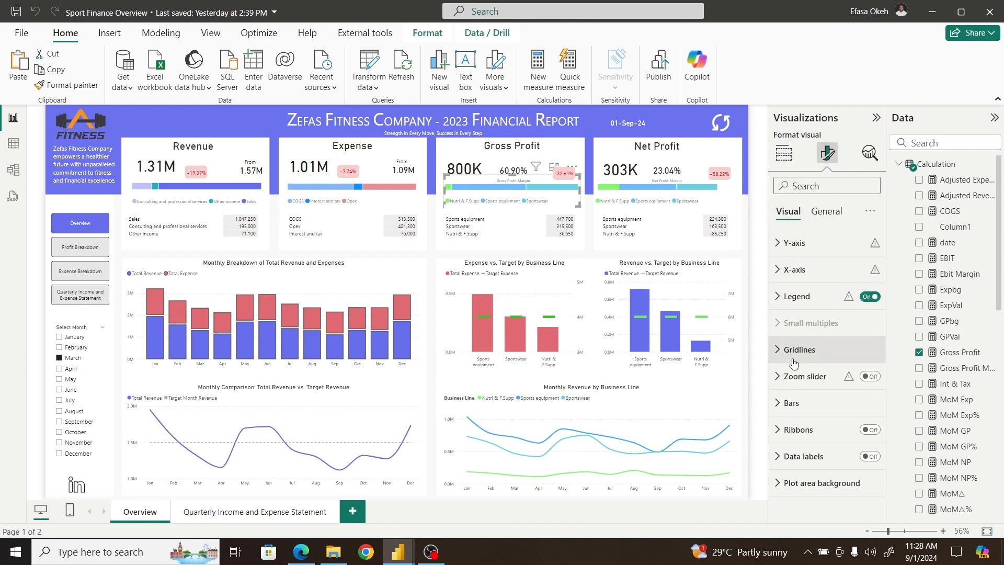
{"action": "left_click", "coordinate": [801, 404]}
{"action": "scroll", "coordinate": [886, 390], "scroll_direction": "down", "scroll_amount": 1}
{"action": "scroll", "coordinate": [886, 390], "scroll_direction": "down", "scroll_amount": 3}
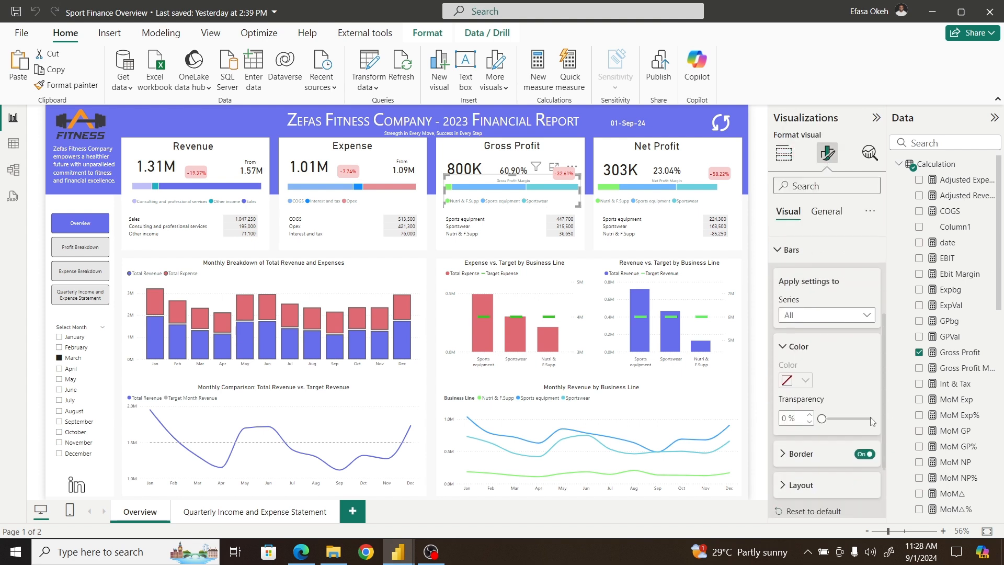
{"action": "left_click", "coordinate": [824, 315]}
{"action": "left_click", "coordinate": [823, 349]}
{"action": "left_click", "coordinate": [805, 381]}
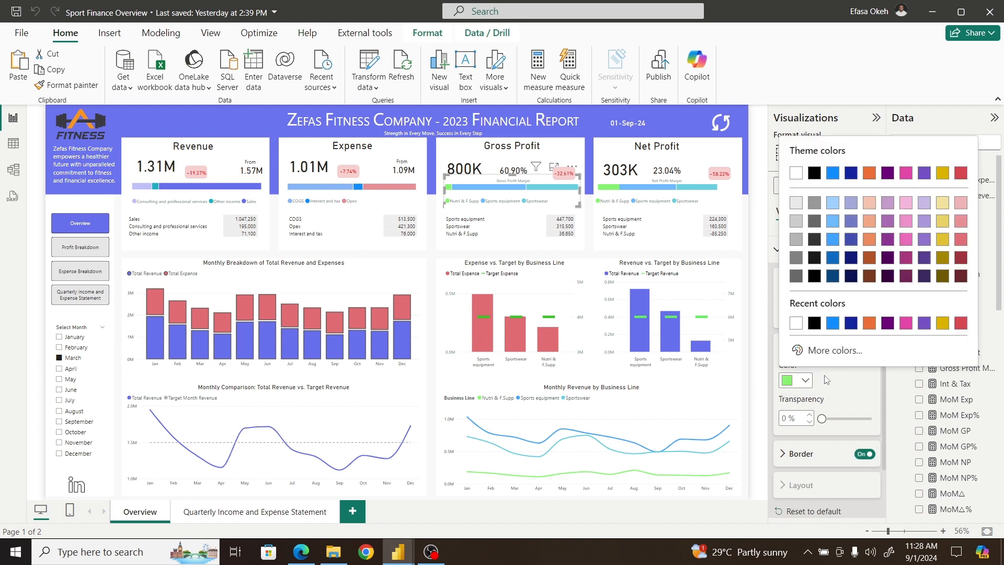
{"action": "left_click", "coordinate": [835, 352]}
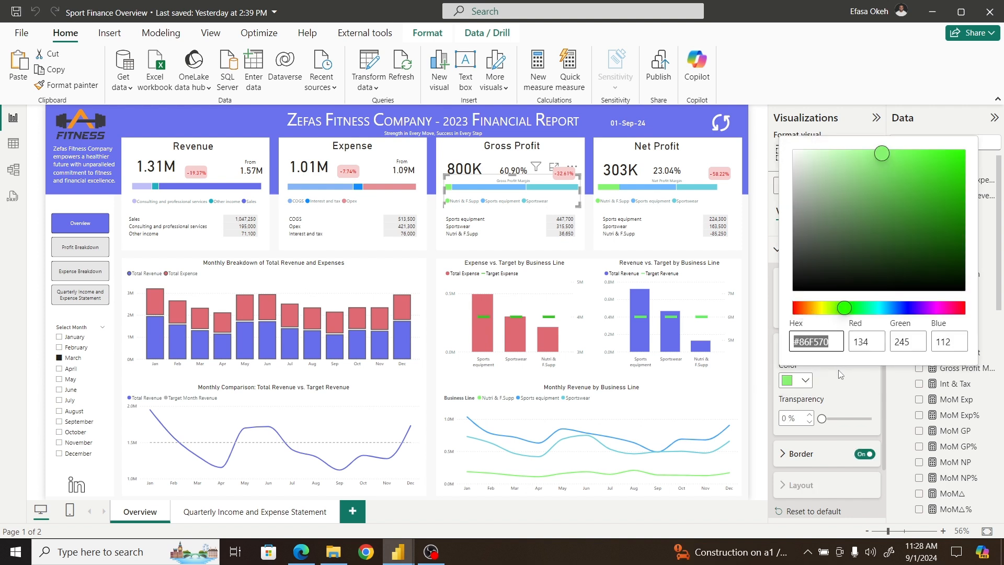
{"action": "left_click", "coordinate": [841, 357]}
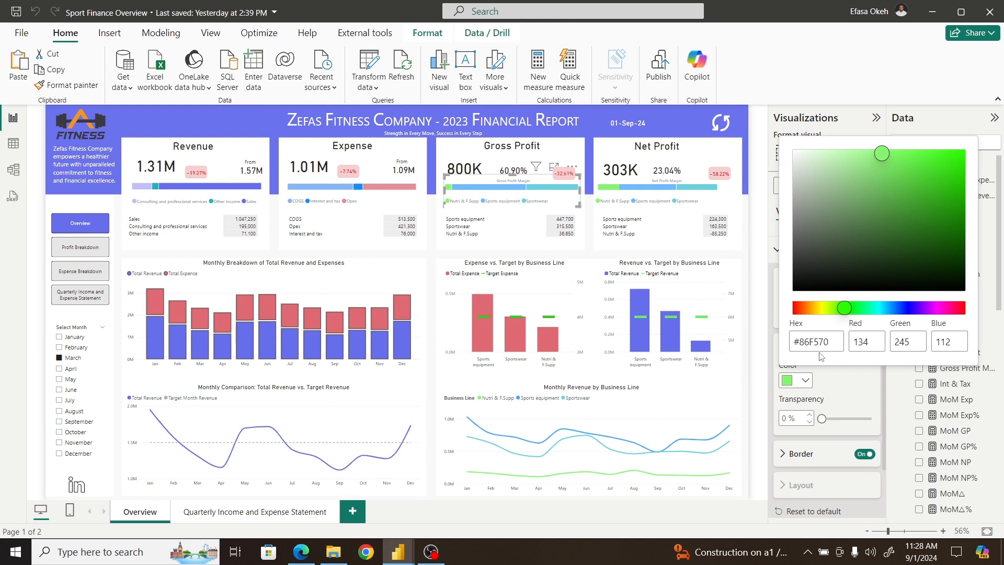
{"action": "left_click_drag", "start_coordinate": [832, 342], "coordinate": [793, 349]}
{"action": "key", "text": "ctrl+c"}
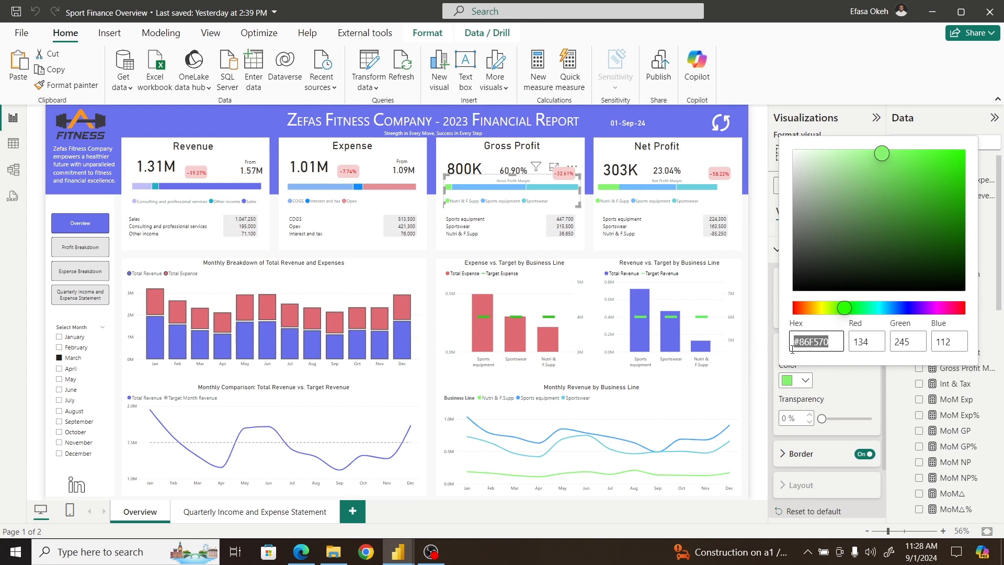
Step: Switch back to the Finance Report and set the N & F Supp series color in the Gross Profit bar chart to #86F570
{"action": "mouse_move", "coordinate": [398, 550]}
{"action": "left_click", "coordinate": [407, 508]}
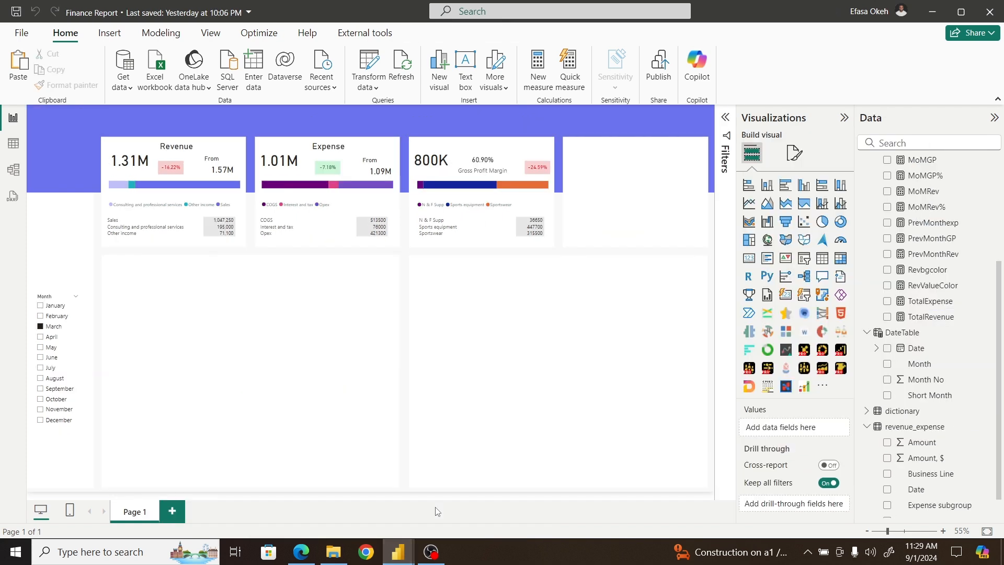
{"action": "left_click", "coordinate": [548, 197]}
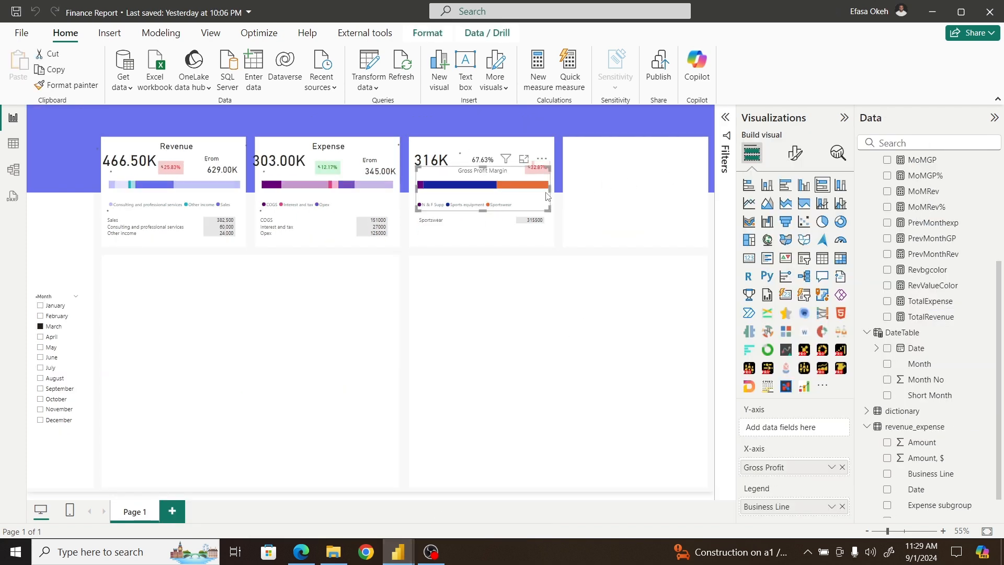
{"action": "left_click", "coordinate": [795, 155]}
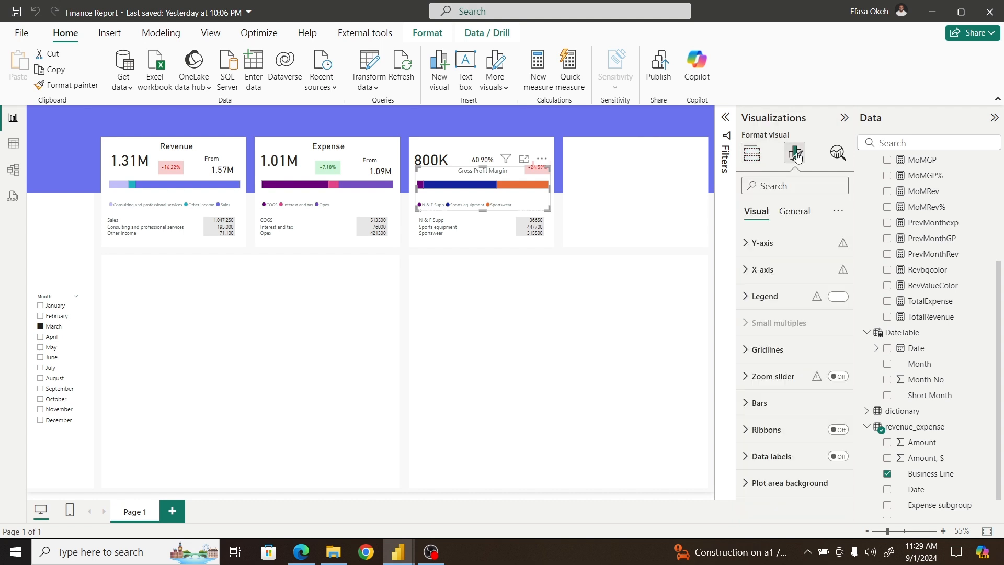
{"action": "left_click", "coordinate": [820, 416]}
{"action": "scroll", "coordinate": [782, 363], "scroll_direction": "down", "scroll_amount": 3}
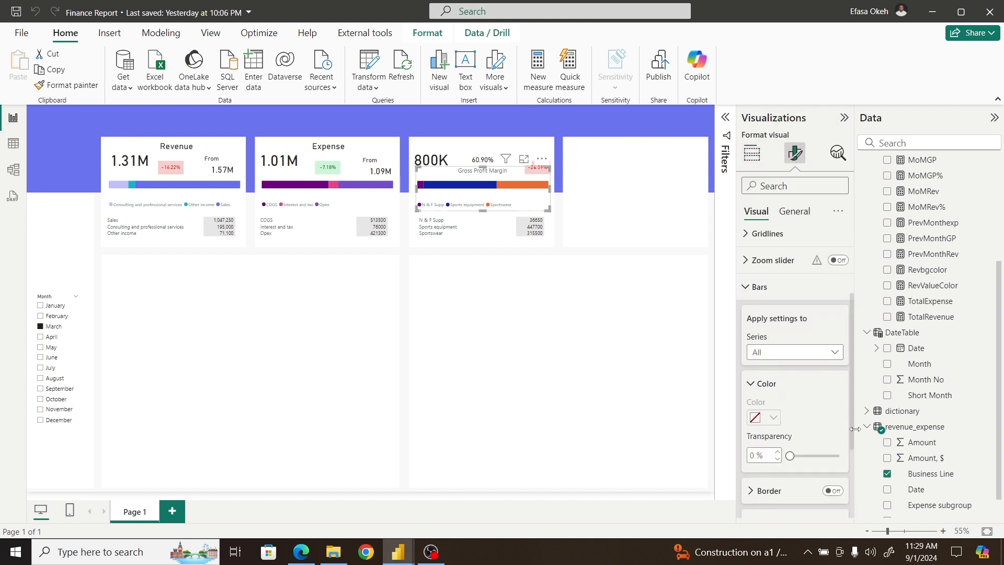
{"action": "left_click", "coordinate": [780, 350]}
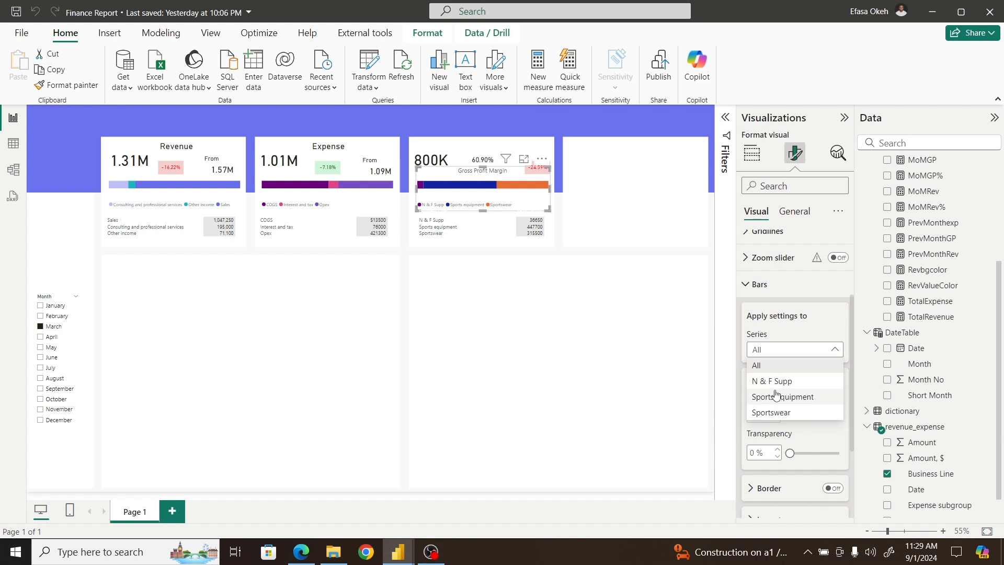
{"action": "left_click", "coordinate": [775, 382]}
{"action": "left_click", "coordinate": [765, 415]}
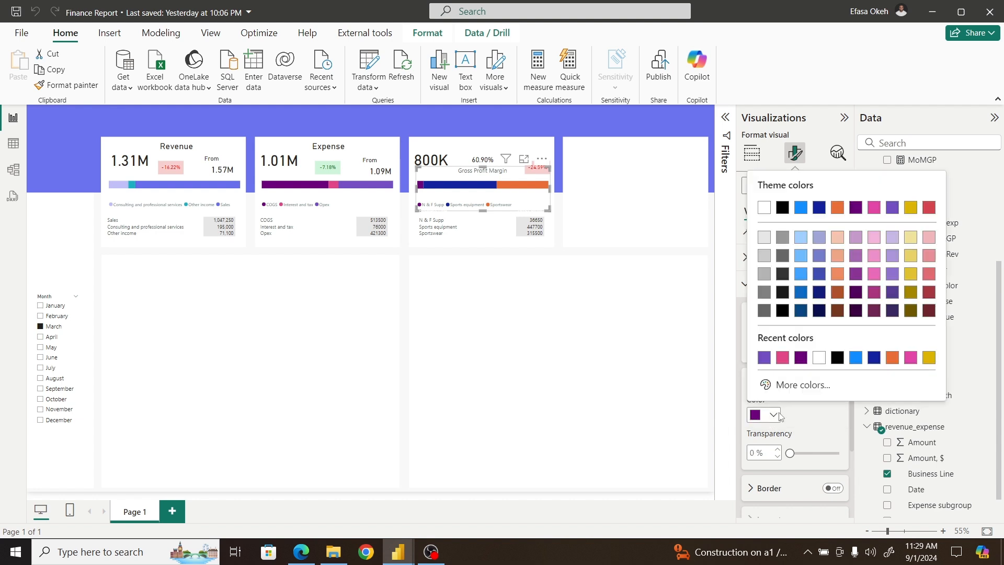
{"action": "left_click", "coordinate": [789, 386]}
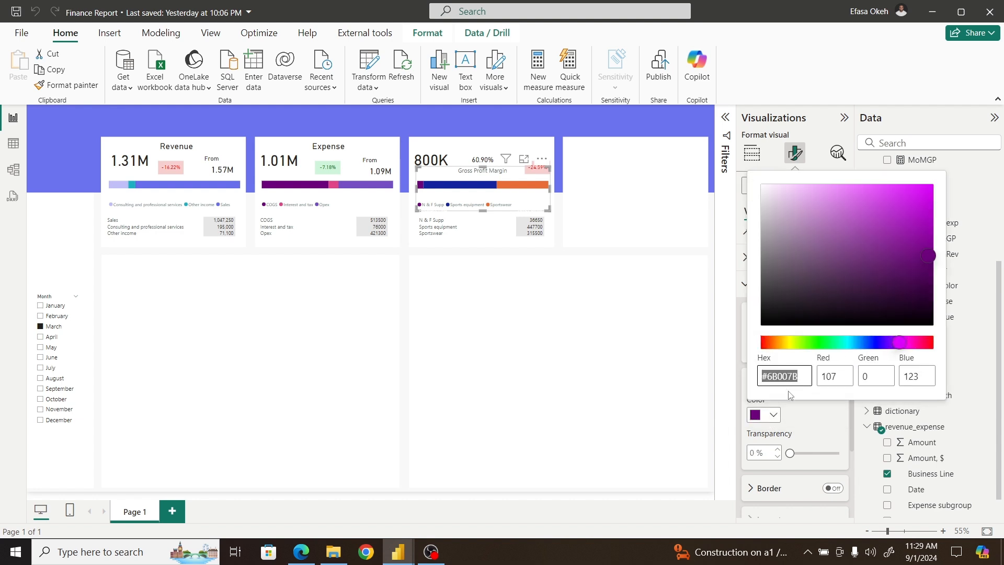
{"action": "key", "text": "ctrl+v"}
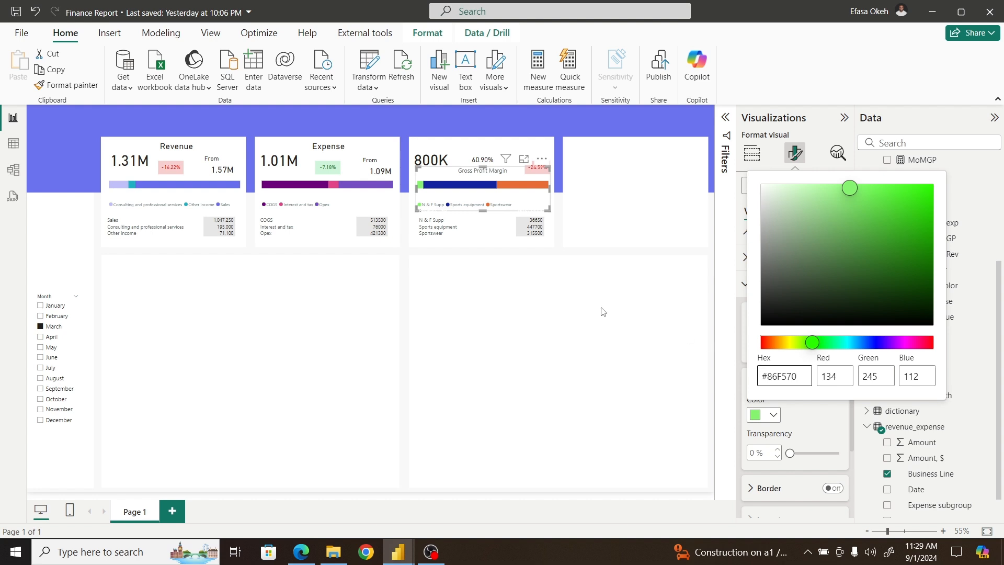
{"action": "key", "text": "Return"}
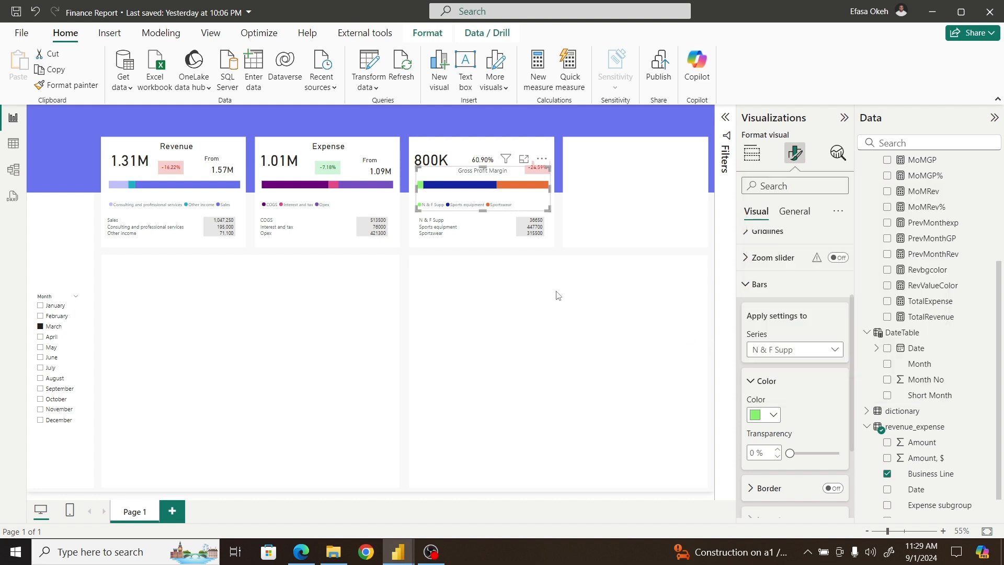
{"action": "left_click", "coordinate": [558, 295]}
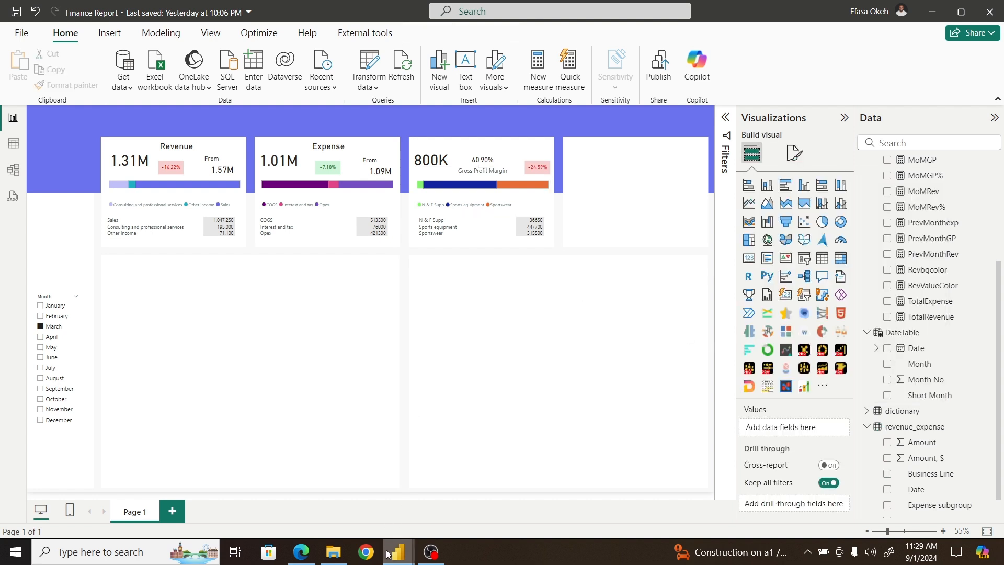
Step: Switch to the Sport Finance Overview report and copy the hex color code of the Sports equipment series in its Gross Profit bar chart
{"action": "mouse_move", "coordinate": [398, 551]}
{"action": "left_click", "coordinate": [303, 505]}
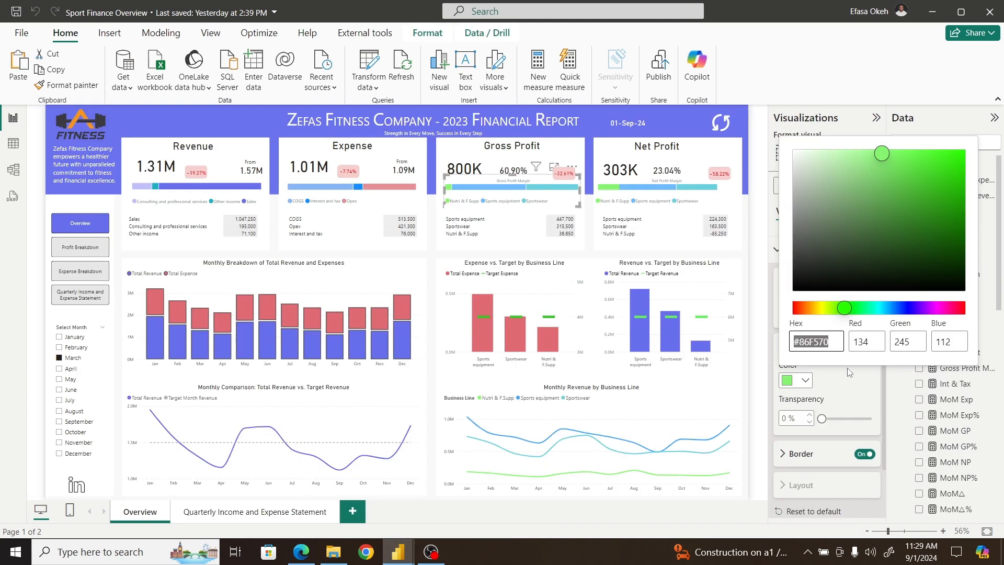
{"action": "left_click", "coordinate": [846, 384]}
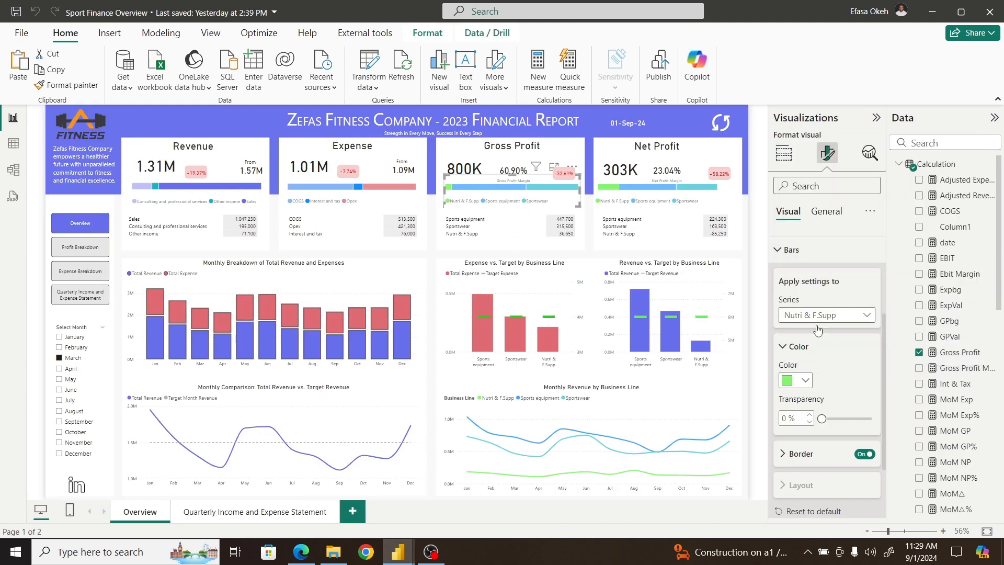
{"action": "left_click", "coordinate": [819, 320]}
{"action": "left_click", "coordinate": [832, 360]}
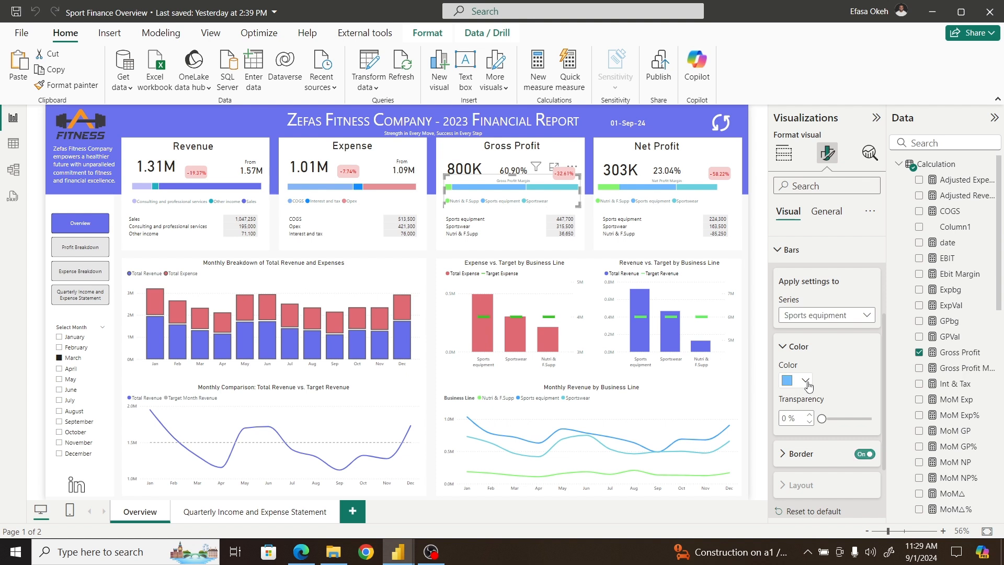
{"action": "left_click", "coordinate": [806, 381]}
{"action": "left_click", "coordinate": [811, 349]}
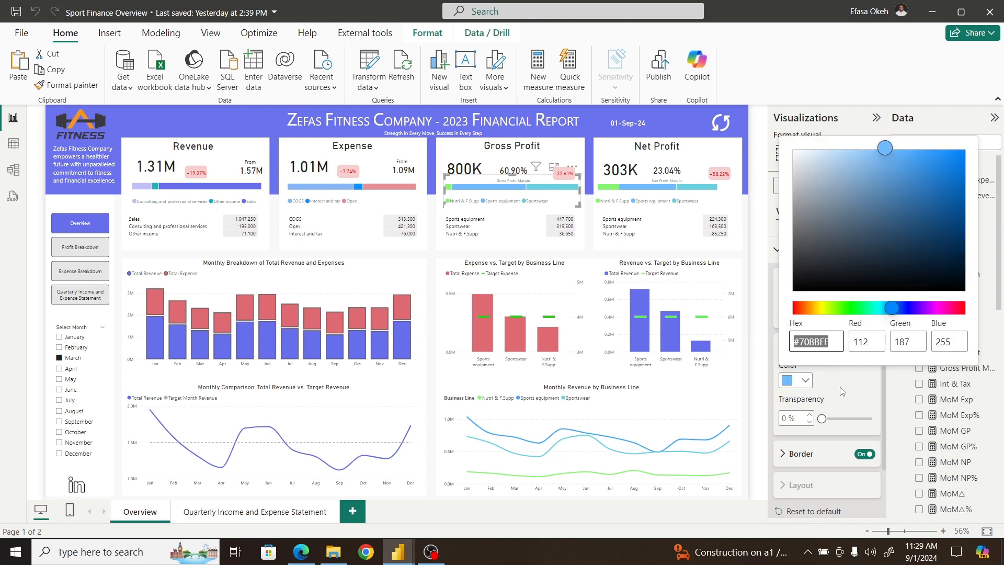
{"action": "left_click", "coordinate": [855, 359]}
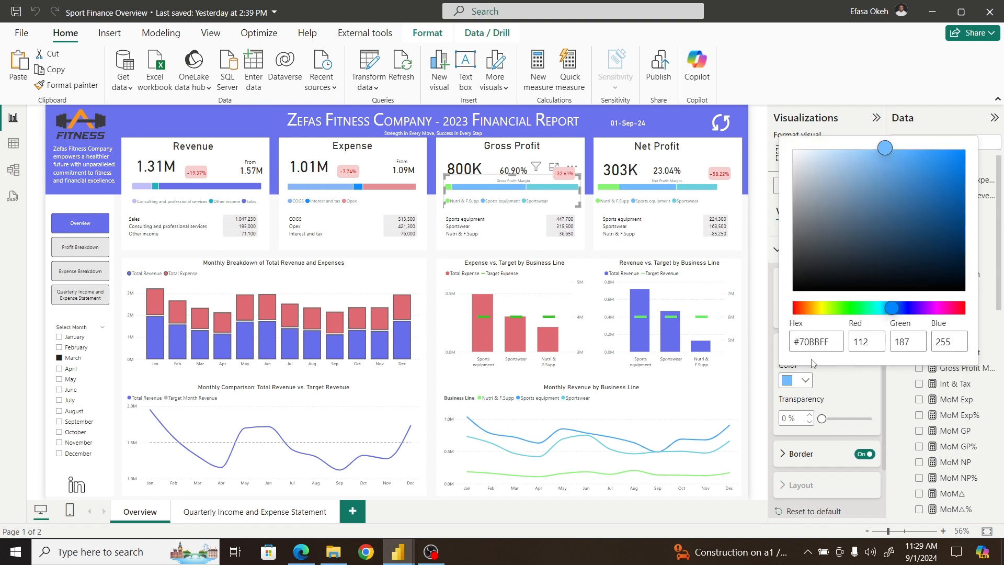
{"action": "left_click_drag", "start_coordinate": [833, 343], "coordinate": [784, 357]}
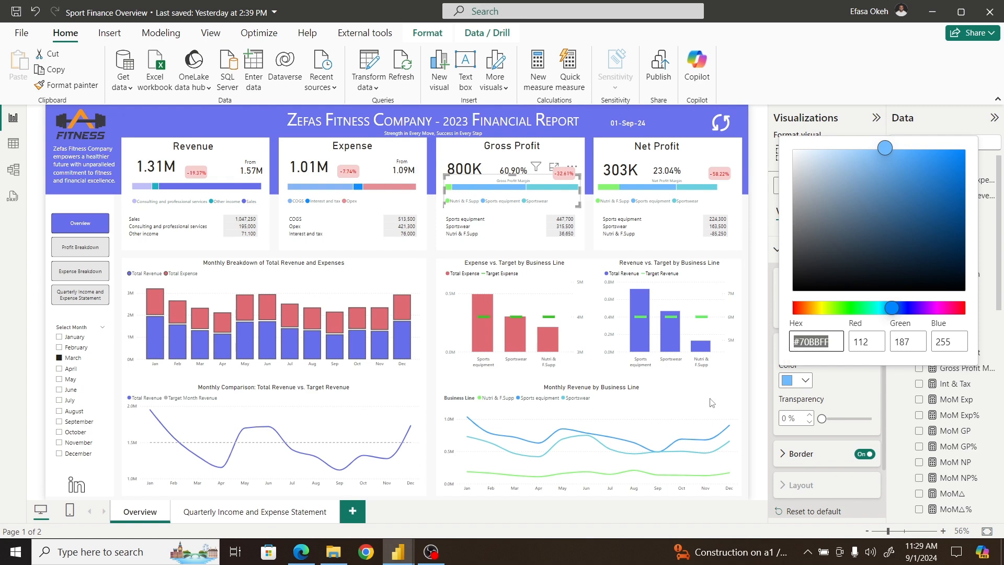
Step: Switch back to the Finance Report and set the Sports equipment series color in the Gross Profit bar chart to #70BBFF
{"action": "mouse_move", "coordinate": [399, 550]}
{"action": "left_click", "coordinate": [423, 498]}
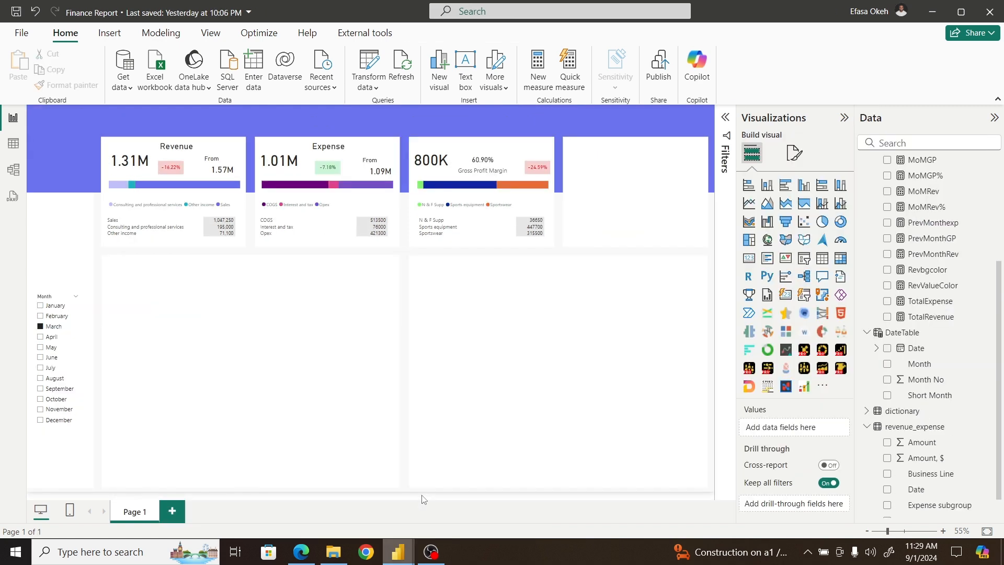
{"action": "left_click", "coordinate": [550, 194]}
{"action": "left_click", "coordinate": [794, 153]}
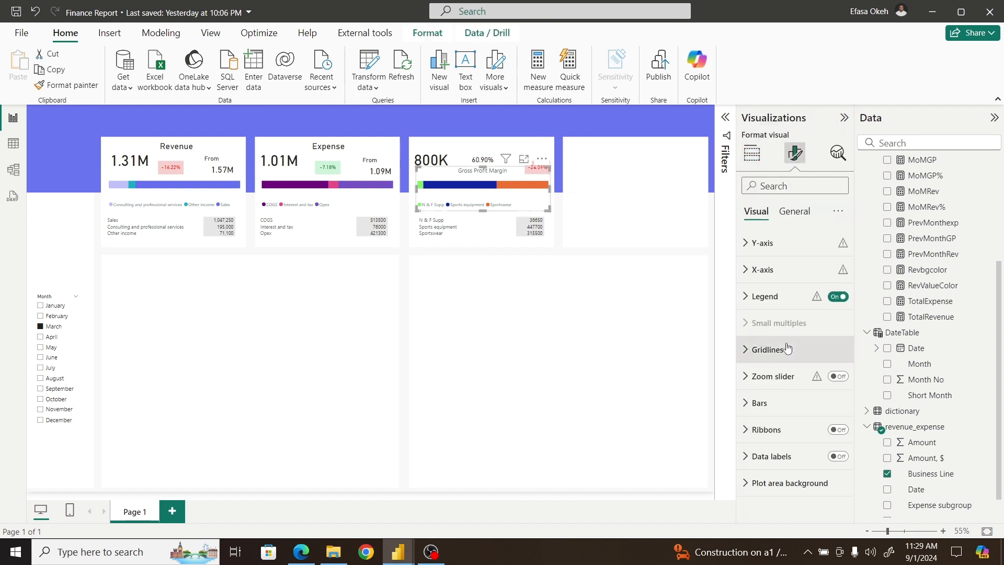
{"action": "left_click", "coordinate": [760, 402]}
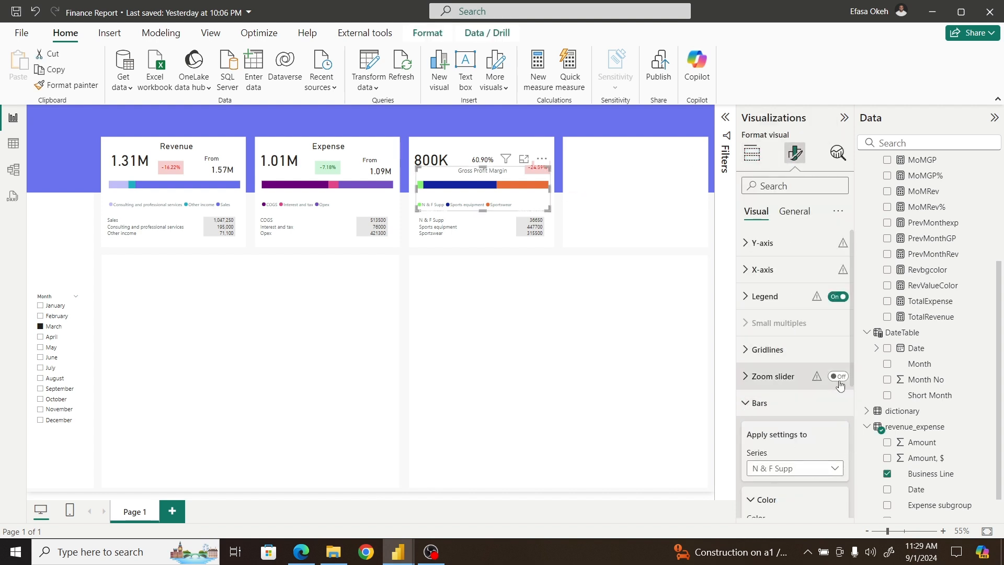
{"action": "scroll", "coordinate": [847, 366], "scroll_direction": "down", "scroll_amount": 3}
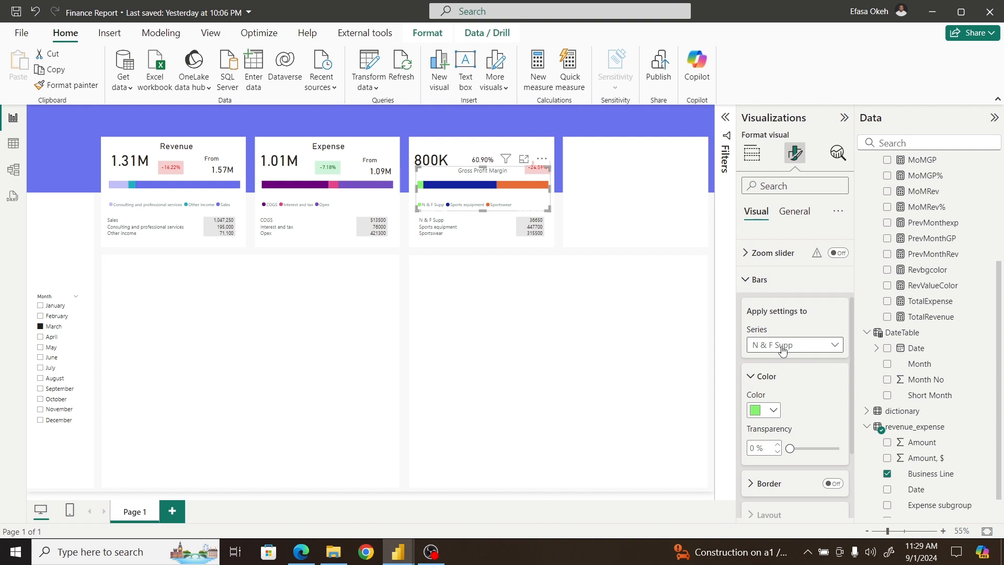
{"action": "left_click", "coordinate": [783, 351]}
{"action": "left_click", "coordinate": [777, 411]}
{"action": "left_click", "coordinate": [774, 410]}
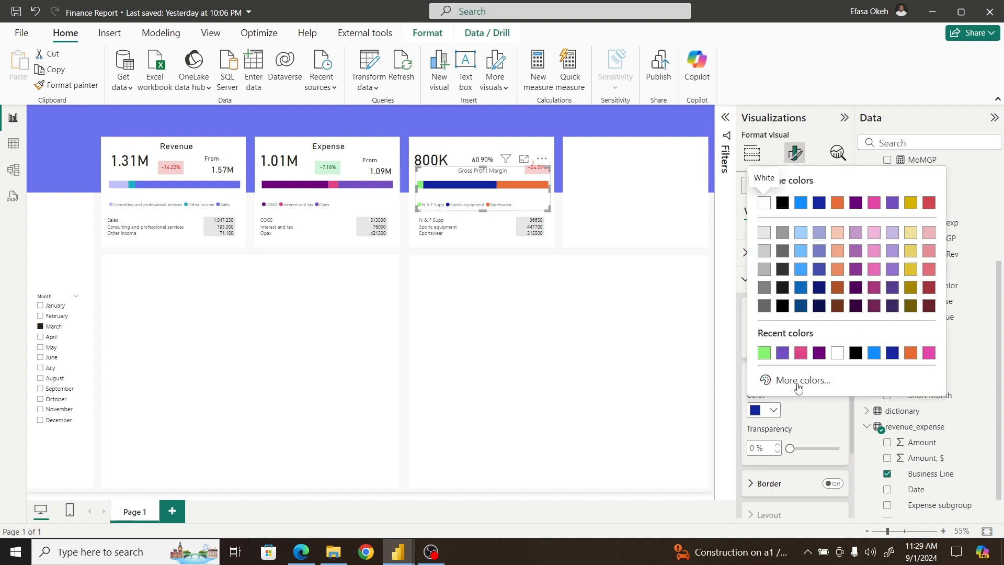
{"action": "left_click", "coordinate": [798, 387]}
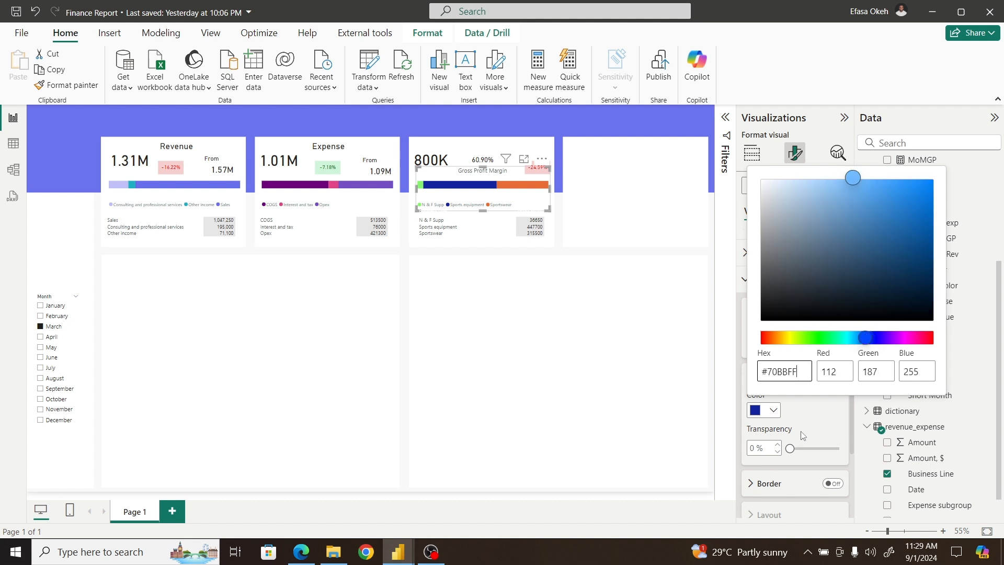
{"action": "left_click", "coordinate": [680, 386]}
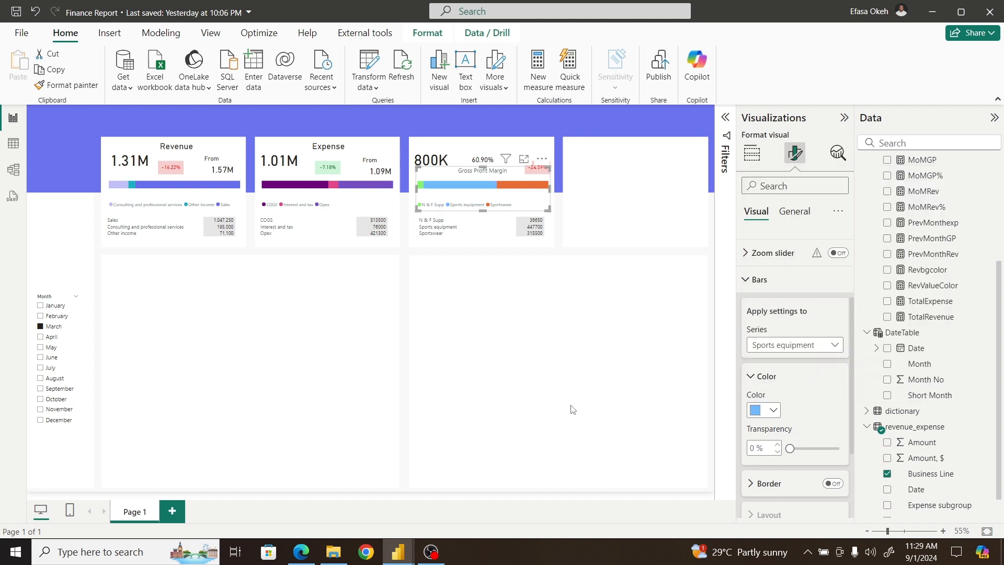
Step: Switch to the Sport Finance Overview report and copy the hex color code of the Sportswear series in its Gross Profit bar chart
{"action": "mouse_move", "coordinate": [398, 552]}
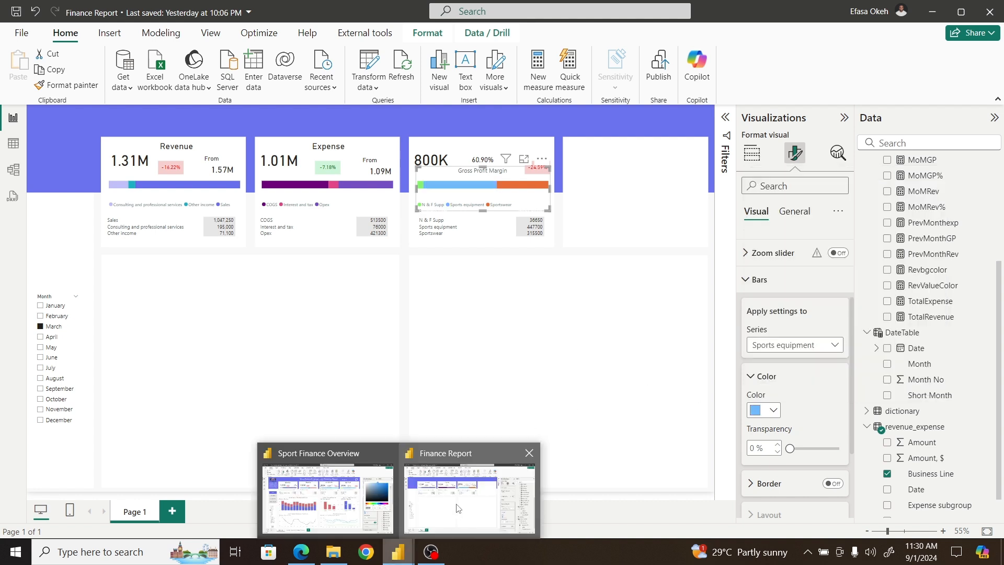
{"action": "left_click", "coordinate": [348, 497]}
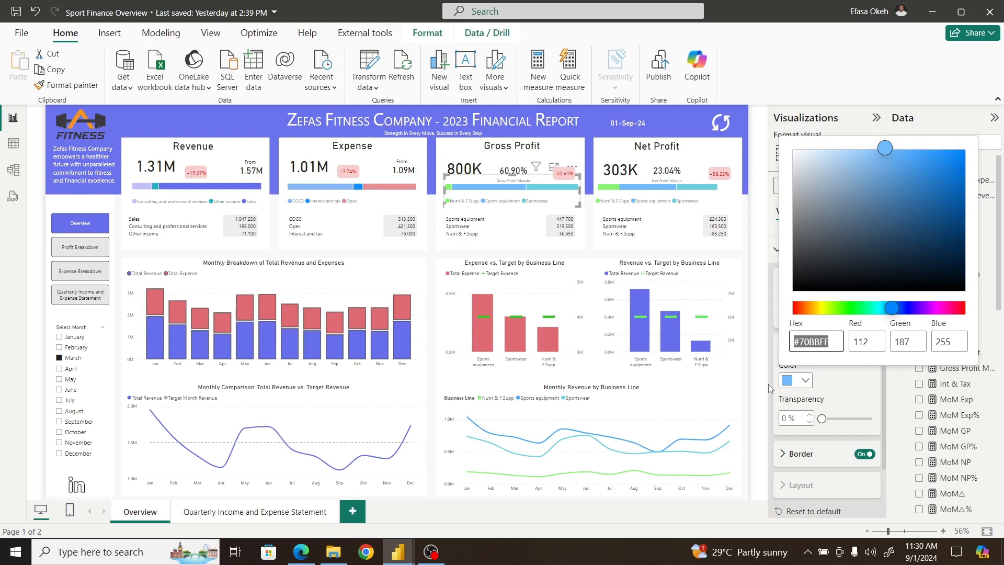
{"action": "left_click", "coordinate": [846, 384]}
{"action": "left_click", "coordinate": [816, 315]}
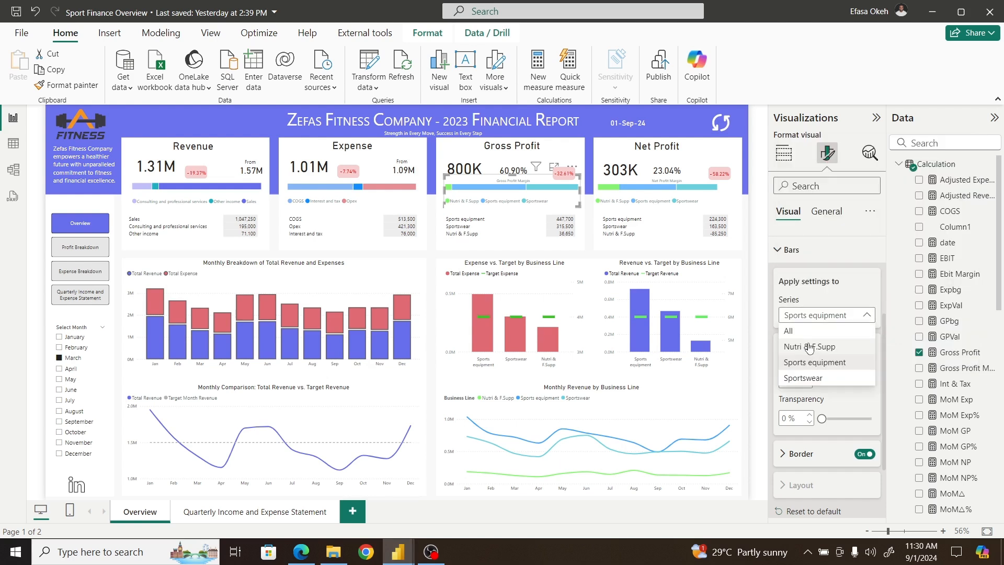
{"action": "left_click", "coordinate": [808, 378]}
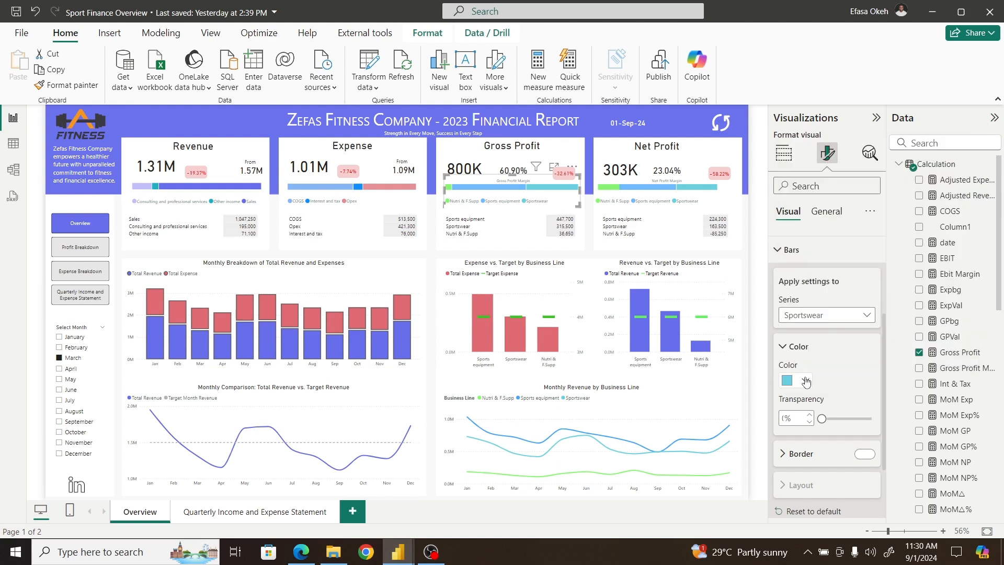
{"action": "left_click", "coordinate": [806, 381]}
{"action": "left_click", "coordinate": [832, 347]}
{"action": "key", "text": "ctrl+c"}
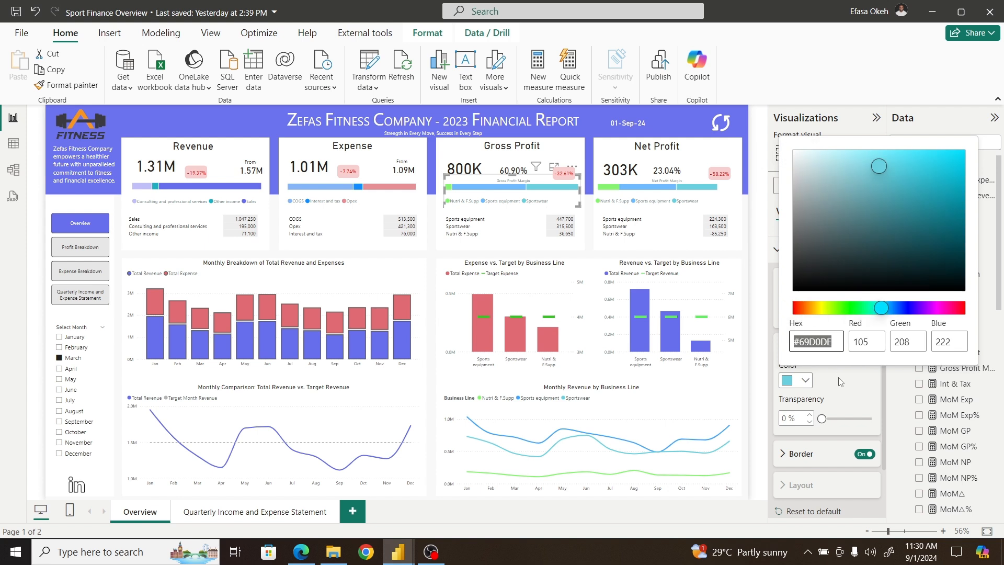
{"action": "left_click", "coordinate": [840, 382]}
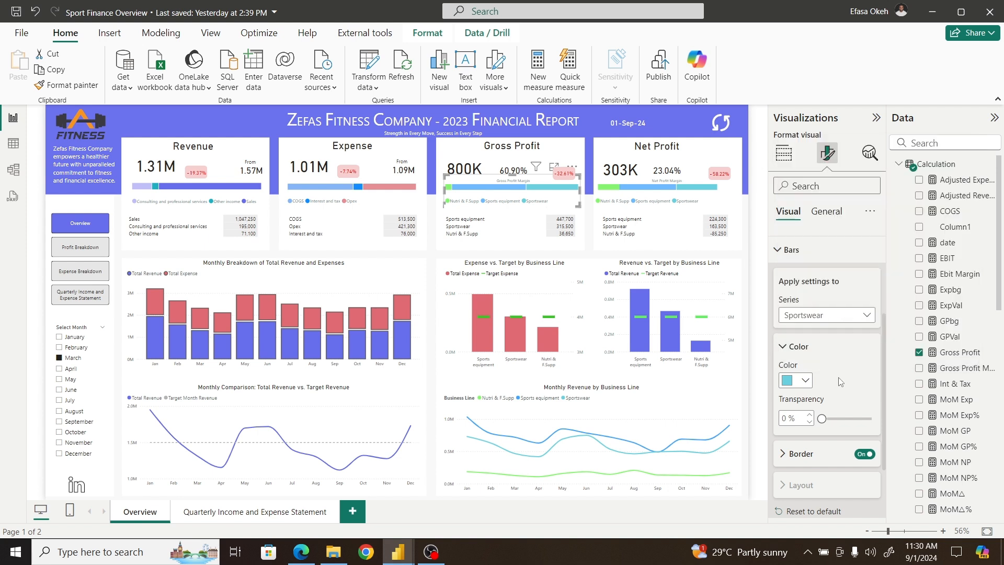
{"action": "left_click", "coordinate": [804, 382]}
{"action": "left_click", "coordinate": [832, 350]}
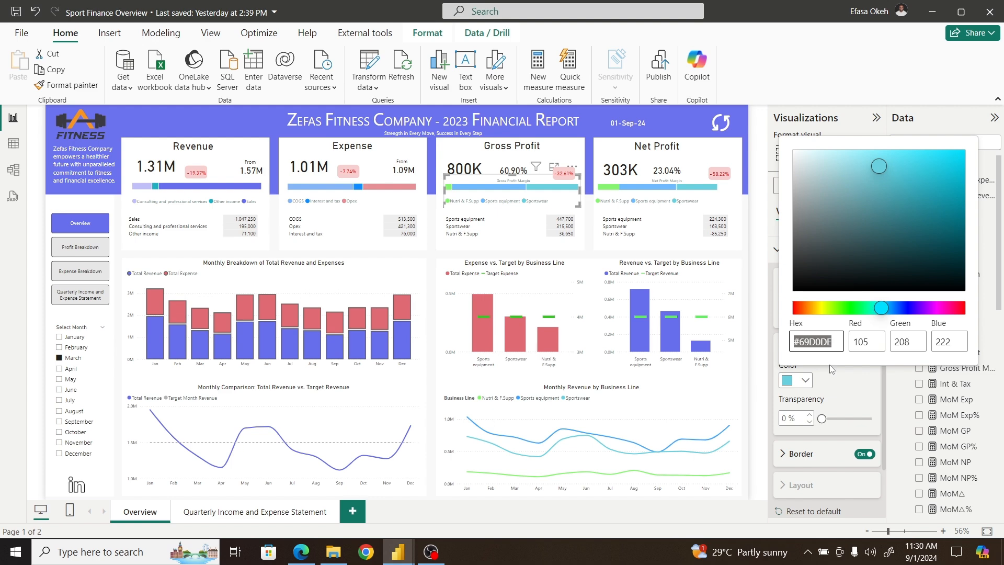
{"action": "left_click", "coordinate": [834, 382]}
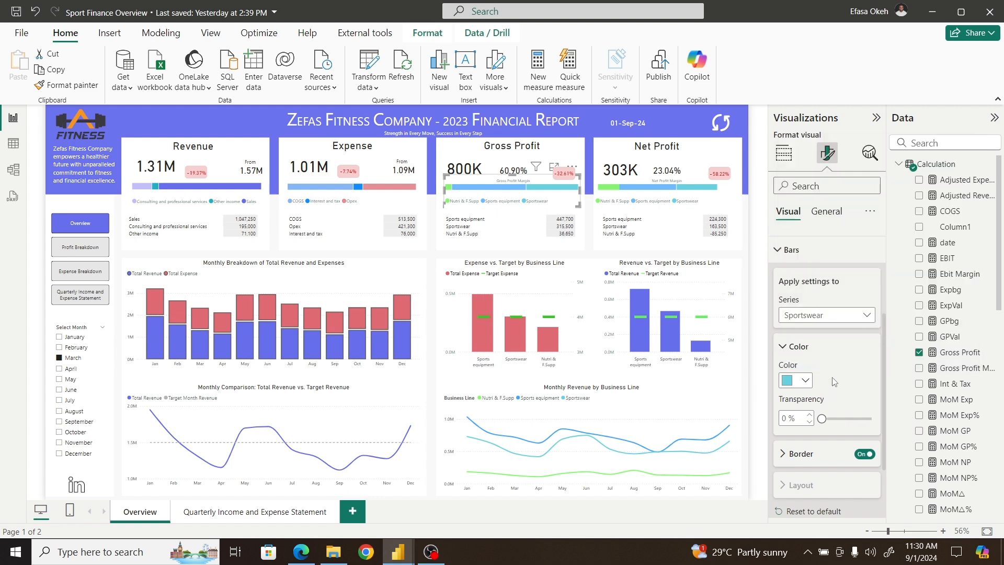
Step: Switch back to the Finance Report and set the Sportswear series color in the Gross Profit bar chart to #69D0DE
{"action": "mouse_move", "coordinate": [398, 551]}
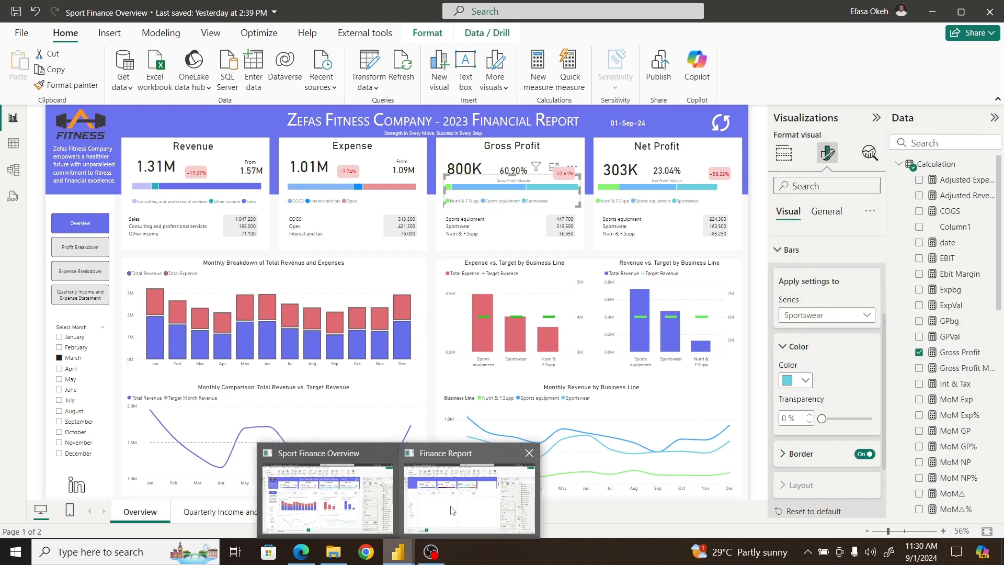
{"action": "left_click", "coordinate": [454, 510]}
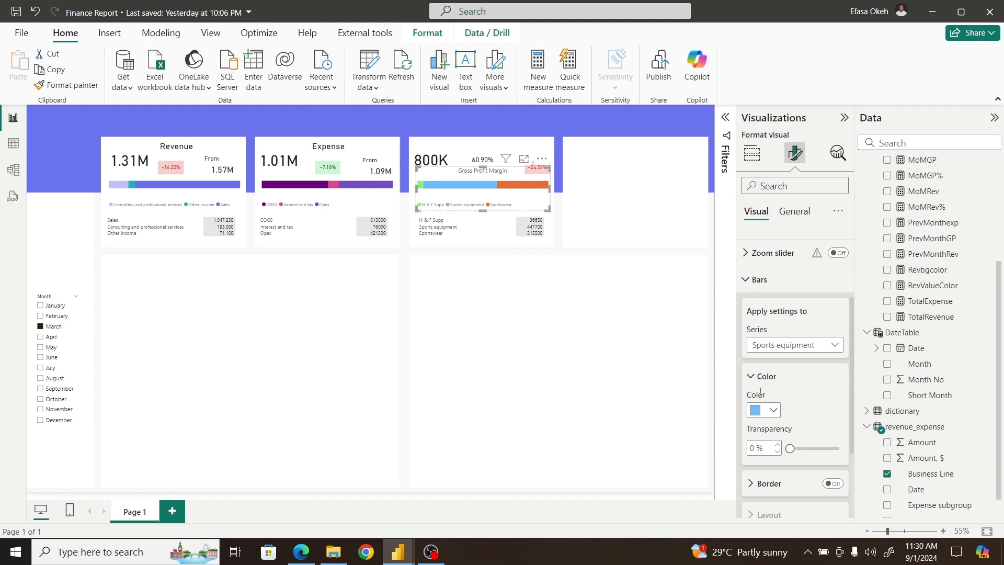
{"action": "left_click", "coordinate": [774, 346]}
{"action": "left_click", "coordinate": [780, 408]}
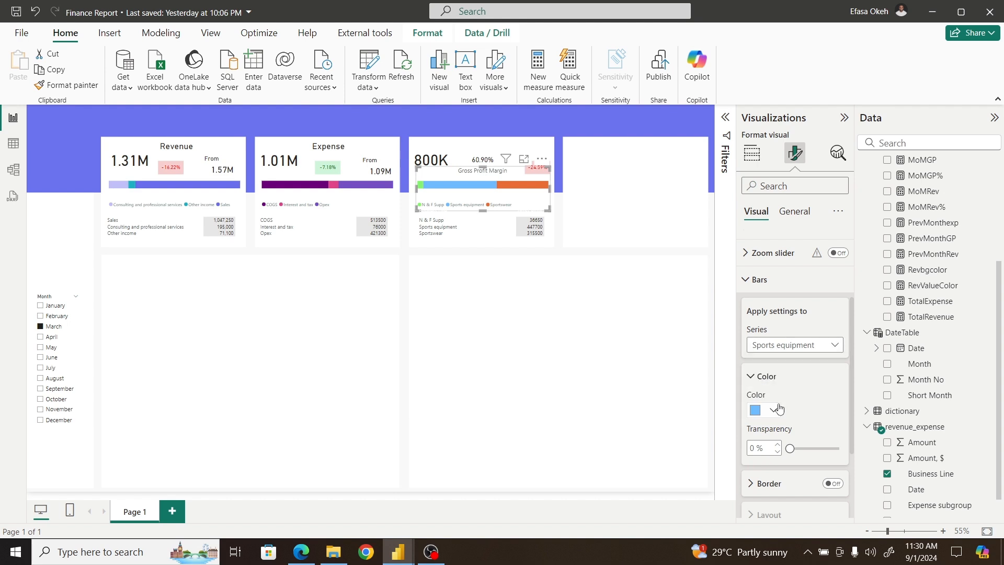
{"action": "left_click", "coordinate": [773, 410]}
{"action": "left_click", "coordinate": [797, 377]}
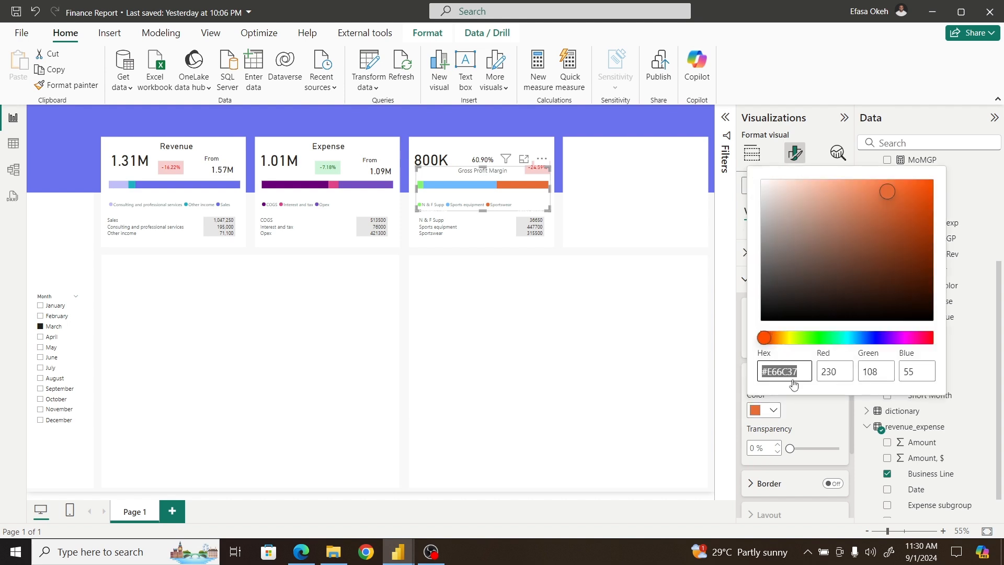
{"action": "key", "text": "ctrl+v"}
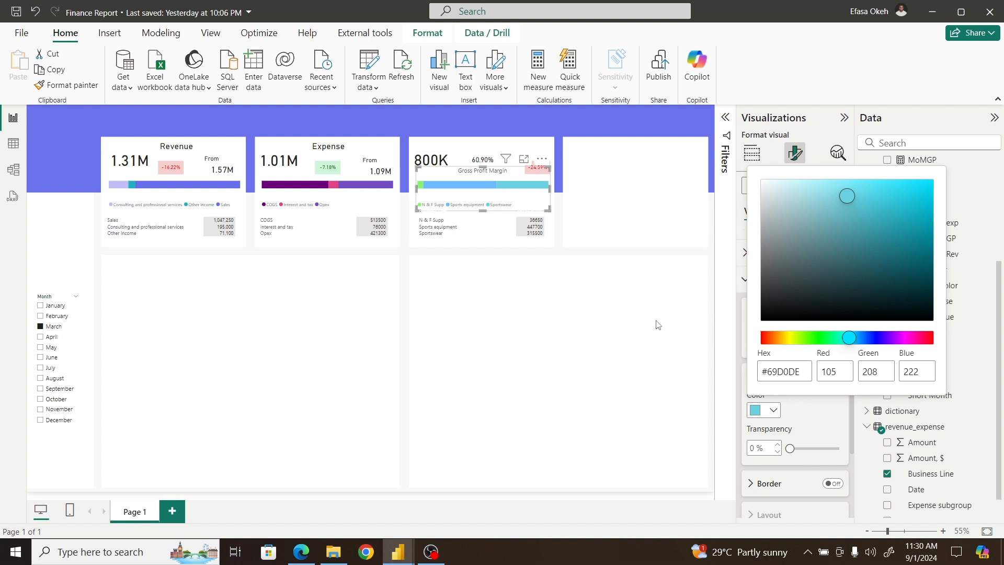
{"action": "left_click", "coordinate": [792, 415]}
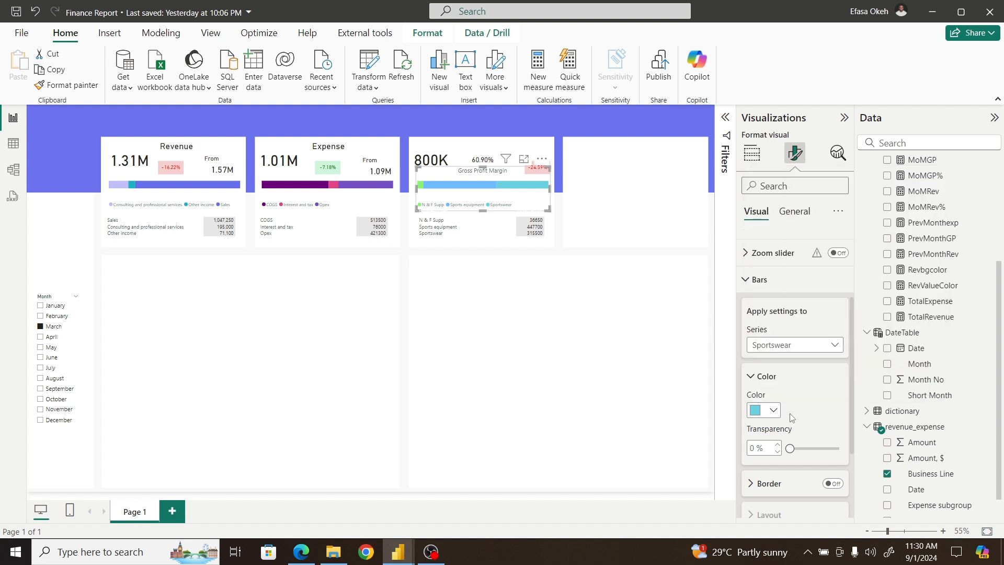
{"action": "left_click", "coordinate": [753, 281]}
{"action": "left_click", "coordinate": [543, 300]}
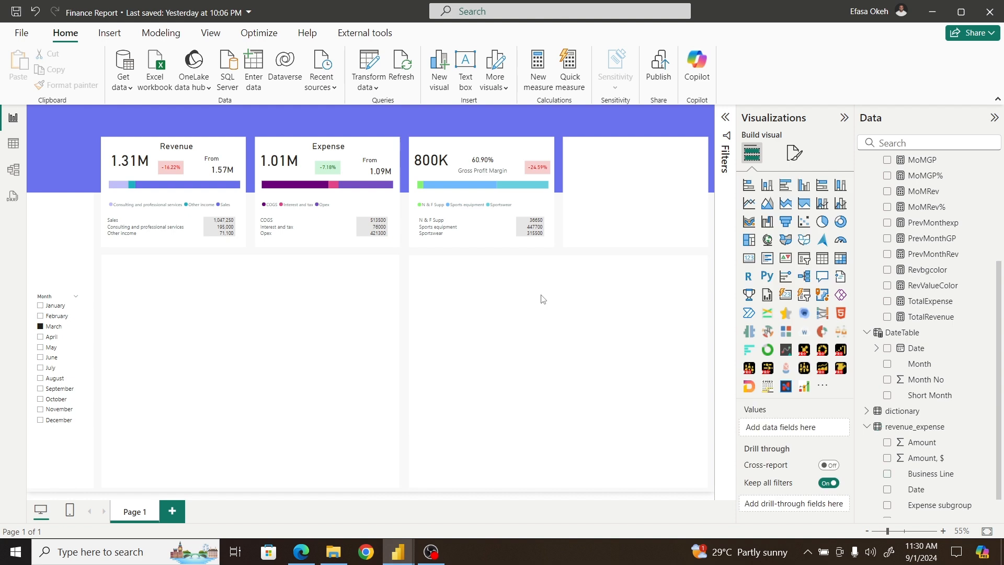
Step: Duplicate the Expense title text box onto the third KPI card, change its text to "Gross Profit" and widen it to fit
{"action": "left_click", "coordinate": [336, 141]}
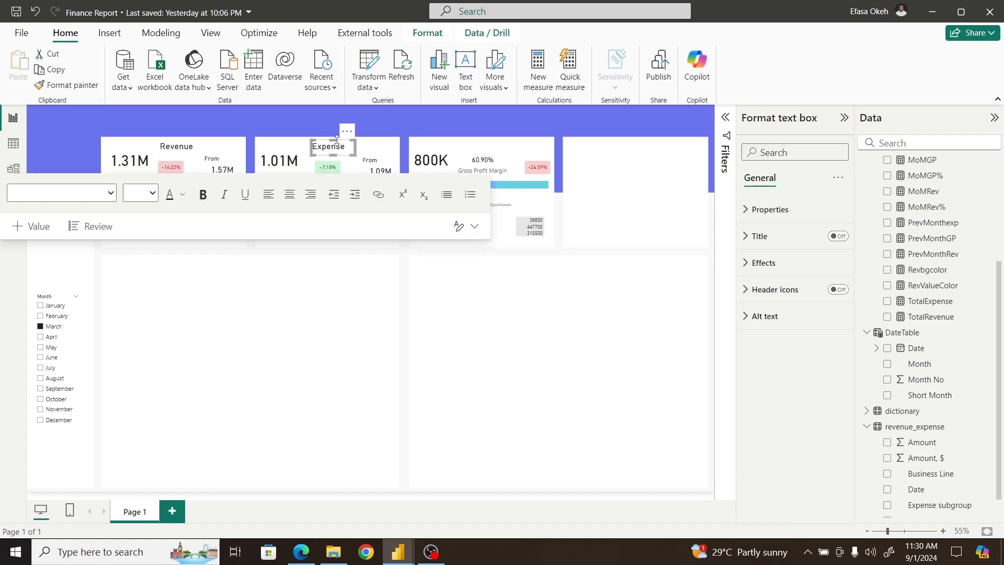
{"action": "left_click_drag", "start_coordinate": [347, 137], "coordinate": [503, 138]}
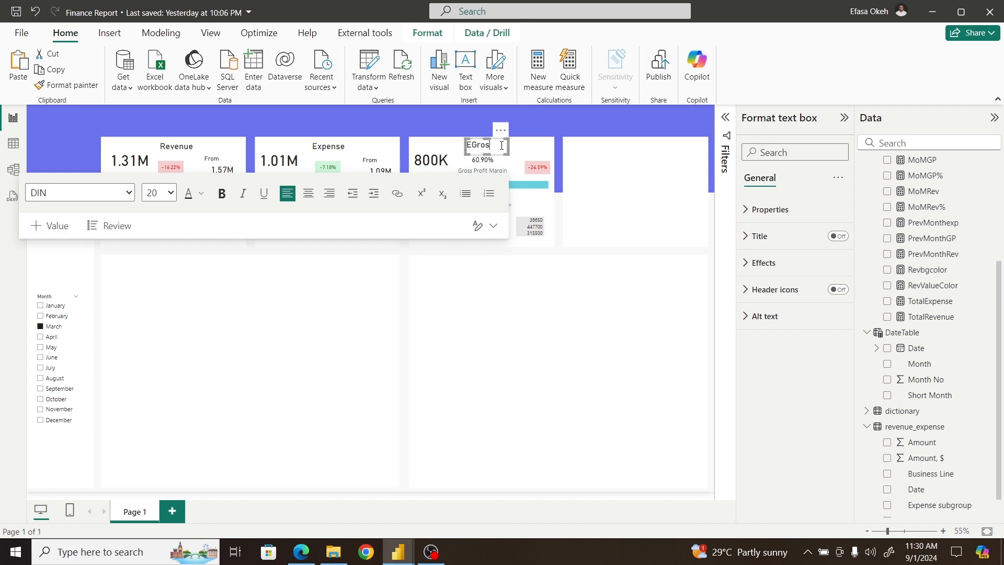
{"action": "type", "text": "Profit"}
{"action": "left_click_drag", "start_coordinate": [466, 149], "coordinate": [453, 150]}
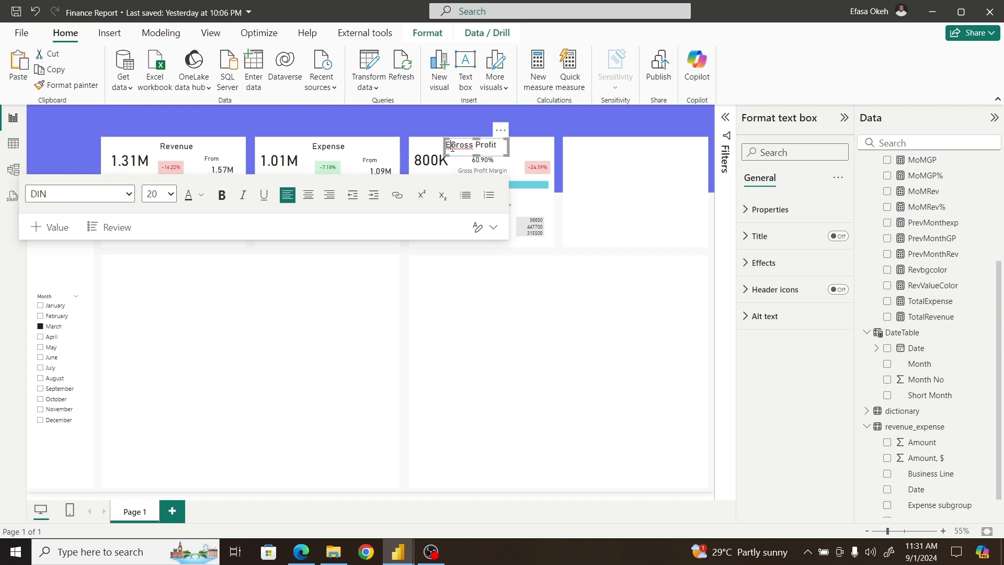
{"action": "key", "text": "BackSpace"}
Step: Center the Gross Profit title on its card and align it vertically with the Revenue and Expense titles
{"action": "left_click_drag", "start_coordinate": [505, 134], "coordinate": [519, 127]}
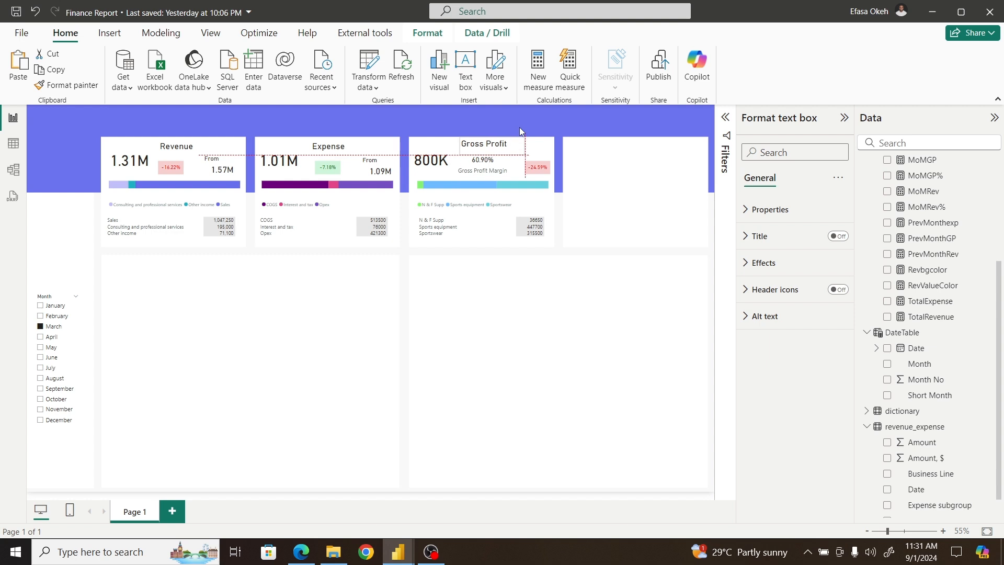
{"action": "left_click", "coordinate": [504, 306]}
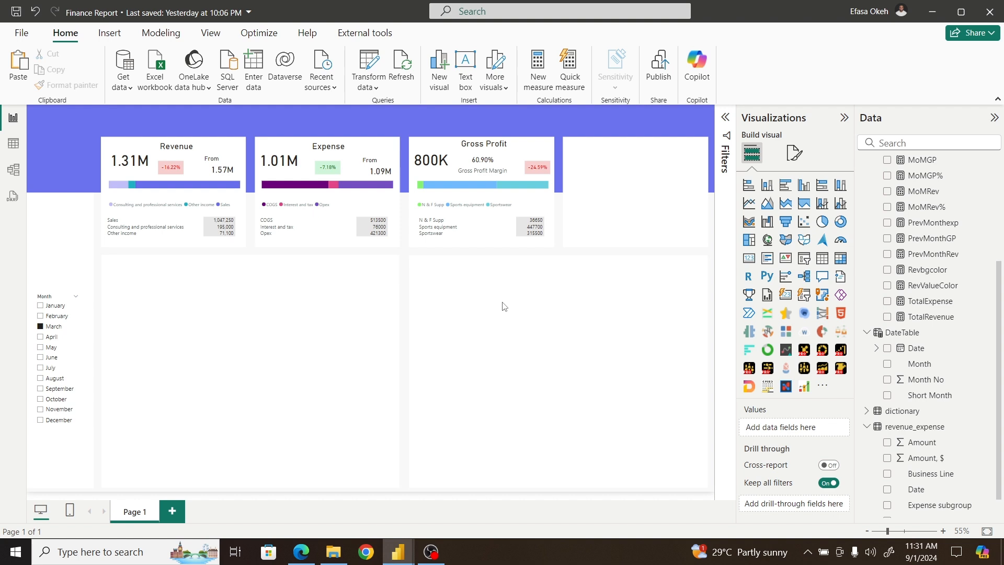
{"action": "left_click", "coordinate": [497, 143]}
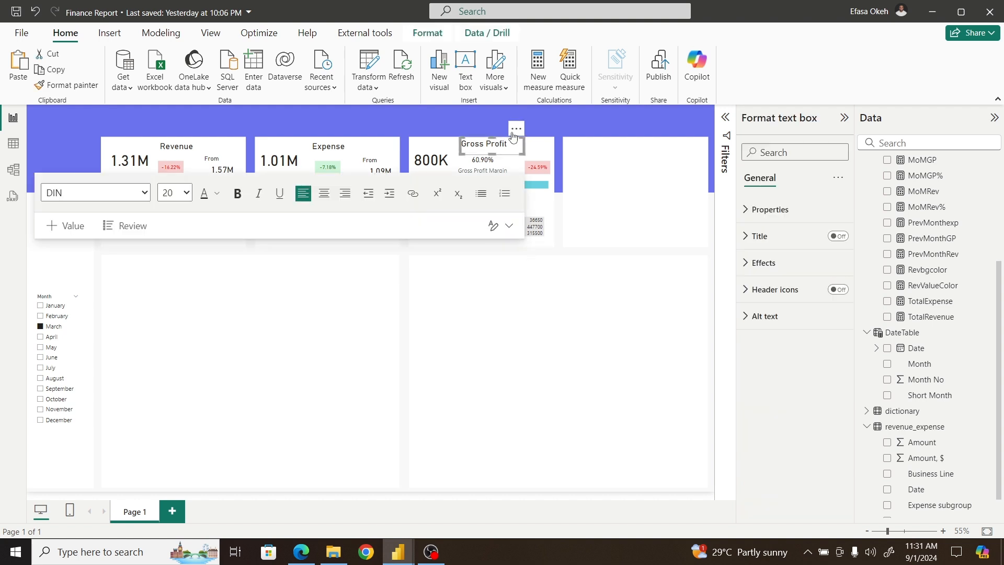
{"action": "left_click_drag", "start_coordinate": [517, 130], "coordinate": [515, 138]}
{"action": "left_click", "coordinate": [496, 327]}
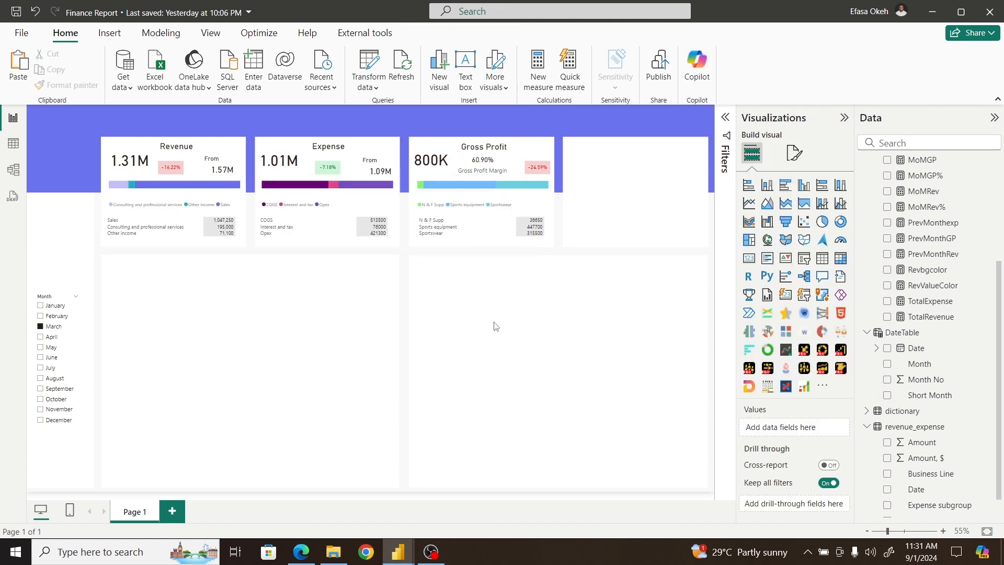
Step: Examine the Net Profit card in the Sport Finance Overview report and look up the Net Profit formula in the Finance Analysis PDF in Edge
{"action": "mouse_move", "coordinate": [401, 550]}
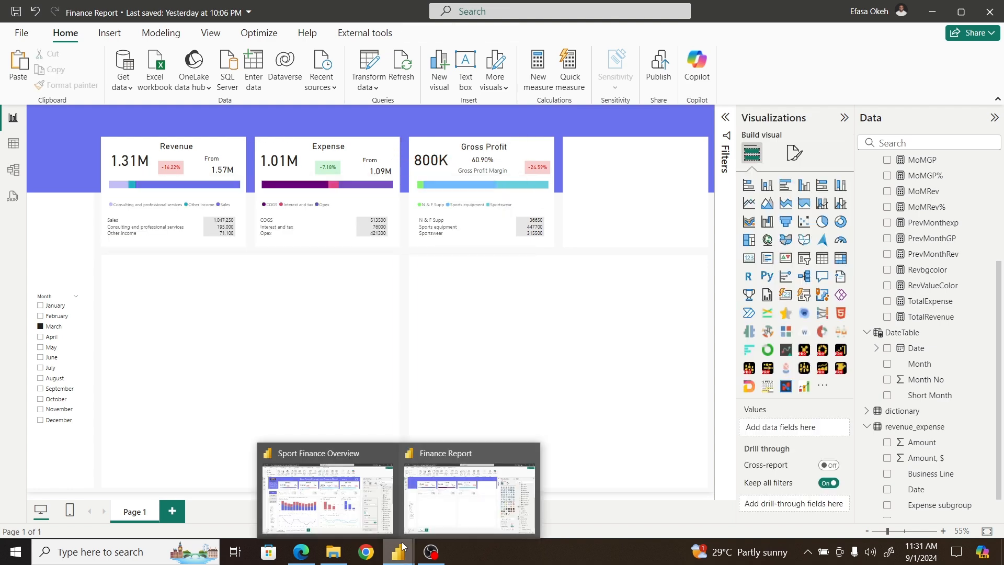
{"action": "left_click", "coordinate": [341, 494]}
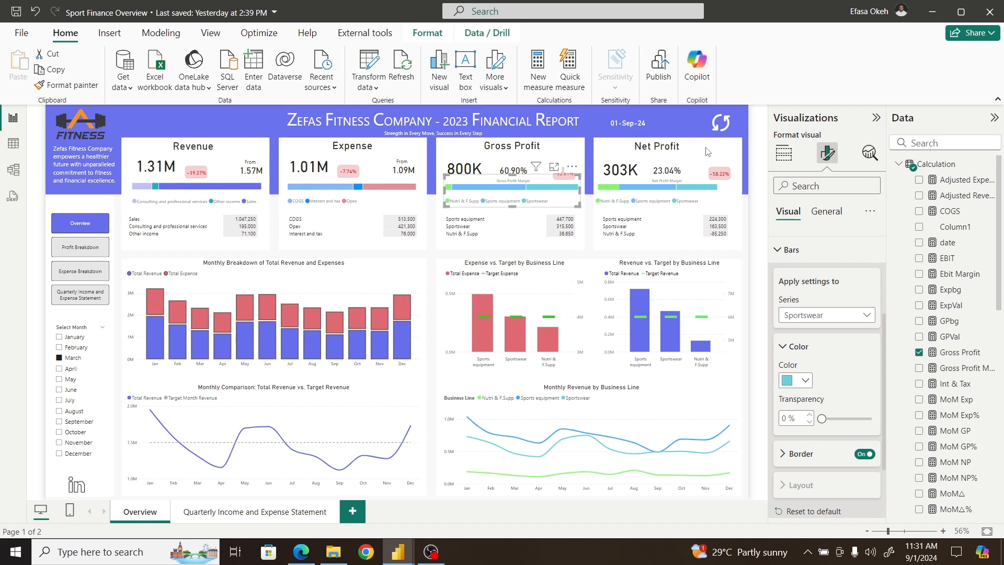
{"action": "left_click", "coordinate": [662, 151]}
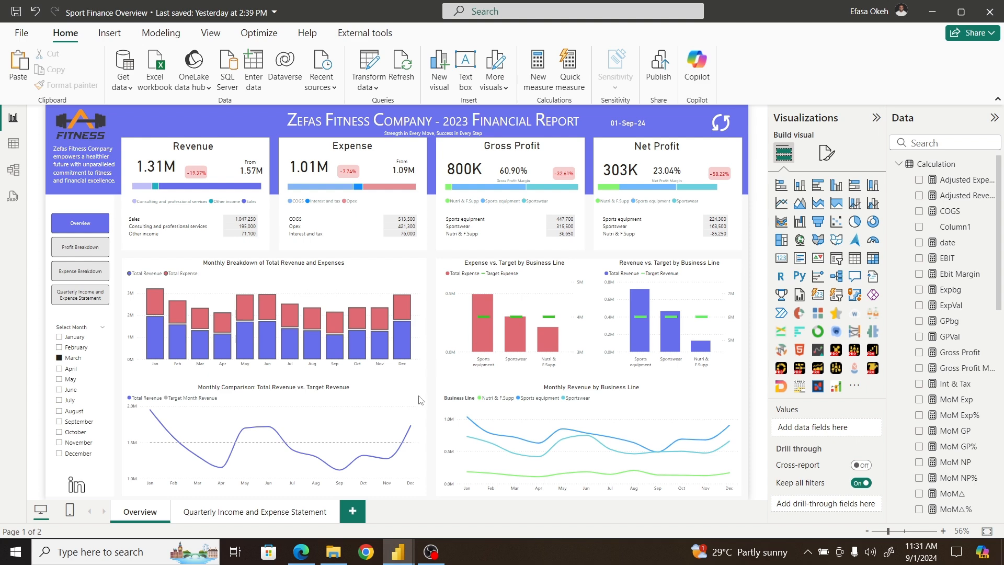
{"action": "left_click", "coordinate": [298, 556]}
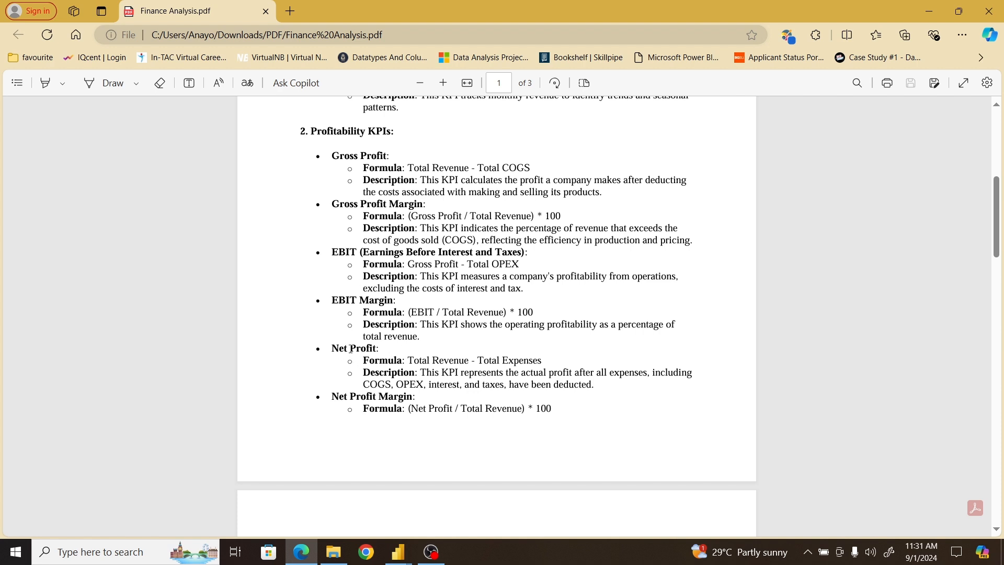
{"action": "left_click_drag", "start_coordinate": [406, 361], "coordinate": [433, 361]}
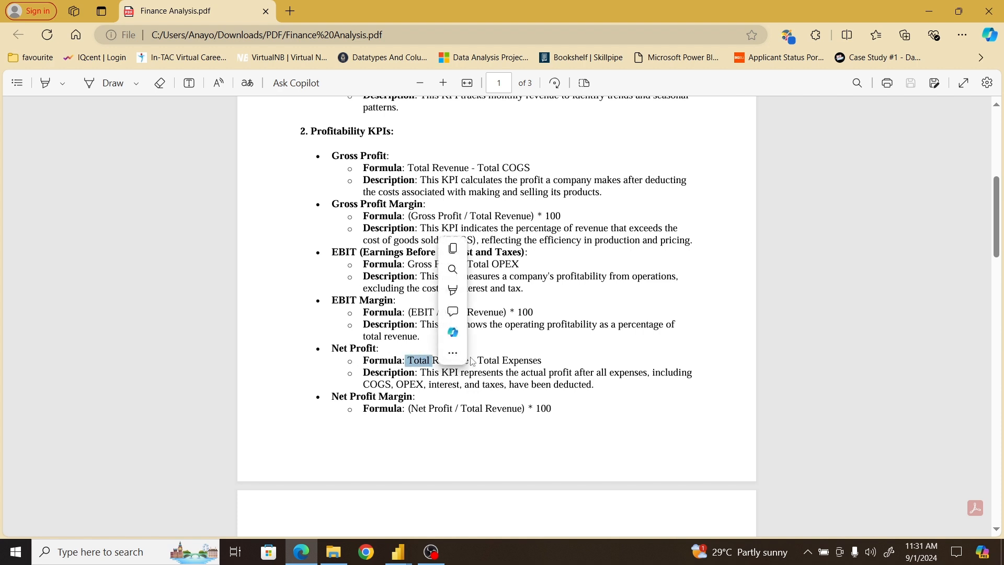
{"action": "left_click", "coordinate": [462, 408]}
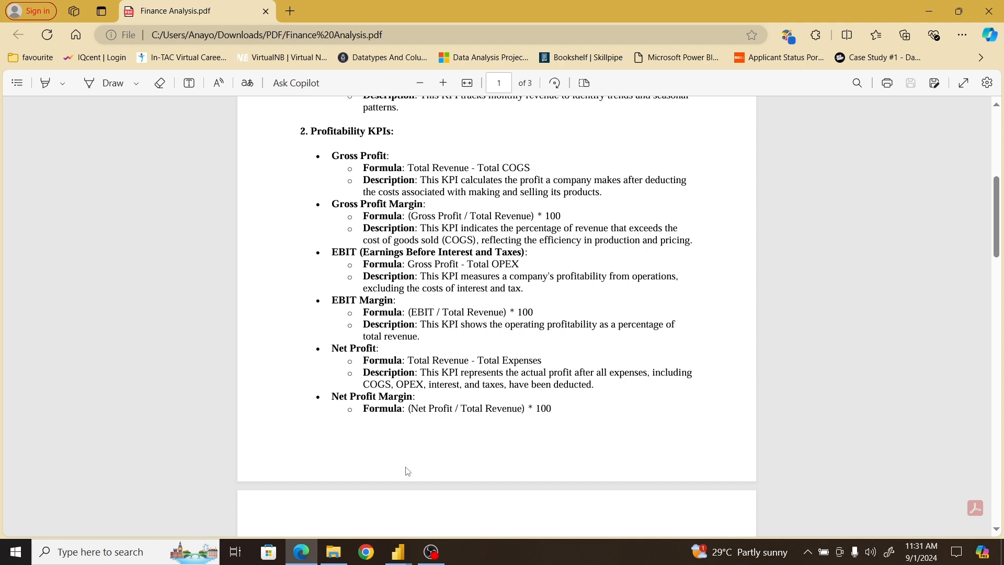
Step: Switch back to the Finance Report and create the measure Net Profit = [TotalRevenue] - [TotalExpense] in the DAX table
{"action": "left_click", "coordinate": [398, 550]}
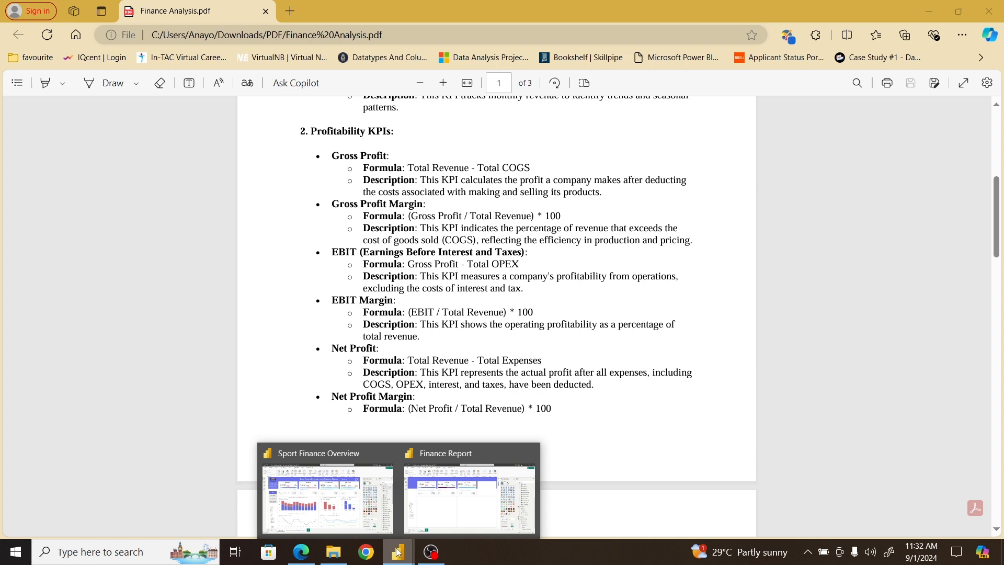
{"action": "left_click", "coordinate": [451, 500]}
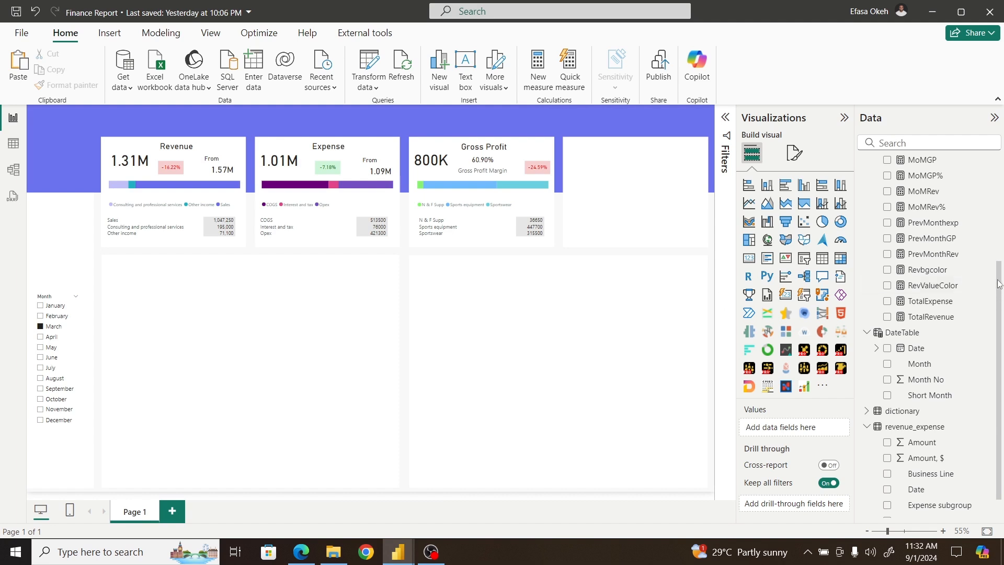
{"action": "left_click_drag", "start_coordinate": [999, 284], "coordinate": [1001, 151]}
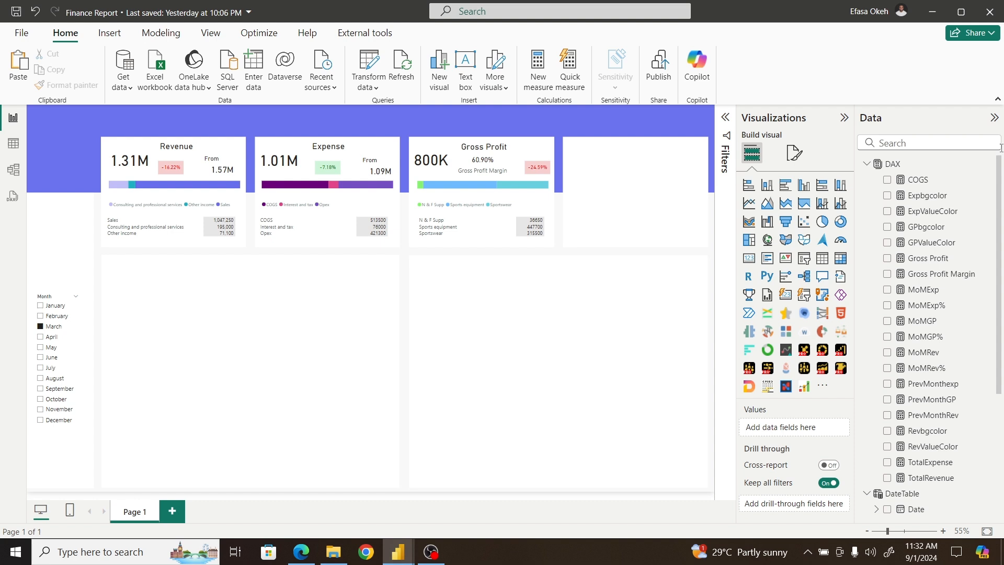
{"action": "right_click", "coordinate": [898, 168]}
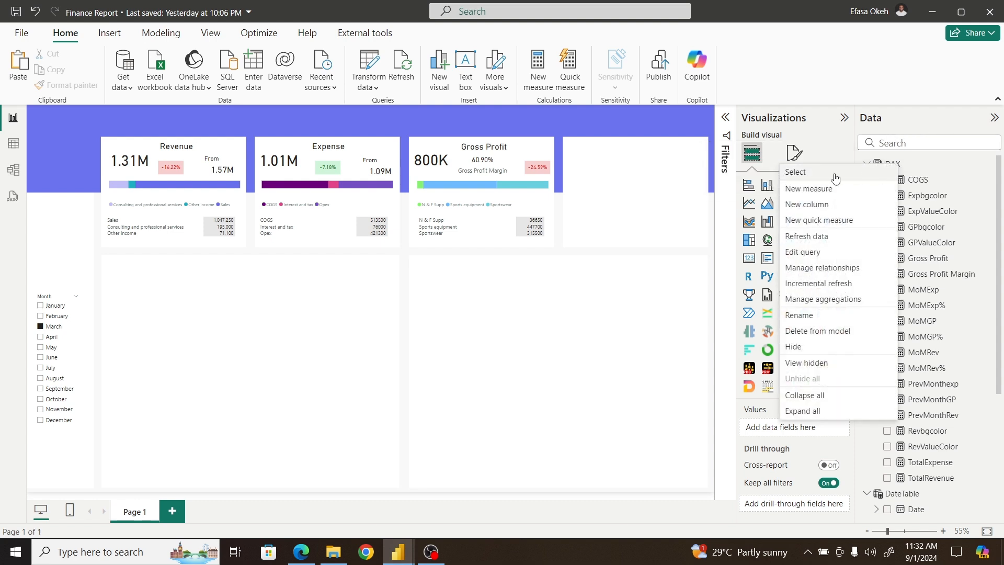
{"action": "left_click", "coordinate": [822, 193]}
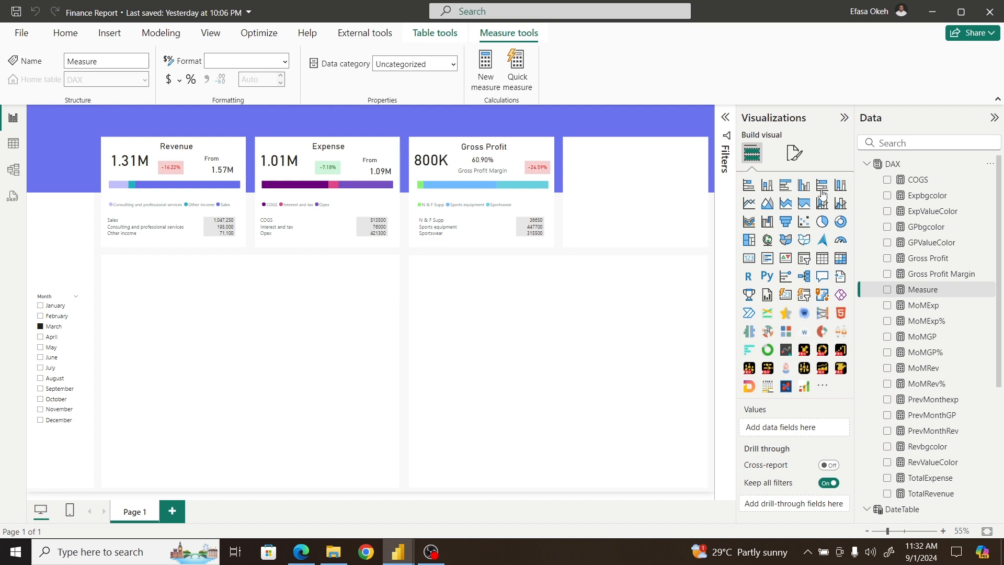
{"action": "type", "text": "Net"}
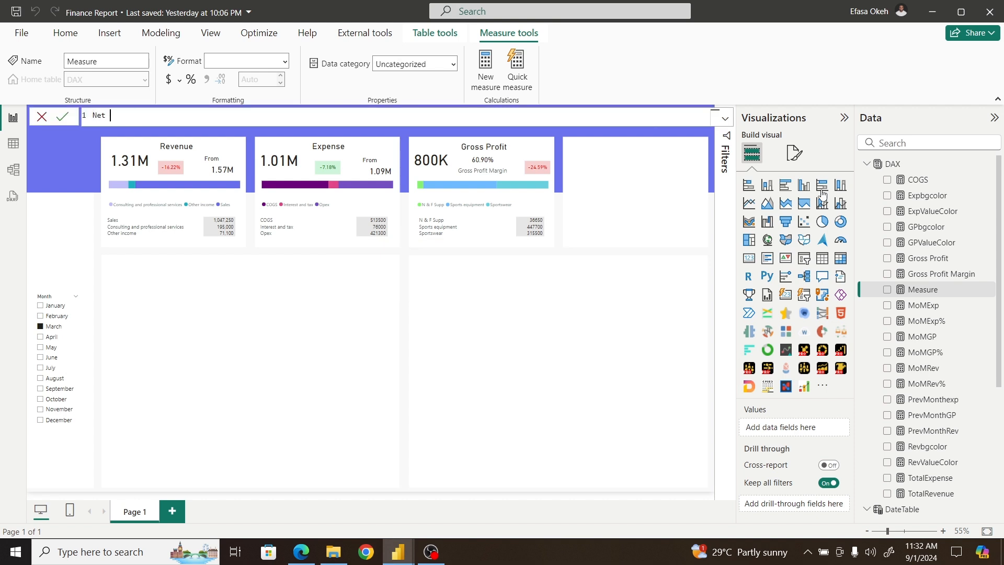
{"action": "type", "text": " Profit = Tot"}
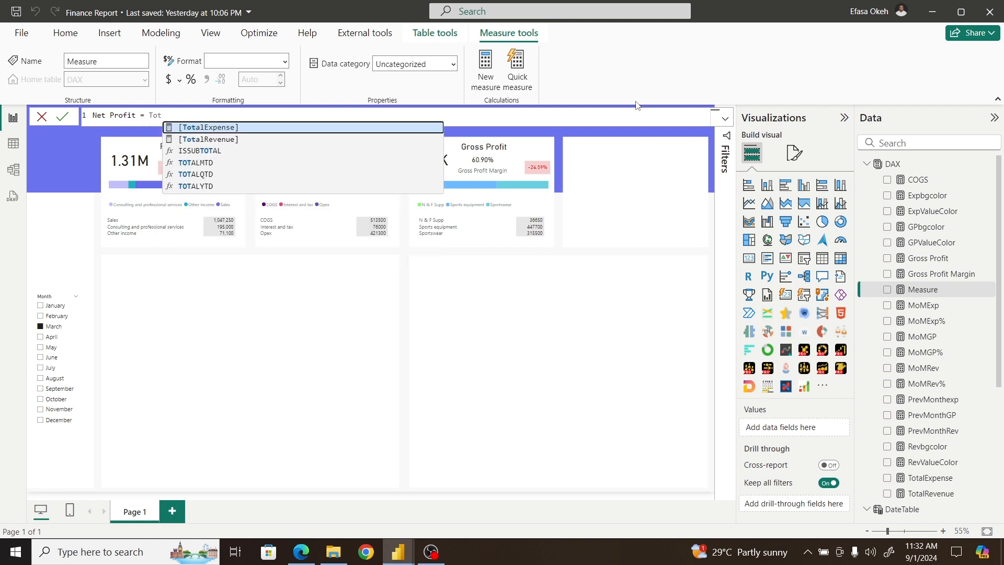
{"action": "left_click", "coordinate": [240, 140]}
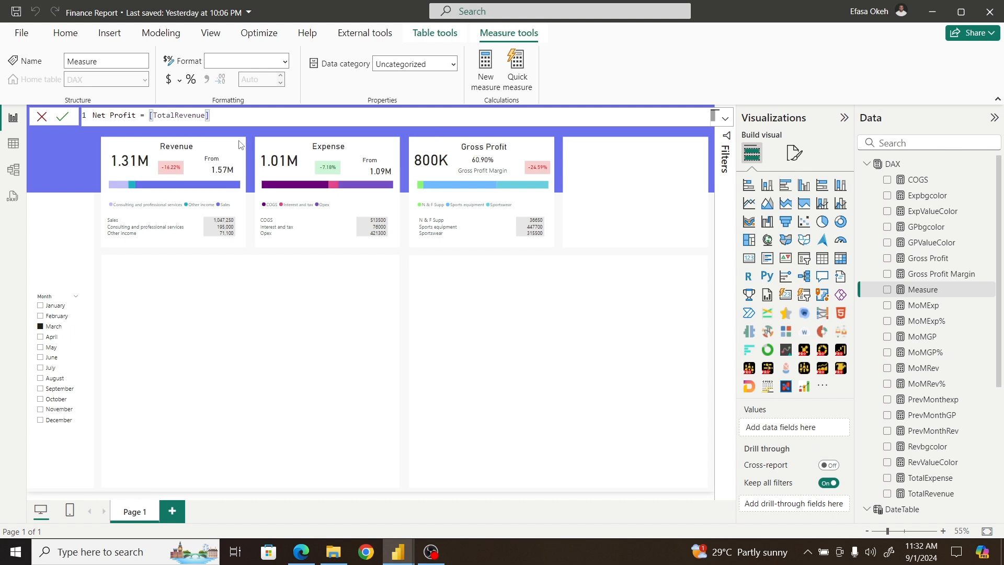
{"action": "type", "text": "- Tot"}
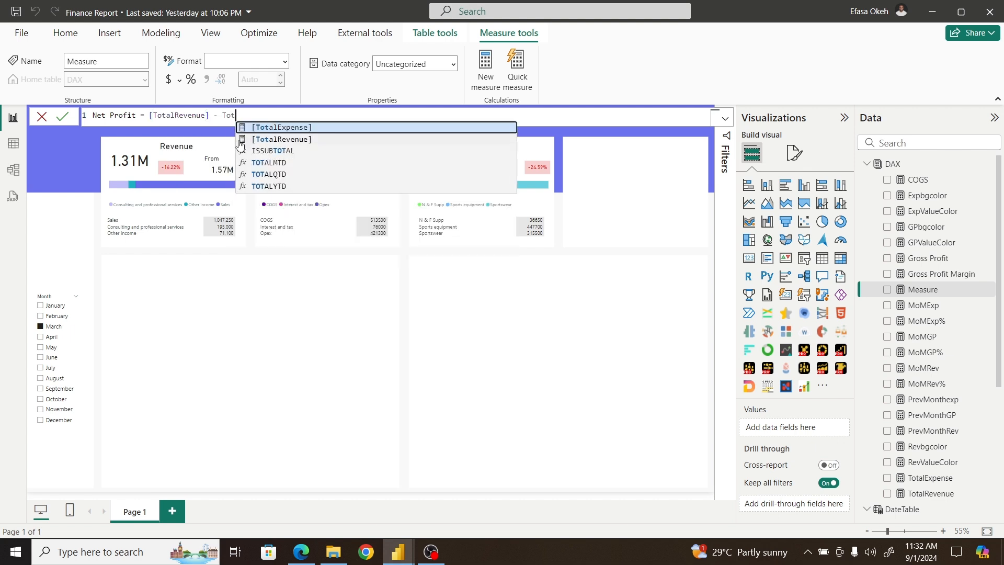
{"action": "left_click", "coordinate": [294, 126]}
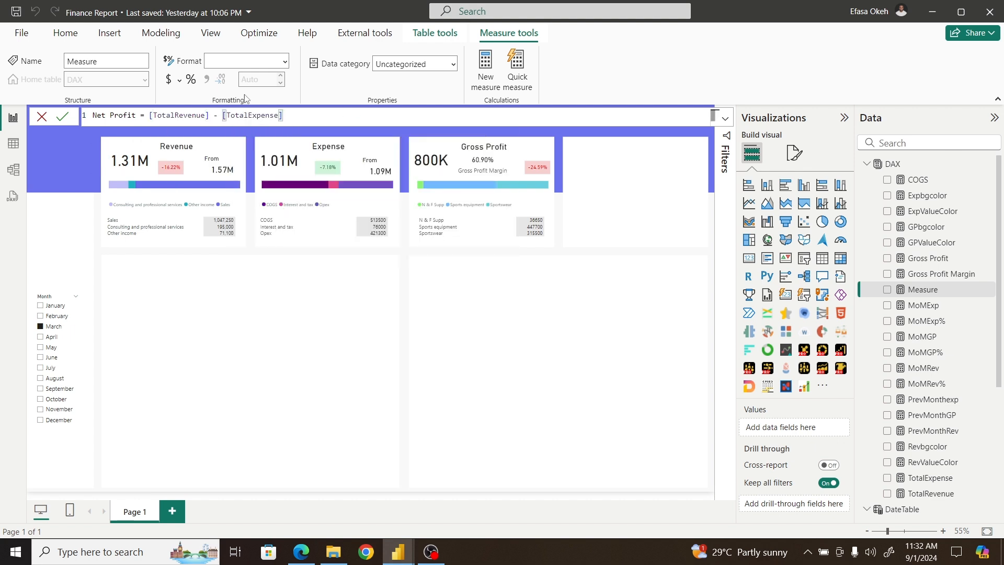
{"action": "key", "text": "Return"}
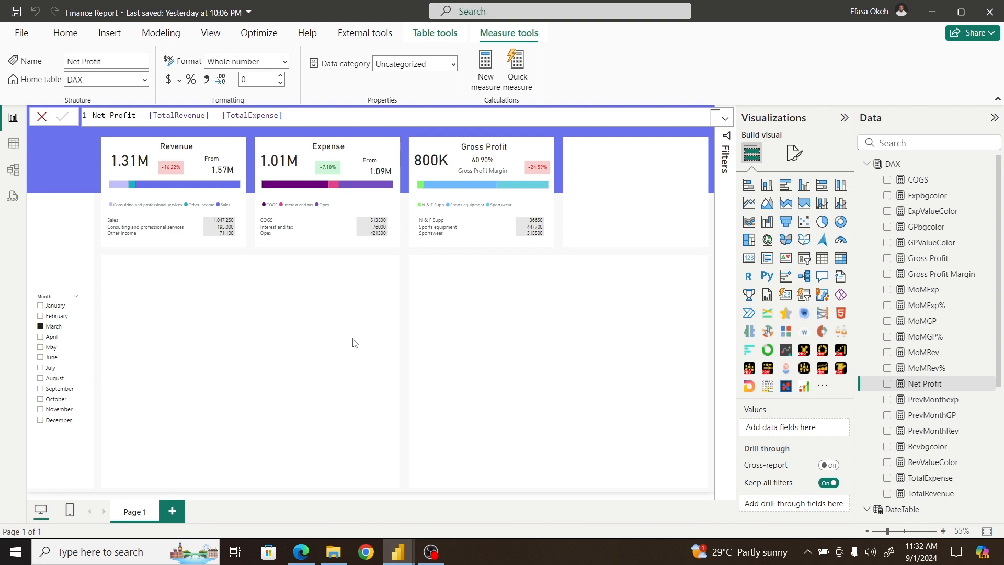
Step: Check the margin formula in the Finance Analysis PDF and create the measure Net Profit Margin = DIVIDE([Net Profit],[TotalRevenue],0) in the Finance Report's DAX table
{"action": "left_click", "coordinate": [301, 557]}
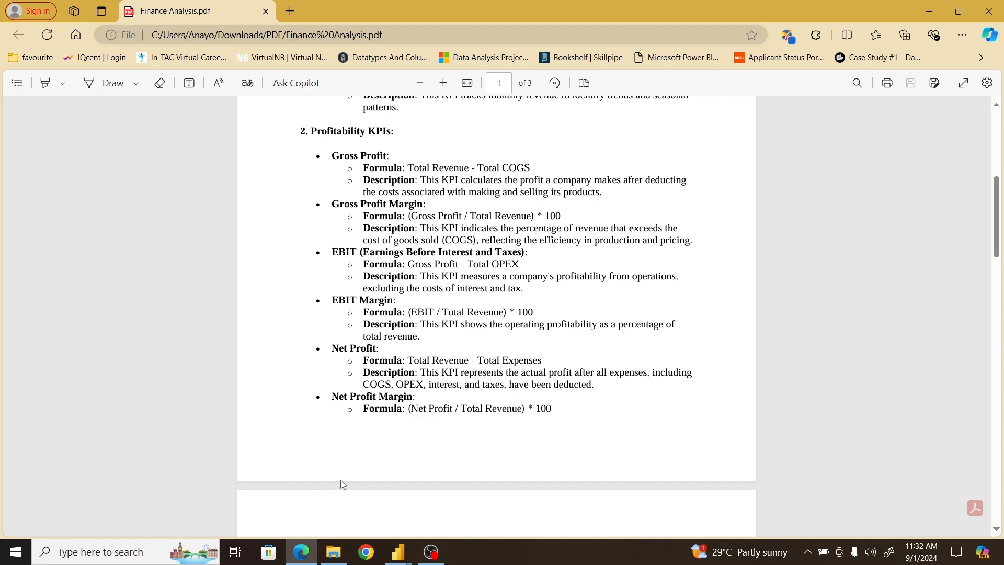
{"action": "left_click", "coordinate": [300, 552]}
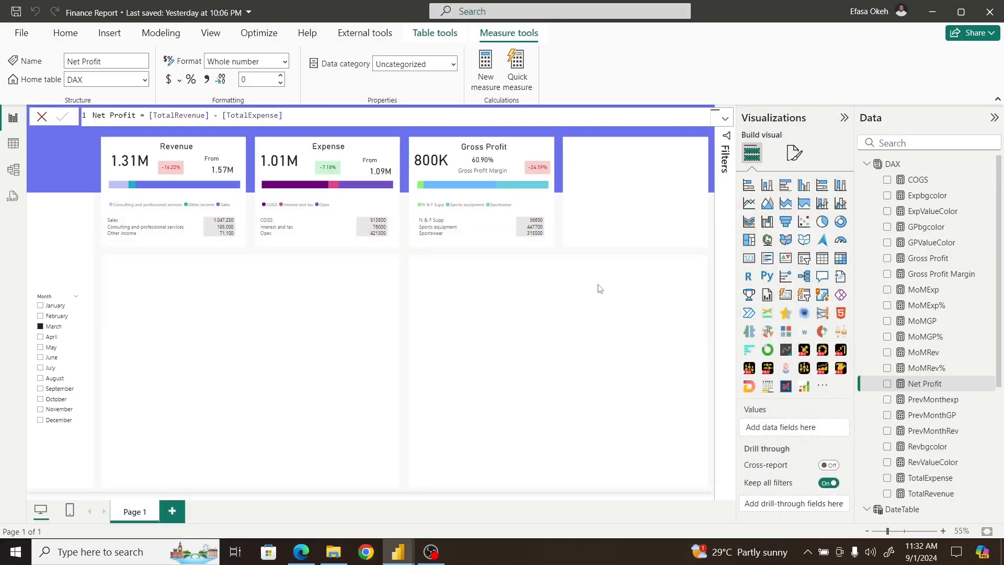
{"action": "left_click", "coordinate": [893, 165]}
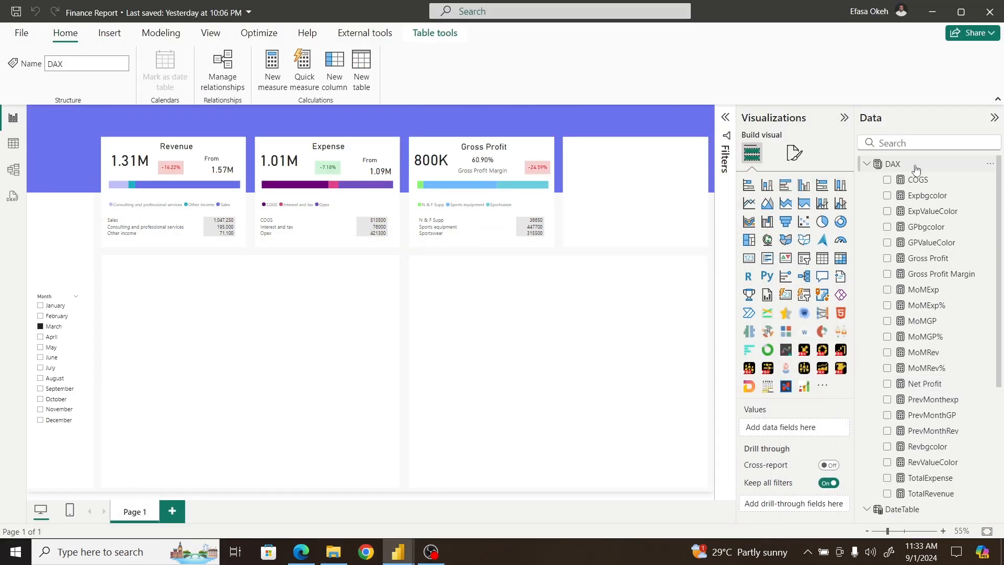
{"action": "right_click", "coordinate": [915, 166]}
{"action": "key", "text": "Escape"}
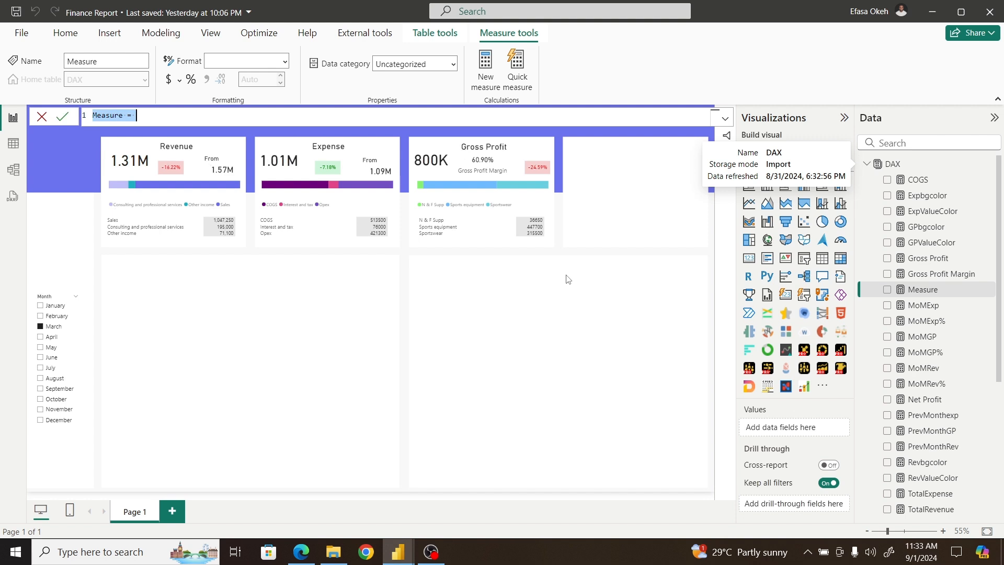
{"action": "type", "text": "Net"}
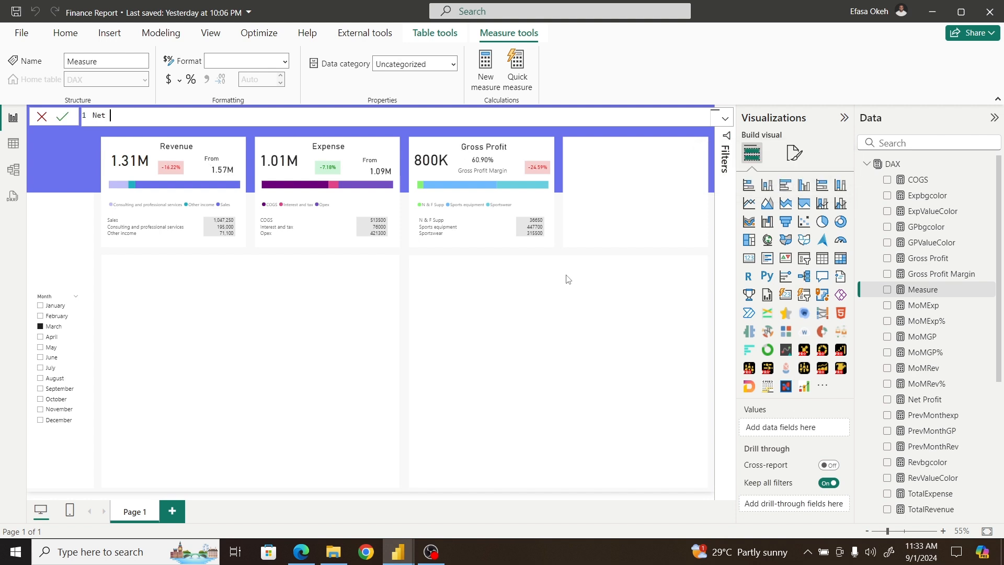
{"action": "type", "text": " Profit Margin = divi"}
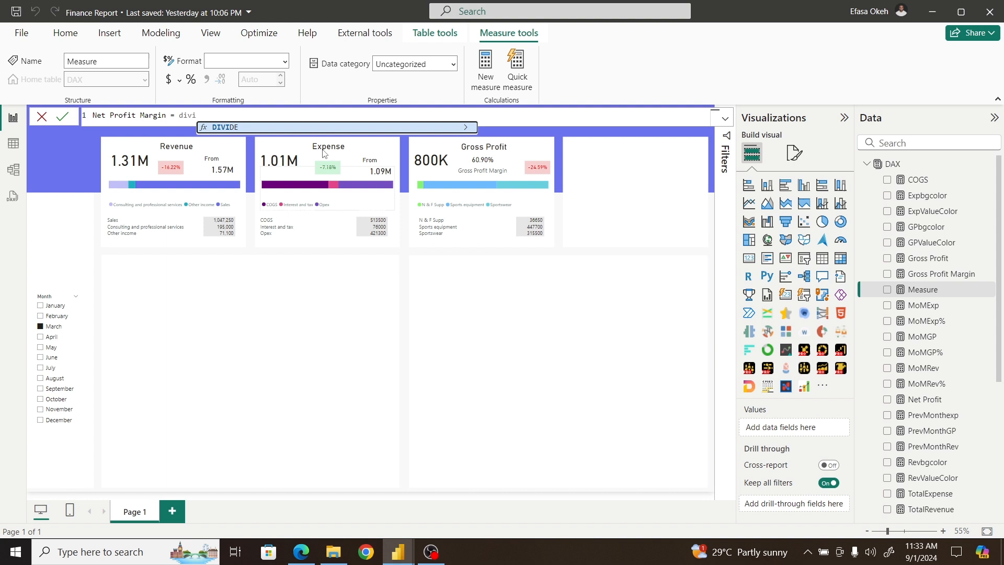
{"action": "left_click", "coordinate": [299, 125]}
{"action": "type", "text": "net"}
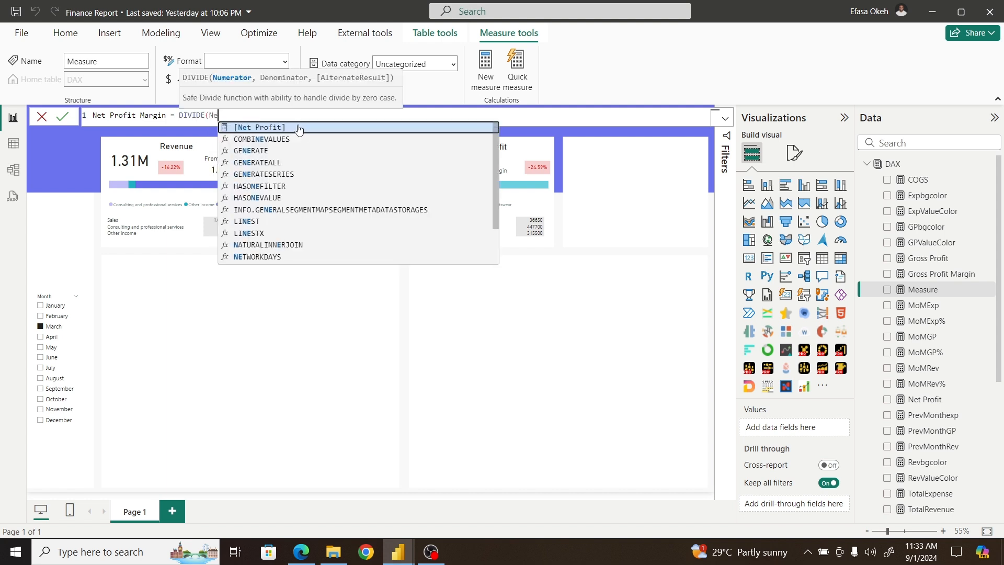
{"action": "left_click", "coordinate": [299, 125]}
{"action": "type", "text": ",Tot"}
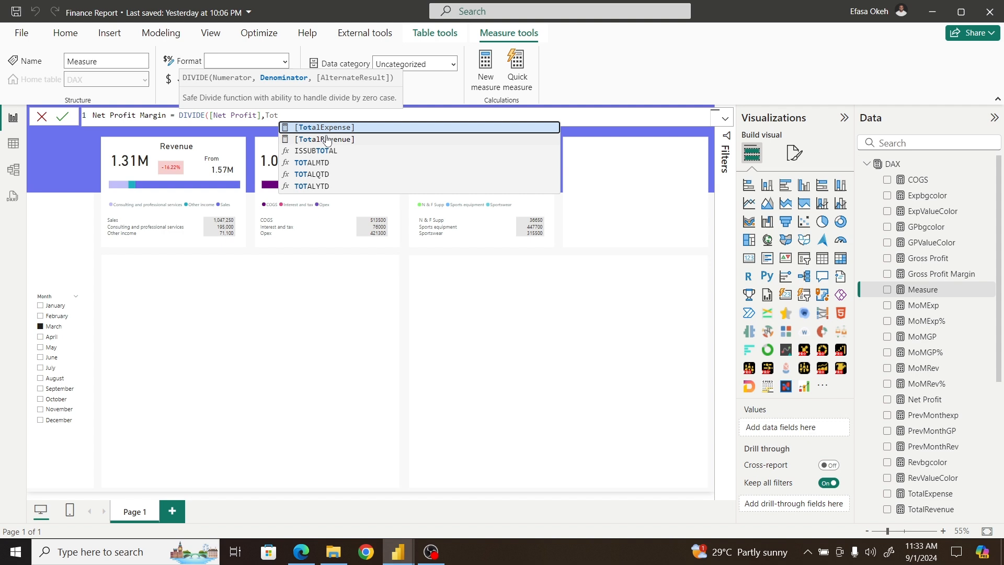
{"action": "left_click", "coordinate": [327, 139]}
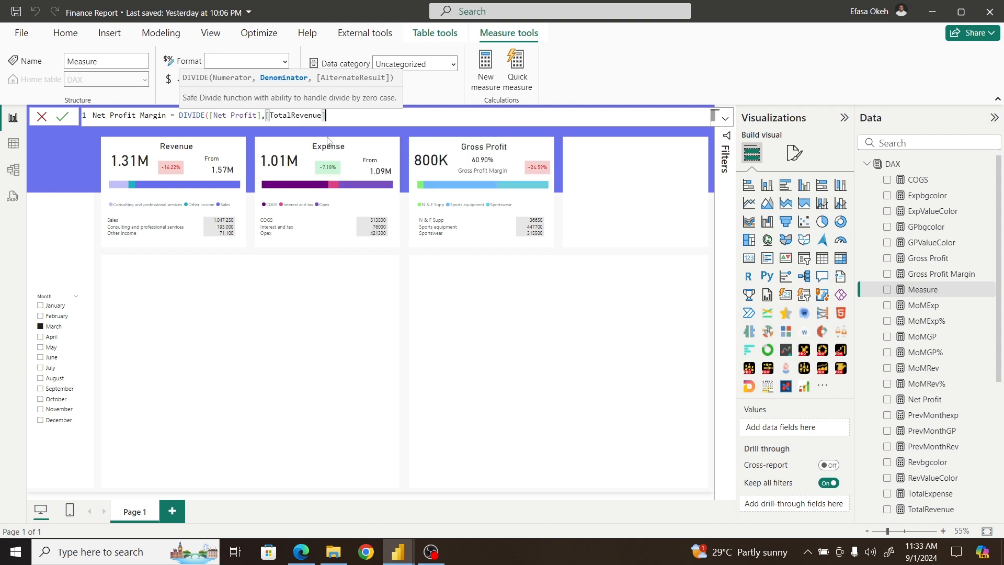
{"action": "type", "text": ",0"}
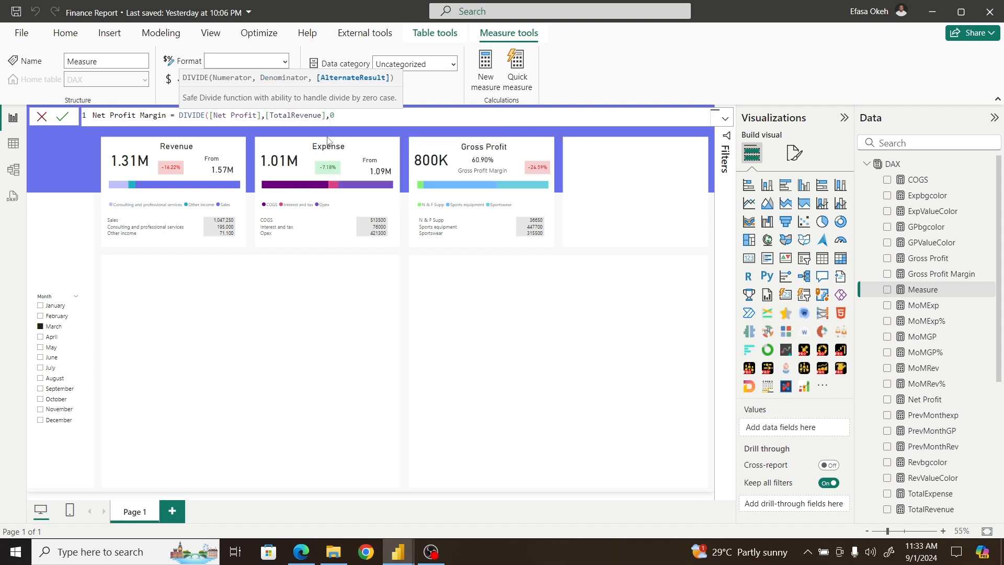
{"action": "type", "text": ")"}
{"action": "key", "text": "Return"}
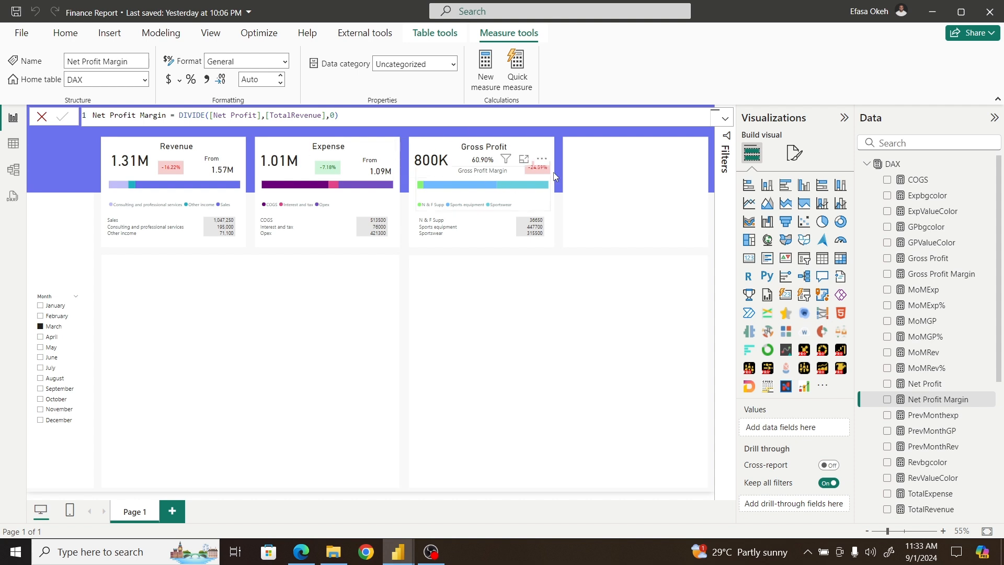
{"action": "left_click", "coordinate": [506, 302]}
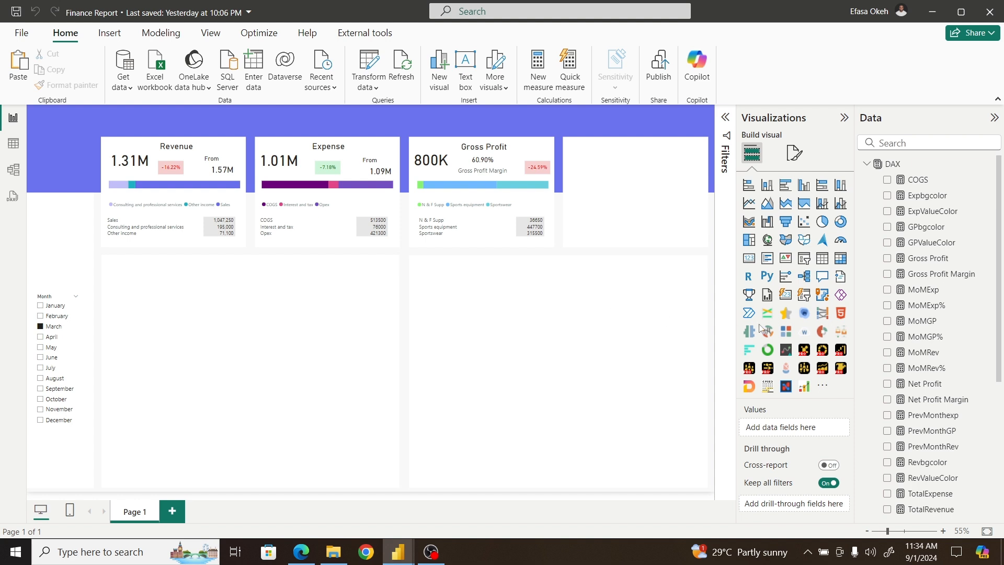
Step: Copy the PrevMonthGP formula into a new measure in the DAX table and name it PrevMonthNP
{"action": "left_click", "coordinate": [937, 432]}
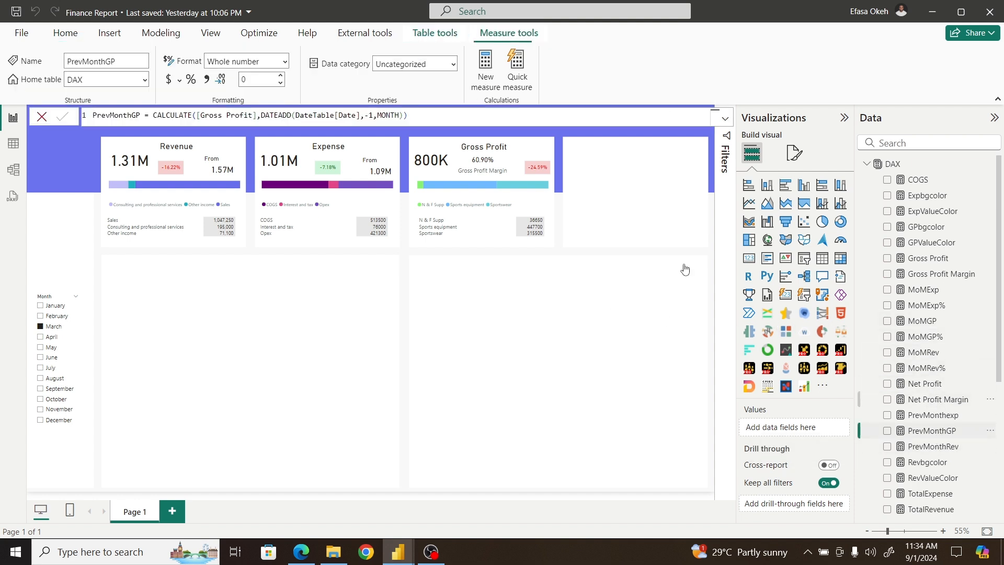
{"action": "left_click_drag", "start_coordinate": [408, 116], "coordinate": [85, 115]}
{"action": "key", "text": "ctrl+c"}
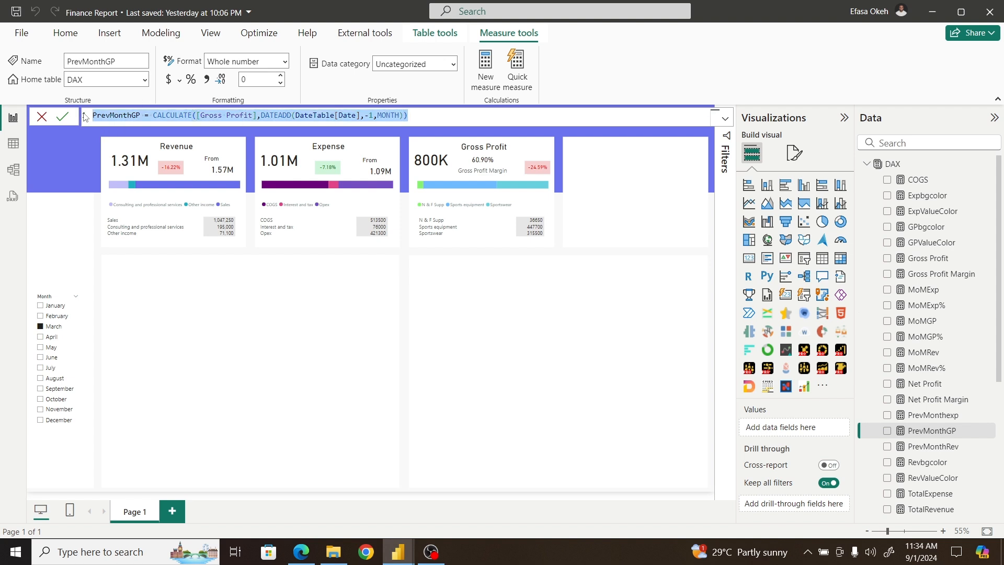
{"action": "left_click", "coordinate": [894, 166]}
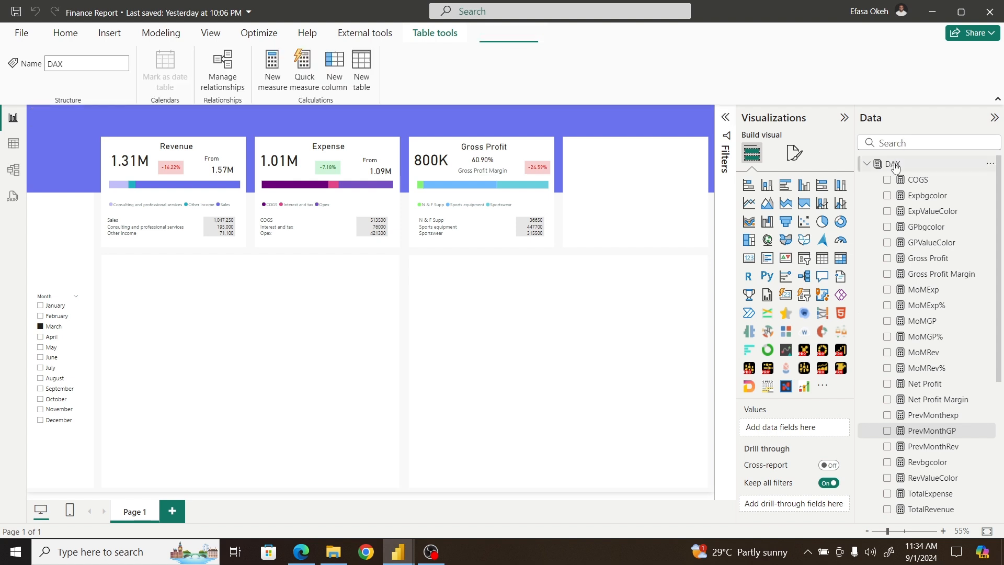
{"action": "left_click", "coordinate": [272, 65]}
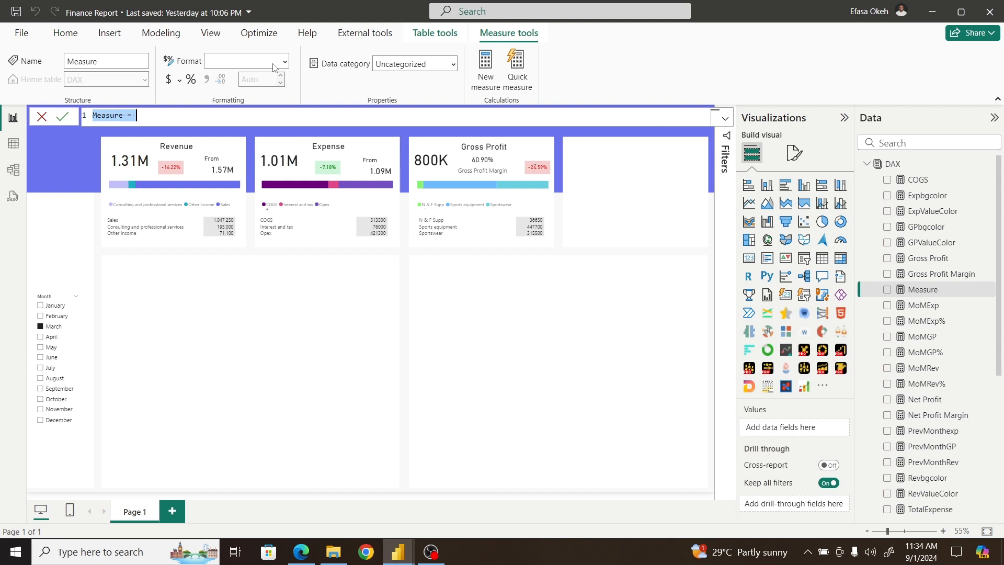
{"action": "key", "text": "ctrl+v"}
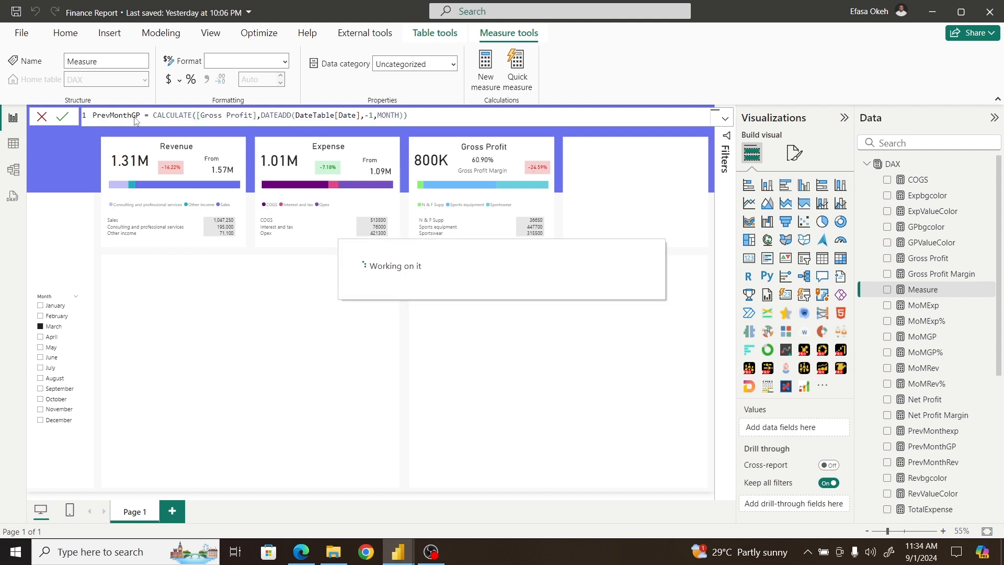
{"action": "double_click", "coordinate": [139, 117]}
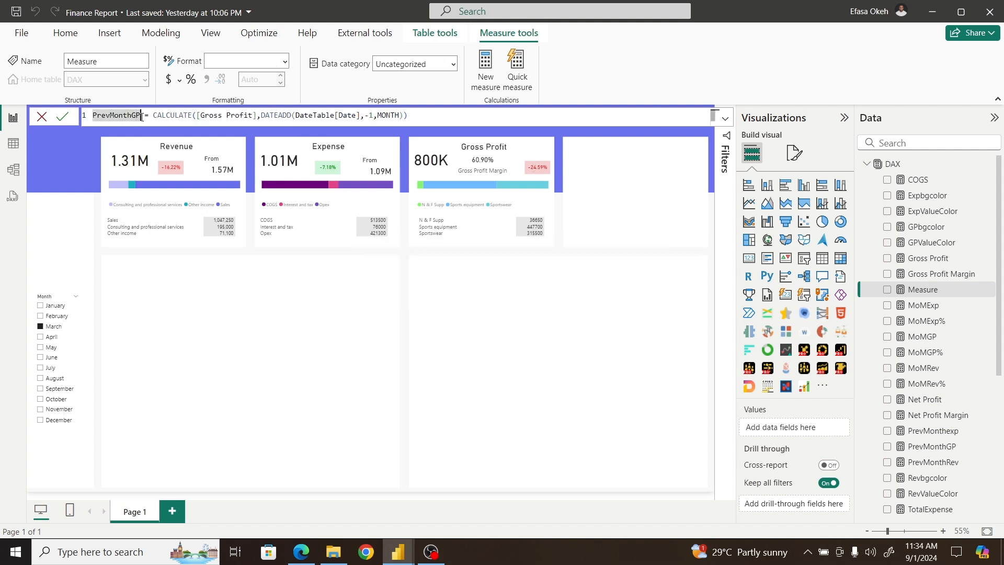
{"action": "key", "text": "BackSpace"}
{"action": "key", "text": "BackSpace"}
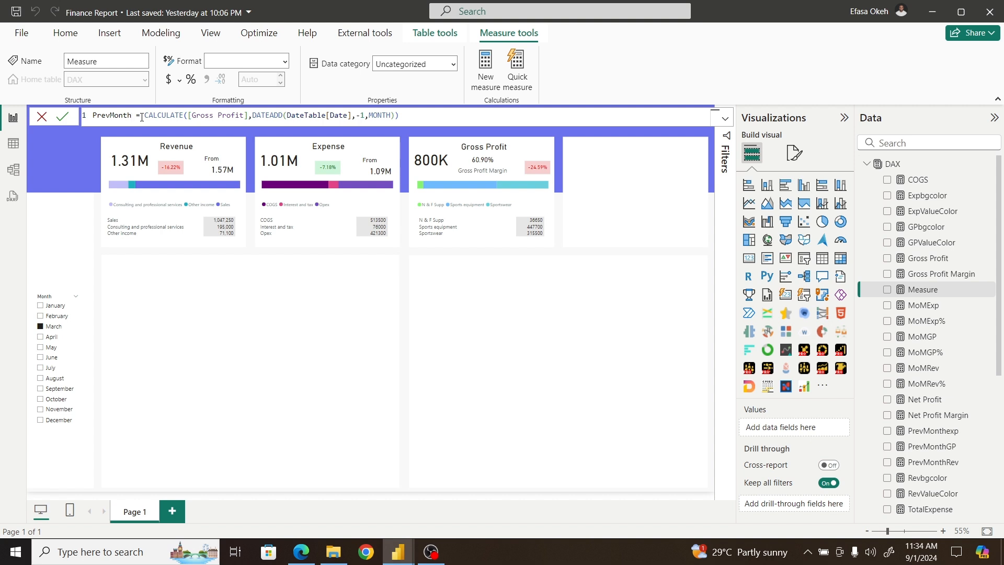
{"action": "type", "text": "NP"}
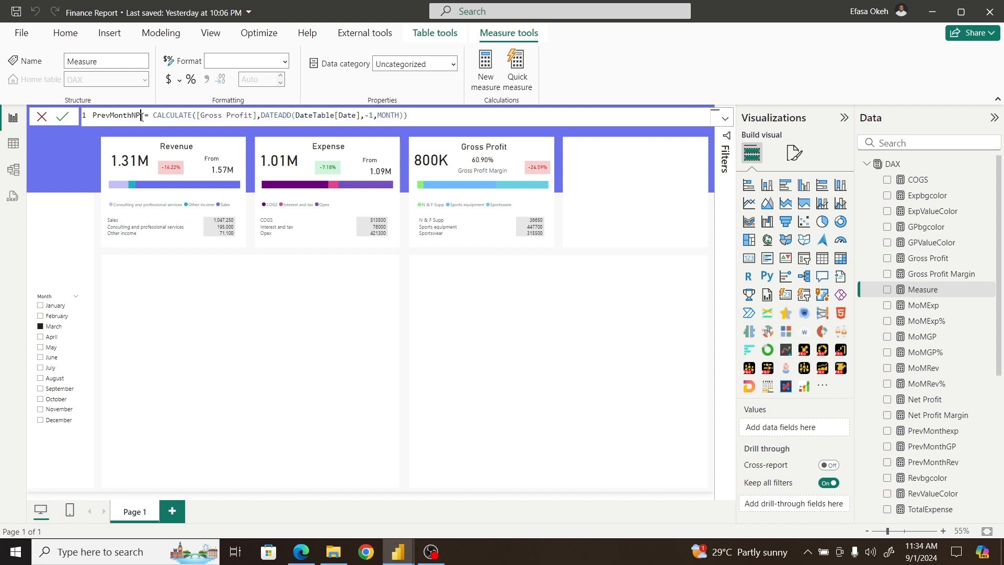
Step: Replace [Gross Profit] with [Net Profit] in the PrevMonthNP formula and commit the measure
{"action": "left_click", "coordinate": [256, 115]}
{"action": "key", "text": "BackSpace"}
{"action": "key", "text": "BackSpace"}
{"action": "key", "text": "BackSpace"}
{"action": "key", "text": "BackSpace"}
{"action": "key", "text": "BackSpace"}
{"action": "key", "text": "BackSpace"}
{"action": "key", "text": "BackSpace"}
{"action": "key", "text": "BackSpace"}
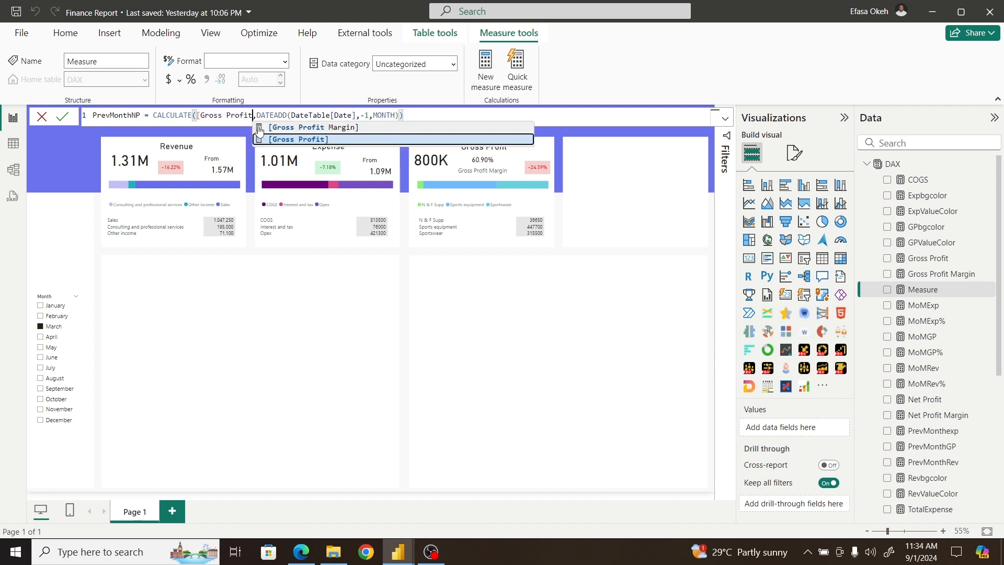
{"action": "key", "text": "BackSpace"}
{"action": "key", "text": "BackSpace"}
{"action": "key", "text": "BackSpace"}
{"action": "key", "text": "BackSpace"}
{"action": "key", "text": "BackSpace"}
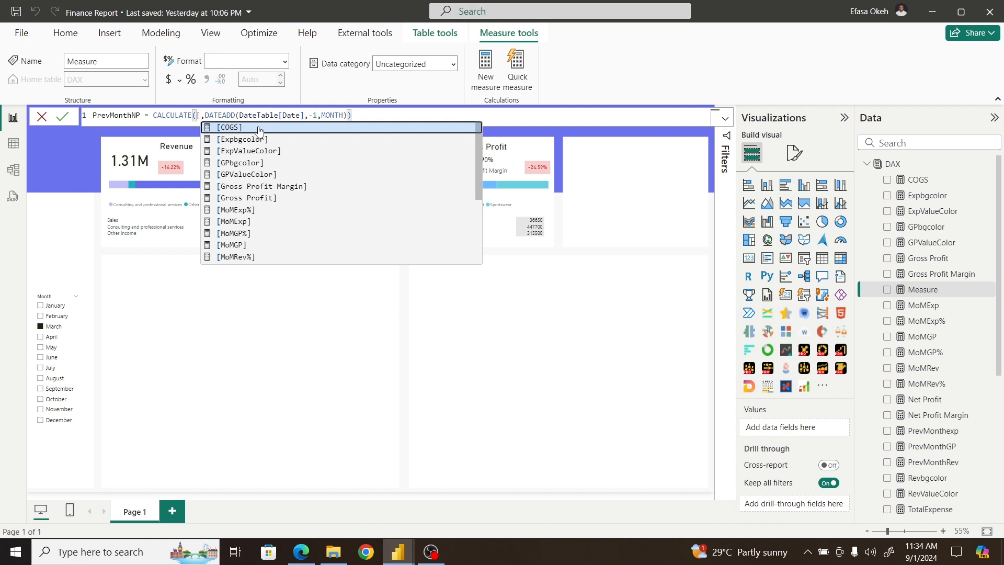
{"action": "type", "text": "Net"}
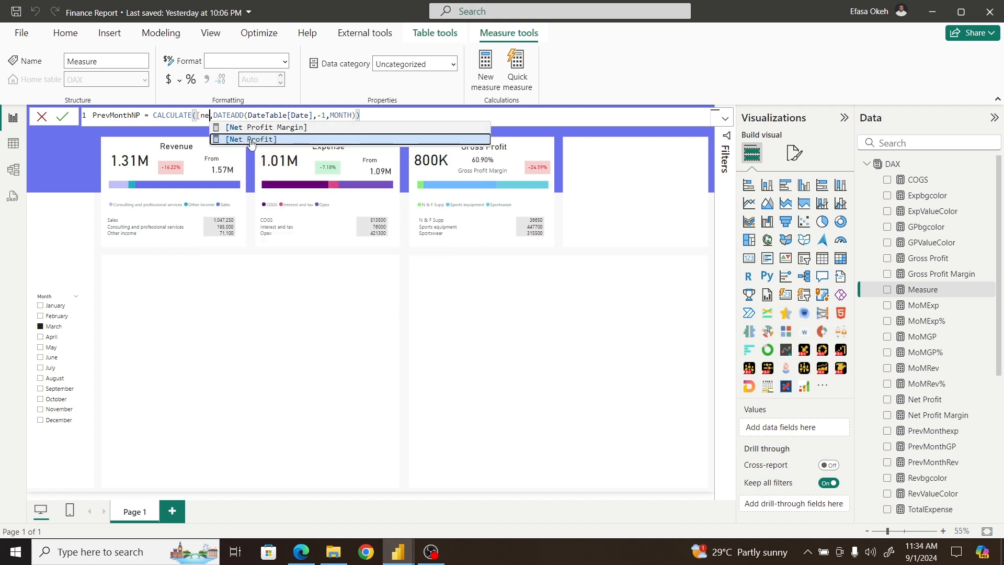
{"action": "left_click", "coordinate": [249, 139]}
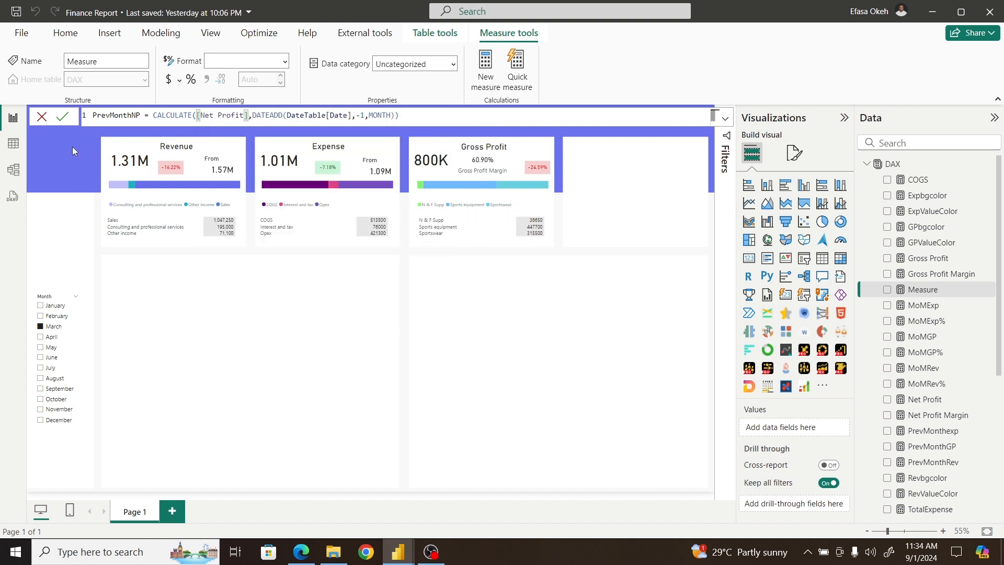
{"action": "left_click", "coordinate": [63, 116]}
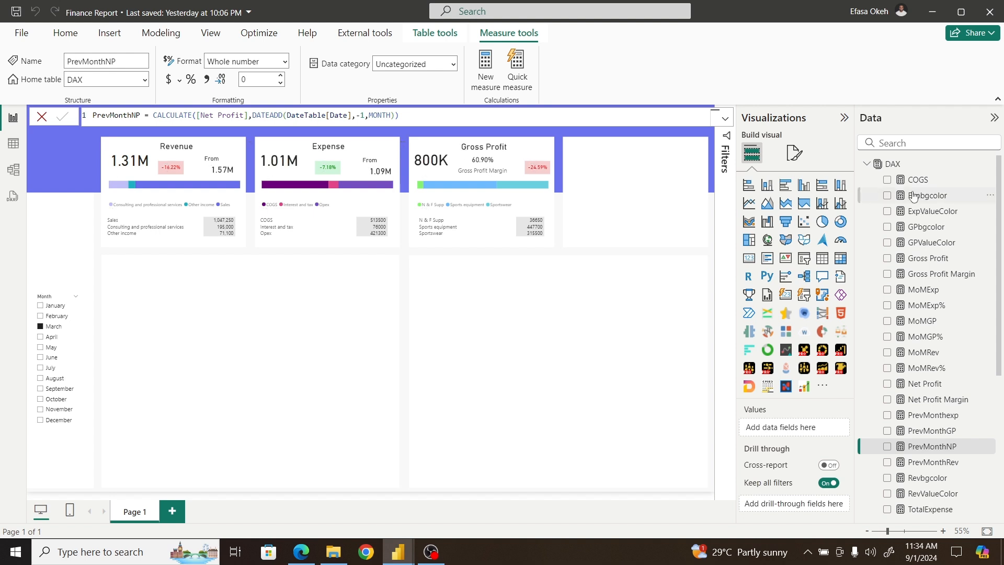
Step: Create the measure MoMNP = [Net Profit] - [PrevMonthNP] in the DAX table
{"action": "left_click", "coordinate": [906, 167]}
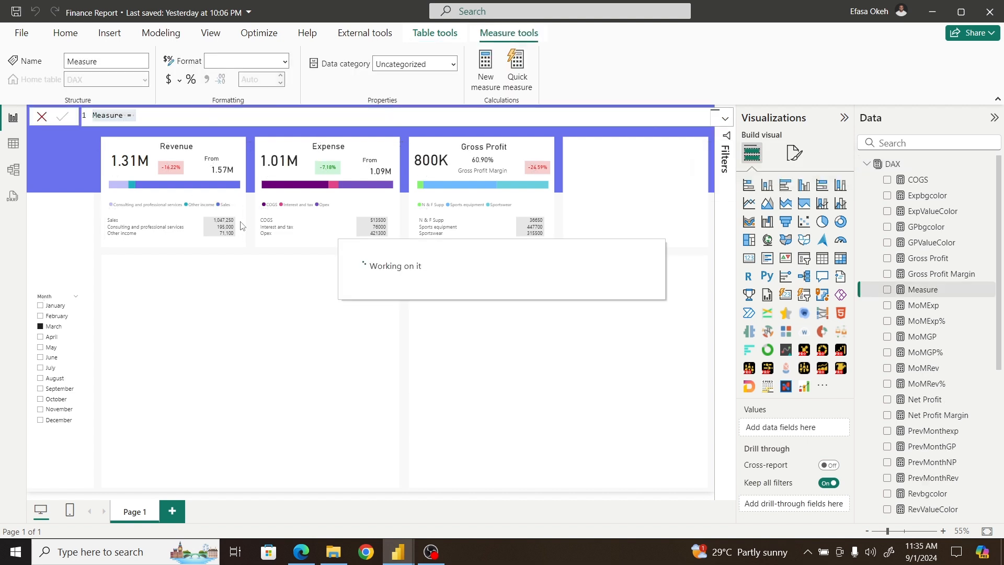
{"action": "type", "text": "Mo"}
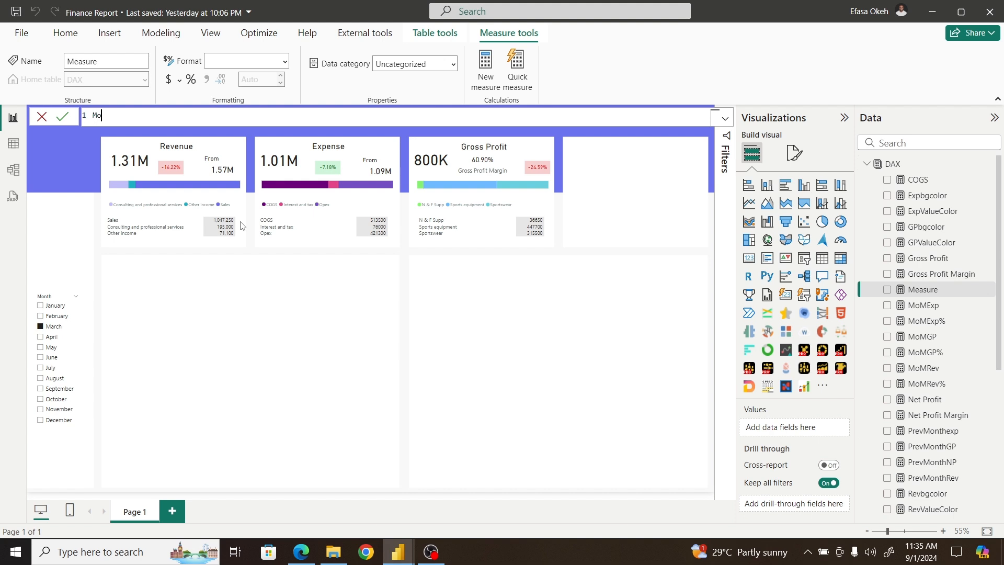
{"action": "type", "text": "MNP = Net"}
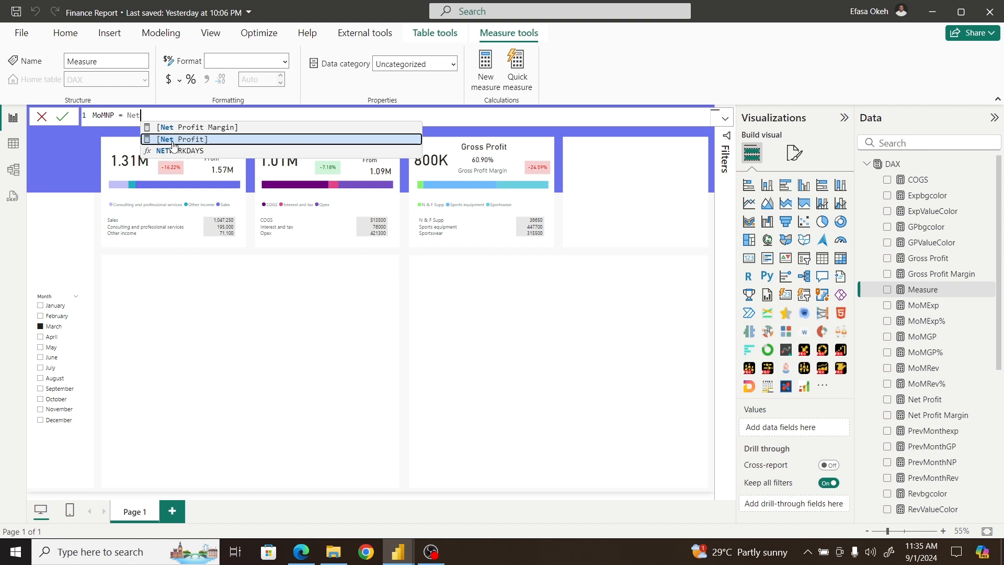
{"action": "left_click", "coordinate": [174, 140]}
{"action": "type", "text": "-"}
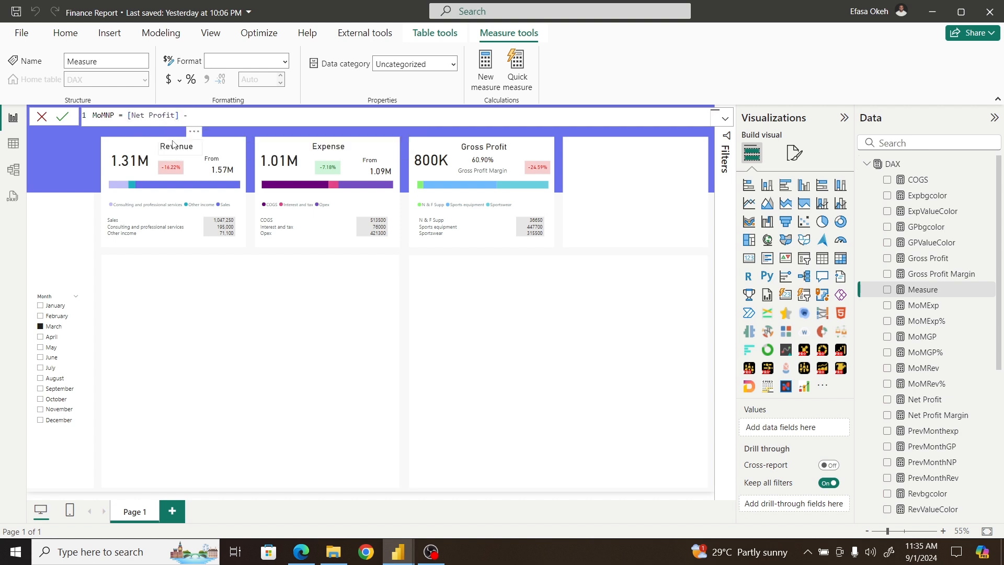
{"action": "type", "text": " Pre"}
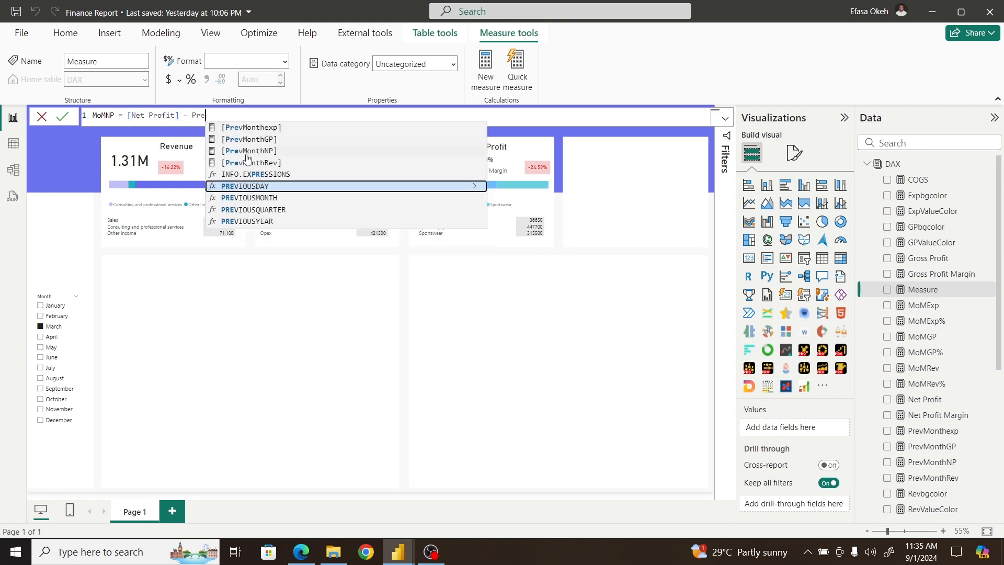
{"action": "left_click", "coordinate": [247, 152]}
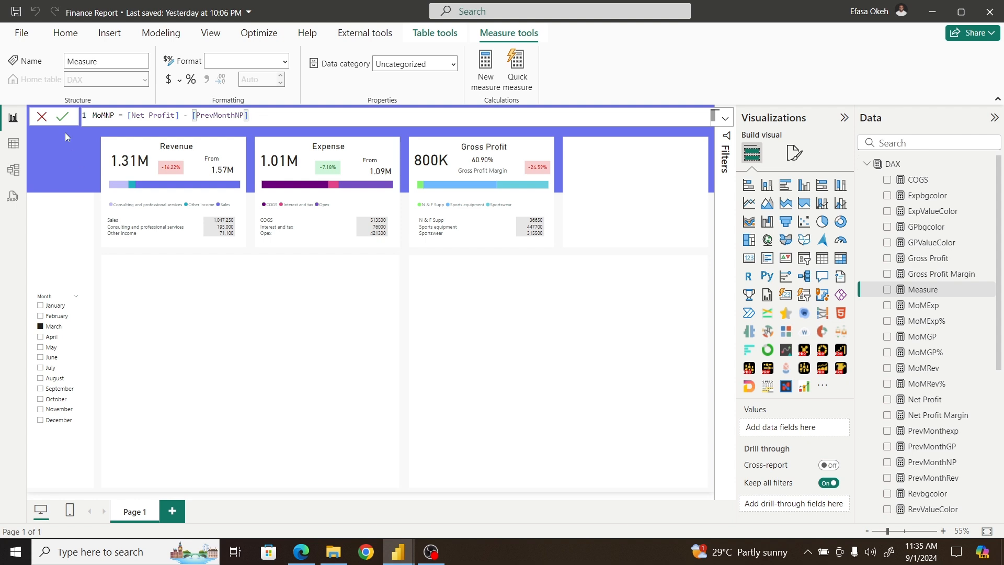
{"action": "left_click", "coordinate": [63, 116]}
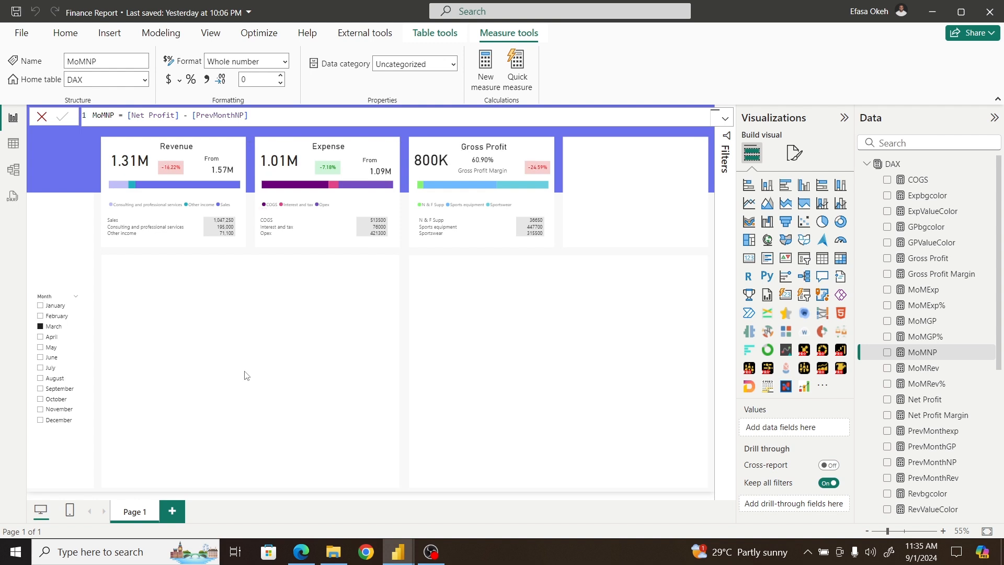
Step: Create the measure MoMNP% = DIVIDE([MoMNP],[PrevMonthNP],0) in the DAX table
{"action": "right_click", "coordinate": [910, 171]}
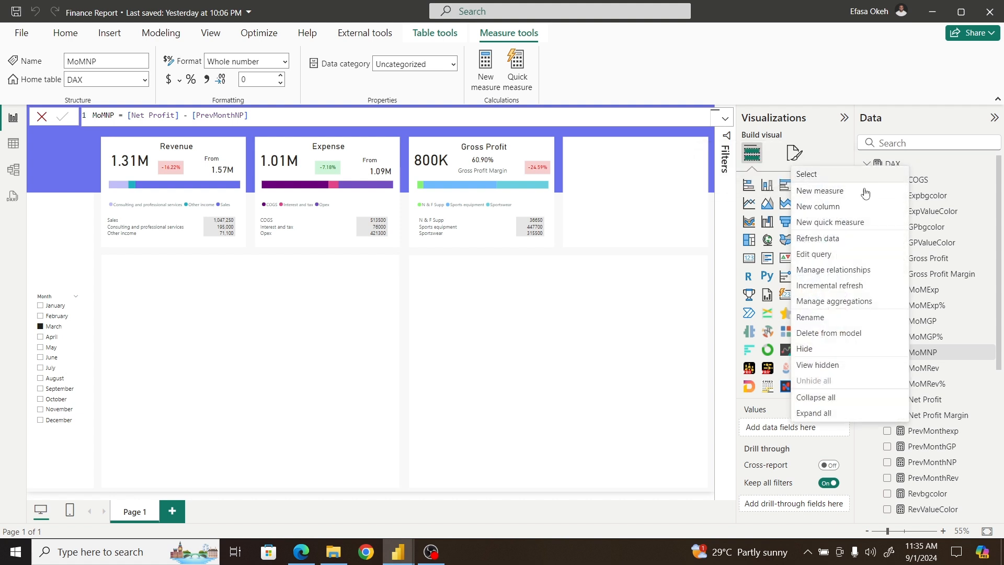
{"action": "left_click", "coordinate": [840, 195]}
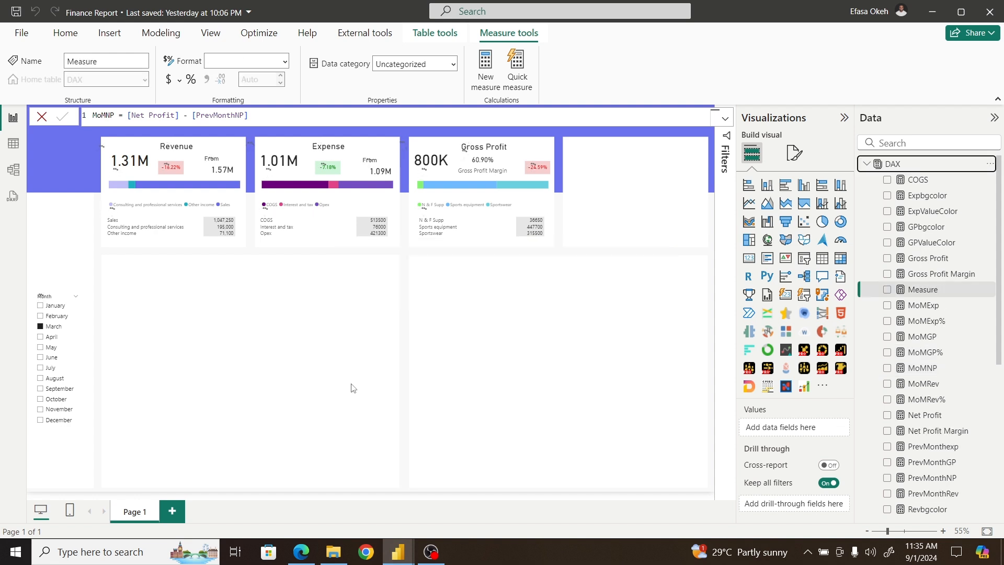
{"action": "type", "text": "M"}
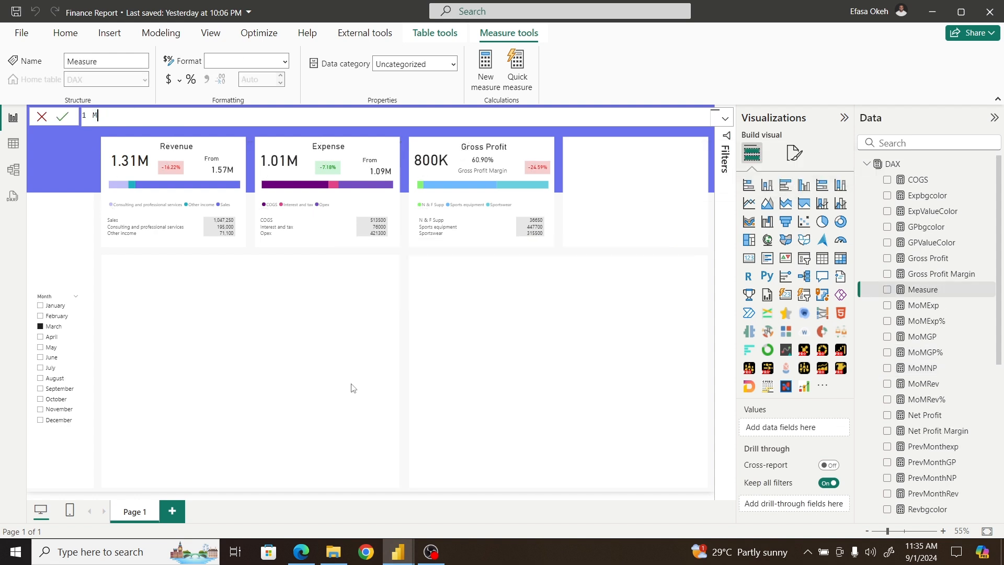
{"action": "type", "text": "oMNP% = divi"}
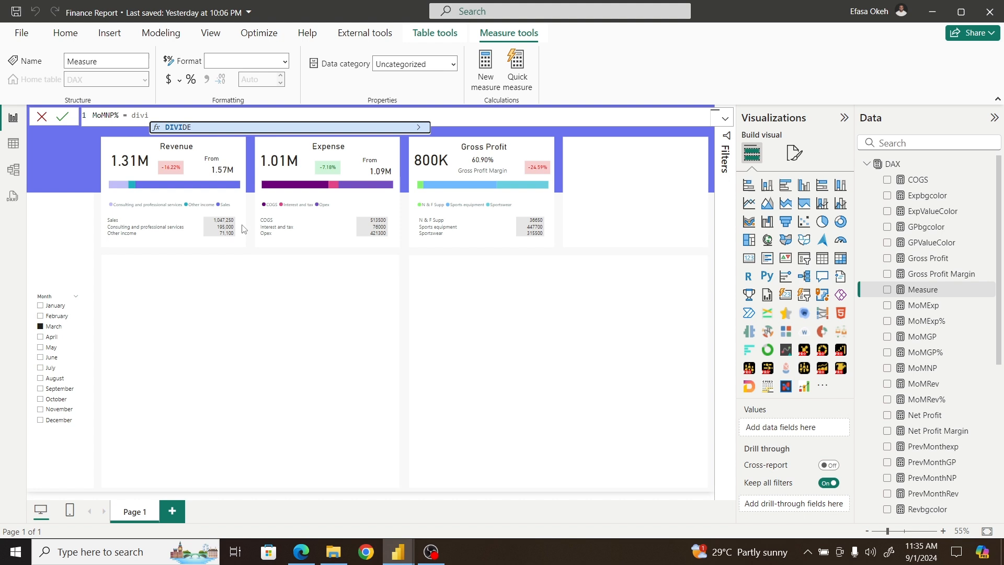
{"action": "left_click", "coordinate": [204, 126]}
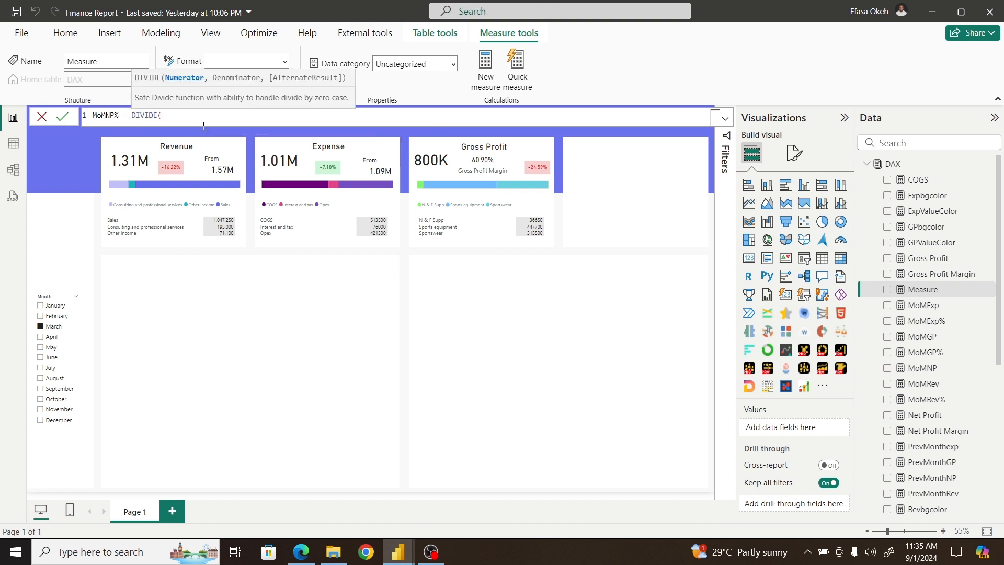
{"action": "type", "text": "Mom"}
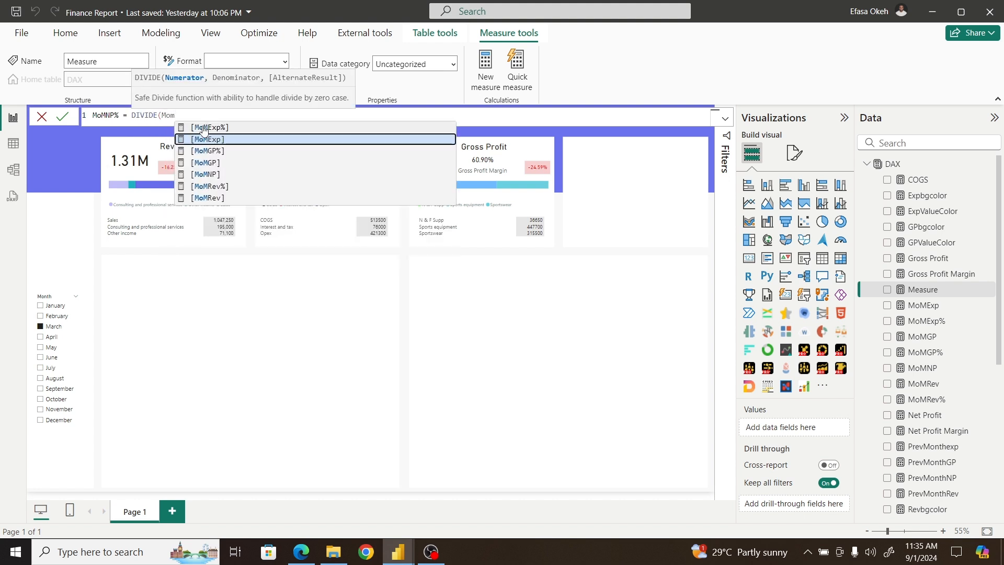
{"action": "left_click", "coordinate": [209, 175]}
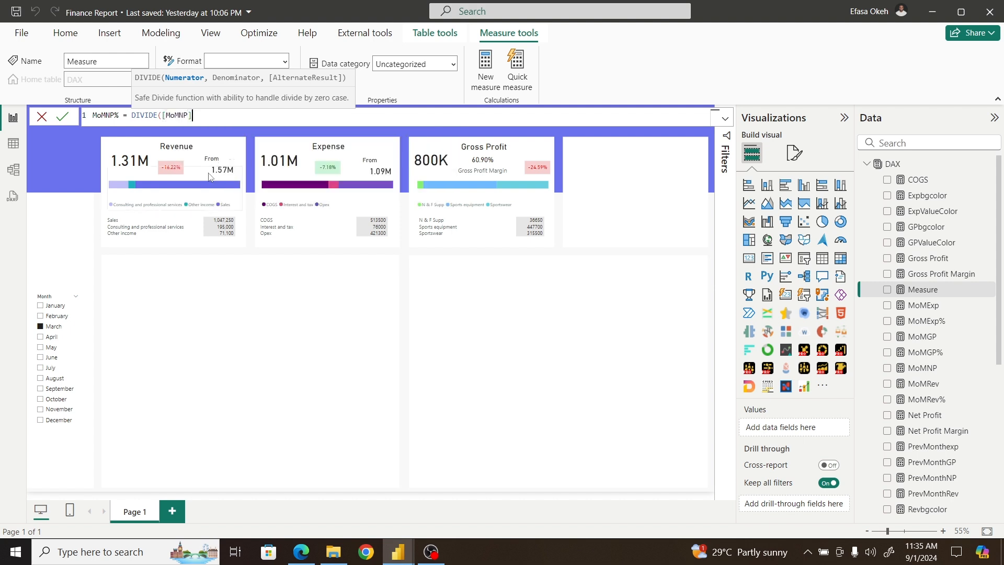
{"action": "type", "text": ",Pre"}
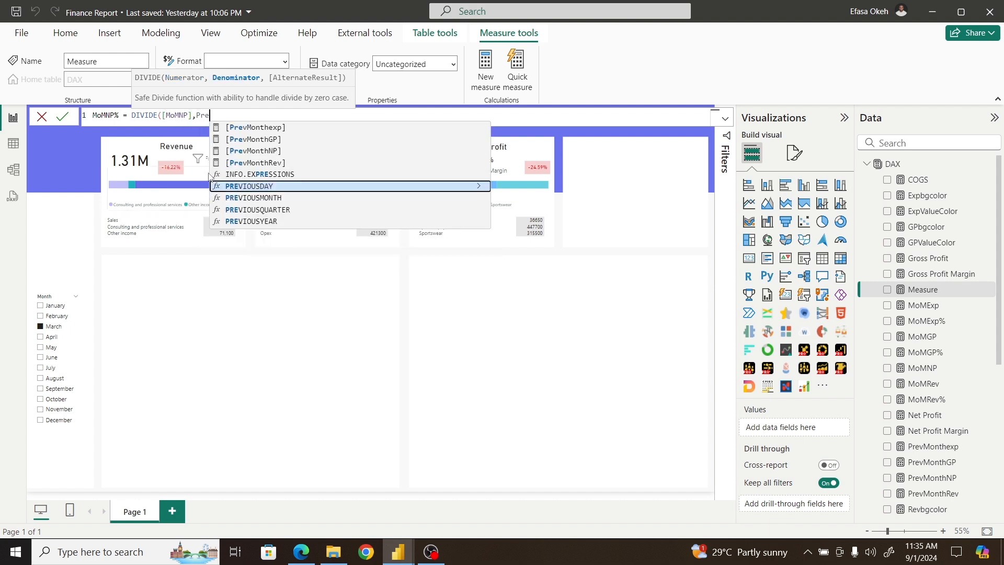
{"action": "left_click", "coordinate": [269, 151]}
{"action": "type", "text": ","}
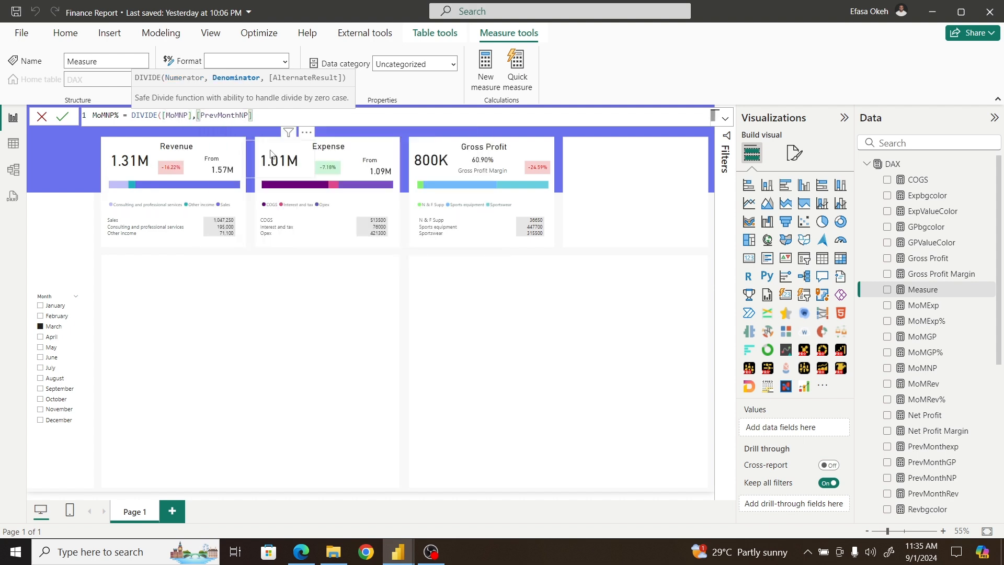
{"action": "type", "text": "0)"}
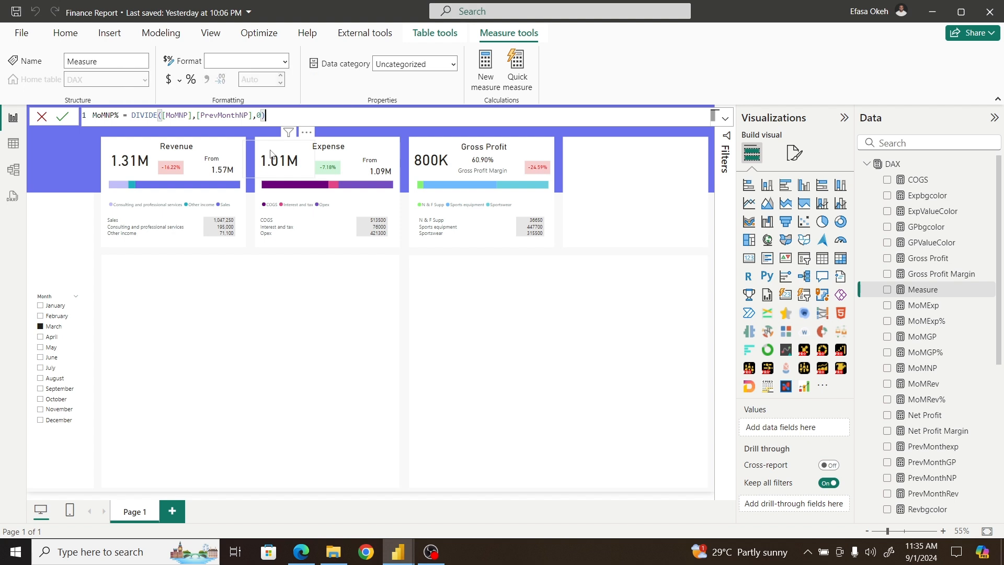
{"action": "key", "text": "Return"}
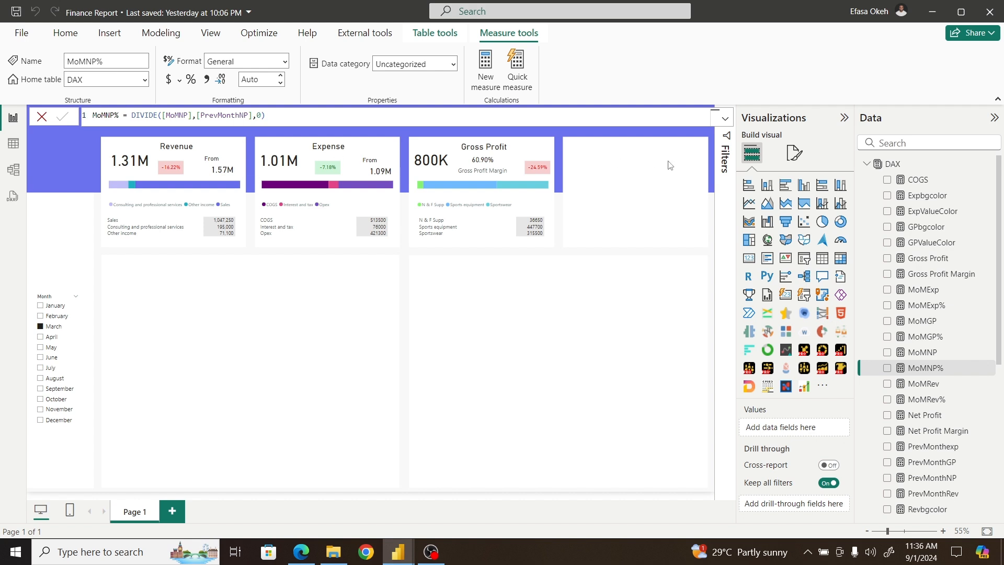
Step: Create the measure NPValueColor = IF([MoMNP]>0,"Green","Red") in the DAX table
{"action": "right_click", "coordinate": [898, 166]}
{"action": "left_click", "coordinate": [829, 191]}
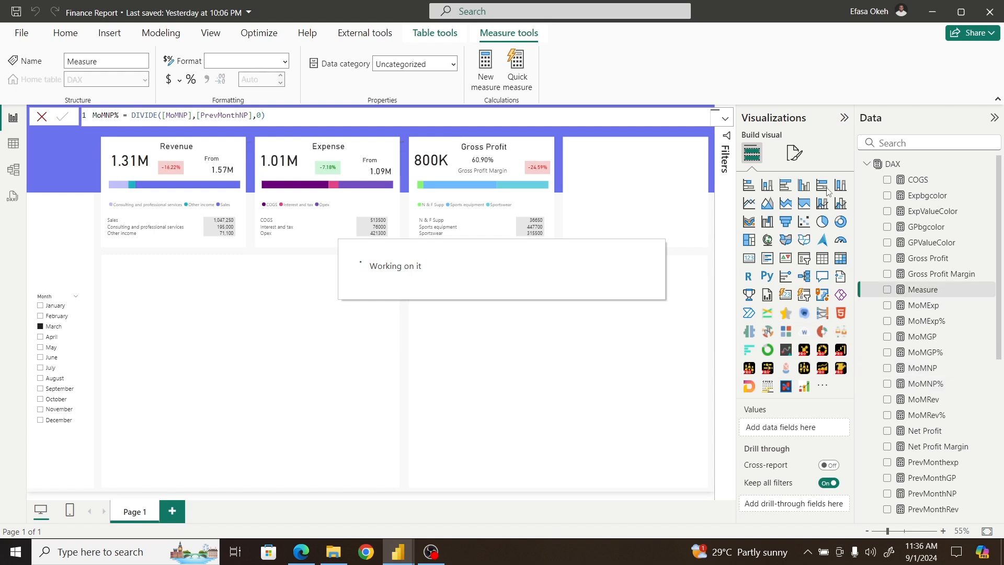
{"action": "type", "text": "NP"}
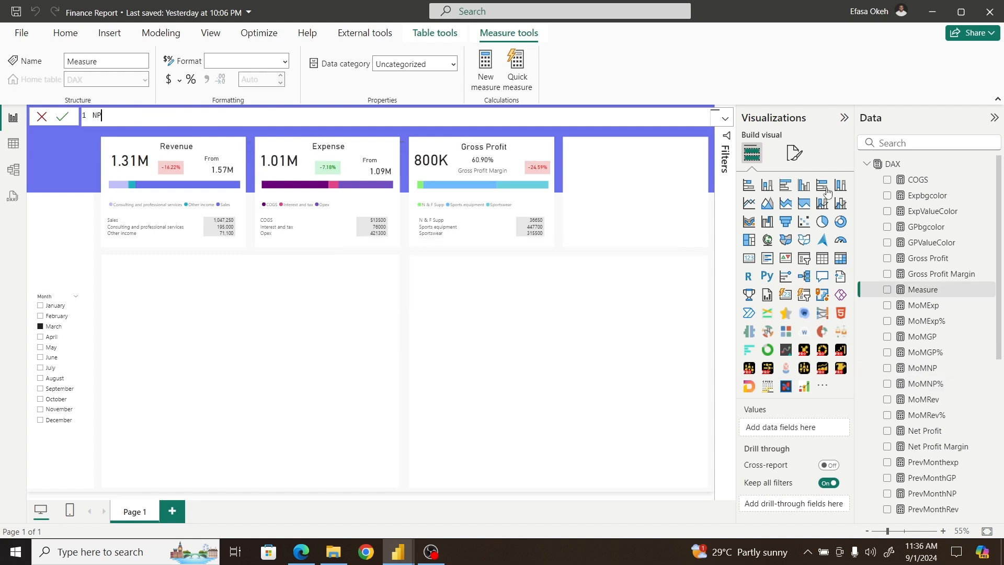
{"action": "type", "text": "ValueColor = I"}
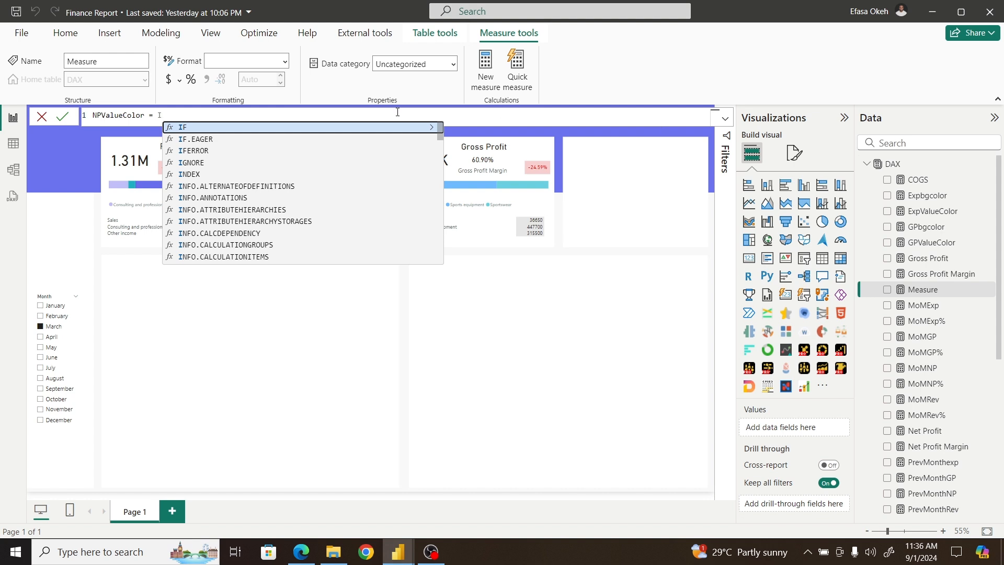
{"action": "type", "text": "F(Mom"}
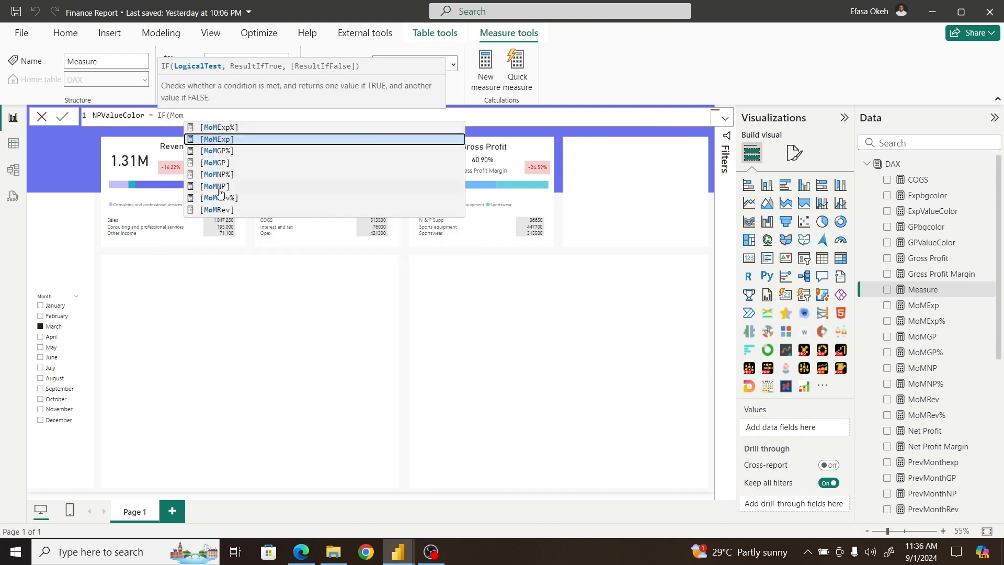
{"action": "left_click", "coordinate": [220, 190]}
{"action": "type", "text": ">"}
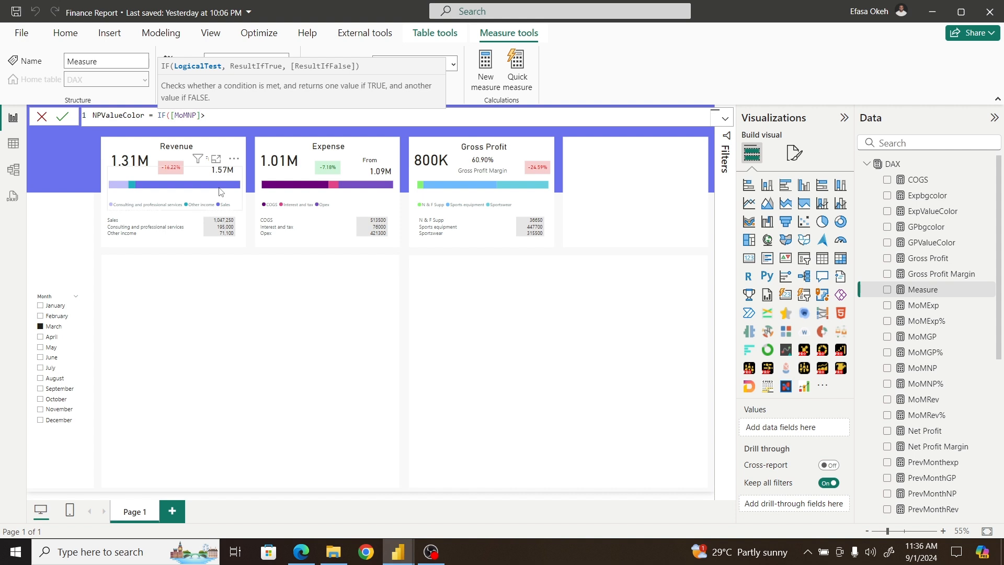
{"action": "type", "text": "0,\"Green"}
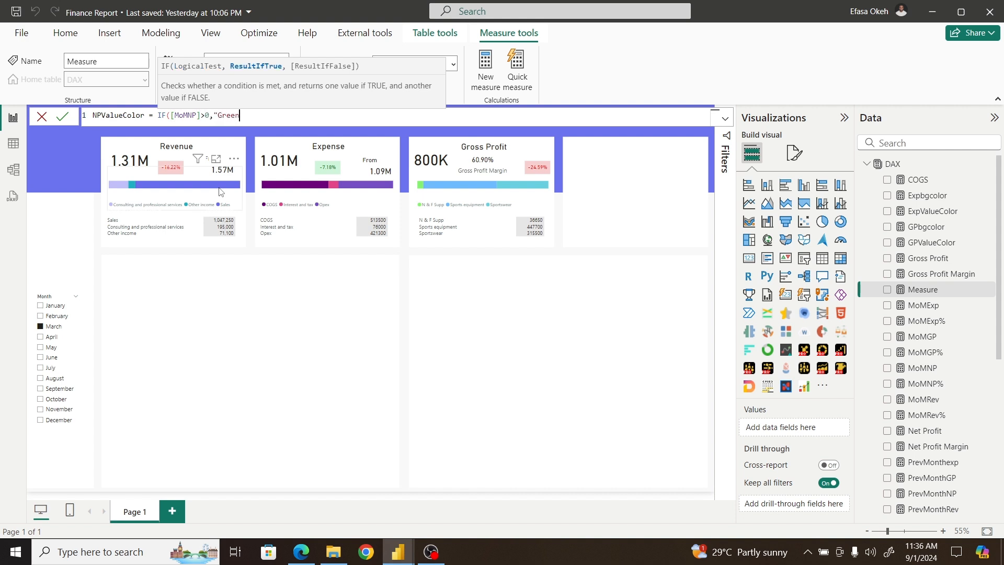
{"action": "type", "text": "\",\"RE"}
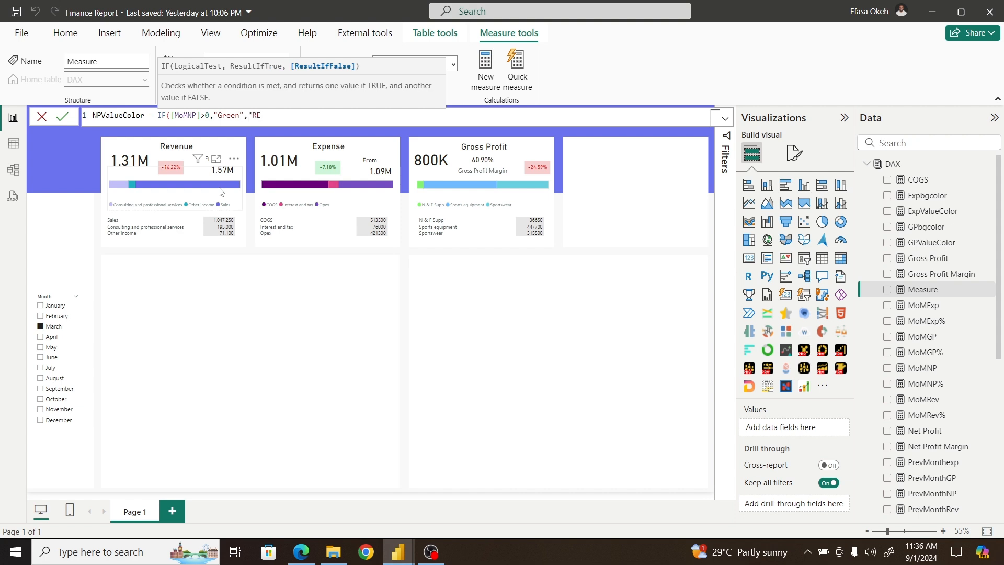
{"action": "key", "text": "BackSpace"}
{"action": "type", "text": "ed\")"}
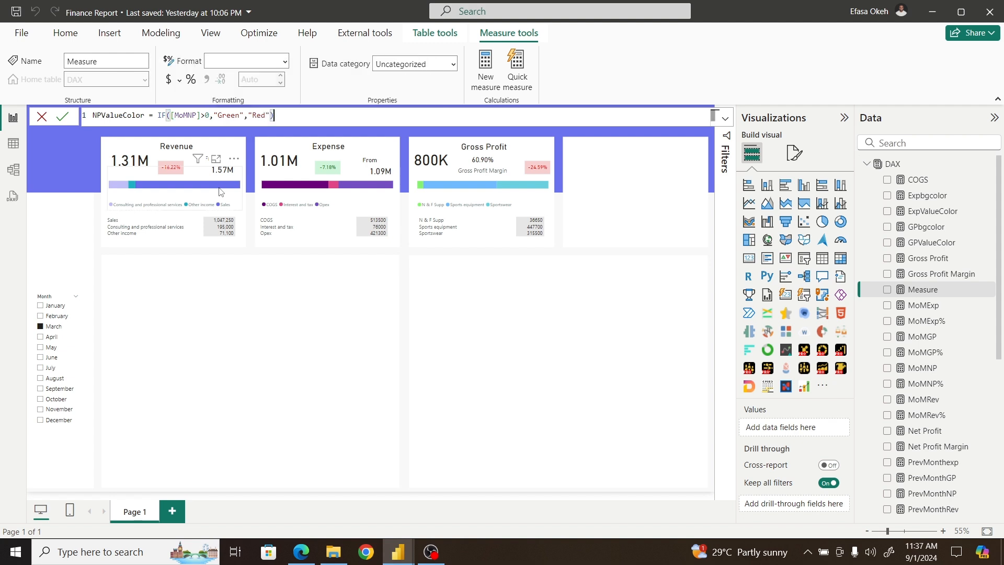
{"action": "key", "text": "Return"}
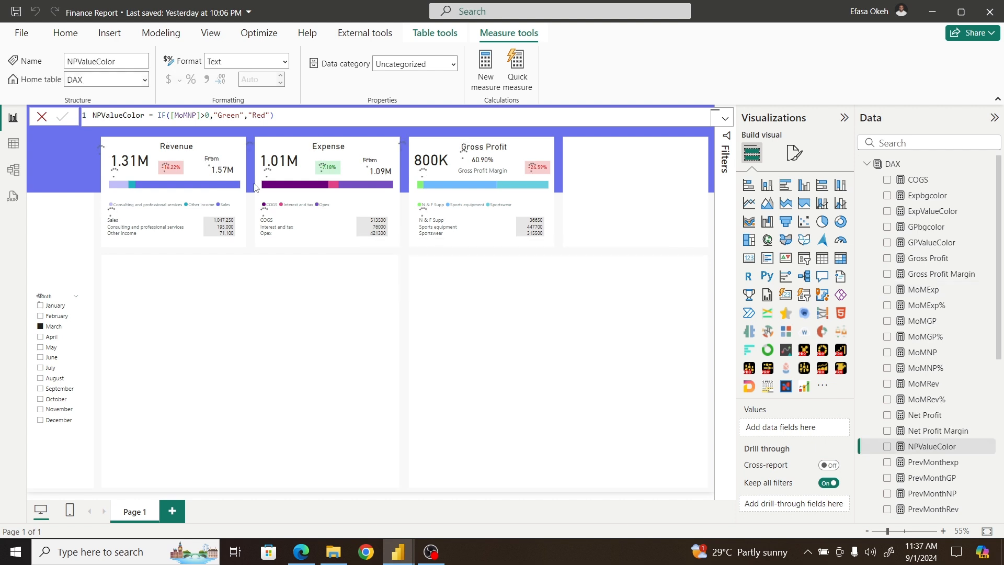
Step: Copy the GPbgcolor formula into a new measure in the DAX table and name it NPbgcolor
{"action": "left_click", "coordinate": [933, 230]}
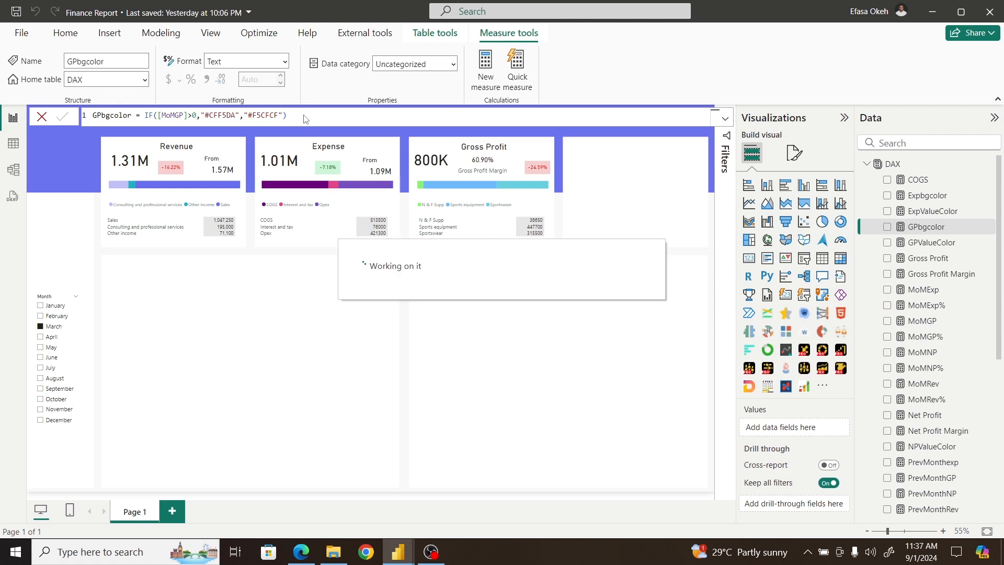
{"action": "left_click_drag", "start_coordinate": [304, 115], "coordinate": [84, 114]}
{"action": "key", "text": "ctrl+c"}
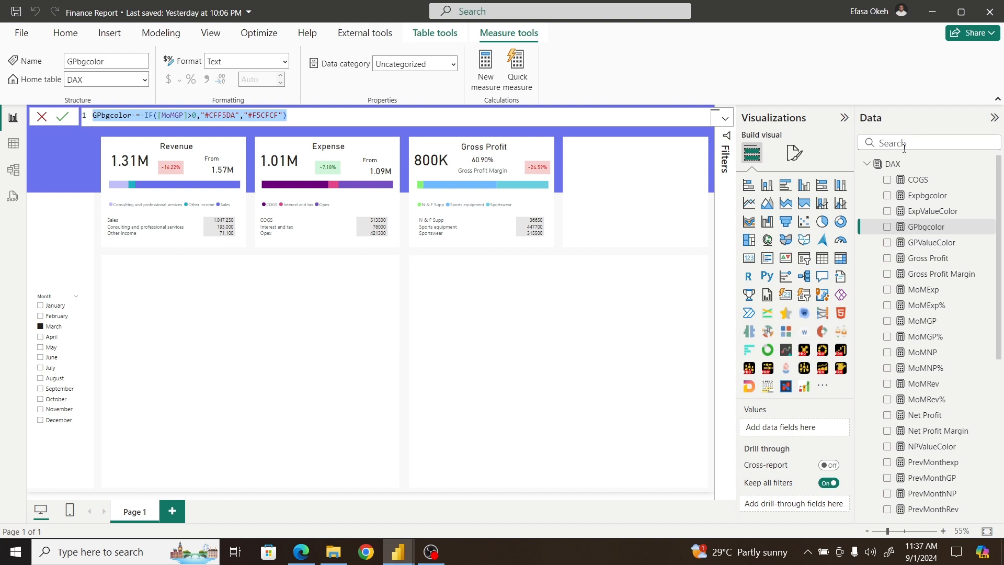
{"action": "right_click", "coordinate": [900, 169]}
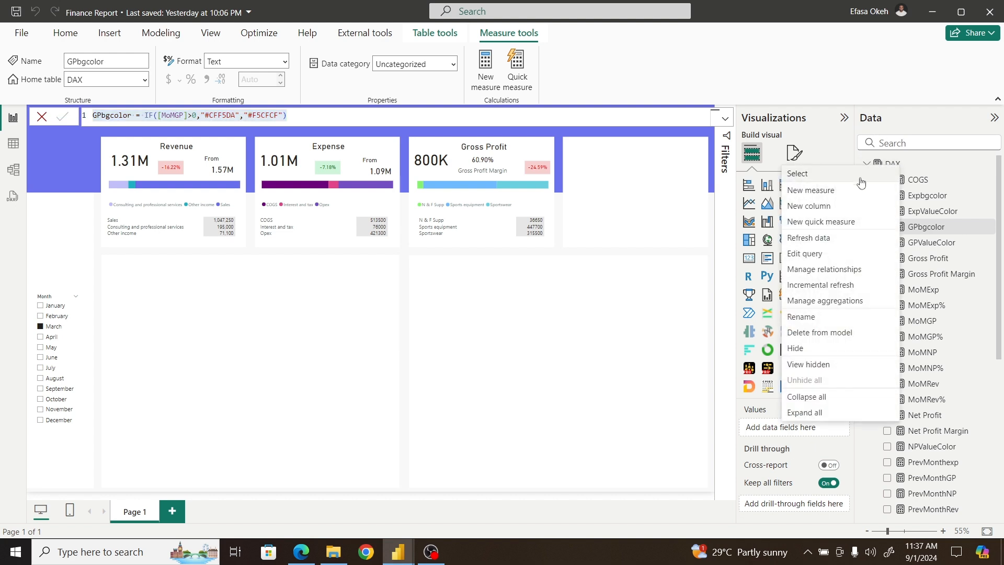
{"action": "left_click", "coordinate": [822, 195]}
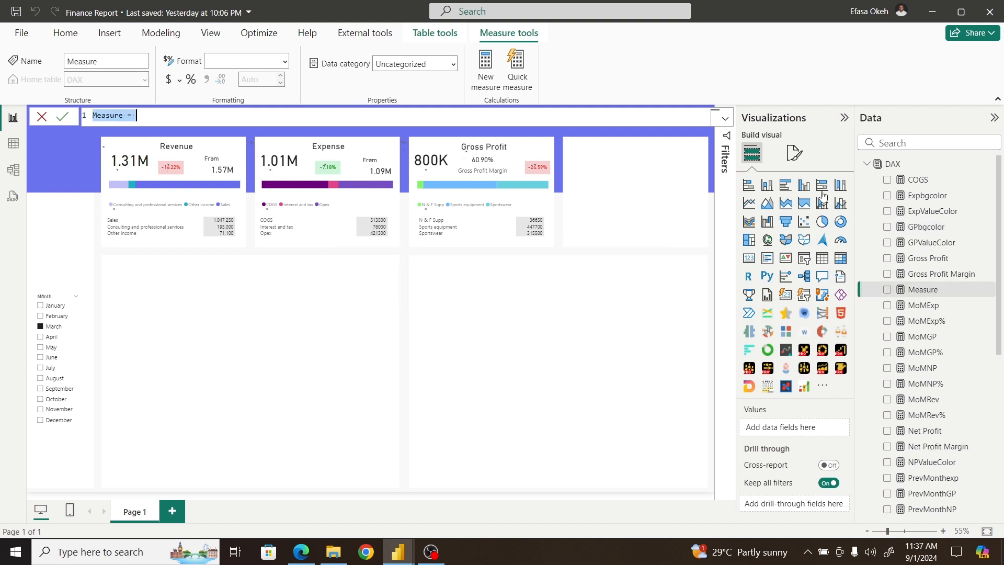
{"action": "key", "text": "ctrl+v"}
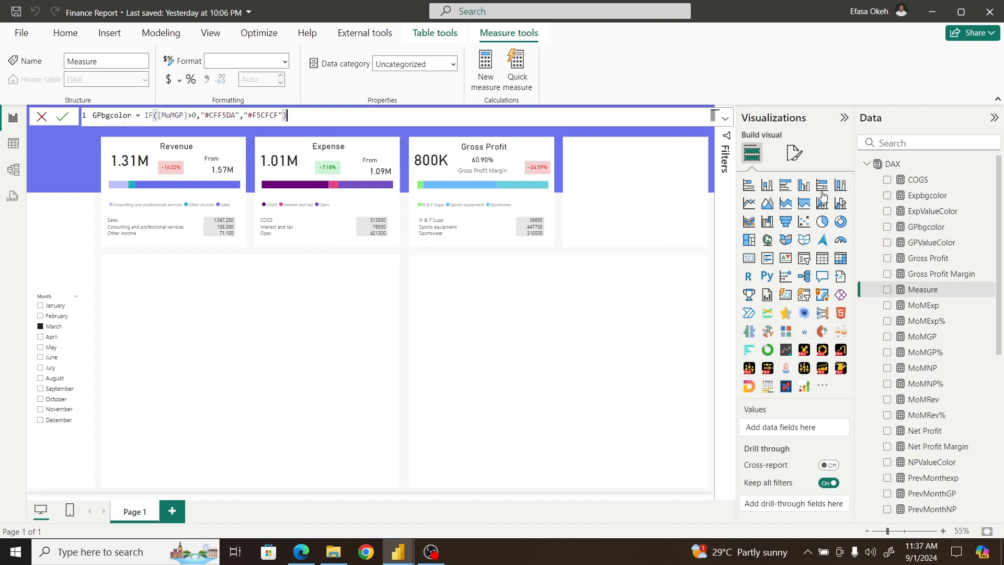
{"action": "left_click", "coordinate": [97, 115]}
{"action": "key", "text": "BackSpace"}
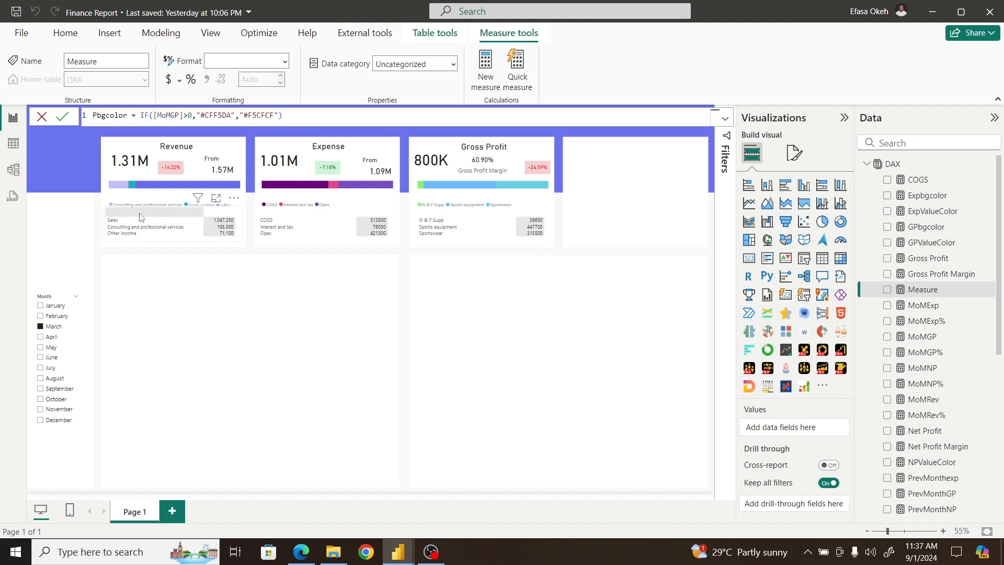
{"action": "type", "text": "N"}
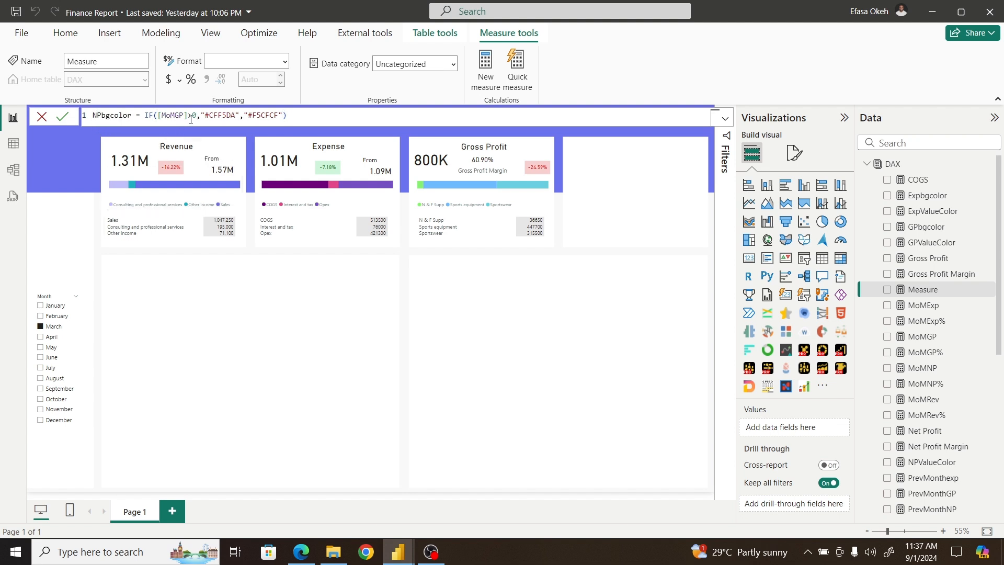
Step: Replace [MoMGP] with [MoMNP] in the NPbgcolor formula and commit the measure
{"action": "left_click", "coordinate": [187, 116]}
{"action": "key", "text": "BackSpace"}
{"action": "key", "text": "BackSpace"}
{"action": "key", "text": "BackSpace"}
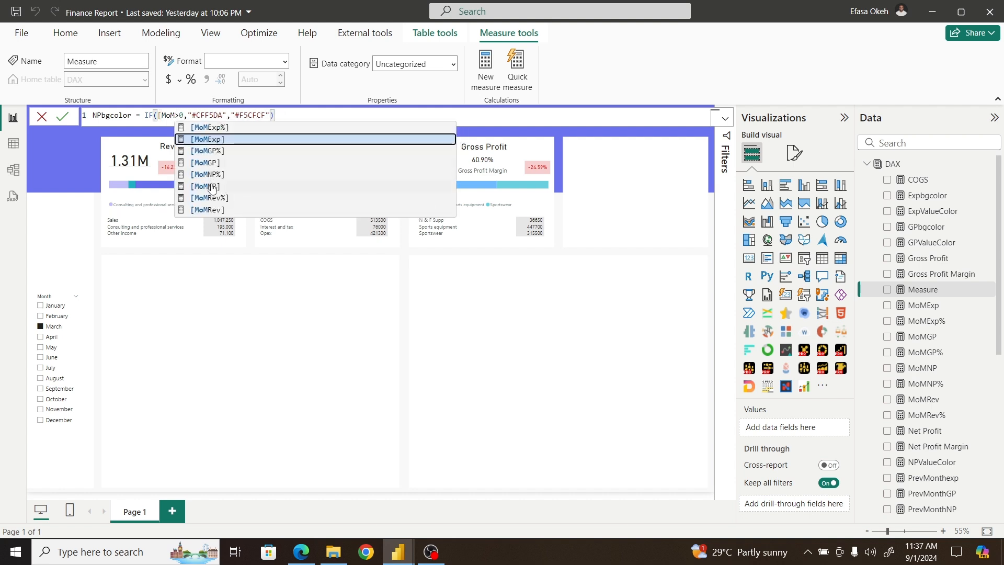
{"action": "left_click", "coordinate": [207, 187]}
{"action": "left_click", "coordinate": [273, 307]}
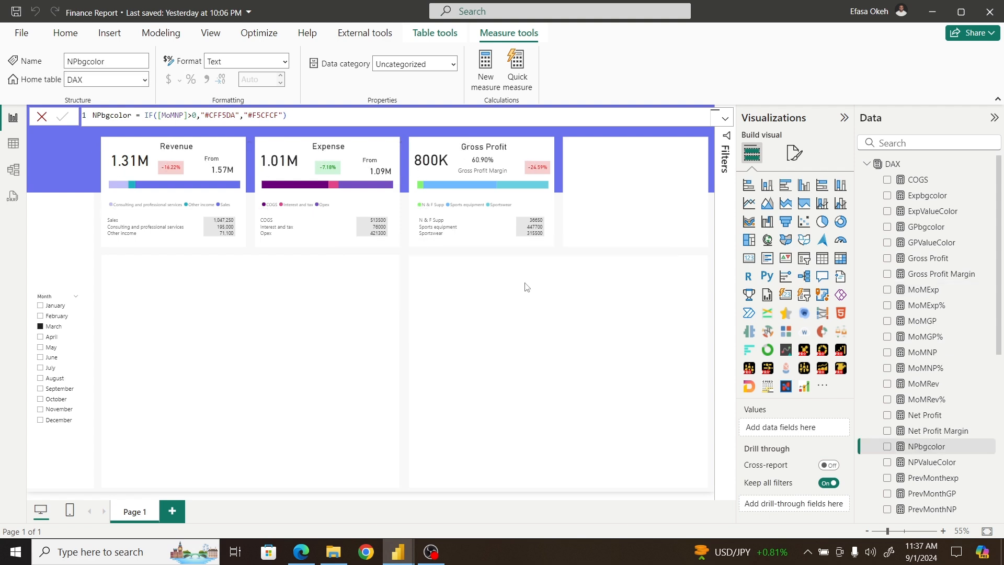
Step: Duplicate the Gross Profit value card into the empty fourth panel and replace its field with Net Profit
{"action": "left_click", "coordinate": [422, 150]}
{"action": "key", "text": "ctrl+c"}
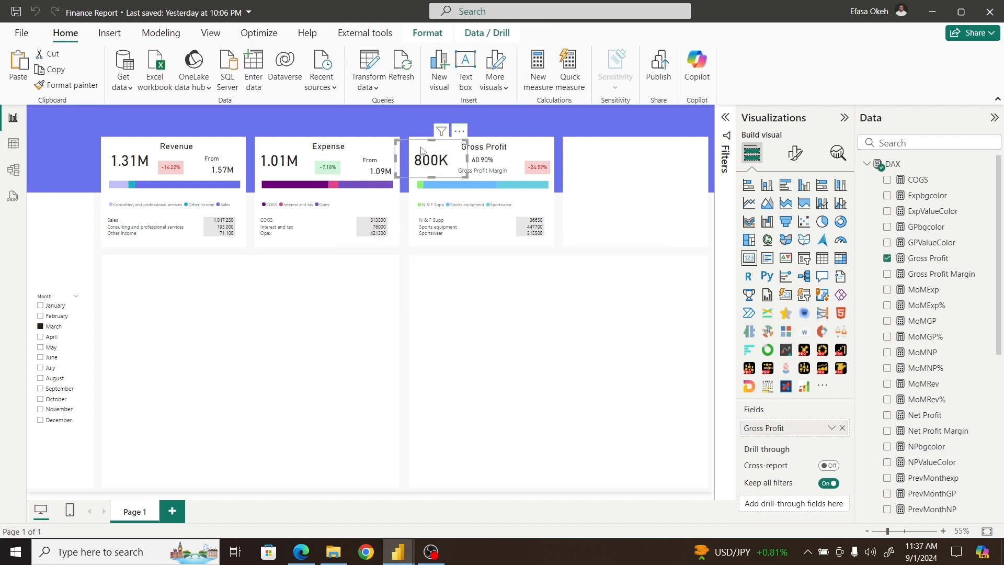
{"action": "key", "text": "ctrl+v"}
{"action": "left_click_drag", "start_coordinate": [463, 131], "coordinate": [613, 133]}
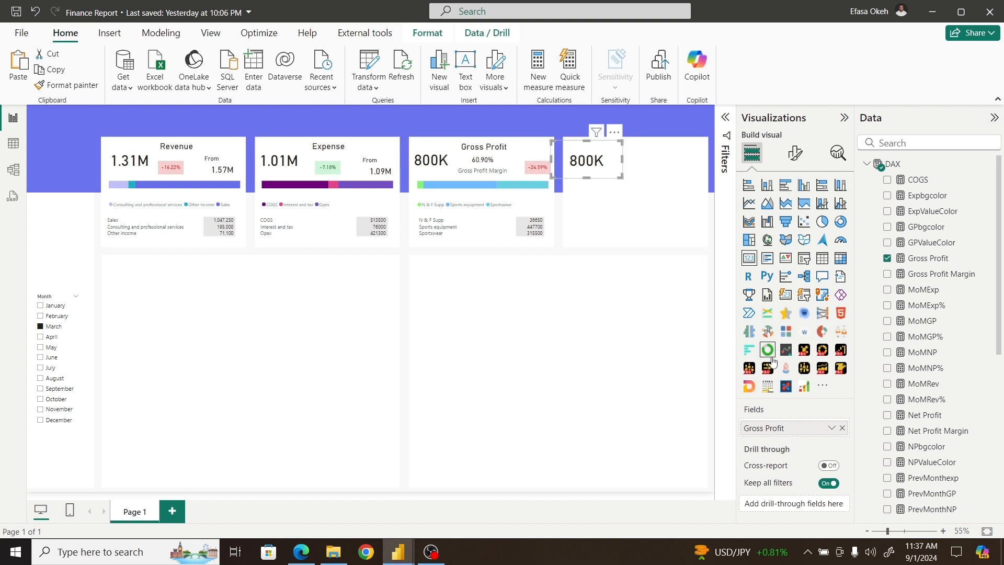
{"action": "left_click", "coordinate": [841, 429]}
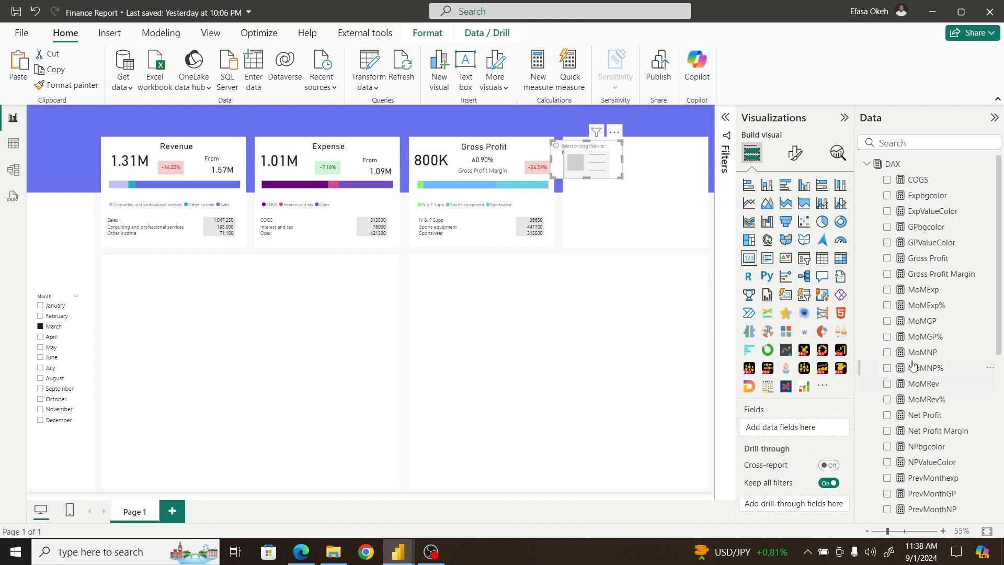
{"action": "left_click", "coordinate": [888, 415]}
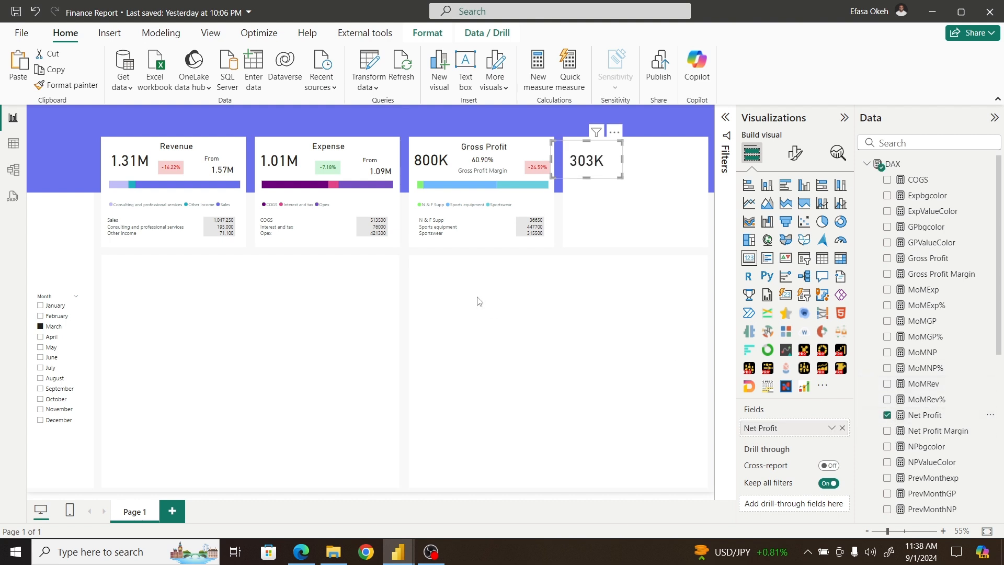
Step: Duplicate the Gross Profit Margin card beside the Net Profit value and replace its field with Net Profit Margin
{"action": "left_click", "coordinate": [497, 251]}
{"action": "left_click", "coordinate": [484, 148]}
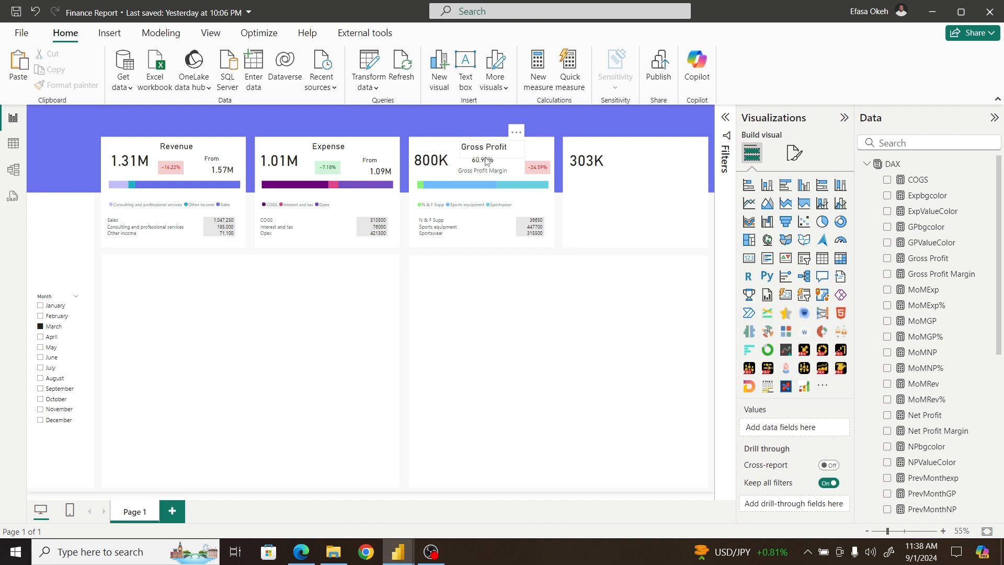
{"action": "left_click", "coordinate": [515, 310]}
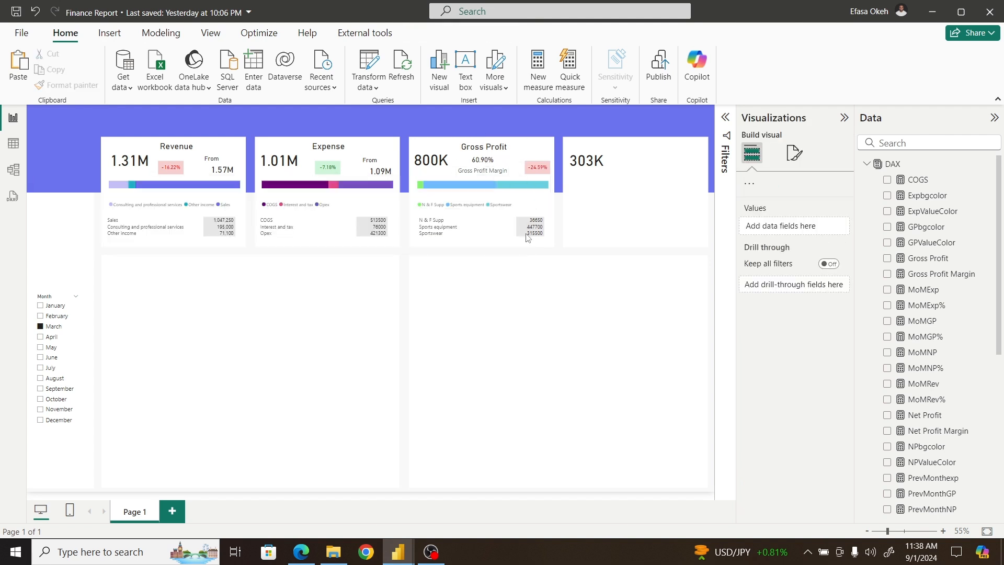
{"action": "left_click", "coordinate": [487, 164]}
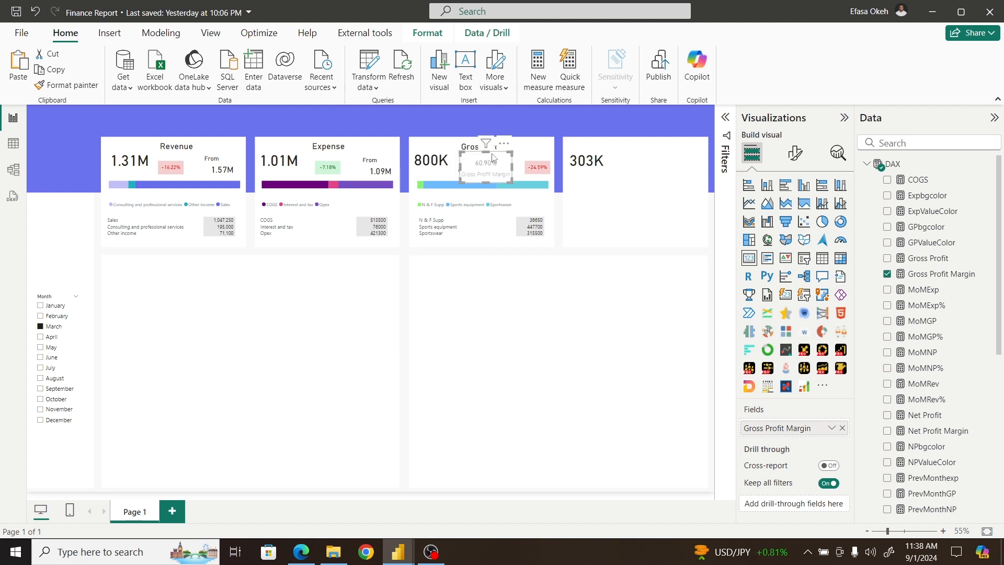
{"action": "left_click_drag", "start_coordinate": [501, 146], "coordinate": [652, 148]}
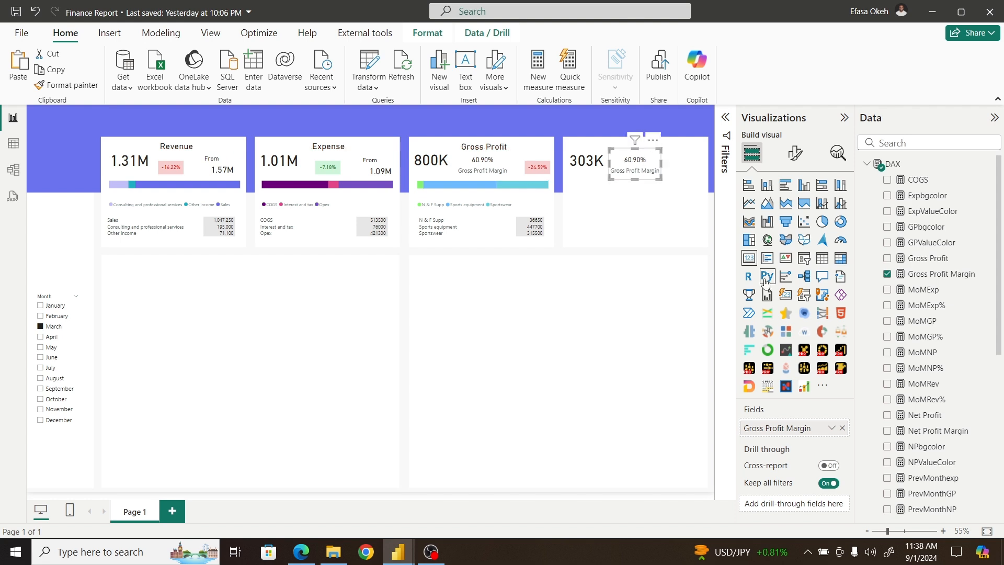
{"action": "left_click", "coordinate": [843, 429]}
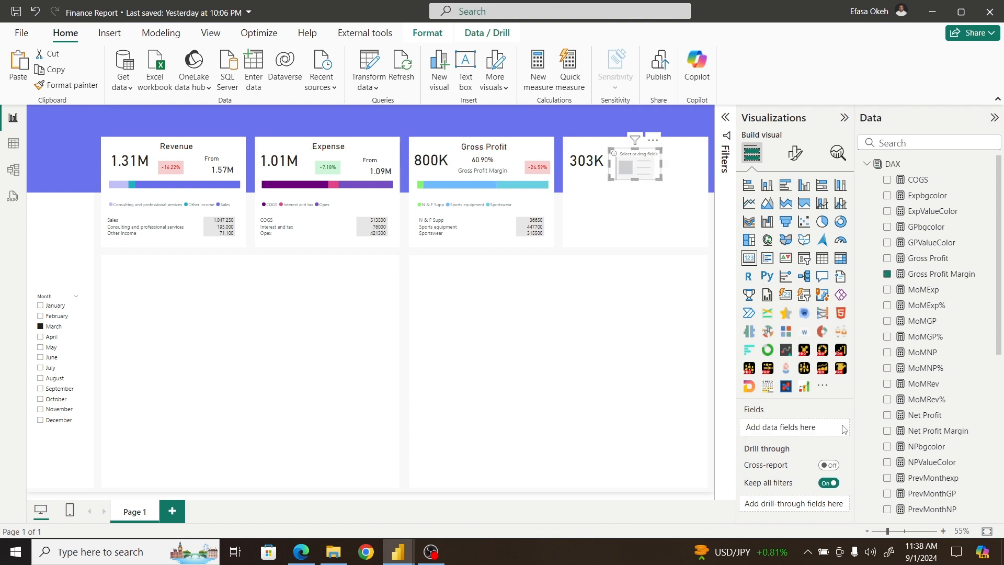
{"action": "left_click_drag", "start_coordinate": [887, 438], "coordinate": [785, 428]}
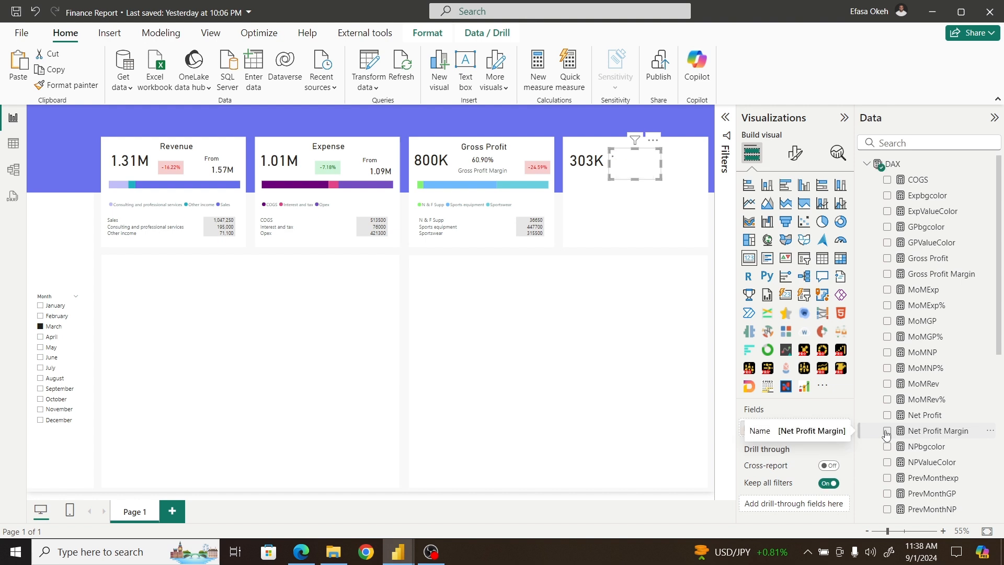
Step: Format the Net Profit Margin measure as Percentage
{"action": "left_click", "coordinate": [941, 432]}
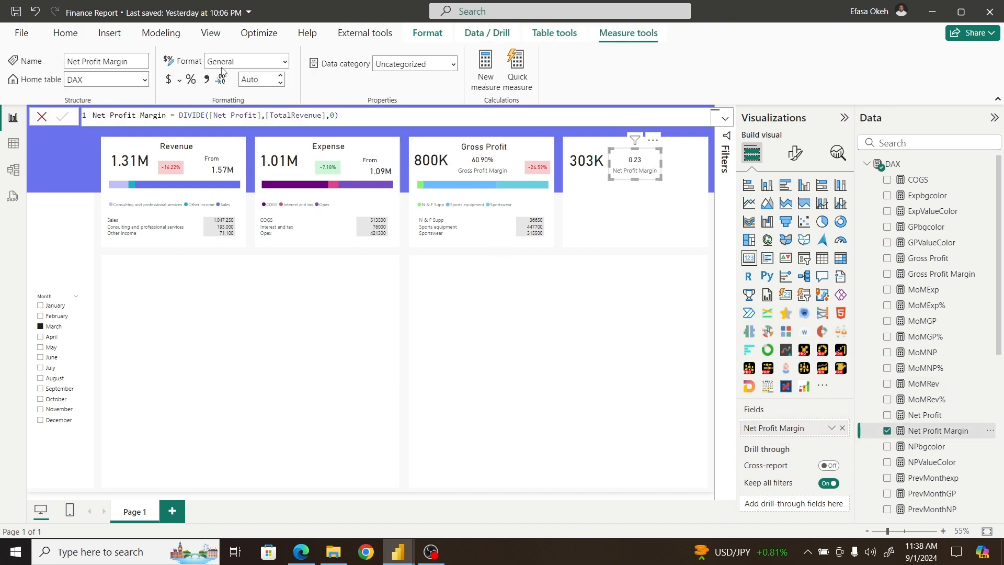
{"action": "left_click", "coordinate": [284, 61]}
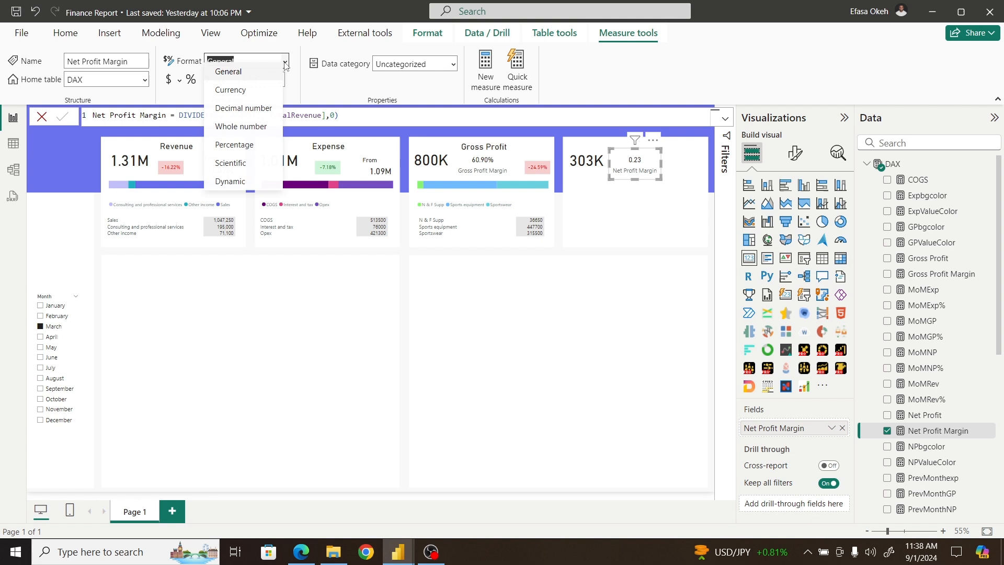
{"action": "left_click", "coordinate": [234, 154]}
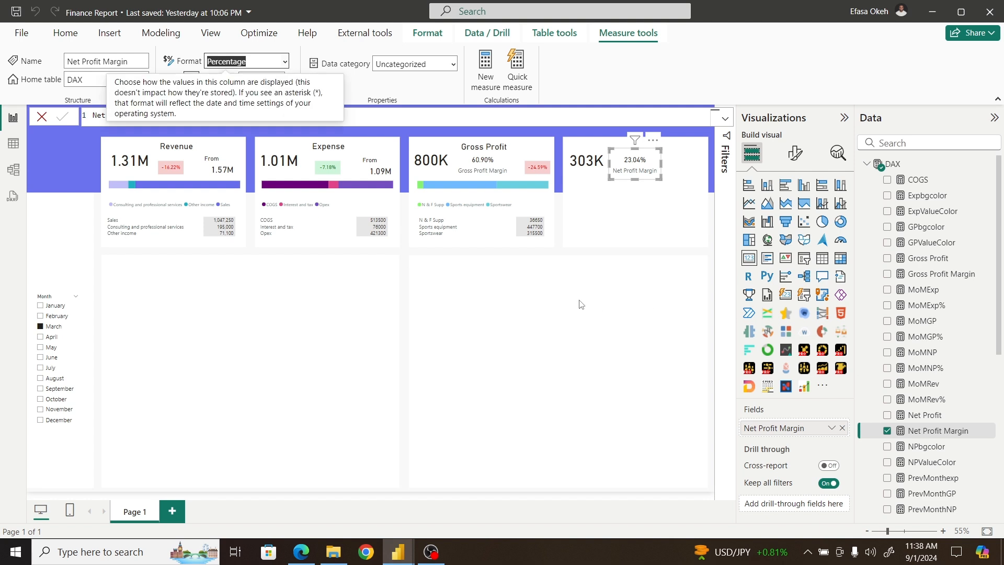
{"action": "left_click", "coordinate": [572, 242]}
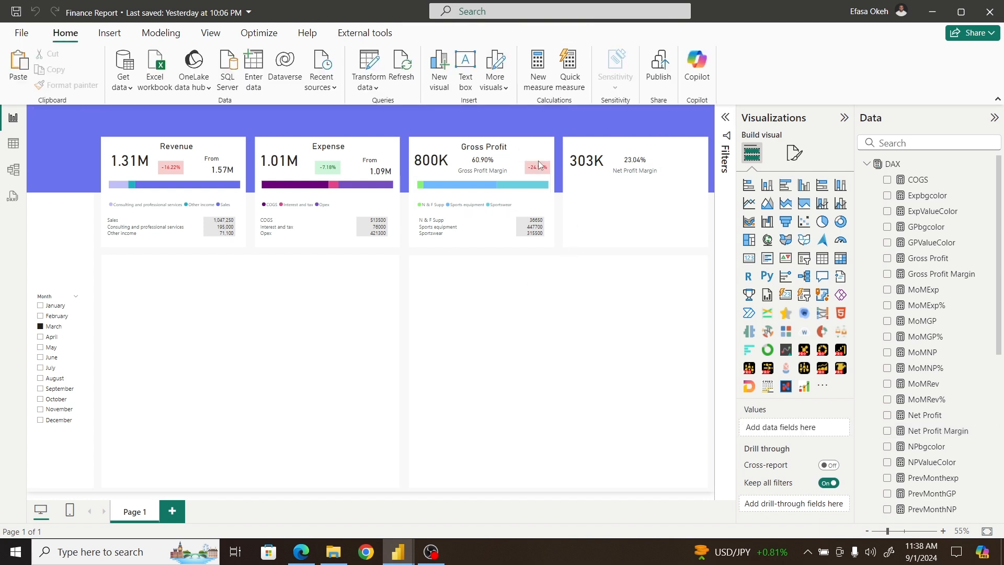
Step: Duplicate the MoMGP% card from the Gross Profit panel and place it beside the Net Profit Margin card
{"action": "left_click", "coordinate": [539, 165]}
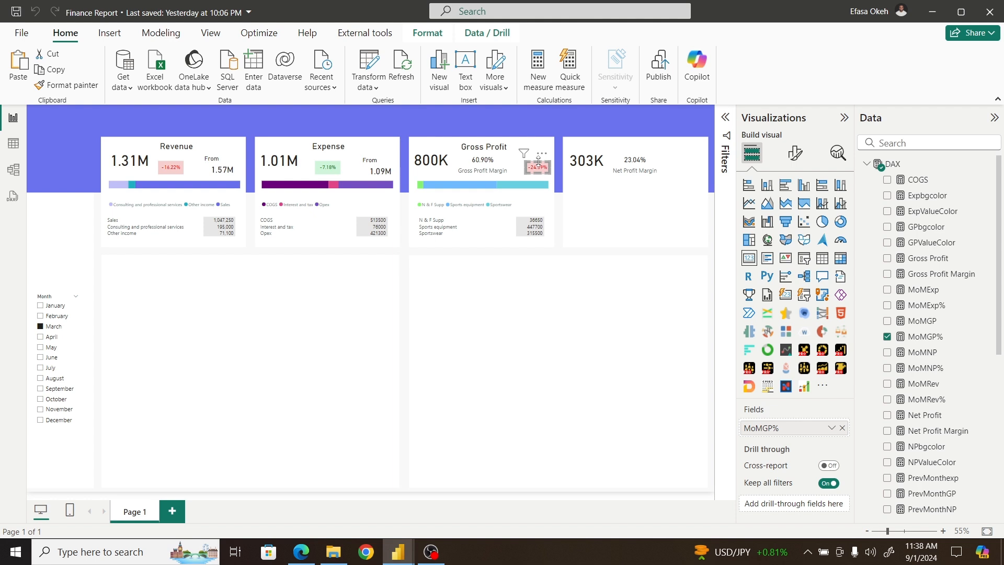
{"action": "key", "text": "ctrl+v"}
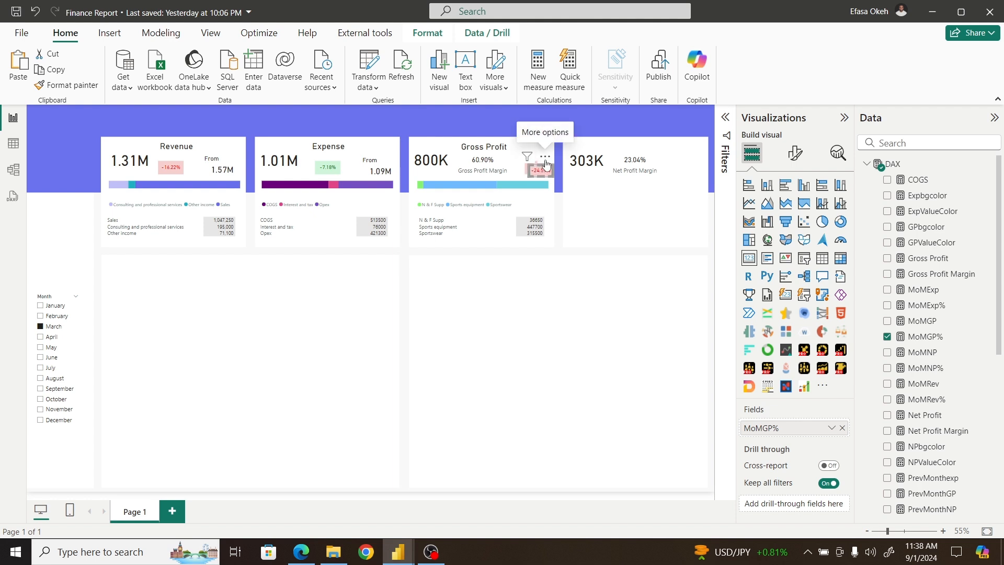
{"action": "left_click_drag", "start_coordinate": [545, 162], "coordinate": [697, 160]}
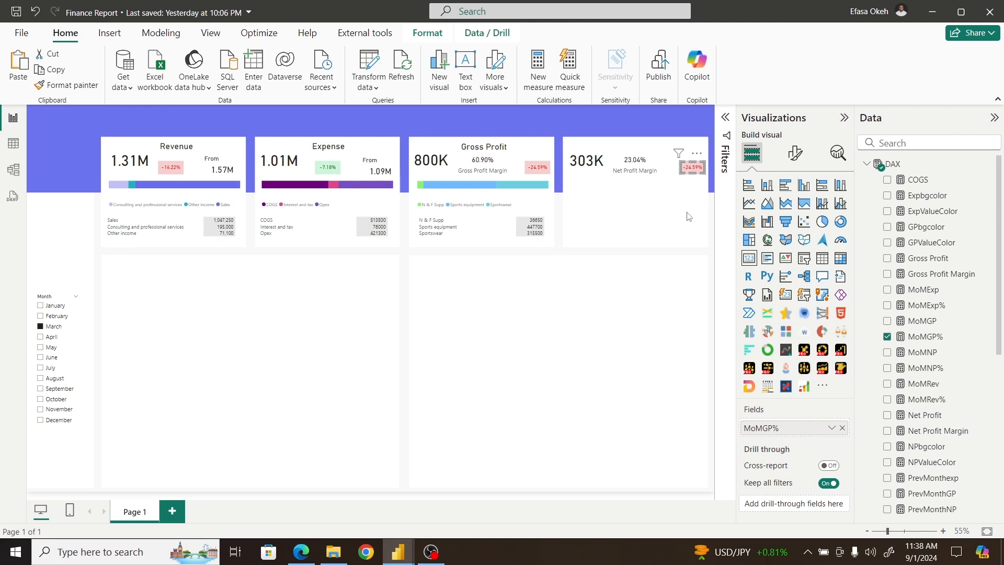
Step: Replace the duplicated MoMGP% card's field with MoMNP% and format the MoMNP% measure as Percentage
{"action": "left_click", "coordinate": [842, 428]}
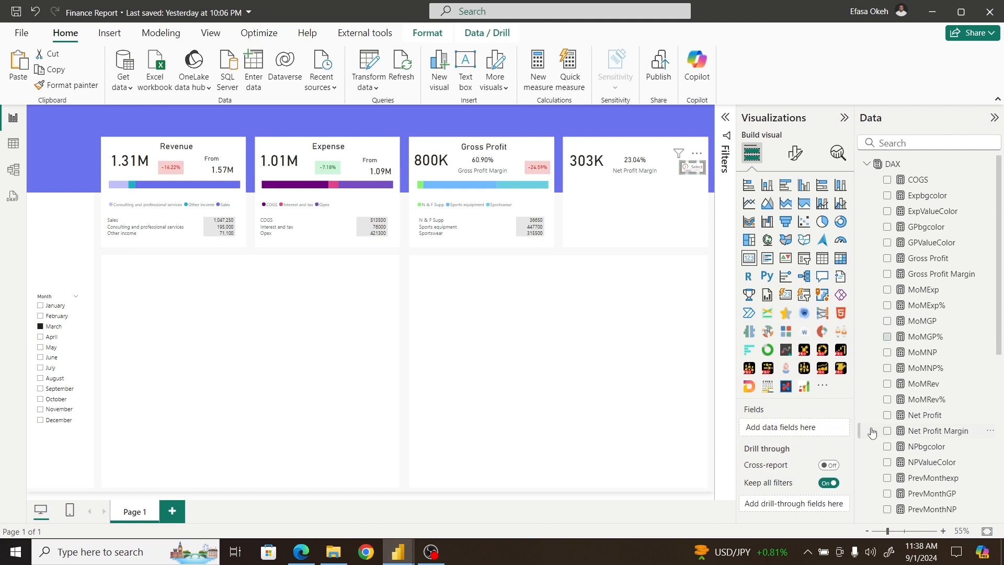
{"action": "left_click", "coordinate": [888, 369]}
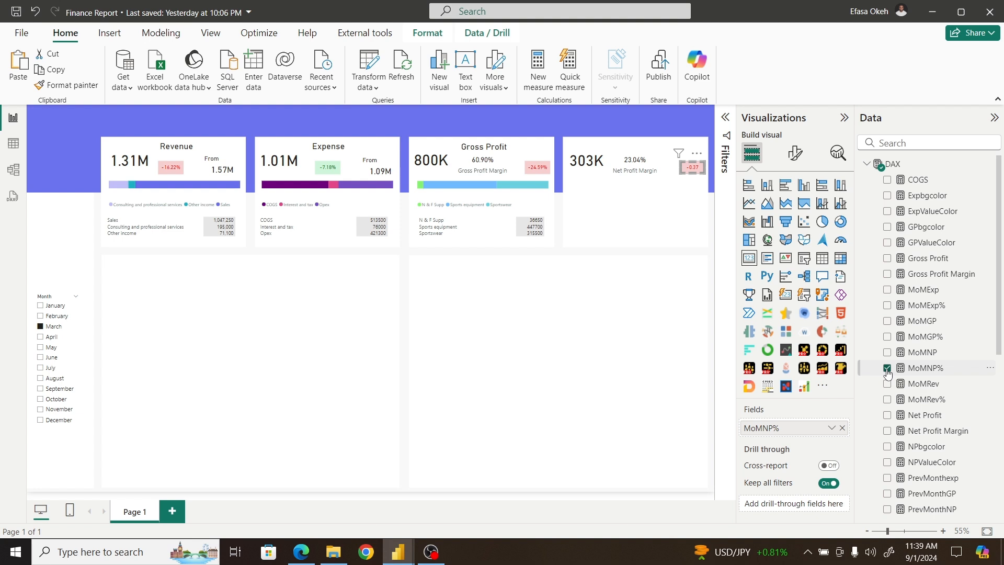
{"action": "left_click", "coordinate": [926, 370]}
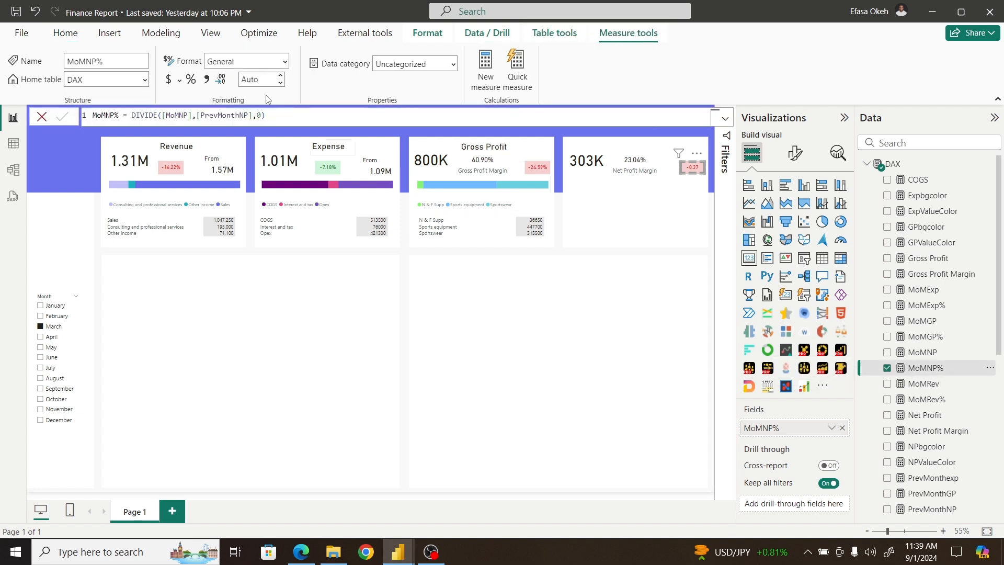
{"action": "left_click", "coordinate": [278, 60]}
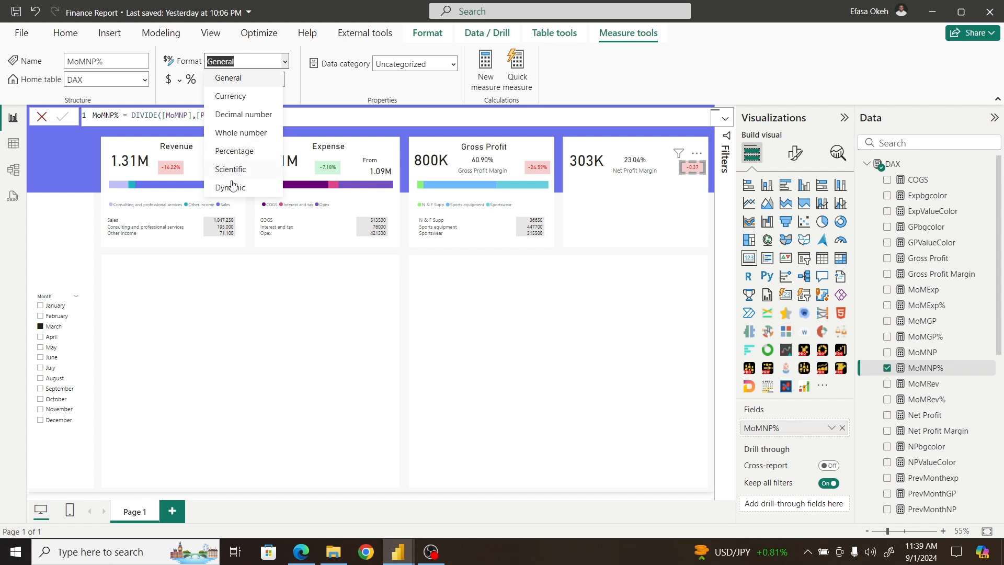
{"action": "left_click", "coordinate": [235, 151]}
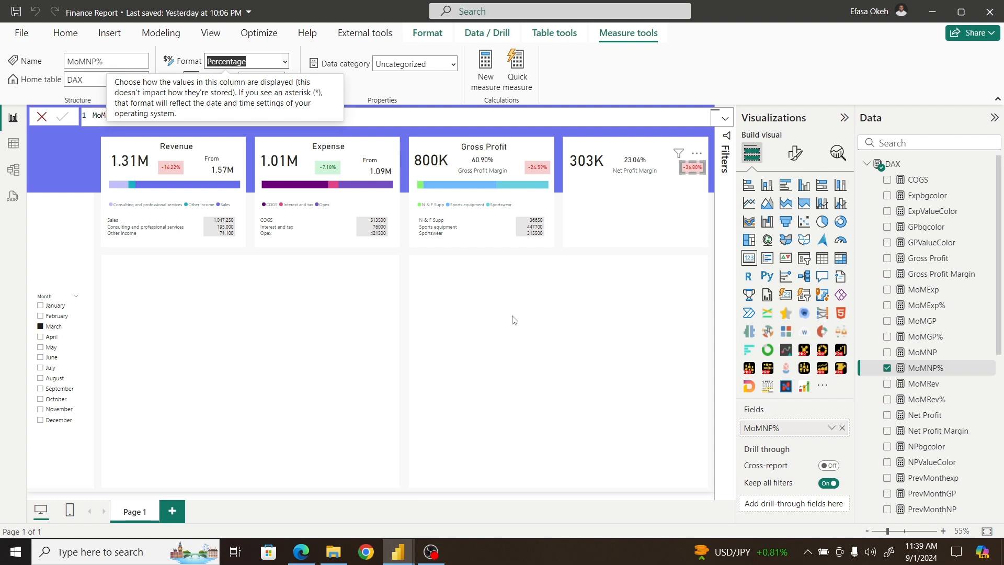
Step: Base the MoMNP% card's callout value color on the NPValueColor measure from the DAX table
{"action": "left_click", "coordinate": [794, 153]}
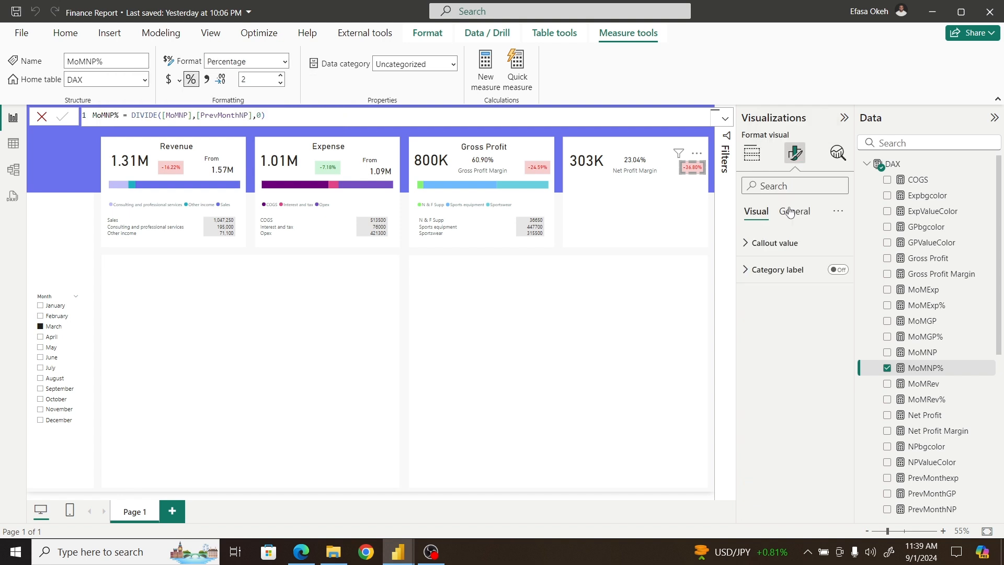
{"action": "left_click", "coordinate": [764, 244]}
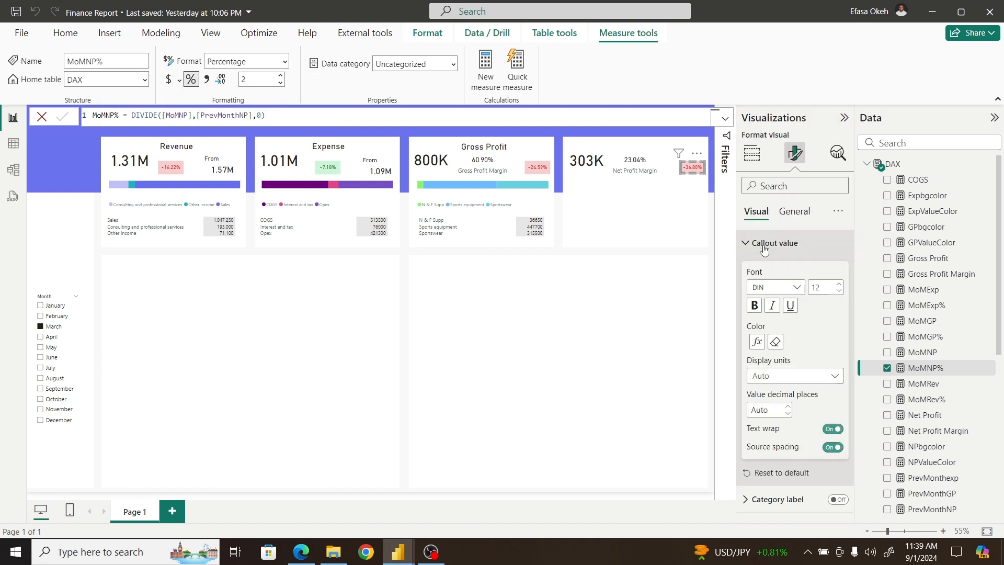
{"action": "left_click", "coordinate": [758, 343]}
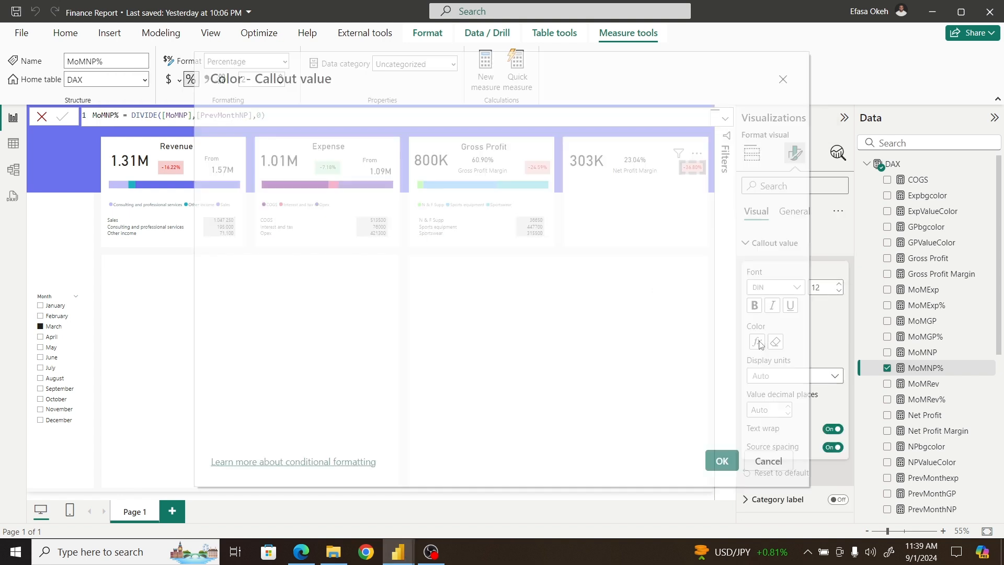
{"action": "left_click", "coordinate": [279, 193]}
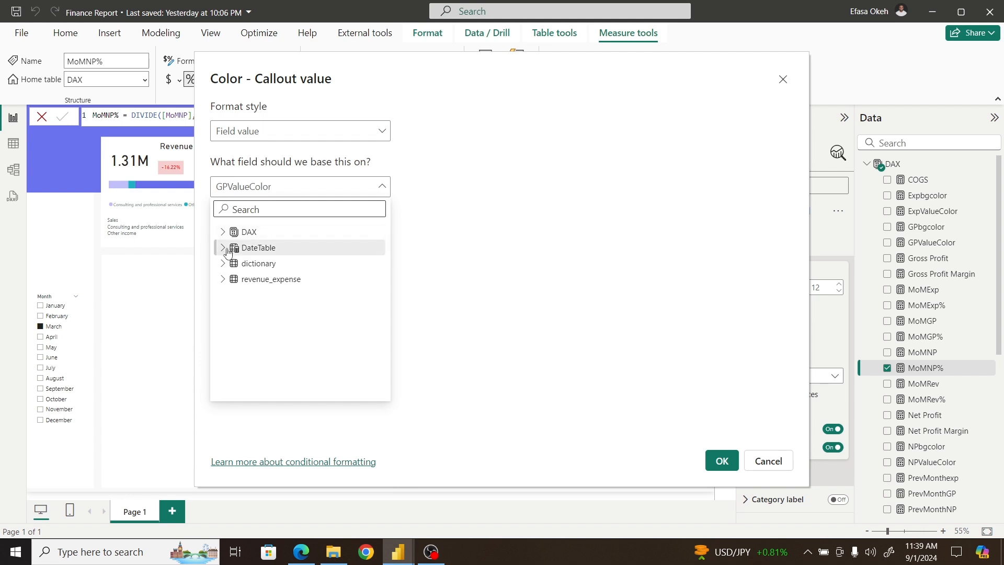
{"action": "left_click", "coordinate": [223, 232]}
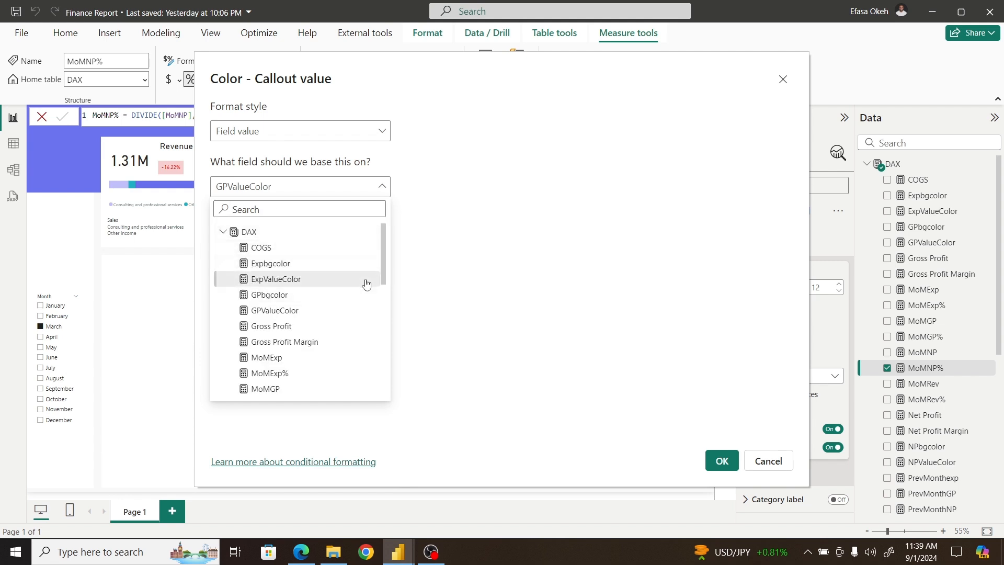
{"action": "left_click_drag", "start_coordinate": [384, 253], "coordinate": [386, 327]}
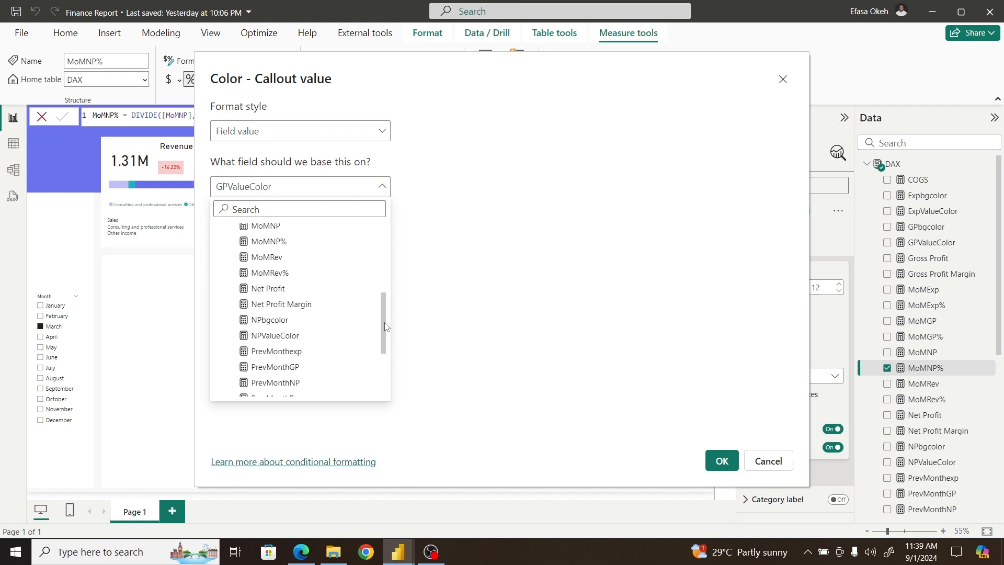
{"action": "left_click", "coordinate": [288, 337]}
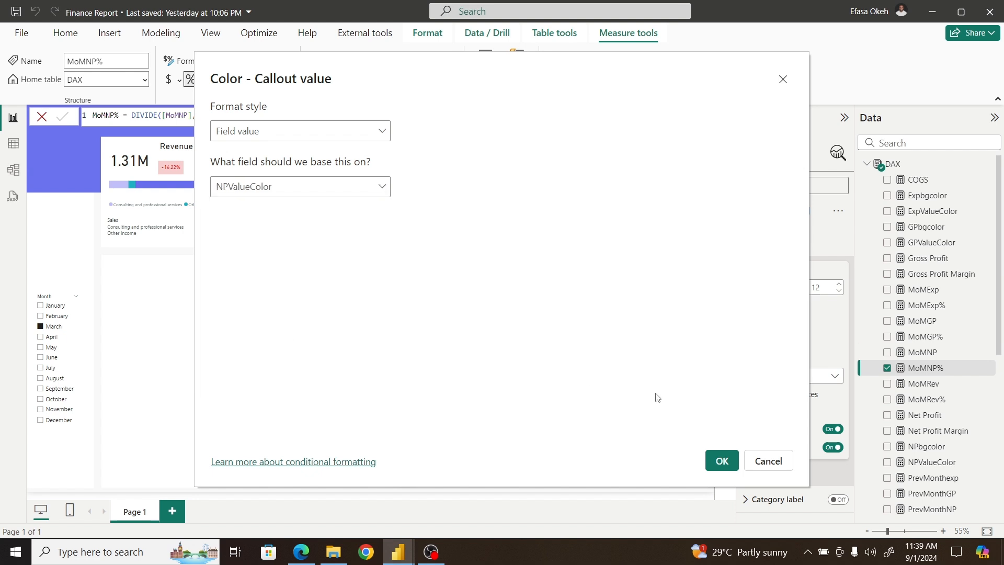
{"action": "left_click", "coordinate": [722, 460]}
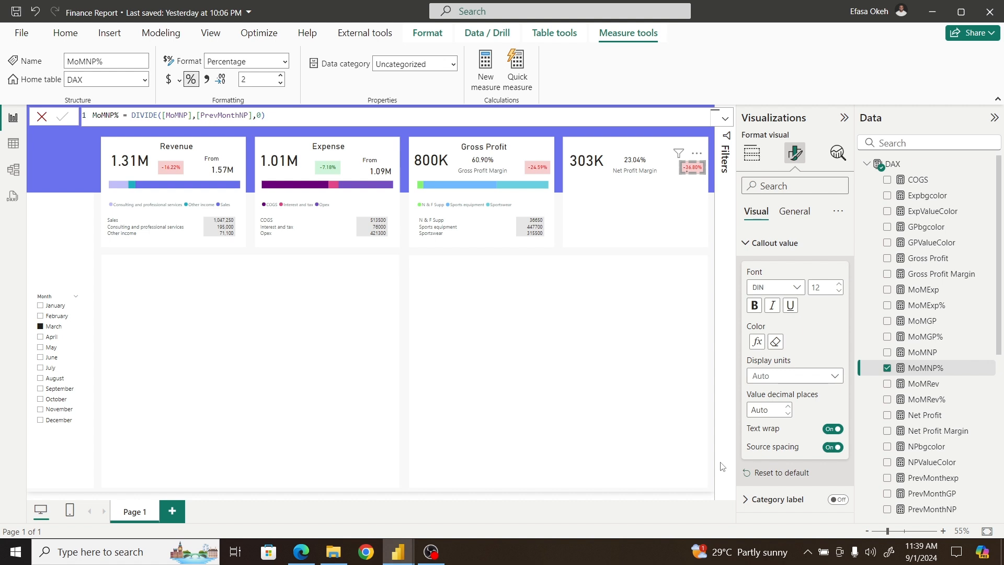
Step: Base the MoMNP% card's background color on the NPbgcolor measure from the DAX table
{"action": "left_click", "coordinate": [794, 211]}
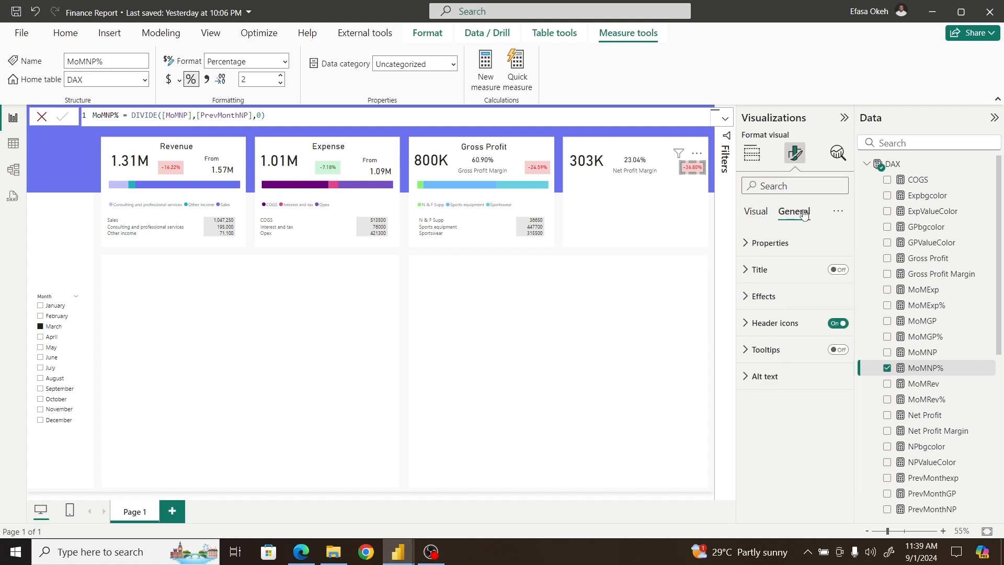
{"action": "left_click", "coordinate": [761, 296]}
{"action": "left_click", "coordinate": [761, 361]}
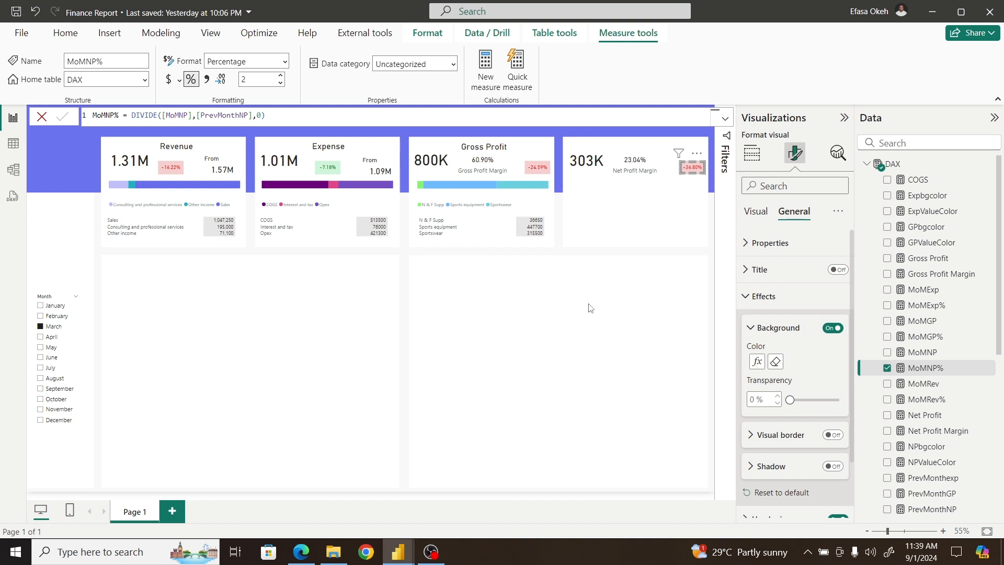
{"action": "left_click", "coordinate": [274, 190]}
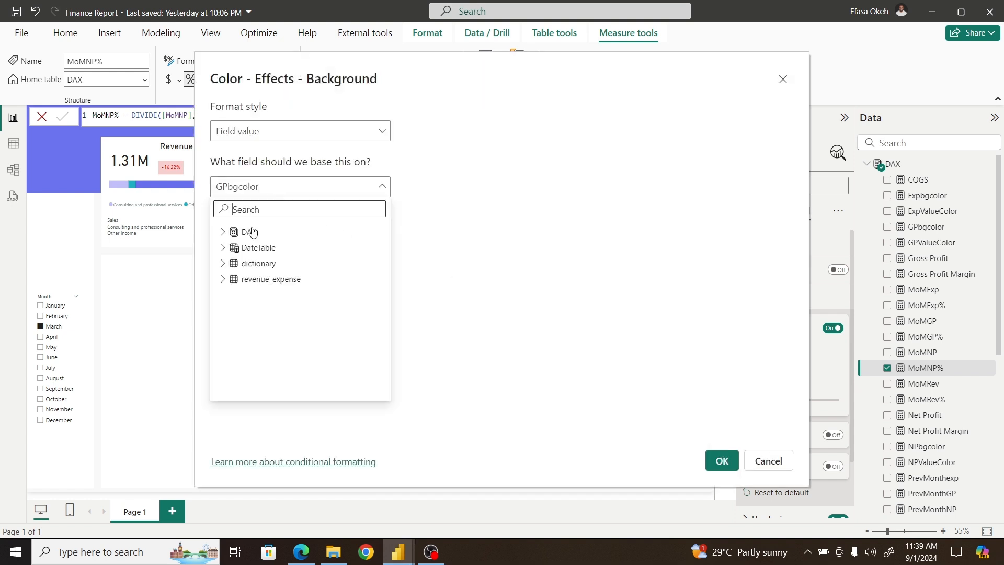
{"action": "left_click", "coordinate": [222, 231]}
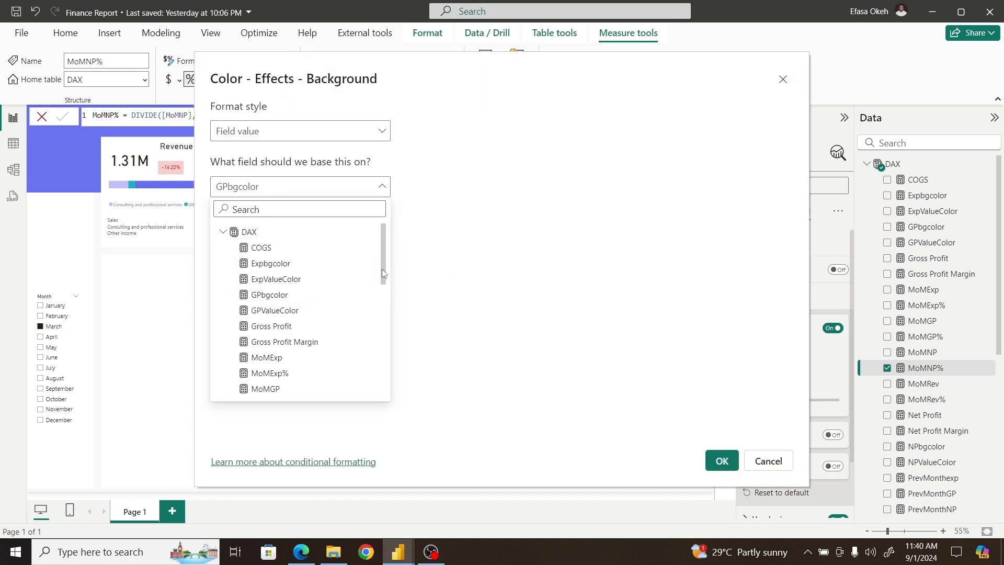
{"action": "left_click_drag", "start_coordinate": [381, 269], "coordinate": [377, 340]}
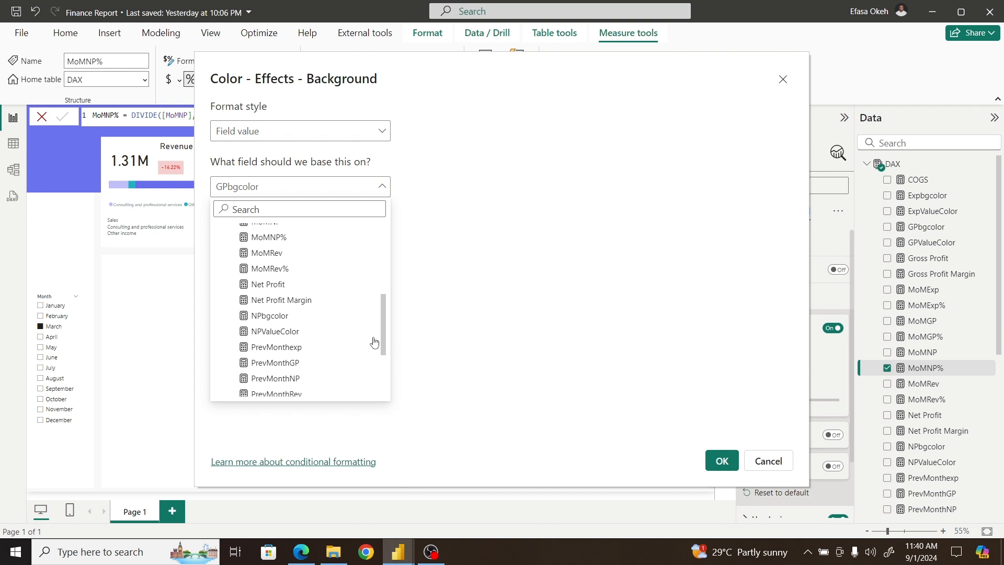
{"action": "left_click", "coordinate": [287, 320]}
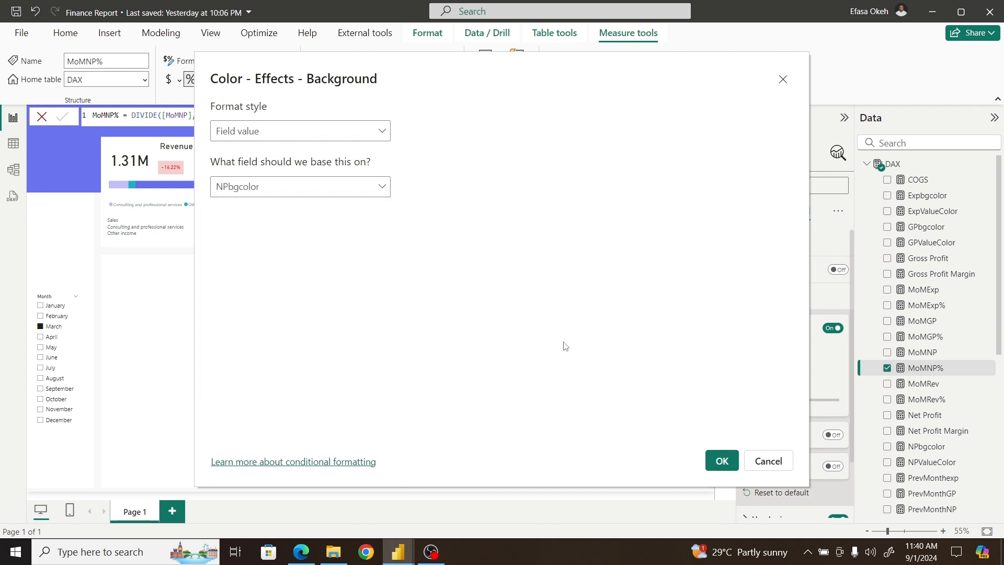
{"action": "left_click", "coordinate": [722, 459]}
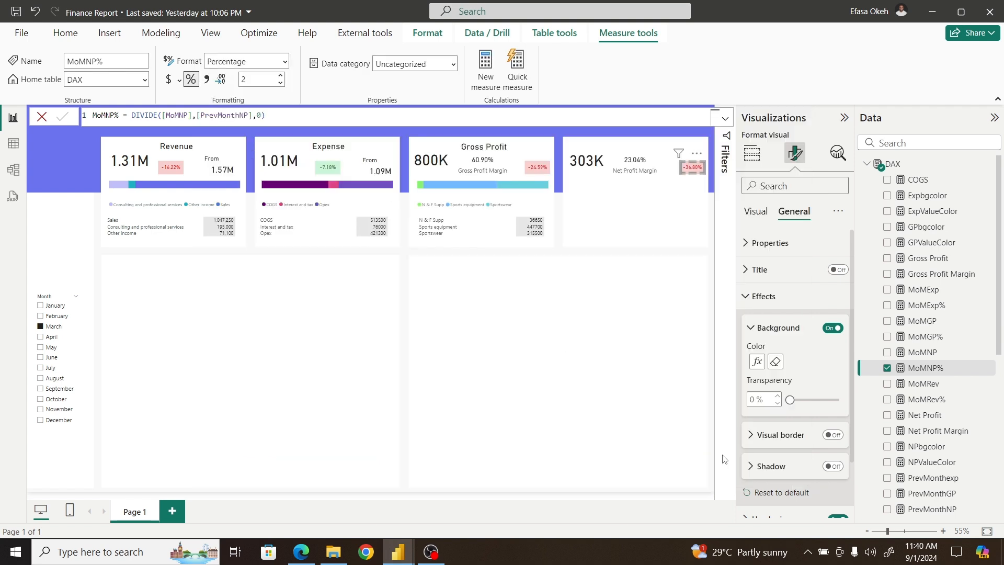
{"action": "left_click", "coordinate": [563, 270]}
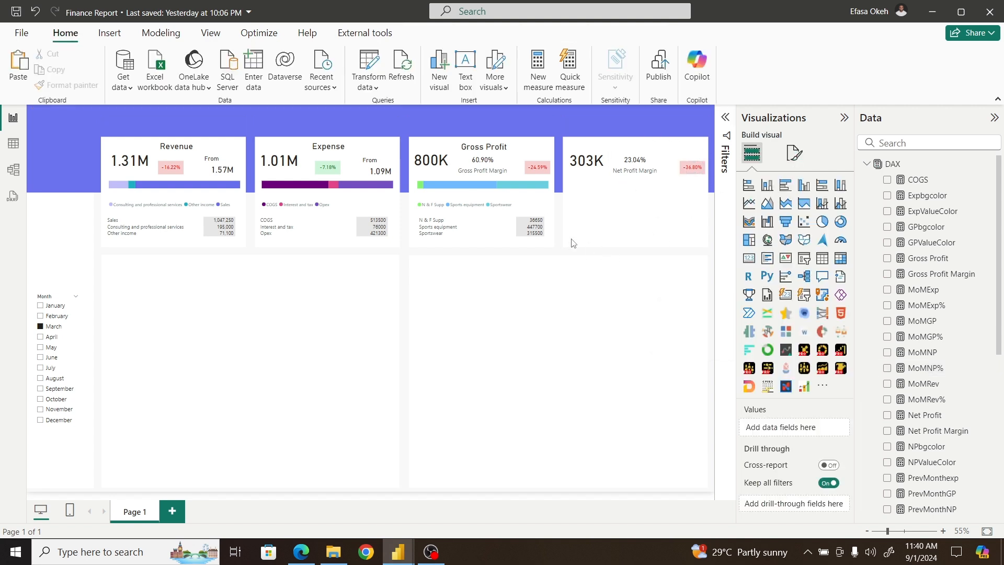
Step: Duplicate the Gross Profit stacked bar chart and place the copy below the Net Profit cards in the fourth panel
{"action": "left_click", "coordinate": [549, 195]}
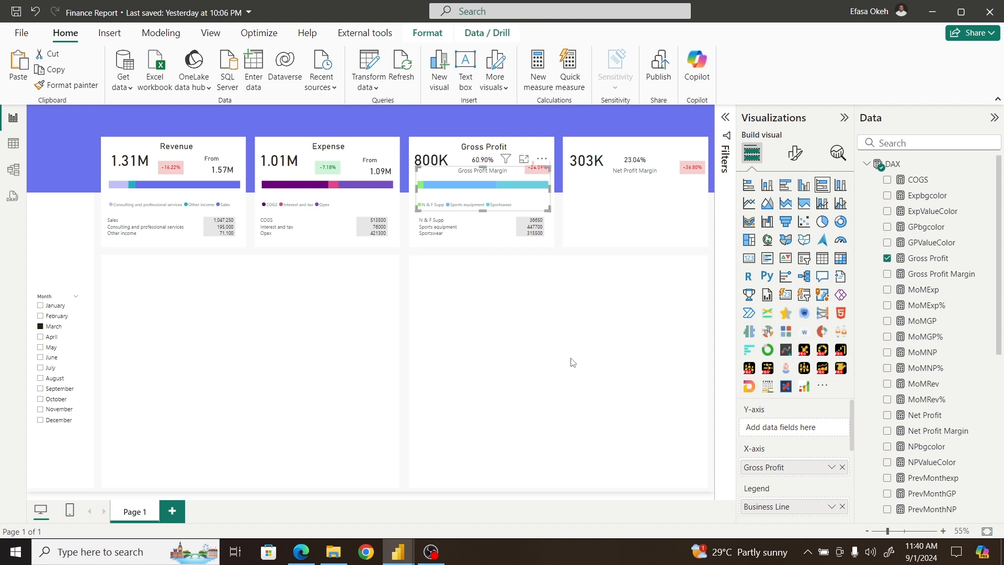
{"action": "key", "text": "ctrl+v"}
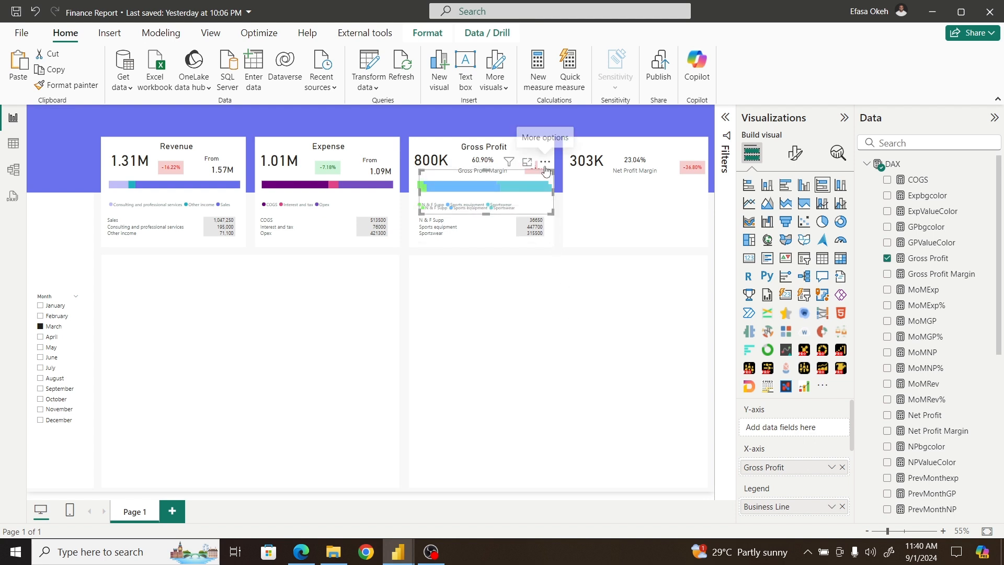
{"action": "left_click_drag", "start_coordinate": [546, 171], "coordinate": [696, 167]}
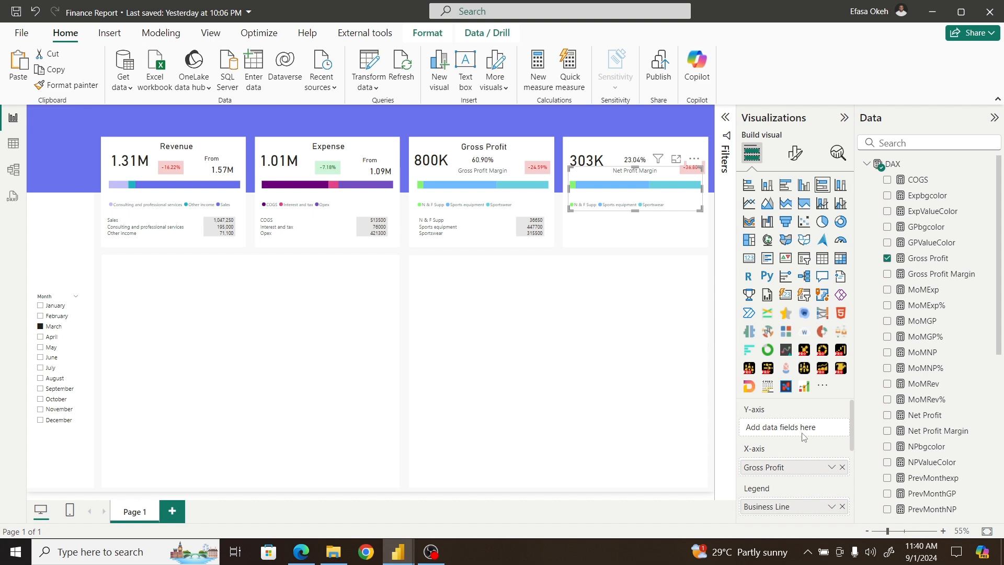
Step: Replace Gross Profit with Net Profit on the copied bar chart's X-axis and widen the chart slightly
{"action": "left_click", "coordinate": [843, 468]}
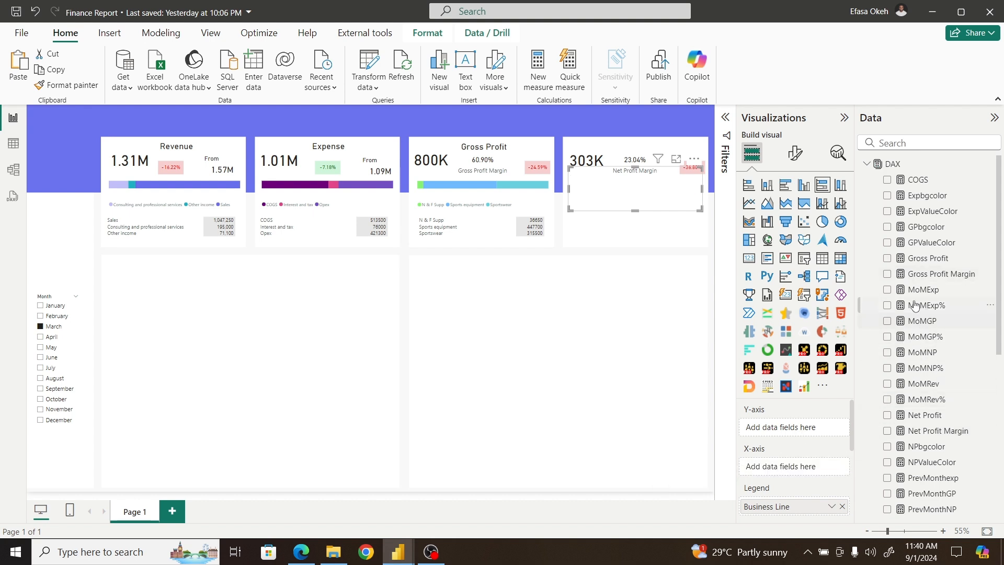
{"action": "left_click", "coordinate": [888, 416]}
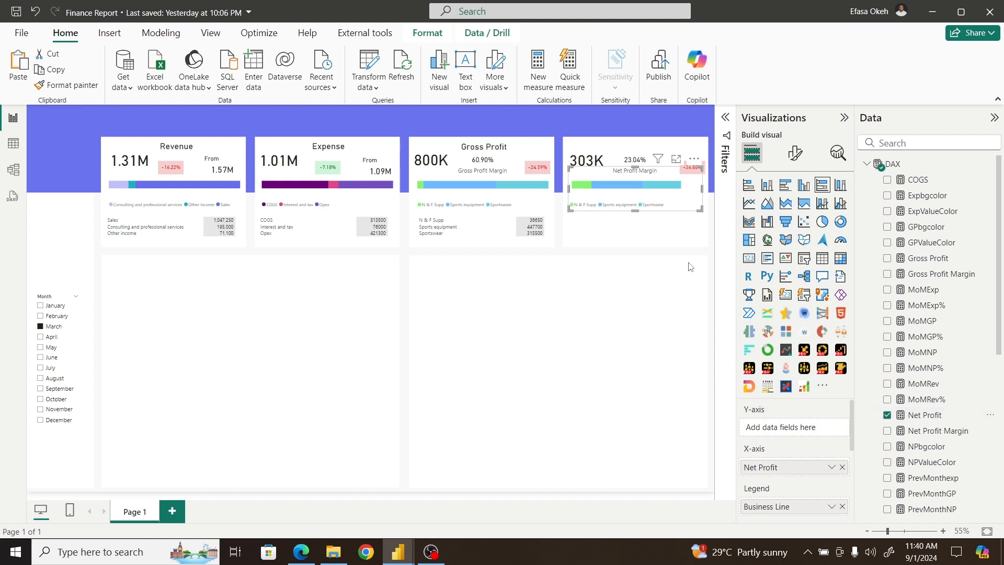
{"action": "left_click_drag", "start_coordinate": [699, 209], "coordinate": [710, 214]}
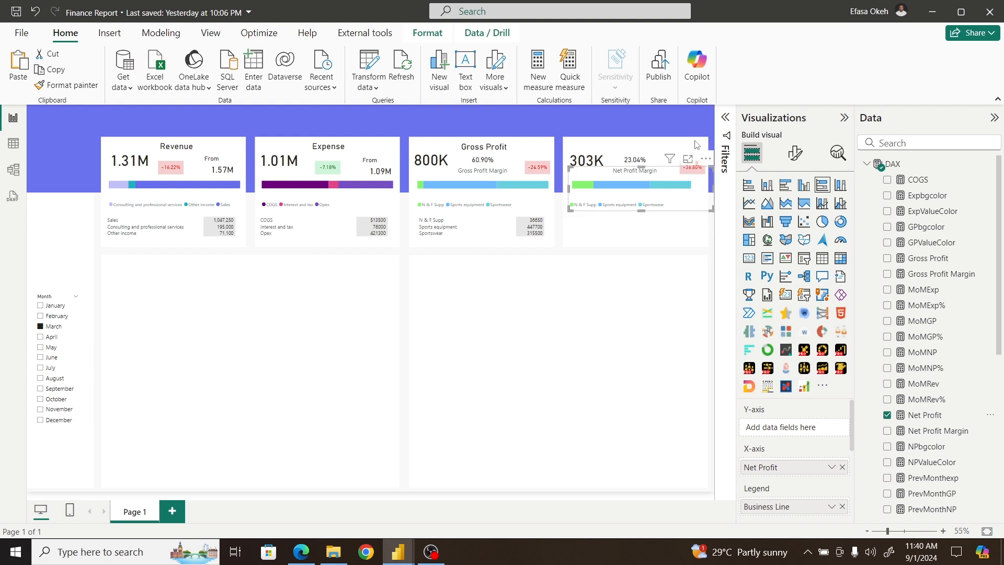
Step: Adjust the Net Profit bar chart's size slightly and copy the Gross Profit business-line table into the Net Profit card
{"action": "left_click_drag", "start_coordinate": [711, 161], "coordinate": [714, 159]}
{"action": "left_click", "coordinate": [624, 311]}
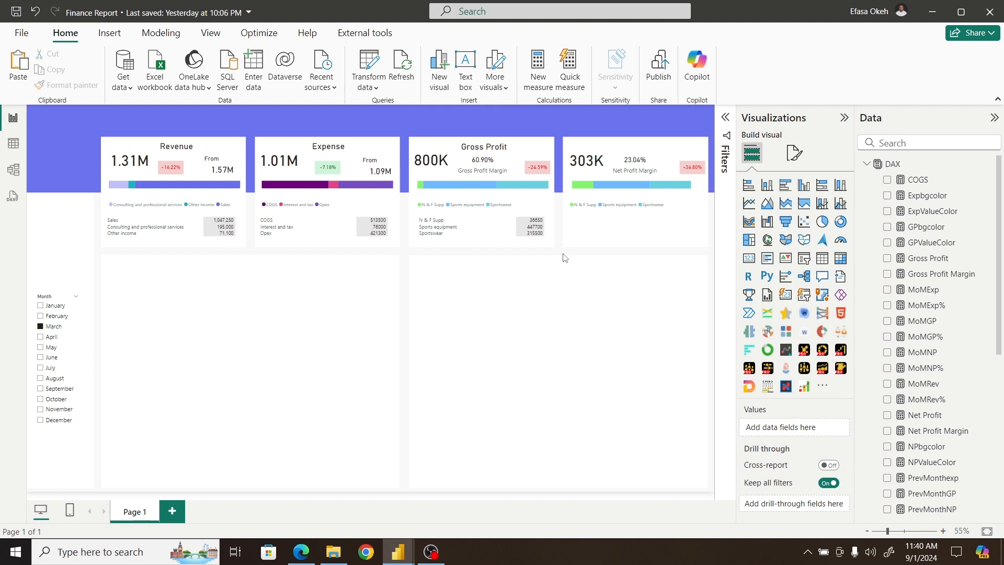
{"action": "left_click", "coordinate": [552, 227]}
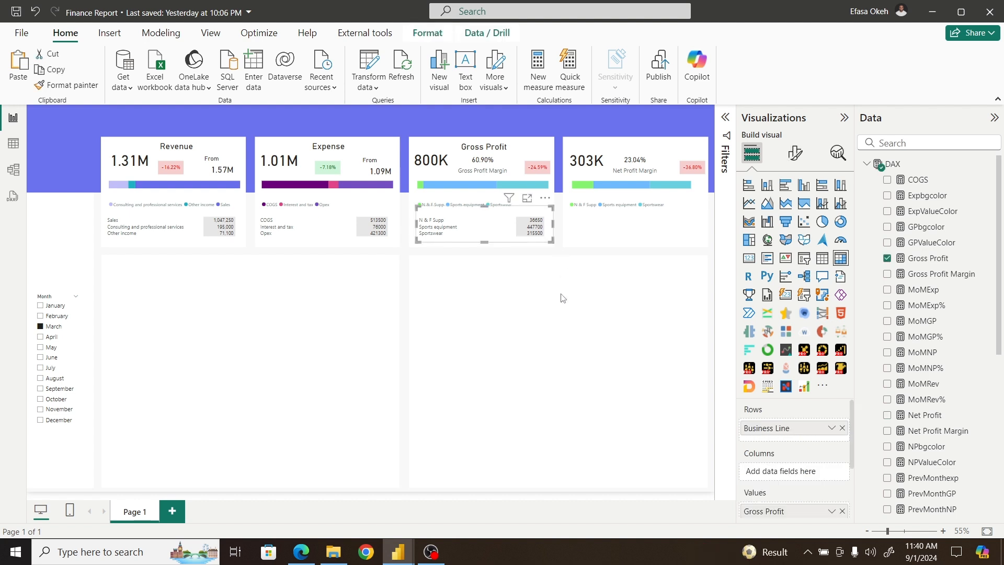
{"action": "left_click_drag", "start_coordinate": [545, 202], "coordinate": [696, 210]}
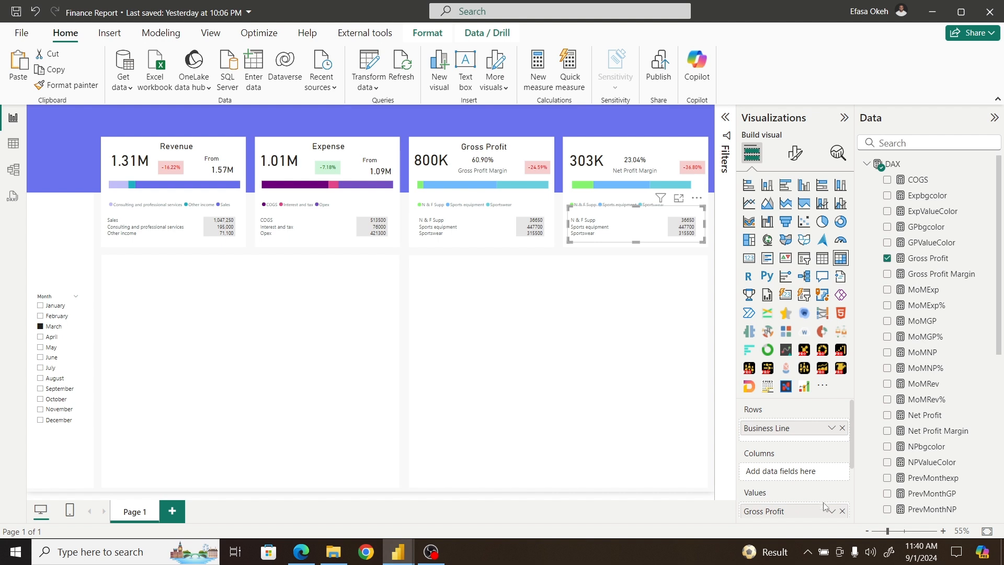
Step: Replace Gross Profit with the Net Profit measure as the value in the copied business-line table
{"action": "left_click", "coordinate": [843, 513]}
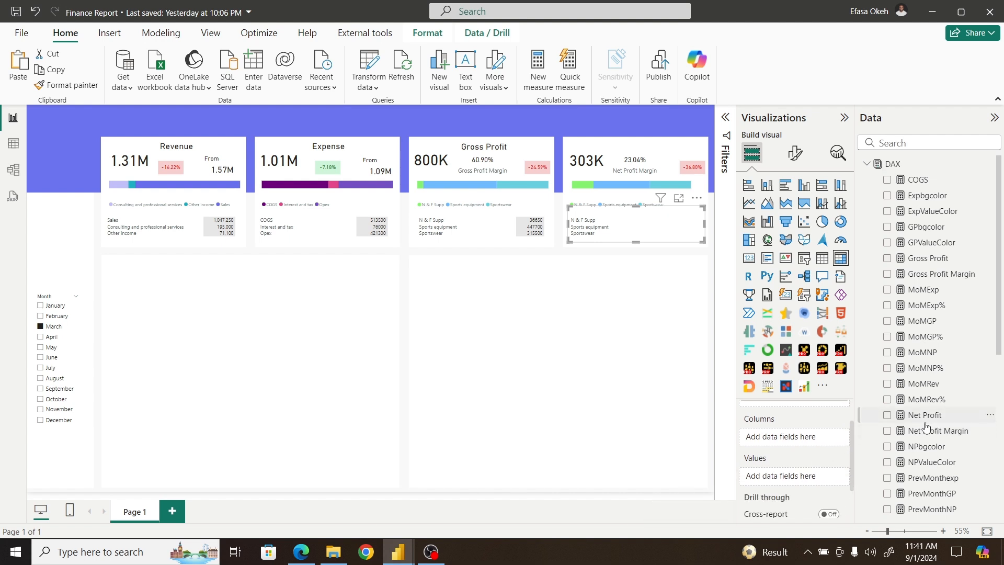
{"action": "left_click_drag", "start_coordinate": [925, 416], "coordinate": [808, 485]}
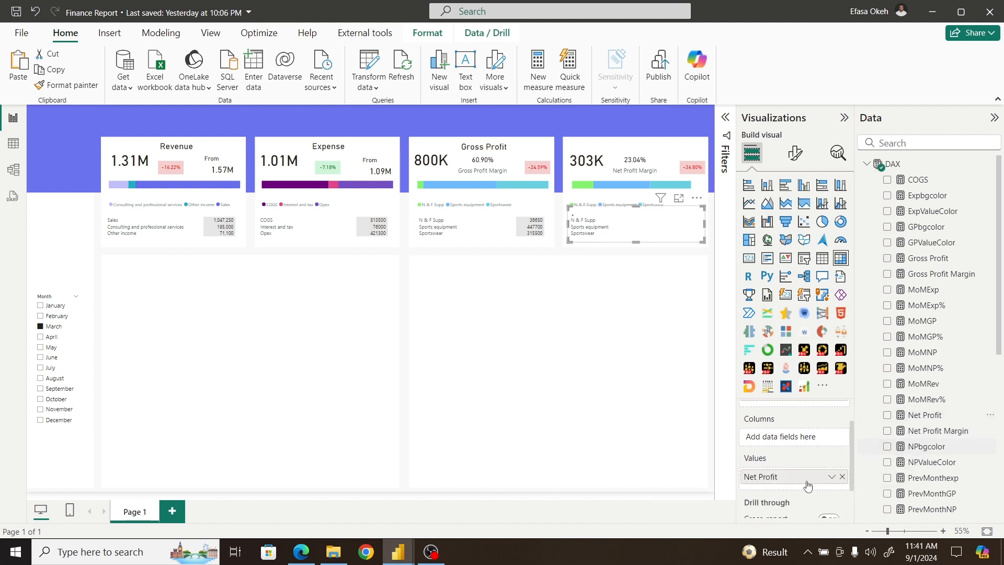
{"action": "left_click", "coordinate": [595, 361]}
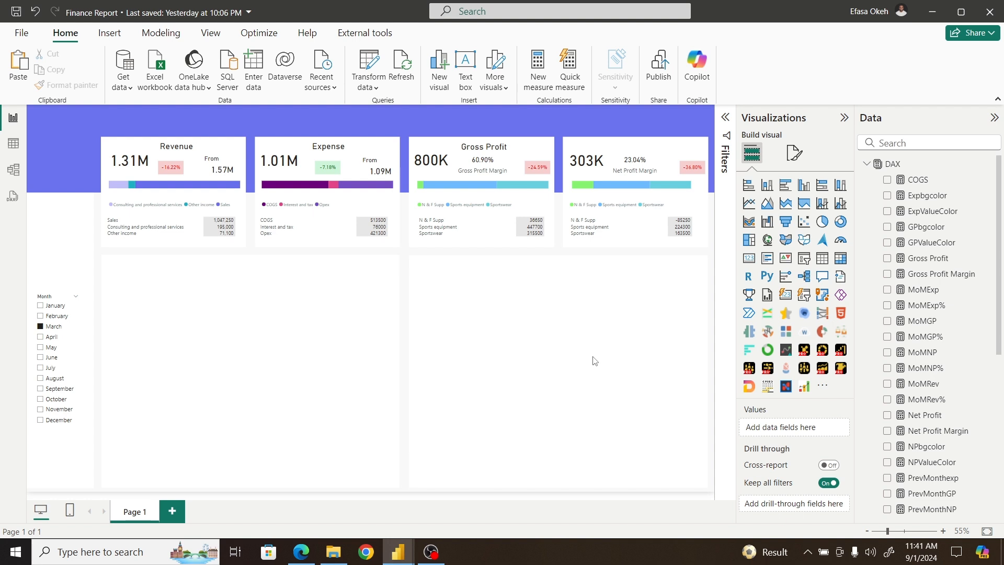
Step: Copy the Gross Profit heading text box to the top of the Net Profit card, aligned with the other headings
{"action": "left_click", "coordinate": [525, 150]}
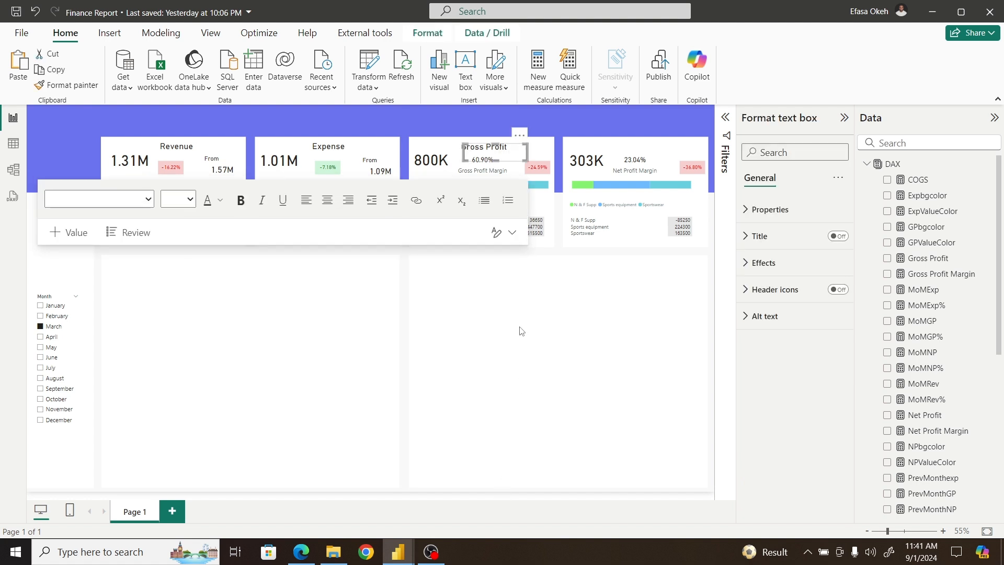
{"action": "left_click_drag", "start_coordinate": [522, 135], "coordinate": [677, 127]}
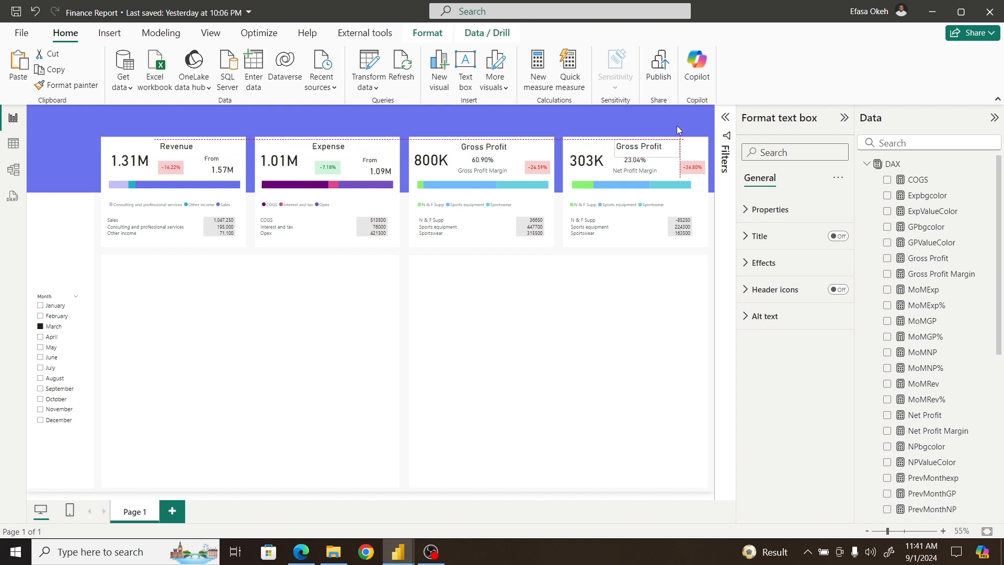
{"action": "left_click_drag", "start_coordinate": [677, 126], "coordinate": [676, 124]}
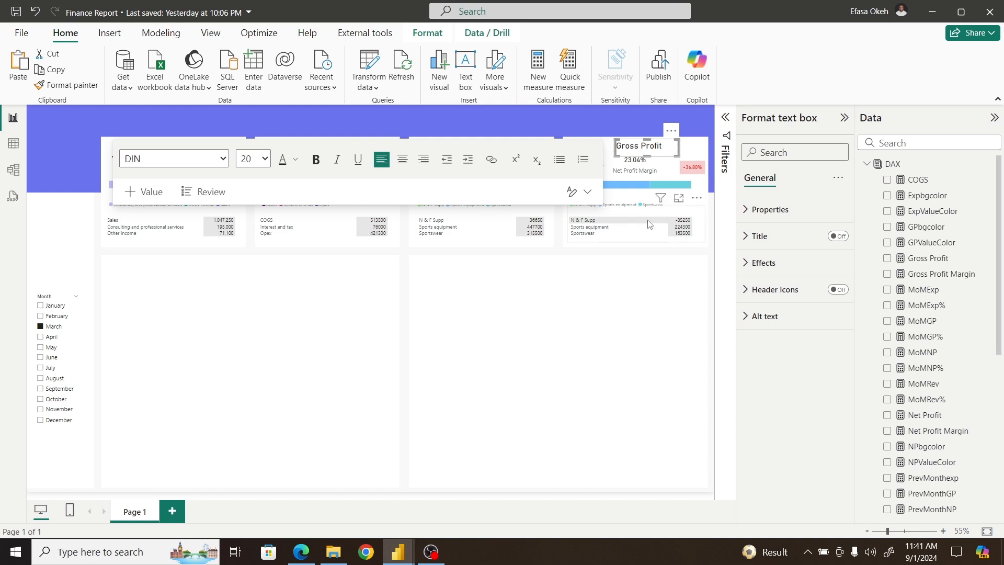
Step: Change the copied heading's text to "Net Profit"
{"action": "key", "text": "BackSpace"}
{"action": "key", "text": "BackSpace"}
{"action": "key", "text": "BackSpace"}
{"action": "key", "text": "BackSpace"}
{"action": "type", "text": "Net"}
{"action": "key", "text": "BackSpace"}
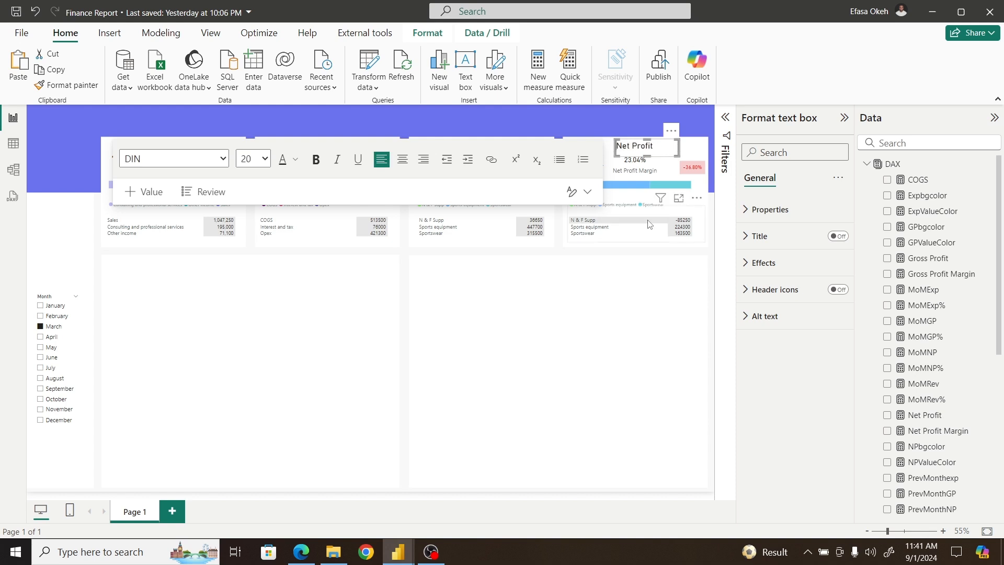
{"action": "left_click", "coordinate": [532, 336]}
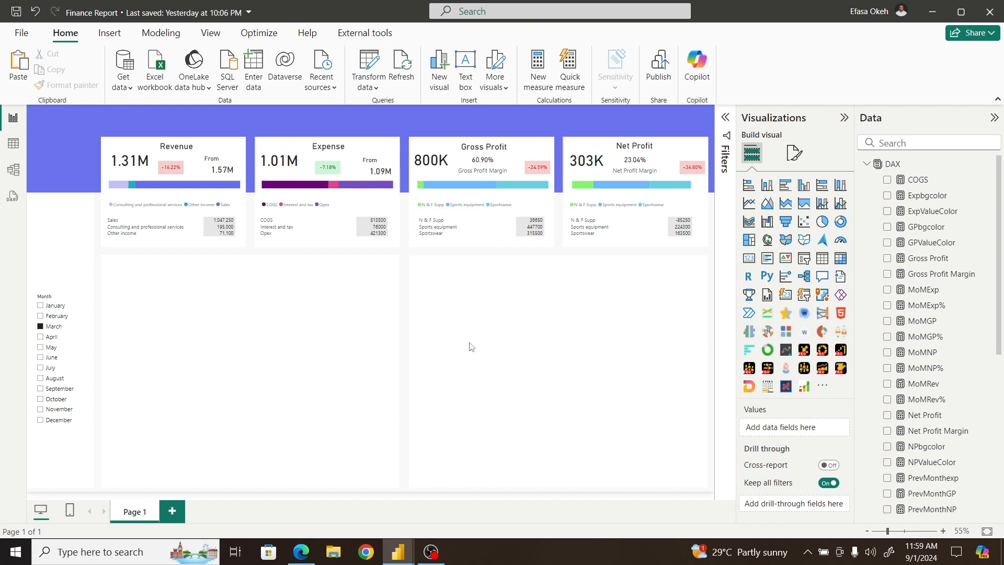
Step: Look at the finished Sport Finance Overview report for the next chart's layout and return to the Finance Report file
{"action": "mouse_move", "coordinate": [396, 550]}
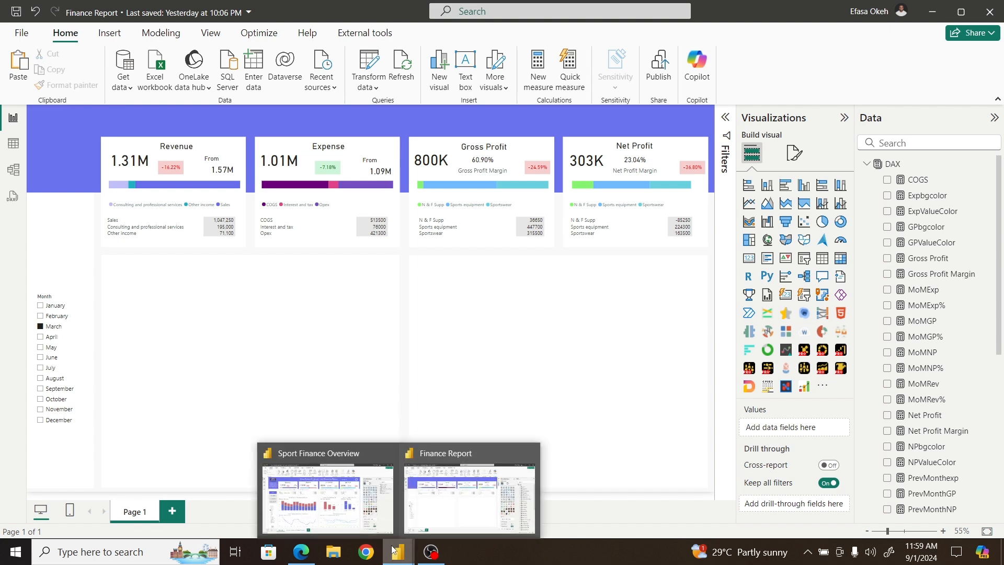
{"action": "left_click", "coordinate": [330, 503]}
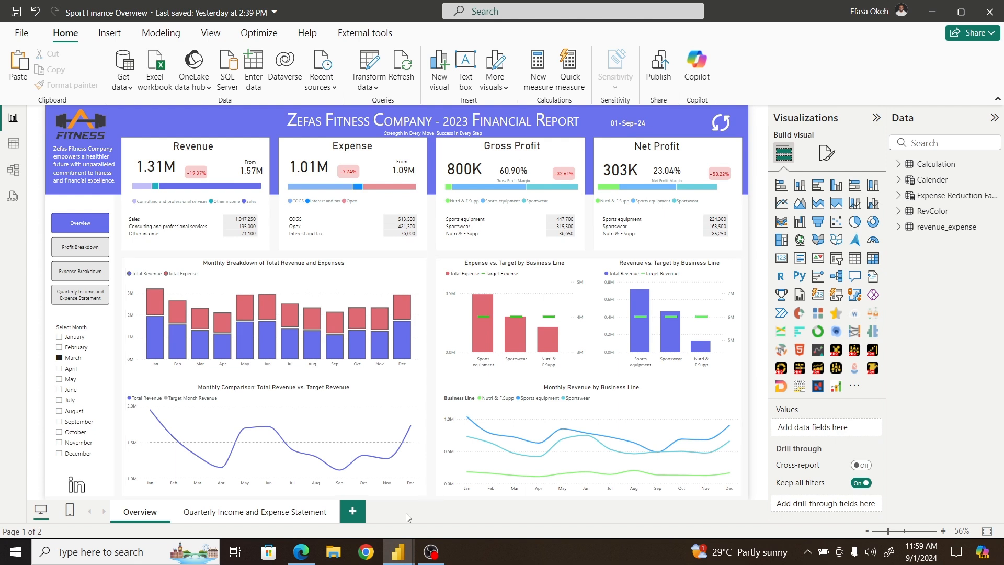
{"action": "mouse_move", "coordinate": [396, 557]}
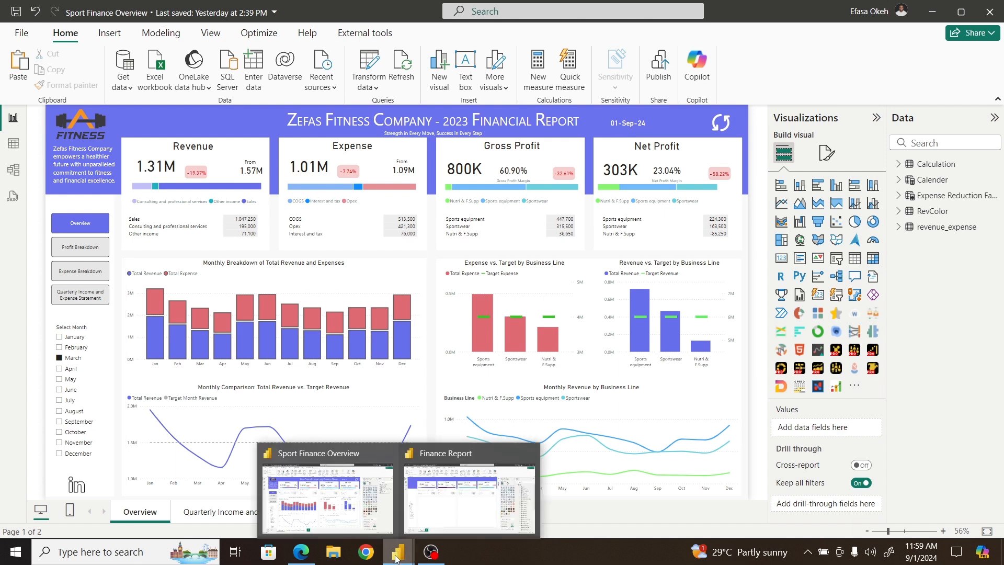
{"action": "left_click", "coordinate": [443, 512]}
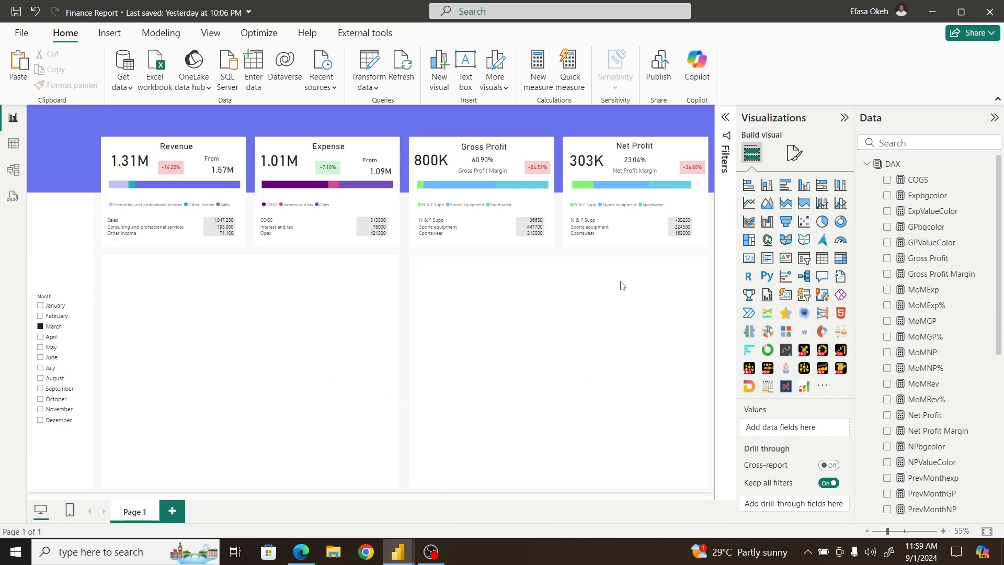
Step: Add a stacked column chart of TotalRevenue and TotalExpense in the upper half of the panel below the Revenue and Expense cards
{"action": "left_click", "coordinate": [767, 186]}
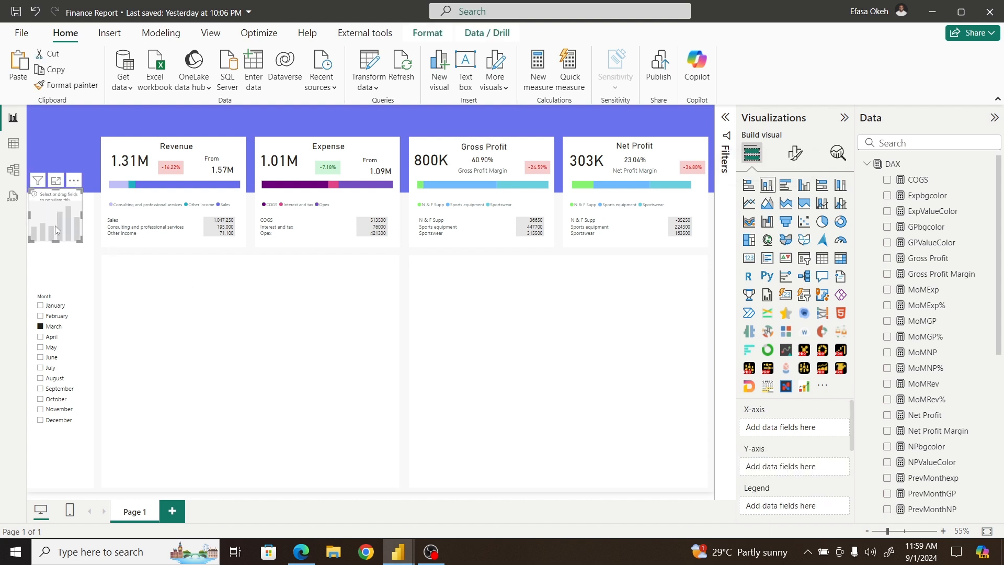
{"action": "left_click_drag", "start_coordinate": [56, 230], "coordinate": [396, 355]}
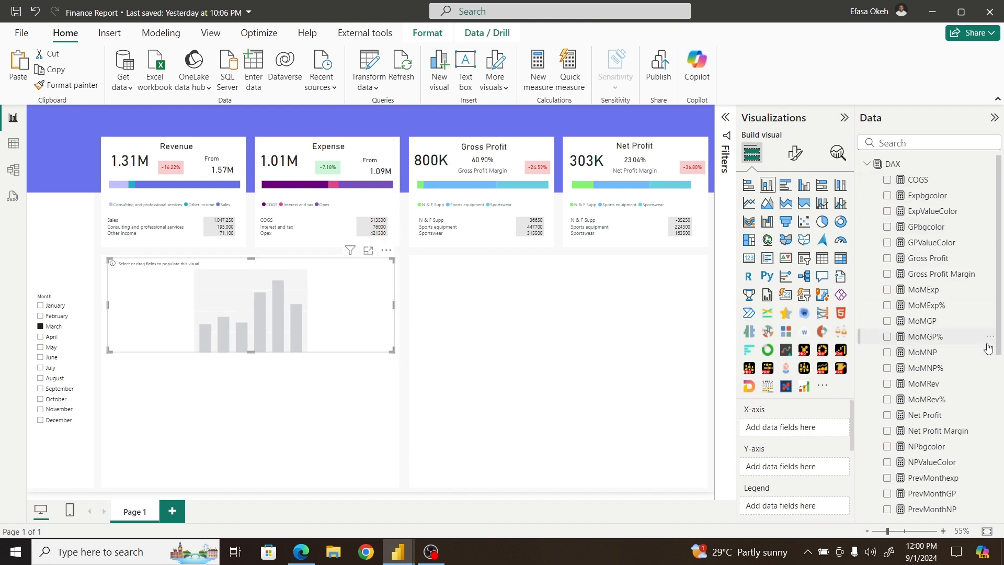
{"action": "left_click_drag", "start_coordinate": [1001, 337], "coordinate": [1000, 406]}
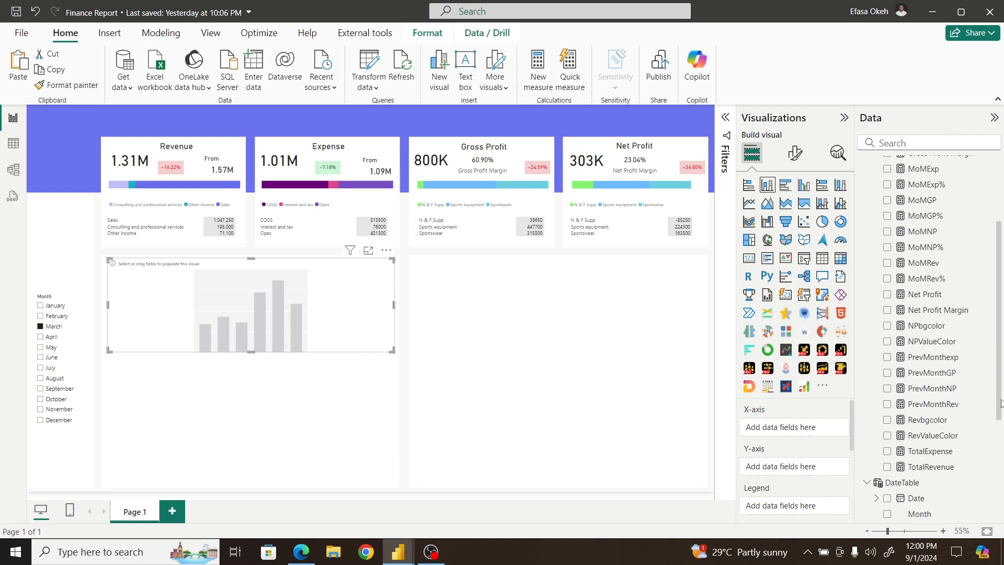
{"action": "left_click", "coordinate": [888, 467]}
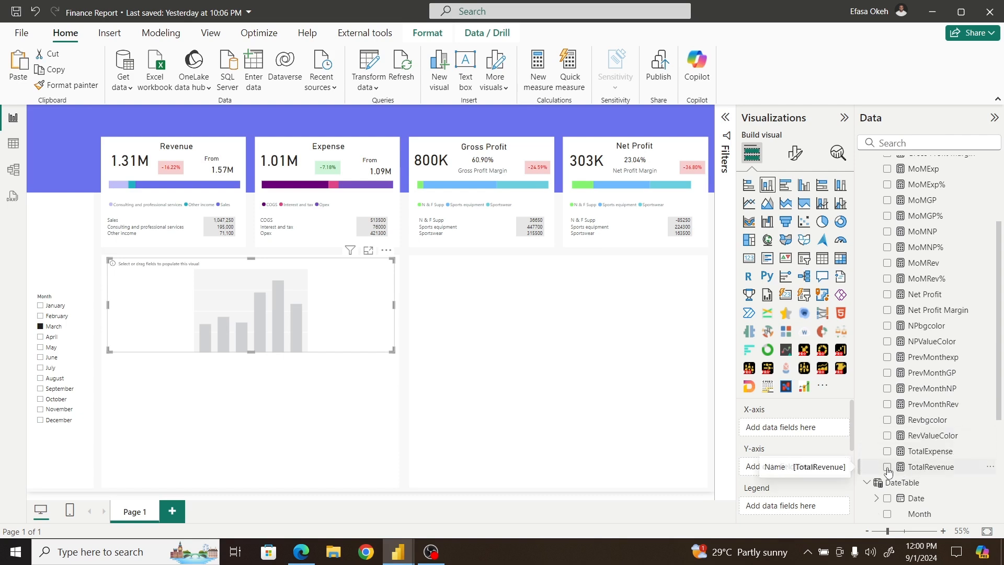
{"action": "left_click", "coordinate": [887, 452]}
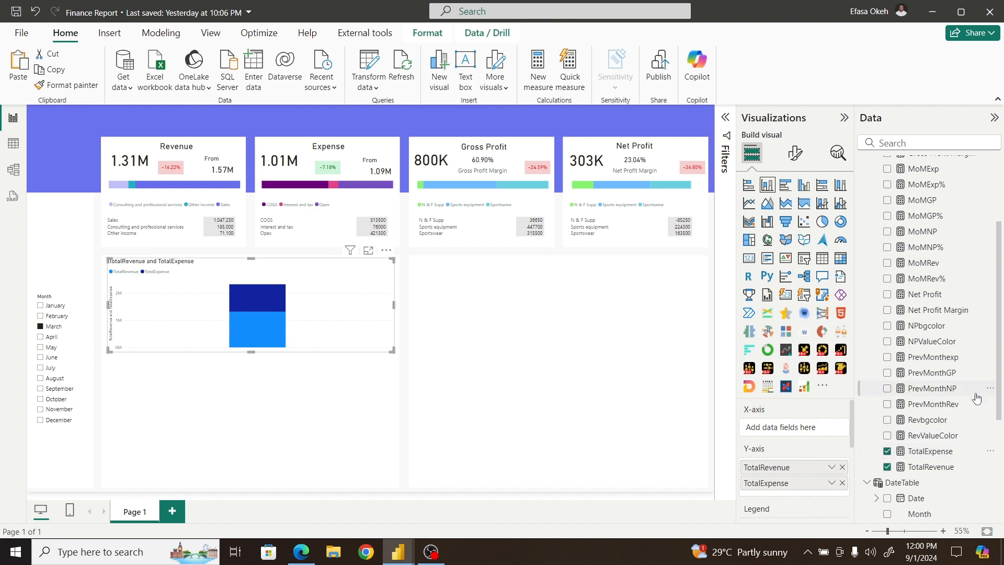
Step: Set the stacked column chart's x-axis to Short Month from DateTable
{"action": "left_click_drag", "start_coordinate": [1000, 384], "coordinate": [1003, 508]}
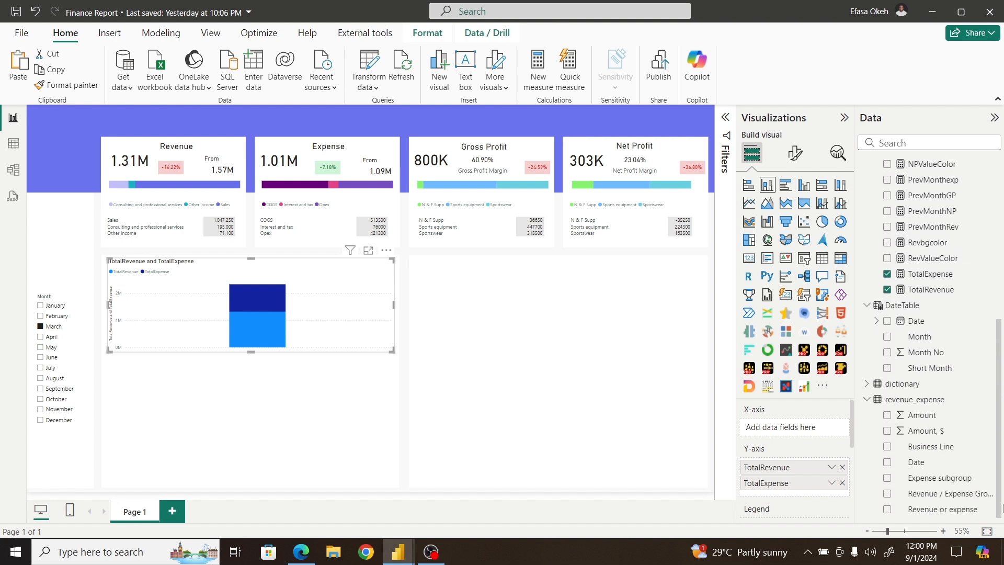
{"action": "scroll", "coordinate": [940, 399], "scroll_direction": "up", "scroll_amount": 1}
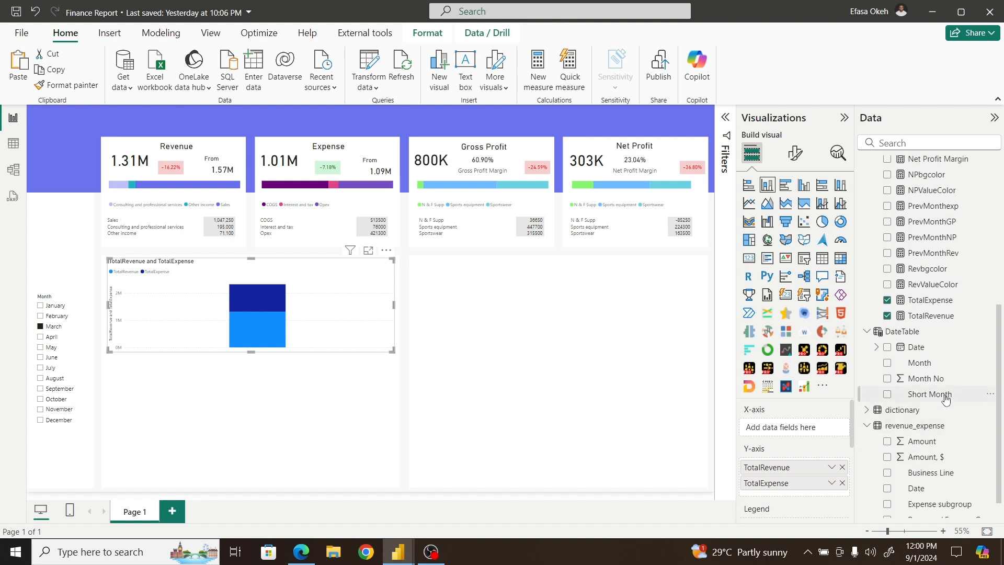
{"action": "left_click_drag", "start_coordinate": [941, 400], "coordinate": [809, 433]}
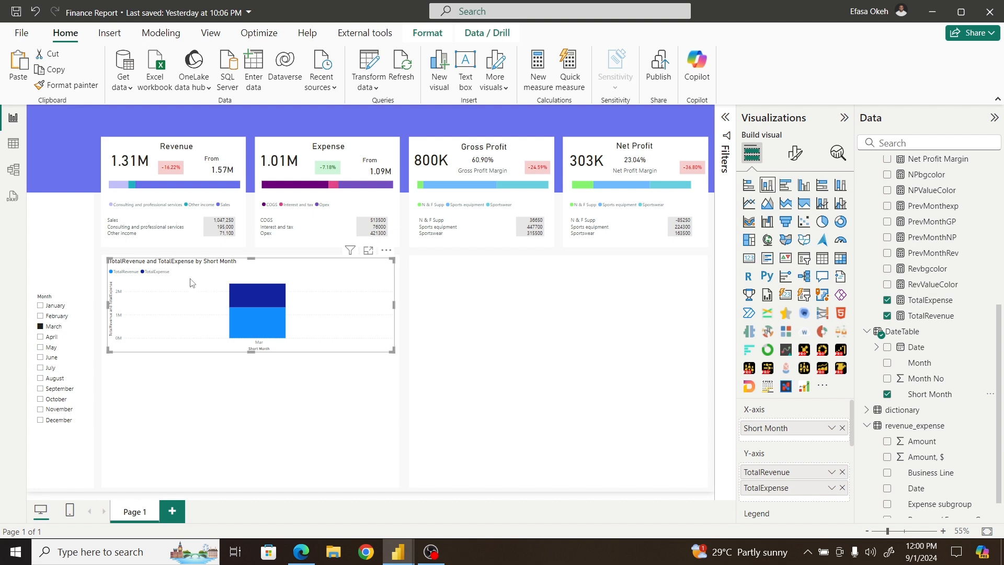
Step: Set the Month slicer's interaction with the stacked column chart to None and end interaction editing
{"action": "left_click", "coordinate": [82, 309]}
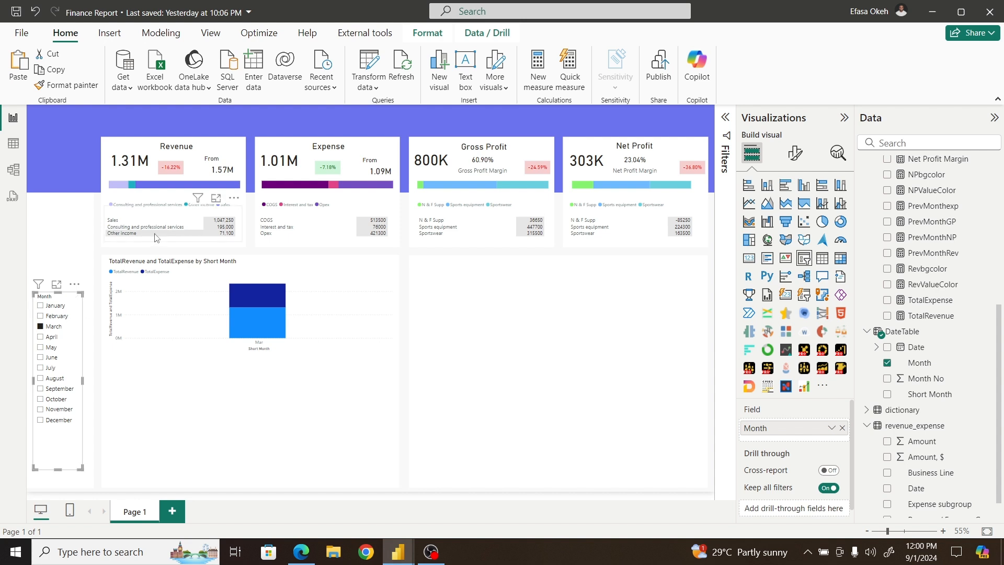
{"action": "left_click", "coordinate": [416, 33]}
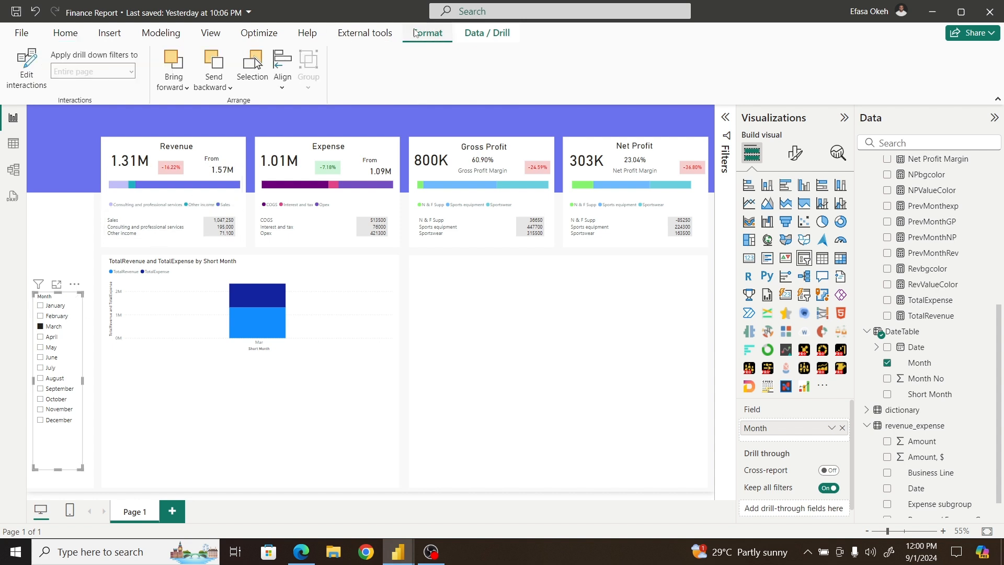
{"action": "left_click", "coordinate": [38, 76]}
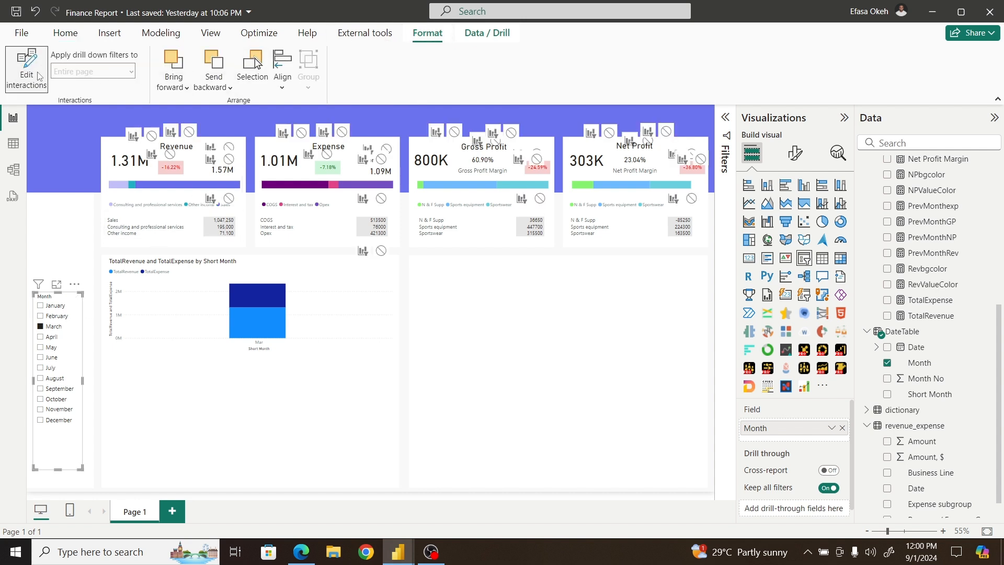
{"action": "left_click", "coordinate": [381, 251]}
{"action": "left_click", "coordinate": [381, 251]}
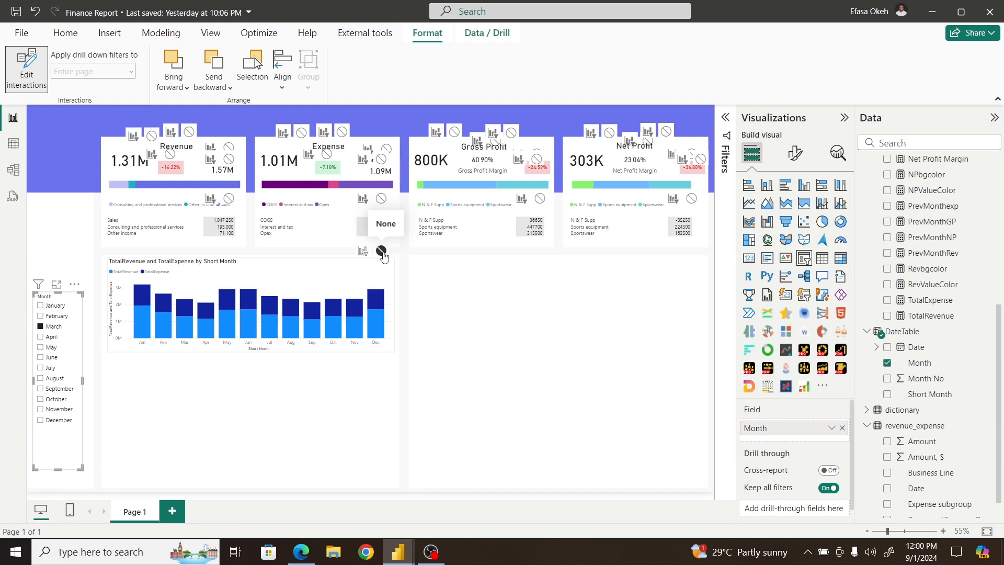
{"action": "left_click", "coordinate": [27, 78]}
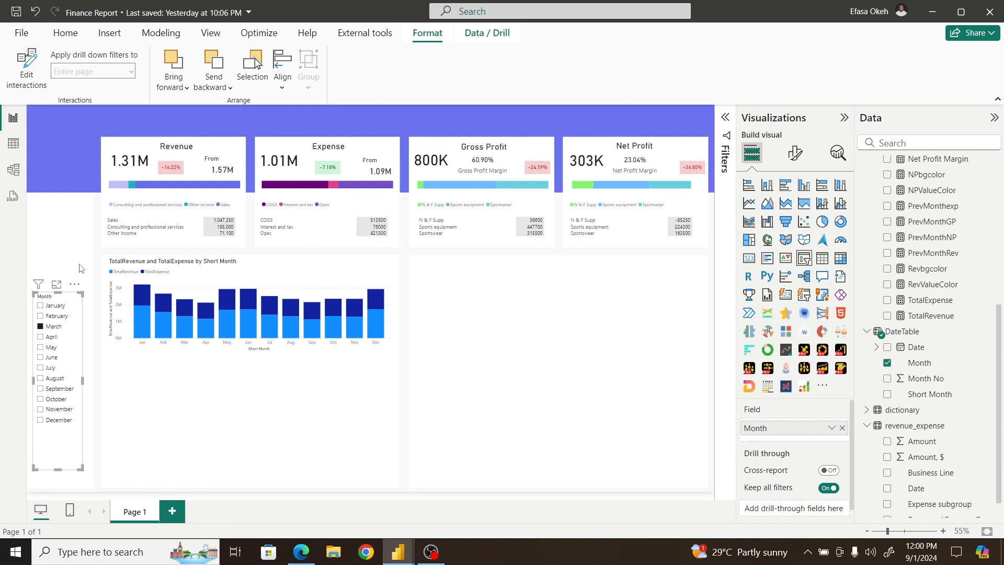
{"action": "left_click", "coordinate": [204, 385]}
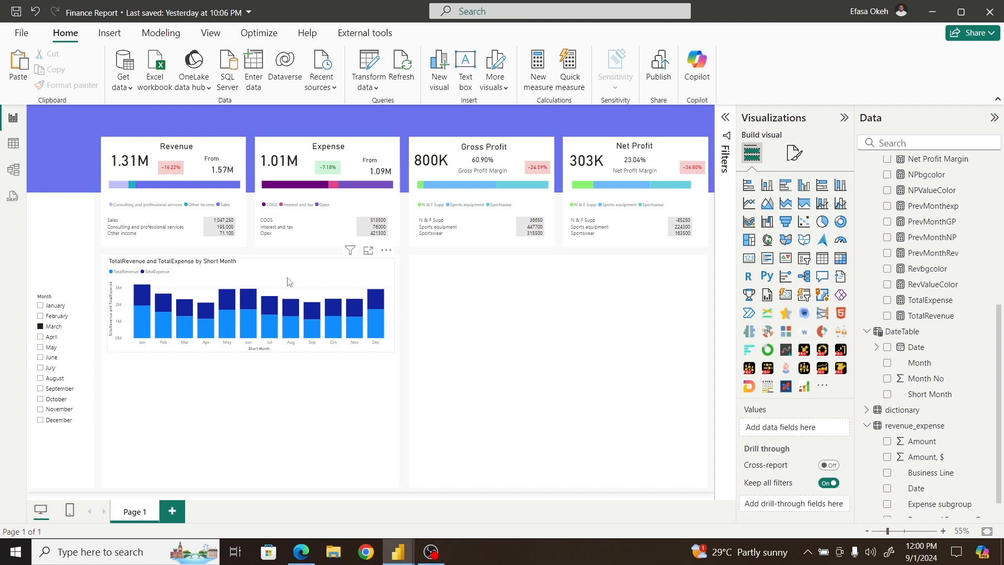
Step: Extend the stacked column chart slightly downward so it takes up more of its panel
{"action": "left_click", "coordinate": [257, 348]}
{"action": "left_click_drag", "start_coordinate": [255, 352], "coordinate": [254, 371]}
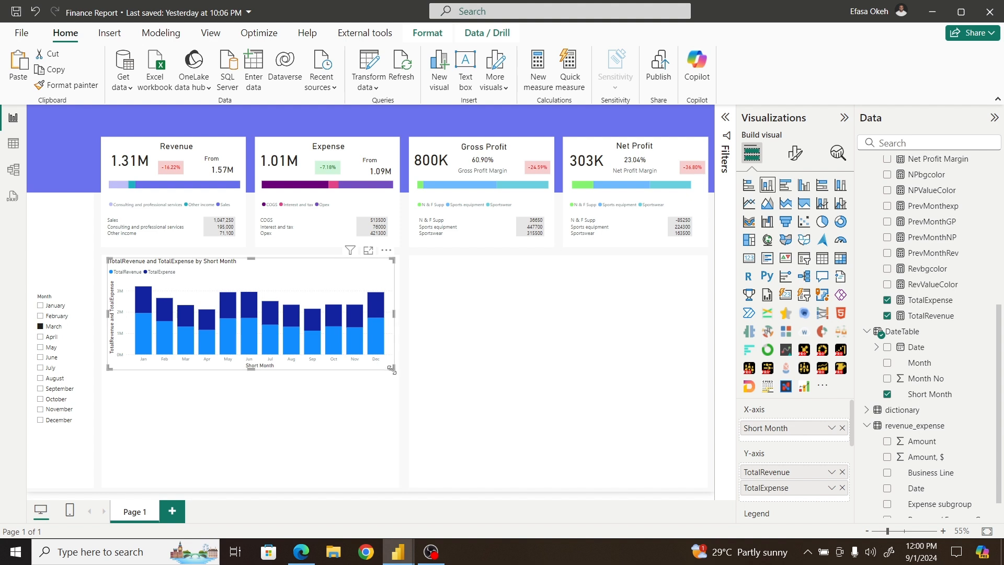
{"action": "left_click_drag", "start_coordinate": [394, 370], "coordinate": [396, 374]}
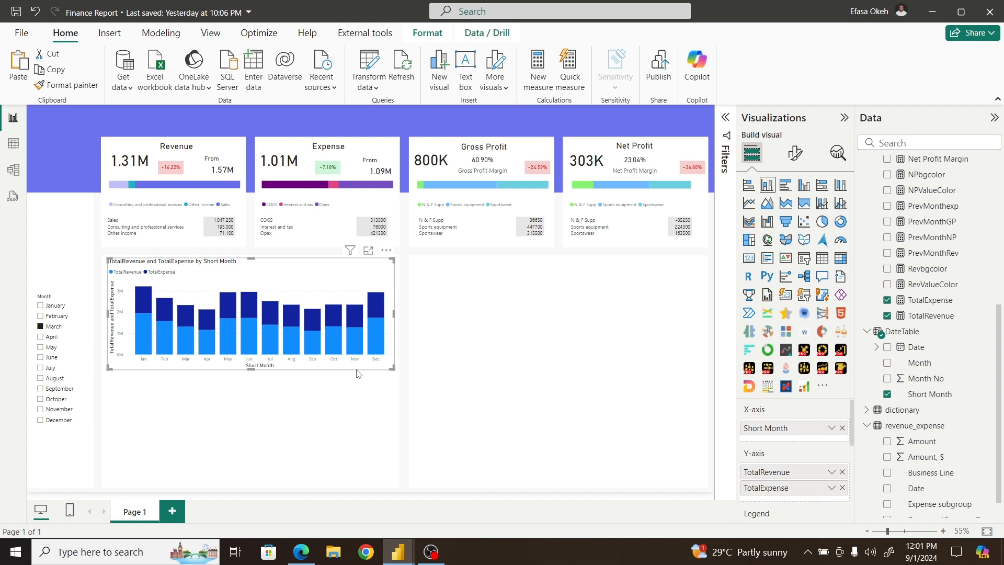
Step: Rename the chart's TotalRevenue y-axis field to "Total Revenue" and open the TotalExpense field's name for editing
{"action": "double_click", "coordinate": [765, 472]}
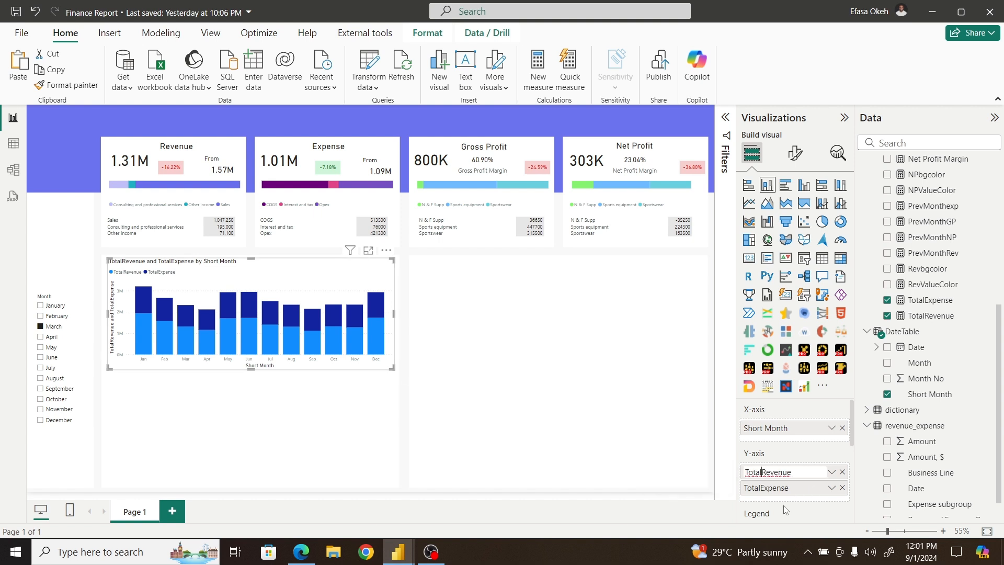
{"action": "key", "text": "Return"}
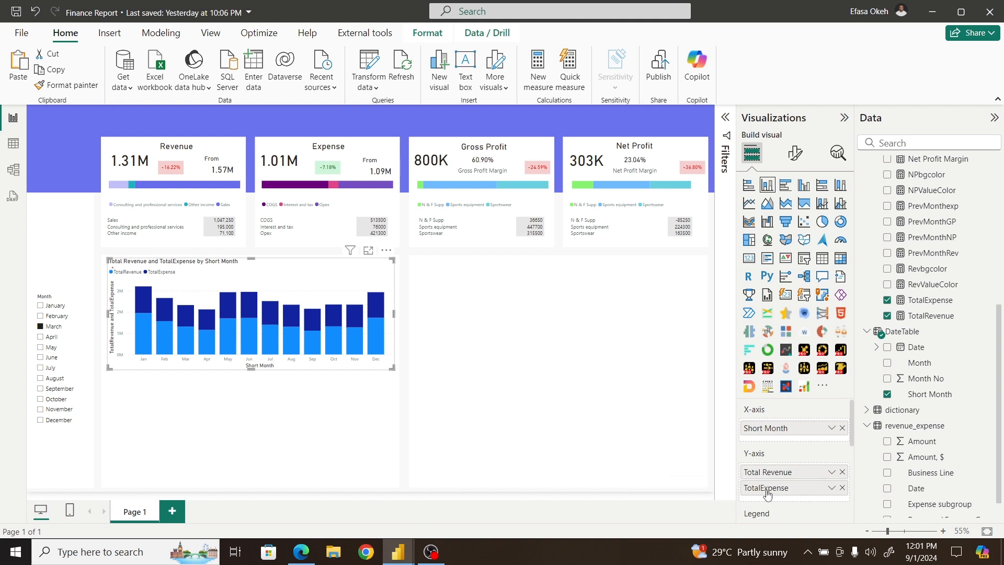
{"action": "double_click", "coordinate": [765, 488]}
{"action": "double_click", "coordinate": [764, 489]}
{"action": "left_click", "coordinate": [762, 489]}
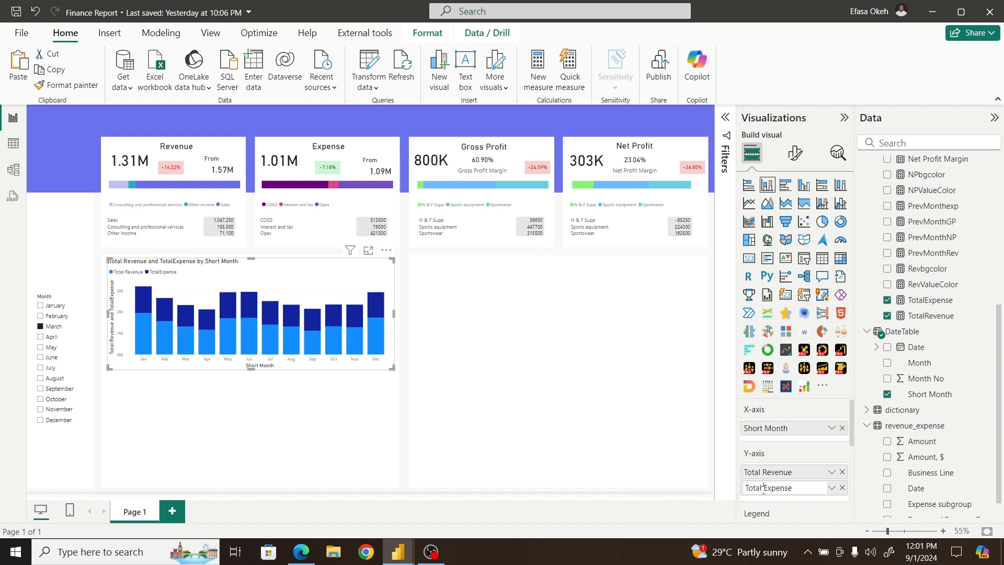
{"action": "left_click", "coordinate": [413, 298]}
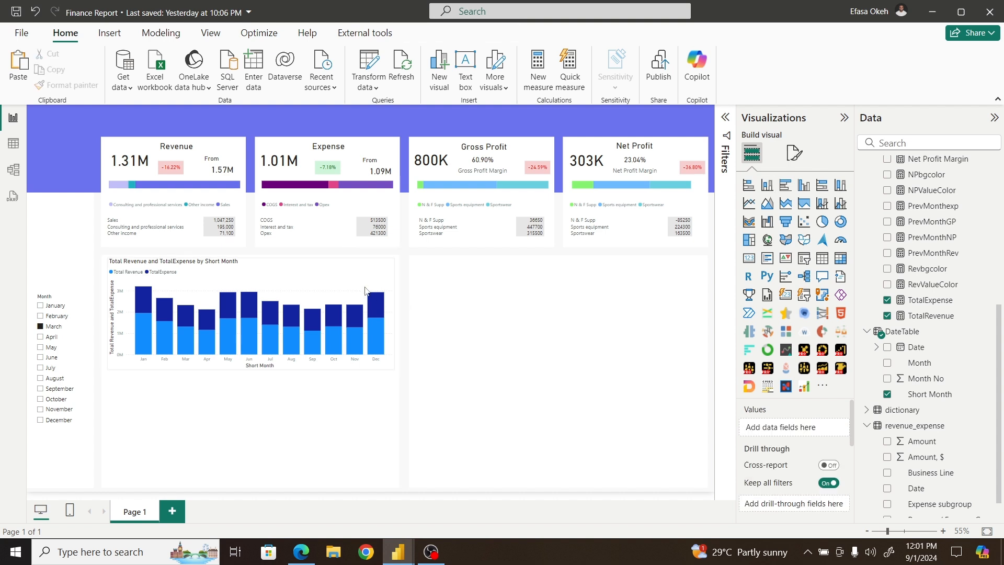
Step: Turn off the x-axis title and the y-axis title of the stacked column chart
{"action": "left_click", "coordinate": [388, 291]}
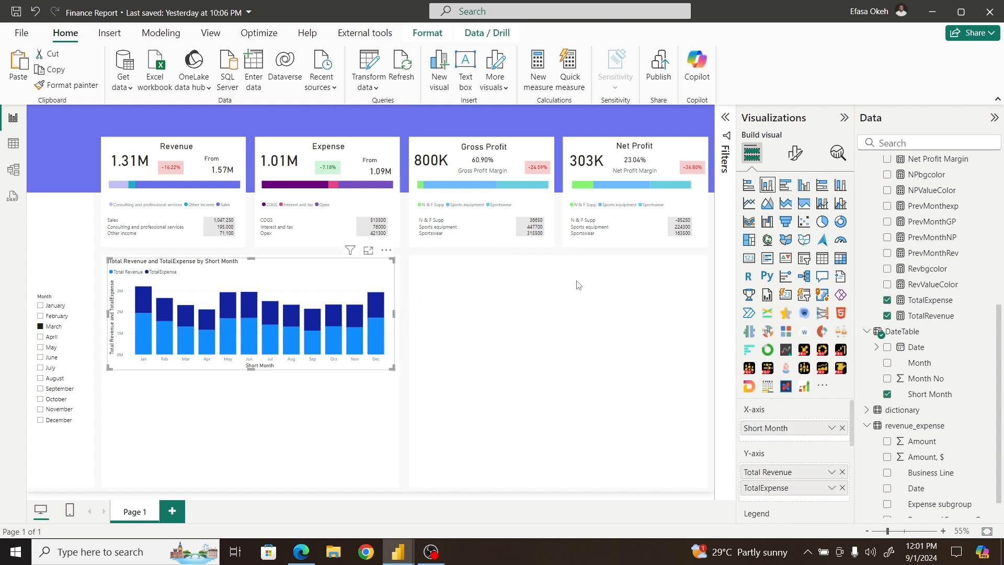
{"action": "left_click", "coordinate": [795, 153]}
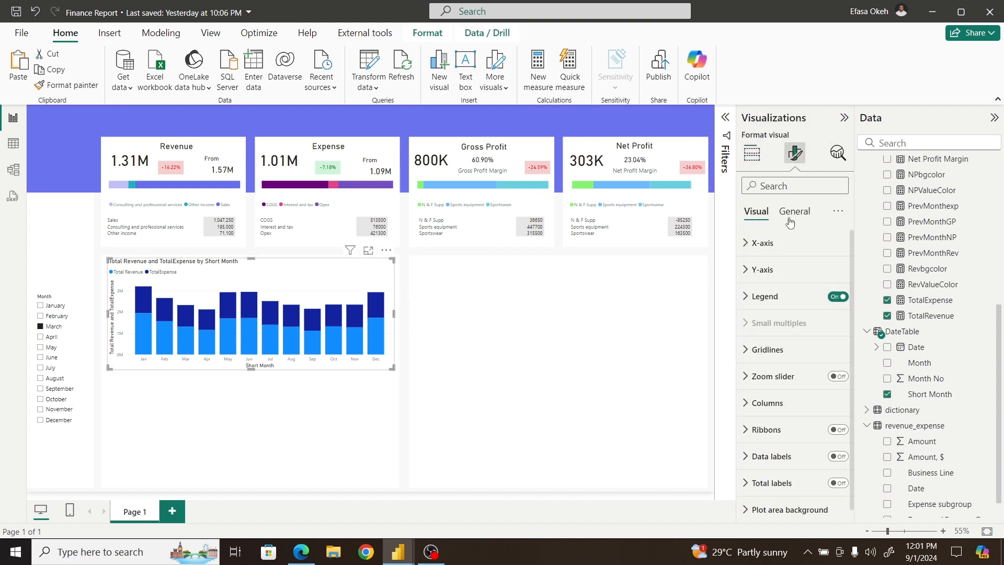
{"action": "left_click", "coordinate": [765, 246]}
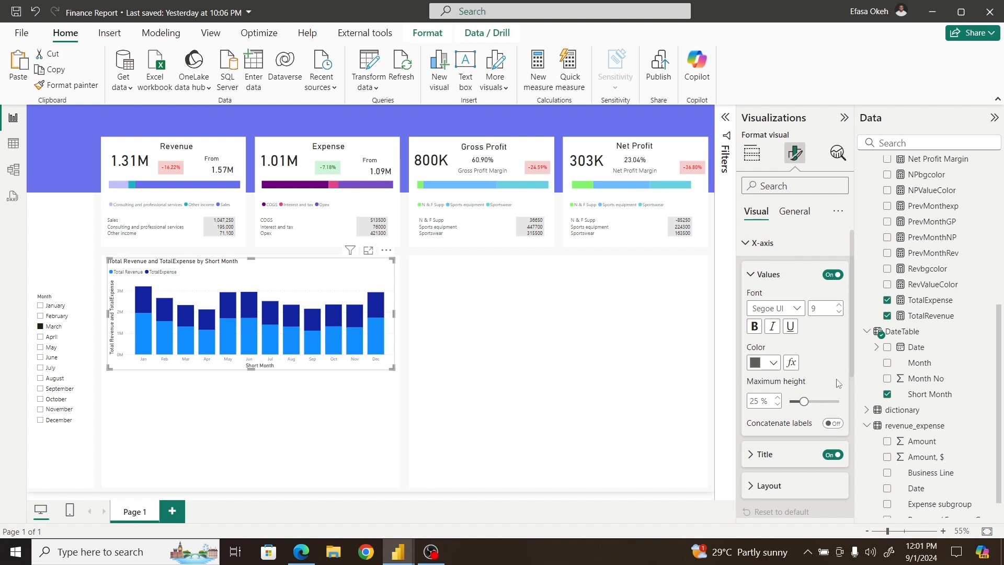
{"action": "left_click", "coordinate": [832, 455]}
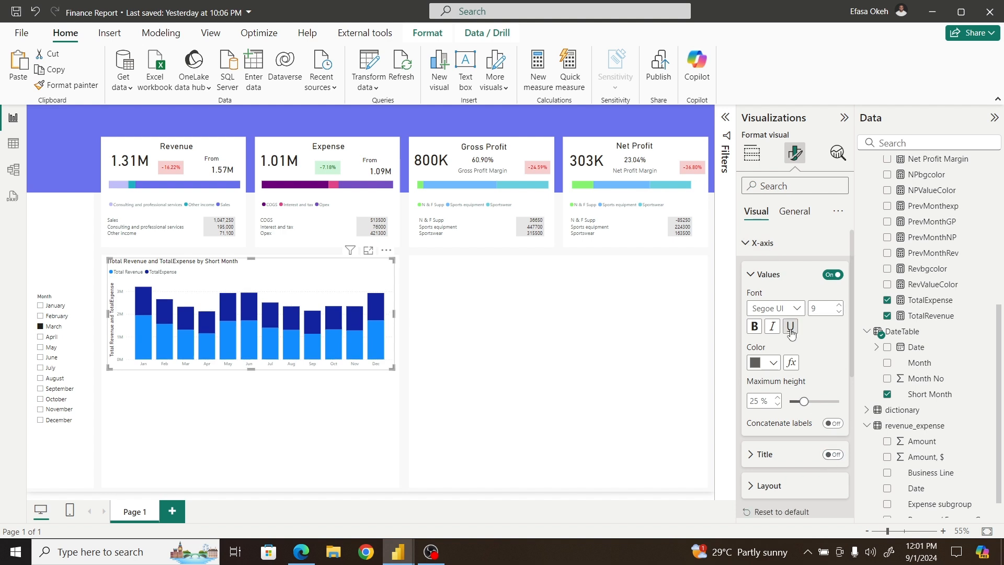
{"action": "left_click", "coordinate": [752, 246]}
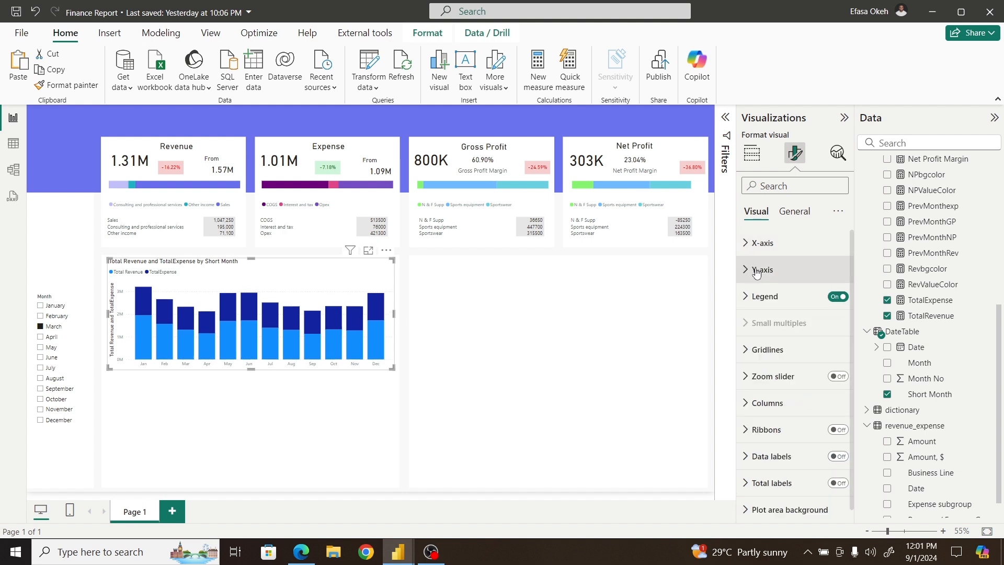
{"action": "left_click", "coordinate": [761, 270]}
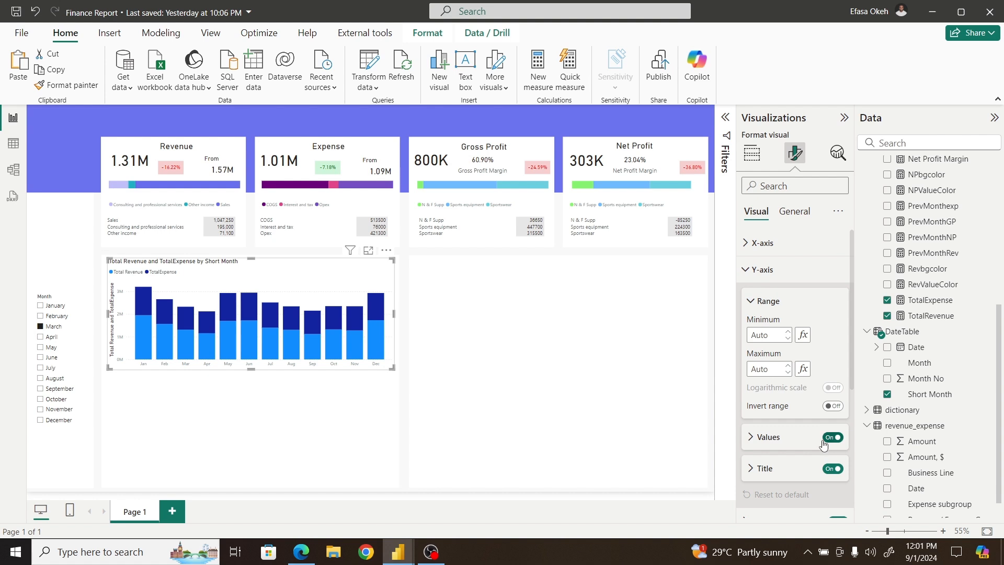
{"action": "left_click", "coordinate": [831, 469]}
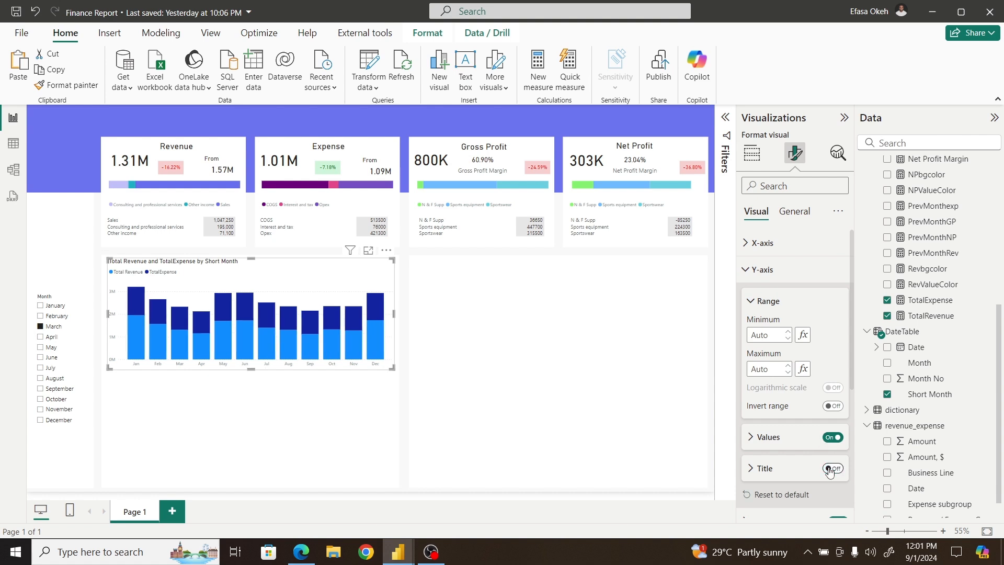
{"action": "left_click", "coordinate": [752, 272]}
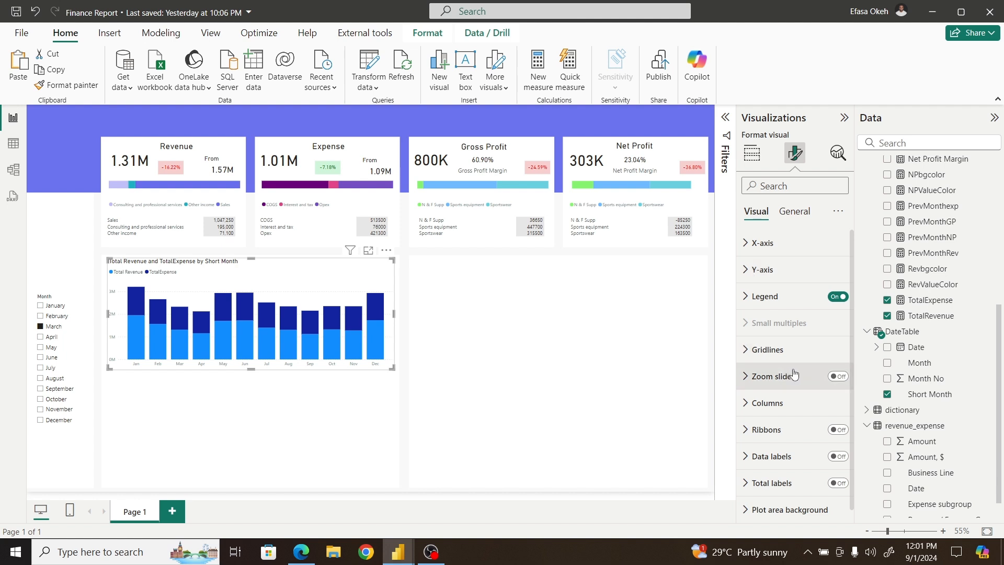
Step: Turn off the stacked column chart's horizontal gridlines and its background
{"action": "left_click", "coordinate": [777, 355]}
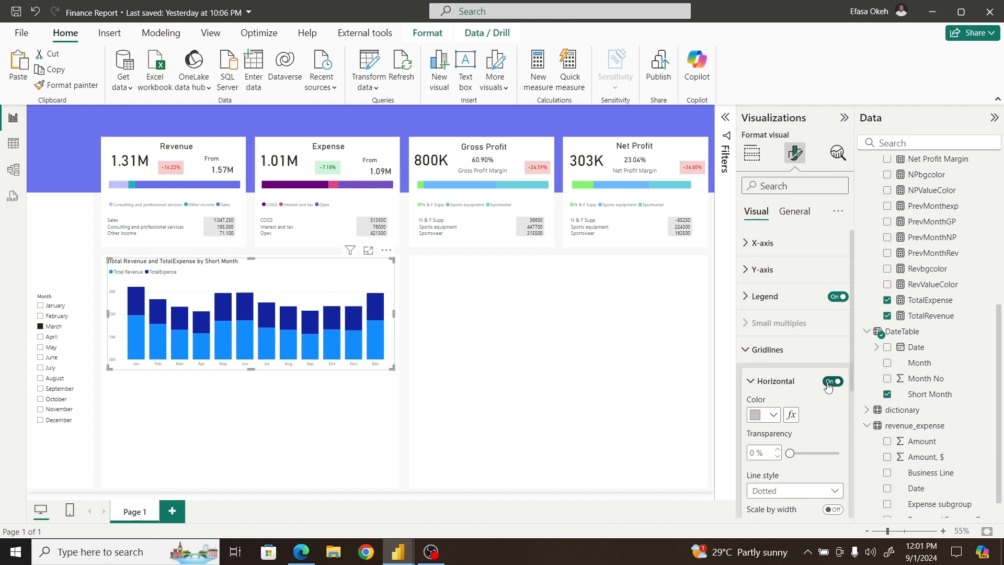
{"action": "left_click", "coordinate": [827, 383]}
{"action": "left_click", "coordinate": [768, 350]}
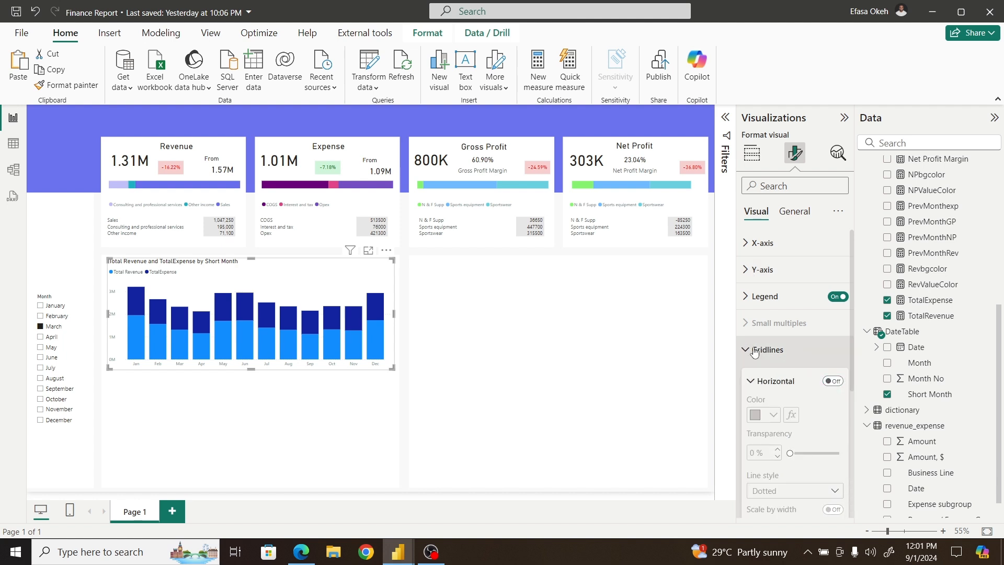
{"action": "left_click", "coordinate": [792, 214]}
{"action": "left_click", "coordinate": [767, 296]}
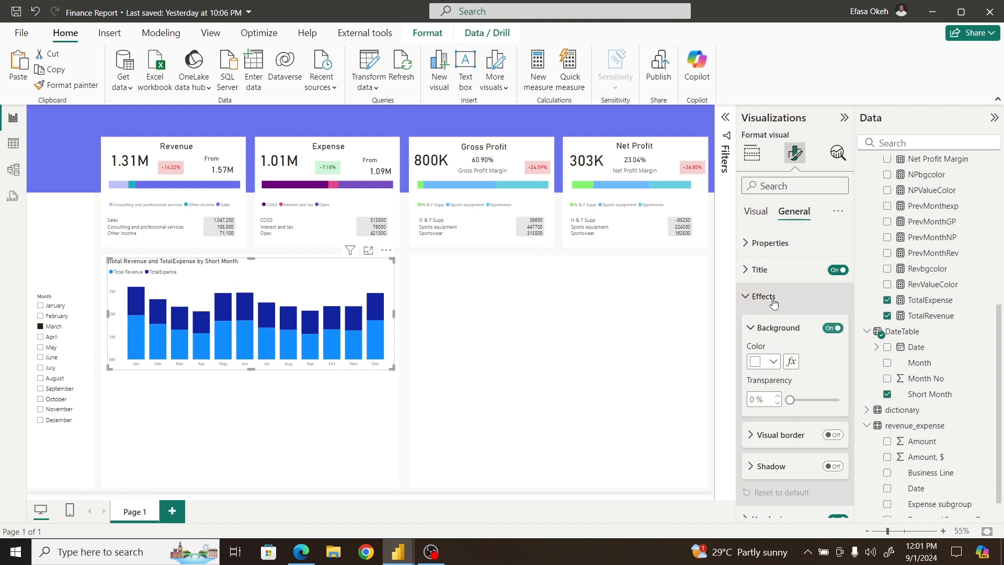
{"action": "left_click", "coordinate": [831, 328]}
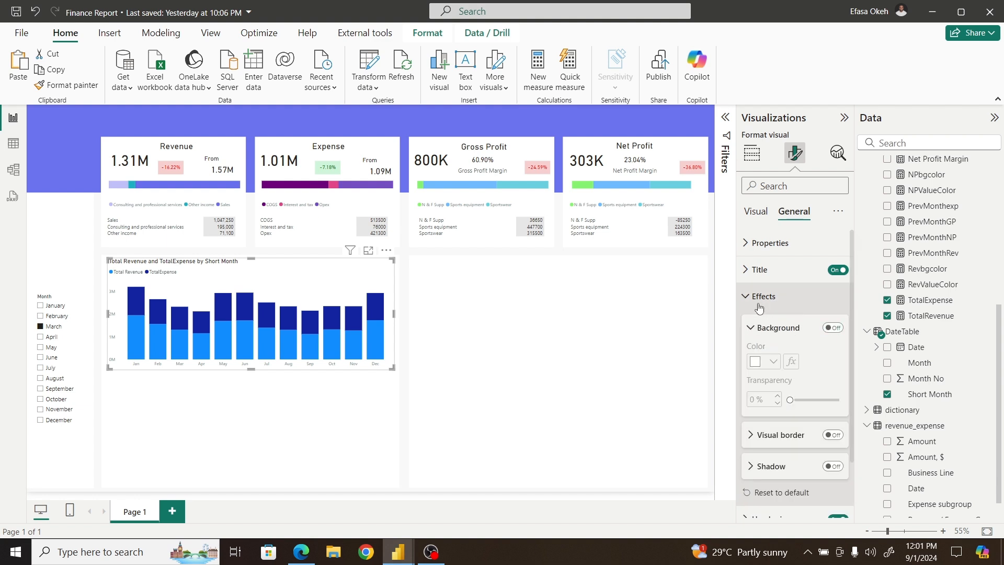
Step: Set the column color of the TotalExpense series to the light red custom color #FB8891
{"action": "left_click", "coordinate": [758, 214]}
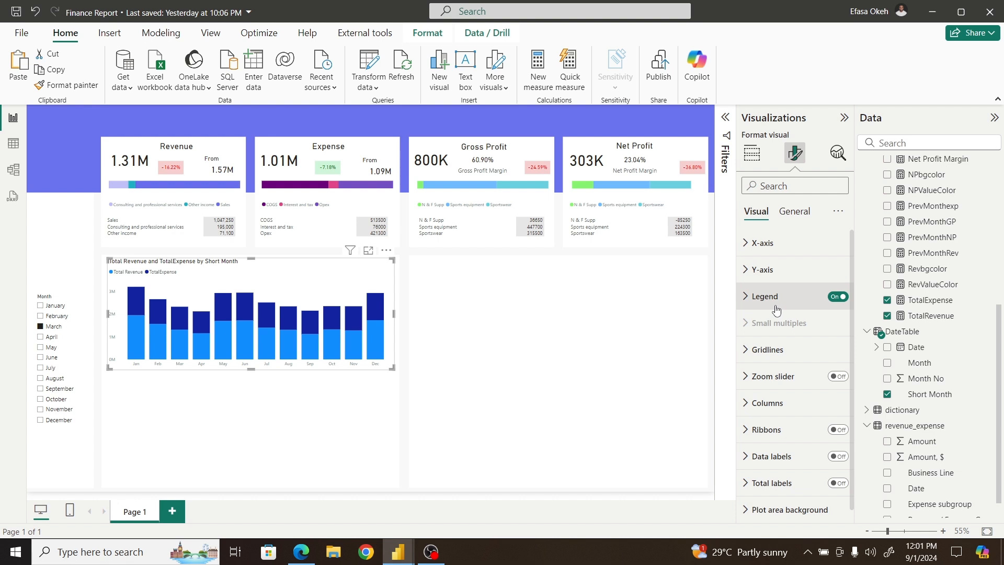
{"action": "scroll", "coordinate": [852, 345], "scroll_direction": "down", "scroll_amount": 1}
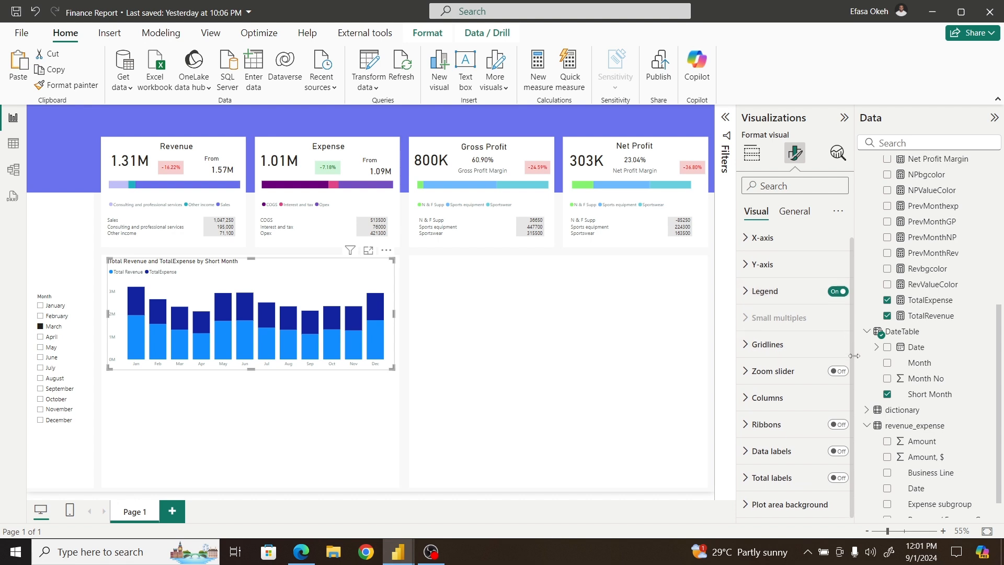
{"action": "left_click", "coordinate": [767, 398]}
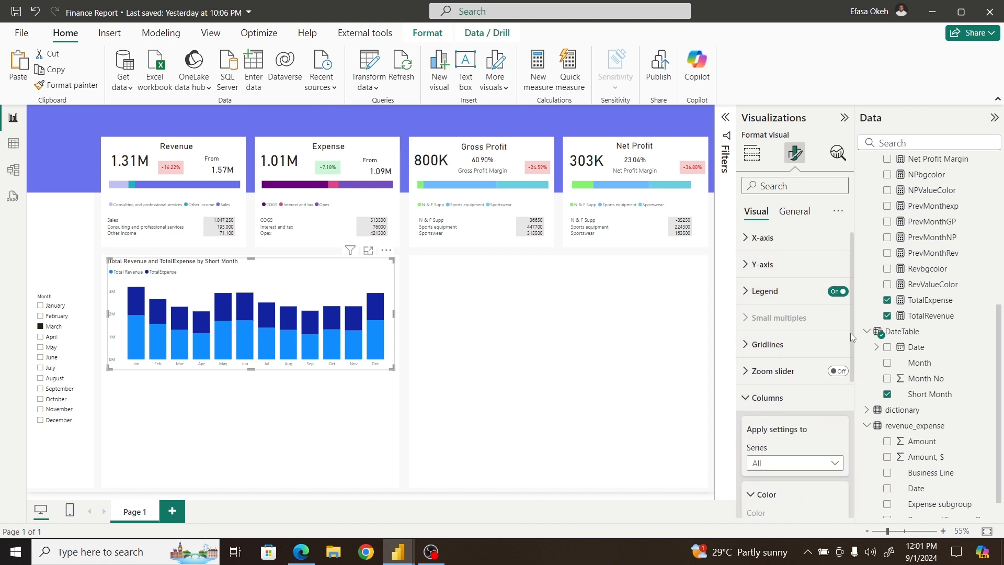
{"action": "left_click_drag", "start_coordinate": [851, 333], "coordinate": [860, 433]}
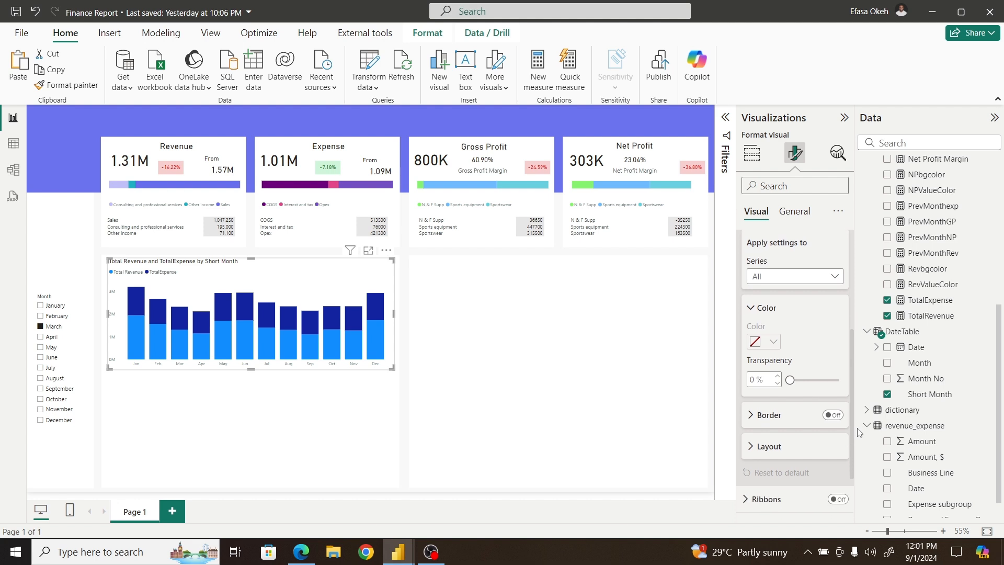
{"action": "left_click", "coordinate": [776, 281]}
{"action": "left_click", "coordinate": [785, 328]}
{"action": "left_click", "coordinate": [773, 344]}
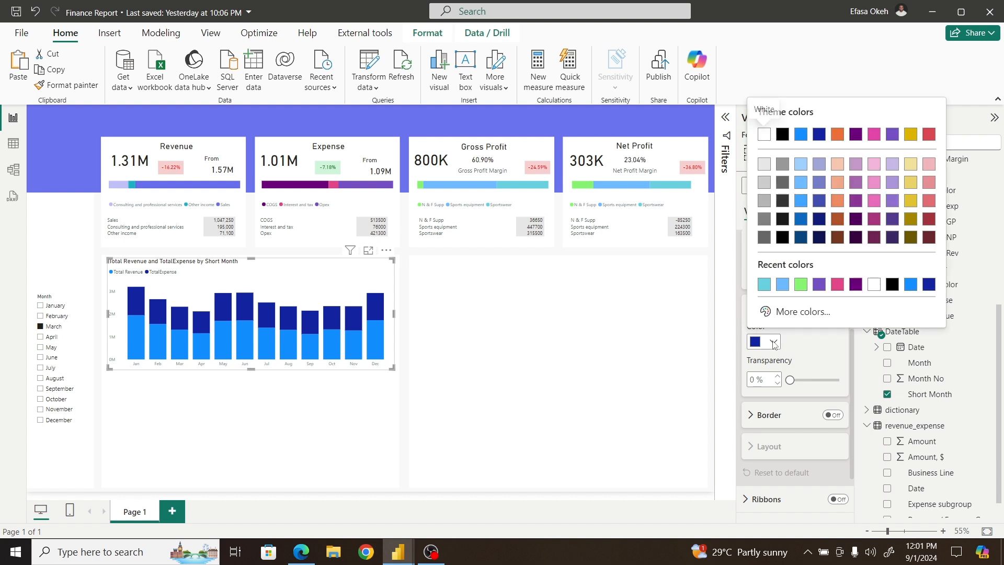
{"action": "left_click", "coordinate": [812, 312]}
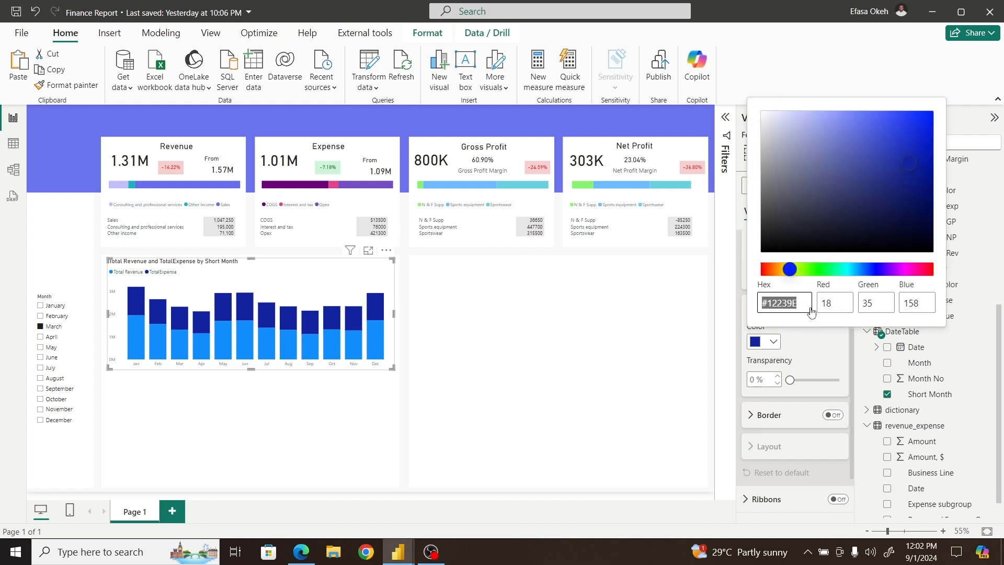
{"action": "left_click", "coordinate": [773, 269]}
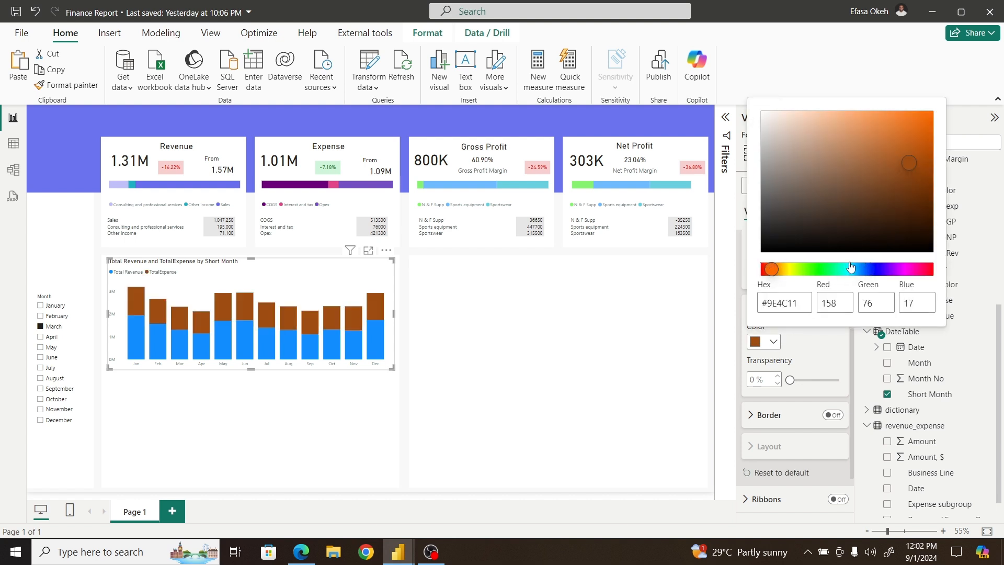
{"action": "left_click", "coordinate": [930, 270]}
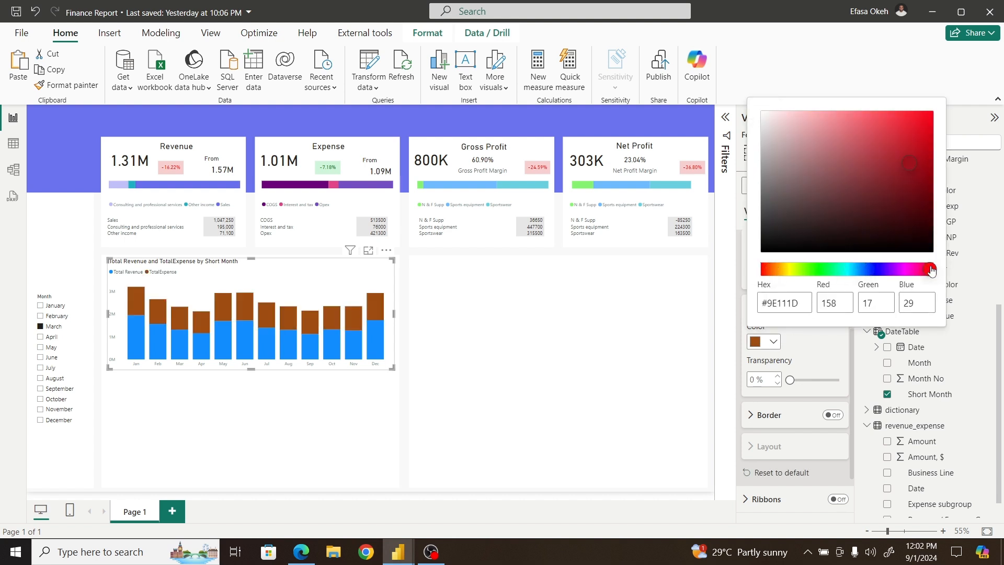
{"action": "left_click", "coordinate": [857, 112]}
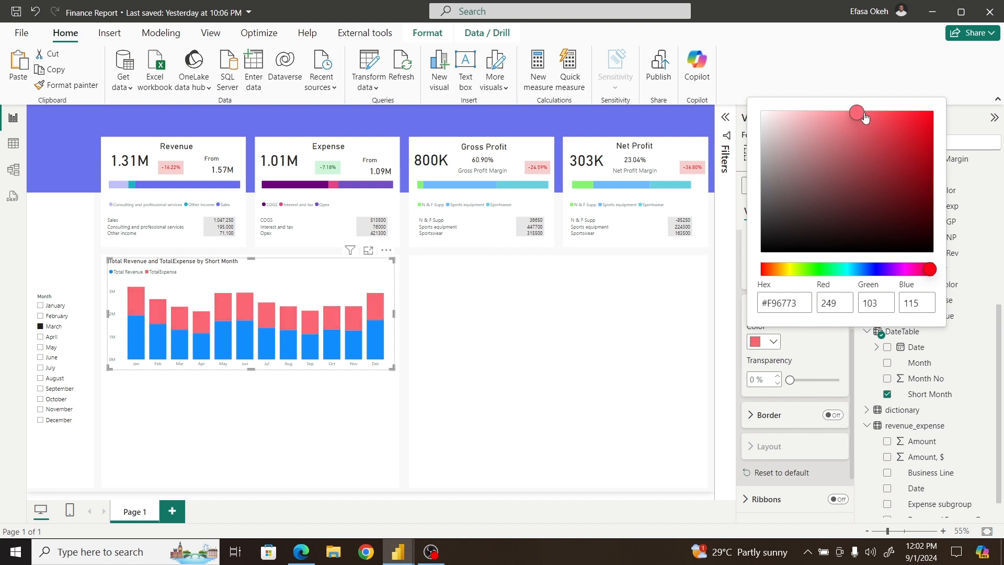
{"action": "left_click", "coordinate": [836, 112]}
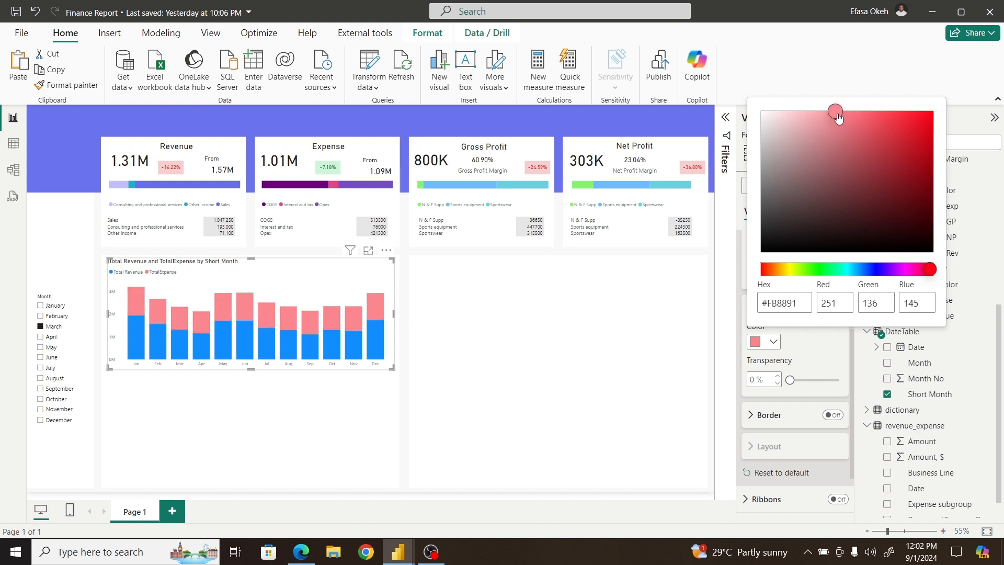
{"action": "left_click", "coordinate": [818, 340]}
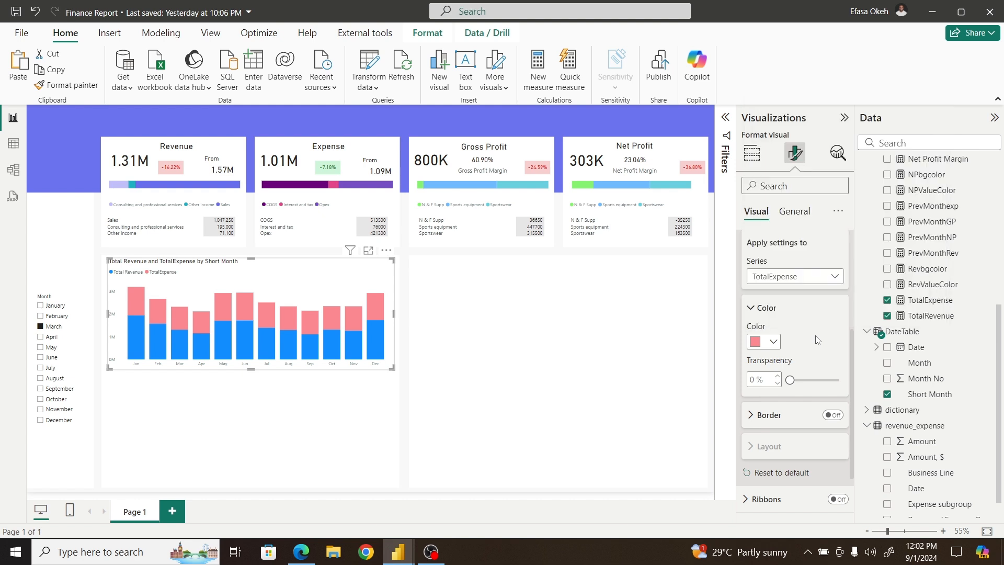
Step: Turn on a border for the TotalExpense columns with a width of 2 px and deselect the chart
{"action": "left_click", "coordinate": [834, 415]}
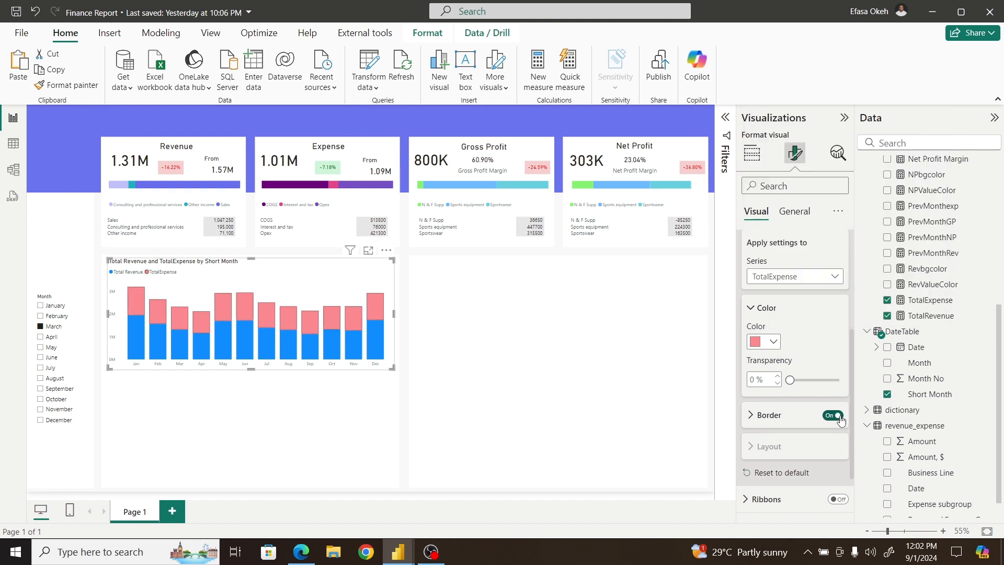
{"action": "left_click", "coordinate": [759, 418]}
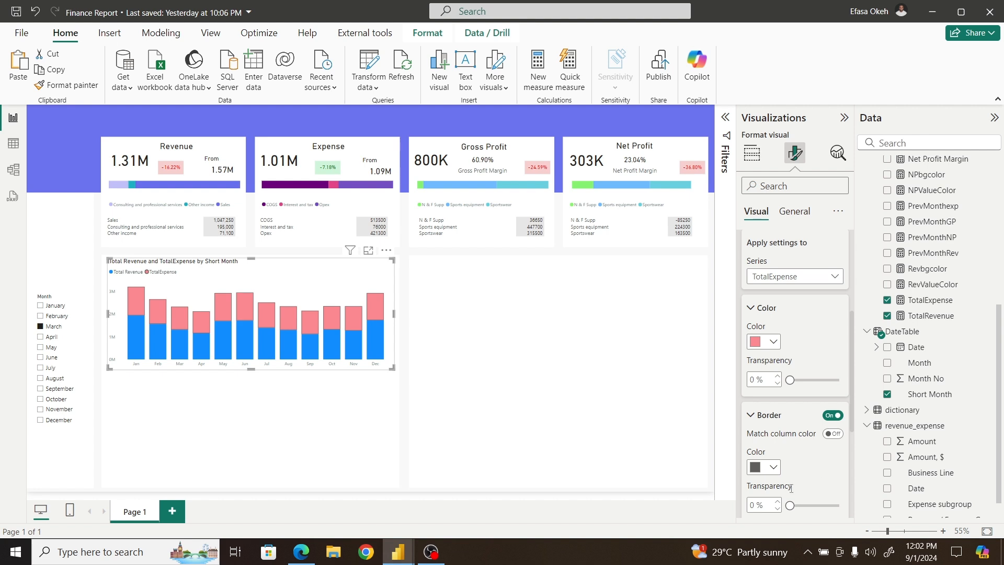
{"action": "left_click_drag", "start_coordinate": [852, 368], "coordinate": [852, 425]}
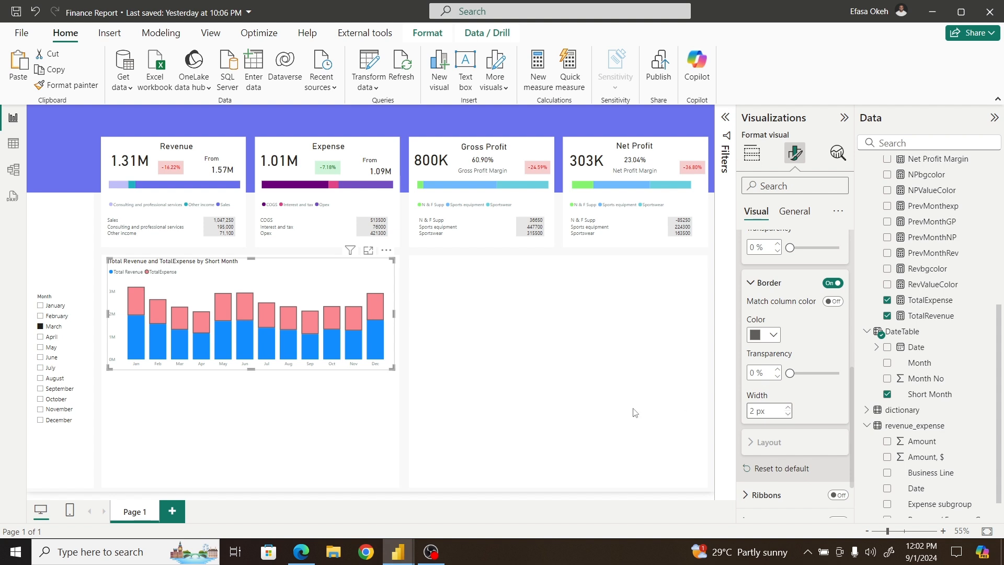
{"action": "left_click", "coordinate": [394, 391]}
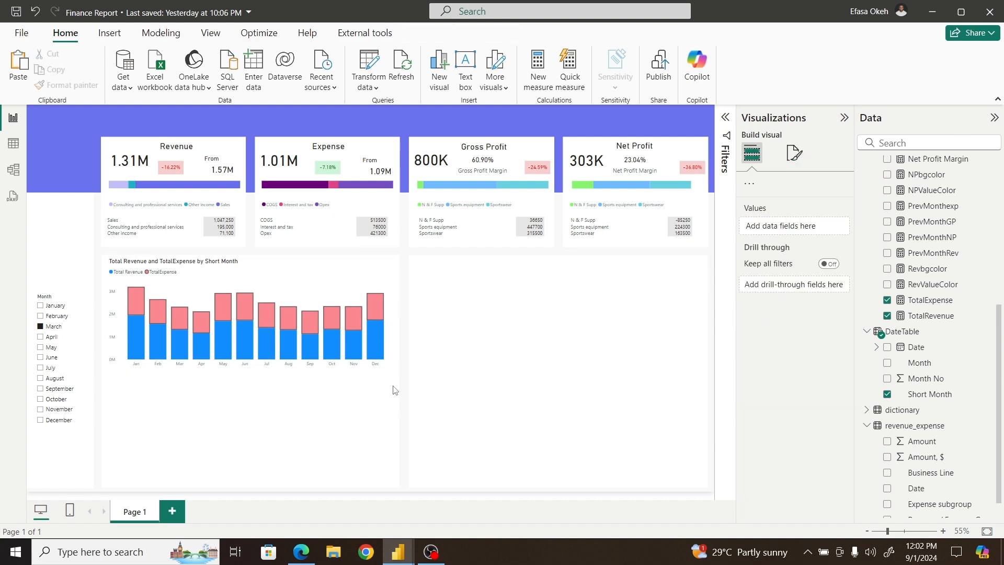
Step: Switch to the Sport Finance Overview report and select its Monthly Breakdown of Total Revenue and Expenses chart
{"action": "mouse_move", "coordinate": [396, 555]}
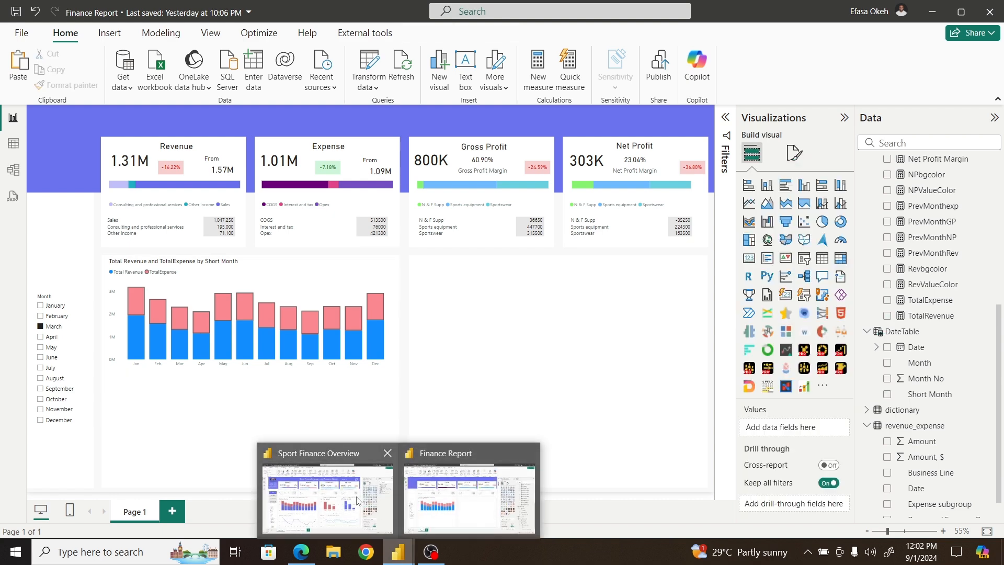
{"action": "left_click", "coordinate": [341, 499]}
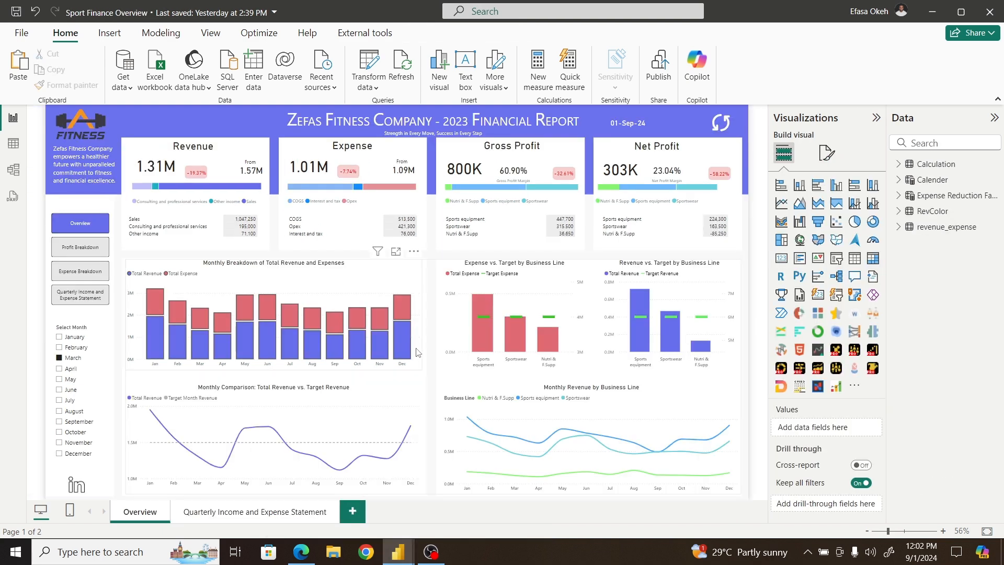
{"action": "left_click", "coordinate": [344, 348]}
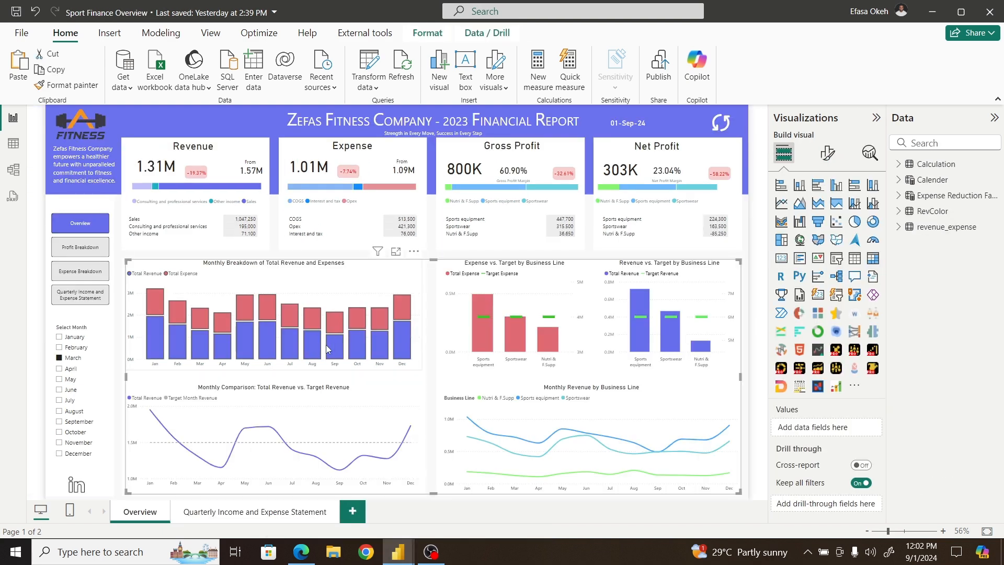
{"action": "left_click", "coordinate": [419, 349]}
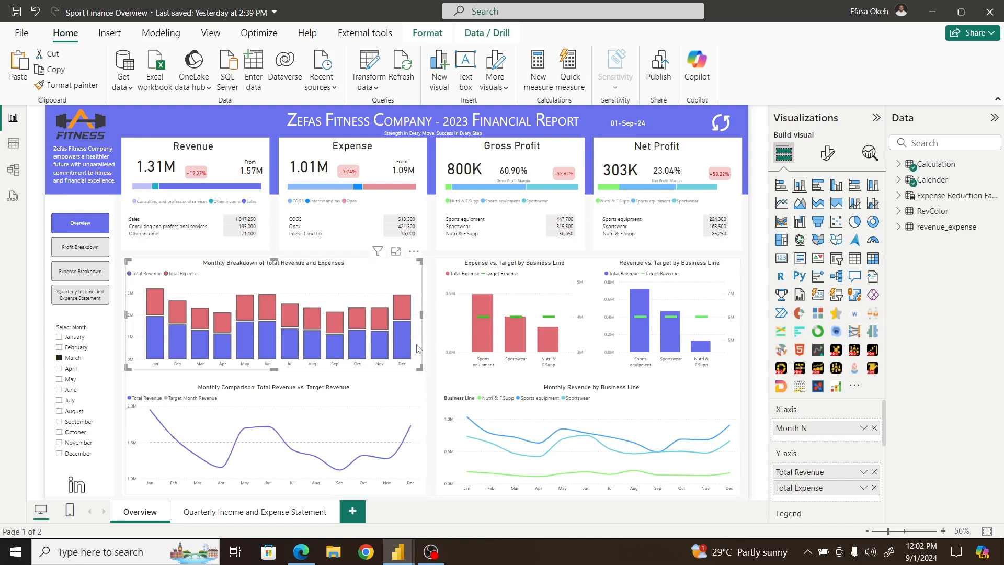
Step: Copy the hex code #676EED of the Total Revenue series' column color from the reference chart
{"action": "left_click", "coordinate": [827, 153]}
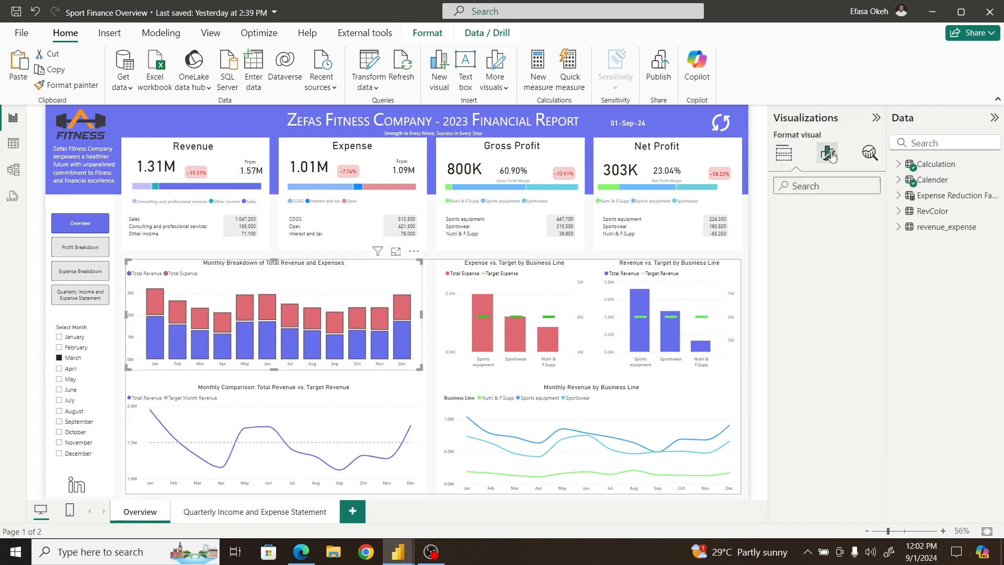
{"action": "left_click", "coordinate": [799, 403]}
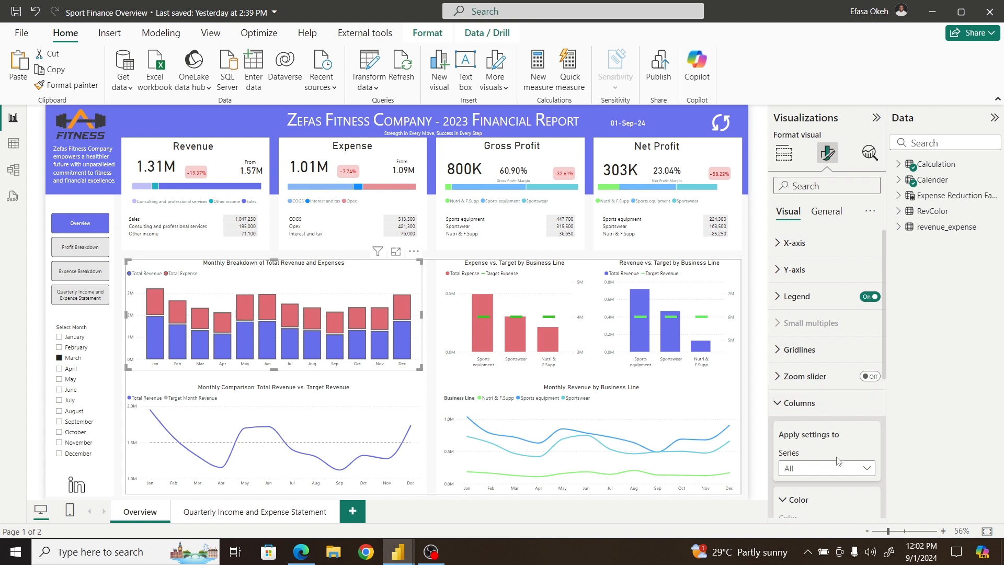
{"action": "scroll", "coordinate": [883, 356], "scroll_direction": "down", "scroll_amount": 3}
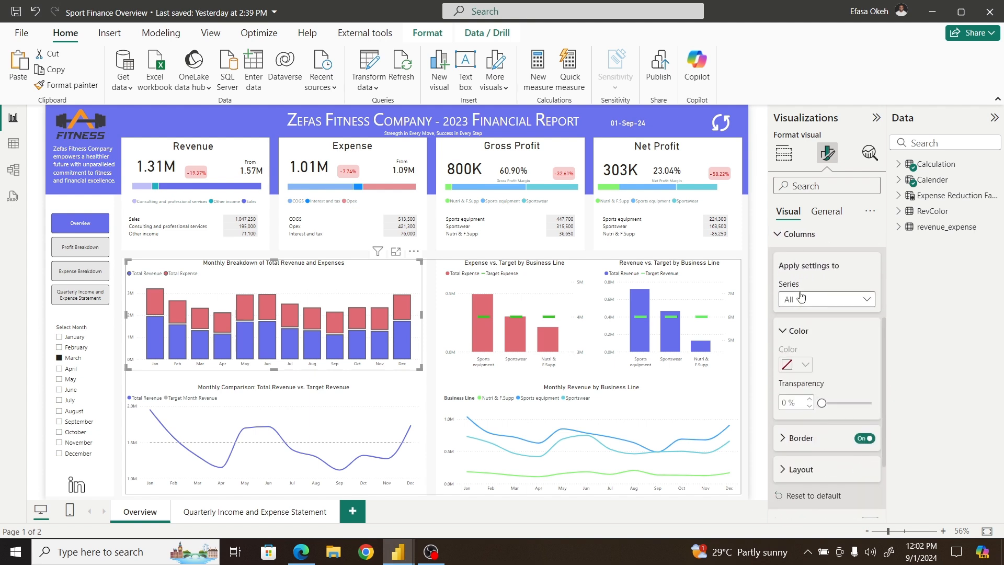
{"action": "left_click", "coordinate": [827, 299]}
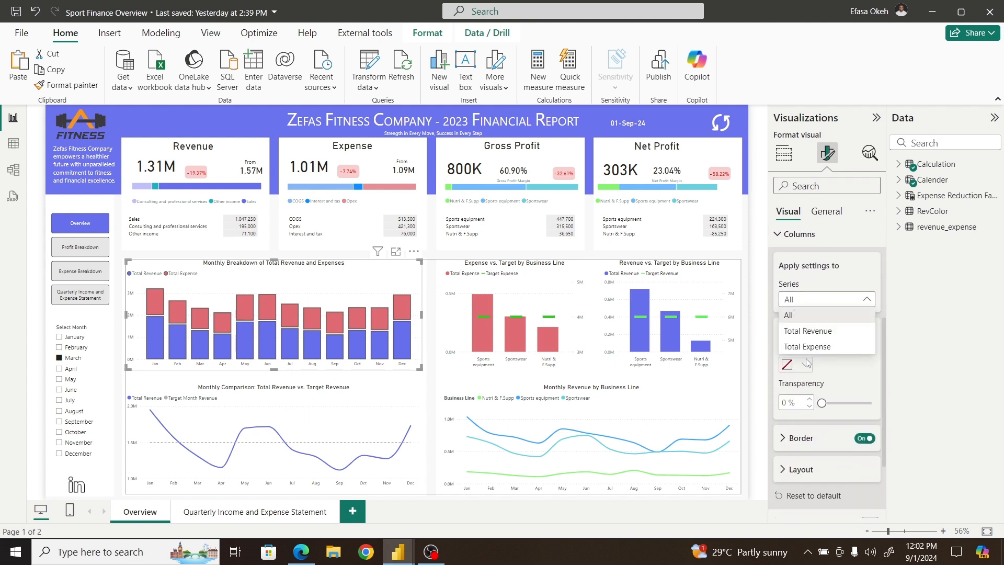
{"action": "left_click", "coordinate": [797, 333]}
{"action": "left_click", "coordinate": [806, 365]}
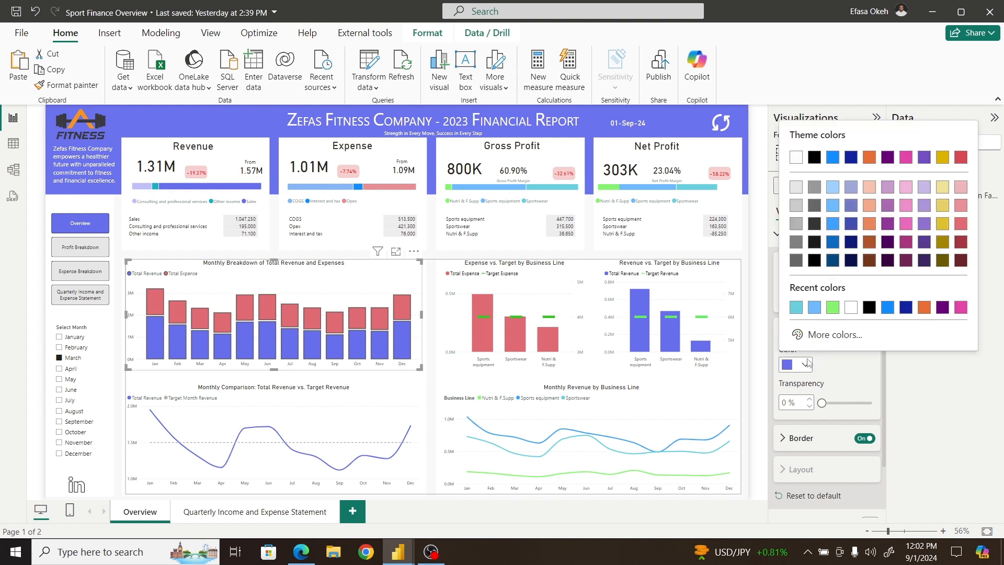
{"action": "left_click", "coordinate": [824, 332]}
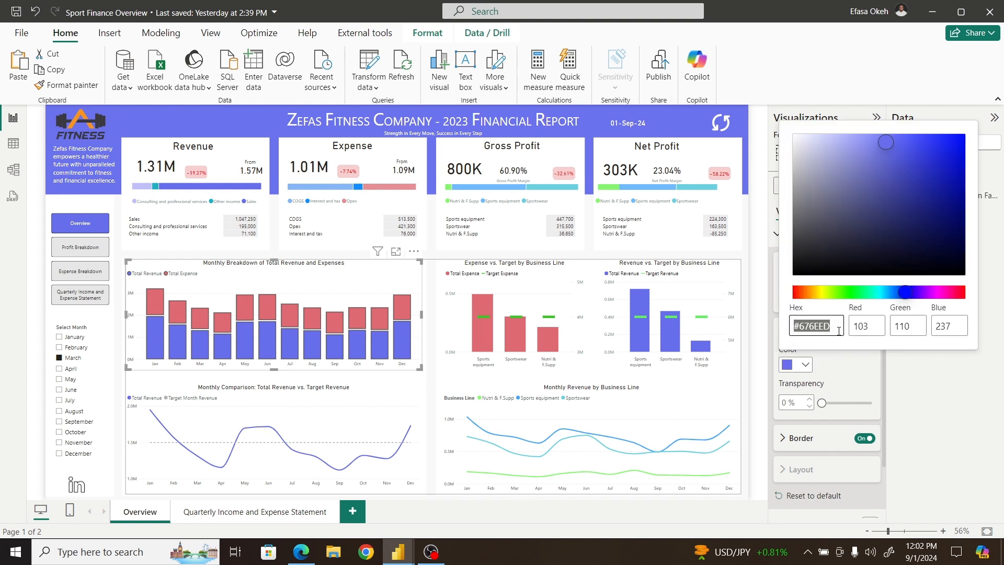
{"action": "left_click", "coordinate": [842, 332]}
{"action": "left_click_drag", "start_coordinate": [842, 331], "coordinate": [781, 339]}
{"action": "key", "text": "ctrl+c"}
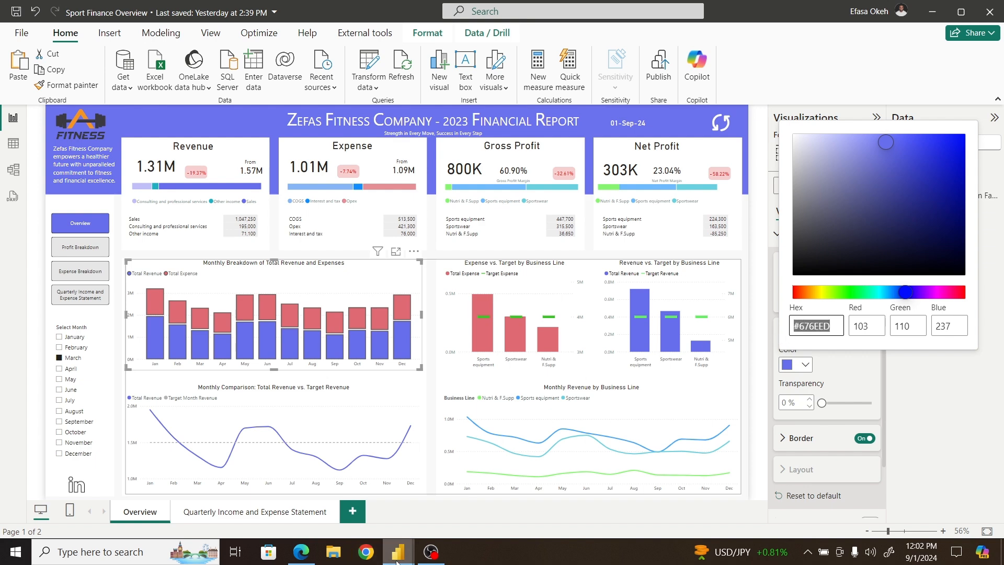
Step: Switch to the Finance Report and set the stacked column chart's Total Revenue column color to the copied #676EED
{"action": "mouse_move", "coordinate": [397, 552]}
{"action": "left_click", "coordinate": [432, 506]}
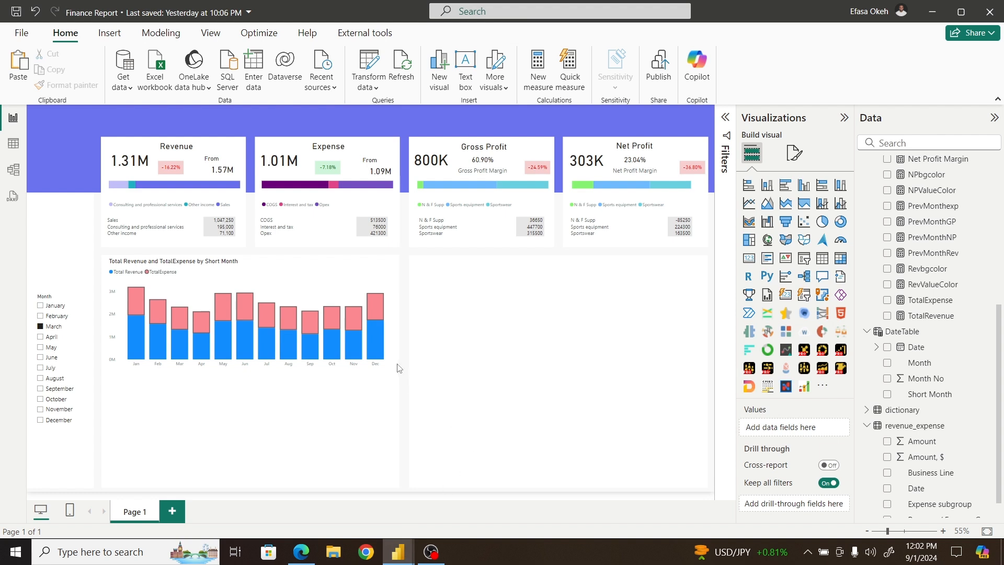
{"action": "left_click", "coordinate": [393, 343]}
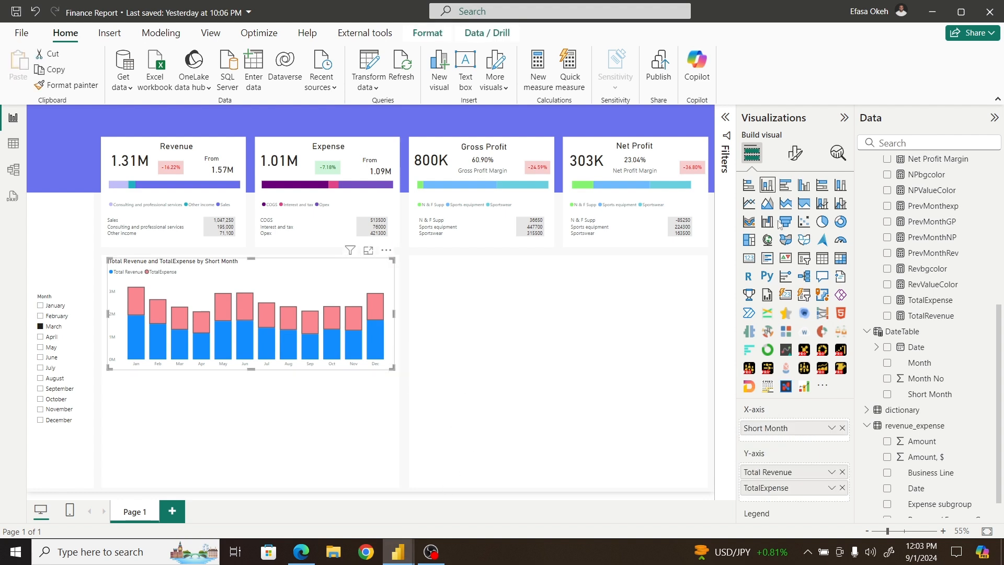
{"action": "left_click", "coordinate": [796, 154]}
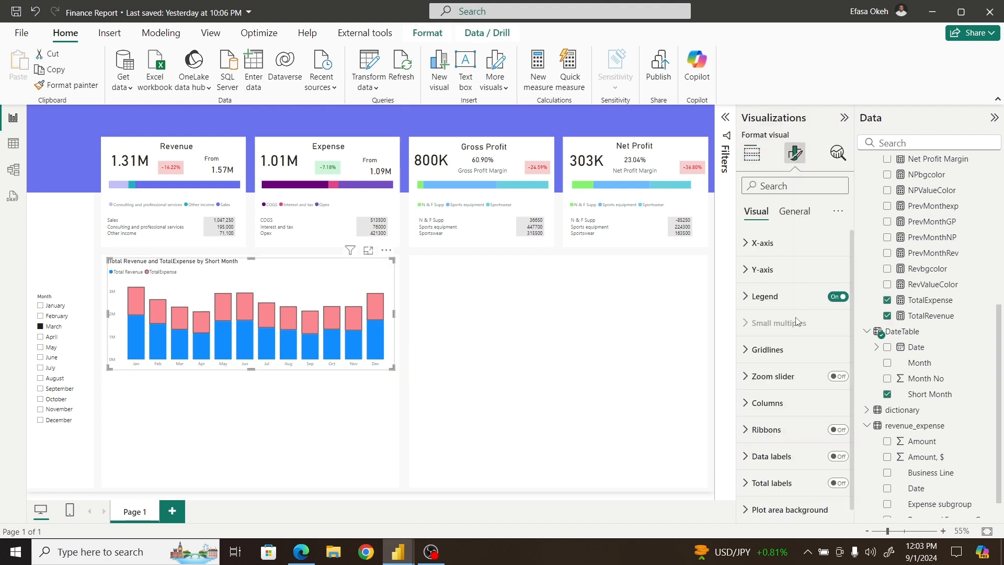
{"action": "left_click", "coordinate": [765, 404]}
{"action": "scroll", "coordinate": [794, 314], "scroll_direction": "down", "scroll_amount": 3}
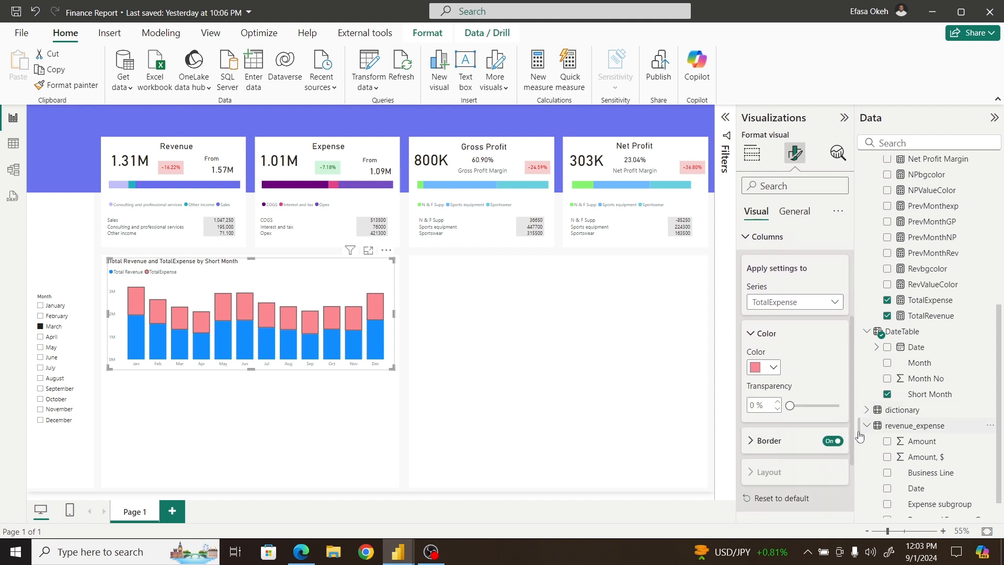
{"action": "left_click", "coordinate": [785, 294]}
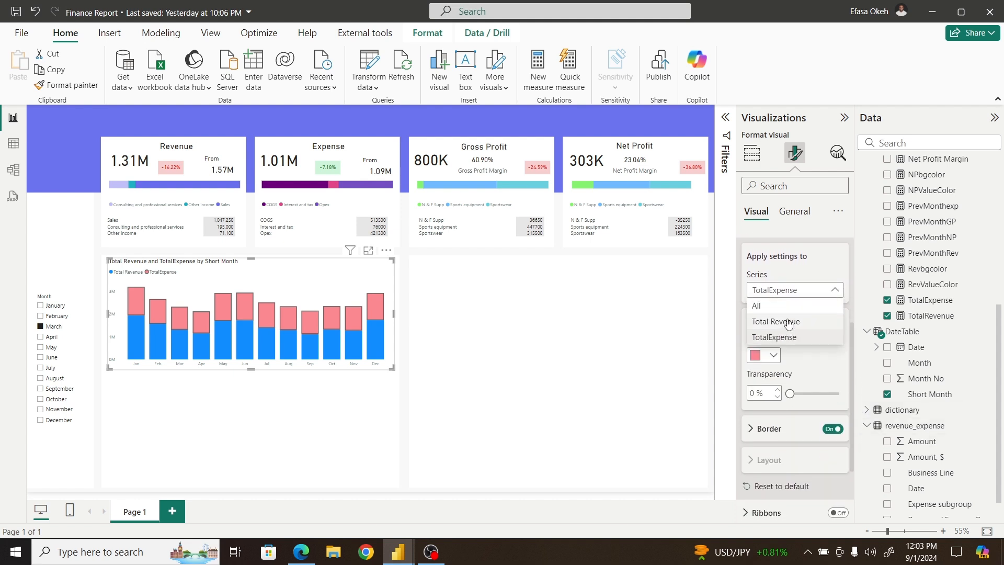
{"action": "left_click", "coordinate": [783, 337]}
{"action": "left_click", "coordinate": [774, 355]}
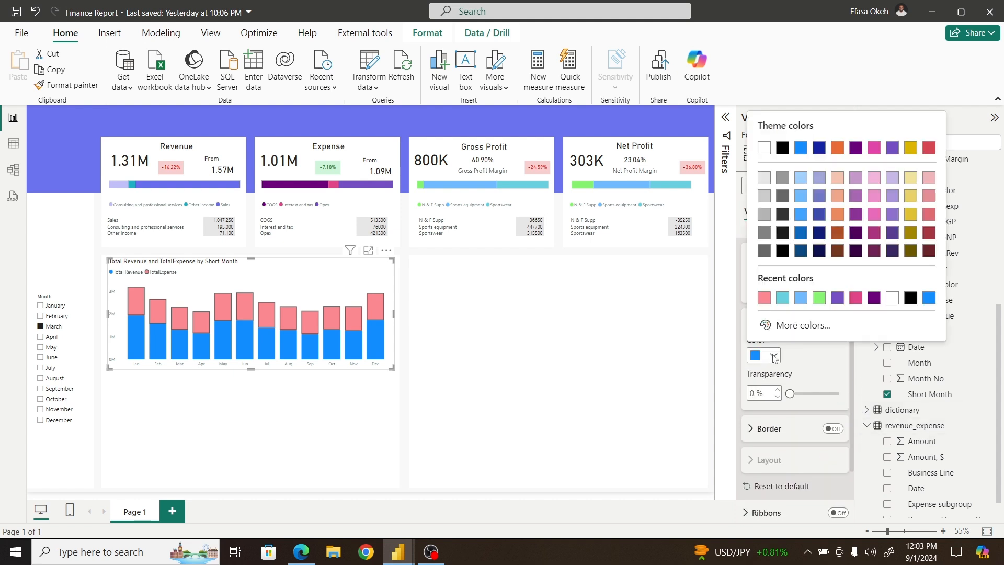
{"action": "left_click", "coordinate": [790, 325]}
{"action": "key", "text": "ctrl+v"}
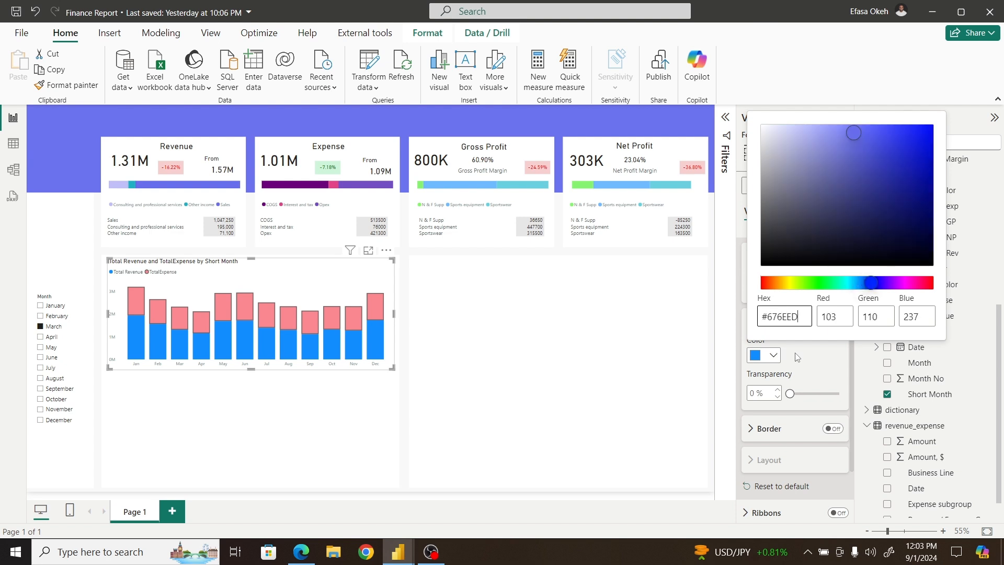
{"action": "left_click", "coordinate": [797, 357]}
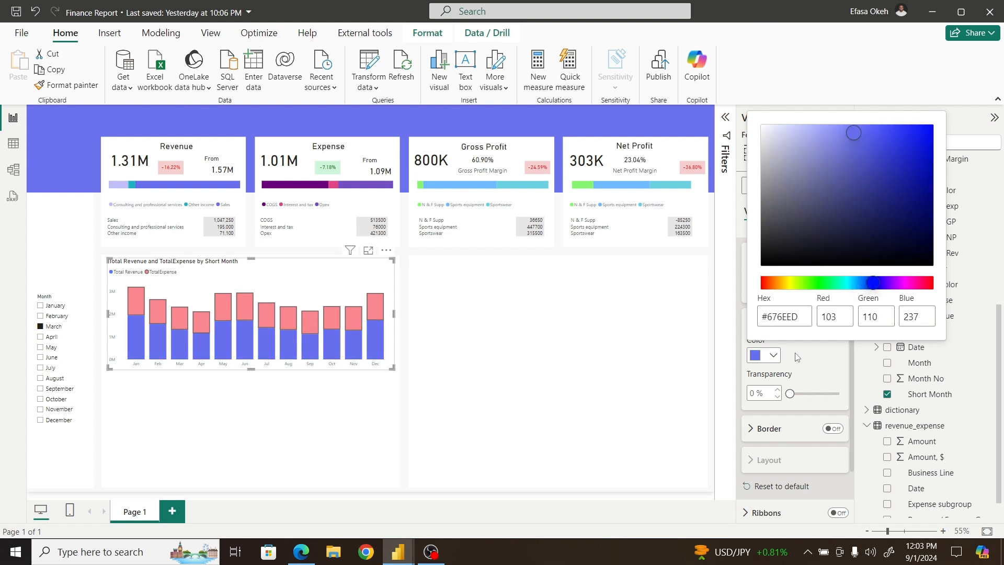
Step: Turn on a border for the Total Revenue columns with a width of 2 px and deselect the chart
{"action": "left_click", "coordinate": [835, 429]}
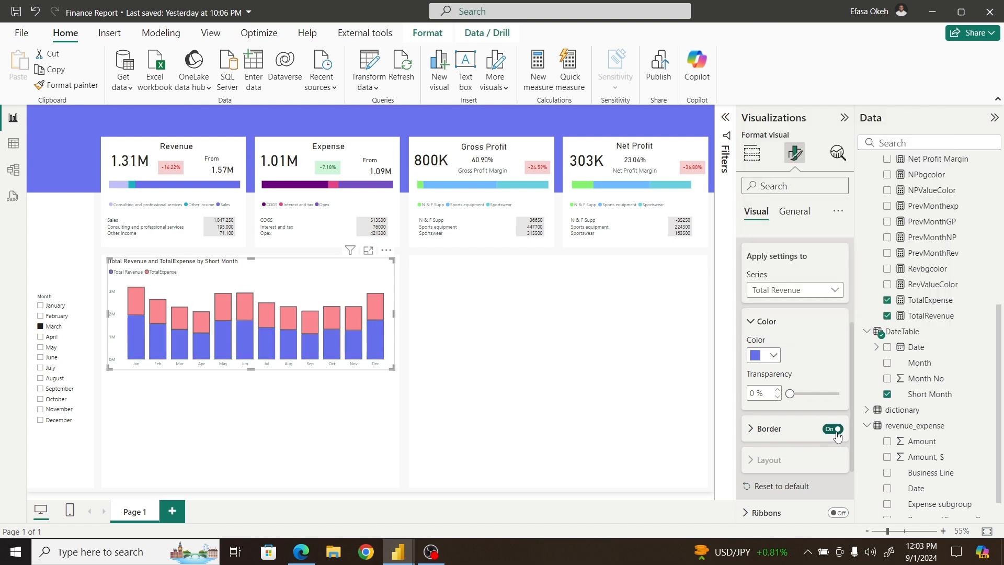
{"action": "left_click", "coordinate": [790, 429]}
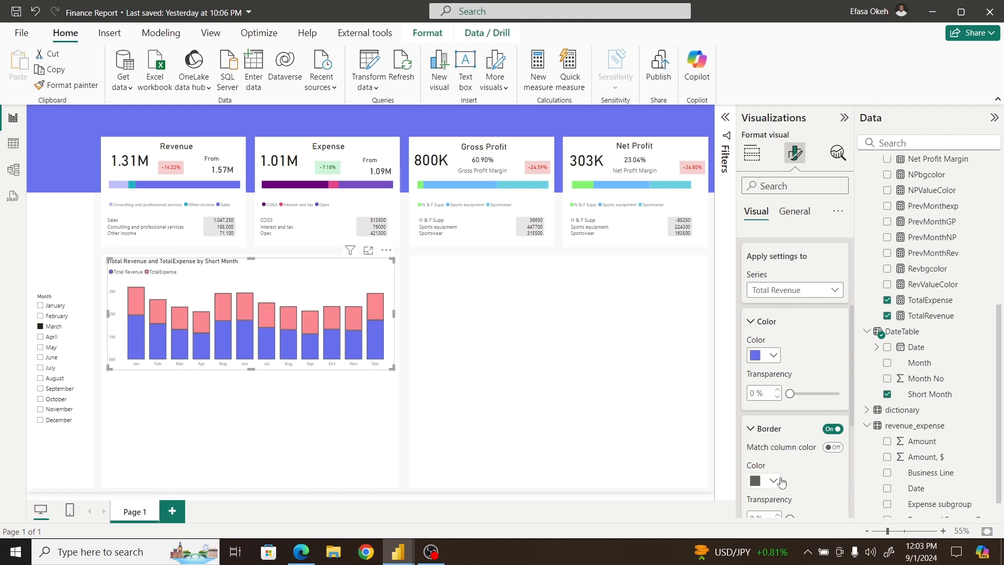
{"action": "left_click_drag", "start_coordinate": [851, 400], "coordinate": [852, 451]}
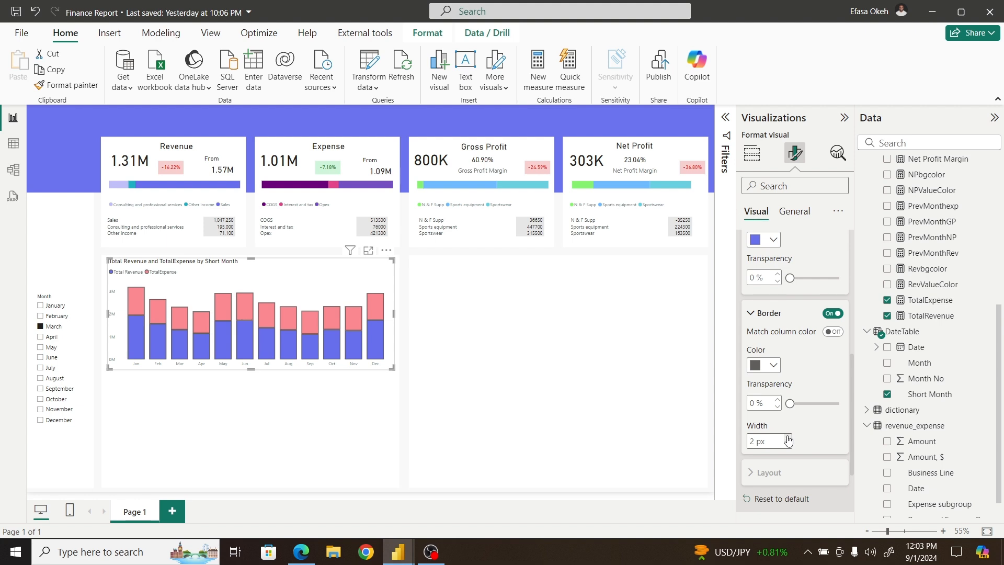
{"action": "left_click", "coordinate": [788, 441]}
{"action": "left_click", "coordinate": [277, 385]}
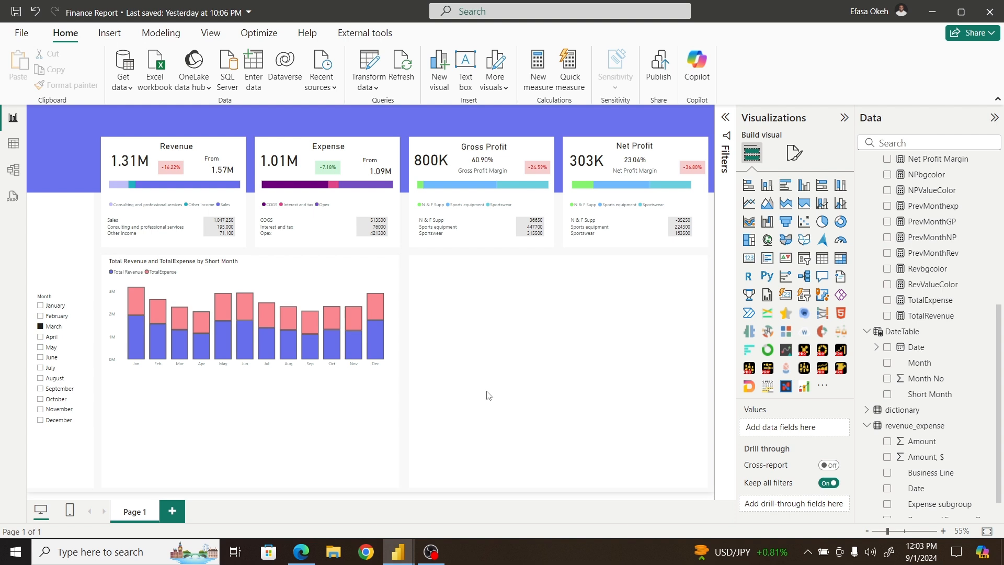
Step: Switch to the Sport Finance Overview report and copy the title text of its monthly revenue and expenses chart
{"action": "mouse_move", "coordinate": [397, 551]}
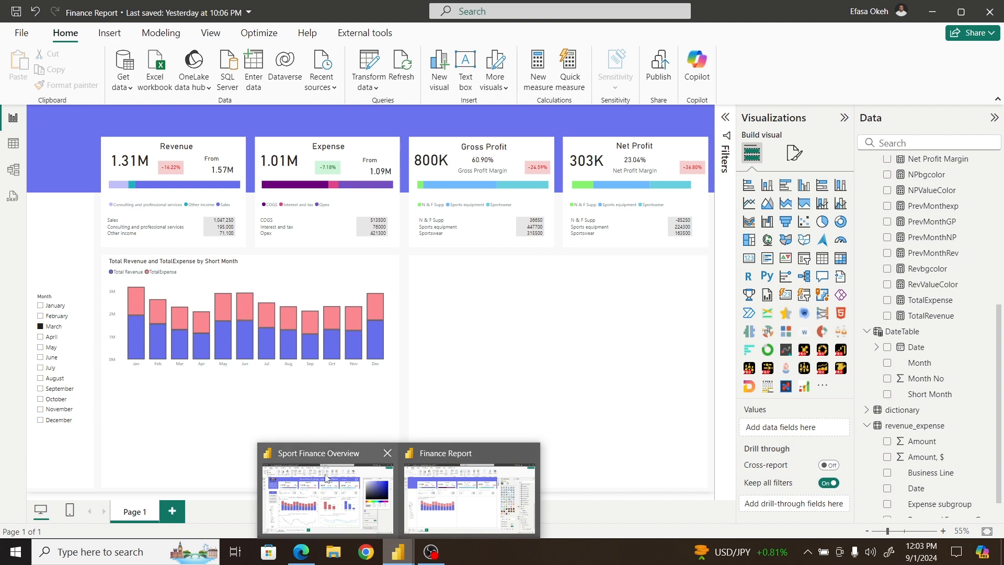
{"action": "left_click", "coordinate": [331, 492]}
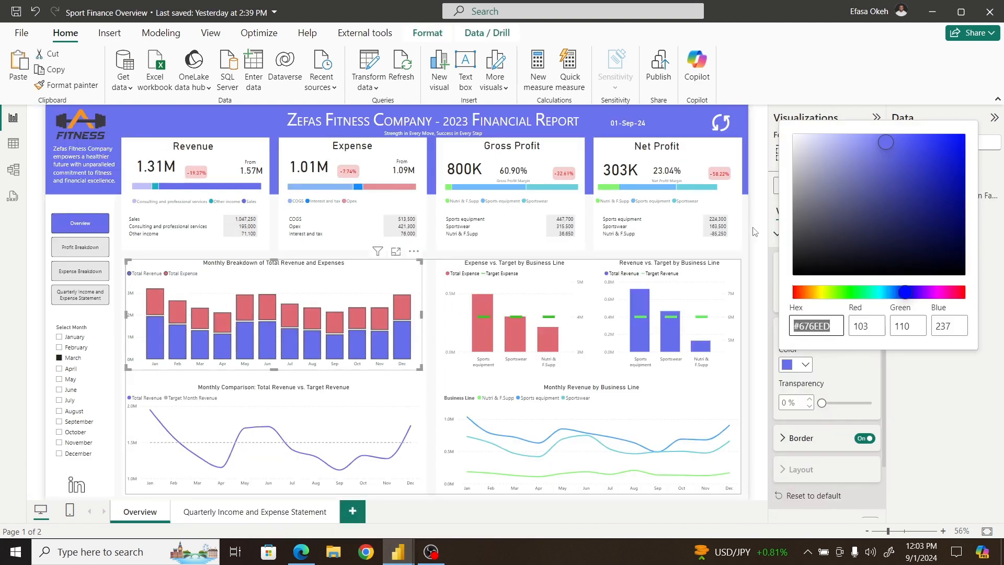
{"action": "left_click", "coordinate": [879, 365]}
{"action": "left_click", "coordinate": [829, 211]}
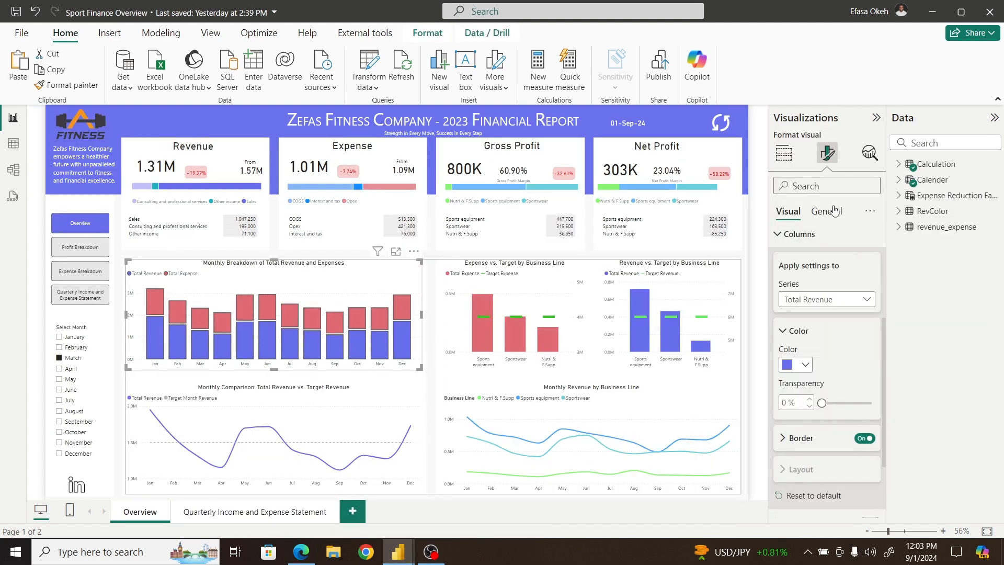
{"action": "left_click", "coordinate": [791, 270]}
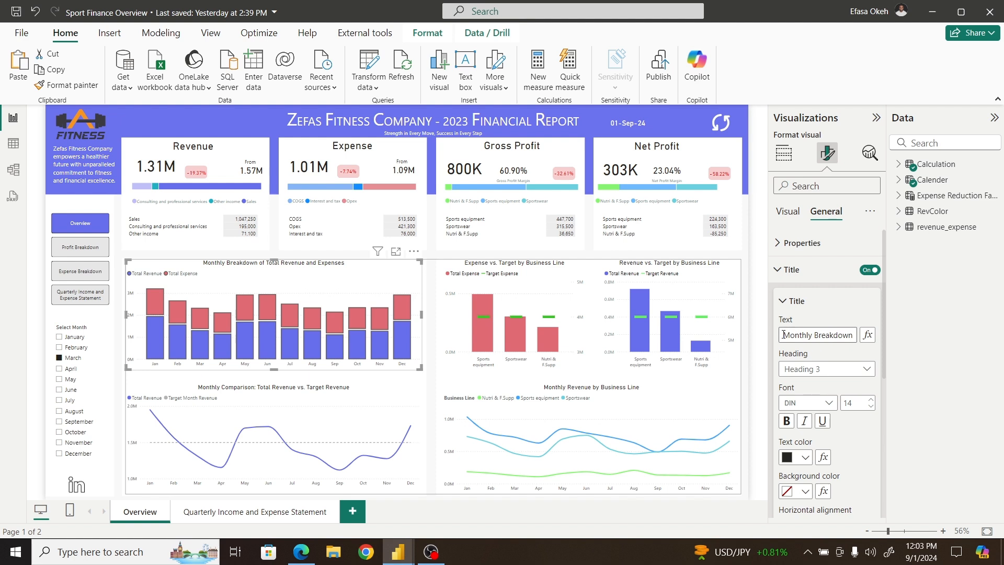
{"action": "left_click_drag", "start_coordinate": [783, 335], "coordinate": [862, 337]}
{"action": "key", "text": "ctrl+c"}
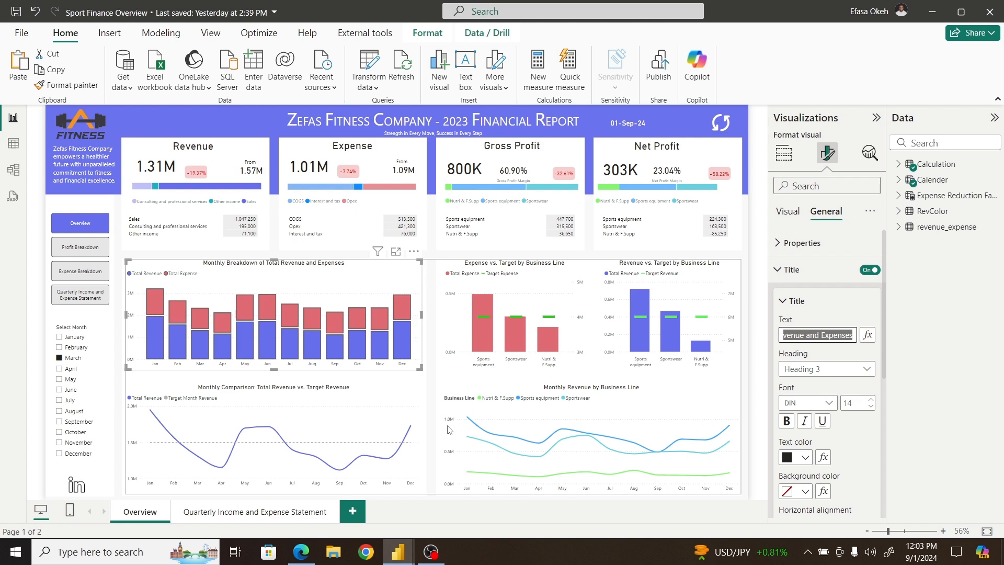
Step: Switch to the Finance Report and replace the stacked column chart's title with "Monthly Breakdown of Total Revenue and Expenses"
{"action": "left_click", "coordinate": [400, 553]}
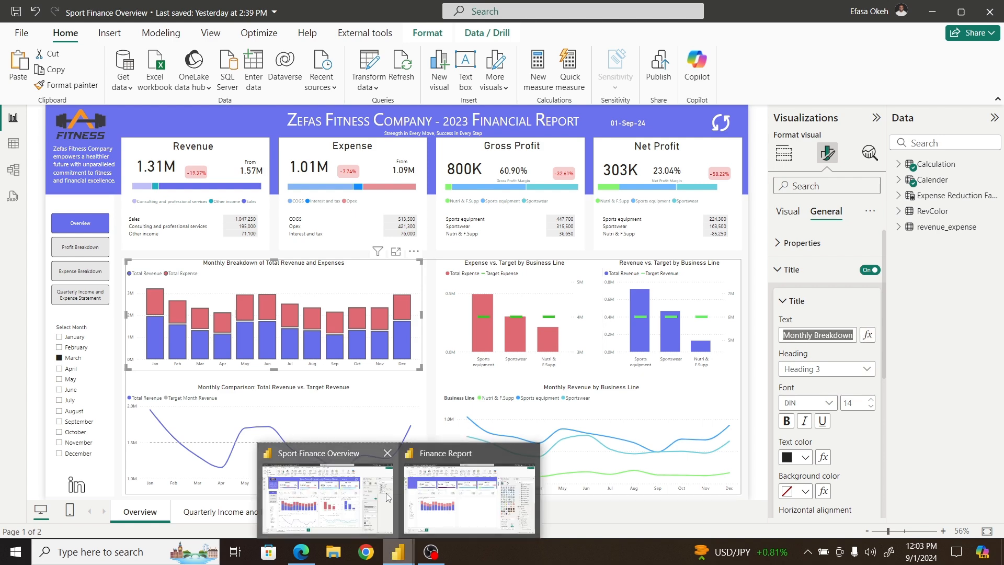
{"action": "left_click", "coordinate": [425, 498]}
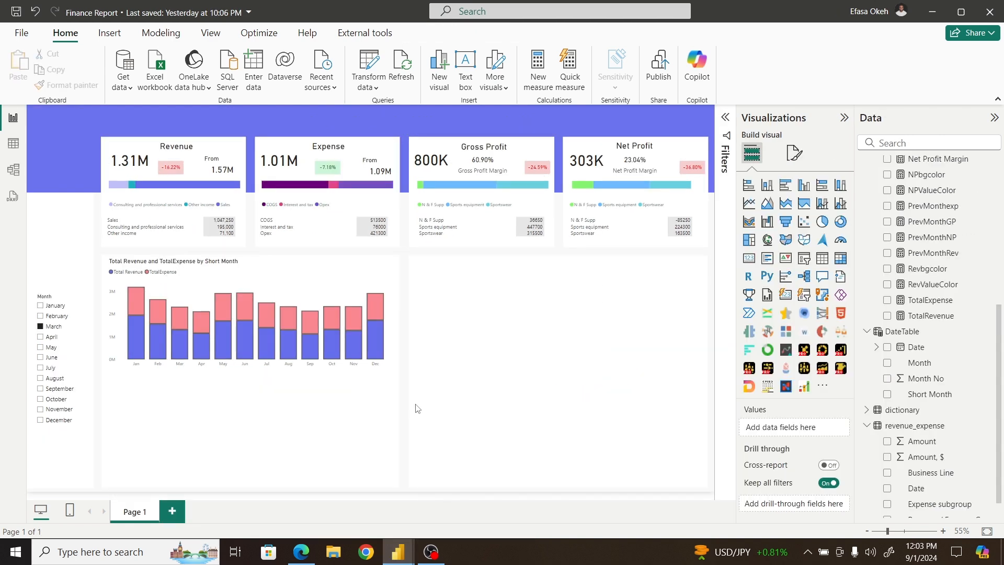
{"action": "left_click", "coordinate": [390, 321]}
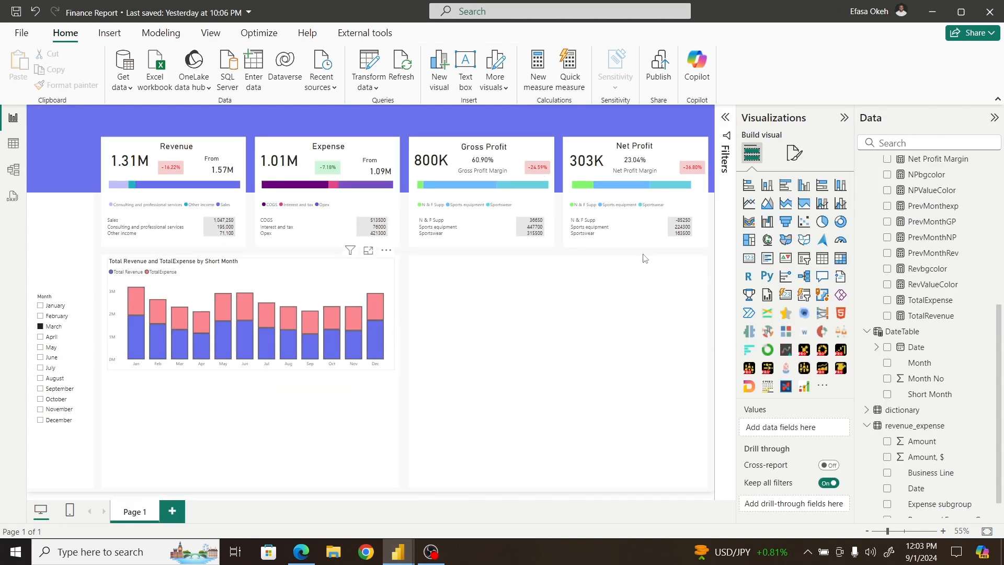
{"action": "left_click", "coordinate": [800, 165]}
{"action": "left_click", "coordinate": [794, 211]}
{"action": "left_click", "coordinate": [765, 269]}
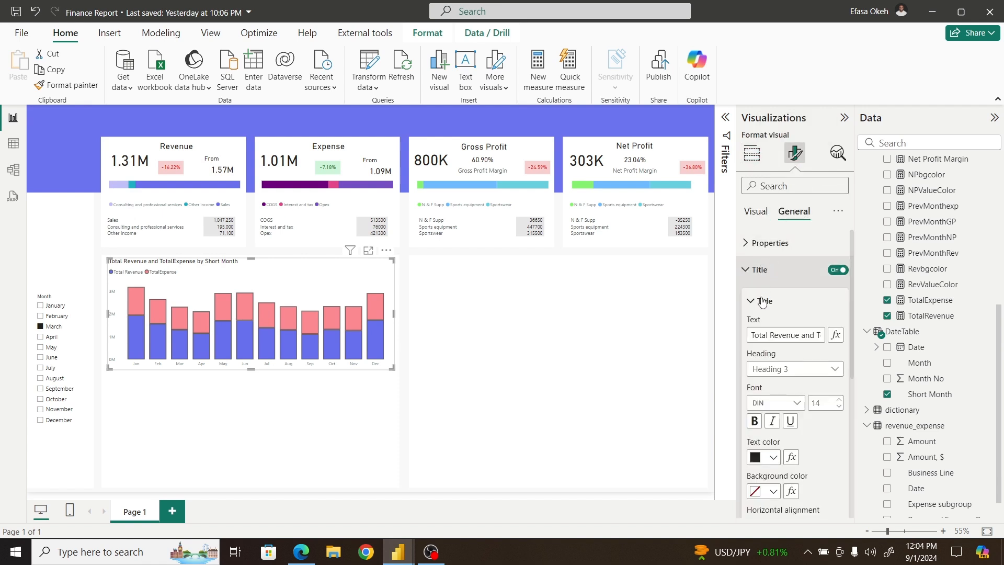
{"action": "left_click_drag", "start_coordinate": [751, 336], "coordinate": [852, 343]}
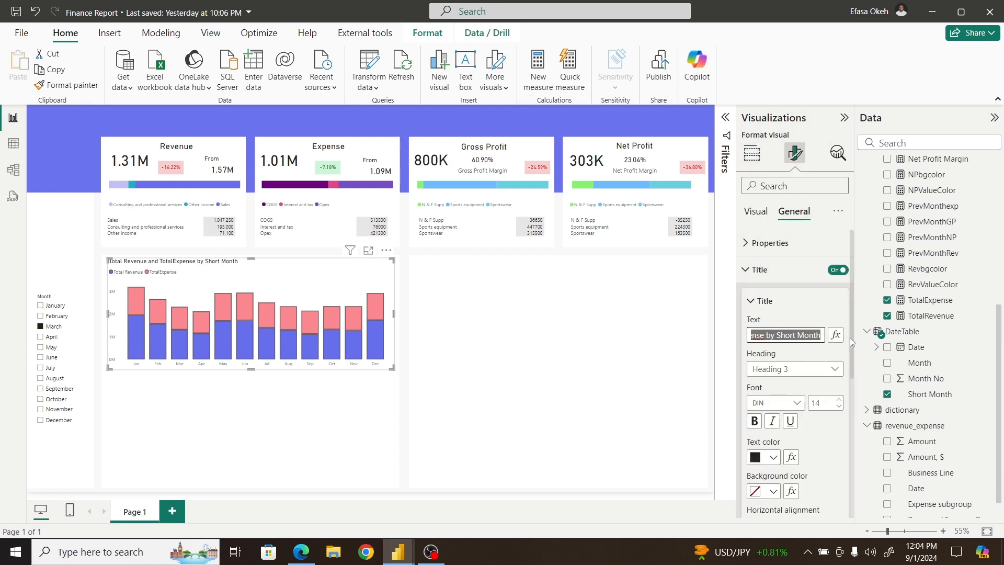
{"action": "key", "text": "ctrl+v"}
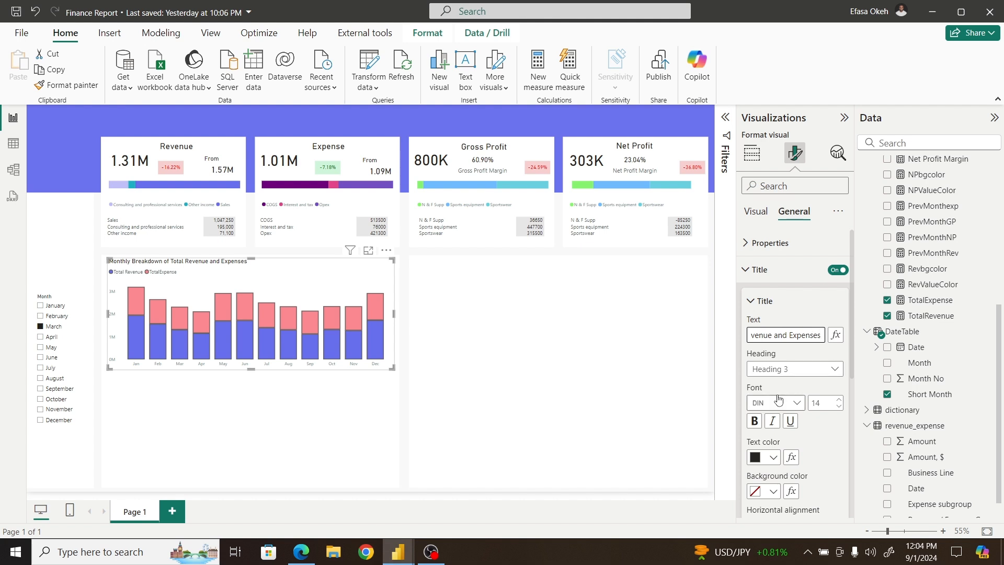
{"action": "scroll", "coordinate": [784, 366], "scroll_direction": "down", "scroll_amount": 3}
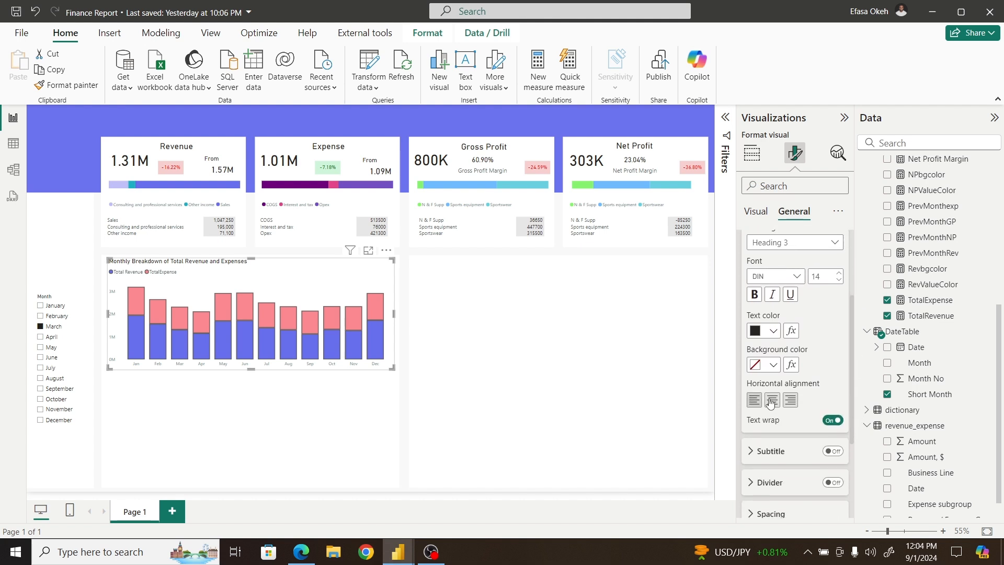
Step: Center the stacked column chart's title horizontally and deselect the chart
{"action": "left_click", "coordinate": [771, 401]}
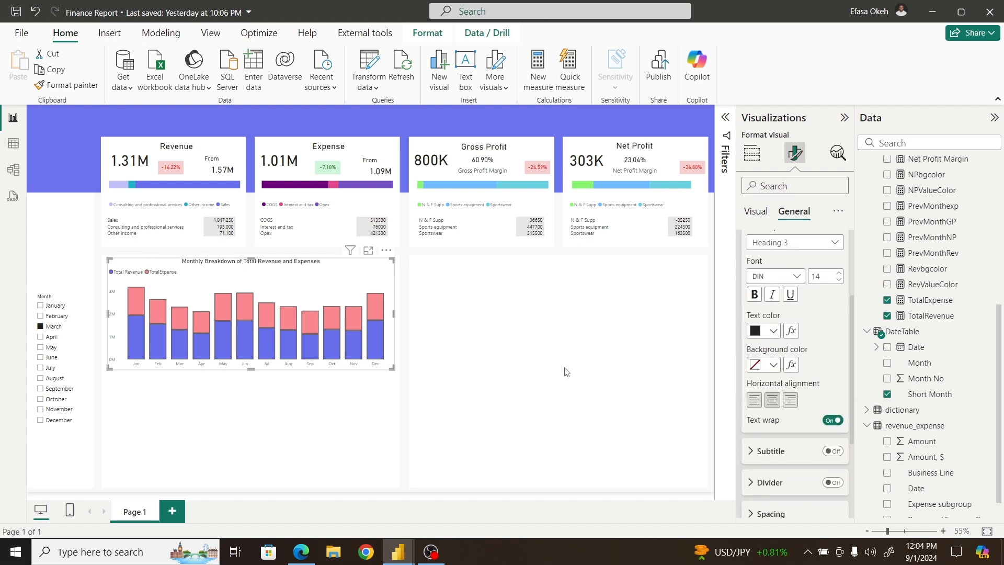
{"action": "left_click", "coordinate": [402, 333]}
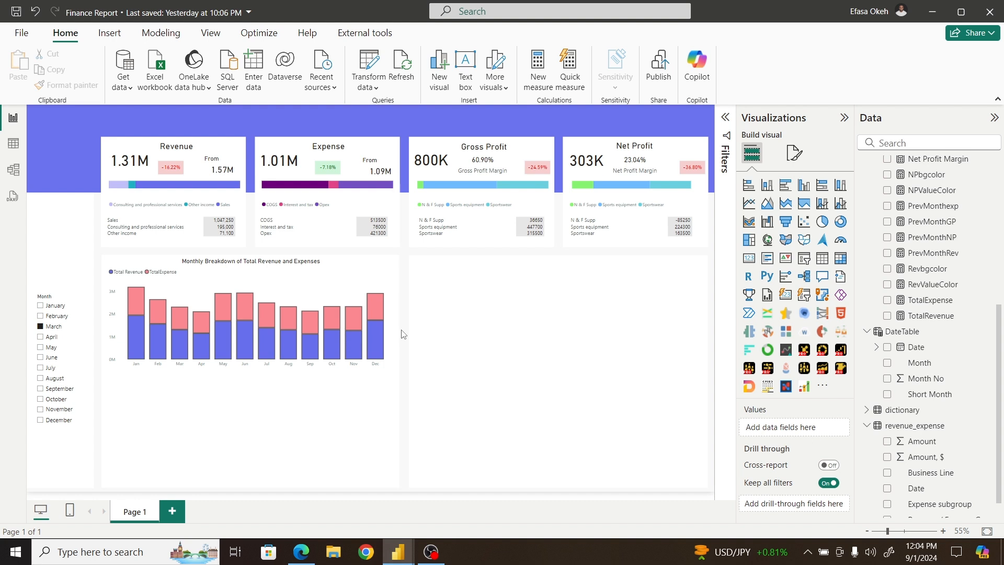
Step: Switch to the Sport Finance Overview report and copy the full formula of the Target Month Revenue measure used in its monthly comparison chart
{"action": "mouse_move", "coordinate": [393, 556]}
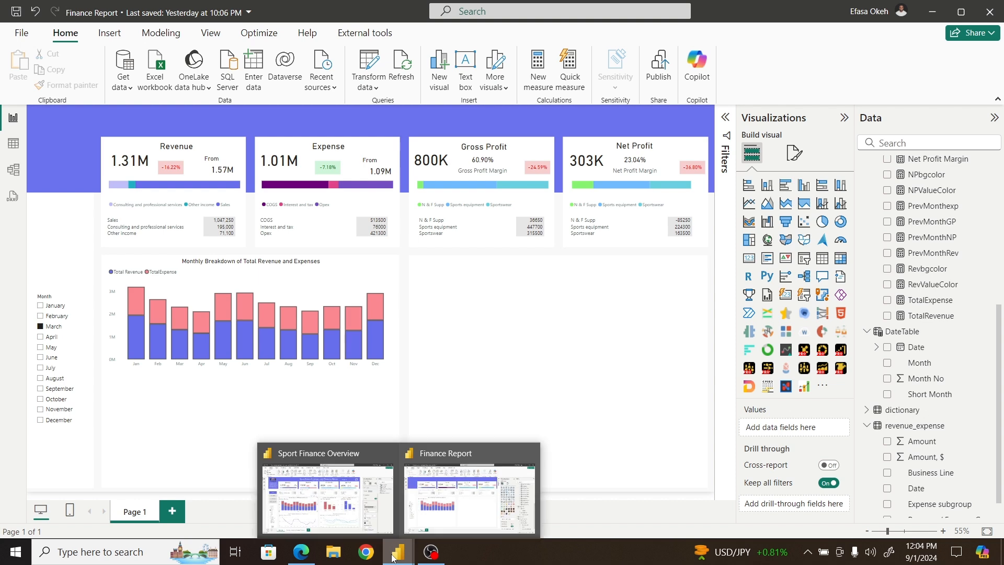
{"action": "left_click", "coordinate": [366, 526]}
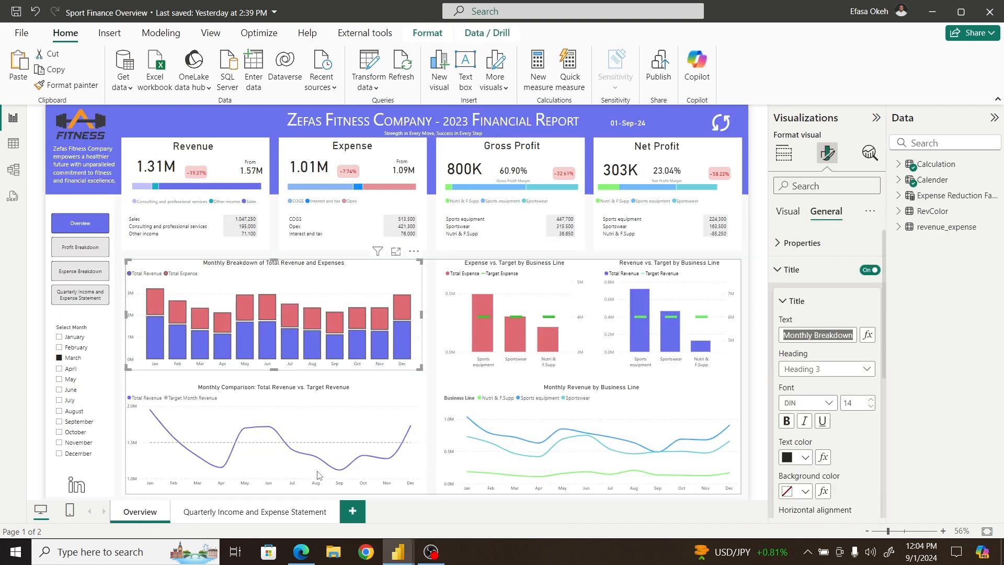
{"action": "left_click", "coordinate": [421, 401]}
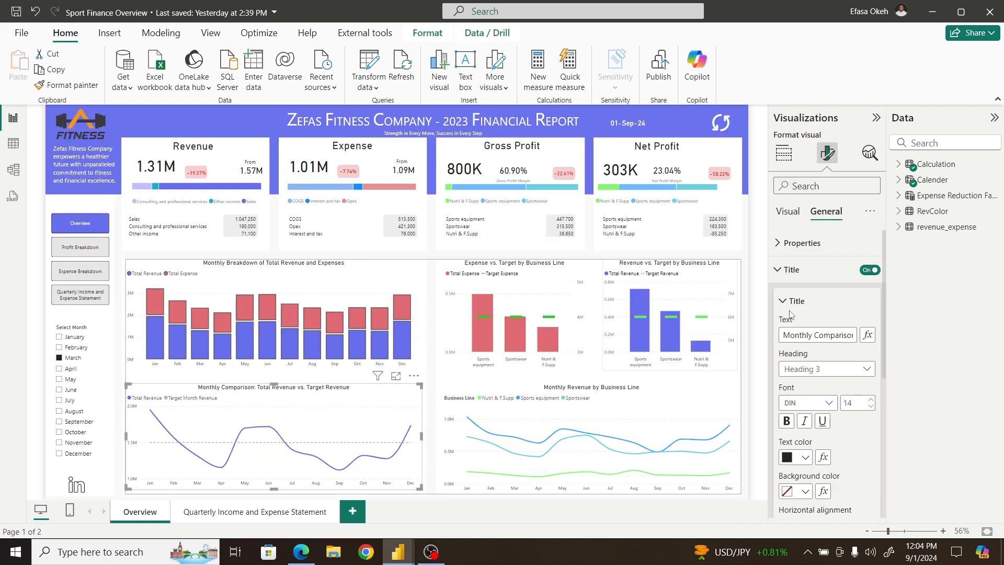
{"action": "left_click", "coordinate": [898, 163]}
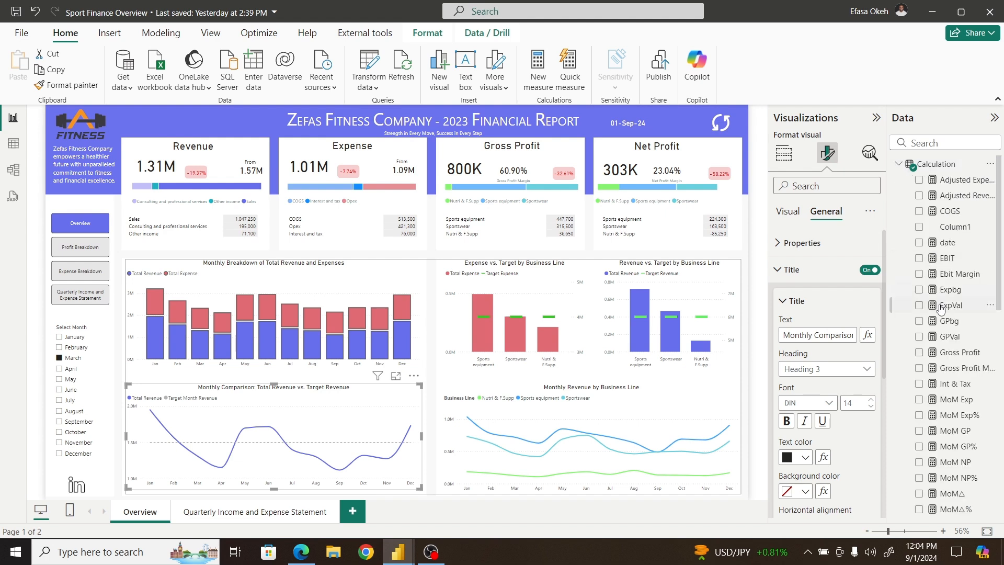
{"action": "left_click_drag", "start_coordinate": [1001, 303], "coordinate": [1003, 494]}
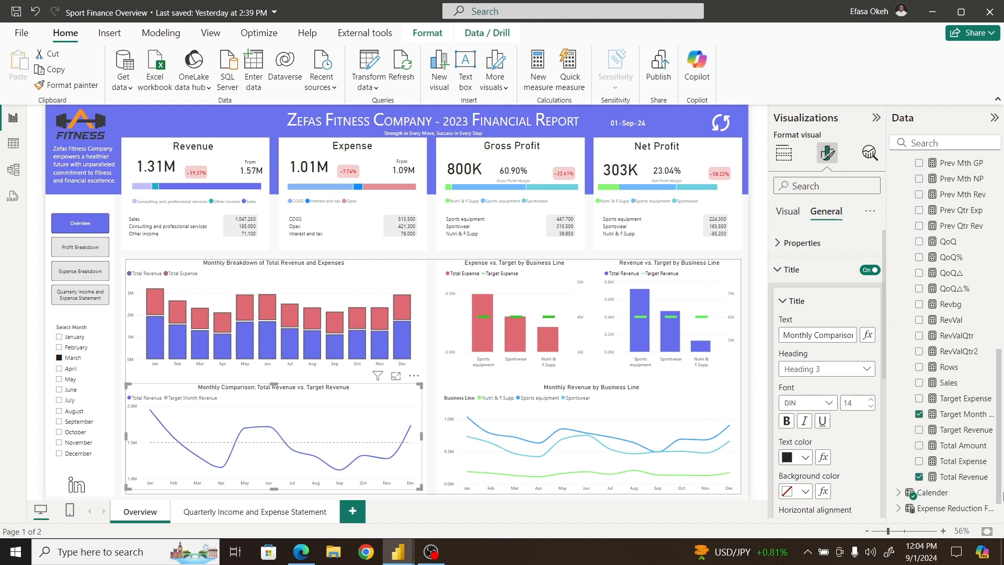
{"action": "left_click", "coordinate": [958, 413]}
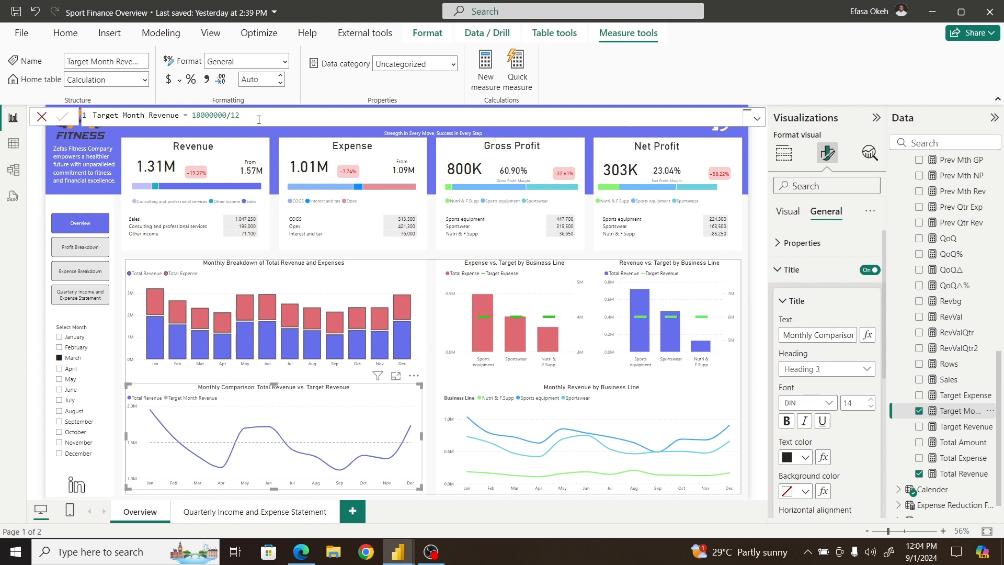
{"action": "left_click_drag", "start_coordinate": [255, 119], "coordinate": [87, 114]}
{"action": "key", "text": "ctrl+c"}
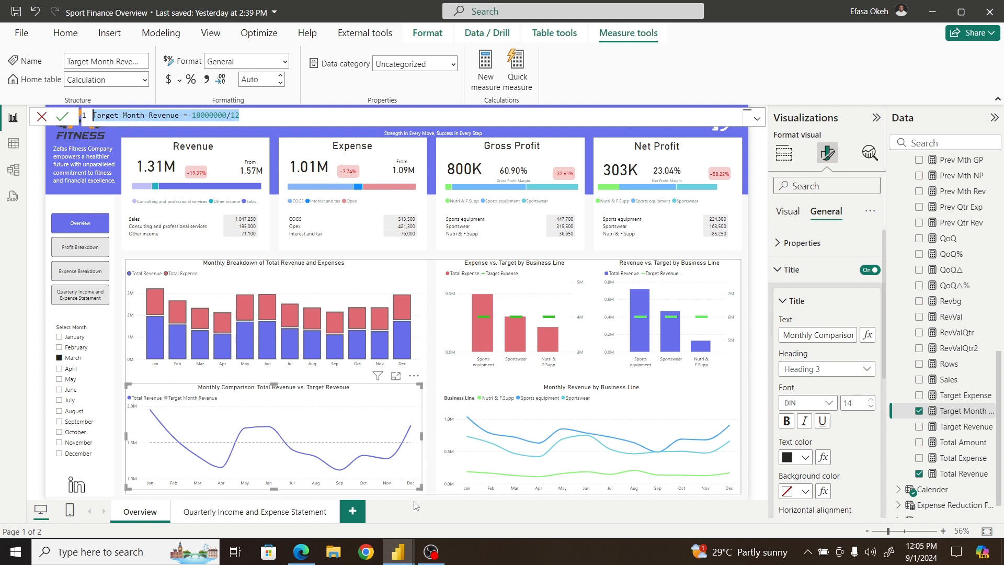
Step: Switch to the Finance Report and create the measure "Target Month Revenue = 18000000/12" in the DAX table
{"action": "mouse_move", "coordinate": [398, 552]}
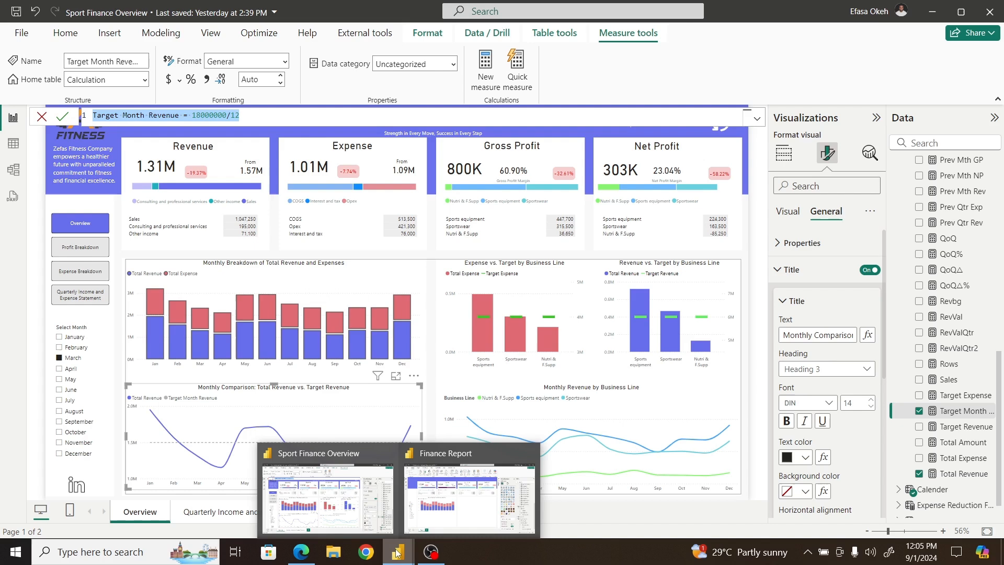
{"action": "left_click", "coordinate": [459, 487]}
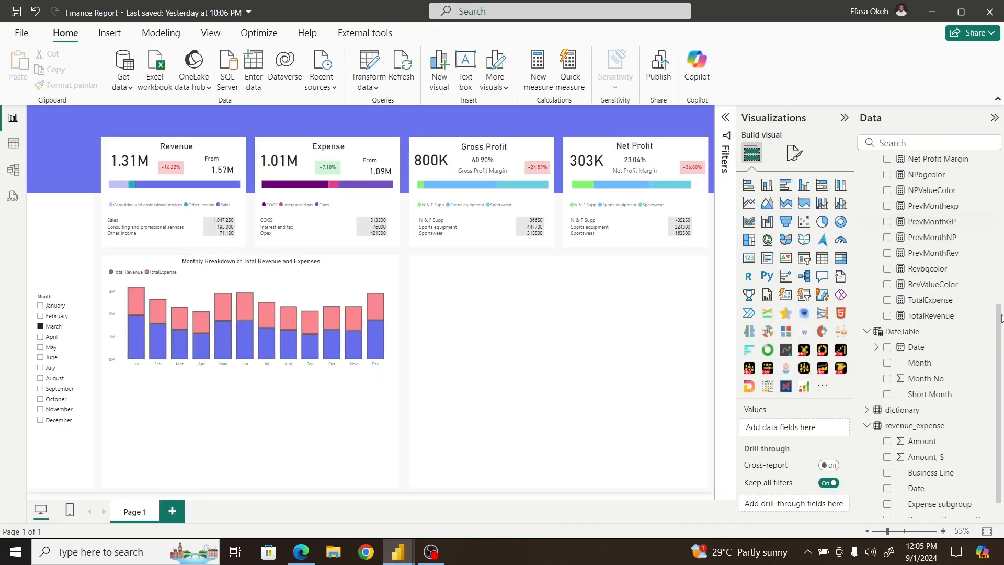
{"action": "left_click_drag", "start_coordinate": [1001, 319], "coordinate": [1001, 173]}
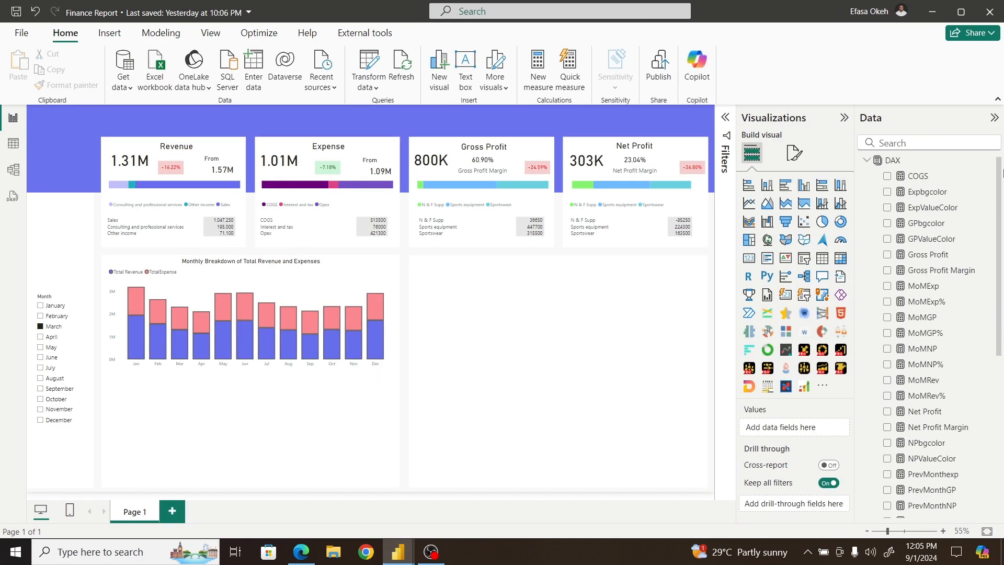
{"action": "left_click", "coordinate": [934, 165]}
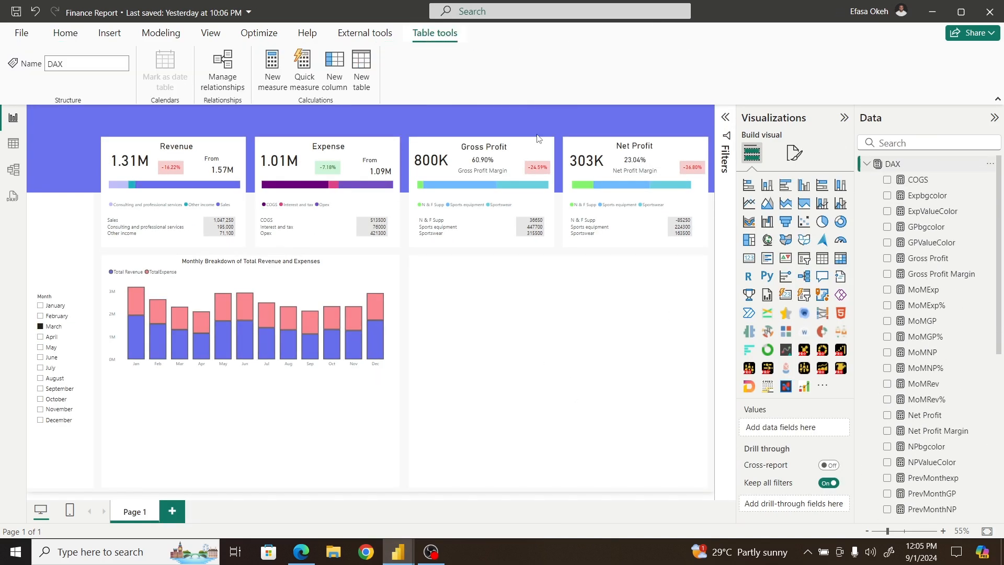
{"action": "left_click", "coordinate": [275, 60]}
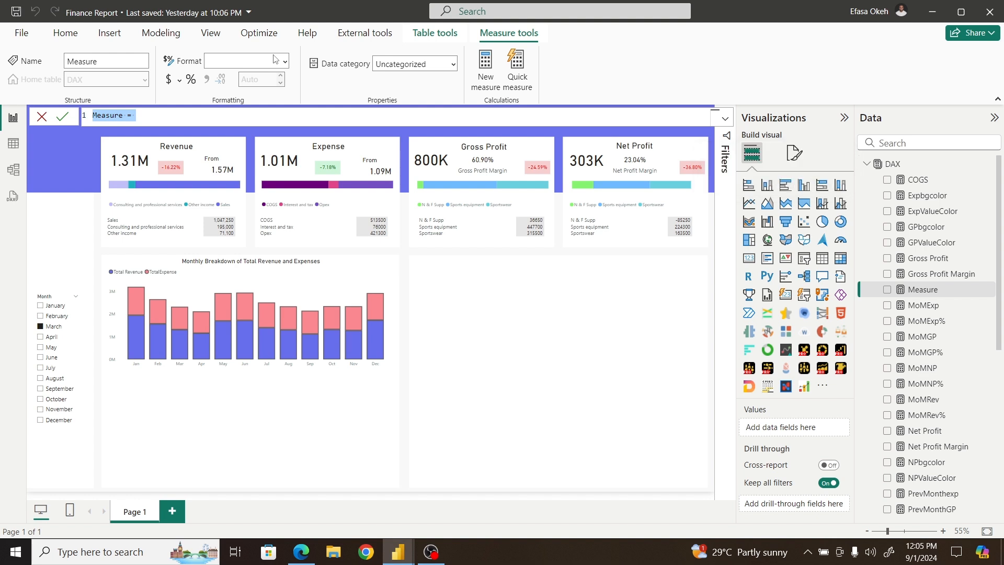
{"action": "key", "text": "ctrl+v"}
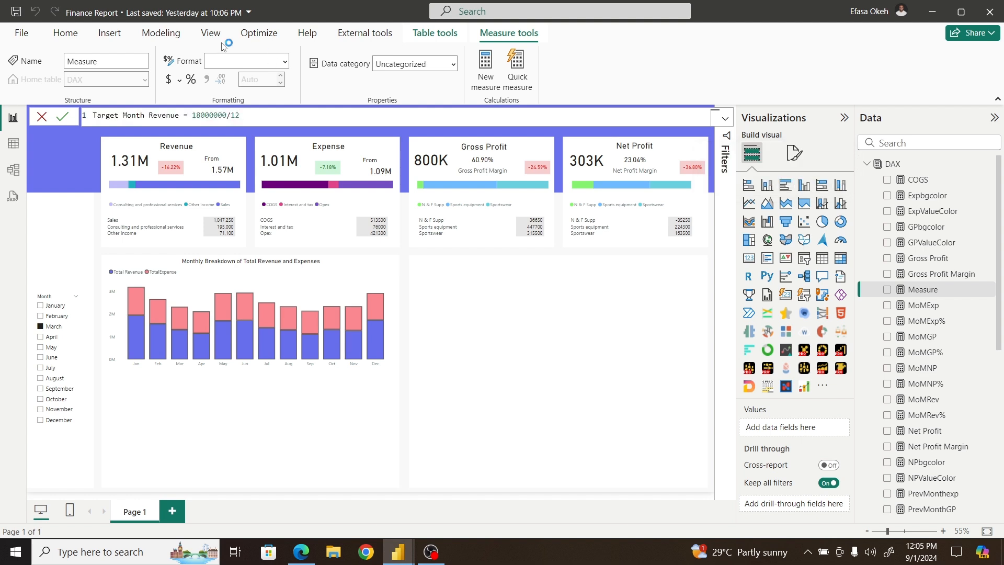
{"action": "key", "text": "Return"}
{"action": "key", "text": "Return"}
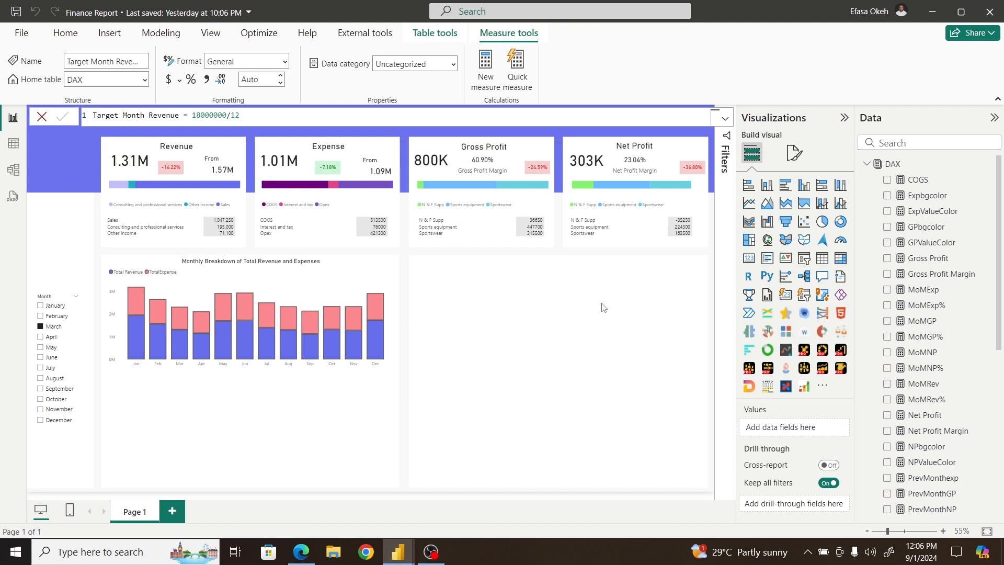
{"action": "left_click", "coordinate": [554, 312]}
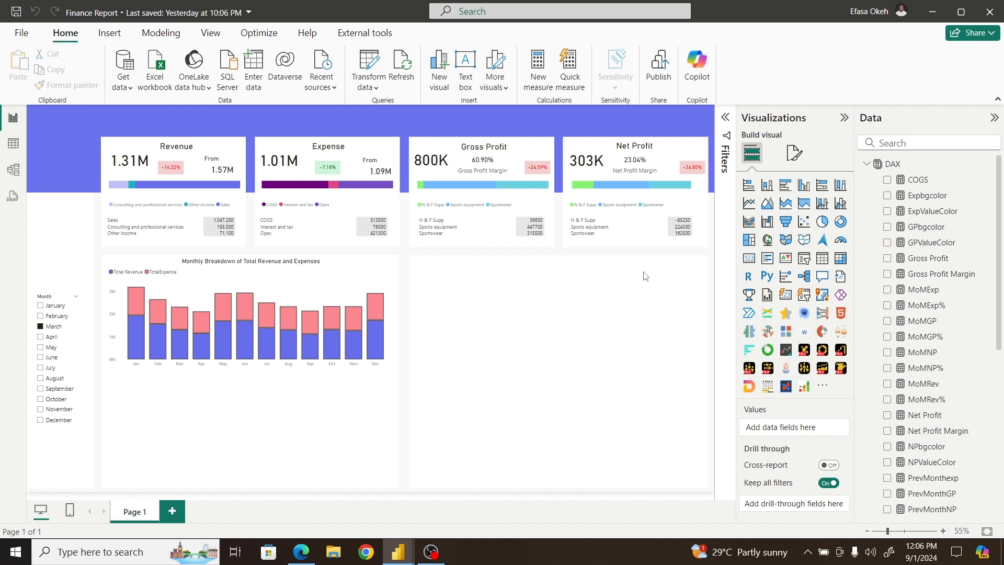
Step: Insert a line chart, enlarge it on the canvas and put Short Month from DateTable on its X-axis
{"action": "left_click", "coordinate": [751, 209]}
{"action": "left_click_drag", "start_coordinate": [503, 337], "coordinate": [381, 404]}
{"action": "left_click_drag", "start_coordinate": [428, 426], "coordinate": [631, 463]}
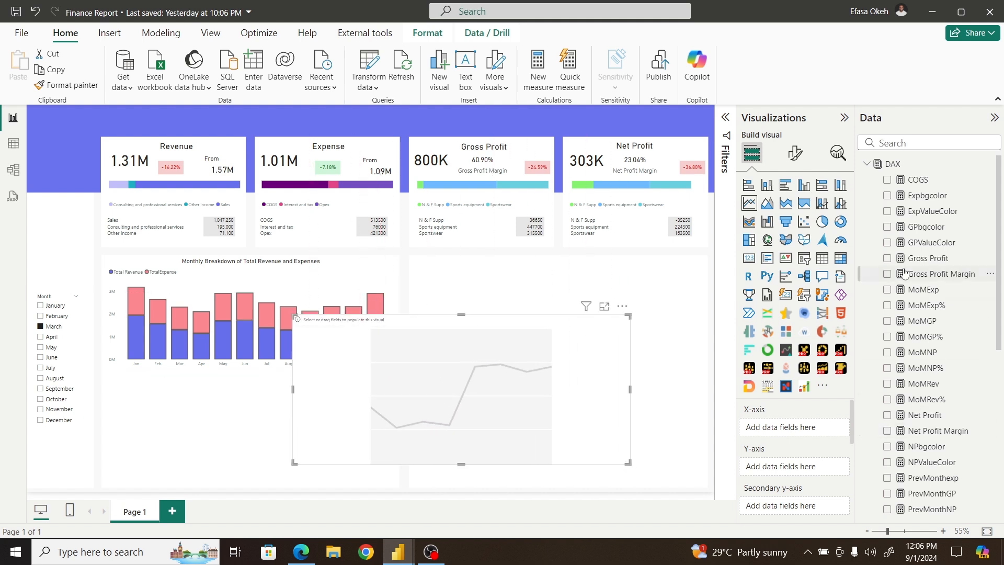
{"action": "left_click", "coordinate": [866, 163]}
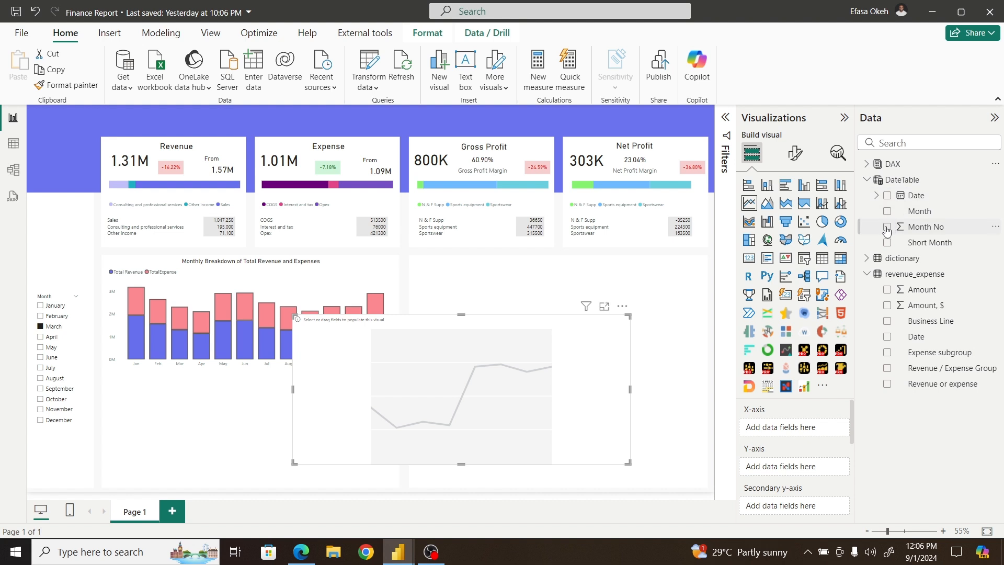
{"action": "left_click", "coordinate": [888, 243]}
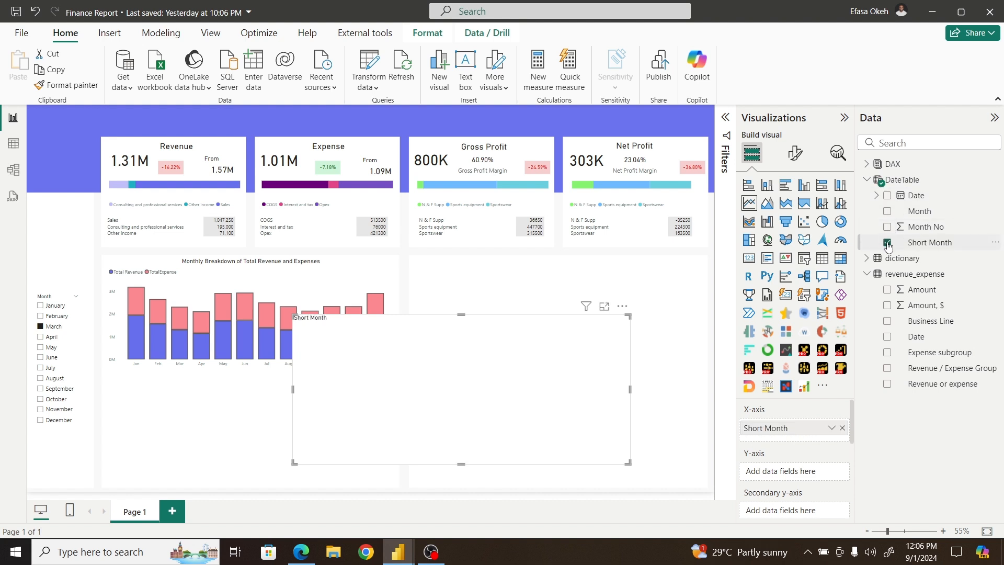
Step: Add TotalRevenue to the line chart's Y-axis and Target Month Revenue to its secondary y-axis
{"action": "left_click", "coordinate": [867, 180]}
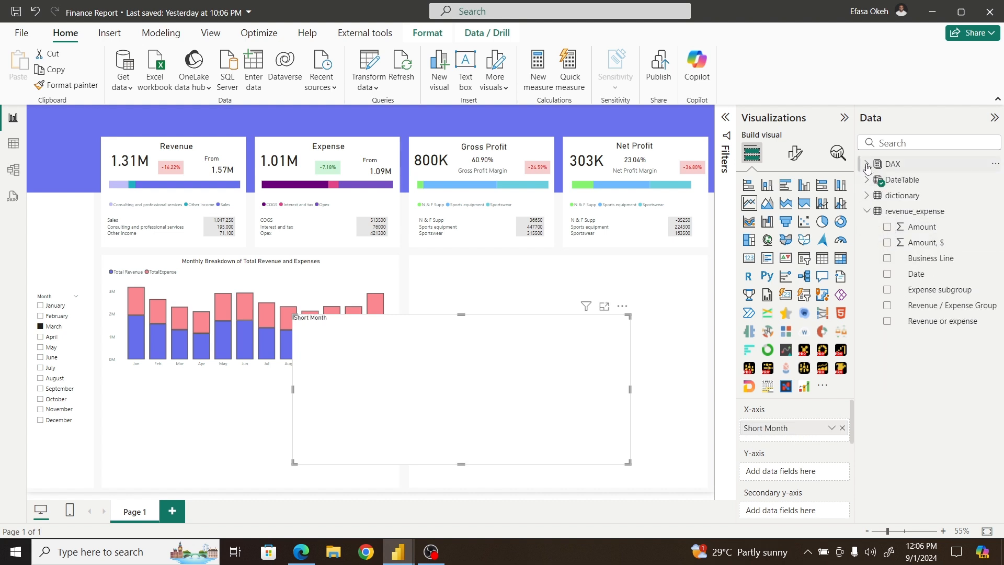
{"action": "left_click", "coordinate": [867, 164]}
{"action": "left_click_drag", "start_coordinate": [999, 353], "coordinate": [1002, 472]}
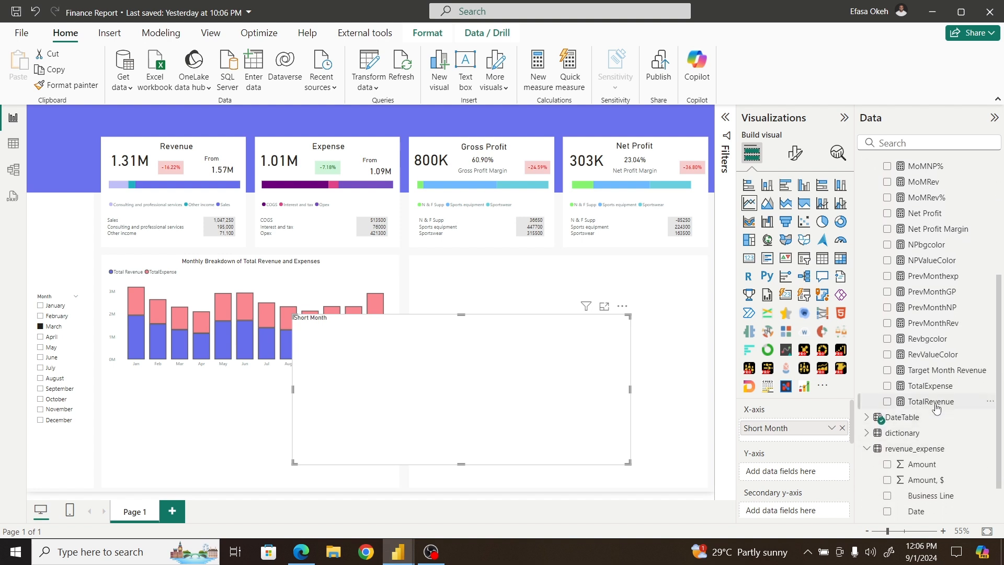
{"action": "left_click_drag", "start_coordinate": [934, 402], "coordinate": [803, 474]}
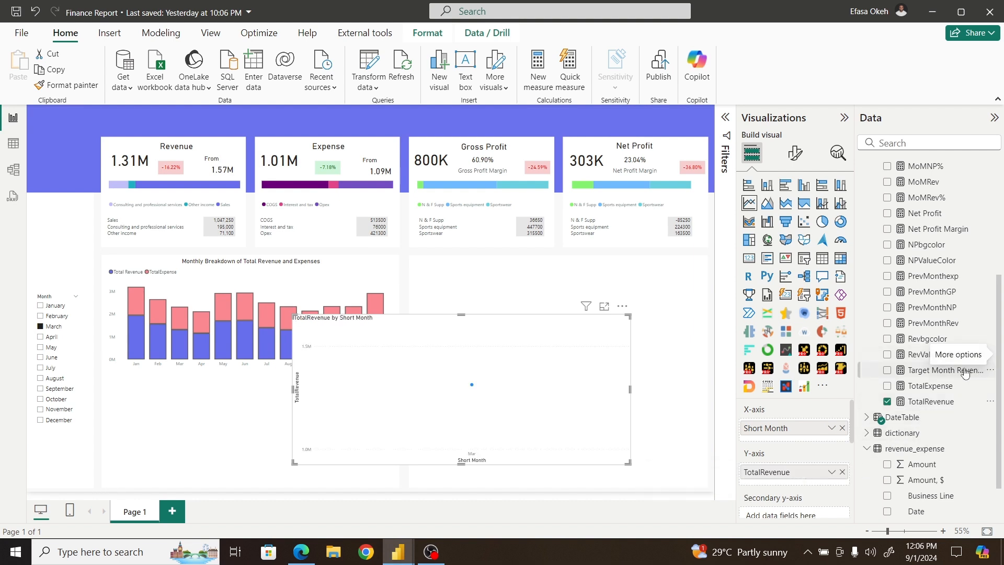
{"action": "left_click_drag", "start_coordinate": [984, 370], "coordinate": [821, 436]}
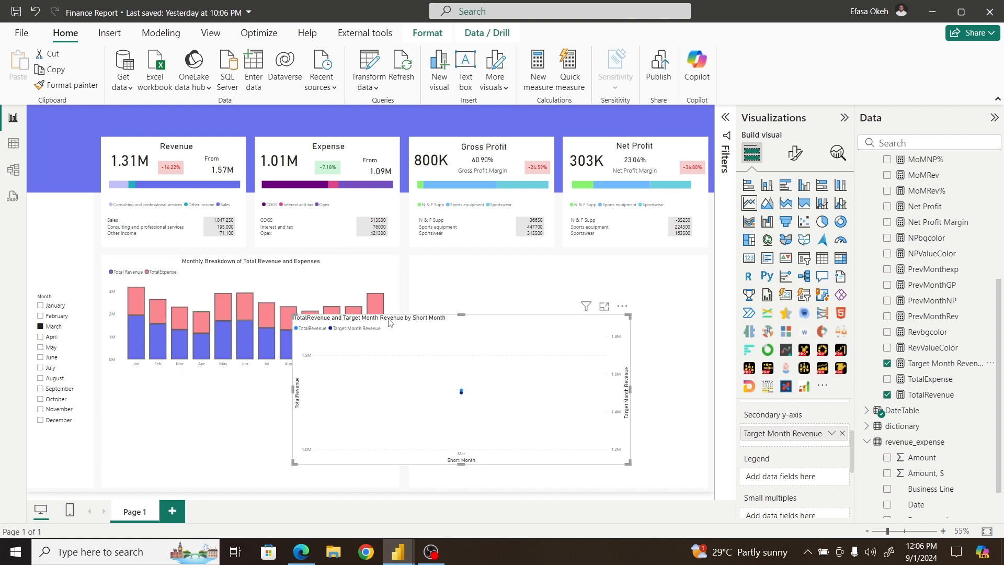
Step: Edit the Month slicer's interactions so it does not filter the new line chart, and leave interaction editing
{"action": "left_click", "coordinate": [81, 309]}
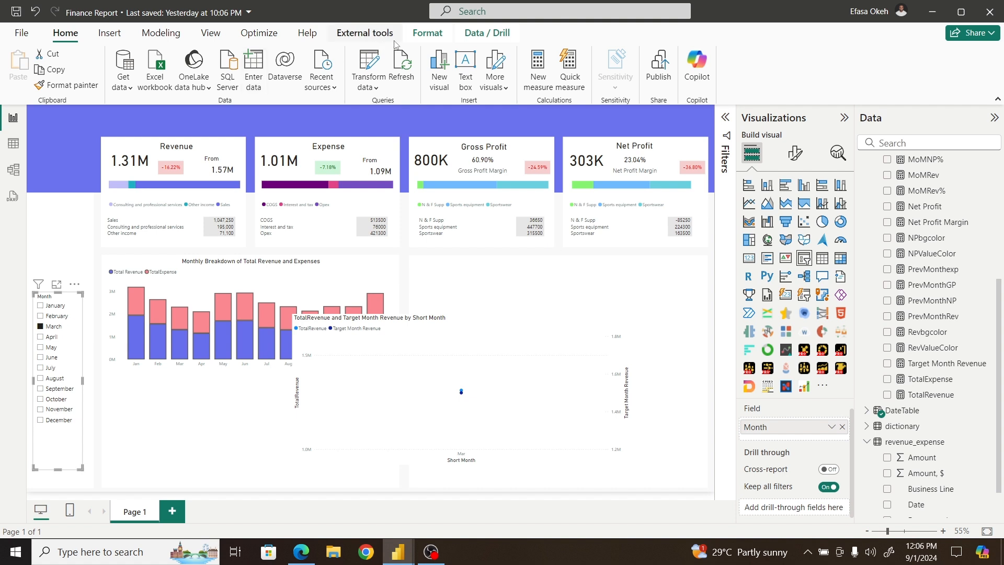
{"action": "left_click", "coordinate": [427, 33]}
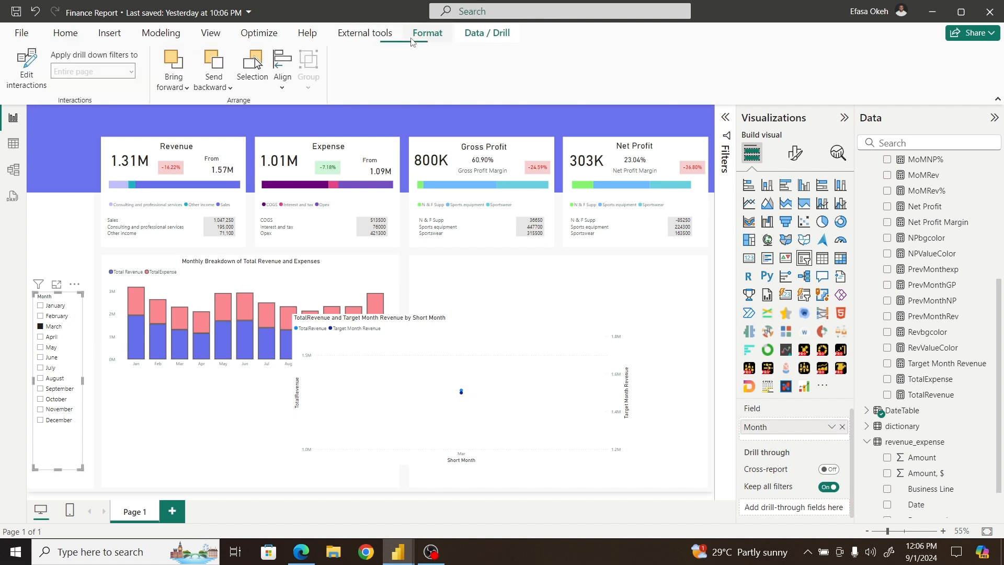
{"action": "left_click", "coordinate": [40, 83]}
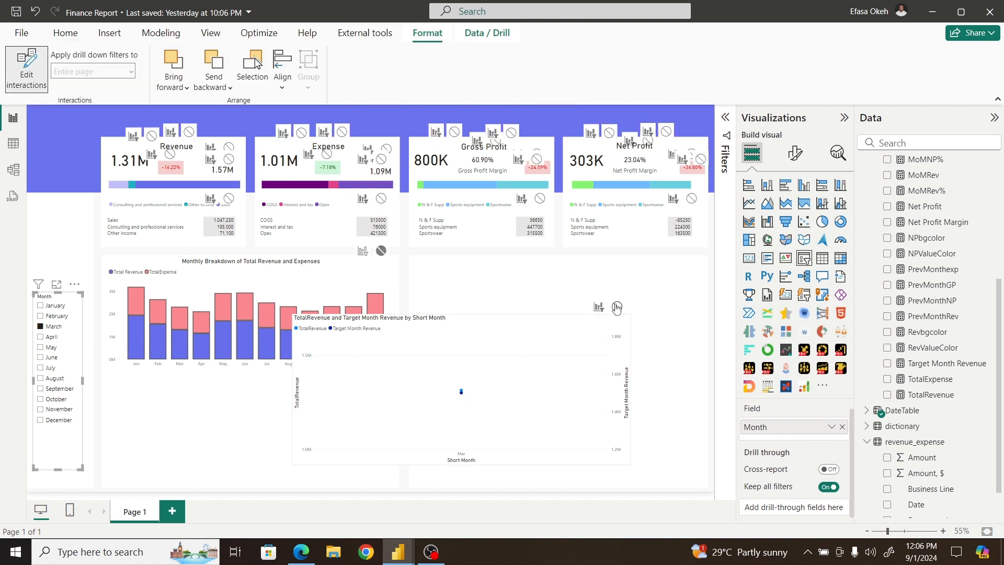
{"action": "left_click", "coordinate": [616, 308]}
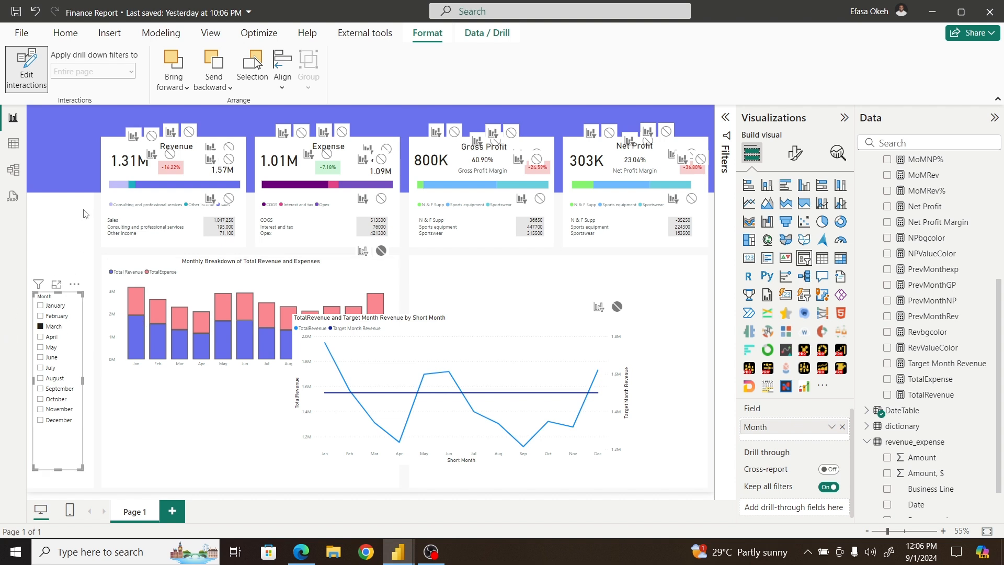
{"action": "left_click", "coordinate": [30, 73]}
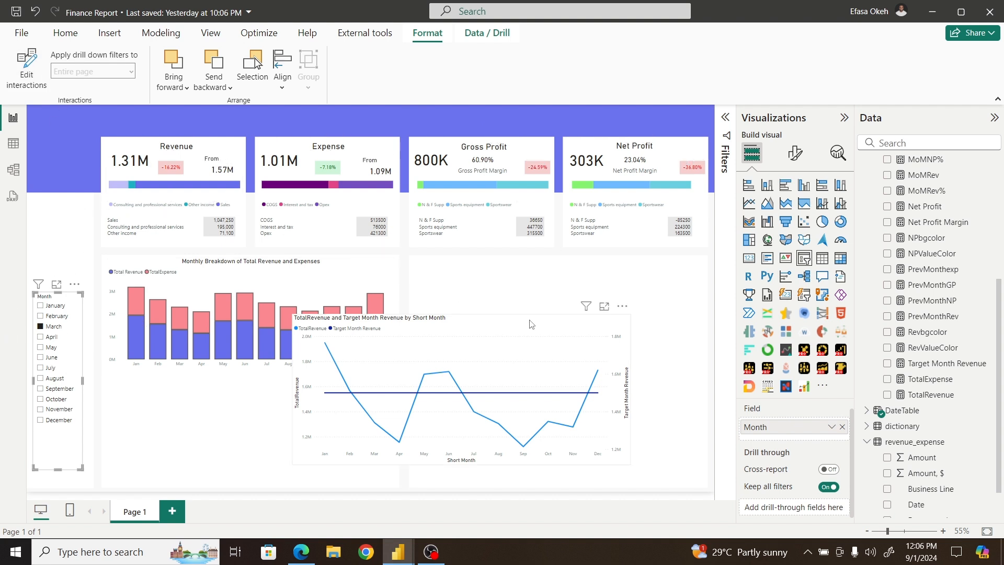
Step: Resize the line chart and place it beneath the stacked column chart, matching that chart's width
{"action": "left_click", "coordinate": [648, 442]}
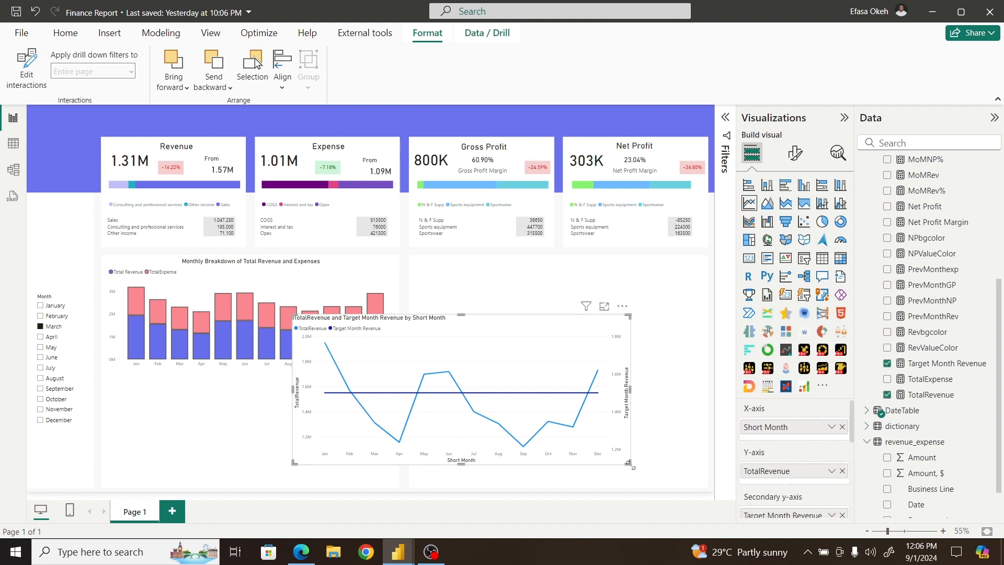
{"action": "left_click_drag", "start_coordinate": [629, 463], "coordinate": [538, 419]}
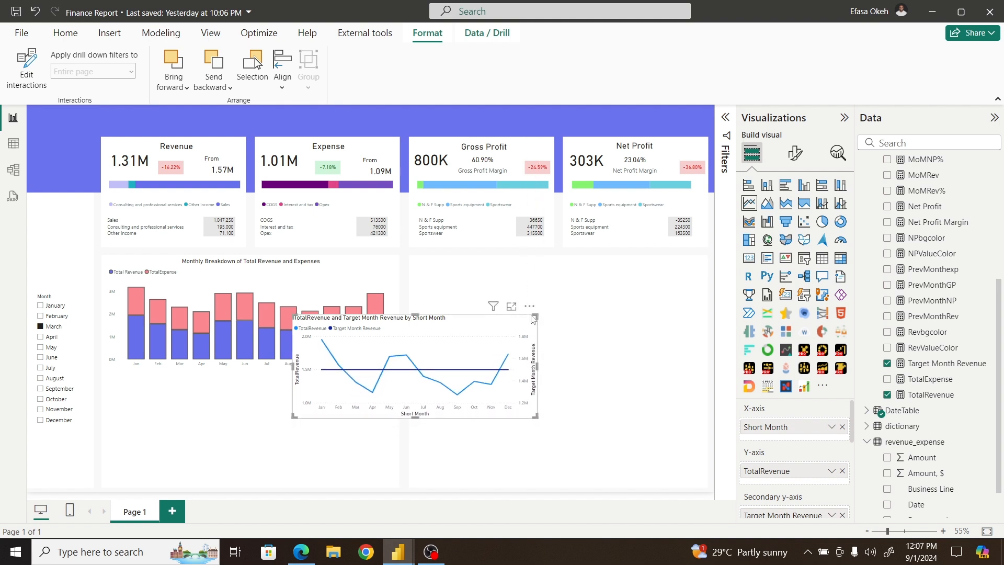
{"action": "left_click_drag", "start_coordinate": [534, 308], "coordinate": [344, 375]}
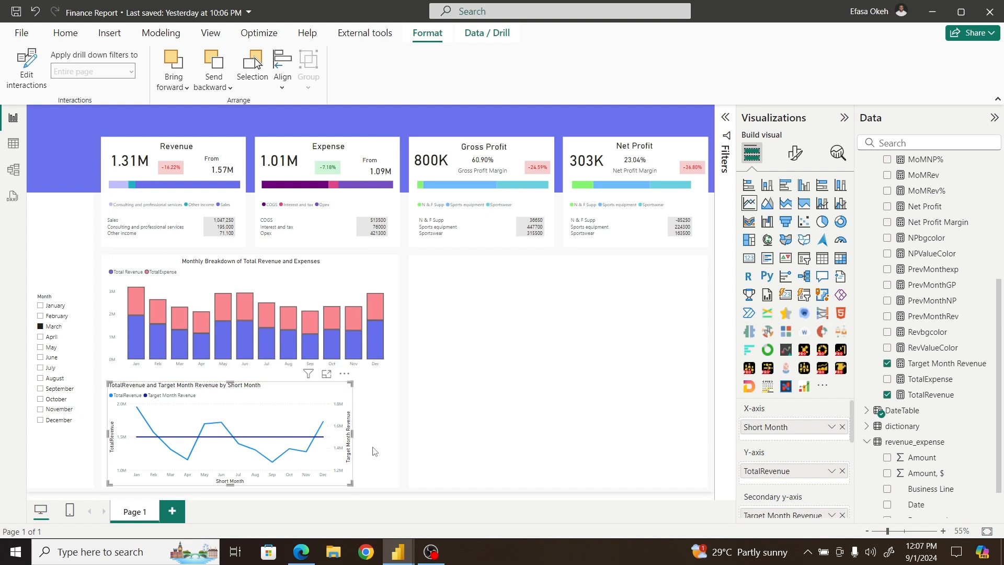
{"action": "left_click_drag", "start_coordinate": [350, 481], "coordinate": [394, 483]}
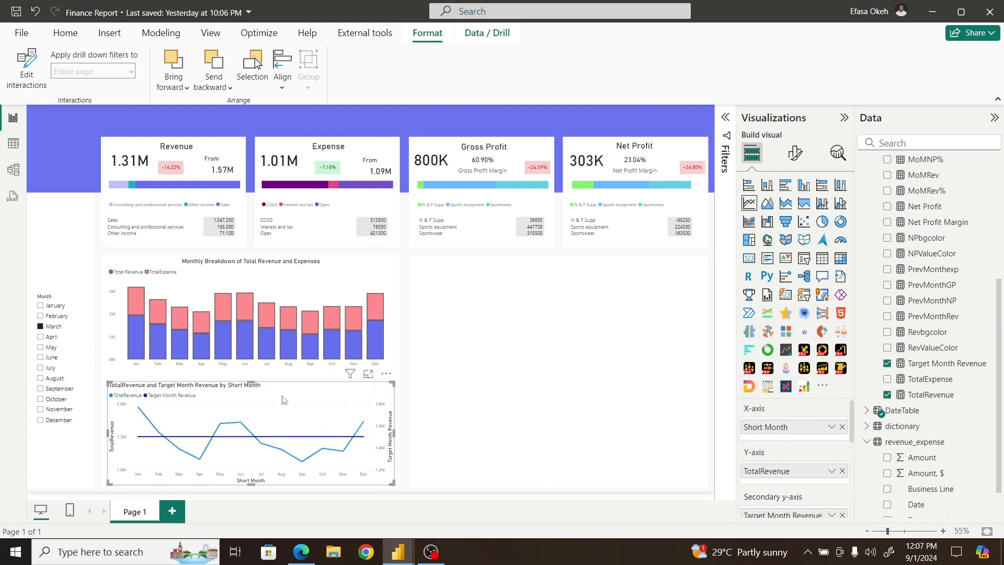
{"action": "left_click_drag", "start_coordinate": [250, 384], "coordinate": [251, 386]}
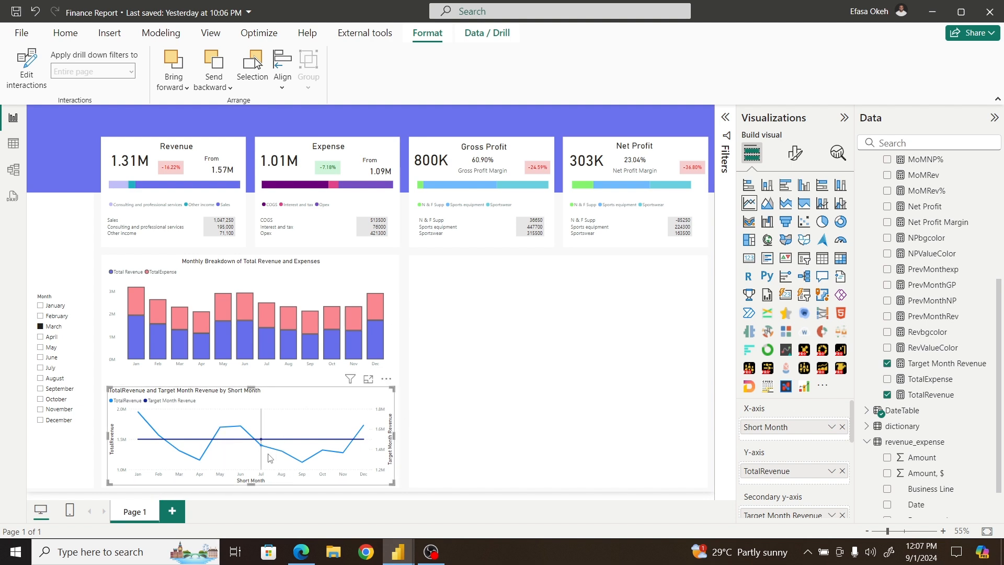
Step: Turn off the line chart's X-axis and Y-axis titles and check the secondary y-axis settings
{"action": "left_click", "coordinate": [796, 159]}
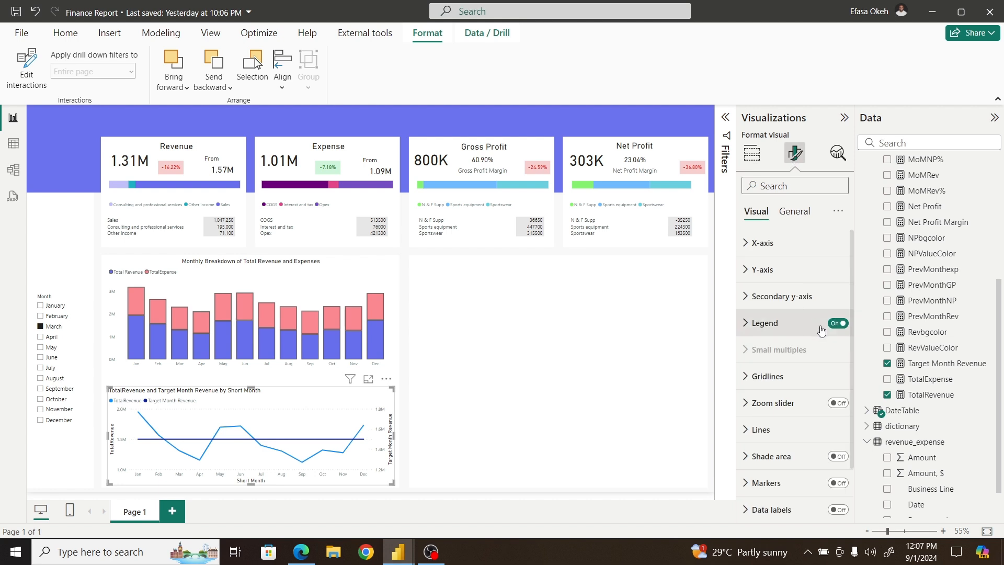
{"action": "left_click", "coordinate": [775, 253]}
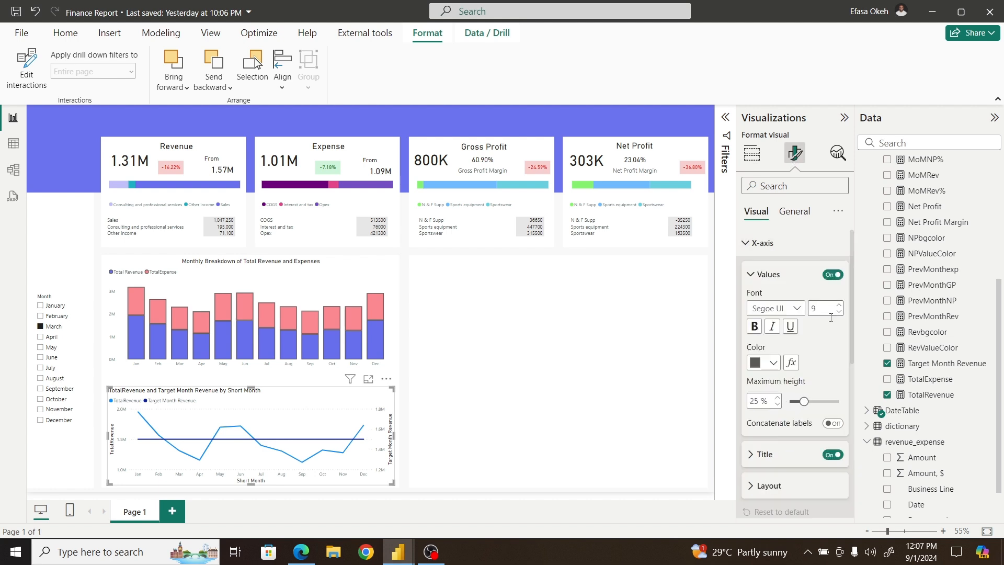
{"action": "left_click", "coordinate": [827, 455]}
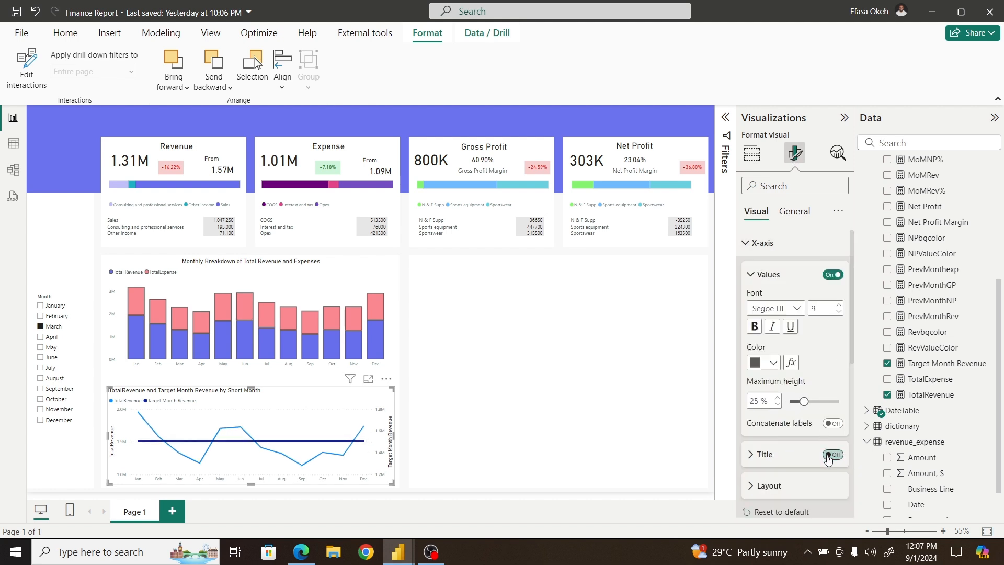
{"action": "left_click", "coordinate": [751, 245]}
{"action": "left_click", "coordinate": [751, 270]}
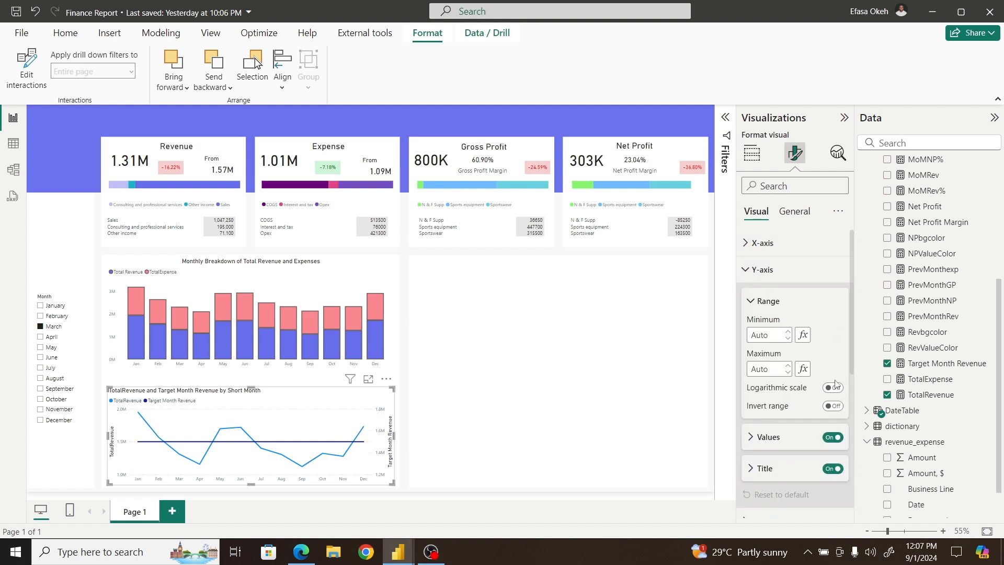
{"action": "left_click", "coordinate": [831, 468]}
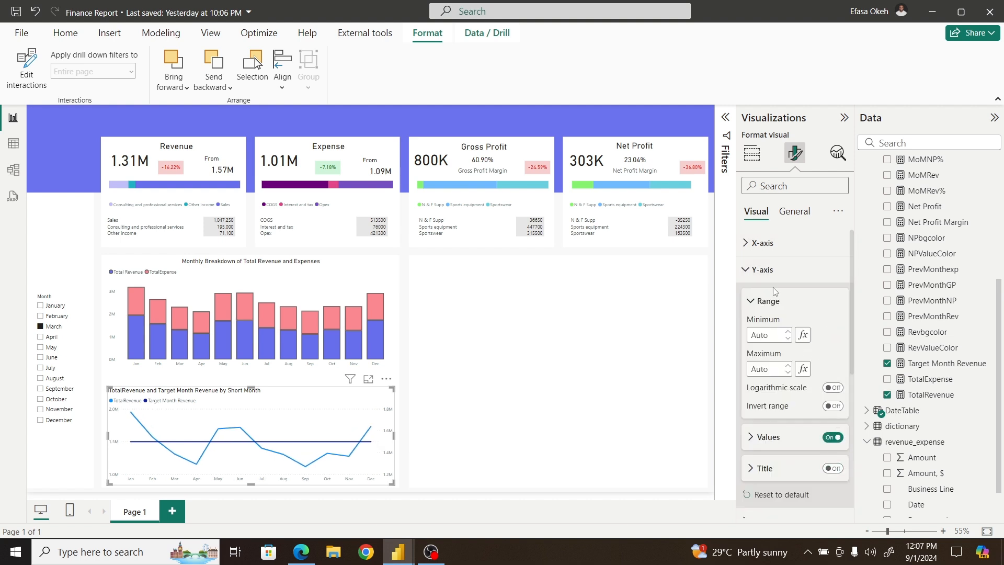
{"action": "left_click", "coordinate": [760, 277]}
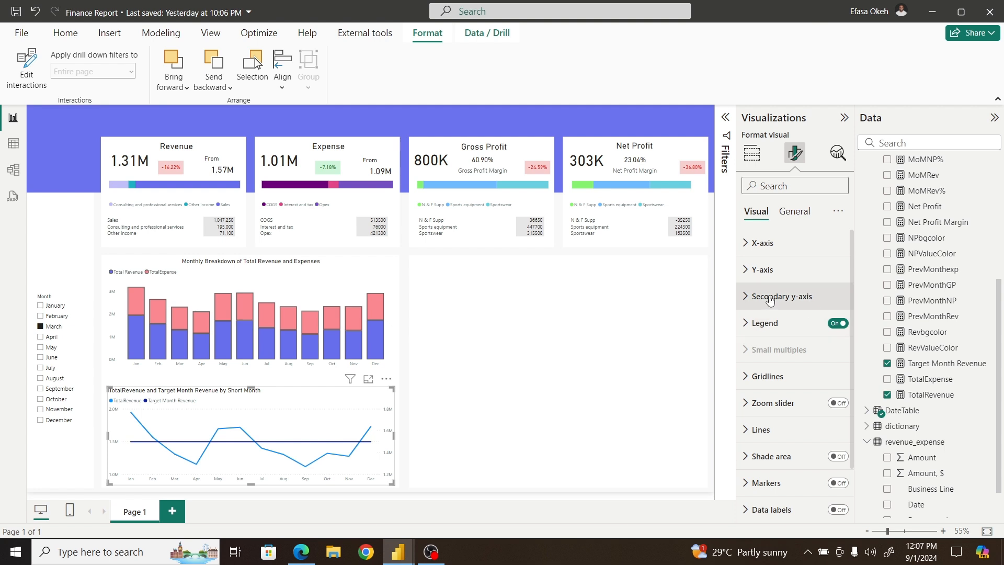
{"action": "left_click", "coordinate": [770, 298]}
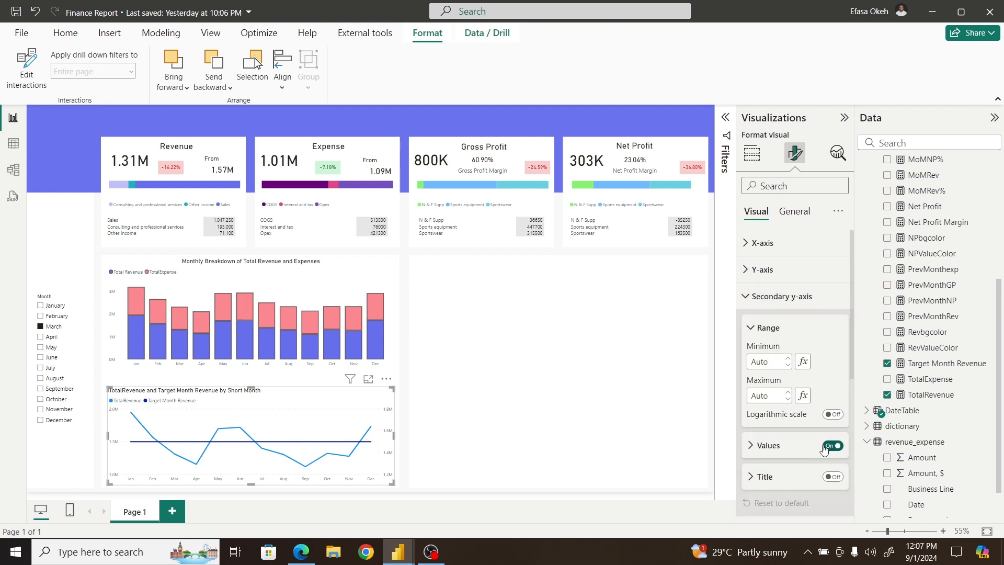
{"action": "left_click", "coordinate": [755, 301]}
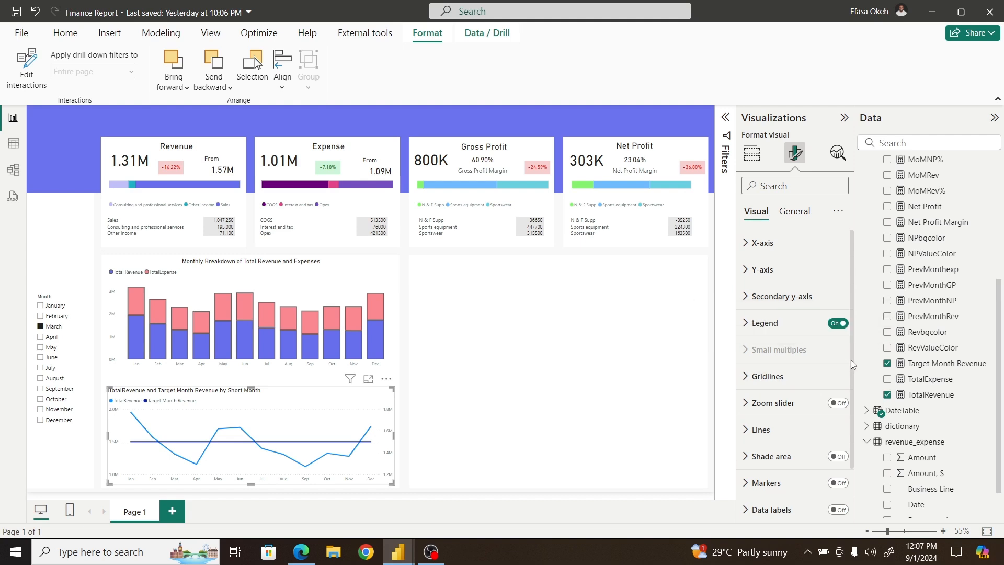
Step: Set the interpolation type of all lines in the line chart to Smooth
{"action": "scroll", "coordinate": [852, 303], "scroll_direction": "down", "scroll_amount": 1}
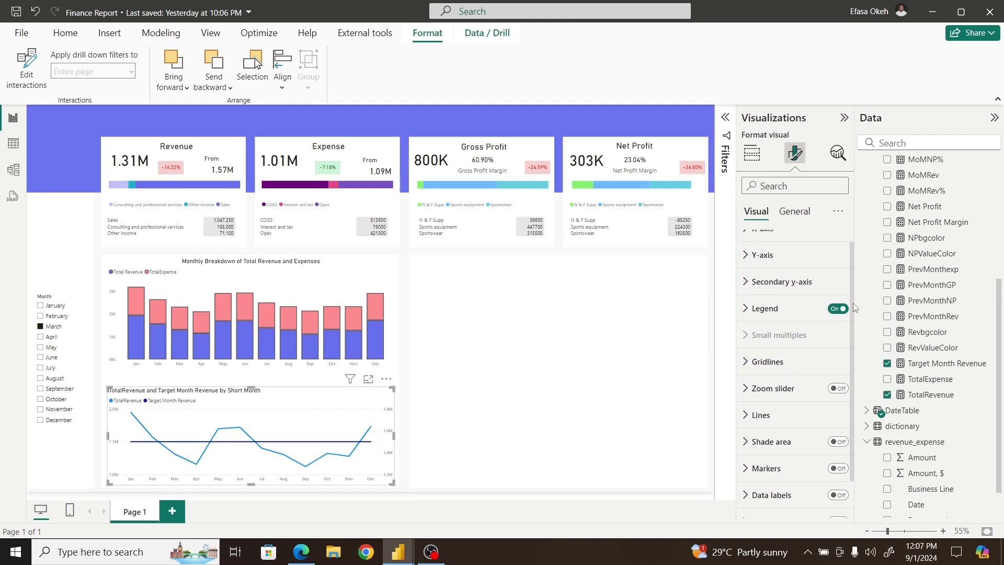
{"action": "scroll", "coordinate": [854, 307], "scroll_direction": "down", "scroll_amount": 3}
{"action": "left_click", "coordinate": [764, 371]}
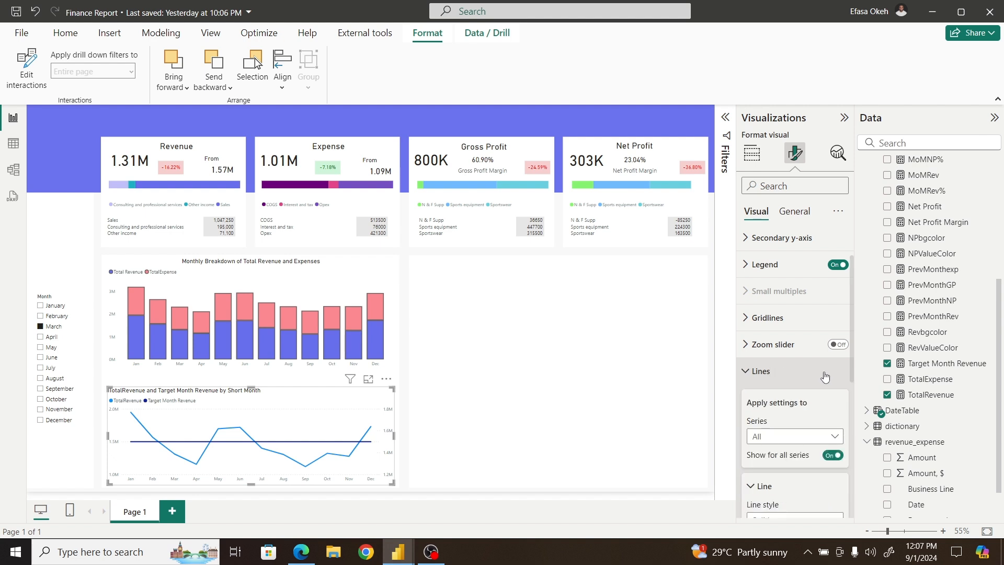
{"action": "left_click_drag", "start_coordinate": [850, 319], "coordinate": [853, 408]}
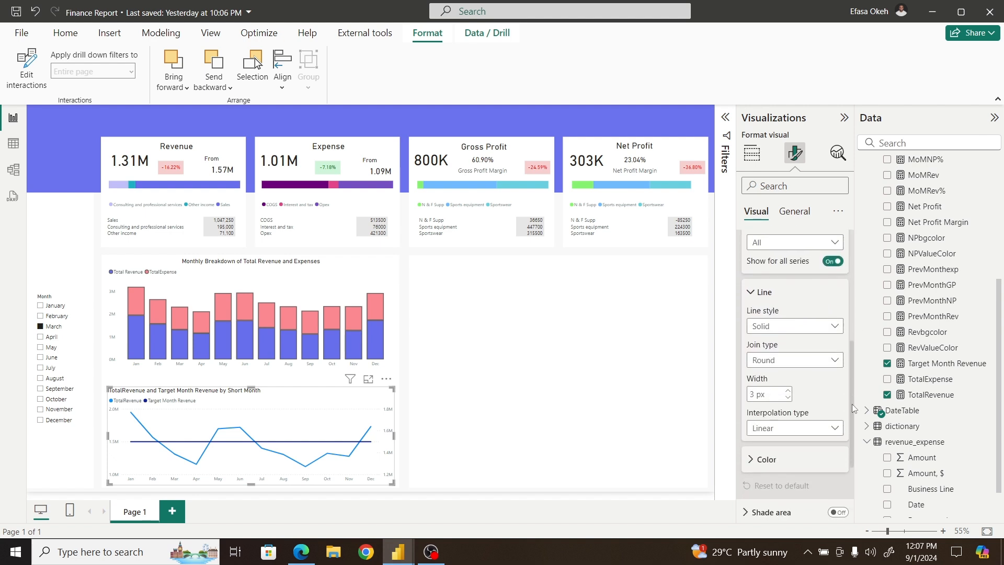
{"action": "left_click", "coordinate": [773, 434]}
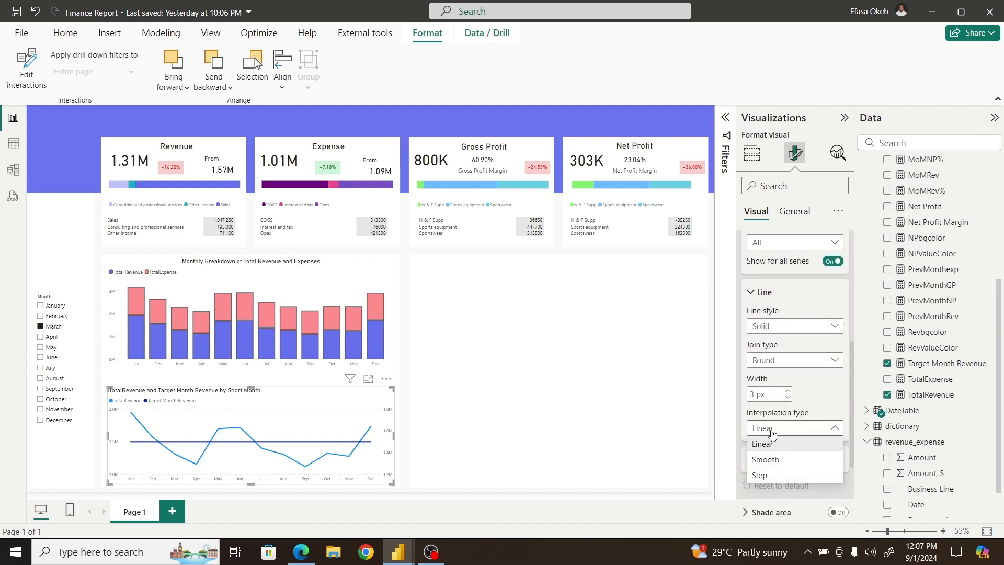
{"action": "left_click", "coordinate": [784, 464]}
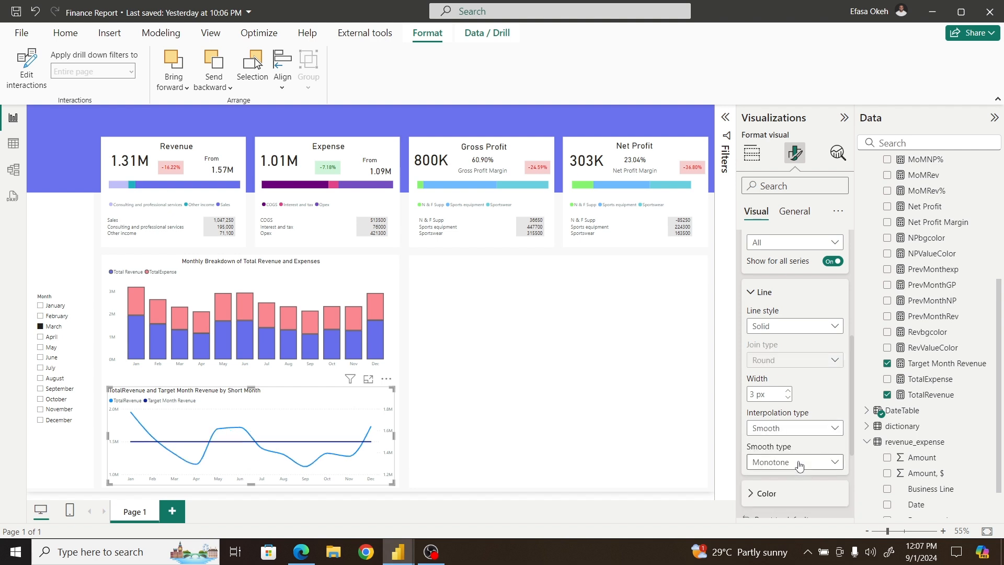
Step: Make the Target Month Revenue line dashed with a width of 2 px
{"action": "left_click_drag", "start_coordinate": [849, 397], "coordinate": [851, 372]}
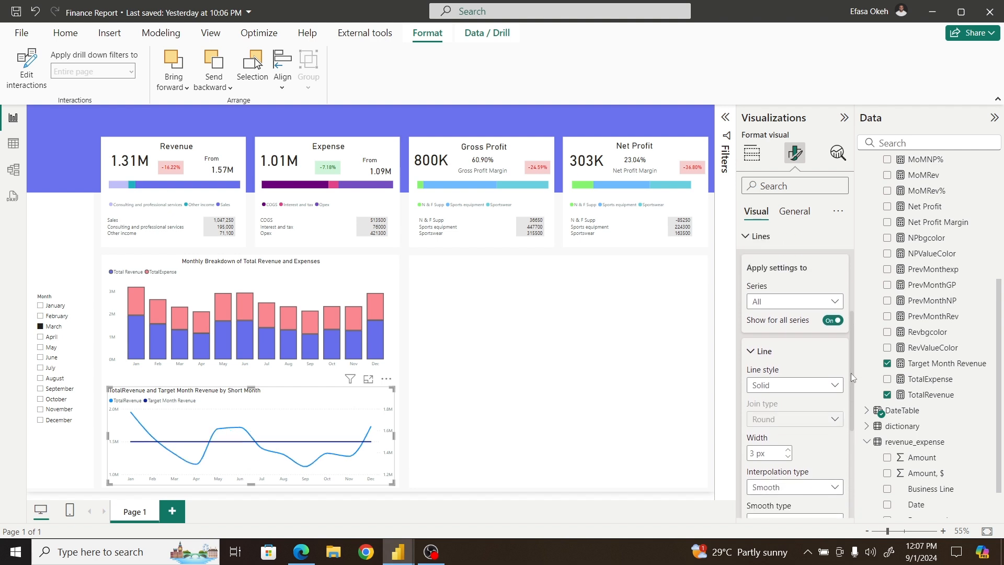
{"action": "left_click", "coordinate": [772, 302]}
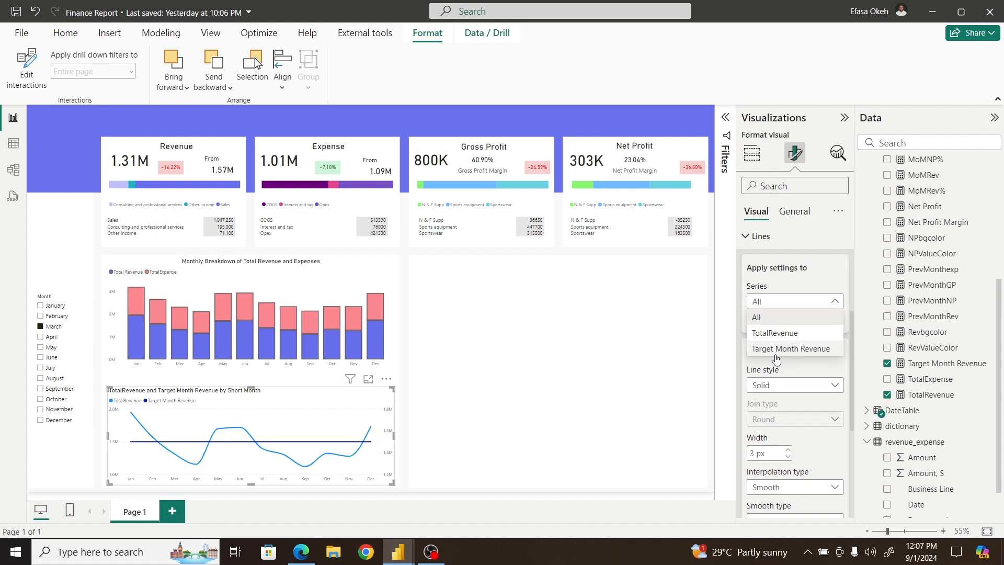
{"action": "left_click", "coordinate": [781, 350]}
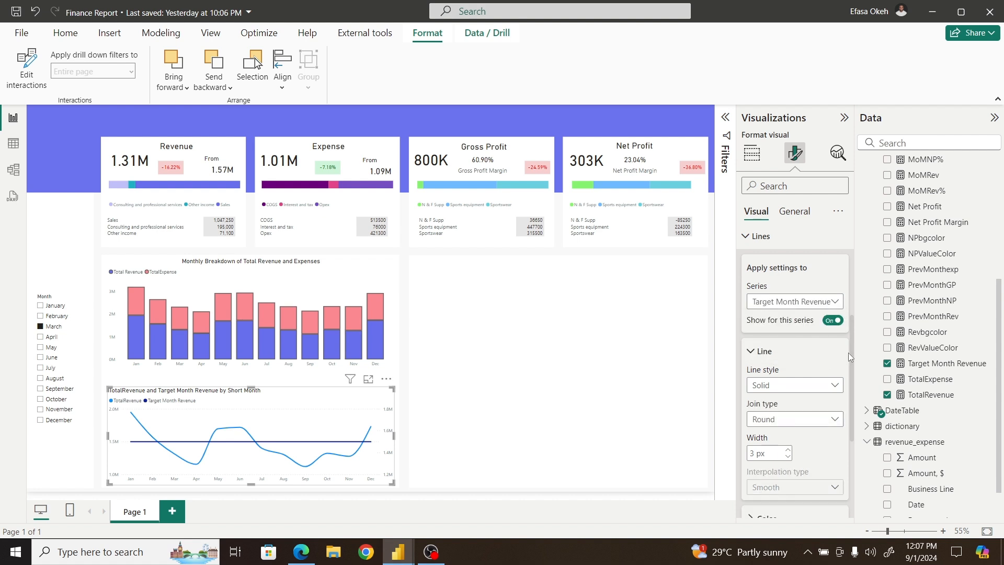
{"action": "left_click_drag", "start_coordinate": [849, 353], "coordinate": [845, 377]}
{"action": "left_click", "coordinate": [787, 329]}
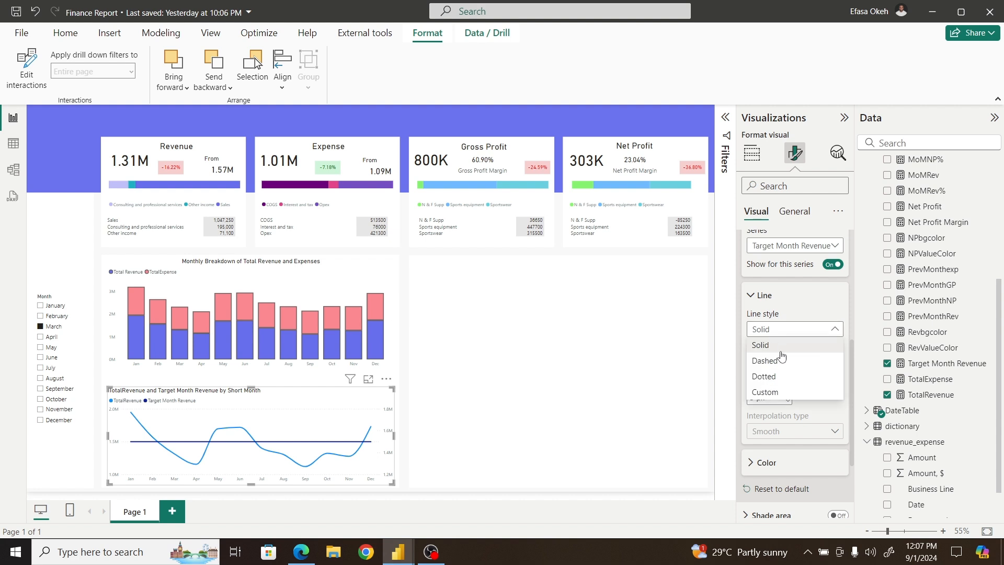
{"action": "left_click", "coordinate": [782, 365]}
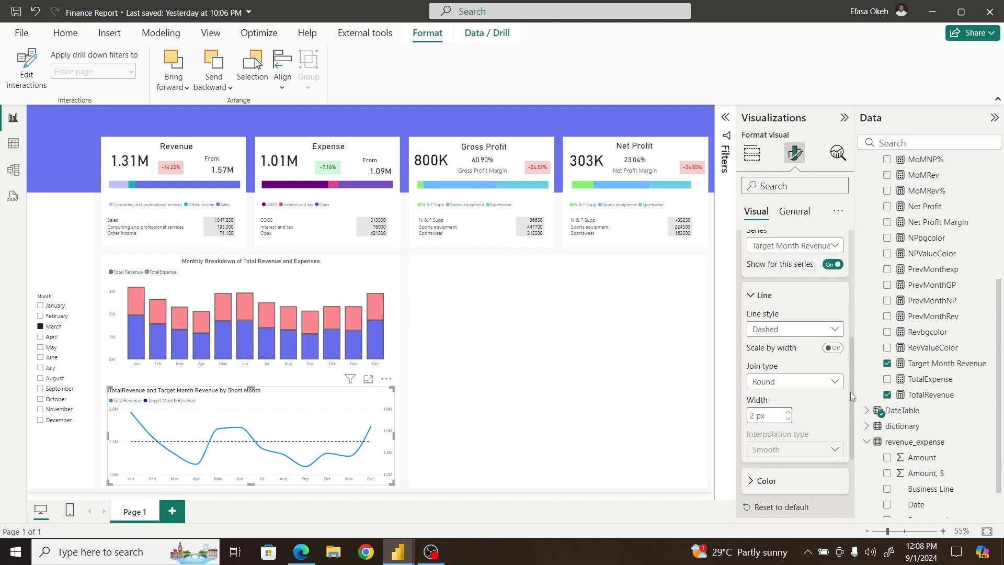
Step: Color the Target Month Revenue line grey using the theme color White, 30% darker
{"action": "scroll", "coordinate": [837, 393], "scroll_direction": "down", "scroll_amount": 5}
{"action": "left_click", "coordinate": [779, 355]}
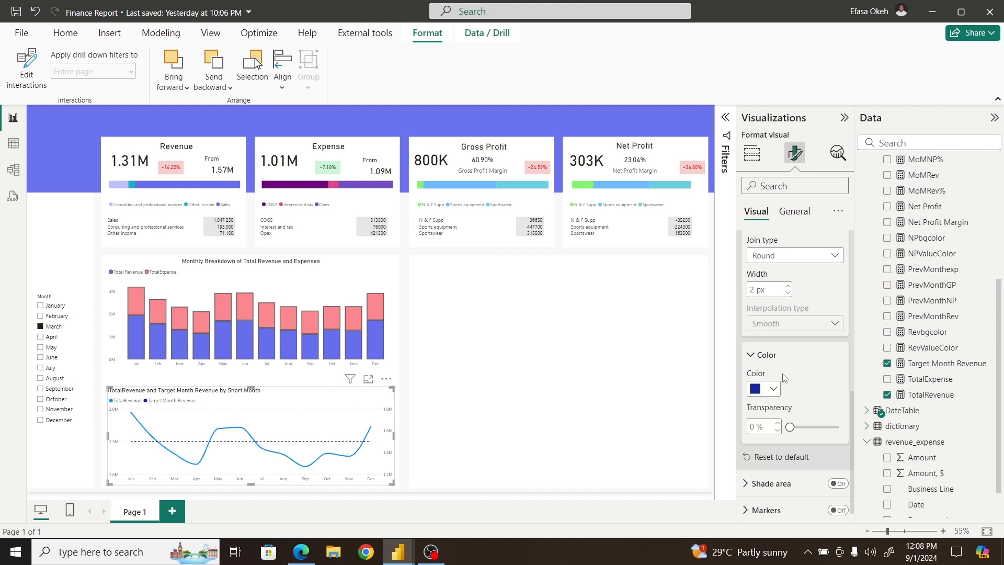
{"action": "left_click", "coordinate": [773, 389]}
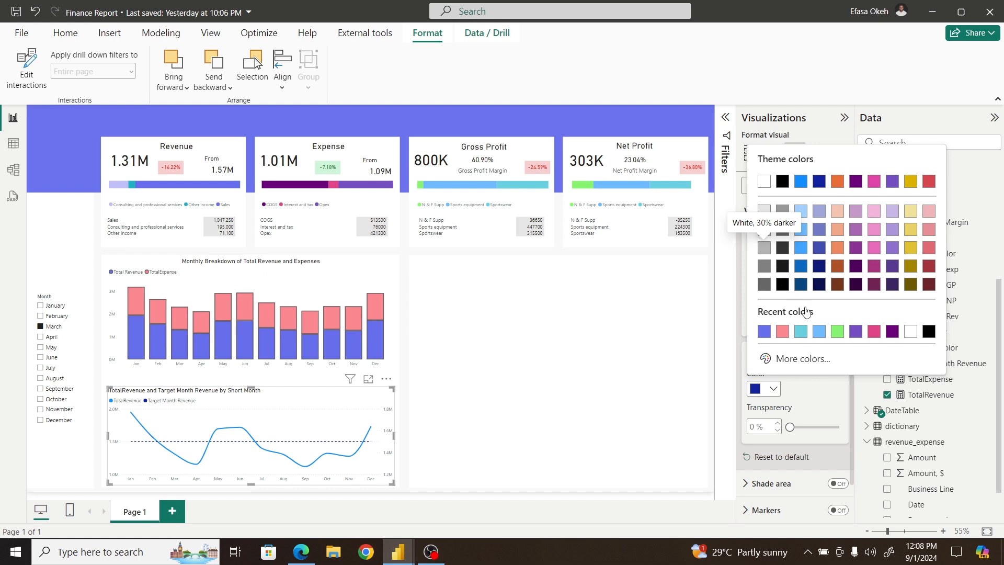
{"action": "left_click", "coordinate": [764, 250]}
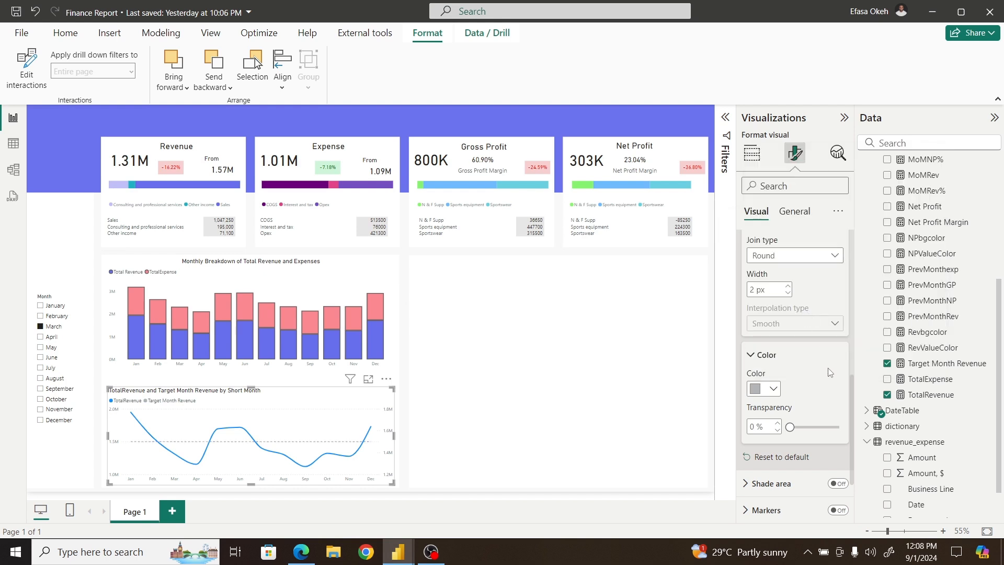
Step: Color the TotalRevenue line with the recent purple-blue that matches the revenue columns in the stacked chart
{"action": "scroll", "coordinate": [790, 299], "scroll_direction": "up", "scroll_amount": 4}
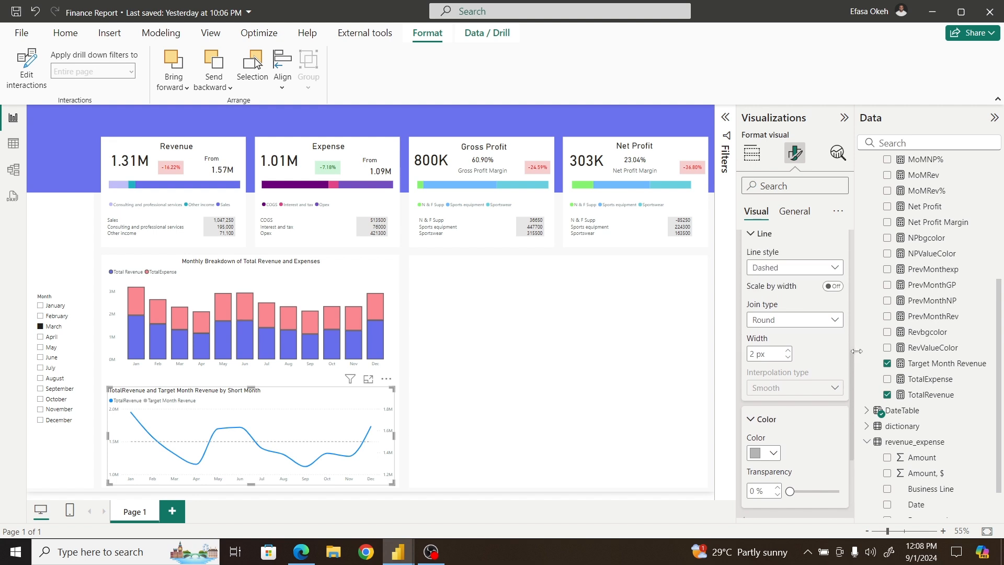
{"action": "left_click", "coordinate": [790, 293]}
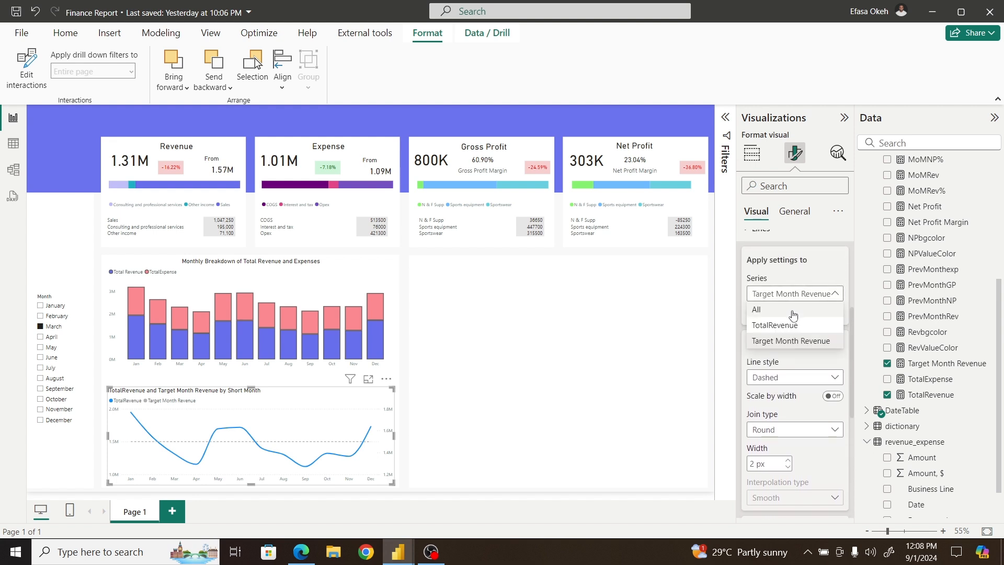
{"action": "left_click", "coordinate": [777, 326]}
{"action": "left_click", "coordinate": [832, 312]}
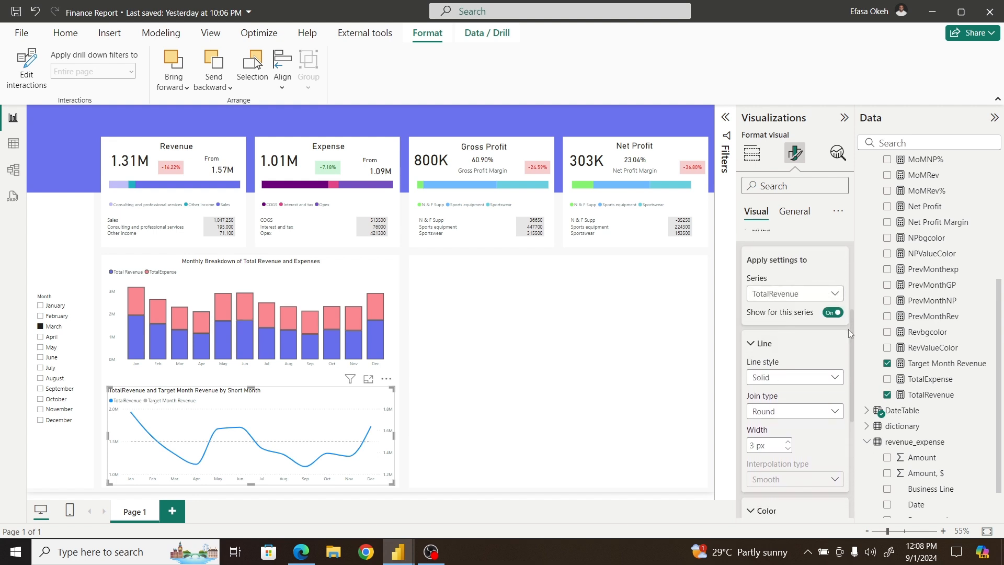
{"action": "scroll", "coordinate": [837, 366], "scroll_direction": "down", "scroll_amount": 3}
{"action": "left_click", "coordinate": [773, 379]}
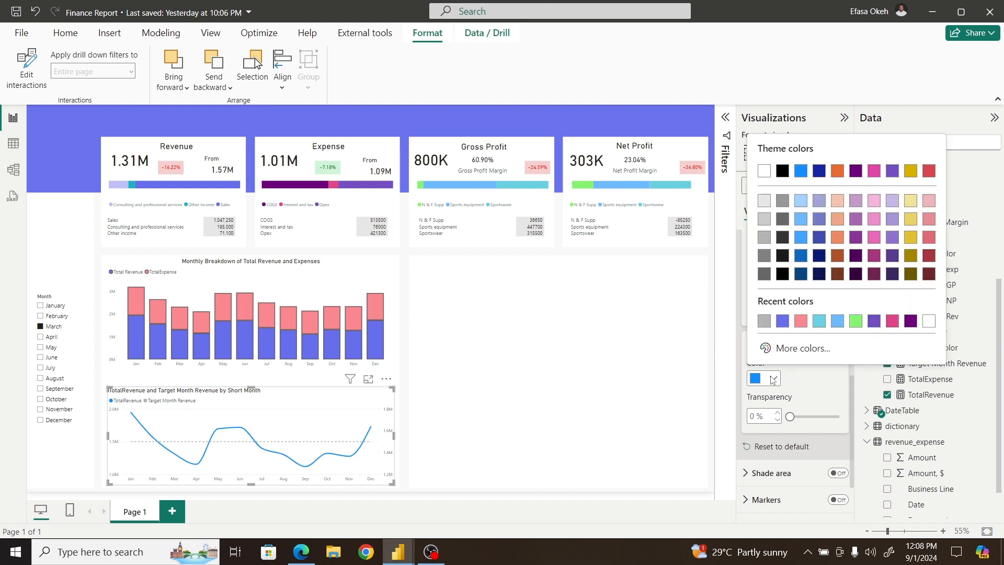
{"action": "left_click", "coordinate": [783, 322]}
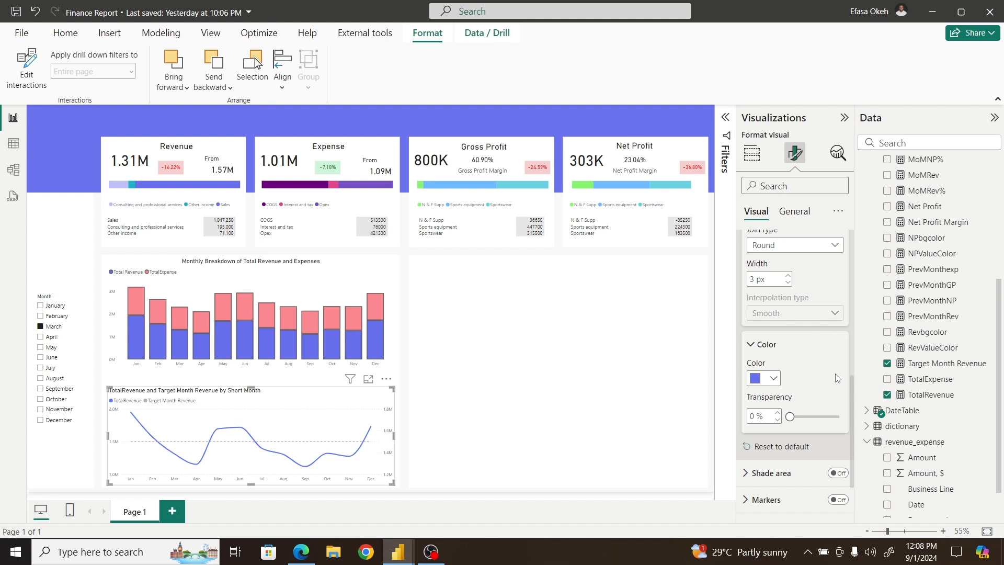
Step: Set the secondary y-axis values' color to white so they blend into the line chart's background
{"action": "left_click_drag", "start_coordinate": [849, 385], "coordinate": [862, 252]}
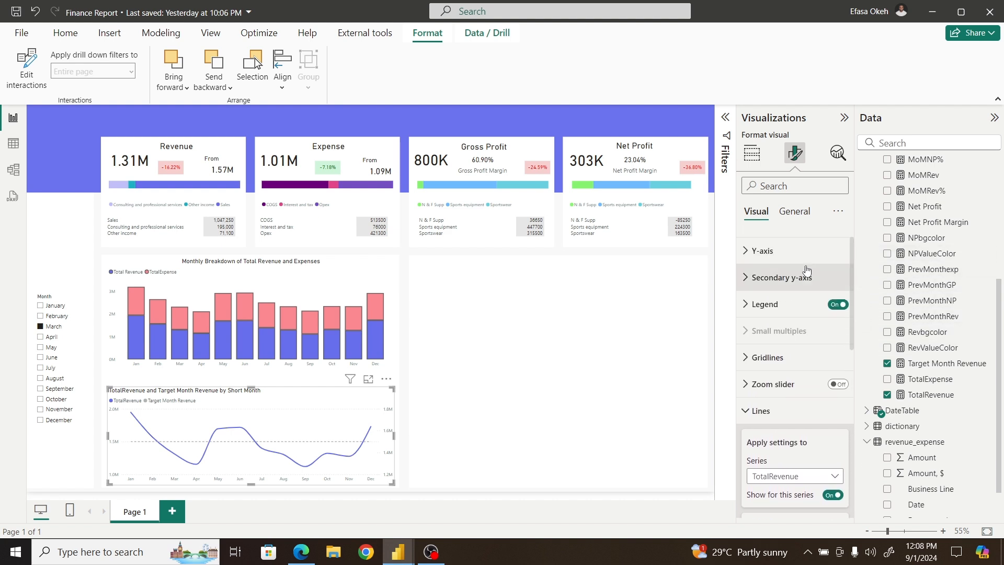
{"action": "left_click", "coordinate": [782, 278]}
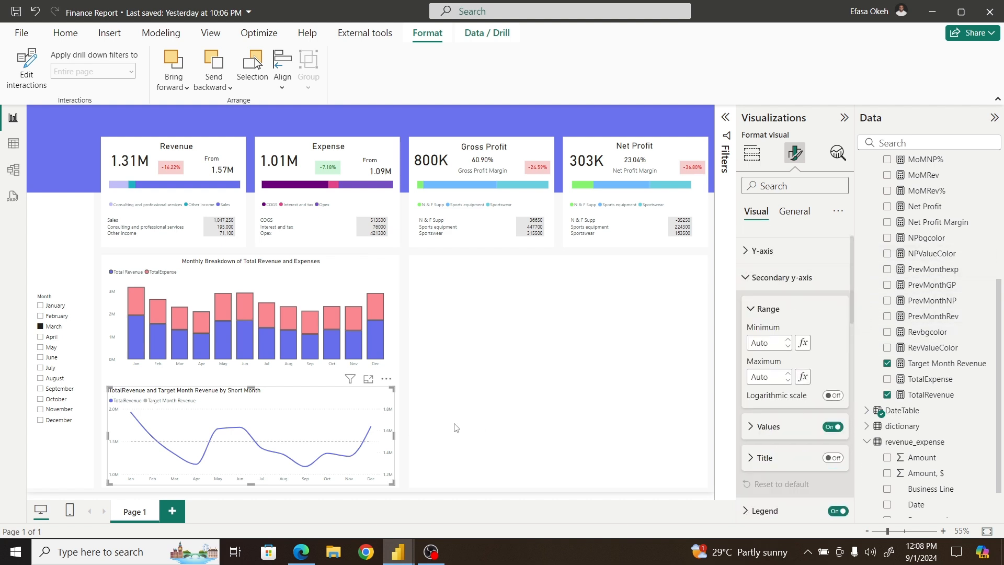
{"action": "left_click", "coordinate": [760, 428]}
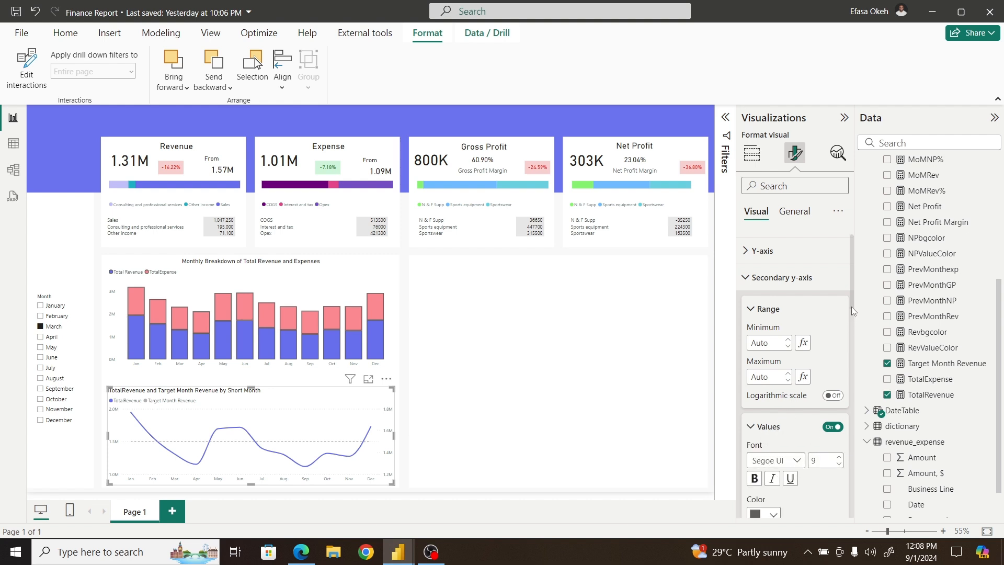
{"action": "scroll", "coordinate": [850, 314], "scroll_direction": "down", "scroll_amount": 3}
{"action": "left_click", "coordinate": [772, 371]}
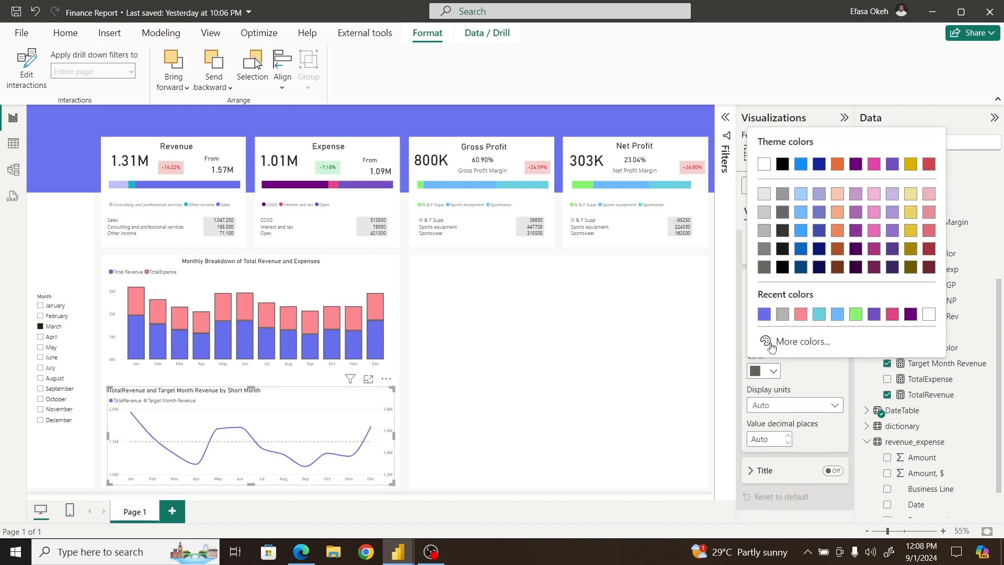
{"action": "left_click", "coordinate": [765, 166]}
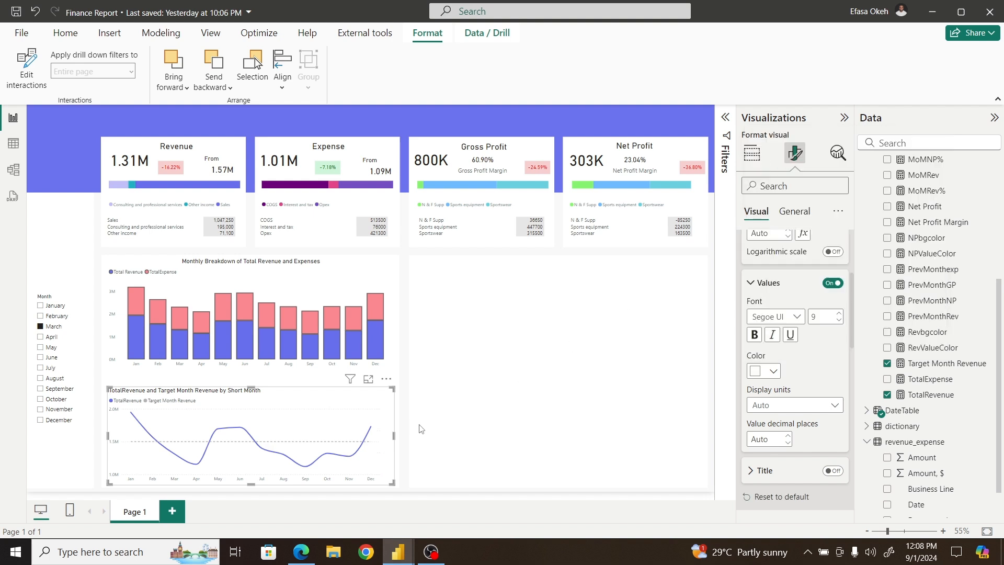
{"action": "left_click", "coordinate": [410, 414]}
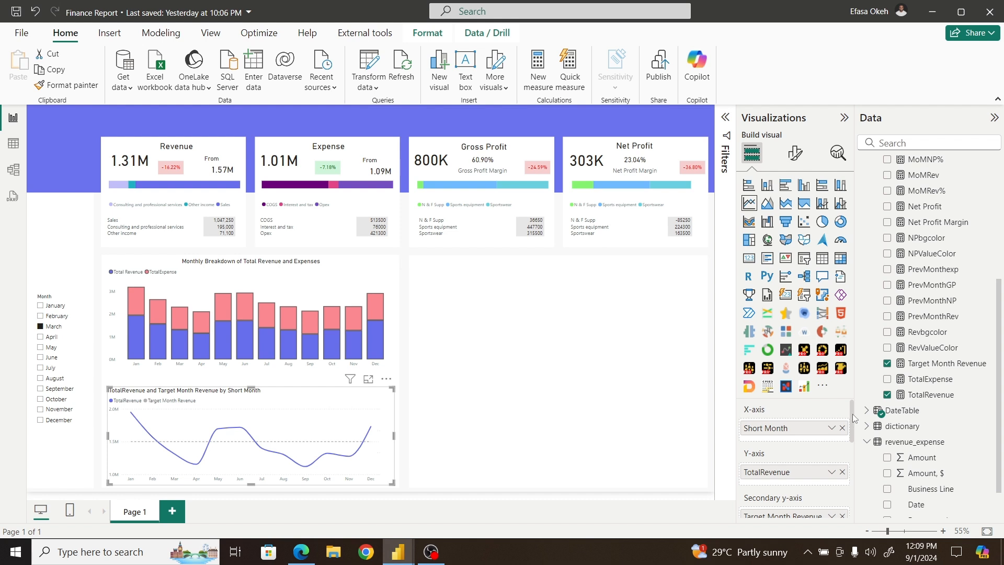
Step: Rename the line chart's TotalRevenue Y-axis field to Total Revenue
{"action": "scroll", "coordinate": [854, 417], "scroll_direction": "down", "scroll_amount": 2}
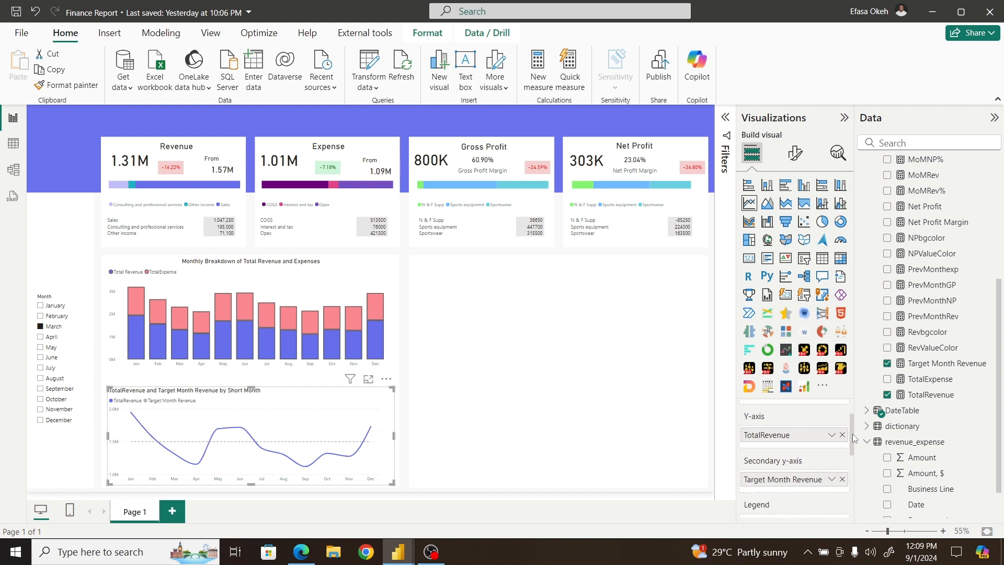
{"action": "double_click", "coordinate": [764, 429]}
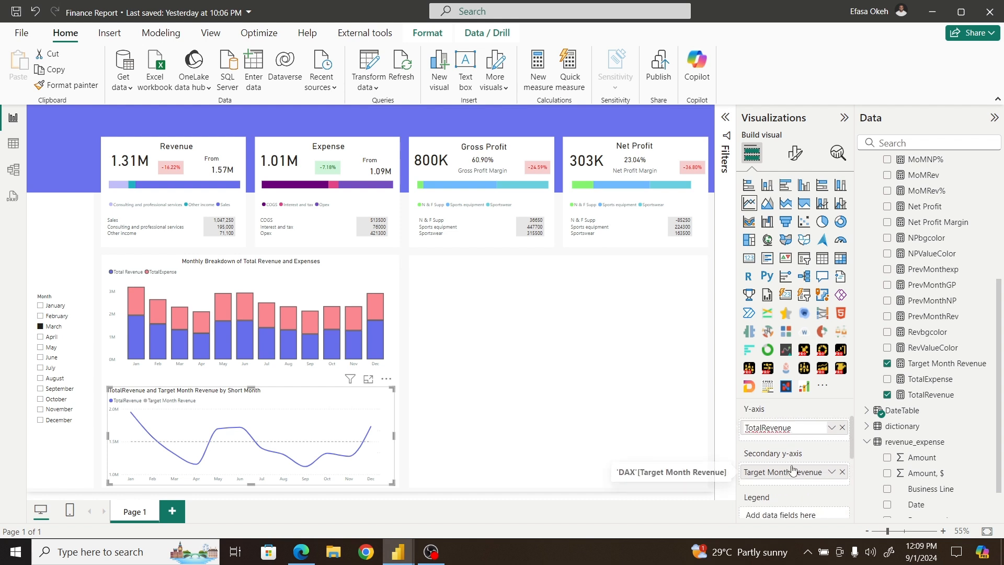
{"action": "key", "text": "Return"}
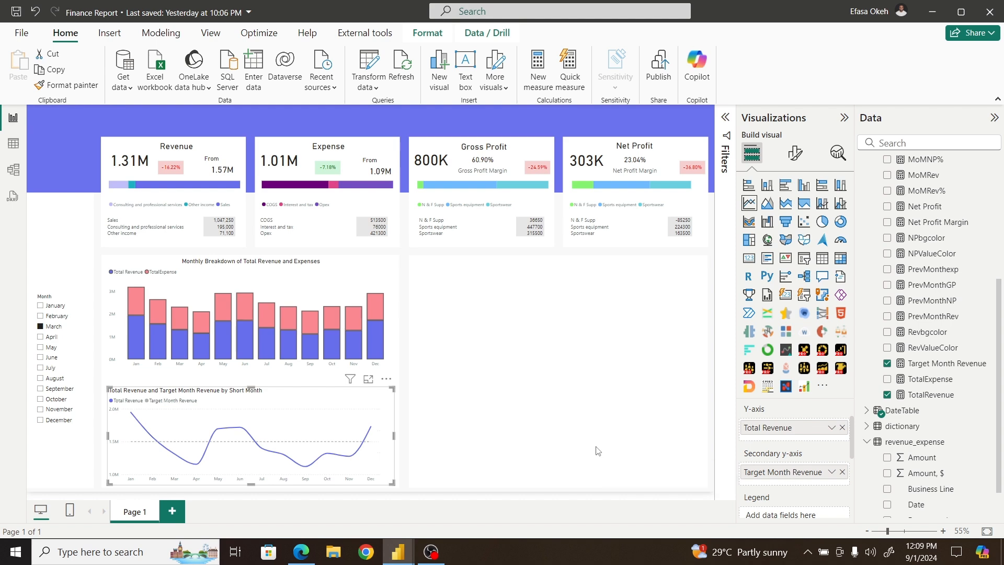
Step: Switch to the Sport Finance Overview report and copy the title text of its Total Revenue vs. Target Revenue line chart
{"action": "left_click", "coordinate": [406, 395]}
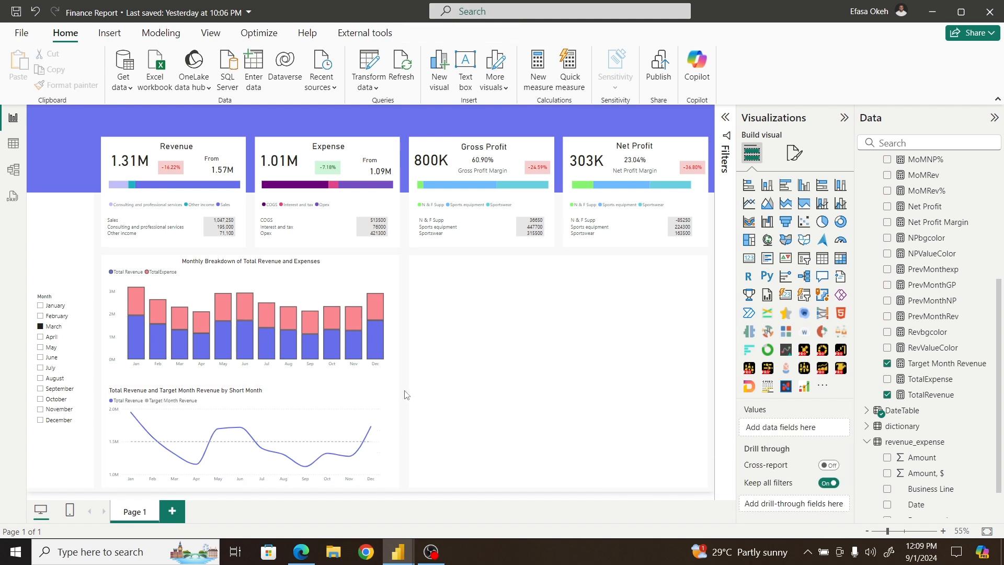
{"action": "mouse_move", "coordinate": [399, 552]}
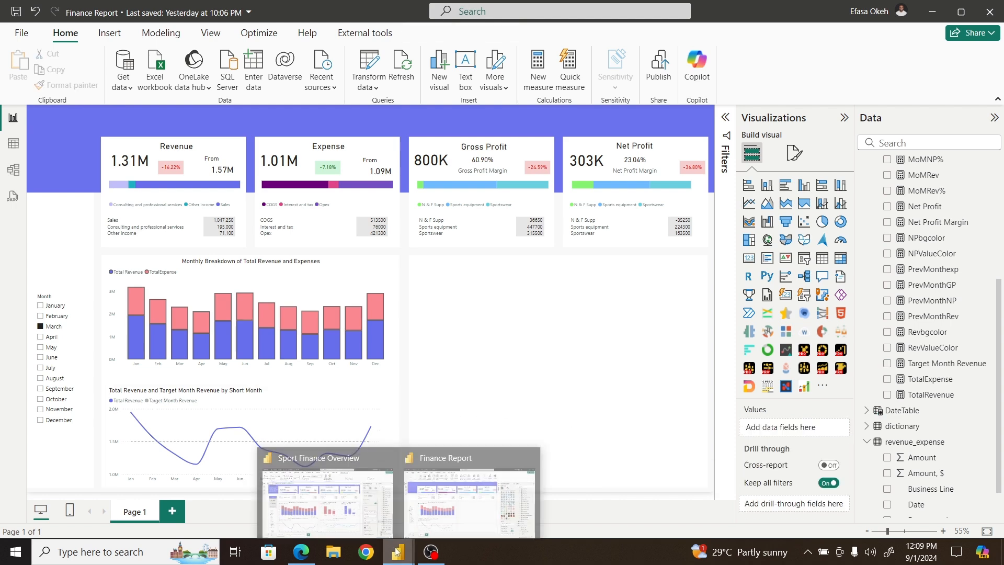
{"action": "left_click", "coordinate": [345, 497]}
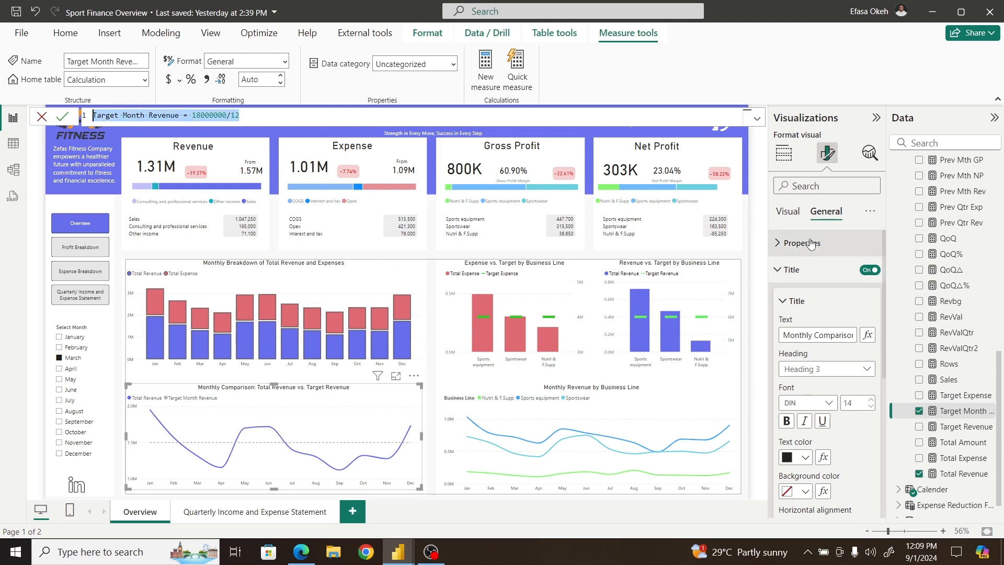
{"action": "left_click", "coordinate": [800, 272]}
{"action": "left_click", "coordinate": [800, 272]}
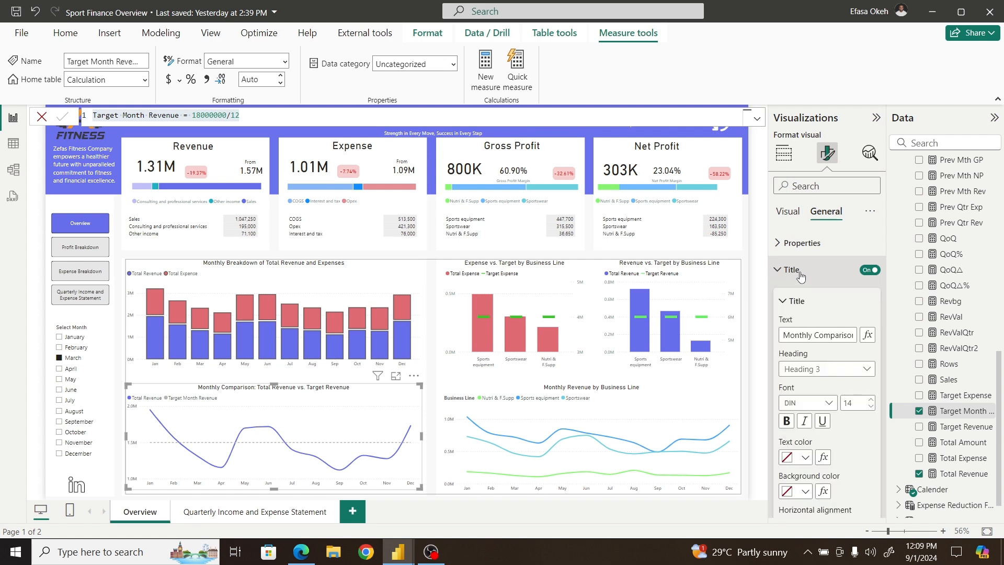
{"action": "left_click_drag", "start_coordinate": [783, 337], "coordinate": [889, 351]}
{"action": "key", "text": "ctrl+c"}
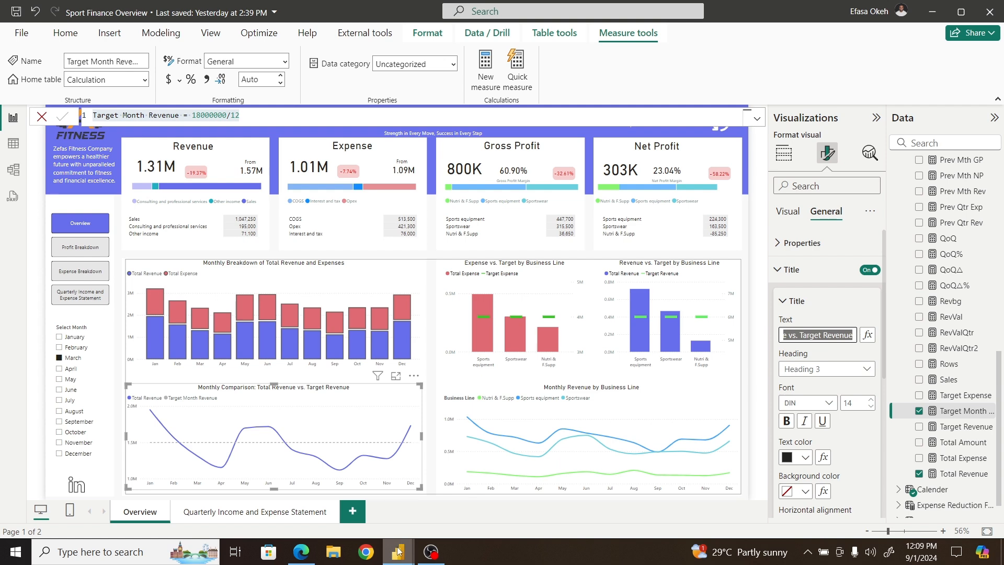
Step: Back in the Finance Report, title the line chart "Monthly Comparison: Total Revenue vs. Target Revenue" and center the title
{"action": "mouse_move", "coordinate": [398, 551]}
{"action": "left_click", "coordinate": [449, 494]}
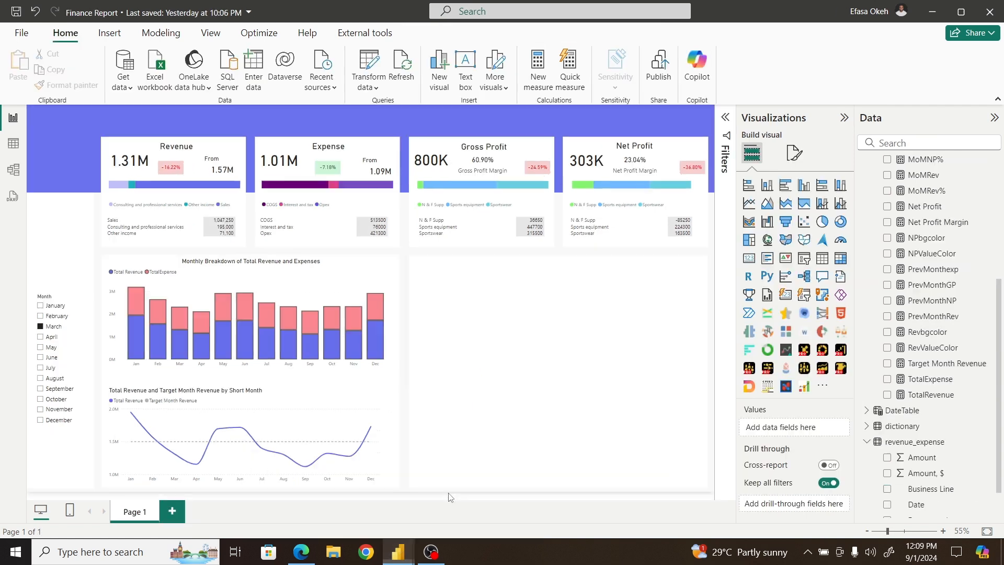
{"action": "left_click", "coordinate": [393, 423]}
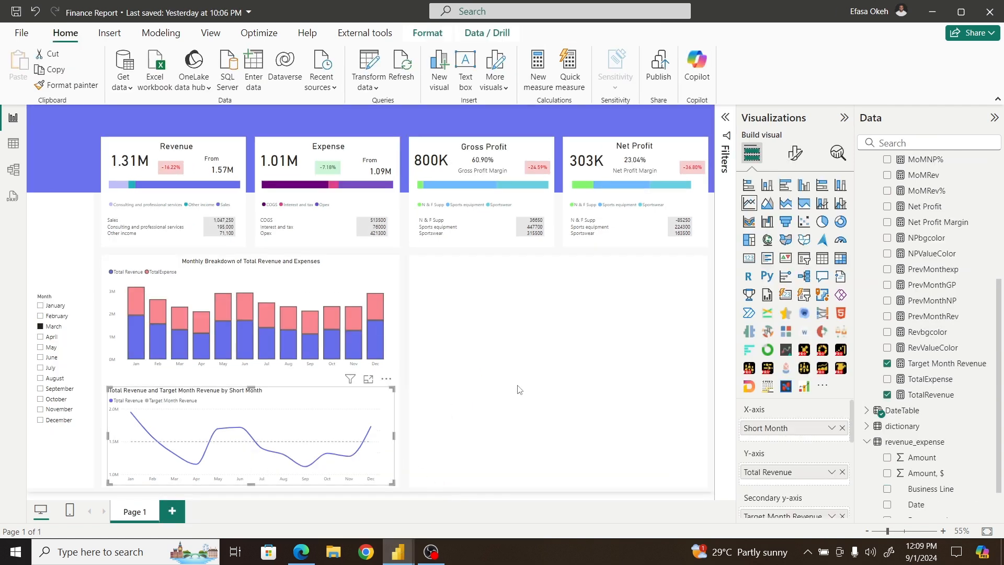
{"action": "left_click", "coordinate": [793, 157]}
{"action": "left_click", "coordinate": [795, 211]}
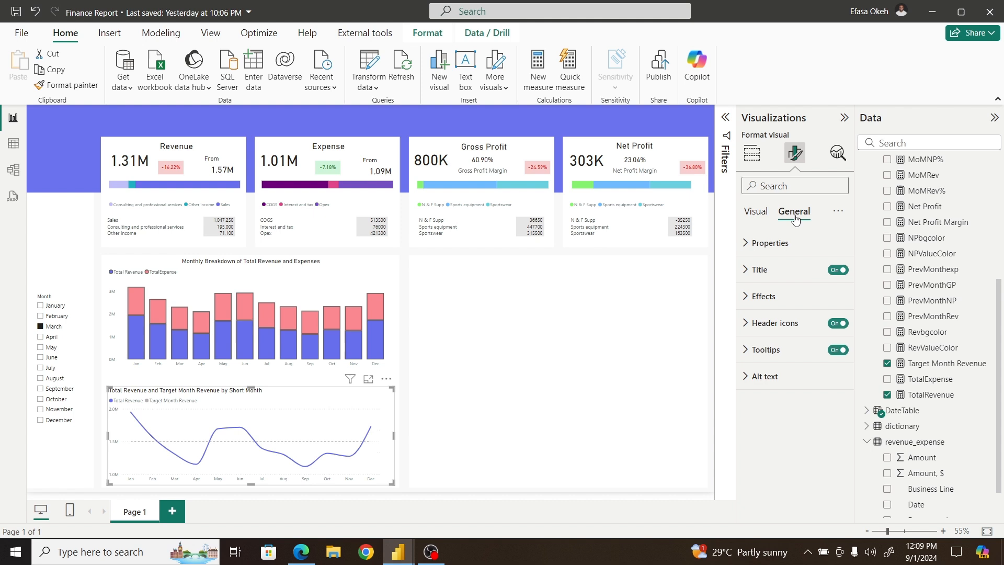
{"action": "left_click", "coordinate": [758, 269]}
{"action": "left_click_drag", "start_coordinate": [753, 335], "coordinate": [844, 337]}
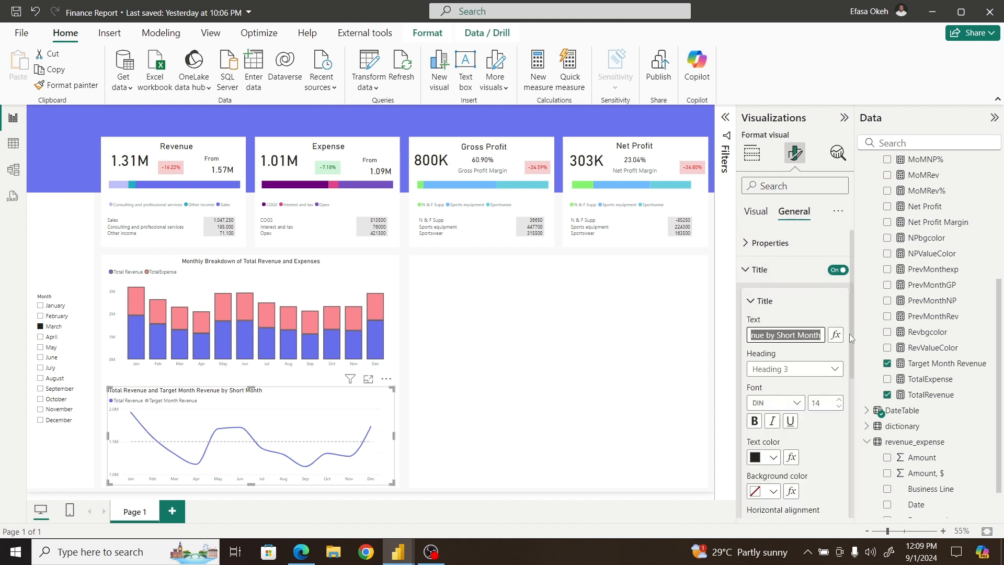
{"action": "key", "text": "ctrl+v"}
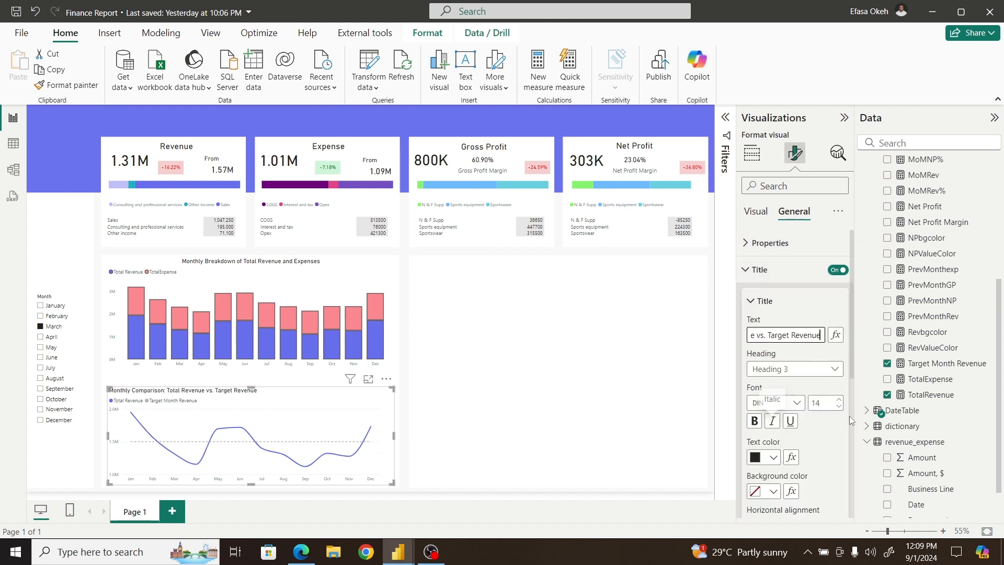
{"action": "left_click_drag", "start_coordinate": [852, 359], "coordinate": [846, 410]}
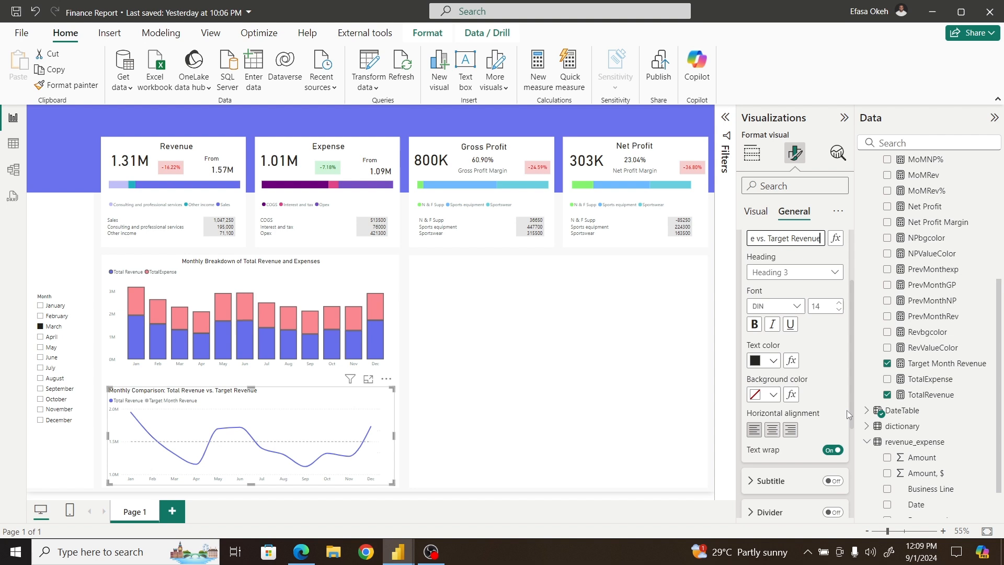
{"action": "left_click", "coordinate": [773, 427]}
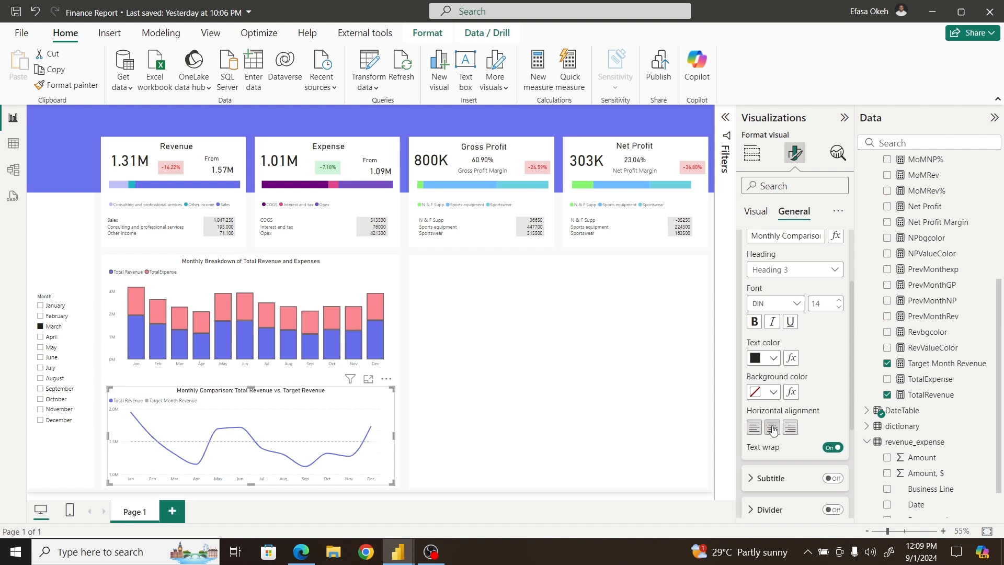
Step: Duplicate the line chart and place the copy in the empty white panel beside it, level with the original
{"action": "left_click", "coordinate": [416, 403]}
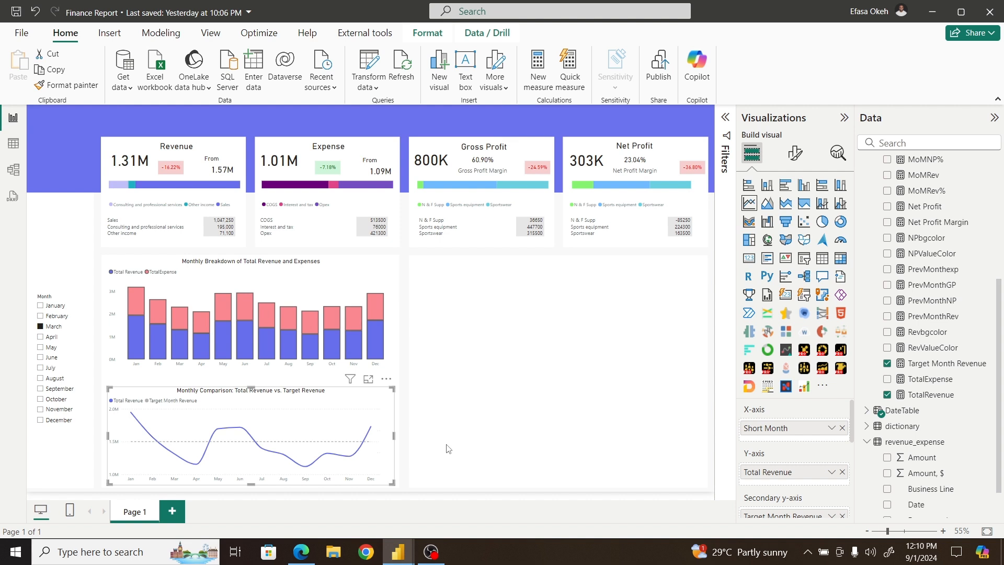
{"action": "key", "text": "ctrl+c"}
{"action": "key", "text": "ctrl+v"}
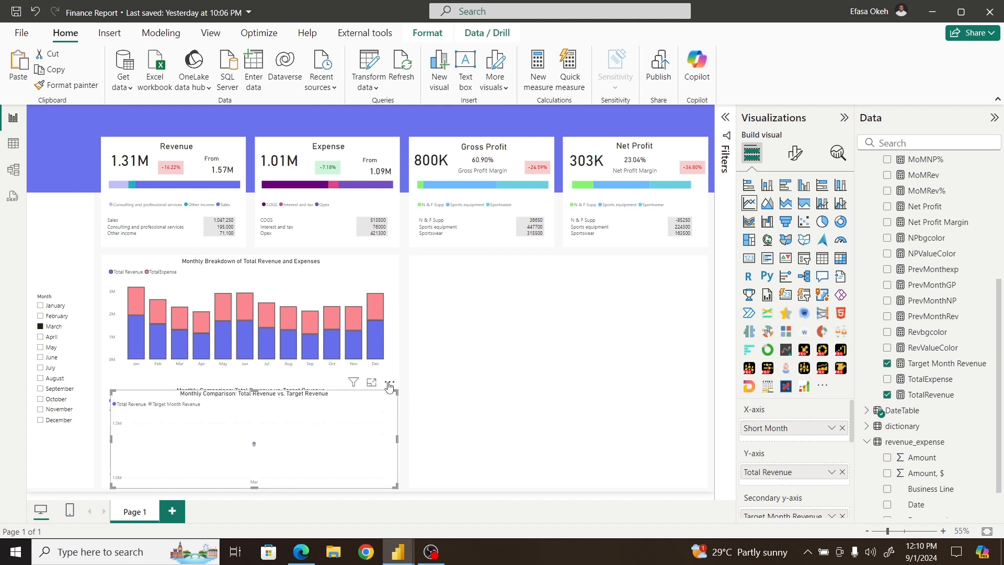
{"action": "left_click_drag", "start_coordinate": [390, 381], "coordinate": [694, 375]}
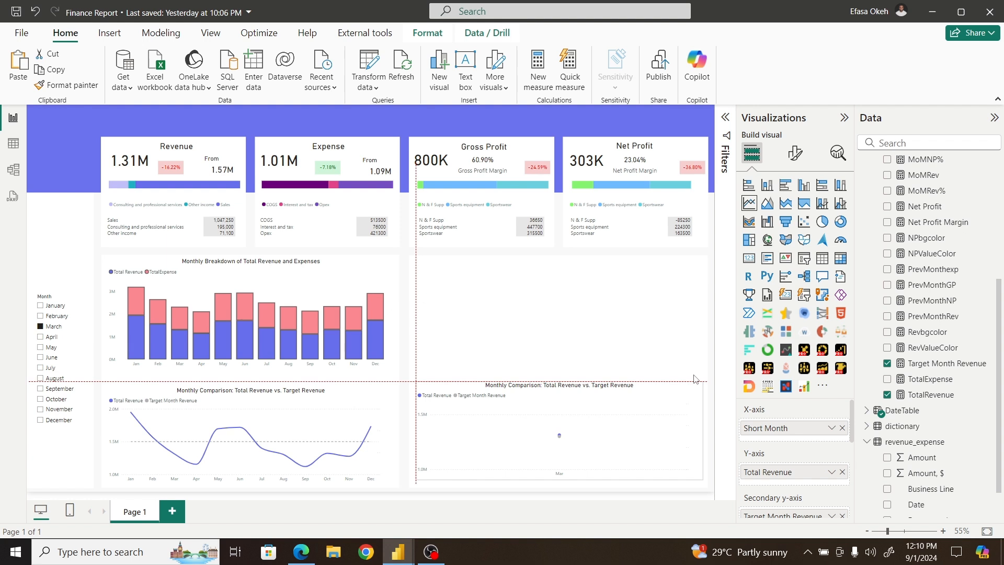
{"action": "left_click_drag", "start_coordinate": [695, 380], "coordinate": [695, 380]}
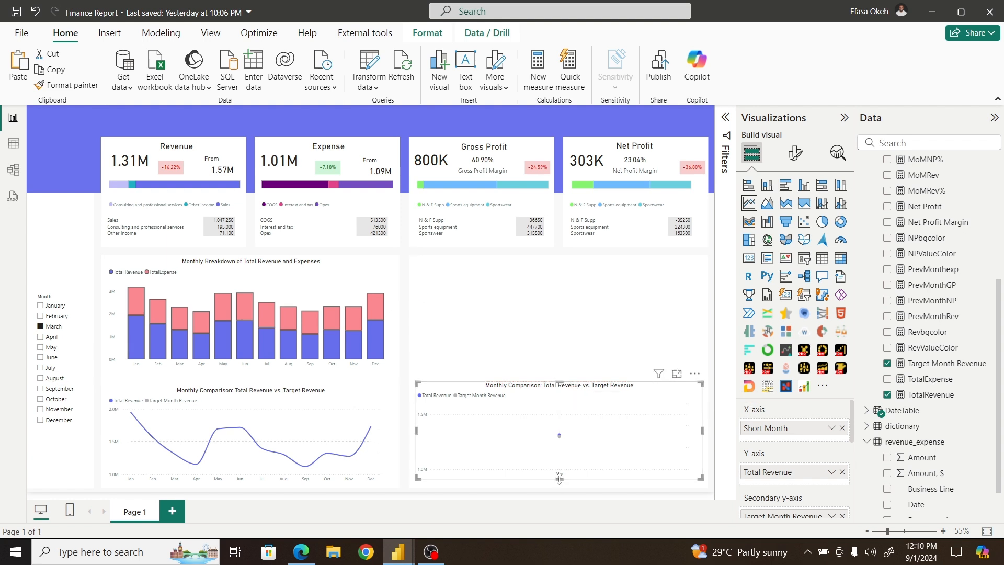
{"action": "left_click_drag", "start_coordinate": [694, 375], "coordinate": [694, 380]}
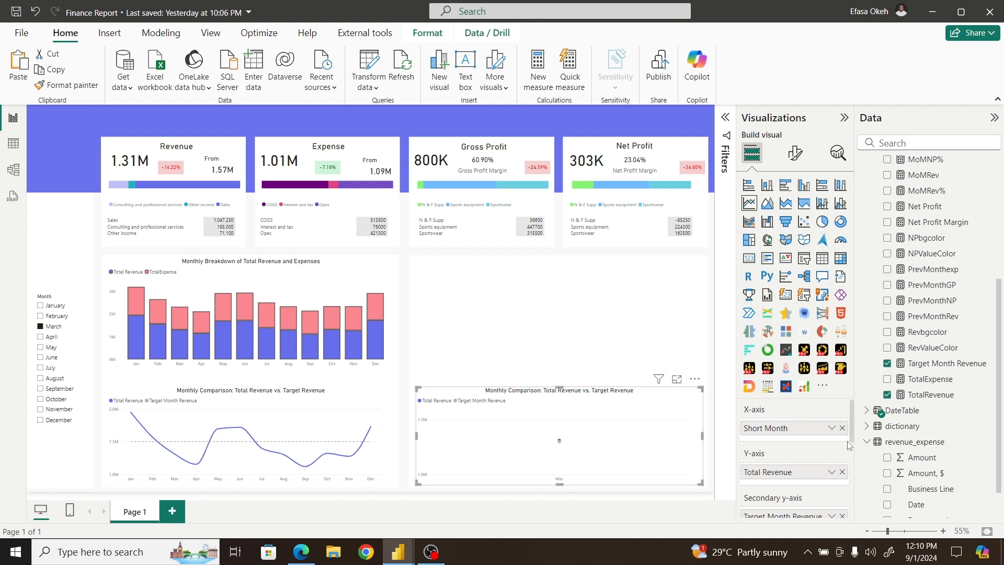
Step: In the copied chart, remove Target Month Revenue from the secondary y-axis and add Business Line as the legend
{"action": "scroll", "coordinate": [853, 442], "scroll_direction": "down", "scroll_amount": 1}
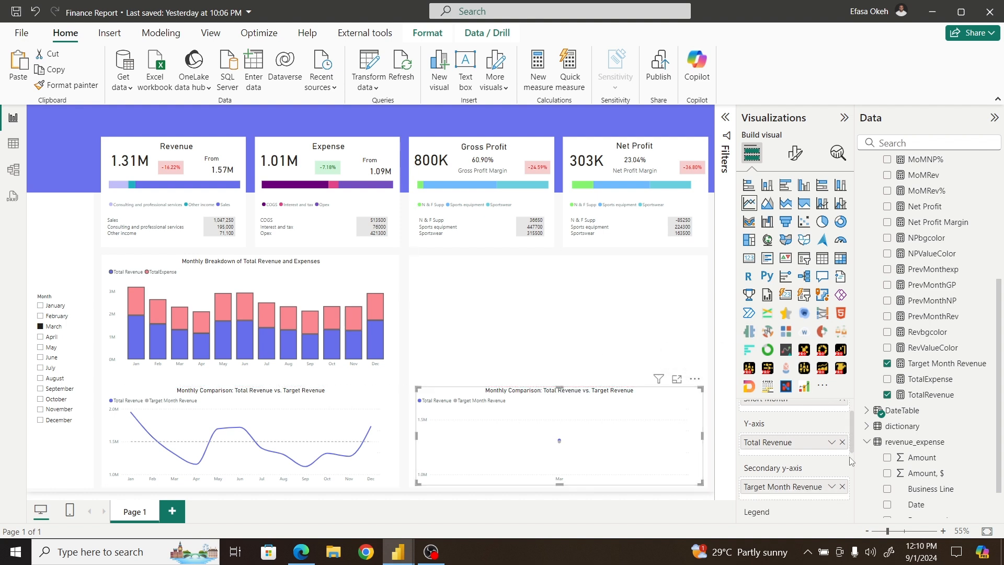
{"action": "left_click", "coordinate": [842, 487]}
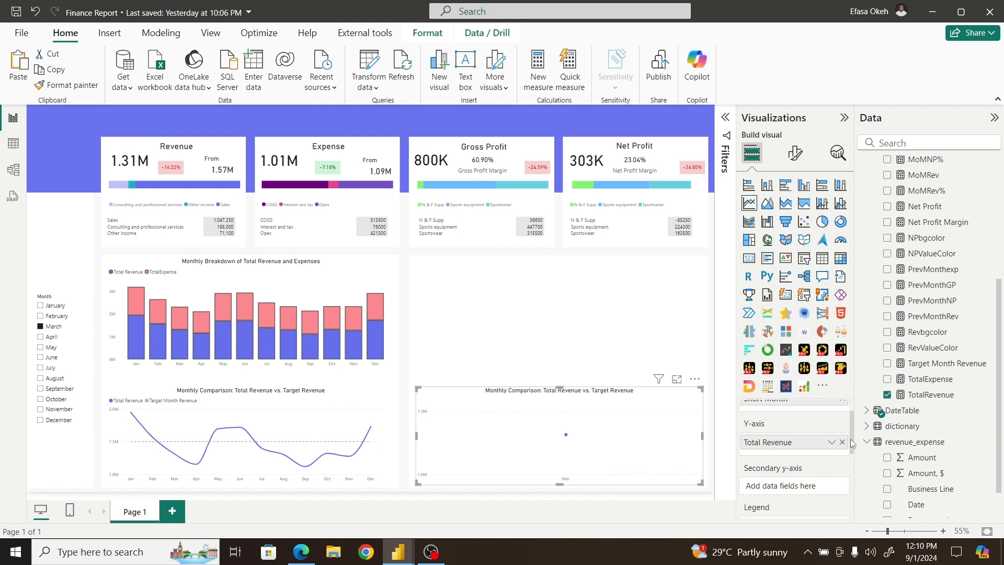
{"action": "scroll", "coordinate": [852, 445], "scroll_direction": "up", "scroll_amount": 1}
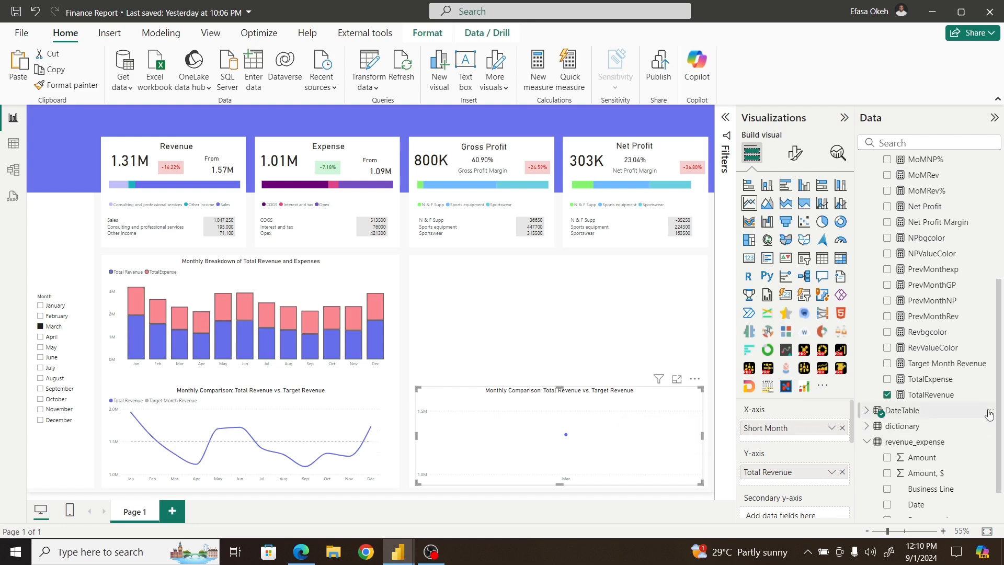
{"action": "left_click_drag", "start_coordinate": [851, 438], "coordinate": [851, 464]}
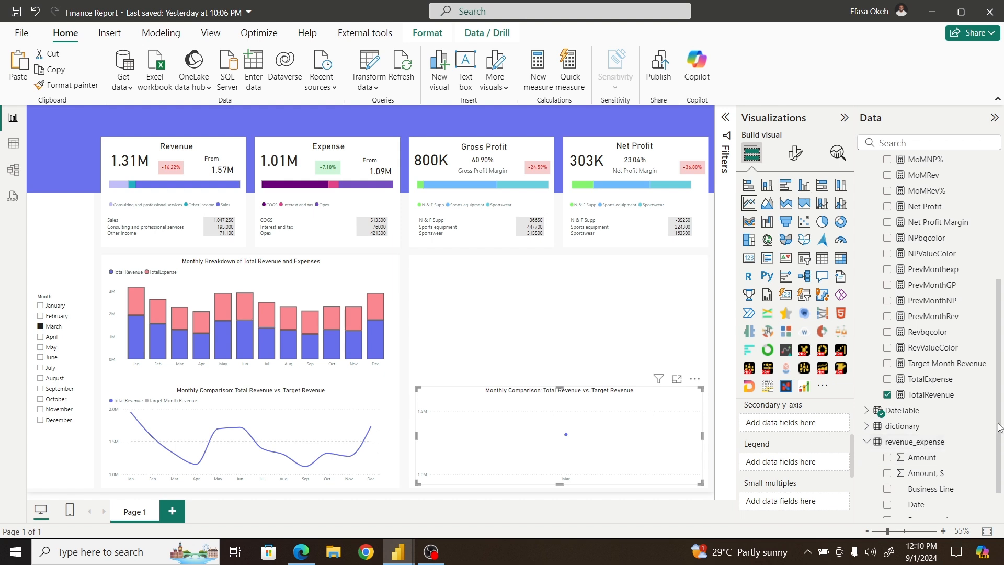
{"action": "scroll", "coordinate": [957, 440], "scroll_direction": "down", "scroll_amount": 2}
{"action": "left_click_drag", "start_coordinate": [944, 448], "coordinate": [818, 465]}
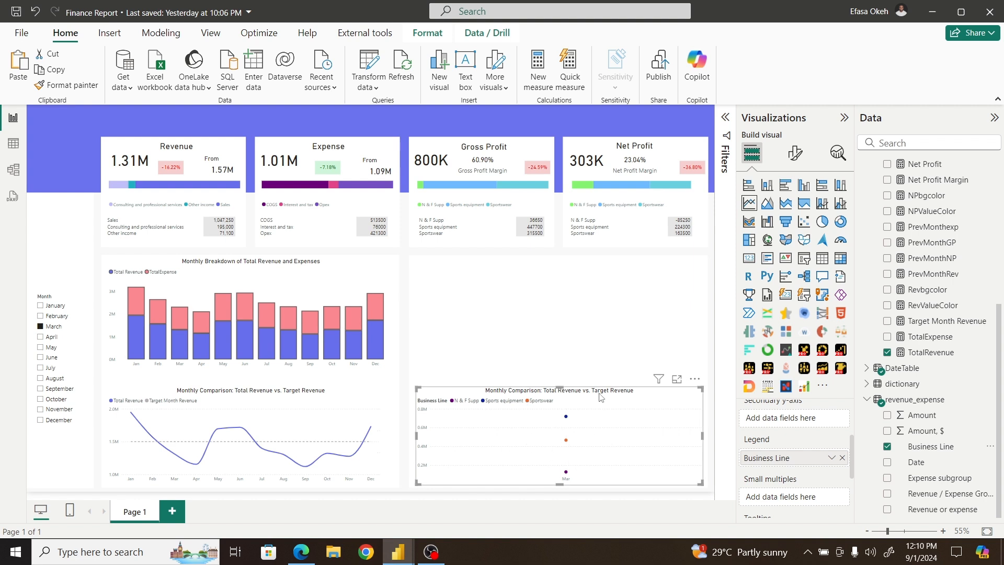
Step: Edit the Month slicer's interactions so that it does not filter the Business Line chart
{"action": "left_click", "coordinate": [82, 311]}
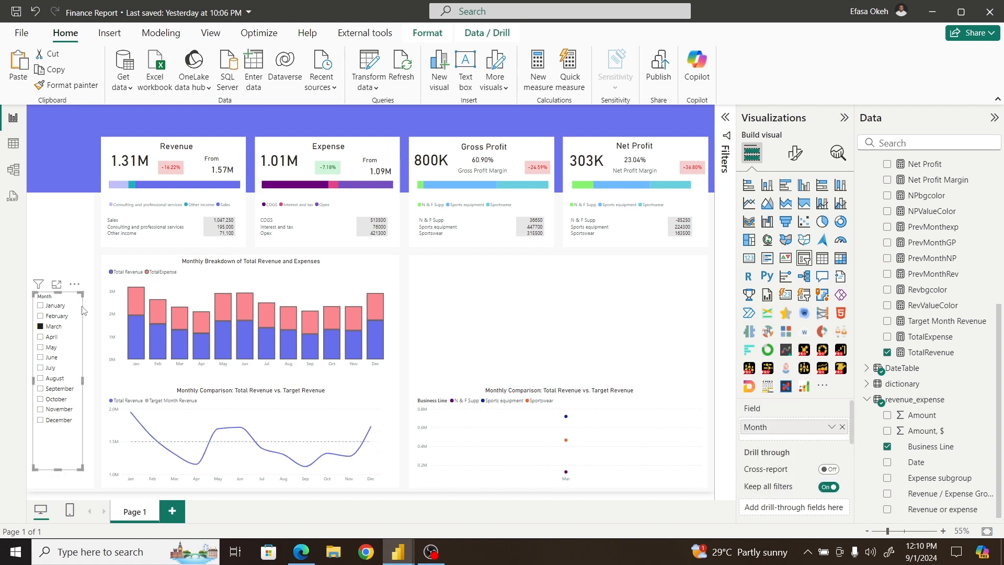
{"action": "left_click", "coordinate": [428, 33]}
{"action": "left_click", "coordinate": [10, 76]}
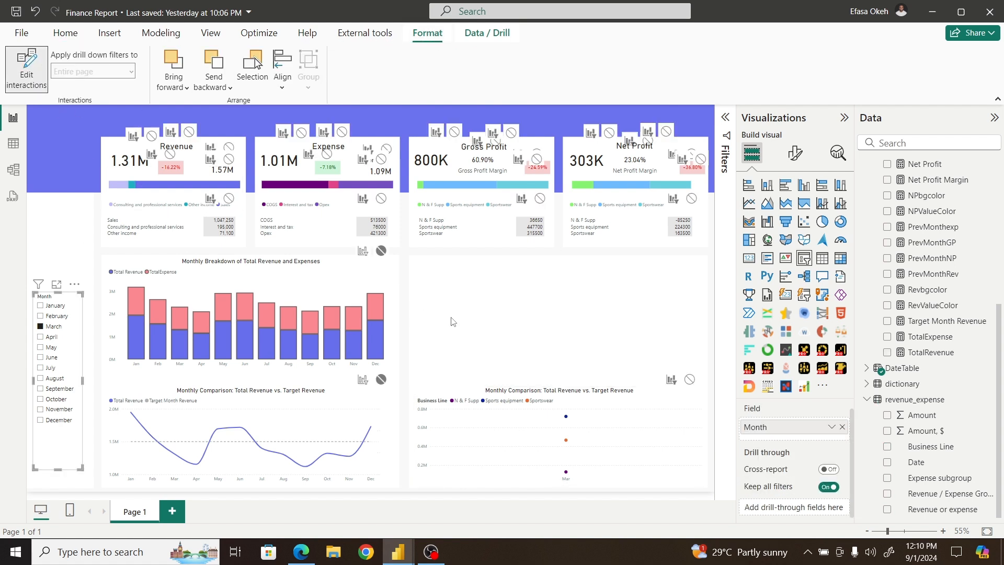
{"action": "left_click", "coordinate": [691, 380]}
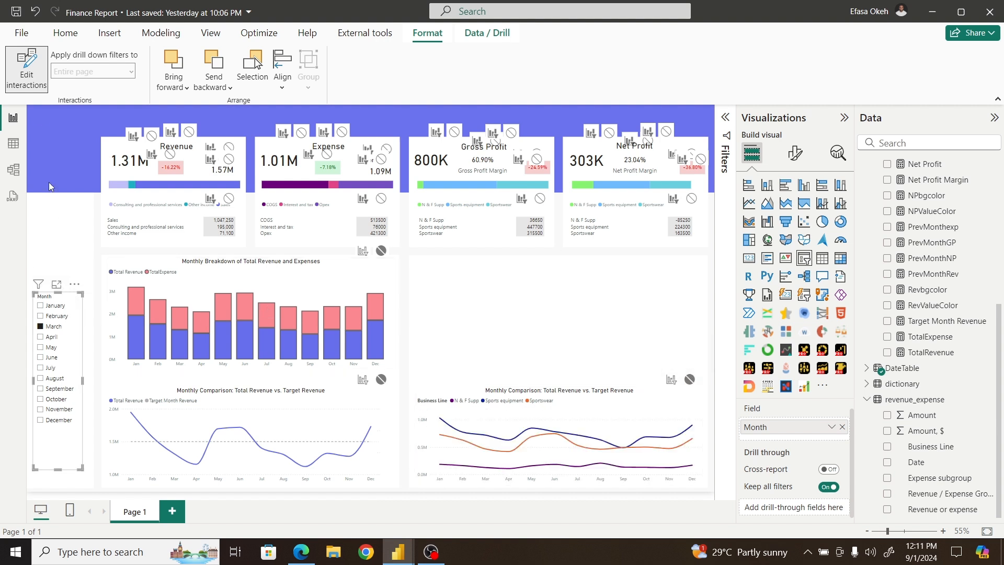
{"action": "left_click", "coordinate": [36, 70]}
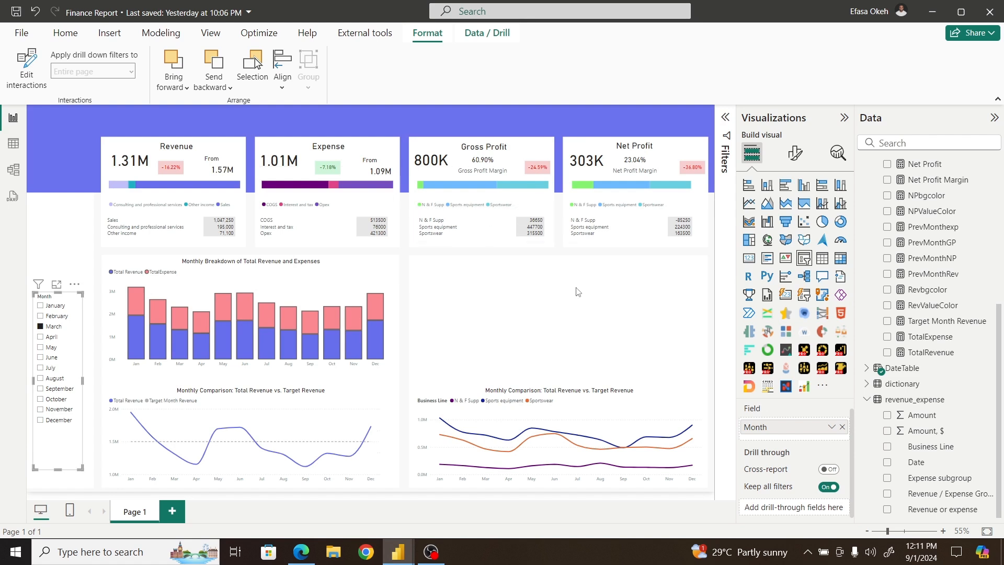
Step: Color the N & F Supp line in the Business Line chart with the recent light green
{"action": "left_click", "coordinate": [651, 393]}
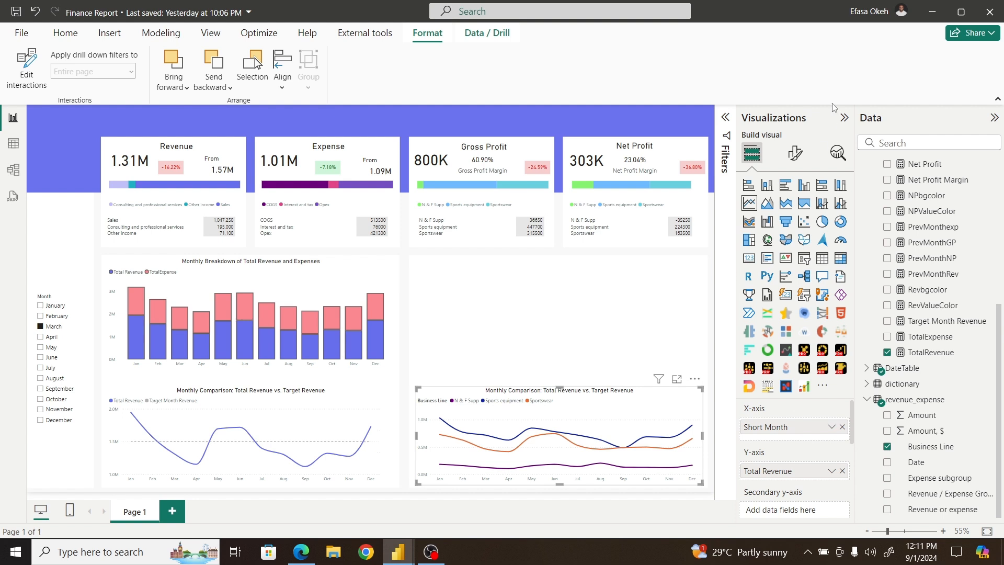
{"action": "left_click", "coordinate": [795, 153]}
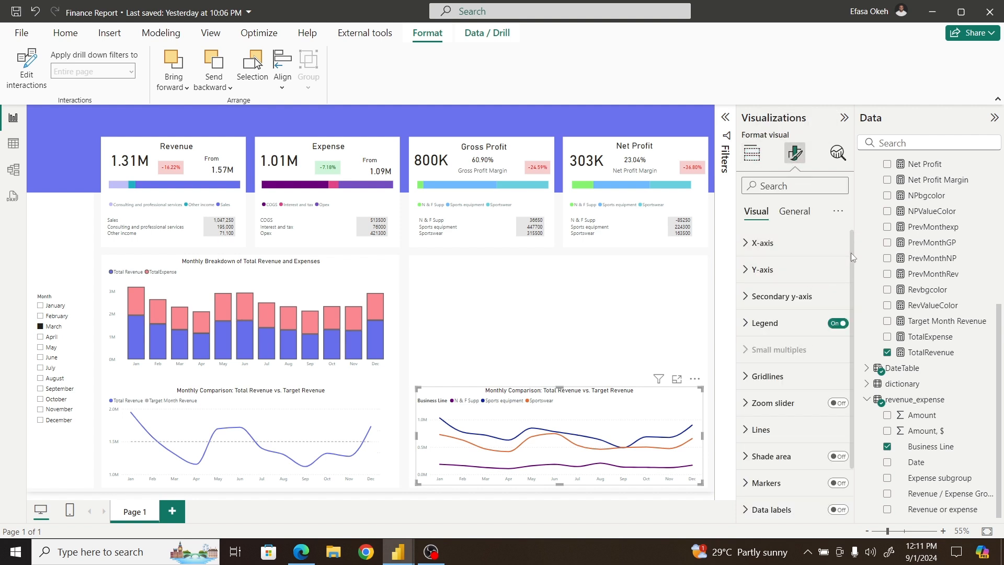
{"action": "scroll", "coordinate": [847, 293], "scroll_direction": "down", "scroll_amount": 2}
{"action": "left_click", "coordinate": [846, 365]}
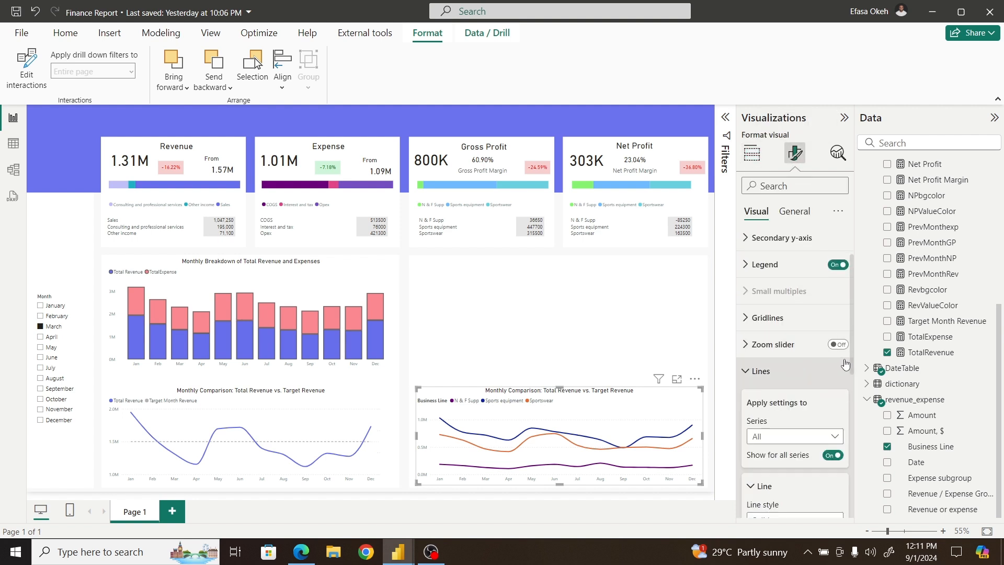
{"action": "scroll", "coordinate": [852, 324], "scroll_direction": "down", "scroll_amount": 3}
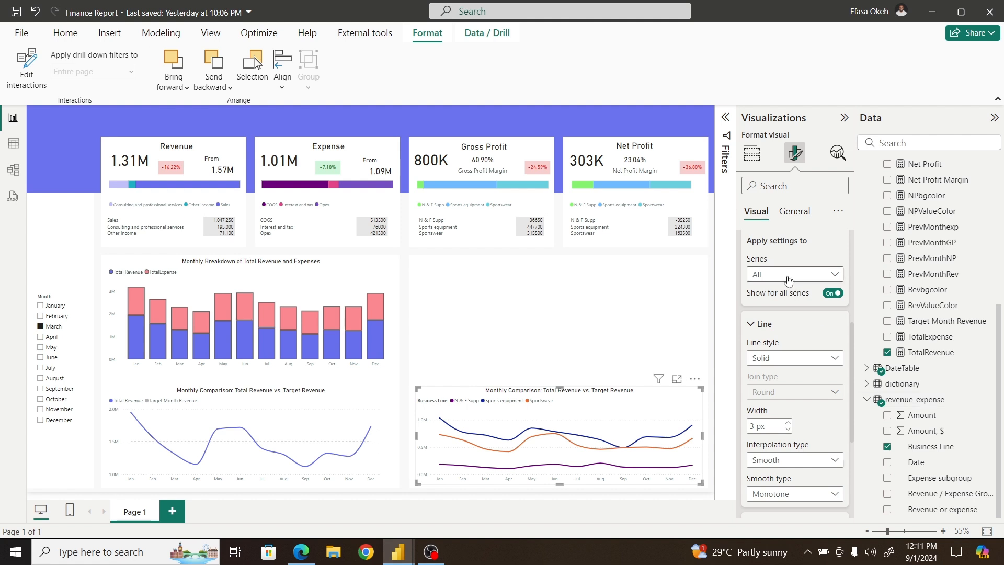
{"action": "left_click", "coordinate": [789, 281]}
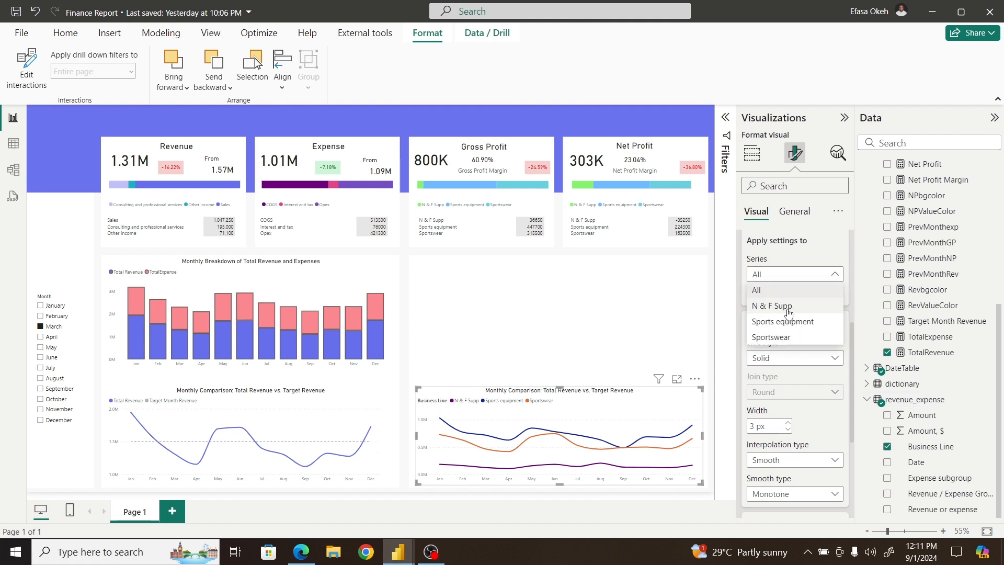
{"action": "left_click", "coordinate": [789, 309]}
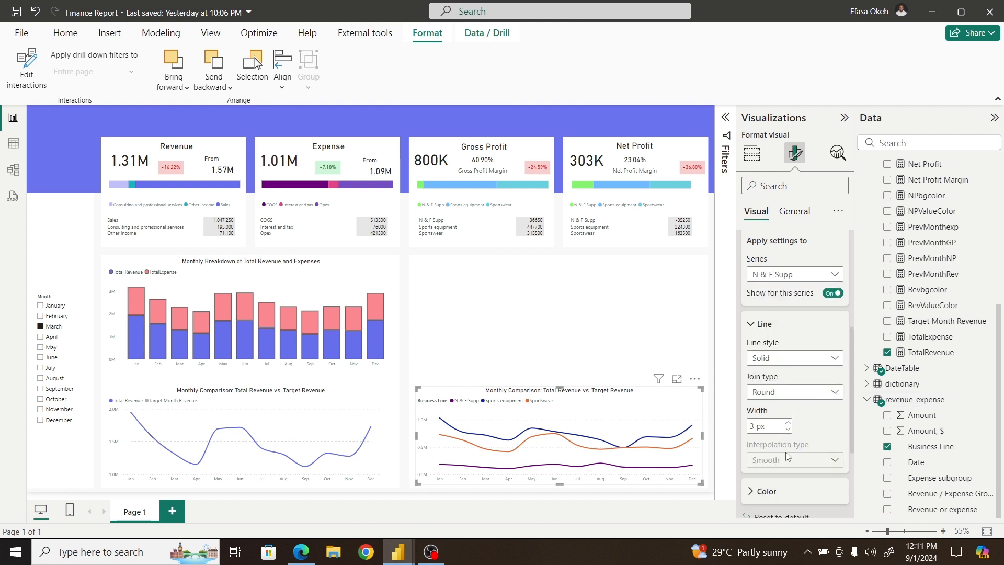
{"action": "left_click", "coordinate": [778, 497]}
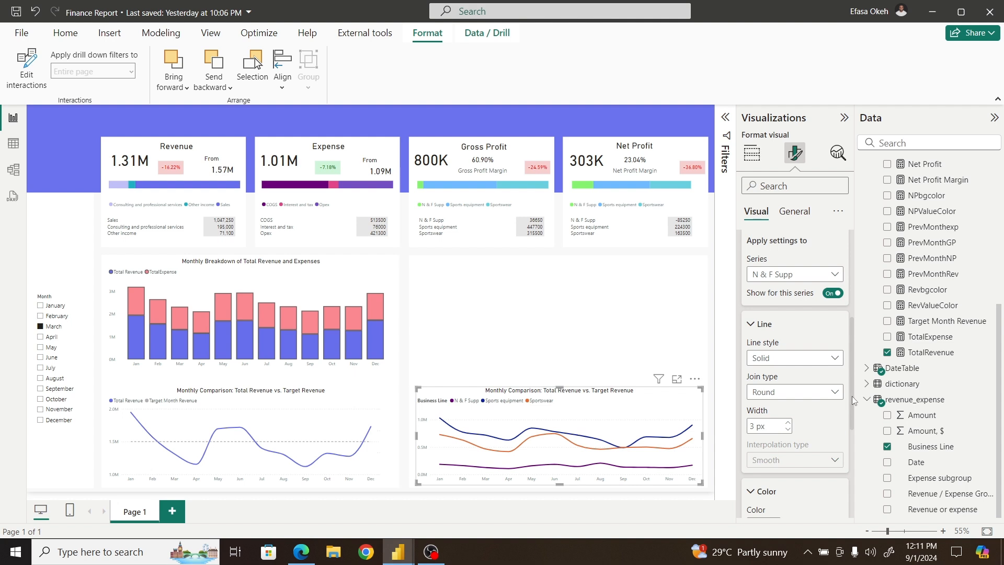
{"action": "left_click_drag", "start_coordinate": [853, 401], "coordinate": [852, 467]}
{"action": "left_click", "coordinate": [765, 344]}
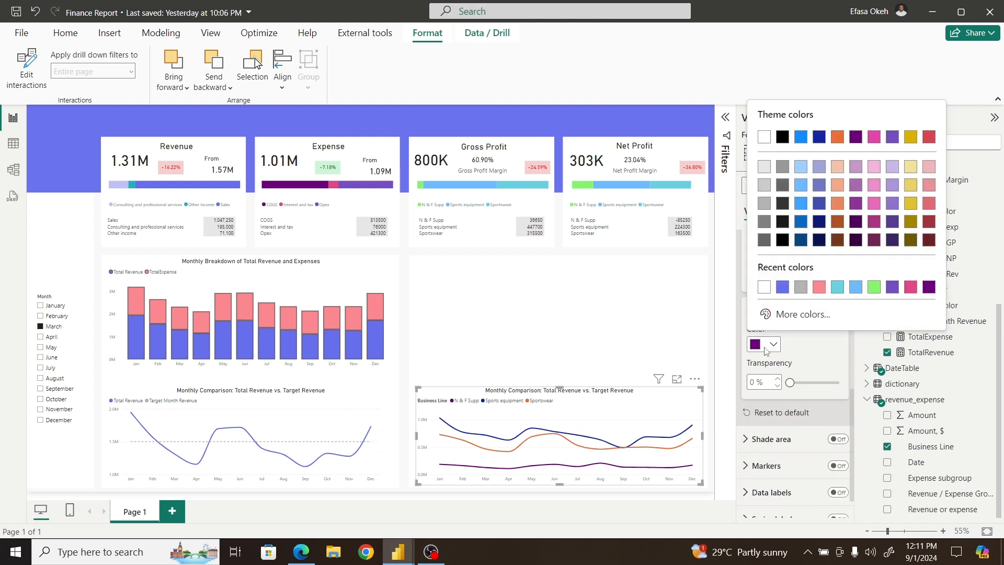
{"action": "left_click", "coordinate": [873, 288]}
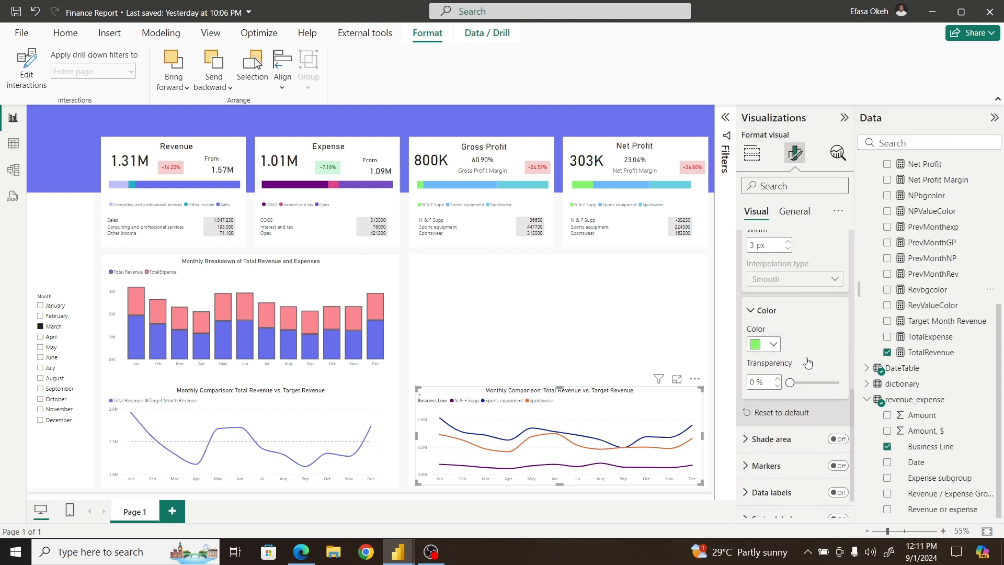
Step: Color the Sports equipment line in the Business Line chart with the recent light blue
{"action": "left_click_drag", "start_coordinate": [850, 399], "coordinate": [853, 331]}
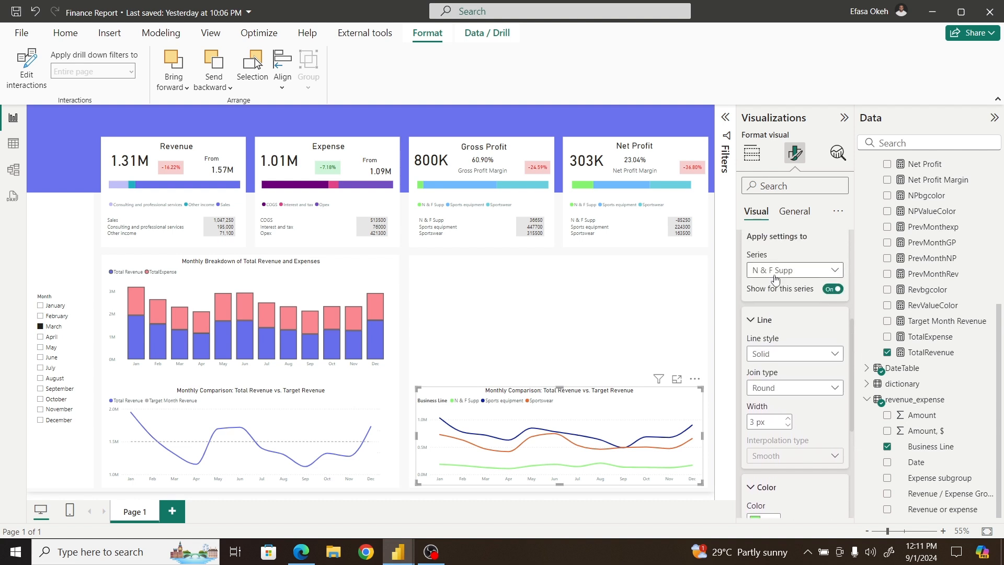
{"action": "left_click", "coordinate": [793, 270]}
{"action": "left_click", "coordinate": [781, 318]}
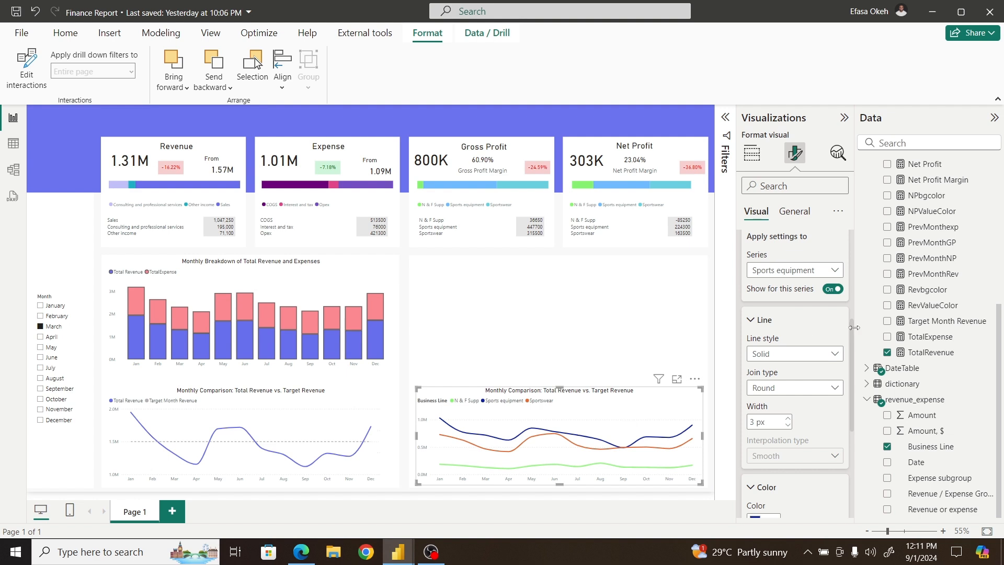
{"action": "left_click_drag", "start_coordinate": [851, 370], "coordinate": [851, 435]}
{"action": "left_click", "coordinate": [773, 356]}
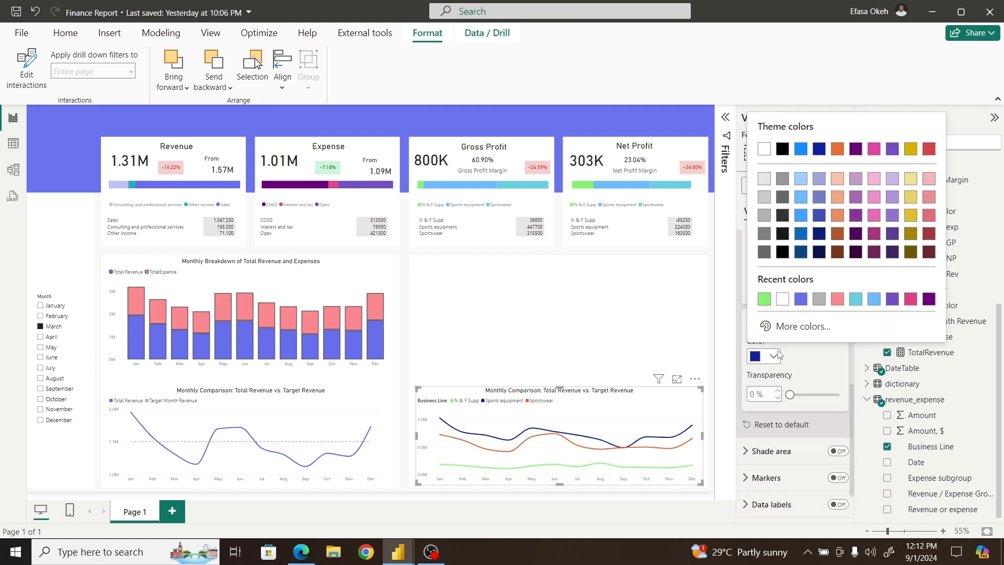
{"action": "left_click", "coordinate": [874, 299]}
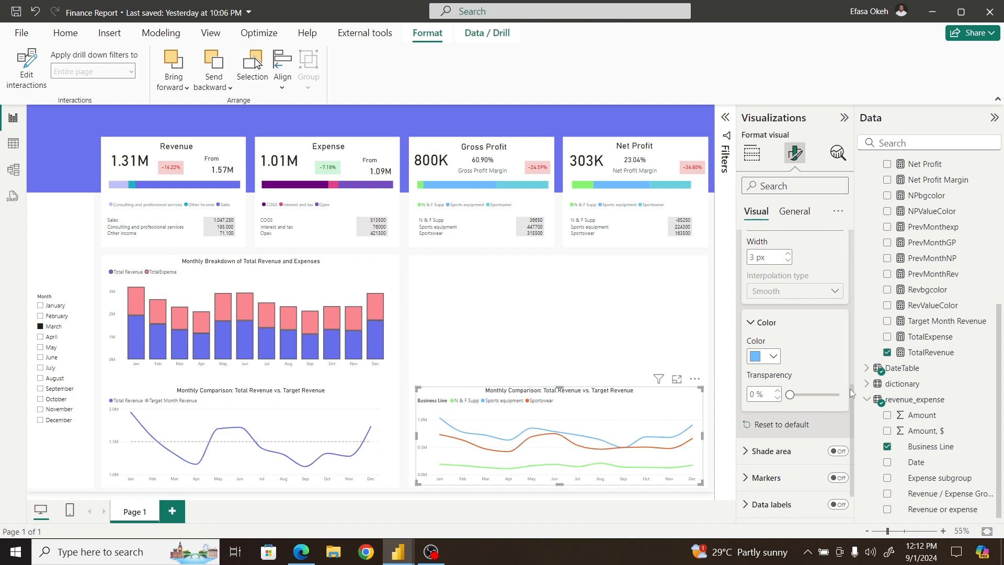
Step: Color the Sportswear line in the Business Line chart with the recent turquoise
{"action": "left_click_drag", "start_coordinate": [851, 393], "coordinate": [851, 319]}
{"action": "left_click", "coordinate": [780, 290]}
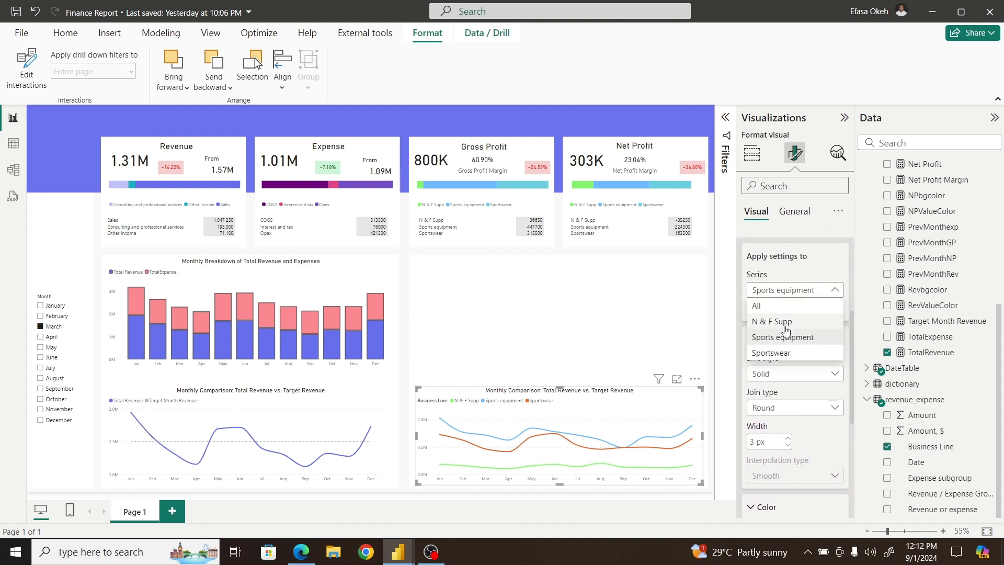
{"action": "left_click", "coordinate": [773, 353]}
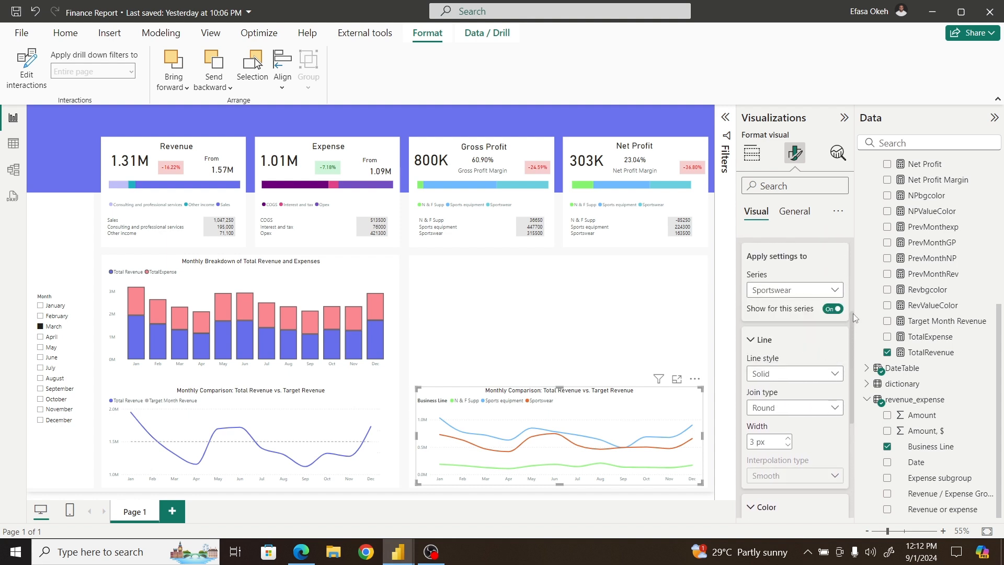
{"action": "left_click_drag", "start_coordinate": [852, 313], "coordinate": [851, 369]}
{"action": "left_click", "coordinate": [773, 378]}
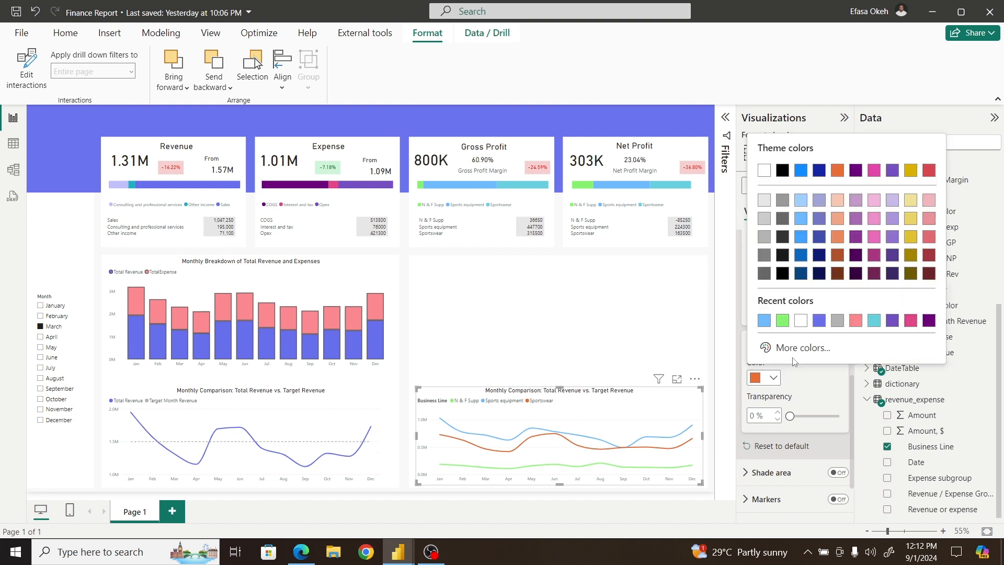
{"action": "left_click", "coordinate": [873, 321]}
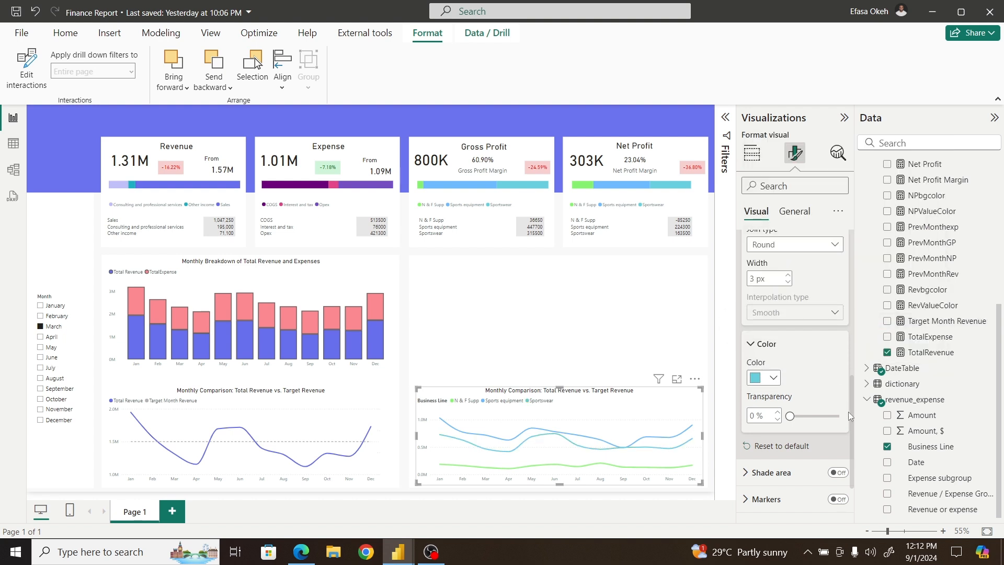
Step: Turn off the horizontal gridlines in the Business Line chart
{"action": "left_click_drag", "start_coordinate": [852, 413], "coordinate": [850, 302]}
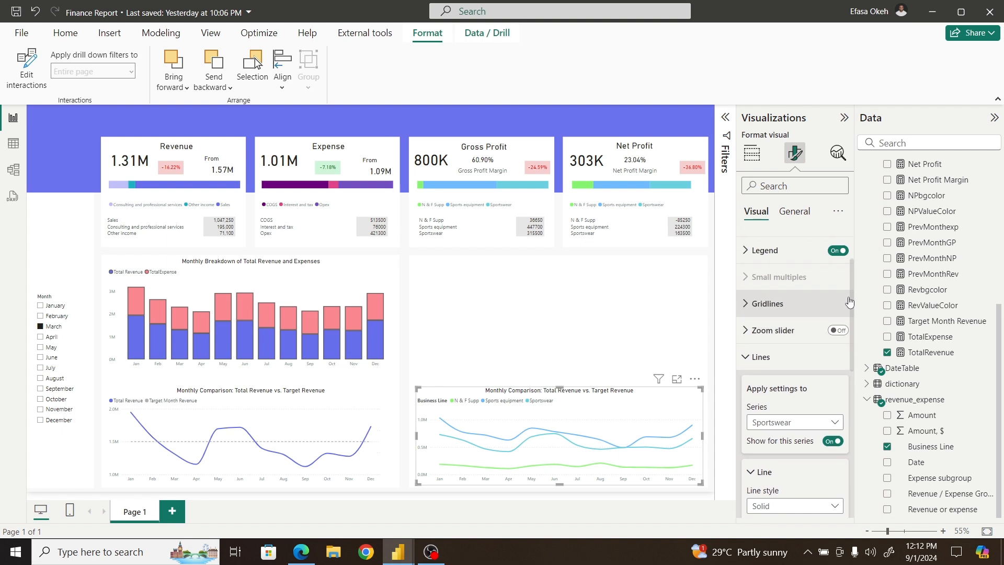
{"action": "left_click", "coordinate": [810, 302]}
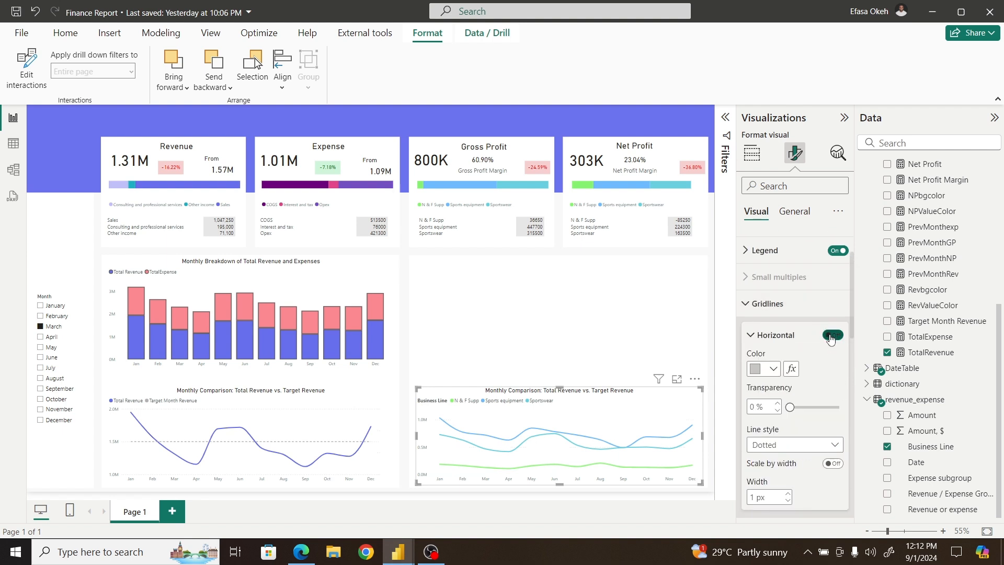
{"action": "left_click", "coordinate": [831, 336]}
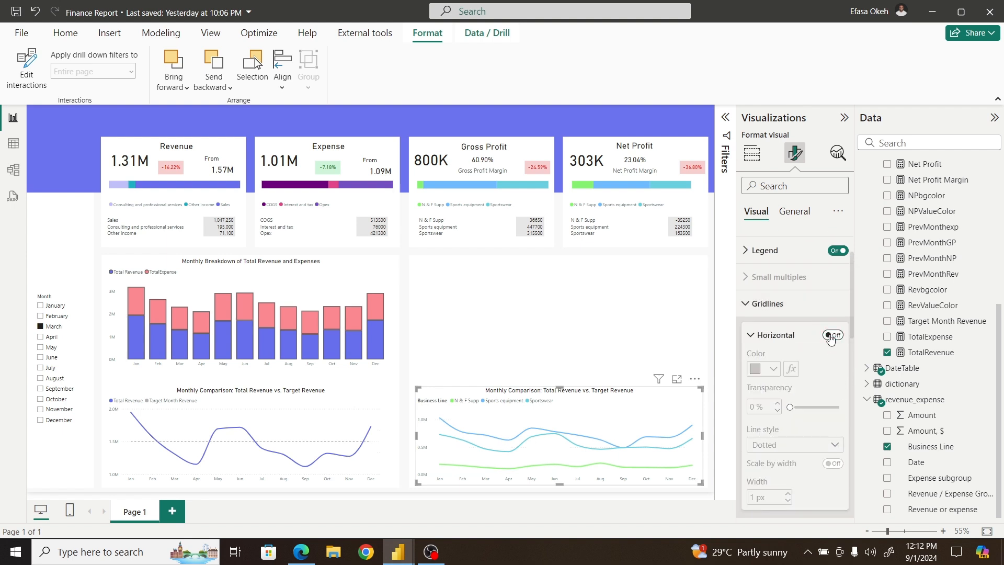
{"action": "left_click", "coordinate": [711, 336]}
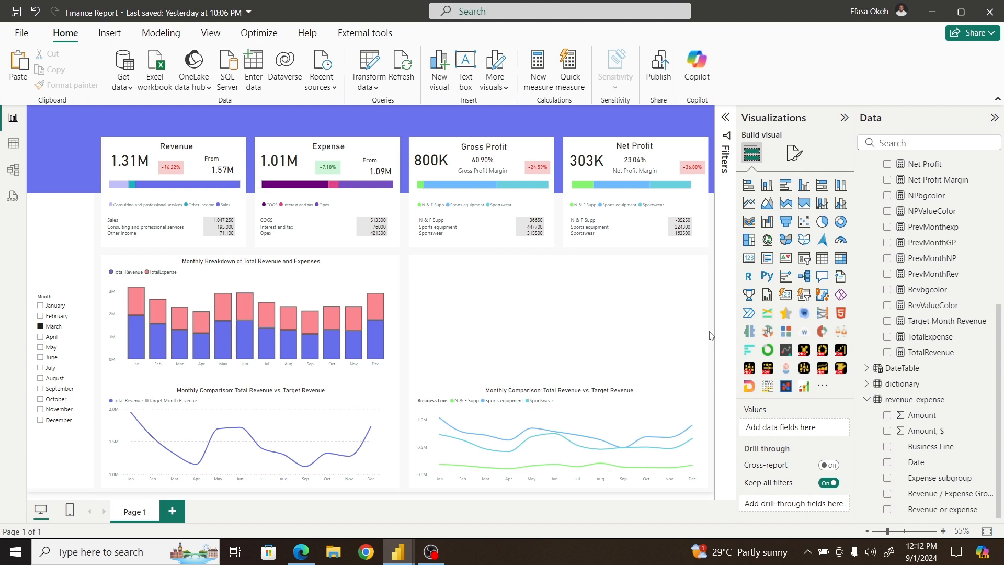
Step: Switch to the Sport Finance Overview report and copy the title text of its Monthly Revenue by Business Line chart
{"action": "mouse_move", "coordinate": [405, 546]}
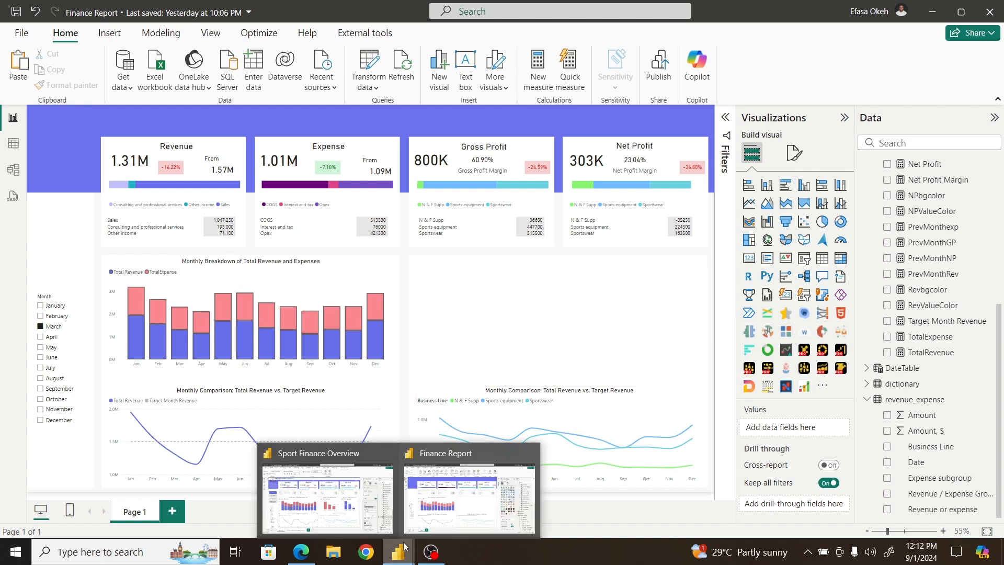
{"action": "left_click", "coordinate": [342, 497]}
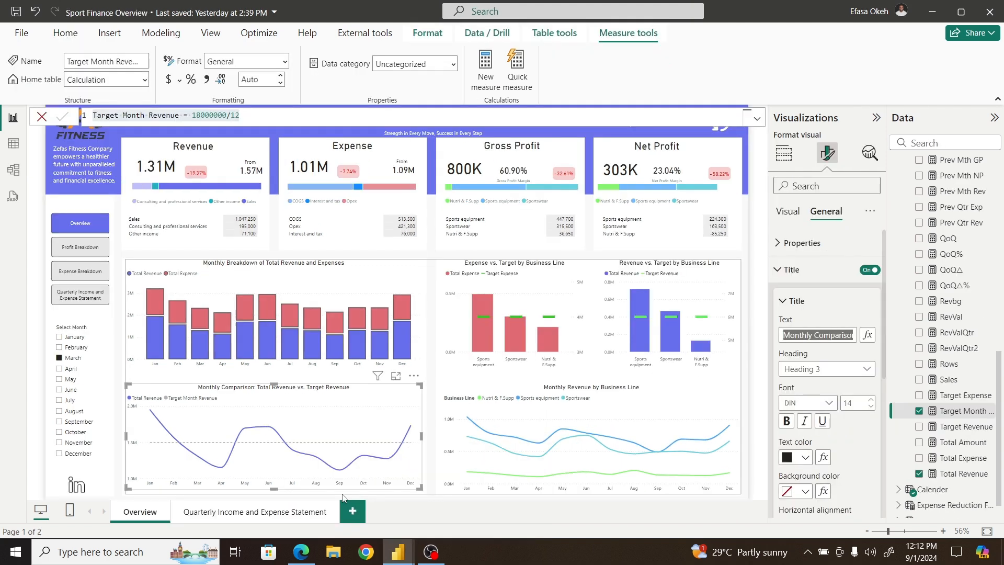
{"action": "left_click", "coordinate": [467, 389]}
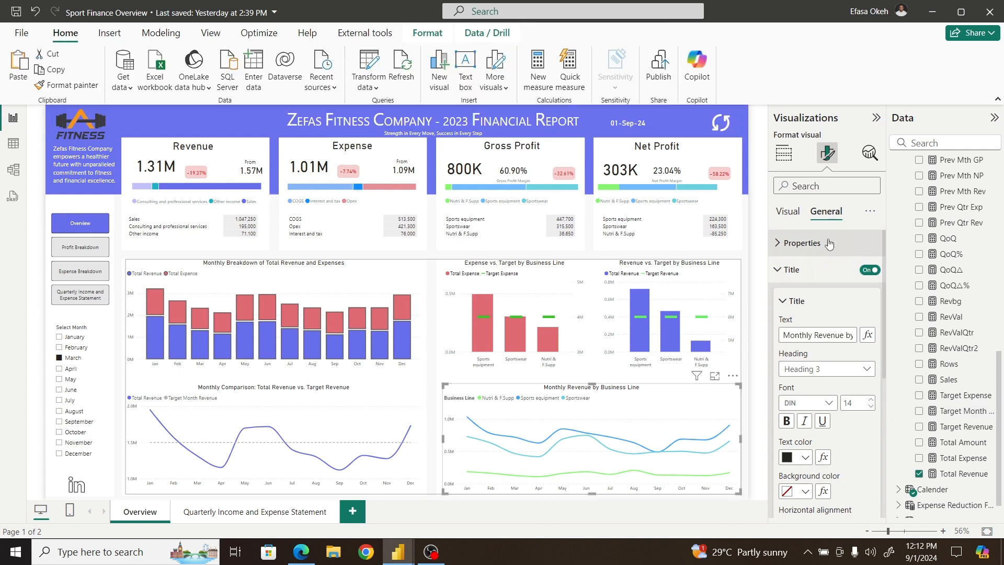
{"action": "left_click_drag", "start_coordinate": [784, 336], "coordinate": [892, 339]}
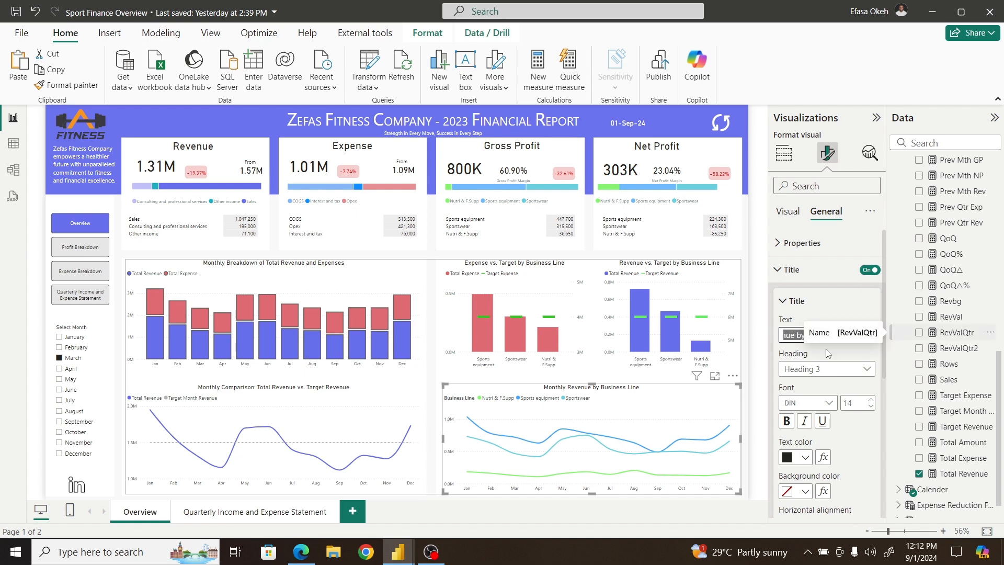
Step: Back in Finance Report, replace the Business Line chart's title with "Monthly Revenue by Business Line" and center it
{"action": "mouse_move", "coordinate": [401, 554]}
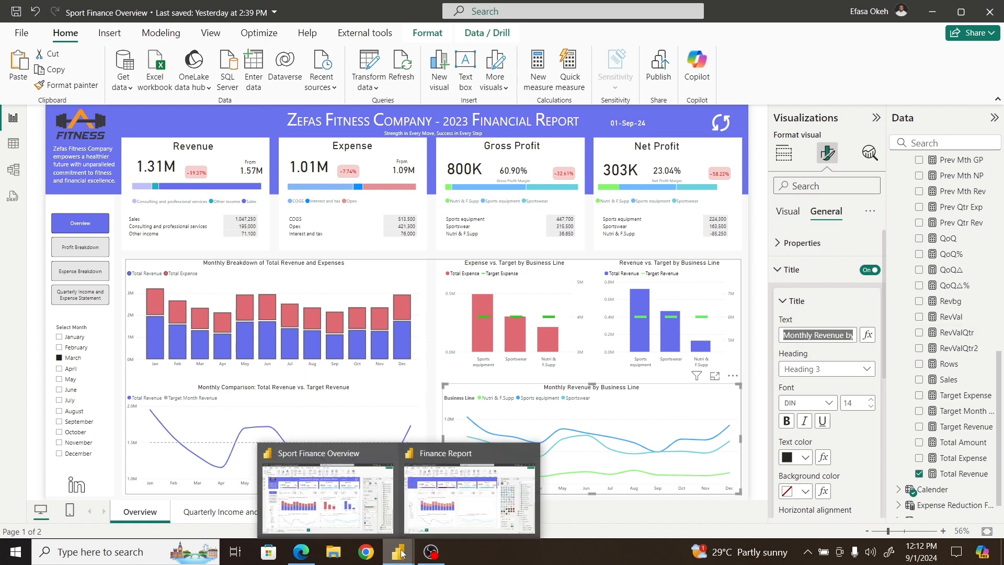
{"action": "left_click", "coordinate": [449, 510]}
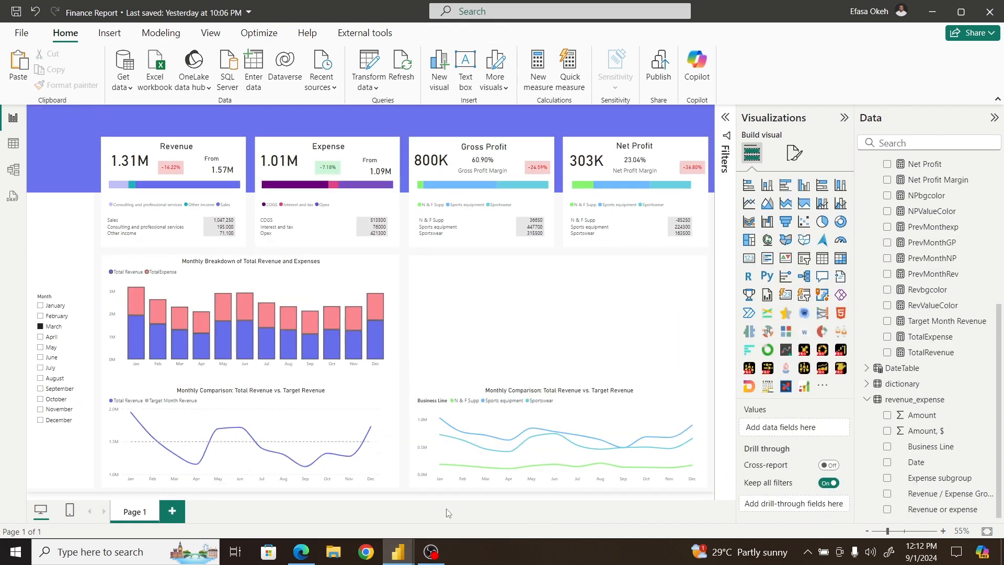
{"action": "left_click", "coordinate": [622, 396]}
{"action": "left_click", "coordinate": [795, 152]}
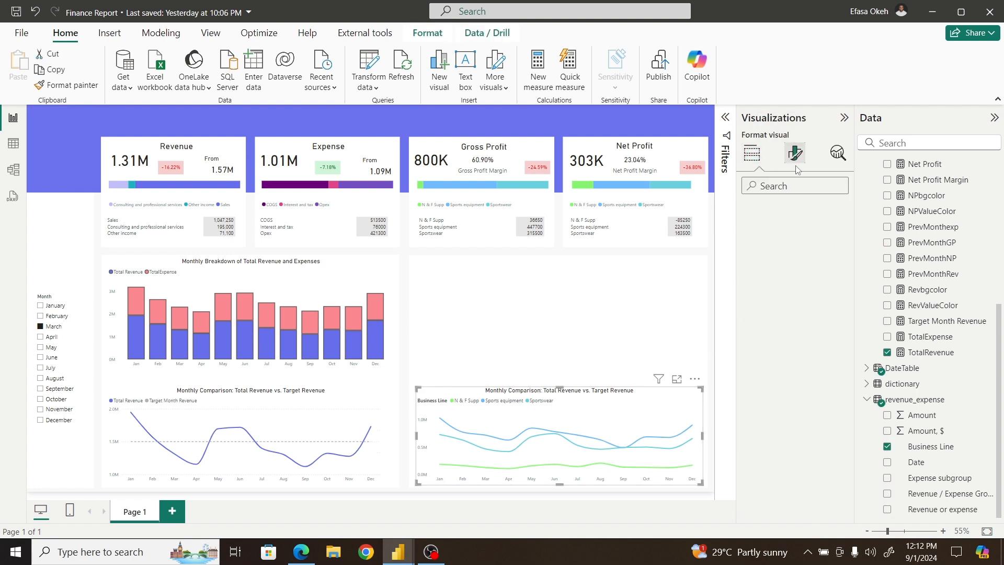
{"action": "left_click", "coordinate": [798, 216]}
{"action": "left_click", "coordinate": [760, 269]}
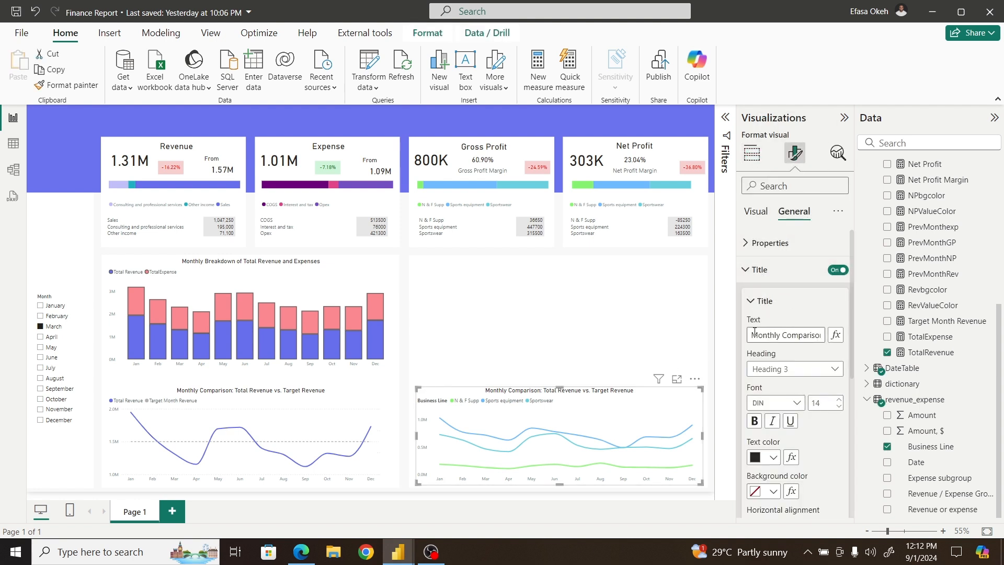
{"action": "left_click_drag", "start_coordinate": [753, 335], "coordinate": [875, 342]}
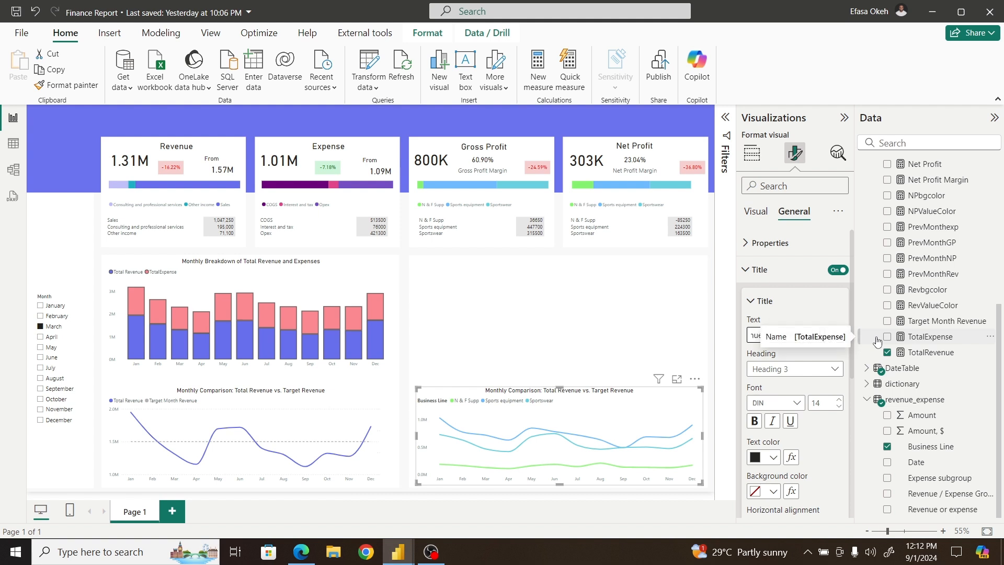
{"action": "scroll", "coordinate": [779, 439], "scroll_direction": "down", "scroll_amount": 2}
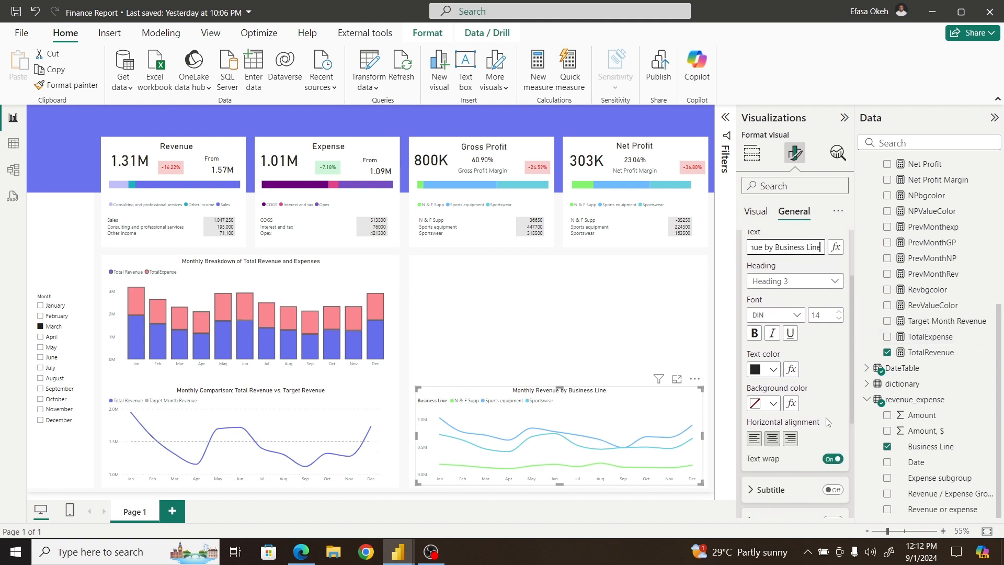
{"action": "left_click", "coordinate": [777, 444]}
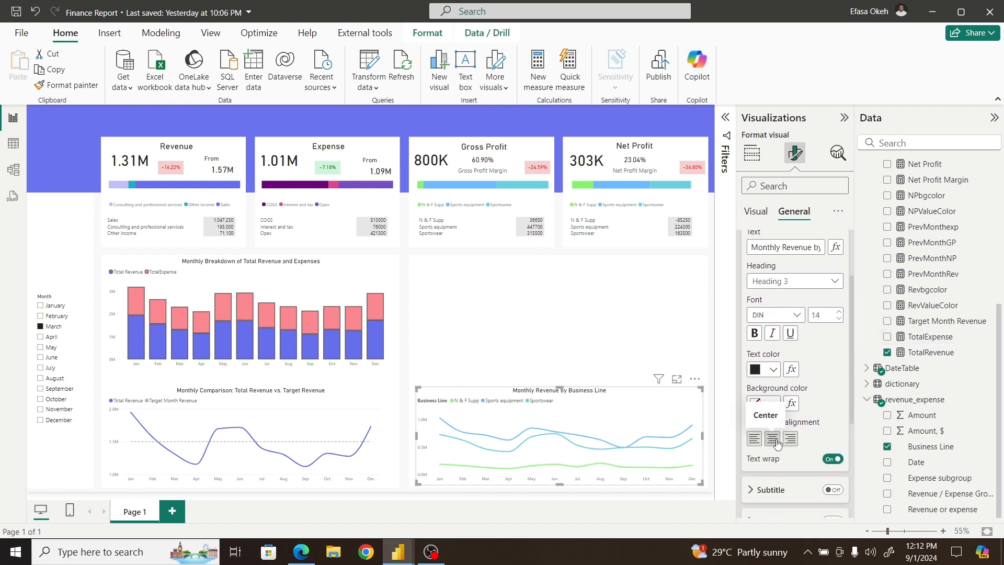
{"action": "left_click", "coordinate": [629, 380]}
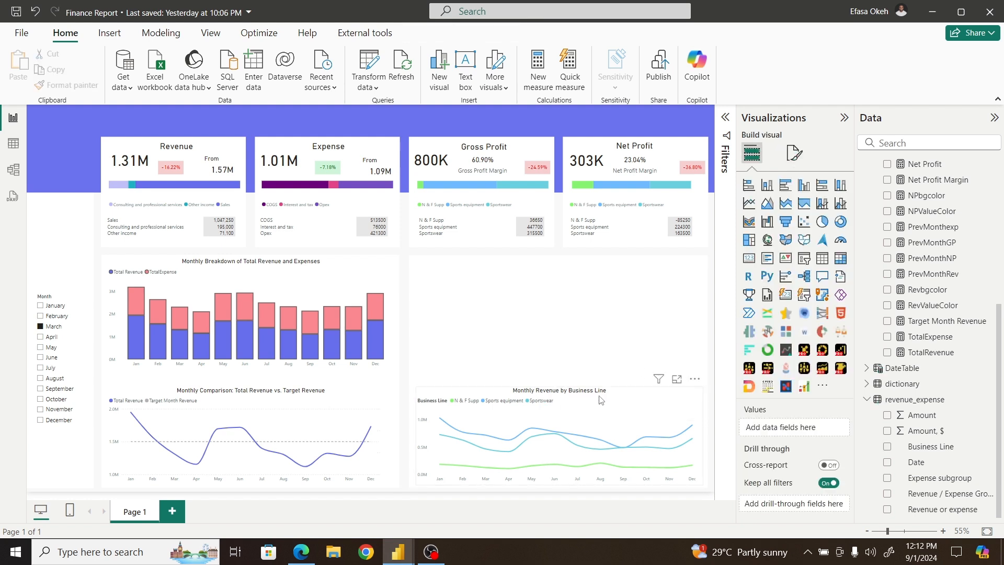
Step: Turn off the background of both monthly line charts together
{"action": "left_click", "coordinate": [632, 400]}
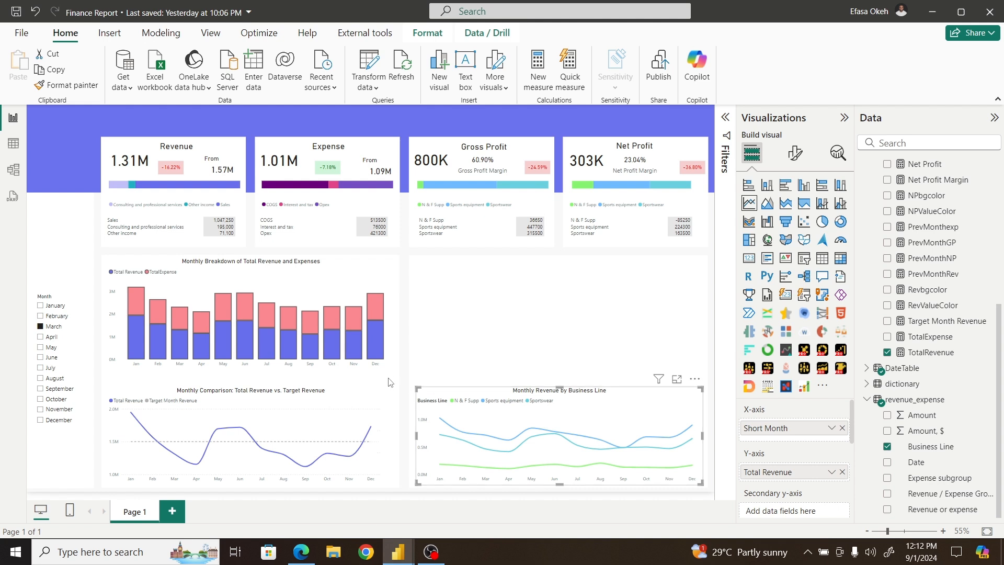
{"action": "left_click", "coordinate": [364, 399], "text": "ctrl"}
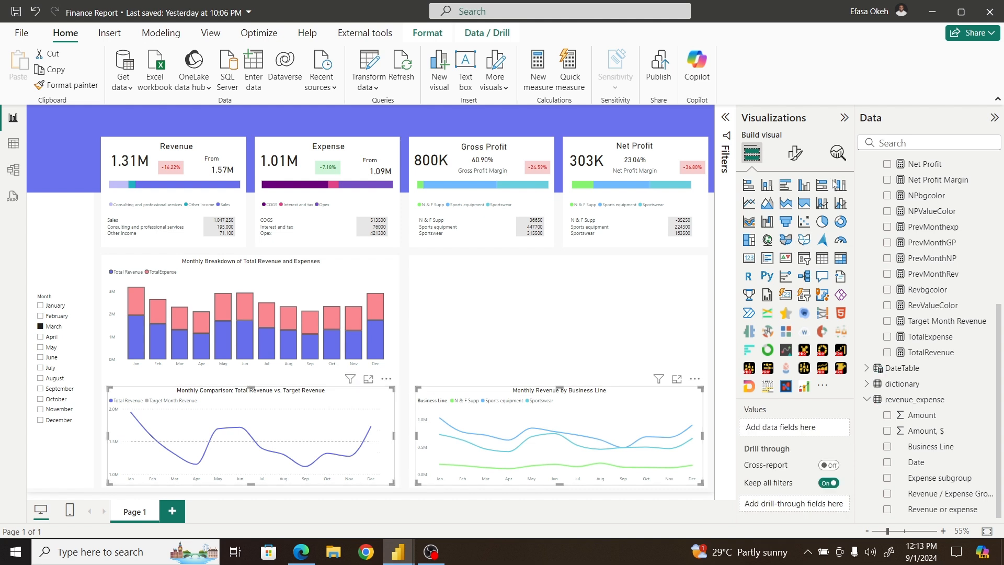
{"action": "left_click", "coordinate": [795, 152]}
{"action": "left_click", "coordinate": [795, 211]}
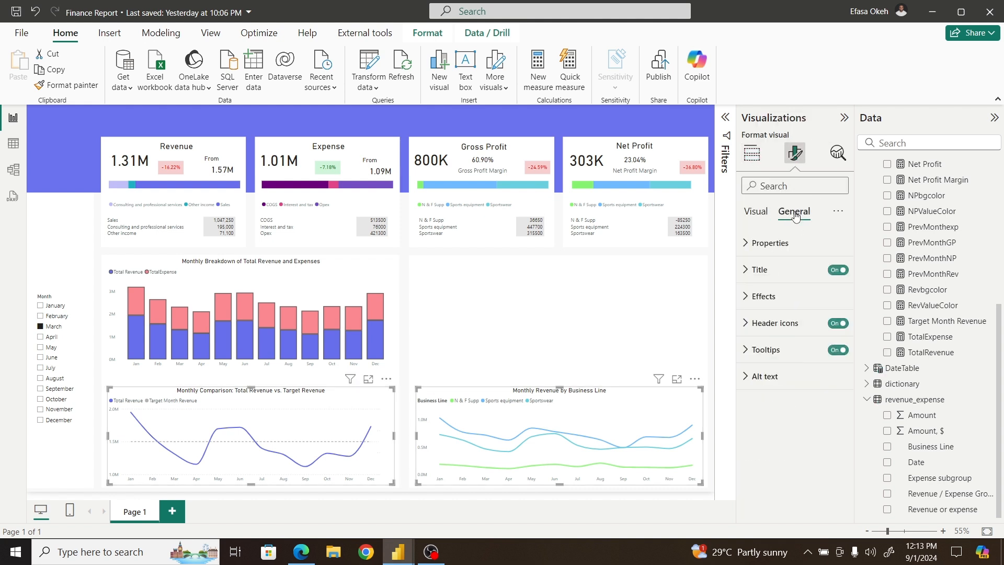
{"action": "left_click", "coordinate": [784, 270]}
{"action": "left_click", "coordinate": [784, 269]}
{"action": "left_click", "coordinate": [785, 296]}
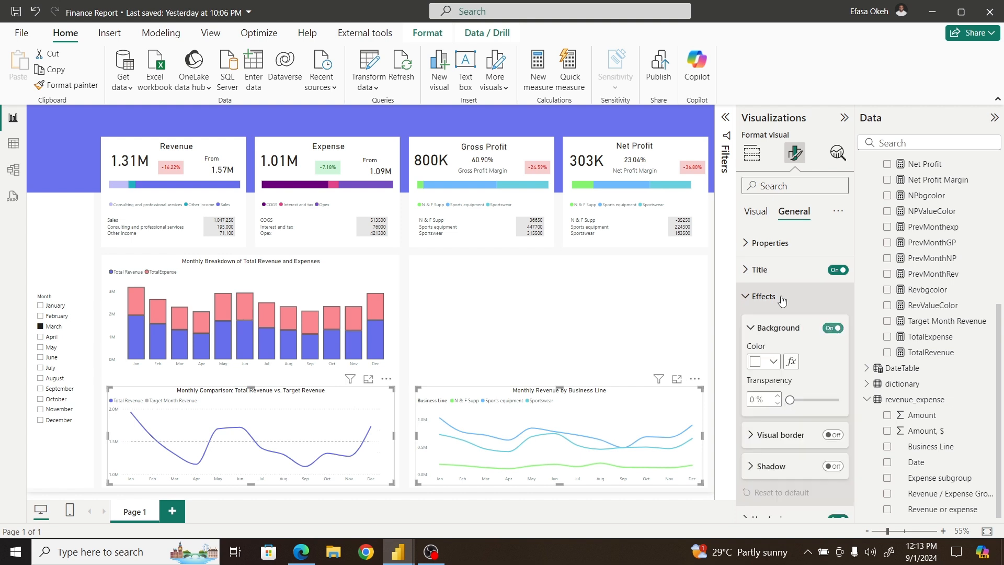
{"action": "left_click", "coordinate": [833, 328]}
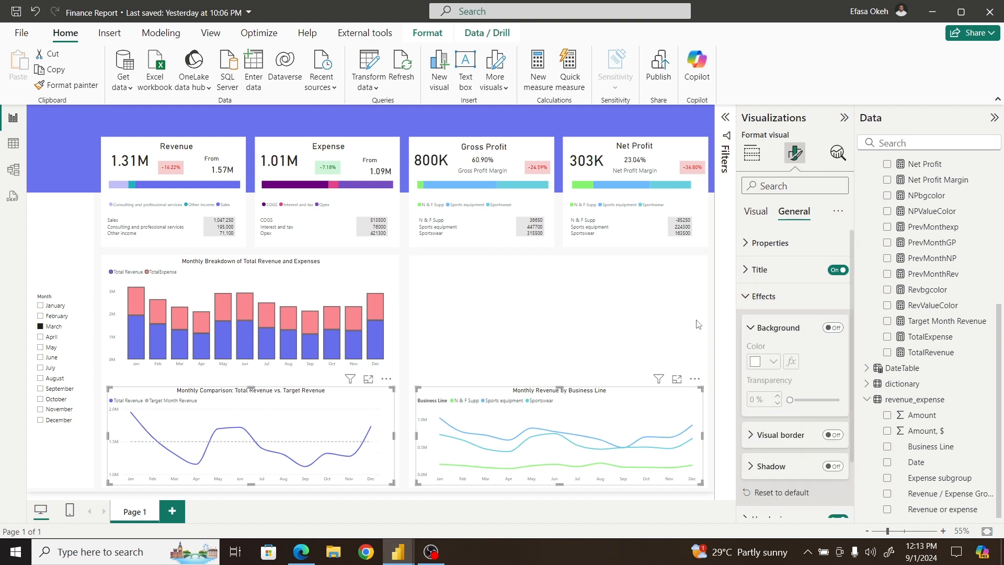
{"action": "left_click", "coordinate": [697, 325]}
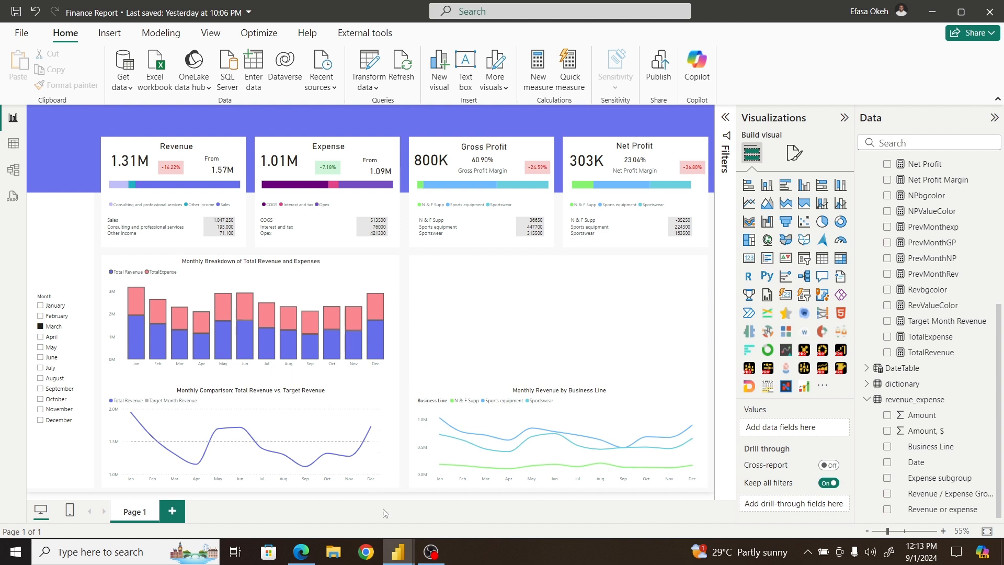
Step: In the Sport Finance Overview report, open the Target Revenue measure of the Revenue vs. Target by Business Line chart and copy its formula, Target Revenue = 6000000
{"action": "mouse_move", "coordinate": [398, 550]}
{"action": "left_click", "coordinate": [341, 503]}
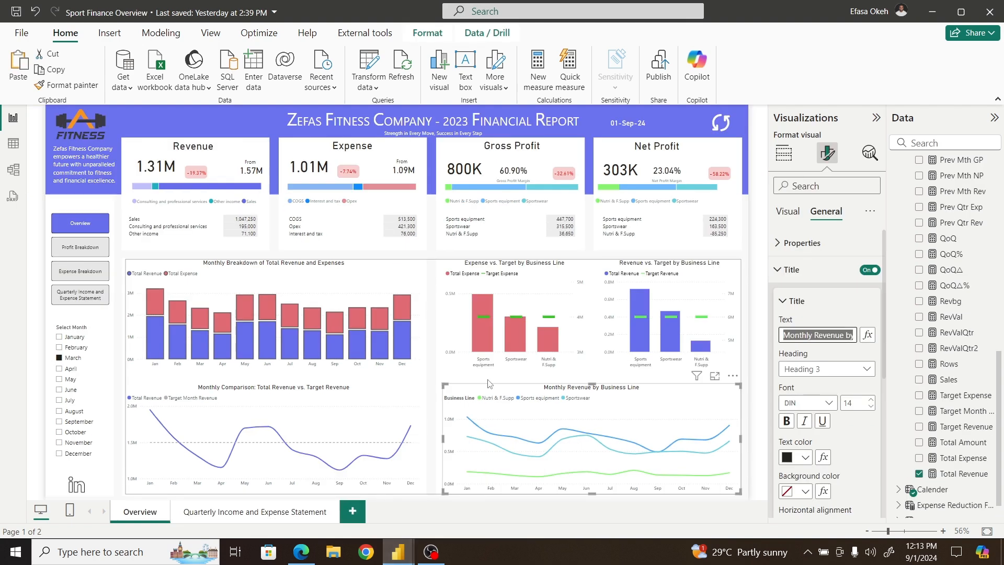
{"action": "left_click", "coordinate": [486, 284]}
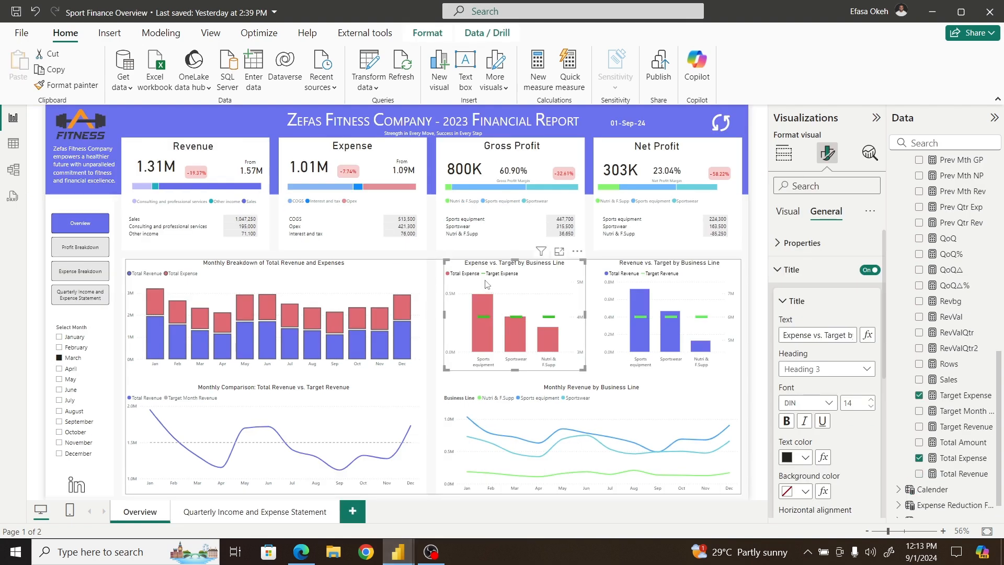
{"action": "left_click", "coordinate": [625, 286]}
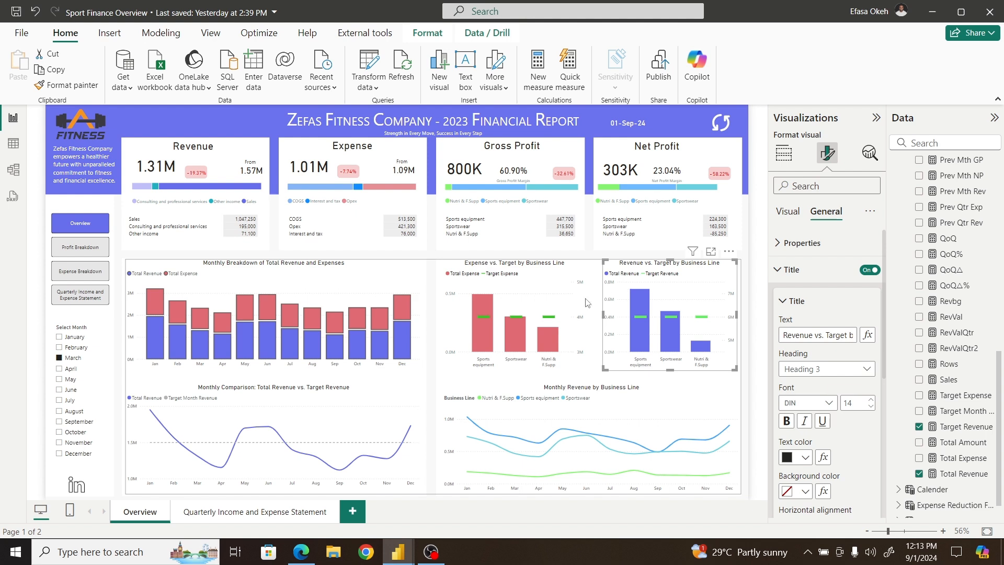
{"action": "left_click", "coordinate": [952, 429]}
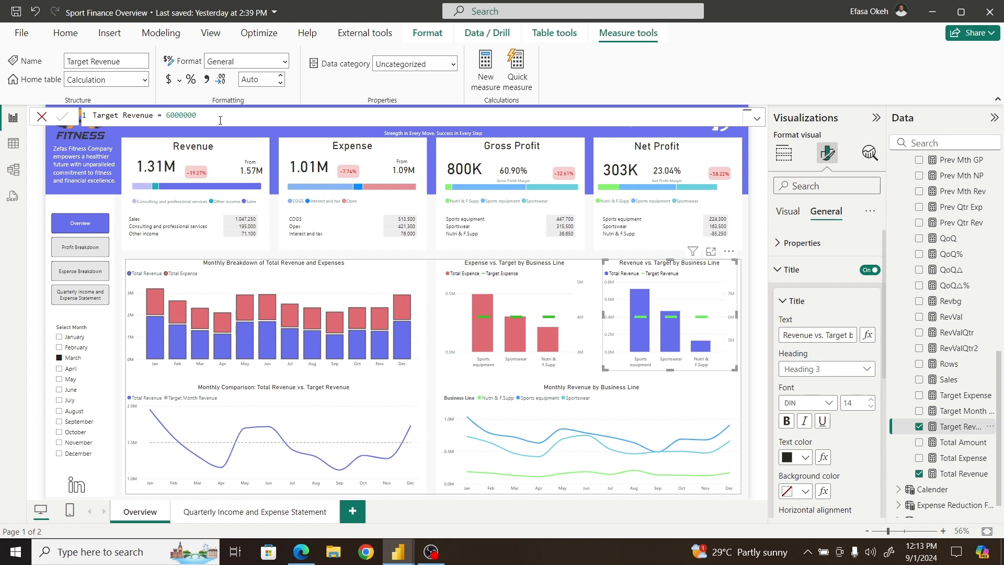
{"action": "left_click_drag", "start_coordinate": [220, 120], "coordinate": [88, 112]}
{"action": "key", "text": "ctrl+c"}
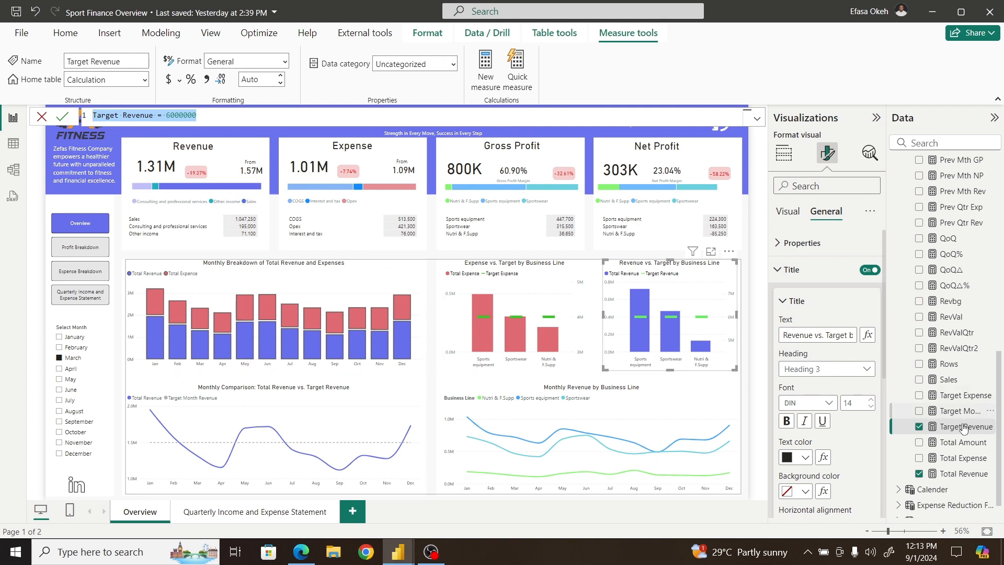
Step: Open the Target Expense measure of the Expense vs. Target by Business Line chart to read its formula, and return to the Finance Report
{"action": "left_click", "coordinate": [579, 275]}
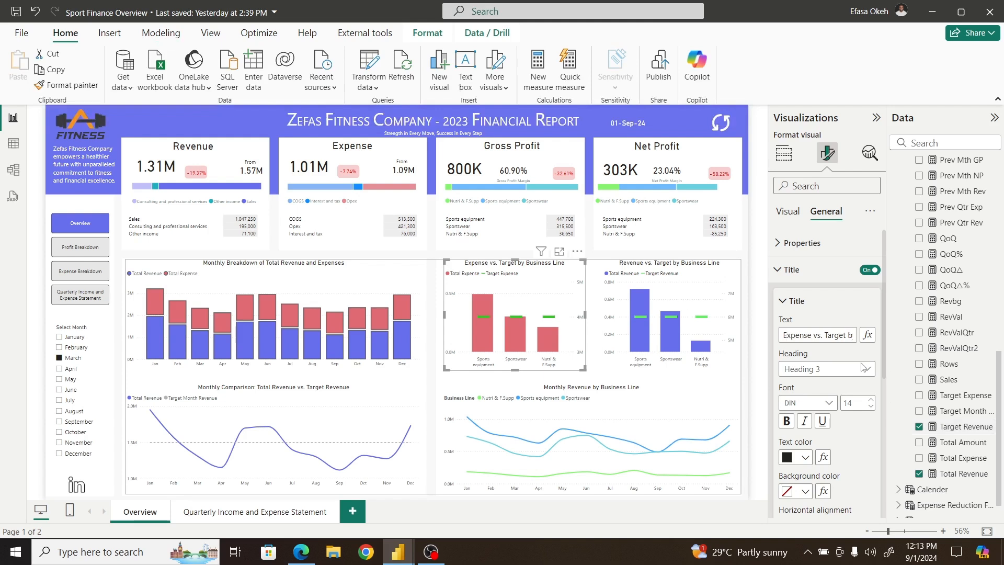
{"action": "left_click", "coordinate": [967, 395]}
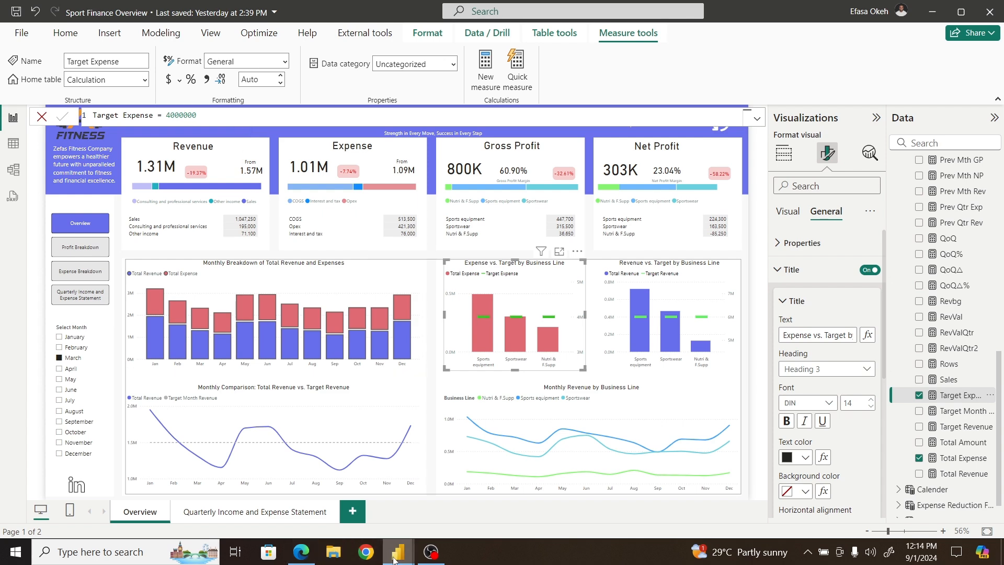
{"action": "mouse_move", "coordinate": [393, 557]}
{"action": "left_click", "coordinate": [451, 522]}
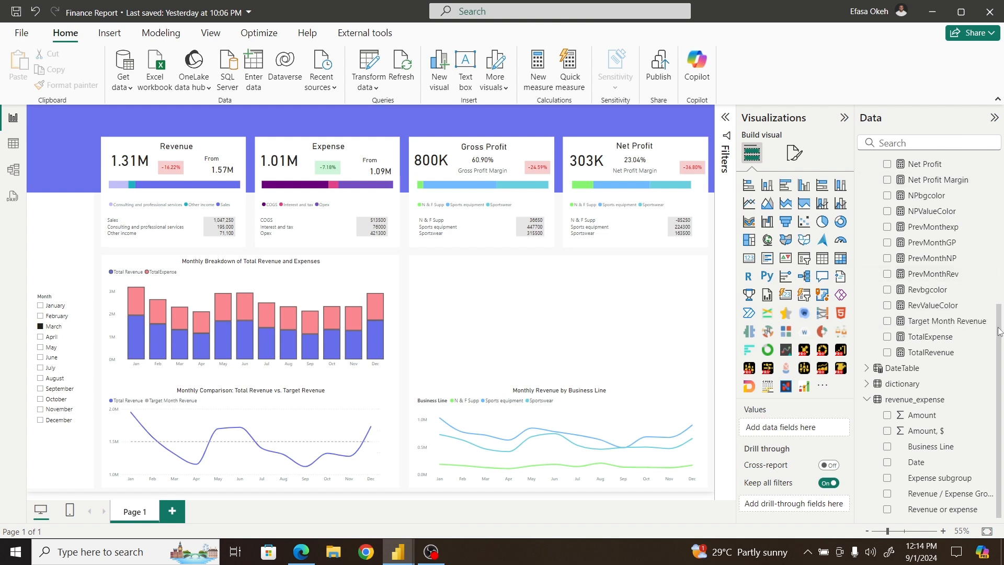
Step: Create a new measure in the DAX table from the copied formula Target Revenue = 6000000
{"action": "scroll", "coordinate": [931, 236], "scroll_direction": "up", "scroll_amount": 5}
{"action": "left_click", "coordinate": [921, 166]}
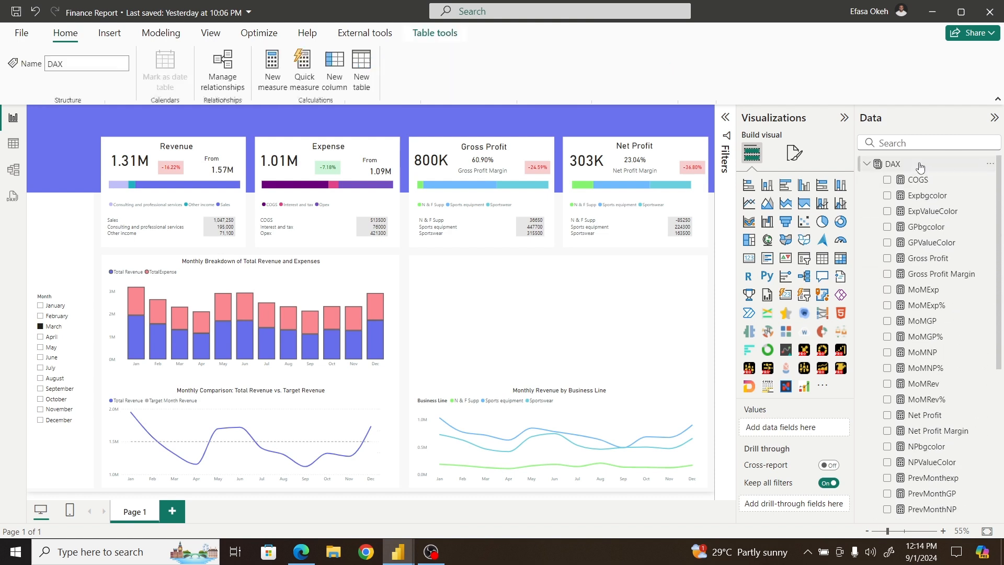
{"action": "left_click", "coordinate": [270, 61]}
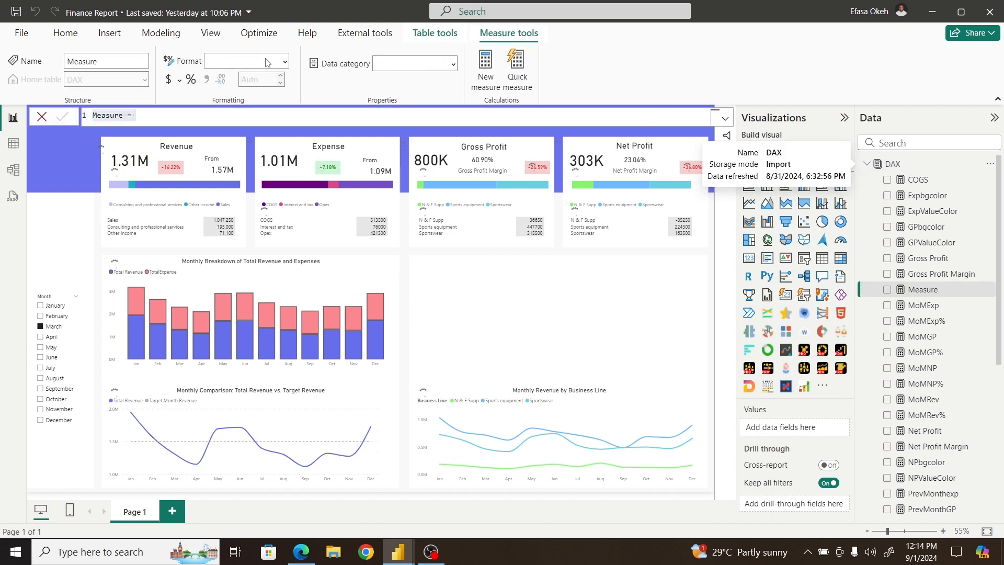
{"action": "key", "text": "ctrl+v"}
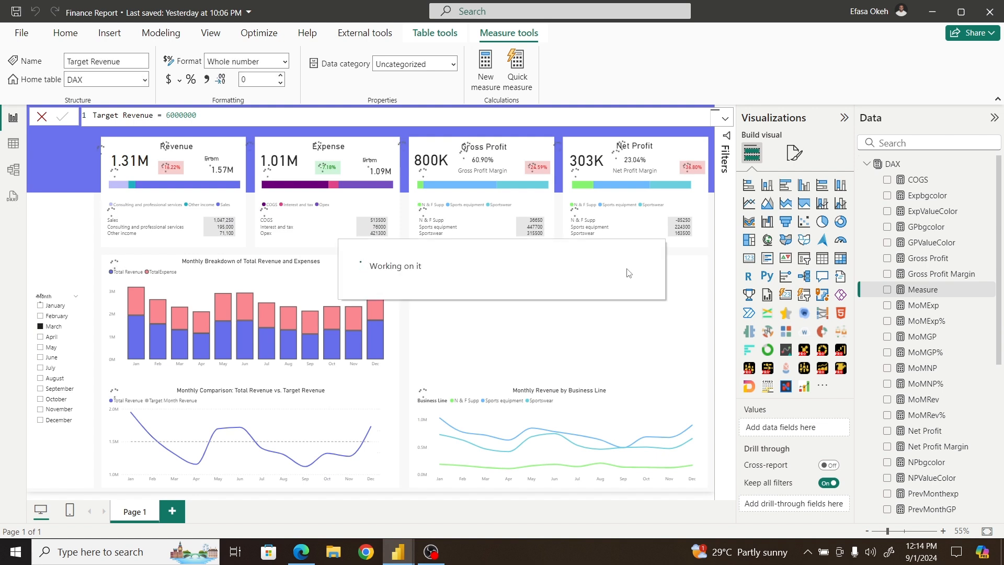
Step: Create another measure in the DAX table with the formula TargetExpee = 4000000
{"action": "left_click", "coordinate": [912, 166]}
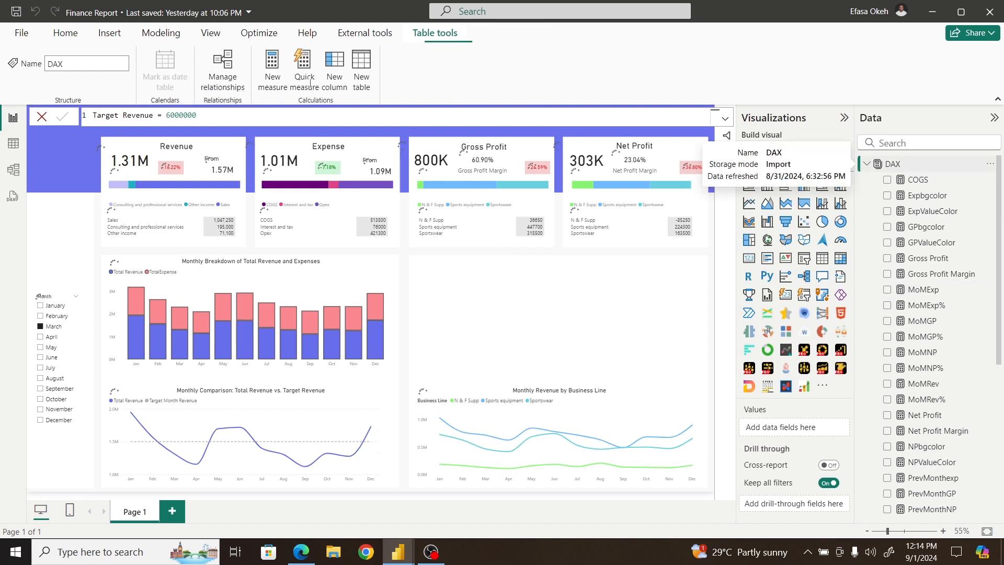
{"action": "left_click", "coordinate": [273, 68]}
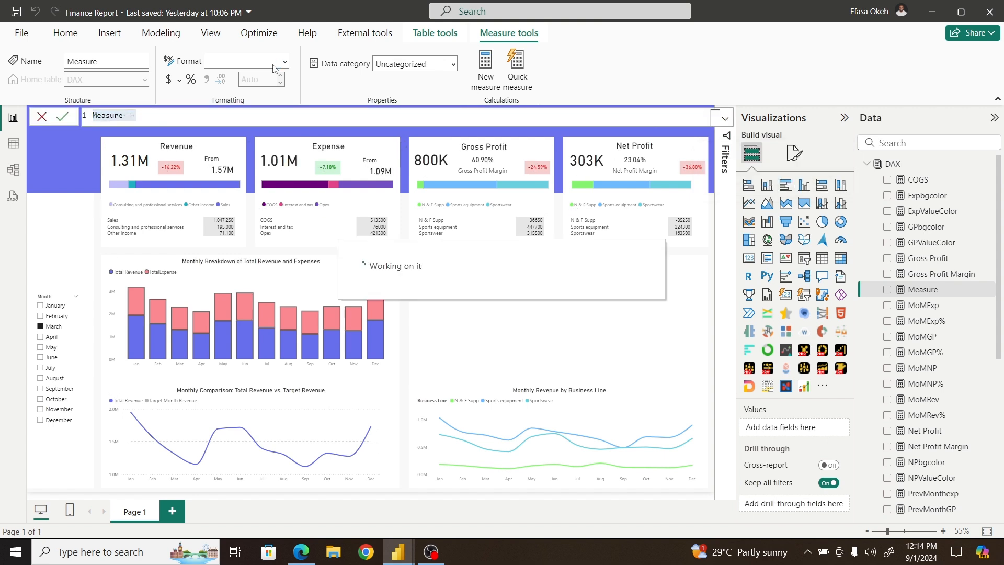
{"action": "type", "text": "T"}
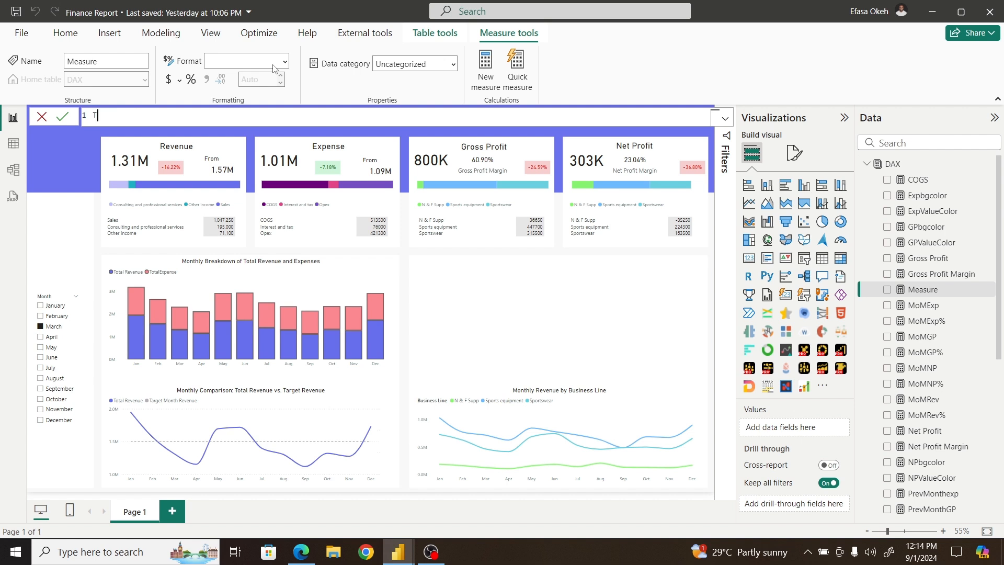
{"action": "type", "text": "argetExpee ="}
{"action": "type", "text": "4000000"}
{"action": "left_click", "coordinate": [445, 270]}
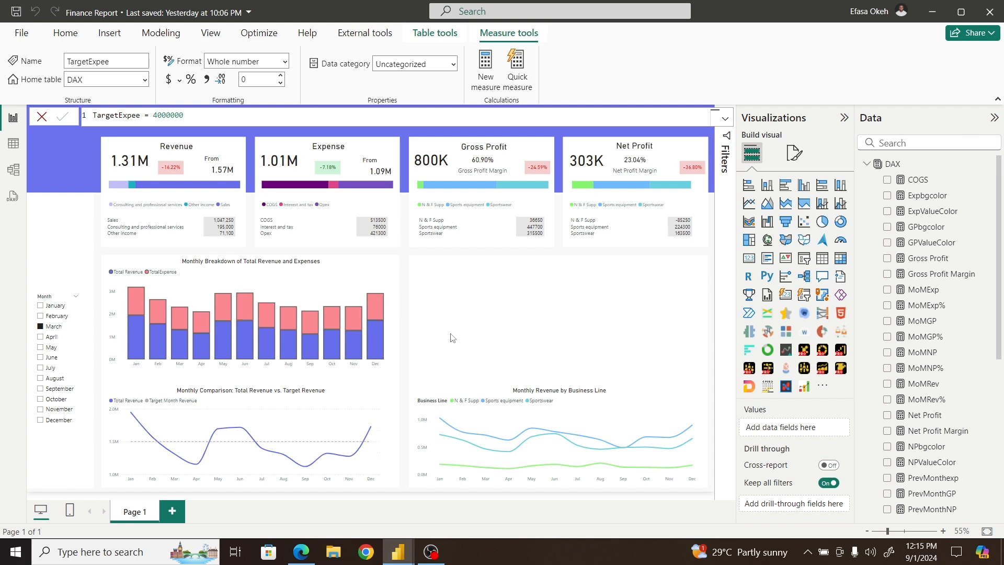
Step: Look at the target charts by business line in the Sport Finance Overview report, and return to the Finance Report
{"action": "mouse_move", "coordinate": [400, 558]}
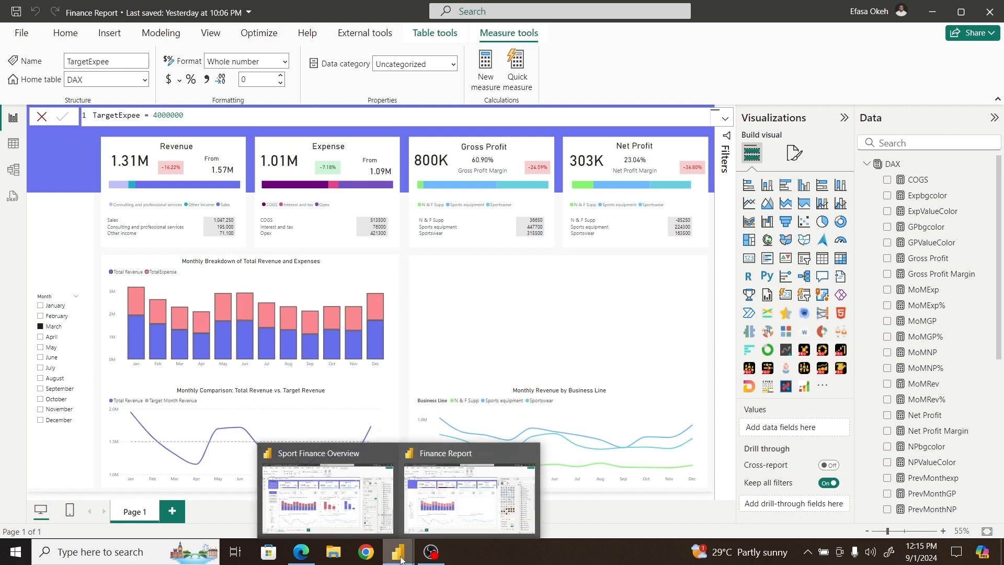
{"action": "left_click", "coordinate": [341, 503]}
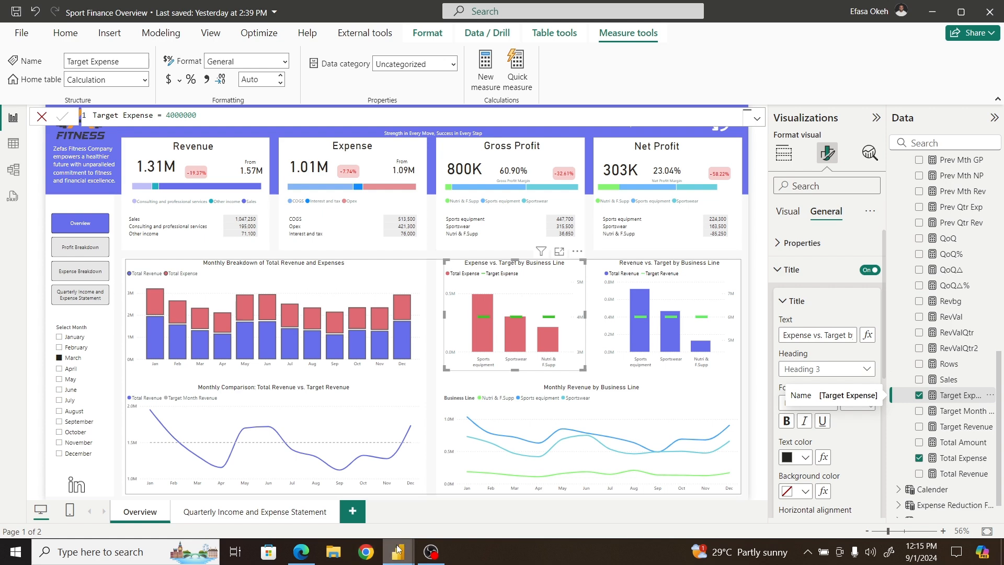
{"action": "mouse_move", "coordinate": [397, 549]}
{"action": "left_click", "coordinate": [432, 506]}
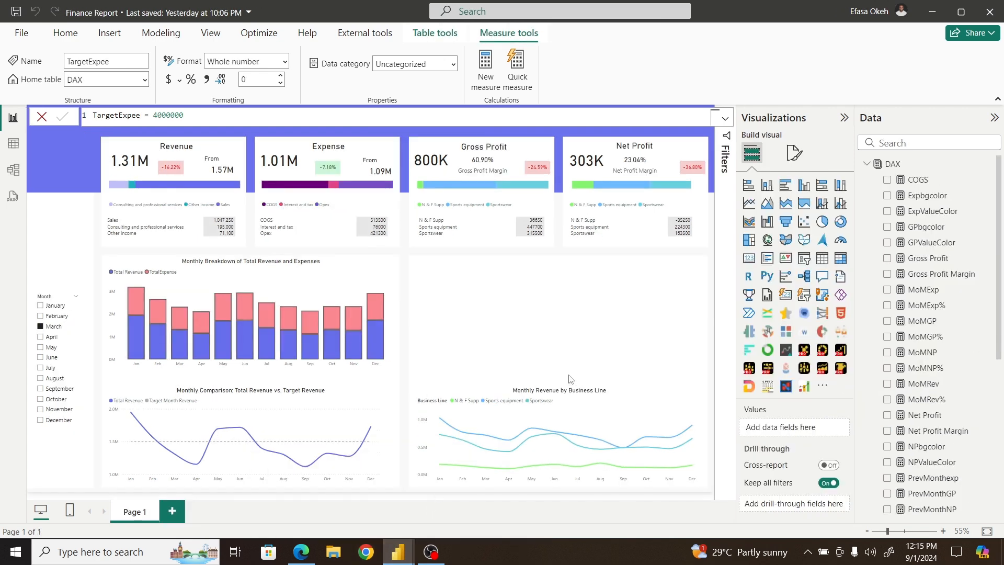
Step: Insert a line and clustered column chart above Monthly Revenue by Business Line, and add the TotalRevenue and Target Revenue measures
{"action": "left_click", "coordinate": [707, 283]}
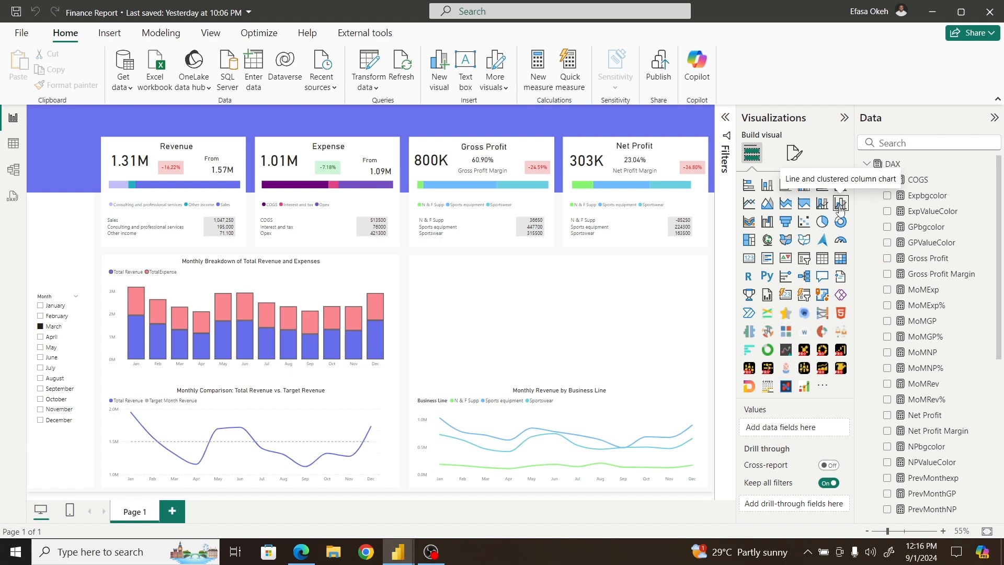
{"action": "left_click", "coordinate": [840, 205]}
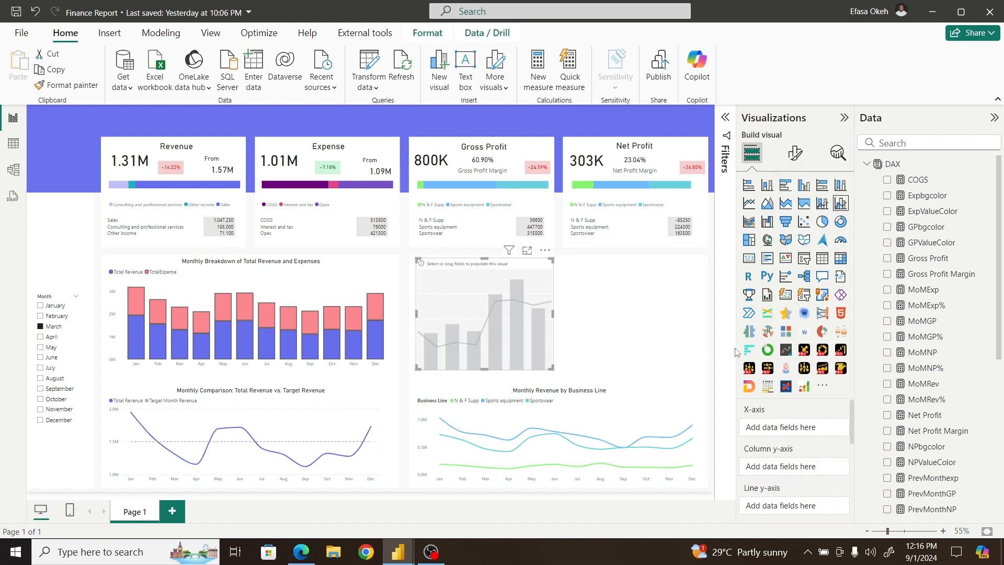
{"action": "left_click_drag", "start_coordinate": [999, 339], "coordinate": [1003, 432]}
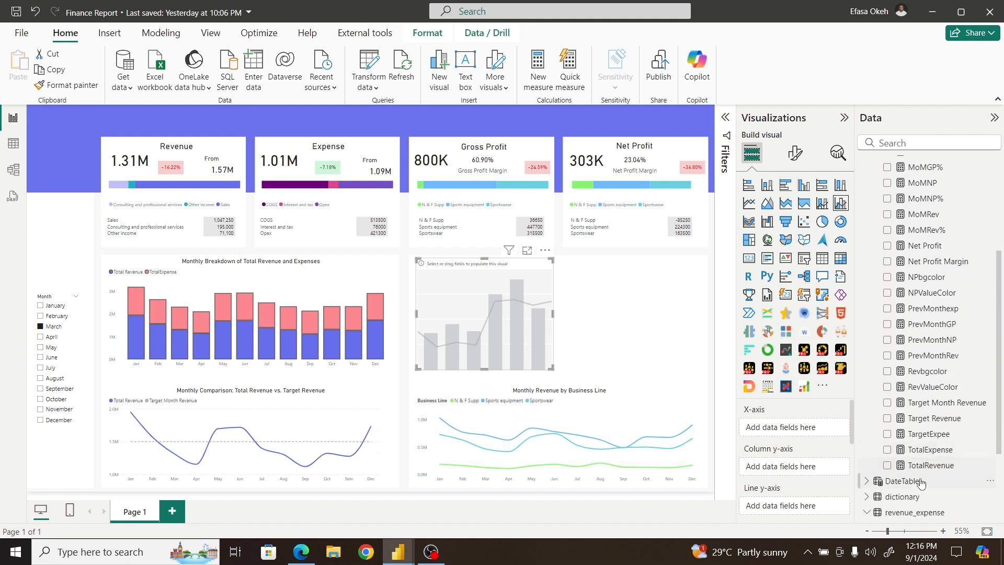
{"action": "left_click", "coordinate": [888, 466]}
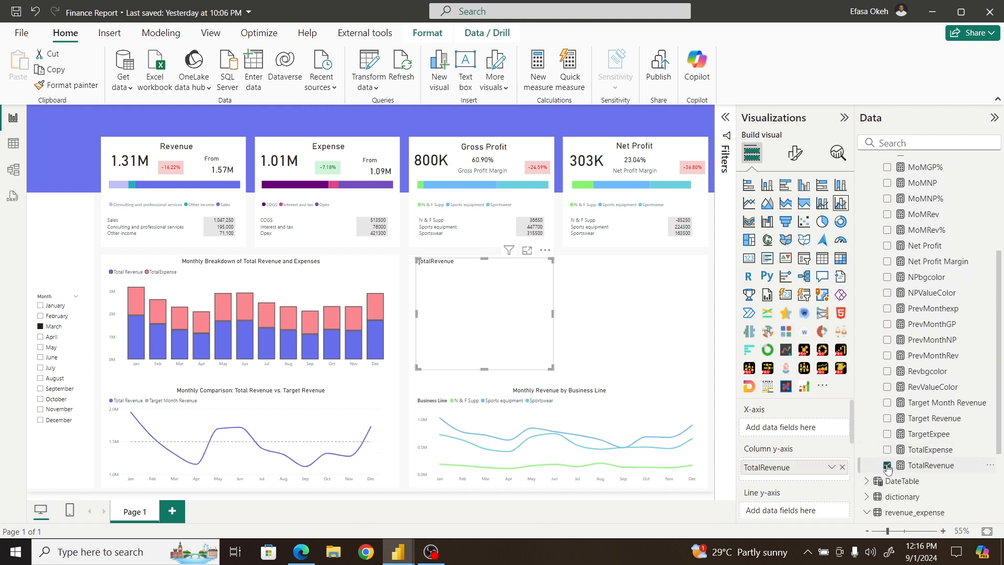
{"action": "left_click", "coordinate": [888, 418]}
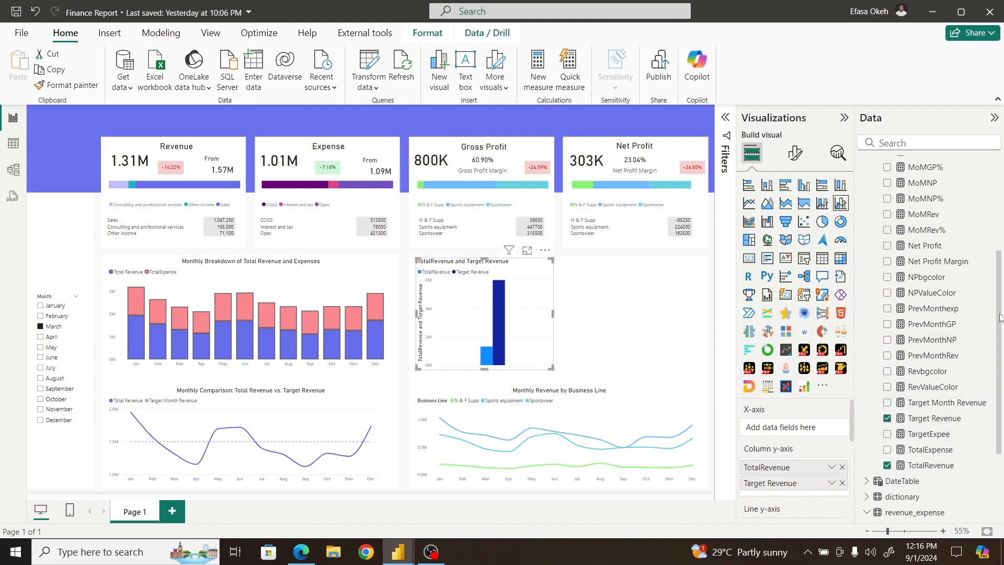
Step: Set Business Line as the new chart's X-axis and move Target Revenue from the column y-axis to the line y-axis
{"action": "scroll", "coordinate": [1000, 318], "scroll_direction": "down", "scroll_amount": 3}
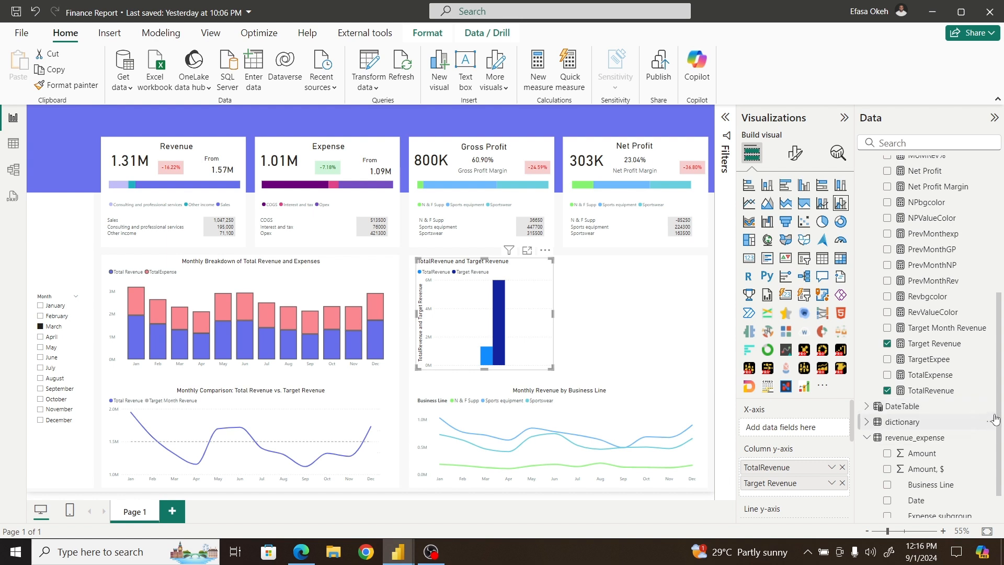
{"action": "scroll", "coordinate": [995, 419], "scroll_direction": "down", "scroll_amount": 1}
{"action": "left_click_drag", "start_coordinate": [935, 447], "coordinate": [794, 429]}
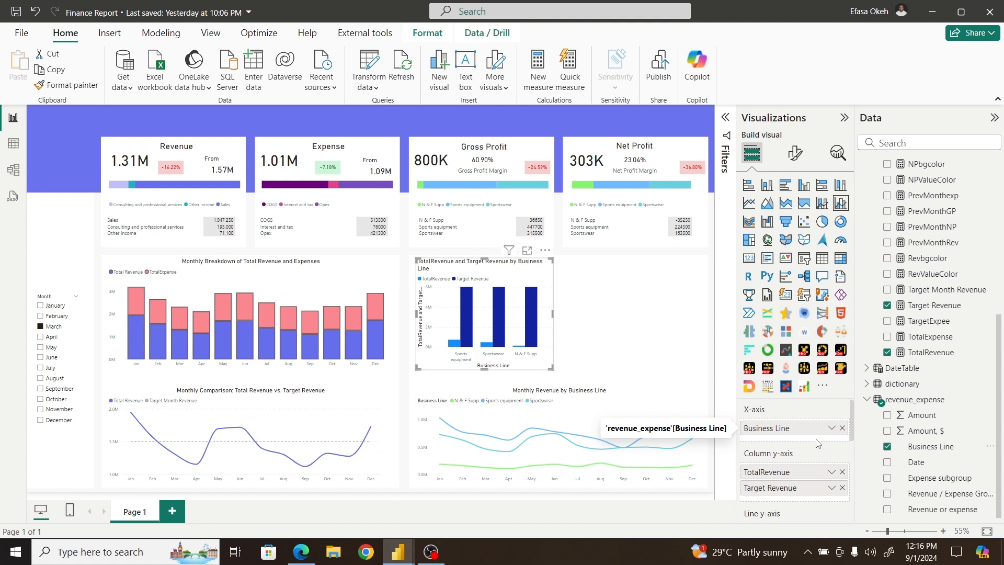
{"action": "left_click_drag", "start_coordinate": [852, 435], "coordinate": [853, 451]}
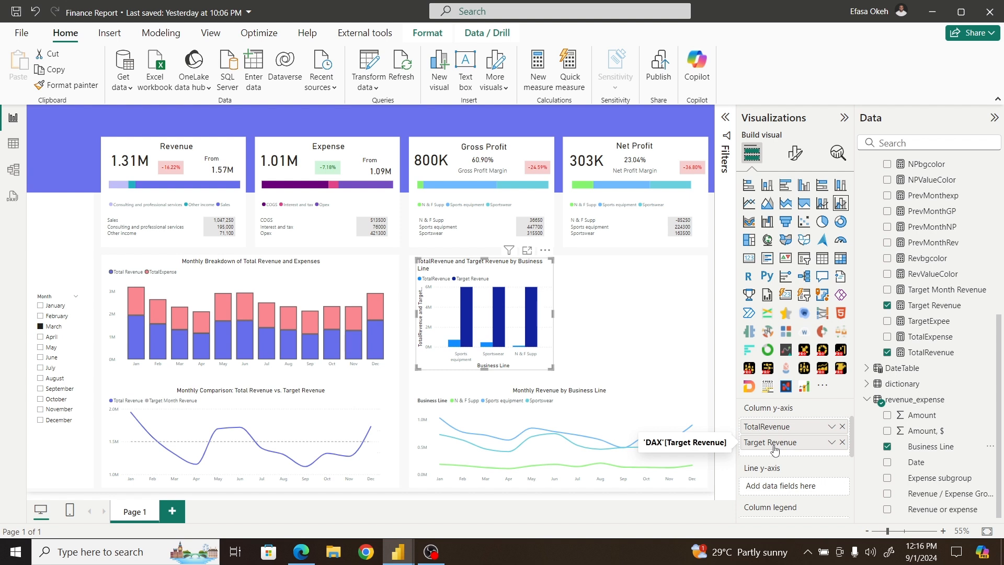
{"action": "left_click_drag", "start_coordinate": [774, 453], "coordinate": [774, 493]}
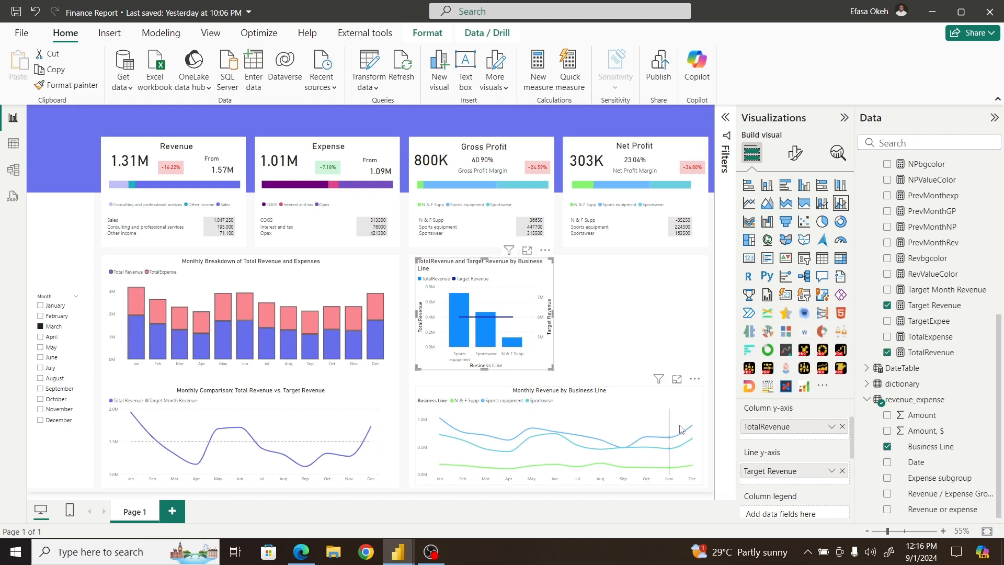
Step: Enlarge the new combo chart slightly and turn off its X-axis and Y-axis titles
{"action": "left_click_drag", "start_coordinate": [550, 368], "coordinate": [559, 380]}
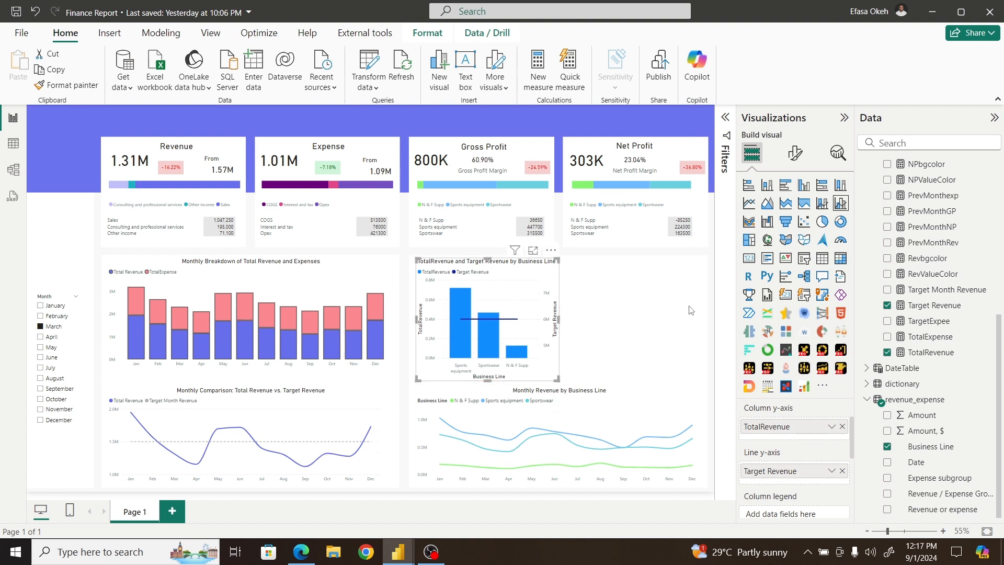
{"action": "left_click", "coordinate": [792, 163]}
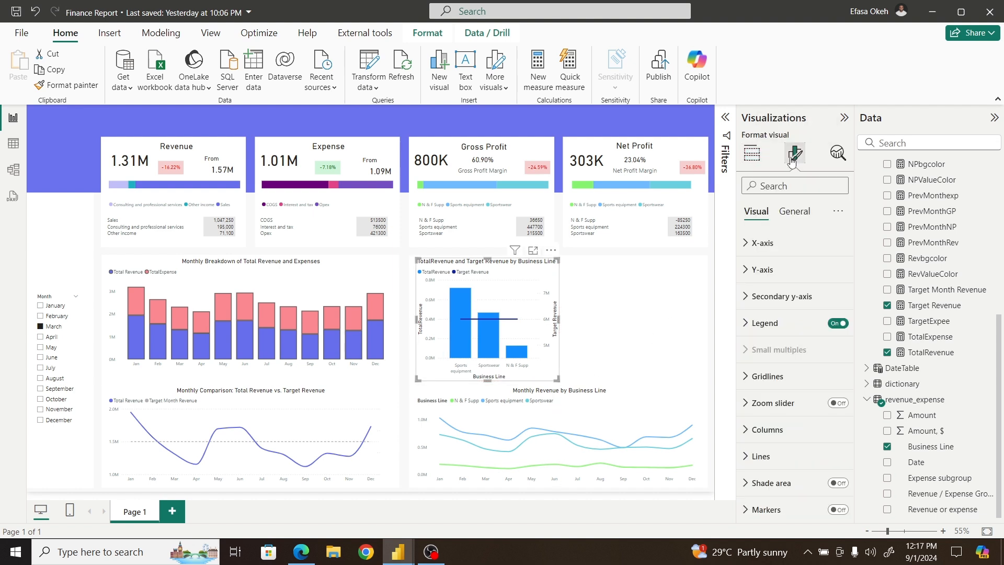
{"action": "left_click", "coordinate": [778, 244]}
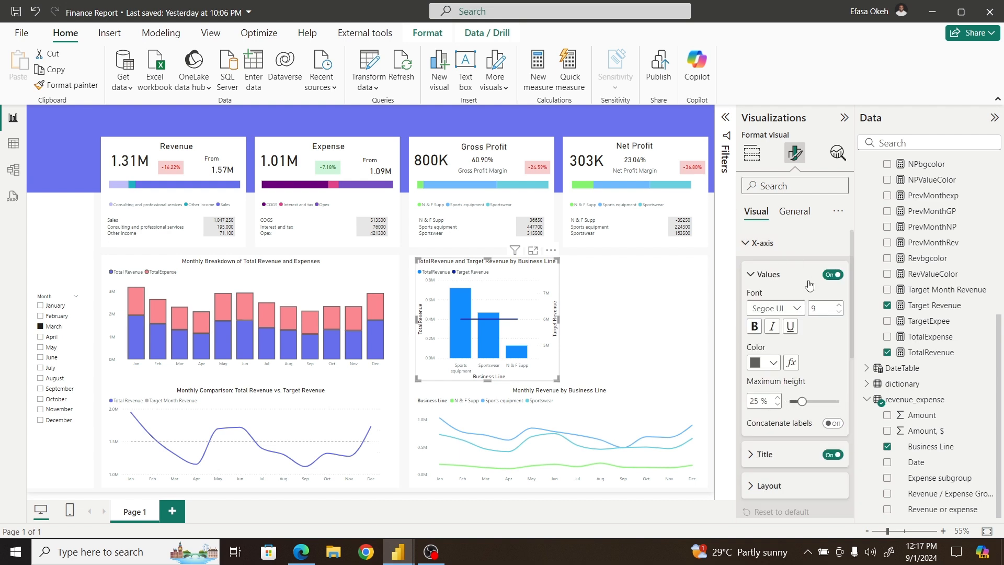
{"action": "left_click", "coordinate": [833, 456]}
{"action": "left_click", "coordinate": [759, 243]}
{"action": "left_click", "coordinate": [754, 270]}
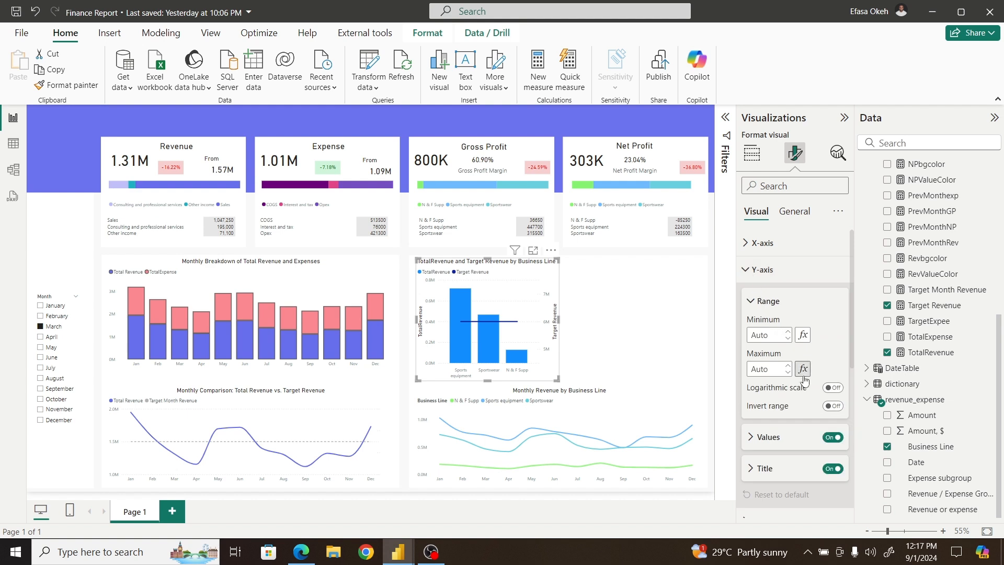
{"action": "left_click", "coordinate": [833, 469]}
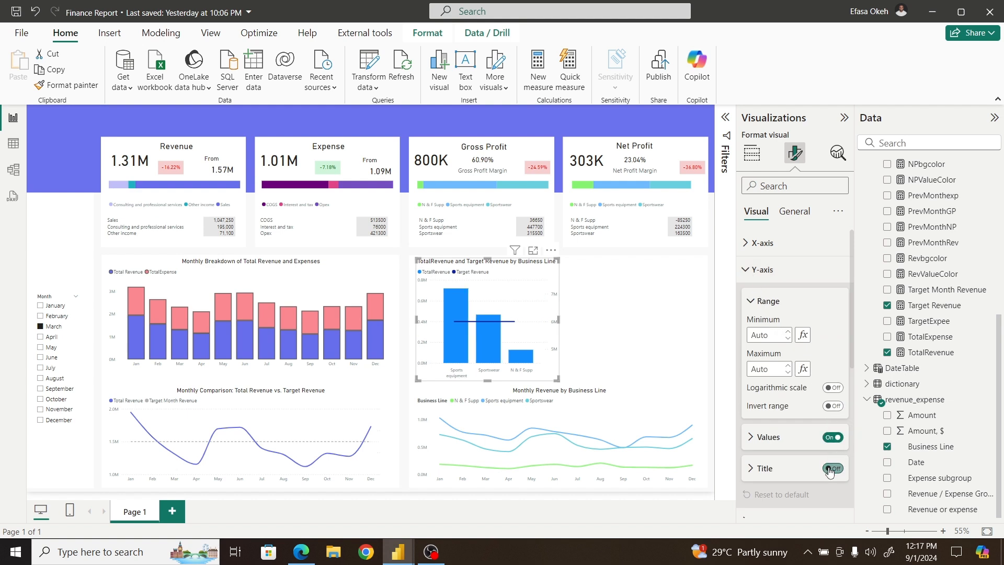
{"action": "left_click", "coordinate": [756, 272]}
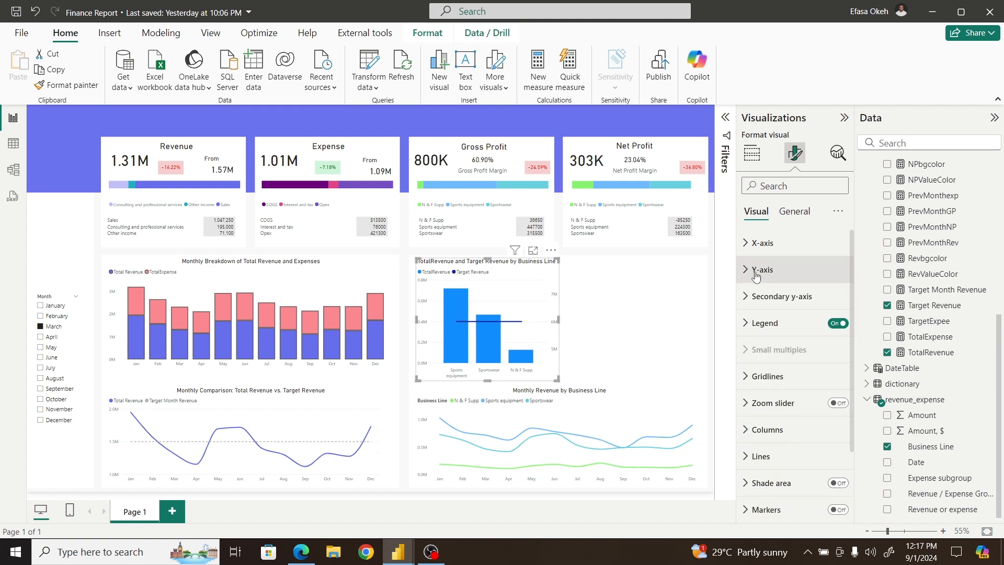
Step: Turn on the secondary y-axis values of the combo chart and set their color to white
{"action": "left_click", "coordinate": [760, 299]}
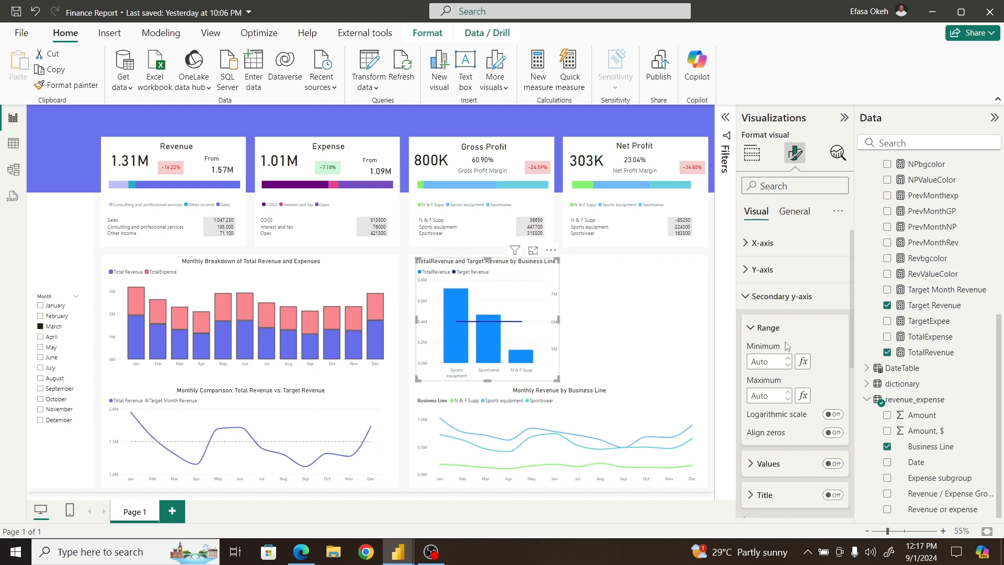
{"action": "left_click", "coordinate": [833, 464]}
{"action": "left_click", "coordinate": [766, 465]}
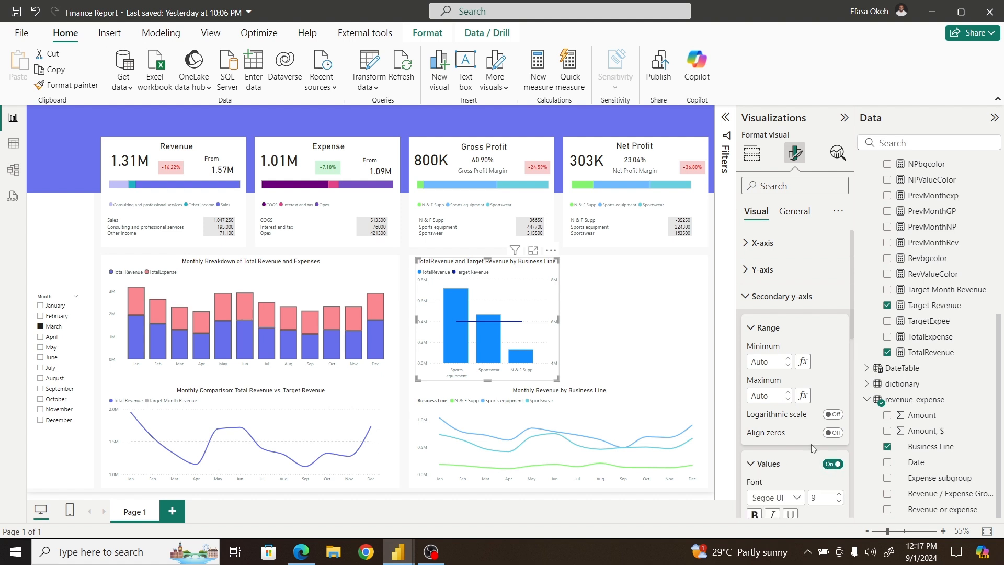
{"action": "scroll", "coordinate": [850, 353], "scroll_direction": "down", "scroll_amount": 4}
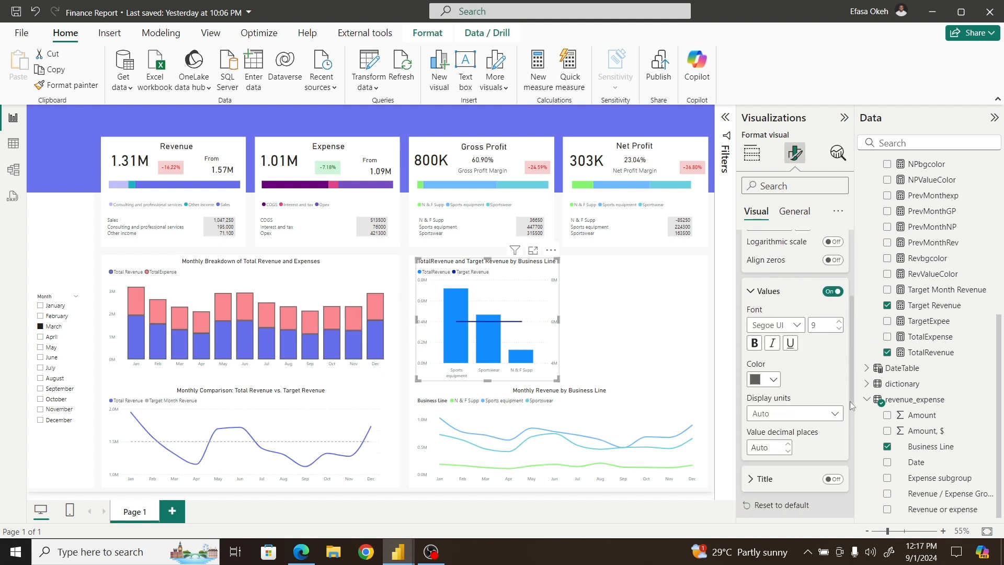
{"action": "left_click", "coordinate": [775, 378]}
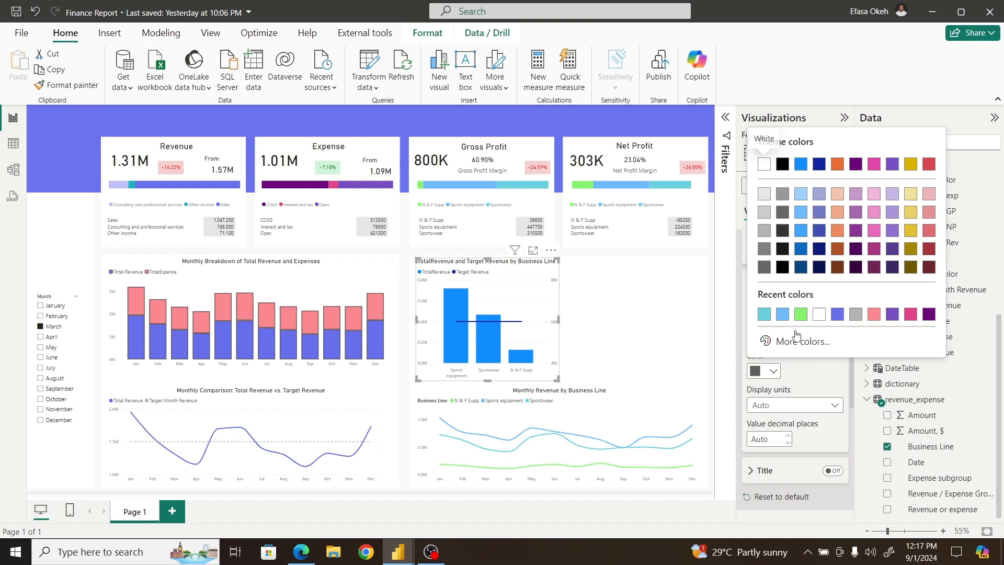
{"action": "left_click", "coordinate": [820, 314]}
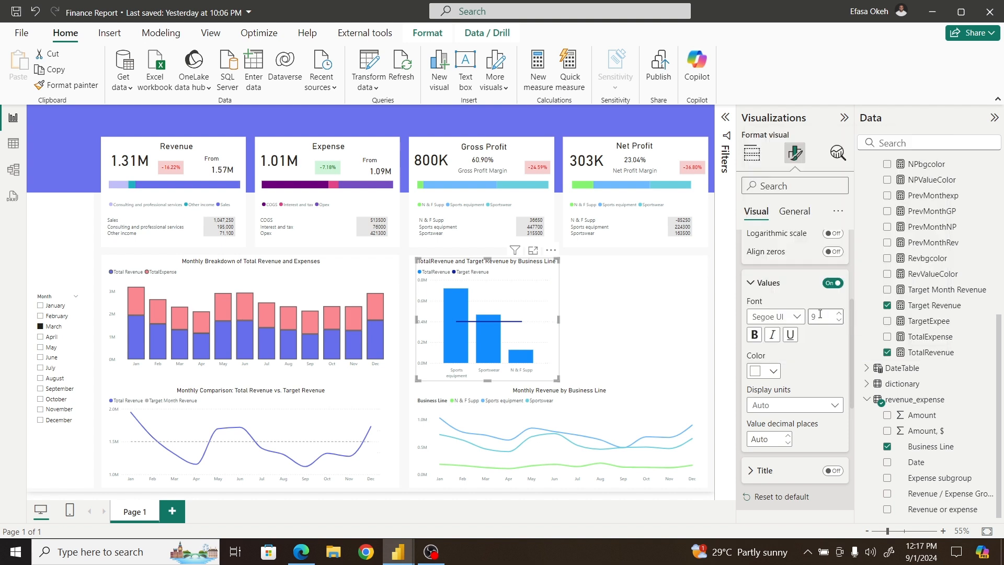
{"action": "left_click", "coordinate": [768, 282]}
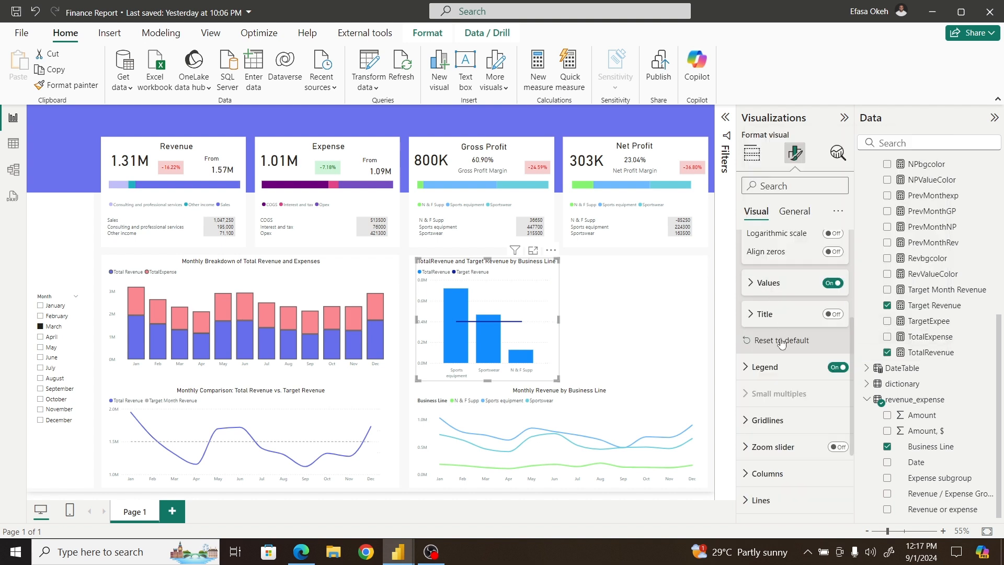
Step: Turn off the horizontal gridlines of the revenue-versus-target combo chart
{"action": "left_click", "coordinate": [763, 413]}
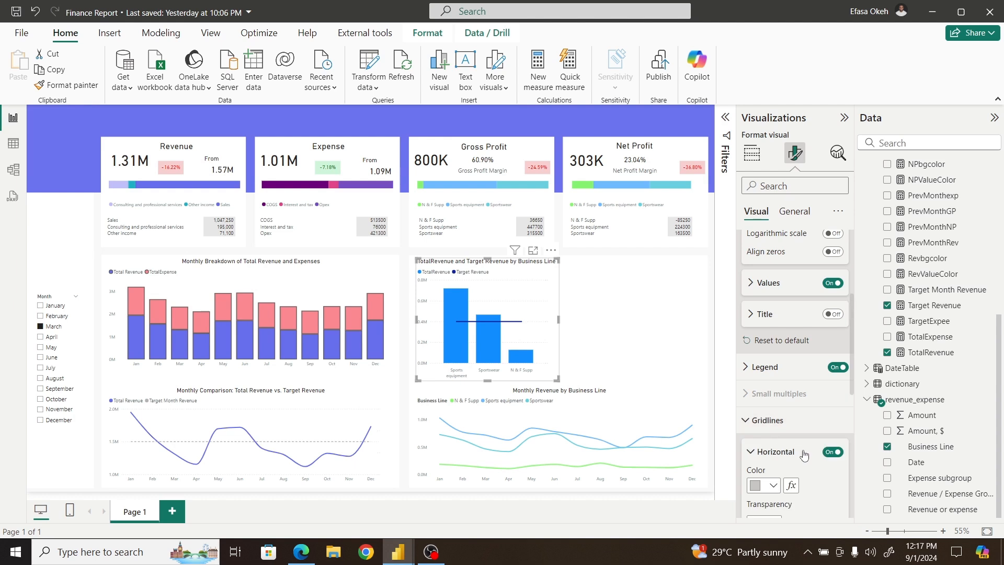
{"action": "left_click", "coordinate": [831, 453]}
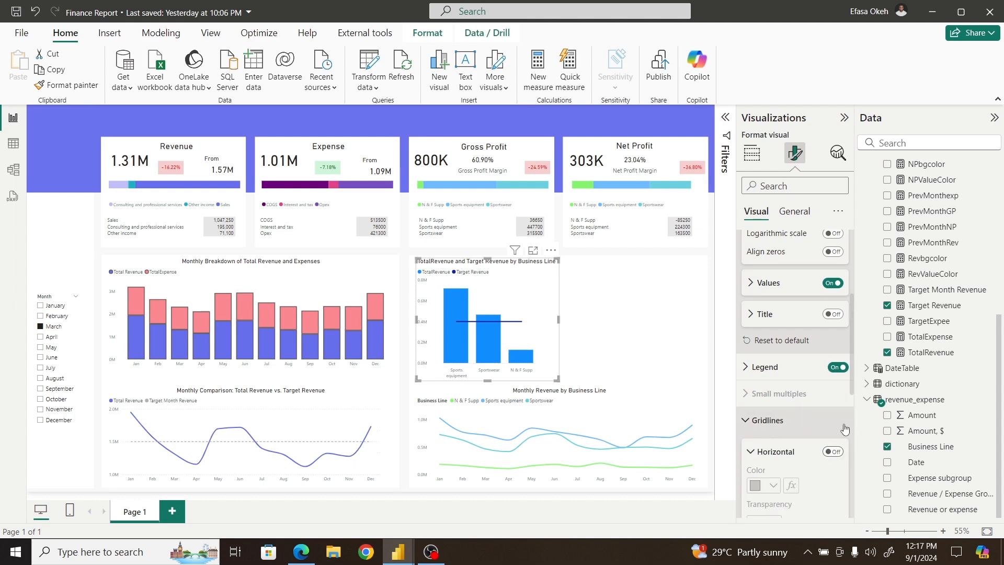
{"action": "left_click_drag", "start_coordinate": [852, 382], "coordinate": [850, 327]}
{"action": "left_click", "coordinate": [754, 278]}
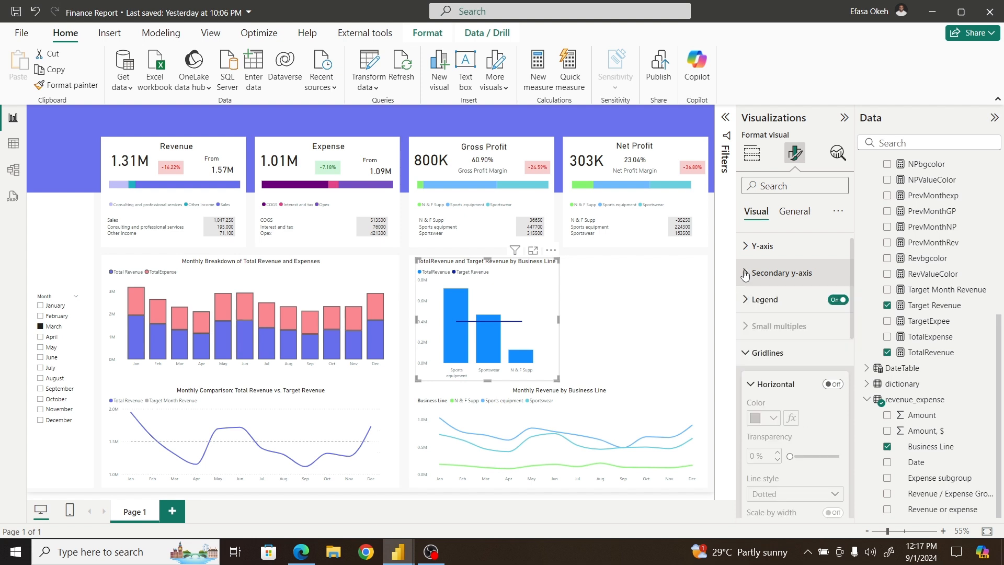
{"action": "left_click", "coordinate": [745, 353]}
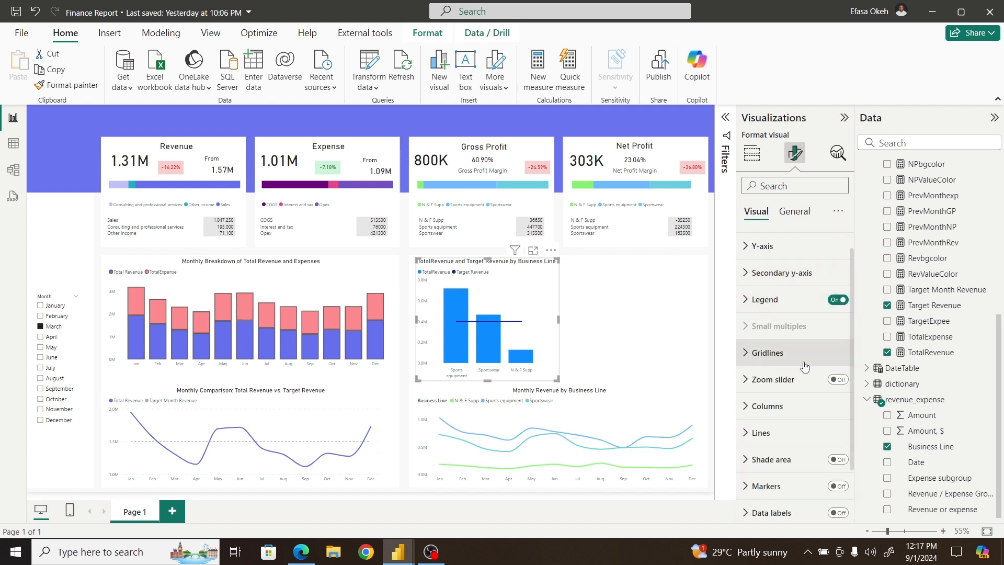
Step: Set the line width of the revenue combo chart to 0 px for all series
{"action": "left_click_drag", "start_coordinate": [852, 307], "coordinate": [852, 358]}
{"action": "left_click", "coordinate": [769, 377]}
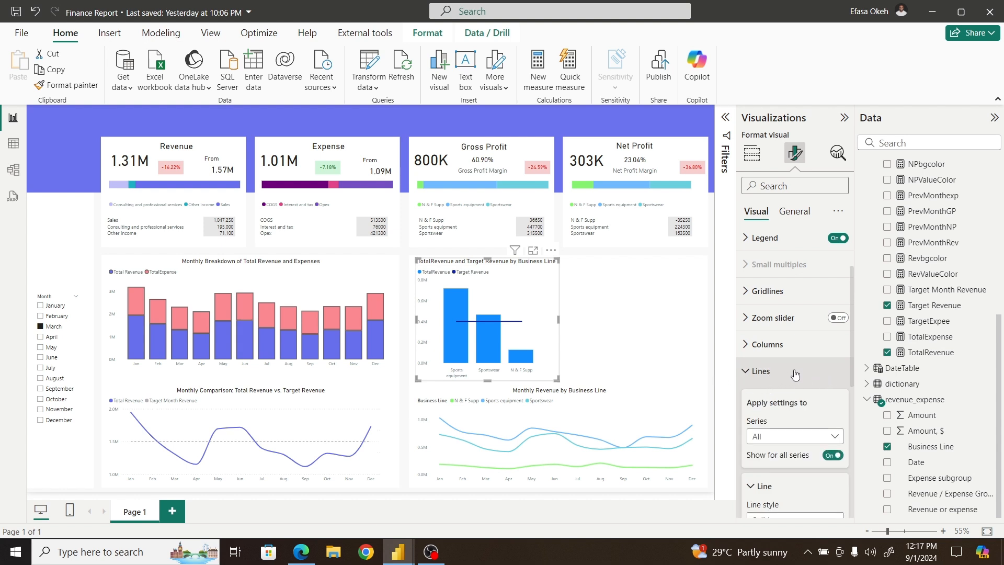
{"action": "left_click_drag", "start_coordinate": [851, 347], "coordinate": [850, 429]}
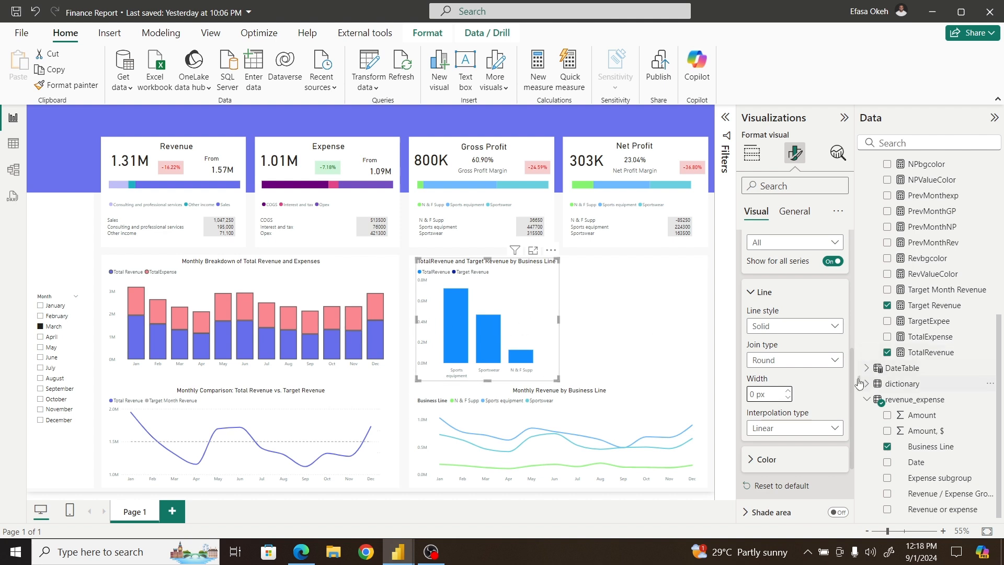
{"action": "left_click_drag", "start_coordinate": [849, 378], "coordinate": [850, 308]}
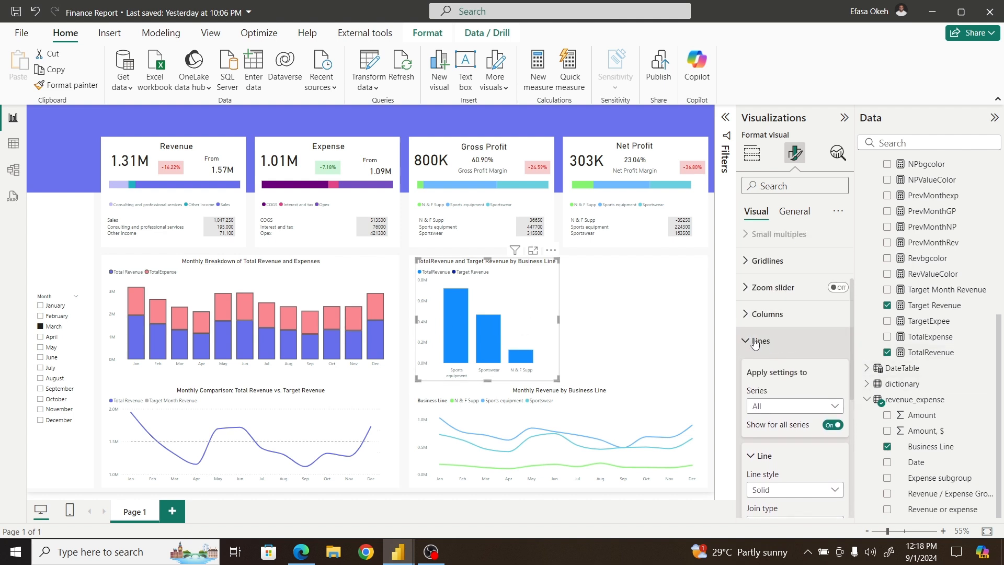
{"action": "left_click", "coordinate": [780, 344]}
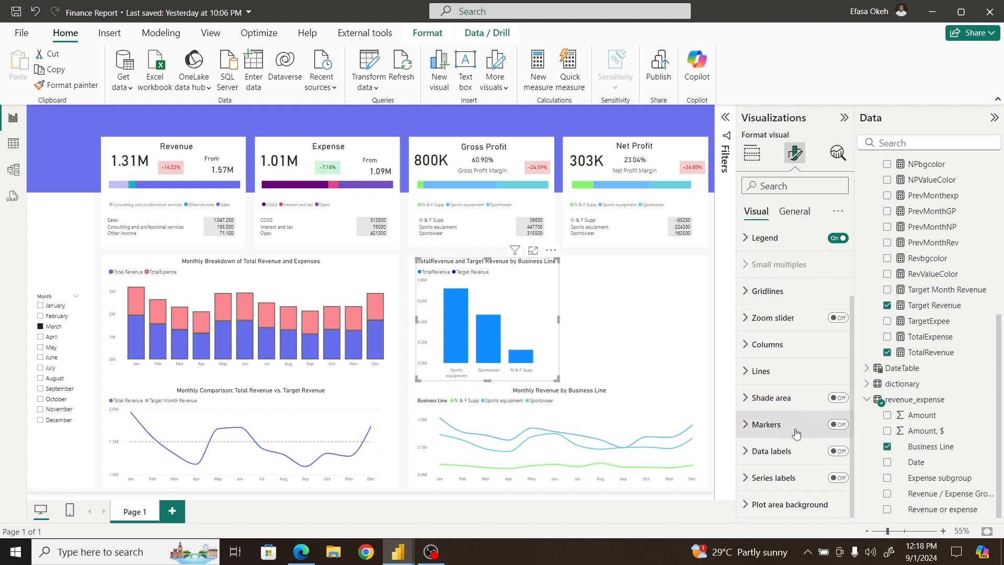
Step: Turn on markers for the Target Revenue line, with the long dash shape at size 20 px
{"action": "left_click", "coordinate": [839, 425]}
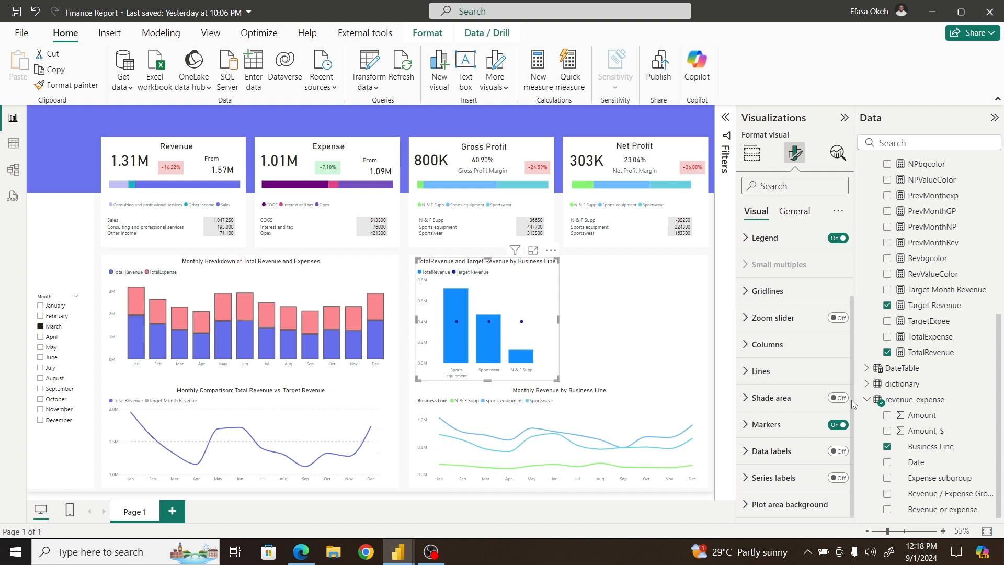
{"action": "left_click", "coordinate": [765, 428]}
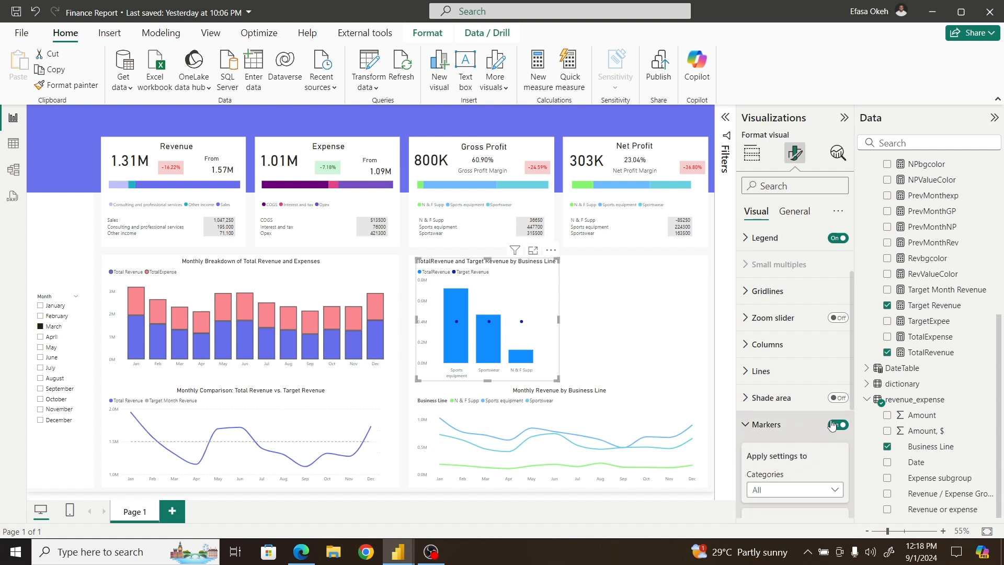
{"action": "left_click_drag", "start_coordinate": [851, 350], "coordinate": [844, 440]}
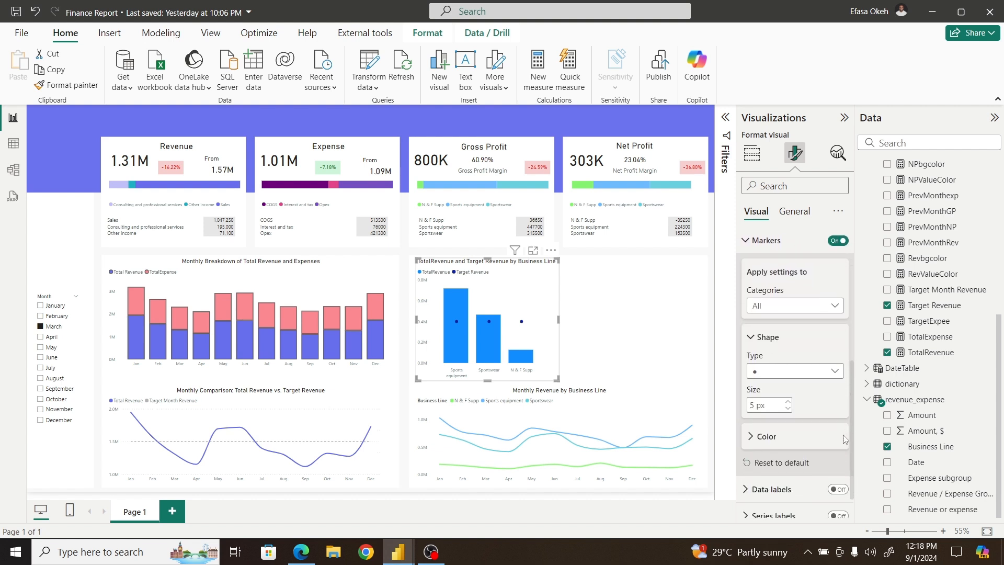
{"action": "left_click", "coordinate": [779, 377]}
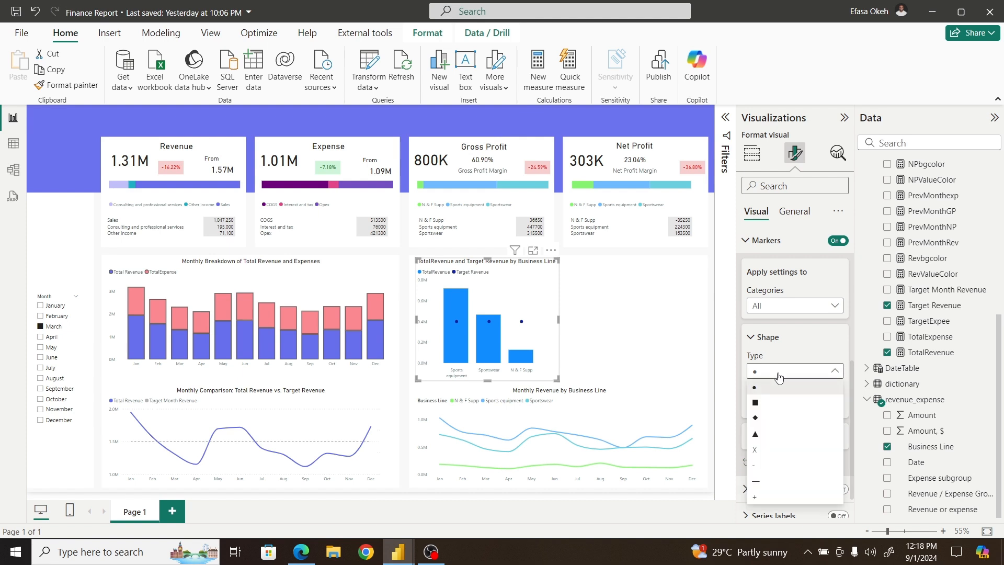
{"action": "left_click", "coordinate": [768, 486]}
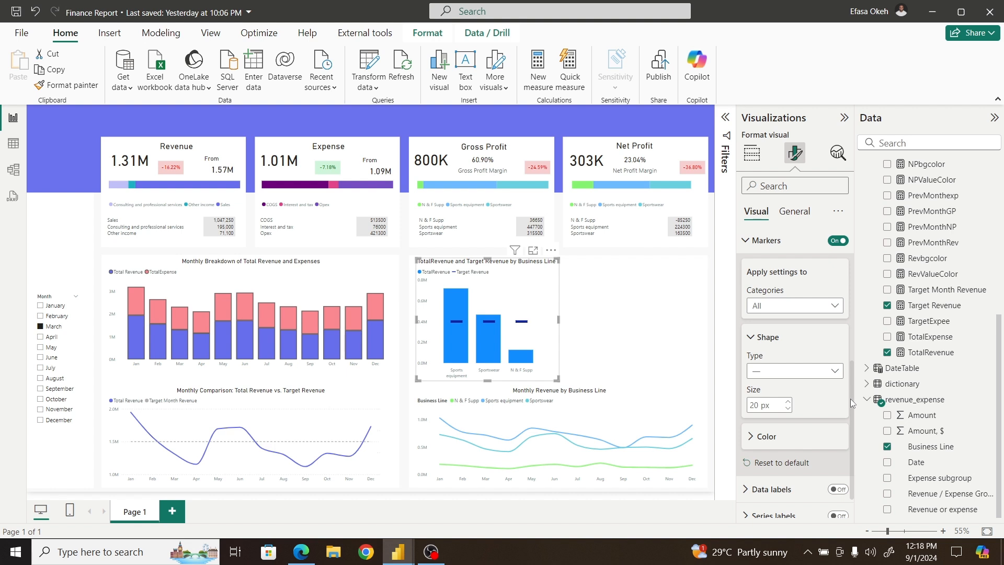
Step: Recolor the revenue combo chart's columns with the purple-blue from the recent colors
{"action": "left_click_drag", "start_coordinate": [853, 395], "coordinate": [856, 332]}
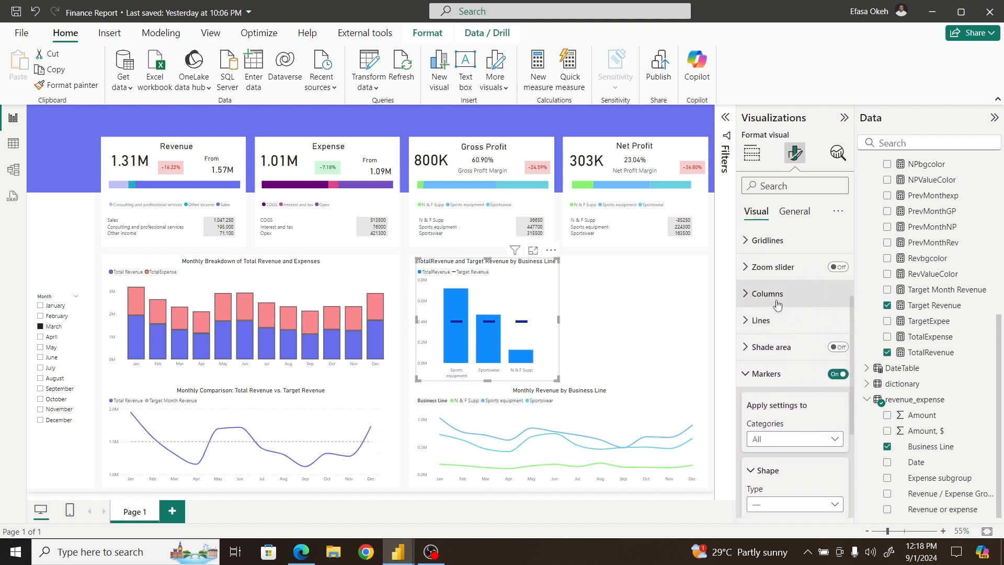
{"action": "left_click", "coordinate": [758, 292]}
{"action": "left_click", "coordinate": [773, 426]}
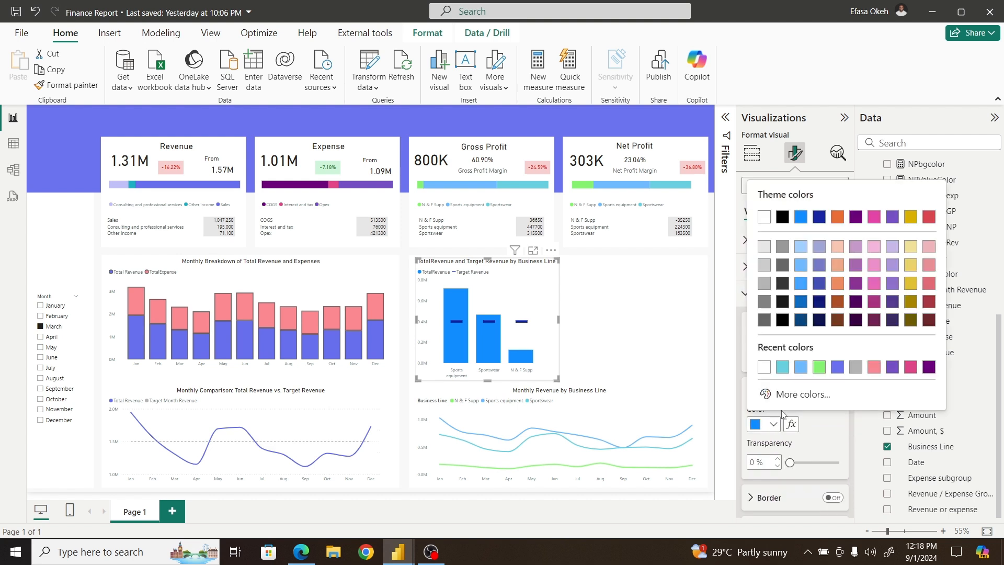
{"action": "left_click", "coordinate": [838, 367]}
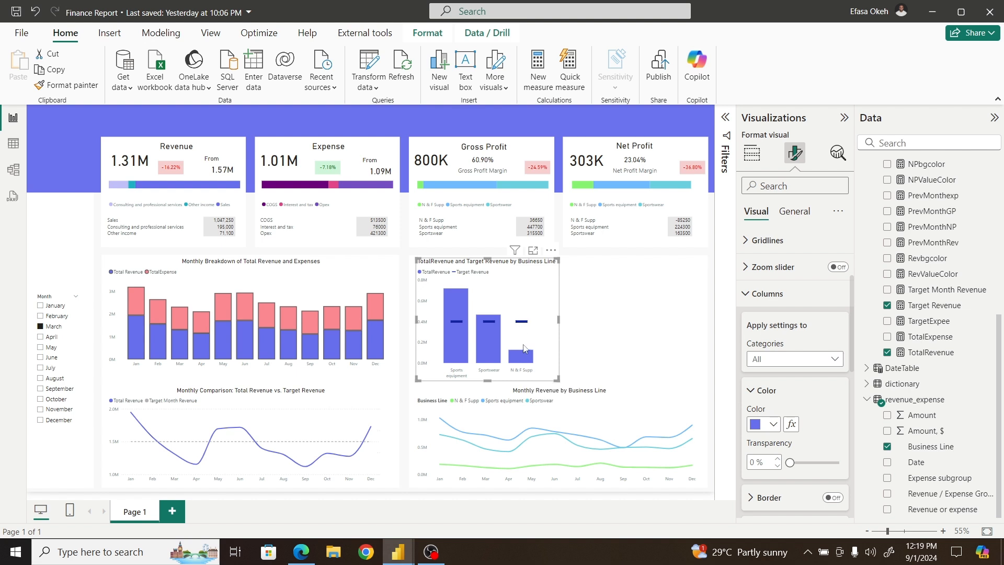
{"action": "left_click", "coordinate": [695, 366]}
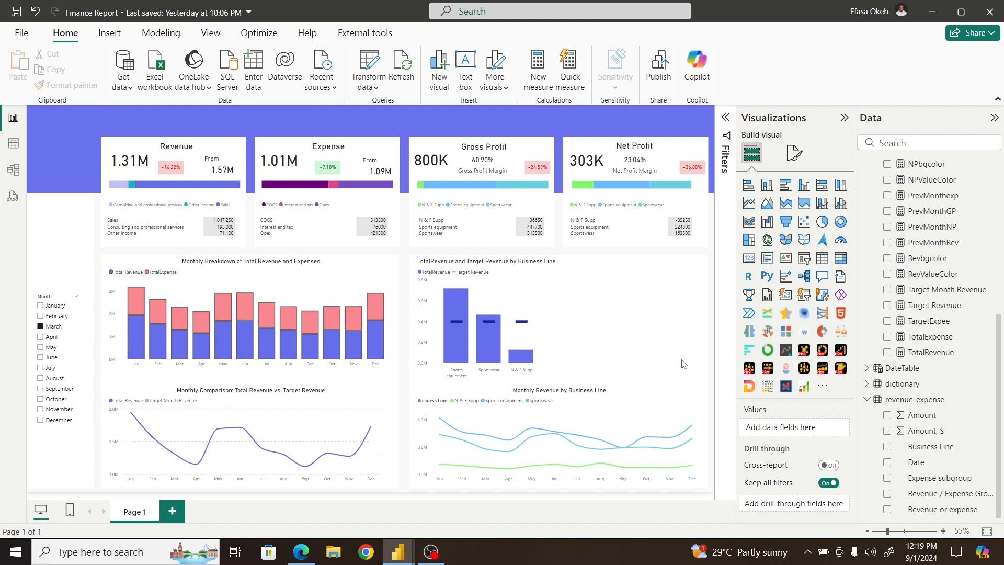
Step: Rename the revenue combo chart's column y-axis field to Total Revenue
{"action": "left_click", "coordinate": [538, 302]}
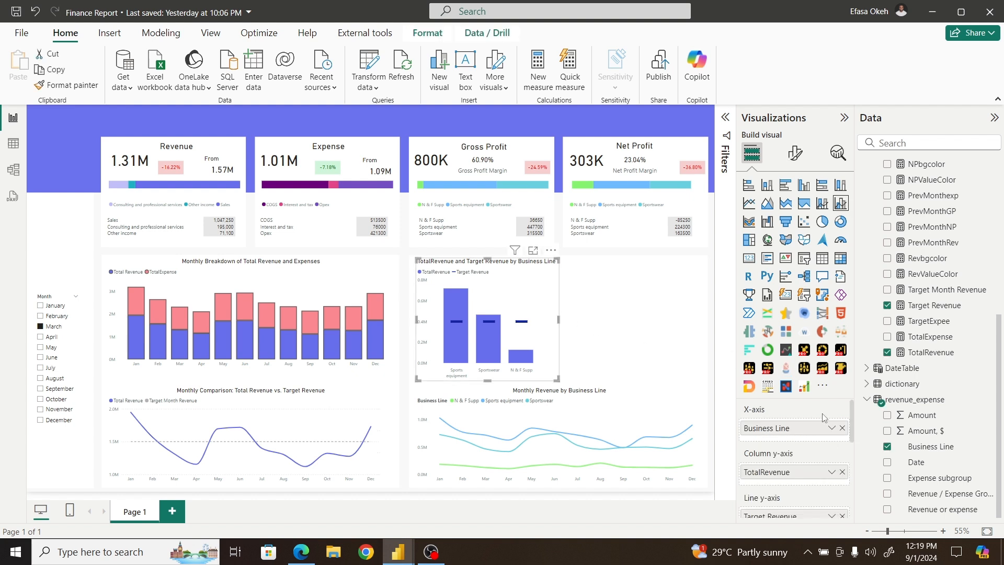
{"action": "double_click", "coordinate": [765, 477]}
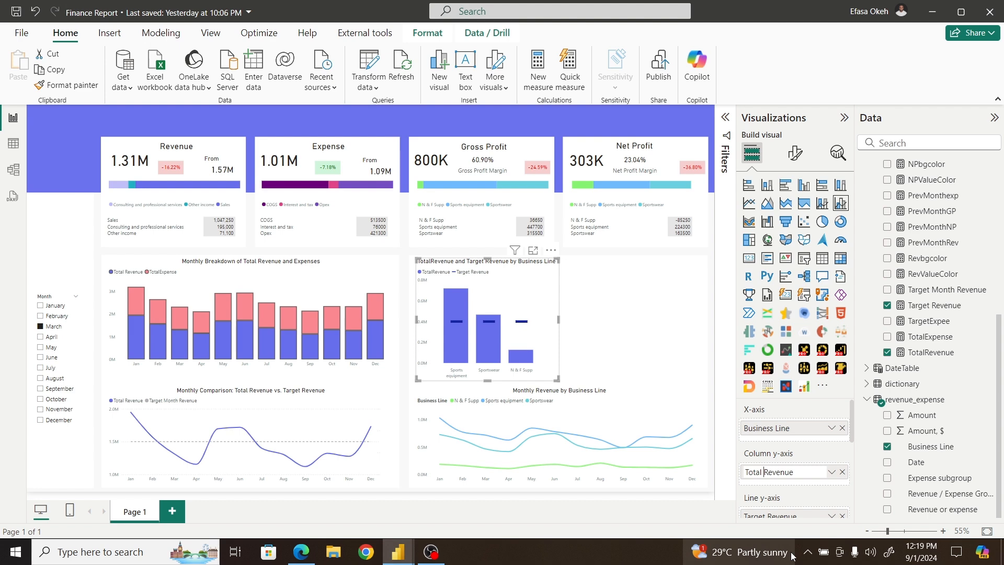
{"action": "key", "text": "Return"}
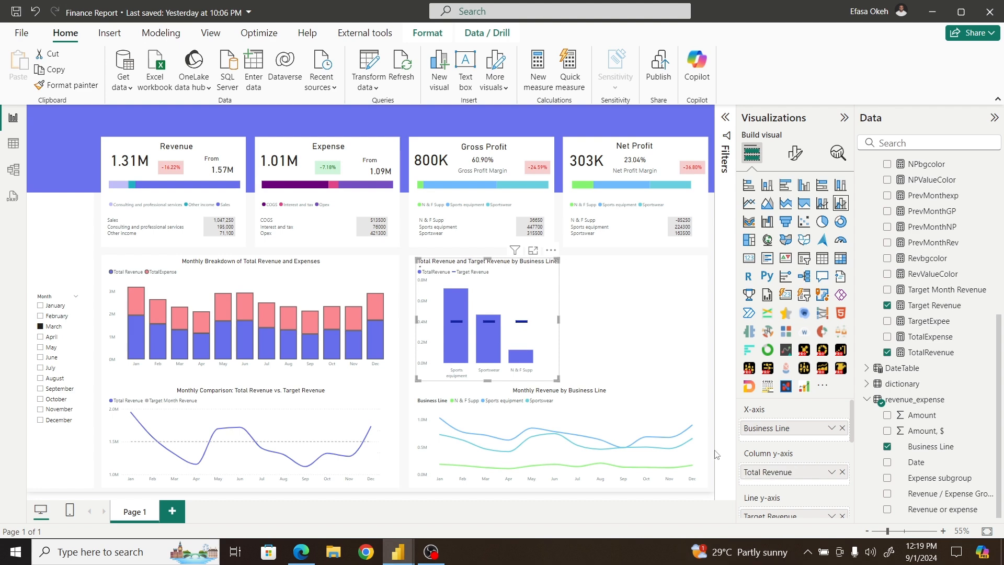
{"action": "left_click", "coordinate": [615, 355]}
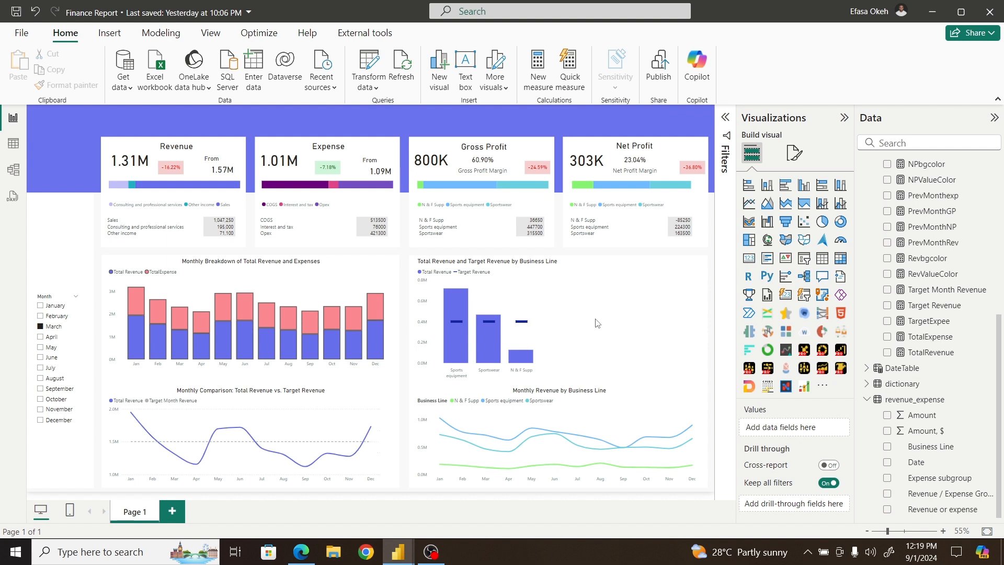
Step: Narrow the revenue combo chart slightly from its outer edge to free room beside it
{"action": "left_click", "coordinate": [547, 313]}
{"action": "left_click_drag", "start_coordinate": [561, 324], "coordinate": [549, 325]}
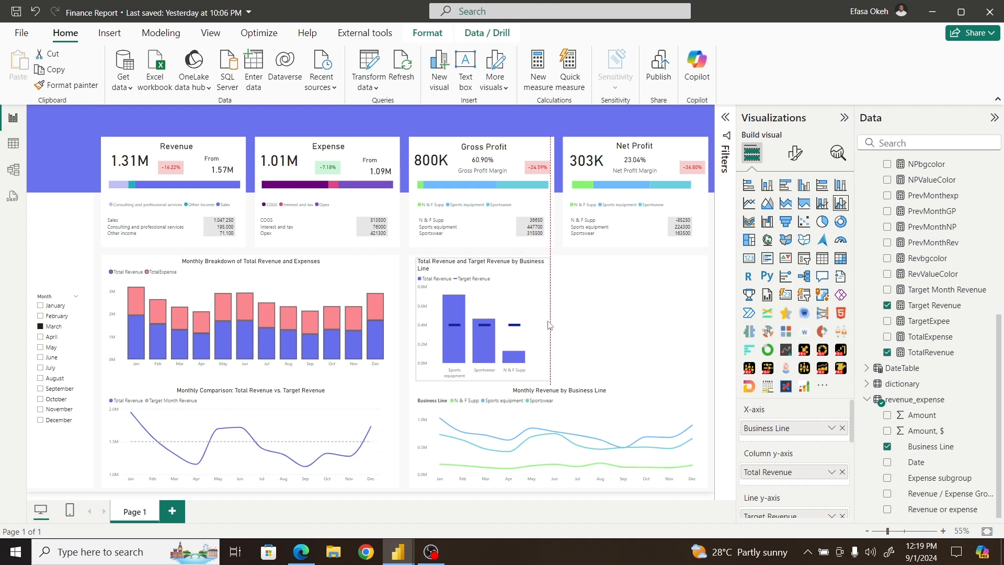
{"action": "left_click", "coordinate": [656, 343]}
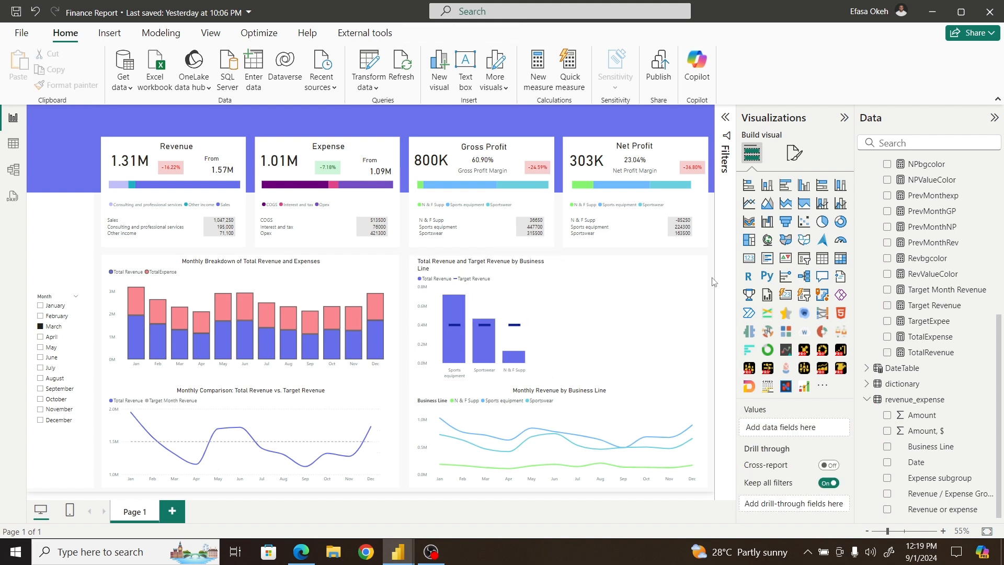
Step: Insert a line and clustered column chart, position it beside the revenue combo chart, and set TotalExpense as its column y-axis
{"action": "left_click", "coordinate": [842, 204]}
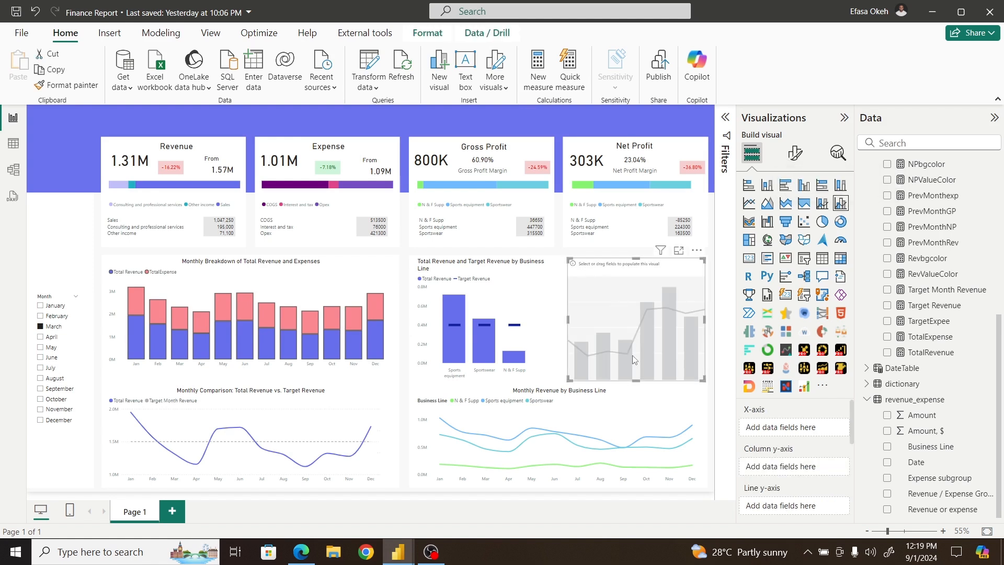
{"action": "left_click_drag", "start_coordinate": [628, 353], "coordinate": [614, 350]}
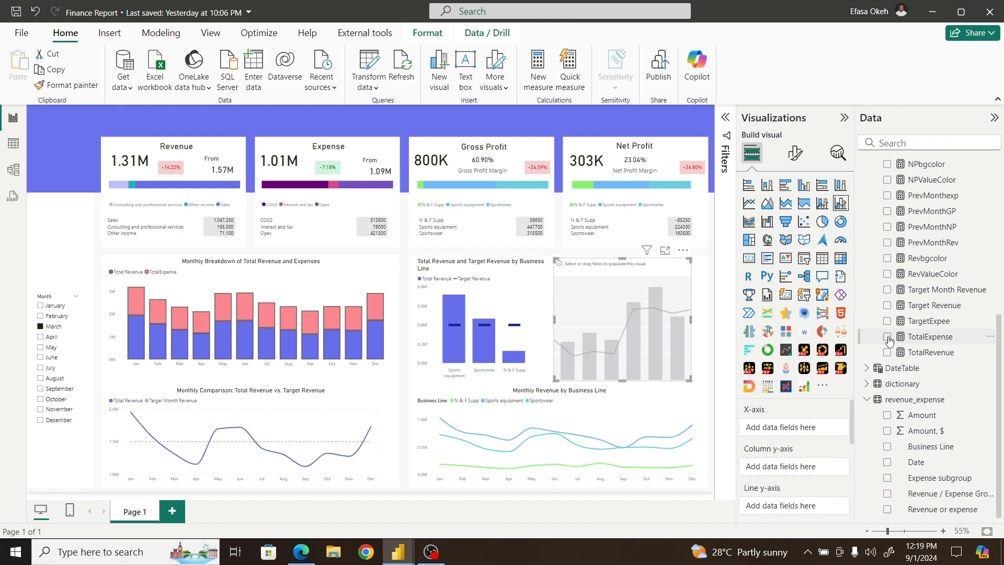
{"action": "left_click_drag", "start_coordinate": [928, 340], "coordinate": [794, 469]}
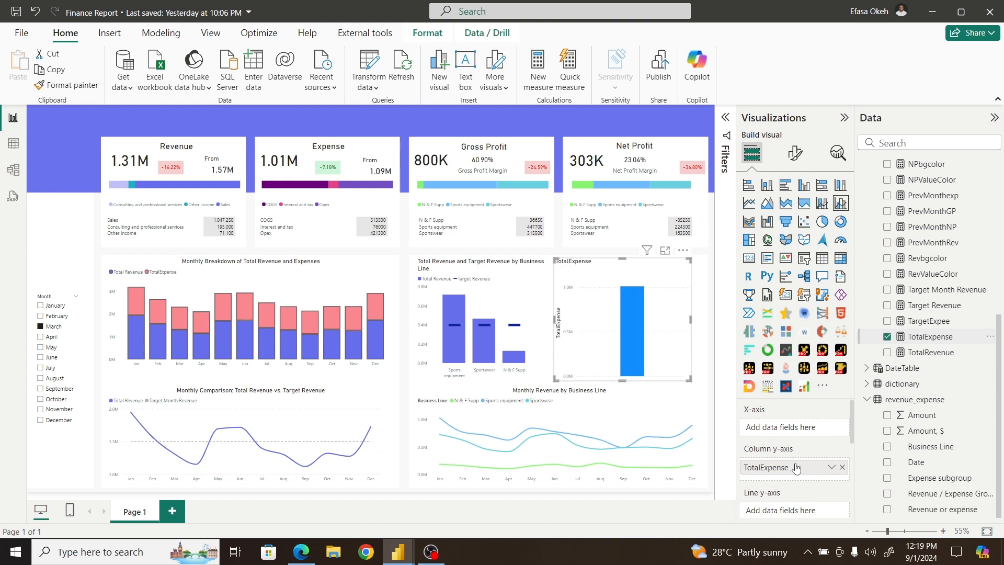
Step: Correct the name of the TargetExpee measure to TargetExpense in its formula
{"action": "left_click", "coordinate": [934, 321]}
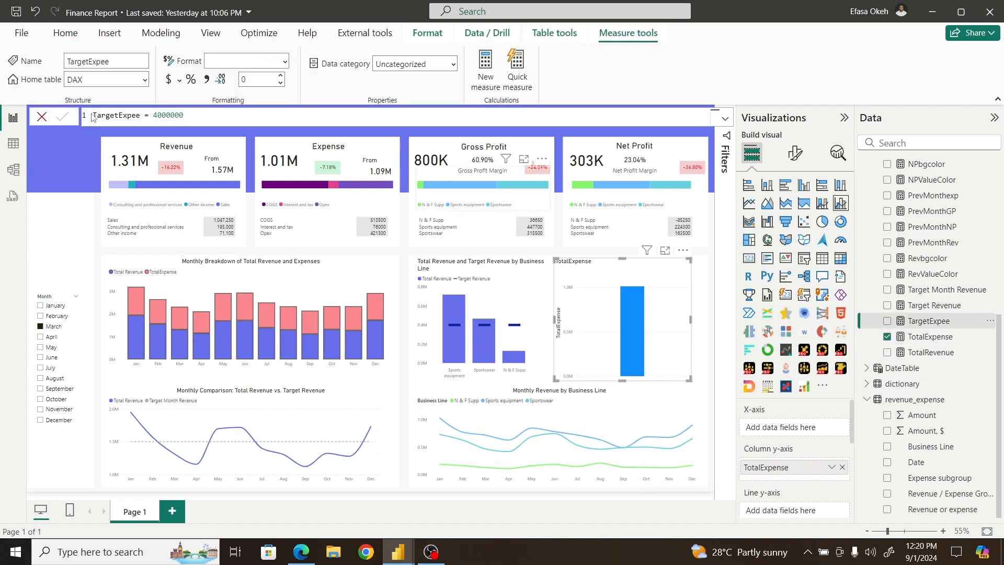
{"action": "double_click", "coordinate": [137, 116]}
{"action": "left_click", "coordinate": [137, 116]}
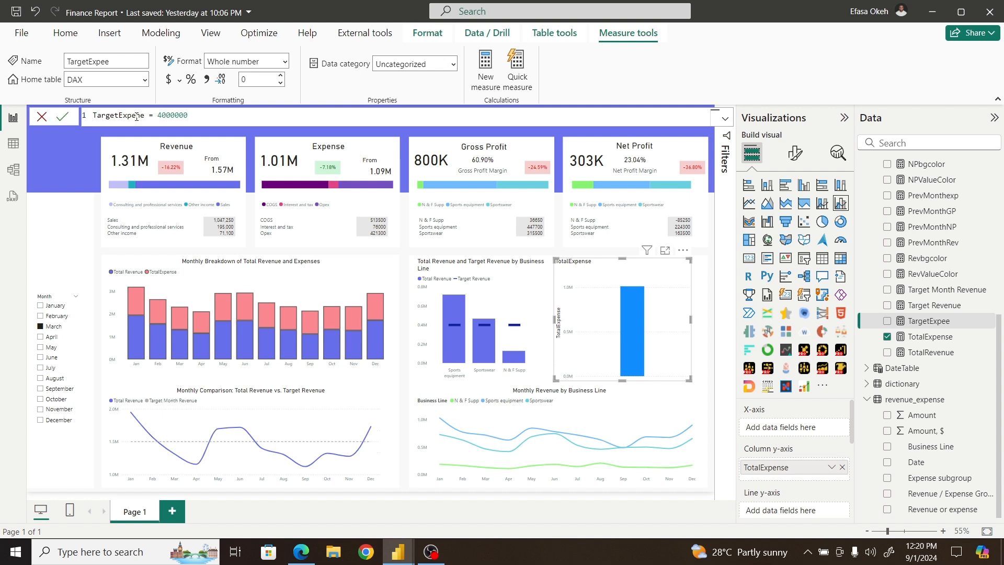
{"action": "type", "text": "nse"}
Step: Set TargetExpense as the expense chart's line y-axis and Business Line as its X-axis
{"action": "left_click_drag", "start_coordinate": [933, 321], "coordinate": [787, 495]}
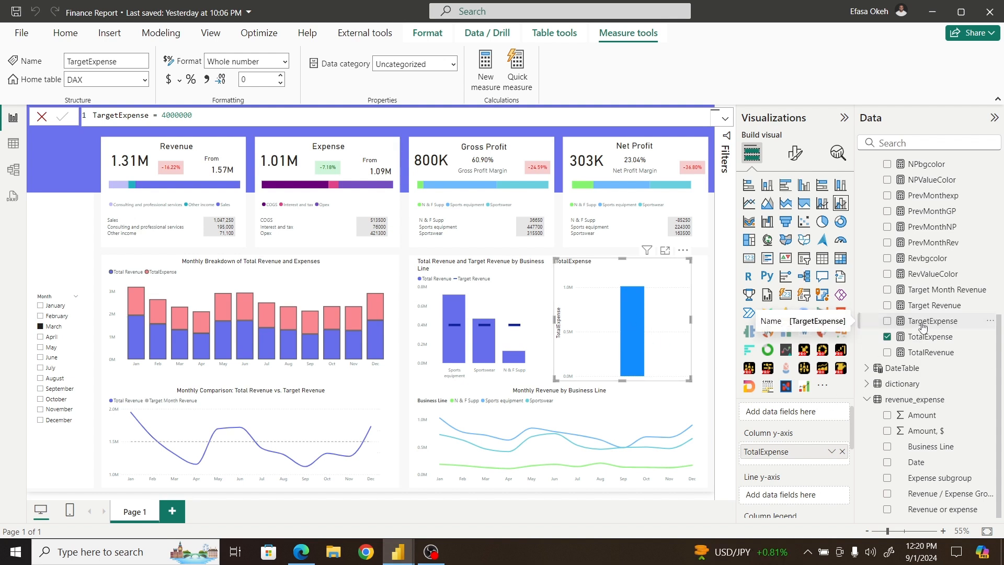
{"action": "left_click_drag", "start_coordinate": [922, 326], "coordinate": [788, 498]}
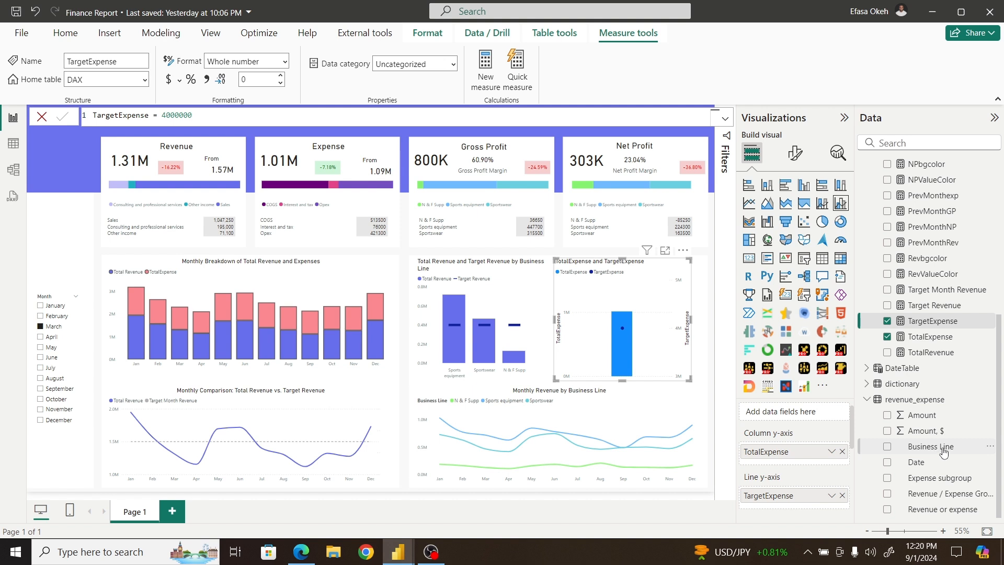
{"action": "left_click_drag", "start_coordinate": [939, 450], "coordinate": [824, 417]}
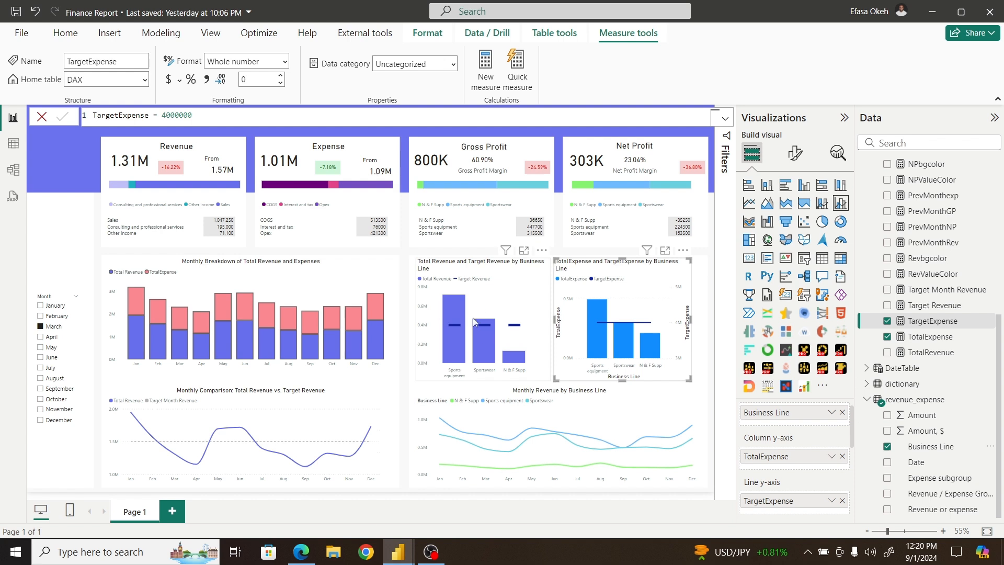
Step: Turn off the X-axis and Y-axis titles of the expense combo chart
{"action": "left_click", "coordinate": [796, 154]}
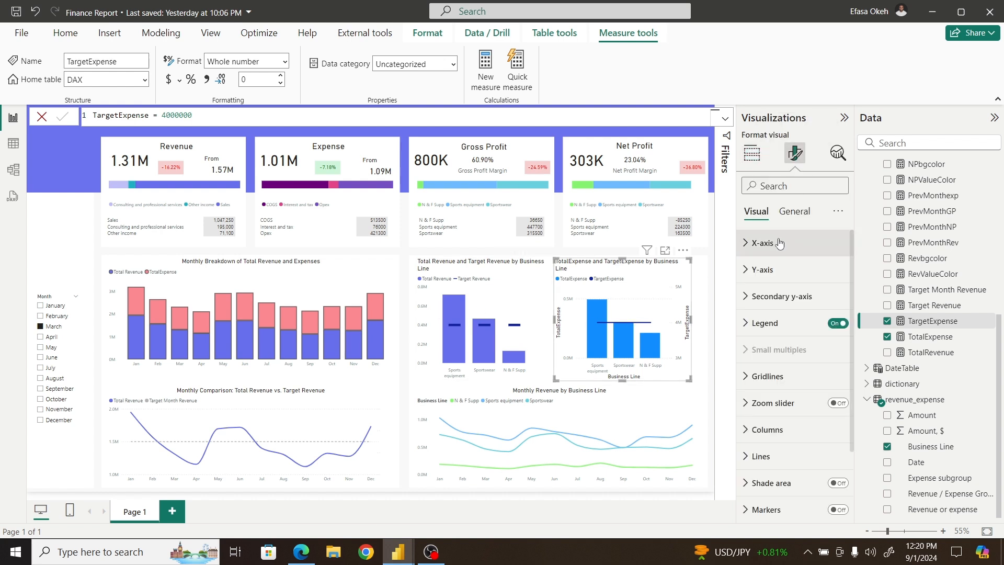
{"action": "left_click", "coordinate": [787, 242]}
{"action": "left_click", "coordinate": [831, 455]}
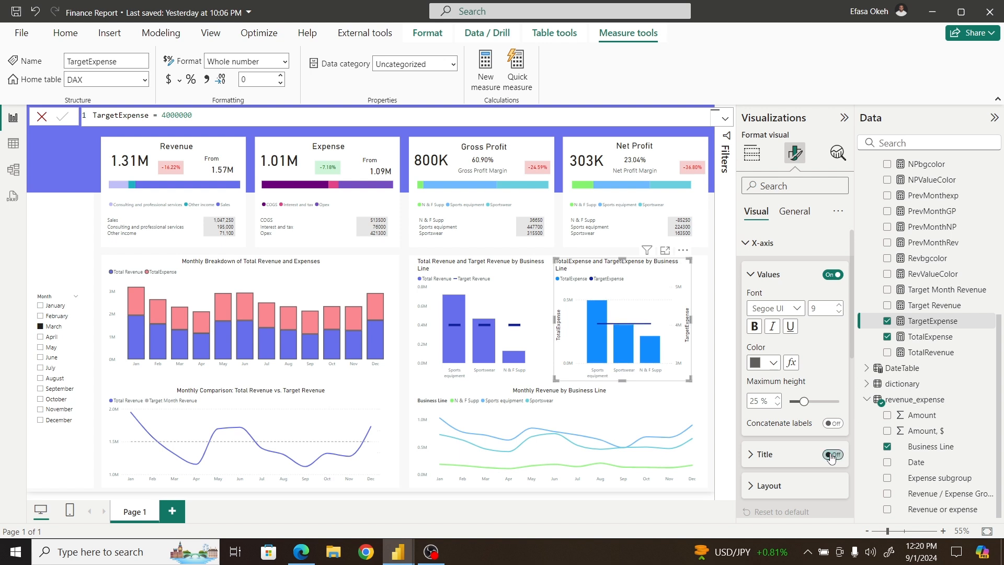
{"action": "left_click", "coordinate": [766, 242]}
{"action": "left_click", "coordinate": [755, 270]}
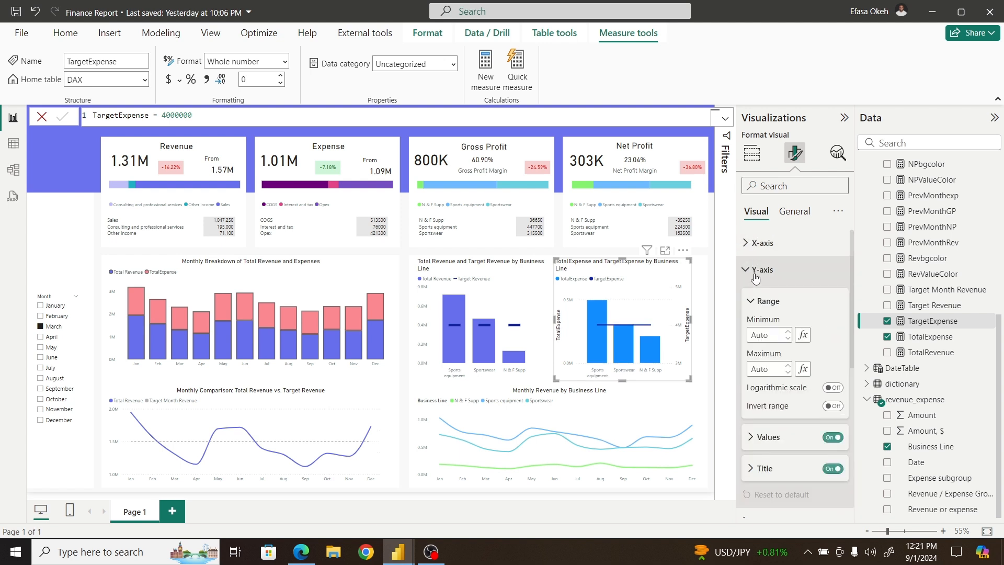
{"action": "left_click", "coordinate": [825, 470]}
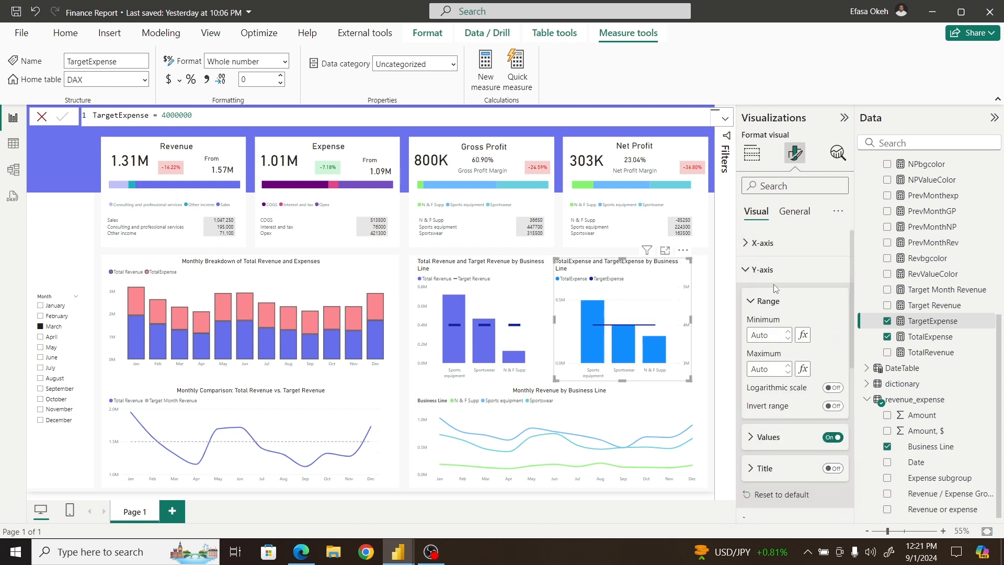
Step: Turn on the secondary y-axis values of the expense combo chart and set their color to white
{"action": "left_click", "coordinate": [754, 269]}
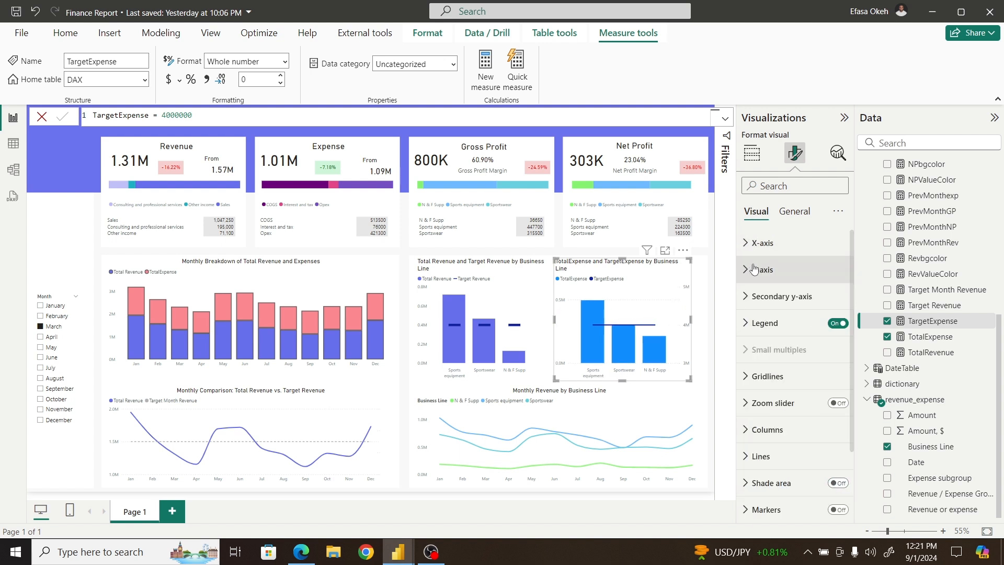
{"action": "left_click", "coordinate": [752, 302]}
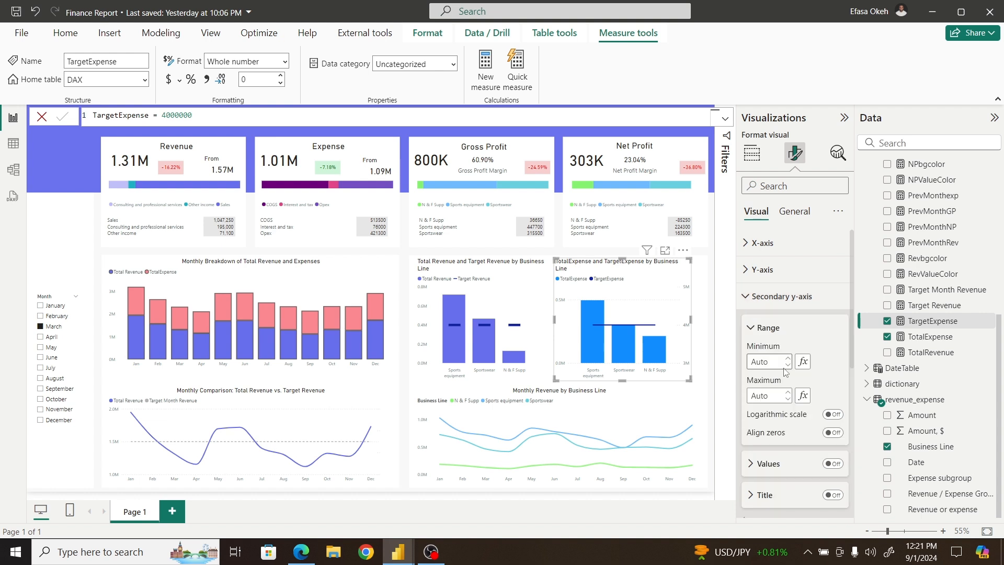
{"action": "left_click", "coordinate": [833, 464]}
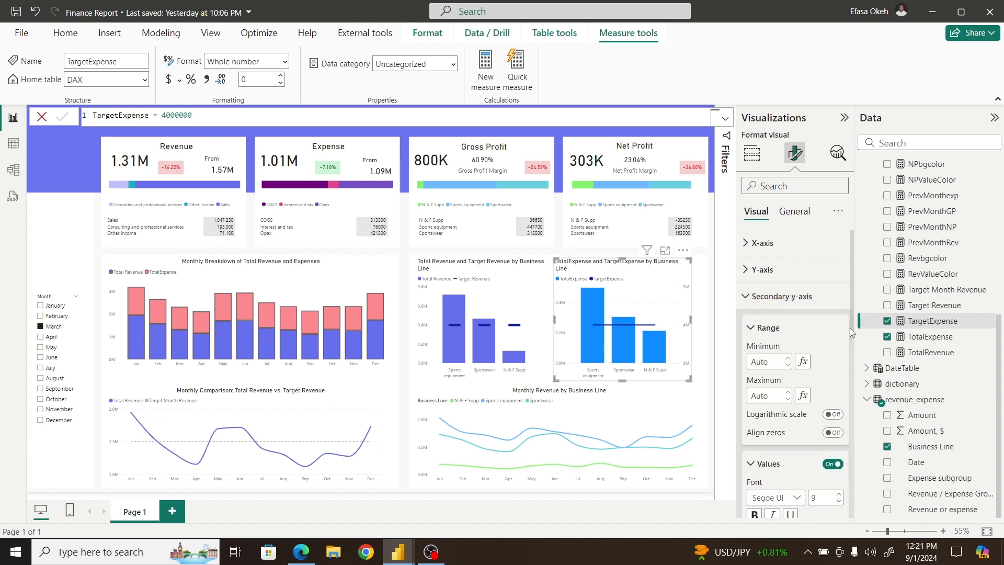
{"action": "left_click_drag", "start_coordinate": [850, 333], "coordinate": [850, 386]}
{"action": "left_click", "coordinate": [765, 401]}
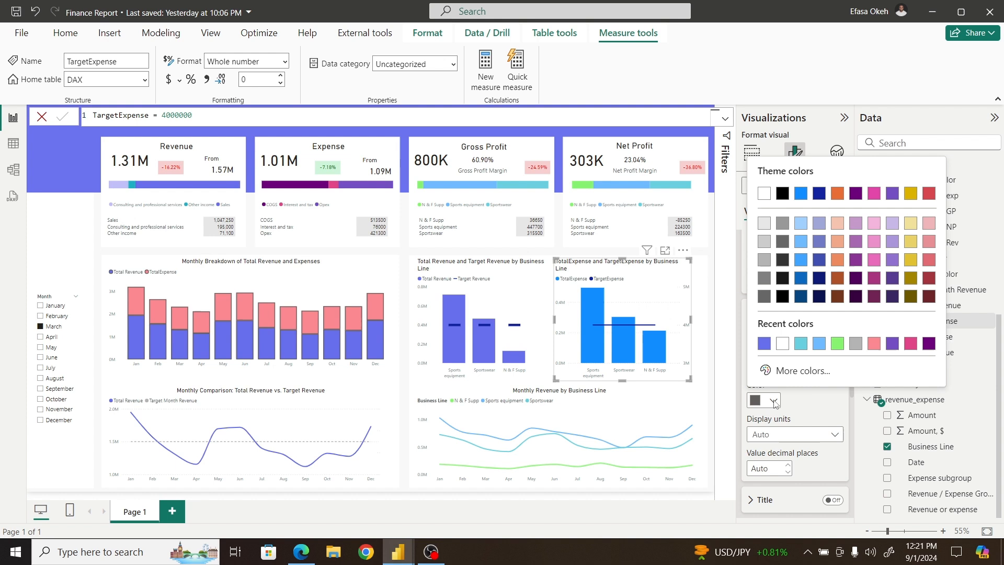
{"action": "left_click", "coordinate": [783, 345]}
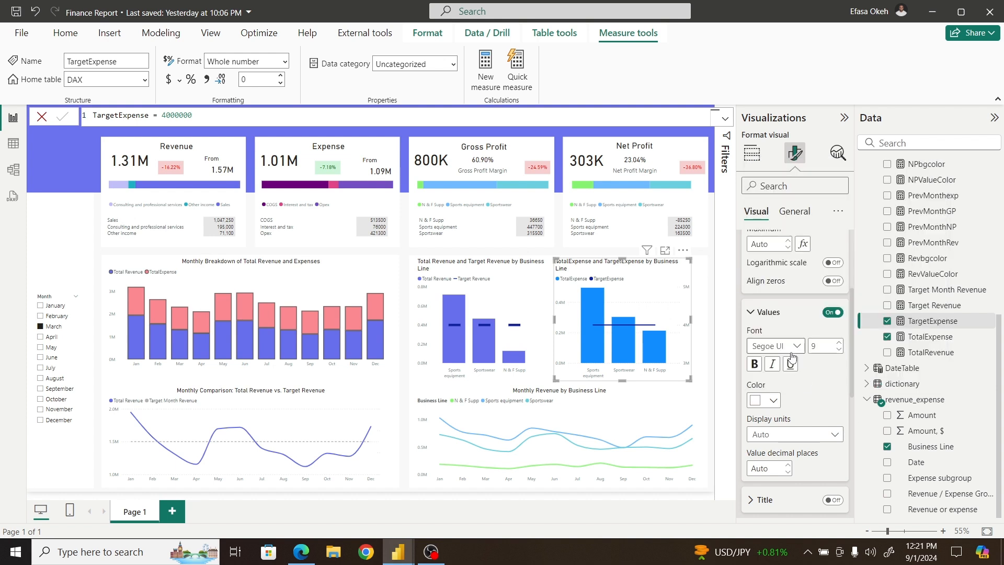
{"action": "left_click", "coordinate": [767, 312]}
{"action": "left_click_drag", "start_coordinate": [854, 372], "coordinate": [853, 312]}
{"action": "left_click", "coordinate": [752, 278]}
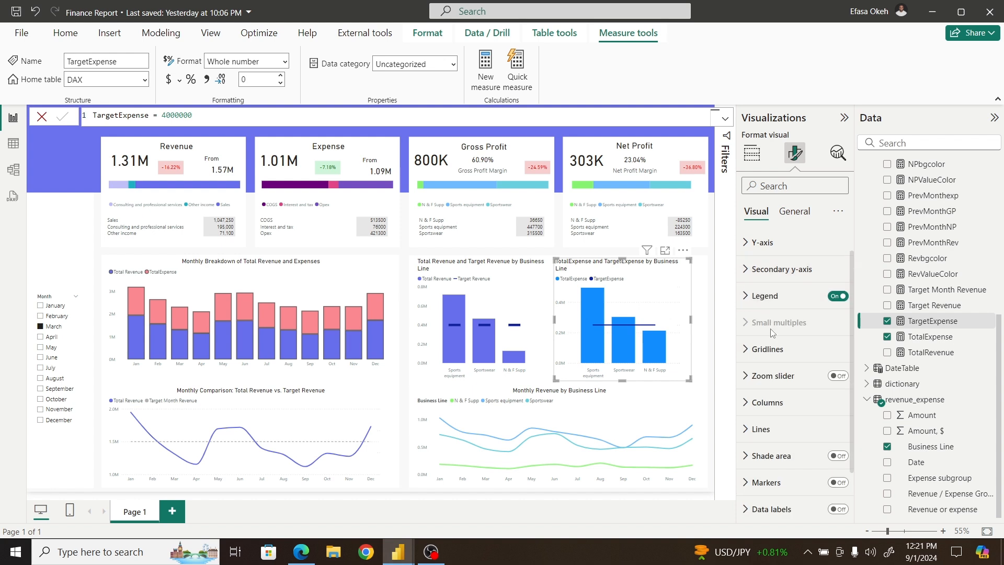
Step: Set the line width of the expense combo chart's target series to 0 px
{"action": "left_click", "coordinate": [761, 428]}
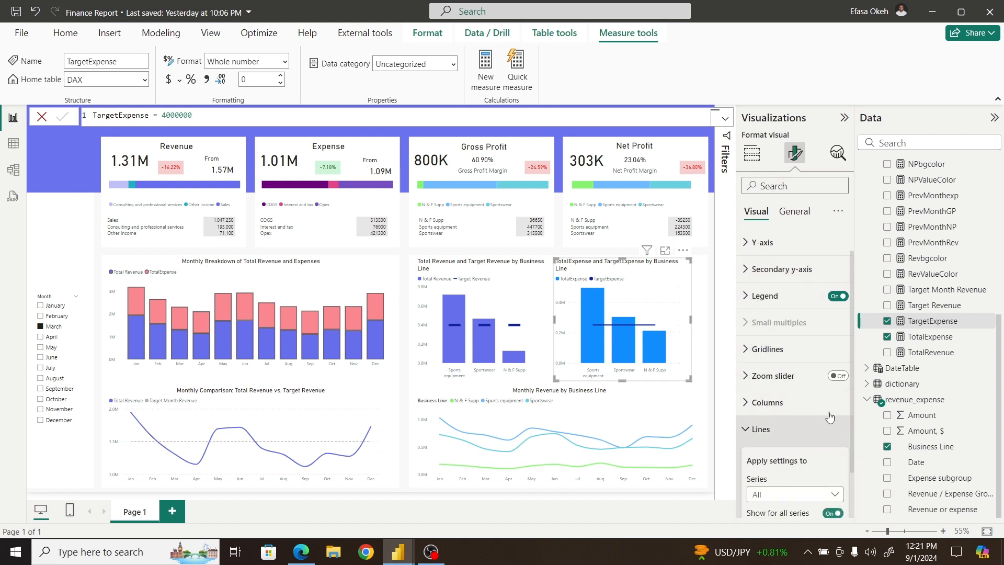
{"action": "left_click_drag", "start_coordinate": [850, 335], "coordinate": [851, 438]}
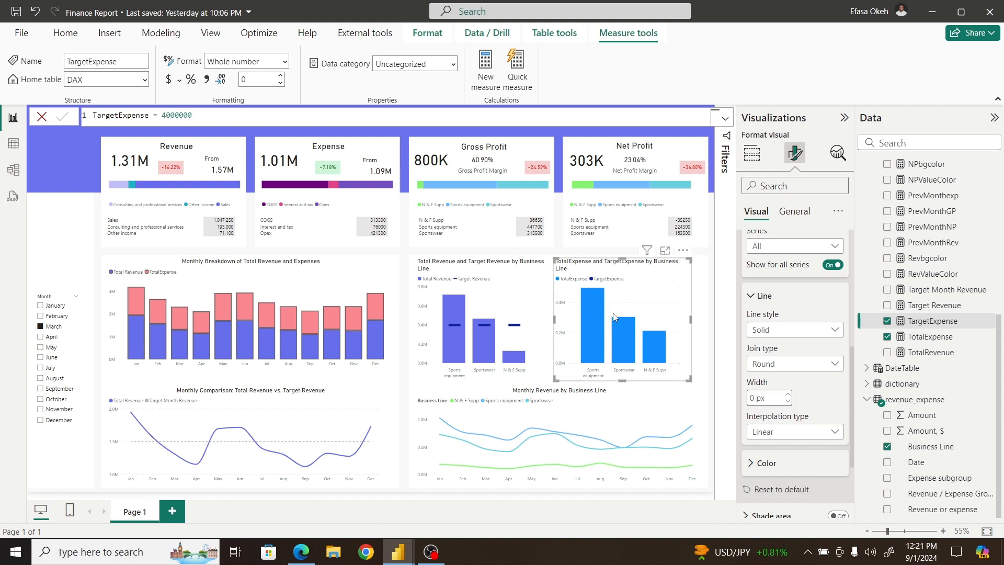
{"action": "scroll", "coordinate": [753, 355], "scroll_direction": "up", "scroll_amount": 3}
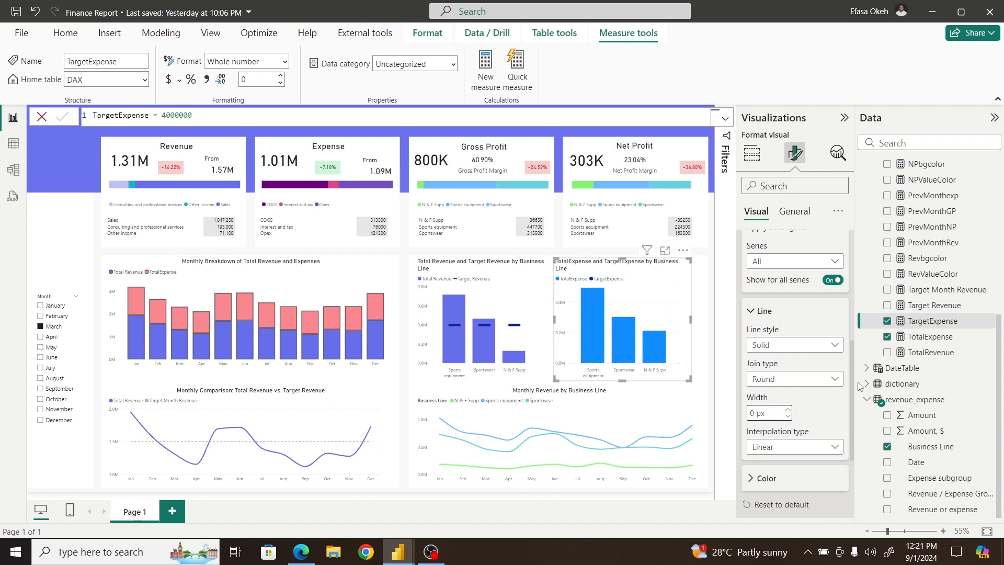
{"action": "left_click", "coordinate": [750, 345]}
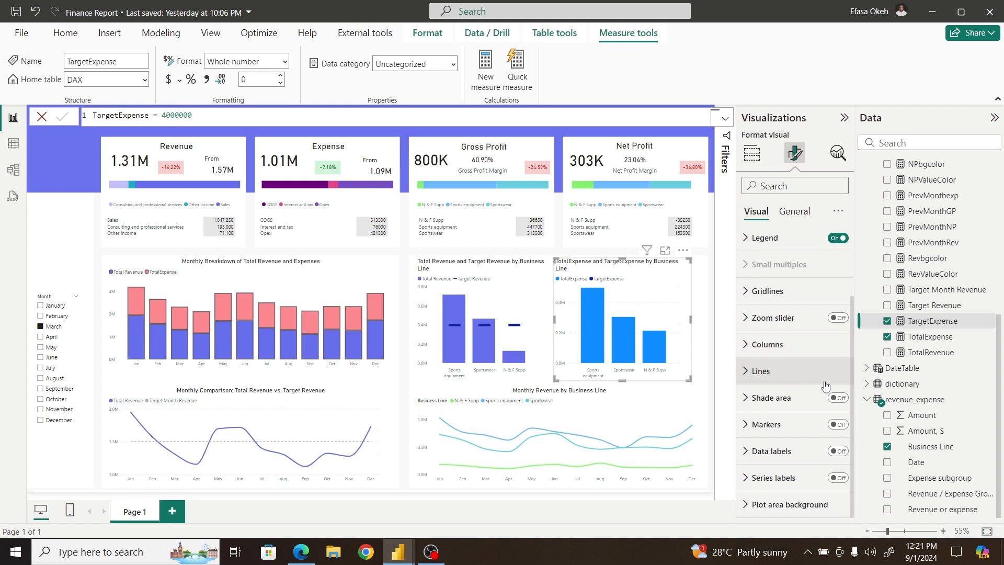
Step: Turn on markers for the expense combo chart, choose the long dash shape, and increase the marker size
{"action": "left_click", "coordinate": [838, 425]}
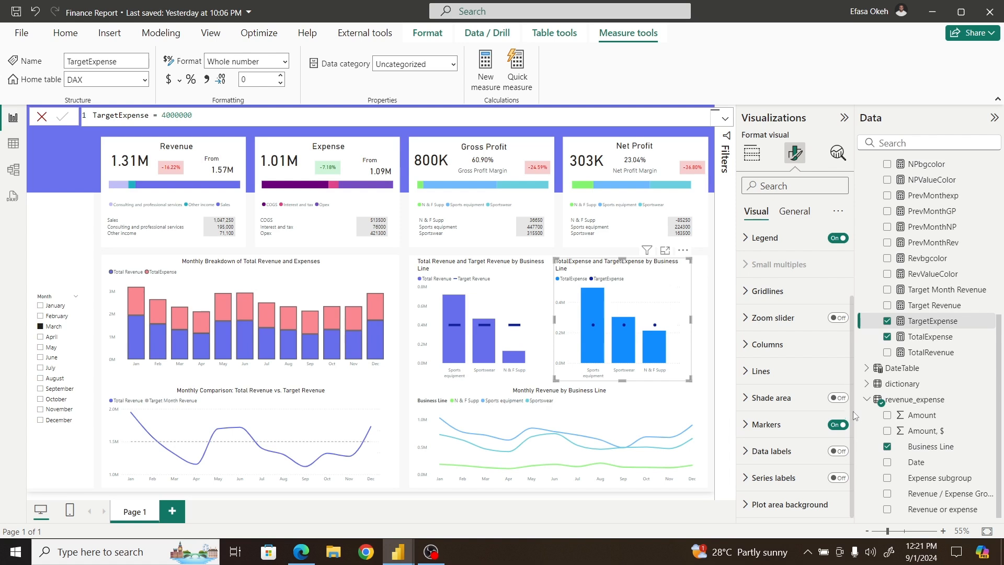
{"action": "left_click", "coordinate": [765, 425]}
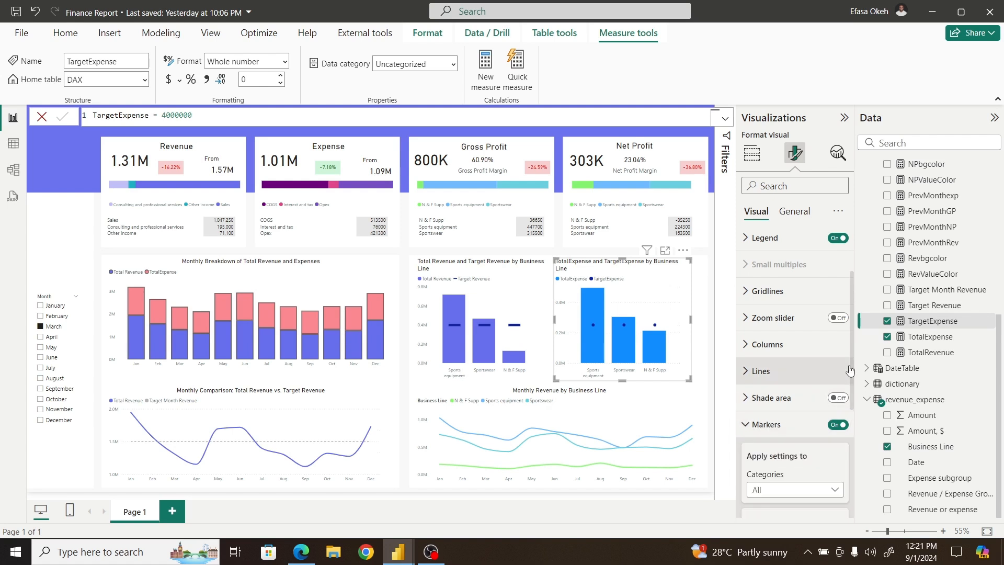
{"action": "left_click_drag", "start_coordinate": [852, 352], "coordinate": [843, 444]}
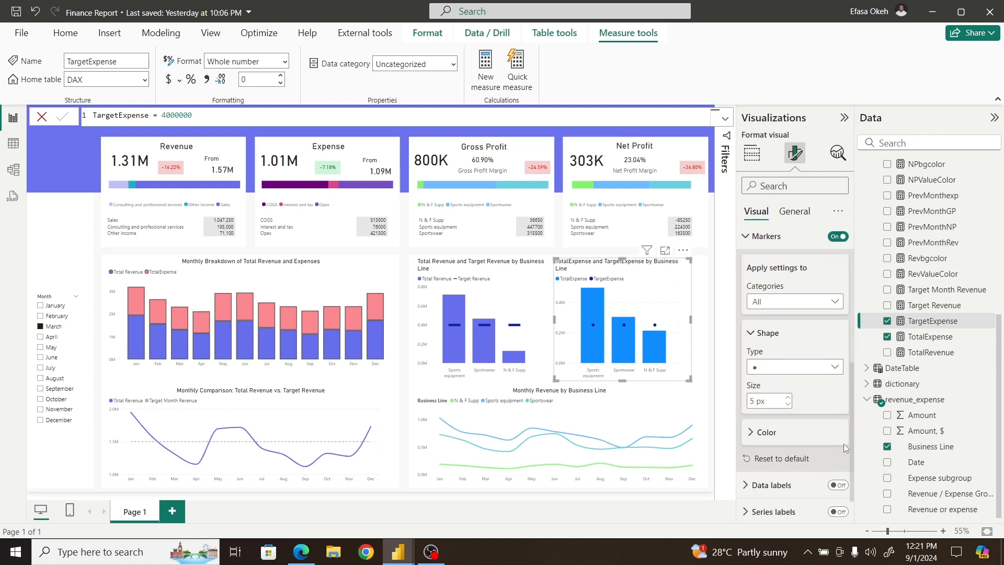
{"action": "left_click", "coordinate": [760, 364]}
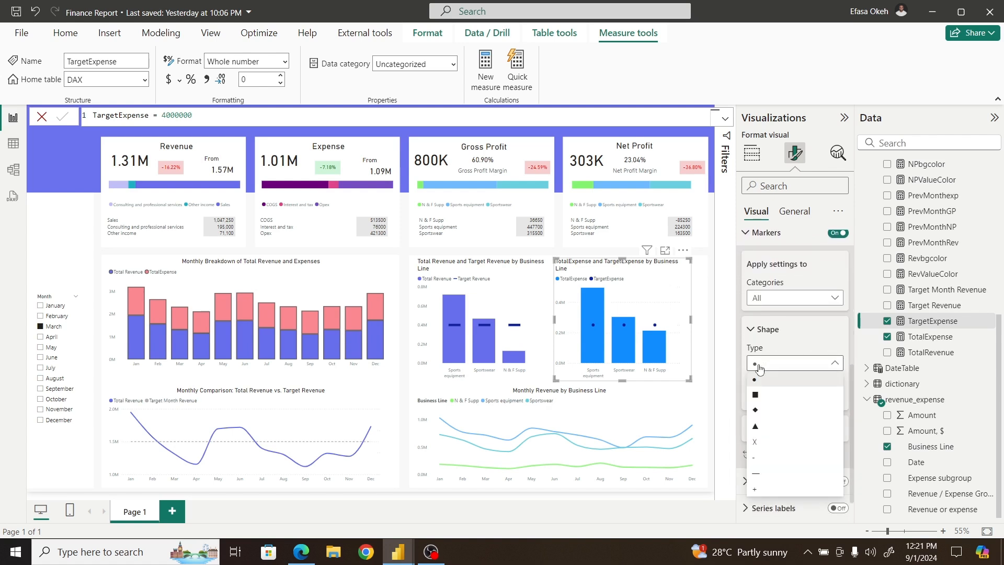
{"action": "left_click", "coordinate": [765, 479]}
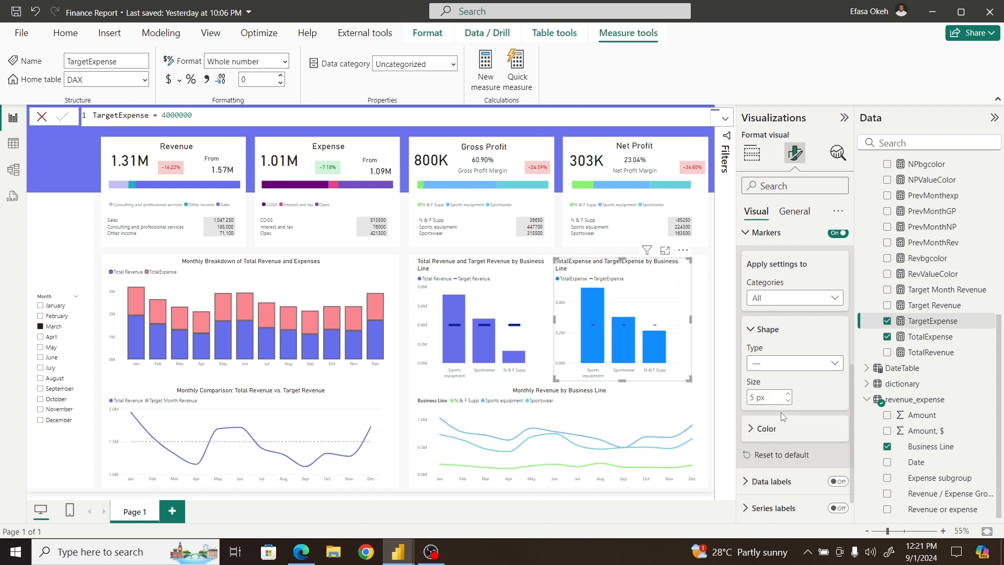
{"action": "left_click", "coordinate": [787, 393]}
{"action": "left_click_drag", "start_coordinate": [850, 386], "coordinate": [852, 317]}
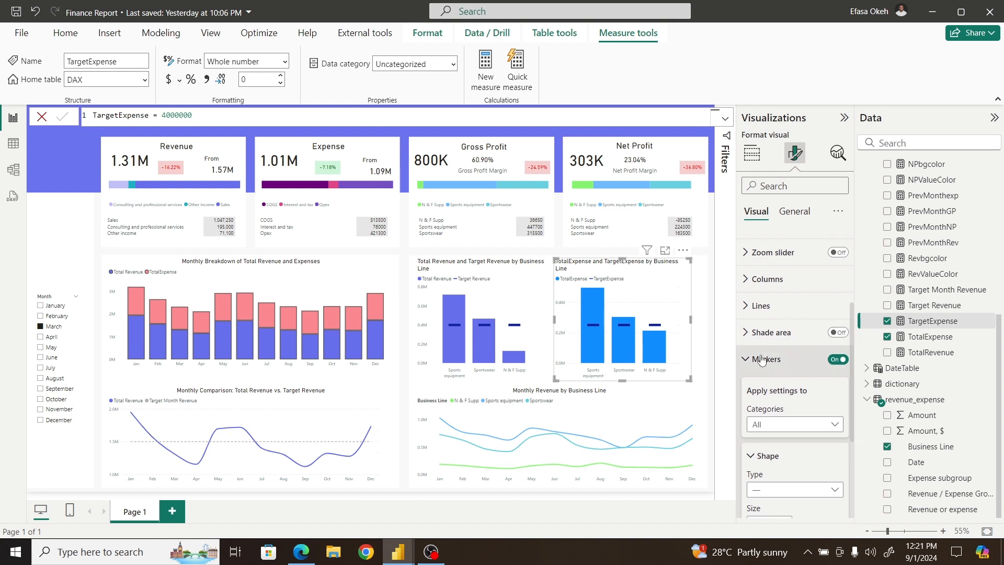
{"action": "left_click", "coordinate": [762, 360]}
Step: Color the expense combo chart's columns with the recently used light red
{"action": "left_click", "coordinate": [781, 356]}
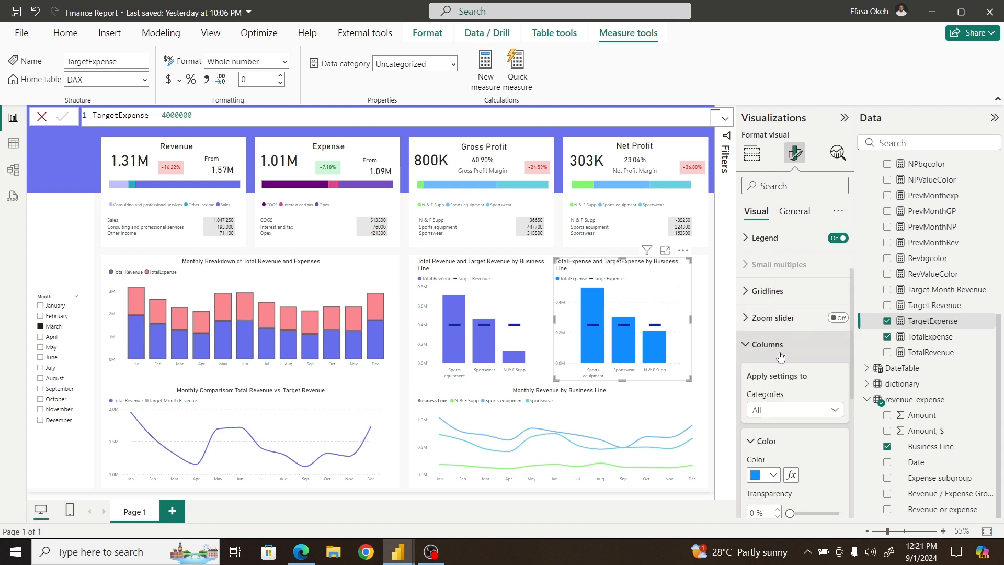
{"action": "left_click_drag", "start_coordinate": [852, 341], "coordinate": [844, 414]}
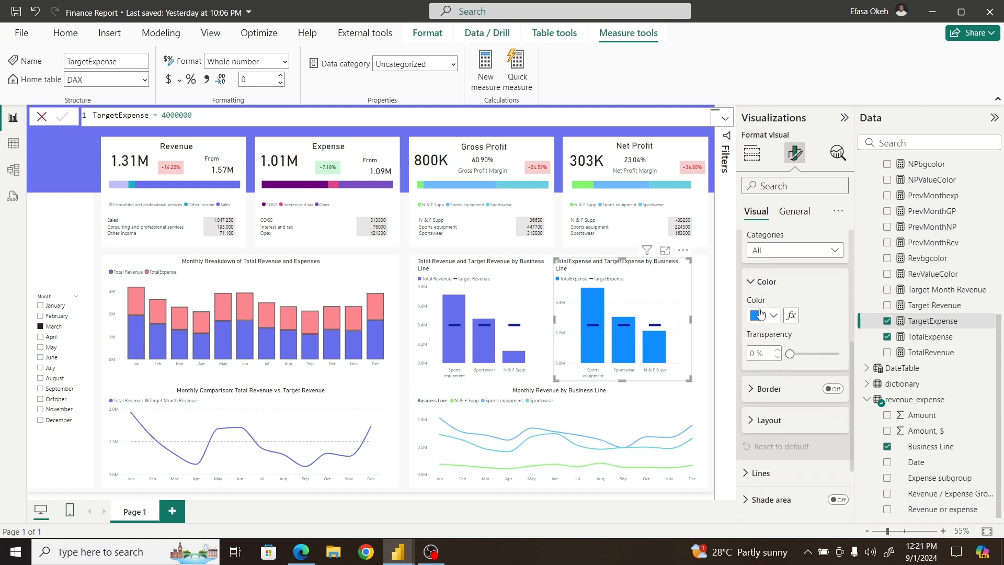
{"action": "left_click", "coordinate": [761, 314]}
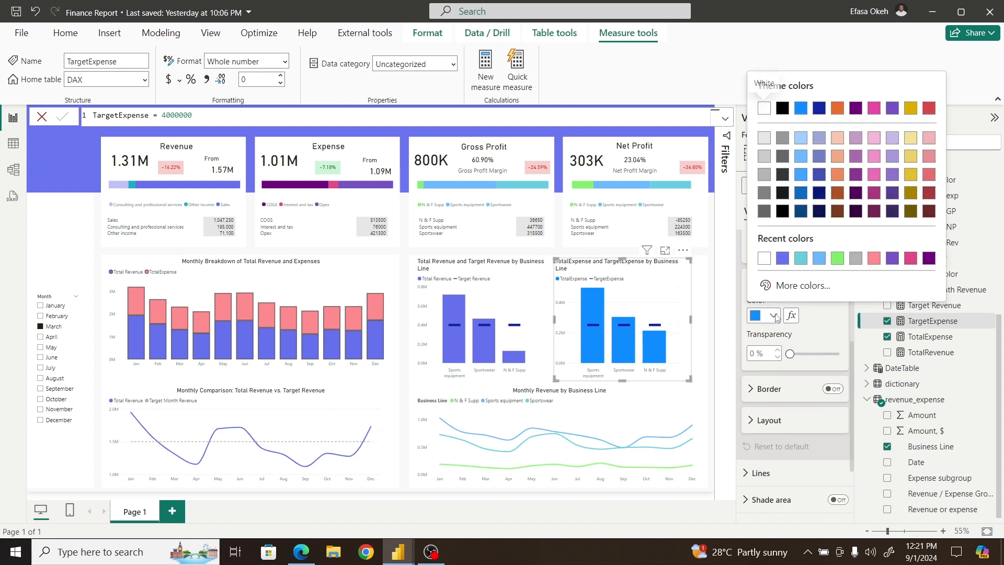
{"action": "left_click", "coordinate": [874, 259]}
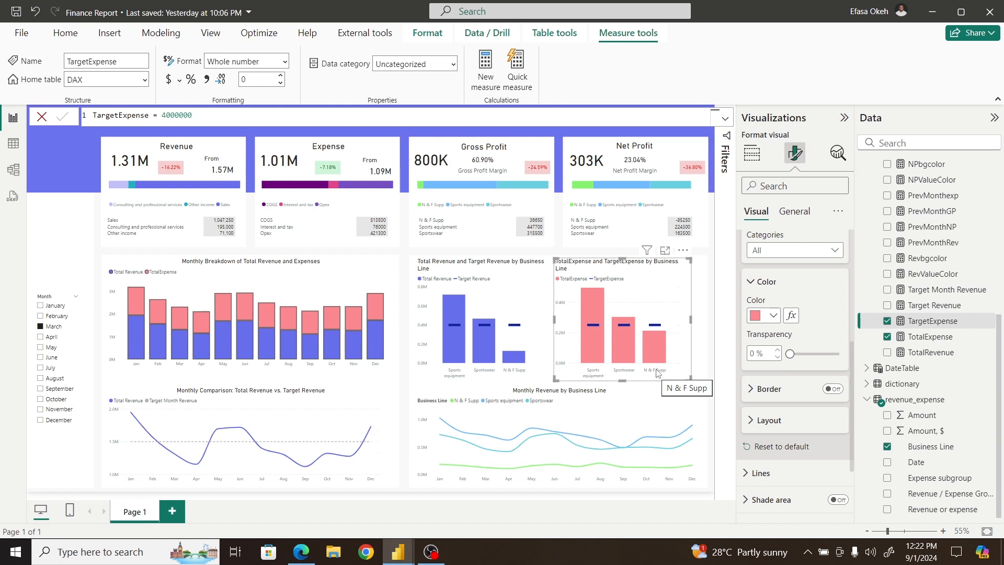
{"action": "left_click", "coordinate": [753, 284]}
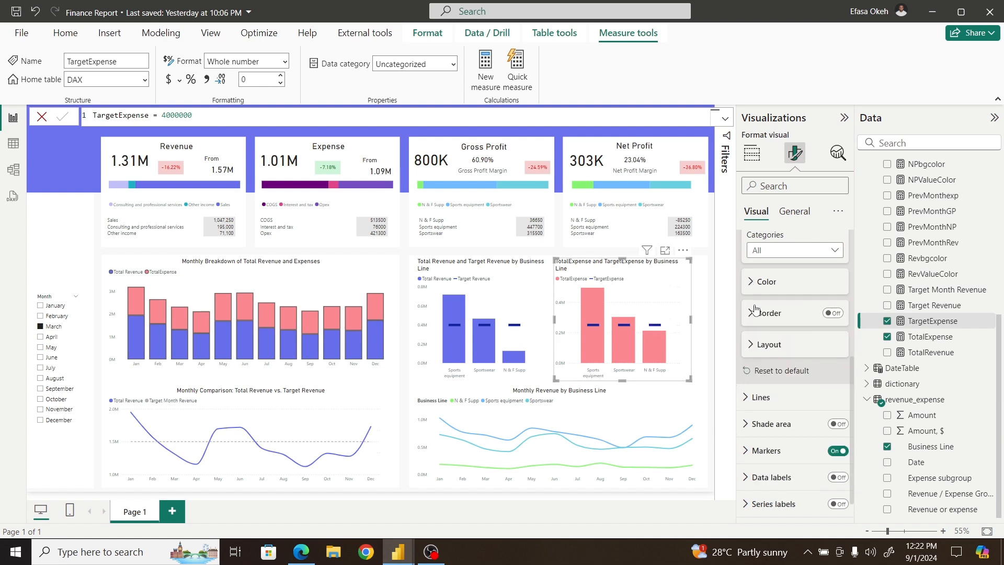
{"action": "left_click_drag", "start_coordinate": [850, 370], "coordinate": [850, 267]}
{"action": "left_click", "coordinate": [759, 372]}
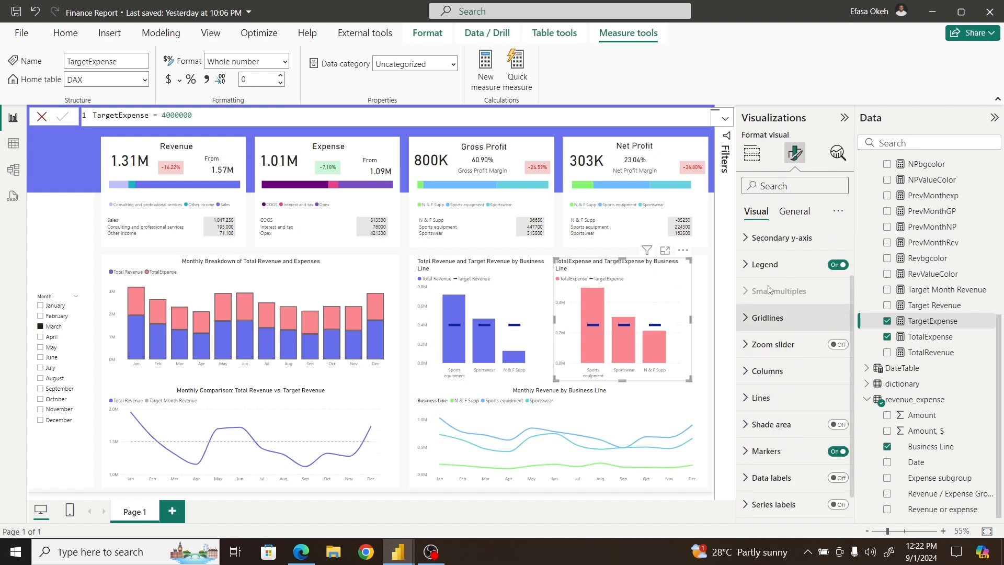
Step: Rename the expense chart's column and line y-axis fields for this visual as Total Expense and Target Expense
{"action": "left_click", "coordinate": [752, 159]}
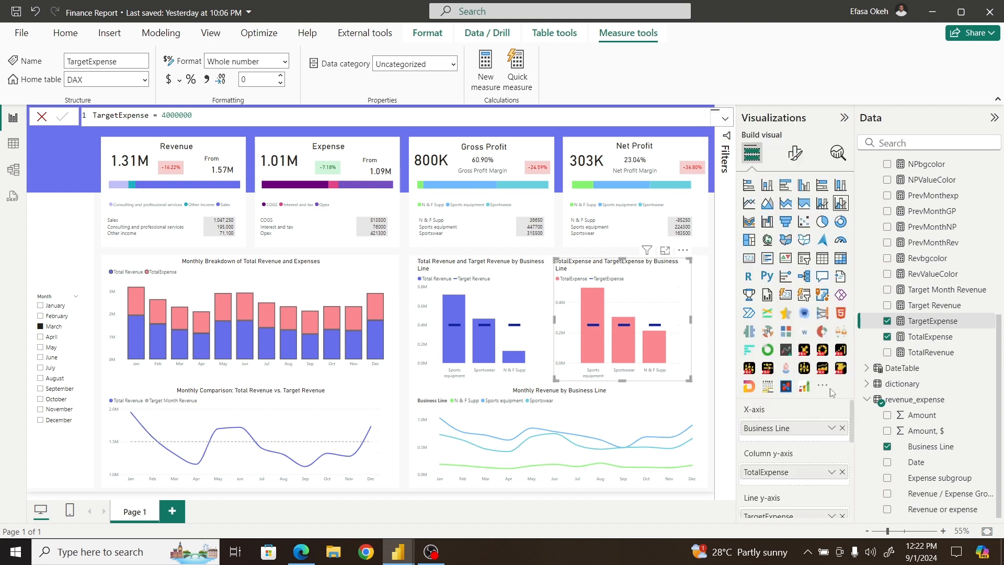
{"action": "double_click", "coordinate": [763, 475]}
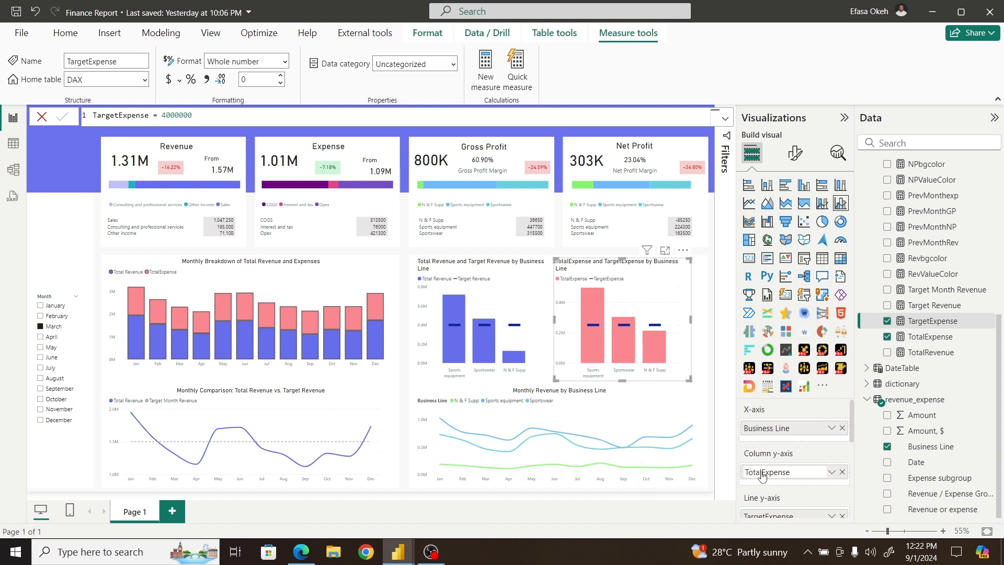
{"action": "left_click", "coordinate": [764, 472]}
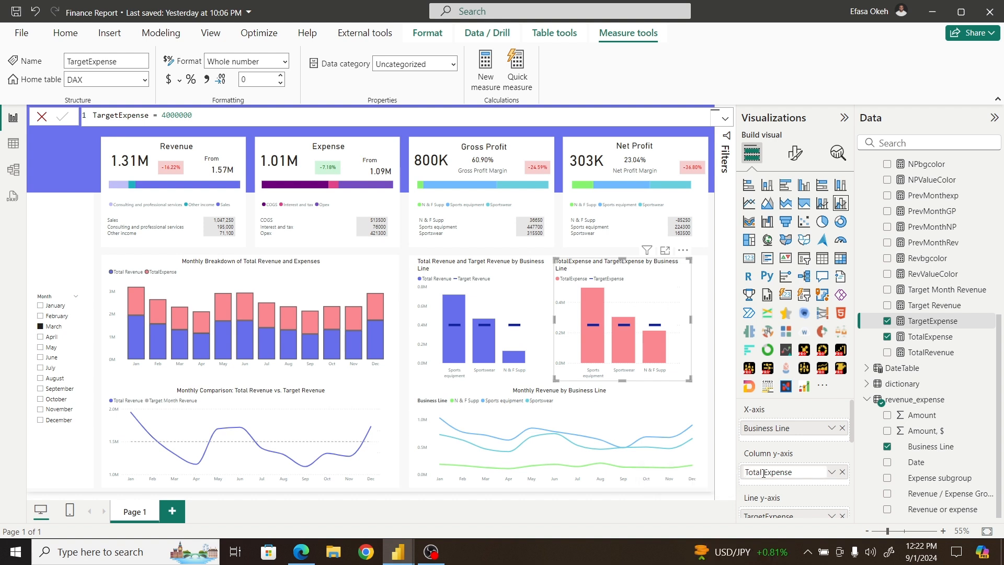
{"action": "key", "text": "Return"}
{"action": "left_click_drag", "start_coordinate": [851, 425], "coordinate": [850, 464]}
{"action": "double_click", "coordinate": [766, 437]}
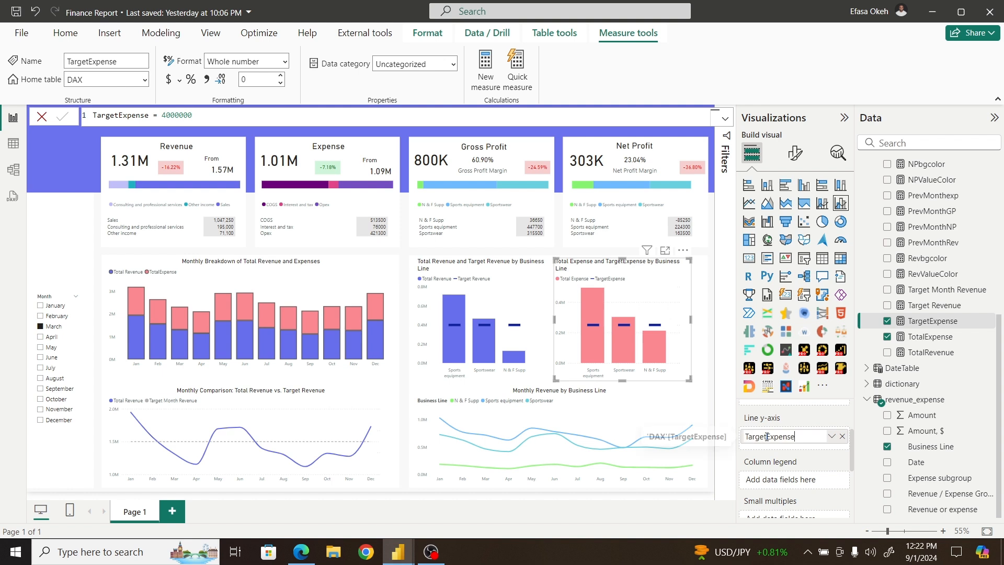
{"action": "left_click", "coordinate": [767, 436]}
{"action": "key", "text": "Return"}
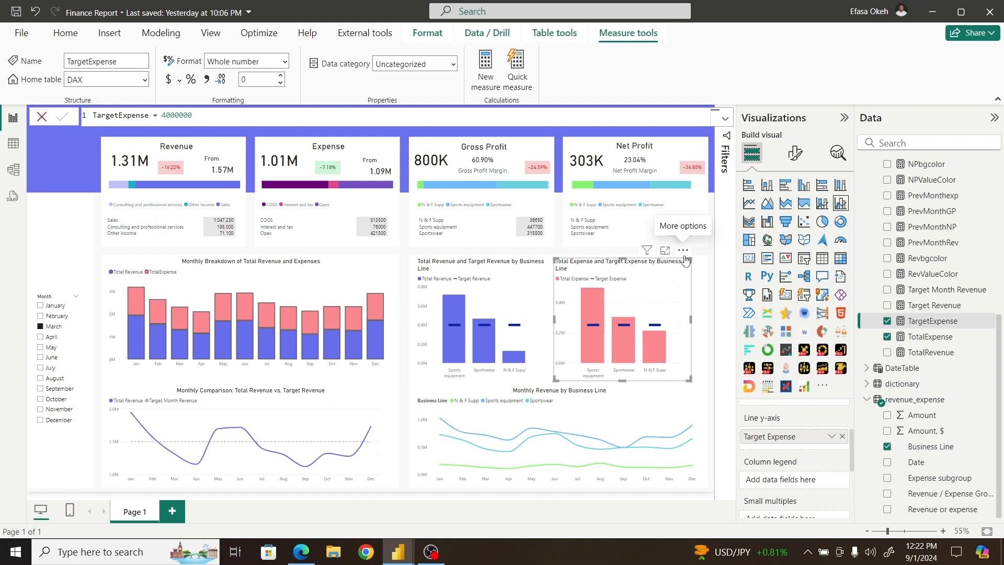
Step: Shift the expense combo chart slightly right within its card and turn off its horizontal gridlines
{"action": "left_click_drag", "start_coordinate": [685, 260], "coordinate": [701, 259]}
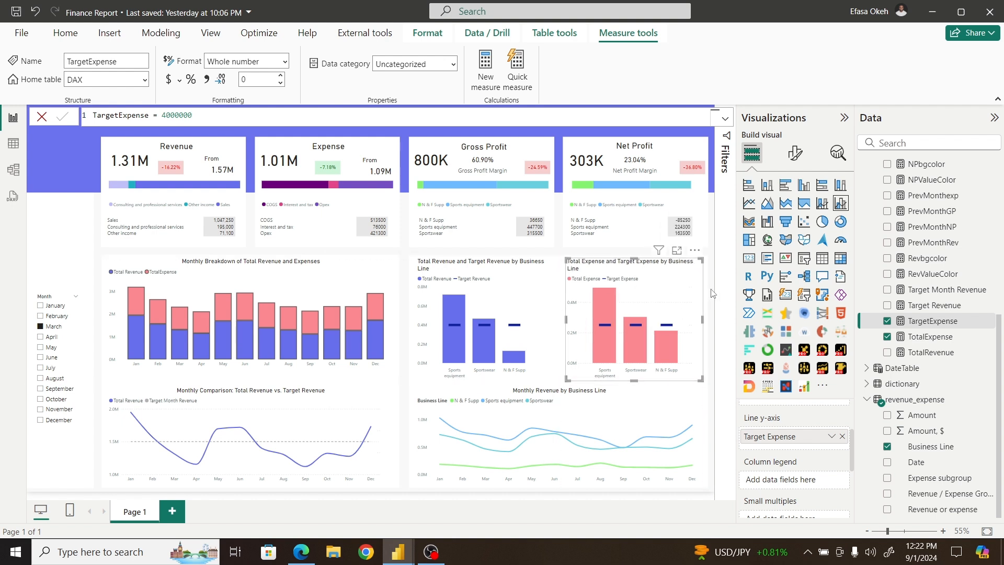
{"action": "left_click", "coordinate": [711, 292]}
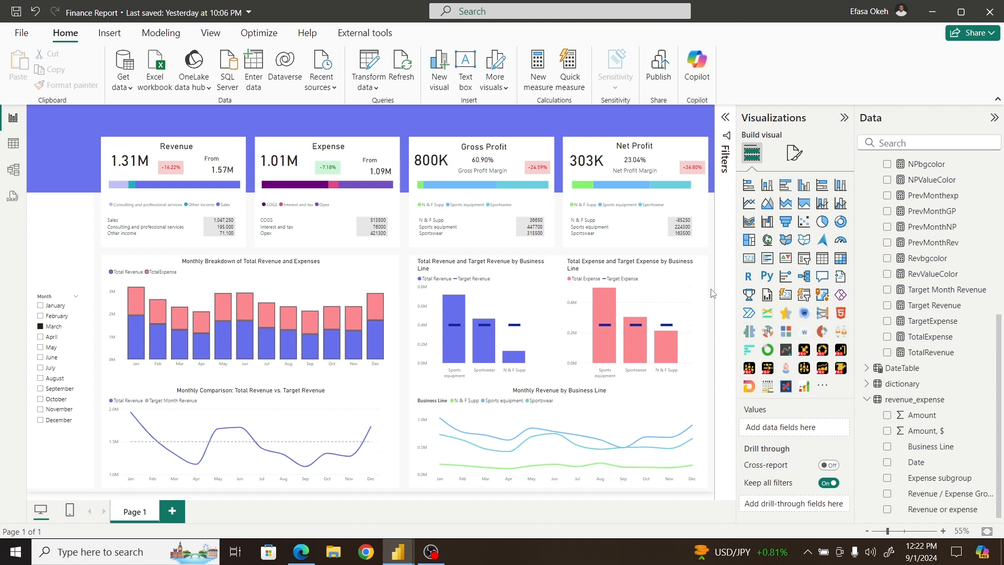
{"action": "left_click", "coordinate": [683, 292]}
{"action": "left_click", "coordinate": [795, 153]}
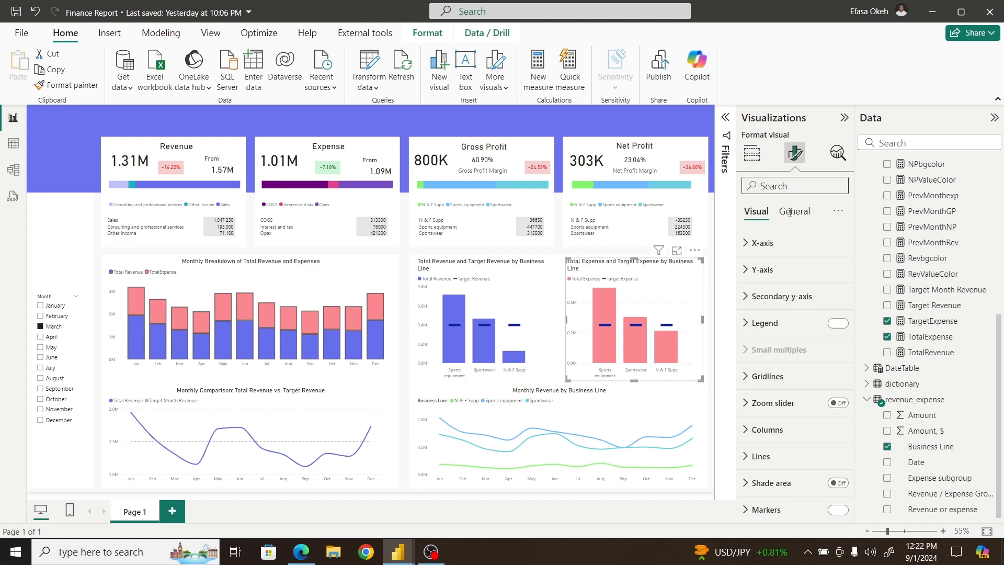
{"action": "left_click", "coordinate": [769, 376]}
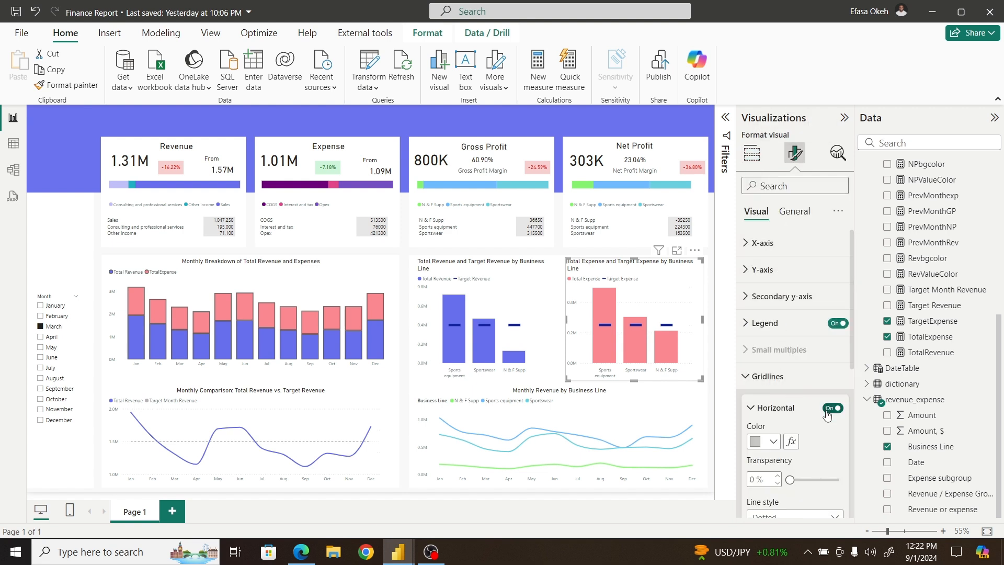
{"action": "left_click", "coordinate": [827, 412]}
{"action": "left_click", "coordinate": [764, 380]}
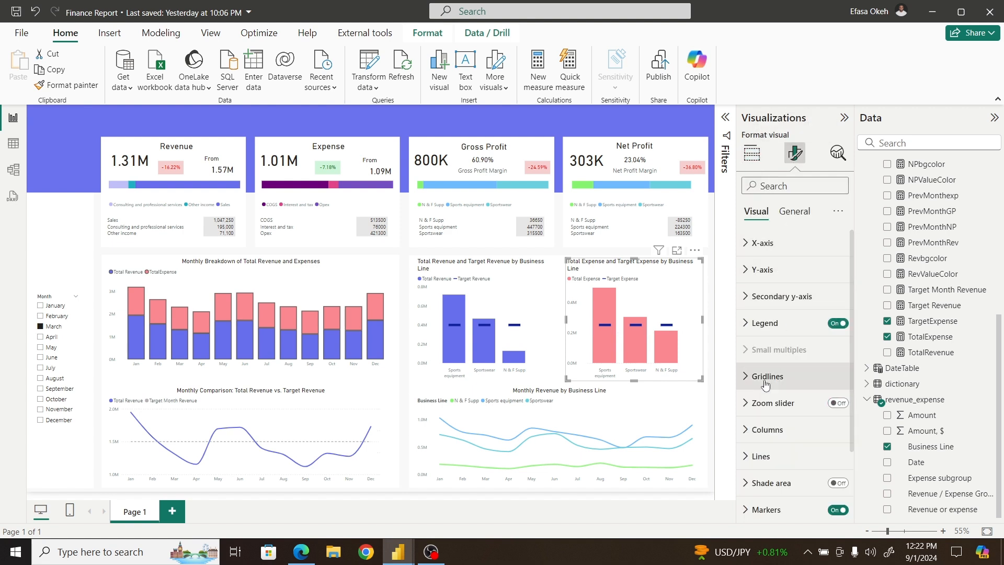
{"action": "left_click", "coordinate": [711, 343]}
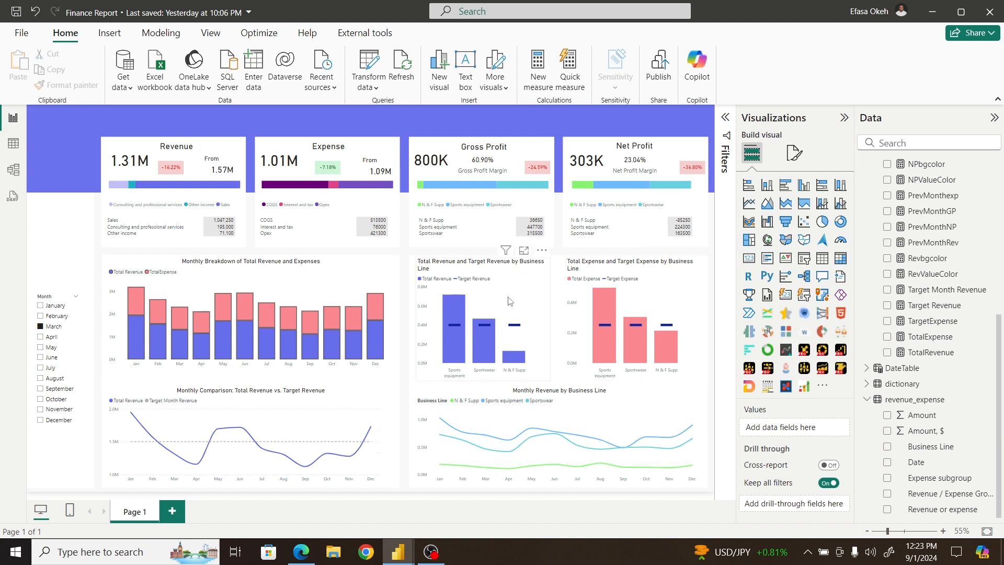
Step: Copy the title text of the expense versus target chart from the Sport Finance Overview report
{"action": "mouse_move", "coordinate": [398, 550]}
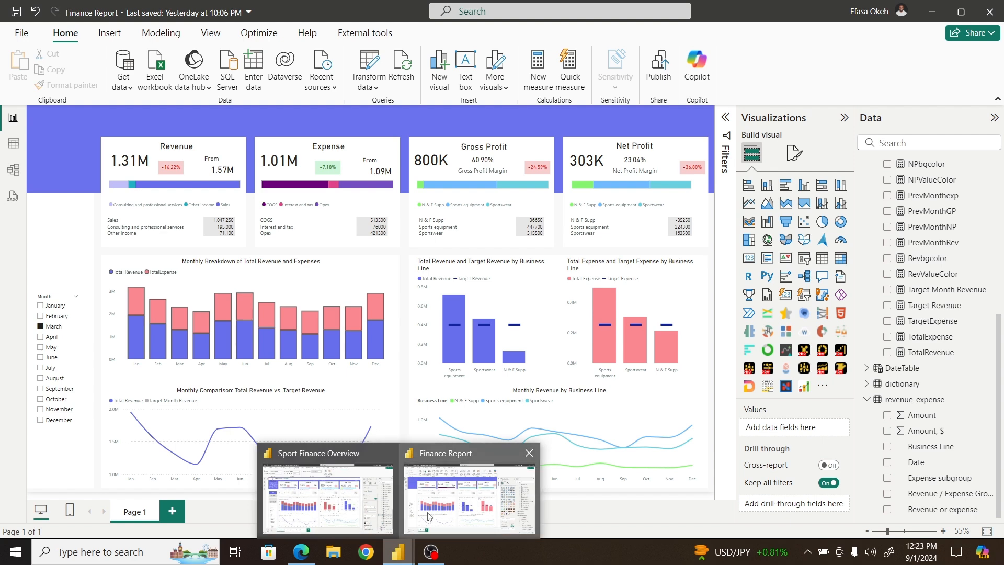
{"action": "left_click", "coordinate": [329, 505]}
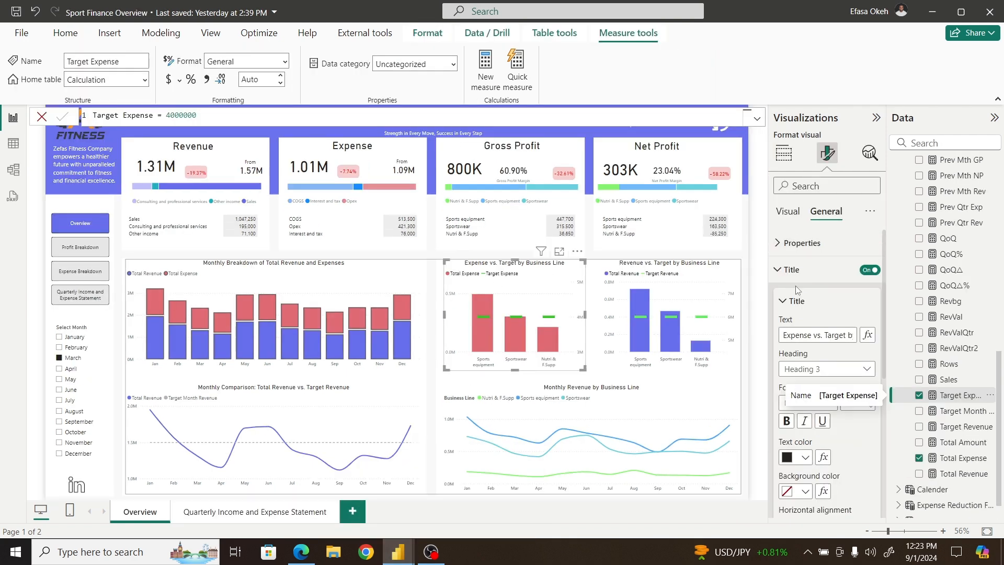
{"action": "left_click_drag", "start_coordinate": [789, 335], "coordinate": [858, 338]}
{"action": "key", "text": "ctrl+c"}
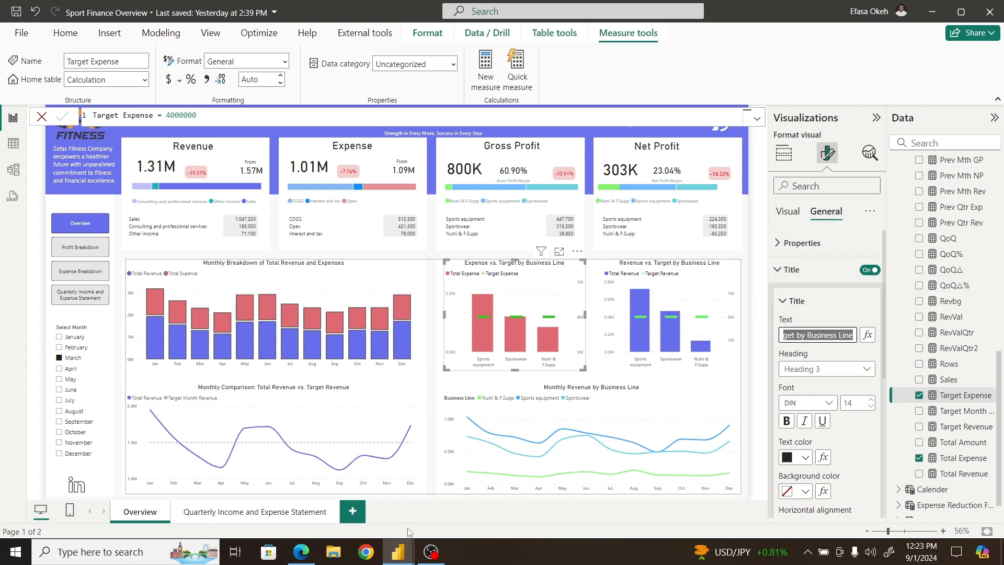
Step: In the Finance Report file, replace the expense combo chart's title with the copied "Expense vs. Target by Business Line"
{"action": "left_click", "coordinate": [398, 552]}
{"action": "left_click", "coordinate": [433, 511]}
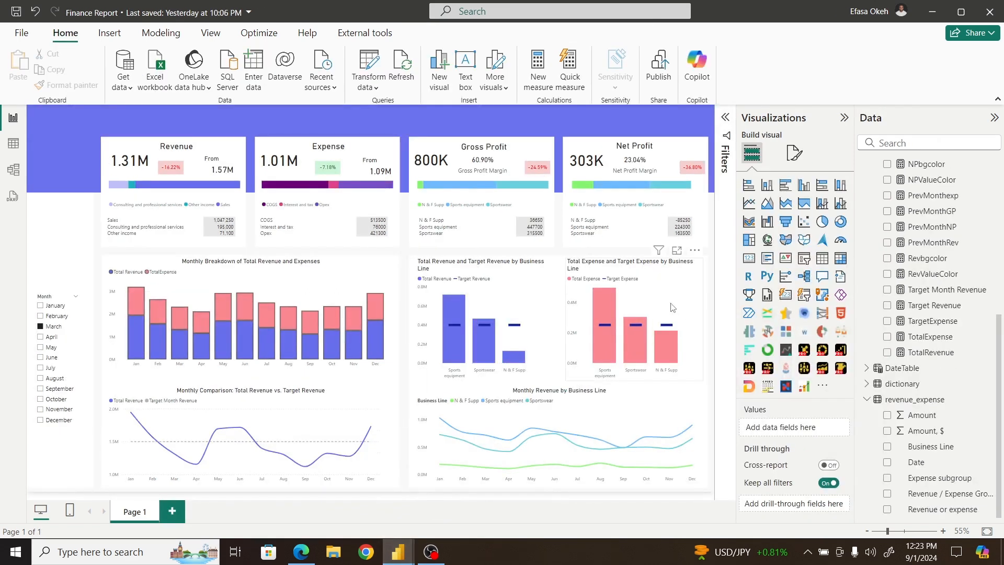
{"action": "left_click", "coordinate": [796, 156]}
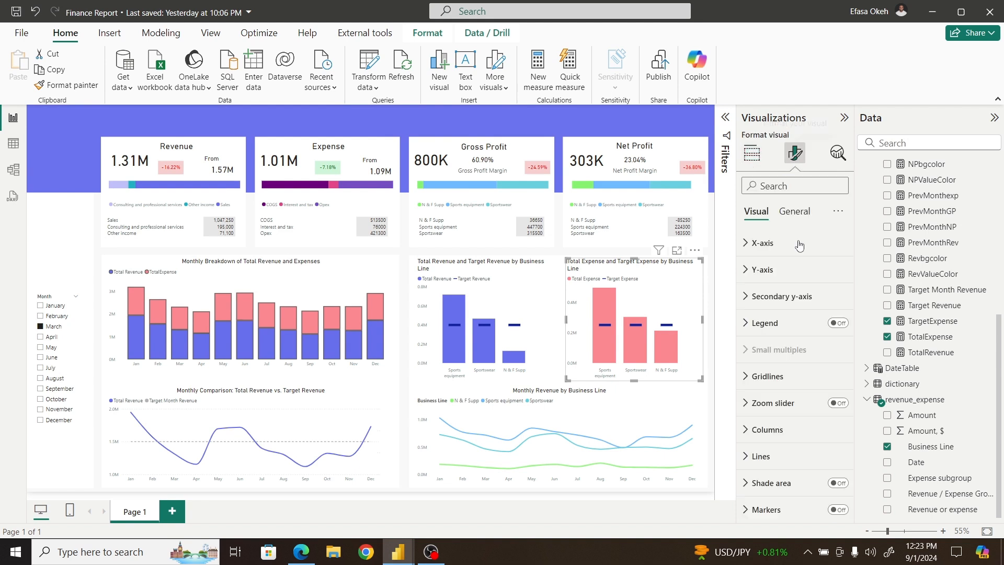
{"action": "left_click", "coordinate": [794, 212]}
{"action": "left_click", "coordinate": [760, 270]}
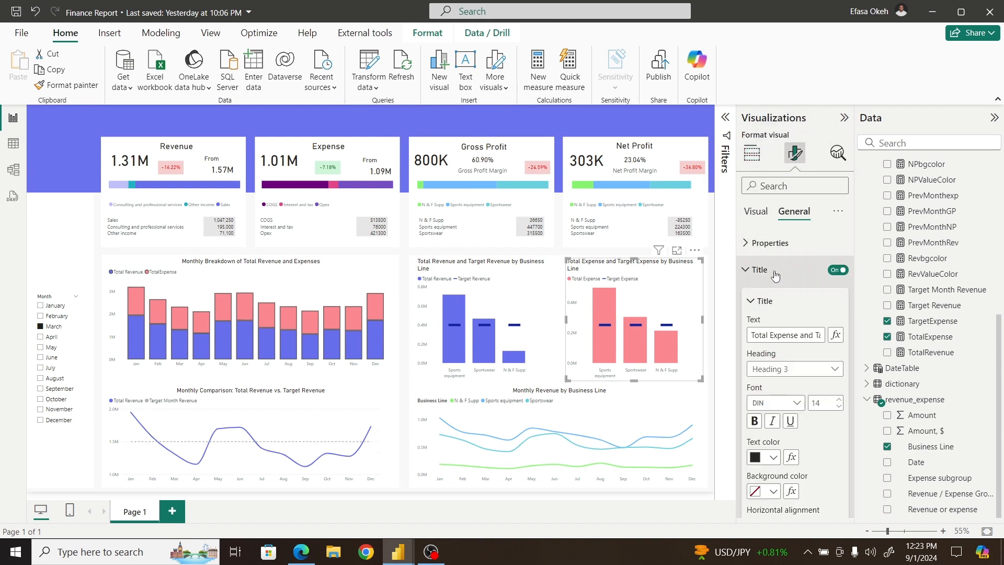
{"action": "left_click_drag", "start_coordinate": [752, 335], "coordinate": [845, 349]}
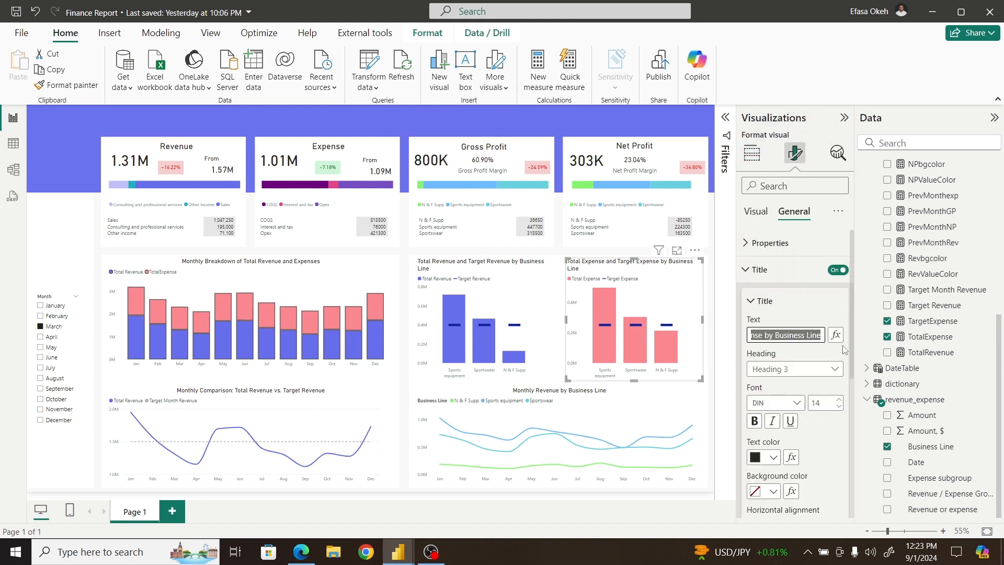
{"action": "key", "text": "ctrl+v"}
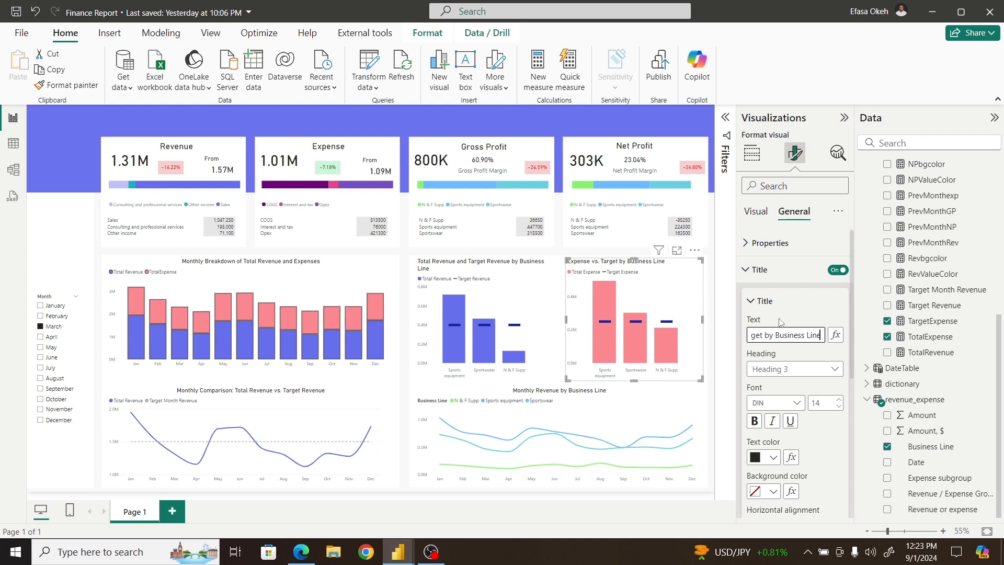
Step: Center the expense combo chart's title horizontally and deselect the chart
{"action": "scroll", "coordinate": [853, 372], "scroll_direction": "down", "scroll_amount": 3}
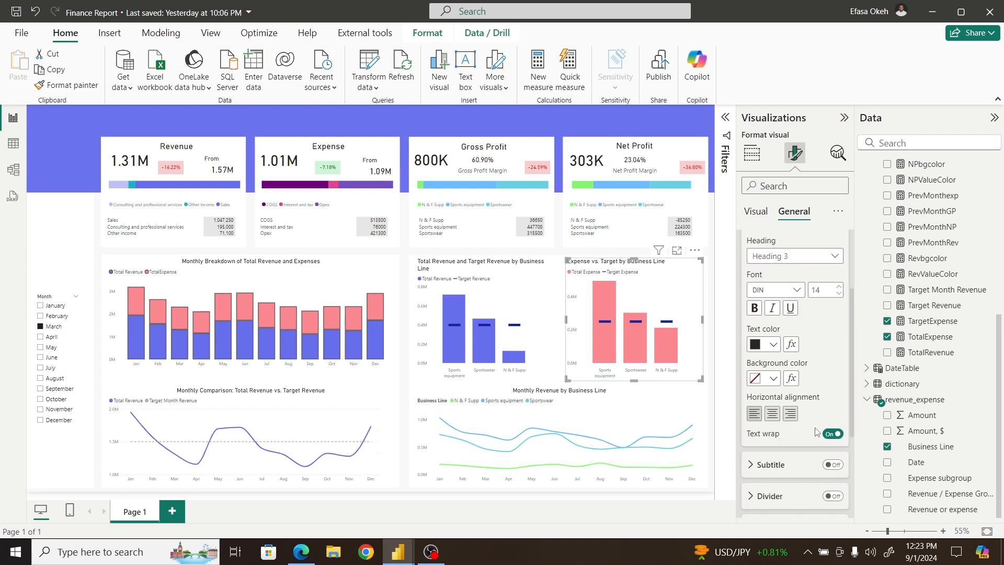
{"action": "left_click", "coordinate": [773, 414]}
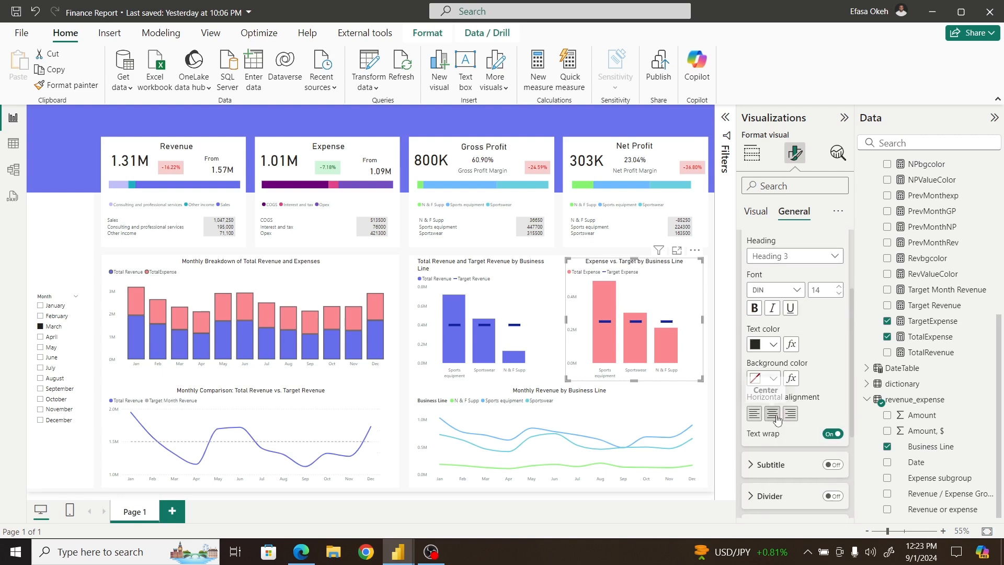
{"action": "left_click", "coordinate": [708, 361]}
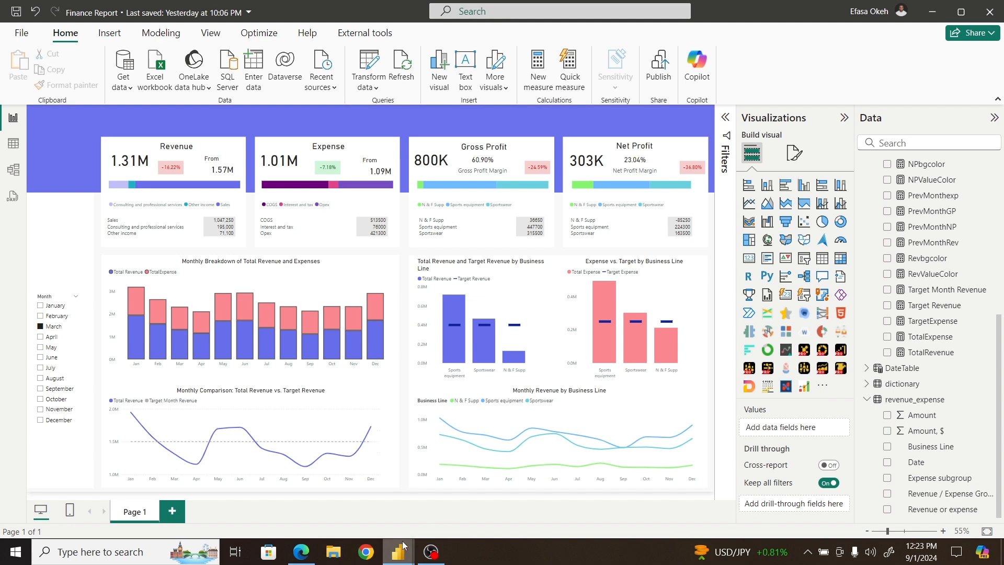
Step: Copy the title text of the revenue versus target chart from the Sport Finance Overview report
{"action": "mouse_move", "coordinate": [403, 546]}
{"action": "left_click", "coordinate": [368, 528]}
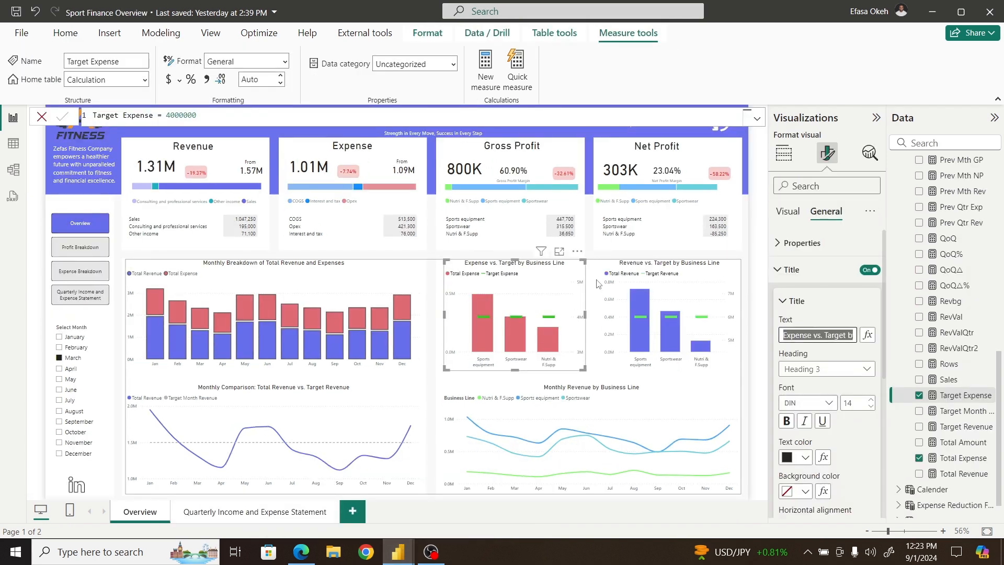
{"action": "left_click", "coordinate": [676, 274]}
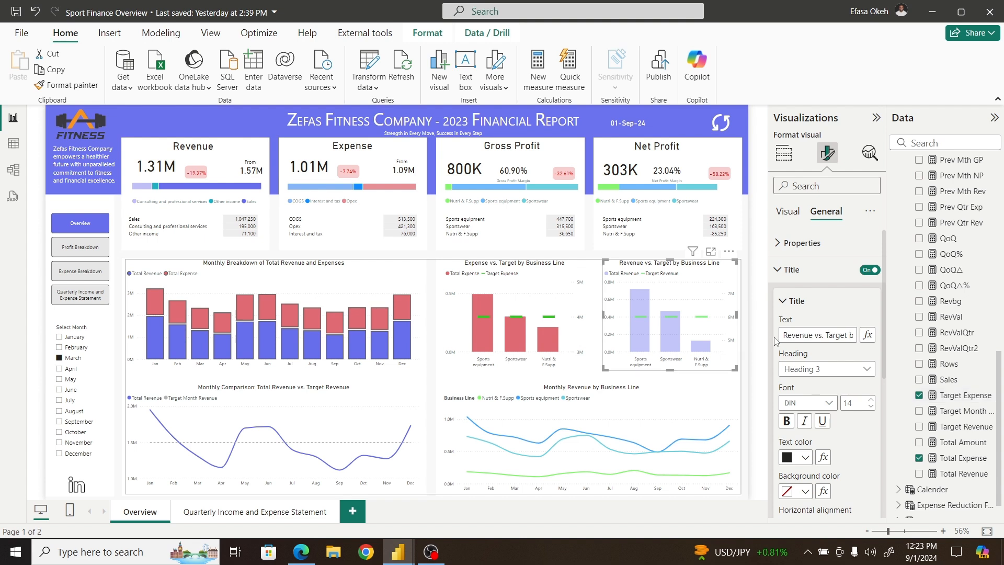
{"action": "left_click_drag", "start_coordinate": [783, 335], "coordinate": [924, 343]}
{"action": "key", "text": "ctrl+c"}
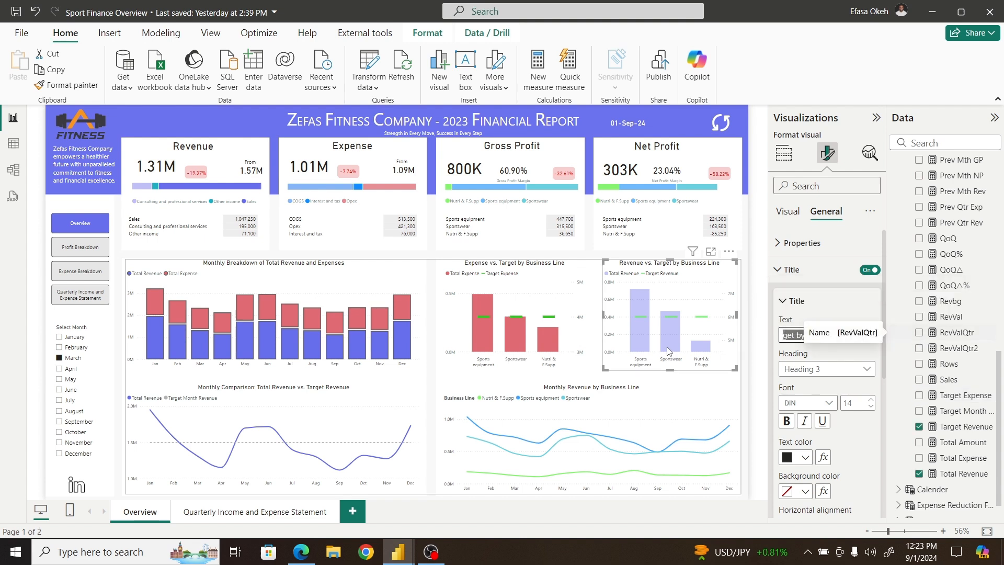
{"action": "left_click", "coordinate": [734, 353]}
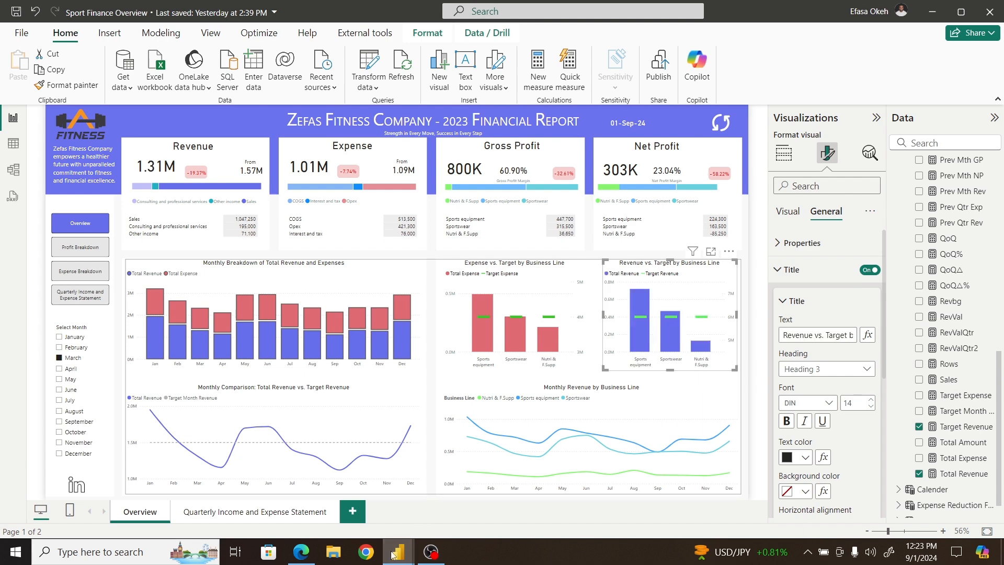
Step: In the Finance Report file, replace the revenue combo chart's title with the copied "Revenue vs. Target by Business Line"
{"action": "mouse_move", "coordinate": [397, 552]}
{"action": "left_click", "coordinate": [463, 504]}
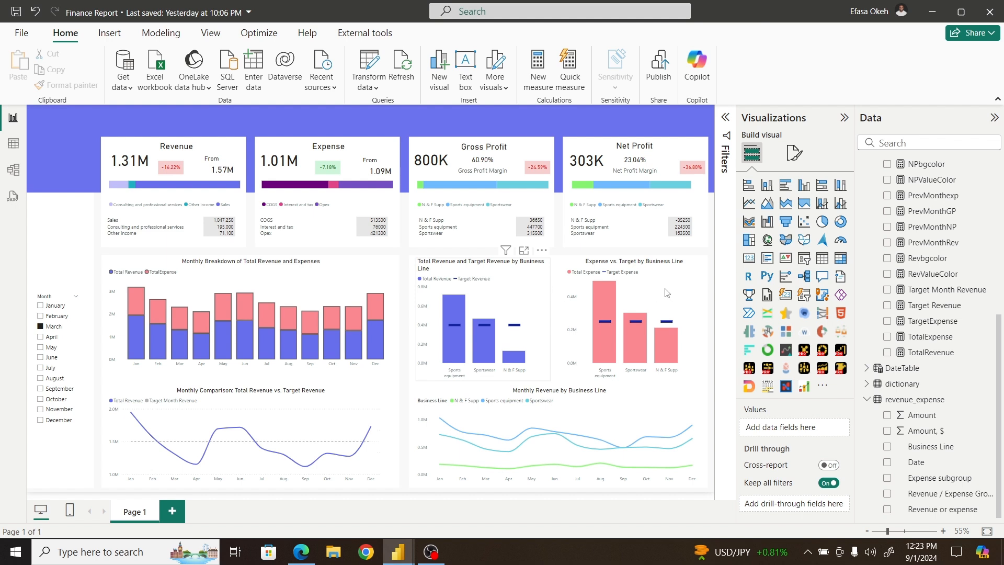
{"action": "left_click", "coordinate": [547, 287]}
{"action": "left_click", "coordinate": [793, 155]}
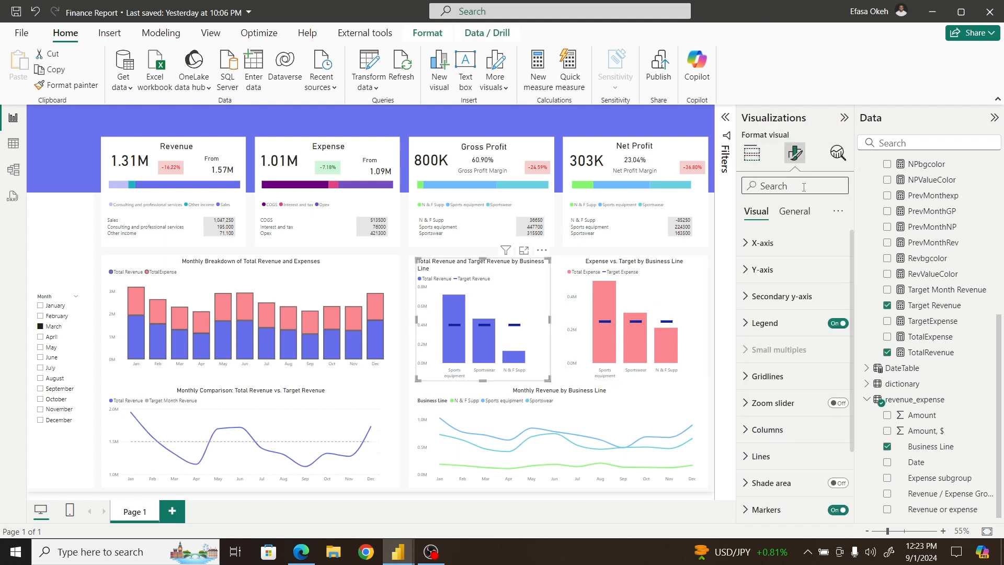
{"action": "left_click", "coordinate": [794, 211]}
{"action": "left_click", "coordinate": [764, 270]}
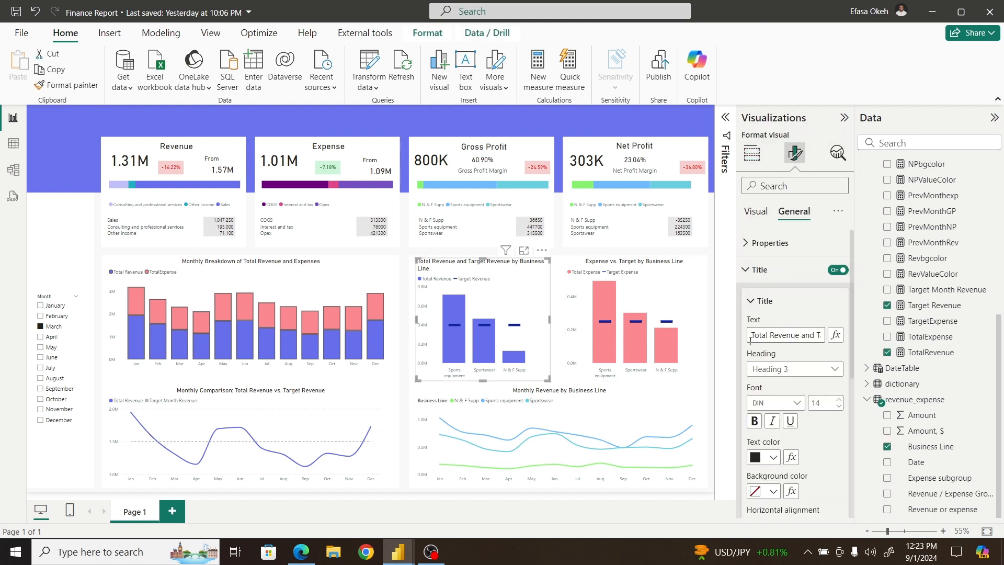
{"action": "left_click_drag", "start_coordinate": [750, 335], "coordinate": [838, 351]}
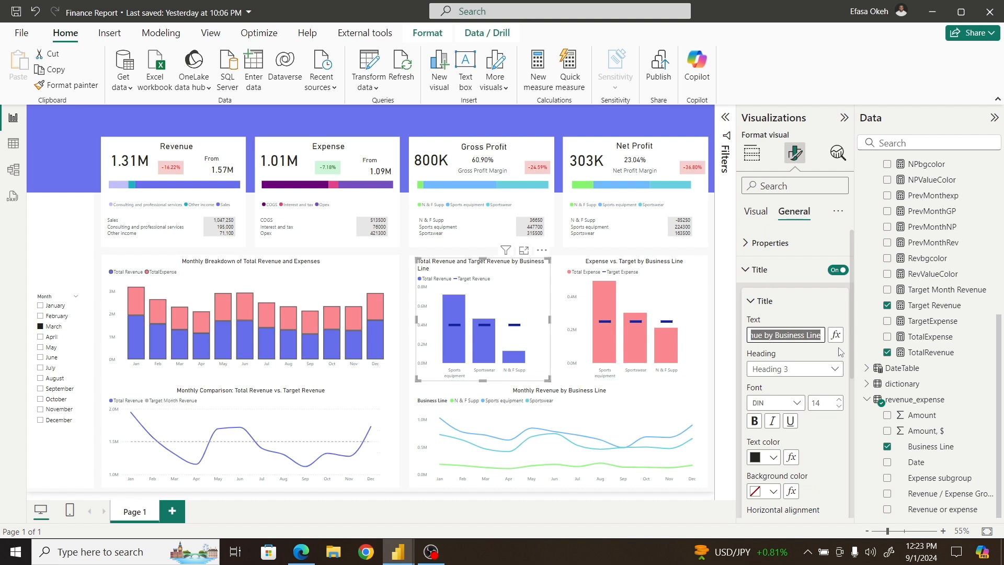
{"action": "key", "text": "ctrl+v"}
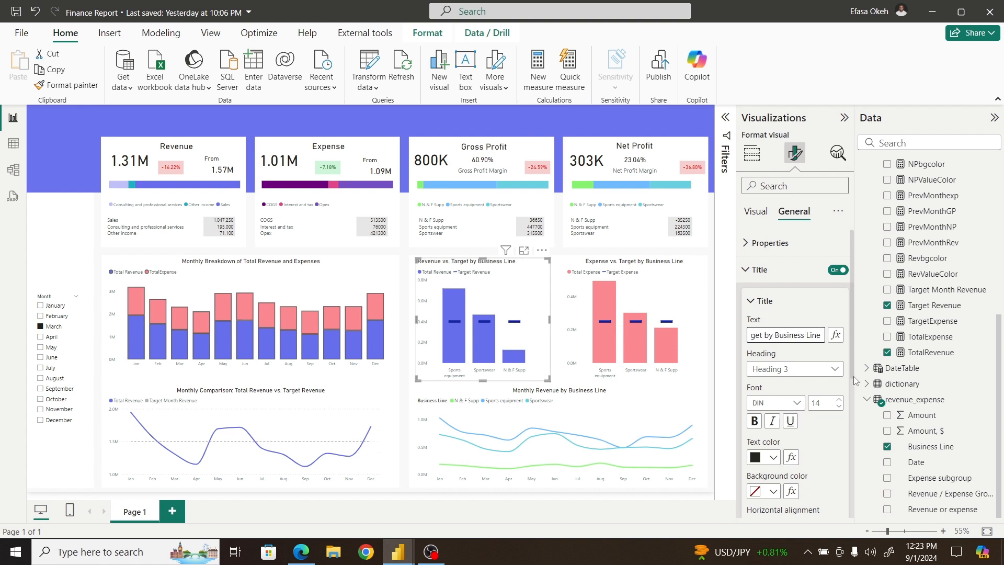
Step: Center the revenue combo chart's title horizontally and deselect the chart
{"action": "scroll", "coordinate": [854, 373], "scroll_direction": "down", "scroll_amount": 3}
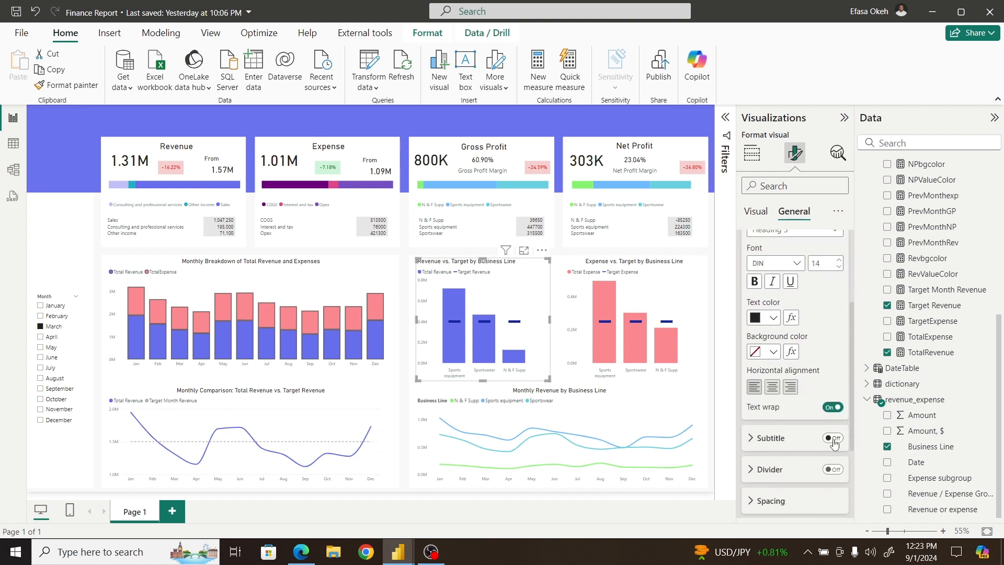
{"action": "left_click", "coordinate": [772, 386]}
{"action": "left_click", "coordinate": [407, 400]}
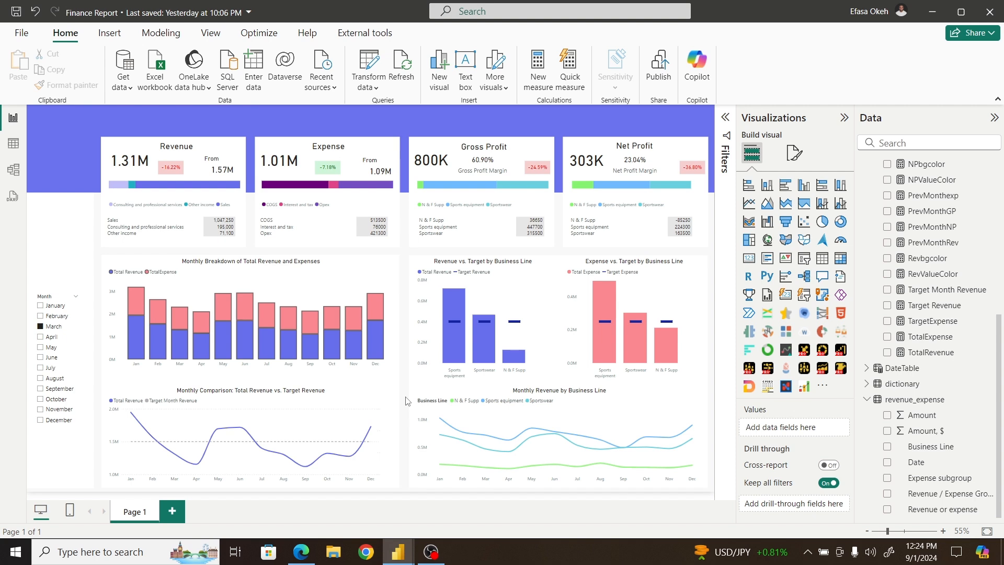
Step: Switch to the Sport Finance Overview report to consult the reference page
{"action": "mouse_move", "coordinate": [398, 552]}
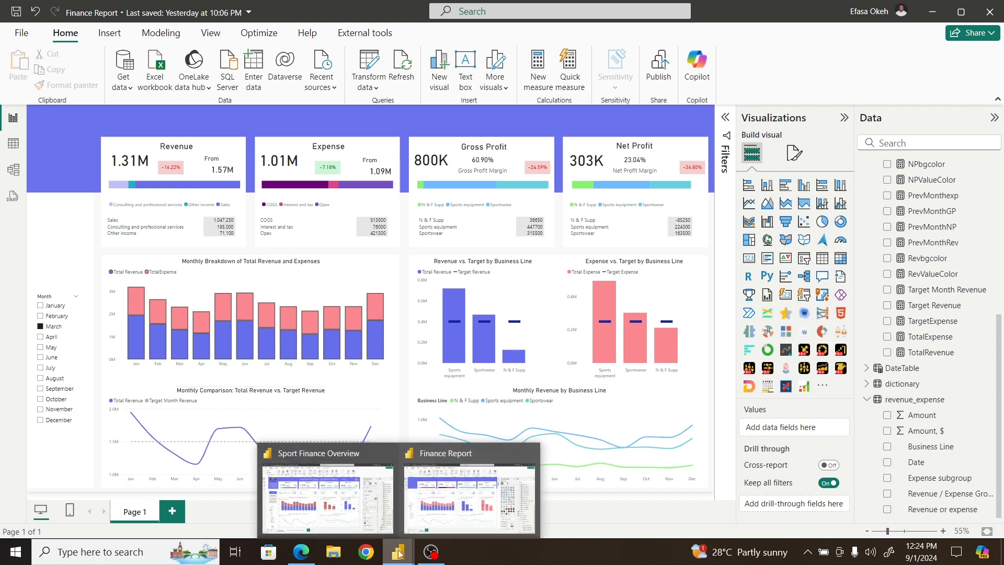
{"action": "left_click", "coordinate": [323, 489]}
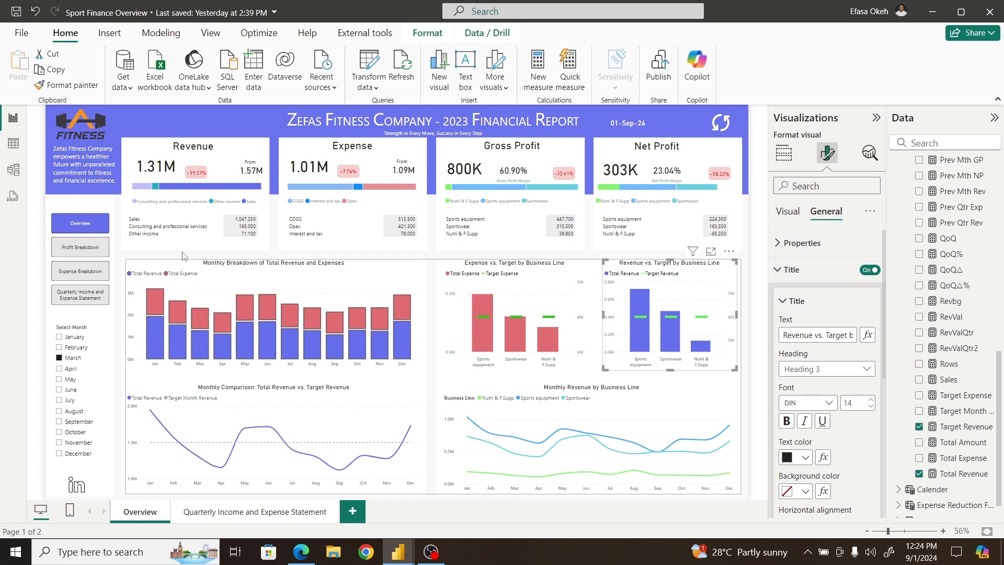
Step: Show the Profit Breakdown view in the Sport Finance Overview report for reference
{"action": "left_click", "coordinate": [122, 259]}
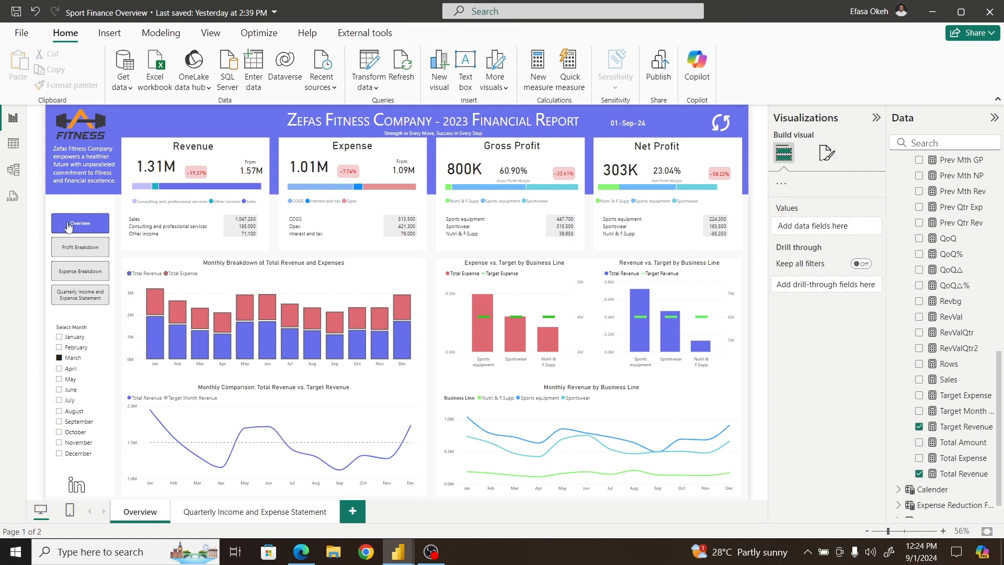
{"action": "left_click", "coordinate": [79, 252]}
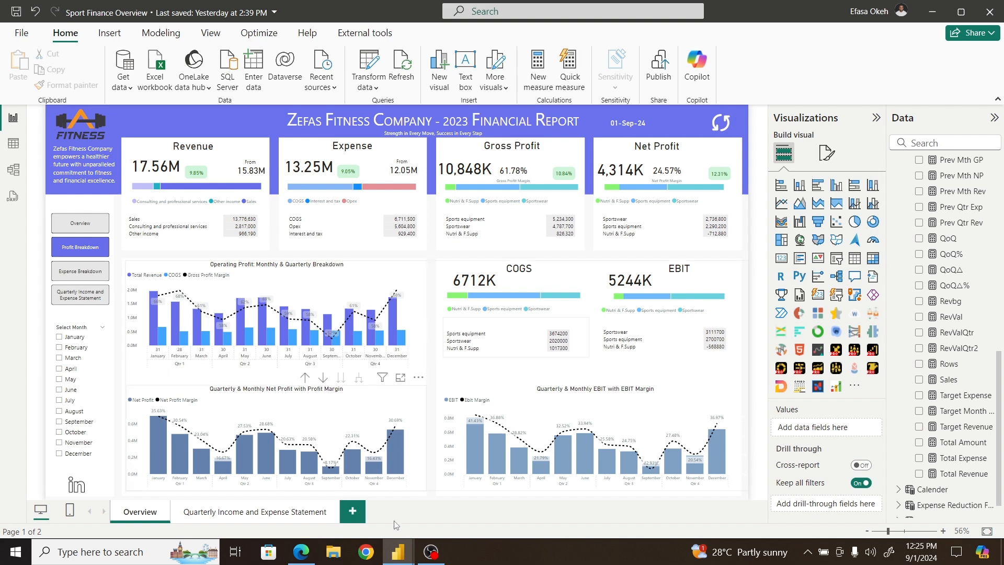
Step: Switch to the Finance Report file and filter its page to February
{"action": "mouse_move", "coordinate": [396, 560]}
{"action": "left_click", "coordinate": [451, 513]}
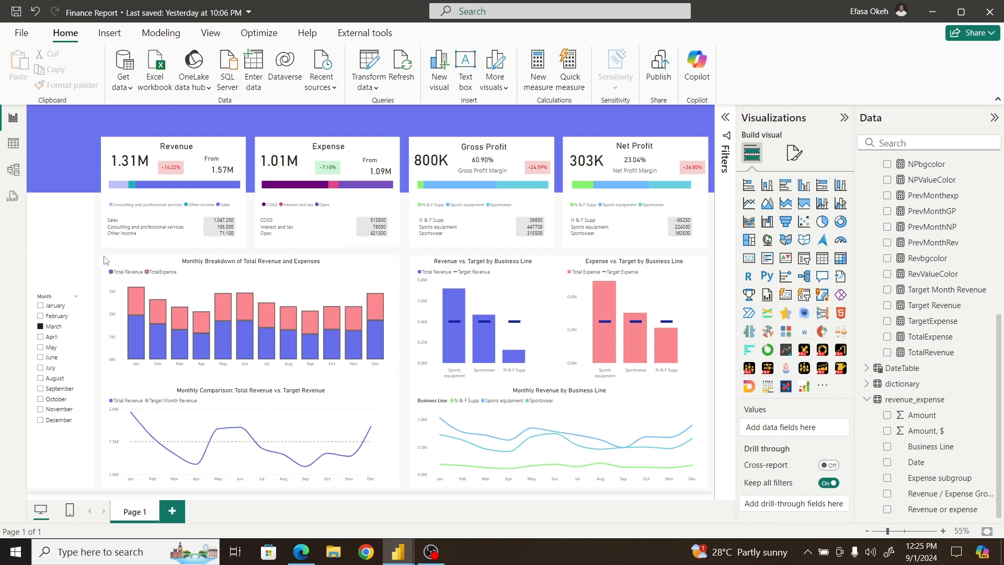
{"action": "left_click", "coordinate": [51, 317]}
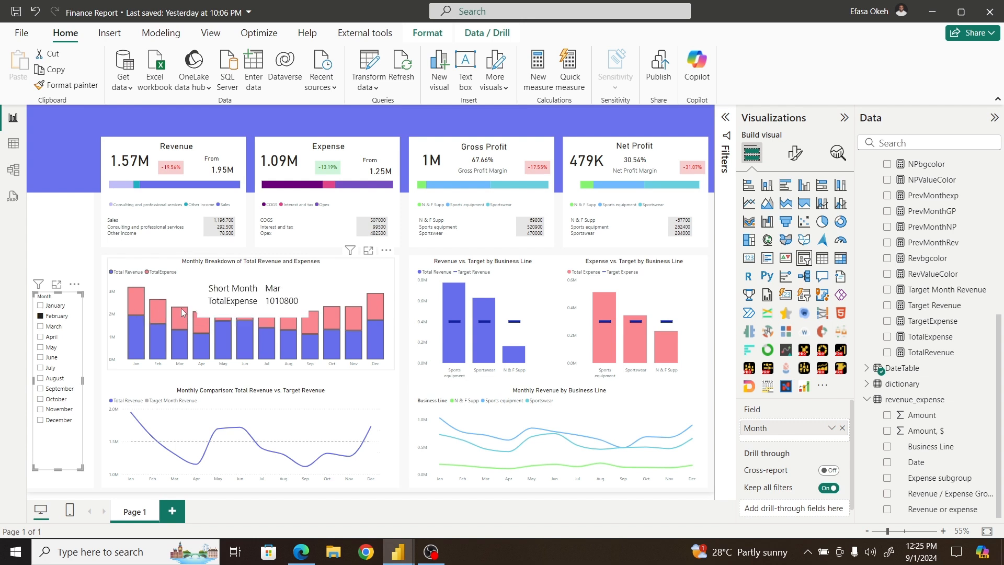
{"action": "left_click", "coordinate": [111, 257]}
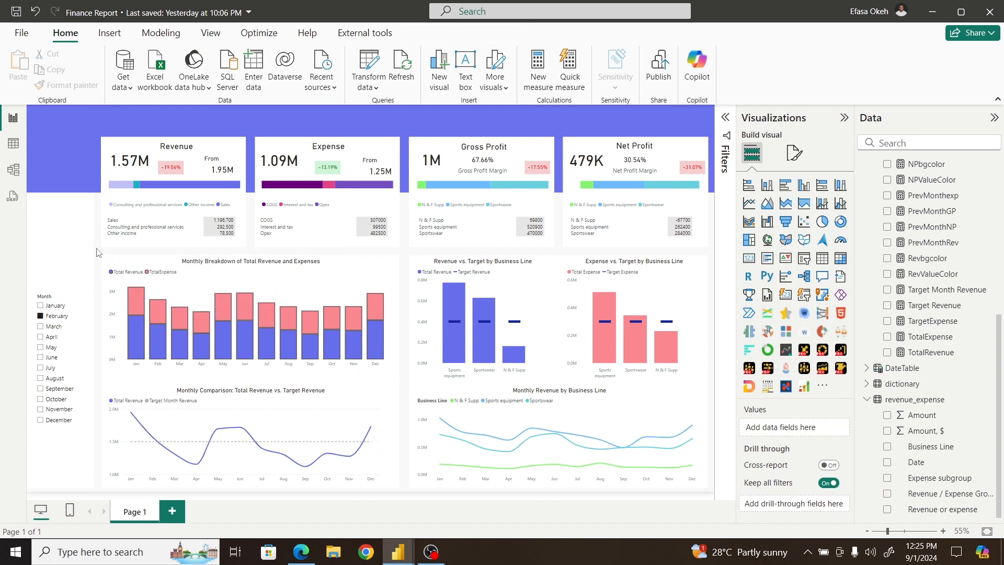
Step: Group the five monthly and business-line charts below the KPI cards
{"action": "left_click", "coordinate": [125, 266]}
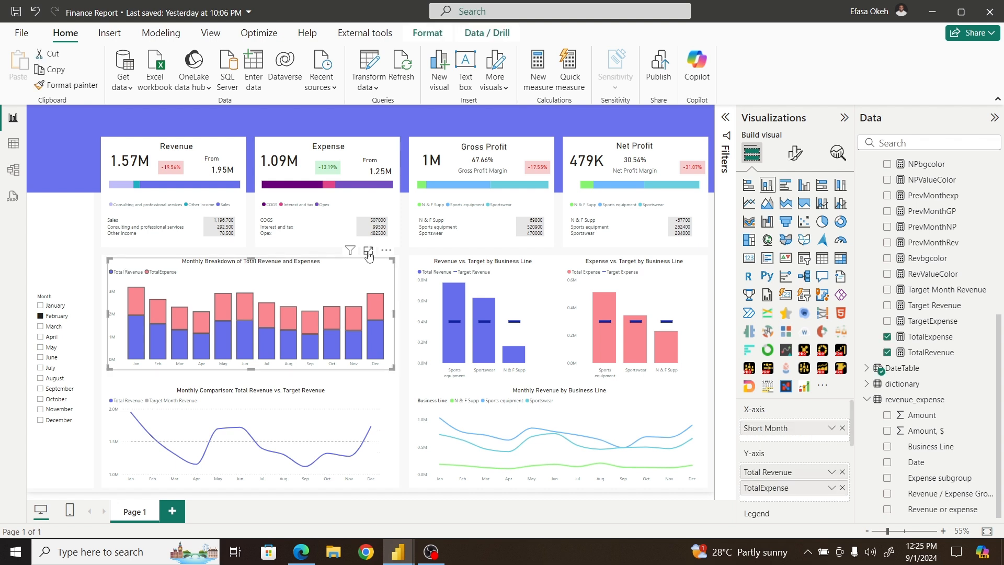
{"action": "left_click", "coordinate": [429, 270], "text": "ctrl"}
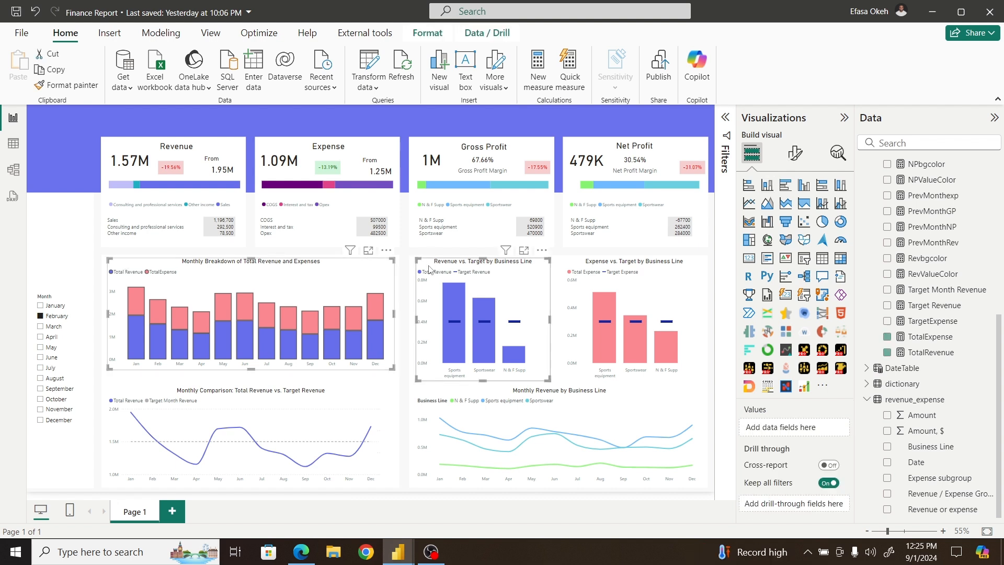
{"action": "left_click", "coordinate": [582, 286], "text": "ctrl"}
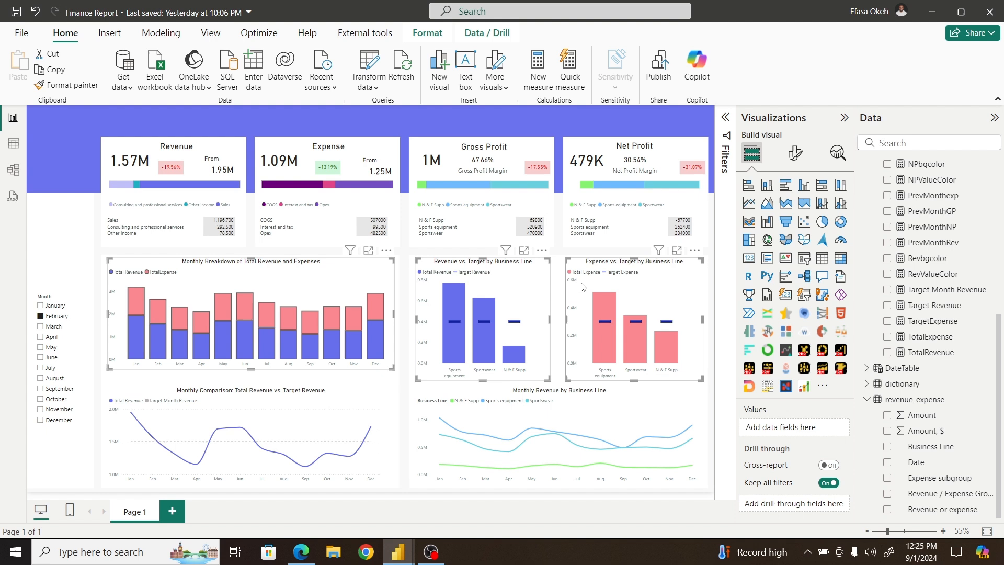
{"action": "left_click", "coordinate": [601, 399], "text": "ctrl"}
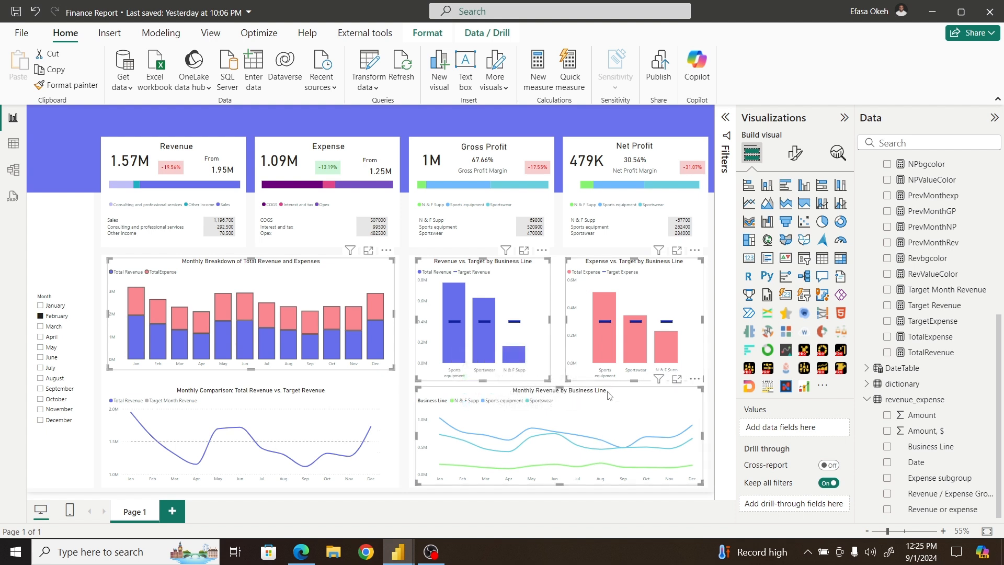
{"action": "left_click", "coordinate": [368, 392], "text": "ctrl"}
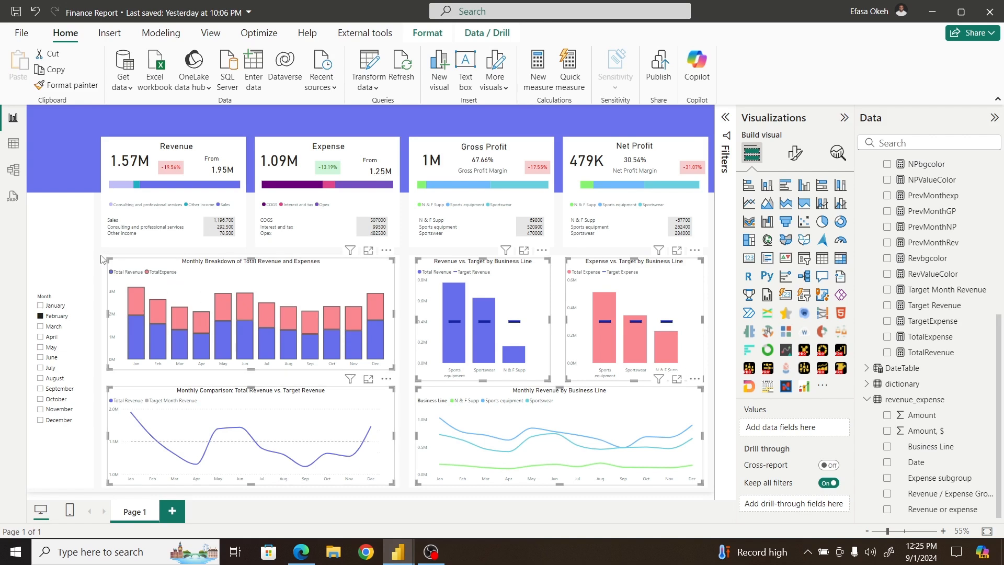
{"action": "left_click_drag", "start_coordinate": [90, 248], "coordinate": [725, 508]}
{"action": "left_click", "coordinate": [207, 32]}
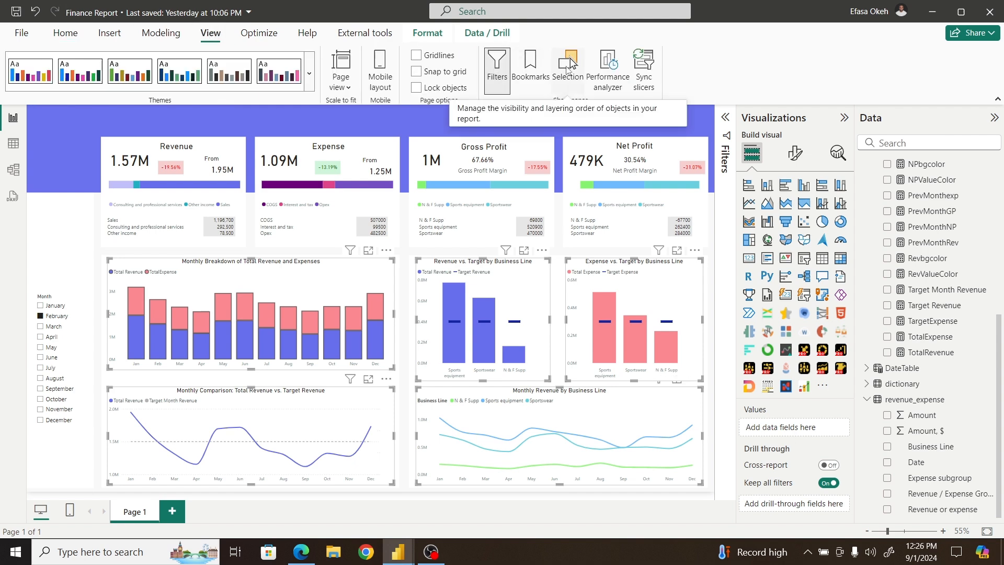
{"action": "left_click", "coordinate": [569, 64]}
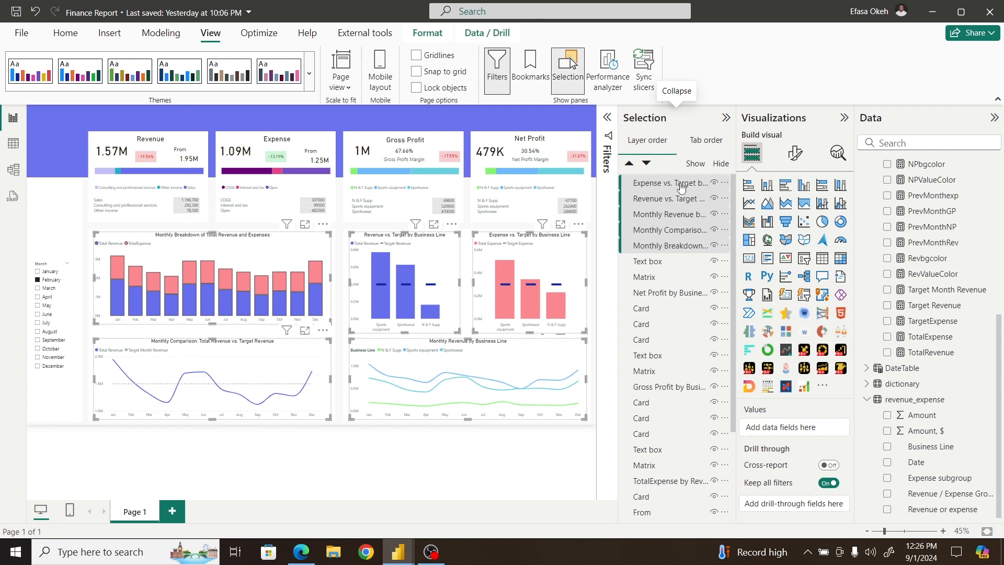
{"action": "left_click", "coordinate": [638, 199], "text": "ctrl"}
{"action": "left_click", "coordinate": [643, 184], "text": "ctrl"}
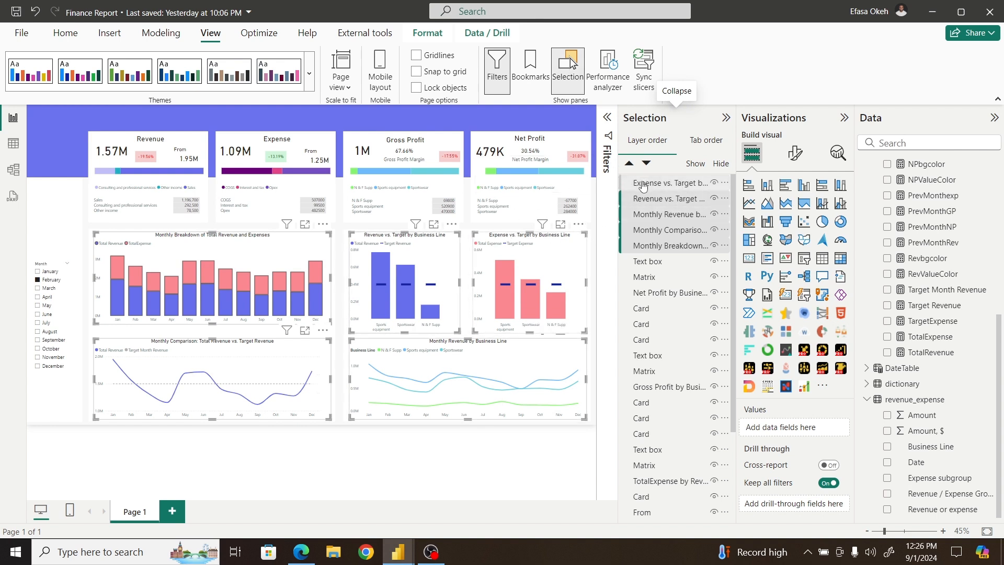
{"action": "right_click", "coordinate": [643, 184]}
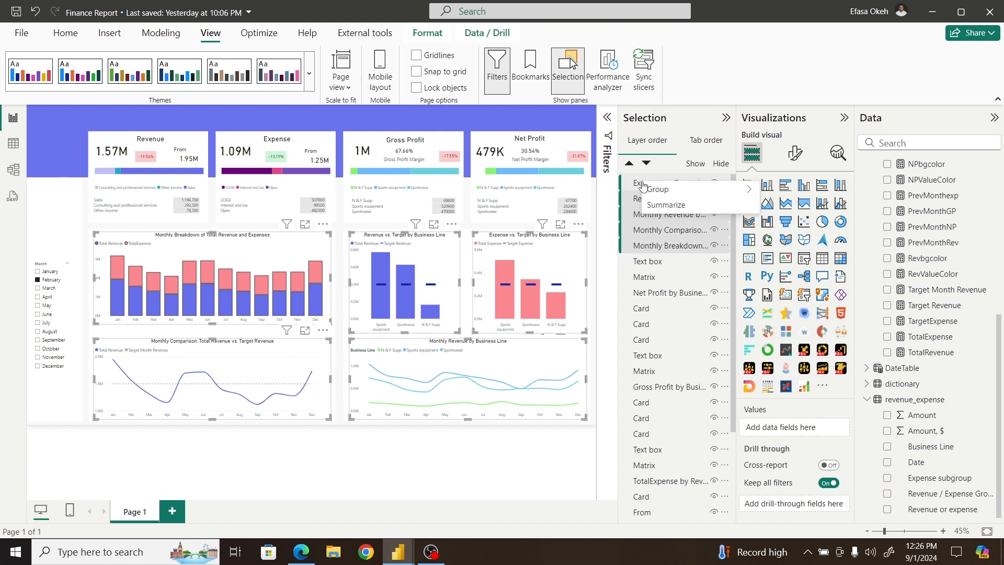
{"action": "mouse_move", "coordinate": [680, 190]}
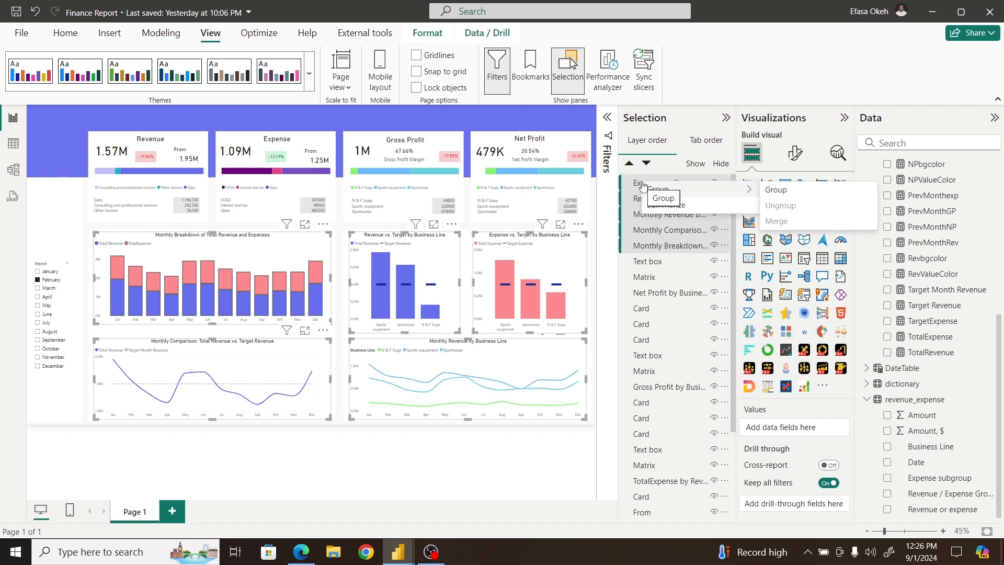
{"action": "left_click", "coordinate": [782, 194]}
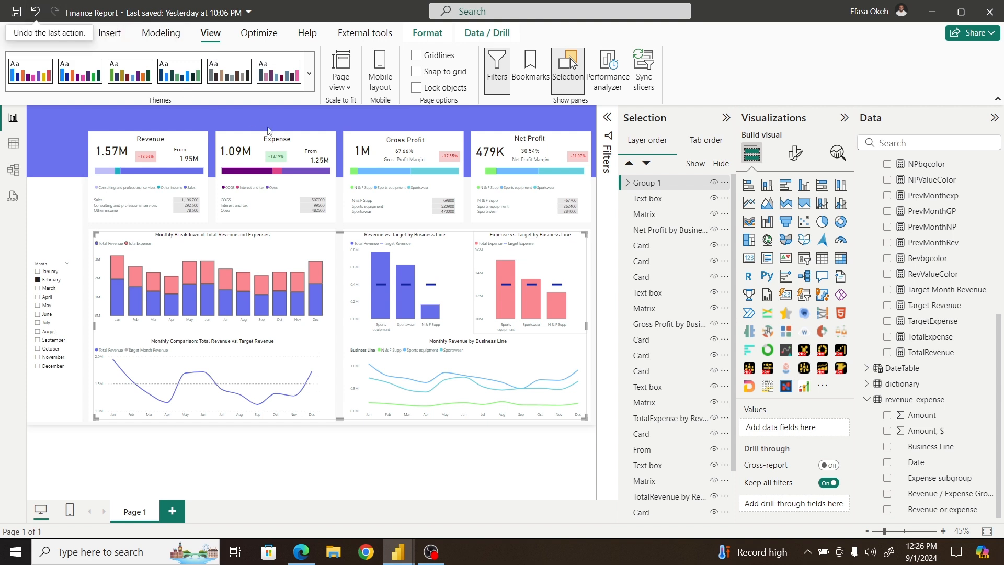
Step: Undo the grouping of the five charts and clear the selection
{"action": "key", "text": "ctrl+z"}
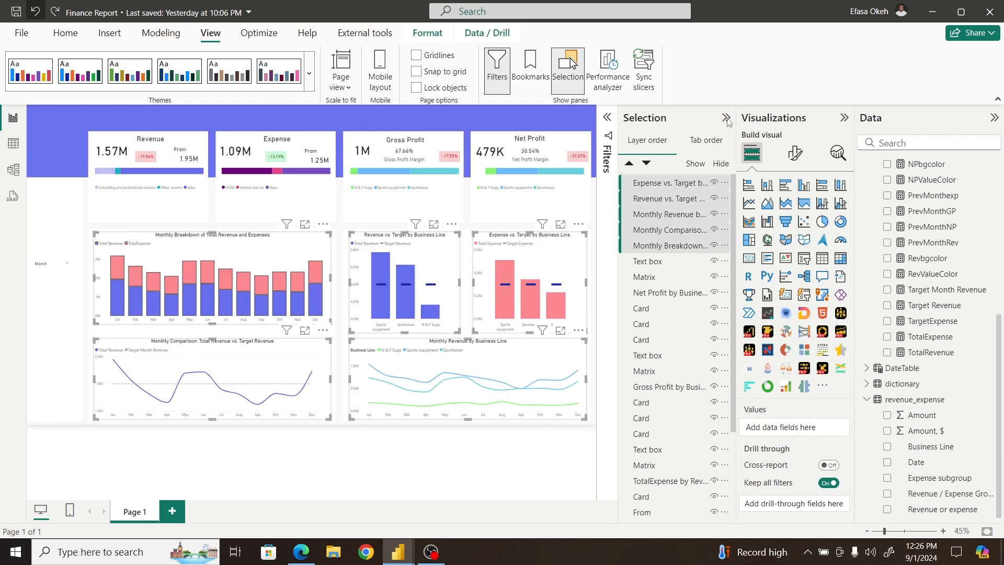
{"action": "left_click", "coordinate": [725, 118]}
{"action": "left_click", "coordinate": [568, 81]}
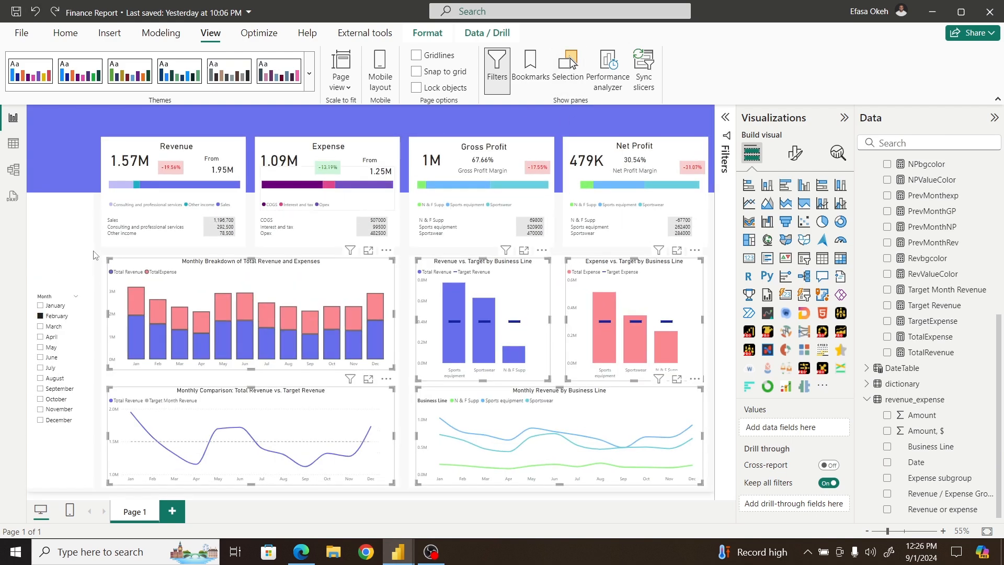
{"action": "left_click", "coordinate": [94, 254]}
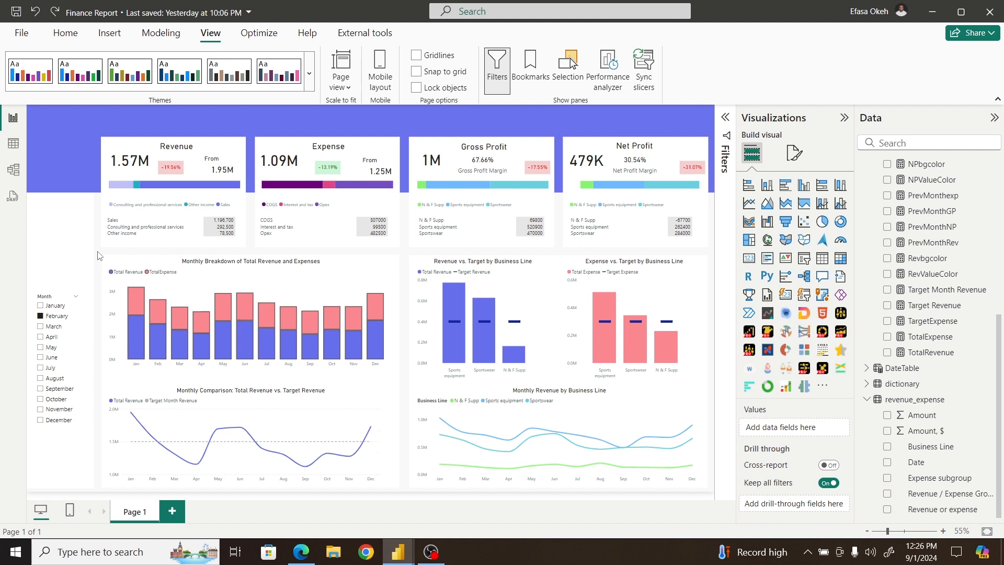
Step: Select all five charts below the KPI cards together and combine them into a single group
{"action": "mouse_move", "coordinate": [97, 253]}
{"action": "left_mouse_down"}
{"action": "mouse_move", "coordinate": [137, 293]}
{"action": "mouse_move", "coordinate": [249, 354]}
{"action": "mouse_move", "coordinate": [424, 400]}
{"action": "mouse_move", "coordinate": [715, 449]}
{"action": "mouse_move", "coordinate": [716, 510]}
{"action": "mouse_move", "coordinate": [212, 266]}
{"action": "mouse_move", "coordinate": [101, 256]}
{"action": "left_mouse_up"}
{"action": "left_click_drag", "start_coordinate": [96, 255], "coordinate": [719, 504]}
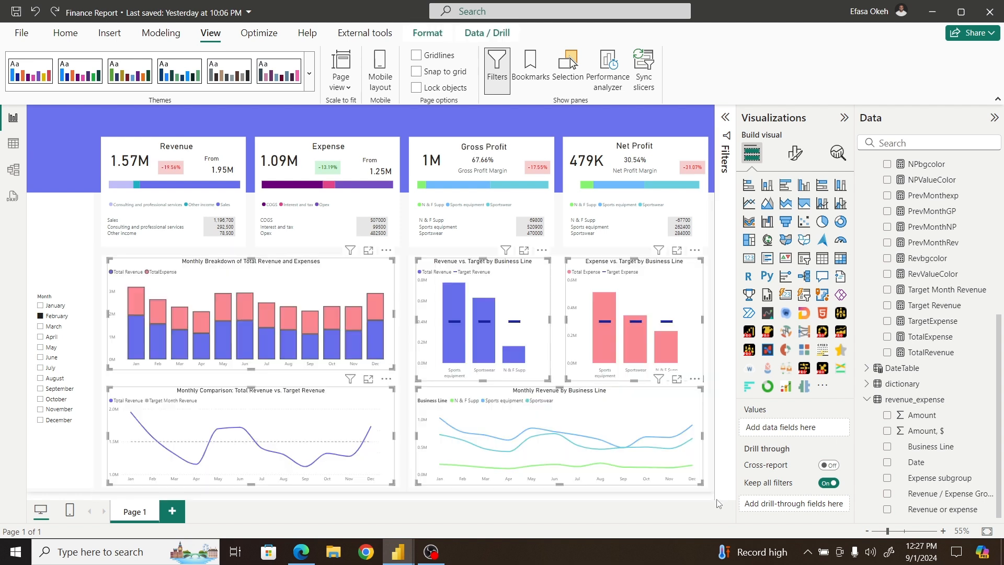
{"action": "left_click", "coordinate": [560, 73]}
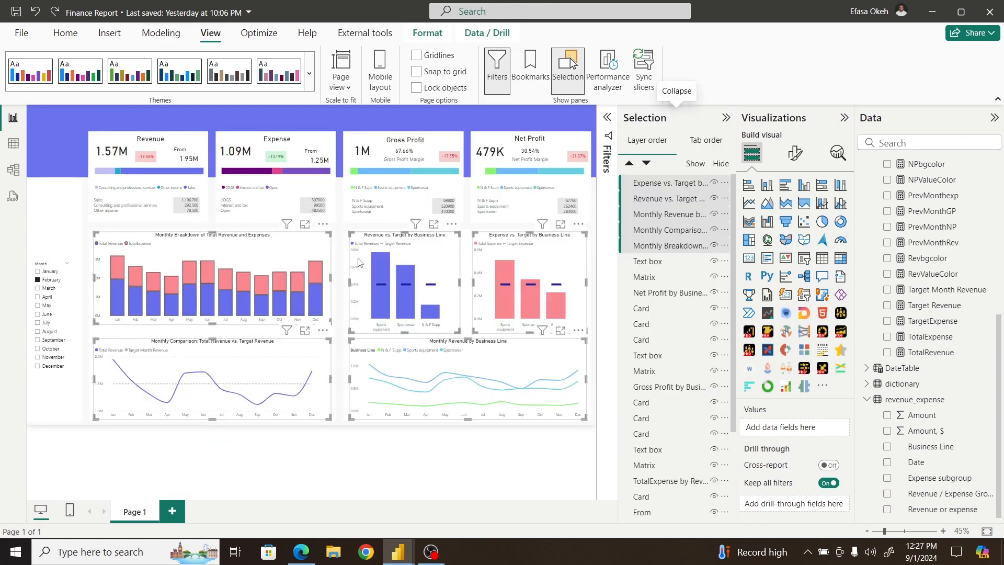
{"action": "left_click", "coordinate": [689, 214], "text": "ctrl"}
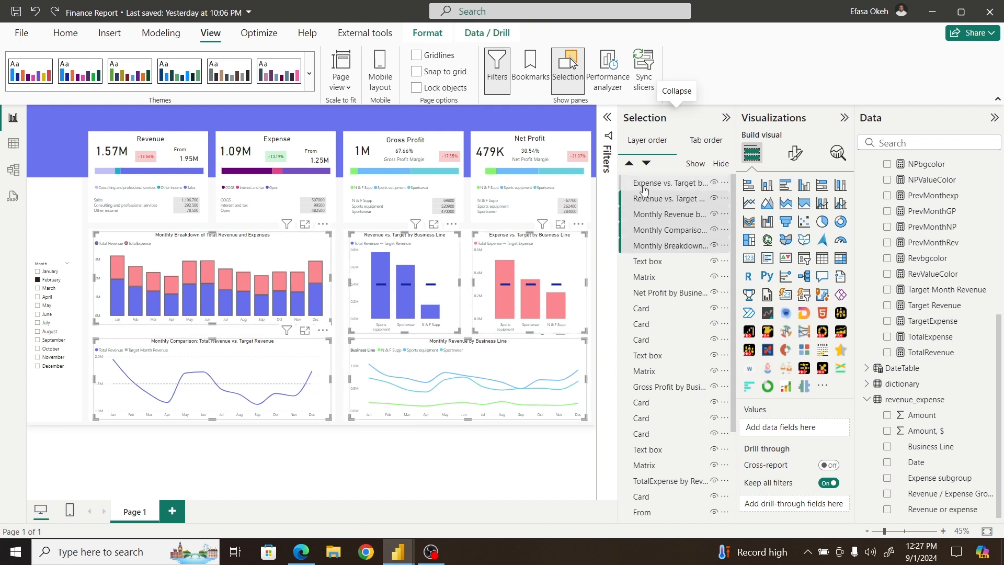
{"action": "right_click", "coordinate": [641, 186]}
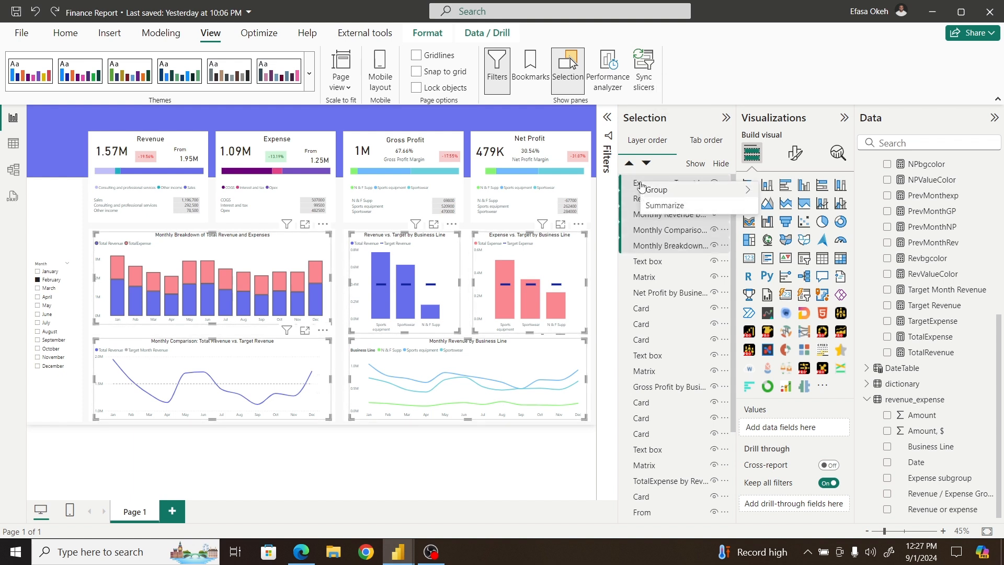
{"action": "mouse_move", "coordinate": [661, 191]}
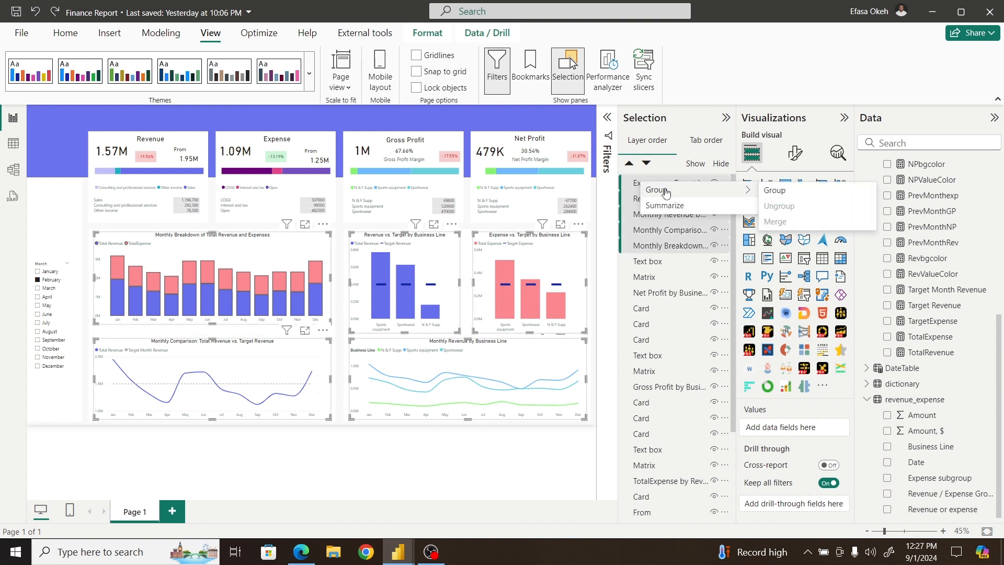
{"action": "left_click", "coordinate": [776, 191]}
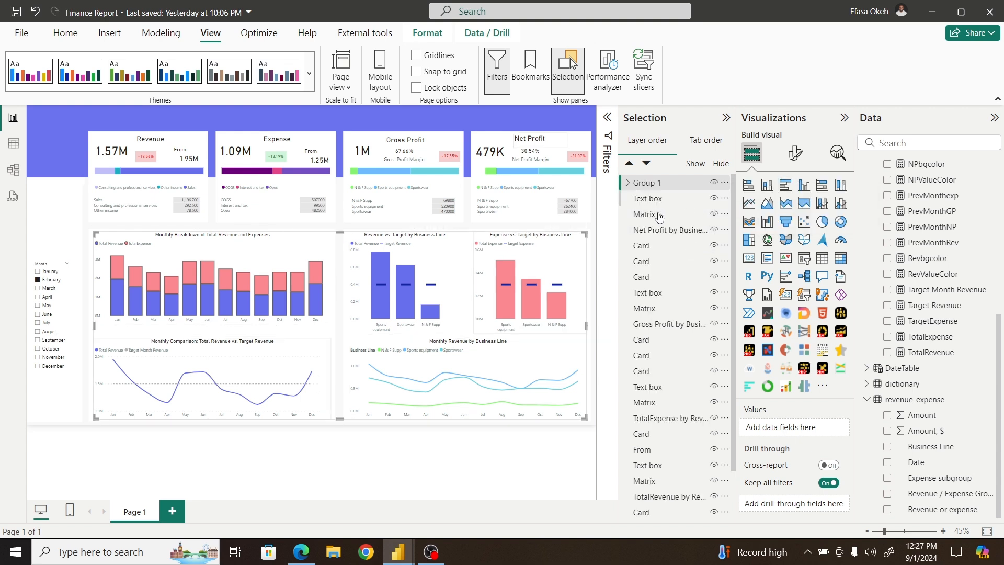
Step: Rename the new chart group as Overview
{"action": "double_click", "coordinate": [651, 186]}
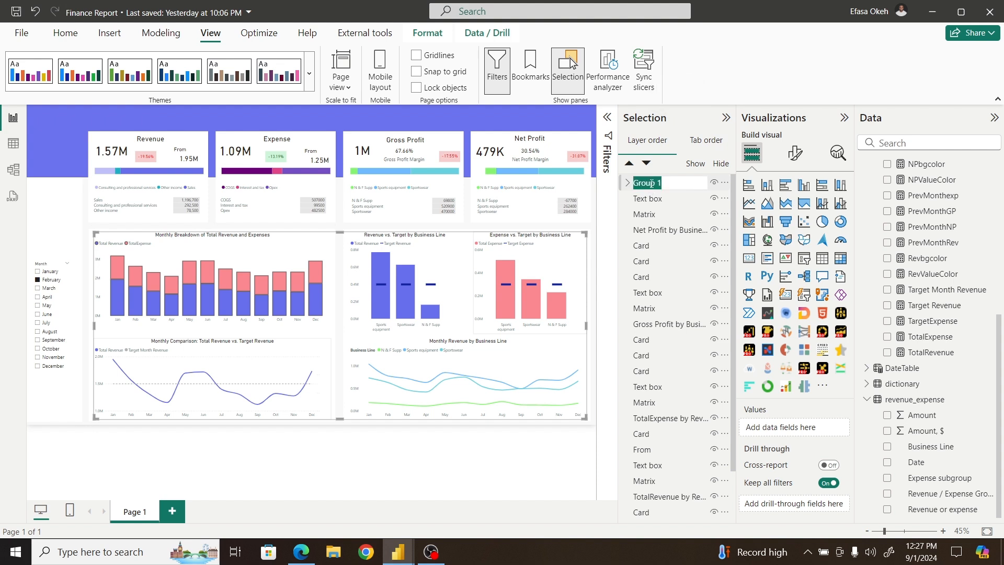
{"action": "type", "text": "Overview"}
{"action": "key", "text": "Return"}
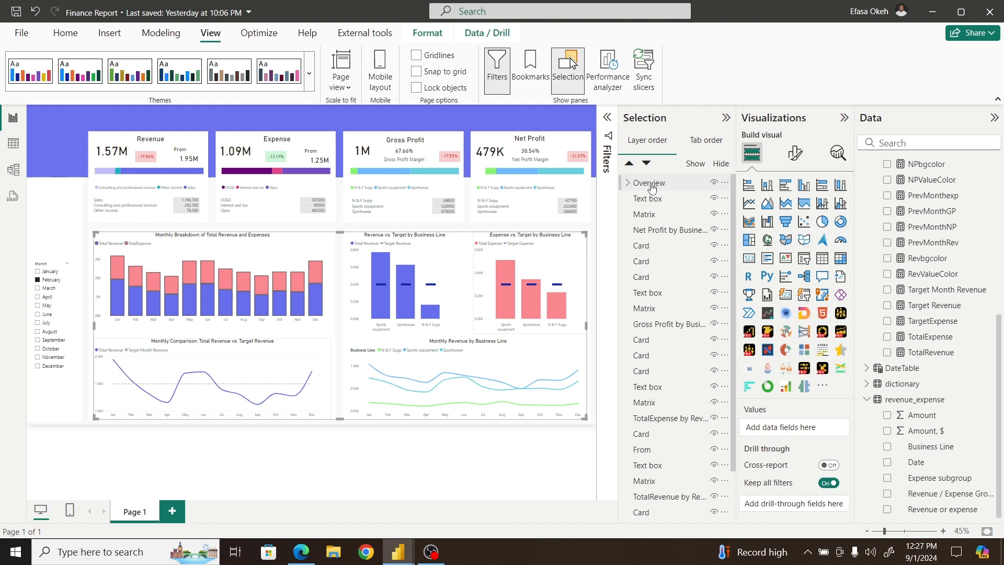
{"action": "left_click", "coordinate": [651, 185]}
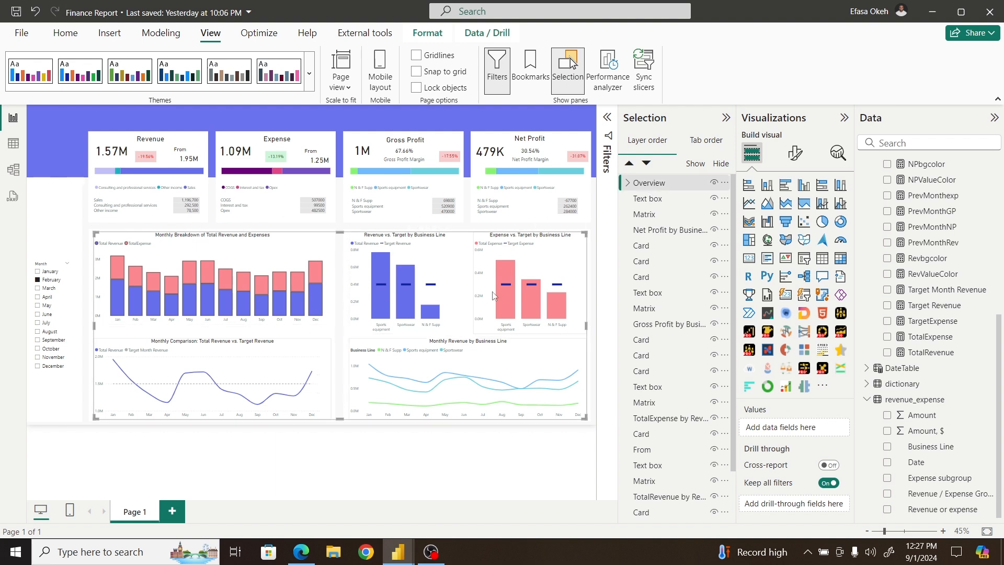
Step: Hide the Overview group so the containers below the KPI cards are empty
{"action": "left_click", "coordinate": [71, 222]}
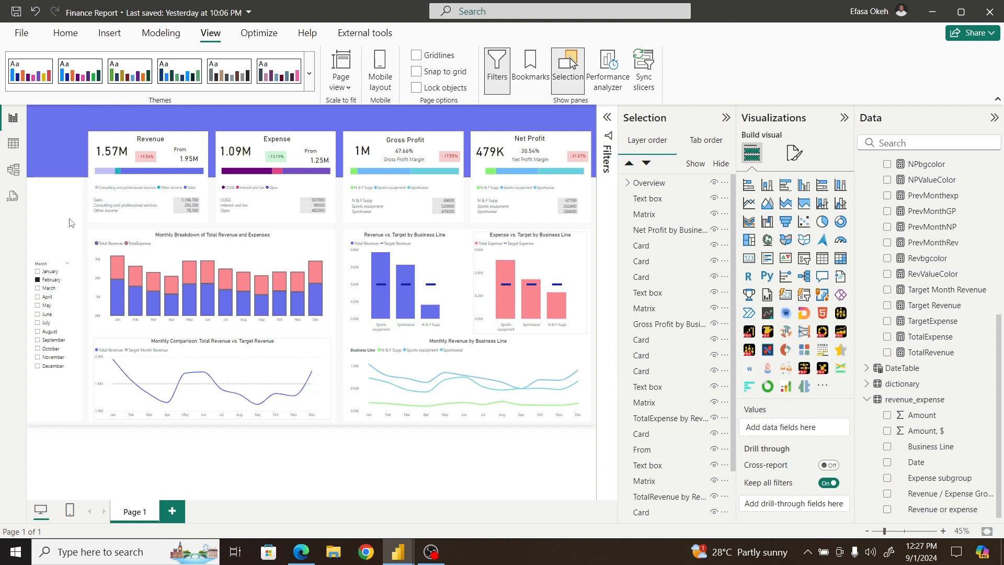
{"action": "left_click", "coordinate": [98, 236]}
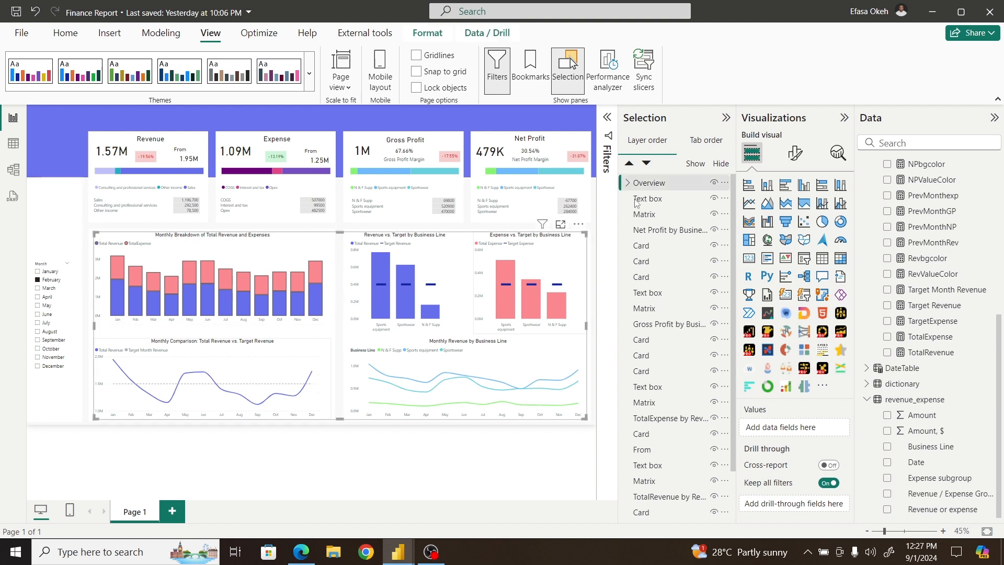
{"action": "left_click", "coordinate": [715, 184]}
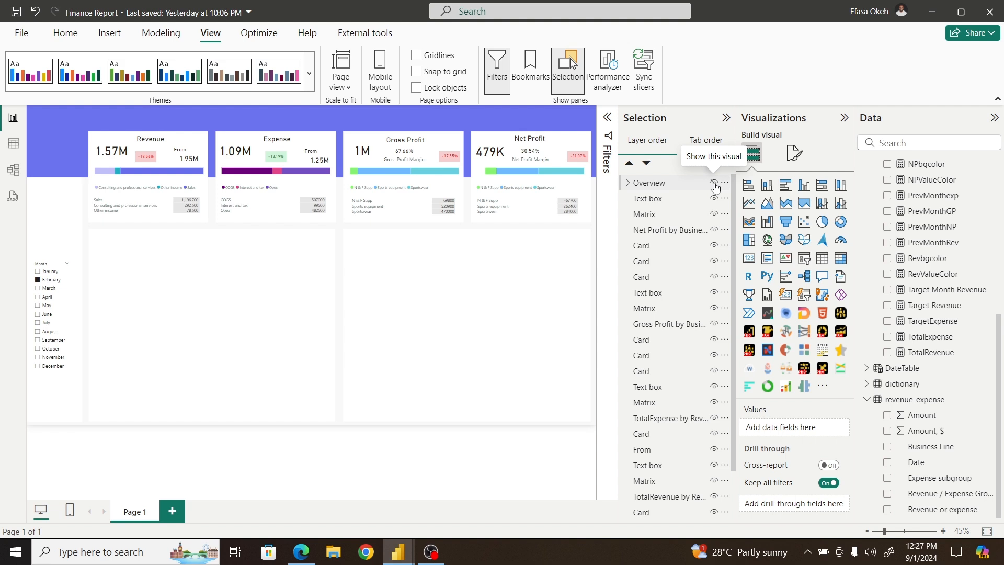
{"action": "left_click", "coordinate": [714, 184]}
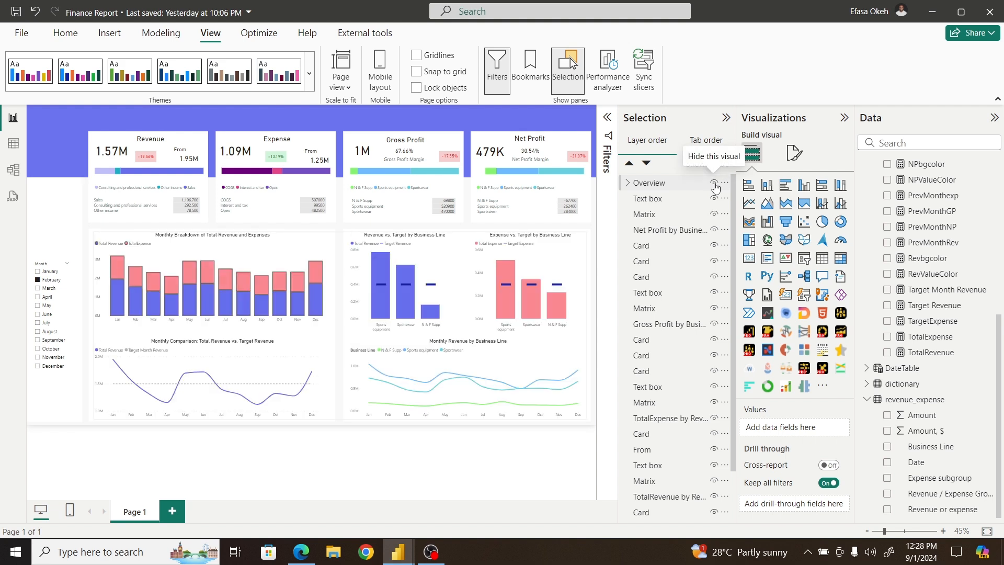
{"action": "left_click", "coordinate": [715, 184]}
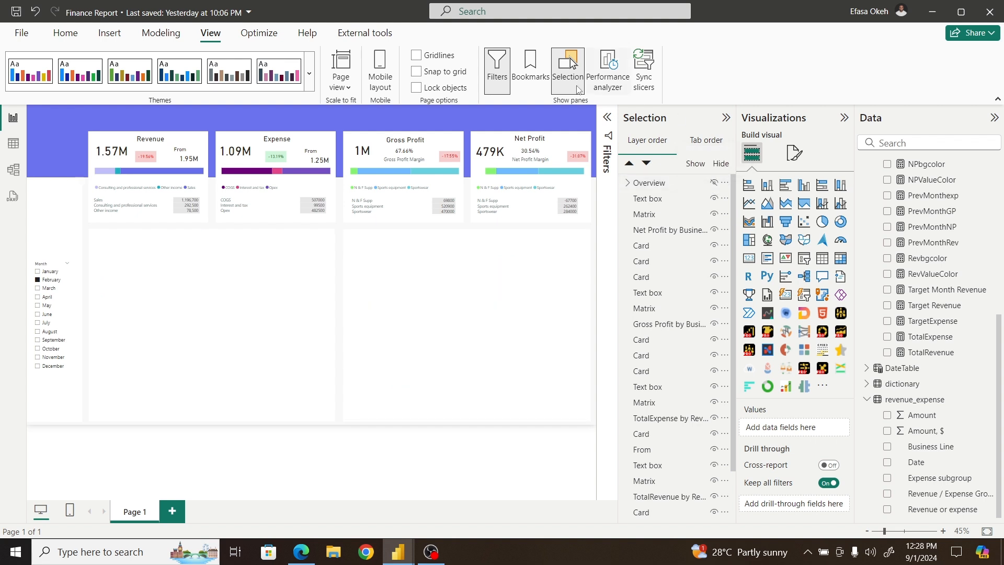
{"action": "left_click", "coordinate": [563, 79]}
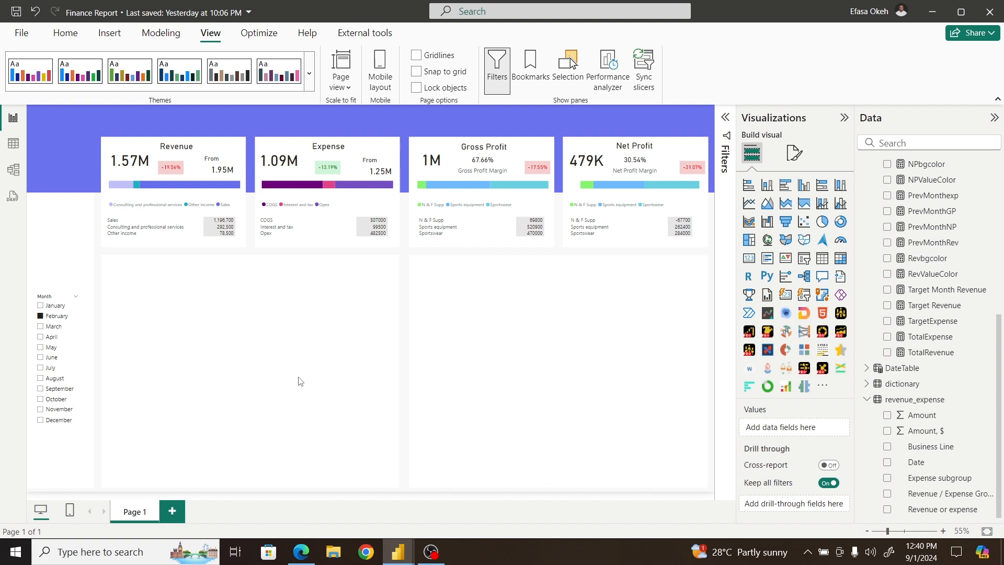
Step: Insert a line and clustered column chart and place it in the upper-left corner of the empty container under Revenue and Expense
{"action": "left_click", "coordinate": [841, 204]}
{"action": "left_click_drag", "start_coordinate": [657, 293], "coordinate": [137, 308]}
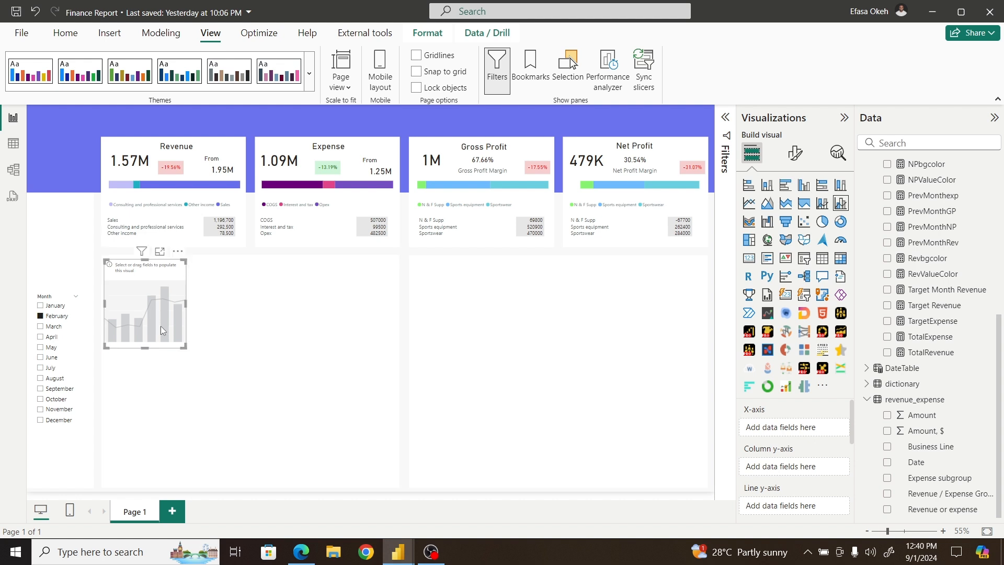
Step: Stretch the combo chart to the container's width and plot TotalRevenue and COGS as columns and Gross Profit Margin as the line
{"action": "left_click_drag", "start_coordinate": [188, 348], "coordinate": [394, 358]}
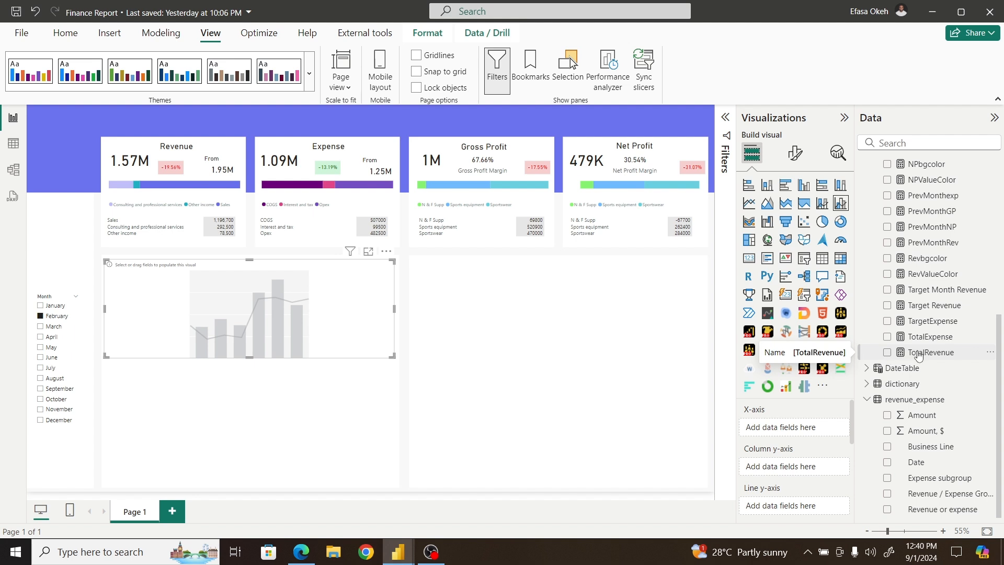
{"action": "left_click_drag", "start_coordinate": [919, 356], "coordinate": [786, 467]}
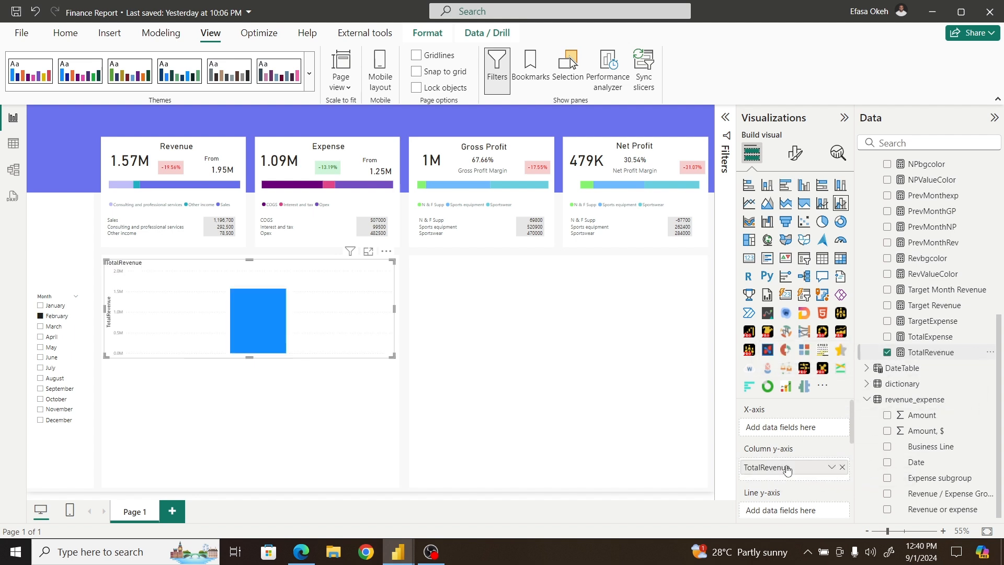
{"action": "left_click_drag", "start_coordinate": [1001, 372], "coordinate": [1000, 212]}
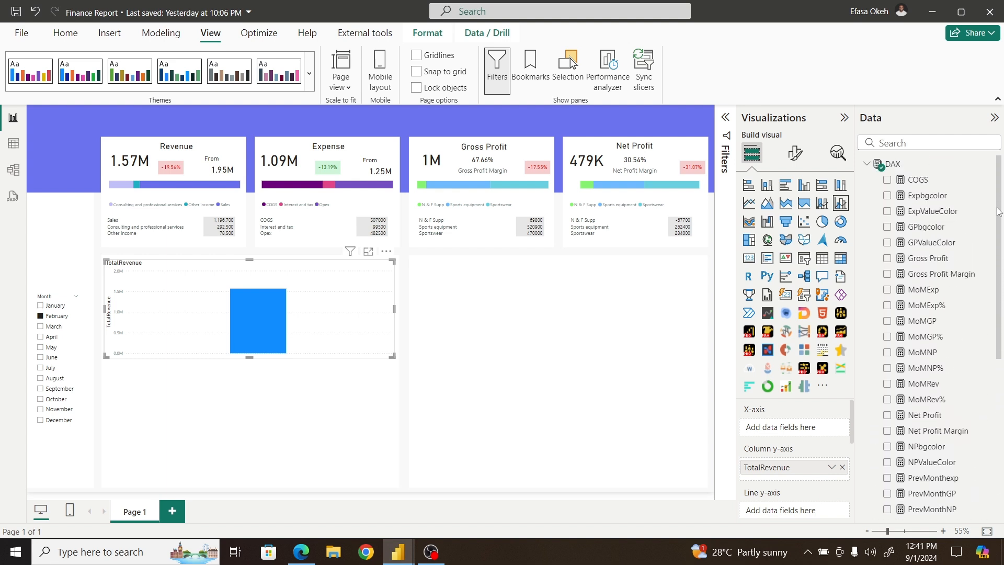
{"action": "left_click_drag", "start_coordinate": [927, 181], "coordinate": [797, 483]}
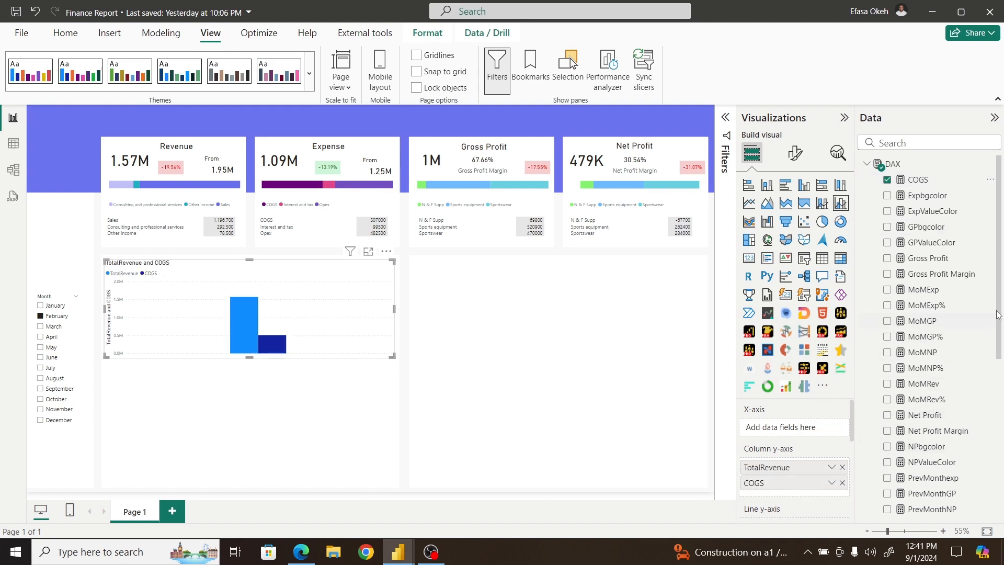
{"action": "left_click_drag", "start_coordinate": [997, 297], "coordinate": [986, 320]}
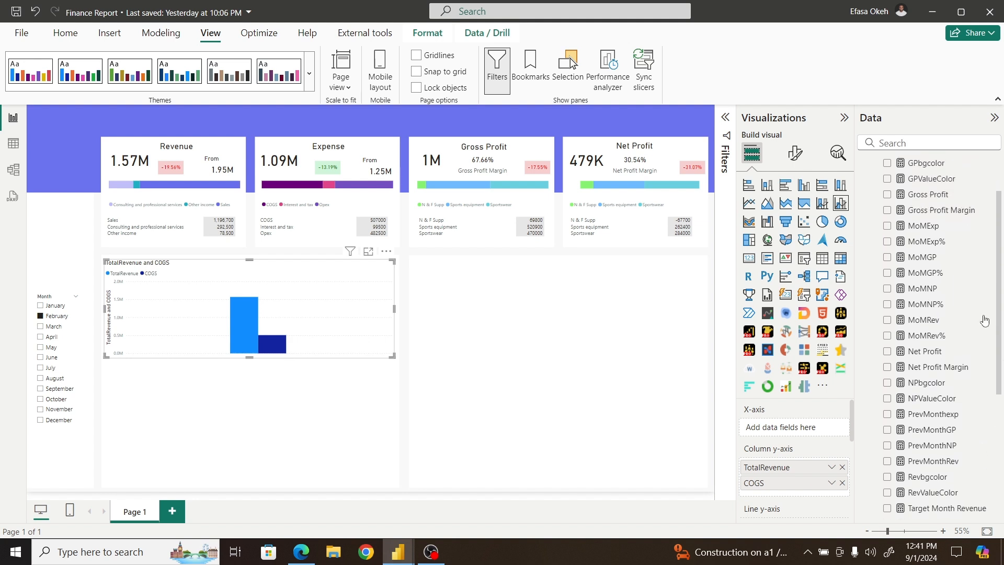
{"action": "left_click_drag", "start_coordinate": [939, 253], "coordinate": [793, 468]}
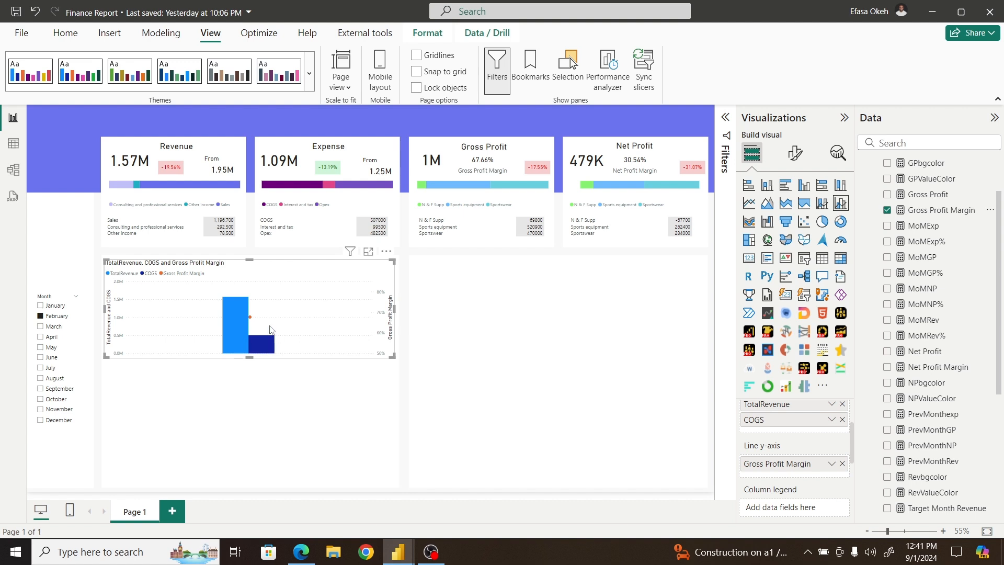
Step: Edit the Month slicer's interactions so that it has no filtering effect on the combo chart
{"action": "left_click", "coordinate": [82, 303]}
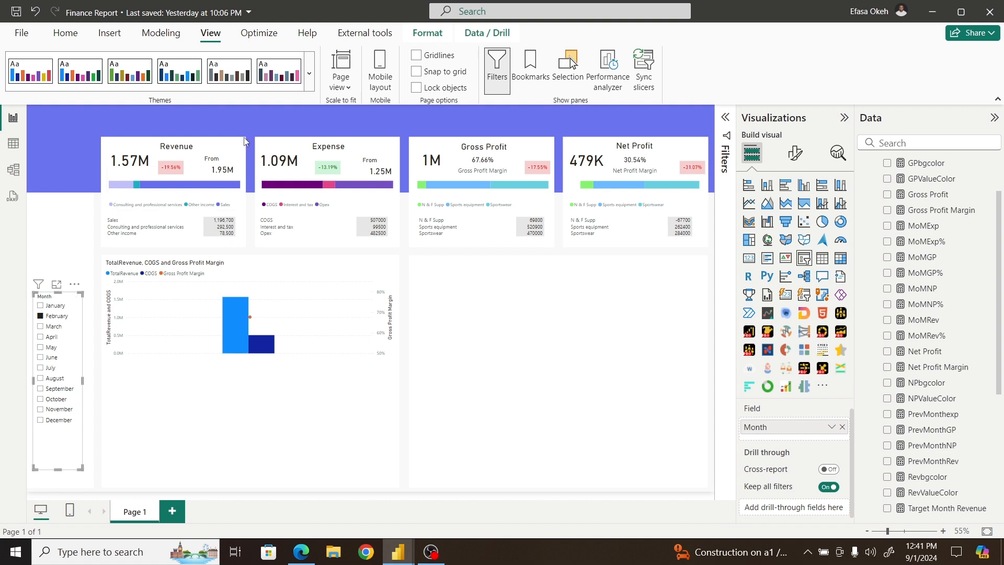
{"action": "left_click", "coordinate": [418, 36]}
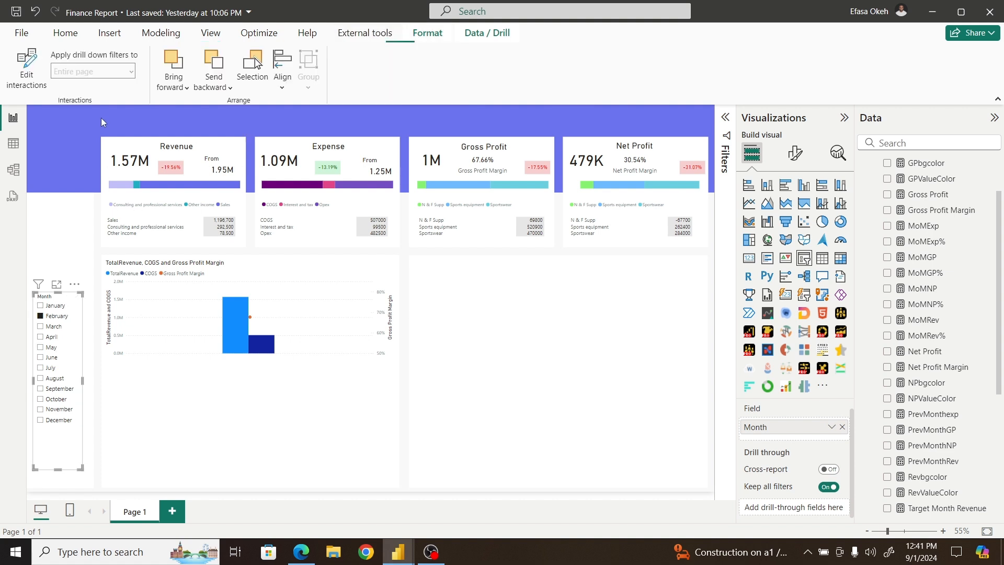
{"action": "left_click", "coordinate": [26, 68]}
{"action": "left_click", "coordinate": [381, 252]}
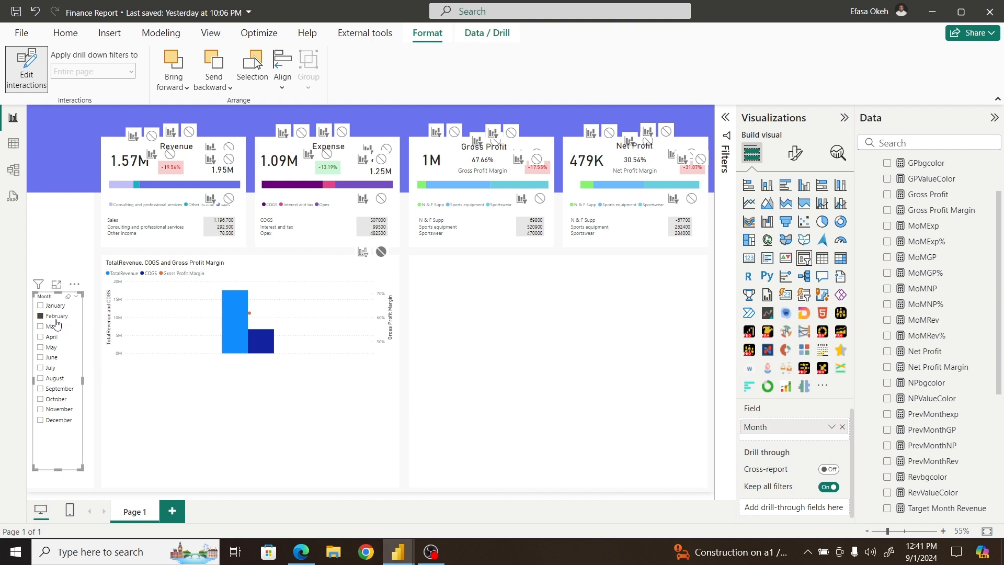
{"action": "left_click", "coordinate": [26, 68]}
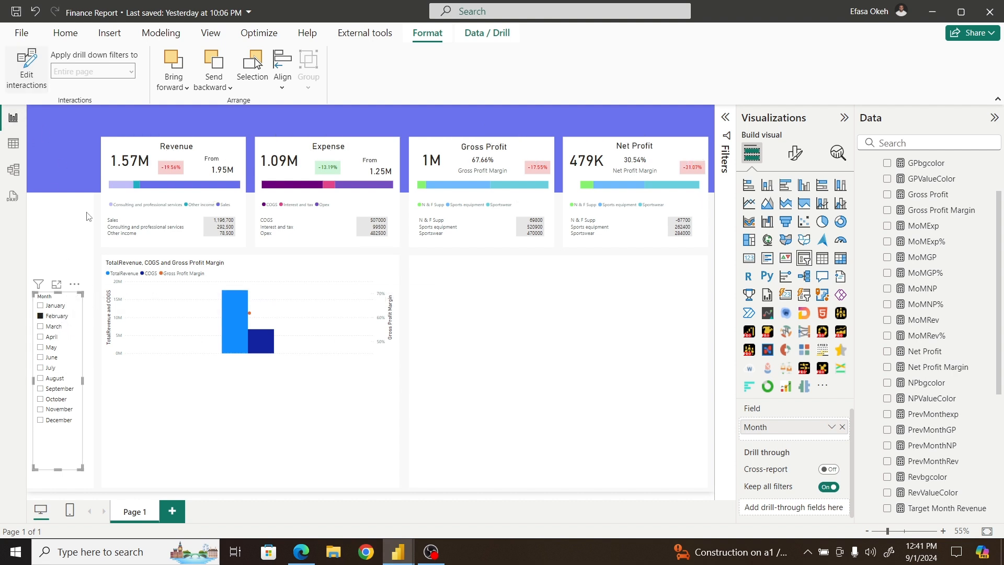
Step: Put the DateTable Date hierarchy without the Year level on the combo chart's x-axis and widen the chart slightly to the container's edge
{"action": "left_click", "coordinate": [366, 356]}
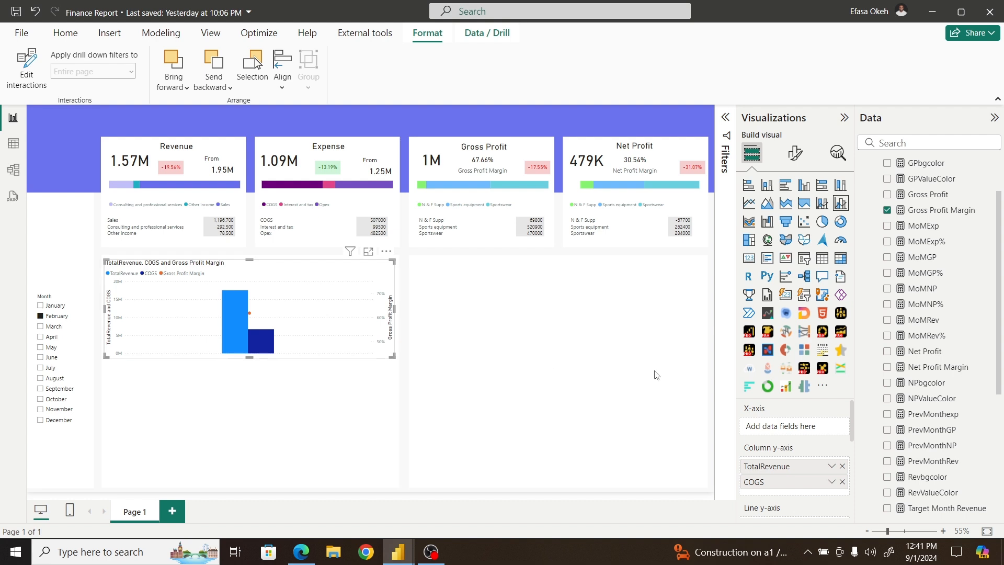
{"action": "scroll", "coordinate": [936, 367], "scroll_direction": "down", "scroll_amount": 5}
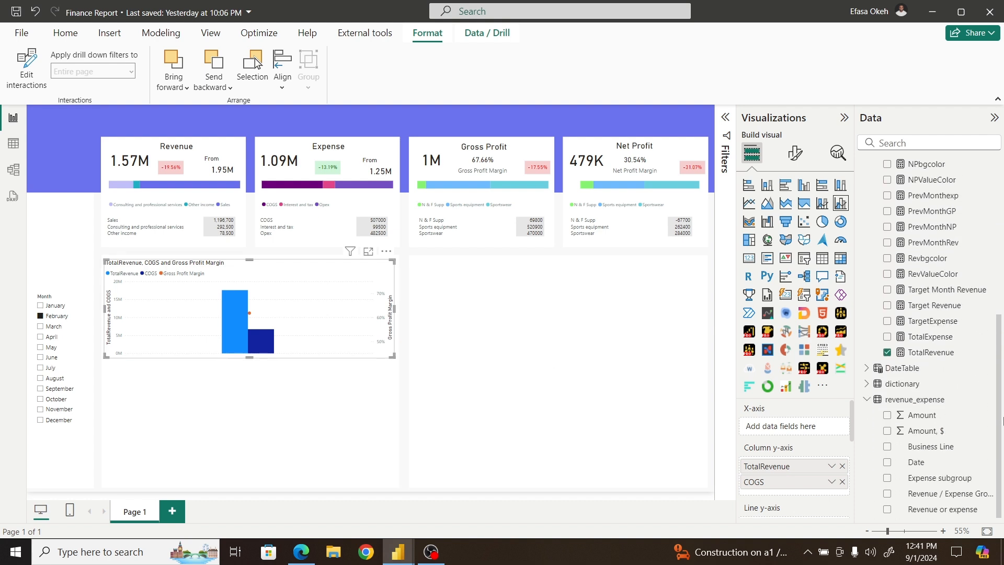
{"action": "left_click", "coordinate": [866, 369]}
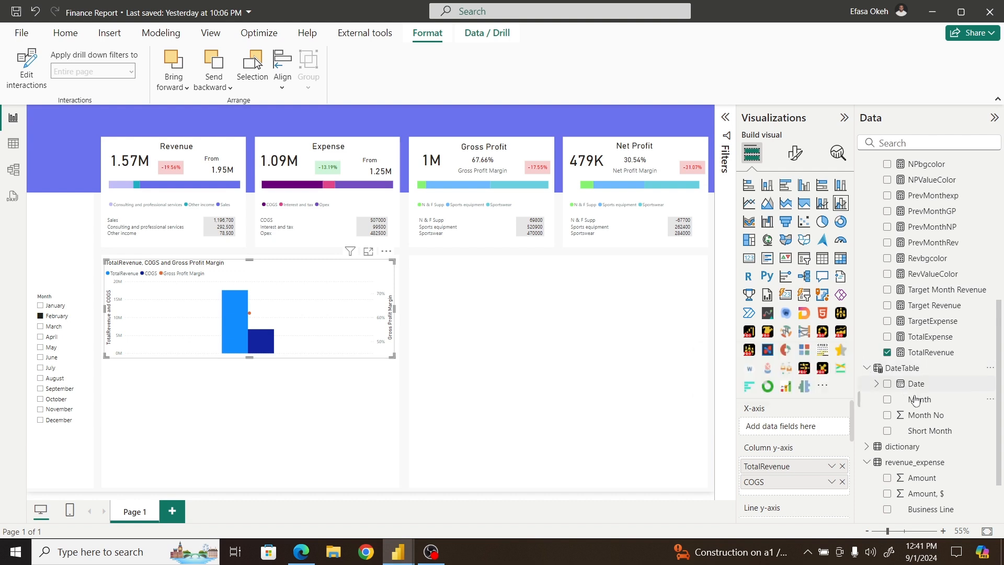
{"action": "left_click_drag", "start_coordinate": [921, 403], "coordinate": [798, 428]}
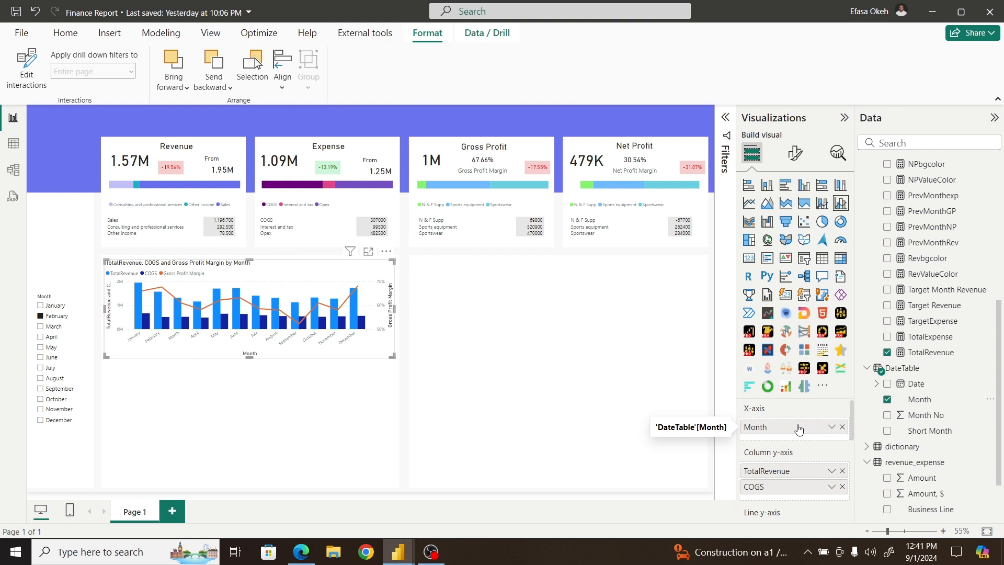
{"action": "left_click", "coordinate": [843, 429]}
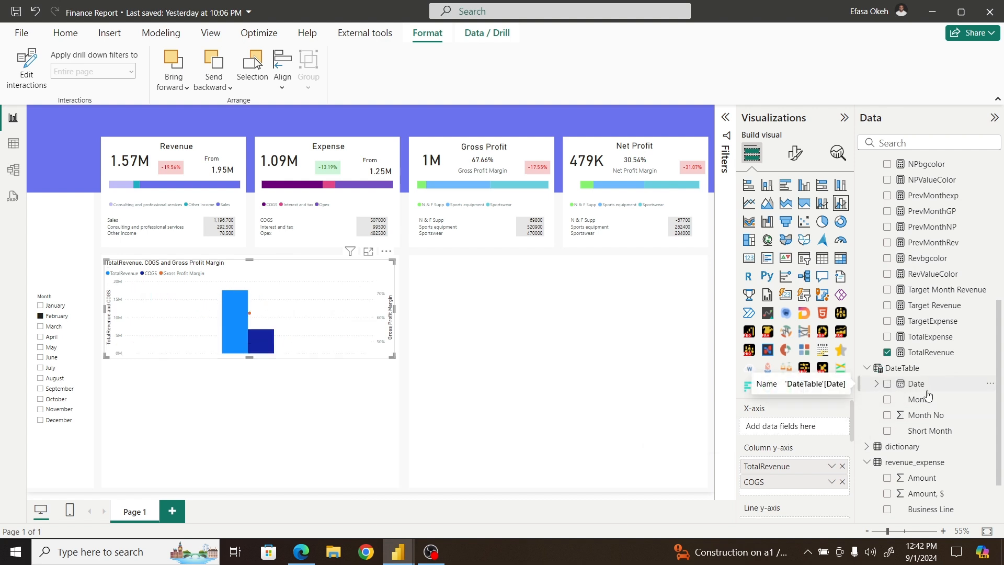
{"action": "left_click_drag", "start_coordinate": [894, 387], "coordinate": [780, 426]}
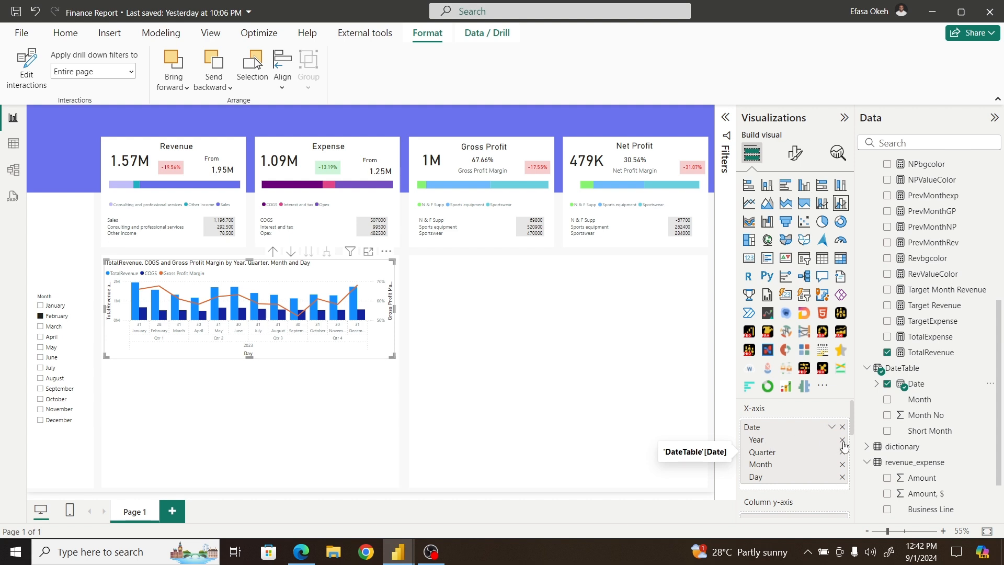
{"action": "left_click", "coordinate": [843, 441]}
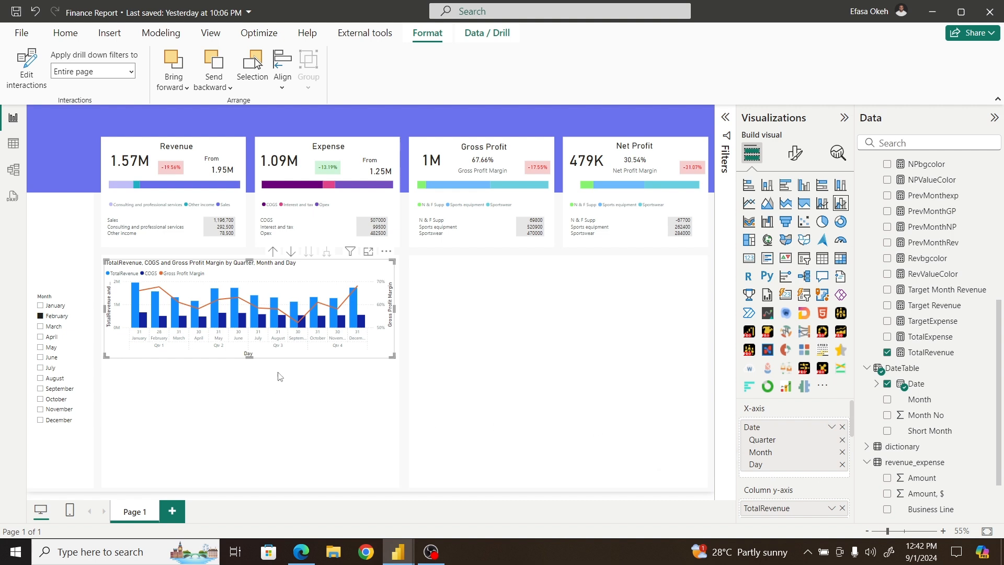
{"action": "left_click_drag", "start_coordinate": [249, 358], "coordinate": [251, 362]}
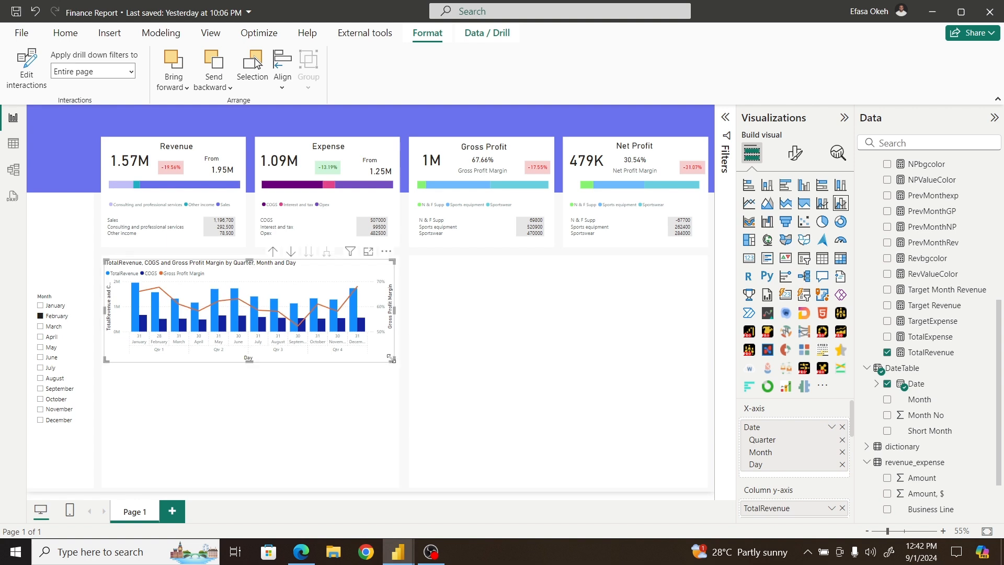
{"action": "left_click_drag", "start_coordinate": [392, 359], "coordinate": [399, 360]}
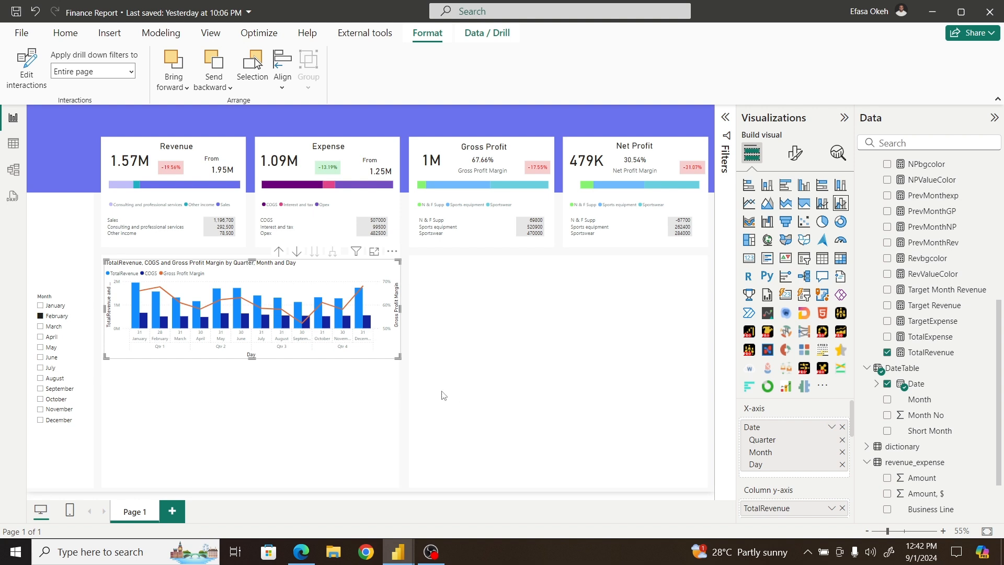
Step: Turn off the x-axis title and the y-axis title of the combo chart
{"action": "left_click", "coordinate": [796, 155]}
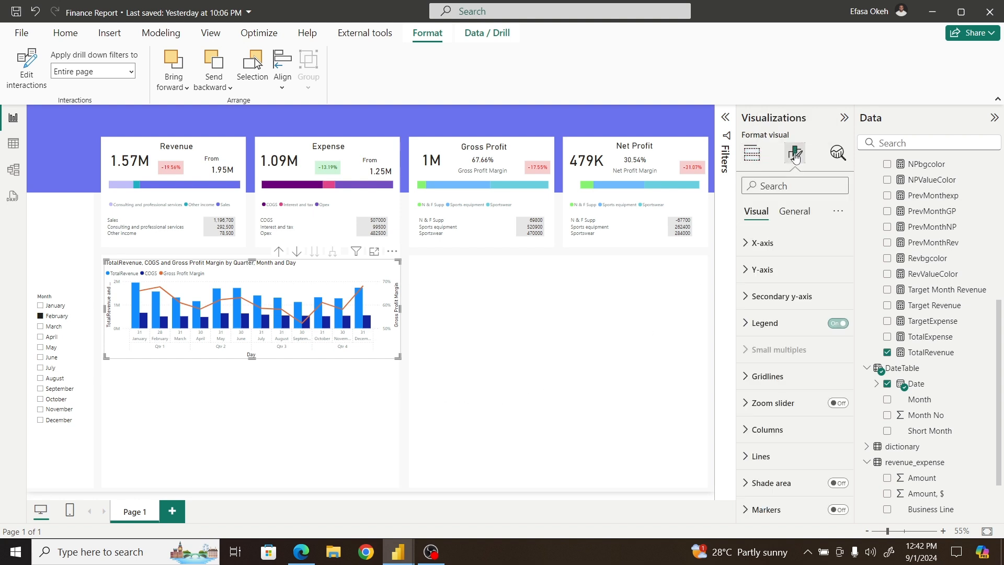
{"action": "left_click", "coordinate": [760, 243]}
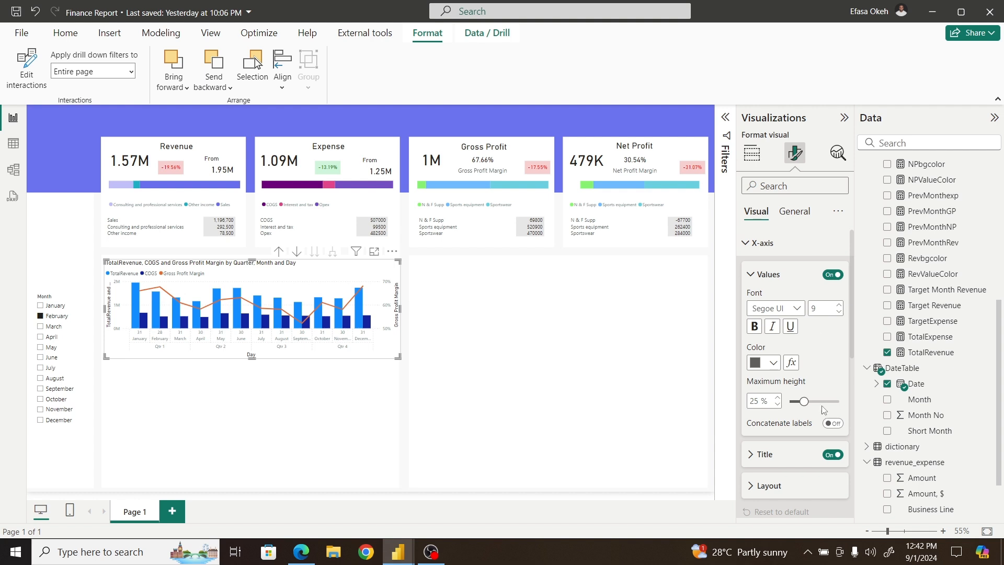
{"action": "left_click", "coordinate": [826, 456]}
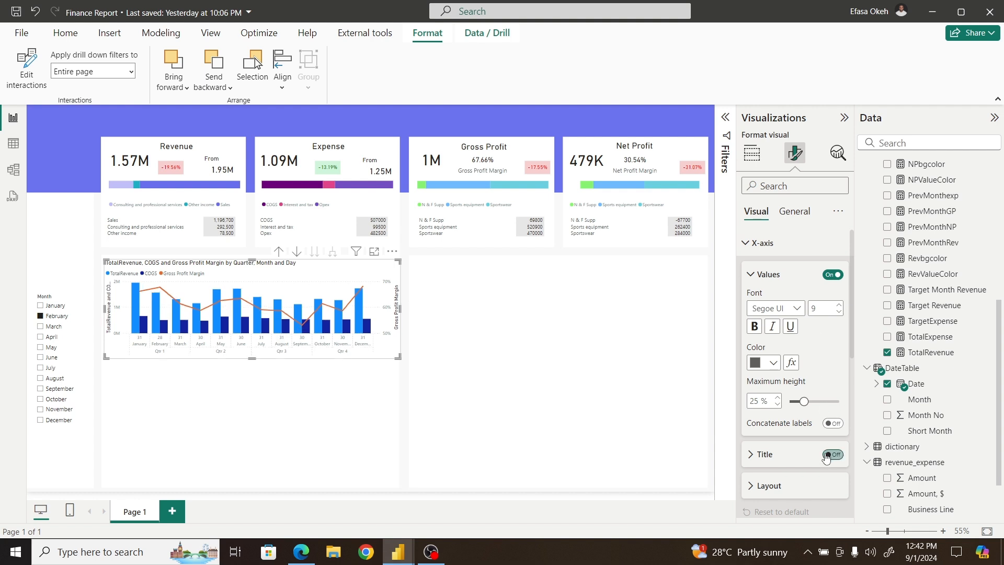
{"action": "left_click", "coordinate": [765, 275]}
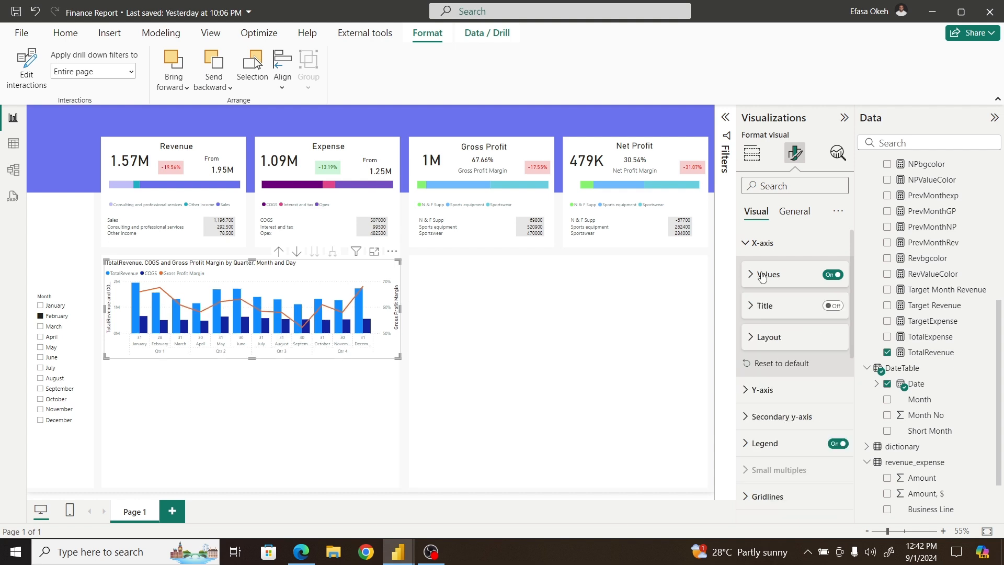
{"action": "left_click", "coordinate": [753, 244]}
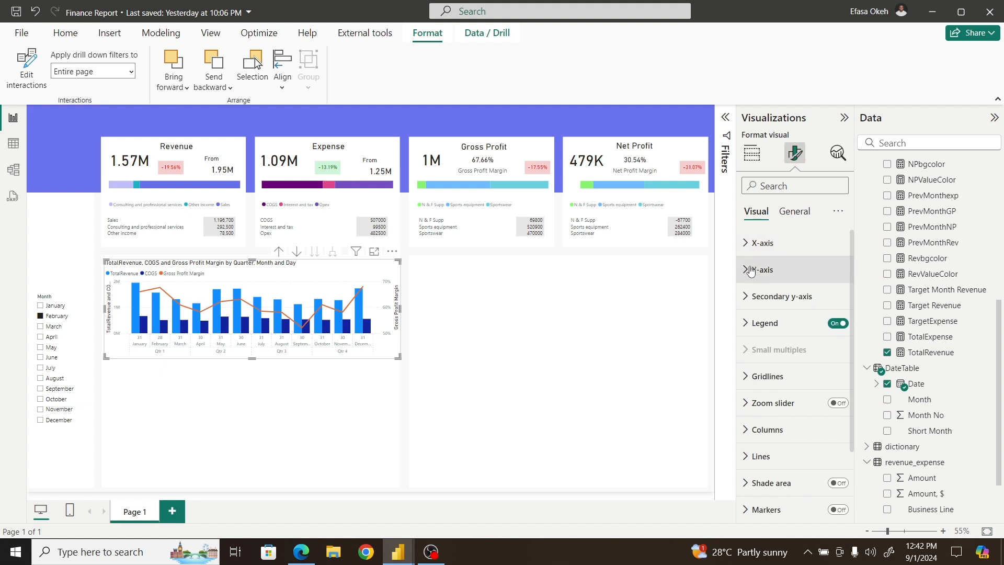
{"action": "left_click", "coordinate": [763, 269]}
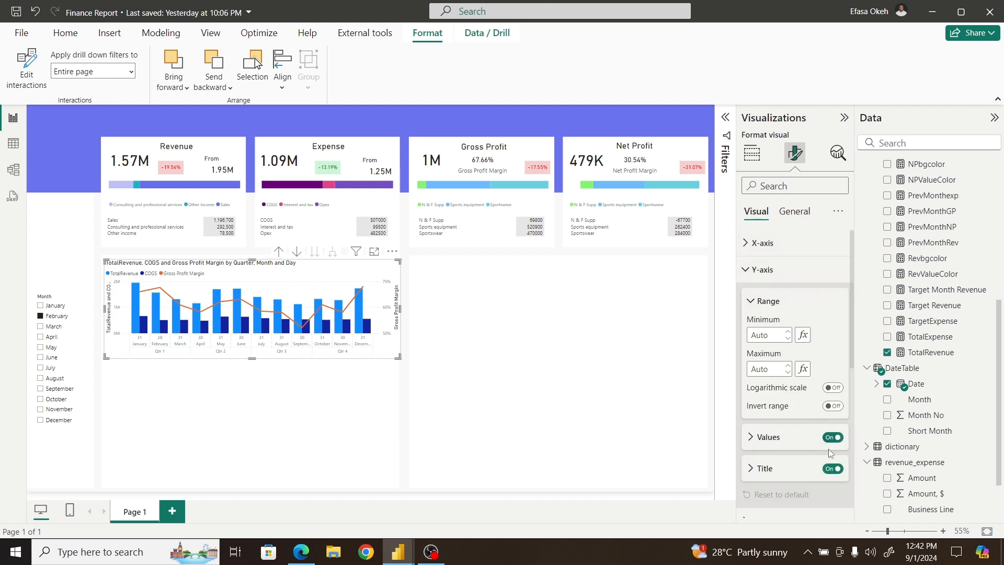
{"action": "left_click", "coordinate": [832, 469]}
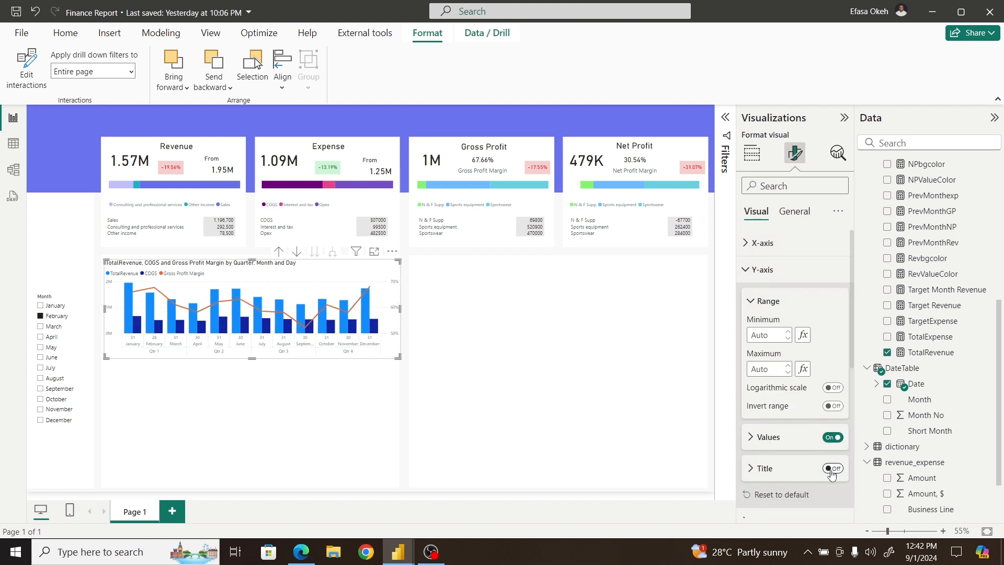
{"action": "left_click", "coordinate": [753, 270]}
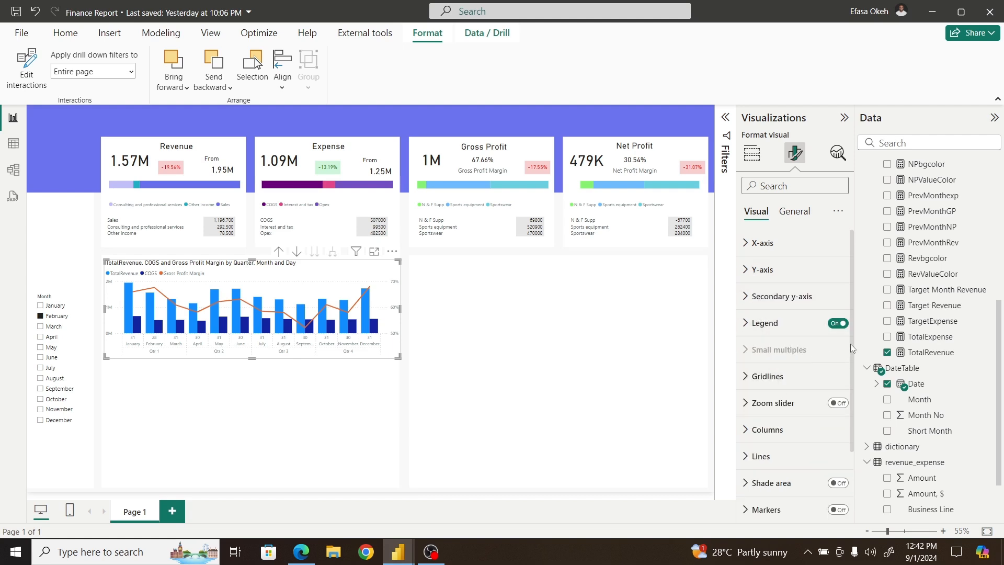
Step: Turn on the combo chart's secondary y-axis values and set their color to white
{"action": "left_click_drag", "start_coordinate": [853, 341], "coordinate": [853, 354]}
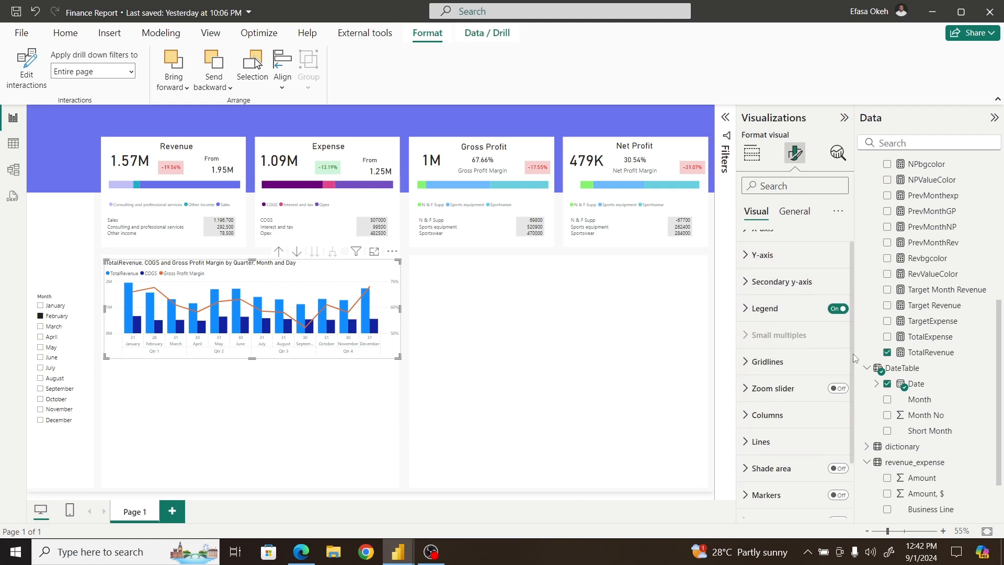
{"action": "left_click", "coordinate": [753, 283]}
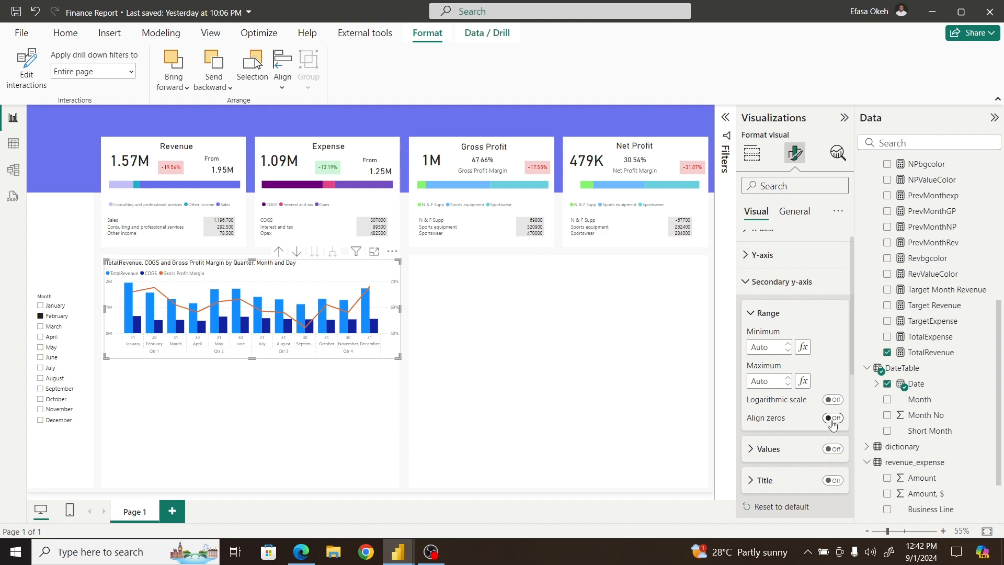
{"action": "left_click", "coordinate": [834, 450]}
{"action": "left_click", "coordinate": [767, 448]}
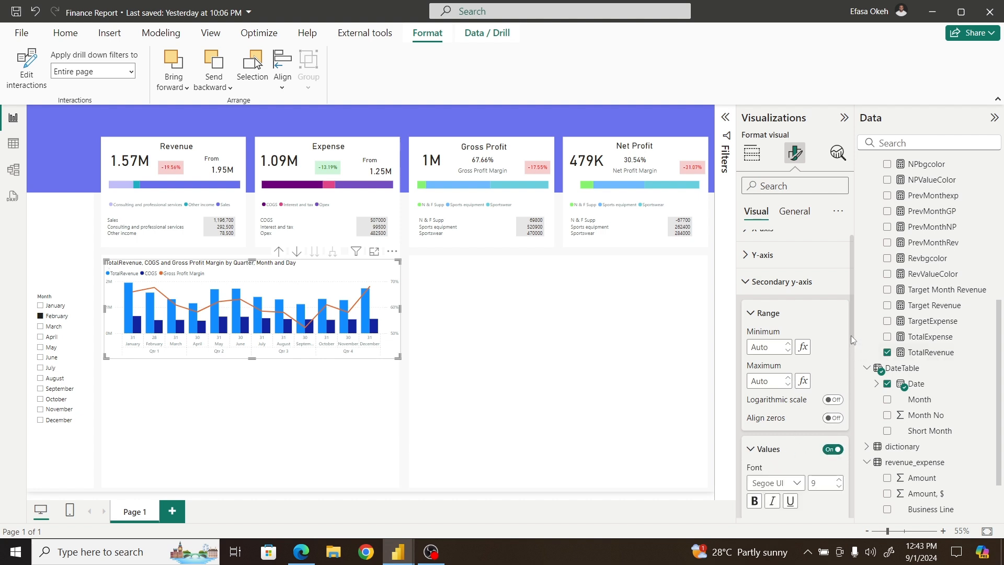
{"action": "left_click_drag", "start_coordinate": [851, 335], "coordinate": [850, 410]}
{"action": "left_click", "coordinate": [772, 353]}
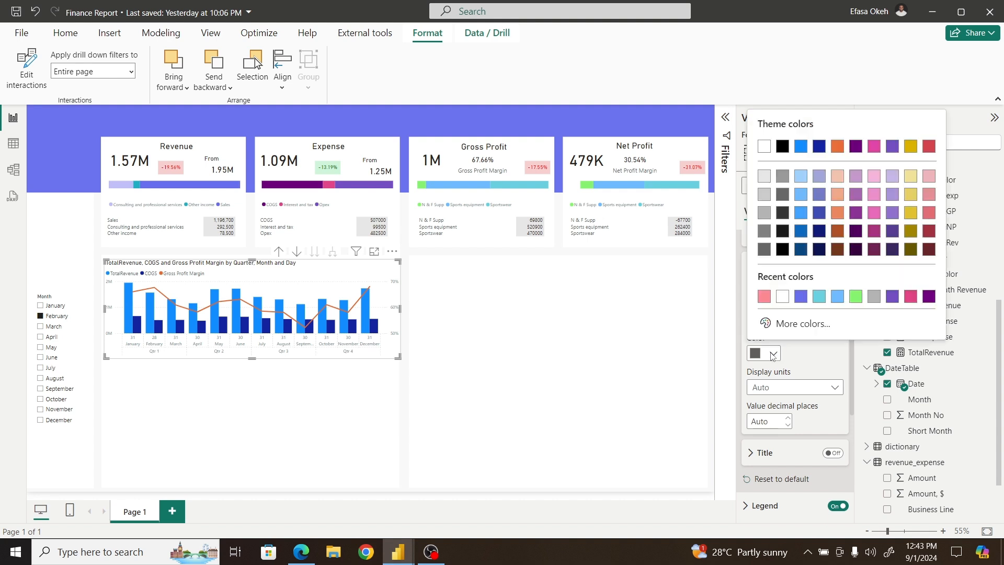
{"action": "left_click", "coordinate": [783, 297]}
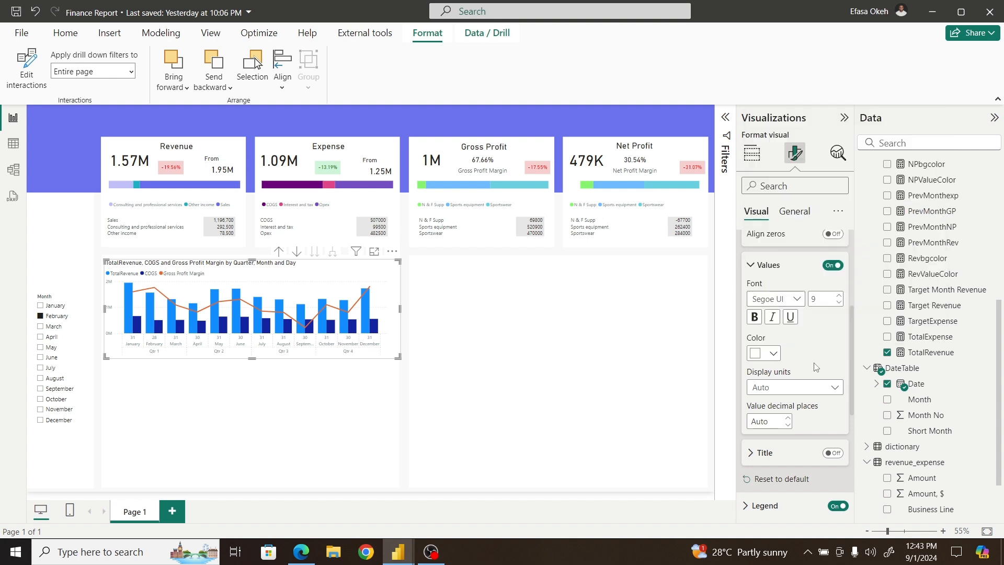
{"action": "scroll", "coordinate": [851, 356], "scroll_direction": "up", "scroll_amount": 3}
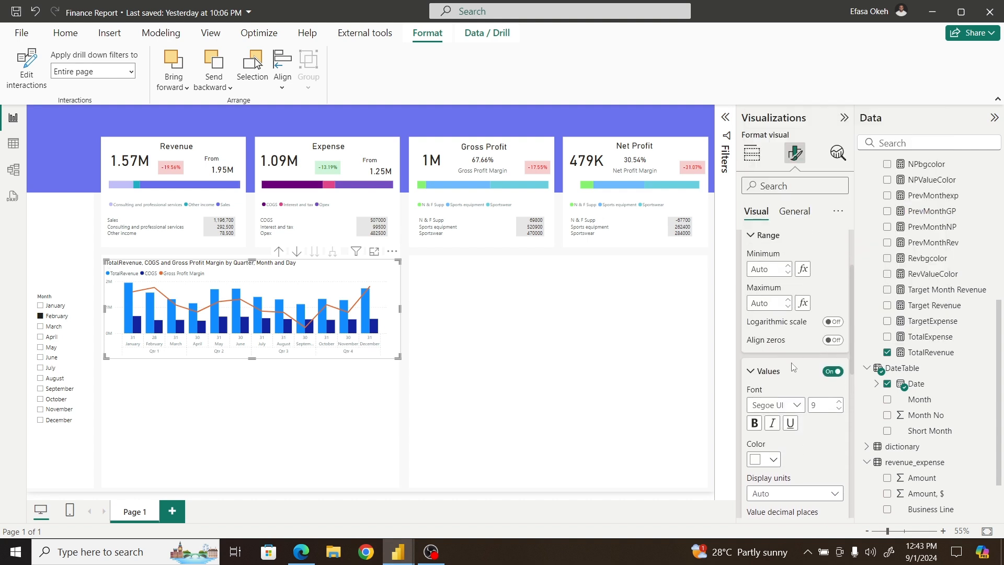
{"action": "left_click", "coordinate": [851, 376]}
{"action": "scroll", "coordinate": [849, 356], "scroll_direction": "up", "scroll_amount": 2}
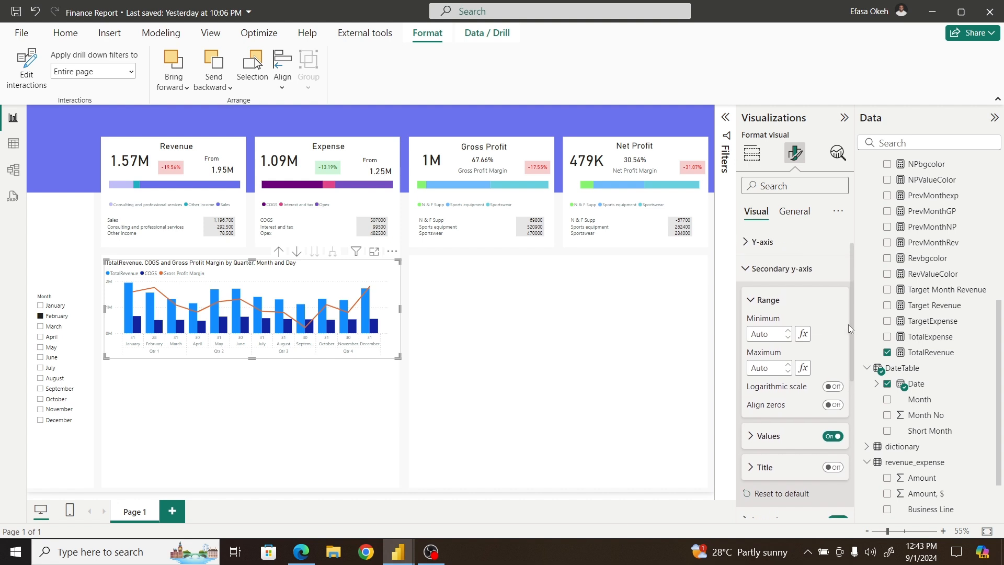
{"action": "left_click", "coordinate": [814, 283]}
{"action": "scroll", "coordinate": [852, 287], "scroll_direction": "down", "scroll_amount": 2}
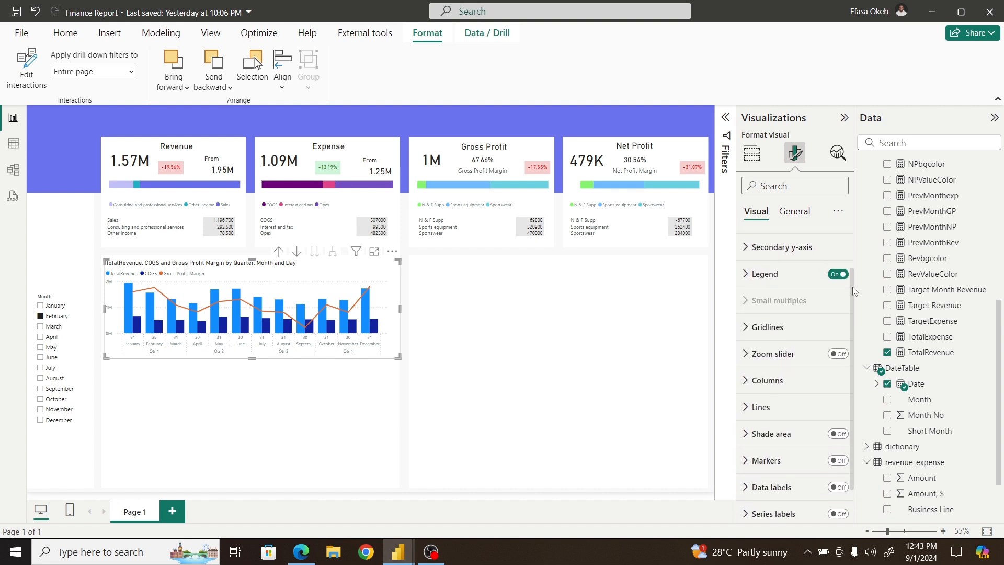
Step: Turn off the horizontal gridlines of the combo chart
{"action": "left_click", "coordinate": [766, 301]}
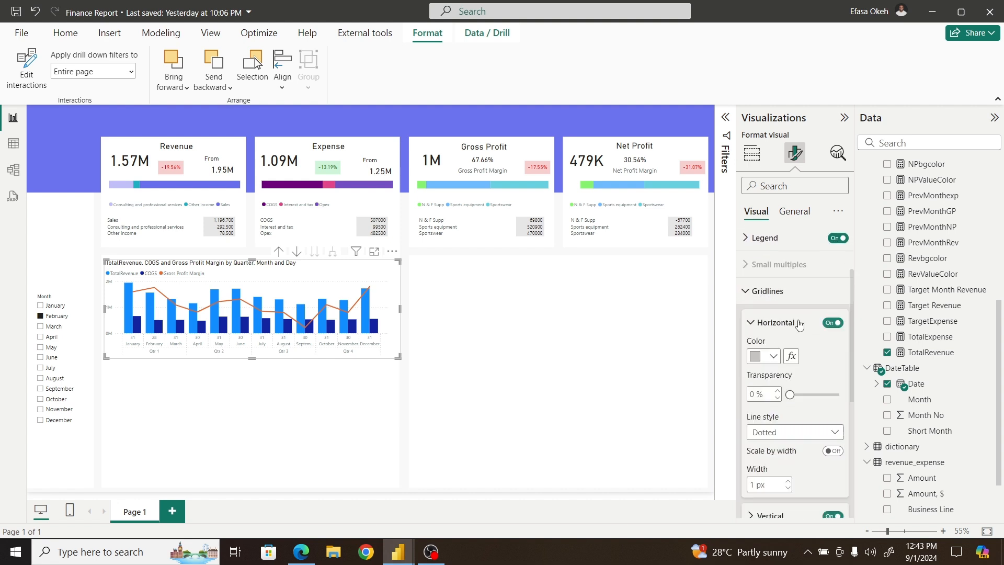
{"action": "left_click", "coordinate": [832, 324]}
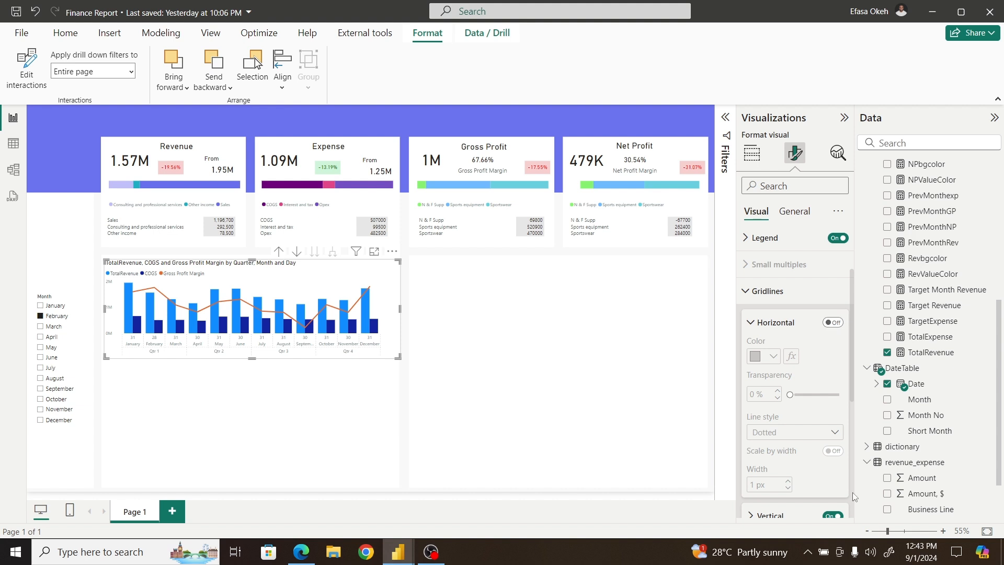
{"action": "left_click", "coordinate": [751, 294]}
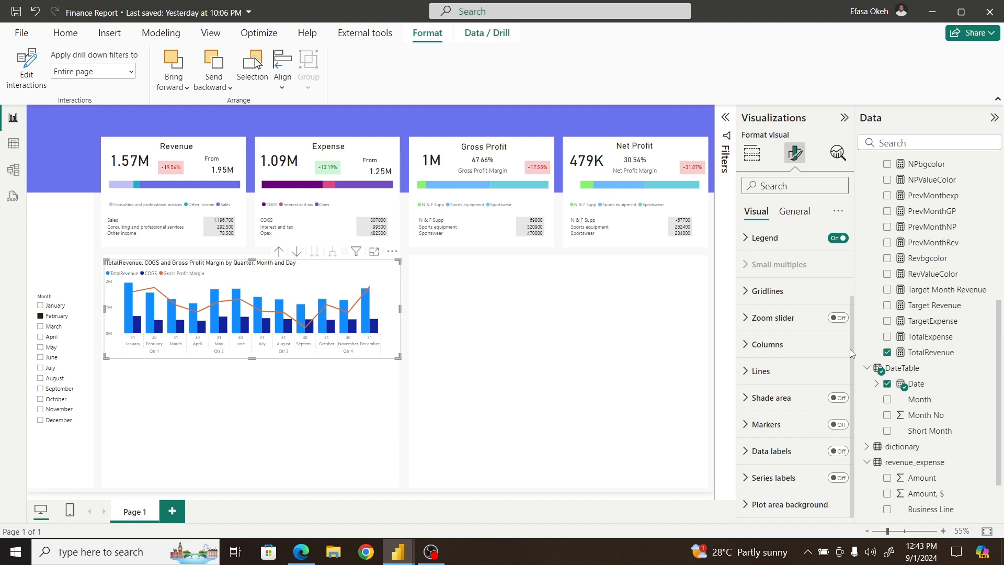
Step: Set the color of the combo chart's TotalRevenue columns to the recently used periwinkle blue that matches the report header
{"action": "left_click", "coordinate": [760, 349]}
{"action": "left_click", "coordinate": [793, 410]}
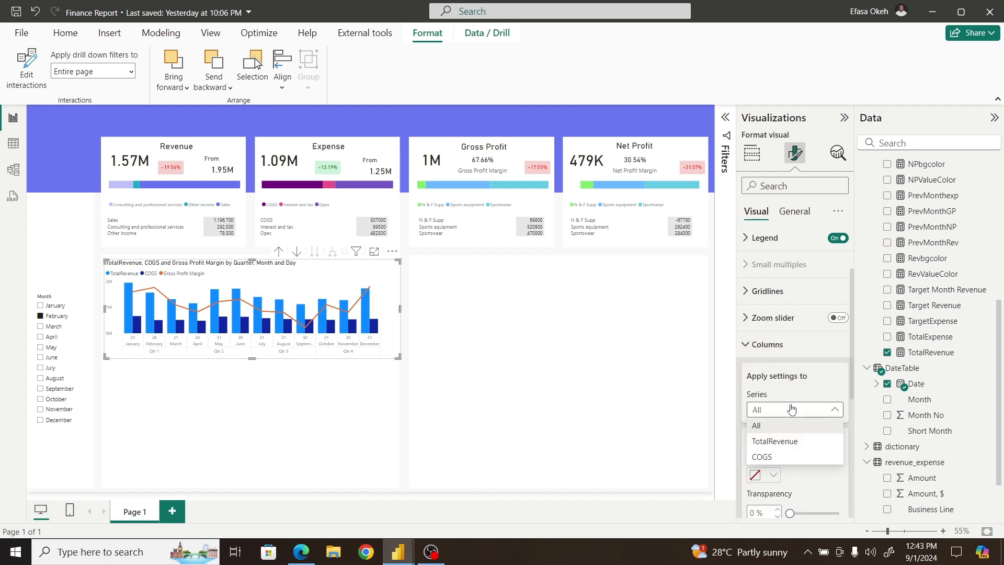
{"action": "left_click", "coordinate": [774, 442]}
{"action": "scroll", "coordinate": [797, 429], "scroll_direction": "down", "scroll_amount": 3}
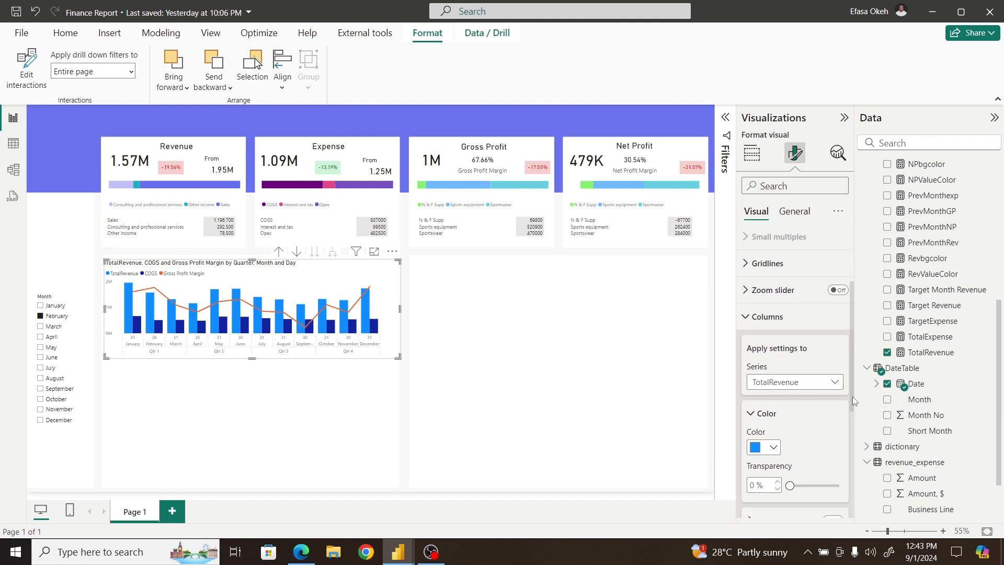
{"action": "left_click", "coordinate": [765, 343]}
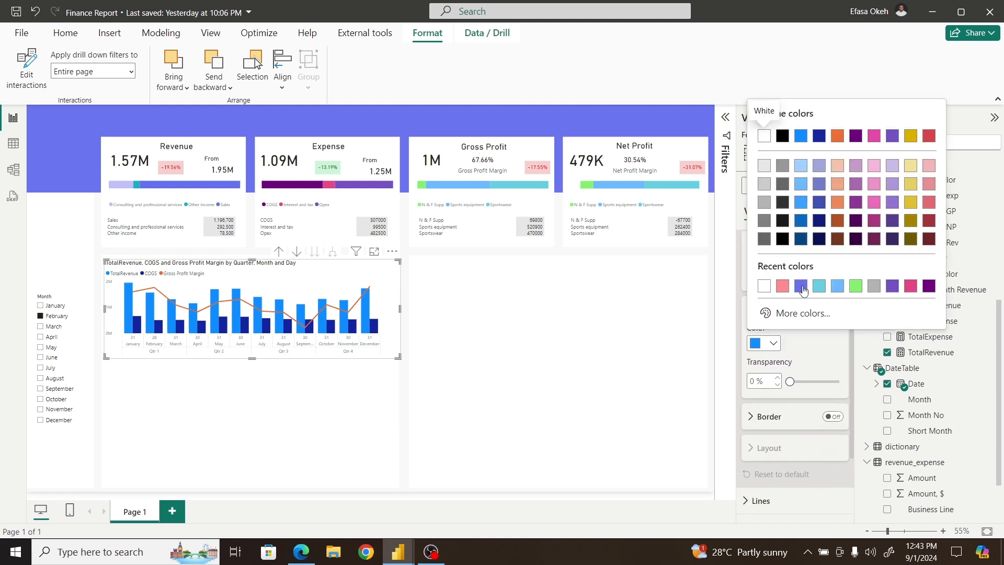
{"action": "left_click", "coordinate": [802, 287]}
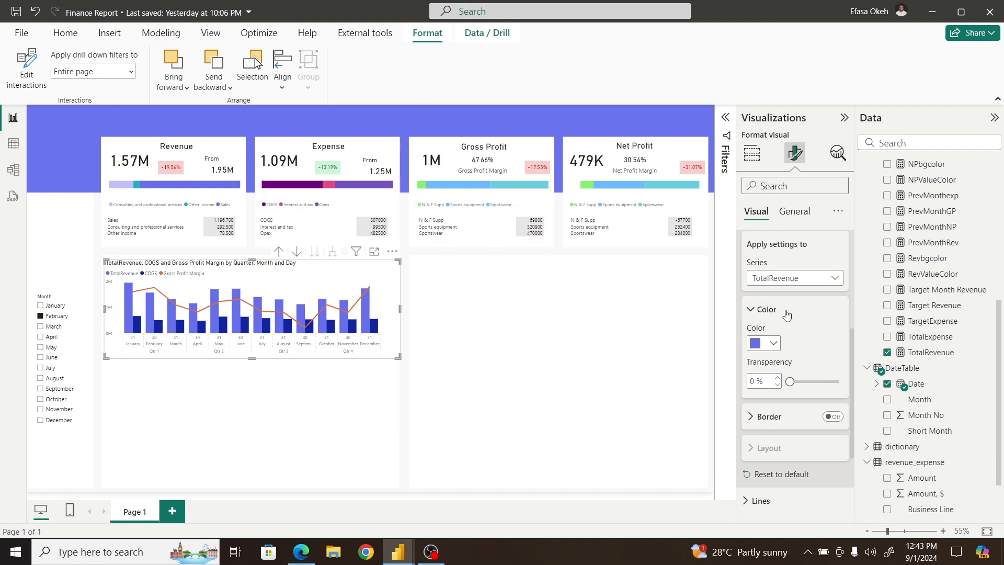
Step: Set the color of the combo chart's COGS columns to the recently used dark purple
{"action": "left_click", "coordinate": [773, 279]}
{"action": "left_click", "coordinate": [771, 326]}
{"action": "left_click", "coordinate": [775, 343]}
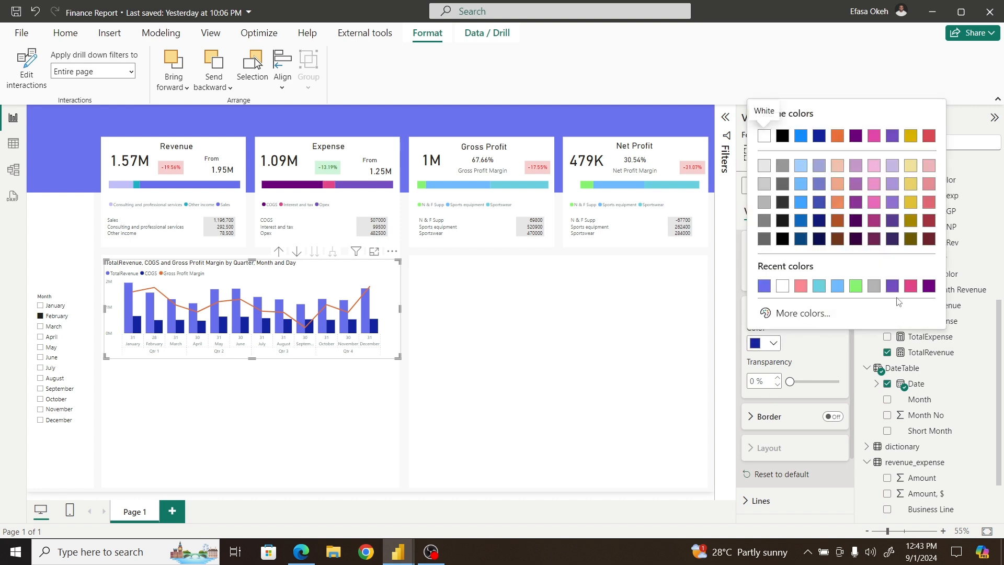
{"action": "left_click", "coordinate": [929, 287]}
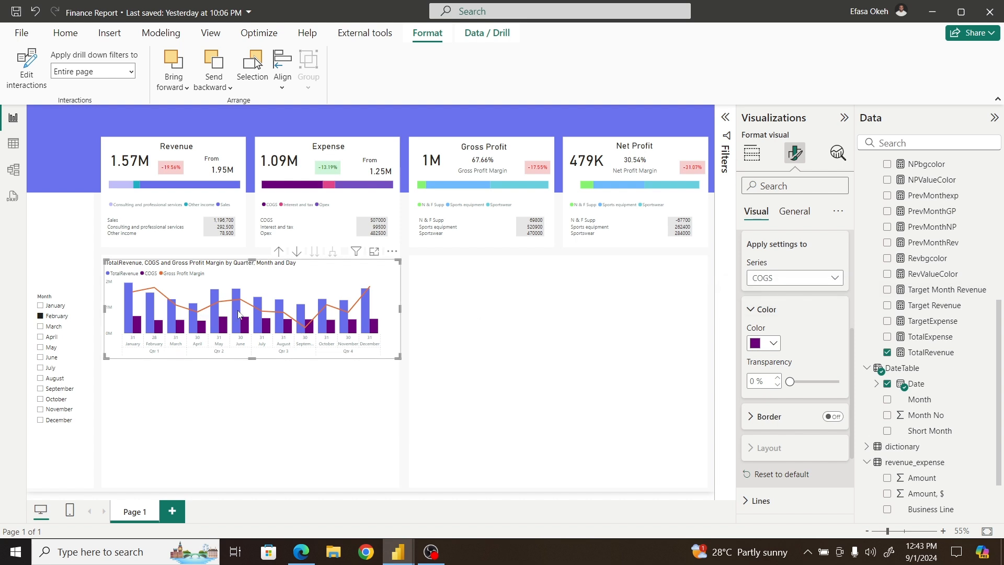
{"action": "left_click", "coordinate": [753, 312]}
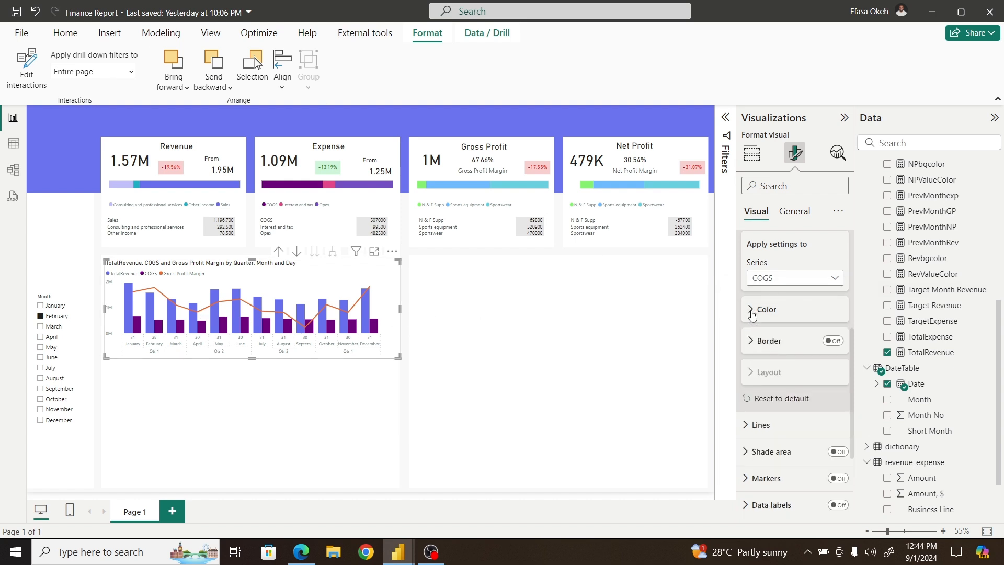
{"action": "left_click_drag", "start_coordinate": [851, 360], "coordinate": [853, 319]}
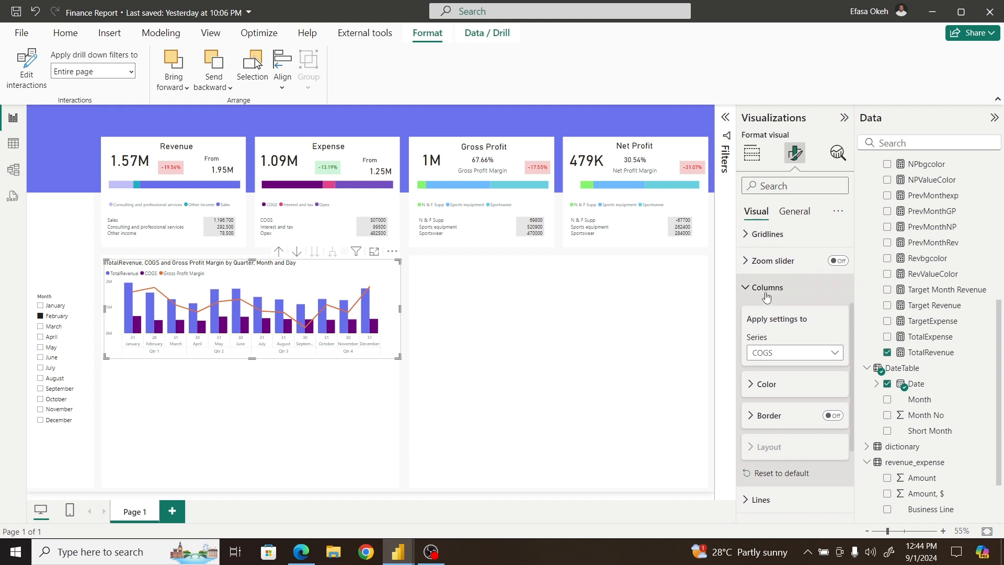
{"action": "left_click", "coordinate": [749, 289]}
Step: Set the combo chart's line style to Dashed and its interpolation type to Smooth
{"action": "left_click", "coordinate": [757, 370]}
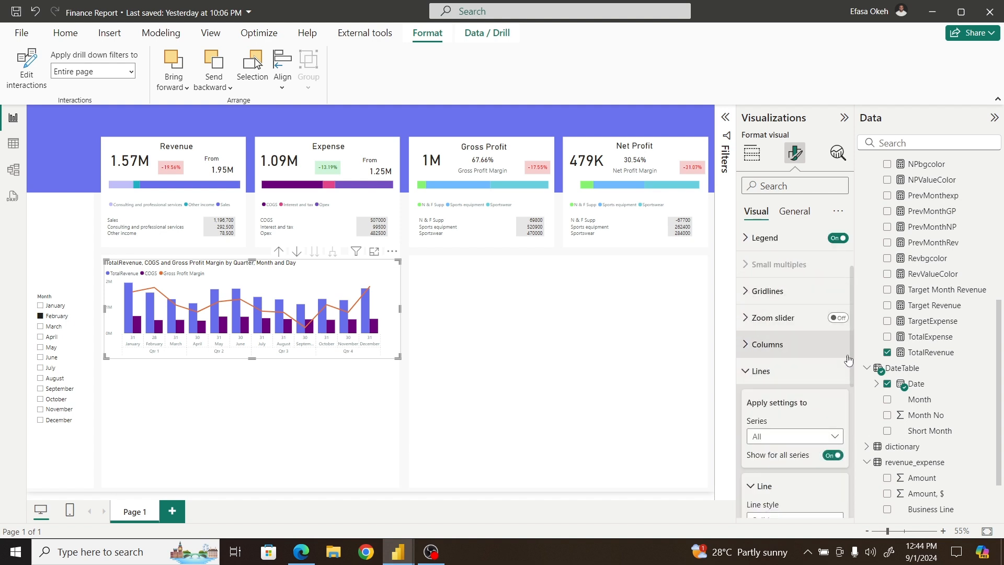
{"action": "left_click_drag", "start_coordinate": [852, 325], "coordinate": [852, 394]}
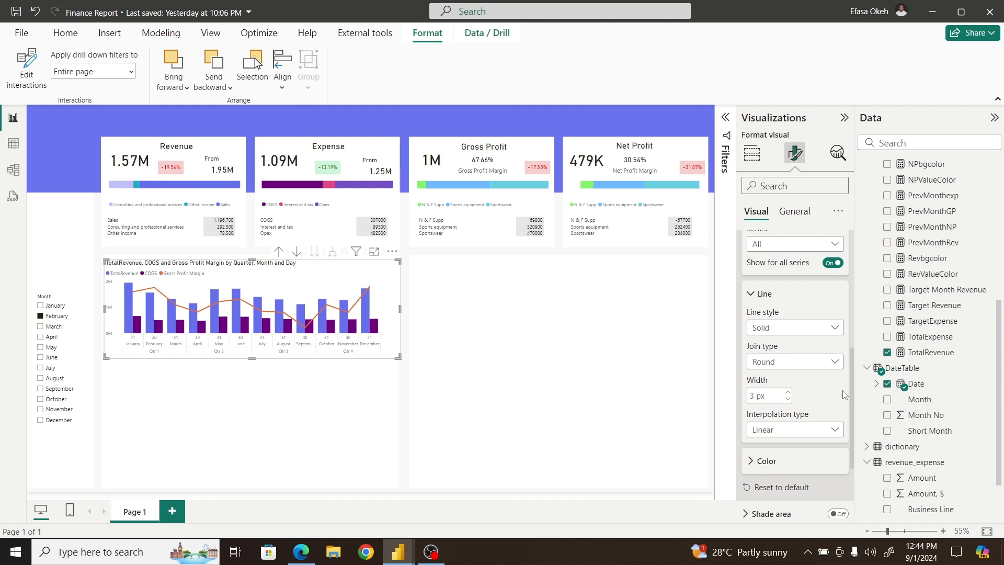
{"action": "left_click", "coordinate": [770, 333]}
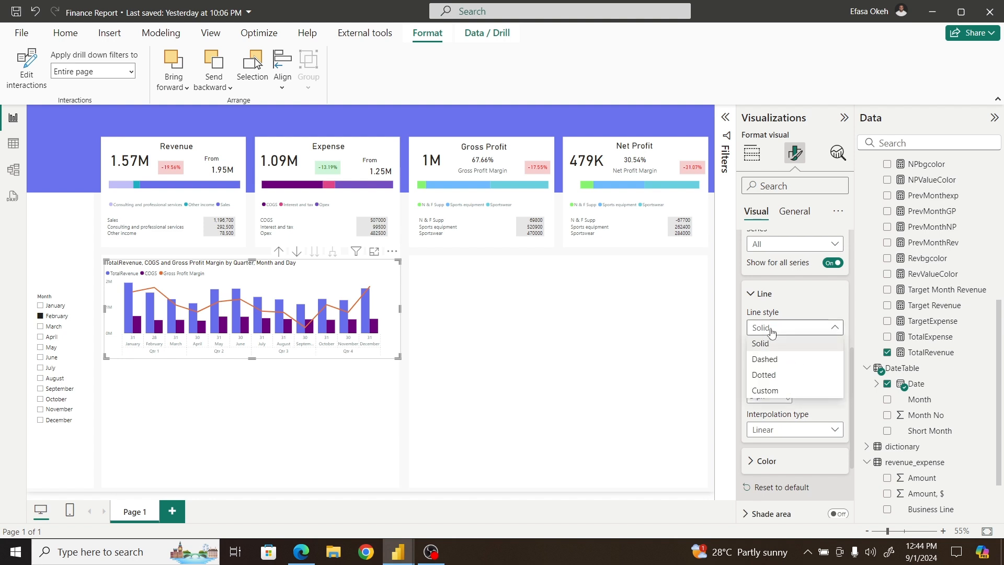
{"action": "left_click", "coordinate": [774, 364]}
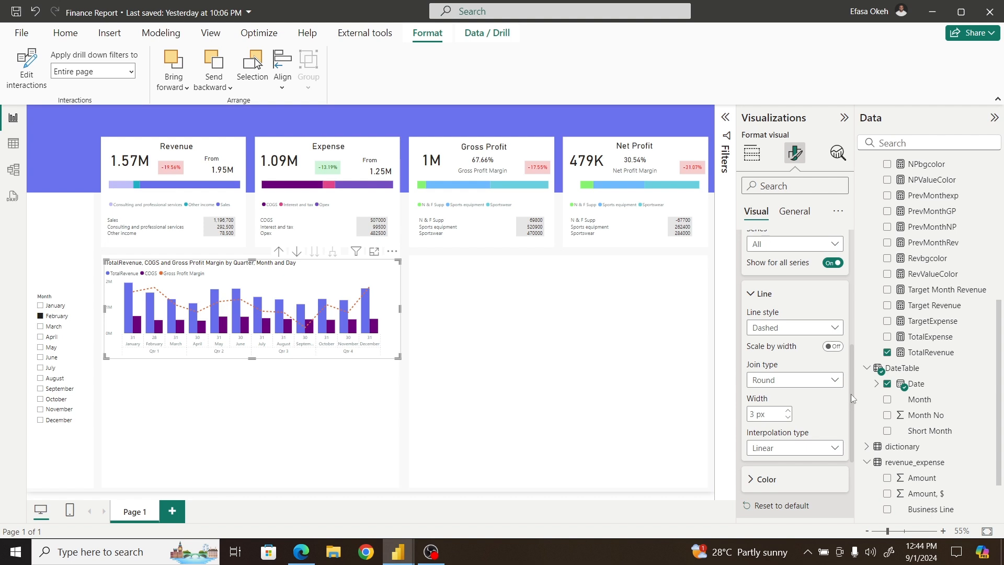
{"action": "scroll", "coordinate": [851, 397], "scroll_direction": "down", "scroll_amount": 1}
{"action": "left_click", "coordinate": [785, 417]}
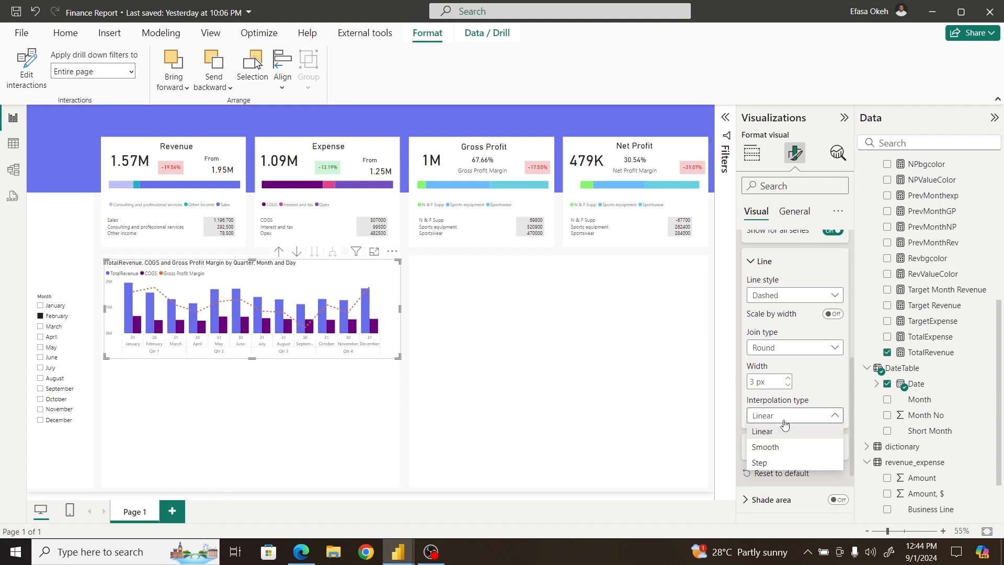
{"action": "left_click", "coordinate": [769, 447]}
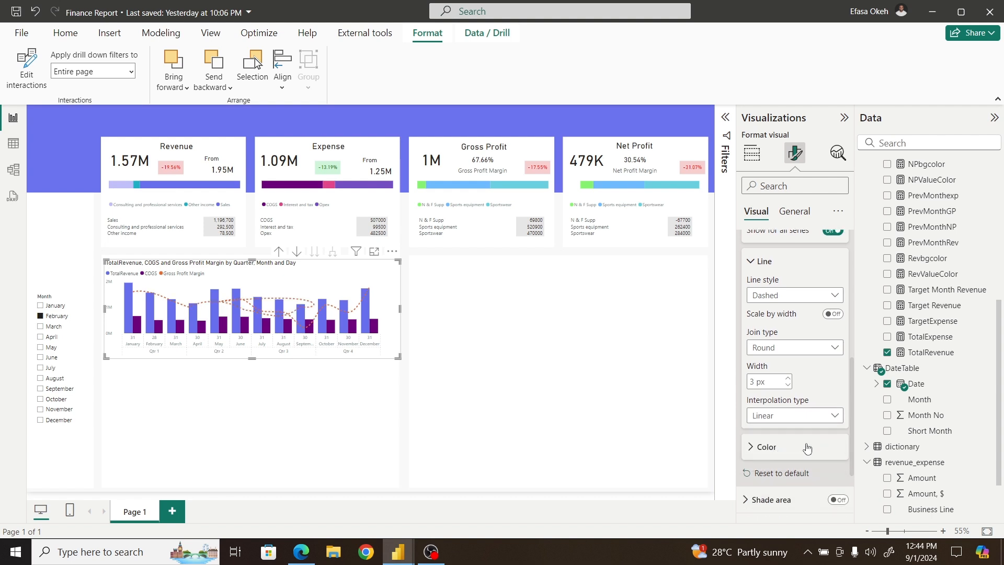
Step: Set the color of the combo chart's Gross Profit Margin line to black
{"action": "scroll", "coordinate": [852, 407], "scroll_direction": "down", "scroll_amount": 1}
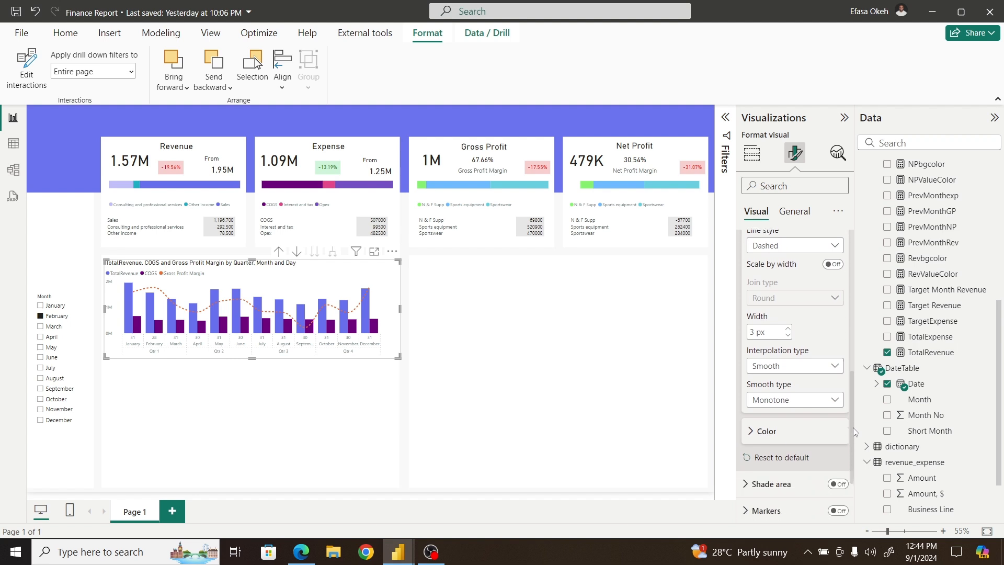
{"action": "scroll", "coordinate": [853, 428], "scroll_direction": "down", "scroll_amount": 1}
{"action": "left_click", "coordinate": [775, 380]}
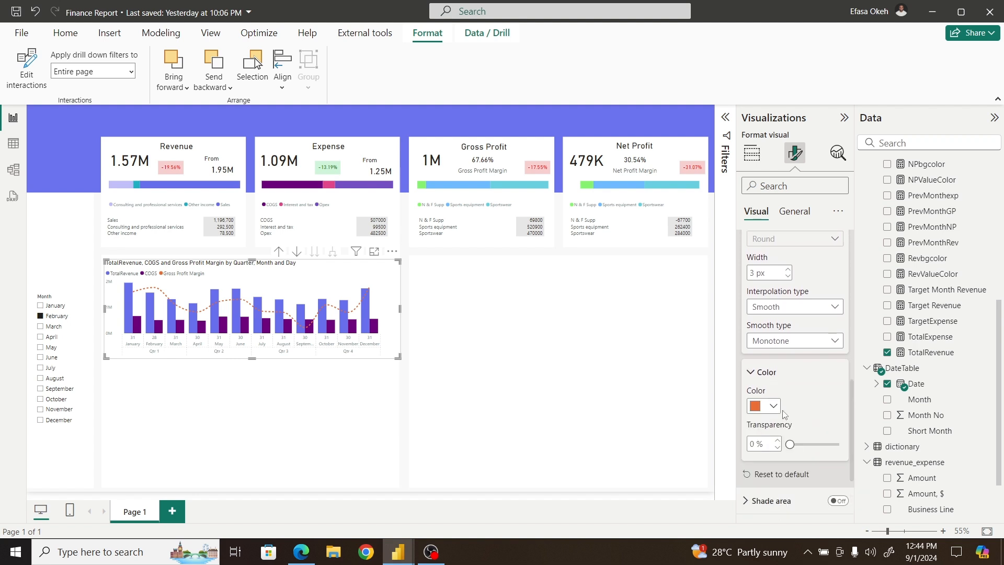
{"action": "left_click", "coordinate": [774, 408]}
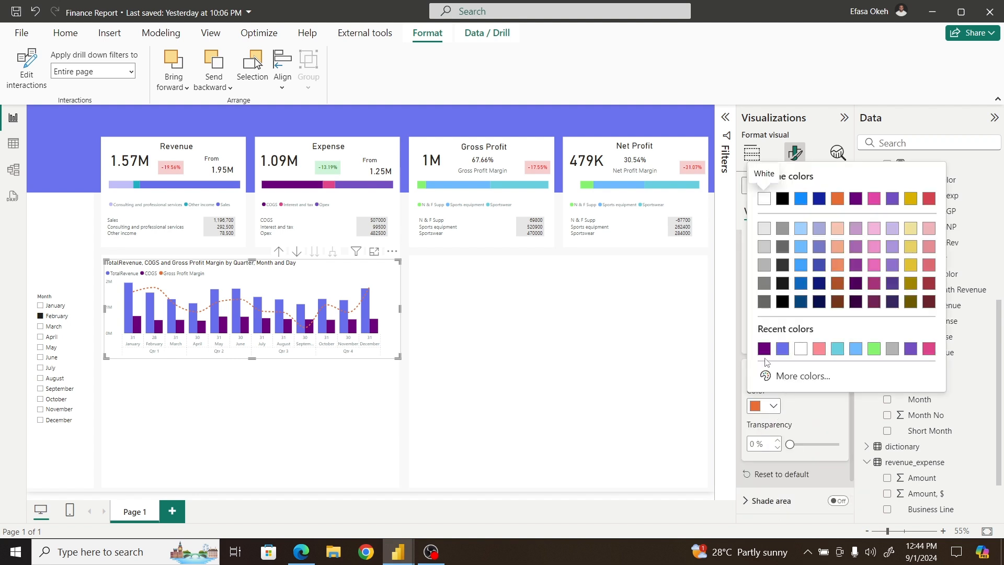
{"action": "left_click", "coordinate": [782, 302]}
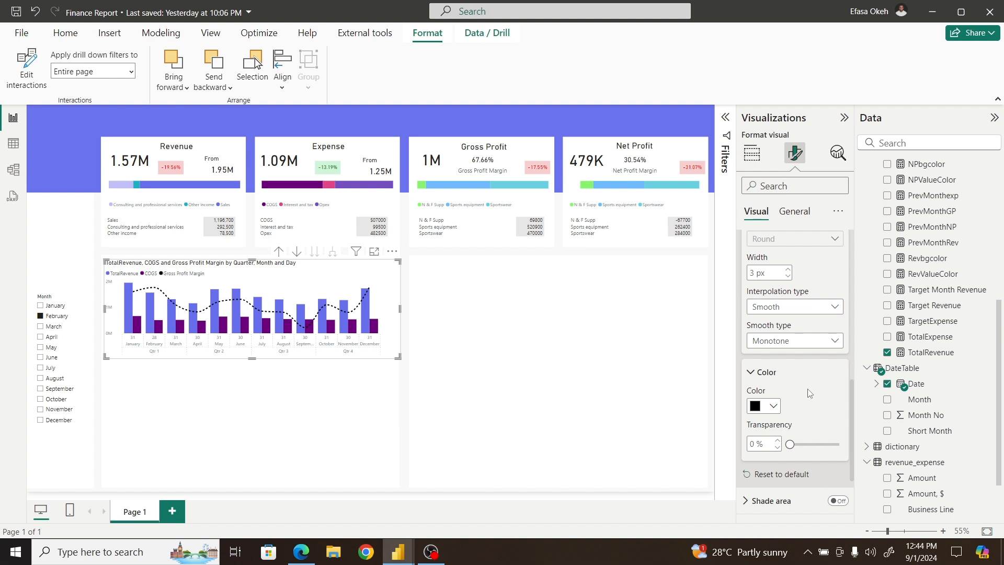
{"action": "left_click_drag", "start_coordinate": [852, 389], "coordinate": [856, 307]}
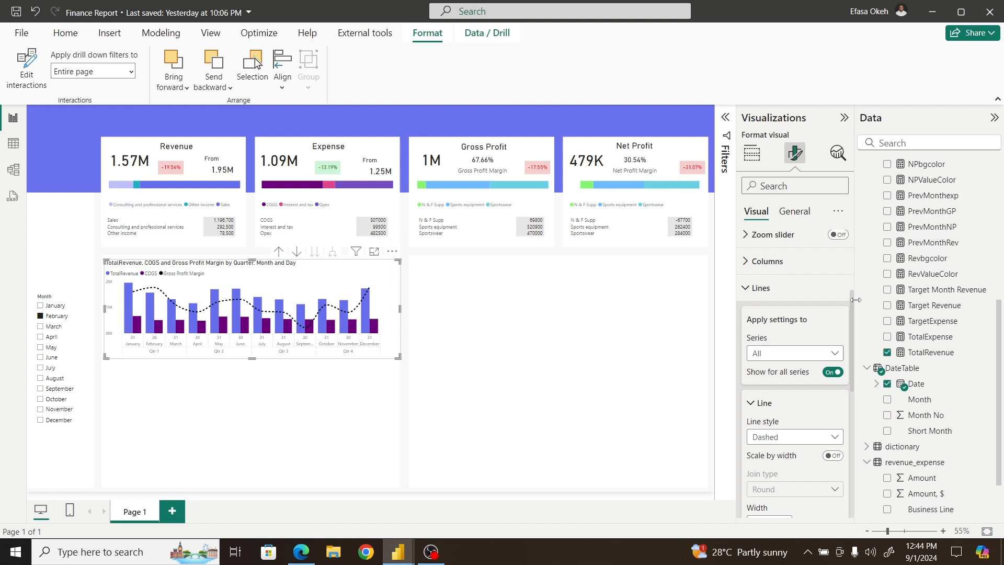
{"action": "left_click", "coordinate": [757, 288]}
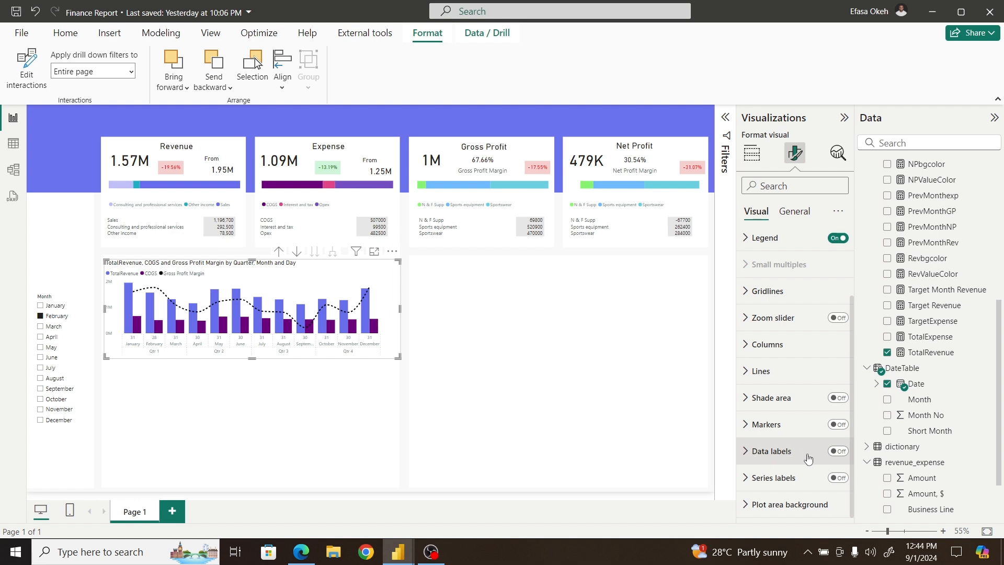
Step: Turn on data labels for the combo chart and turn them off for the TotalRevenue series
{"action": "left_click", "coordinate": [836, 453]}
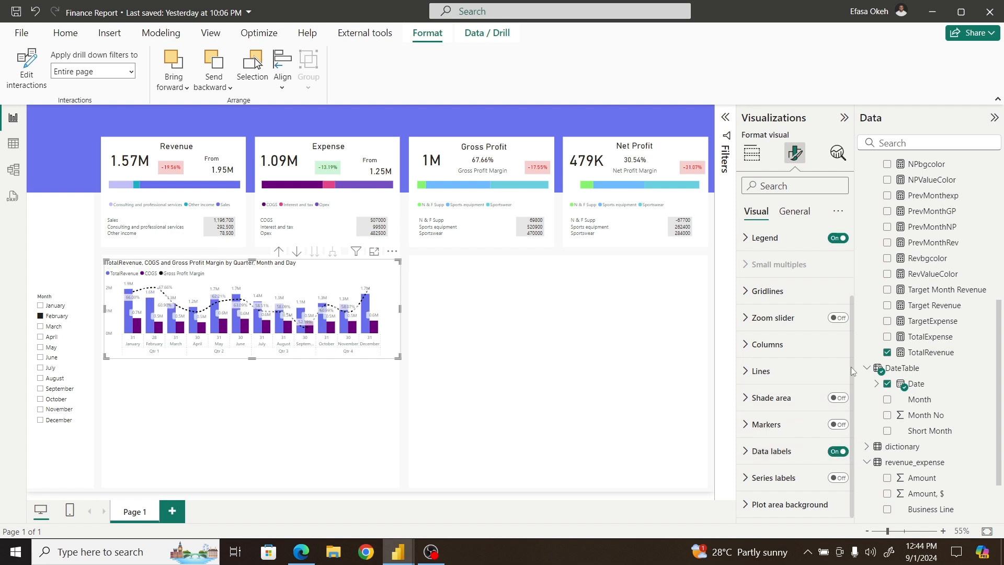
{"action": "left_click", "coordinate": [749, 455]}
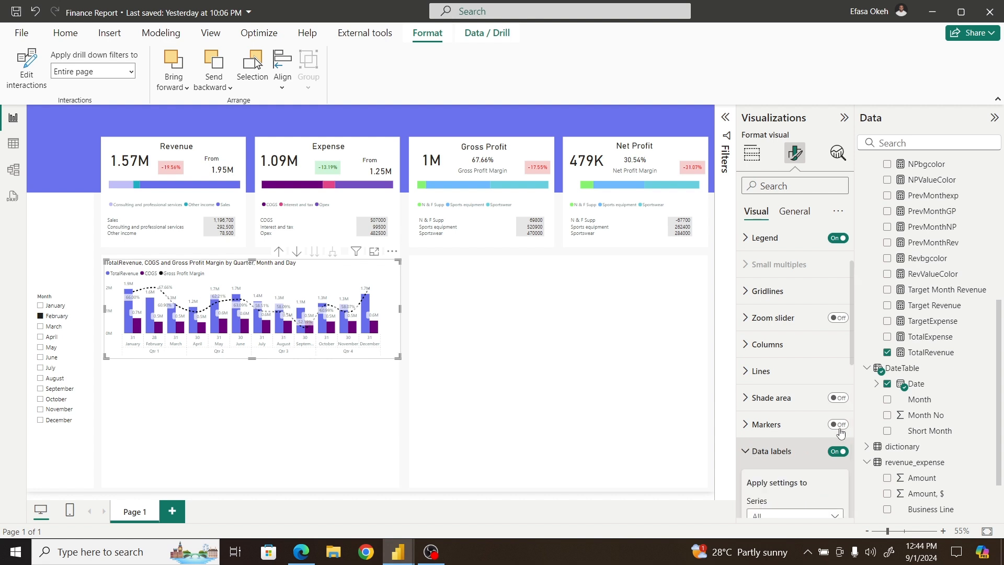
{"action": "left_click_drag", "start_coordinate": [852, 344], "coordinate": [851, 416]}
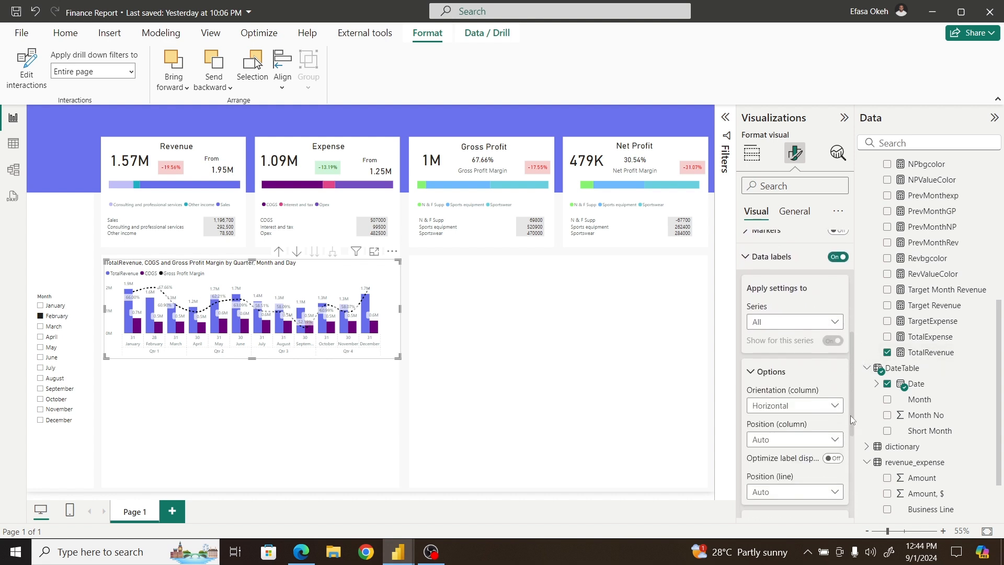
{"action": "left_click", "coordinate": [789, 322]}
{"action": "left_click", "coordinate": [789, 355]}
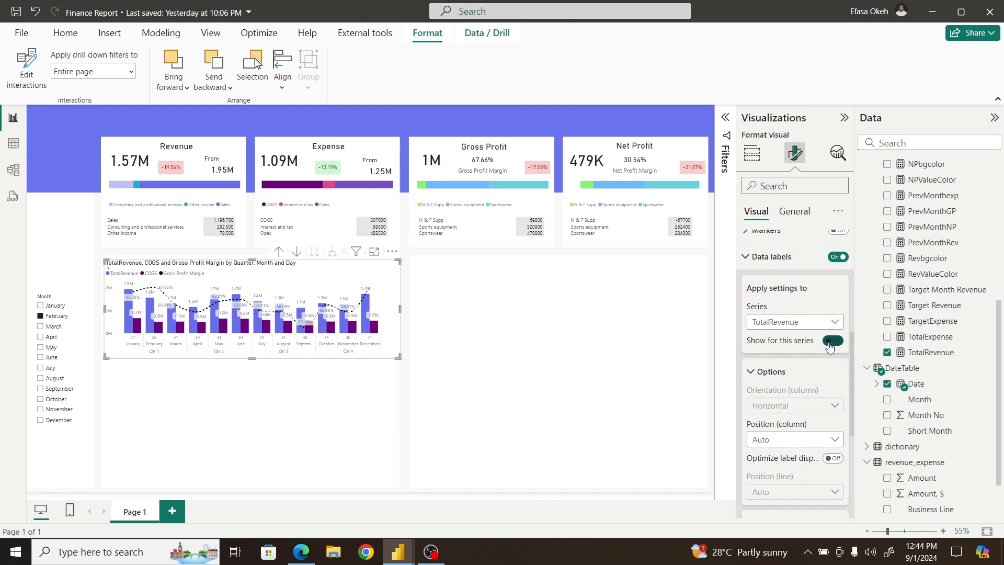
{"action": "left_click", "coordinate": [829, 343]}
Step: Turn off the data labels for the COGS series and make the combo chart slightly taller
{"action": "left_click", "coordinate": [779, 323]}
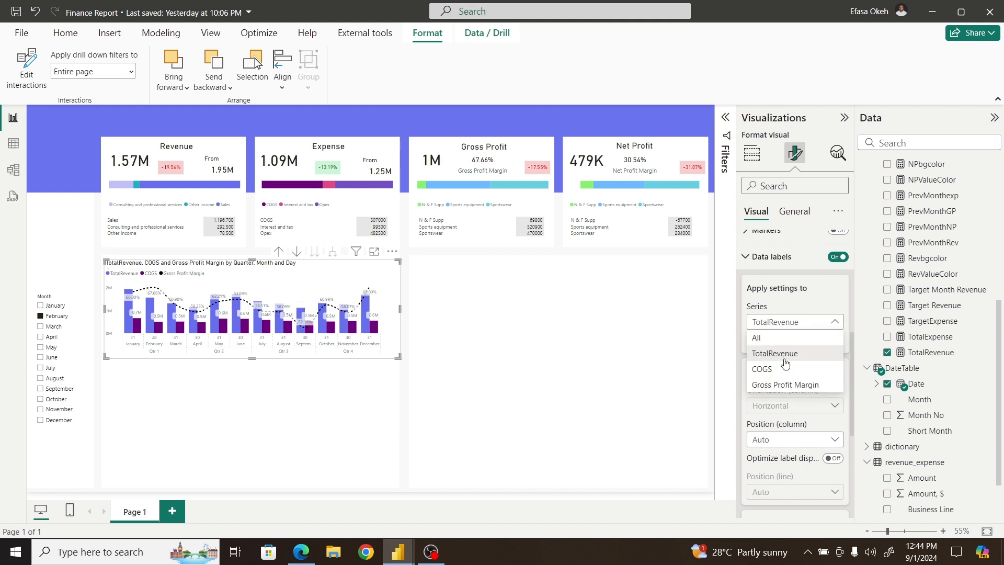
{"action": "left_click", "coordinate": [782, 370]}
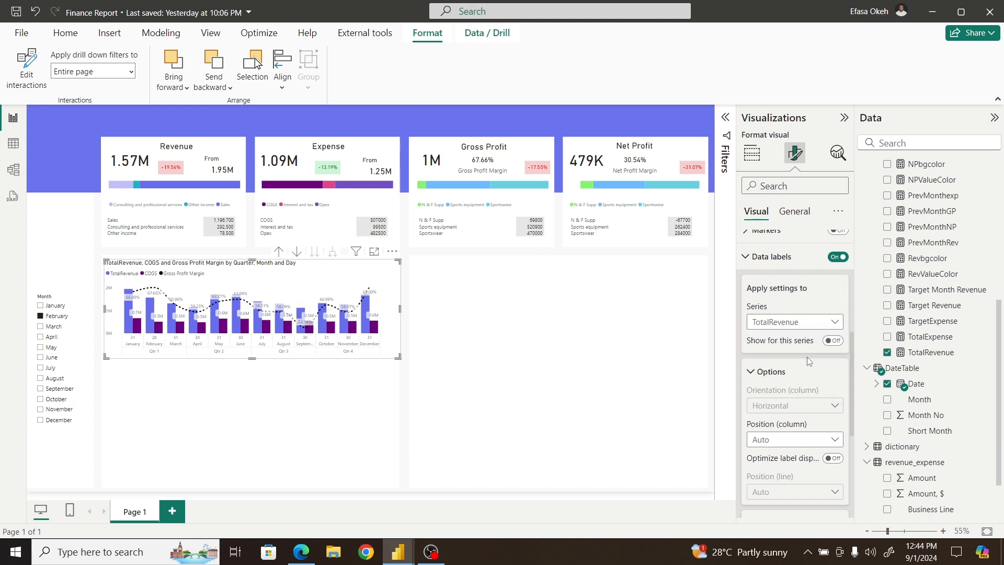
{"action": "left_click", "coordinate": [829, 341]}
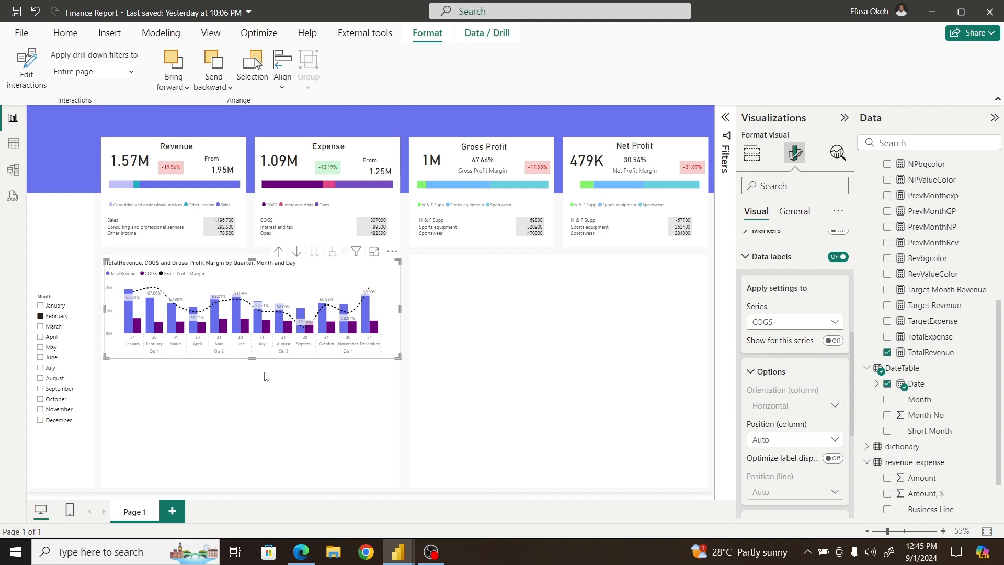
{"action": "left_click_drag", "start_coordinate": [252, 358], "coordinate": [253, 370]}
{"action": "left_click", "coordinate": [329, 402]}
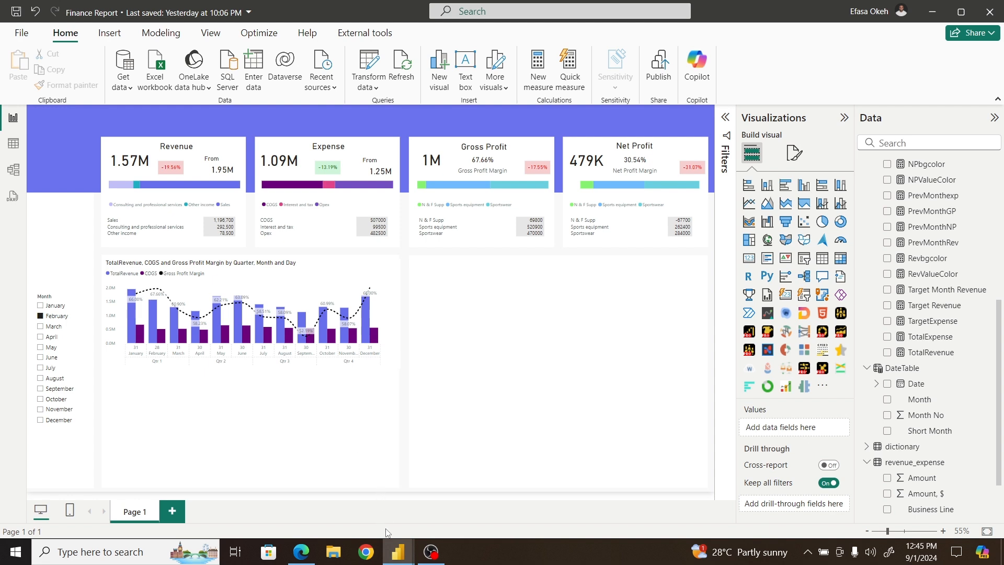
Step: Switch to the Sport Finance Overview report and copy the title text of its Operating Profit combo chart
{"action": "mouse_move", "coordinate": [398, 552]}
{"action": "left_click", "coordinate": [343, 507]}
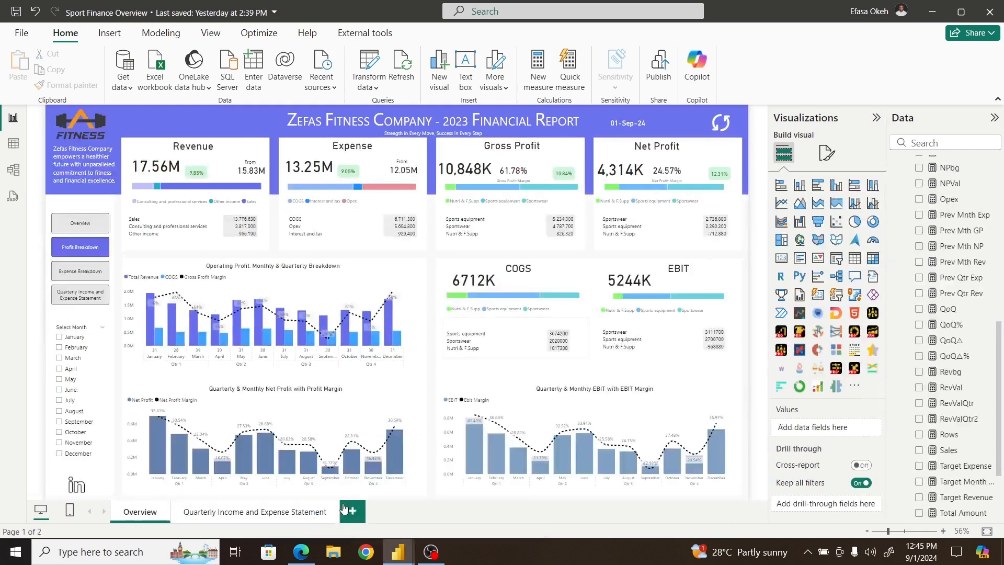
{"action": "left_click", "coordinate": [421, 275]}
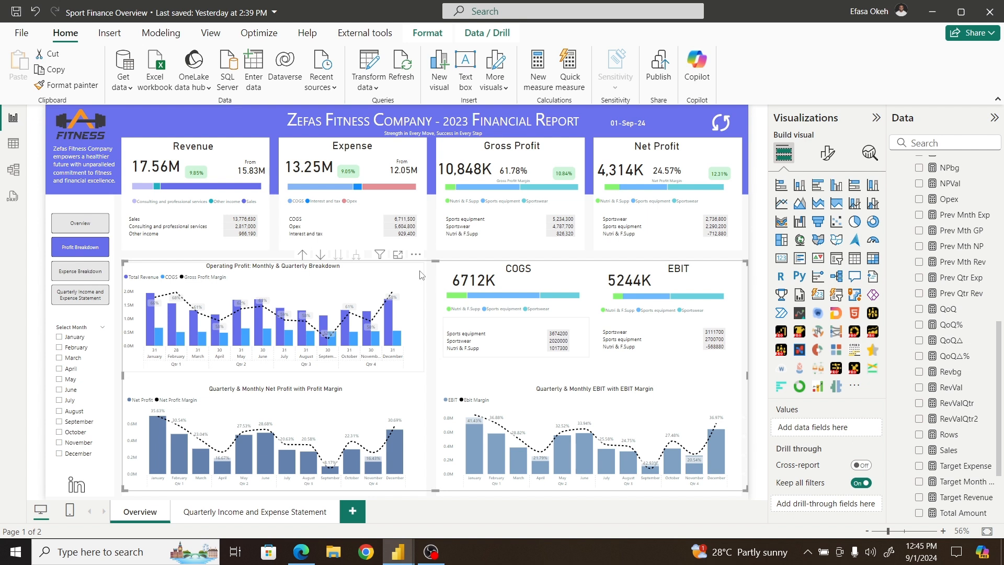
{"action": "left_click", "coordinate": [421, 274]}
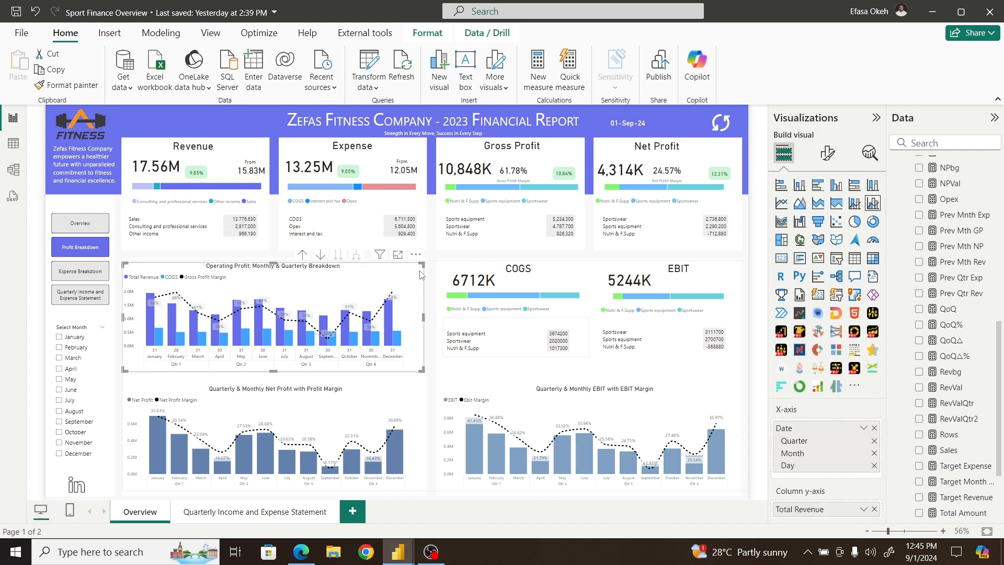
{"action": "left_click", "coordinate": [826, 154]}
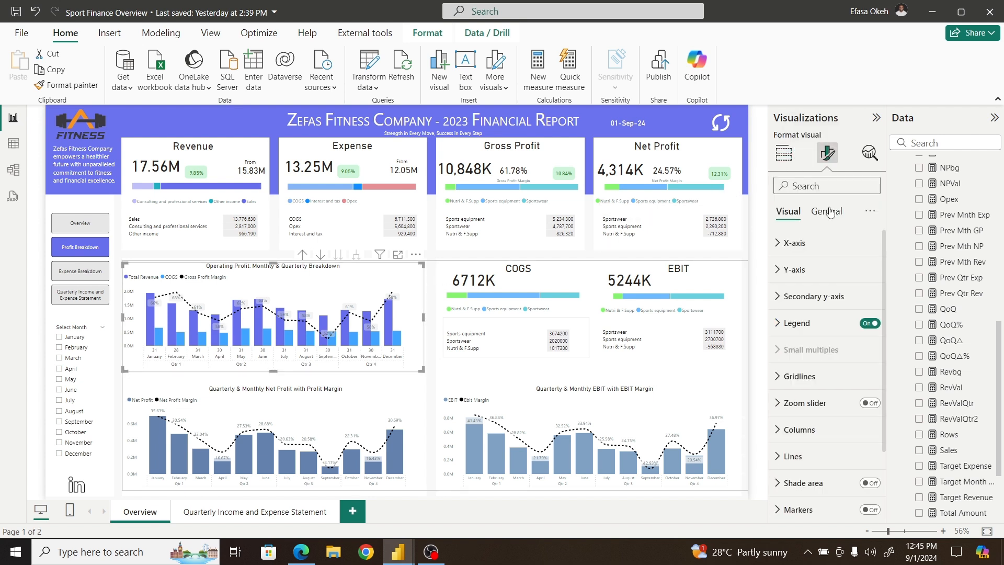
{"action": "left_click", "coordinate": [827, 211]}
{"action": "left_click", "coordinate": [794, 269]}
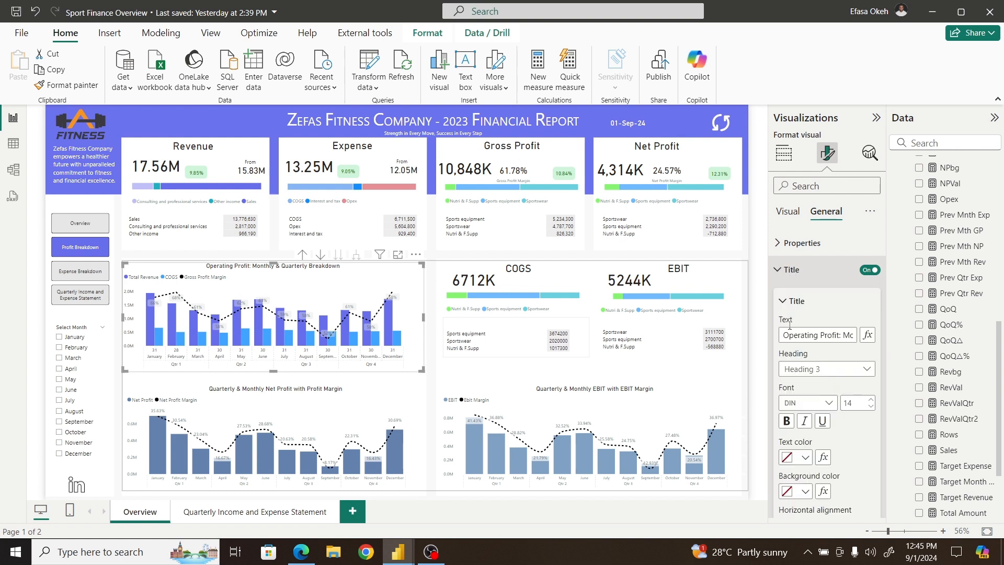
{"action": "left_click_drag", "start_coordinate": [783, 335], "coordinate": [898, 352]}
{"action": "key", "text": "ctrl+c"}
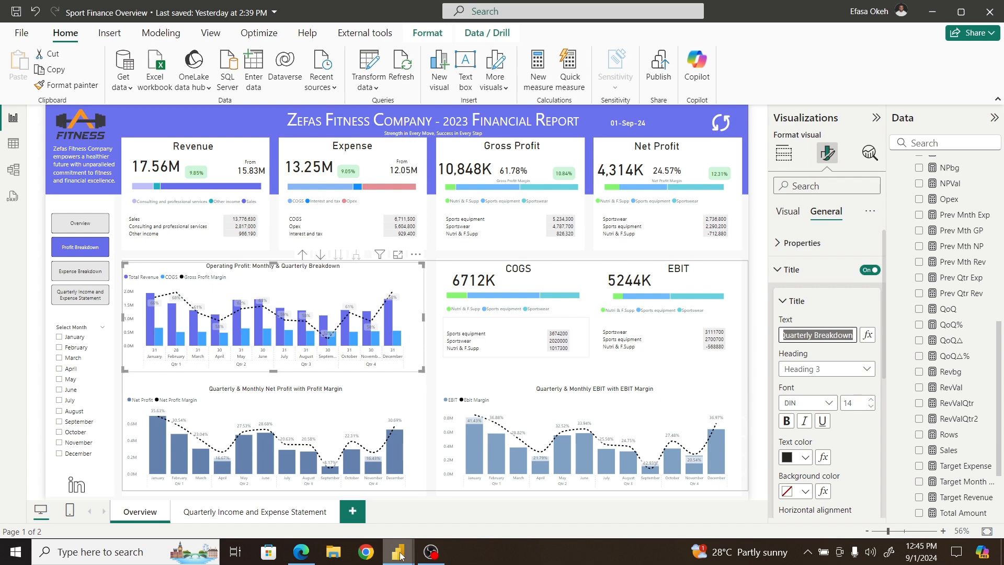
Step: Back in the Finance Report, replace the combo chart's title with the copied text "Operating Profit: Monthly & Quarterly Breakdown"
{"action": "mouse_move", "coordinate": [400, 556]}
{"action": "left_click", "coordinate": [440, 510]}
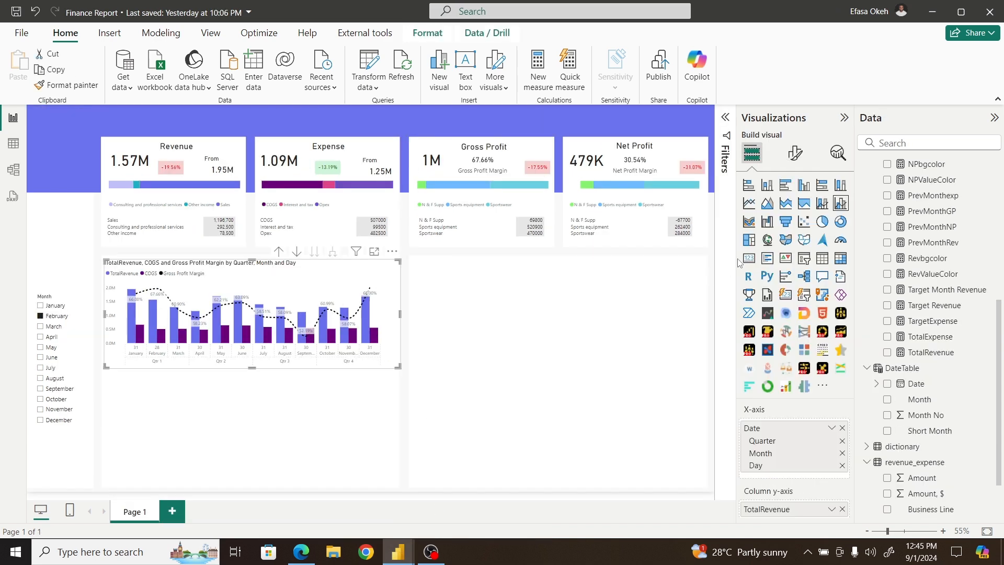
{"action": "left_click", "coordinate": [795, 153]}
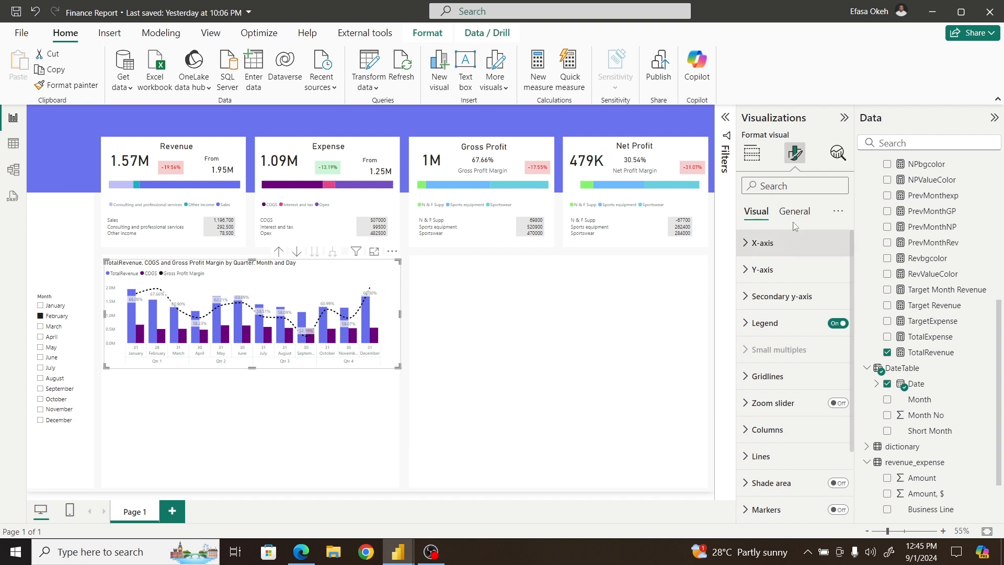
{"action": "left_click", "coordinate": [794, 211]}
{"action": "left_click", "coordinate": [767, 269]}
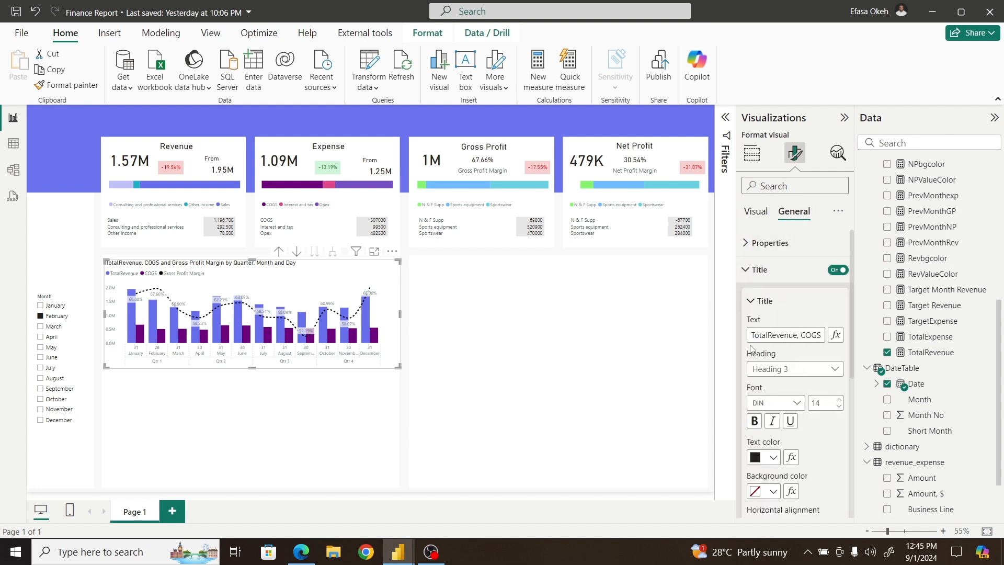
{"action": "left_click_drag", "start_coordinate": [751, 336], "coordinate": [834, 347]}
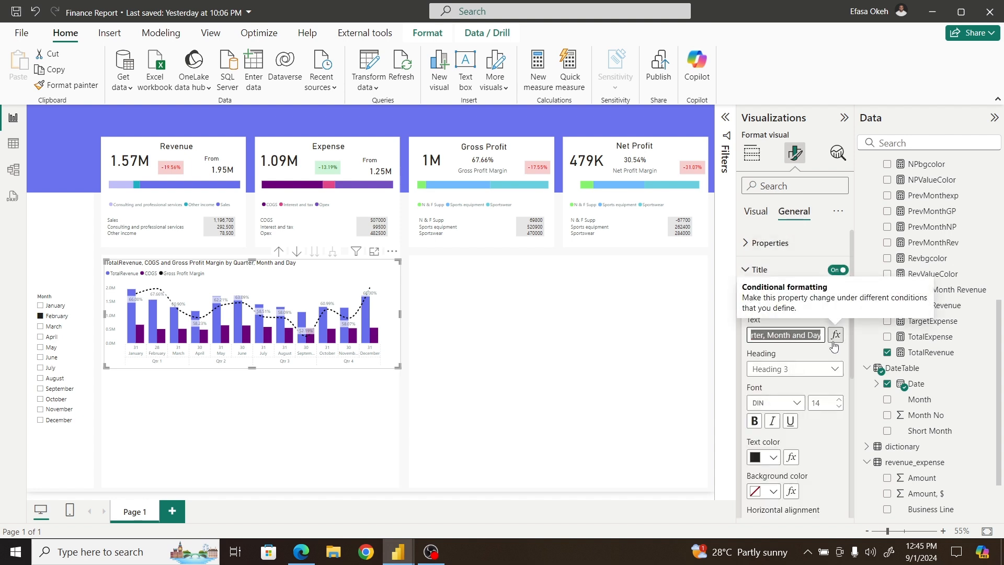
{"action": "key", "text": "ctrl+v"}
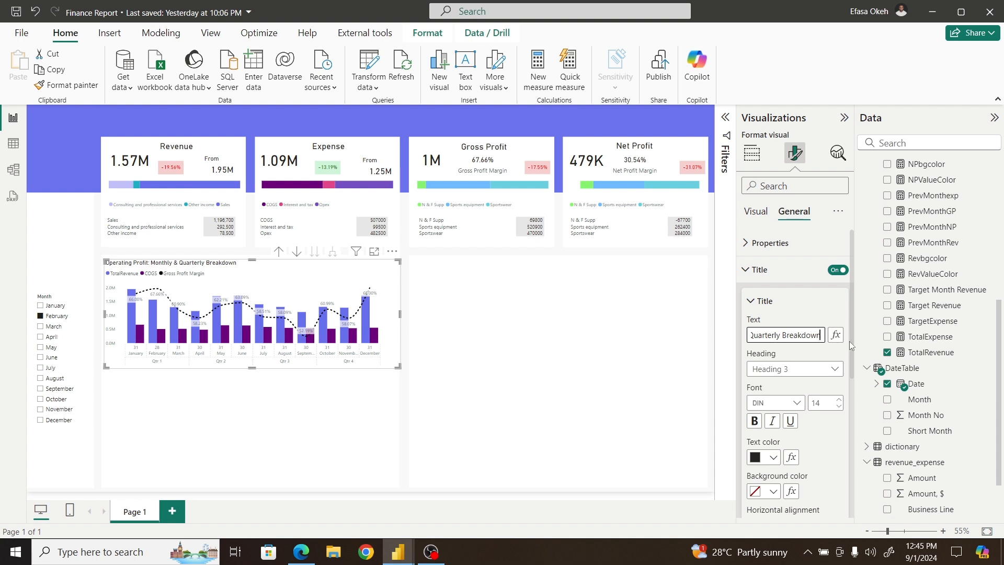
Step: Center the title of the Operating Profit combo chart horizontally
{"action": "left_click_drag", "start_coordinate": [850, 341], "coordinate": [853, 419]}
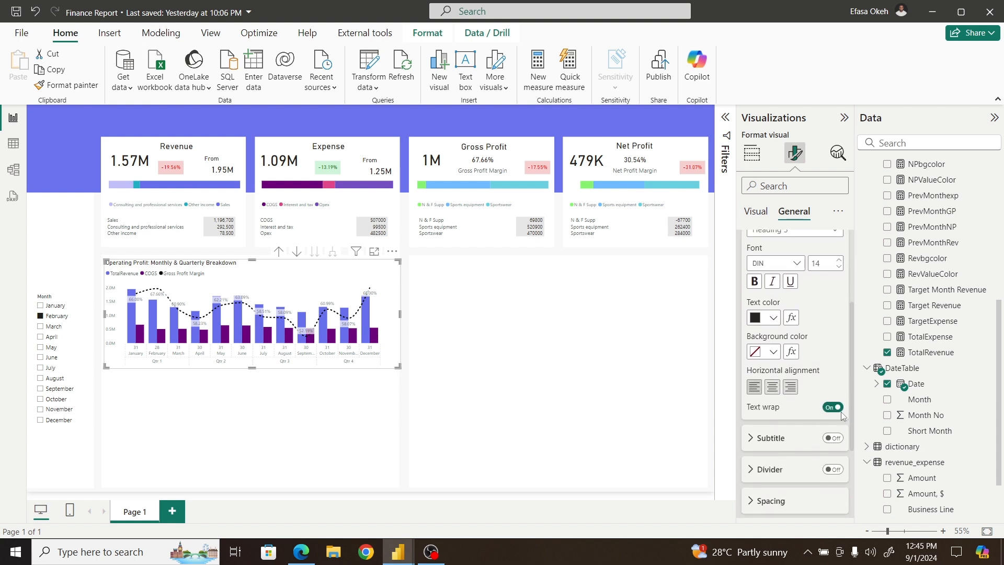
{"action": "left_click", "coordinate": [772, 384]}
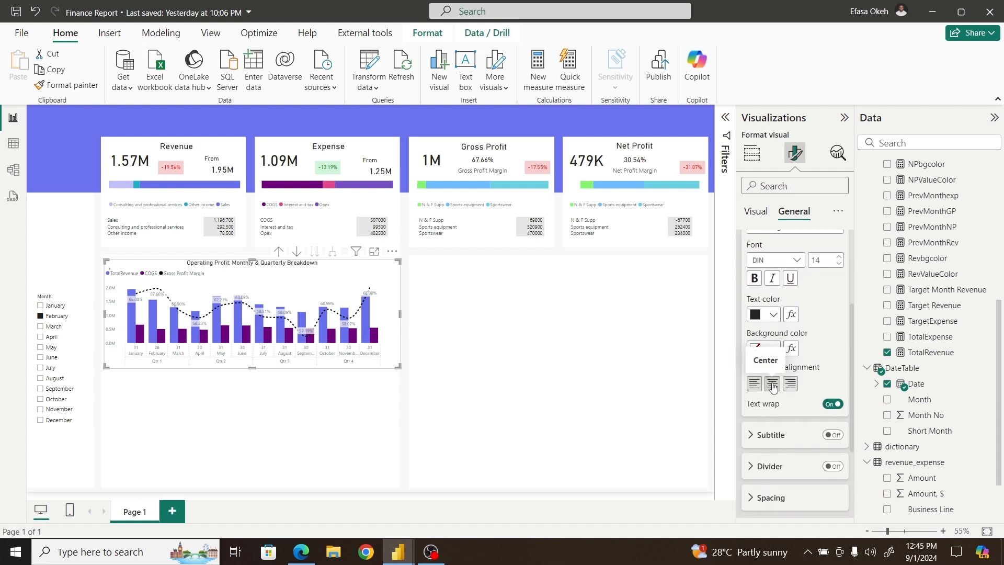
{"action": "left_click", "coordinate": [292, 405]}
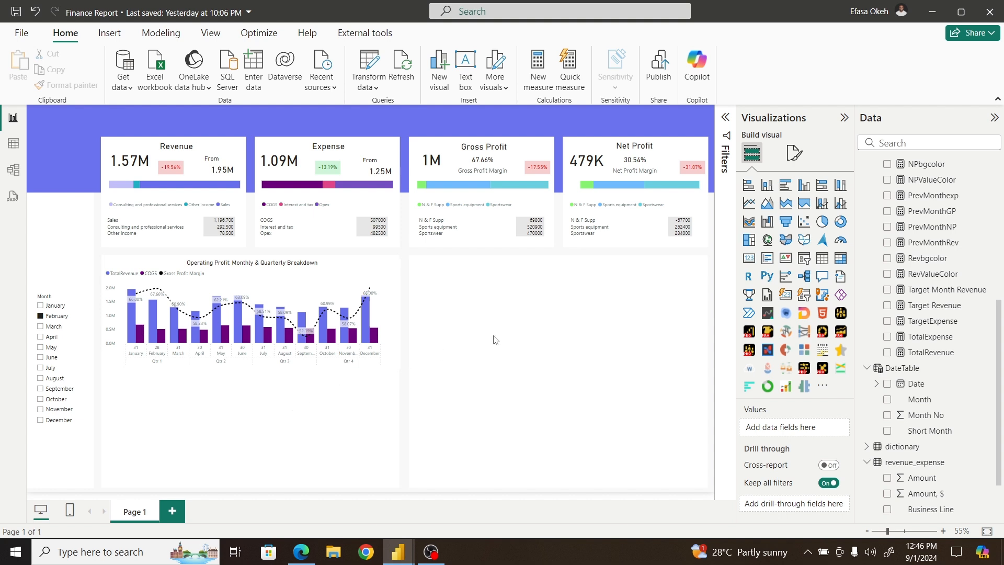
Step: Add a line and clustered column chart below the Operating Profit chart and enlarge it to fill the rest of that card
{"action": "left_click", "coordinate": [841, 203]}
{"action": "left_click_drag", "start_coordinate": [629, 320], "coordinate": [144, 440]}
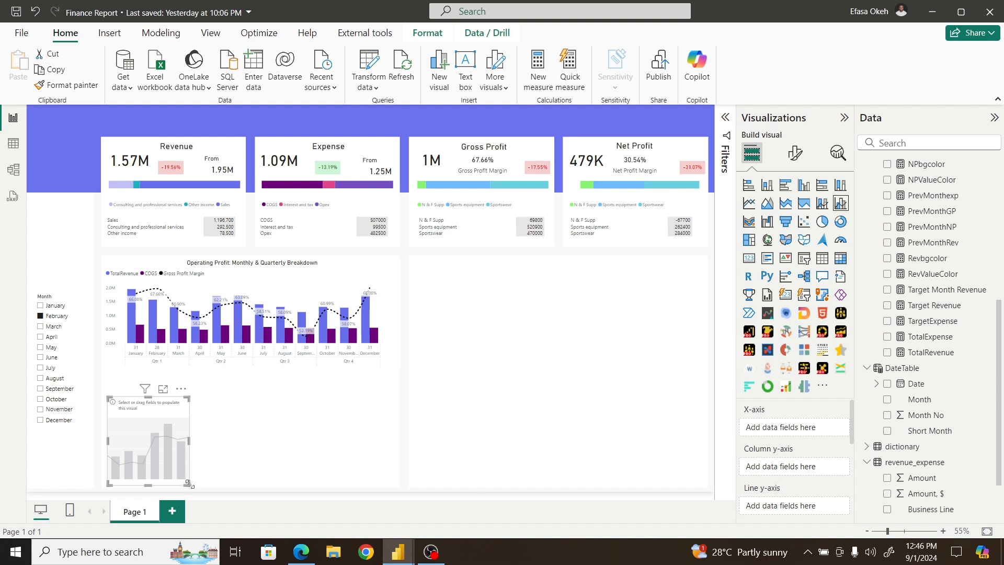
{"action": "left_click_drag", "start_coordinate": [189, 484], "coordinate": [396, 488]}
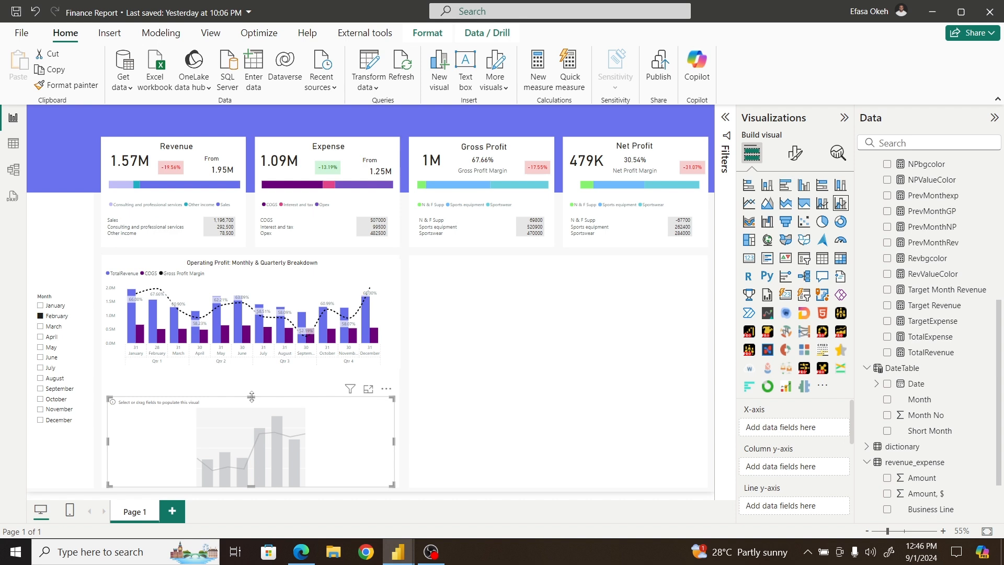
{"action": "left_click_drag", "start_coordinate": [251, 397], "coordinate": [253, 382]}
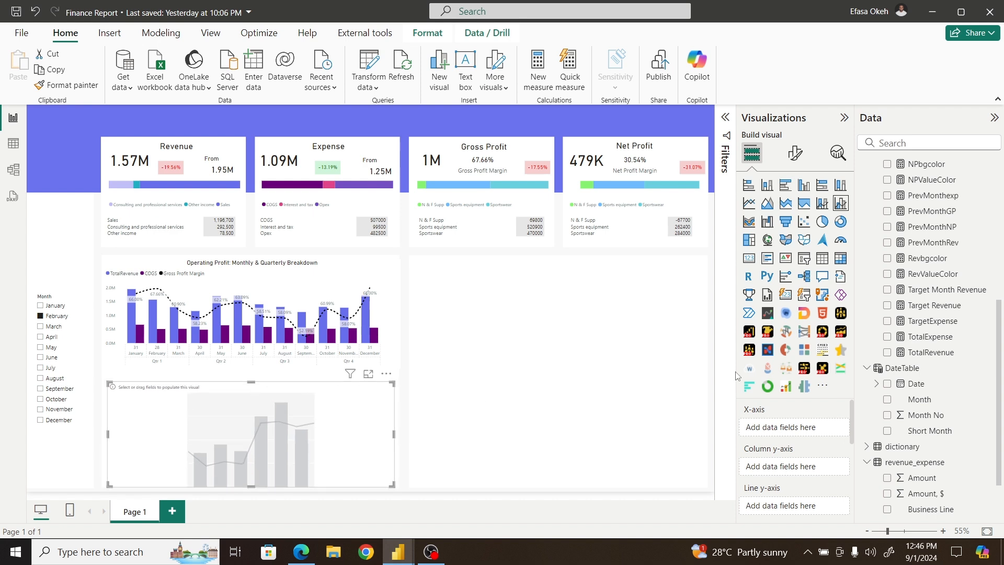
Step: Assign Net Profit to the new chart's column y-axis and Net Profit Margin to its line y-axis
{"action": "left_click_drag", "start_coordinate": [1001, 356], "coordinate": [1001, 286]}
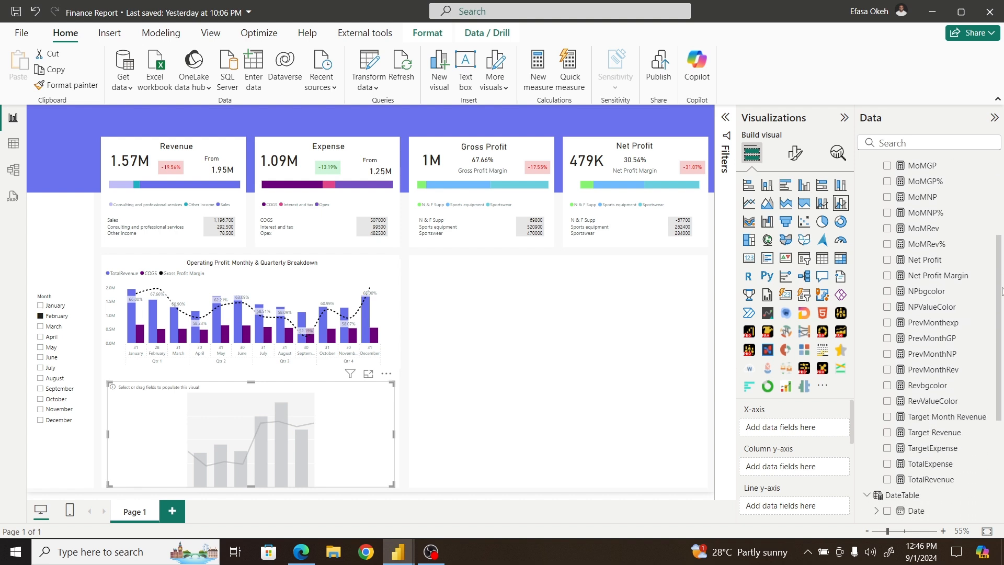
{"action": "left_click_drag", "start_coordinate": [924, 260], "coordinate": [791, 471]}
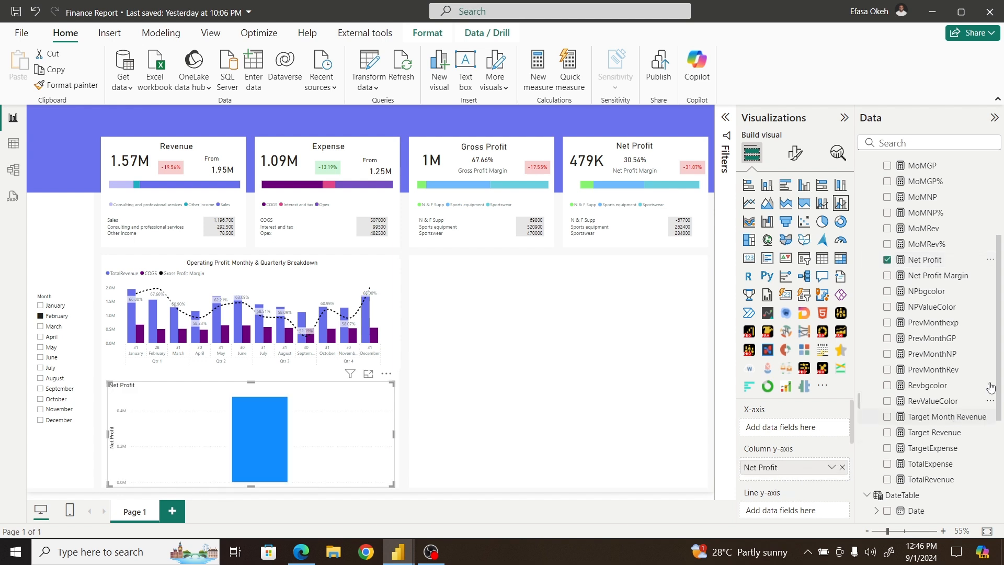
{"action": "left_click_drag", "start_coordinate": [948, 278], "coordinate": [802, 502]}
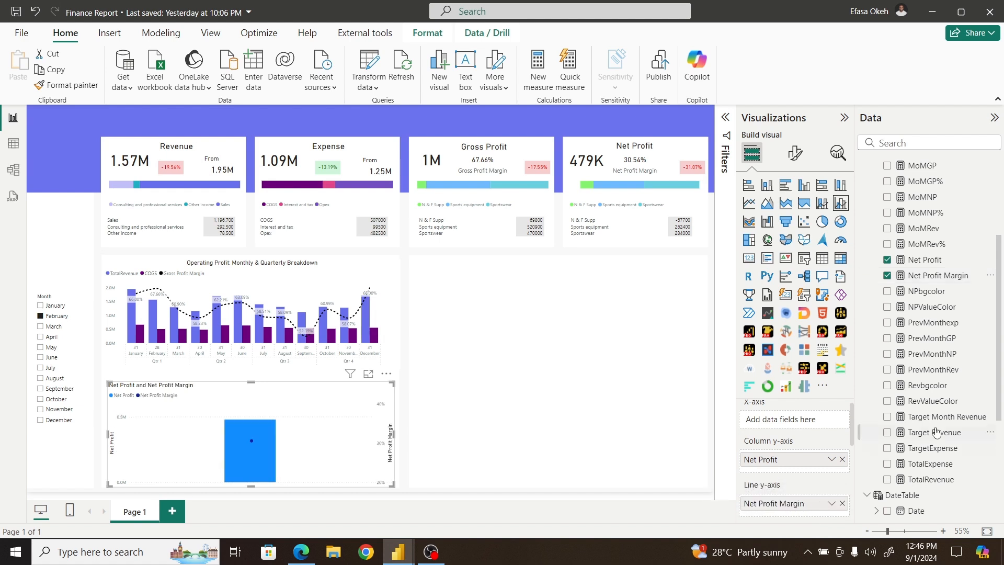
Step: Put the DateTable Date hierarchy on the net profit chart's x-axis and remove its Year level
{"action": "left_click_drag", "start_coordinate": [851, 424], "coordinate": [853, 409]}
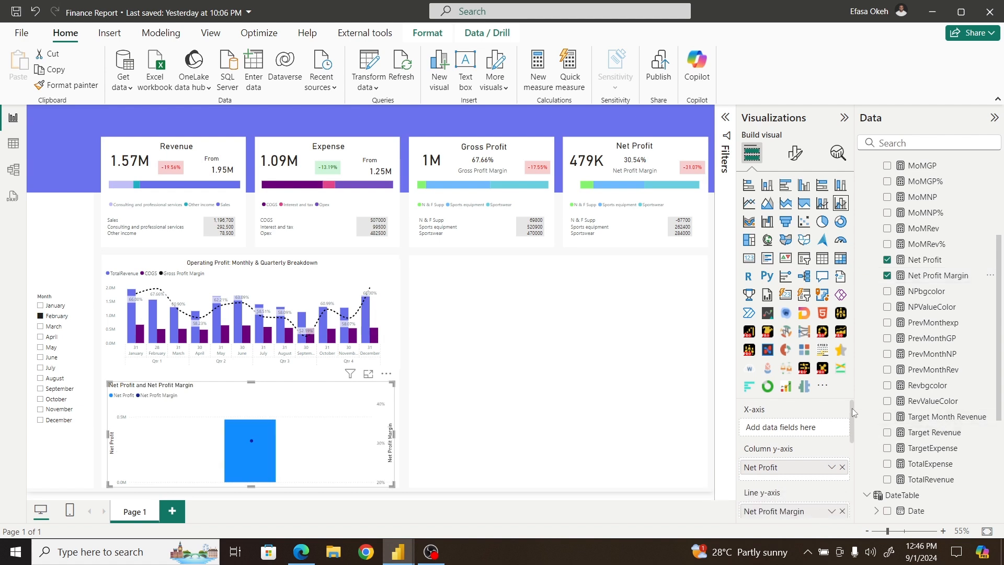
{"action": "scroll", "coordinate": [972, 440], "scroll_direction": "down", "scroll_amount": 5}
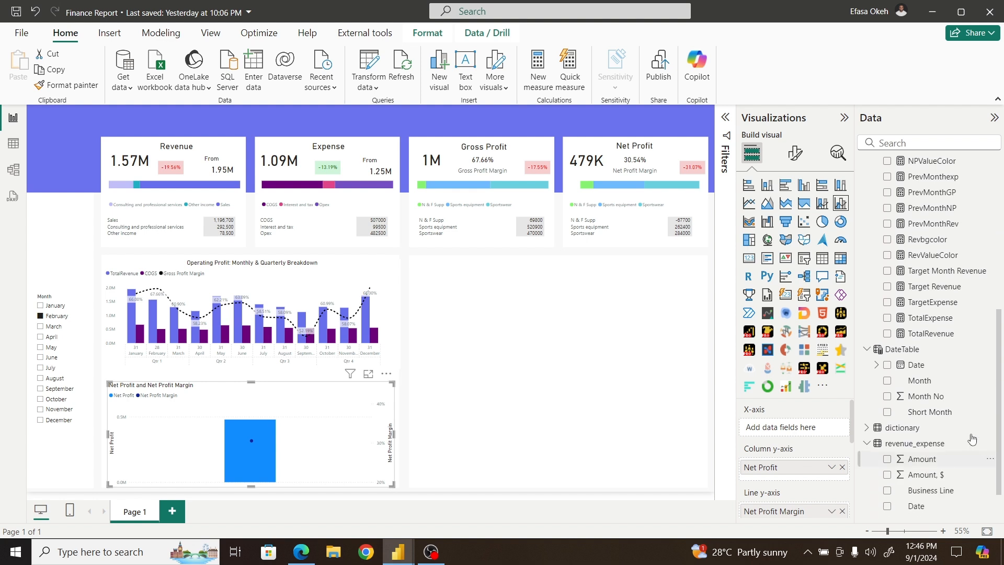
{"action": "left_click_drag", "start_coordinate": [920, 380], "coordinate": [805, 436]}
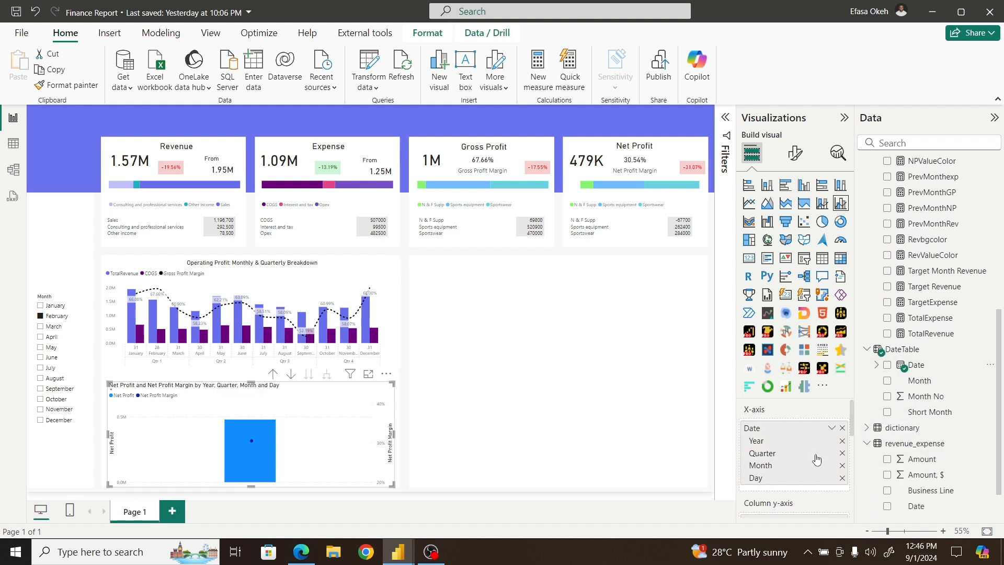
{"action": "left_click", "coordinate": [842, 442]}
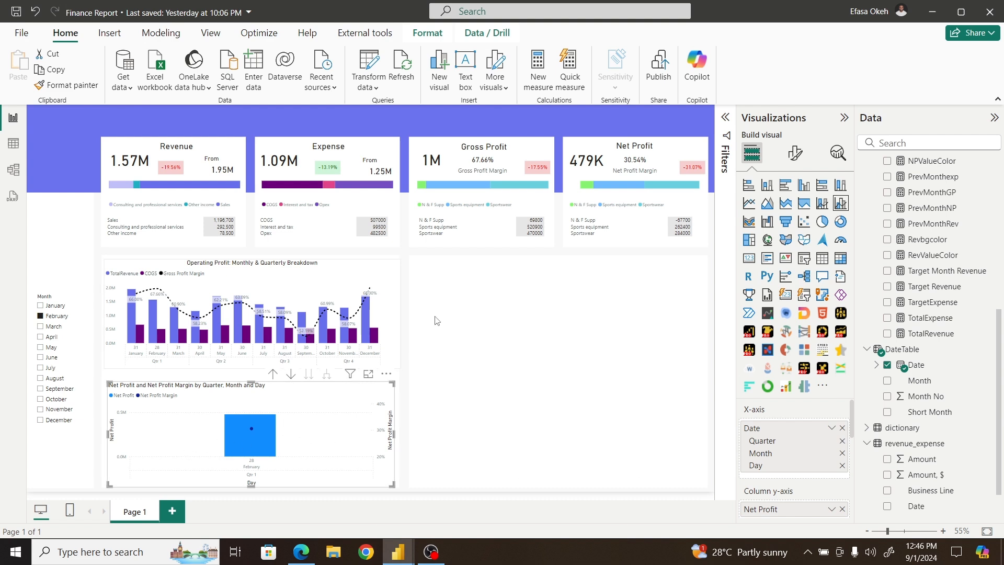
Step: Edit the Month slicer's interactions so that it does not filter the net profit chart
{"action": "left_click", "coordinate": [427, 32]}
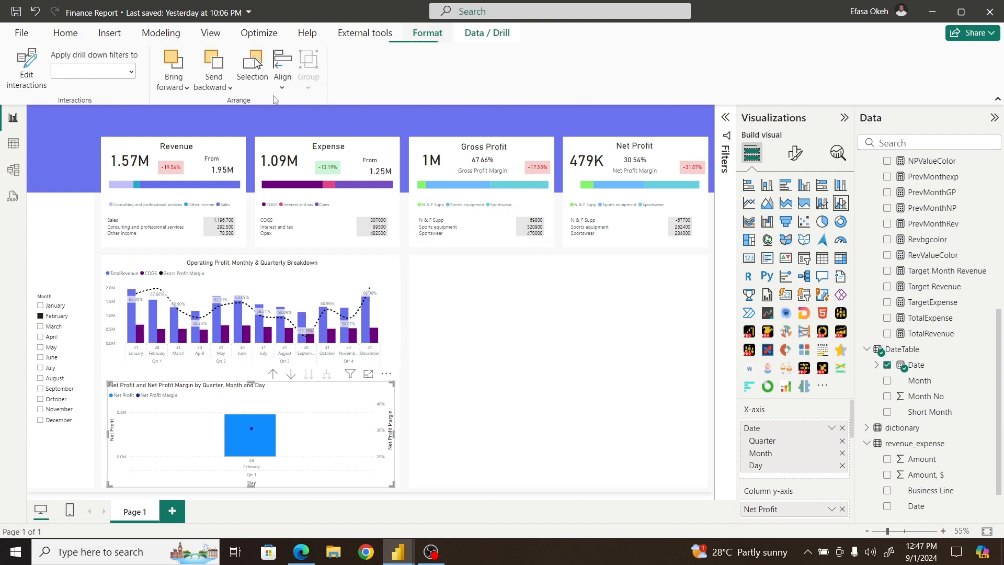
{"action": "left_click", "coordinate": [438, 371]}
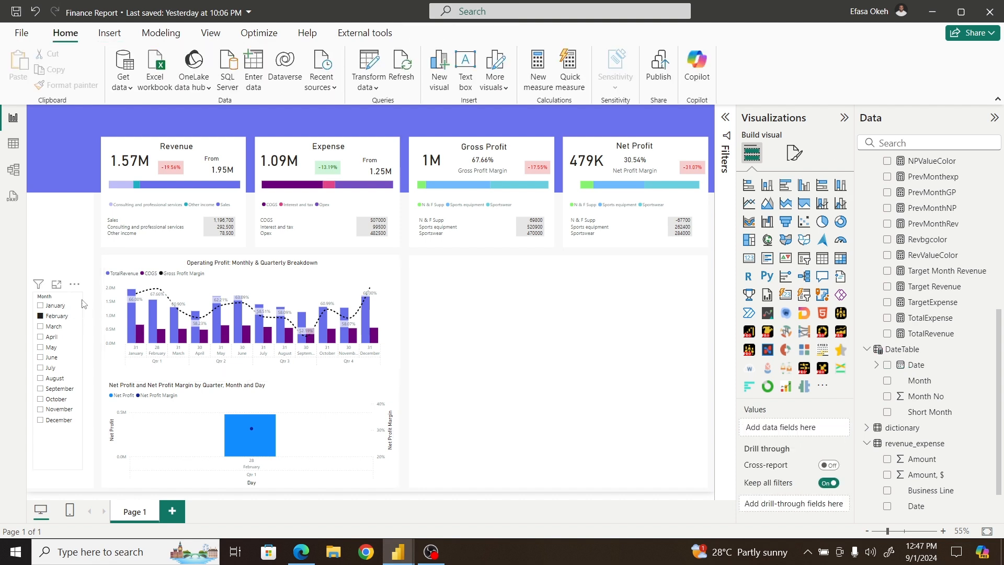
{"action": "left_click", "coordinate": [82, 304]}
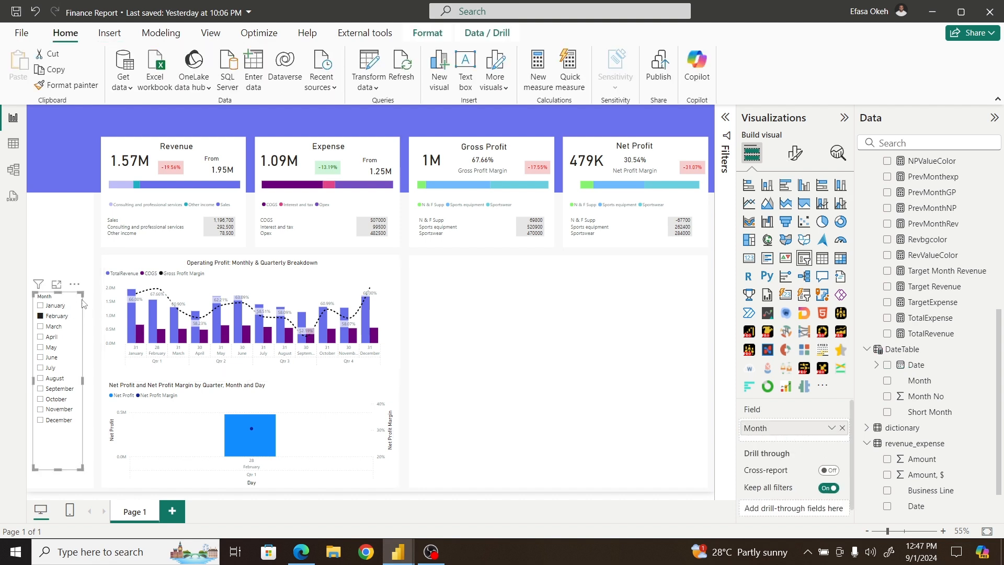
{"action": "left_click", "coordinate": [432, 30]}
{"action": "left_click", "coordinate": [24, 72]}
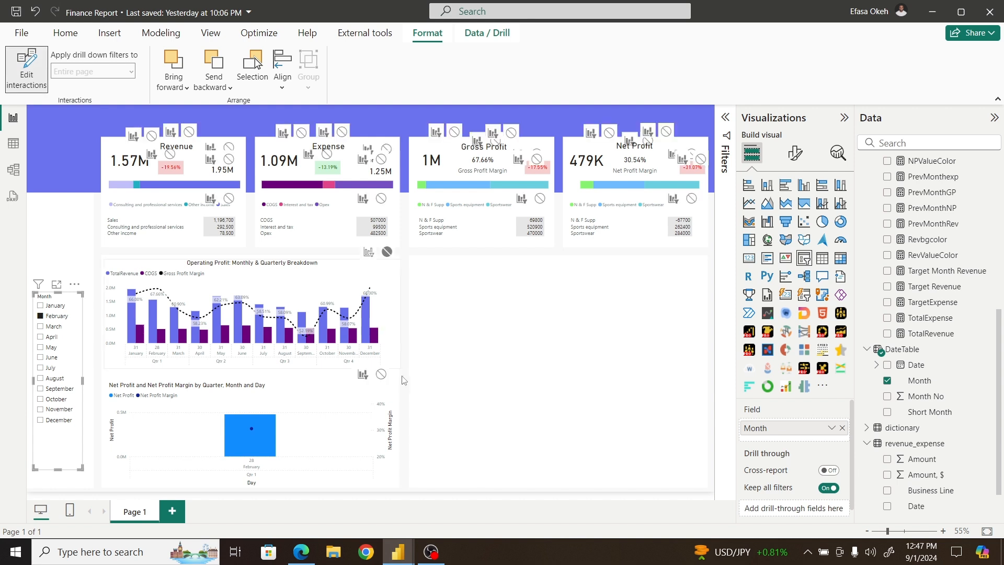
{"action": "left_click", "coordinate": [381, 374]}
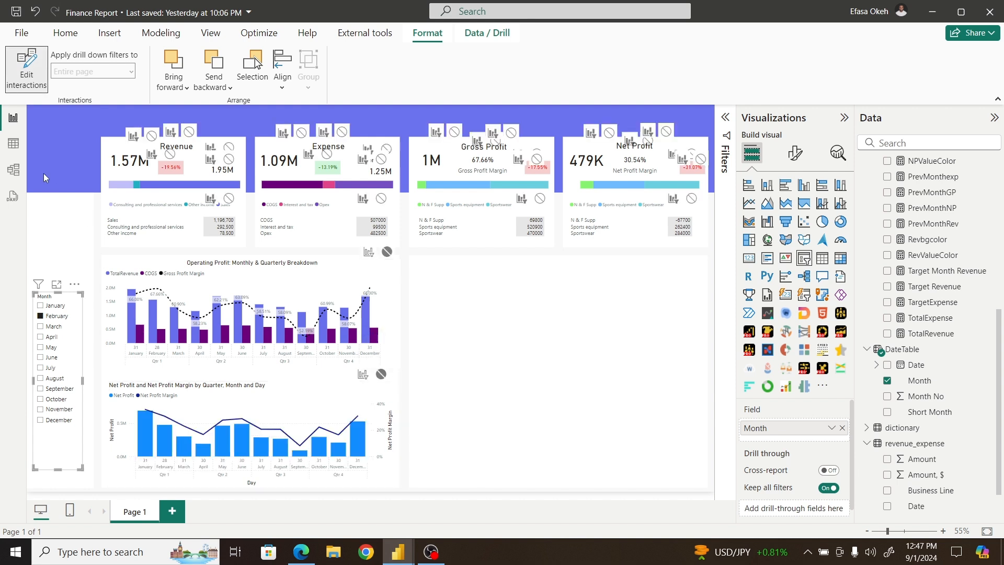
{"action": "left_click", "coordinate": [26, 68]}
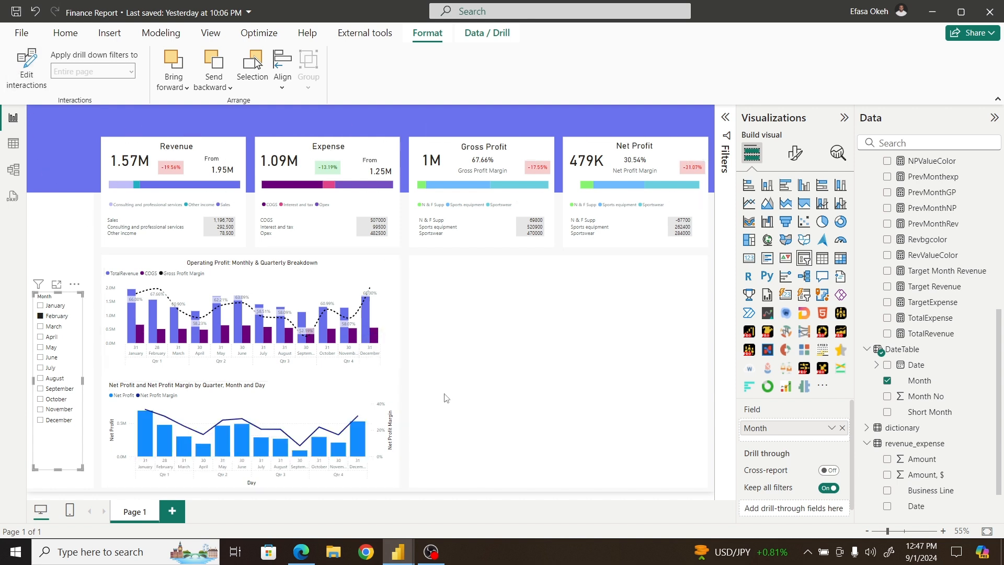
{"action": "left_click", "coordinate": [411, 405]}
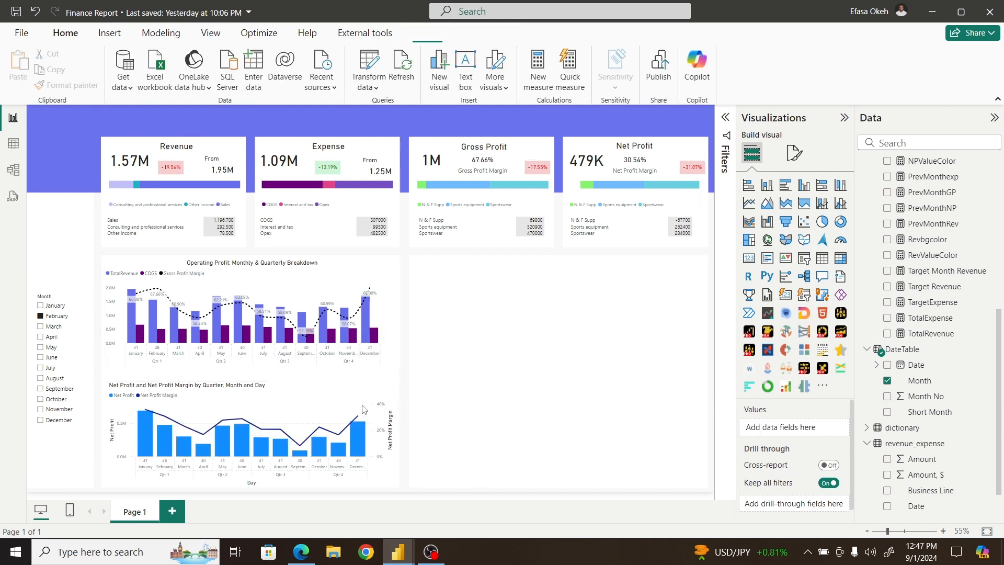
Step: Turn off the x-axis title of the net profit chart
{"action": "left_click", "coordinate": [387, 393]}
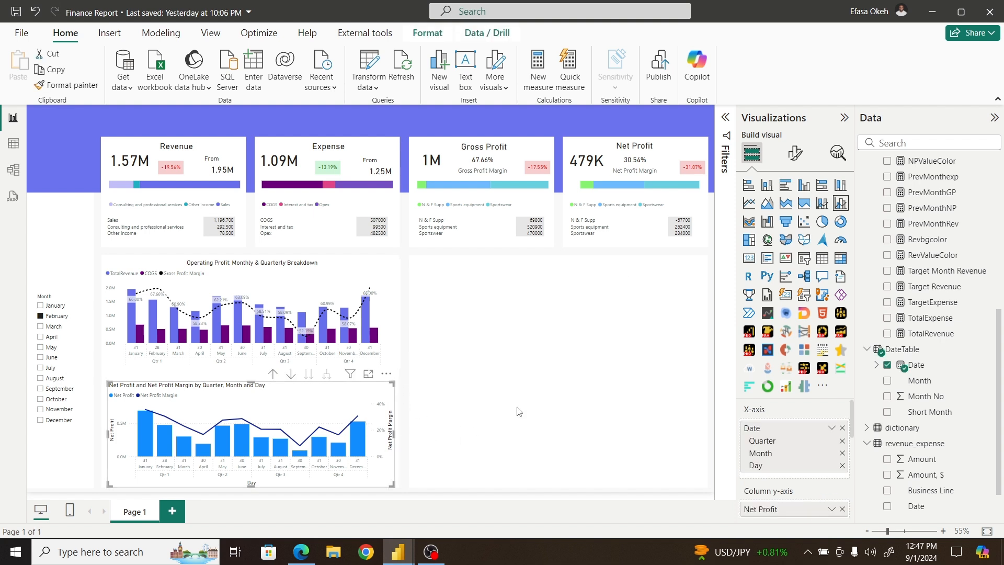
{"action": "left_click", "coordinate": [797, 161]}
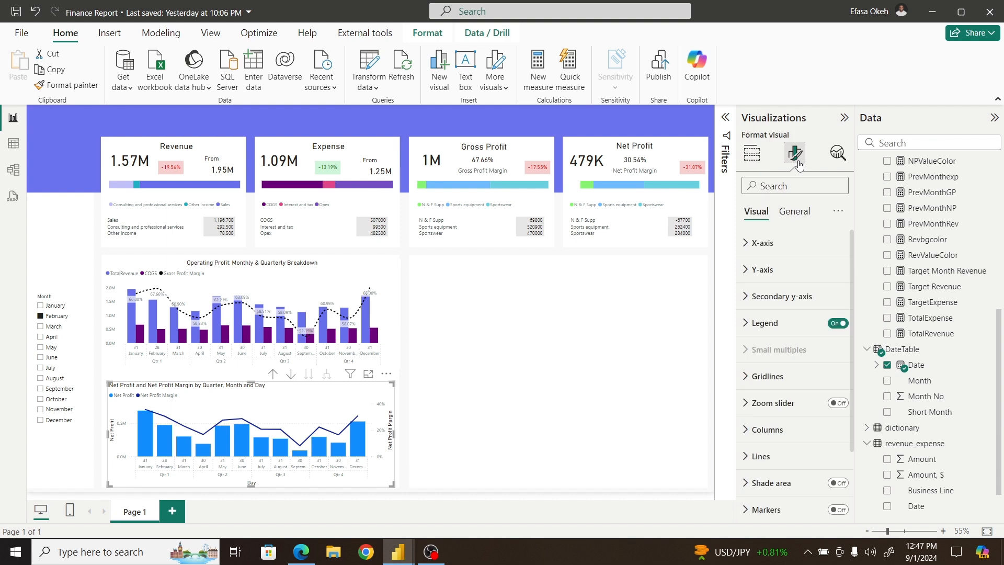
{"action": "left_click", "coordinate": [762, 242]}
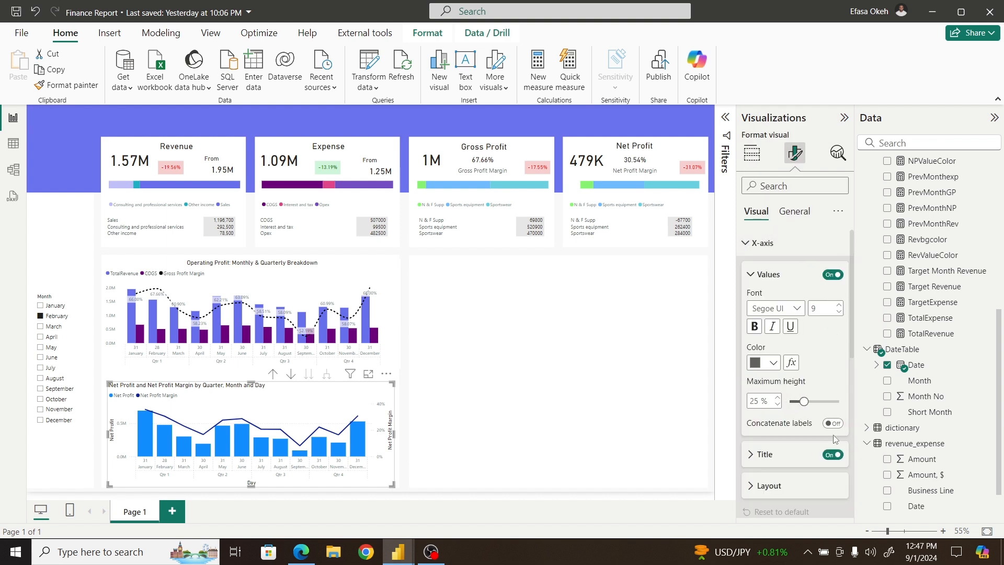
{"action": "left_click", "coordinate": [831, 455]}
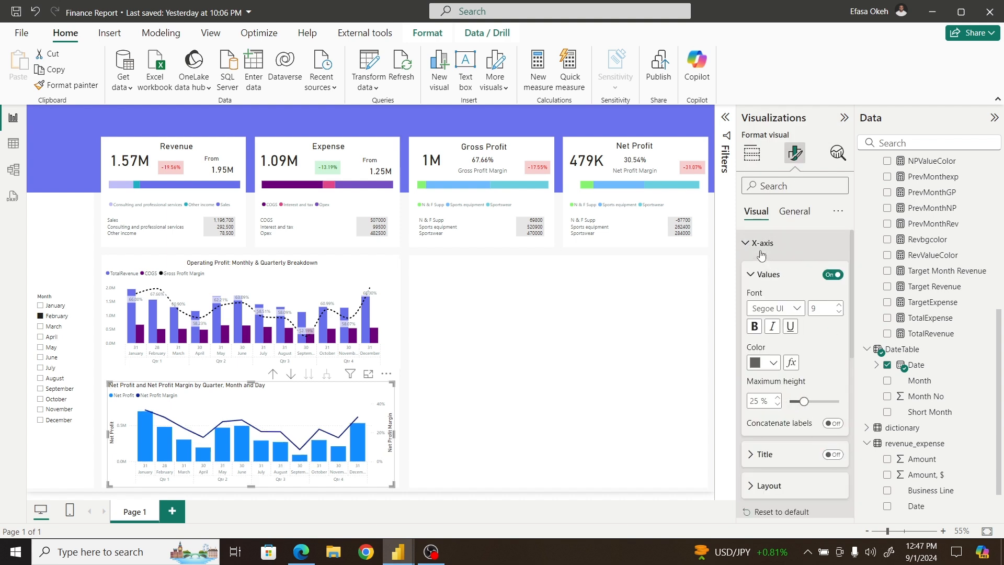
Step: Turn off the y-axis title of the net profit chart
{"action": "left_click", "coordinate": [761, 243]}
{"action": "left_click", "coordinate": [762, 268]}
{"action": "left_click", "coordinate": [832, 468]}
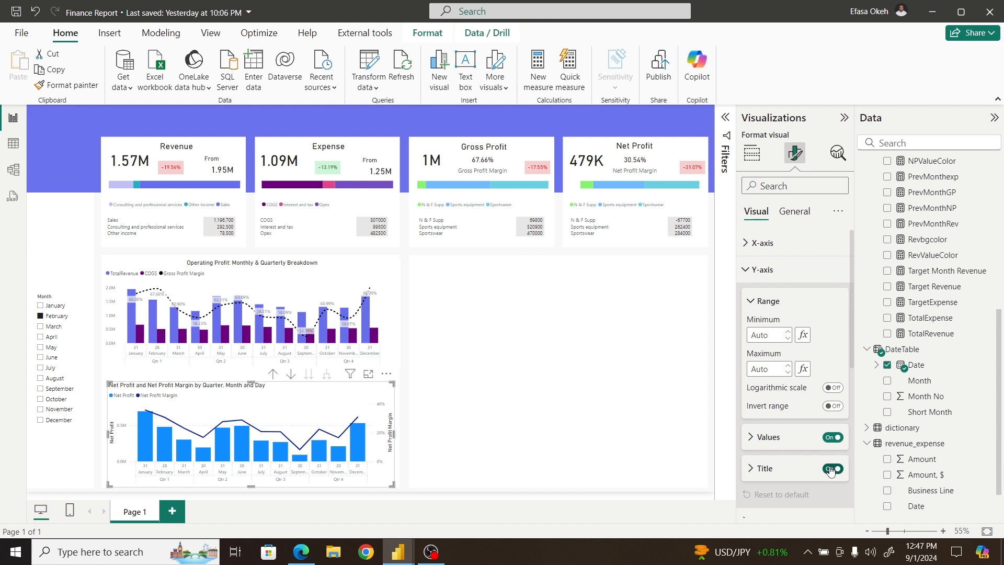
{"action": "left_click", "coordinate": [761, 270]}
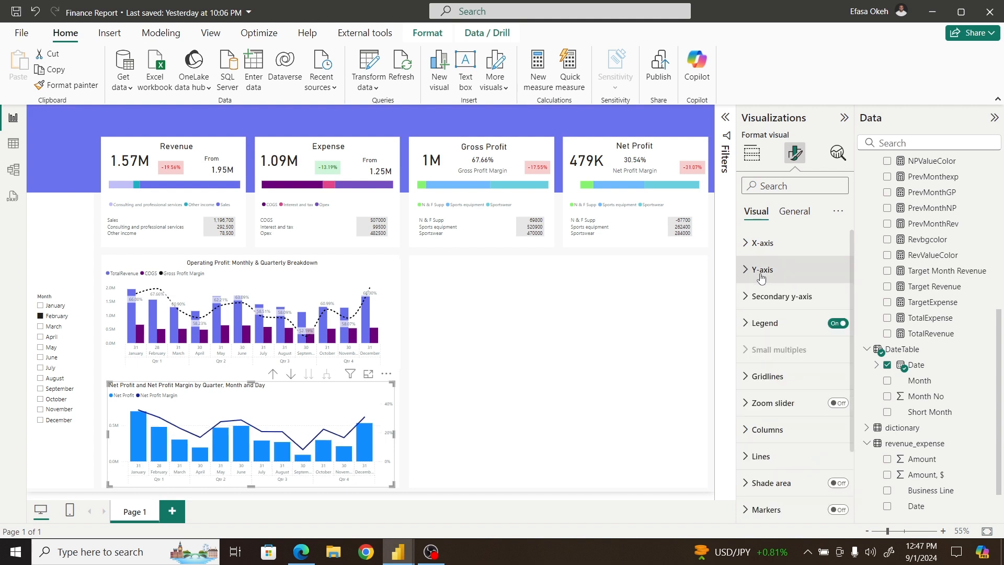
Step: Keep the secondary y-axis values of the net profit chart on and colour them white
{"action": "left_click", "coordinate": [758, 297]}
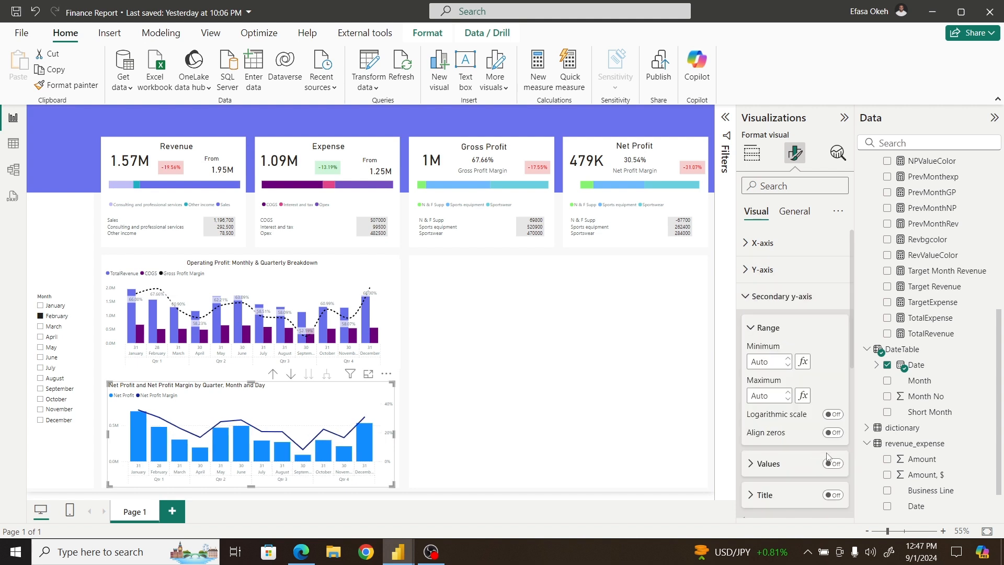
{"action": "left_click", "coordinate": [768, 464]}
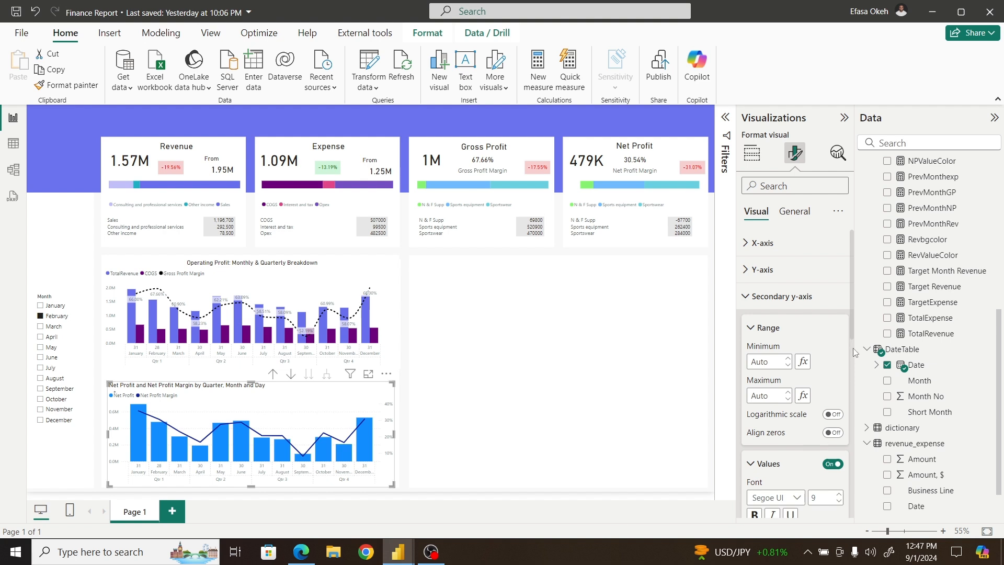
{"action": "scroll", "coordinate": [790, 366], "scroll_direction": "down", "scroll_amount": 1}
{"action": "left_click", "coordinate": [773, 371]}
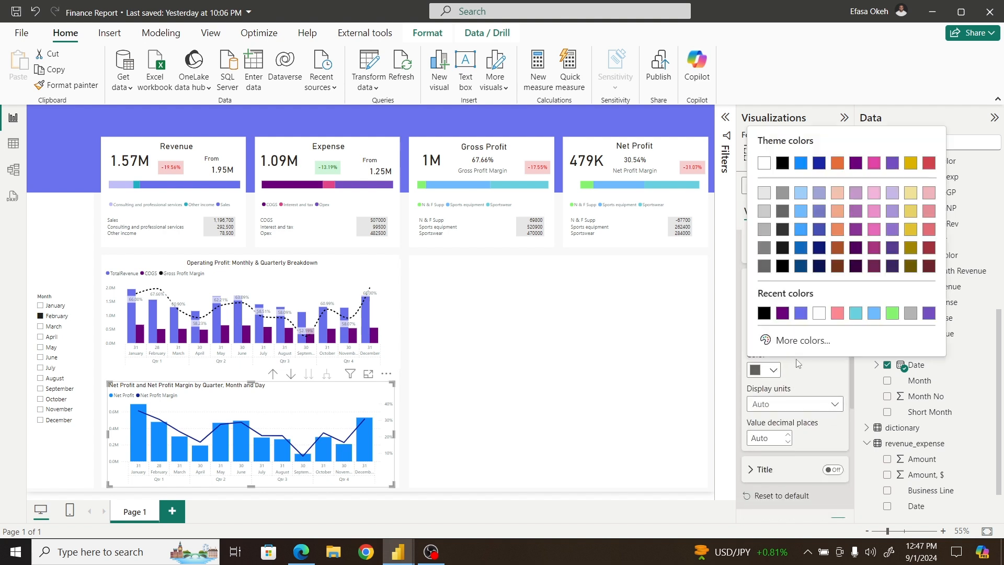
{"action": "left_click", "coordinate": [819, 312]}
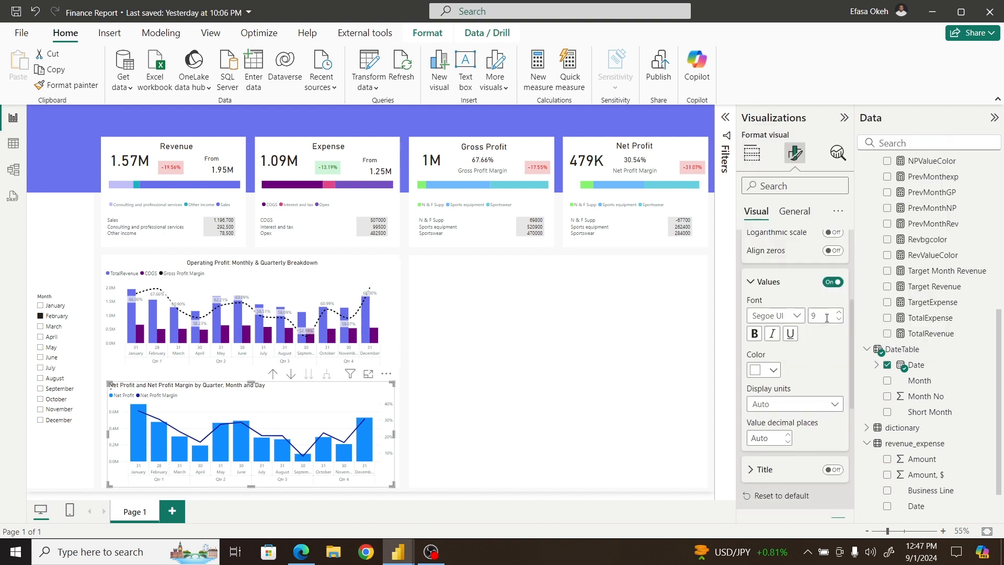
{"action": "scroll", "coordinate": [784, 304], "scroll_direction": "up", "scroll_amount": 4}
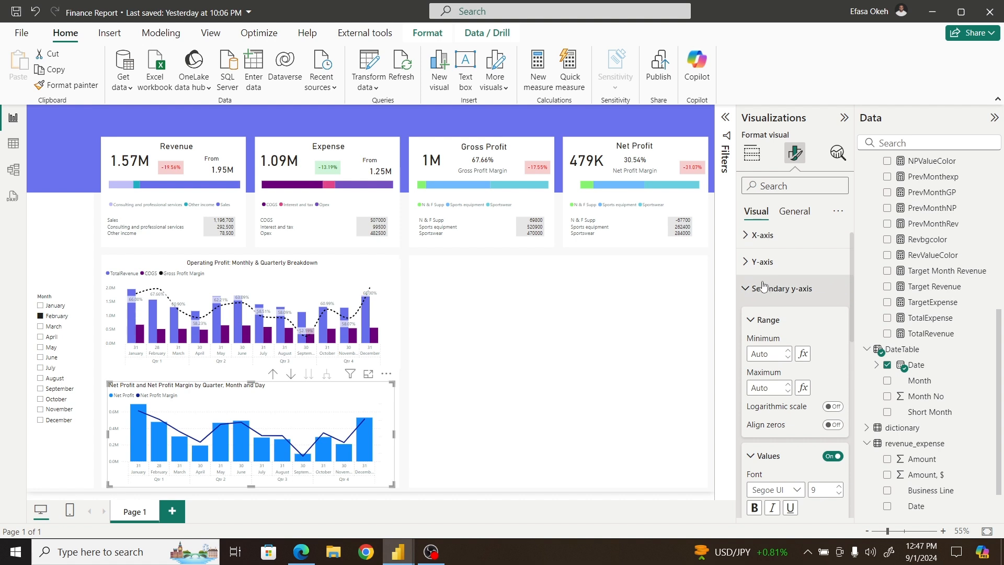
{"action": "left_click", "coordinate": [763, 287]}
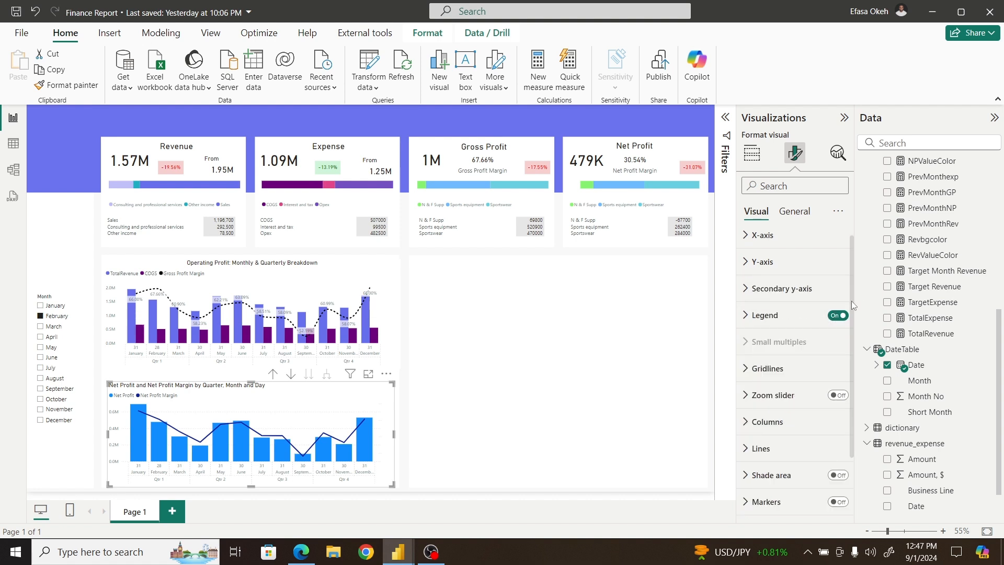
Step: Open the column colour settings of the net profit chart
{"action": "scroll", "coordinate": [790, 366], "scroll_direction": "down", "scroll_amount": 2}
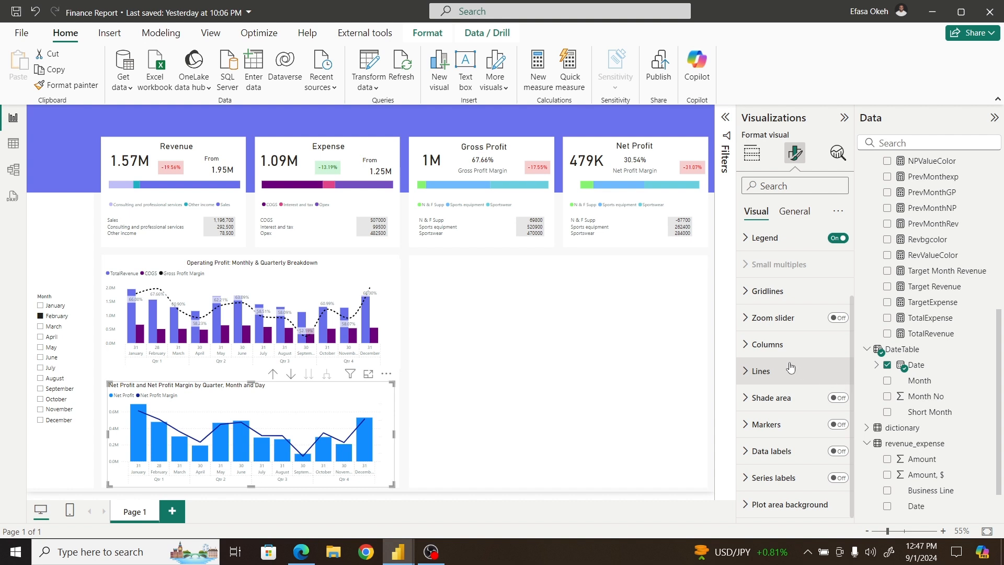
{"action": "left_click", "coordinate": [779, 344]}
{"action": "left_click_drag", "start_coordinate": [852, 313], "coordinate": [854, 350]}
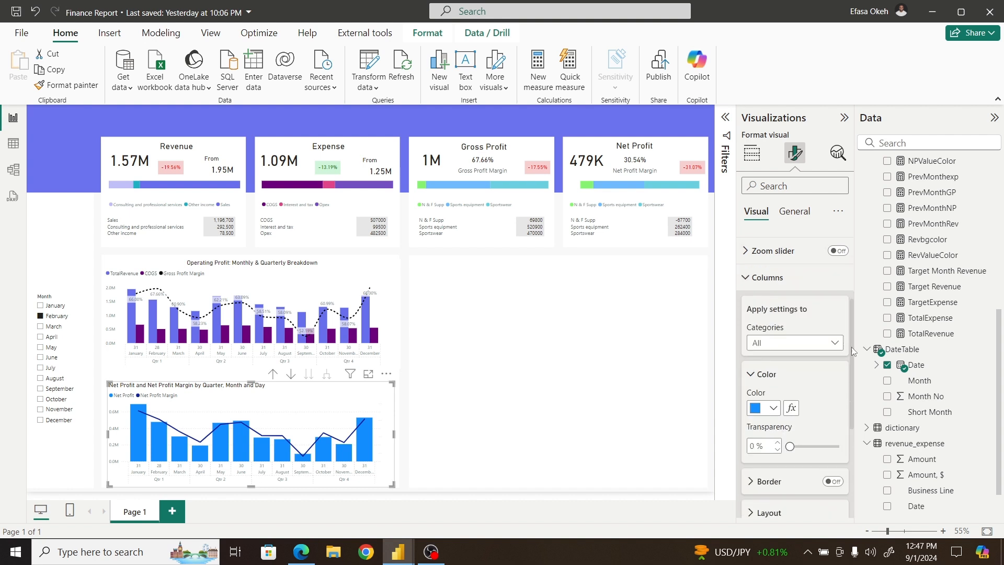
{"action": "left_click", "coordinate": [774, 354]}
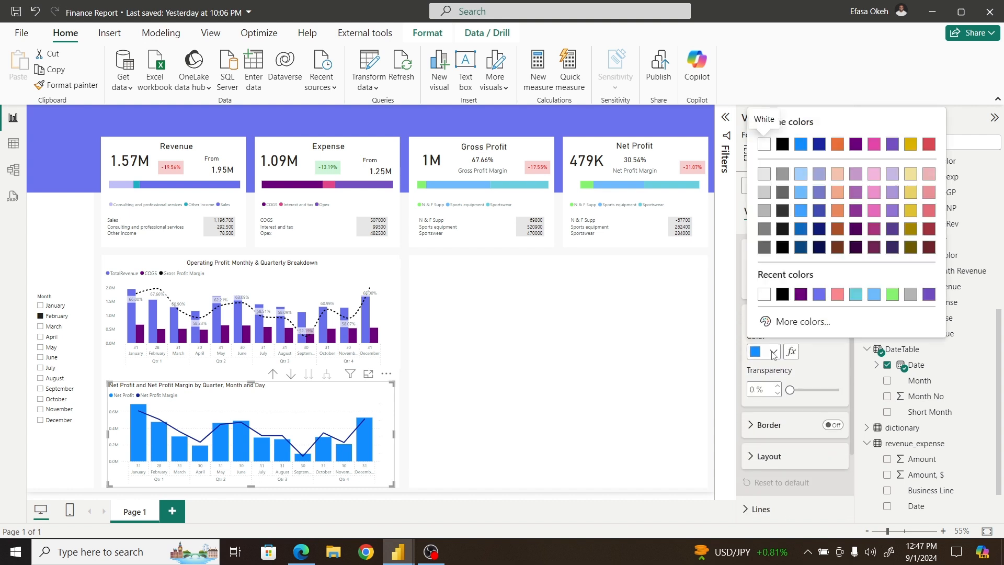
{"action": "key", "text": "Escape"}
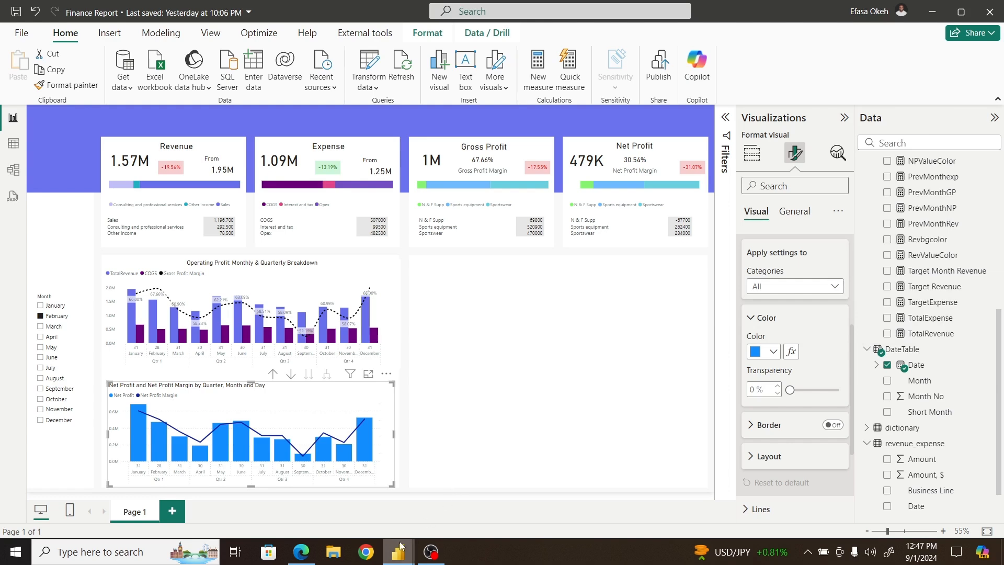
Step: Switch to the Sport Finance Overview report and copy the hex colour #6482AD from its net profit chart's columns
{"action": "mouse_move", "coordinate": [398, 552]}
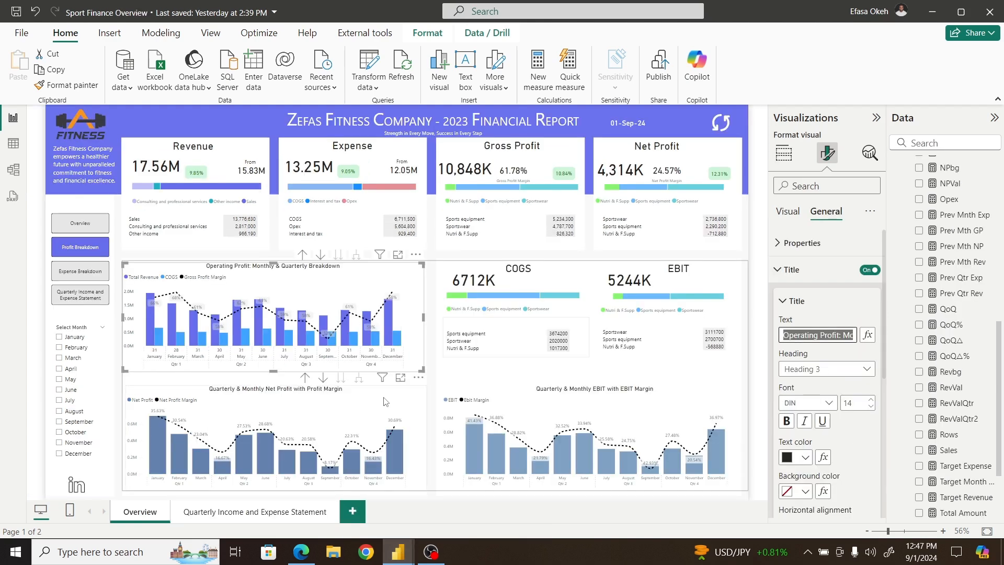
{"action": "left_click", "coordinate": [384, 402]}
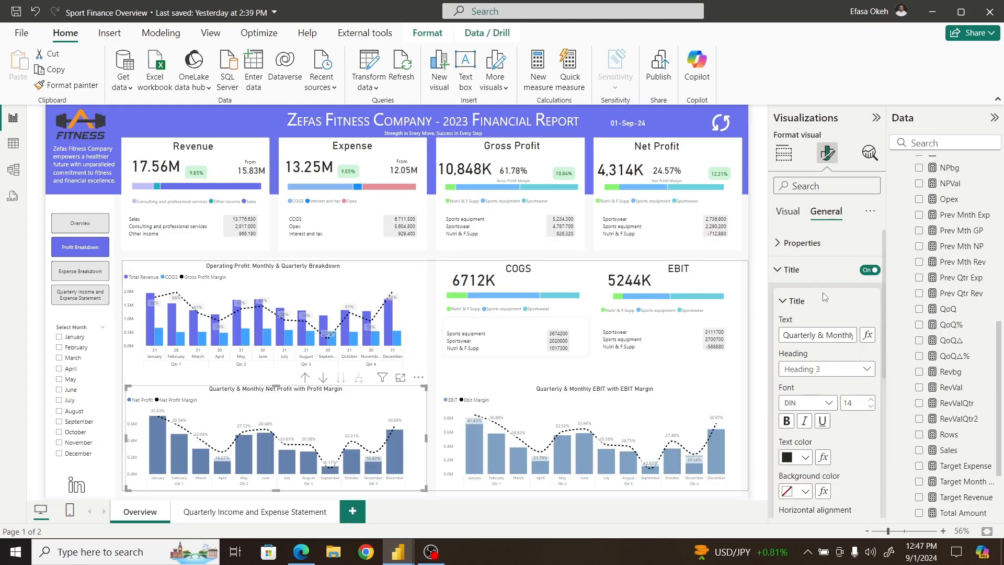
{"action": "left_click", "coordinate": [787, 271]}
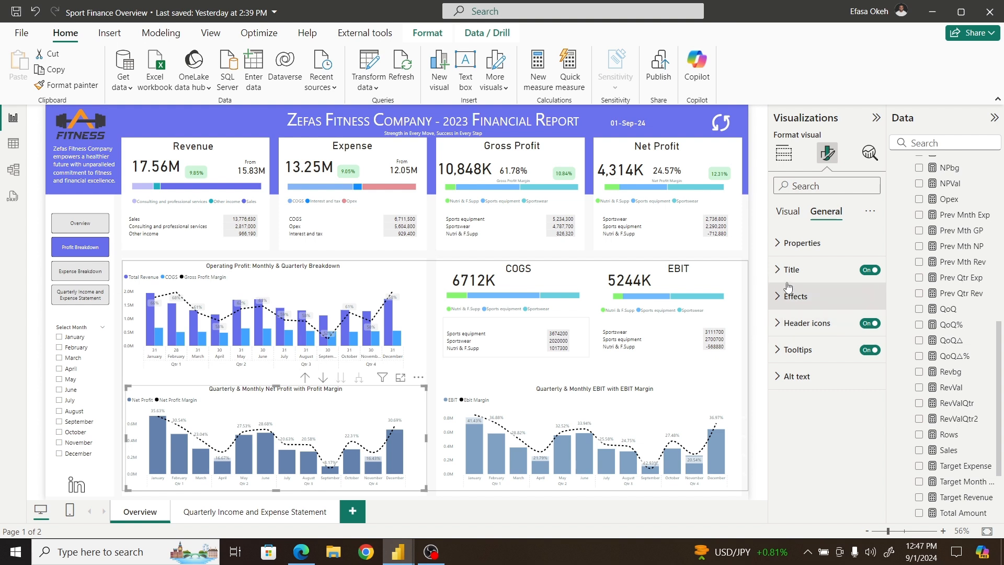
{"action": "left_click", "coordinate": [796, 212]}
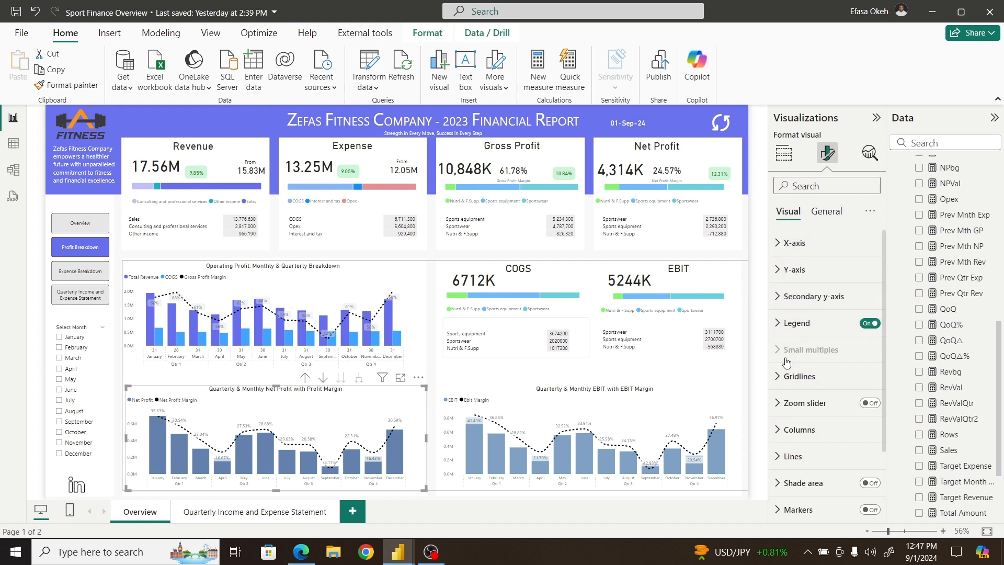
{"action": "left_click", "coordinate": [855, 418]}
{"action": "scroll", "coordinate": [837, 393], "scroll_direction": "down", "scroll_amount": 6}
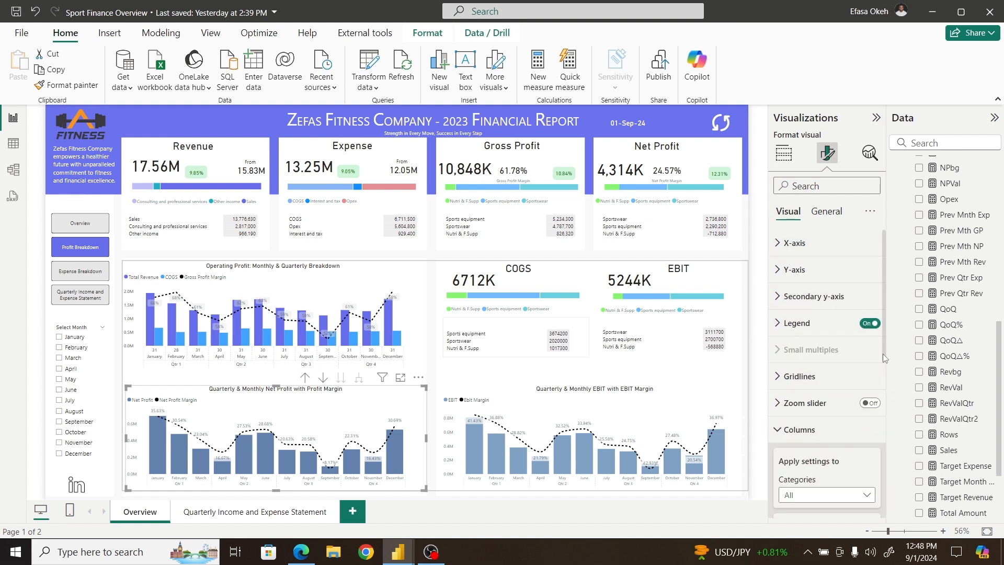
{"action": "left_click", "coordinate": [804, 377]}
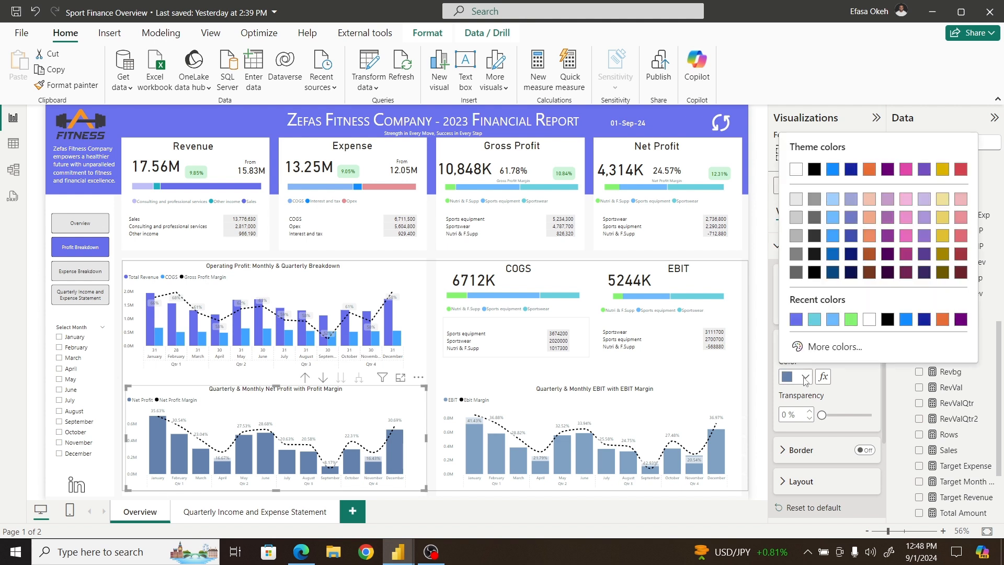
{"action": "left_click", "coordinate": [827, 347]}
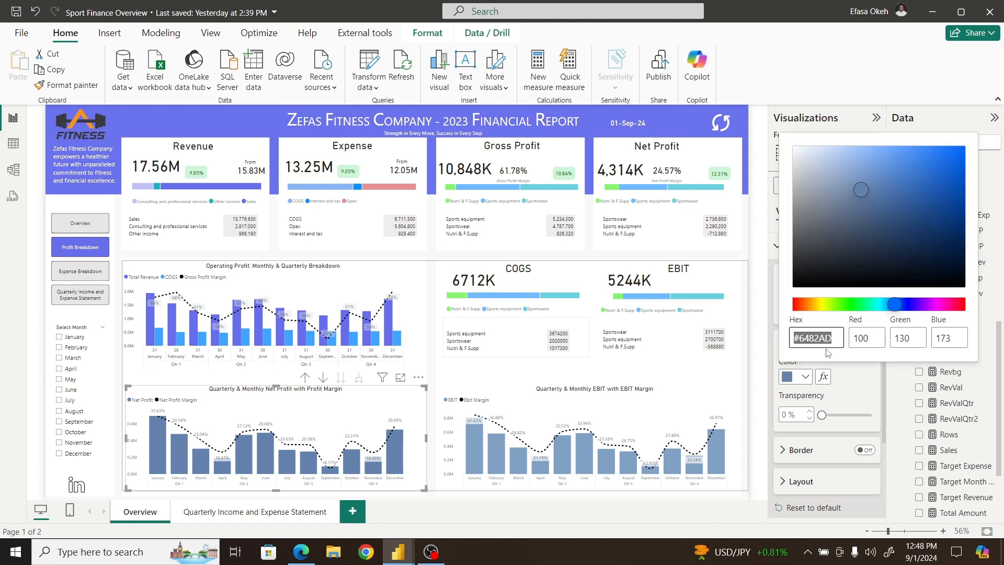
{"action": "left_click", "coordinate": [839, 339]}
{"action": "left_click_drag", "start_coordinate": [838, 339], "coordinate": [789, 346]}
{"action": "key", "text": "ctrl+c"}
Step: Switch back to the Finance Report and set the net profit chart's column colour to #6482AD
{"action": "mouse_move", "coordinate": [413, 543]}
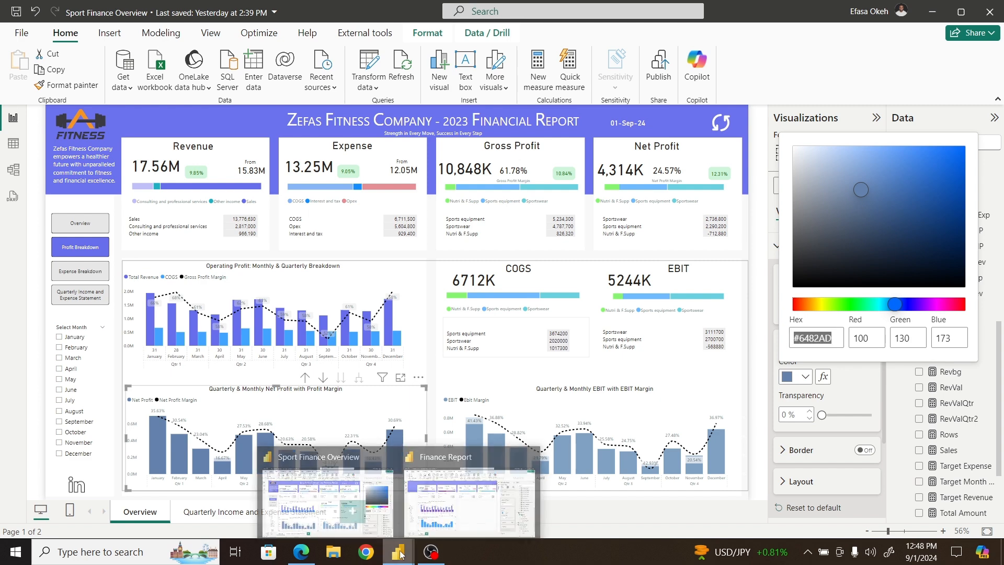
{"action": "left_click", "coordinate": [442, 501]}
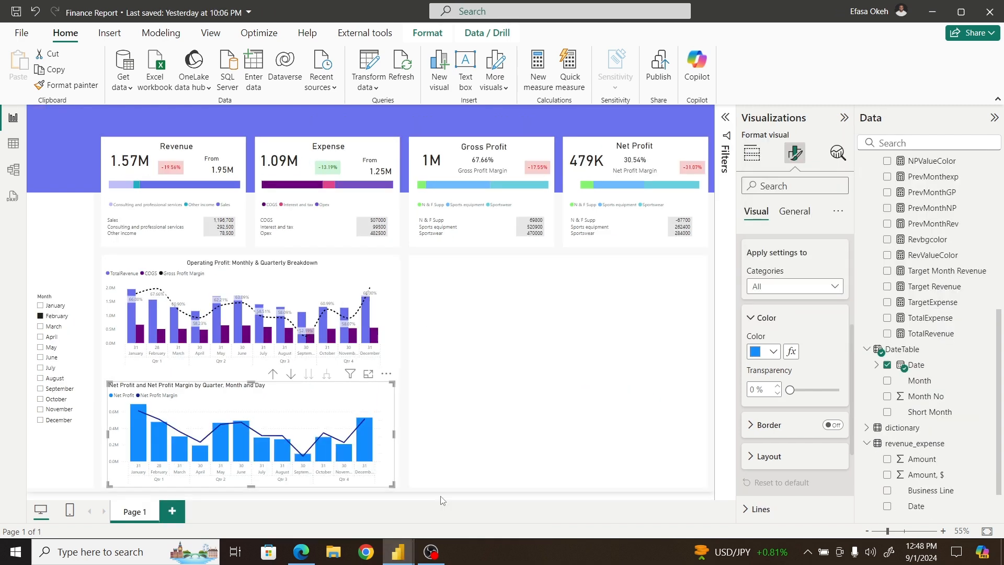
{"action": "left_click", "coordinate": [772, 352]}
{"action": "left_click", "coordinate": [808, 329]}
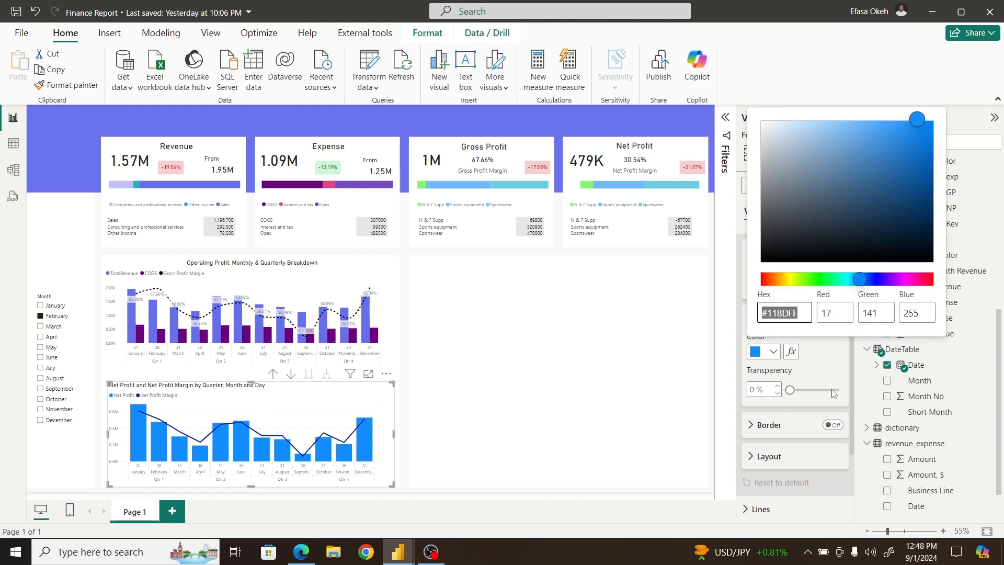
{"action": "key", "text": "ctrl+v"}
{"action": "left_click", "coordinate": [833, 377]}
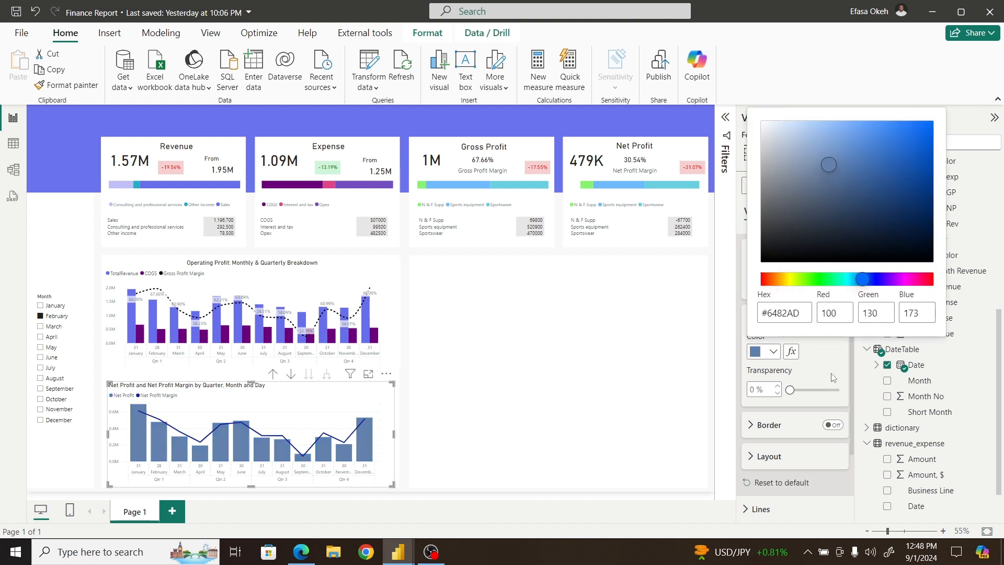
{"action": "left_click_drag", "start_coordinate": [851, 363], "coordinate": [849, 318]}
{"action": "left_click", "coordinate": [847, 332]}
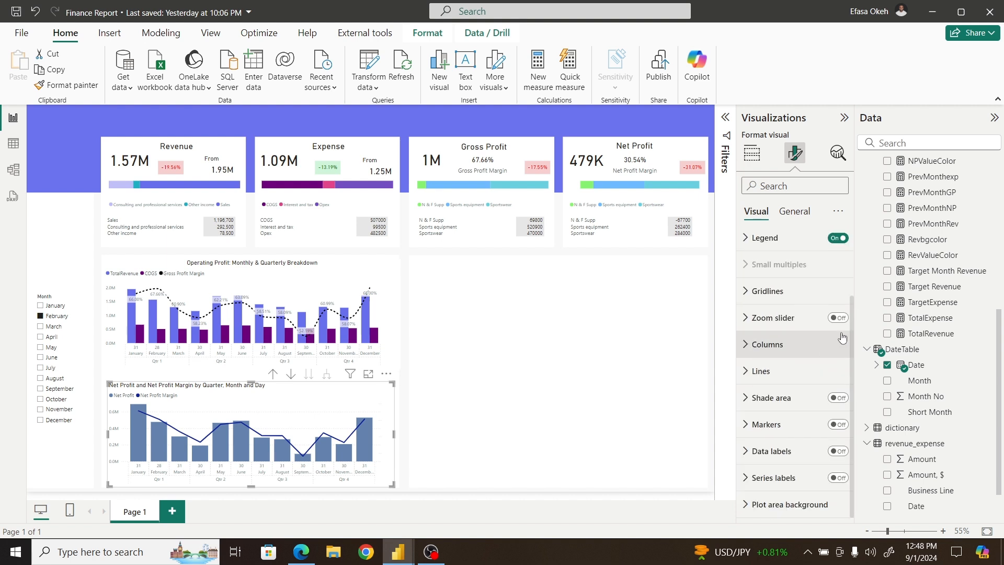
Step: Set the Net Profit Margin line to the Dashed style with Smooth interpolation
{"action": "left_click", "coordinate": [758, 375]}
{"action": "scroll", "coordinate": [847, 387], "scroll_direction": "down", "scroll_amount": 4}
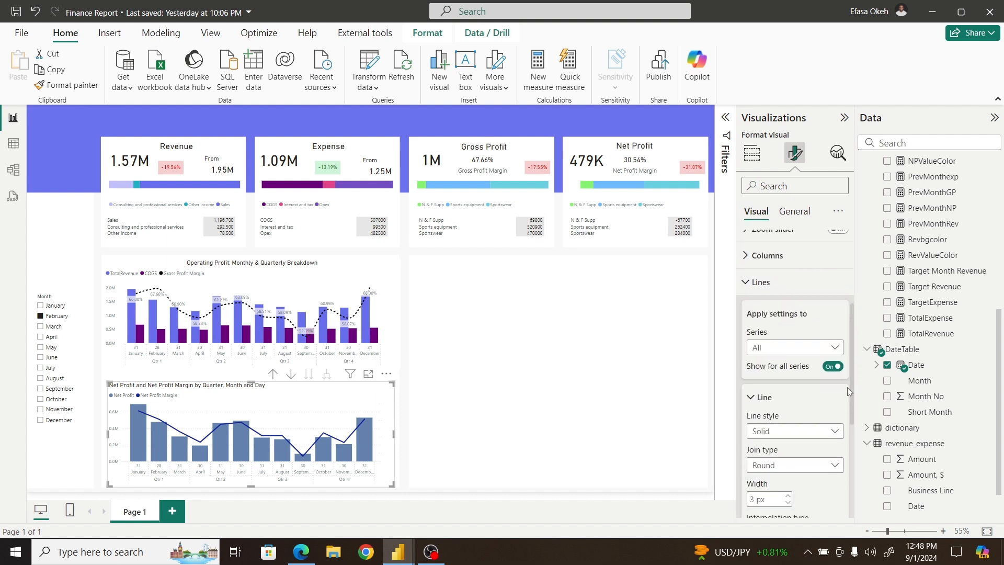
{"action": "left_click", "coordinate": [769, 329]}
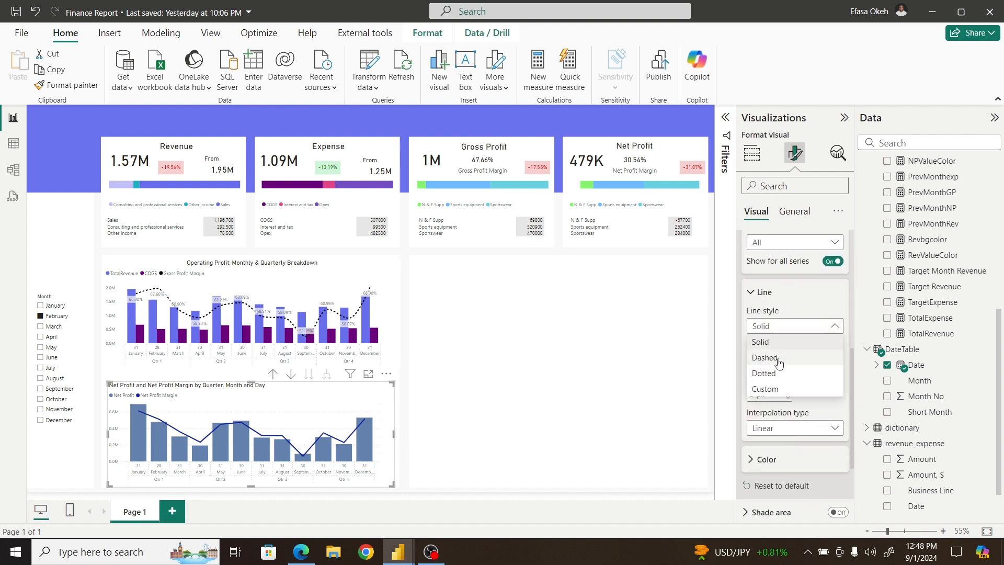
{"action": "left_click", "coordinate": [779, 364]}
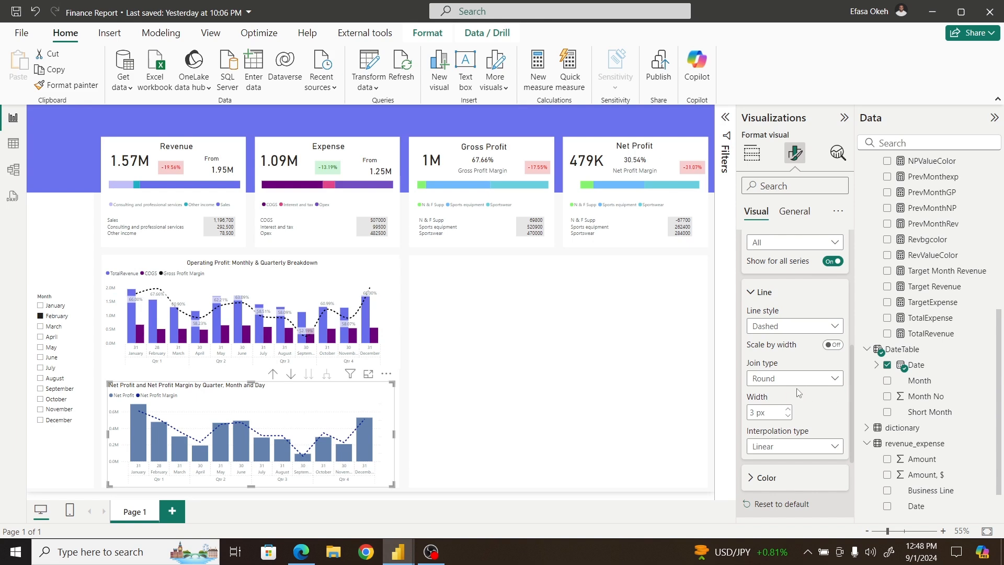
{"action": "left_click", "coordinate": [779, 449]}
{"action": "left_click", "coordinate": [782, 478]}
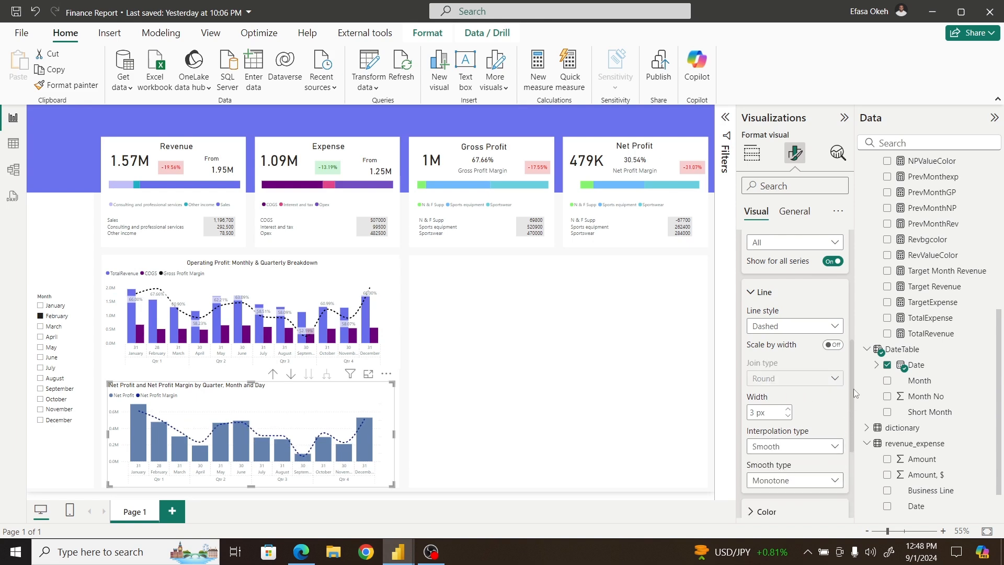
Step: Change the Net Profit Margin line's colour to black
{"action": "left_click", "coordinate": [765, 515]}
{"action": "left_click_drag", "start_coordinate": [852, 417], "coordinate": [852, 473]}
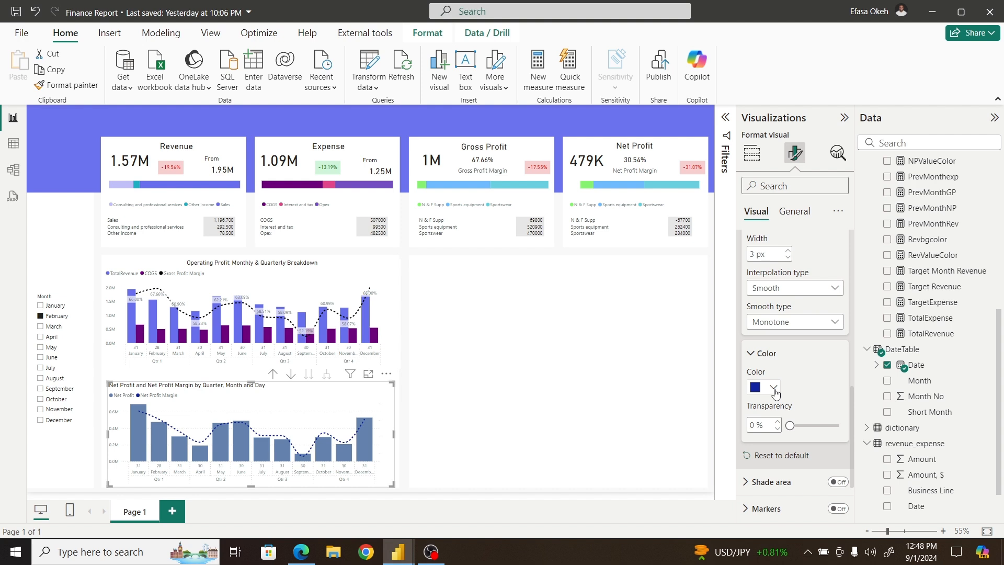
{"action": "left_click", "coordinate": [775, 393]}
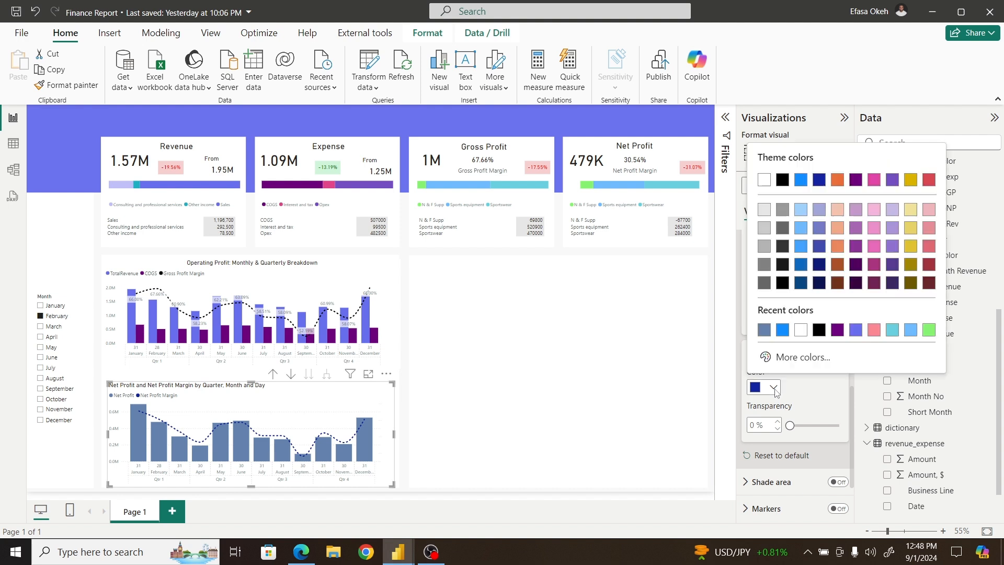
{"action": "left_click", "coordinate": [819, 328]}
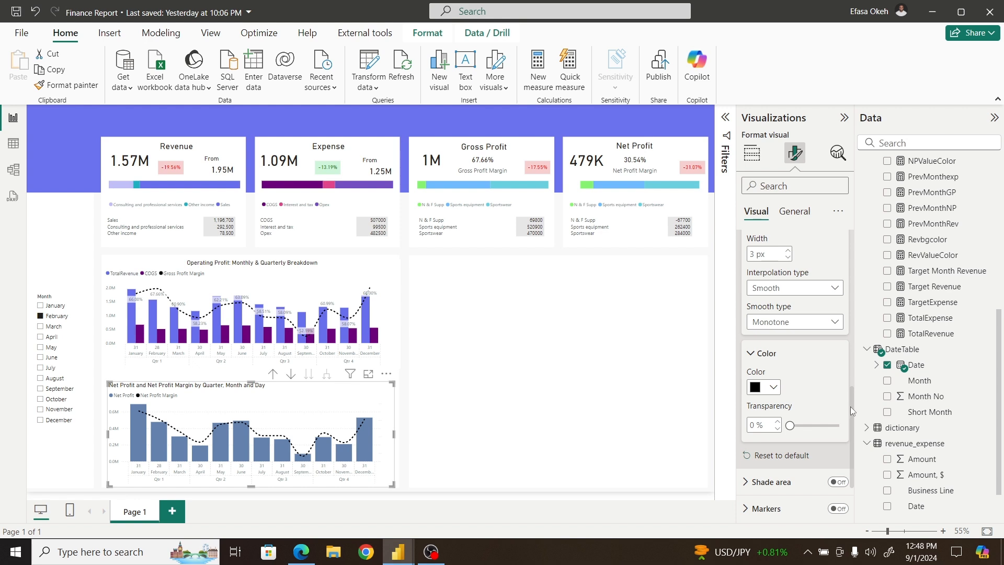
Step: Turn on data labels for the net profit chart
{"action": "left_click_drag", "start_coordinate": [851, 406], "coordinate": [852, 352]}
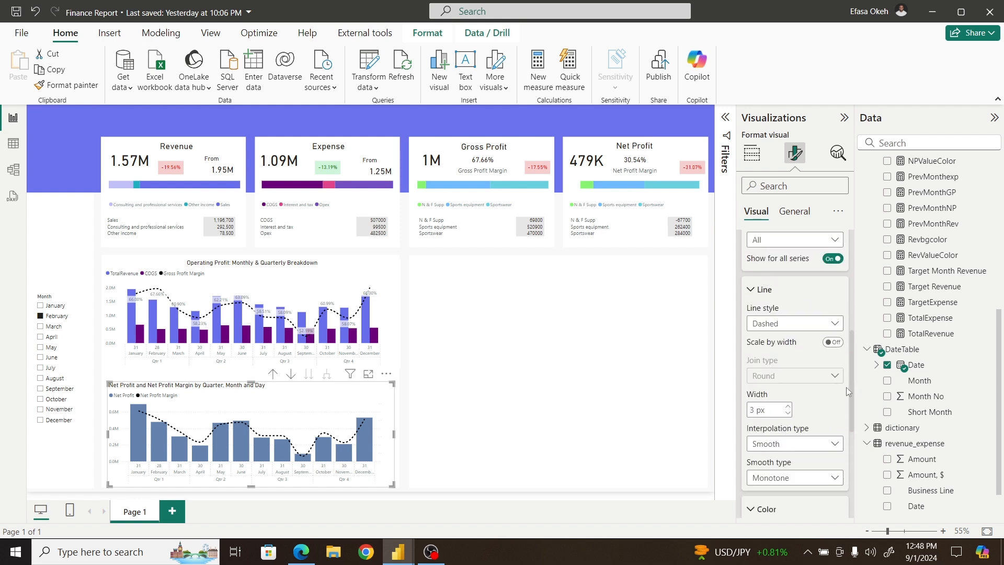
{"action": "left_click_drag", "start_coordinate": [853, 349], "coordinate": [853, 303]}
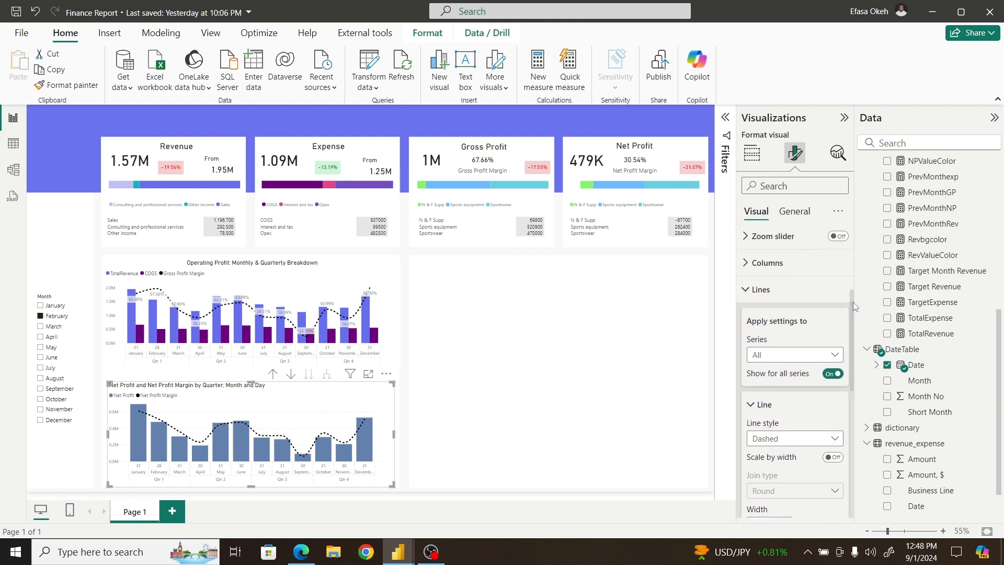
{"action": "left_click", "coordinate": [754, 294]}
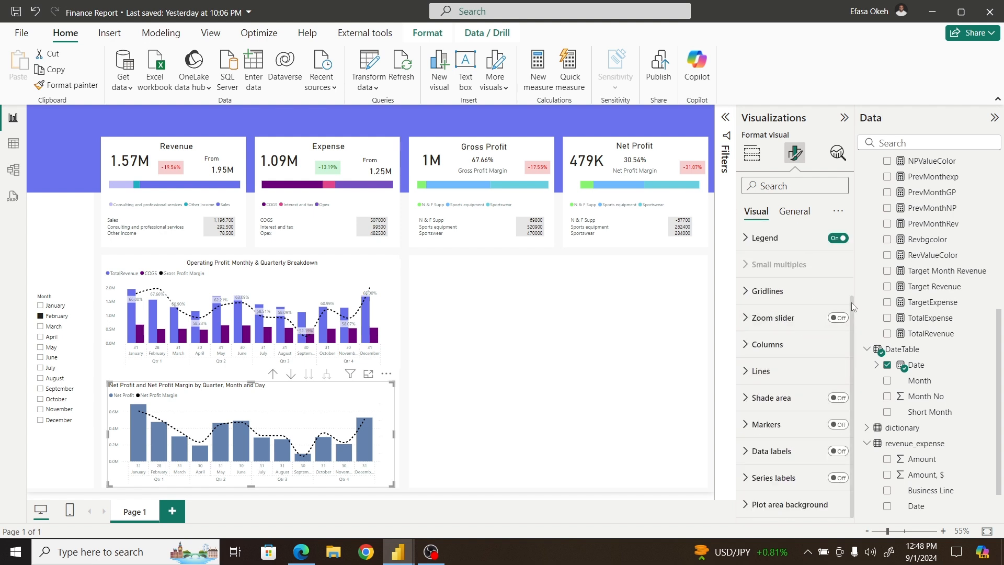
{"action": "left_click", "coordinate": [844, 453]}
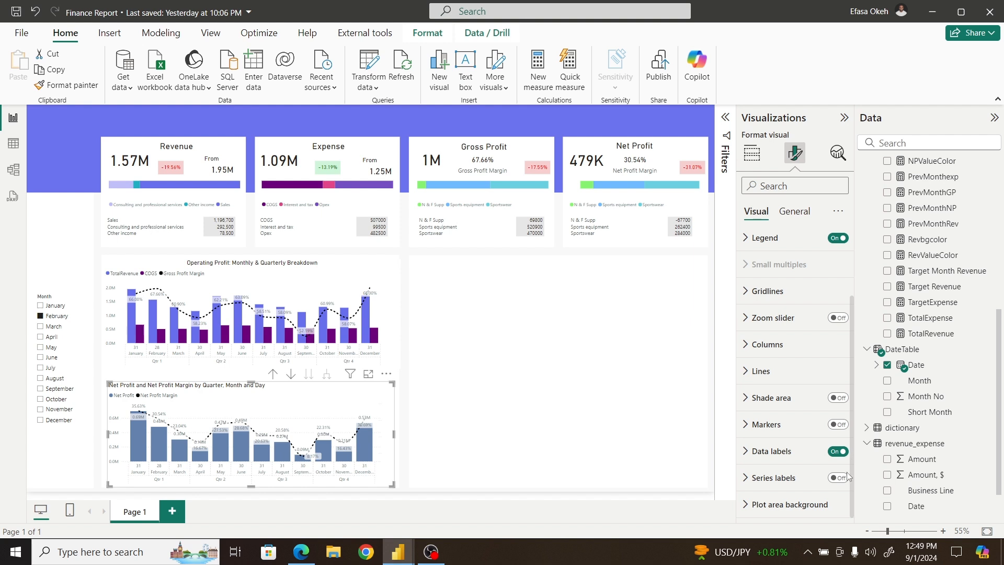
Step: Turn off data labels for the Net Profit column series in the net profit chart
{"action": "left_click", "coordinate": [761, 453]}
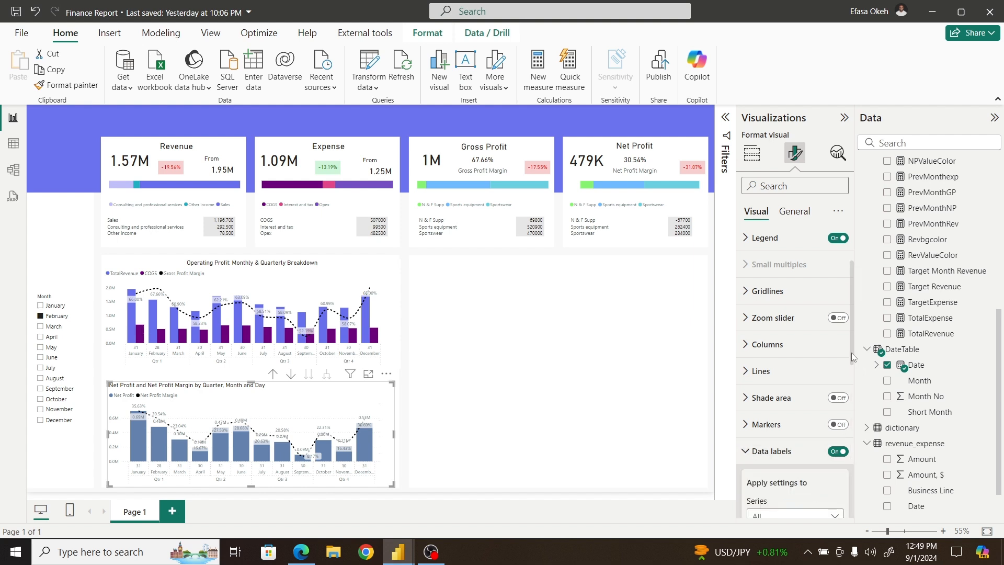
{"action": "scroll", "coordinate": [851, 361], "scroll_direction": "down", "scroll_amount": 5}
{"action": "left_click", "coordinate": [768, 288]}
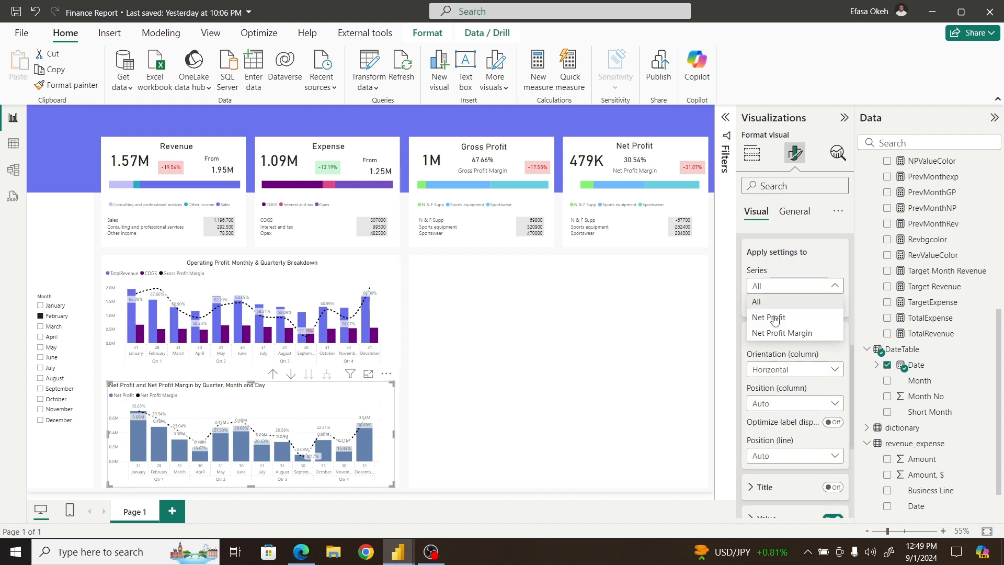
{"action": "left_click", "coordinate": [779, 317]}
{"action": "left_click", "coordinate": [828, 309]}
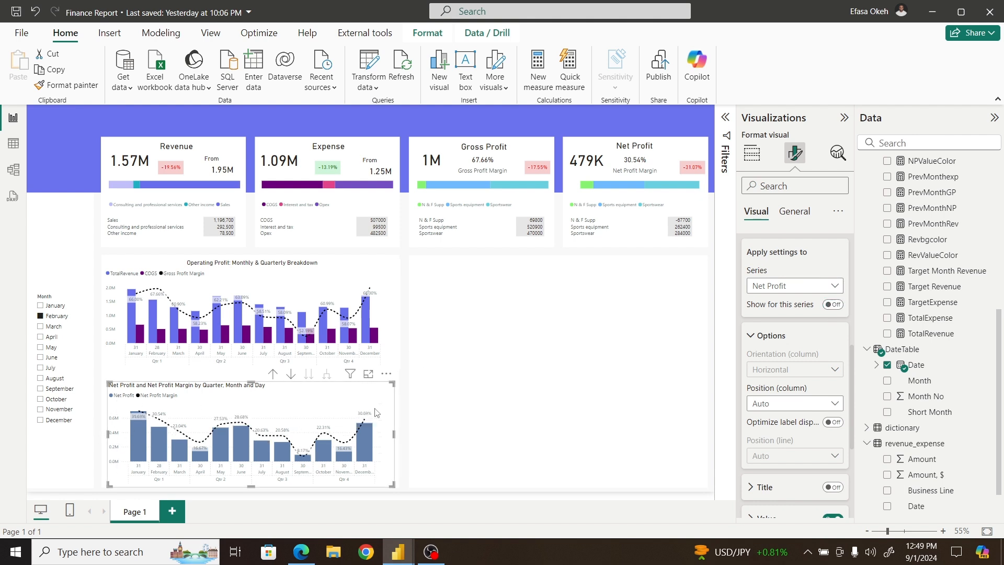
Step: Set the background colour of the Net Profit Margin series' data labels to light grey
{"action": "left_click", "coordinate": [790, 286]}
{"action": "left_click", "coordinate": [789, 334]}
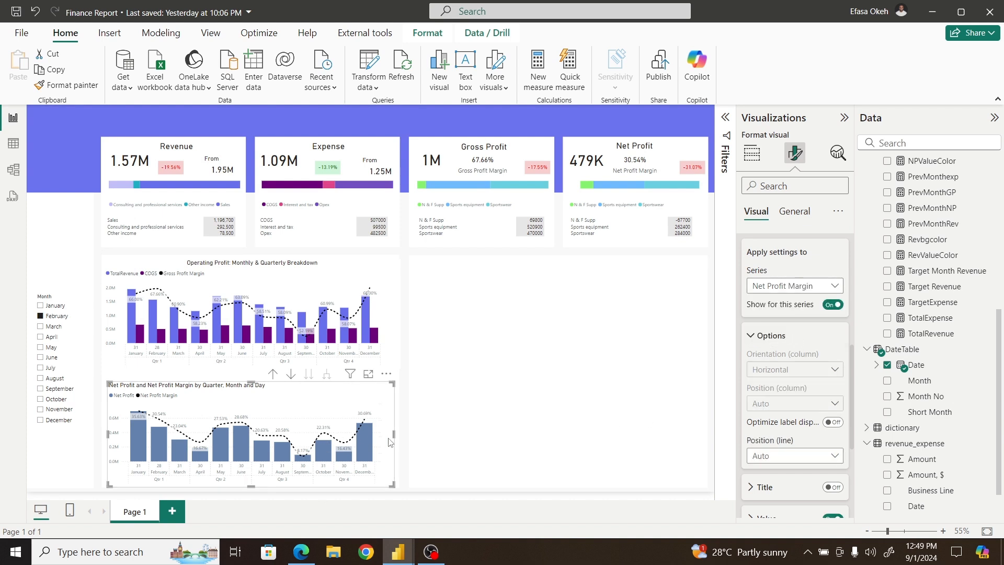
{"action": "scroll", "coordinate": [851, 375], "scroll_direction": "down", "scroll_amount": 4}
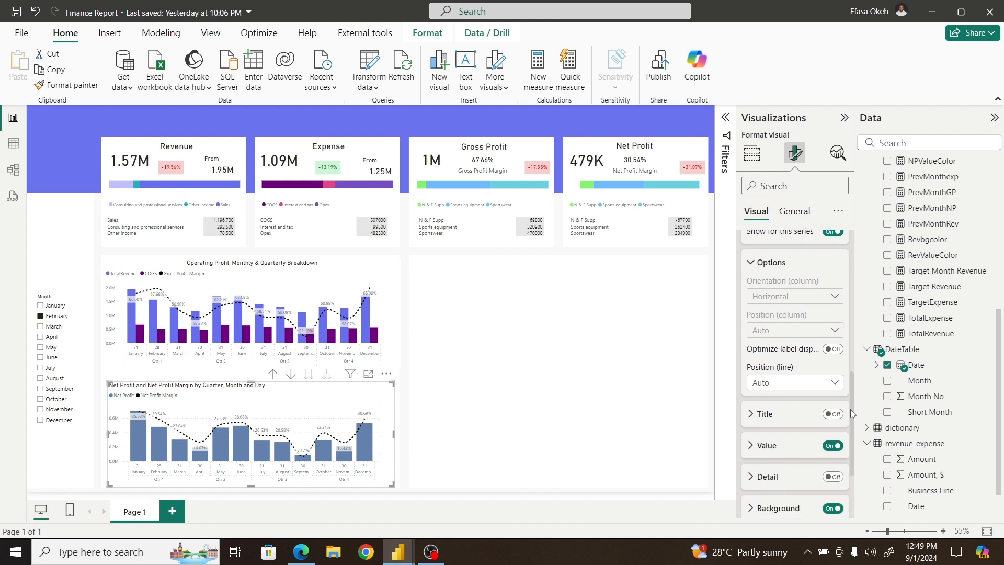
{"action": "left_click", "coordinate": [782, 395]}
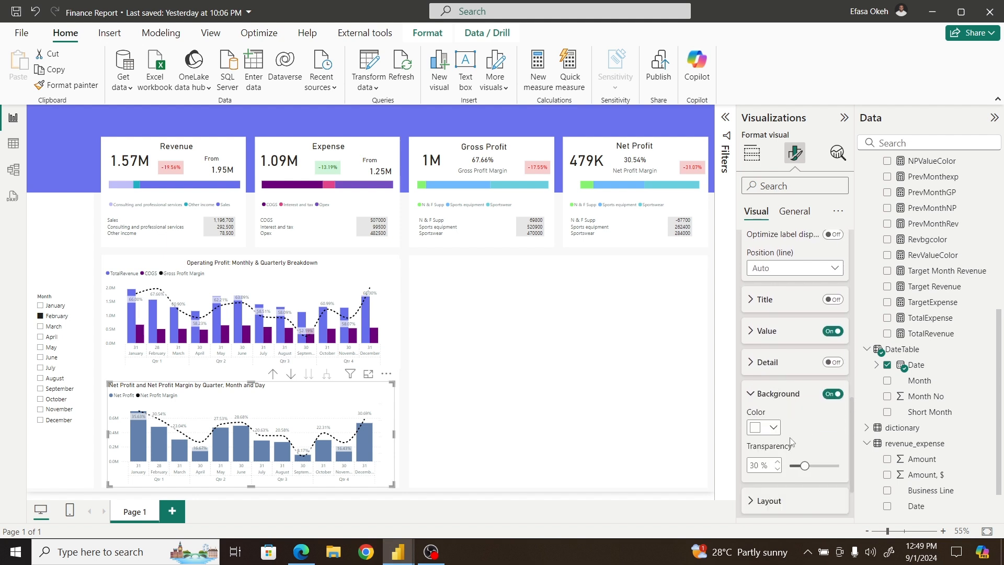
{"action": "left_click", "coordinate": [773, 428]}
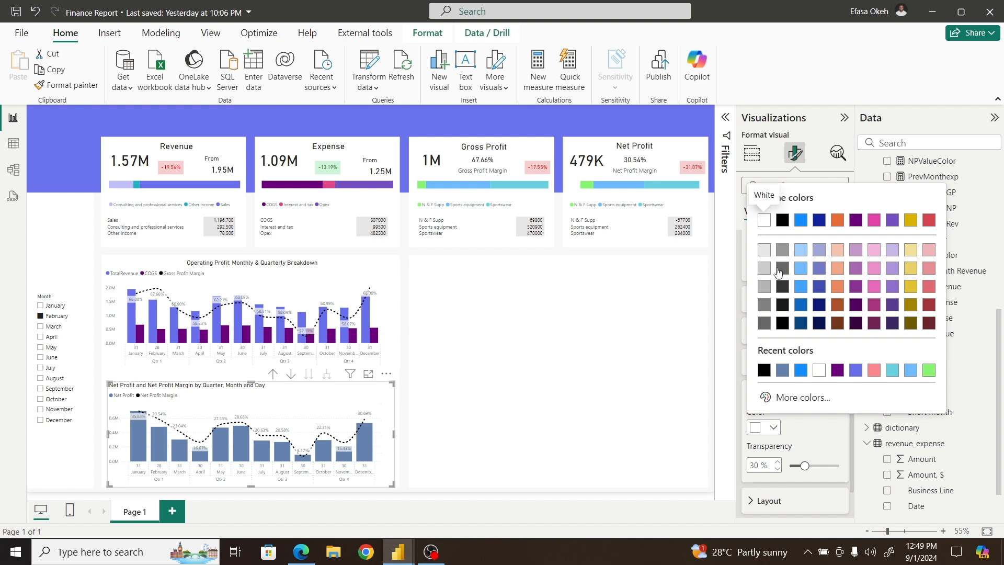
{"action": "left_click", "coordinate": [765, 251]}
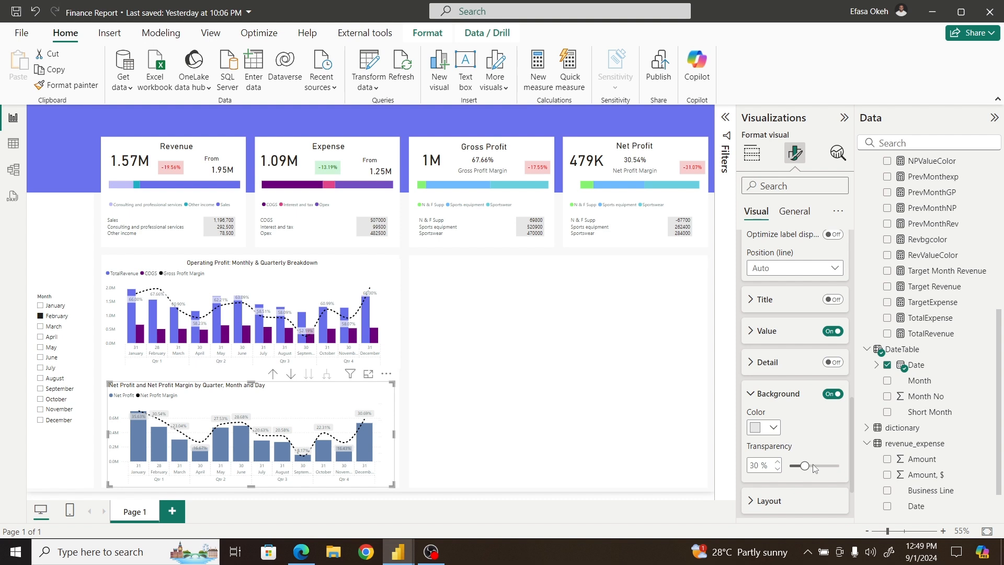
Step: Set the transparency of the Net Profit Margin label background to 70%
{"action": "left_click", "coordinate": [777, 470]}
{"action": "double_click", "coordinate": [760, 466]}
{"action": "type", "text": "10"}
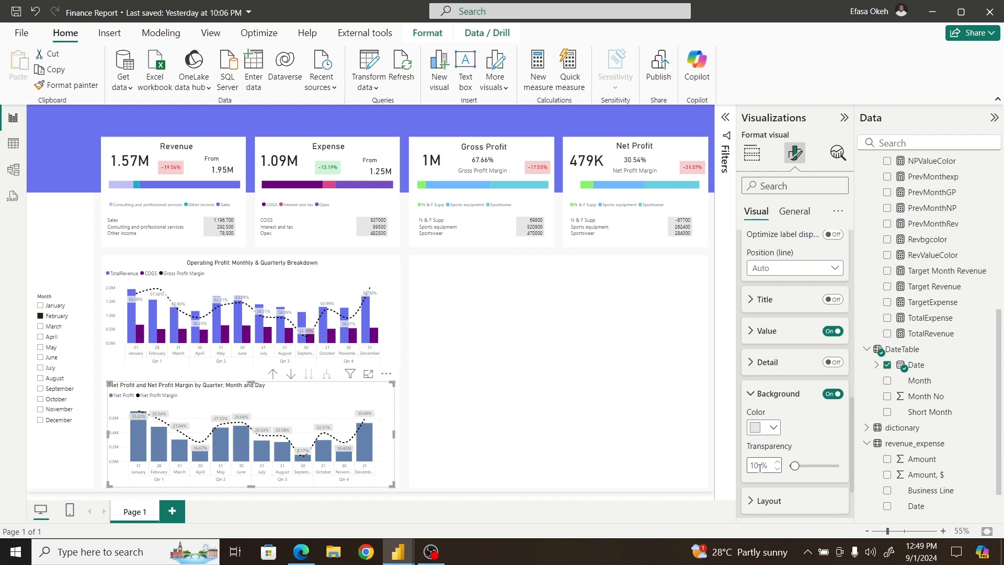
{"action": "left_click_drag", "start_coordinate": [795, 466], "coordinate": [823, 467]}
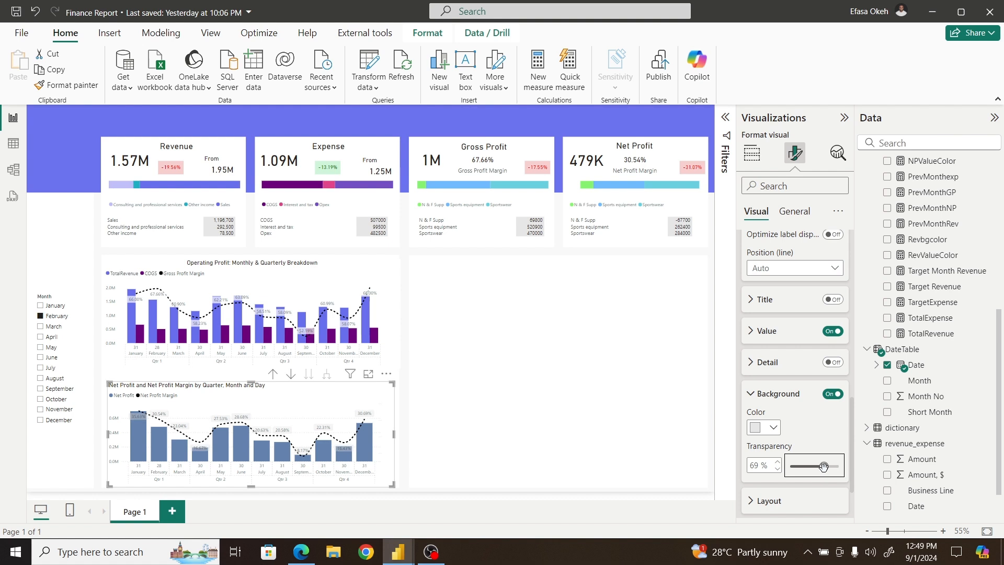
{"action": "left_click", "coordinate": [778, 461]}
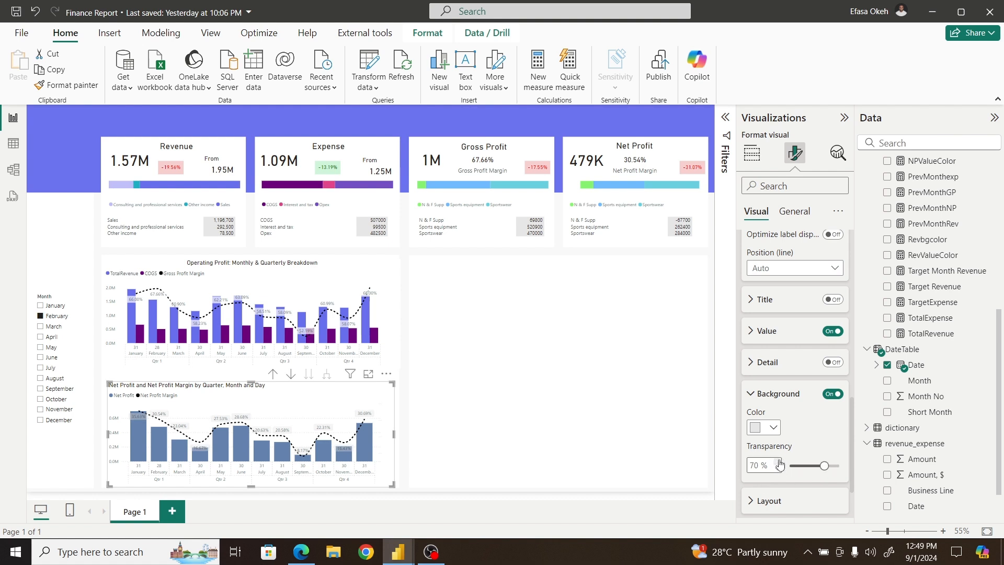
{"action": "left_click", "coordinate": [759, 396]}
{"action": "left_click", "coordinate": [452, 408]}
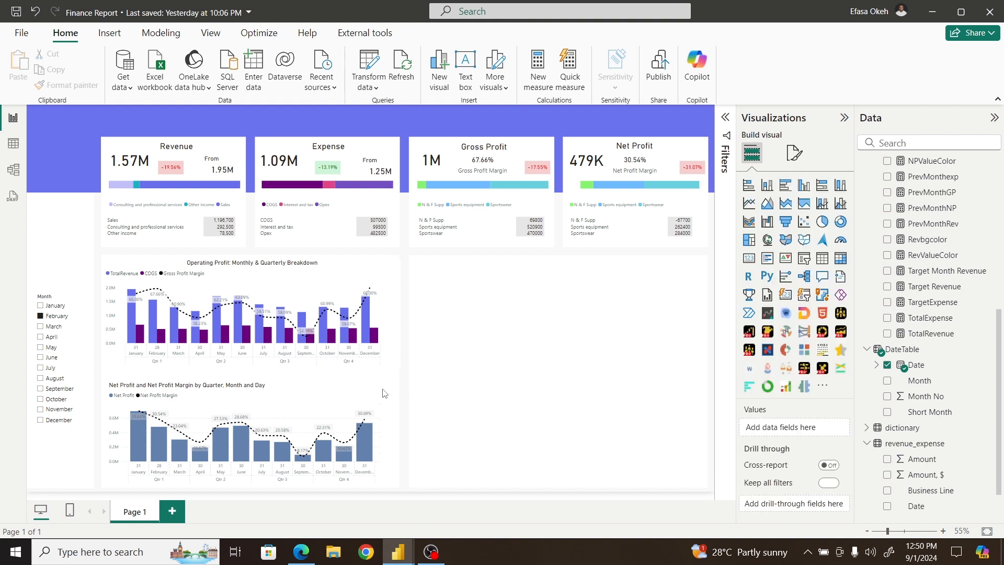
{"action": "left_click", "coordinate": [384, 403]}
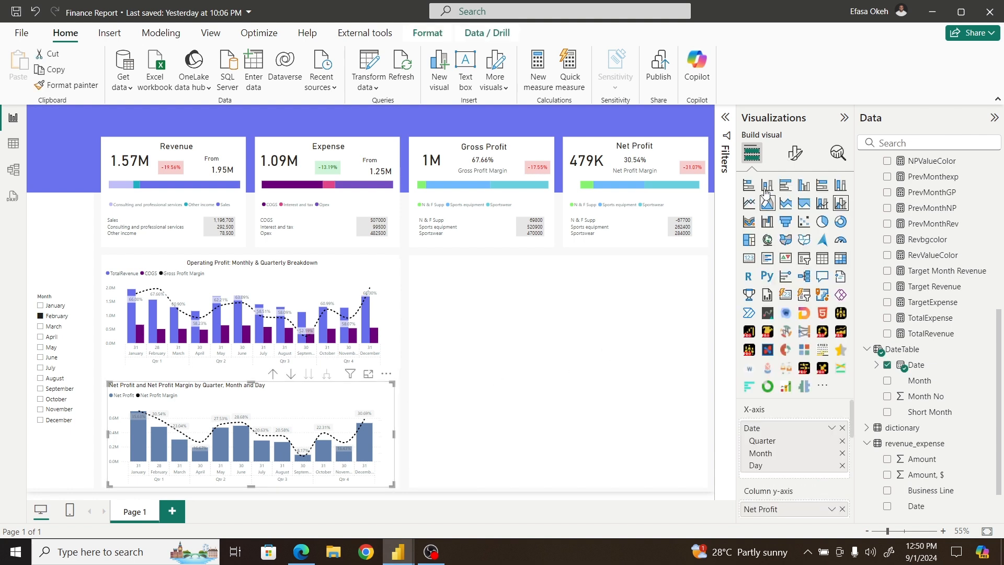
{"action": "left_click", "coordinate": [795, 153]}
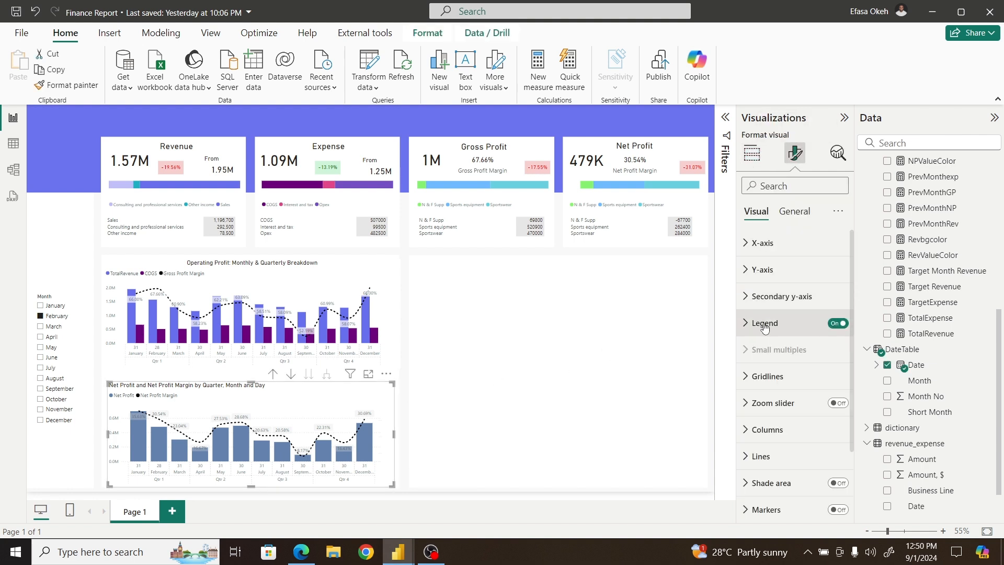
{"action": "left_click", "coordinate": [768, 377]}
{"action": "left_click", "coordinate": [764, 376]}
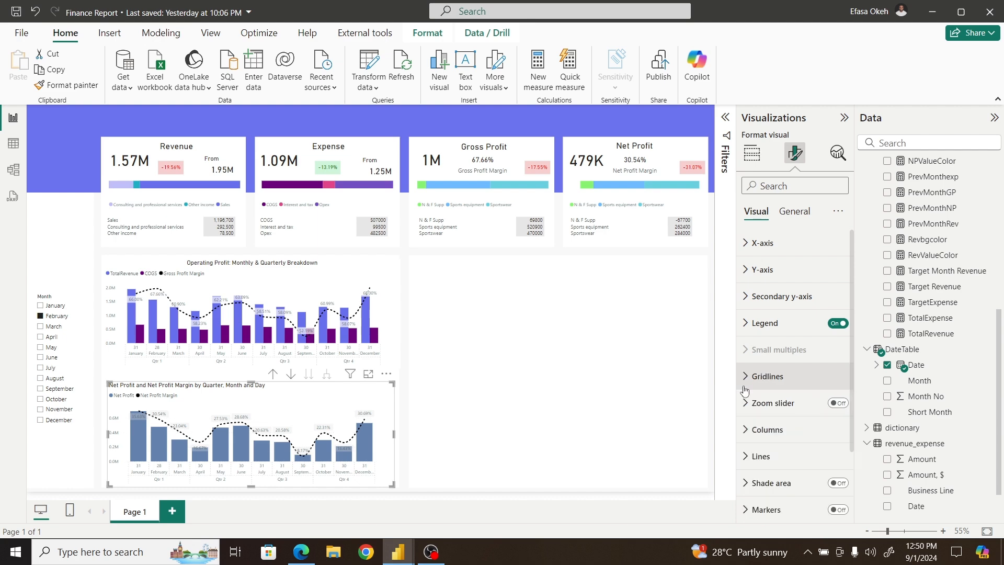
{"action": "left_click", "coordinate": [448, 450]}
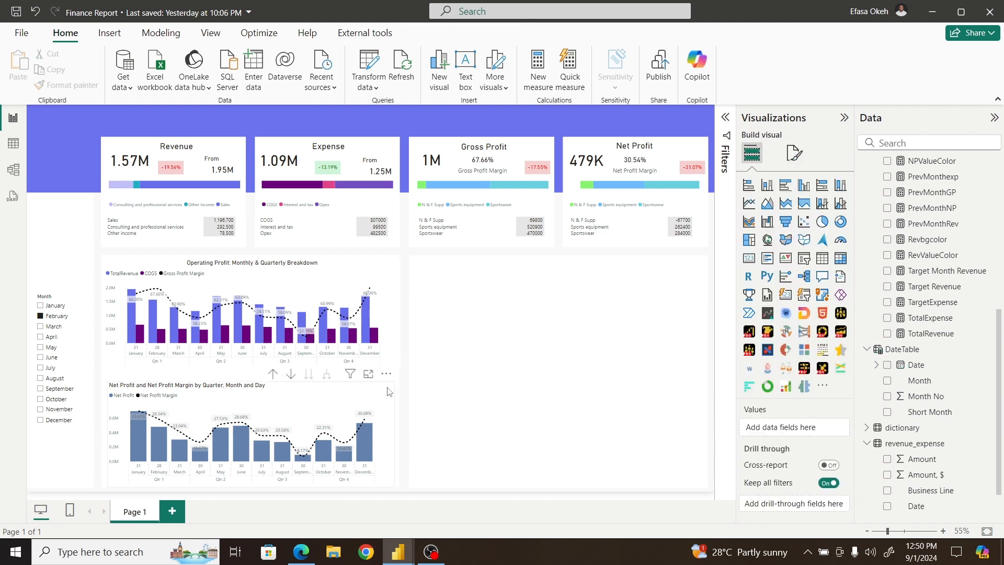
Step: Switch to the Sport Finance Overview report and copy the net profit chart's title text
{"action": "mouse_move", "coordinate": [399, 552]}
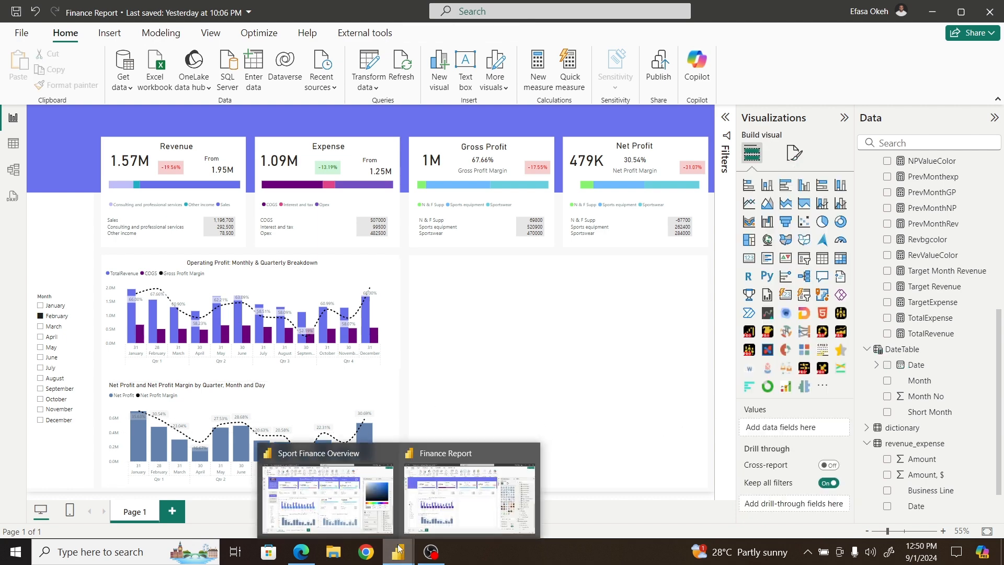
{"action": "left_click", "coordinate": [344, 498]}
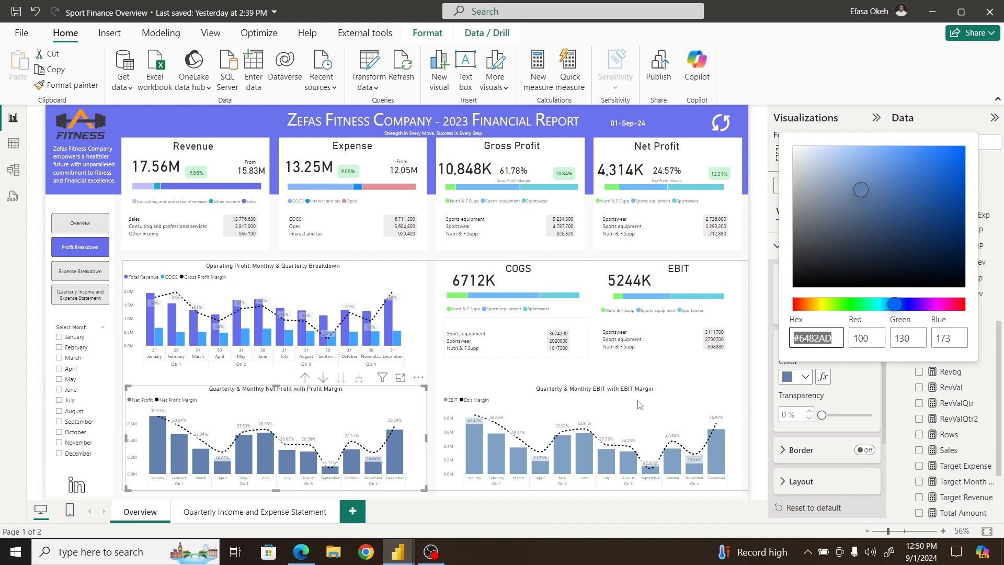
{"action": "left_click", "coordinate": [841, 405]}
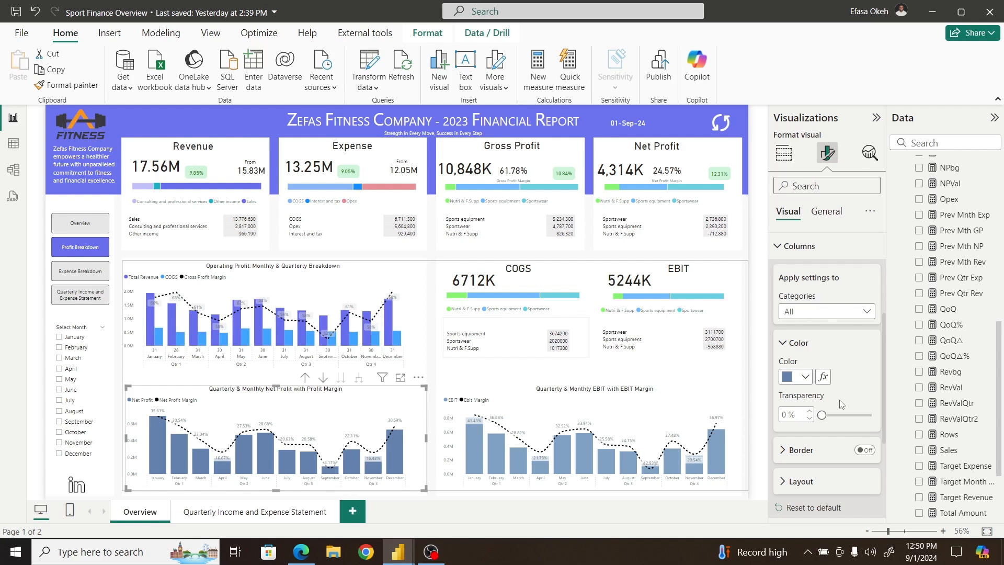
{"action": "left_click", "coordinate": [826, 212]}
{"action": "left_click", "coordinate": [805, 272]}
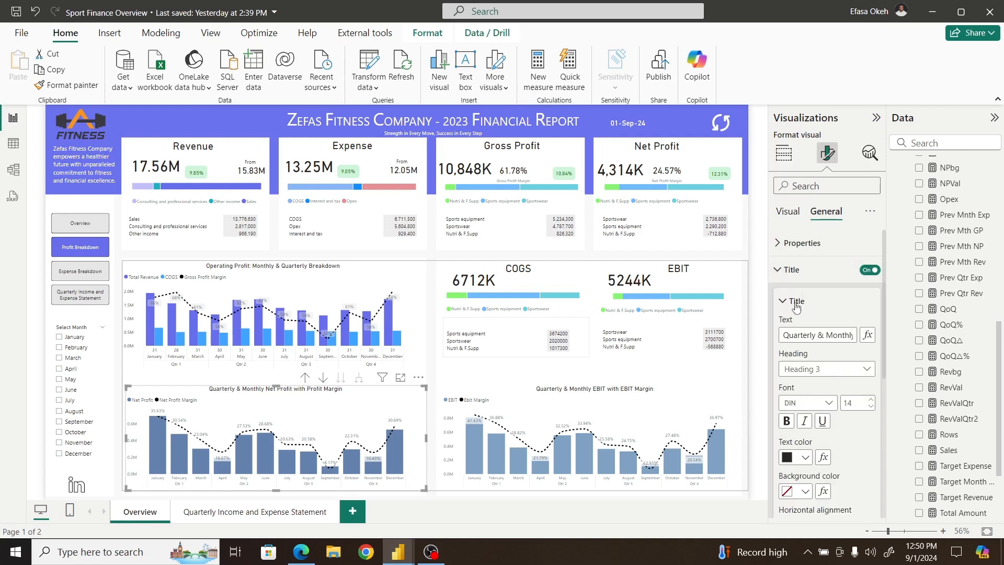
{"action": "left_click_drag", "start_coordinate": [784, 333], "coordinate": [911, 360]}
{"action": "key", "text": "ctrl+c"}
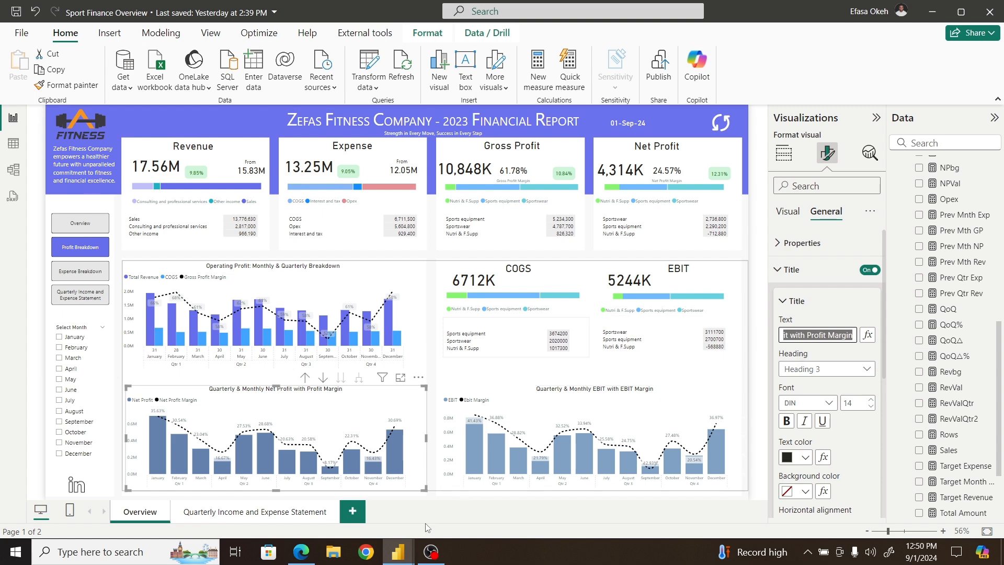
Step: Switch back to the Finance Report and replace the net profit chart's title with "Quarterly & Monthly Net Profit with Profit Margin"
{"action": "mouse_move", "coordinate": [402, 549]}
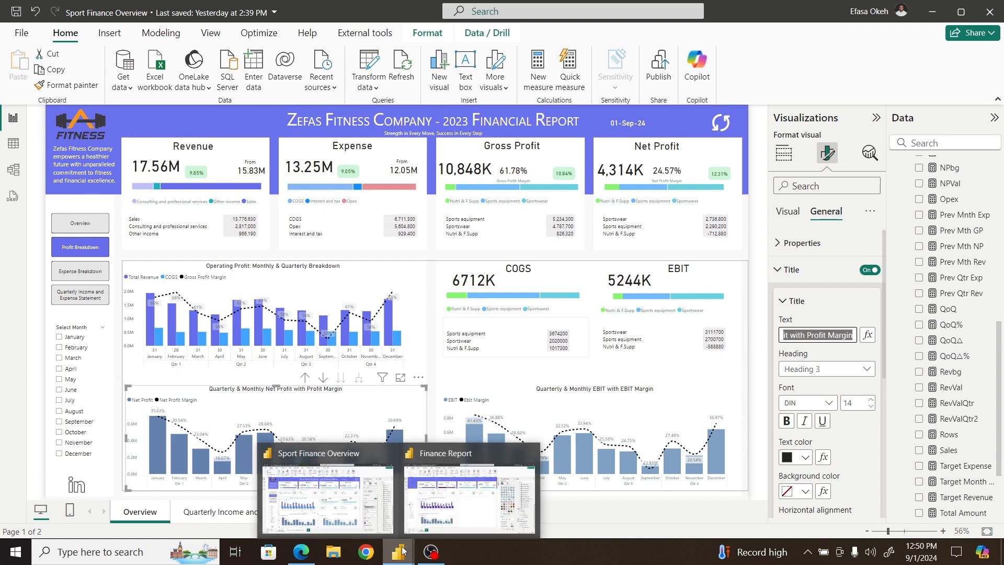
{"action": "left_click", "coordinate": [441, 502]}
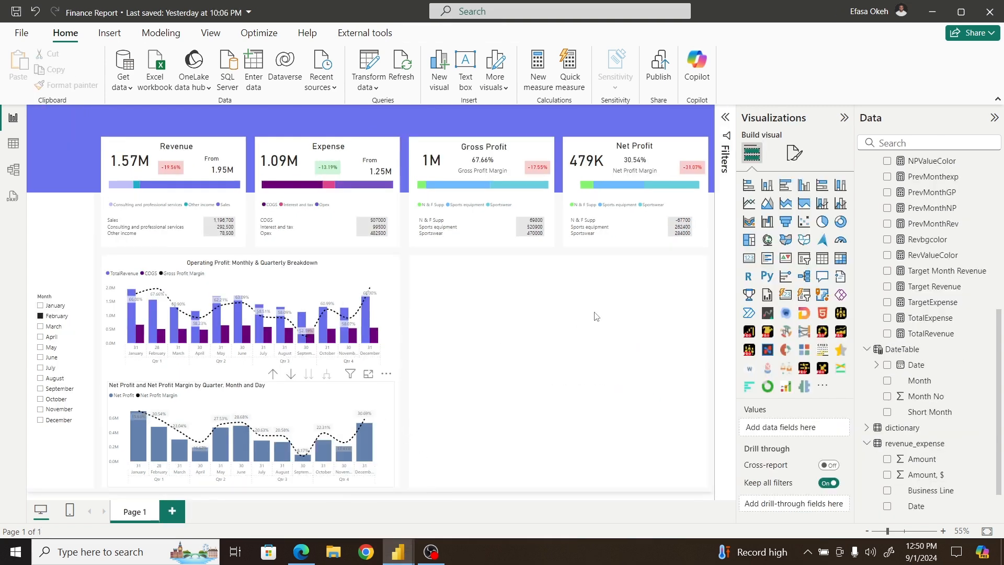
{"action": "left_click", "coordinate": [795, 155]}
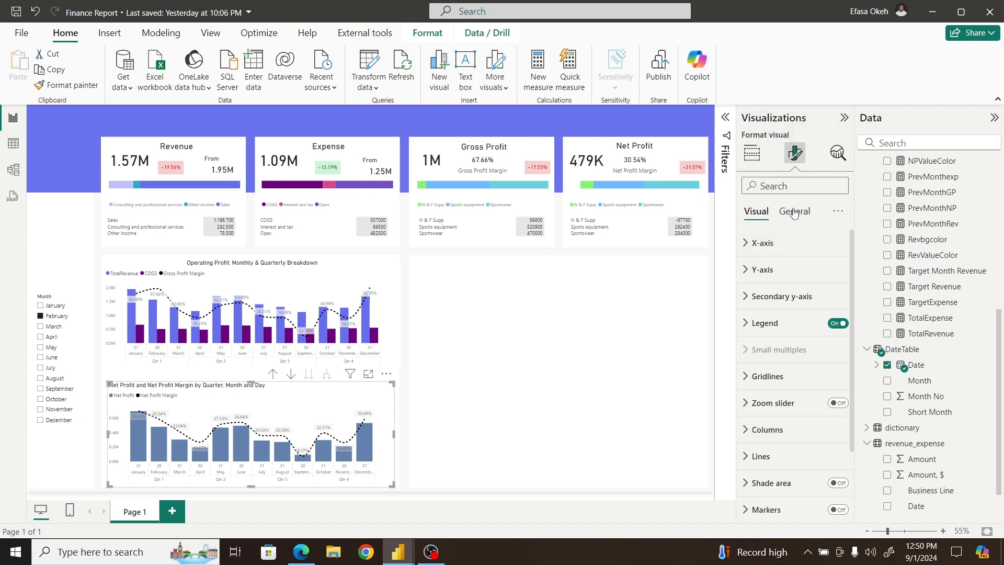
{"action": "left_click", "coordinate": [794, 211]}
{"action": "left_click", "coordinate": [766, 273]}
{"action": "left_click_drag", "start_coordinate": [751, 334], "coordinate": [855, 341]}
{"action": "key", "text": "ctrl+v"}
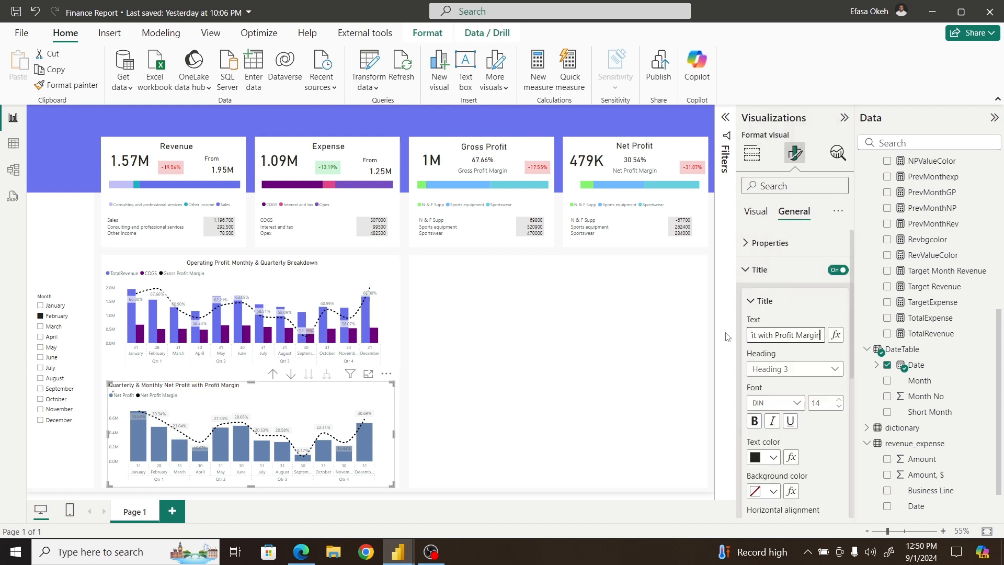
Step: Centre the net profit chart's title horizontally
{"action": "left_click_drag", "start_coordinate": [853, 356], "coordinate": [848, 418]}
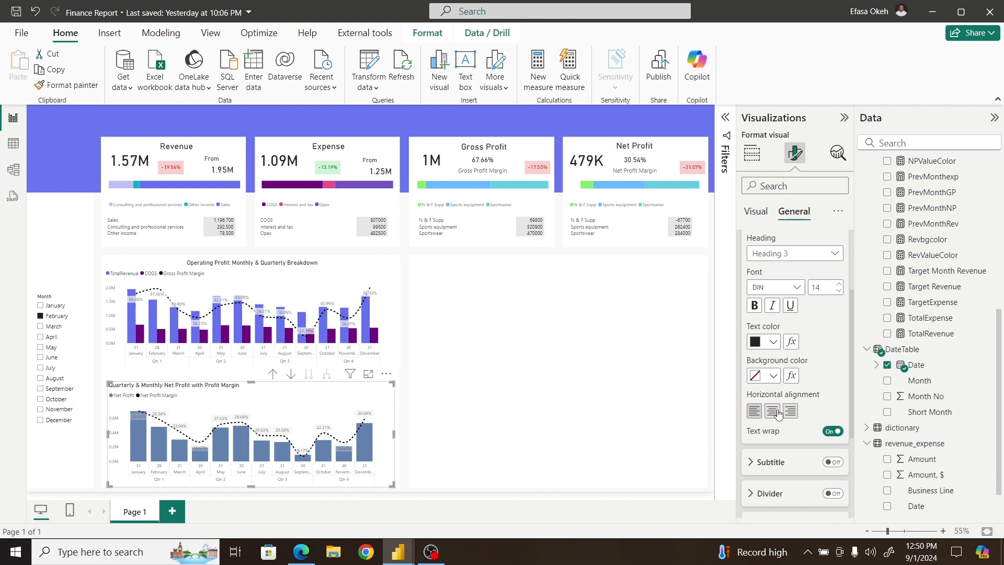
{"action": "left_click", "coordinate": [772, 411]}
{"action": "left_click", "coordinate": [580, 404]}
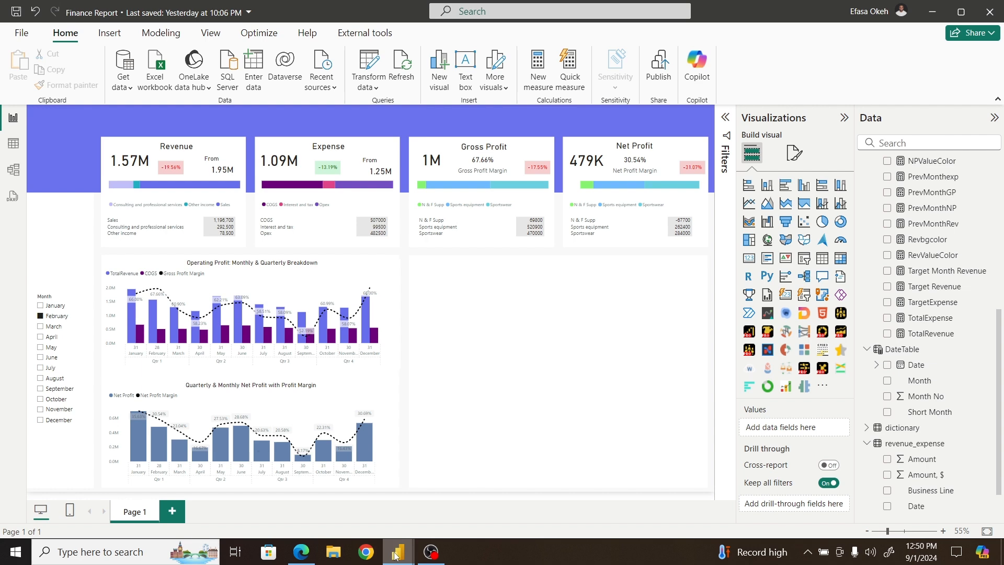
Step: Check the EBIT card's field in the Sport Finance Overview report and the EBIT formula in Finance Analysis.pdf
{"action": "mouse_move", "coordinate": [397, 552]}
{"action": "left_click", "coordinate": [341, 507]}
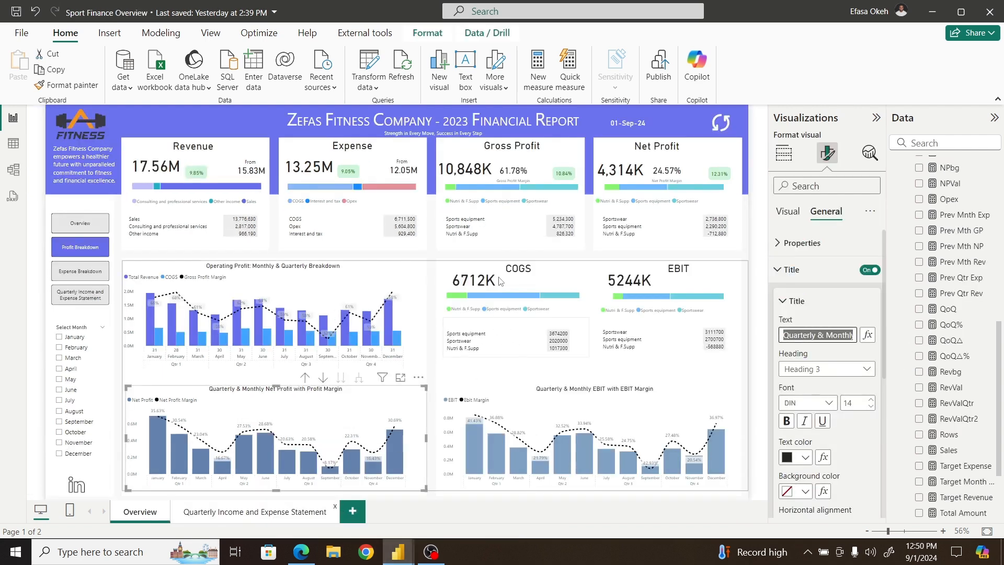
{"action": "left_click", "coordinate": [418, 257]}
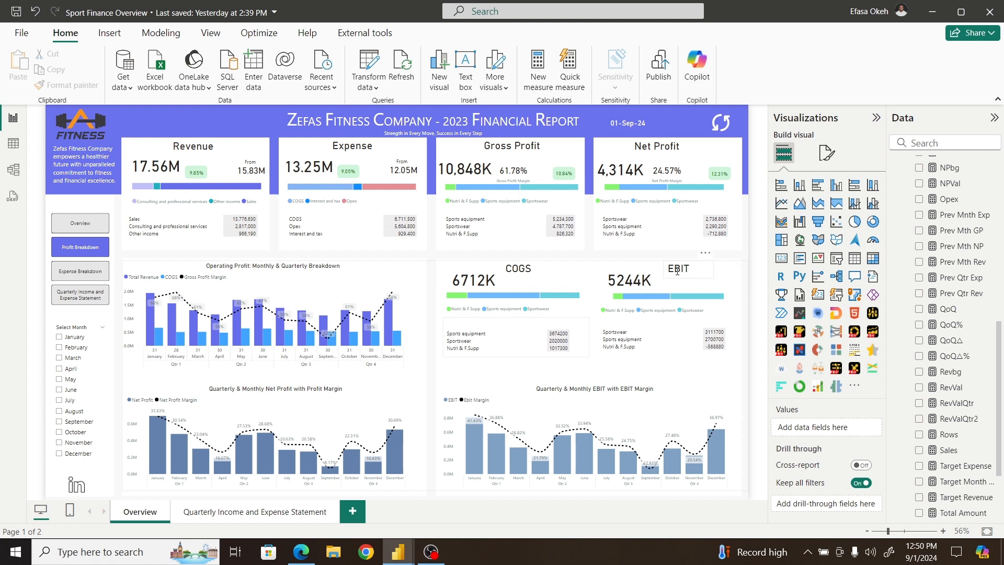
{"action": "left_click", "coordinate": [636, 285]}
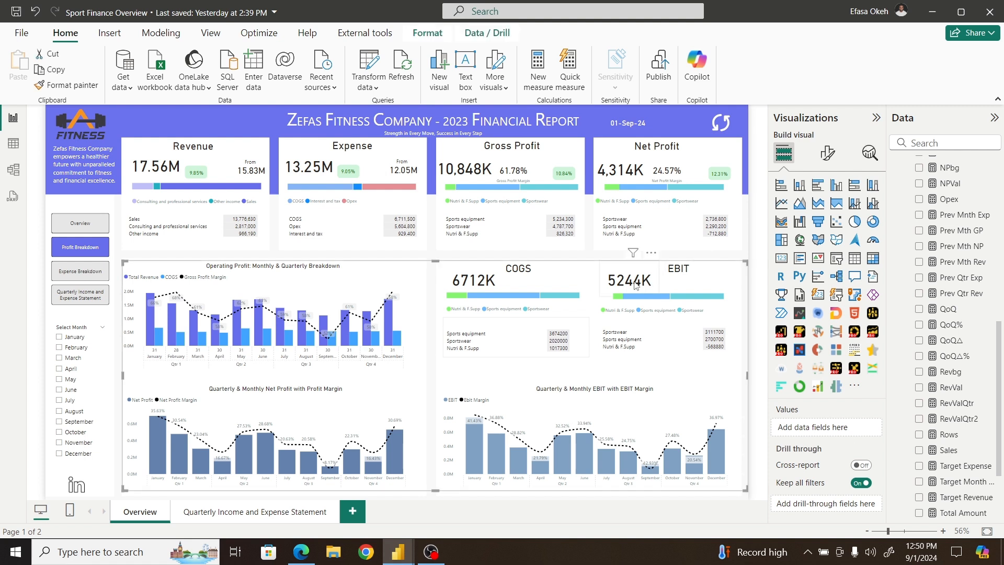
{"action": "left_click", "coordinate": [636, 285]}
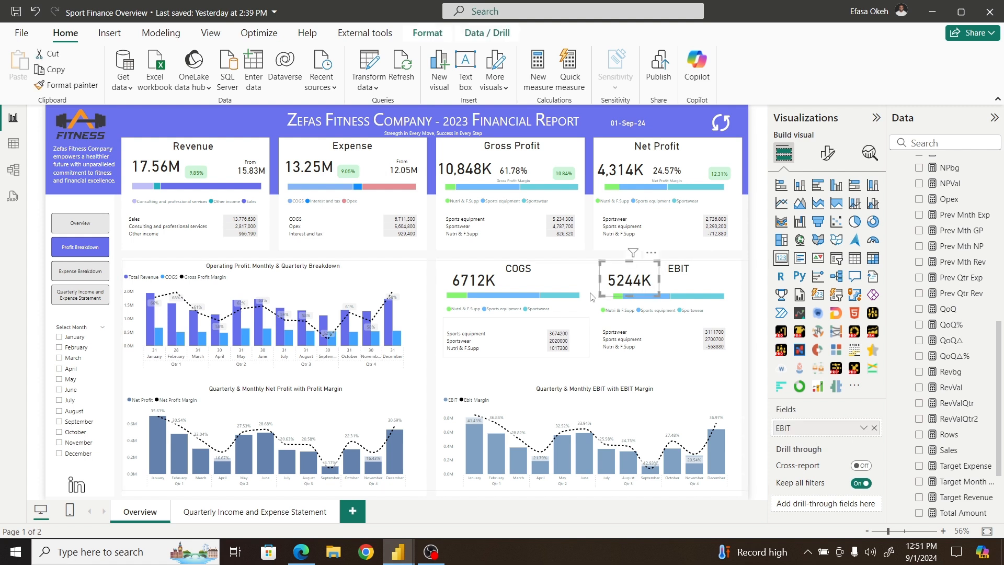
{"action": "left_click", "coordinate": [295, 558]}
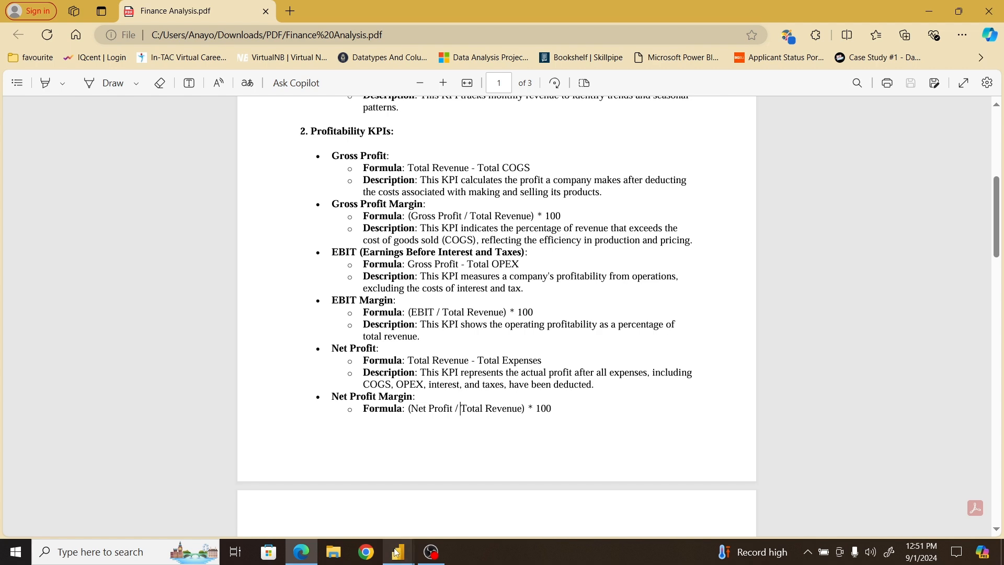
Step: Switch back to the Finance Report and show the revenue_expense table's data in Table view
{"action": "mouse_move", "coordinate": [398, 552]}
{"action": "left_click", "coordinate": [413, 498]}
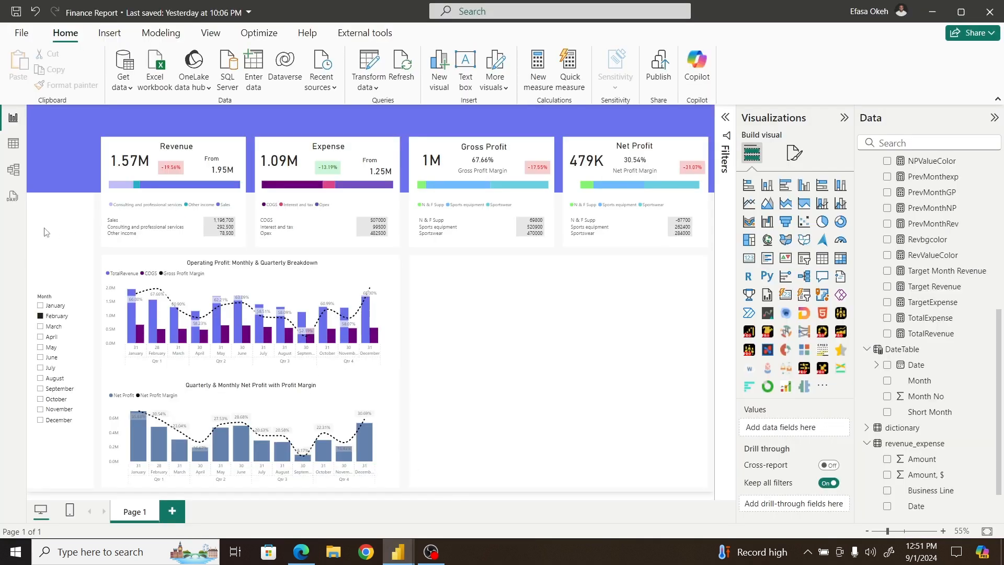
{"action": "left_click", "coordinate": [12, 148]}
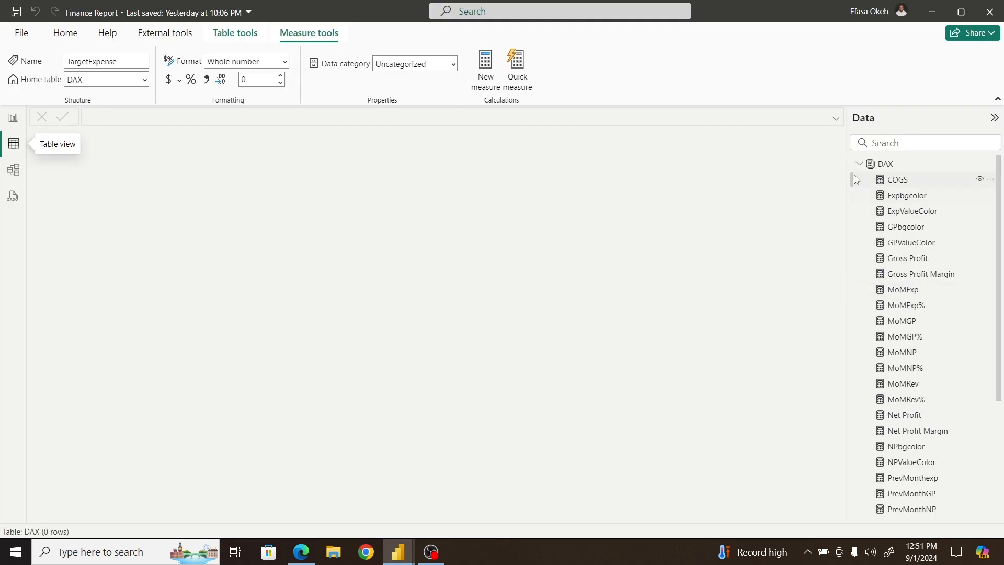
{"action": "left_click", "coordinate": [858, 165]}
{"action": "left_click", "coordinate": [897, 212]}
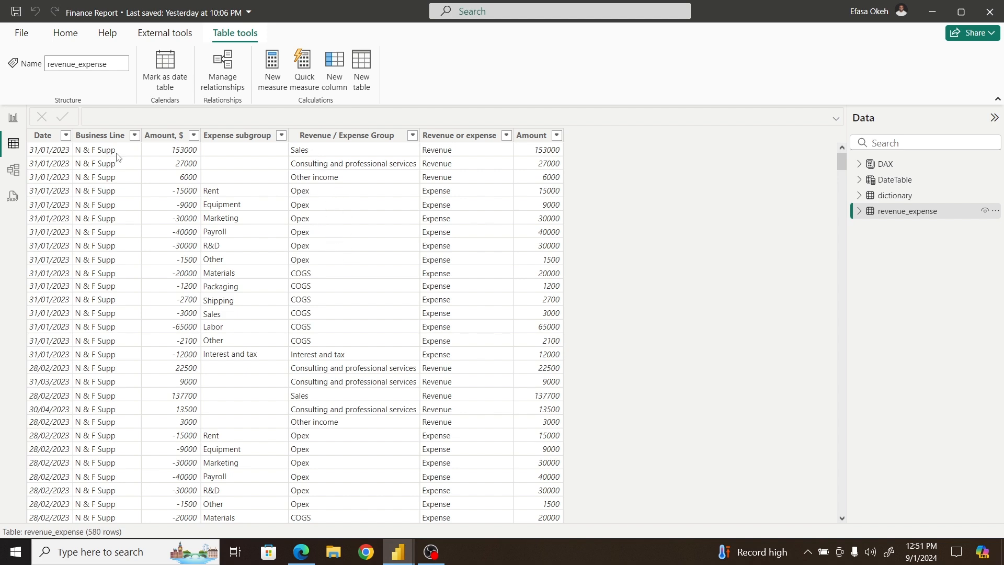
Step: Return to Report view and start an Opex measure in the DAX table with CALCULATE over SUM(revenue_expense[Amount])
{"action": "left_click", "coordinate": [14, 119]}
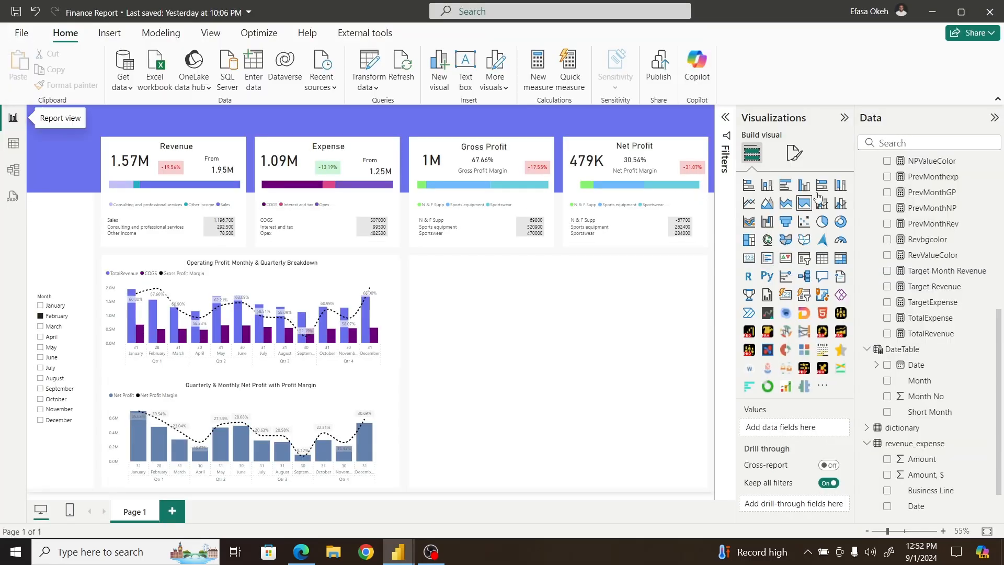
{"action": "scroll", "coordinate": [962, 178], "scroll_direction": "up", "scroll_amount": 5}
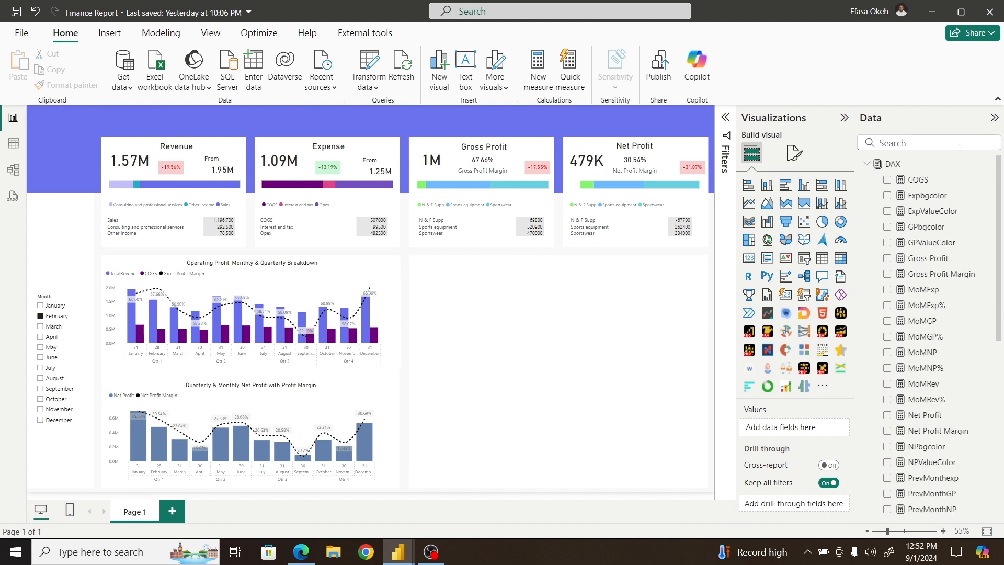
{"action": "left_click", "coordinate": [867, 164]}
{"action": "left_click", "coordinate": [892, 164]}
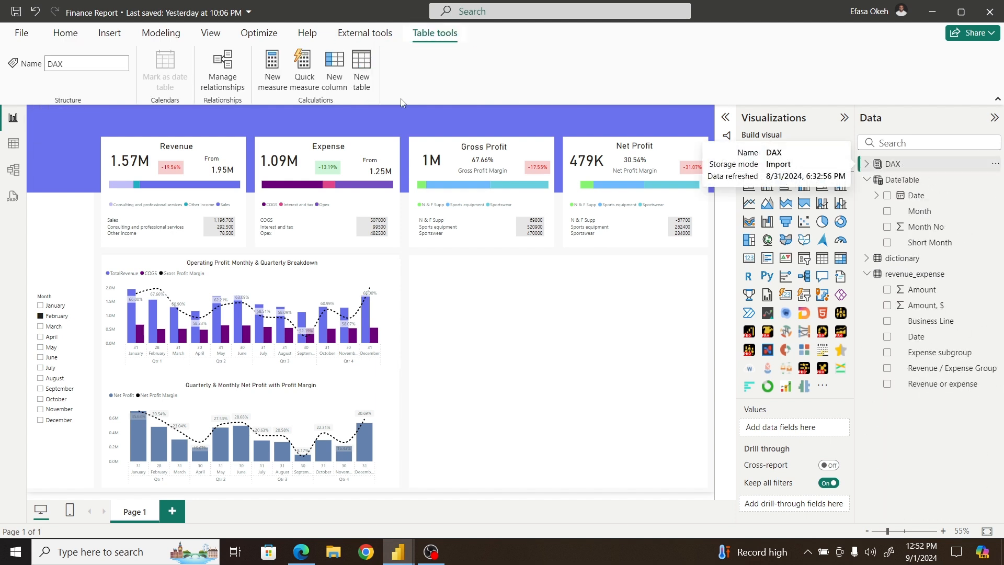
{"action": "left_click", "coordinate": [272, 72]}
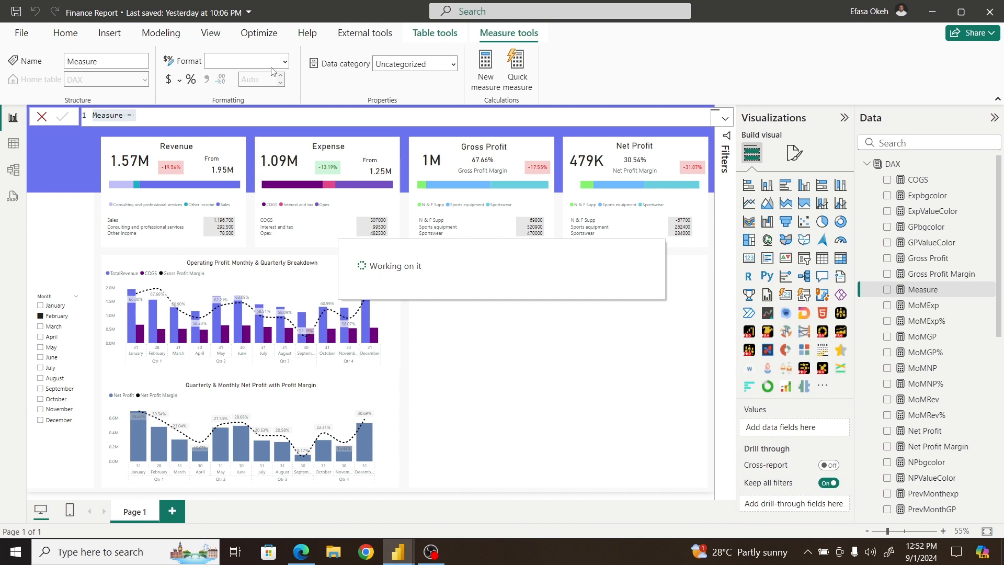
{"action": "type", "text": "O"}
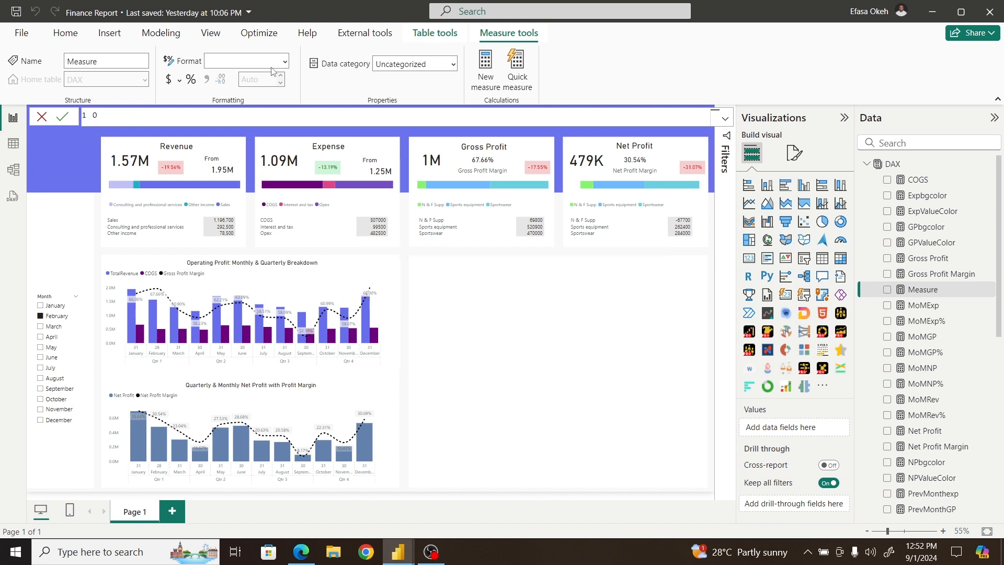
{"action": "type", "text": "pex = ca"}
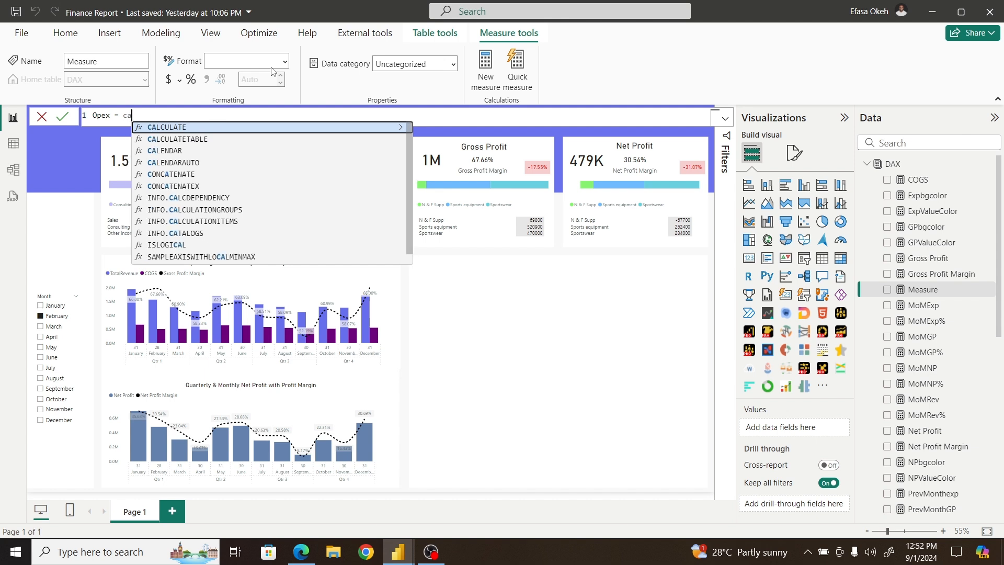
{"action": "left_click", "coordinate": [192, 130]}
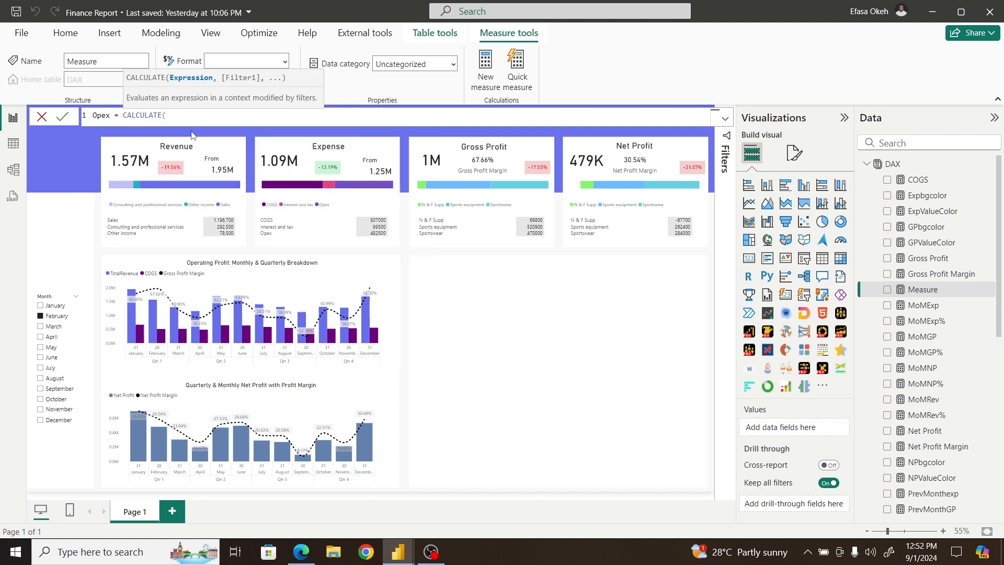
{"action": "type", "text": "su"}
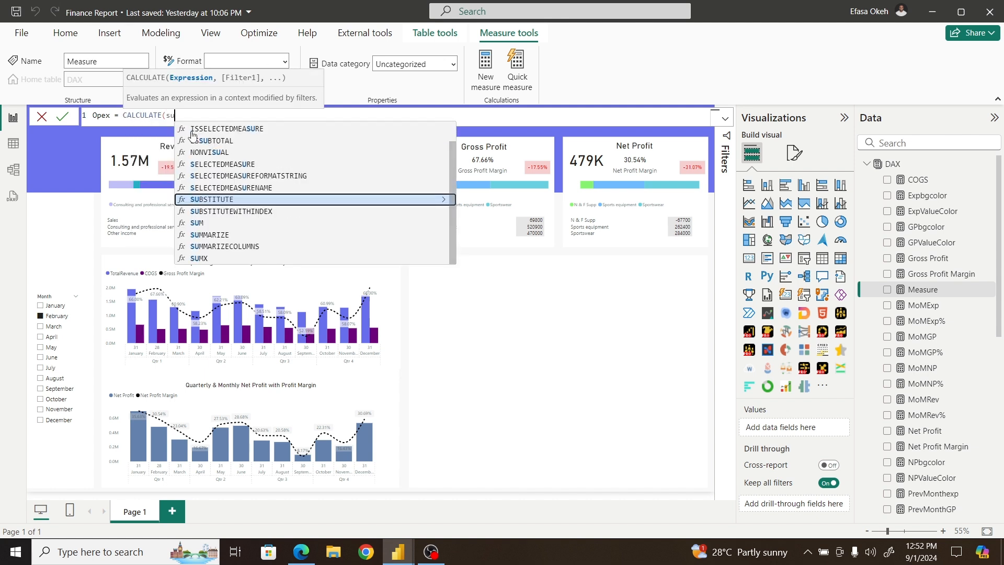
{"action": "type", "text": "m"}
{"action": "left_click", "coordinate": [215, 129]}
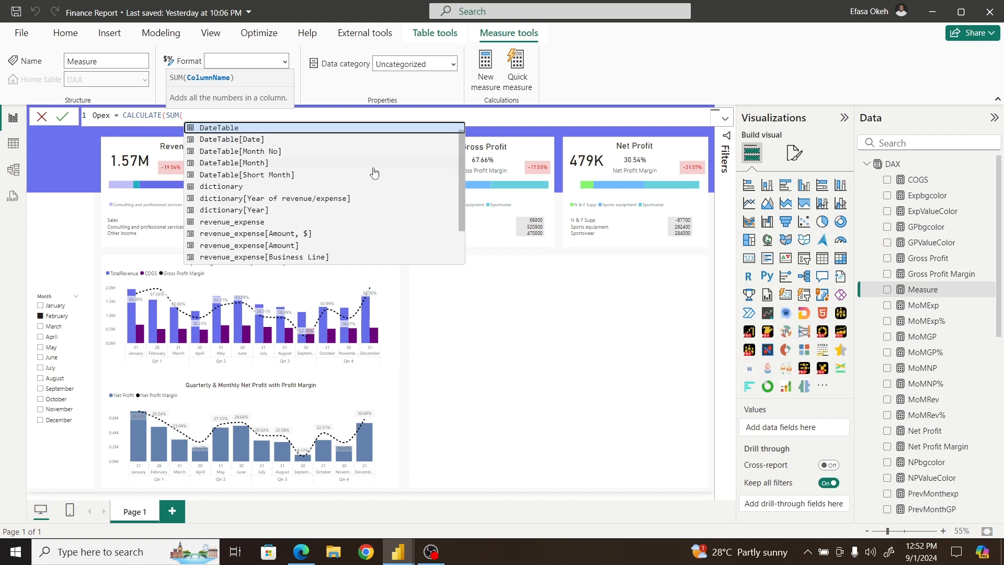
{"action": "left_click", "coordinate": [286, 246]}
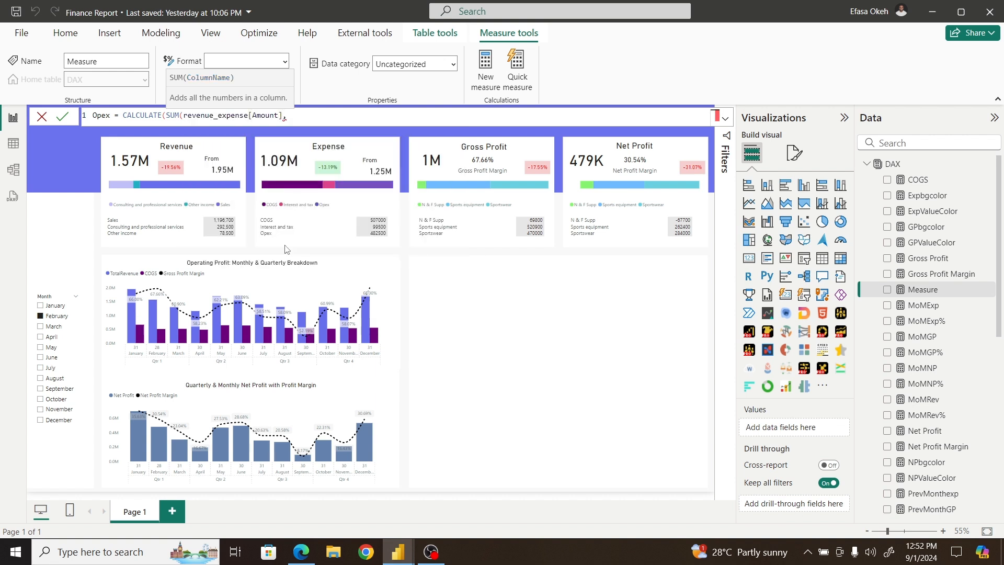
Step: Complete the Opex measure with the filter revenue_expense[Revenue / Expense Group] = "Opex"
{"action": "type", "text": "),"}
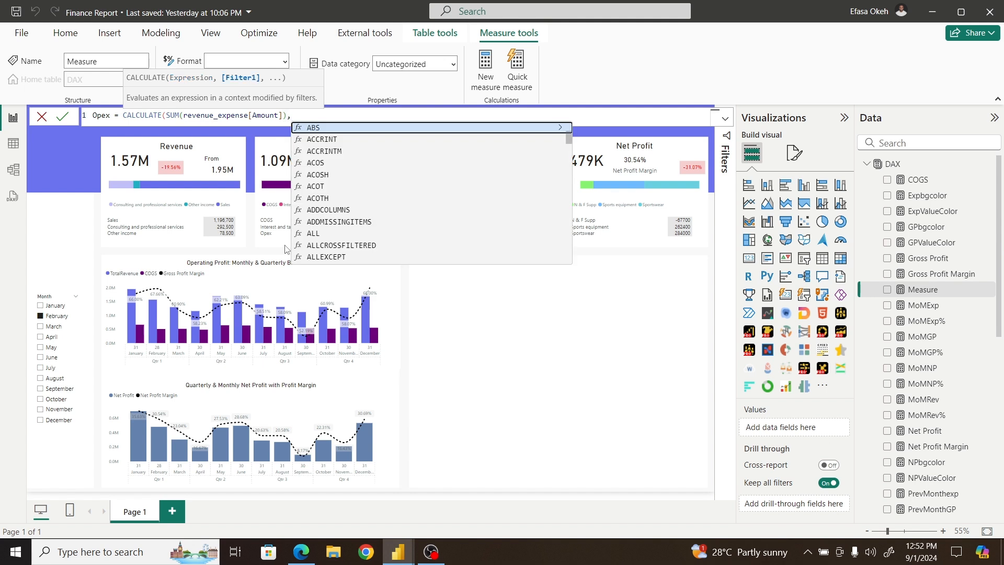
{"action": "type", "text": "reve"}
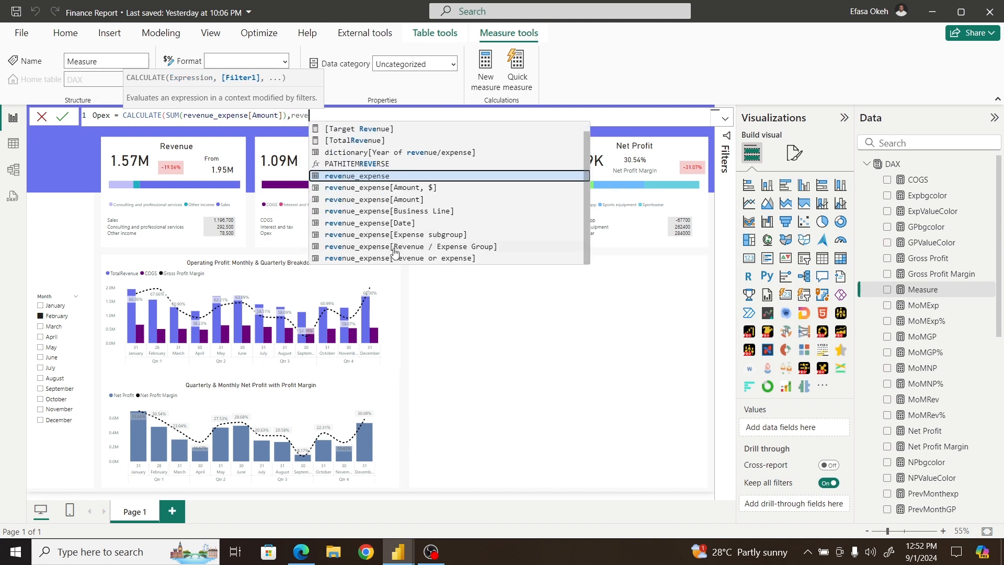
{"action": "left_click", "coordinate": [394, 252]}
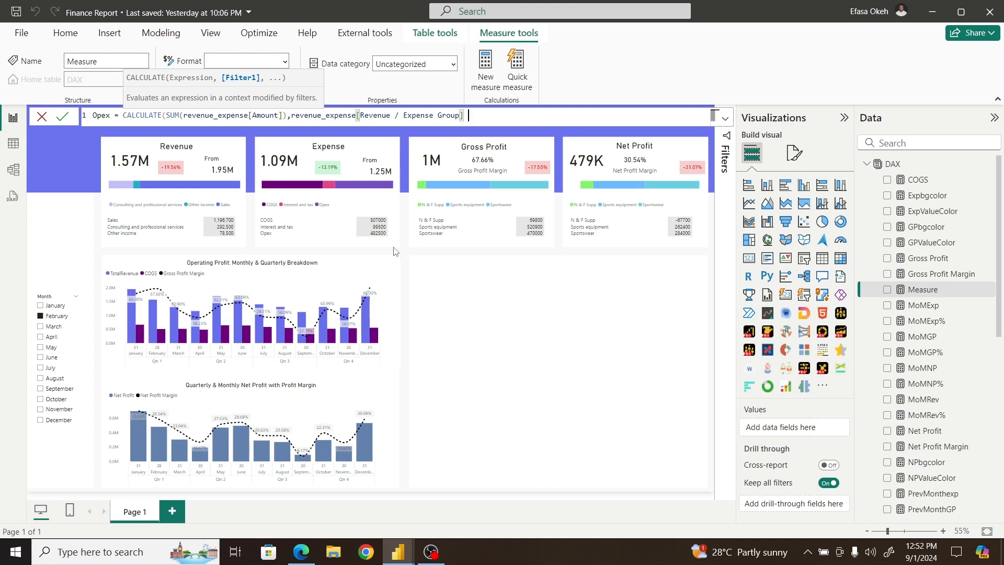
{"action": "type", "text": "= \"Opex\")"}
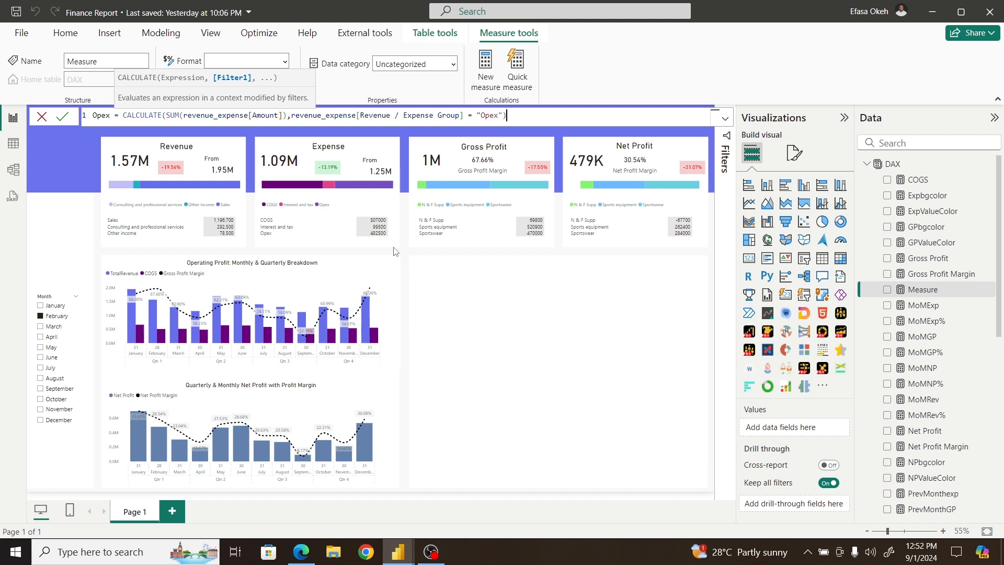
{"action": "key", "text": "Return"}
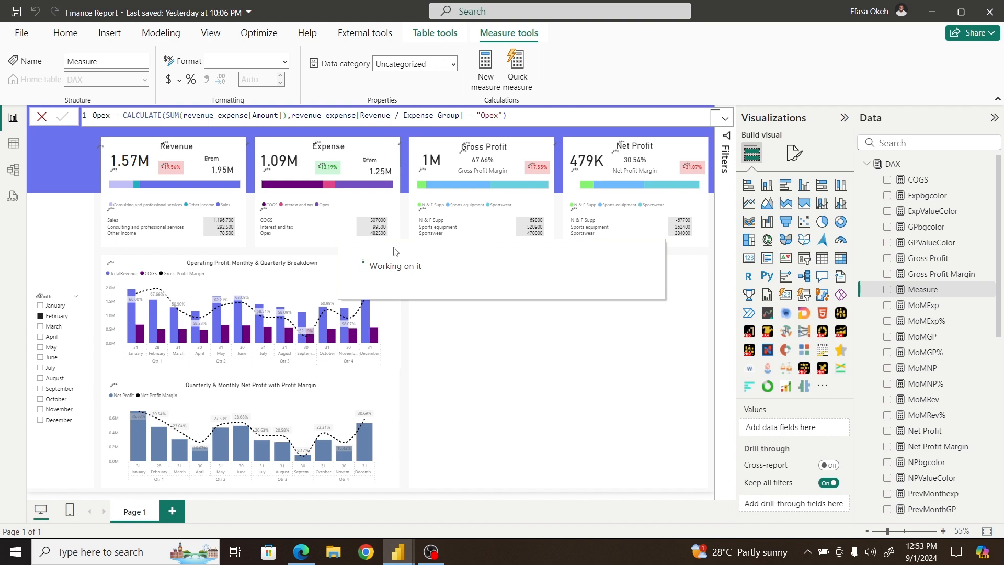
Step: Check the EBIT formula in Finance Analysis.pdf and create the measure EBIT = [Gross Profit] - [Opex] in the Finance Report's DAX table
{"action": "left_click", "coordinate": [301, 552]}
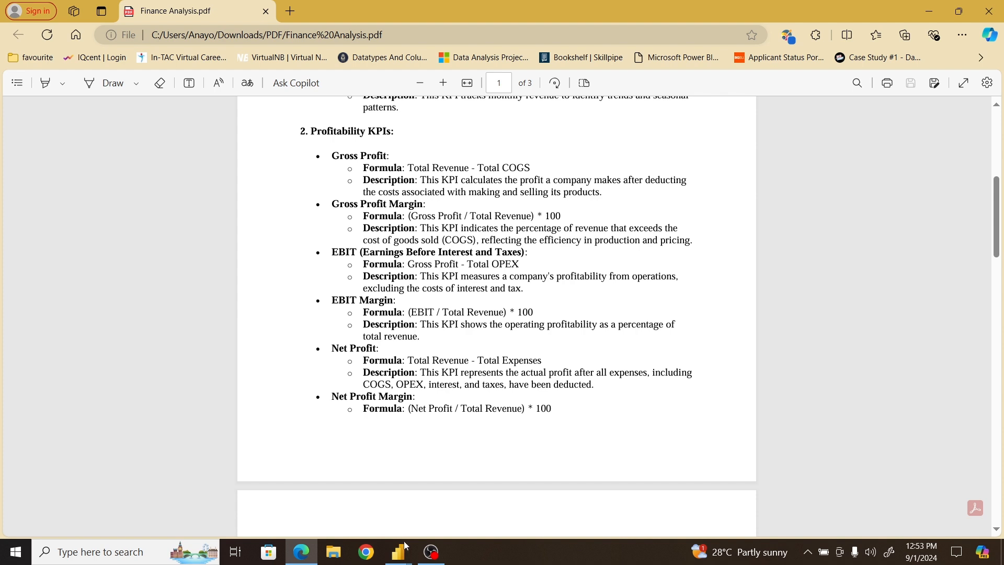
{"action": "mouse_move", "coordinate": [398, 555]}
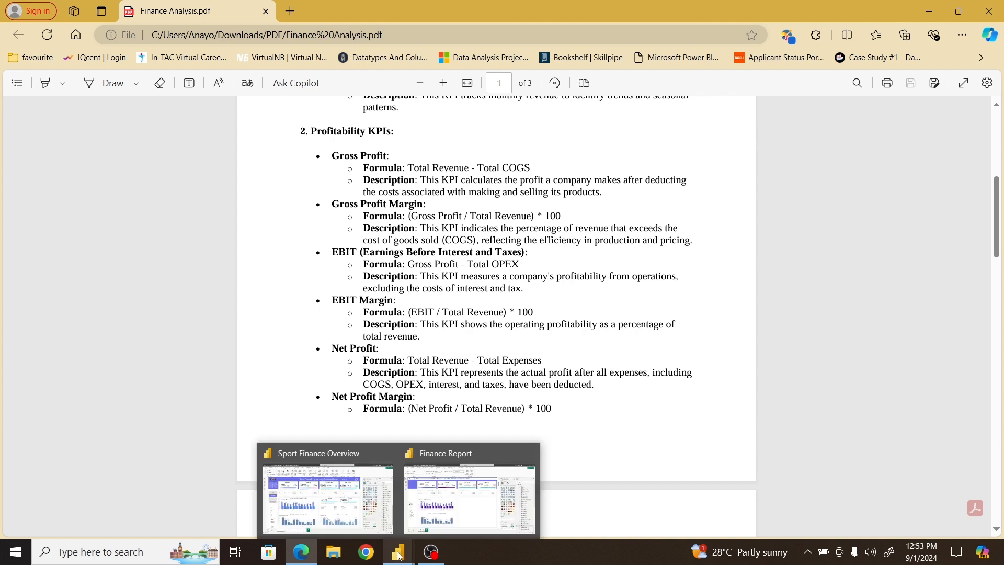
{"action": "left_click", "coordinate": [446, 500]}
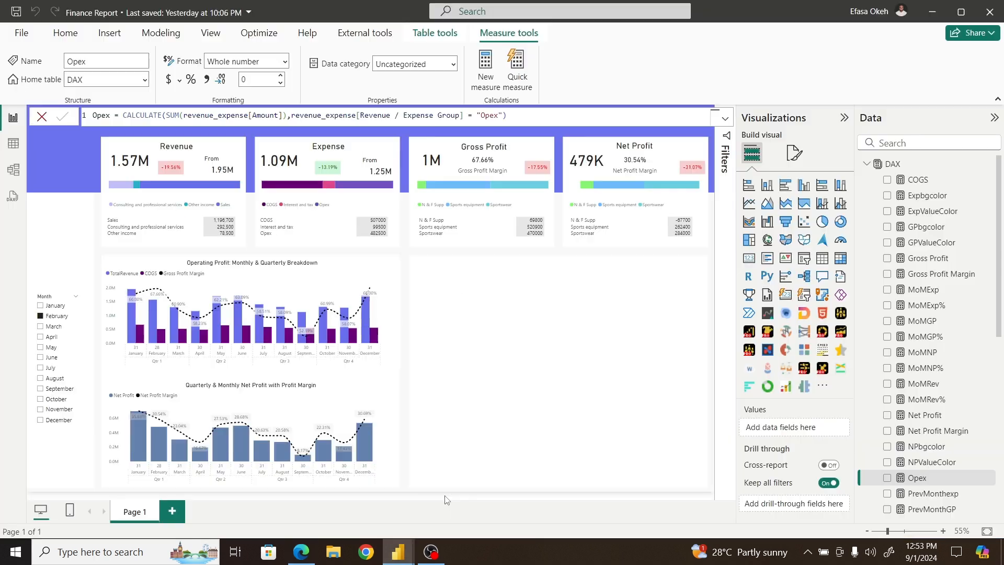
{"action": "left_click", "coordinate": [905, 165]}
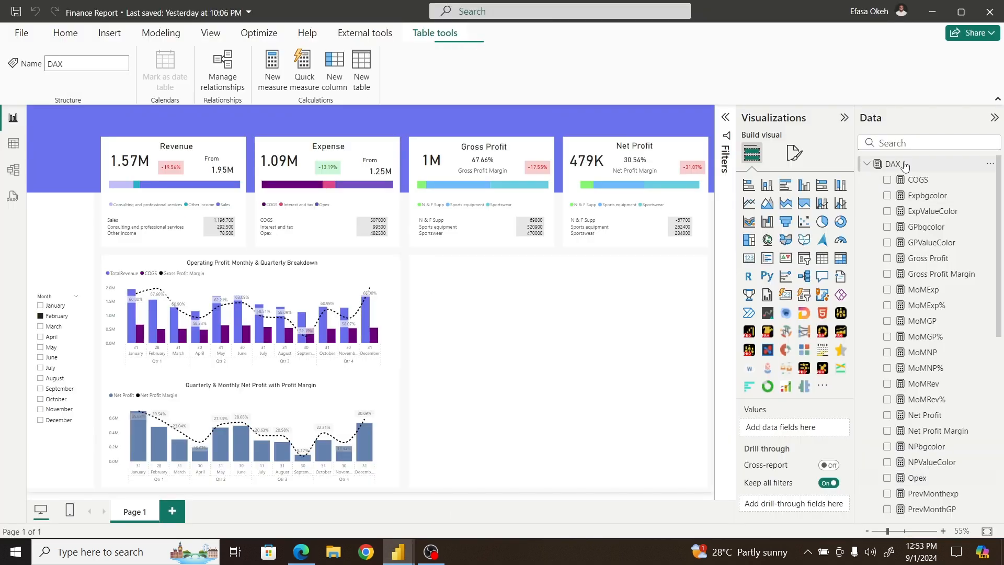
{"action": "left_click", "coordinate": [273, 70]}
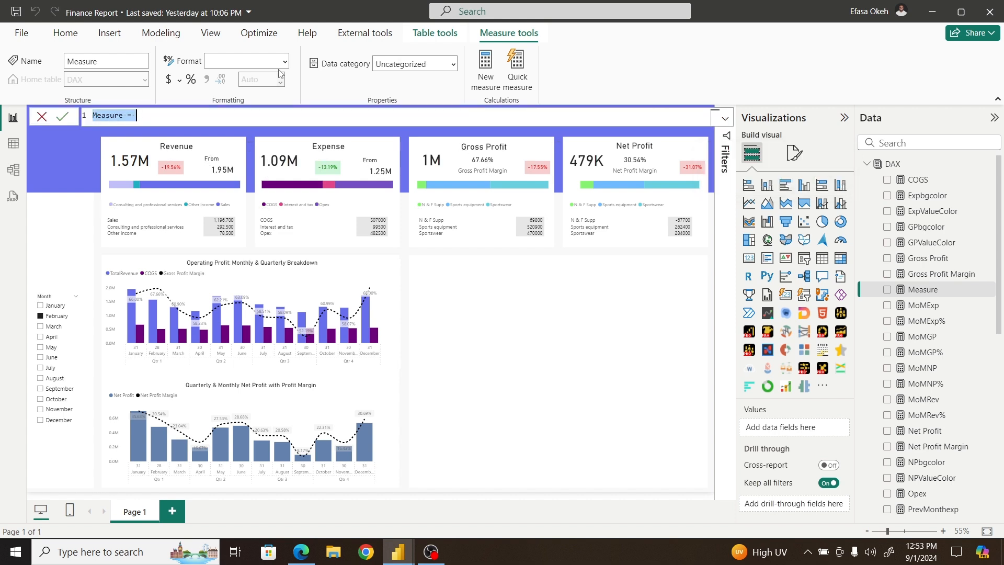
{"action": "type", "text": "EBIT = "}
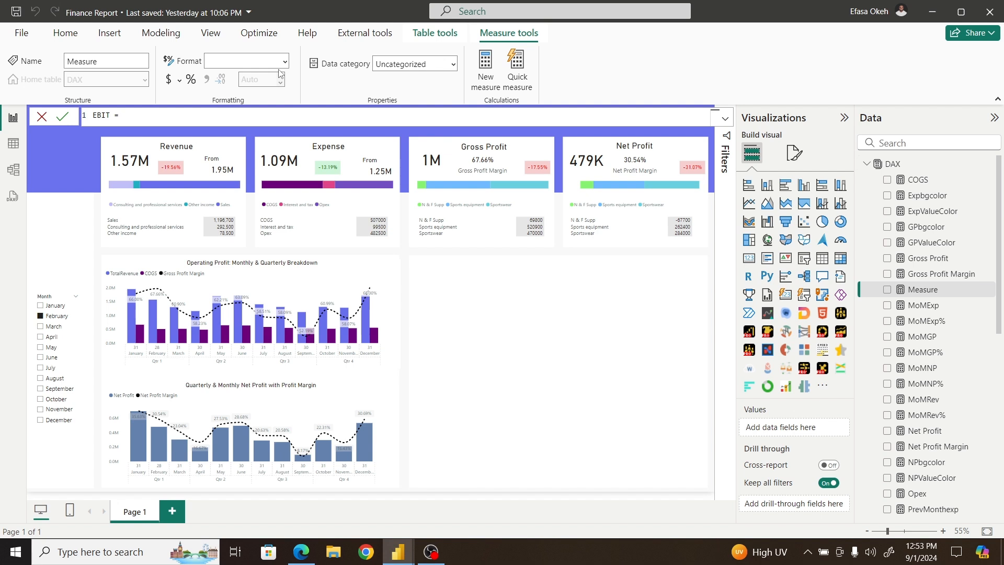
{"action": "type", "text": "gro"}
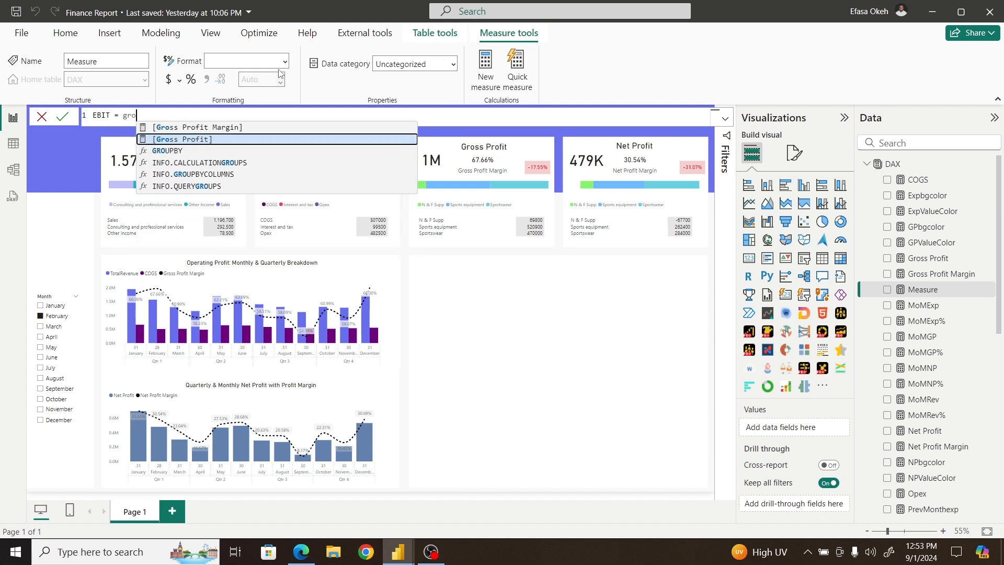
{"action": "left_click", "coordinate": [195, 139]}
{"action": "type", "text": "-"}
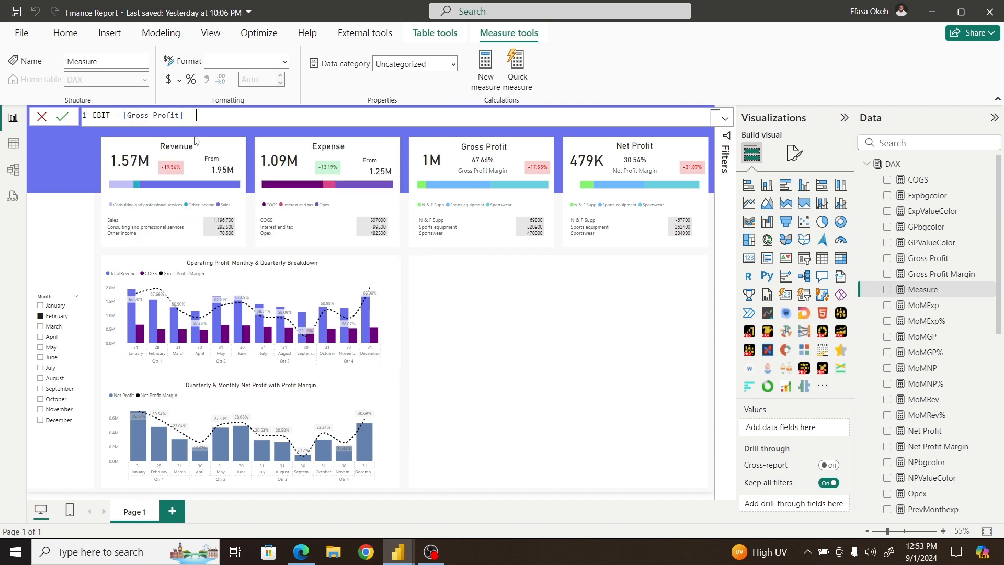
{"action": "type", "text": " Ope"}
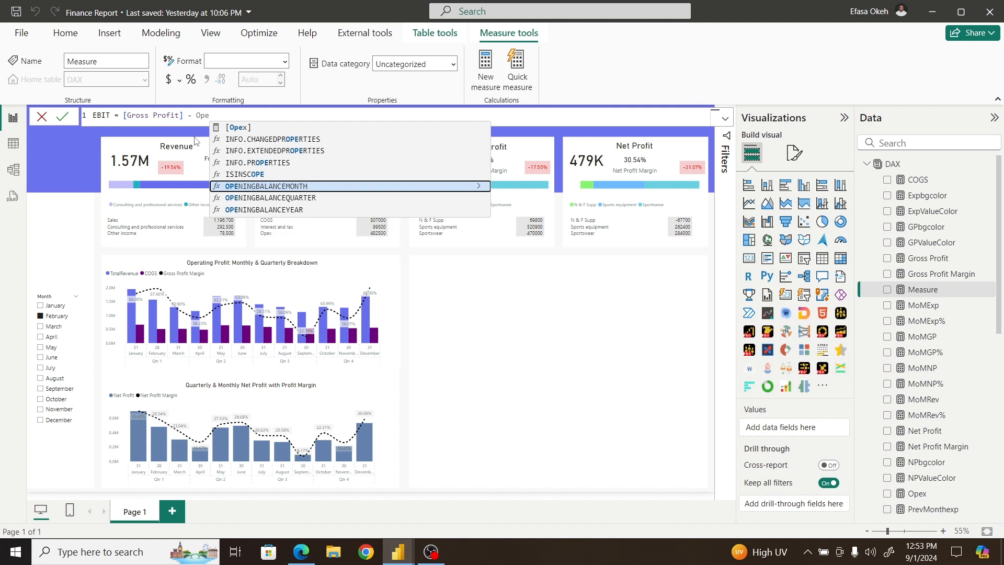
{"action": "left_click", "coordinate": [242, 129]}
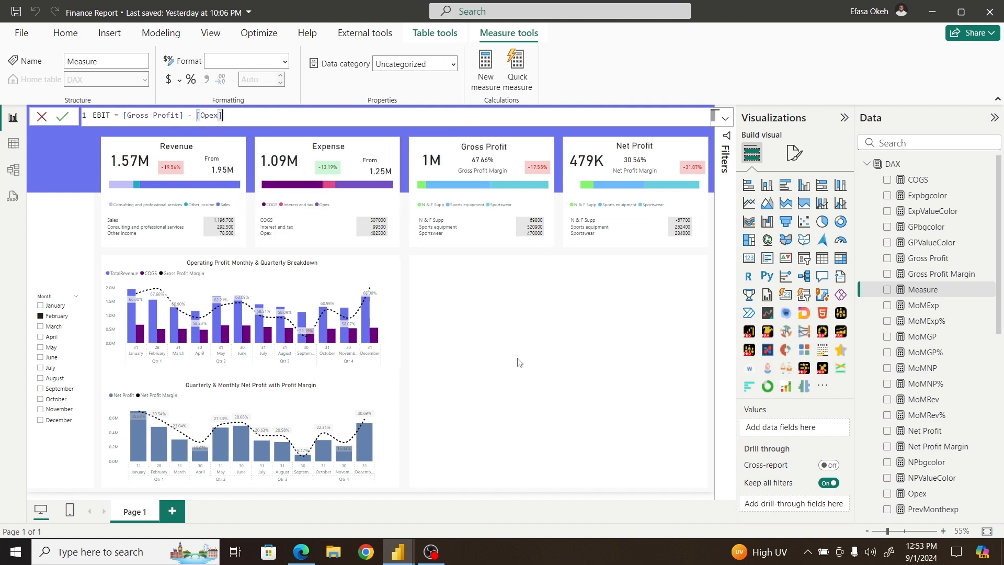
{"action": "key", "text": "Return"}
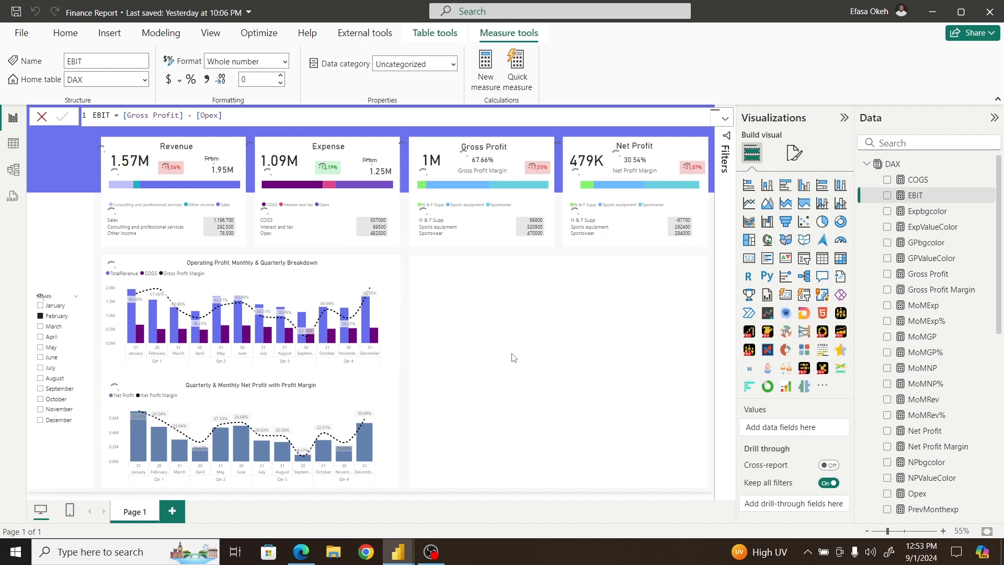
Step: Check the EBIT Margin formula in Finance Analysis.pdf and start an Ebit Margin measure with DIVIDE in the Finance Report's DAX table
{"action": "left_click", "coordinate": [301, 552]}
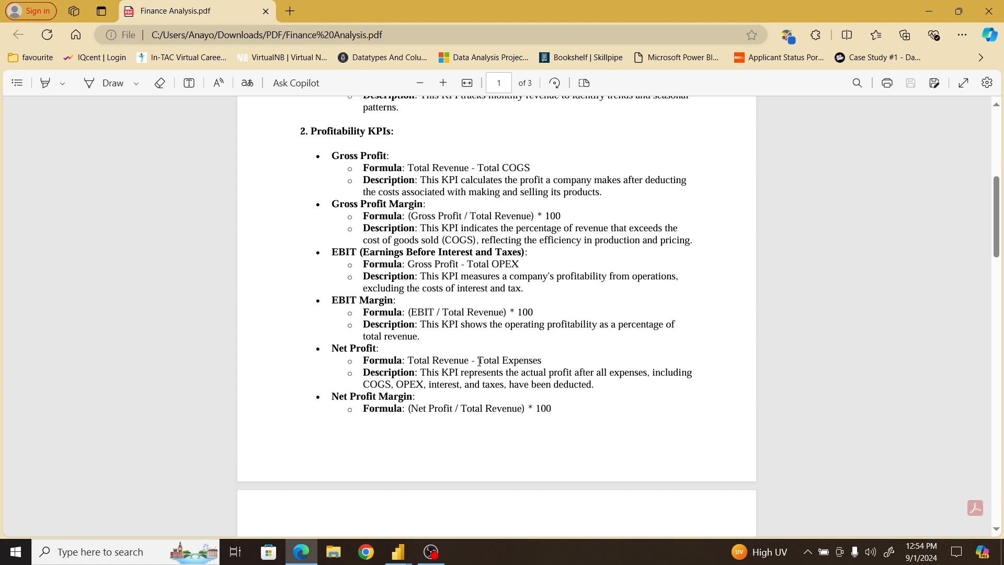
{"action": "left_click", "coordinate": [398, 553]}
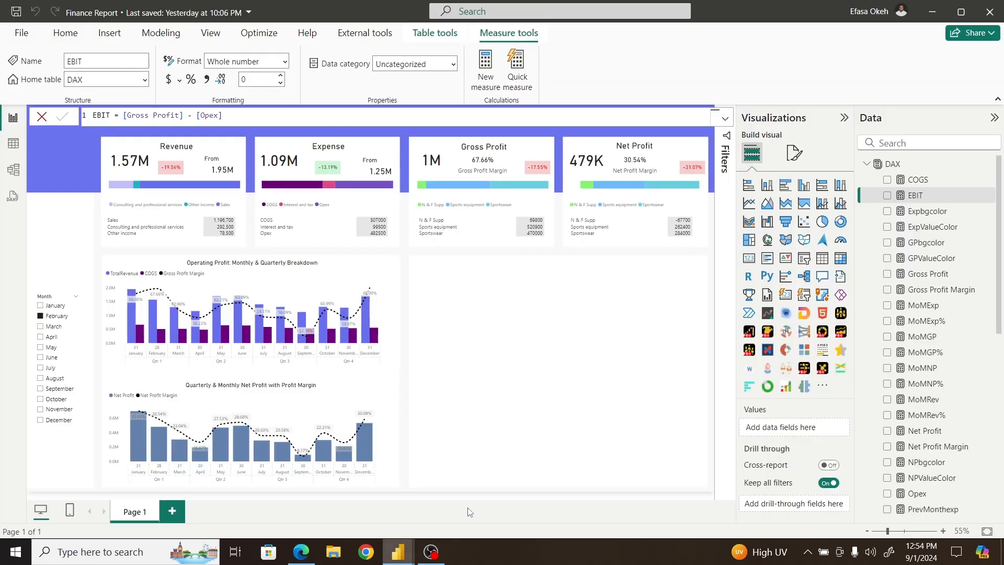
{"action": "left_click", "coordinate": [467, 509]}
{"action": "left_click", "coordinate": [909, 165]}
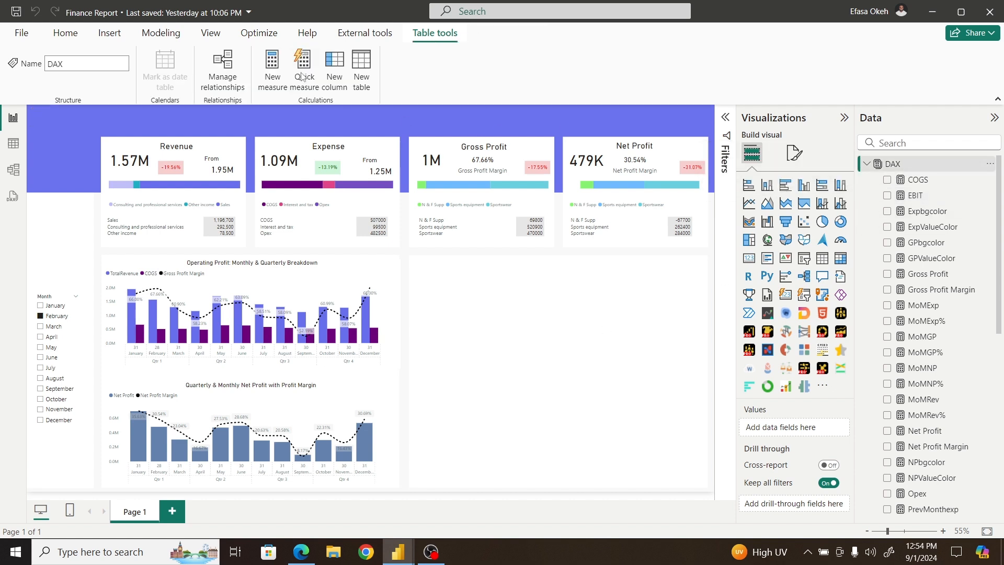
{"action": "left_click", "coordinate": [261, 63]}
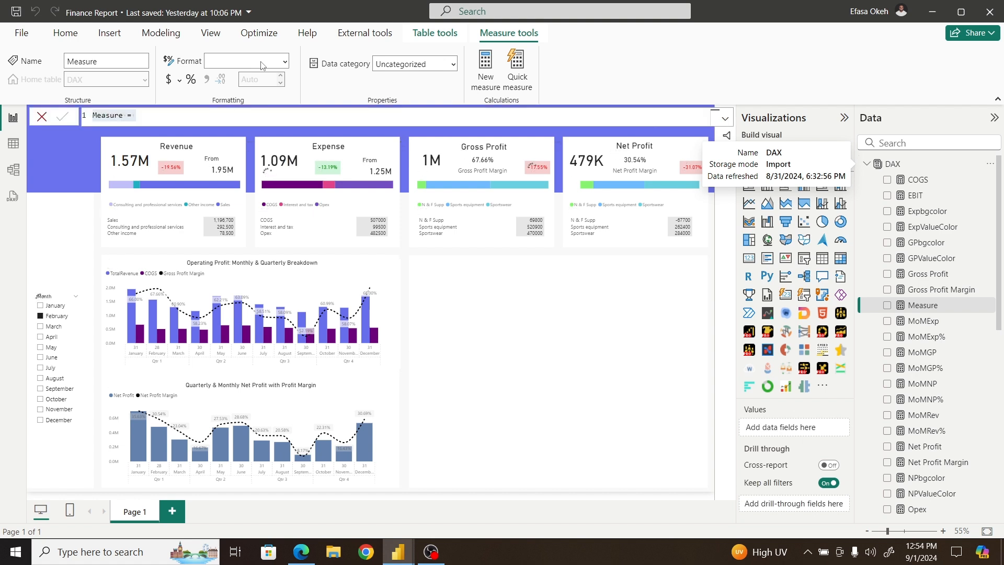
{"action": "type", "text": "E"}
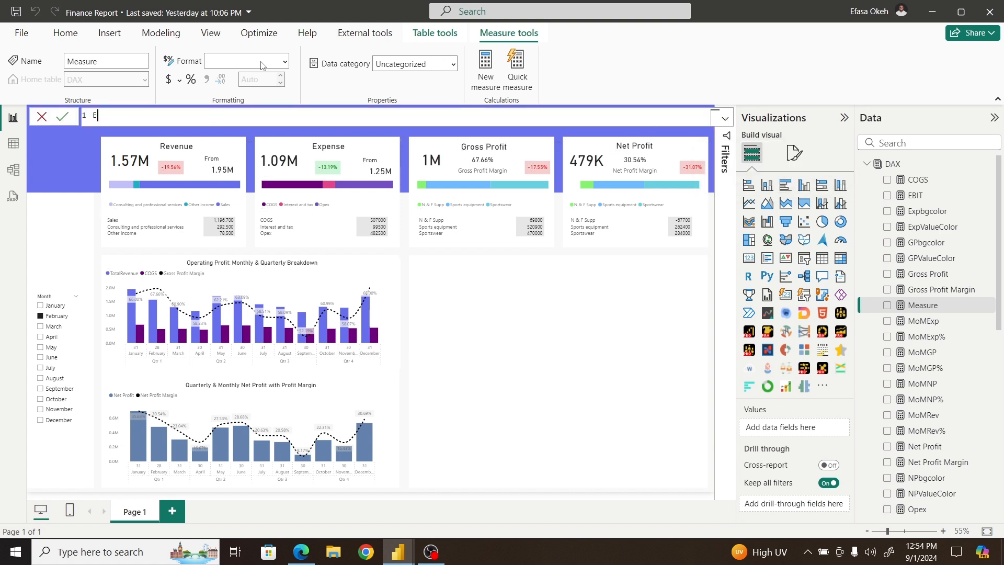
{"action": "type", "text": "bit Margin = divi"}
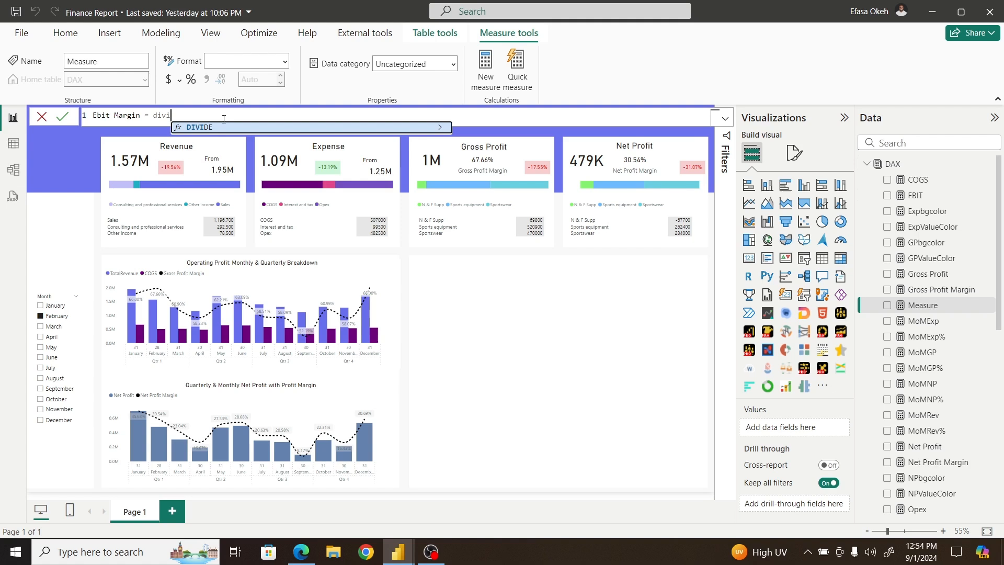
{"action": "left_click", "coordinate": [209, 129]}
Step: Complete the measure as Ebit Margin = DIVIDE([EBIT],[TotalRevenue],0)
{"action": "type", "text": "ev"}
{"action": "key", "text": "BackSpace"}
{"action": "key", "text": "BackSpace"}
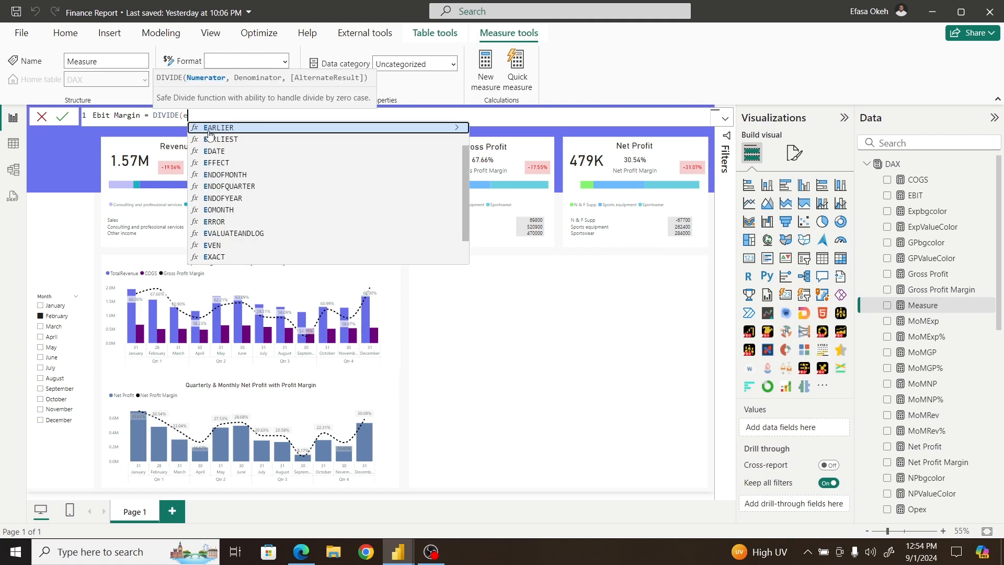
{"action": "type", "text": "e"}
{"action": "key", "text": "Tab"}
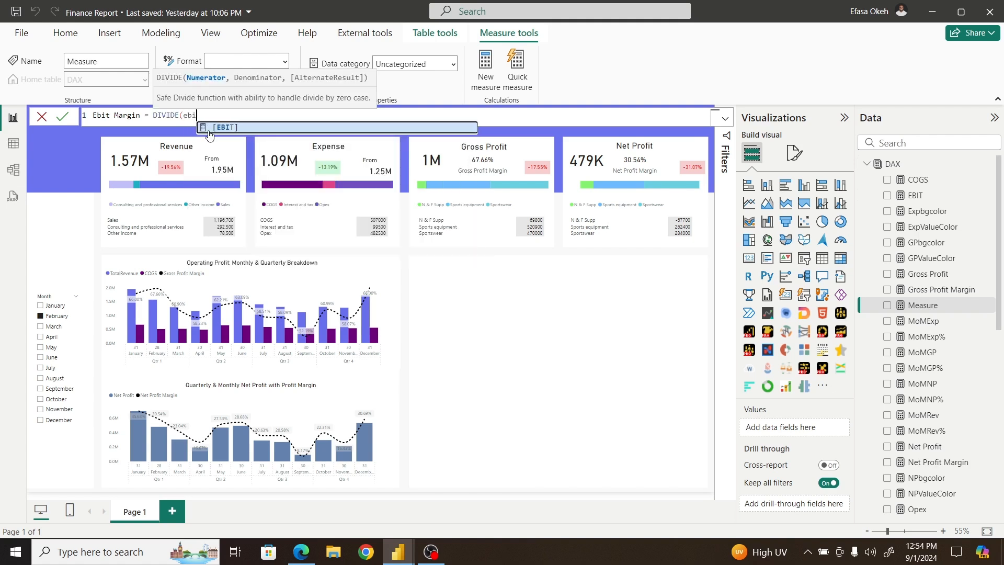
{"action": "type", "text": ","}
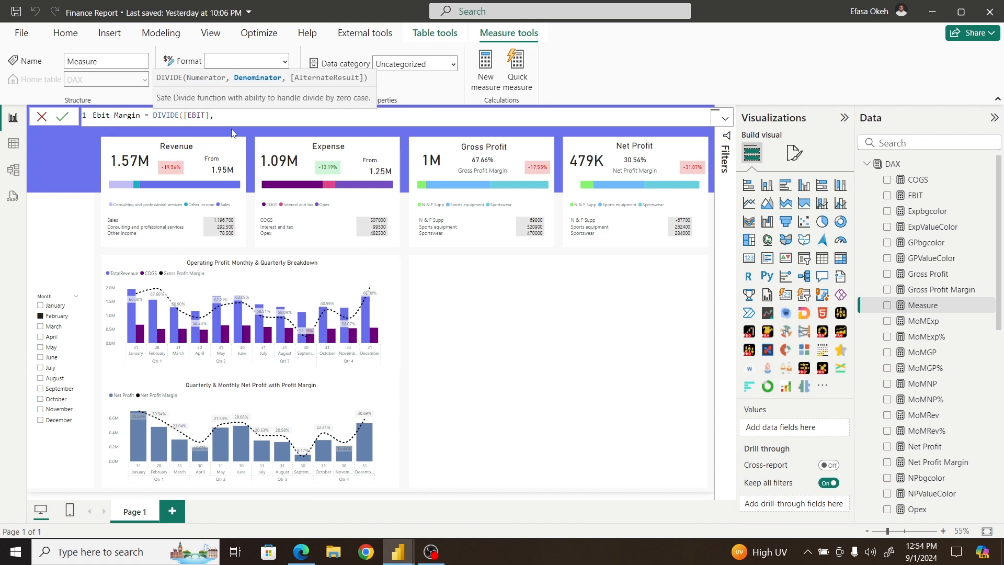
{"action": "type", "text": "tot"}
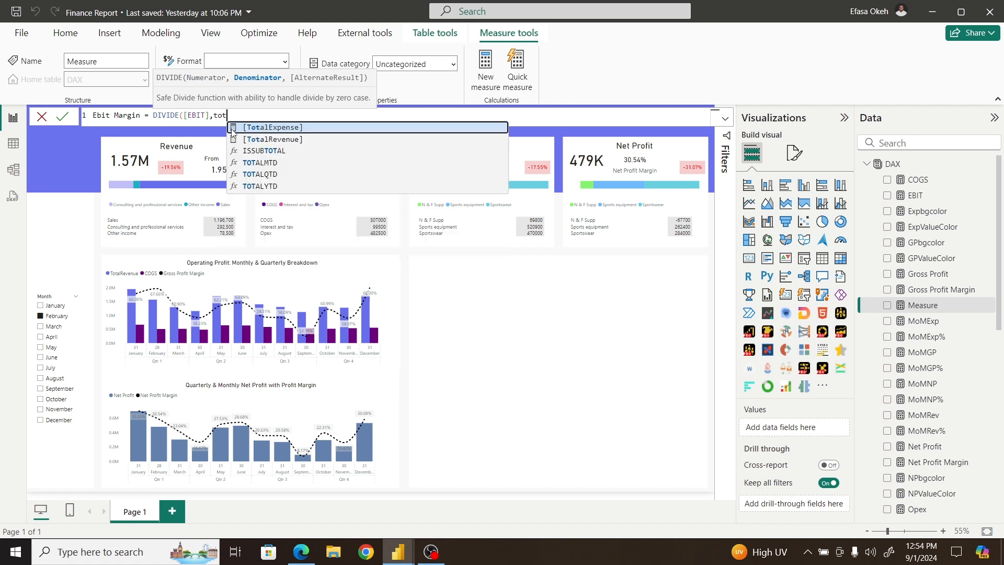
{"action": "left_click", "coordinate": [280, 140]}
{"action": "type", "text": ",0"}
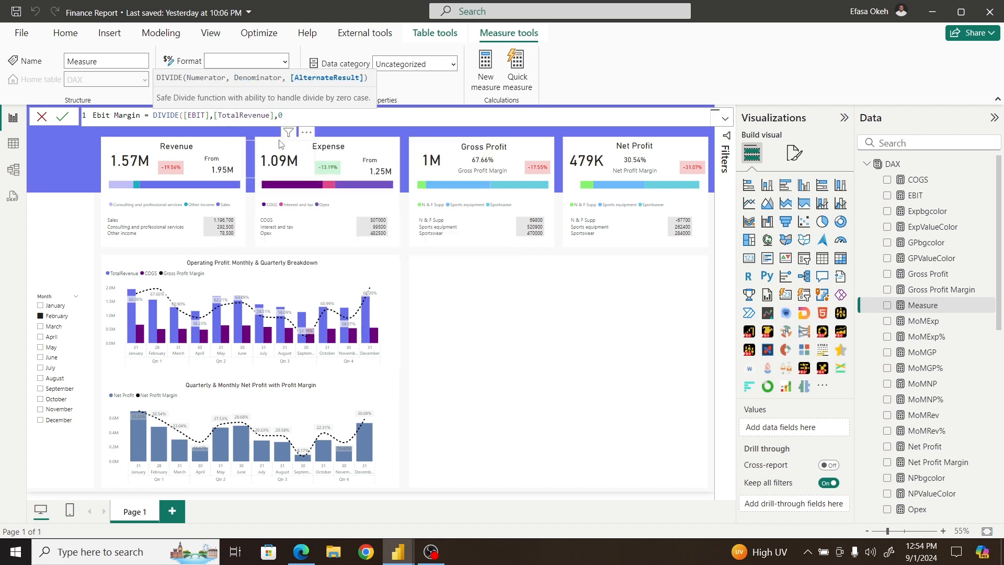
{"action": "type", "text": ")"}
{"action": "key", "text": "Return"}
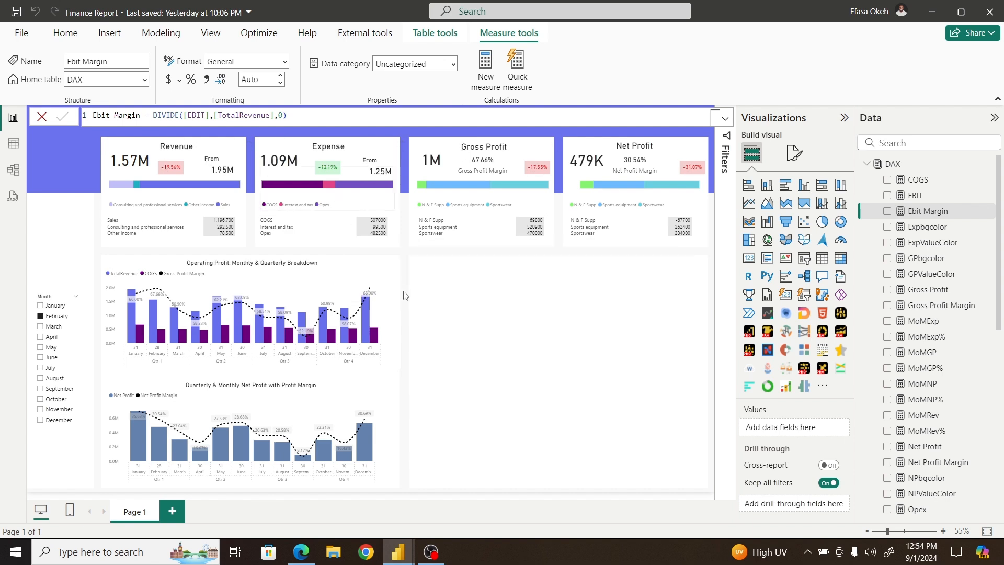
Step: Switch to the Sport Finance Overview report and filter it by February to examine the COGS and EBIT visuals
{"action": "mouse_move", "coordinate": [398, 551]}
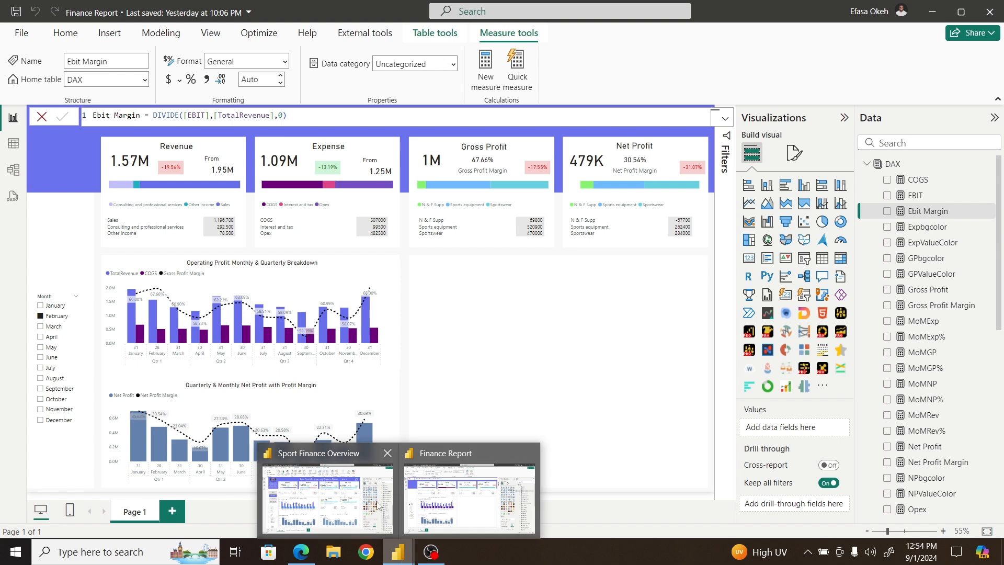
{"action": "left_click", "coordinate": [341, 499]}
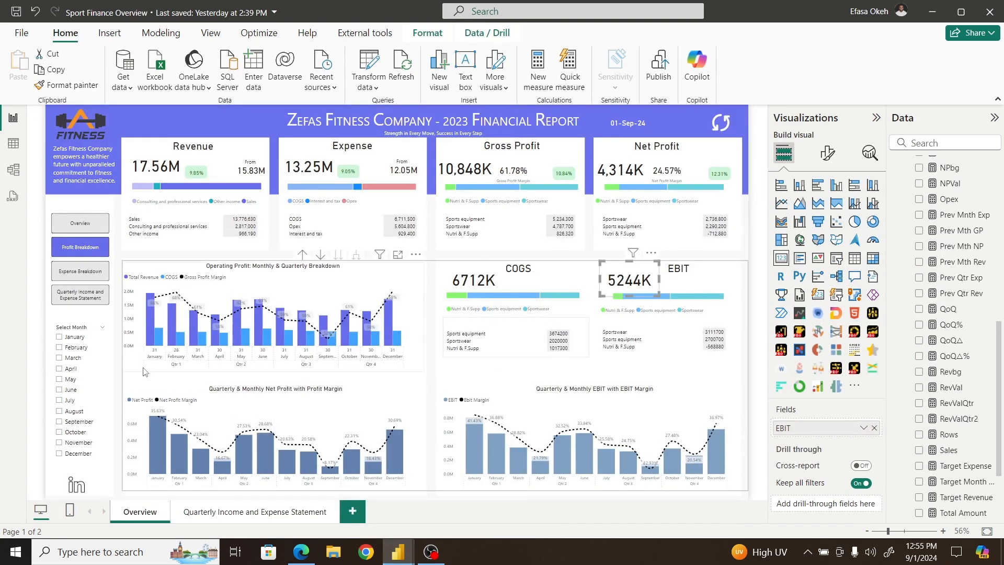
{"action": "left_click", "coordinate": [59, 347]}
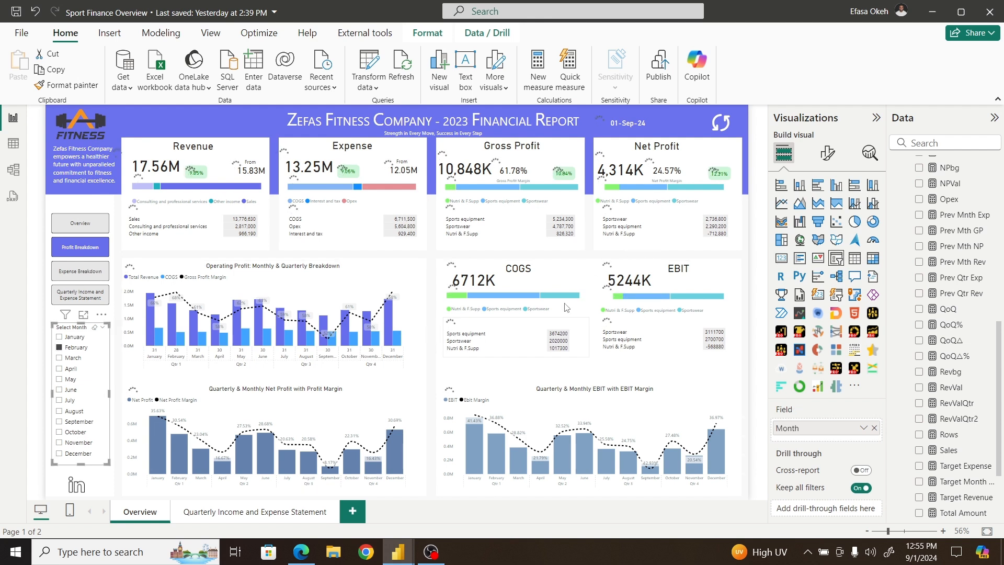
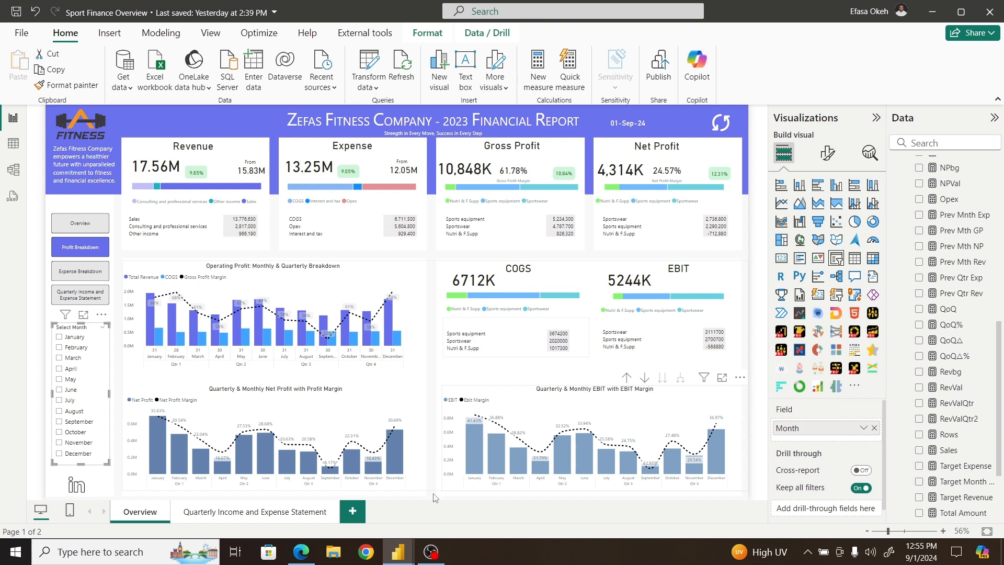
Step: Back in the Finance Report, duplicate the Gross Profit card into the empty panel below it and replace its field with COGS
{"action": "mouse_move", "coordinate": [396, 555]}
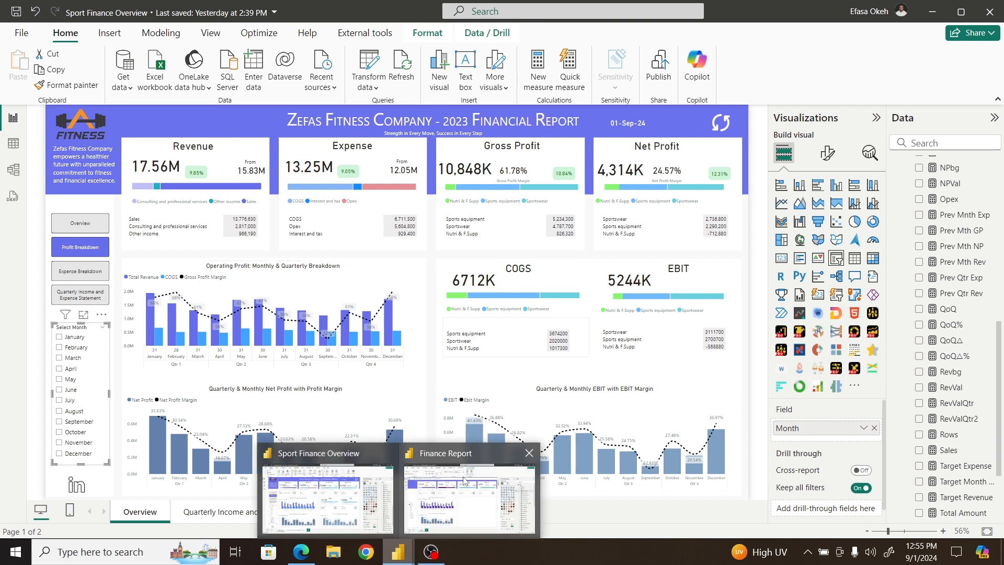
{"action": "left_click", "coordinate": [459, 494]}
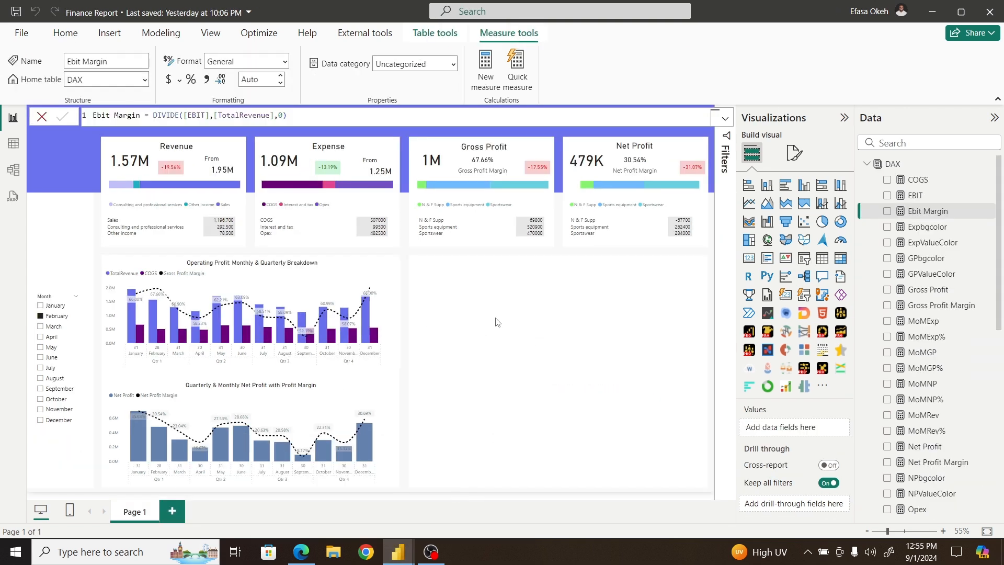
{"action": "left_click", "coordinate": [437, 166]}
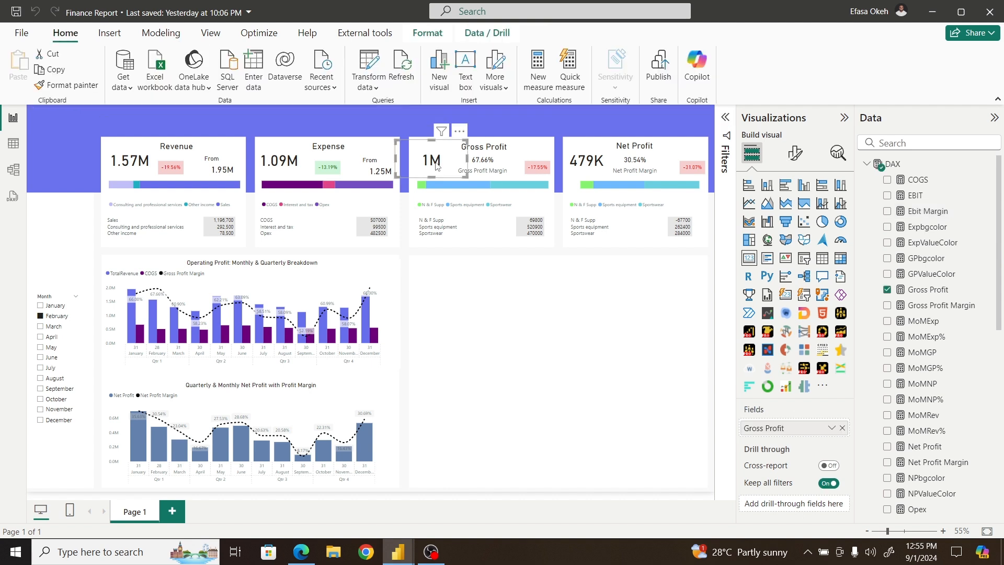
{"action": "key", "text": "ctrl+c"}
{"action": "key", "text": "ctrl+v"}
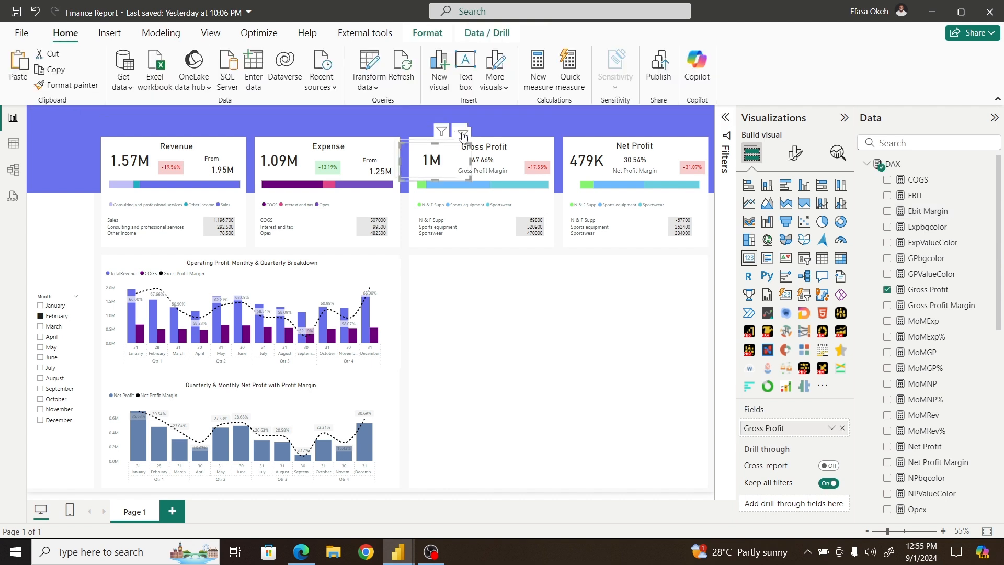
{"action": "left_click_drag", "start_coordinate": [467, 137], "coordinate": [480, 252]}
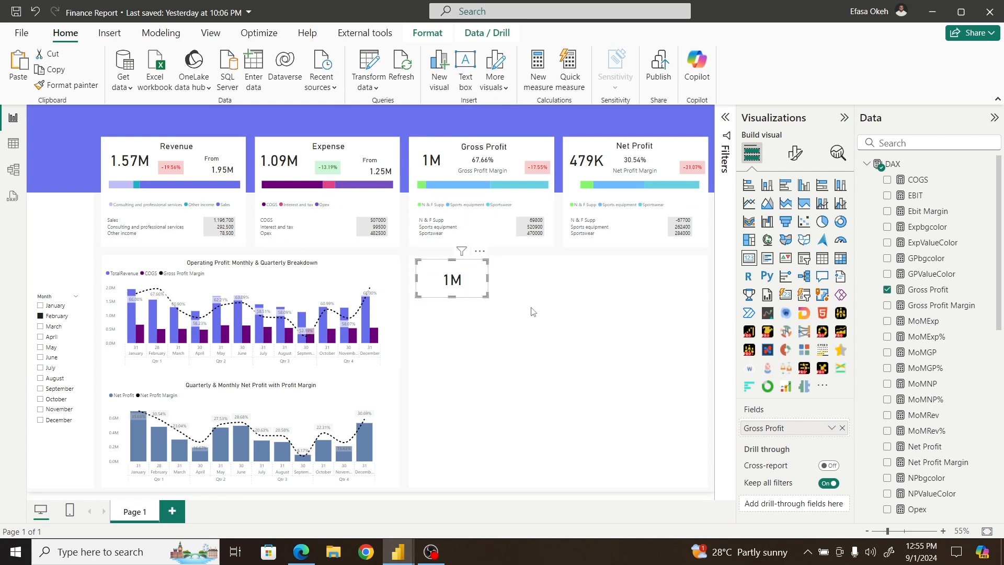
{"action": "left_click", "coordinate": [843, 429]}
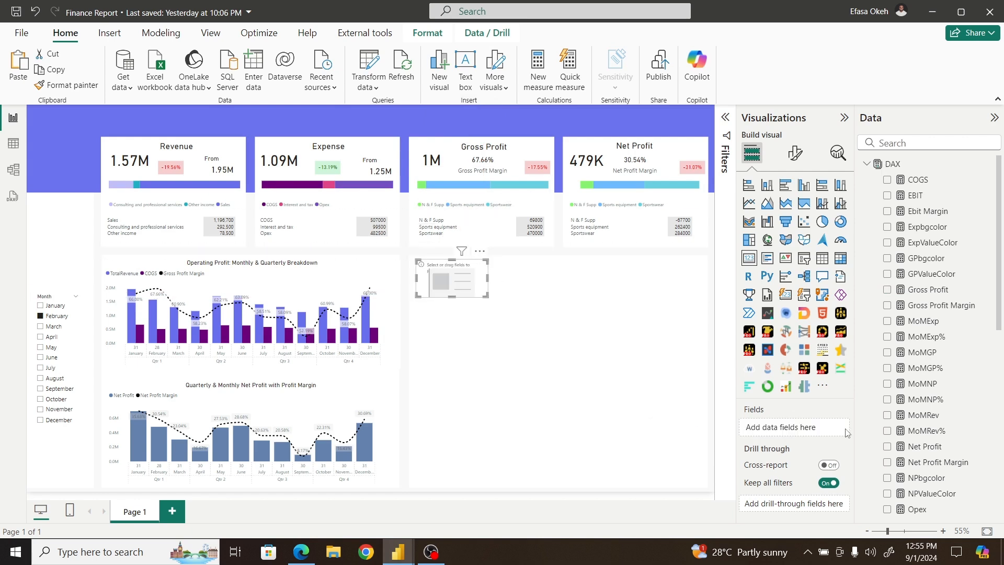
{"action": "left_click", "coordinate": [888, 180]}
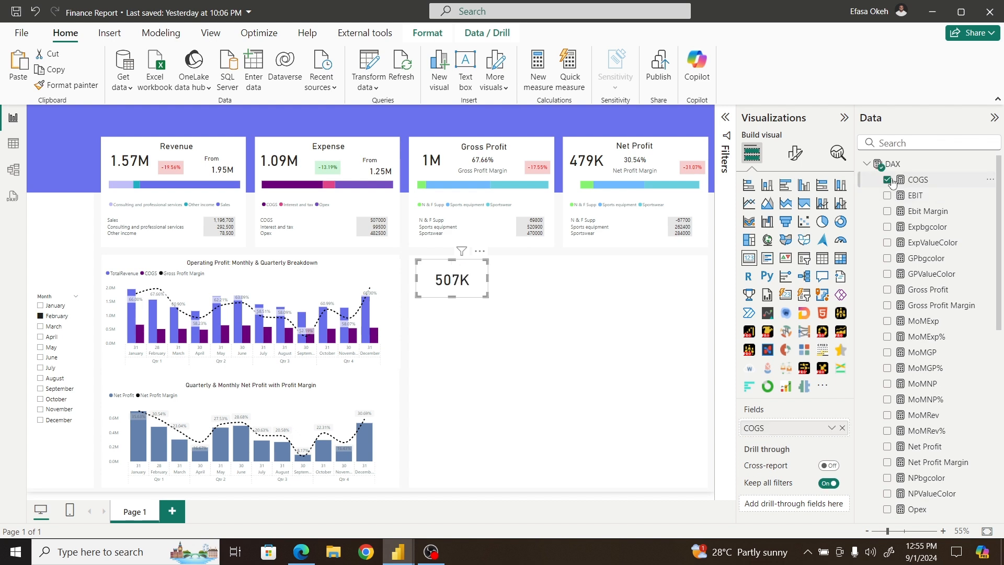
{"action": "left_click", "coordinate": [472, 351]}
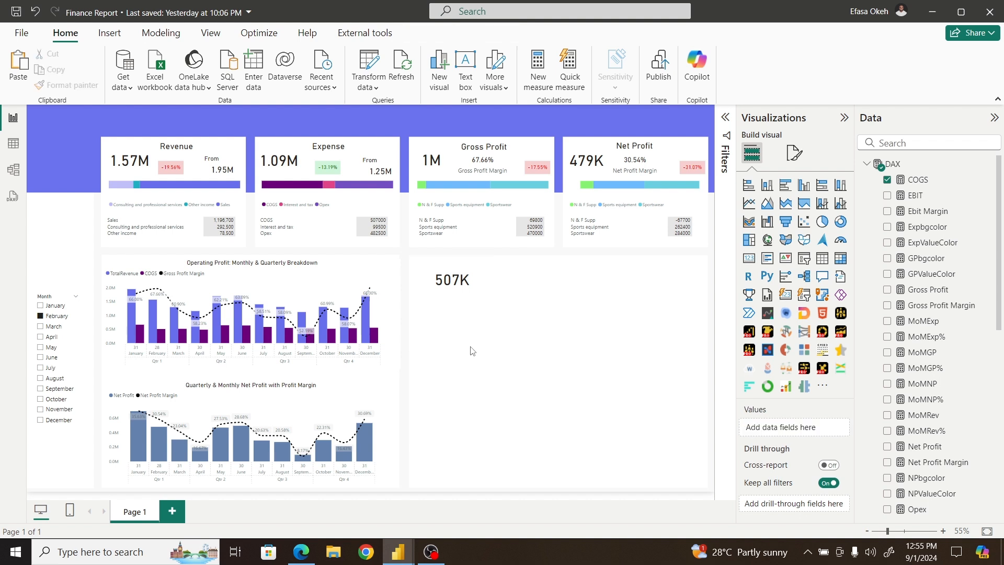
Step: Duplicate the Gross Profit stacked bar by Business Line below the COGS card and replace its X-axis field with COGS
{"action": "left_click", "coordinate": [418, 195]}
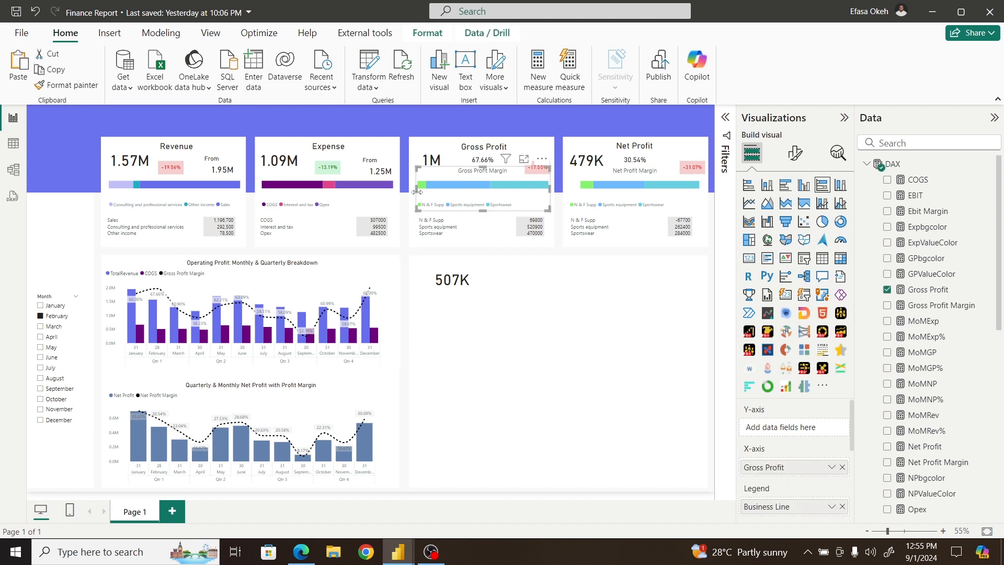
{"action": "left_click_drag", "start_coordinate": [542, 163], "coordinate": [546, 275]}
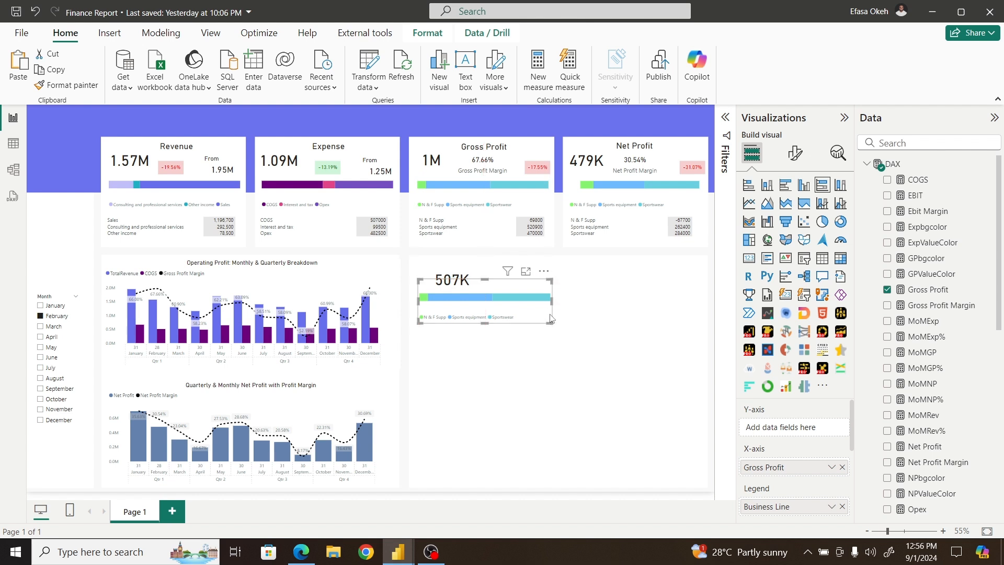
{"action": "left_click", "coordinate": [843, 467]}
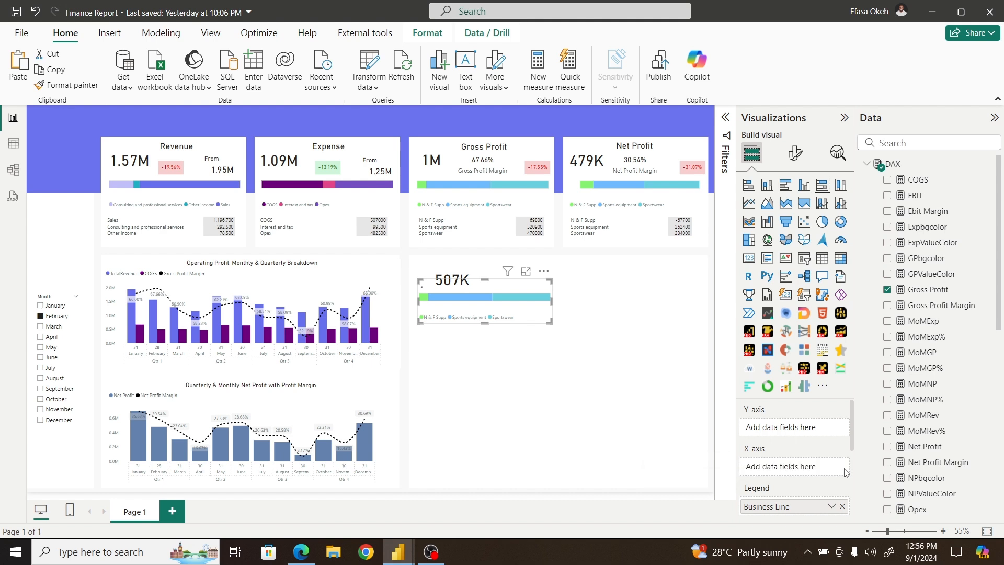
{"action": "left_click", "coordinate": [888, 179]}
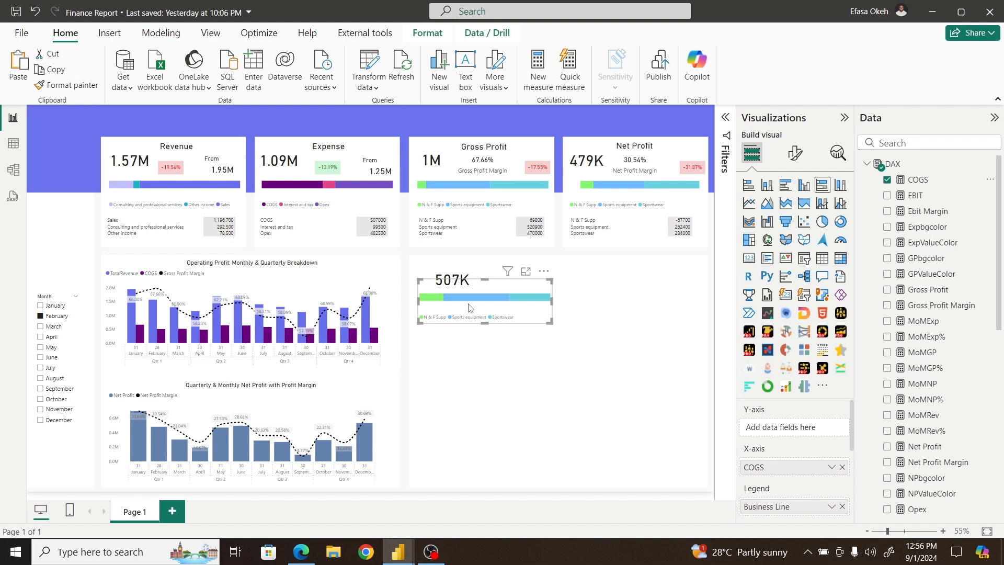
{"action": "left_click", "coordinate": [446, 337]}
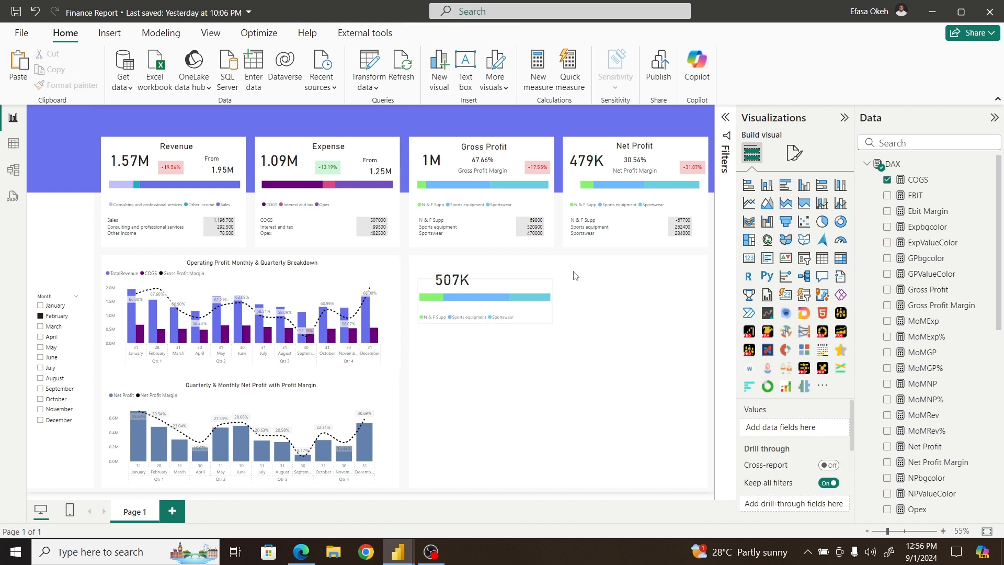
Step: Place a copy of the Gross Profit business line matrix below the COGS bar and nudge the bar slightly up
{"action": "left_click", "coordinate": [552, 240]}
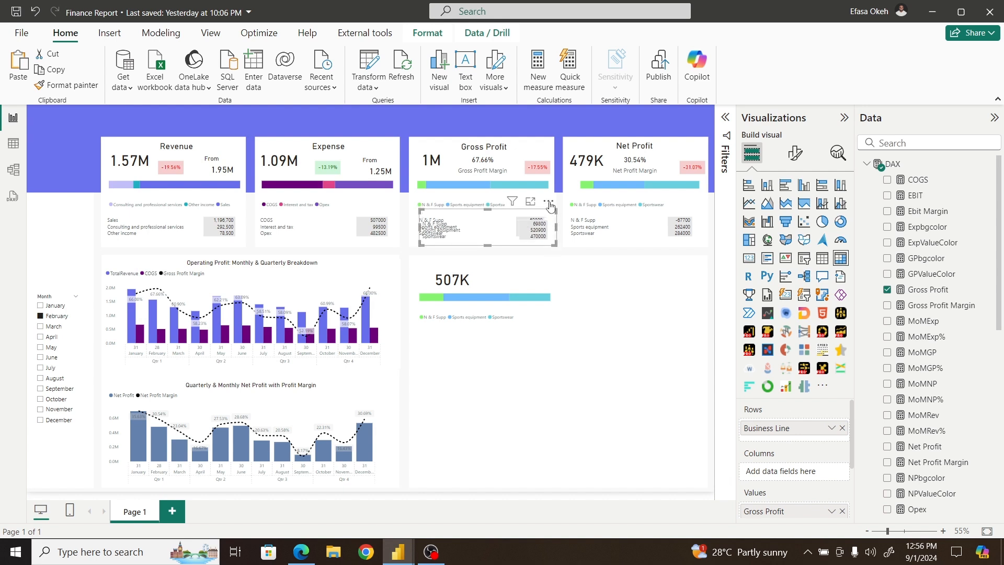
{"action": "left_click_drag", "start_coordinate": [549, 212], "coordinate": [549, 314]}
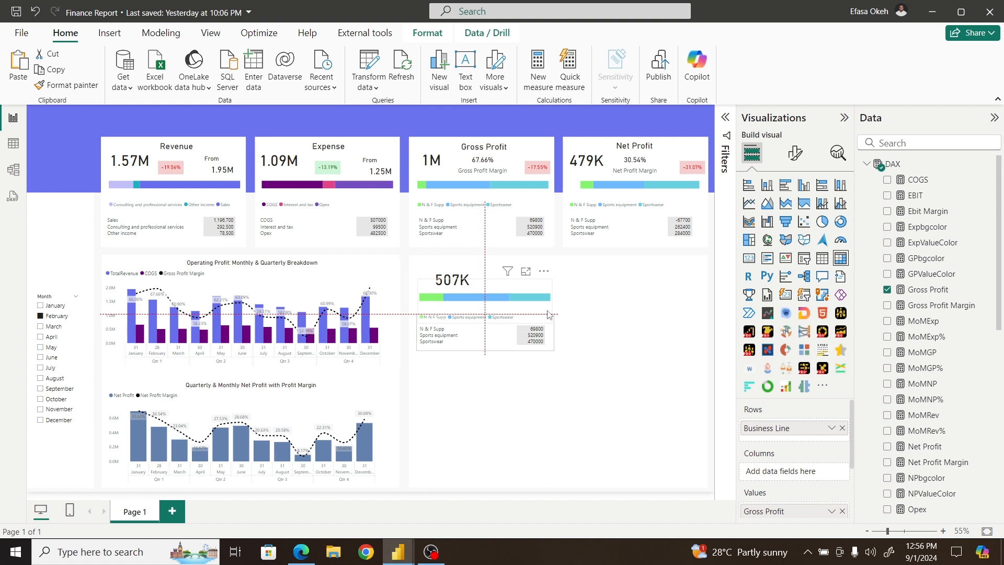
{"action": "left_click_drag", "start_coordinate": [549, 314], "coordinate": [549, 315]}
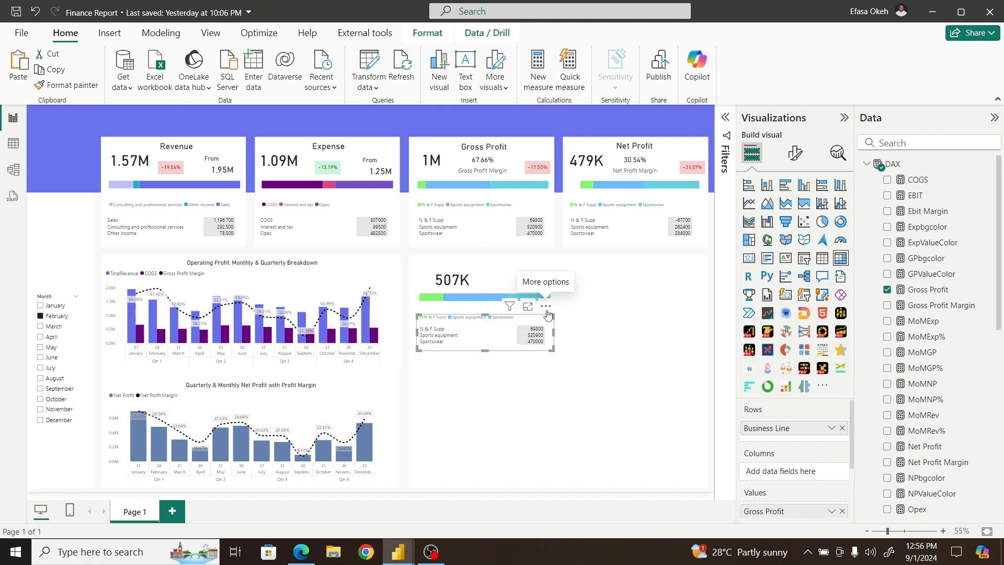
{"action": "left_click_drag", "start_coordinate": [547, 310], "coordinate": [550, 318]}
{"action": "left_click", "coordinate": [535, 373]}
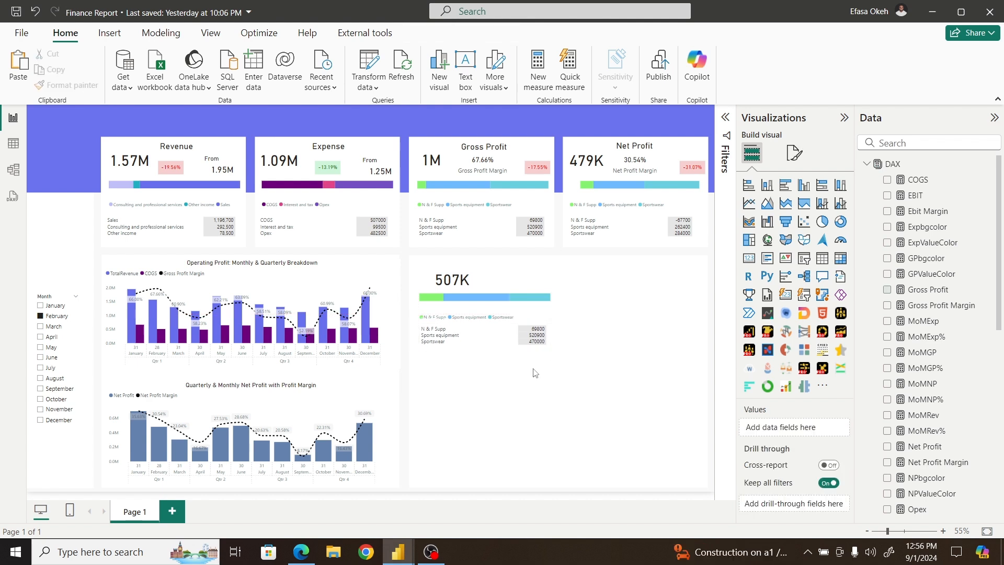
{"action": "left_click", "coordinate": [520, 287]}
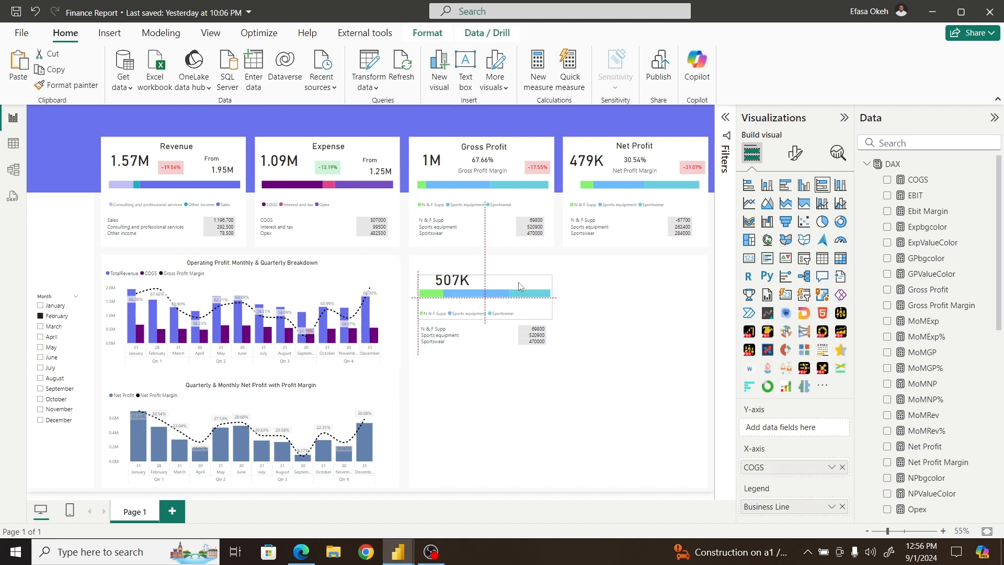
{"action": "left_click", "coordinate": [513, 380]}
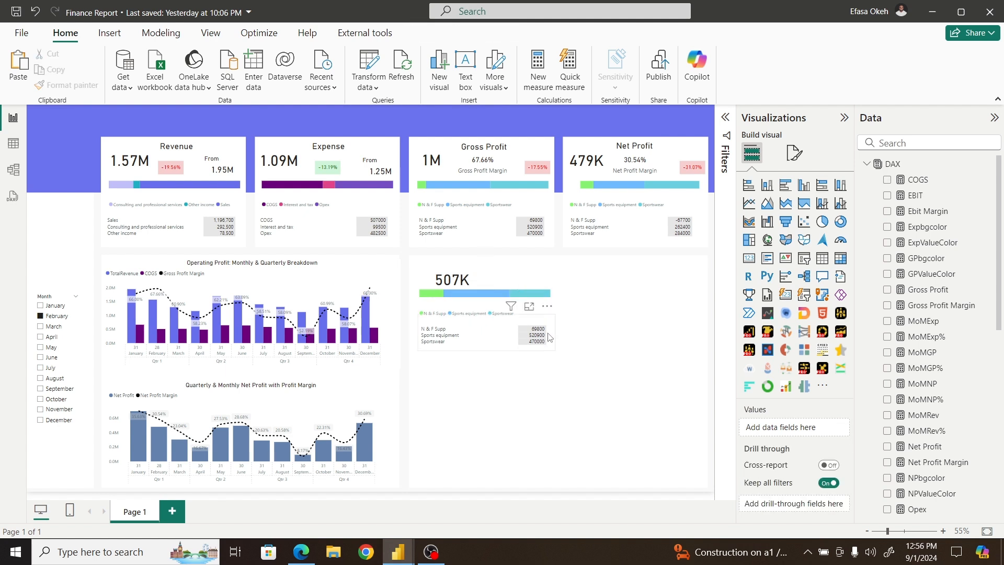
Step: Replace the Gross Profit values in the copied business line matrix with COGS and sort the matrix by COGS
{"action": "left_click", "coordinate": [561, 370]}
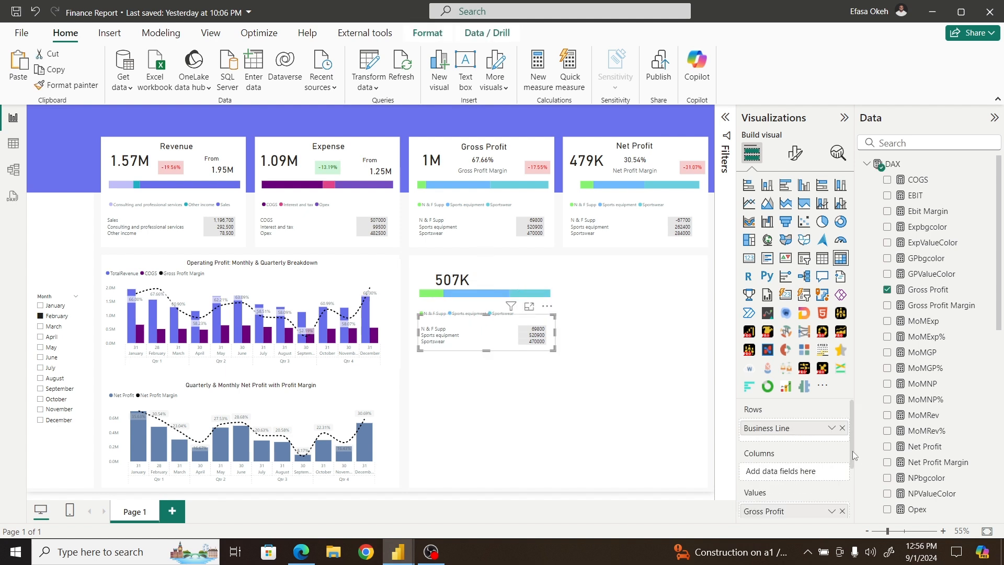
{"action": "left_click", "coordinate": [843, 511]}
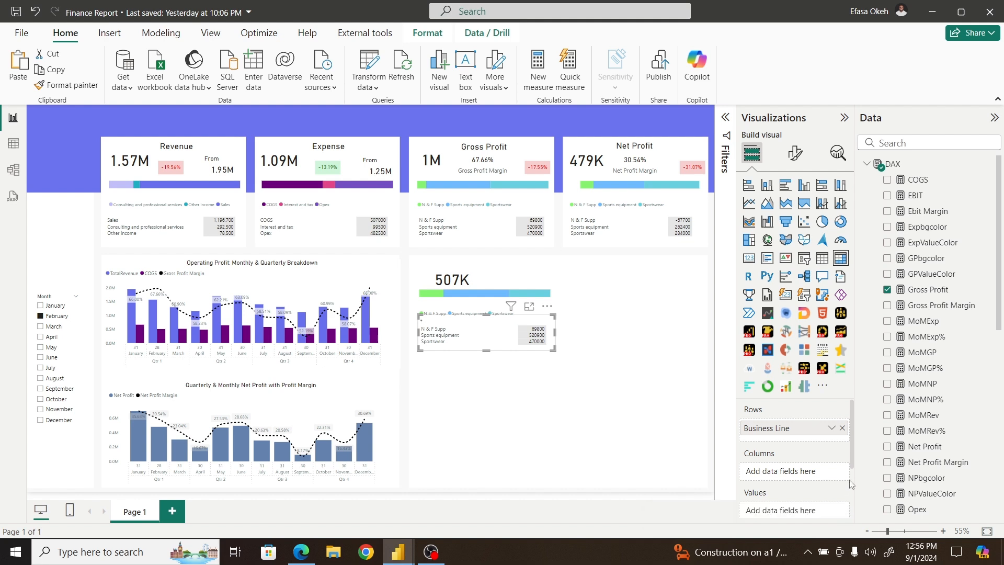
{"action": "left_click", "coordinate": [887, 180]}
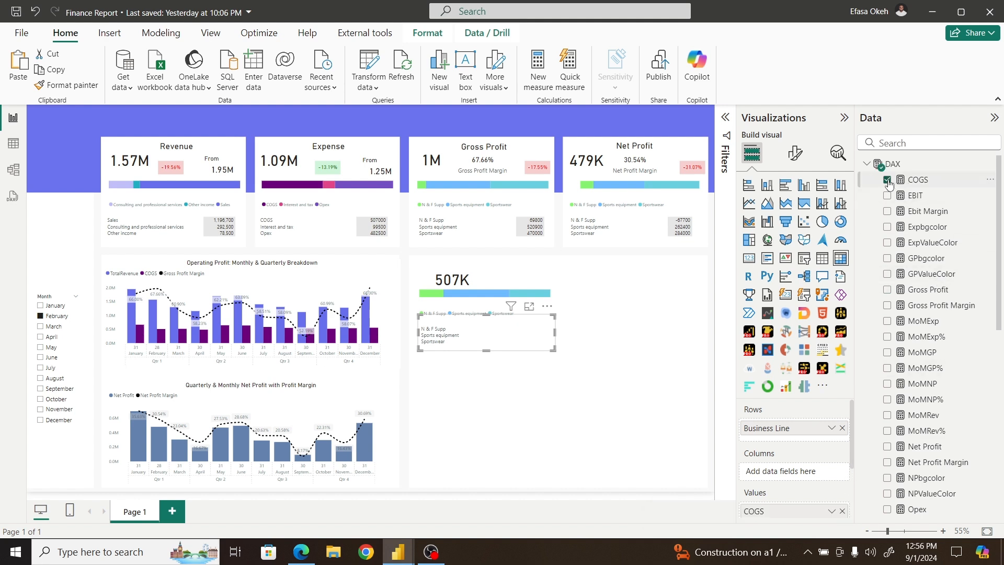
{"action": "left_click", "coordinate": [547, 306]}
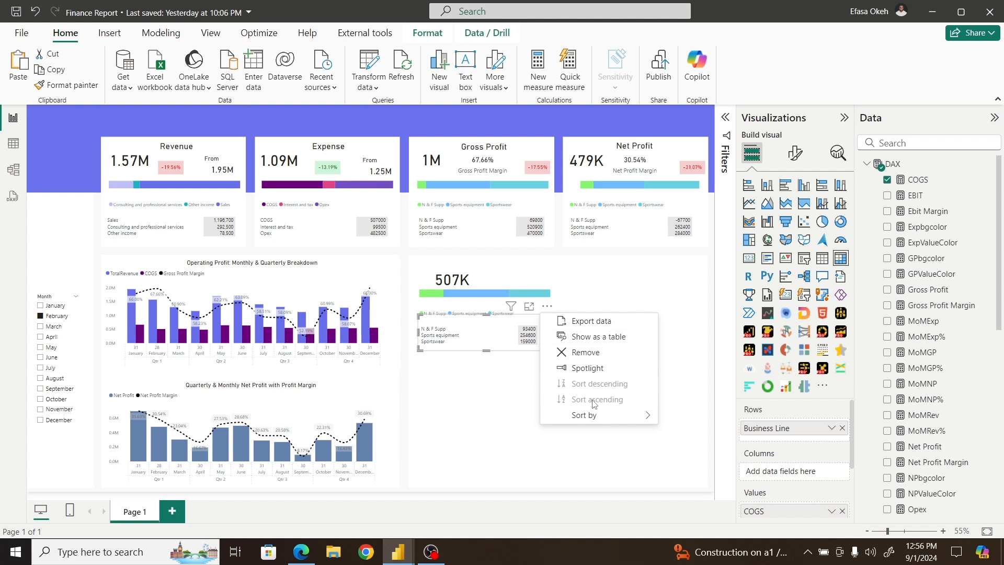
{"action": "mouse_move", "coordinate": [586, 416]}
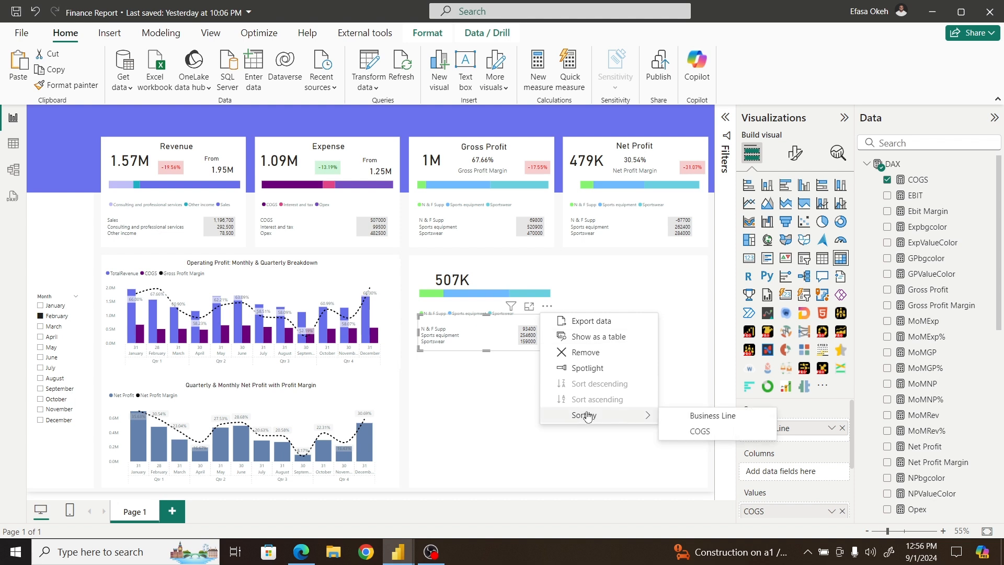
{"action": "left_click", "coordinate": [694, 432]}
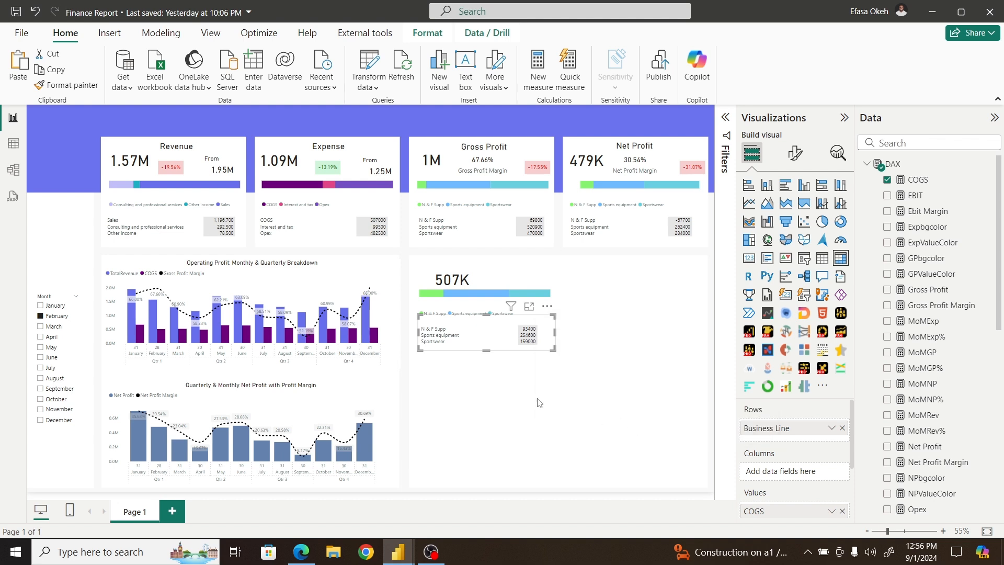
{"action": "left_click", "coordinate": [491, 377]}
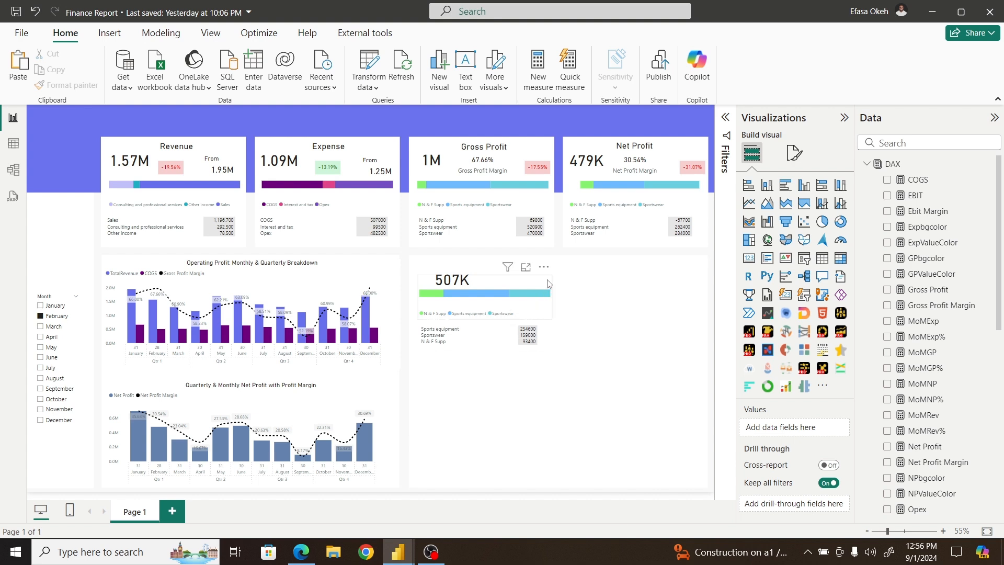
Step: Widen the Business Line column of the COGS matrix so its values line up with the end of the bar above
{"action": "left_click", "coordinate": [547, 330]}
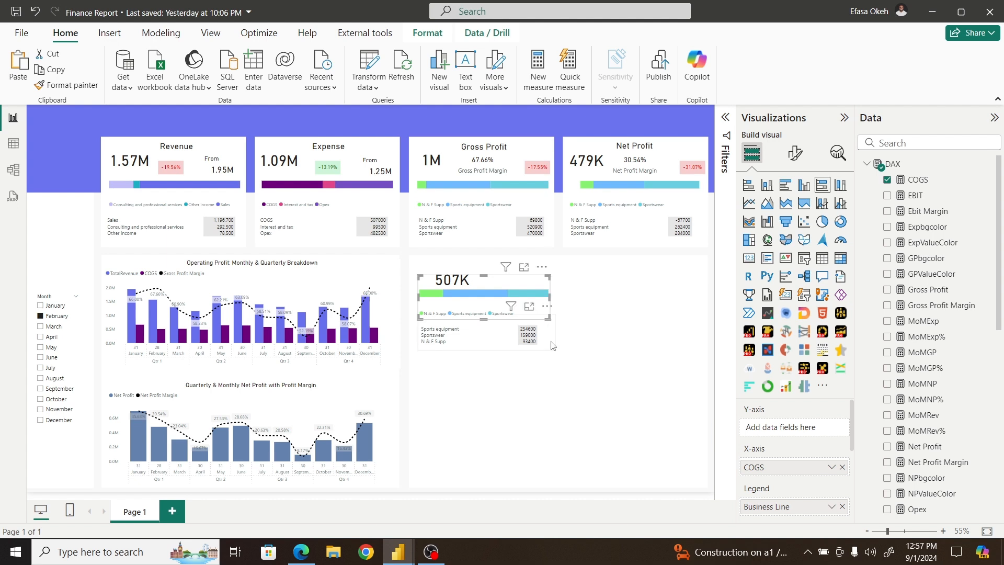
{"action": "left_click", "coordinate": [551, 344]}
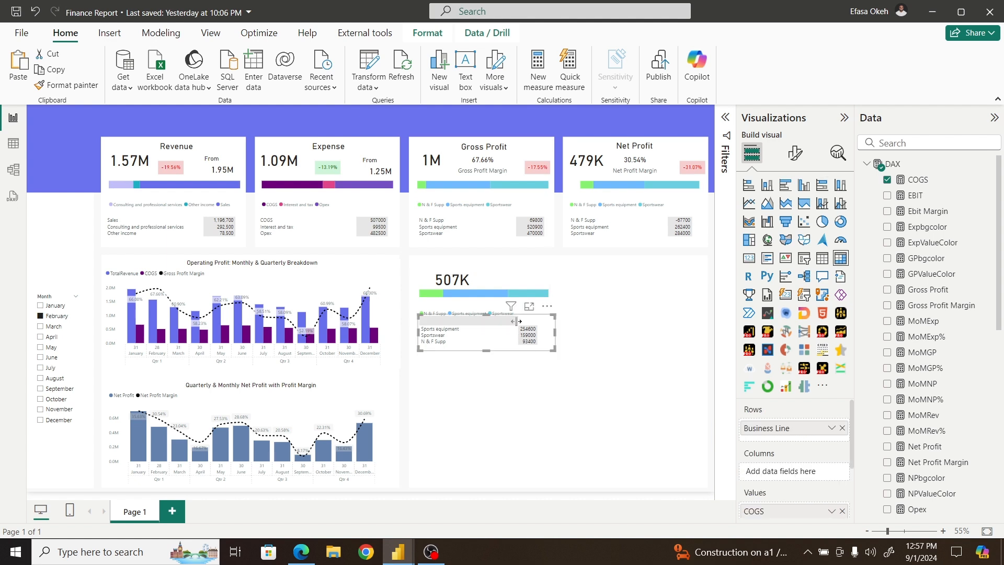
{"action": "left_click_drag", "start_coordinate": [517, 322], "coordinate": [527, 321]}
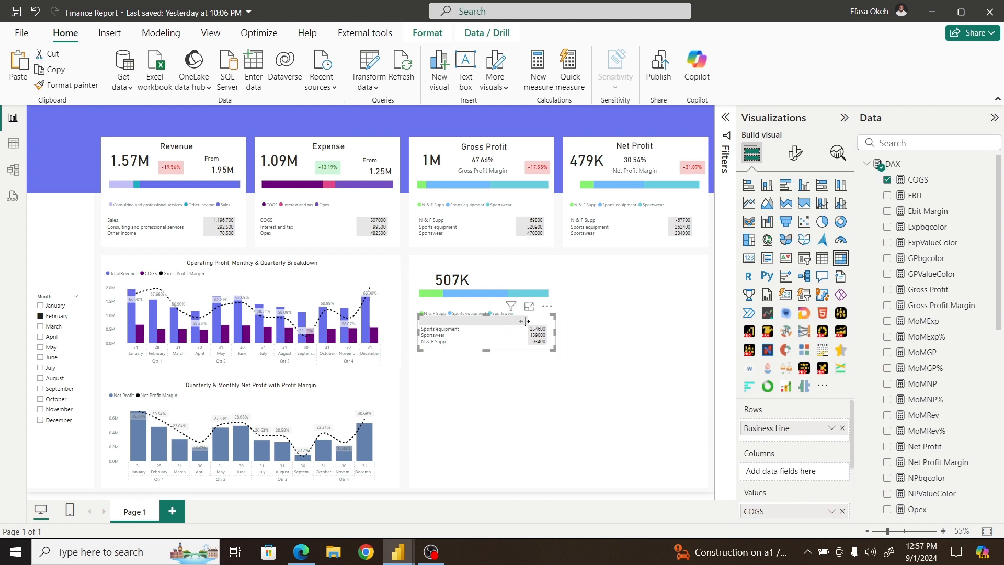
{"action": "left_click", "coordinate": [516, 384]}
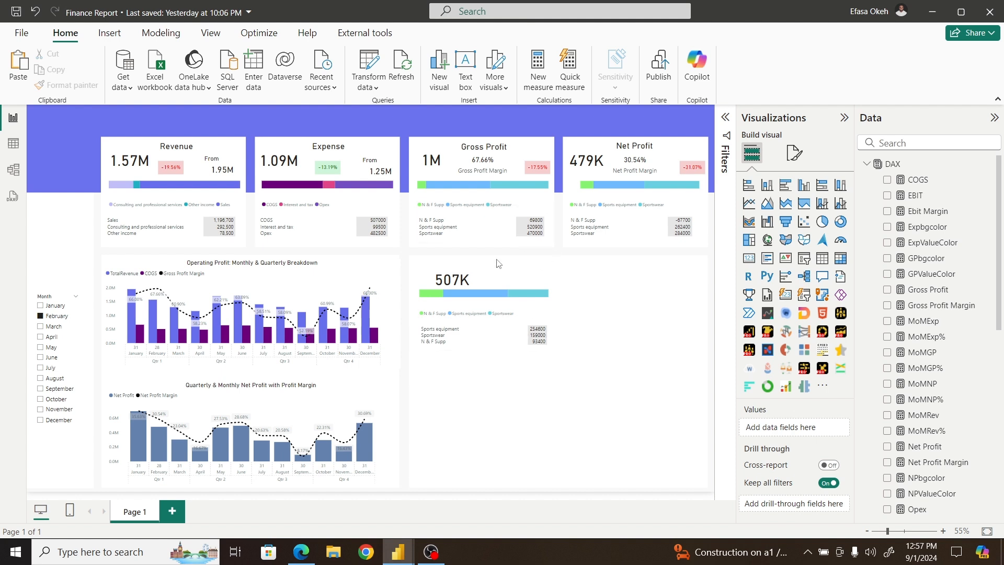
Step: Duplicate the COGS card beside the original, below the Net Profit panel, and replace its field with EBIT
{"action": "left_click", "coordinate": [460, 278]}
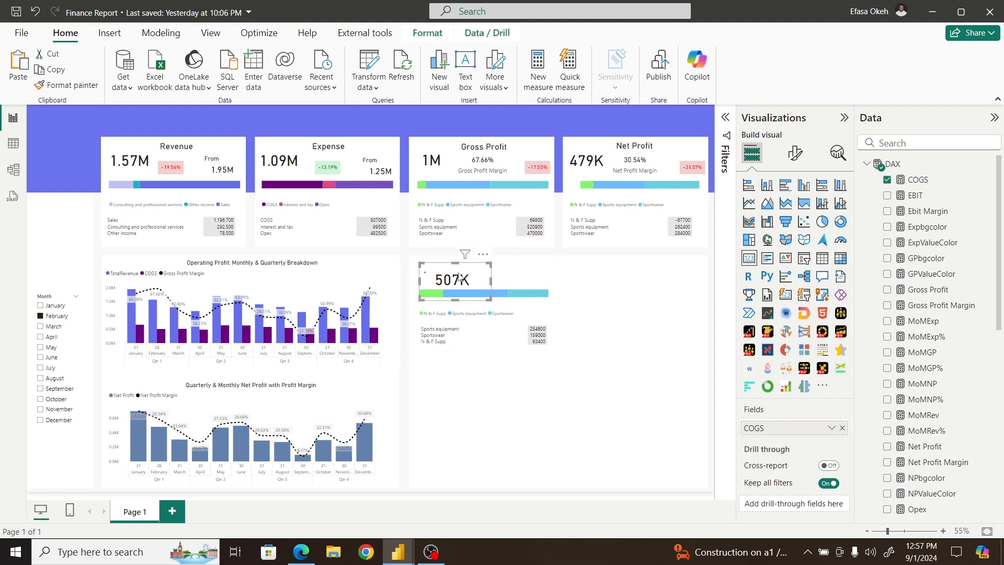
{"action": "left_click_drag", "start_coordinate": [479, 259], "coordinate": [626, 256]}
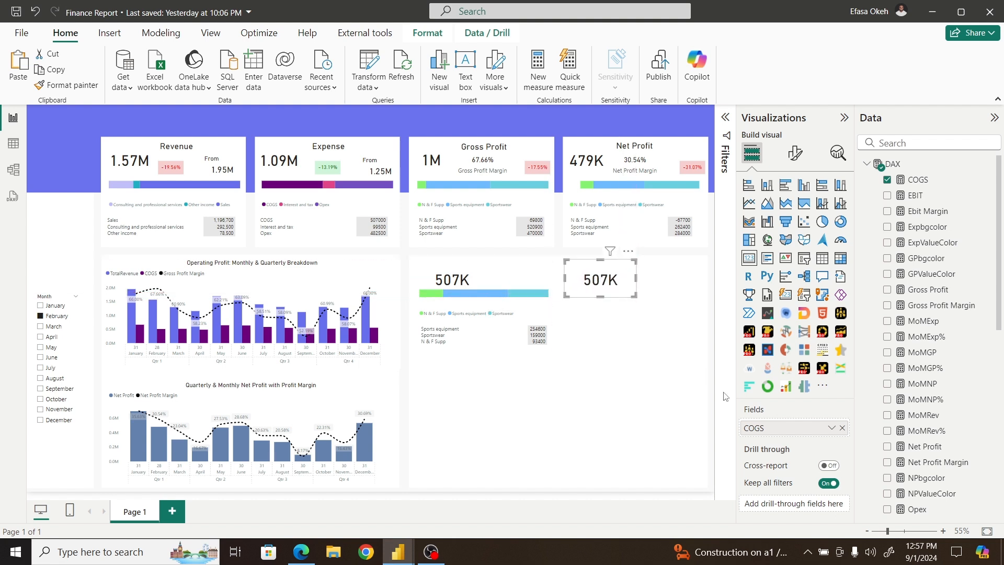
{"action": "left_click", "coordinate": [843, 428]}
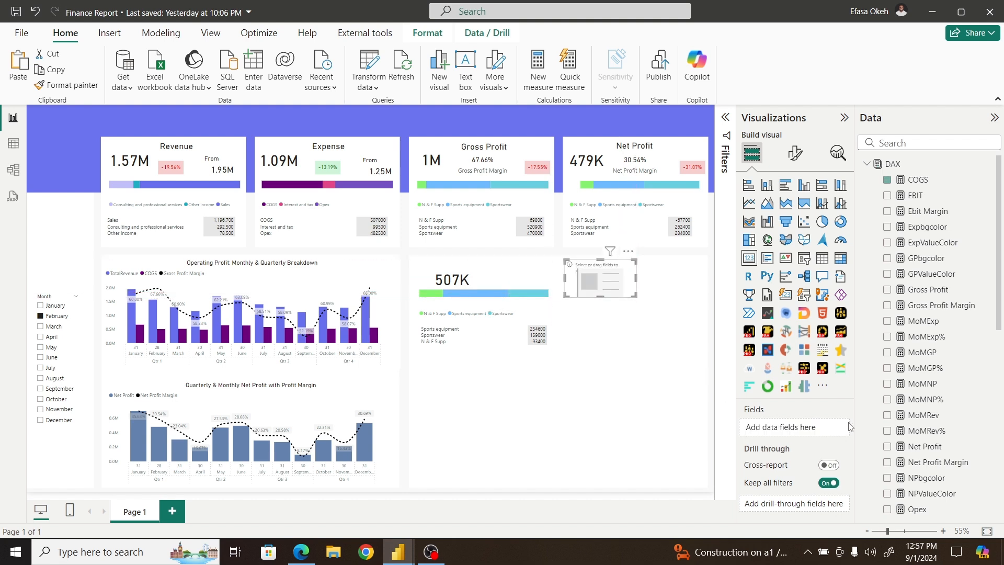
{"action": "left_click", "coordinate": [888, 196]}
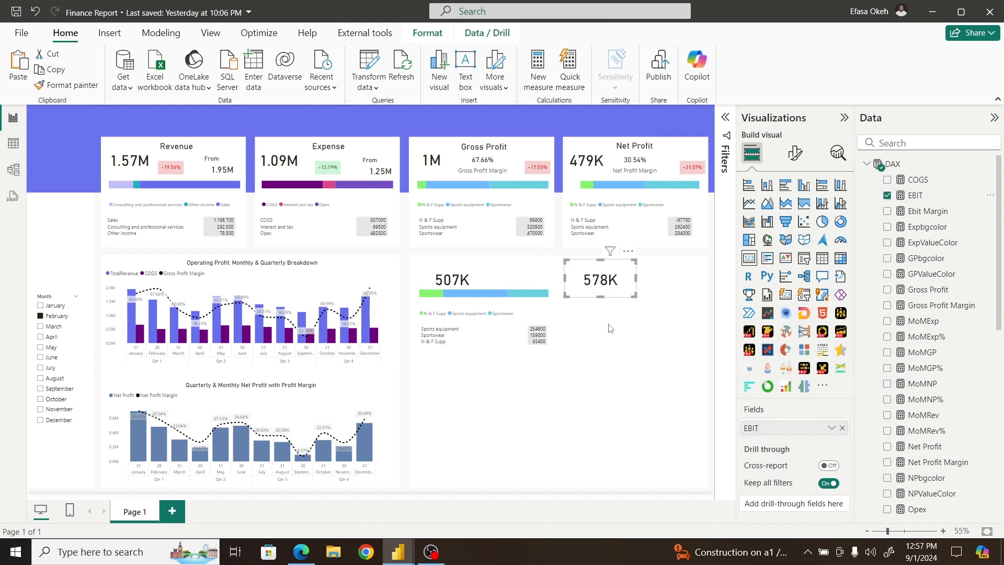
{"action": "left_click", "coordinate": [512, 380]}
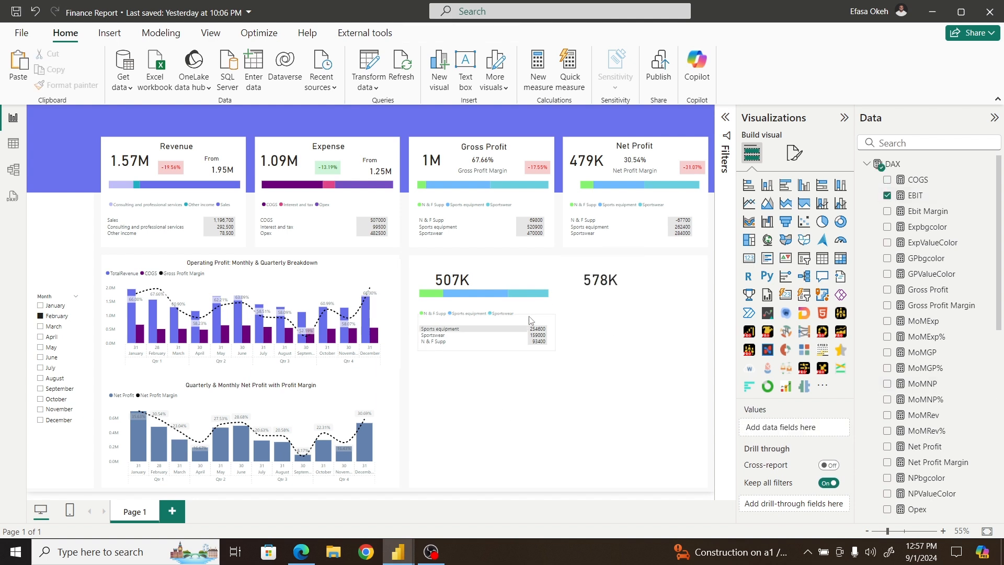
Step: Place a copy of the COGS stacked bar below the EBIT card, aligned with the original, and replace its X-axis field with EBIT
{"action": "left_click", "coordinate": [548, 288]}
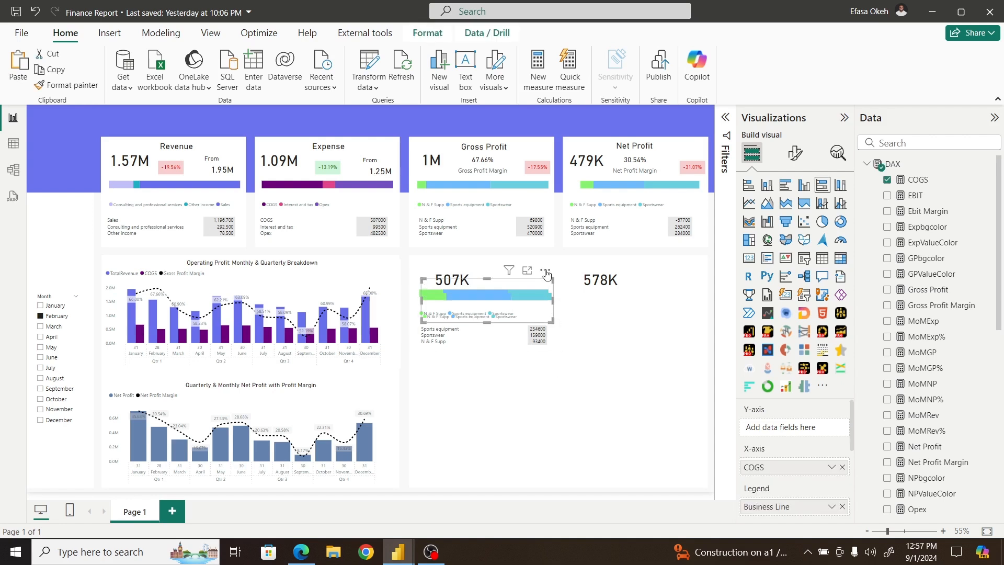
{"action": "left_click_drag", "start_coordinate": [548, 271], "coordinate": [694, 270]}
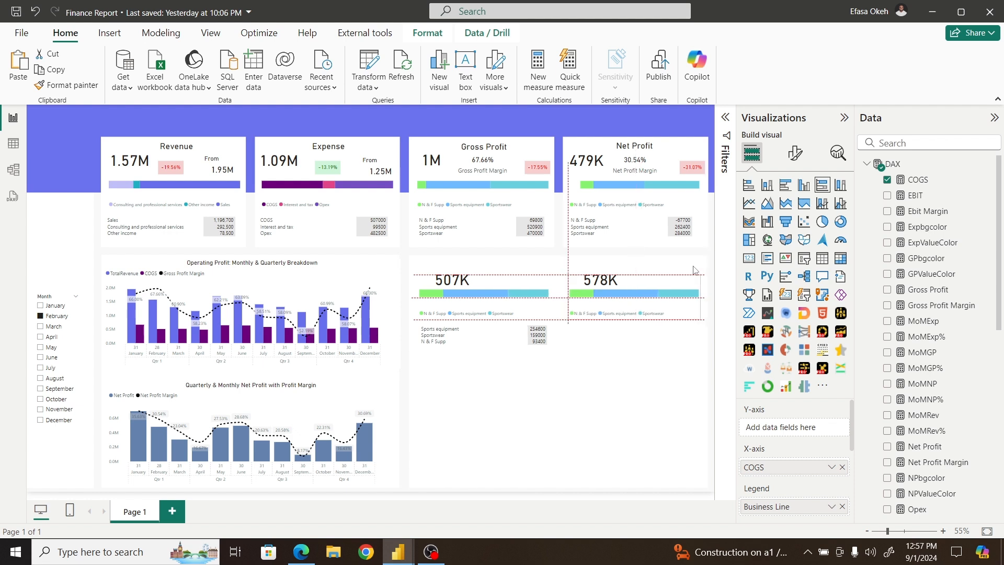
{"action": "left_click_drag", "start_coordinate": [694, 270], "coordinate": [695, 270]}
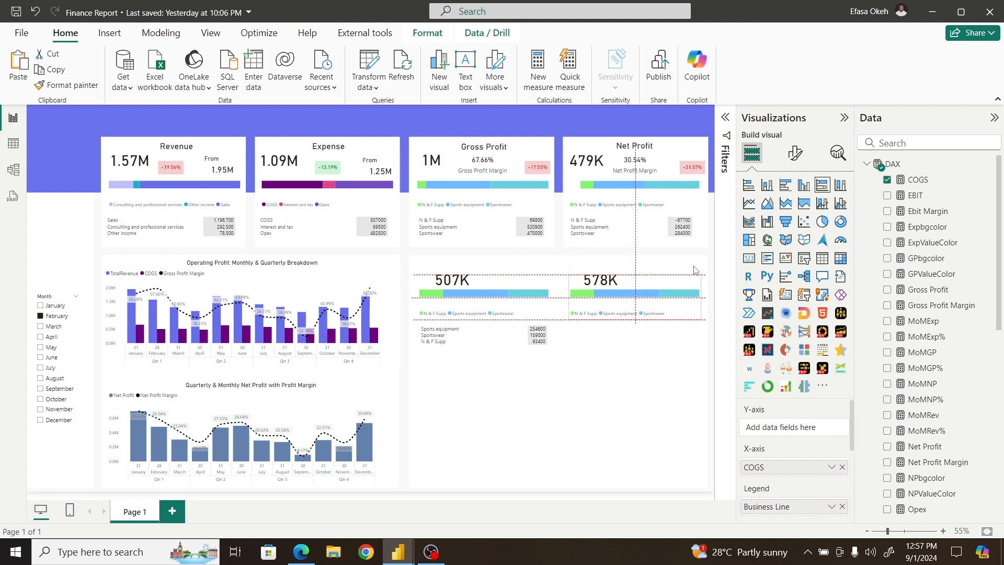
{"action": "left_click_drag", "start_coordinate": [720, 334], "coordinate": [721, 333]}
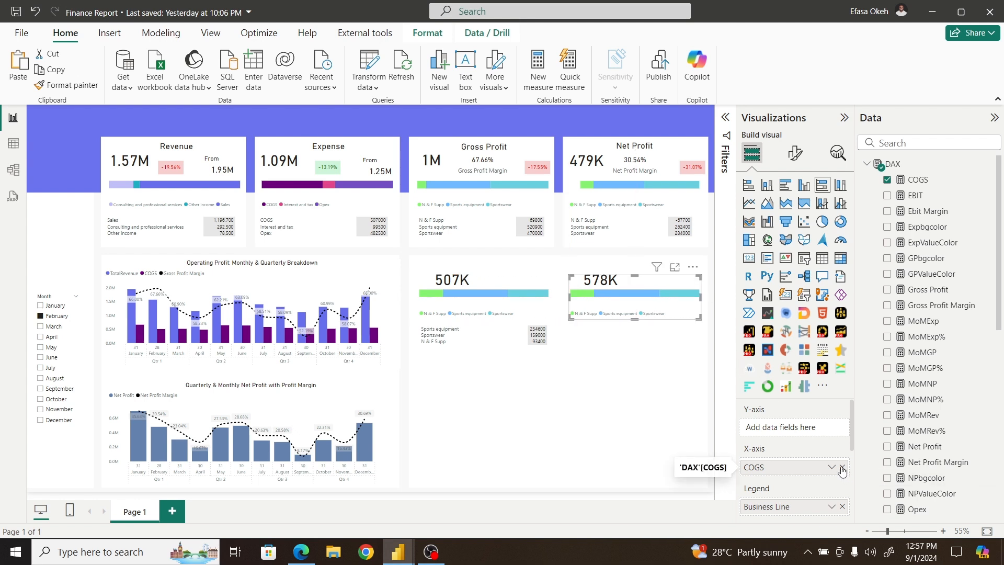
{"action": "left_click", "coordinate": [842, 467]}
{"action": "left_click", "coordinate": [887, 195]}
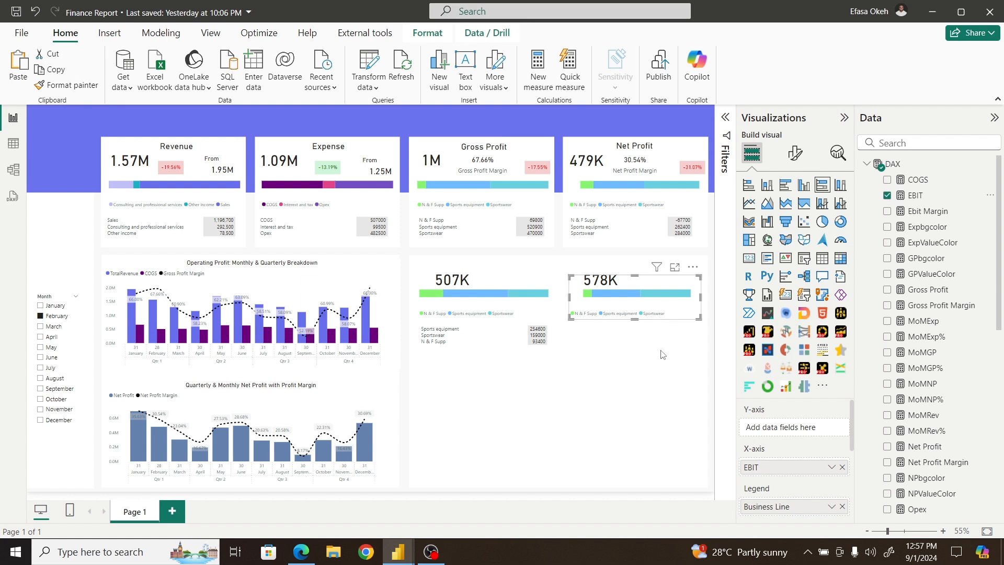
Step: Place a copy of the COGS business line matrix below the EBIT bar and replace its values field with EBIT
{"action": "left_click", "coordinate": [527, 395]}
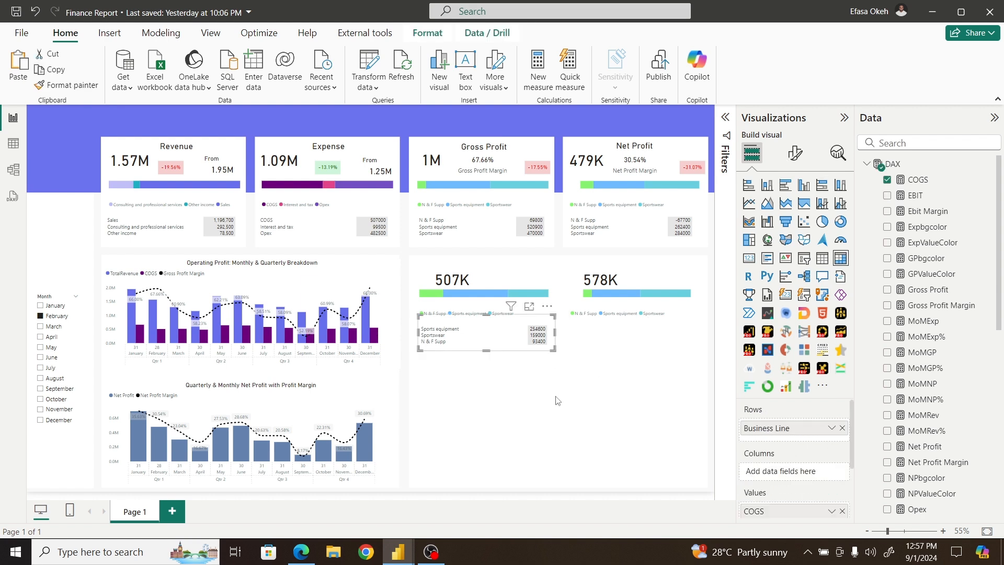
{"action": "key", "text": "ctrl+v"}
{"action": "left_click_drag", "start_coordinate": [550, 312], "coordinate": [693, 316]}
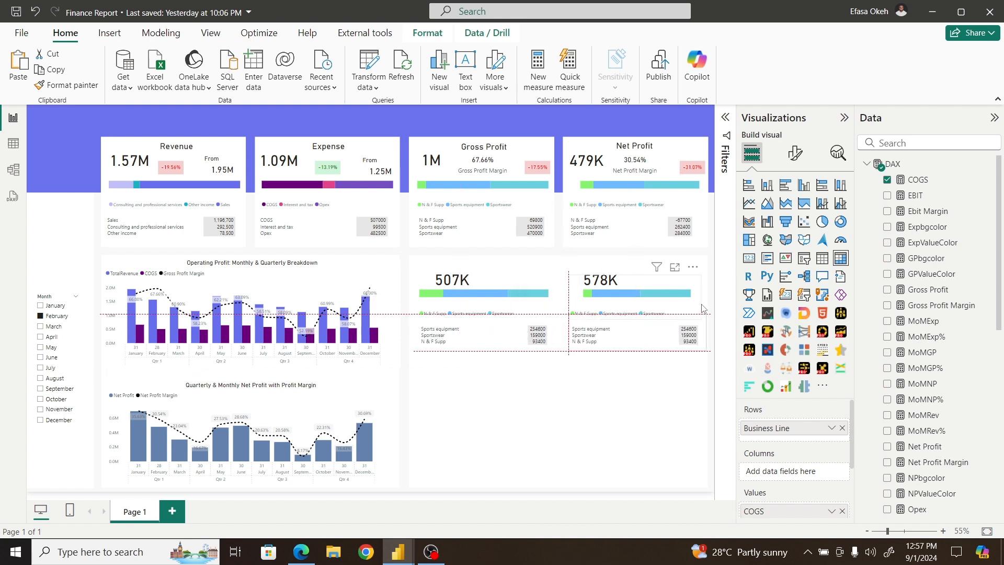
{"action": "left_click_drag", "start_coordinate": [702, 309], "coordinate": [705, 313]}
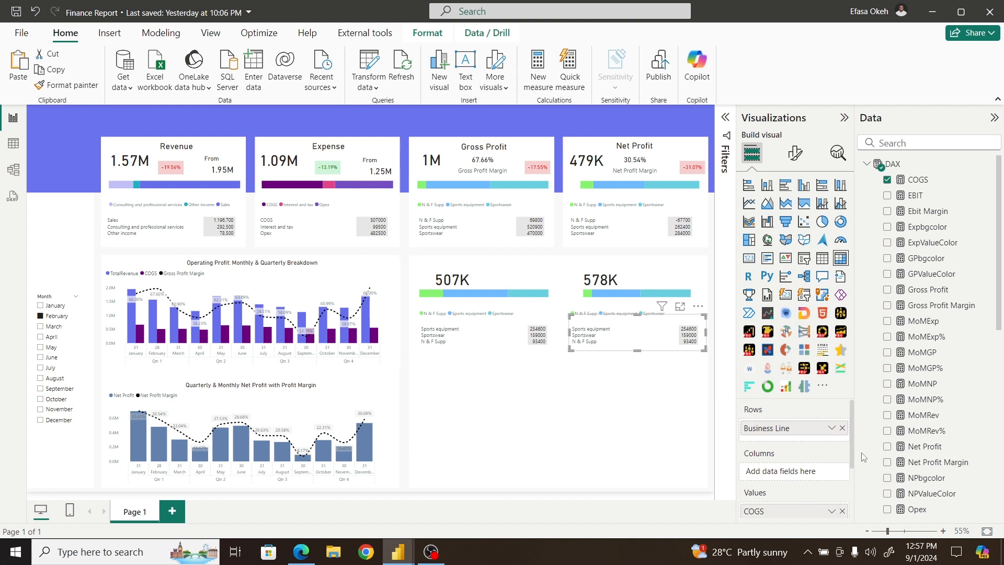
{"action": "left_click", "coordinate": [842, 511]}
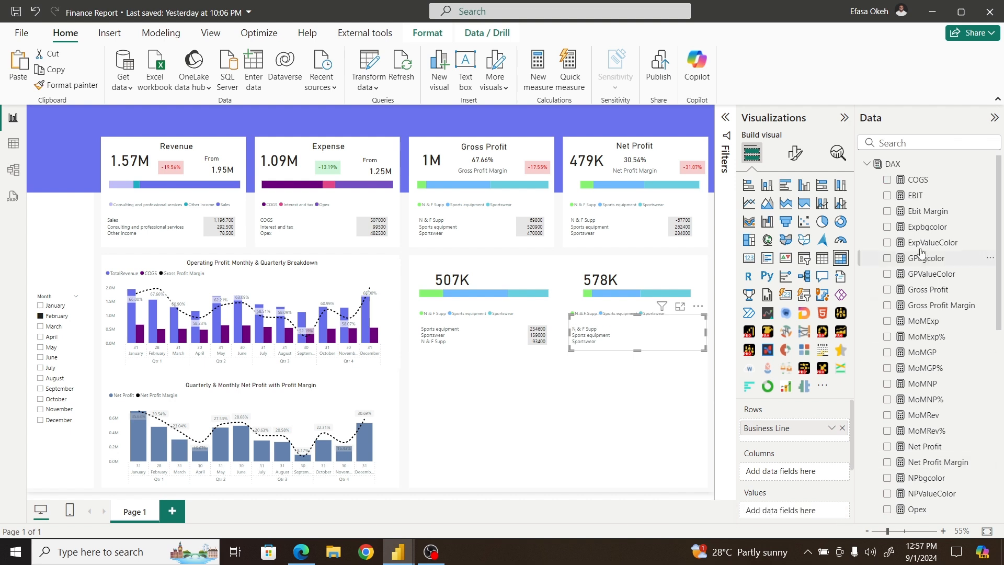
{"action": "left_click", "coordinate": [887, 195]}
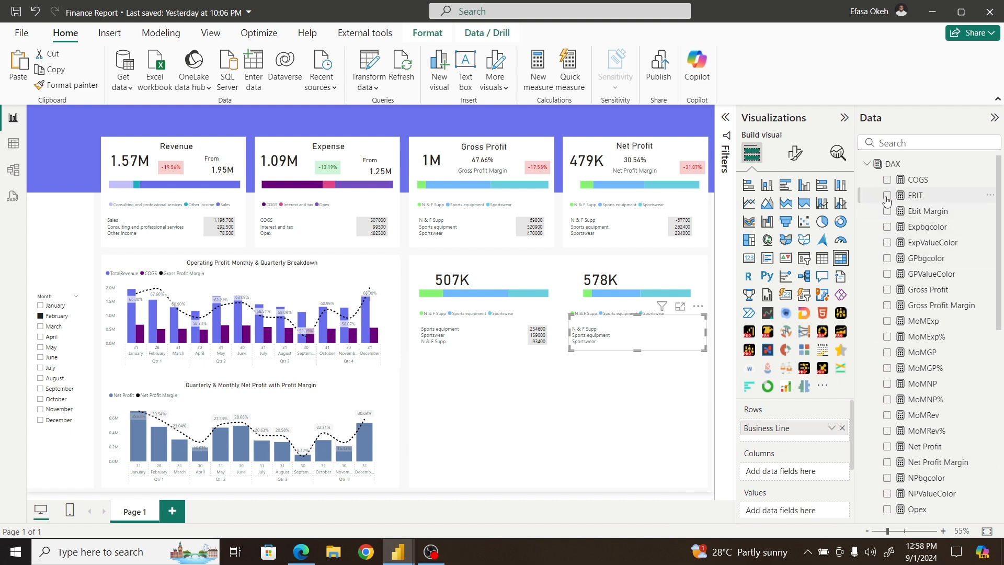
{"action": "left_click", "coordinate": [580, 385]}
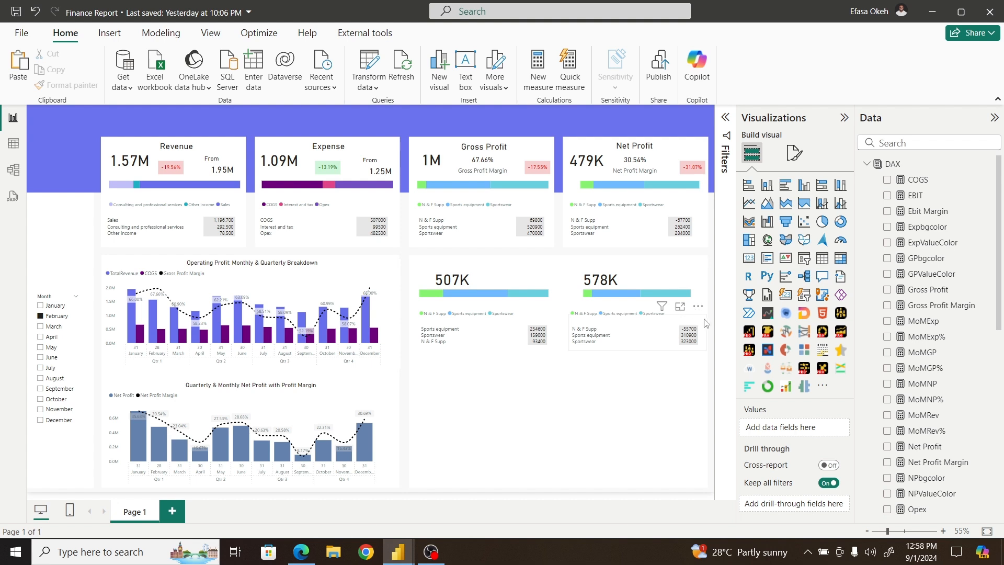
Step: Sort the EBIT business line matrix by EBIT
{"action": "left_click", "coordinate": [704, 319]}
{"action": "left_click", "coordinate": [698, 306]}
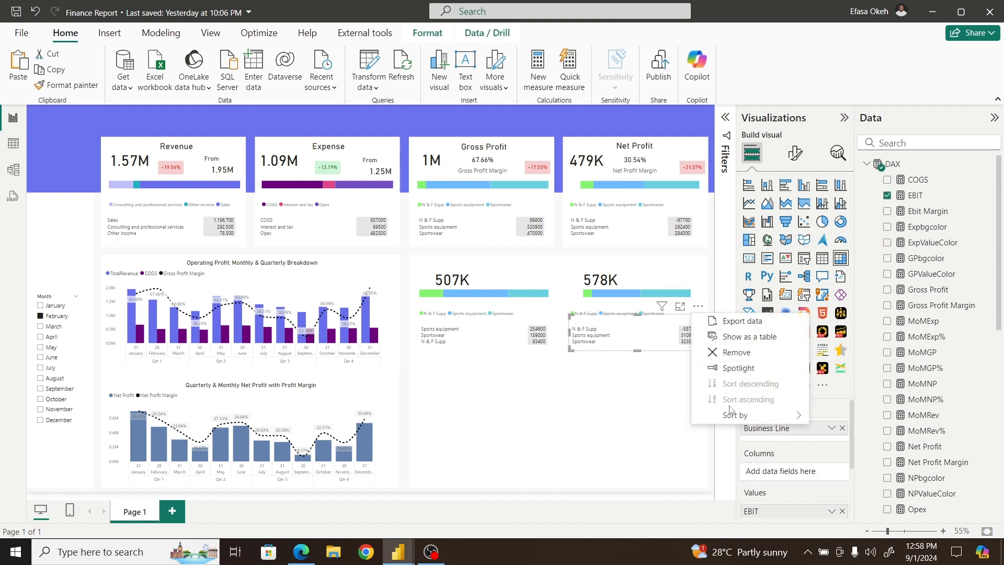
{"action": "mouse_move", "coordinate": [731, 415]}
{"action": "left_click", "coordinate": [845, 417]}
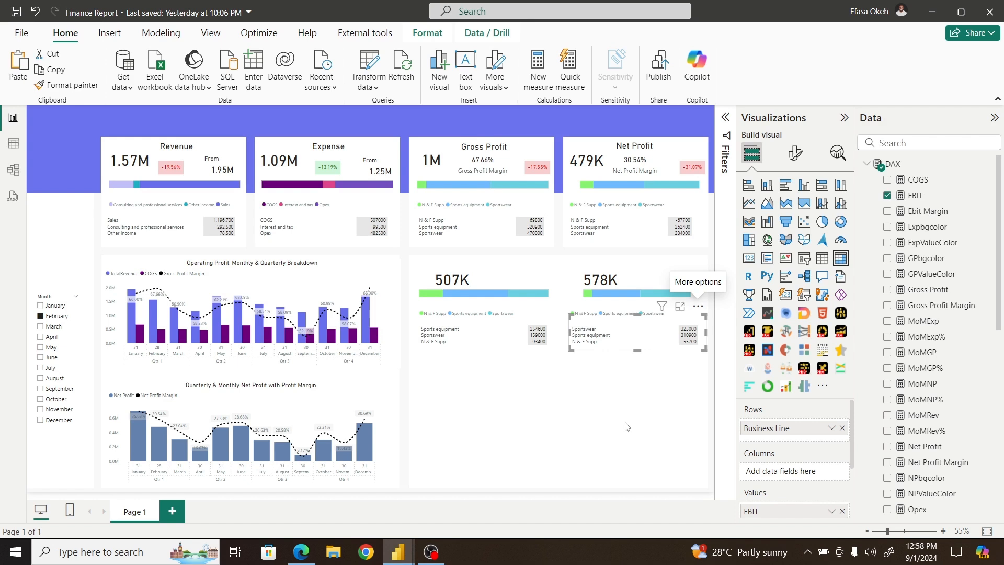
{"action": "left_click", "coordinate": [627, 427]}
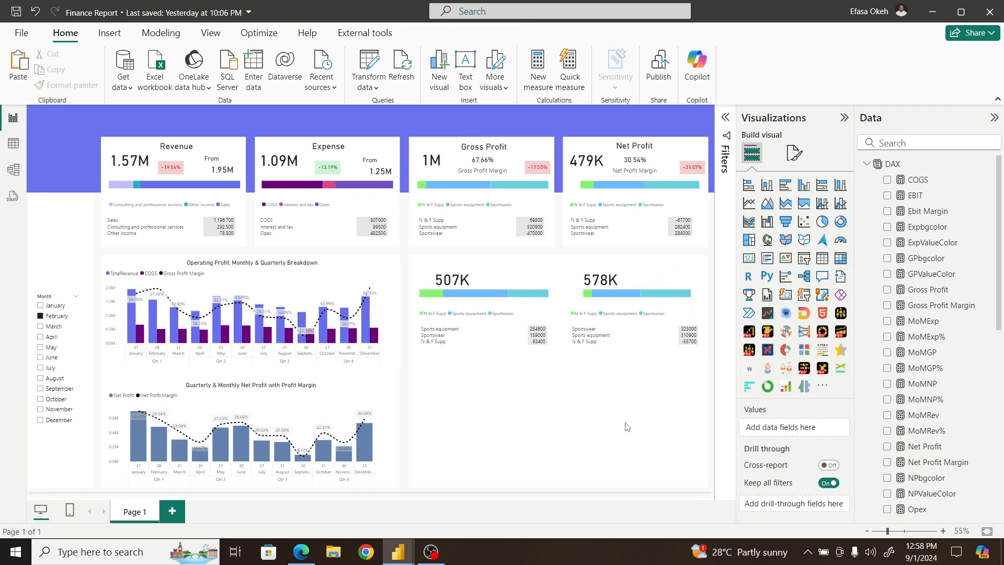
Step: Copy the Gross Profit title text box above the COGS visuals, change its text to COGS, and shrink the box to fit
{"action": "left_click", "coordinate": [504, 145]}
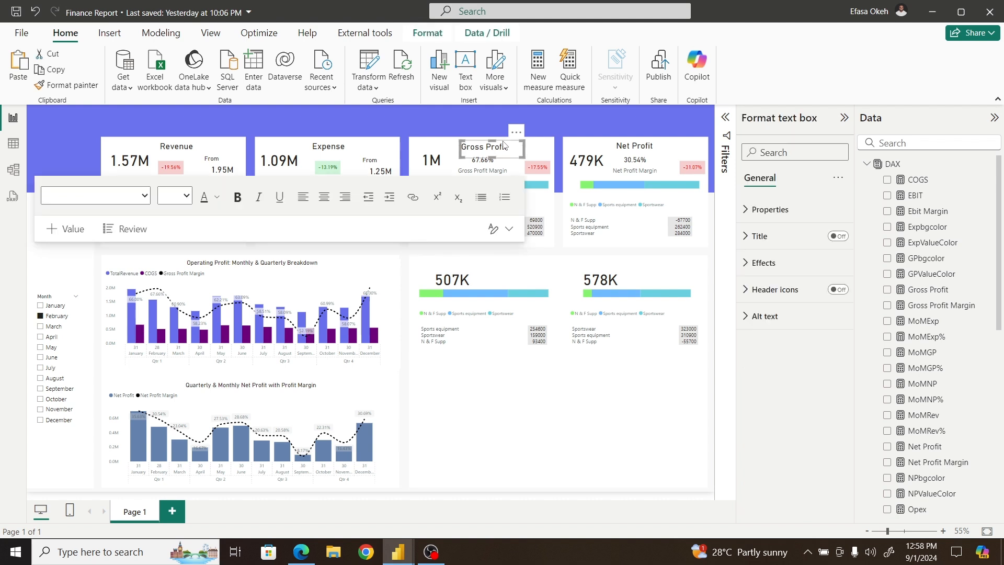
{"action": "key", "text": "ctrl+c"}
{"action": "key", "text": "ctrl+v"}
{"action": "left_click_drag", "start_coordinate": [514, 140], "coordinate": [510, 259]}
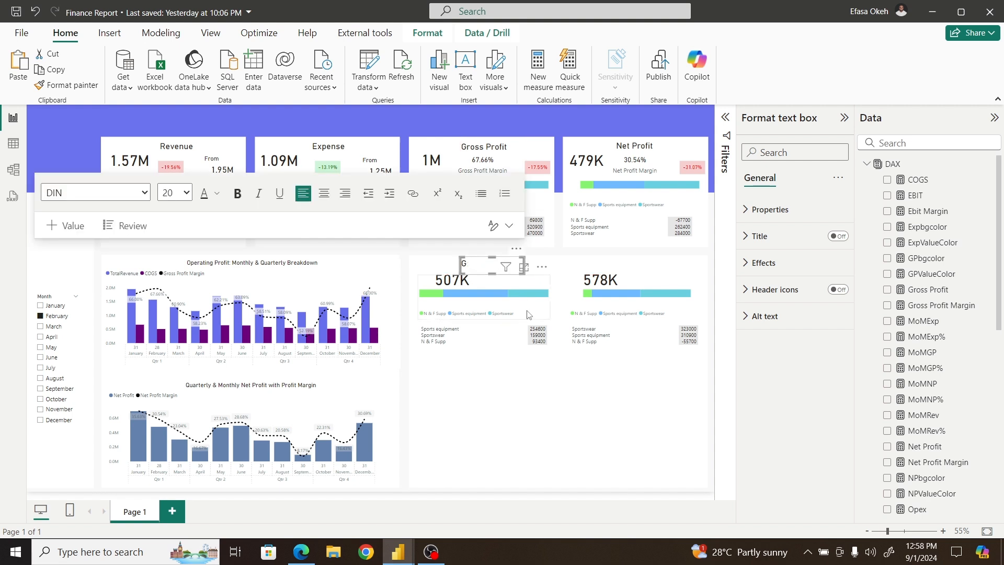
{"action": "type", "text": "GS"}
{"action": "left_click_drag", "start_coordinate": [523, 268], "coordinate": [503, 257]}
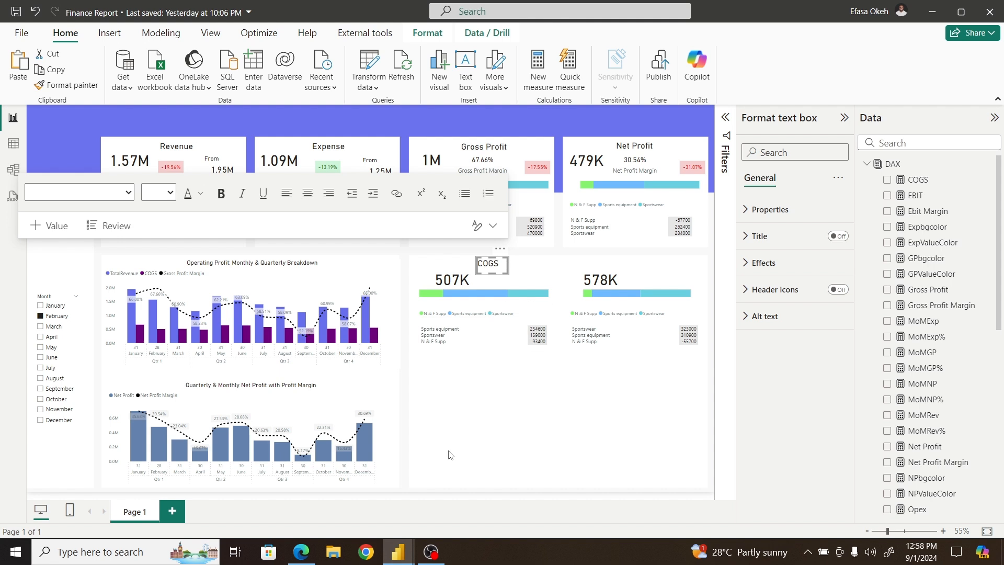
Step: Copy the COGS title text box, place the copy above the EBIT card, and change its text to EBIT
{"action": "key", "text": "ctrl+c"}
{"action": "key", "text": "ctrl+v"}
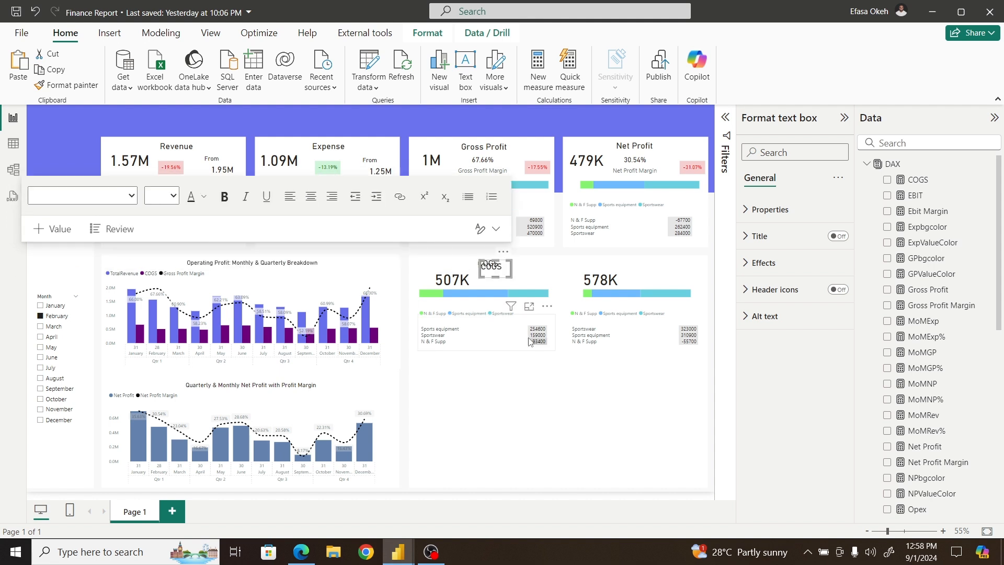
{"action": "left_click_drag", "start_coordinate": [509, 256], "coordinate": [651, 250]}
{"action": "left_click", "coordinate": [650, 265]}
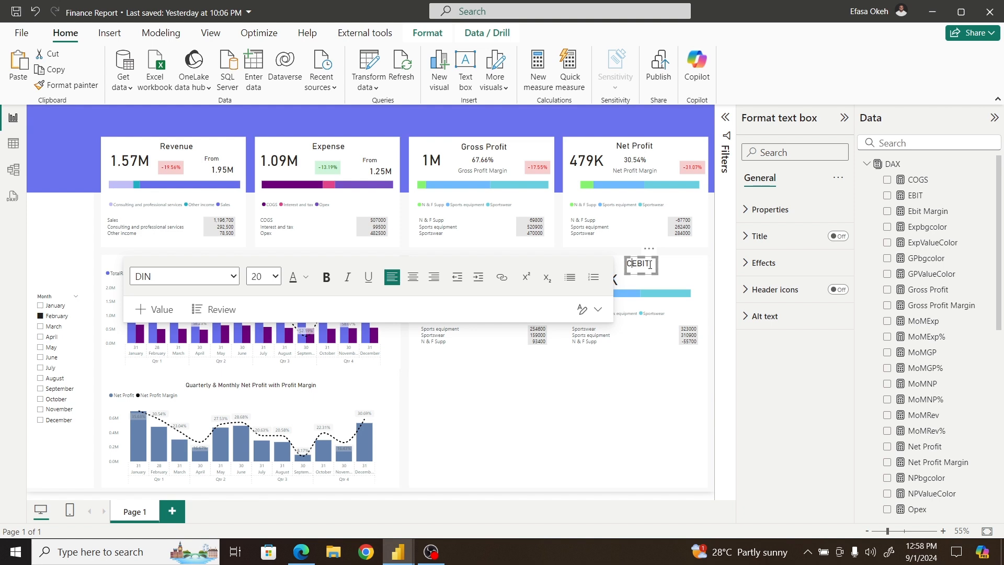
{"action": "key", "text": "Home"}
{"action": "key", "text": "Delete"}
{"action": "left_click", "coordinate": [527, 393]}
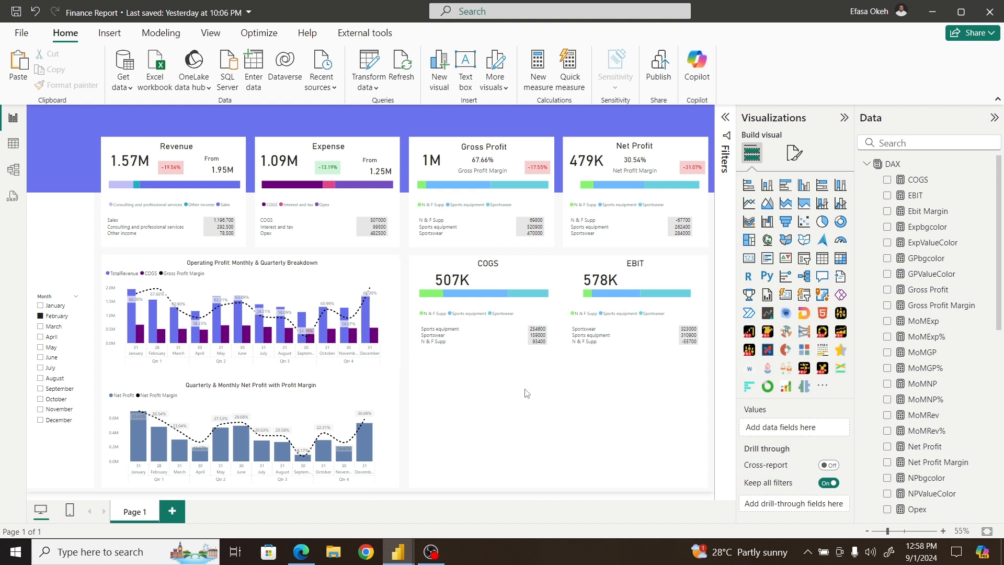
Step: Place a copy of the Quarterly & Monthly Net Profit chart below the COGS and EBIT matrices, level with the original chart
{"action": "left_click", "coordinate": [395, 389]}
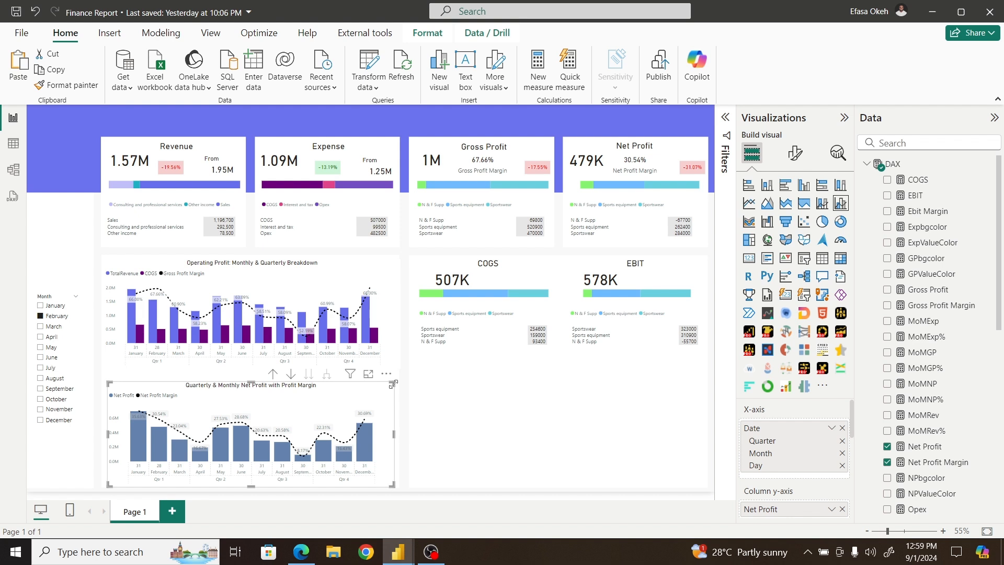
{"action": "left_click_drag", "start_coordinate": [393, 385], "coordinate": [692, 375]}
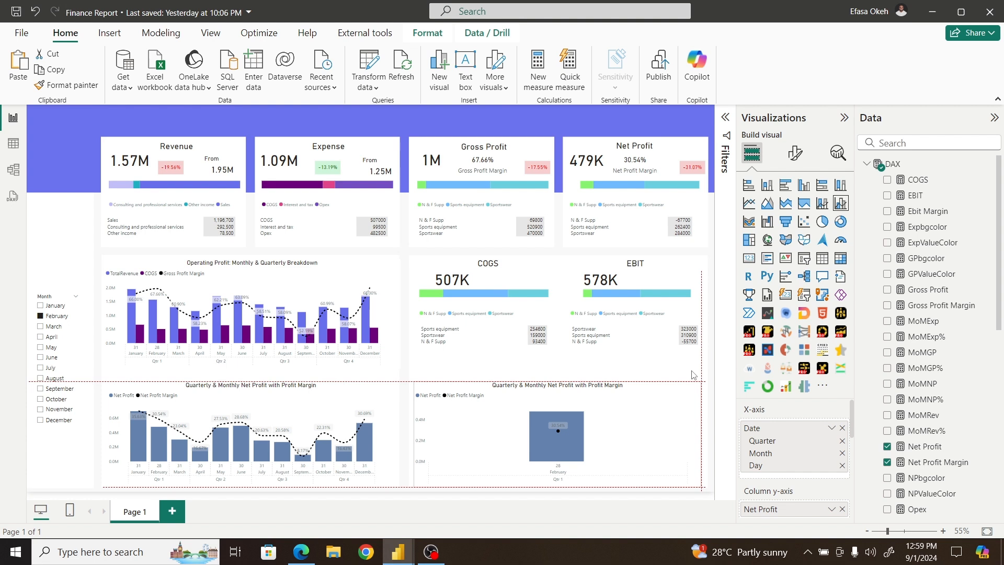
{"action": "left_click_drag", "start_coordinate": [692, 374], "coordinate": [694, 375]}
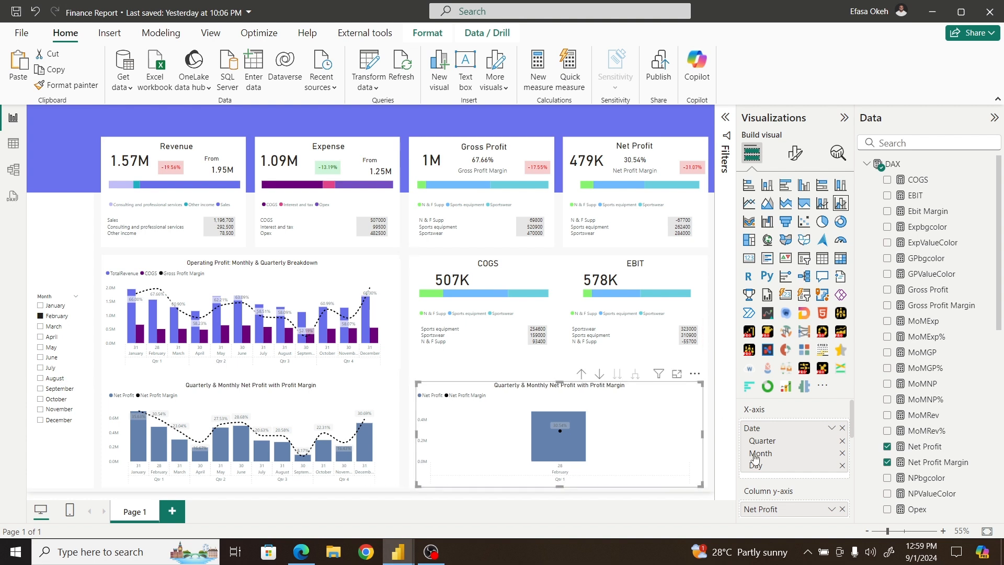
Step: In the copied chart, replace the column y-axis field with EBIT and the line y-axis field with Ebit Margin
{"action": "left_click", "coordinate": [842, 509]}
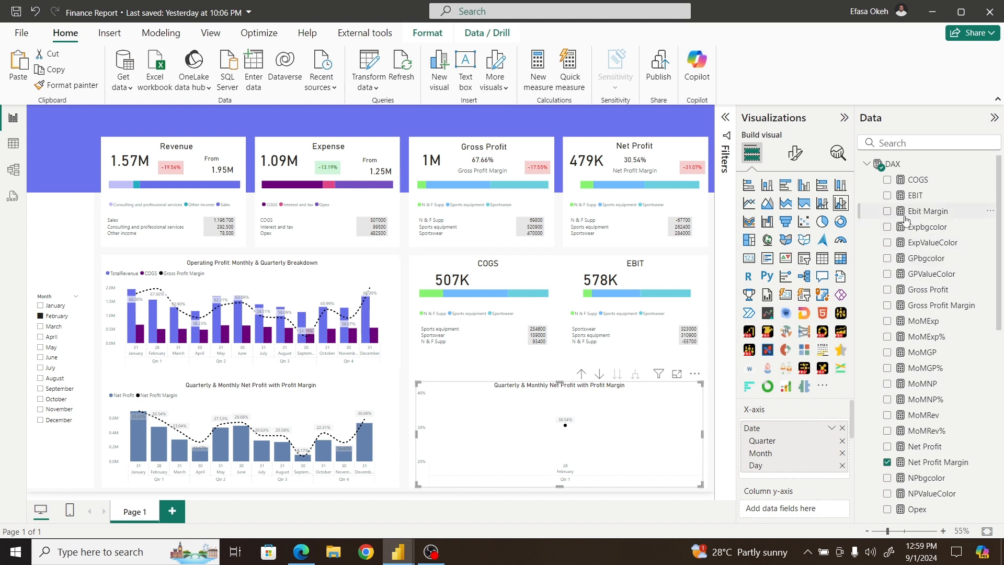
{"action": "left_click_drag", "start_coordinate": [885, 199], "coordinate": [779, 512]}
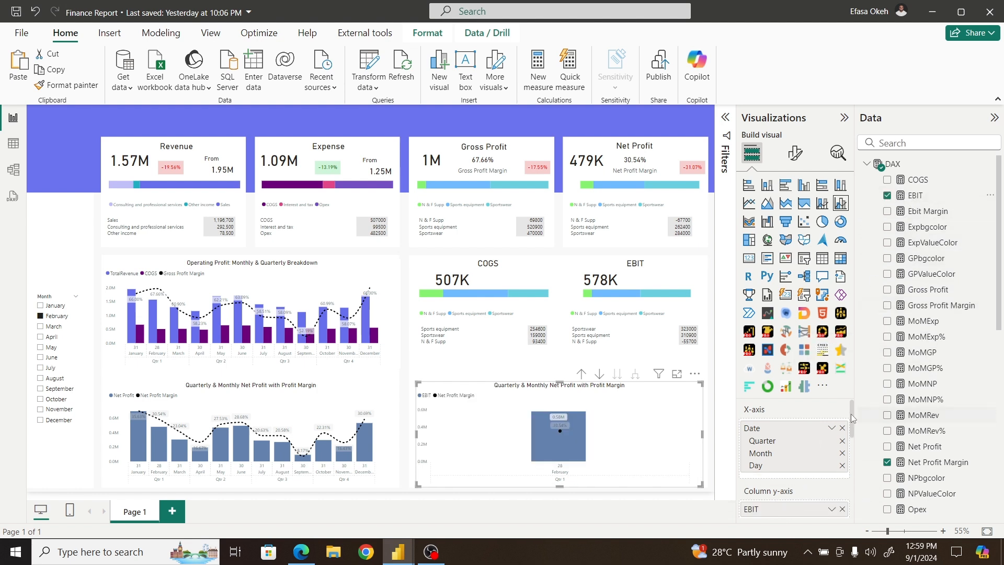
{"action": "scroll", "coordinate": [854, 411], "scroll_direction": "down", "scroll_amount": 3}
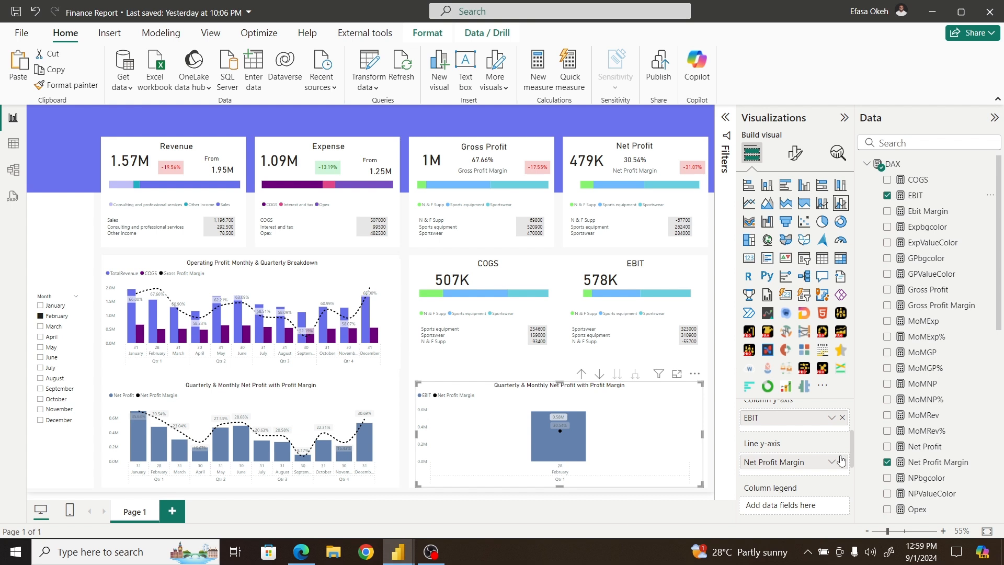
{"action": "left_click", "coordinate": [842, 461]}
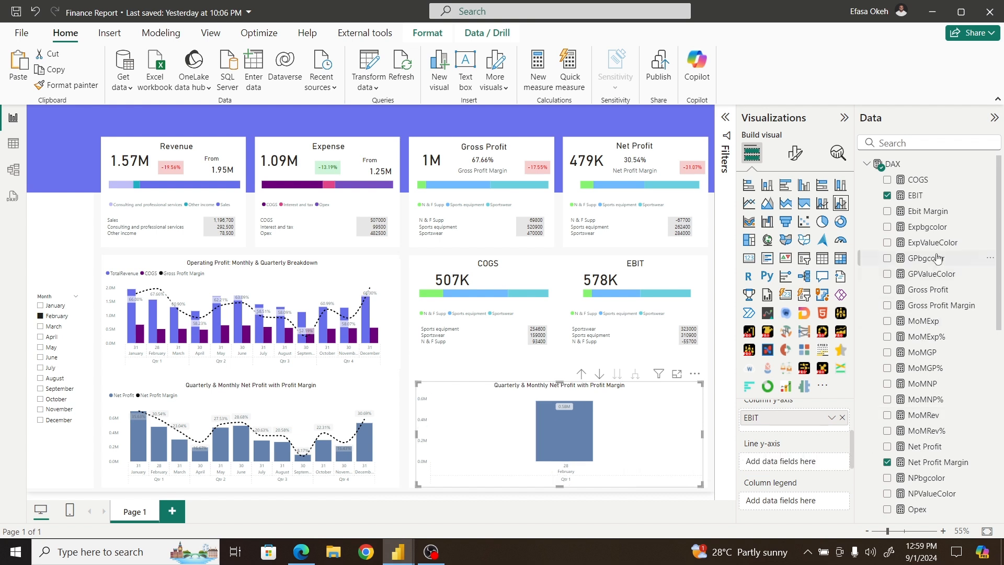
{"action": "left_click_drag", "start_coordinate": [930, 214], "coordinate": [794, 462]}
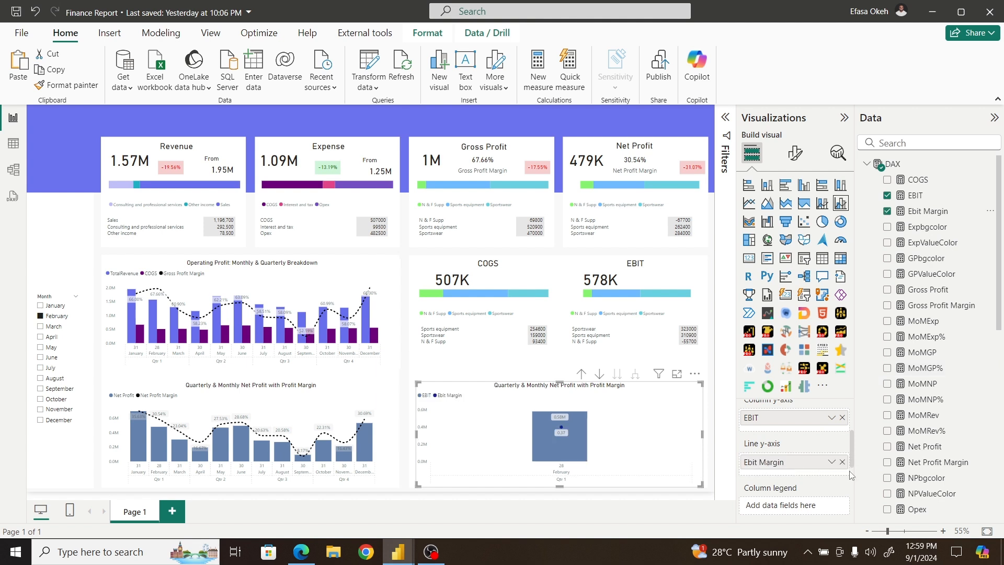
Step: Format the Ebit Margin measure as Percentage
{"action": "left_click", "coordinate": [928, 214]}
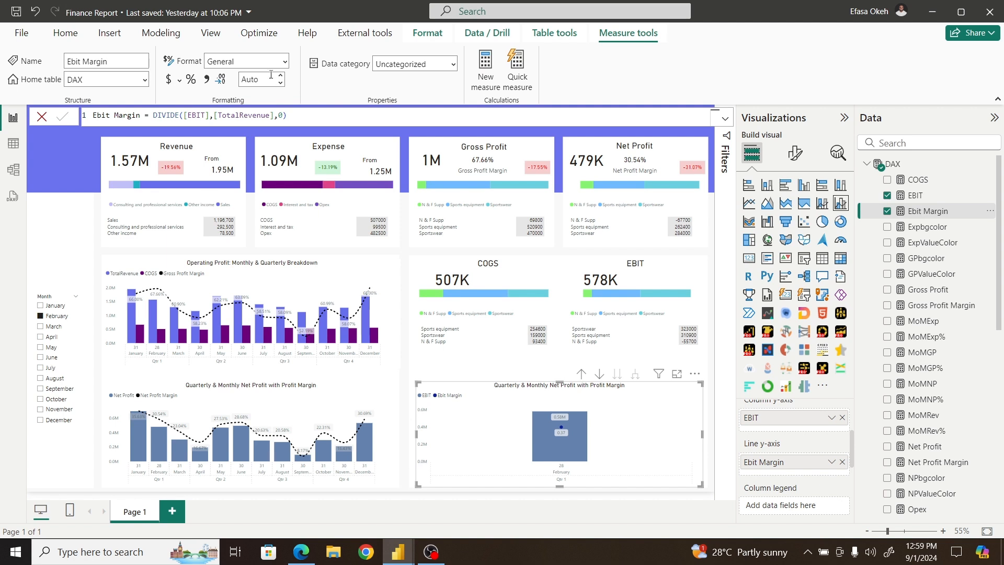
{"action": "left_click", "coordinate": [285, 61]}
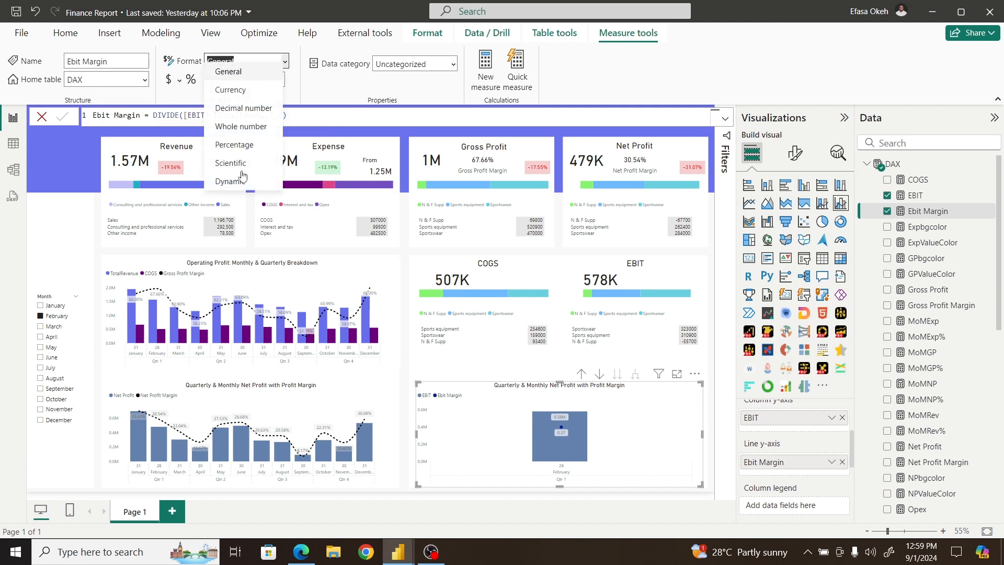
{"action": "left_click", "coordinate": [234, 151]}
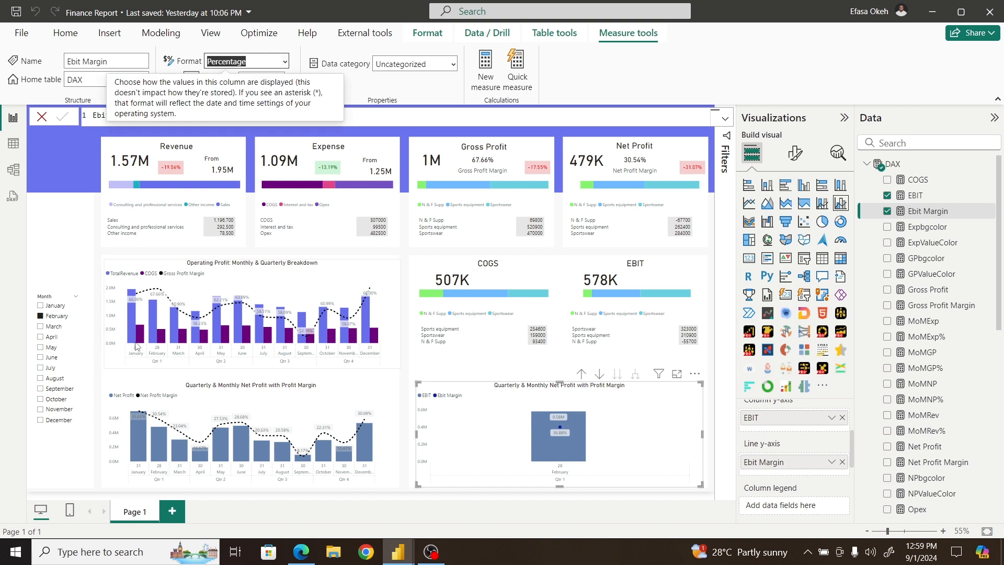
Step: Edit the Month slicer's interactions so that it does not filter the new EBIT chart
{"action": "left_click", "coordinate": [84, 306]}
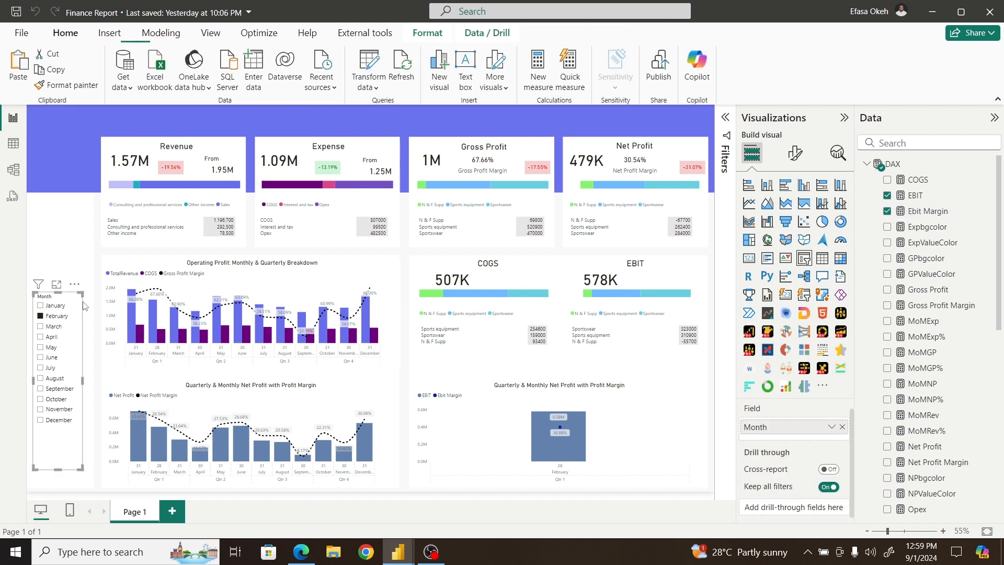
{"action": "left_click", "coordinate": [427, 32]}
{"action": "left_click", "coordinate": [26, 68]}
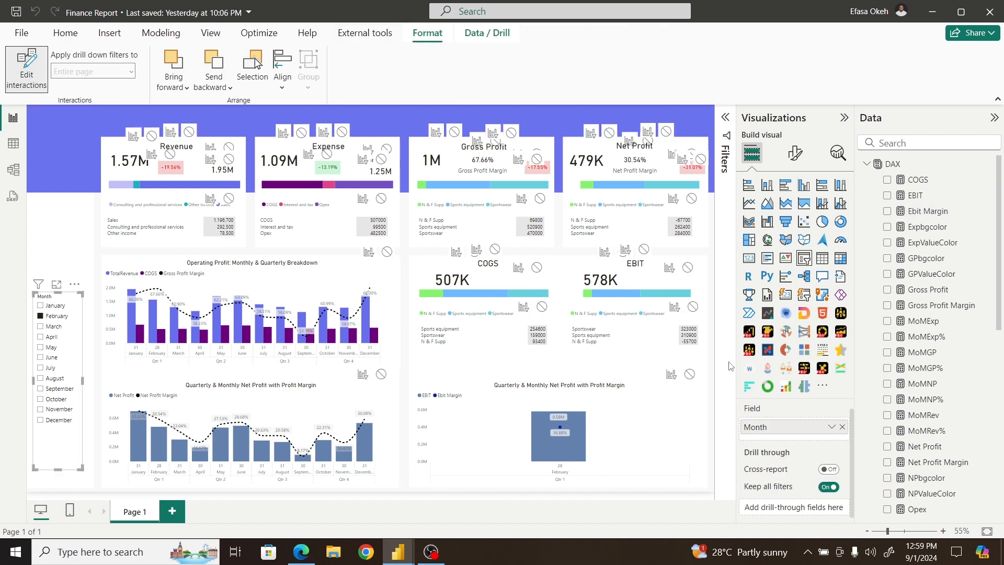
{"action": "left_click", "coordinate": [690, 374]}
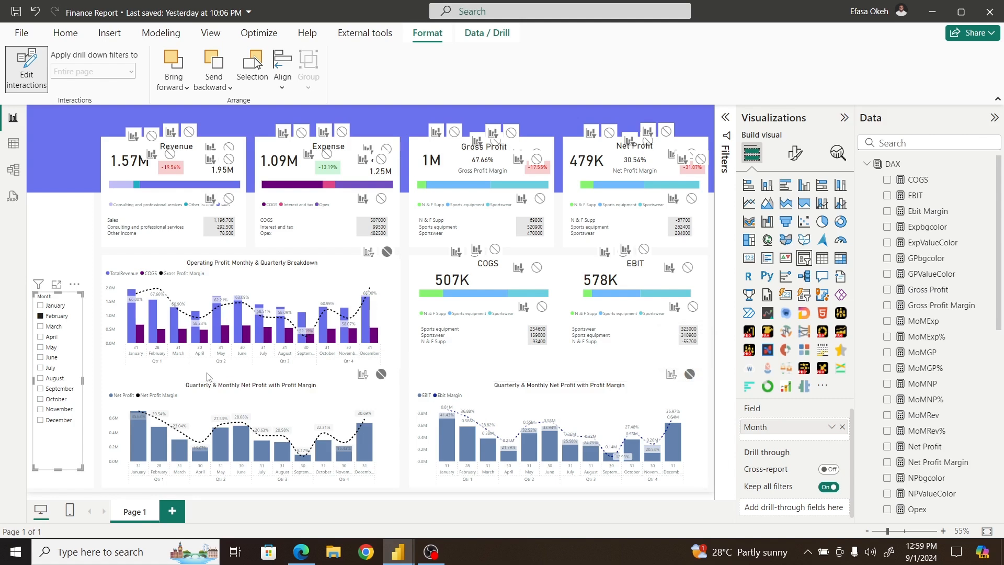
{"action": "left_click", "coordinate": [33, 88]}
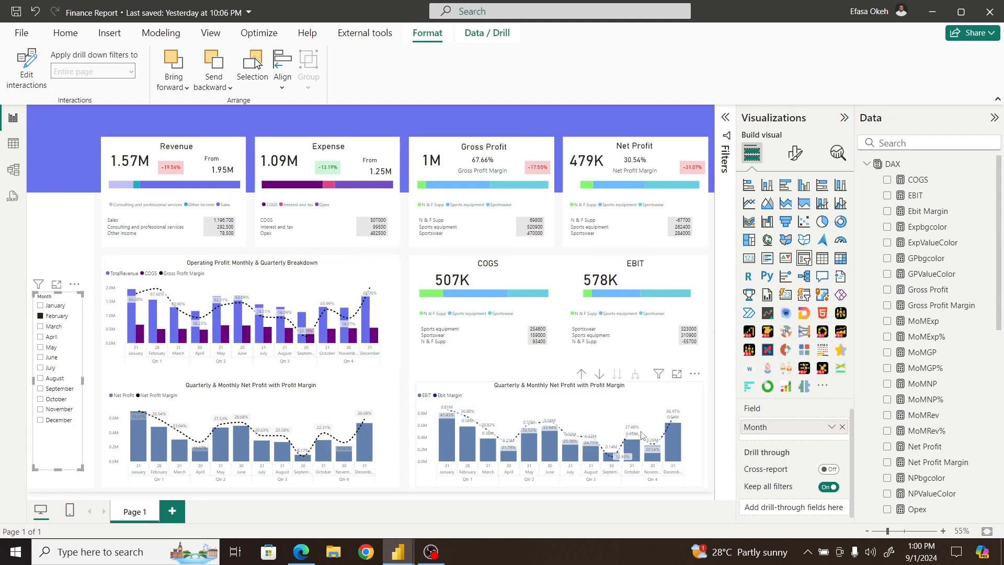
Step: Turn off the data labels for the EBIT series in the EBIT chart
{"action": "left_click", "coordinate": [704, 400]}
{"action": "left_click", "coordinate": [795, 152]}
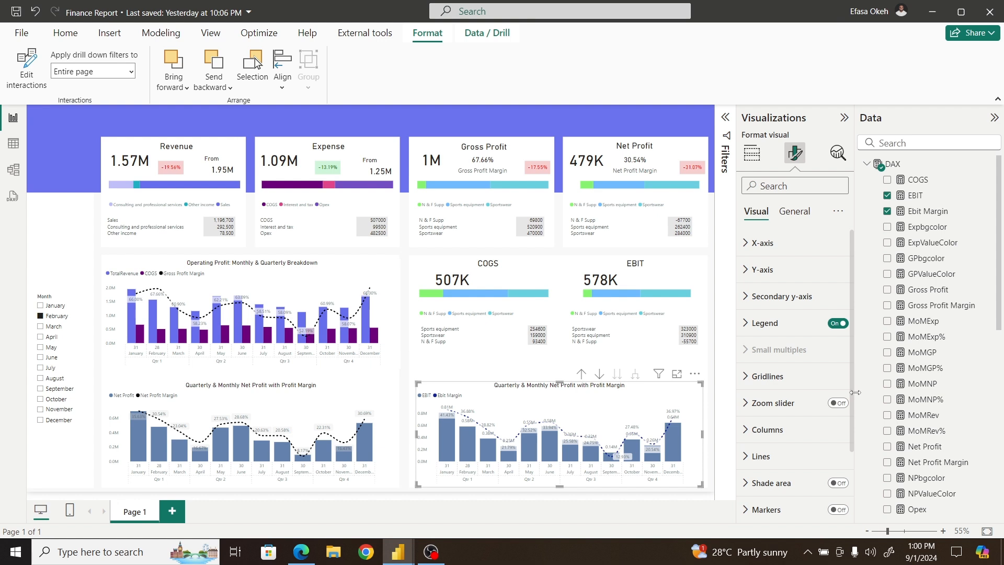
{"action": "scroll", "coordinate": [838, 493], "scroll_direction": "down", "scroll_amount": 3}
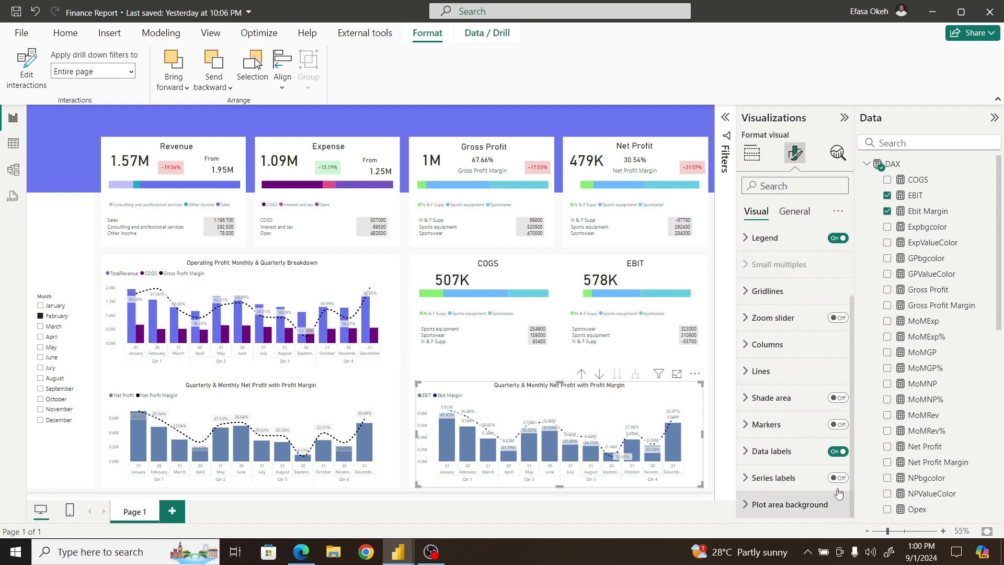
{"action": "left_click", "coordinate": [818, 454]}
{"action": "scroll", "coordinate": [852, 360], "scroll_direction": "down", "scroll_amount": 4}
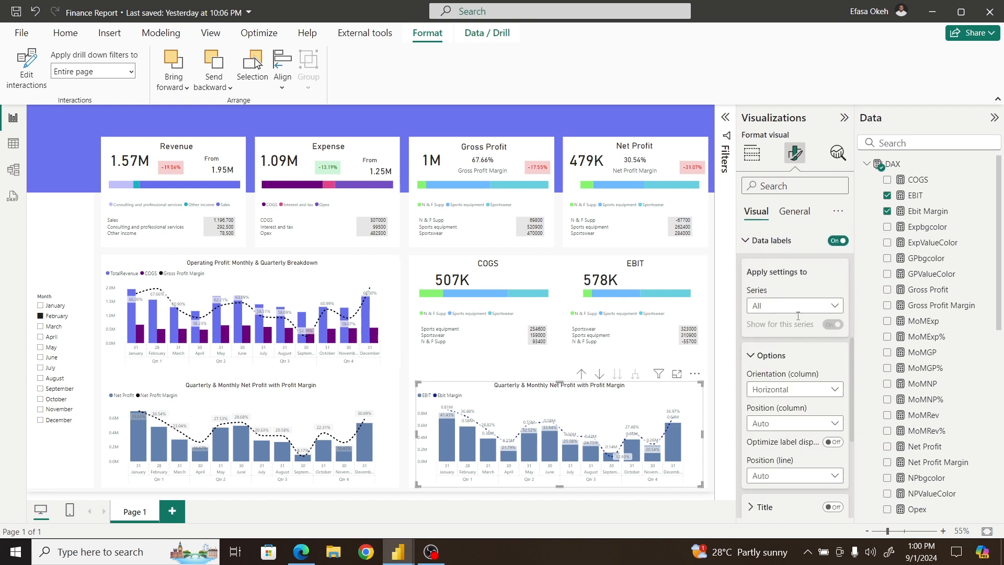
{"action": "left_click", "coordinate": [795, 306]}
{"action": "left_click", "coordinate": [789, 338]}
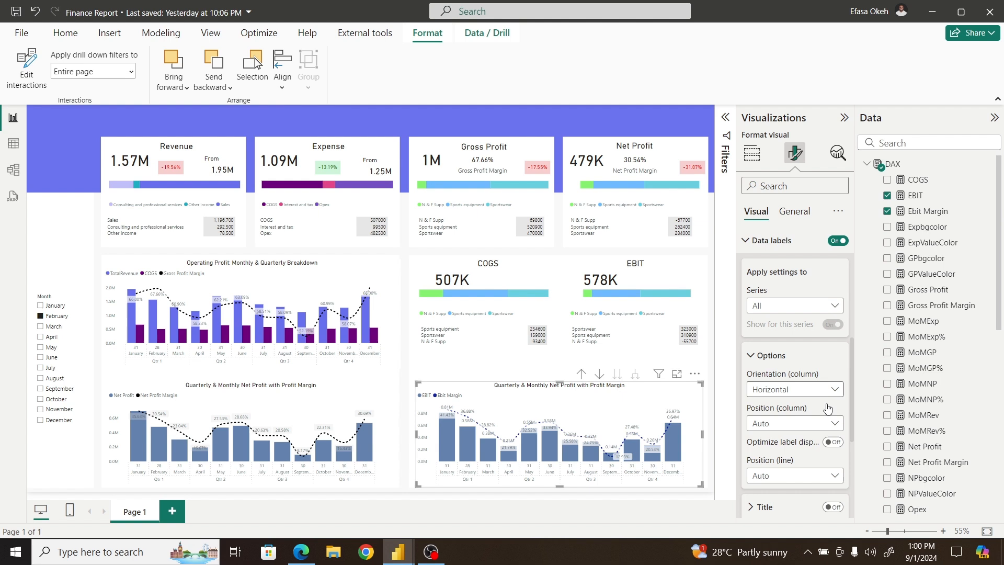
{"action": "left_click", "coordinate": [831, 325]}
{"action": "left_click", "coordinate": [831, 324]}
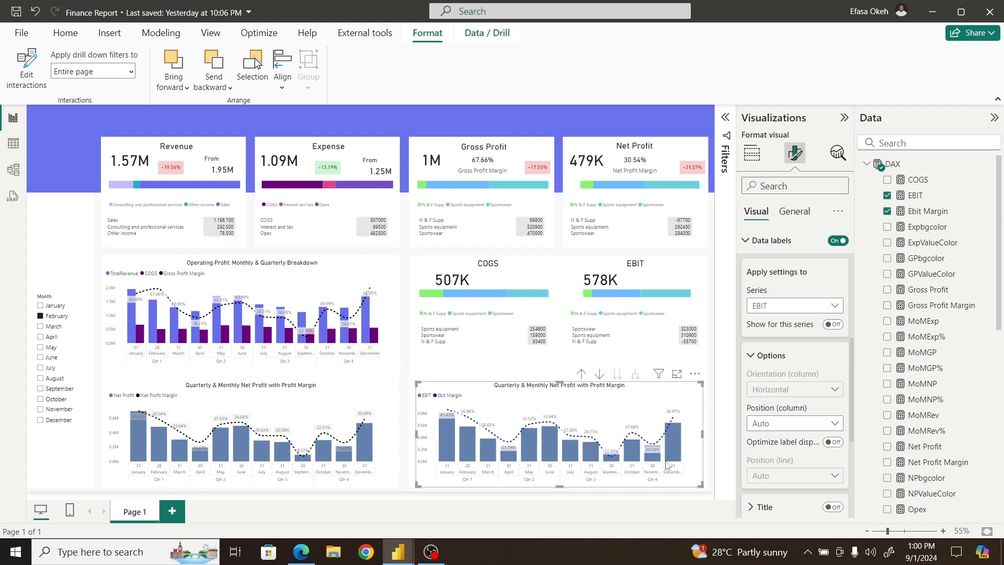
{"action": "left_click", "coordinate": [710, 396]}
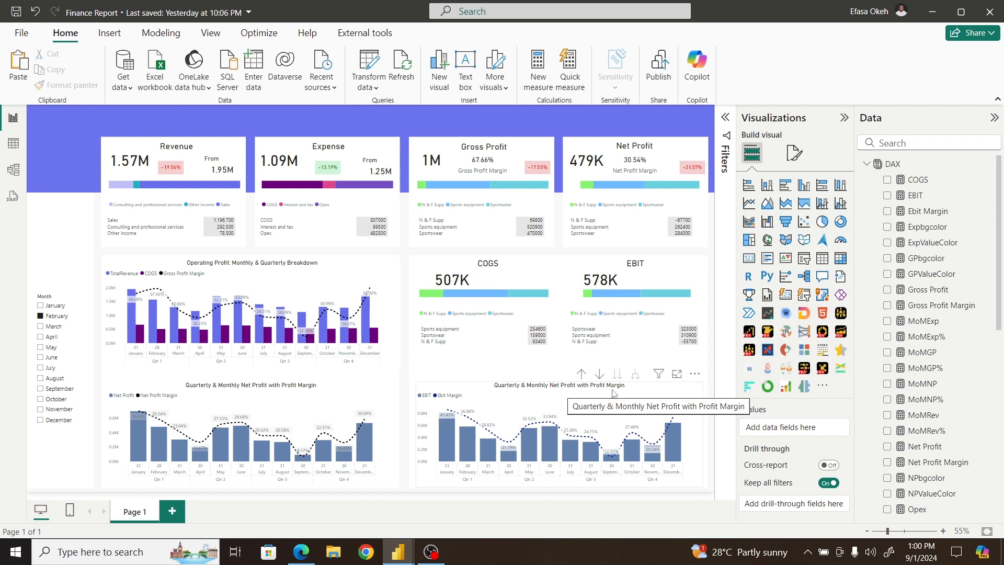
Step: Change the EBIT chart's title to "Quarterly & Monthly EBIT with EBIT Margin"
{"action": "mouse_move", "coordinate": [396, 555]}
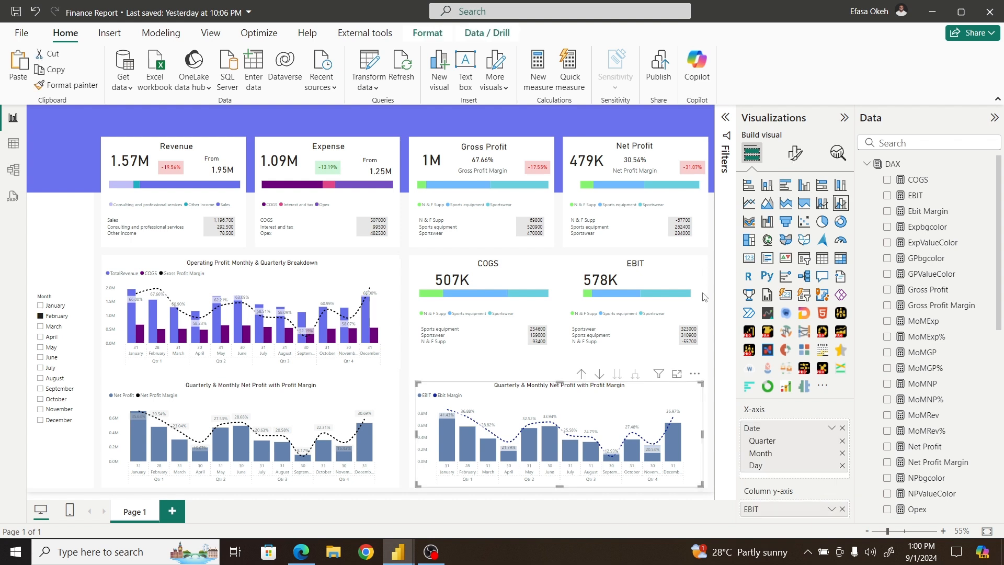
{"action": "left_click", "coordinate": [794, 153]}
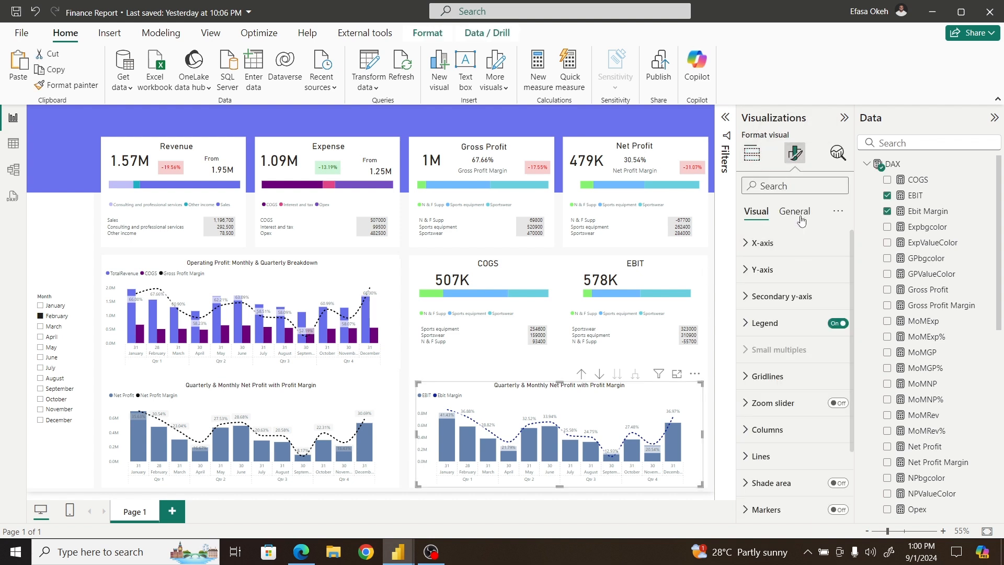
{"action": "left_click", "coordinate": [801, 215]}
{"action": "left_click", "coordinate": [771, 282]}
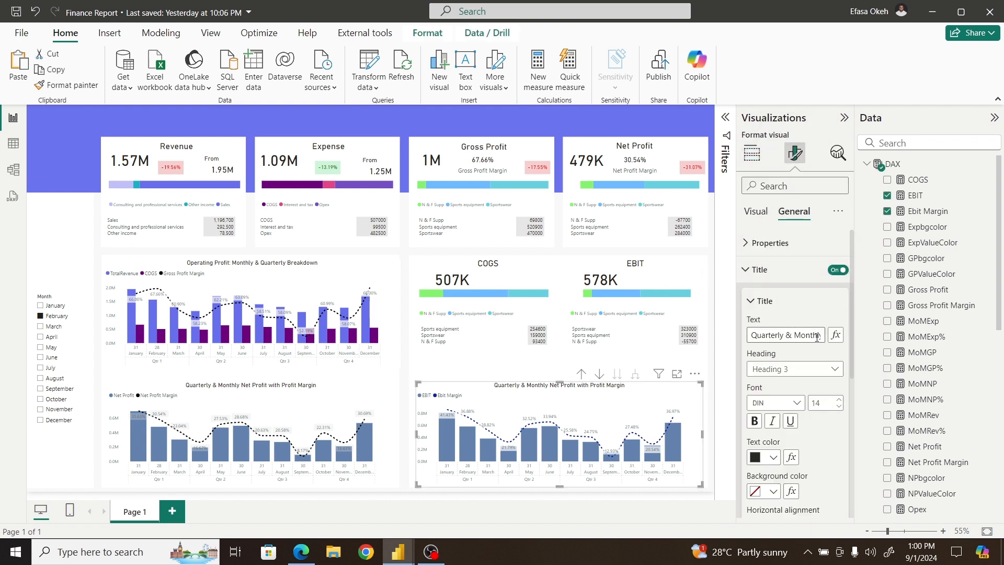
{"action": "key", "text": "Right"}
{"action": "key", "text": "Right"}
{"action": "key", "text": "Right"}
{"action": "key", "text": "Right"}
{"action": "key", "text": "Right"}
{"action": "key", "text": "Right"}
{"action": "key", "text": "Right"}
{"action": "key", "text": "Right"}
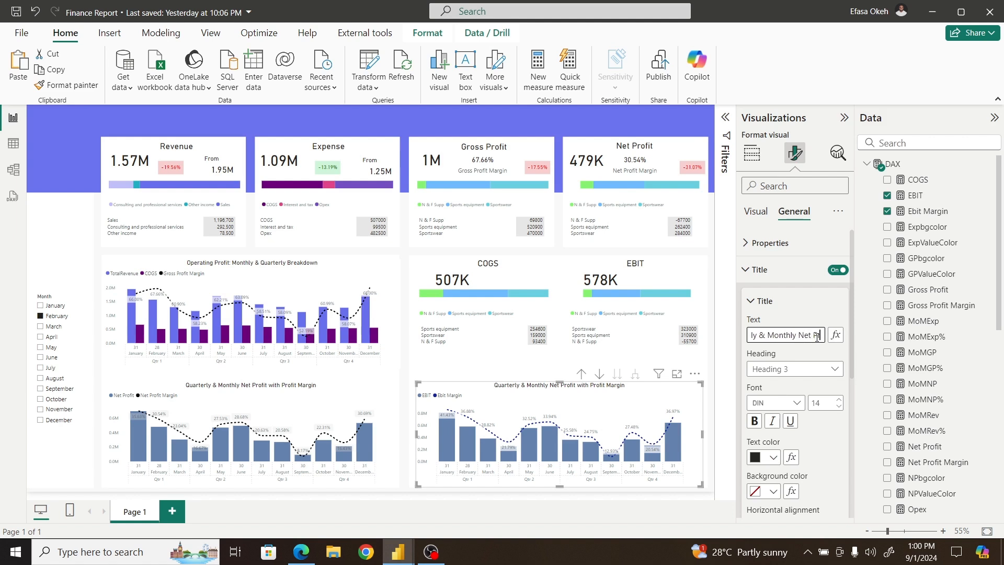
{"action": "key", "text": "Right"}
{"action": "key", "text": "Right"}
{"action": "key", "text": "Right"}
{"action": "key", "text": "BackSpace"}
{"action": "key", "text": "BackSpace"}
{"action": "key", "text": "BackSpace"}
{"action": "key", "text": "BackSpace"}
{"action": "key", "text": "BackSpace"}
{"action": "key", "text": "BackSpace"}
{"action": "key", "text": "BackSpace"}
{"action": "key", "text": "BackSpace"}
{"action": "key", "text": "BackSpace"}
{"action": "key", "text": "BackSpace"}
{"action": "type", "text": "EBIT"}
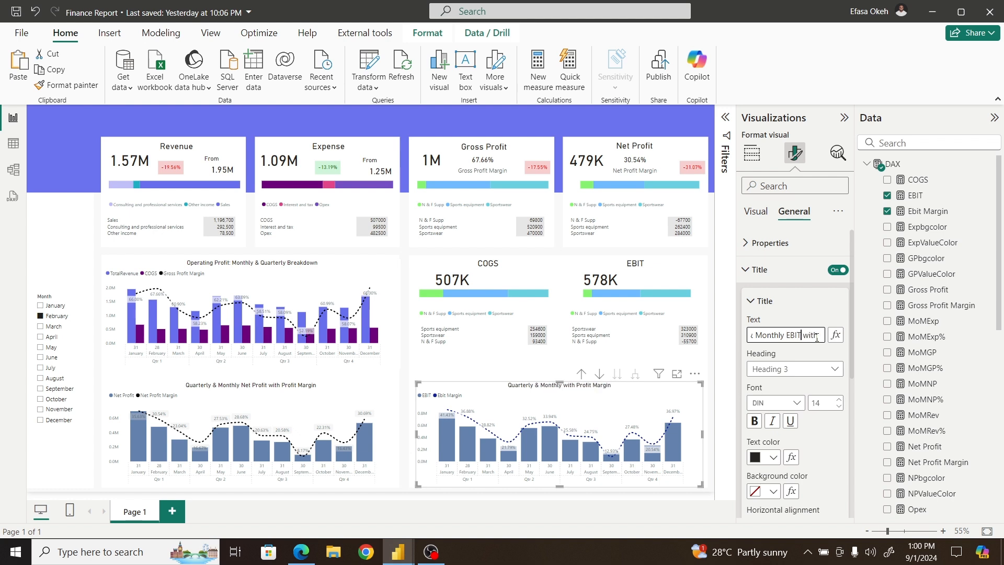
{"action": "key", "text": "Right"}
{"action": "key", "text": "Right"}
{"action": "key", "text": "Right"}
{"action": "key", "text": "Right"}
{"action": "key", "text": "Right"}
{"action": "key", "text": "Right"}
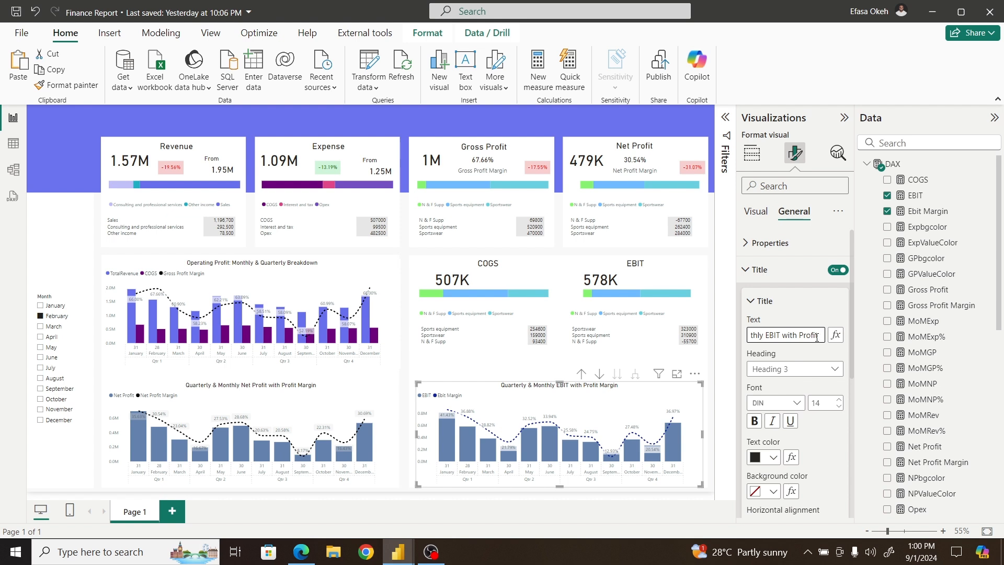
{"action": "key", "text": "BackSpace"}
{"action": "key", "text": "BackSpace"}
{"action": "key", "text": "BackSpace"}
{"action": "key", "text": "BackSpace"}
{"action": "key", "text": "BackSpace"}
{"action": "key", "text": "BackSpace"}
{"action": "key", "text": "BackSpace"}
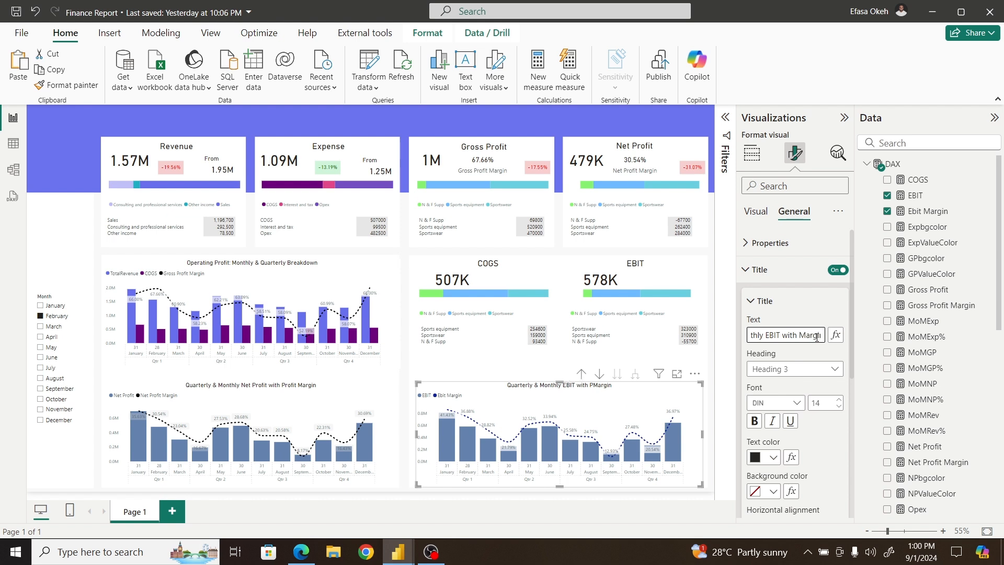
{"action": "type", "text": "EBIT"}
{"action": "left_click", "coordinate": [709, 370]}
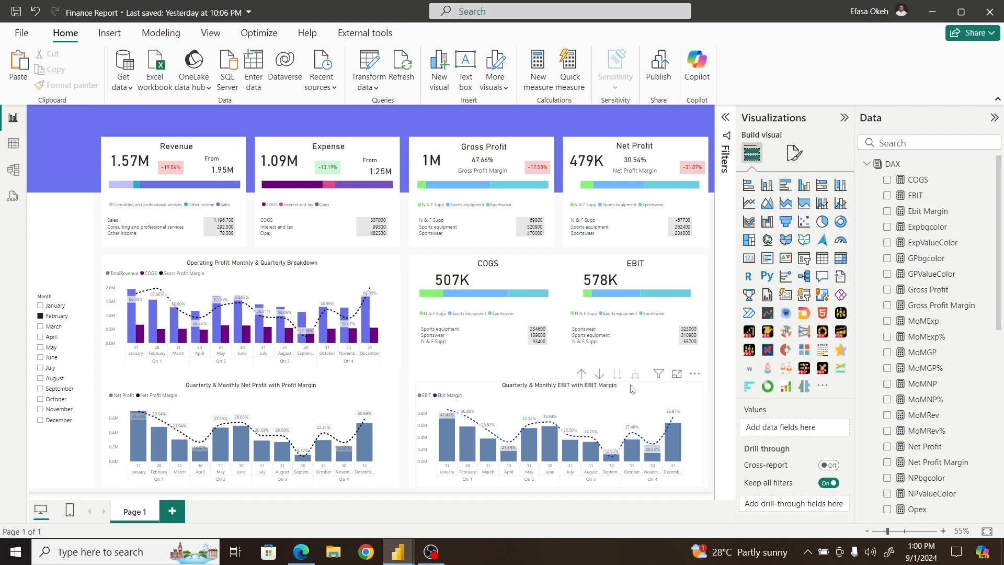
Step: Make the EBIT chart slightly taller by extending its upper edge towards the matrices above
{"action": "left_click", "coordinate": [617, 390]}
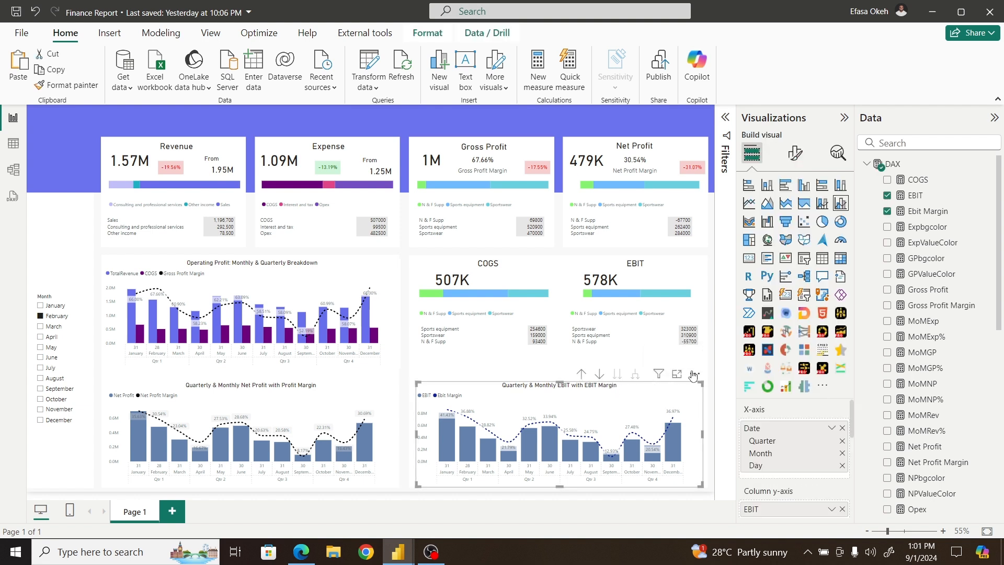
{"action": "left_click_drag", "start_coordinate": [692, 373], "coordinate": [692, 371]}
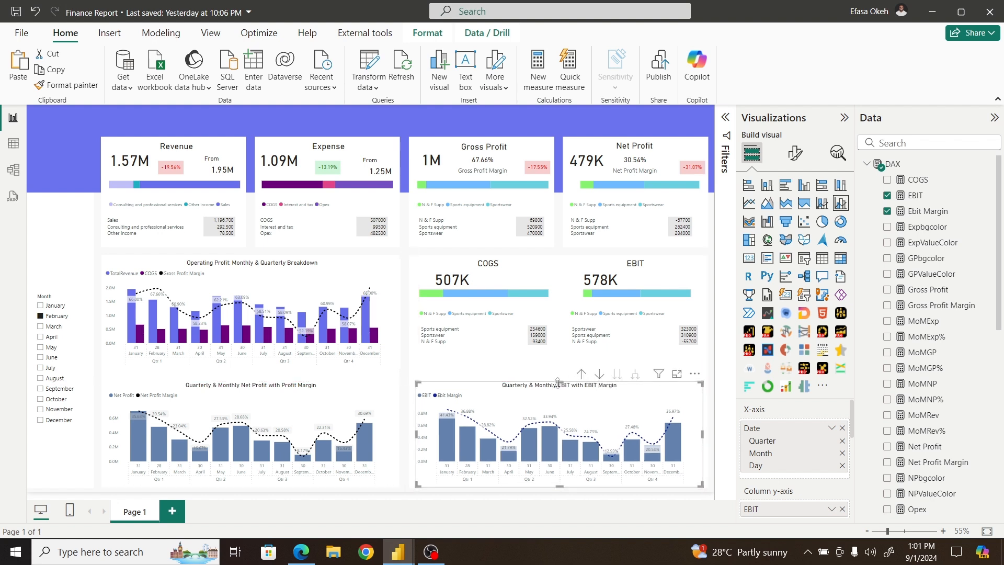
{"action": "left_click_drag", "start_coordinate": [559, 383], "coordinate": [559, 383]}
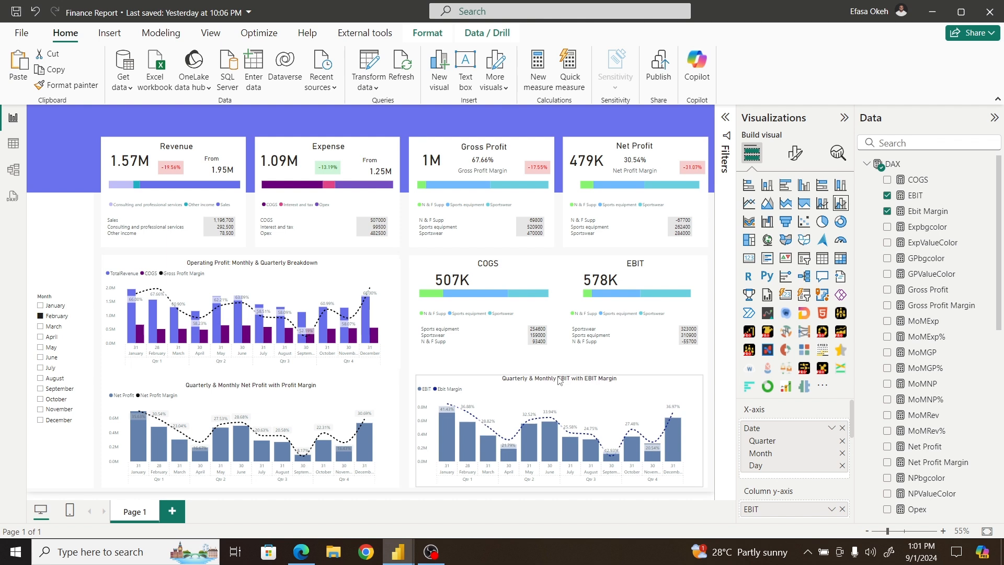
Step: Extend the upper edge of the Net Profit chart so its height matches the neighbouring EBIT chart
{"action": "left_click", "coordinate": [252, 386]}
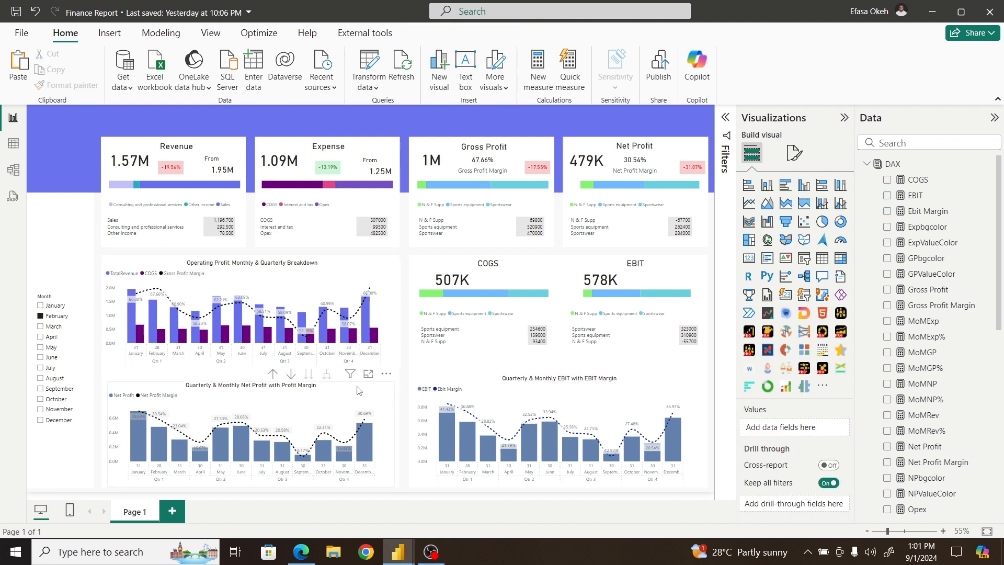
{"action": "left_click", "coordinate": [253, 385]}
{"action": "left_click_drag", "start_coordinate": [252, 381], "coordinate": [351, 359]}
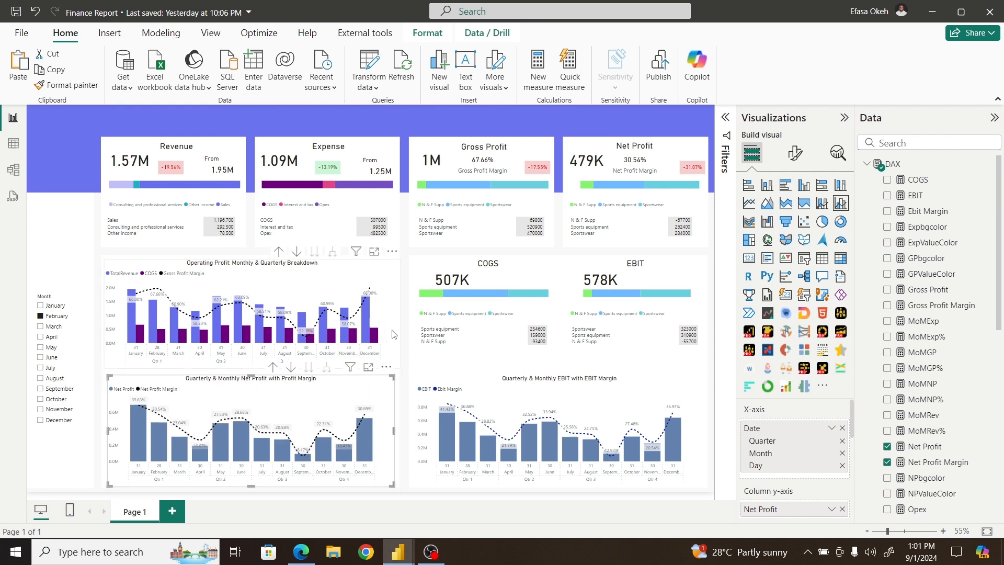
{"action": "left_click", "coordinate": [406, 332]}
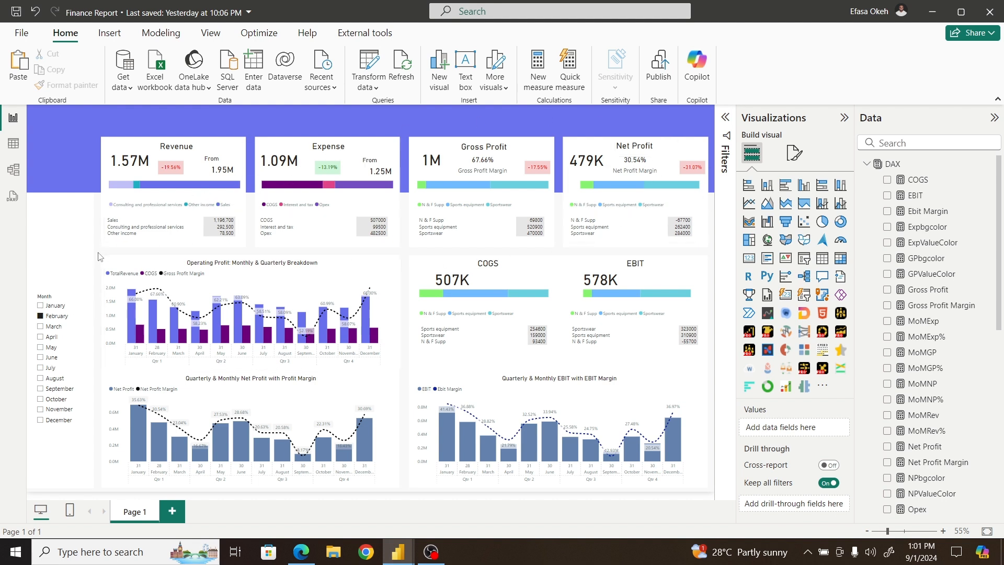
{"action": "left_click_drag", "start_coordinate": [98, 252], "coordinate": [719, 500]}
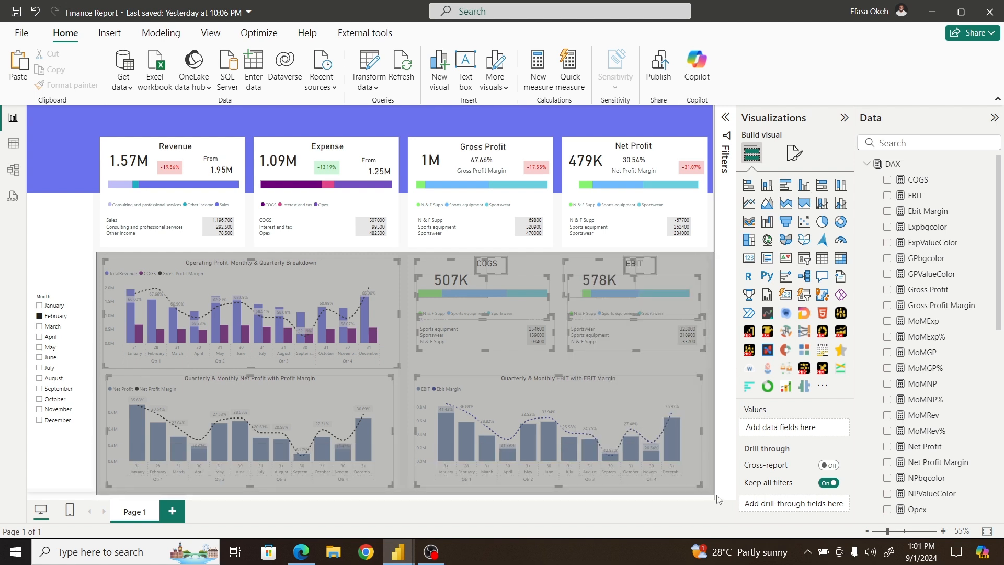
{"action": "left_click_drag", "start_coordinate": [718, 501], "coordinate": [719, 499]}
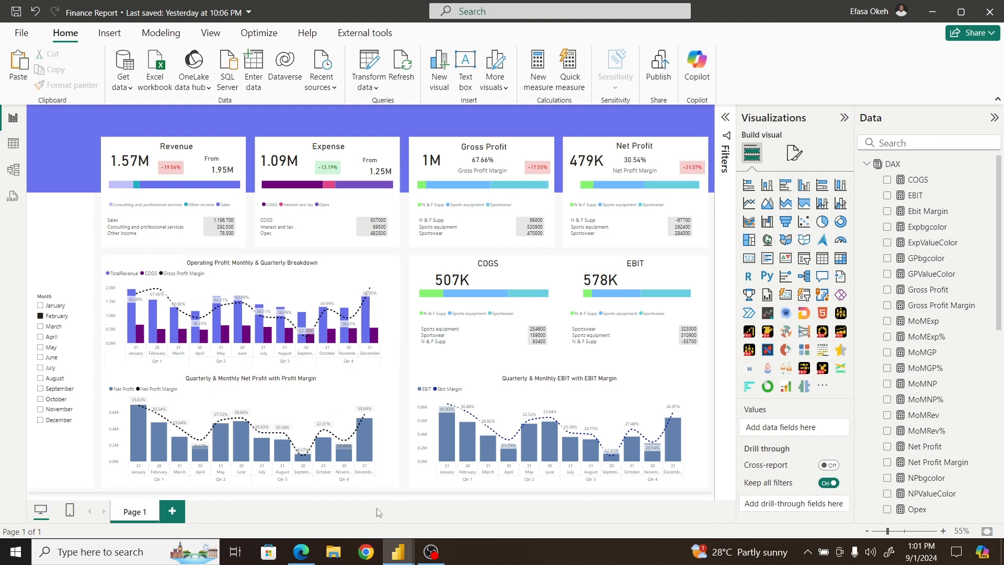
Step: Review the Expense Breakdown, Overview and Profit Breakdown views in the Sport Finance Overview report, and return to the Finance Report
{"action": "mouse_move", "coordinate": [390, 558]}
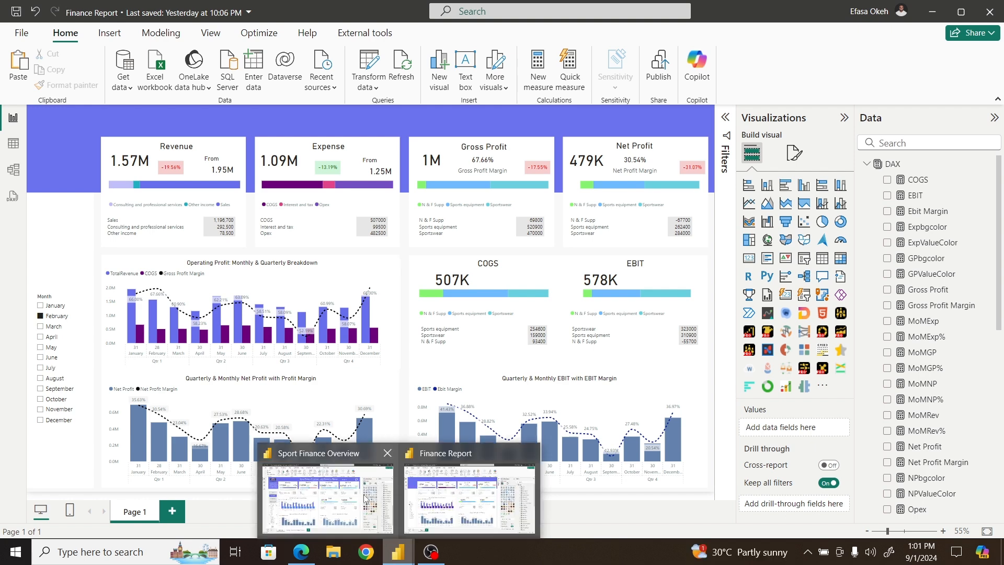
{"action": "left_click", "coordinate": [323, 504]}
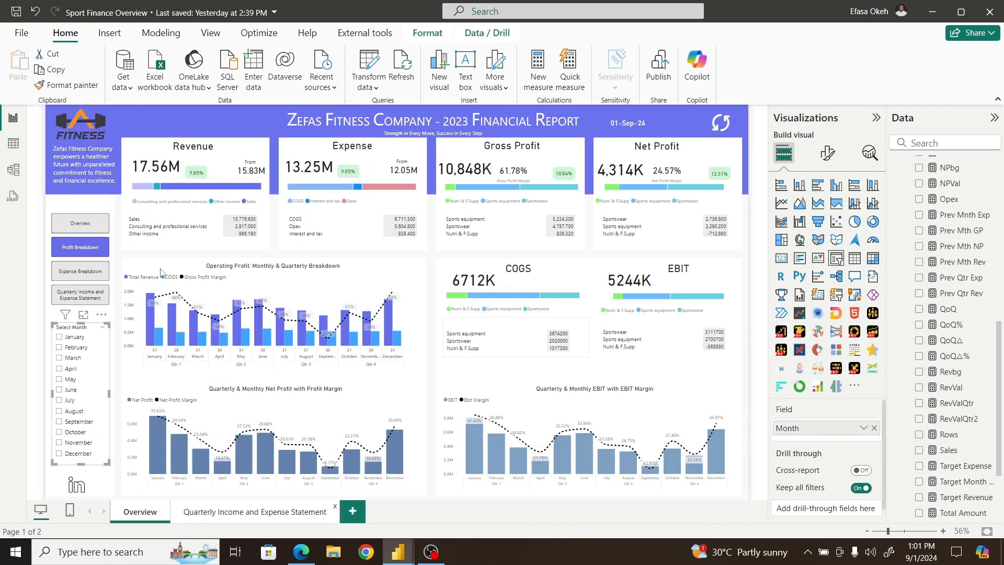
{"action": "left_click", "coordinate": [82, 277]}
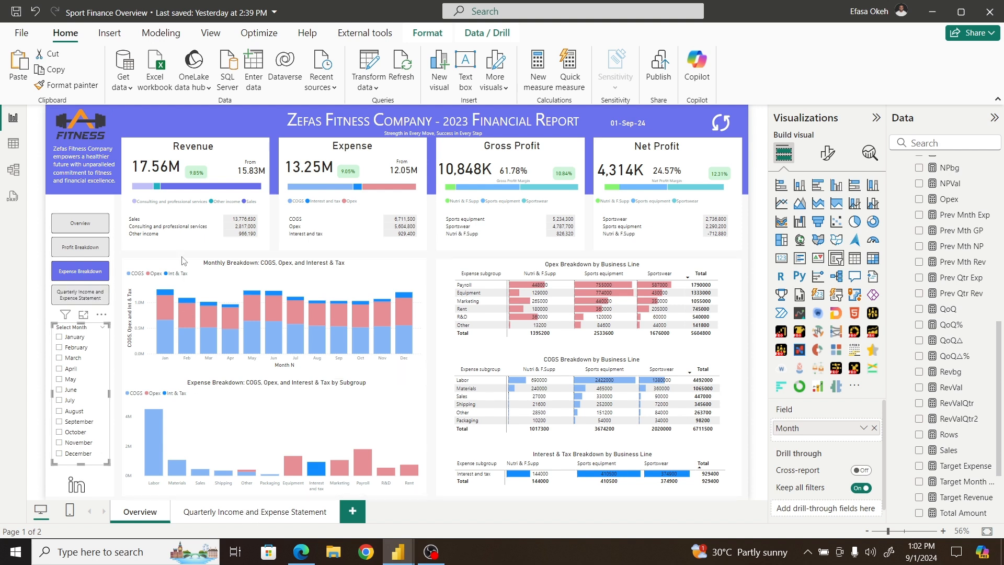
{"action": "left_click", "coordinate": [81, 224], "text": "ctrl"}
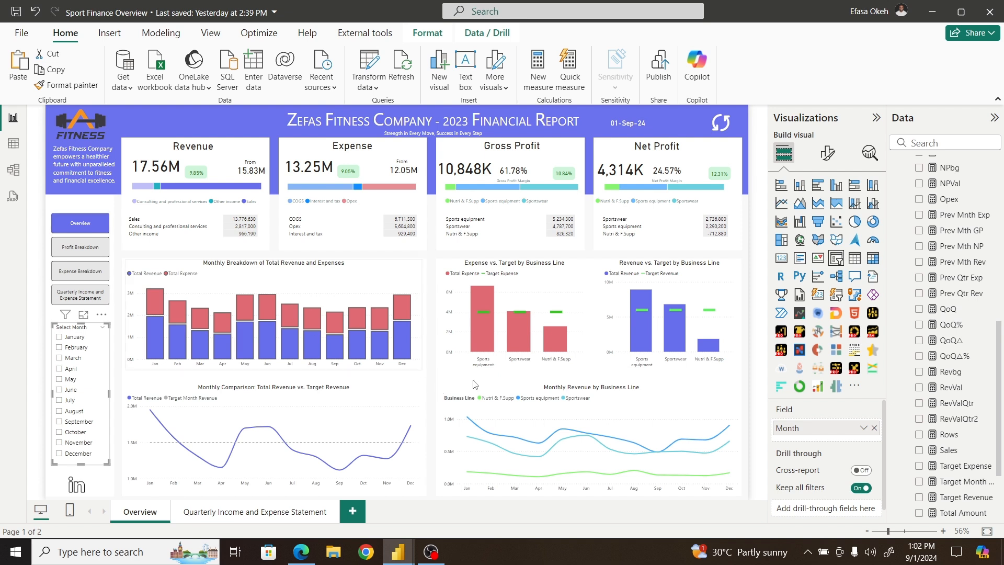
{"action": "left_click", "coordinate": [81, 248], "text": "ctrl"}
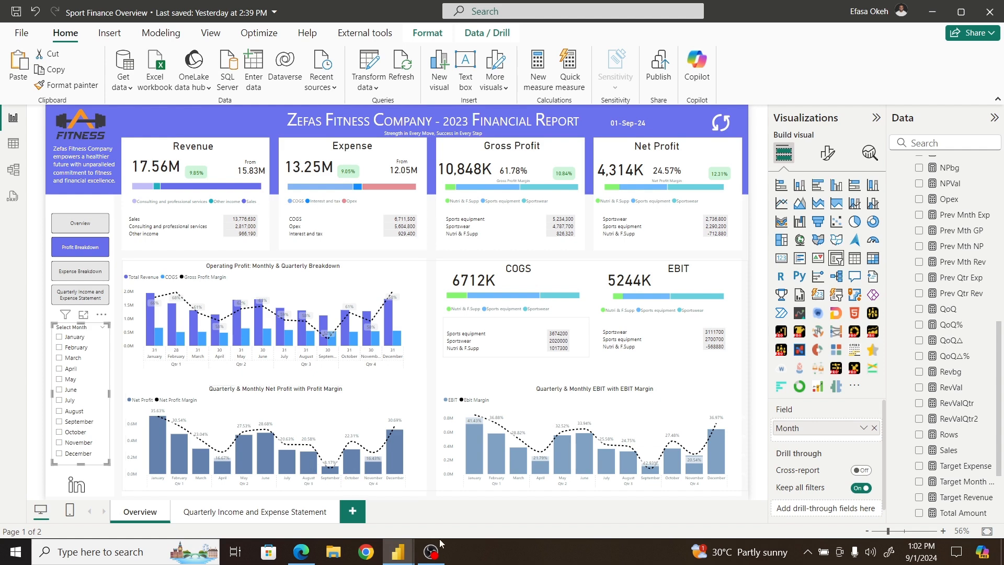
{"action": "mouse_move", "coordinate": [405, 553]}
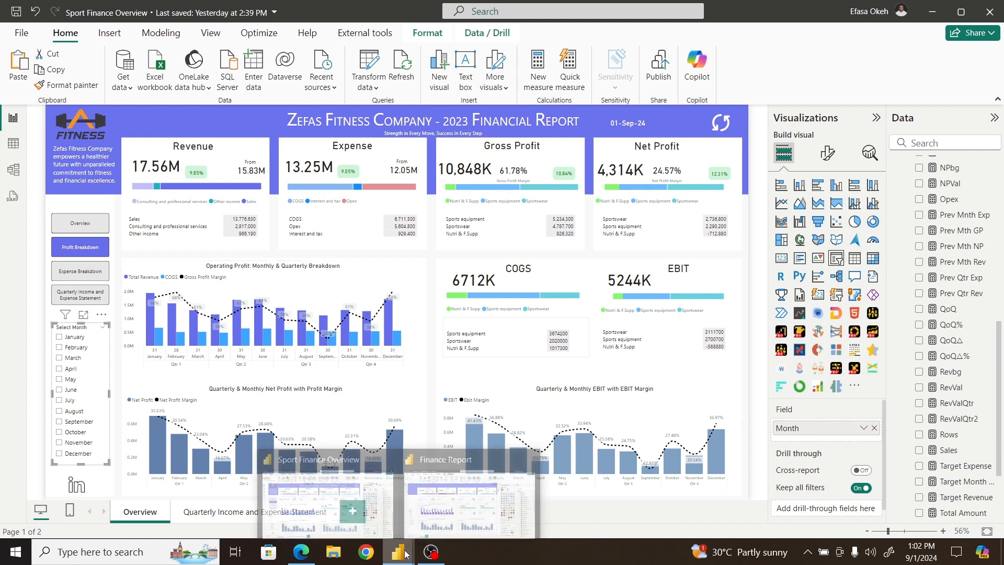
{"action": "left_click", "coordinate": [441, 505]}
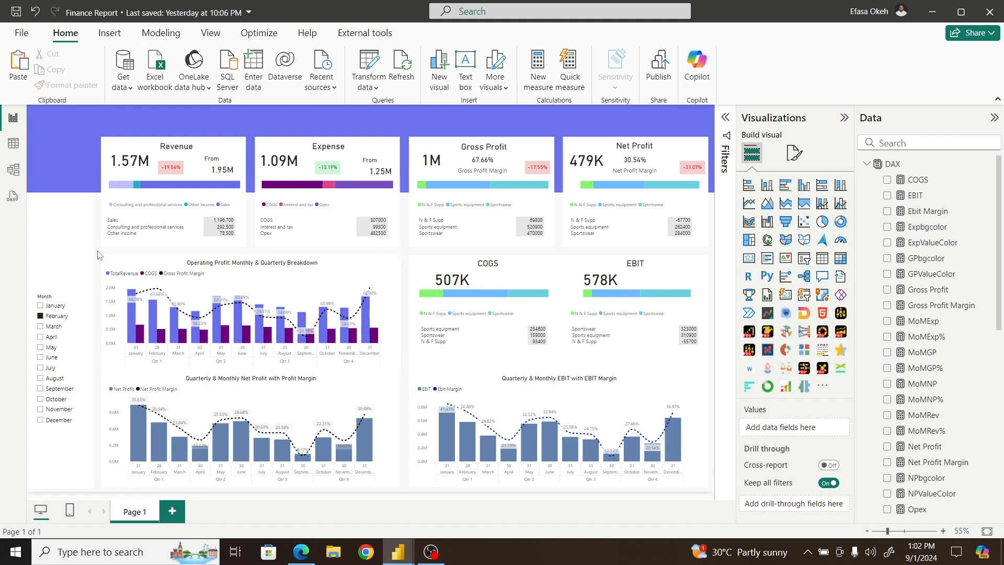
Step: Group all the charts, cards, bars, matrices and titles in the two large panels below the KPI cards
{"action": "left_click_drag", "start_coordinate": [95, 247], "coordinate": [723, 503]}
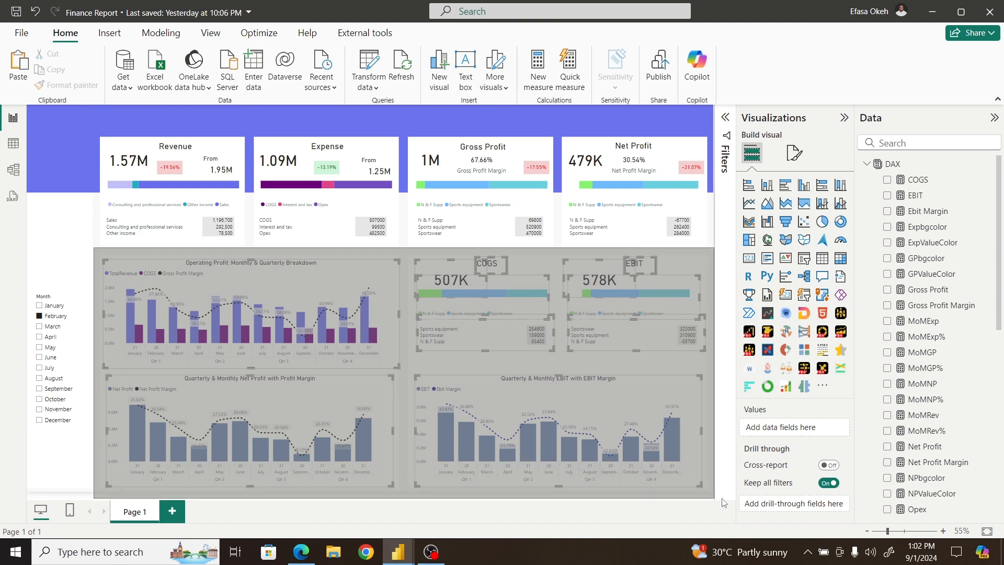
{"action": "left_click_drag", "start_coordinate": [723, 504], "coordinate": [723, 503]}
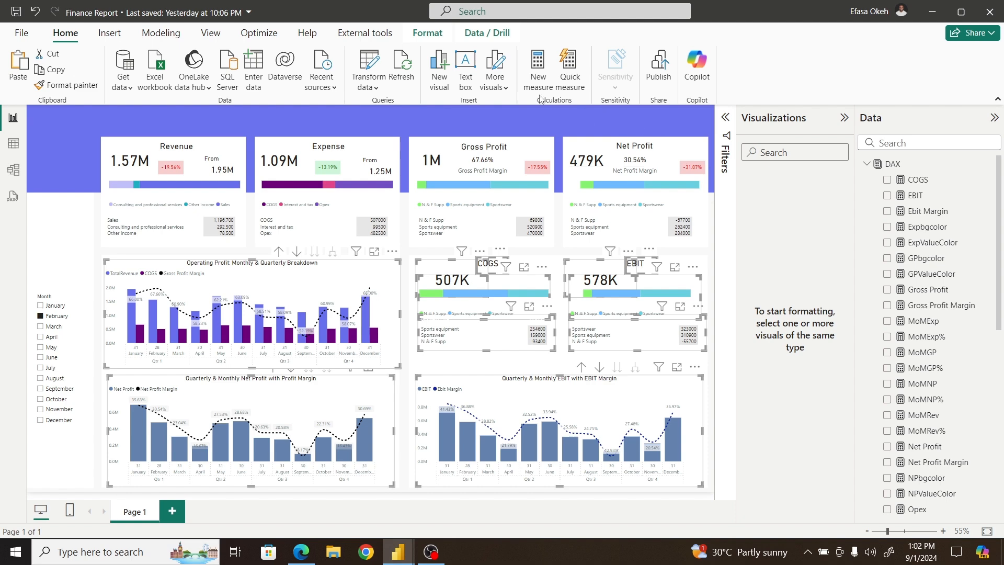
{"action": "left_click", "coordinate": [203, 35]}
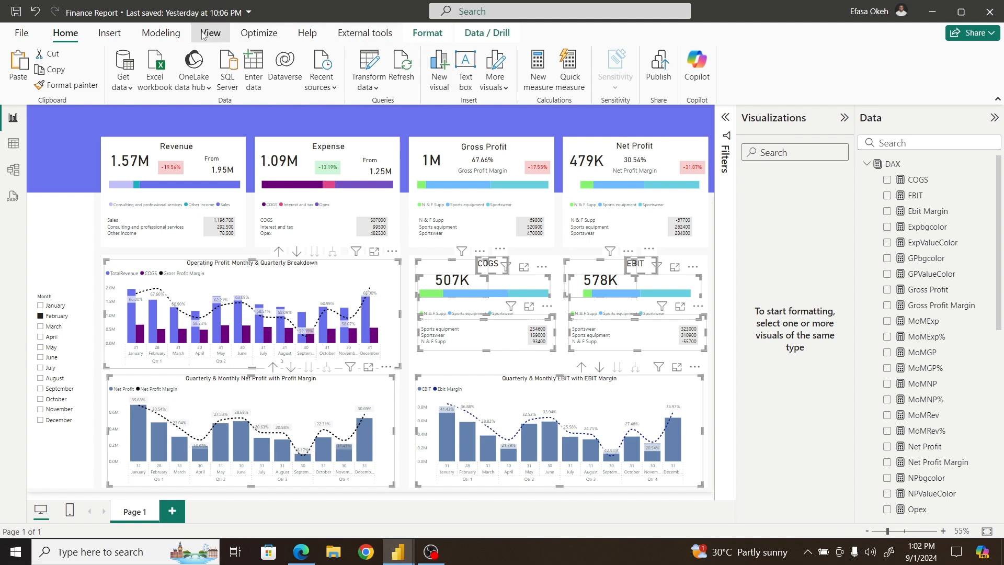
{"action": "left_click", "coordinate": [569, 63]}
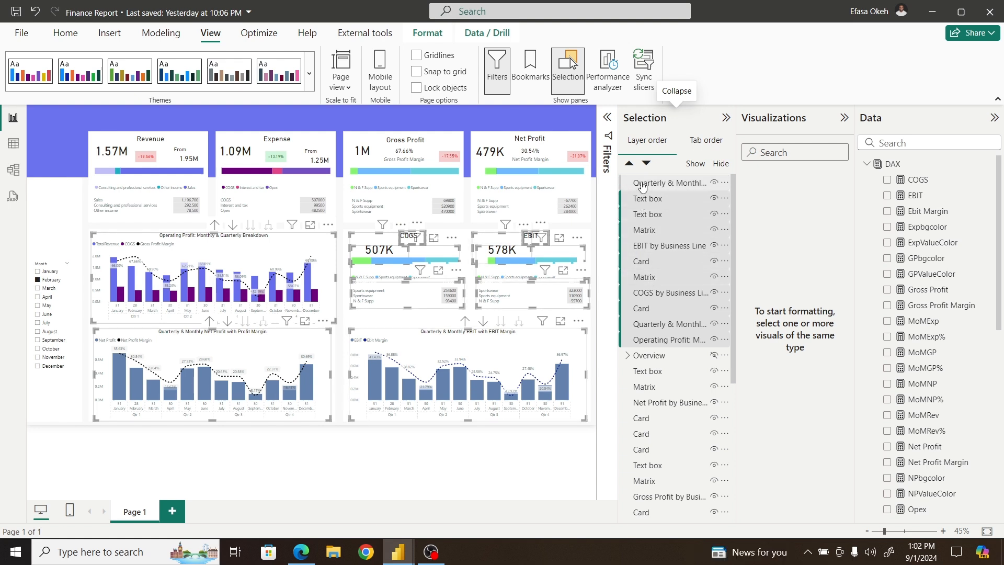
{"action": "right_click", "coordinate": [643, 187]}
{"action": "mouse_move", "coordinate": [680, 193]}
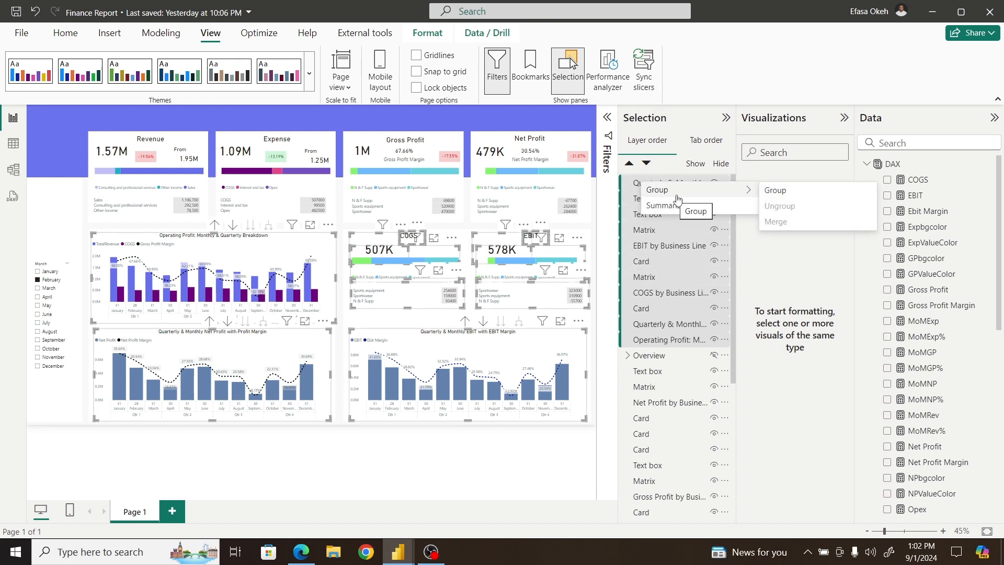
{"action": "left_click", "coordinate": [781, 193]}
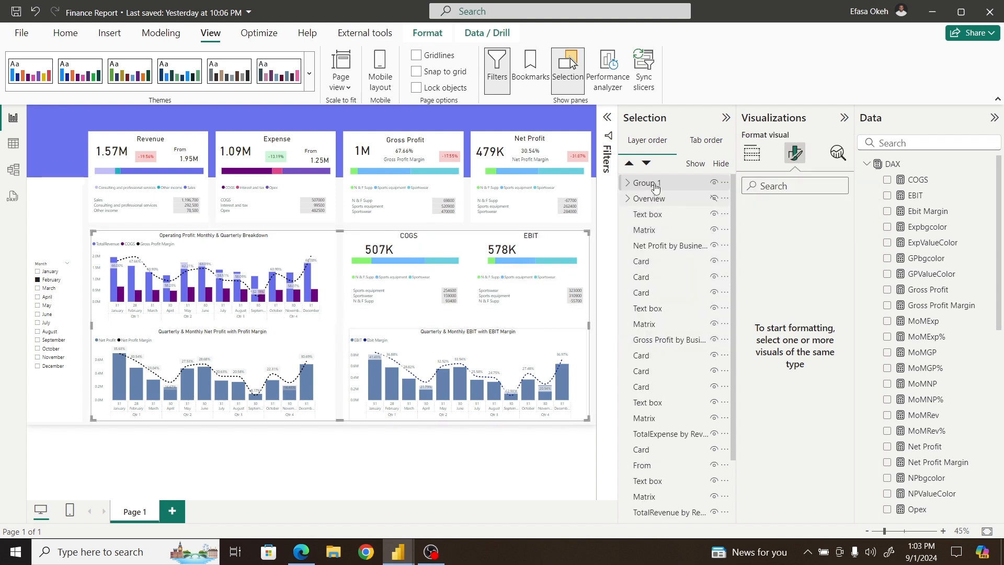
Step: Rename the new group of visuals as "Profit Breakdown"
{"action": "left_click", "coordinate": [655, 188]}
{"action": "double_click", "coordinate": [654, 186]}
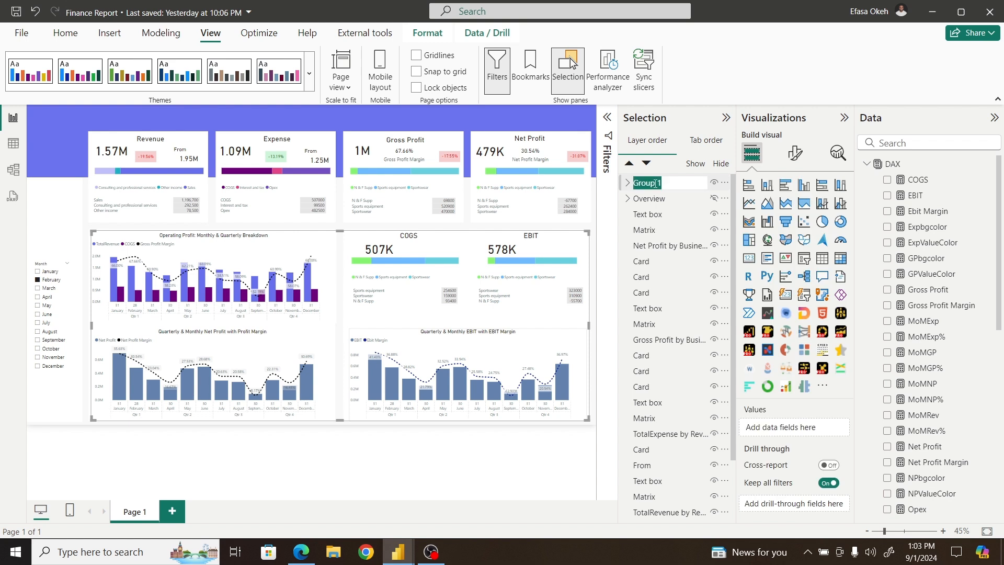
{"action": "type", "text": "Profit Breakdown"}
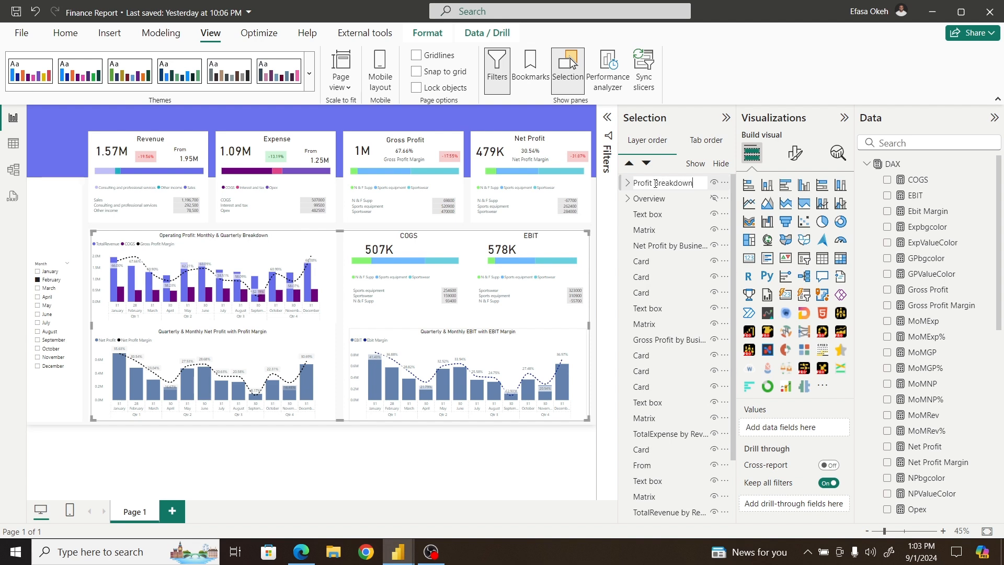
{"action": "key", "text": "Return"}
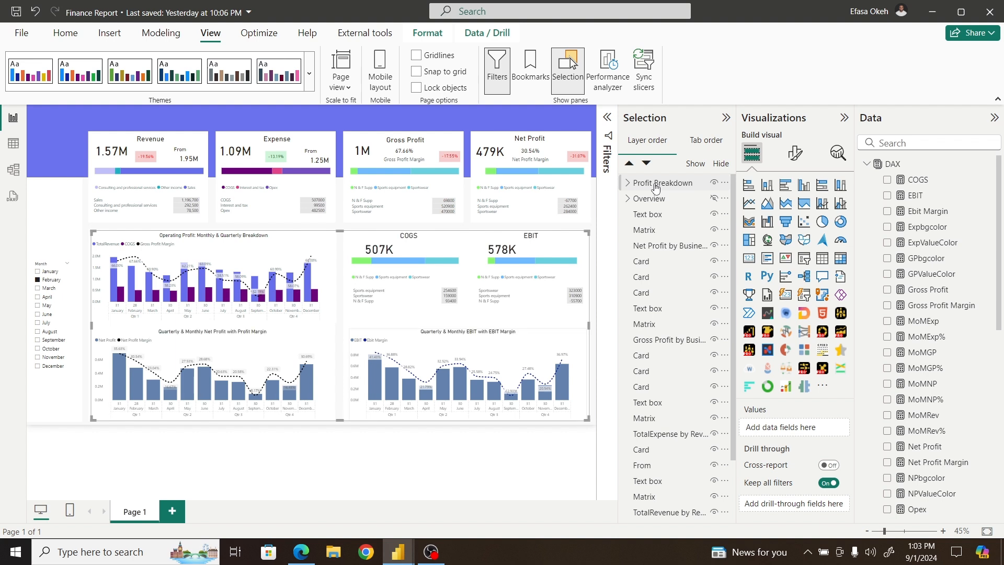
Step: Check the visibility toggles of the Profit Breakdown and Overview groups, leave both groups hidden and close the Selection pane
{"action": "left_click", "coordinate": [715, 183]}
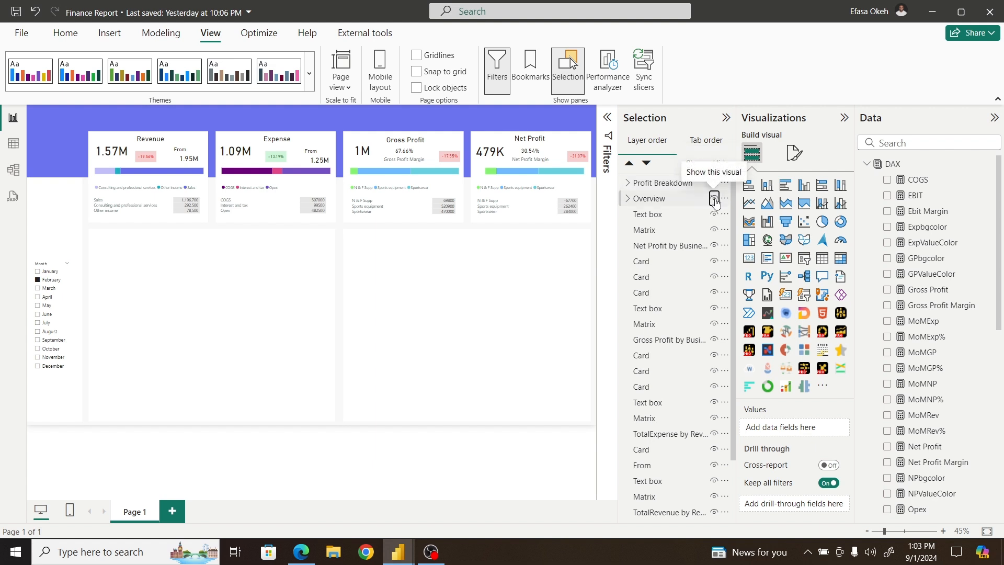
{"action": "left_click", "coordinate": [716, 200]}
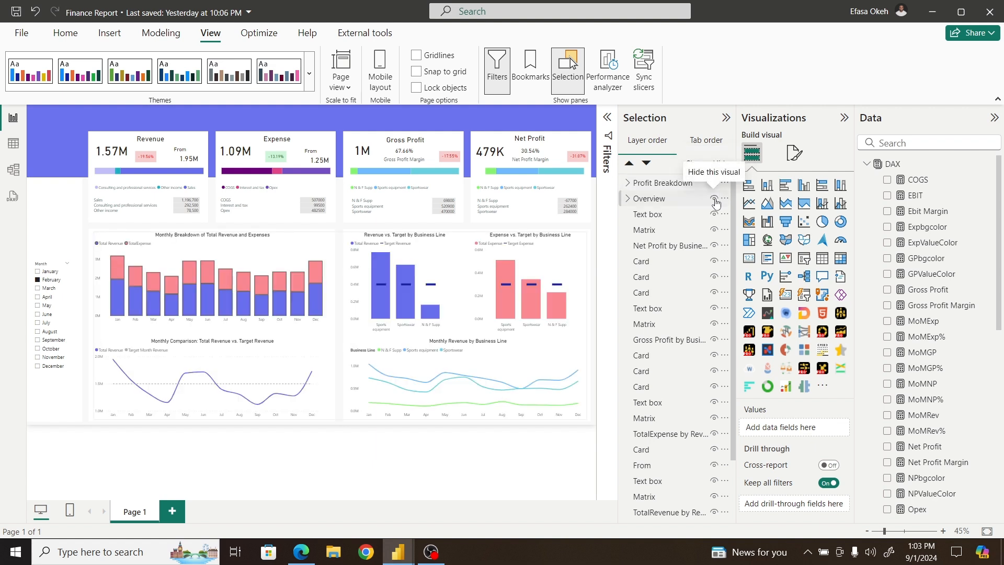
{"action": "left_click", "coordinate": [715, 199]}
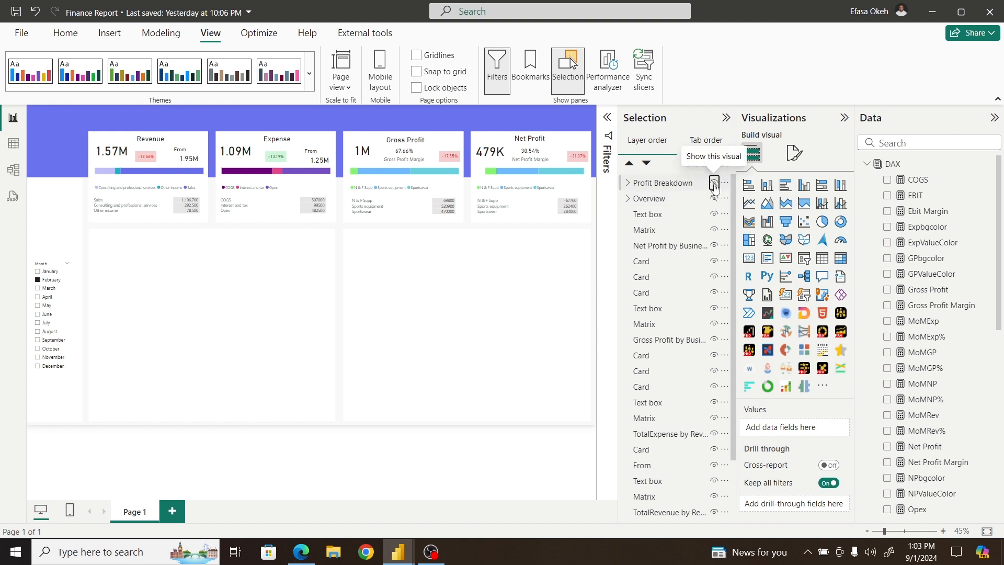
{"action": "left_click", "coordinate": [714, 185]}
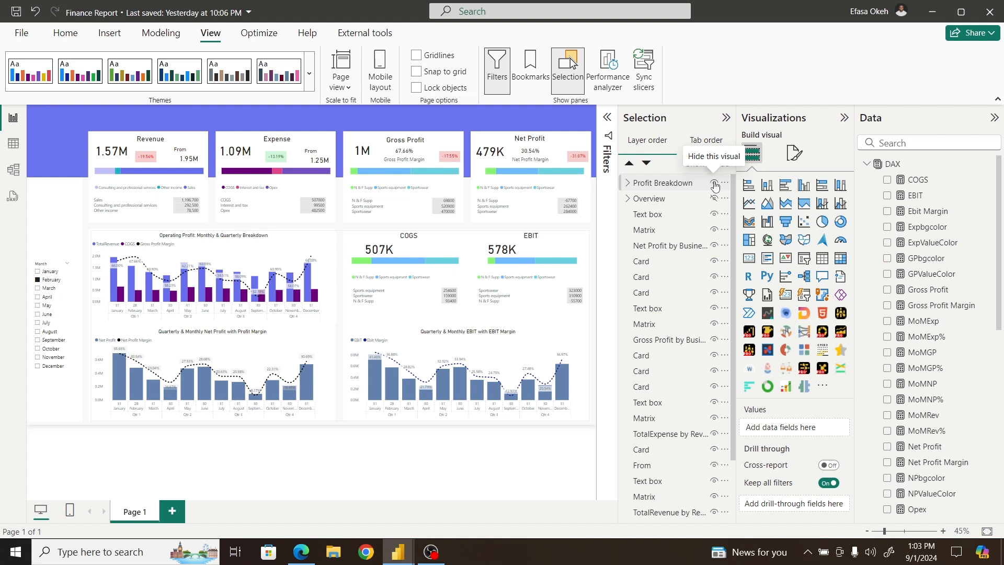
{"action": "left_click", "coordinate": [714, 183]}
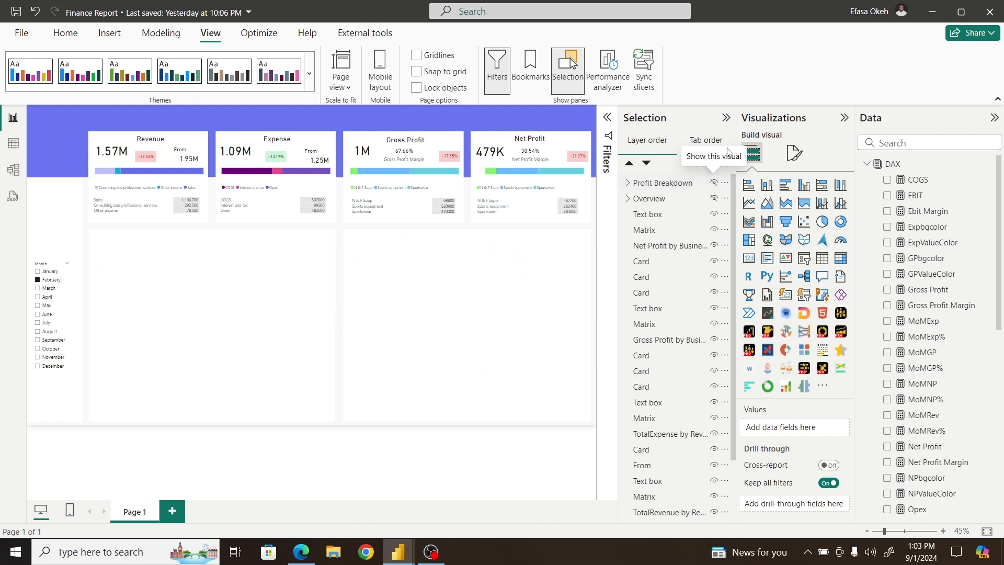
{"action": "left_click", "coordinate": [569, 70]}
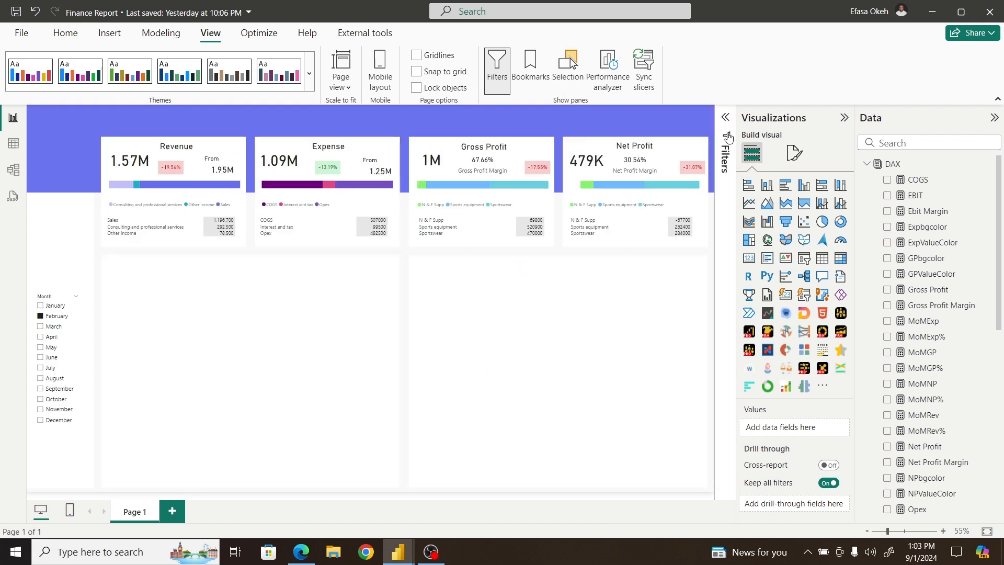